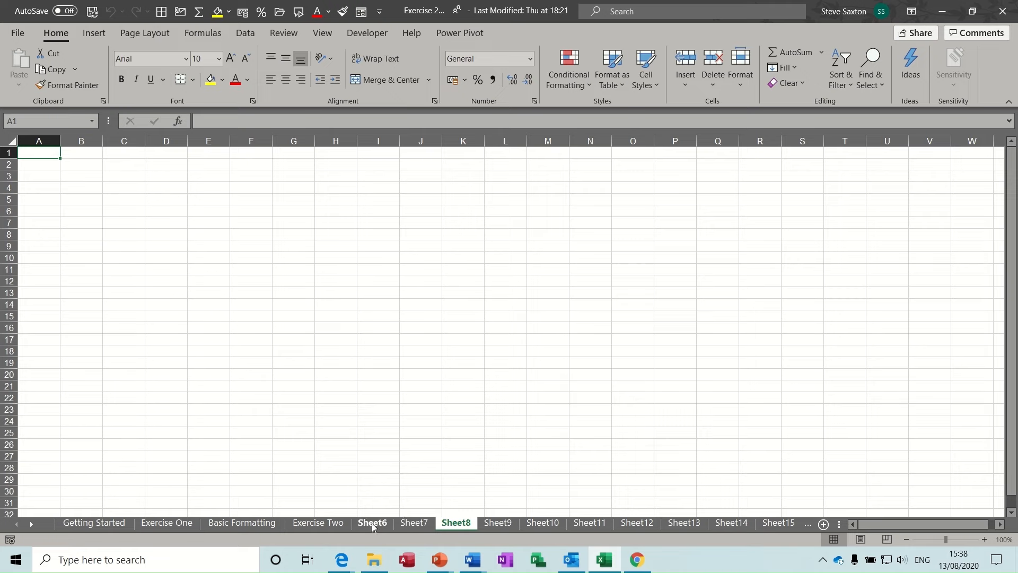
# Browse the Sheet6, Exercise Two, Basic Formatting and Exercise One tabs, ending on Getting Started.
pyautogui.click(371, 523)
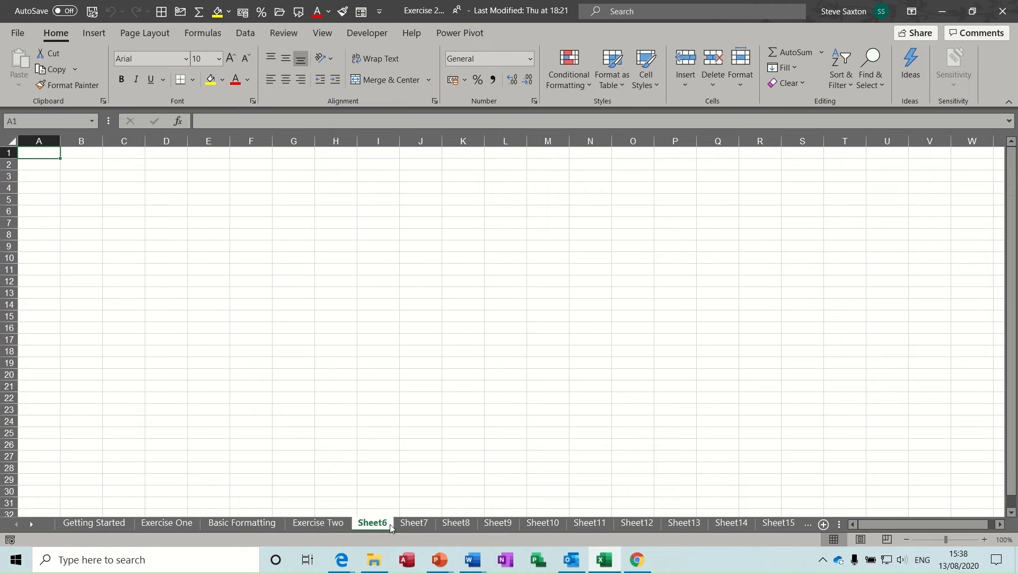
pyautogui.click(321, 523)
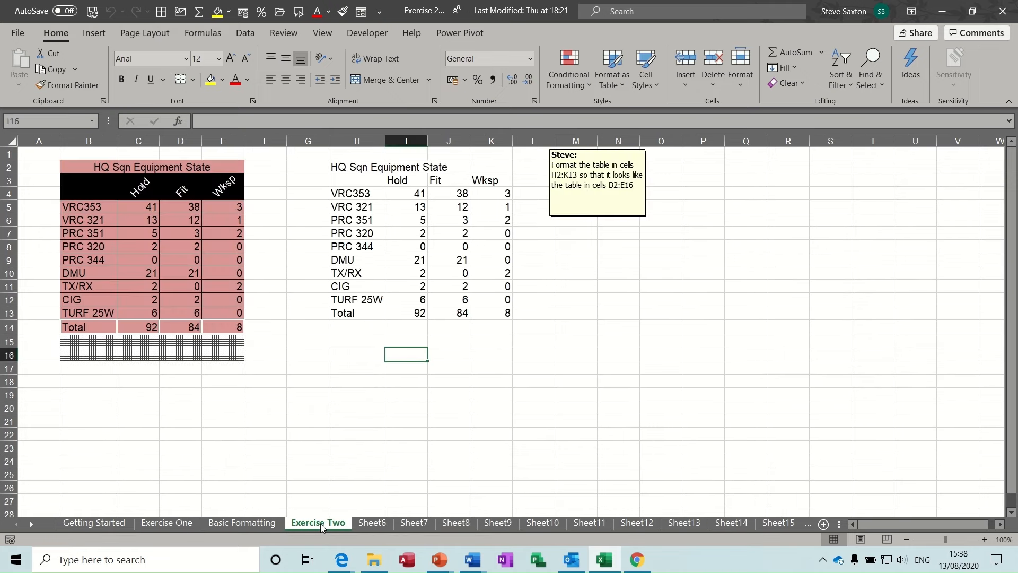
pyautogui.click(249, 524)
pyautogui.click(172, 524)
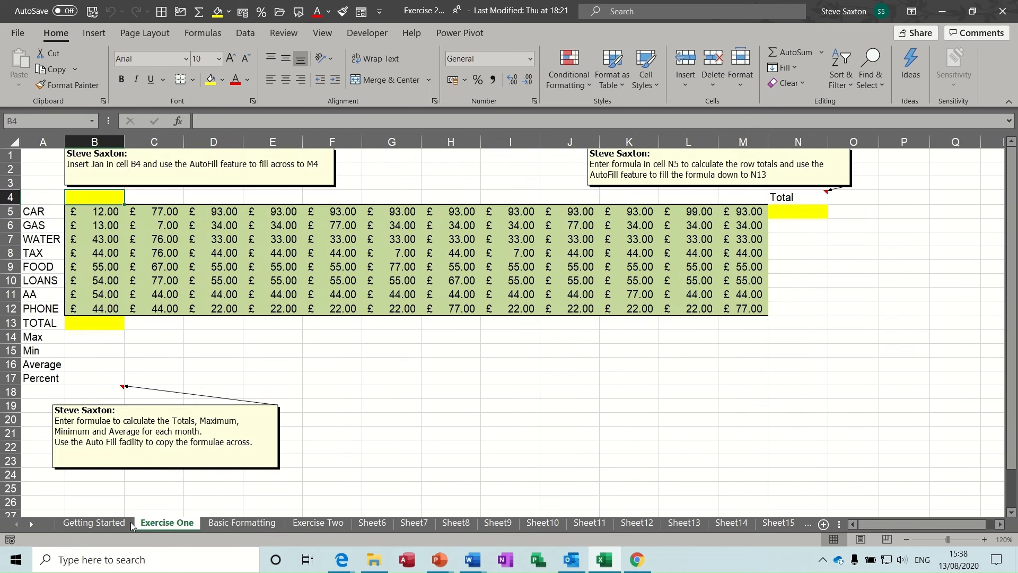
pyautogui.click(100, 524)
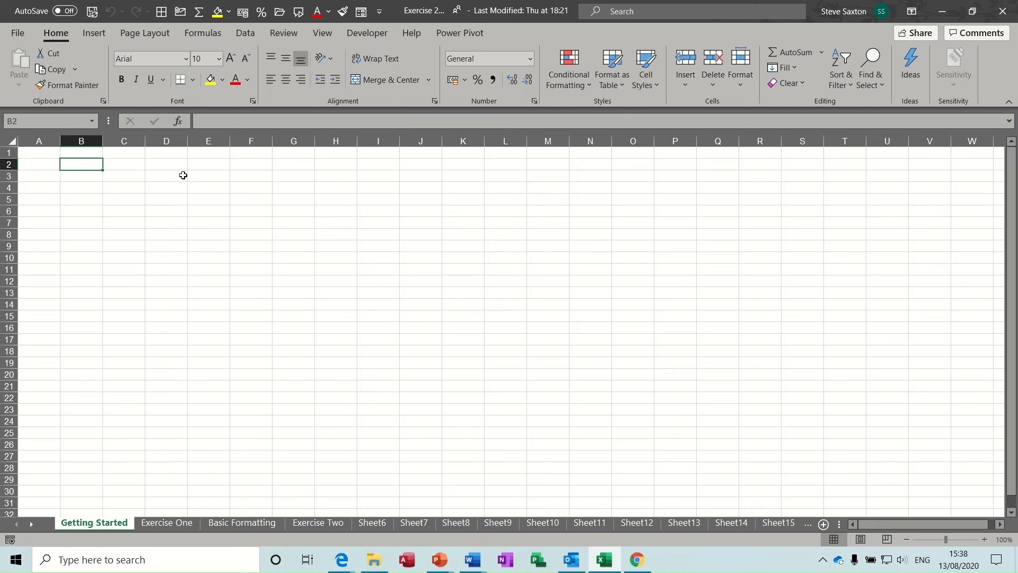
# Select various cells around the Getting Started sheet, ending on F6.
pyautogui.click(36, 150)
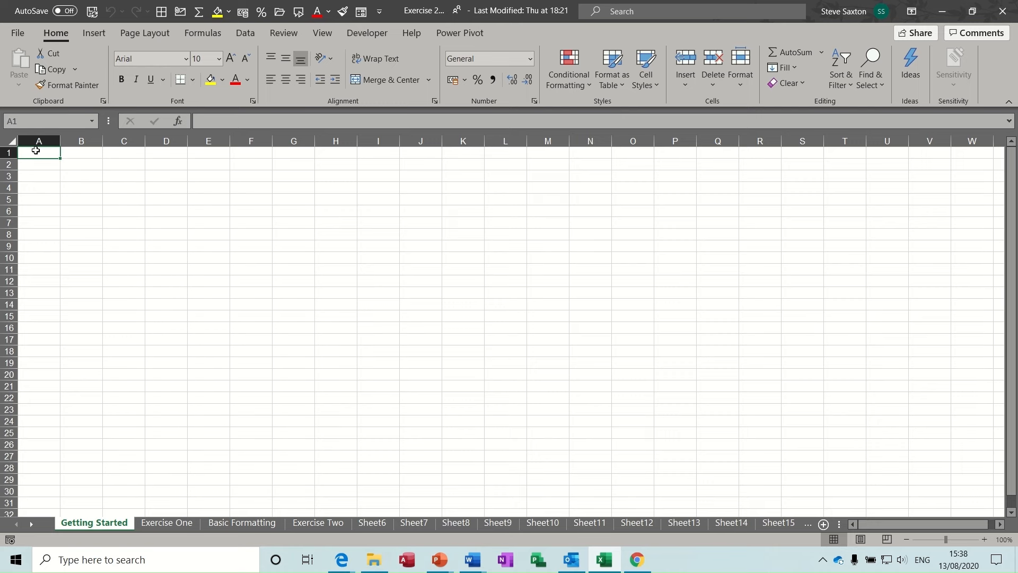
pyautogui.click(112, 192)
pyautogui.click(231, 207)
pyautogui.click(161, 234)
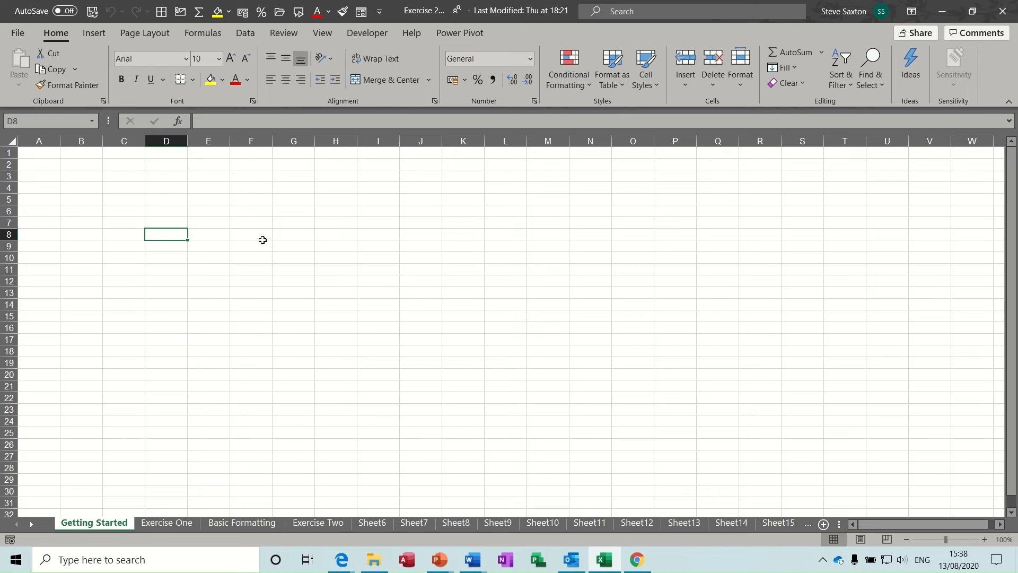
pyautogui.click(273, 238)
pyautogui.click(207, 212)
pyautogui.click(165, 208)
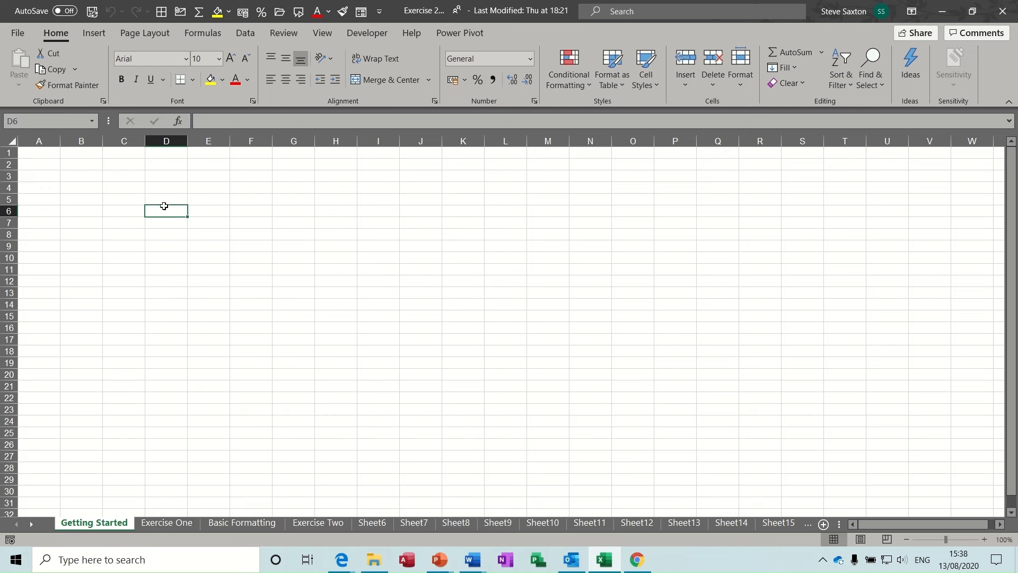
pyautogui.click(307, 230)
pyautogui.click(312, 172)
pyautogui.click(371, 213)
pyautogui.click(258, 207)
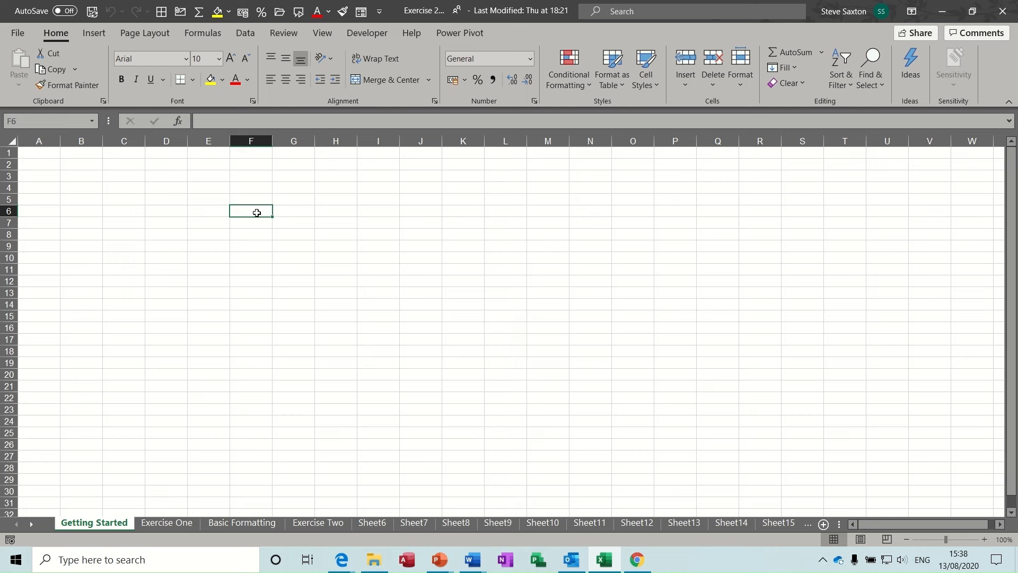
# Fill A6:F6 and then F1:F5 with yellow.
pyautogui.moveTo(21, 209); pyautogui.dragTo(246, 209)
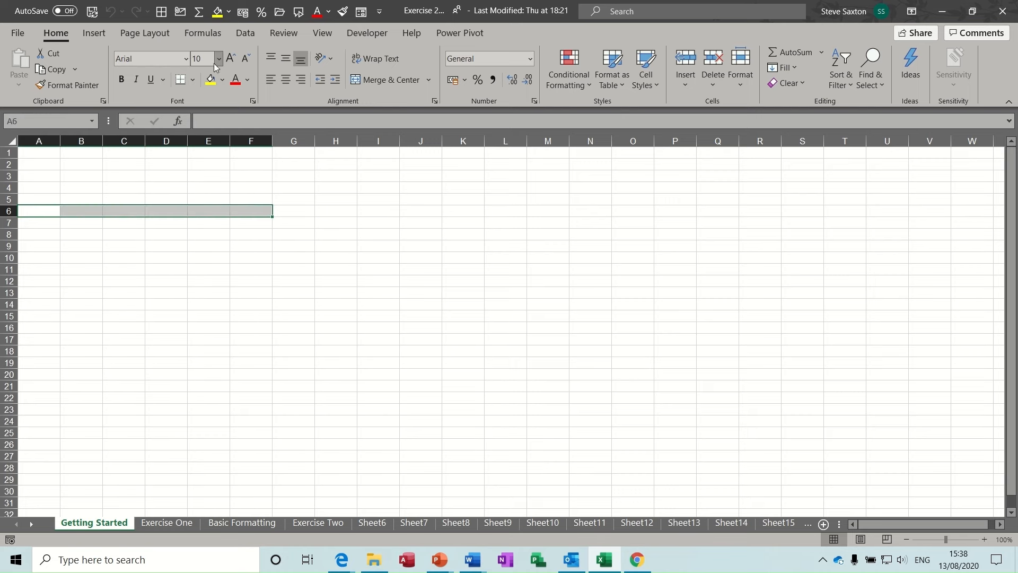
pyautogui.click(210, 81)
pyautogui.moveTo(251, 152); pyautogui.dragTo(250, 199)
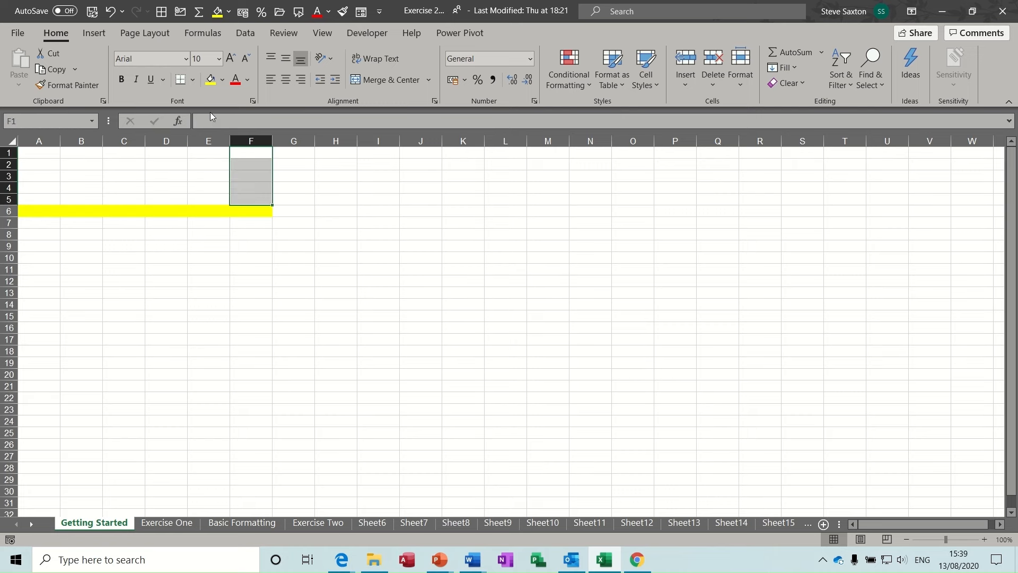
pyautogui.click(210, 81)
# Give F6 a dark olive fill, then select a few cells and column A.
pyautogui.click(255, 212)
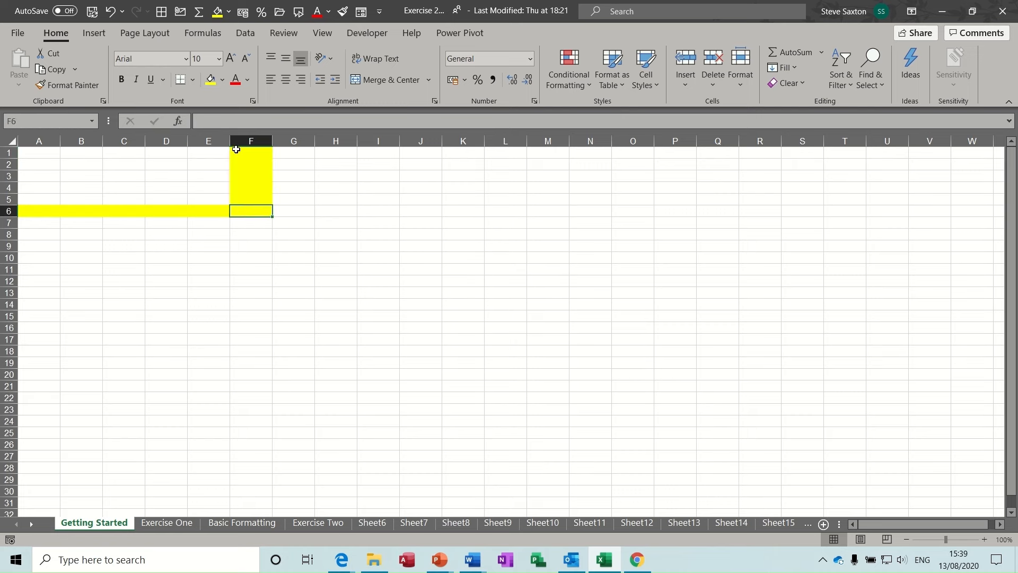
pyautogui.click(223, 80)
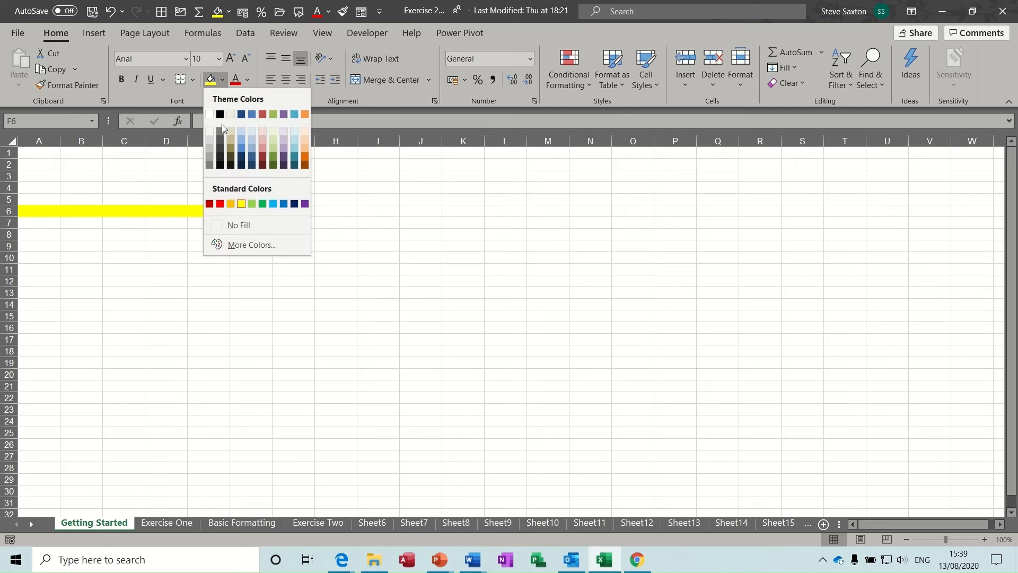
pyautogui.click(231, 148)
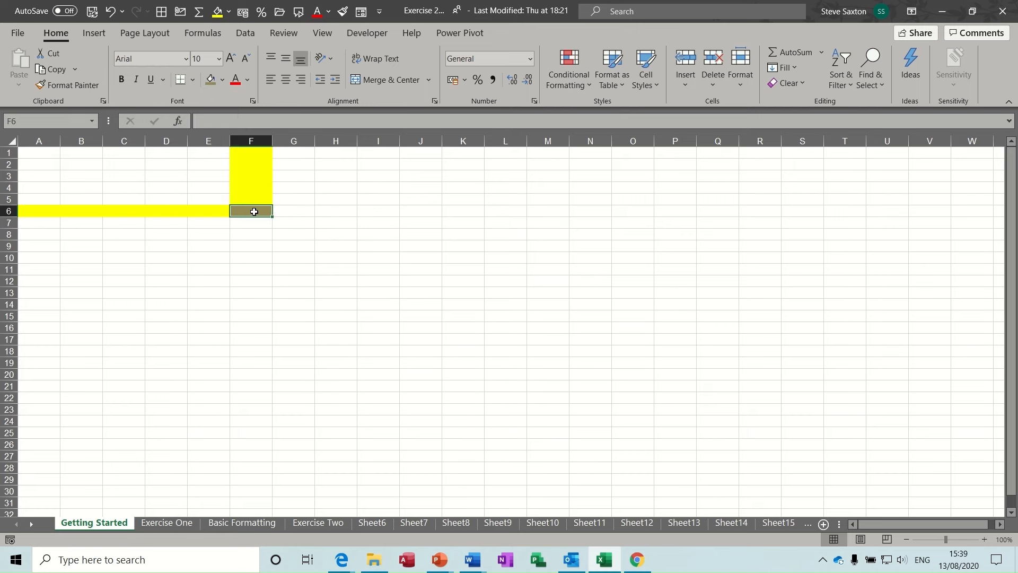
pyautogui.click(164, 182)
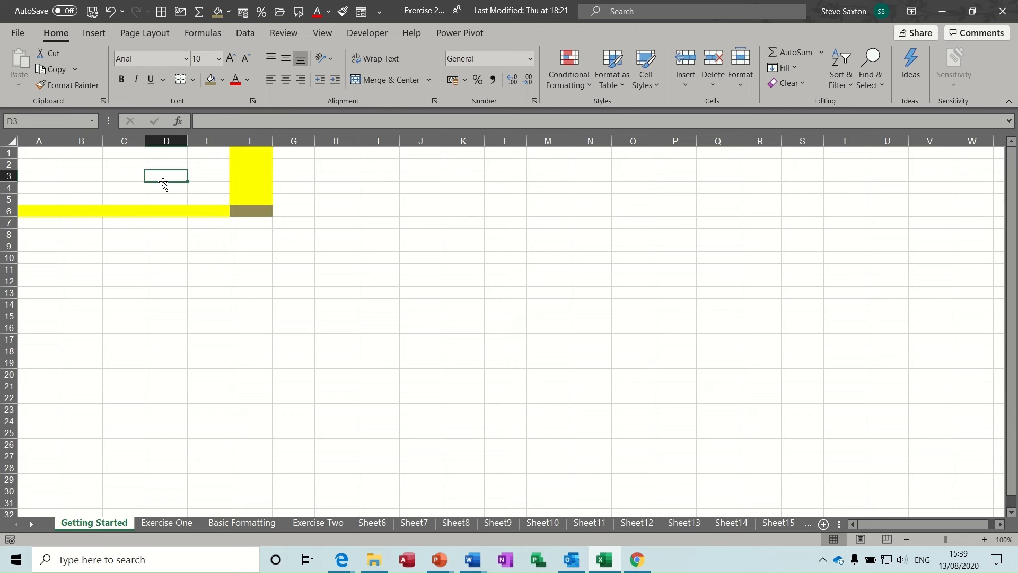
pyautogui.click(428, 229)
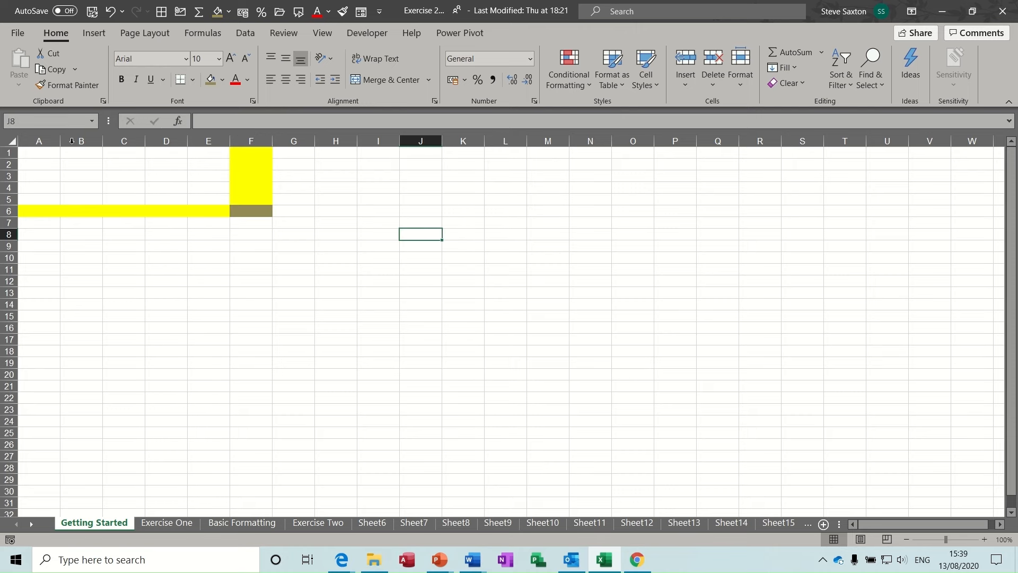
pyautogui.click(110, 173)
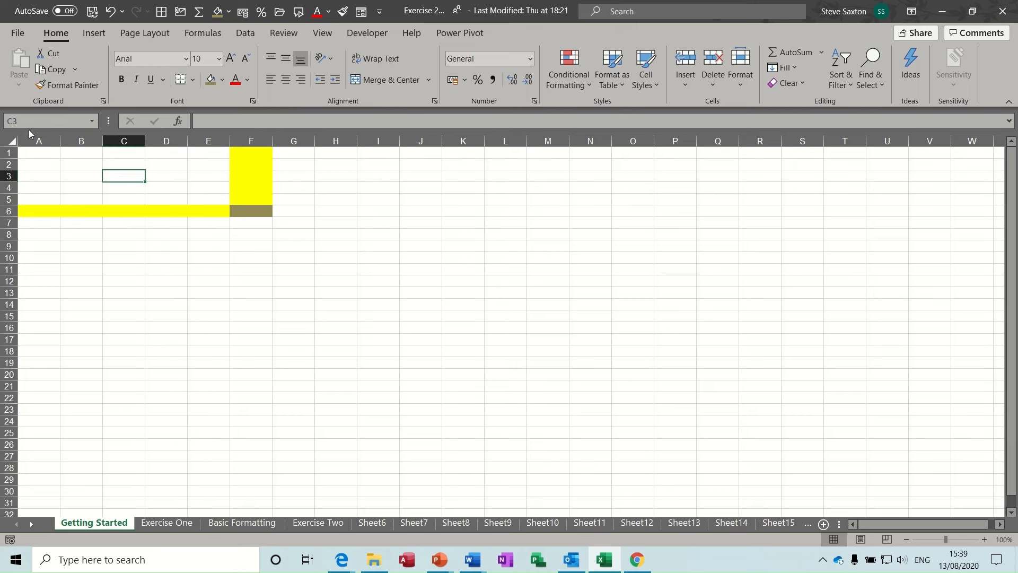
pyautogui.click(399, 175)
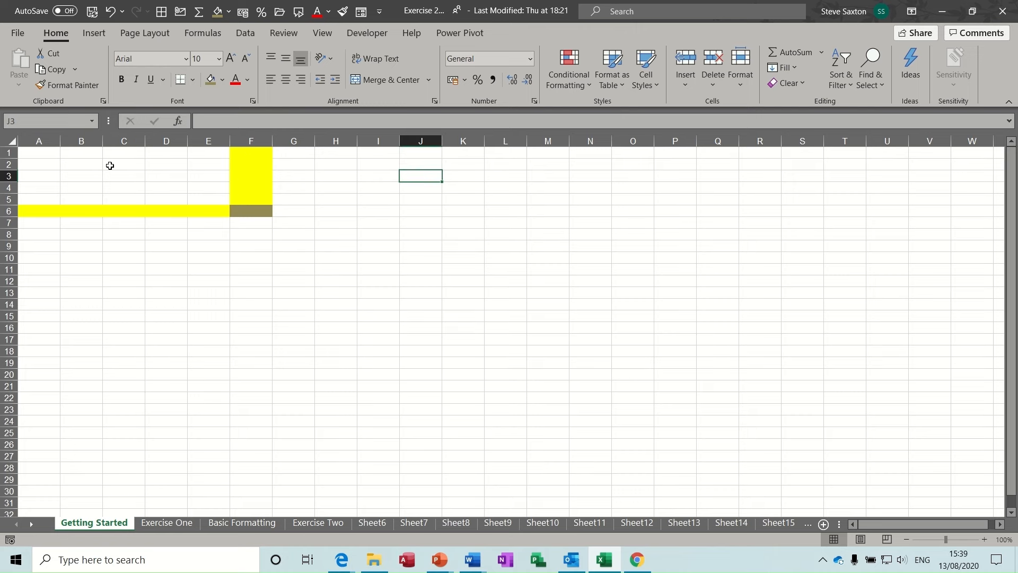
pyautogui.click(39, 140)
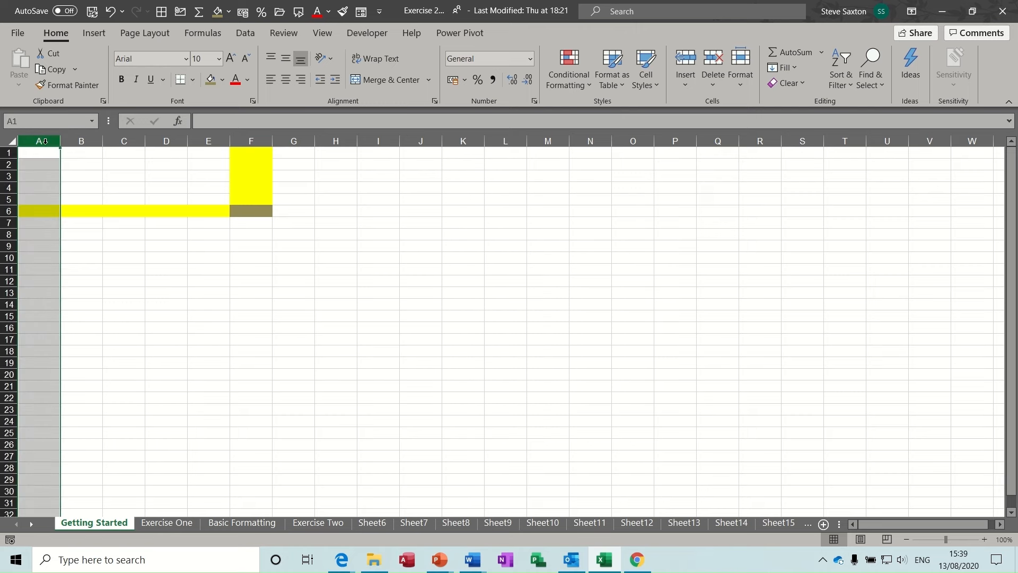
pyautogui.click(76, 140)
pyautogui.click(132, 141)
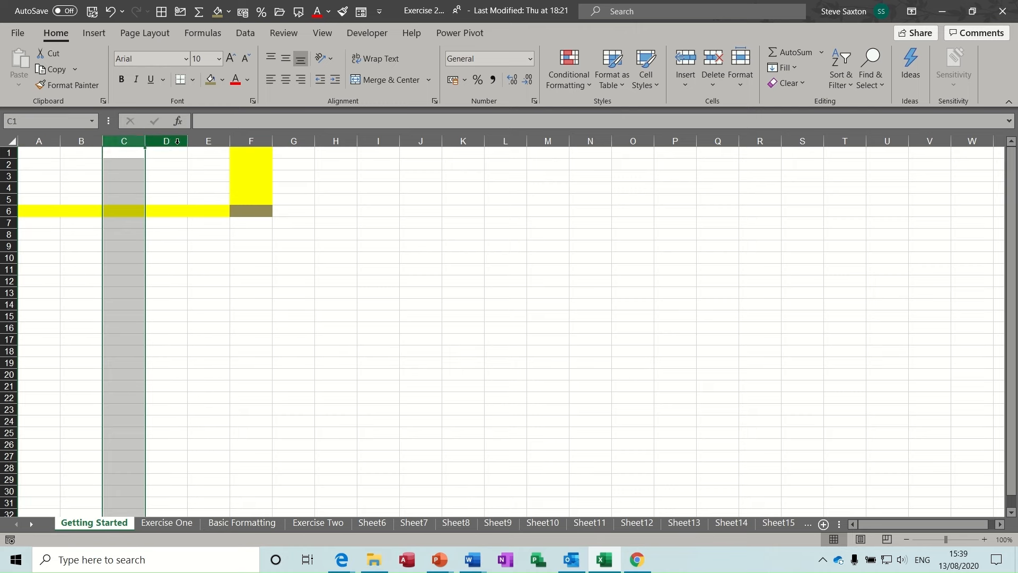
pyautogui.click(175, 141)
pyautogui.click(209, 141)
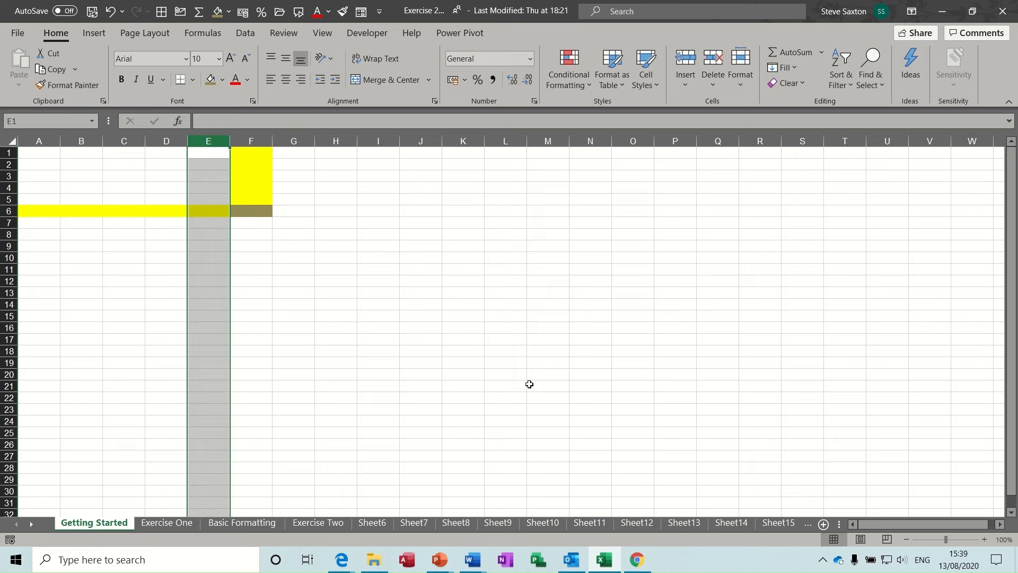
pyautogui.click(1000, 525)
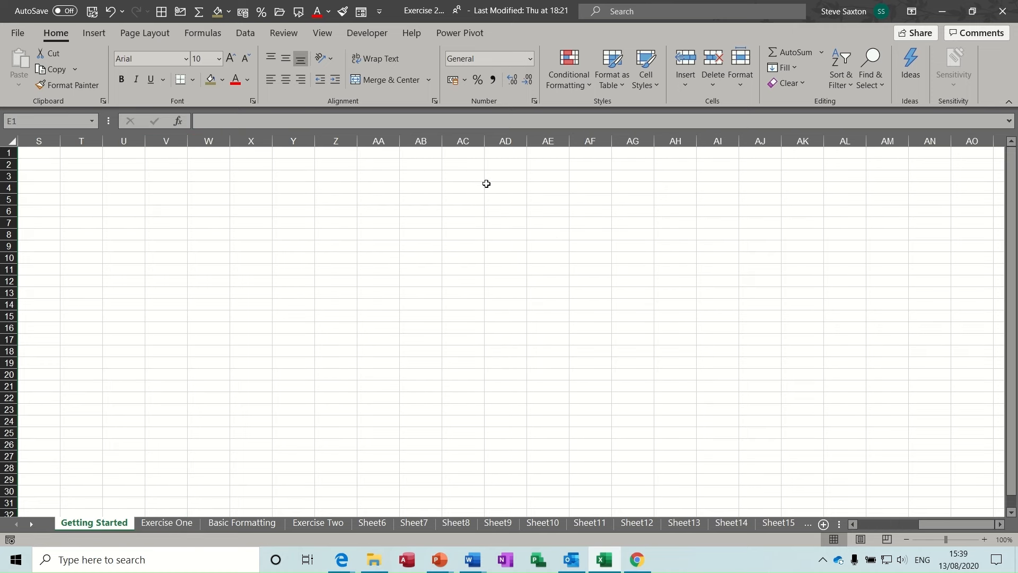
pyautogui.click(373, 142)
pyautogui.moveTo(928, 523); pyautogui.dragTo(857, 521)
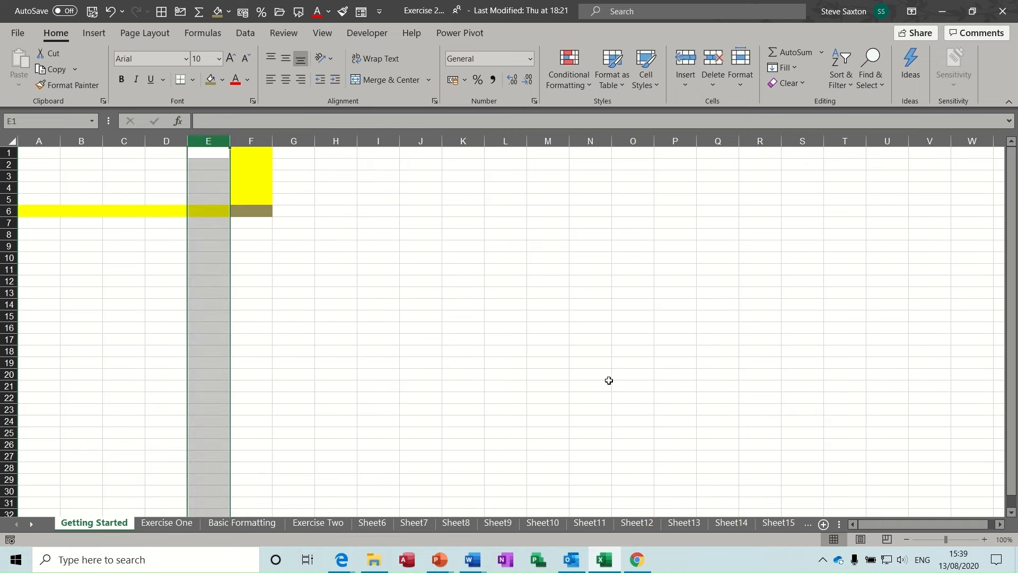
pyautogui.click(44, 153)
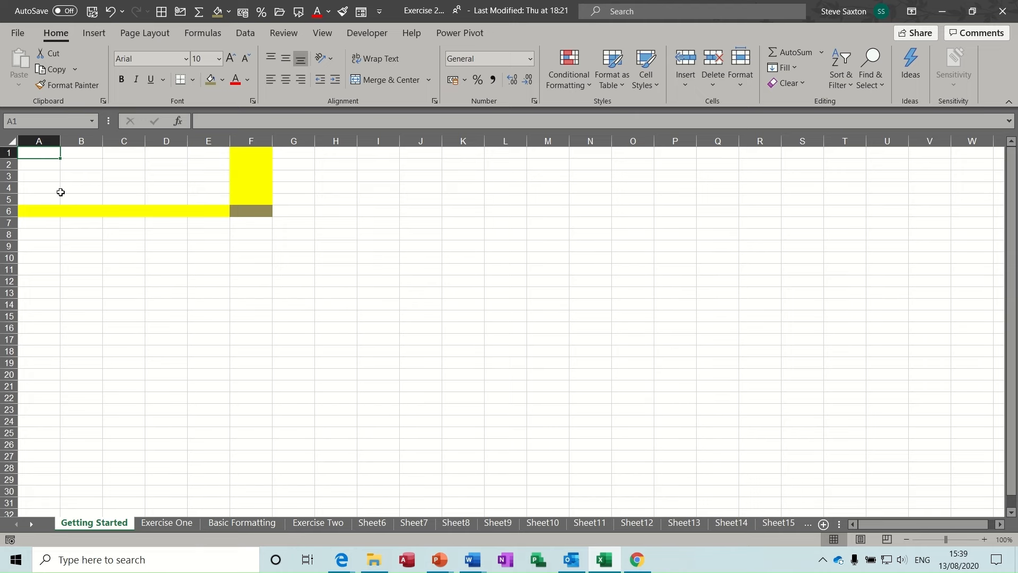
# Enter 1 and 2 in A1:B1, Ctrl+R to copy the 1, then drag-fill 1s to K1.
pyautogui.write('1')
pyautogui.click(81, 158)
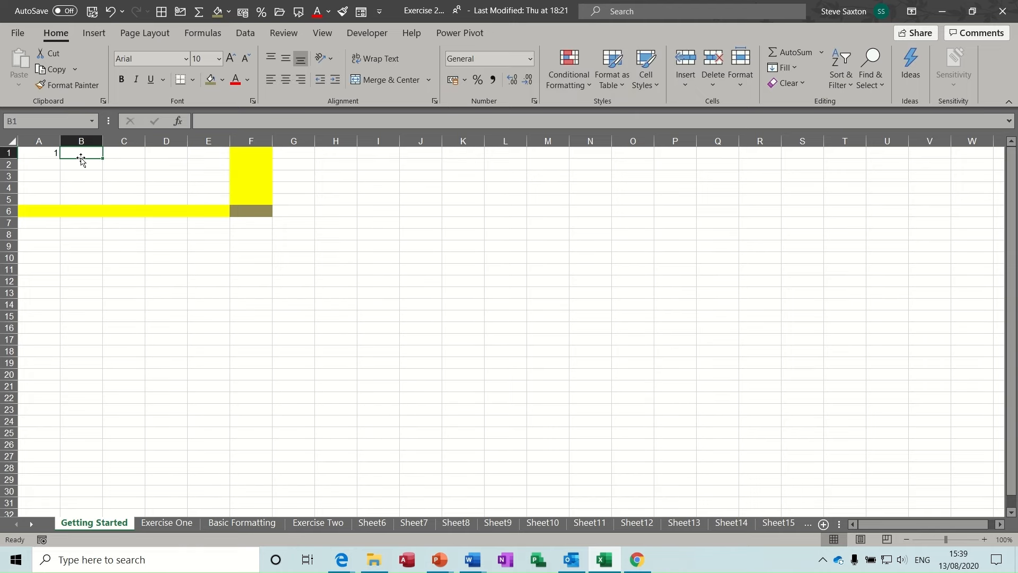
pyautogui.write('2')
pyautogui.click(81, 158)
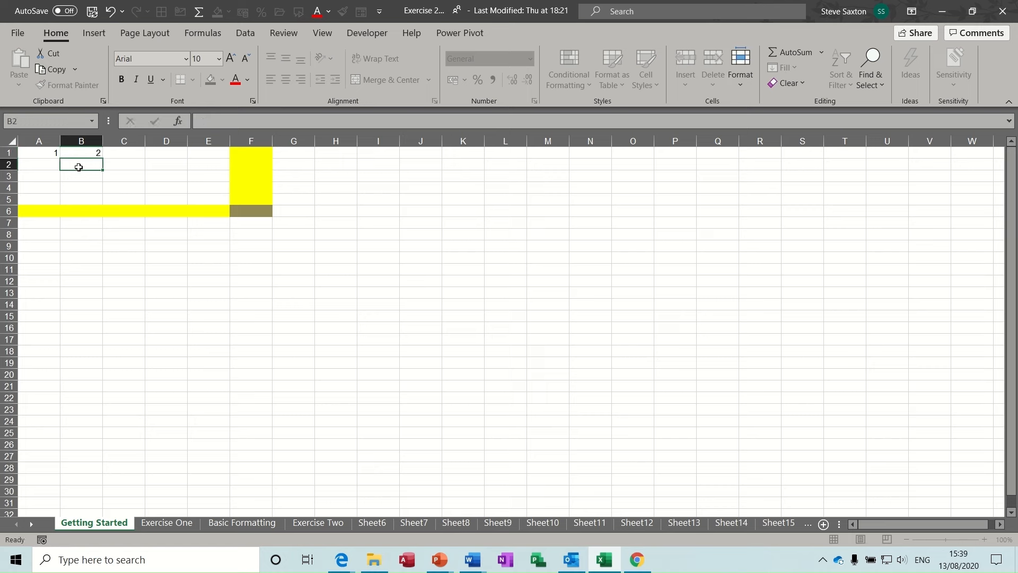
pyautogui.click(41, 154)
pyautogui.moveTo(41, 153); pyautogui.dragTo(96, 159)
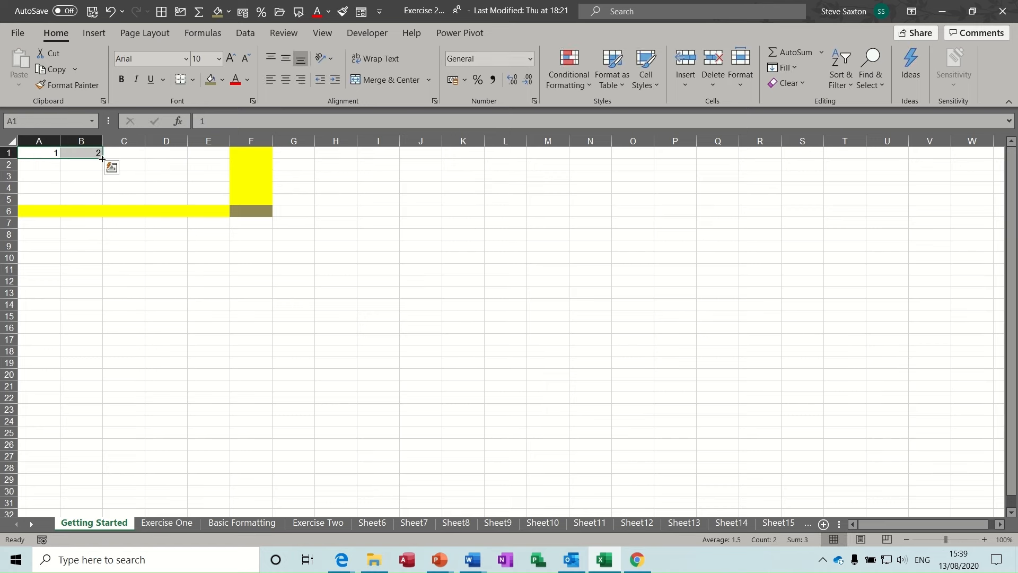
pyautogui.hotkey('ctrl', 'r')
pyautogui.moveTo(103, 159); pyautogui.dragTo(503, 192)
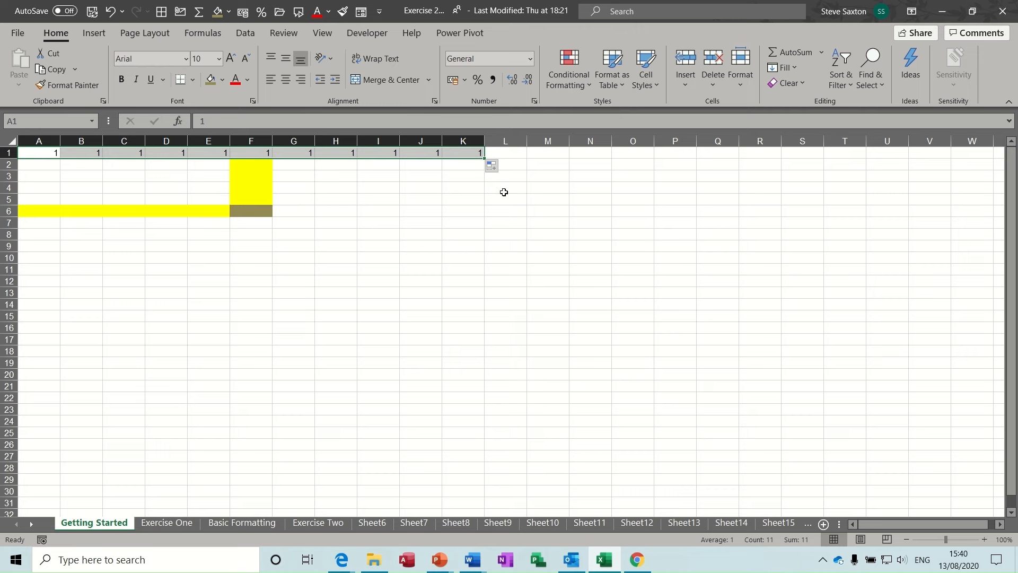
pyautogui.click(43, 155)
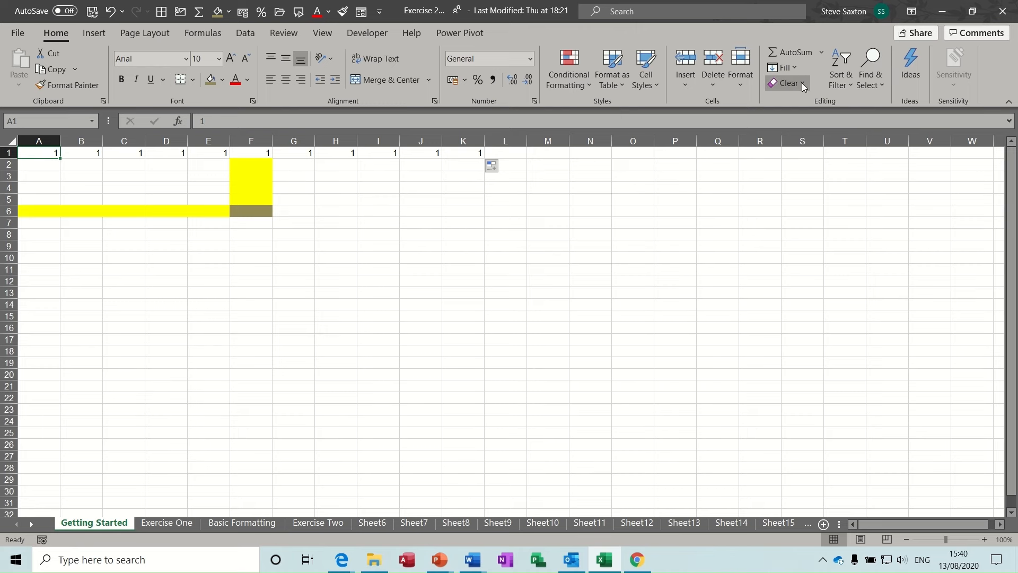
# Select row 1 and apply a linear Rows series with step value 1 via Fill > Series.
pyautogui.click(795, 69)
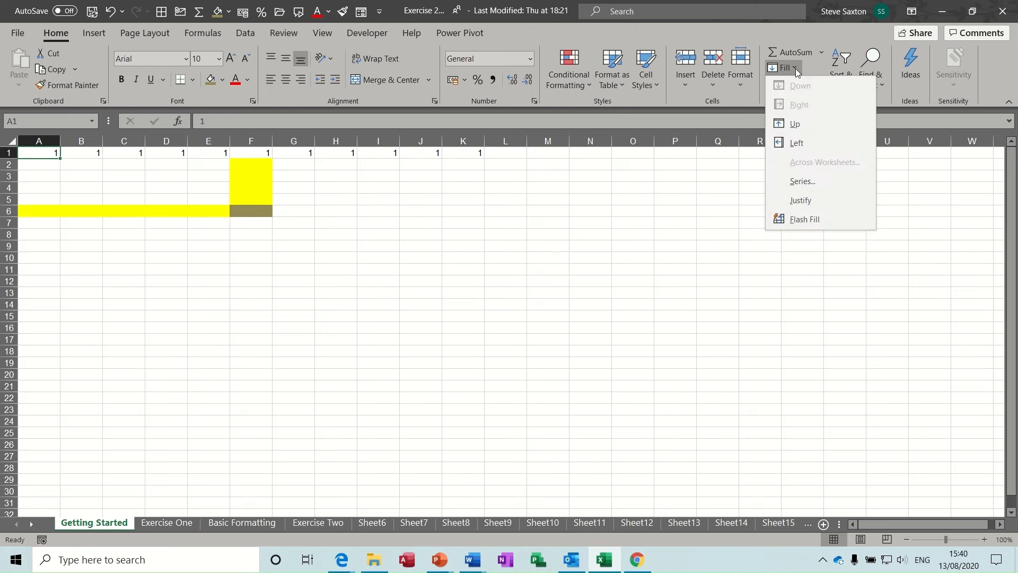
pyautogui.click(808, 181)
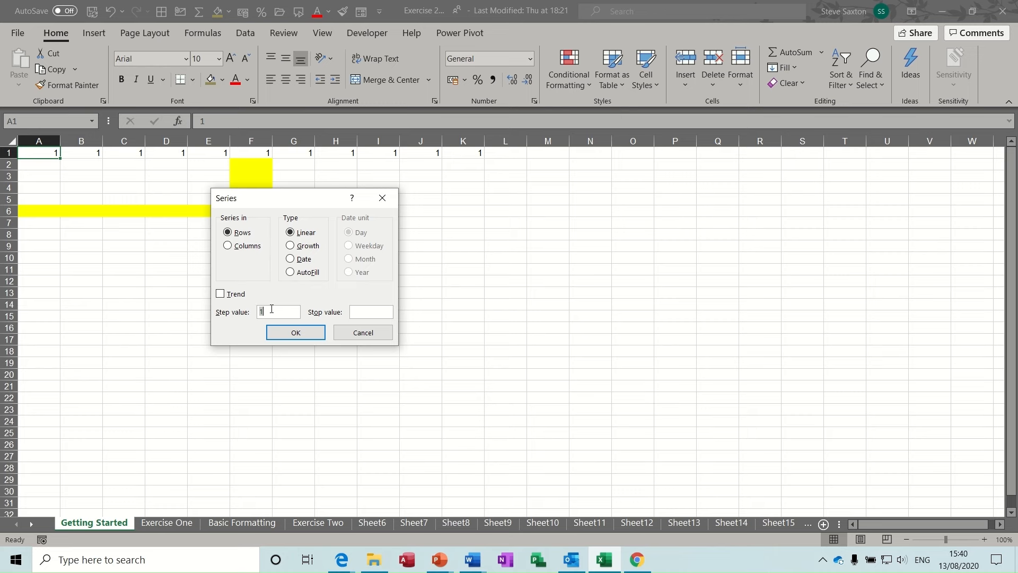
pyautogui.click(353, 334)
pyautogui.click(8, 152)
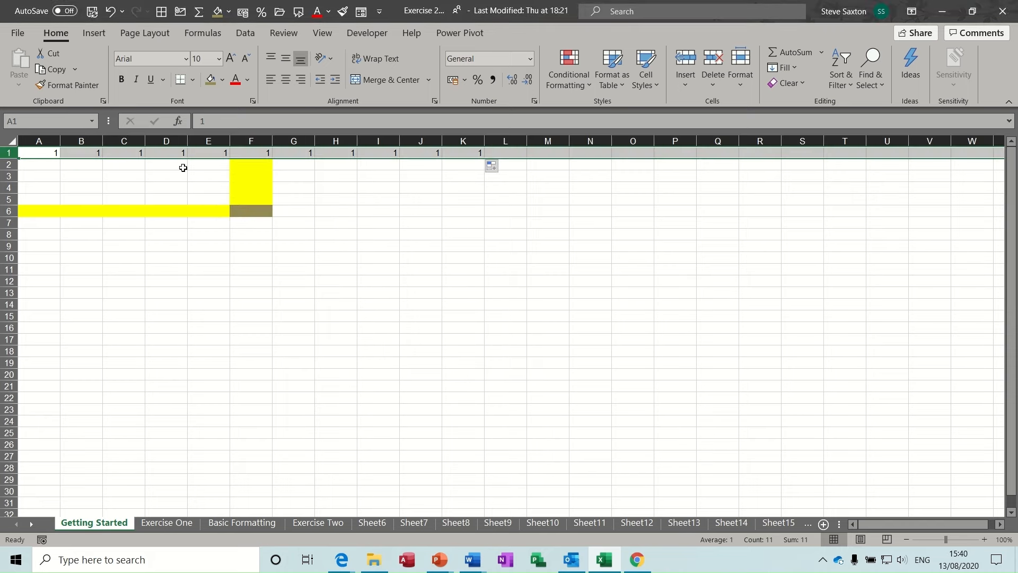
pyautogui.click(796, 66)
pyautogui.click(795, 182)
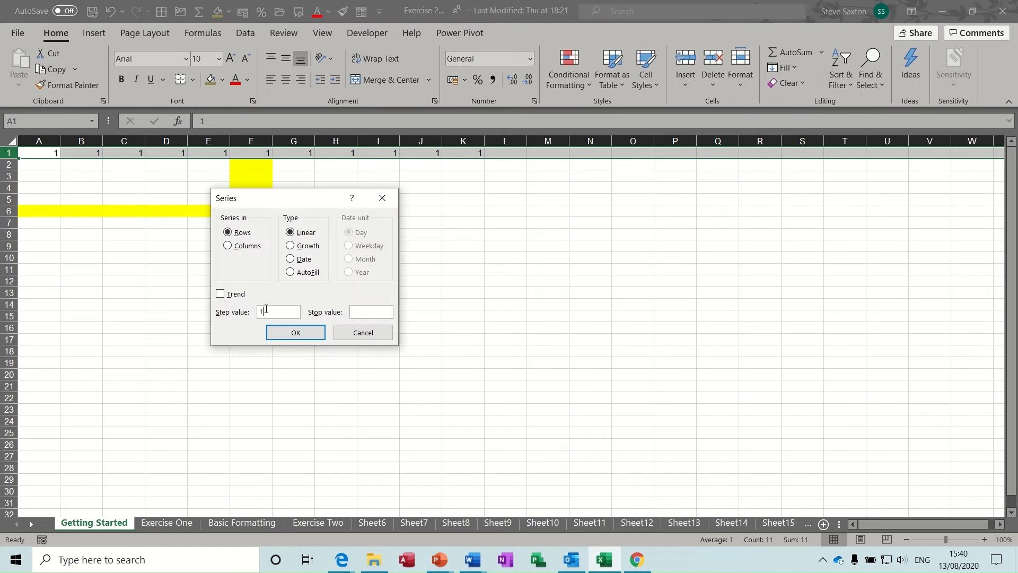
pyautogui.click(293, 333)
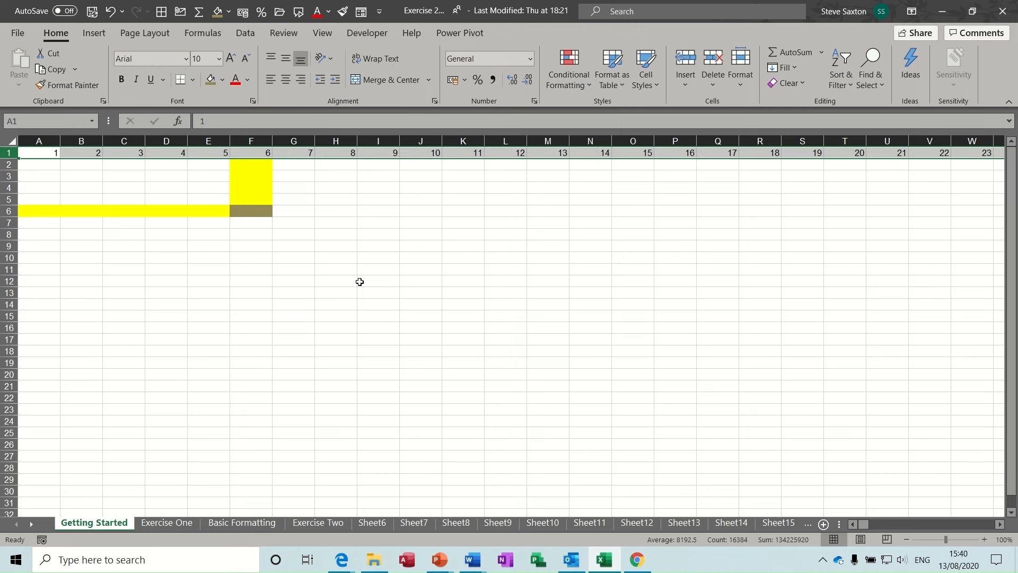
# Check the series ends at 16384 in column XFD, then undo it with Ctrl+Z.
pyautogui.hotkey('ctrl', 'shift', 'Right')
pyautogui.hotkey('shift', 'space')
pyautogui.hotkey('shift', 'space')
pyautogui.moveTo(870, 523); pyautogui.dragTo(975, 524)
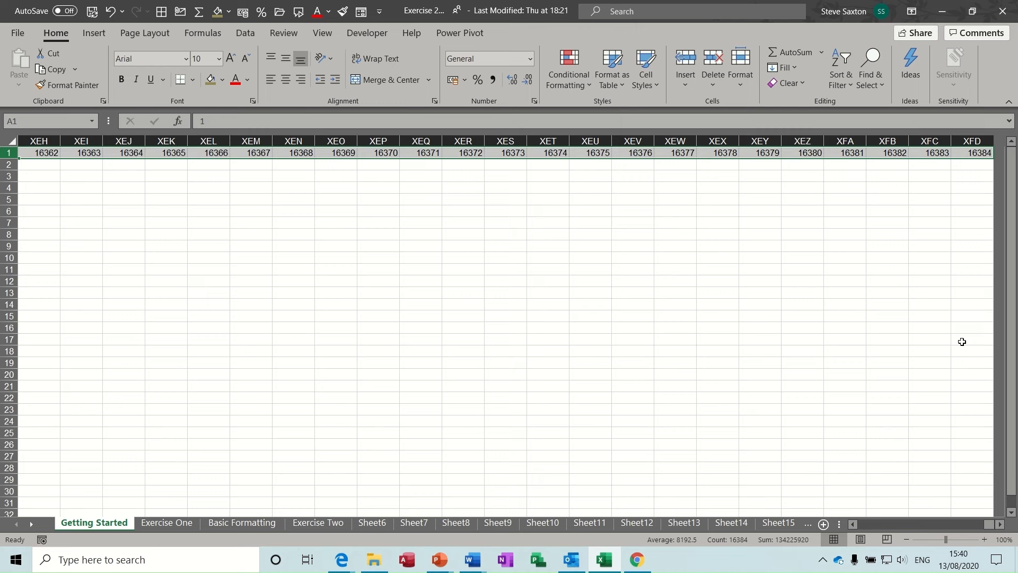
pyautogui.click(972, 153)
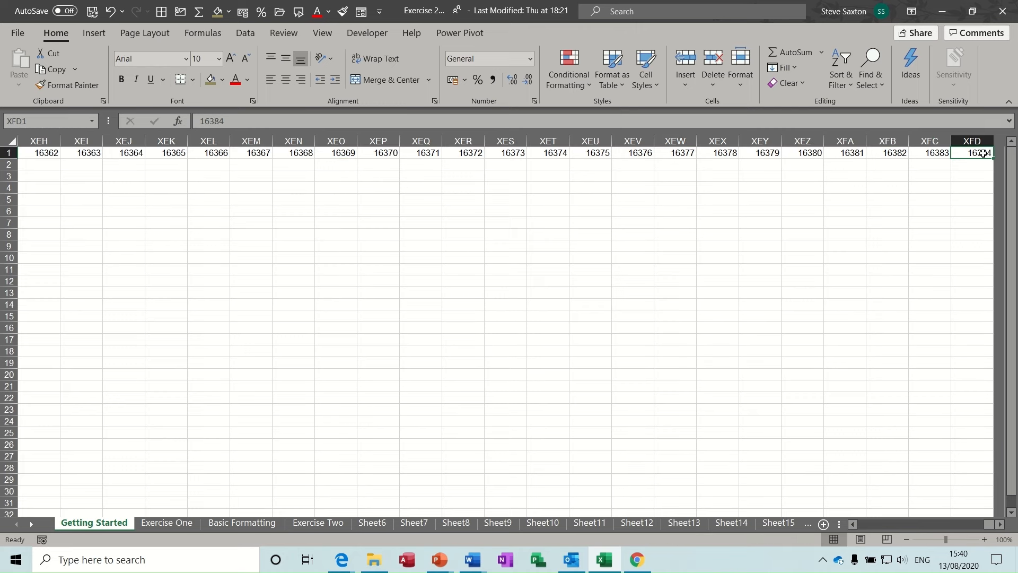
pyautogui.click(889, 141)
pyautogui.click(843, 153)
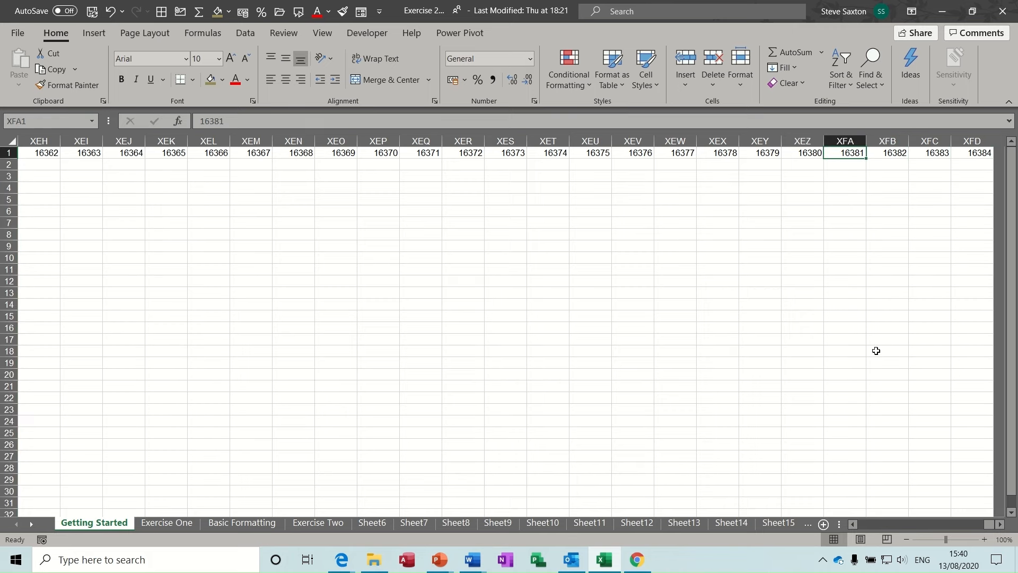
pyautogui.hotkey('ctrl', 'z')
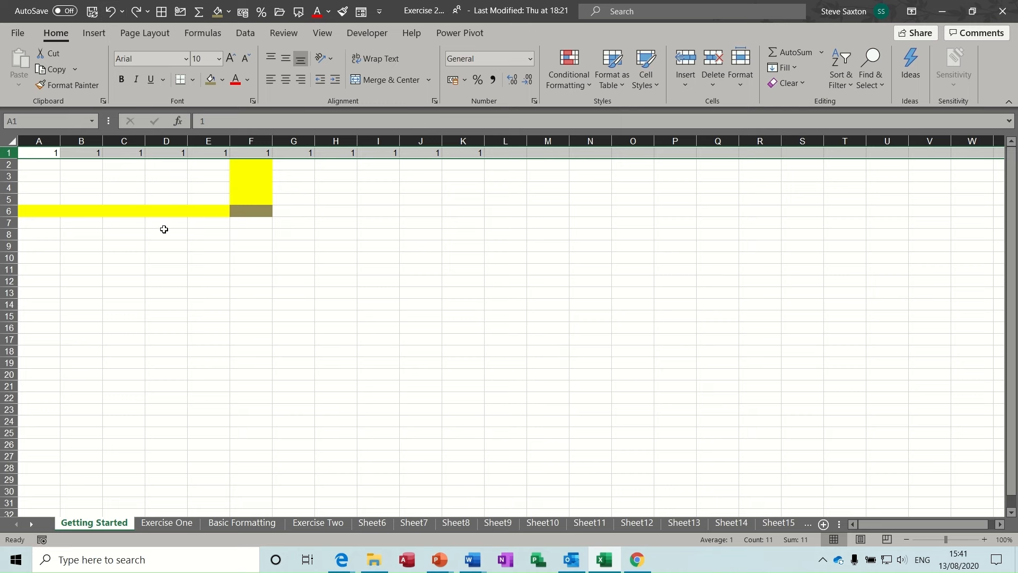
# Delete the 1s in row 1, then enter a first name in B2 and another in B3.
pyautogui.press('Delete')
pyautogui.click(182, 189)
pyautogui.click(77, 164)
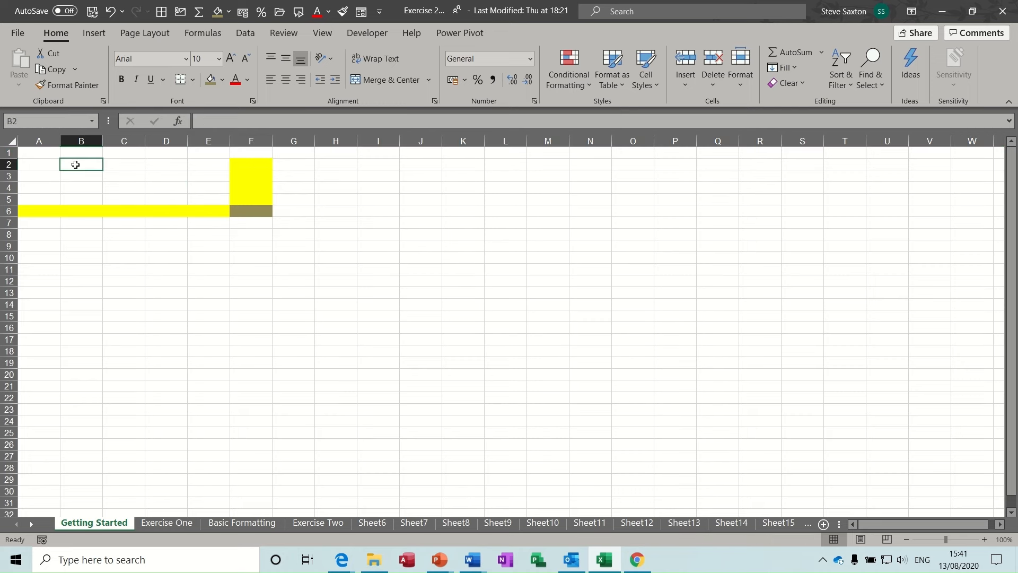
pyautogui.write('steve')
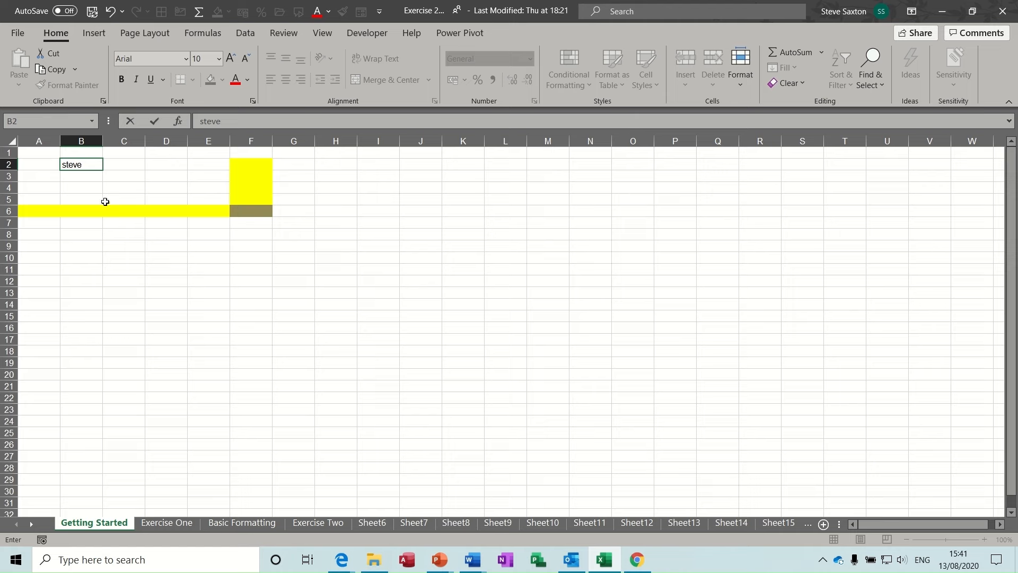
pyautogui.click(91, 182)
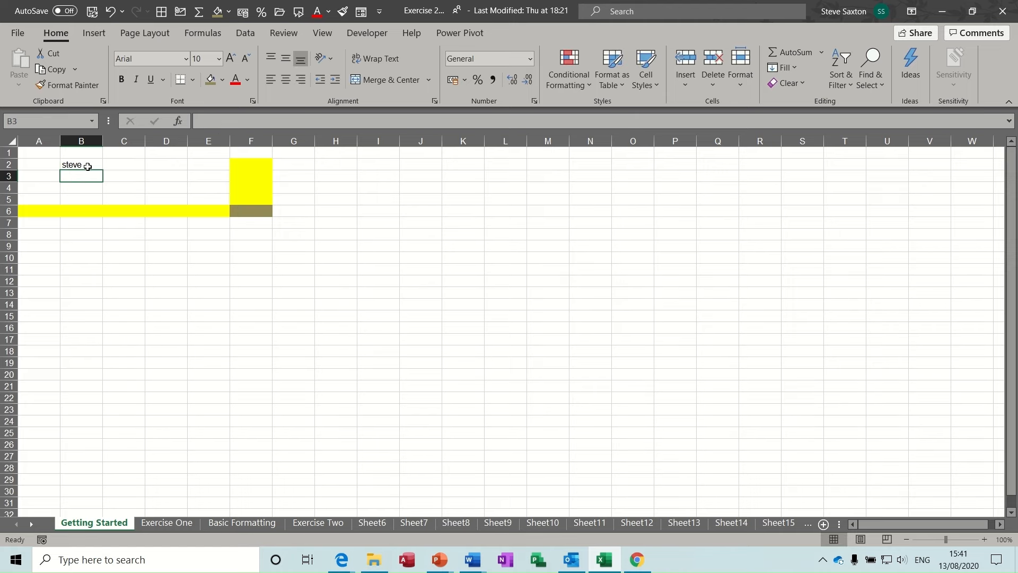
pyautogui.write('j')
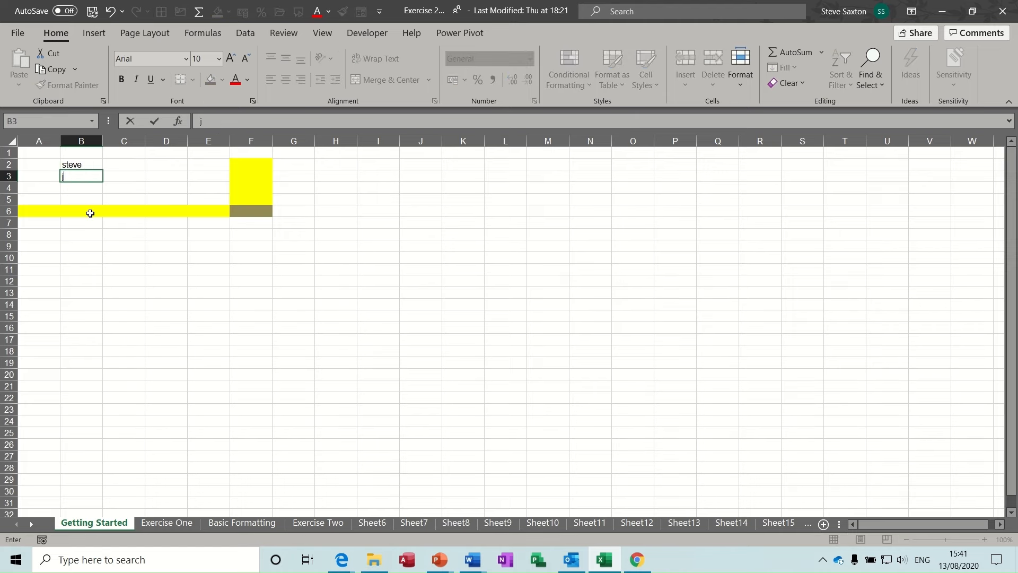
pyautogui.write('ohn')
pyautogui.hotkey('ctrl', 'Return')
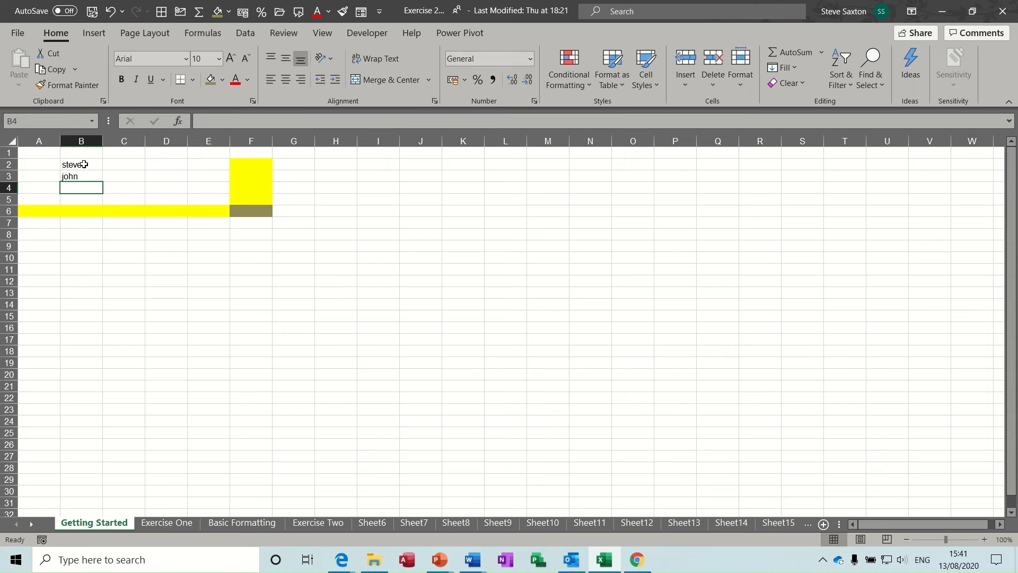
# Erase B2:B3 with Backspace, undo that, then clear both names with Delete.
pyautogui.click(83, 166)
pyautogui.moveTo(84, 166)
pyautogui.mouseDown()
pyautogui.moveTo(81, 187)
pyautogui.moveTo(82, 176)
pyautogui.mouseUp()
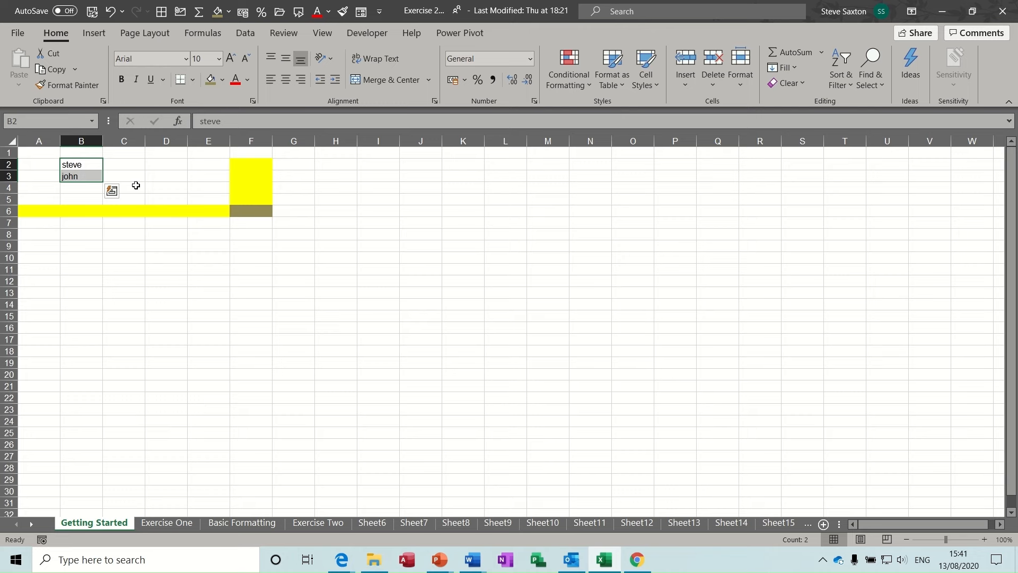
pyautogui.press('BackSpace')
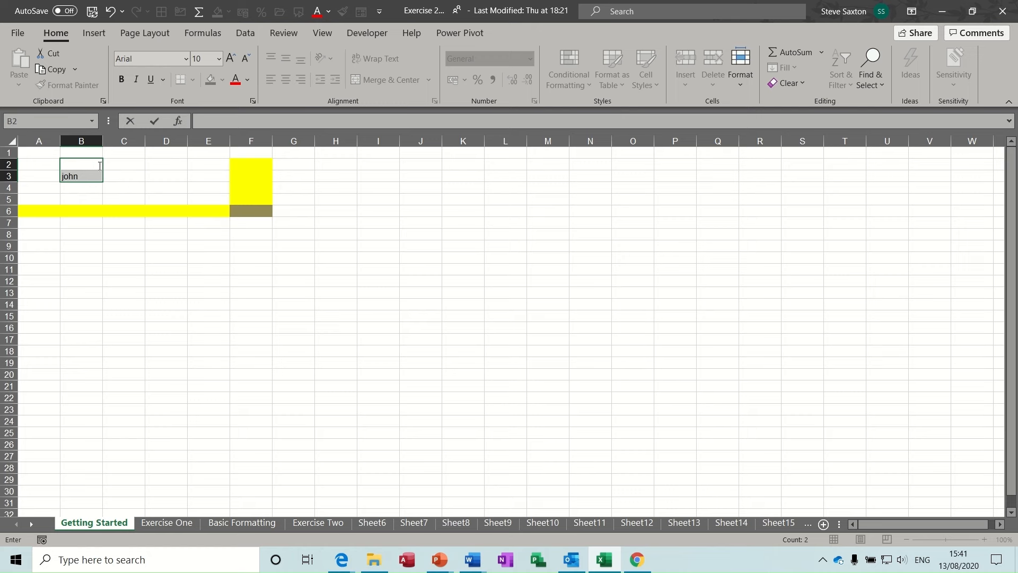
pyautogui.hotkey('ctrl', 'z')
pyautogui.click(136, 178)
pyautogui.moveTo(85, 166); pyautogui.dragTo(85, 177)
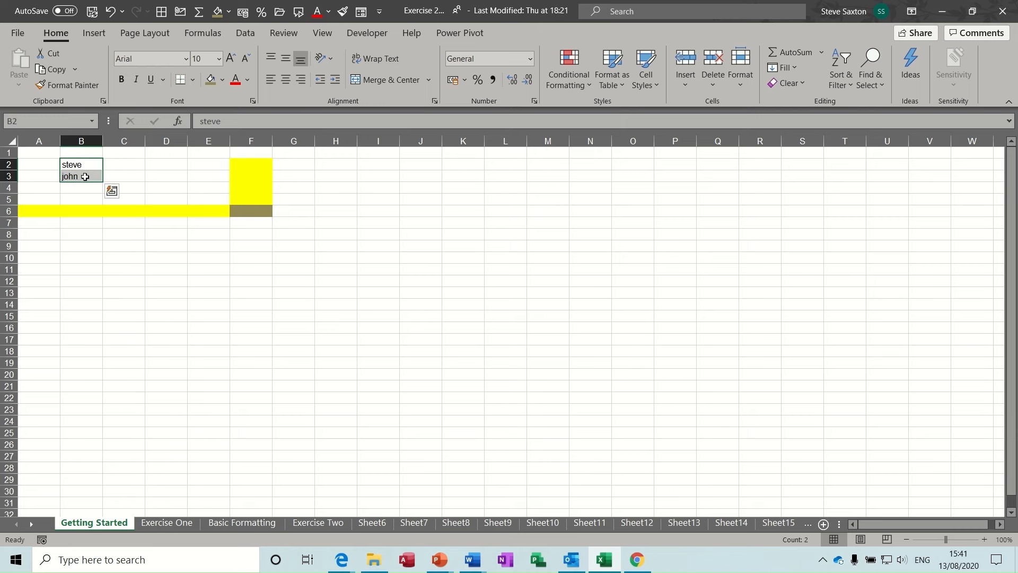
pyautogui.press('Delete')
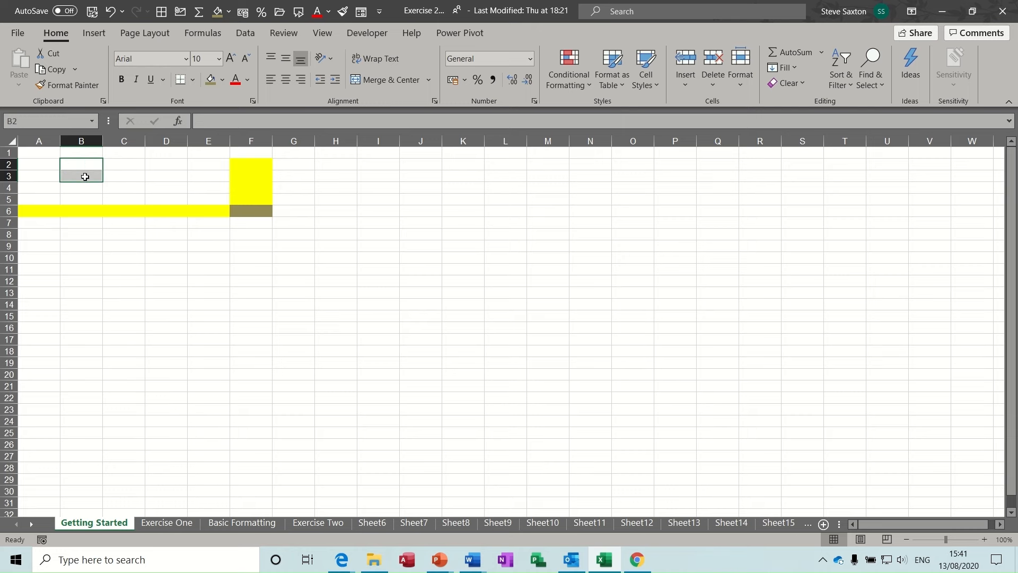
pyautogui.click(126, 164)
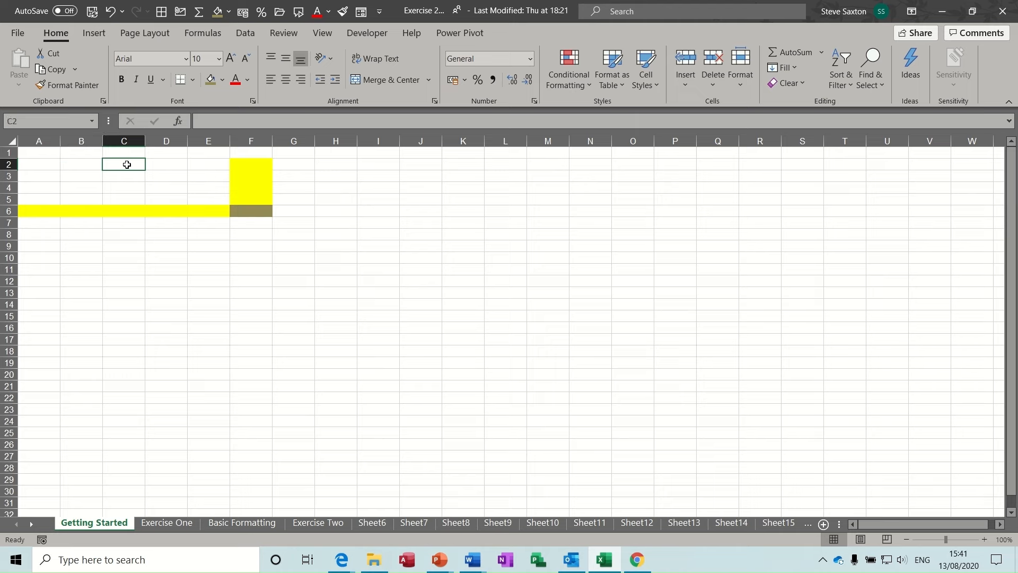
# Enter a first name in B2 and make it bold, italic and underlined.
pyautogui.click(78, 166)
pyautogui.write('steve')
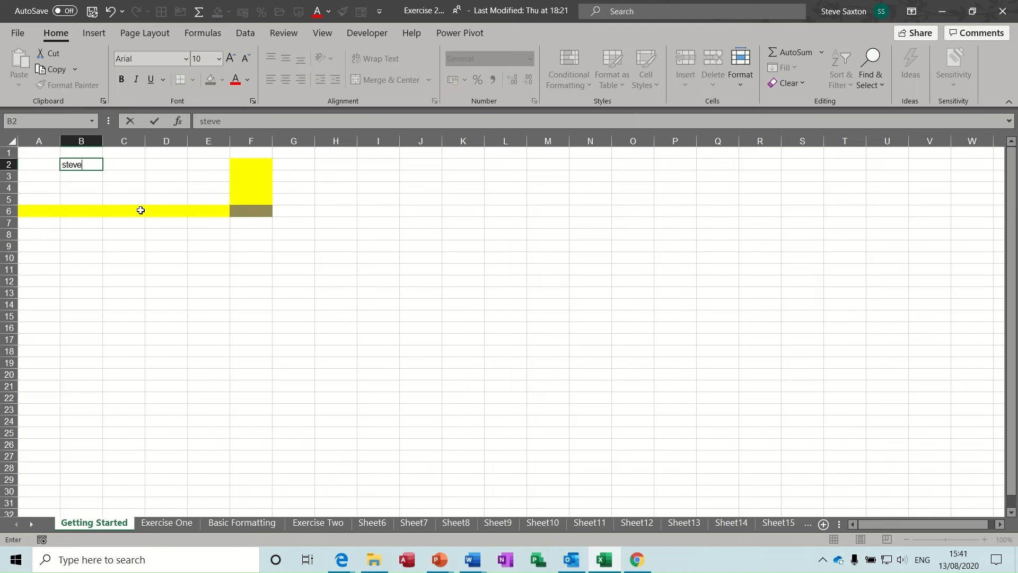
pyautogui.click(85, 175)
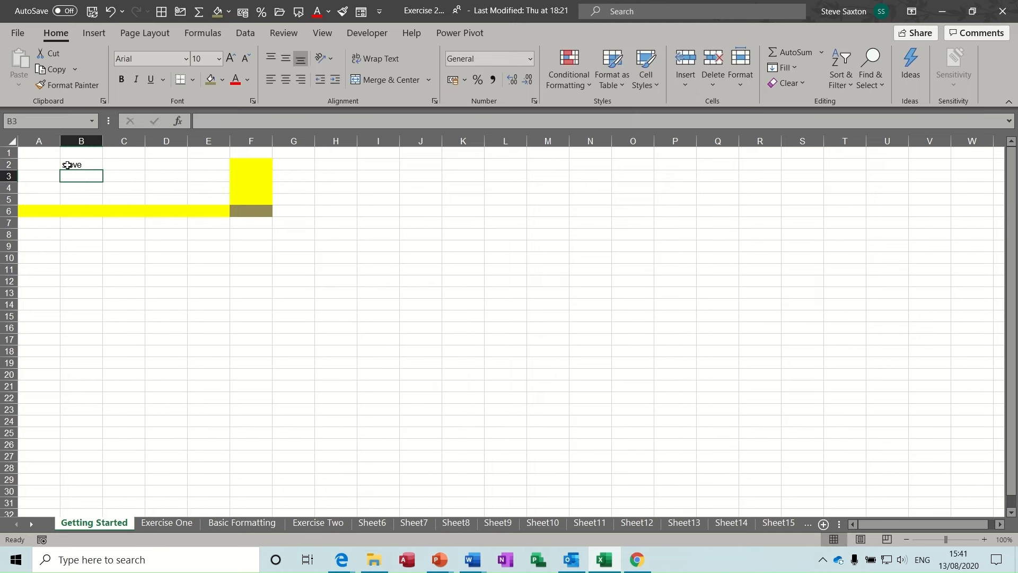
pyautogui.click(80, 165)
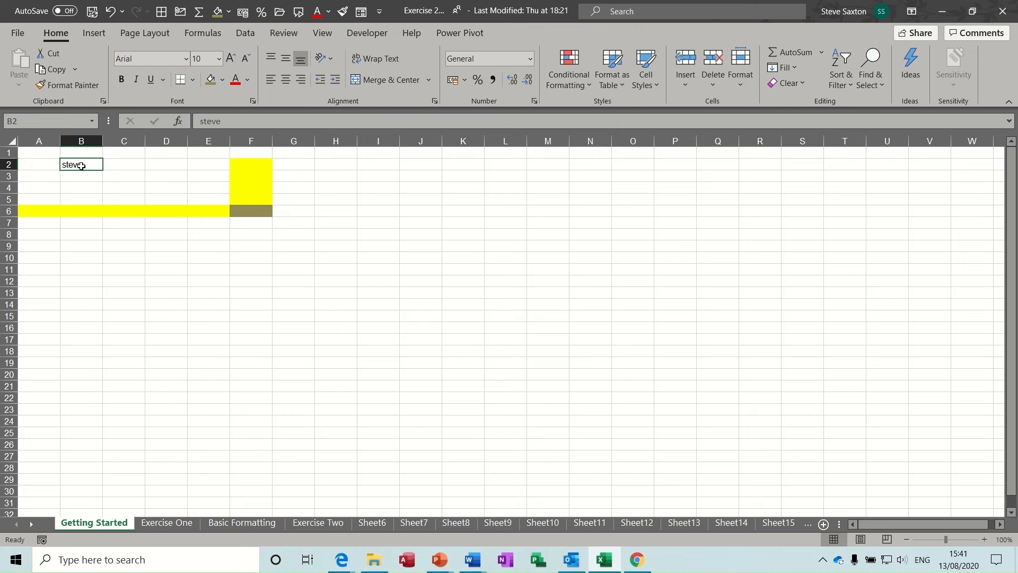
pyautogui.click(121, 80)
pyautogui.click(137, 79)
pyautogui.click(154, 79)
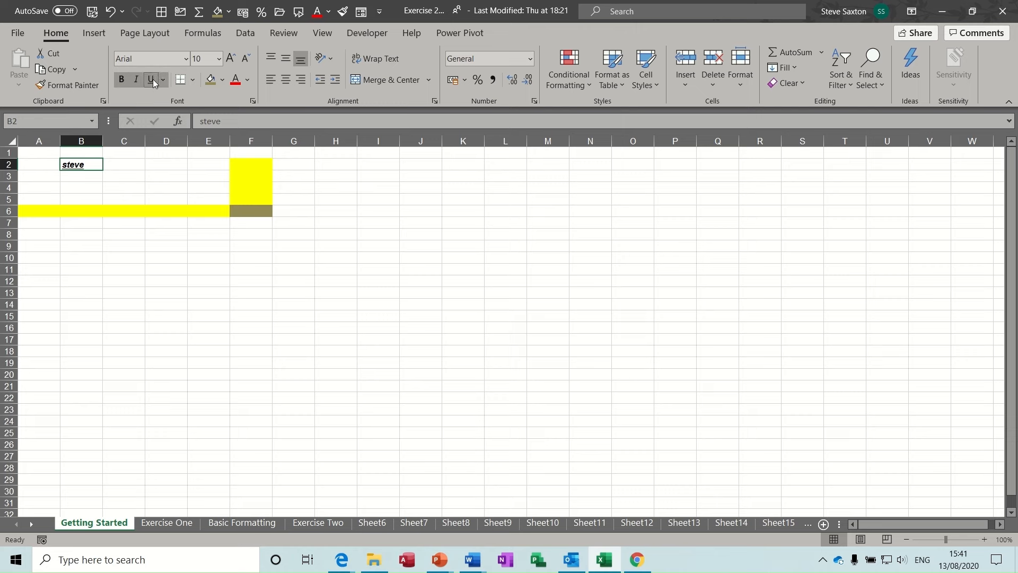
pyautogui.click(123, 187)
pyautogui.click(74, 166)
# Type the same first name unstyled into C3.
pyautogui.click(126, 177)
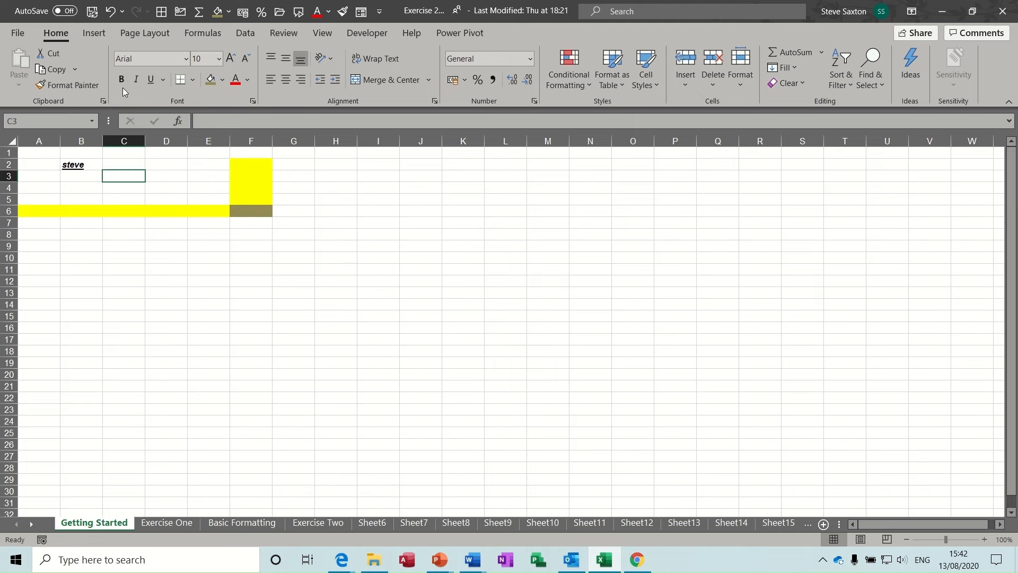
pyautogui.write('steve')
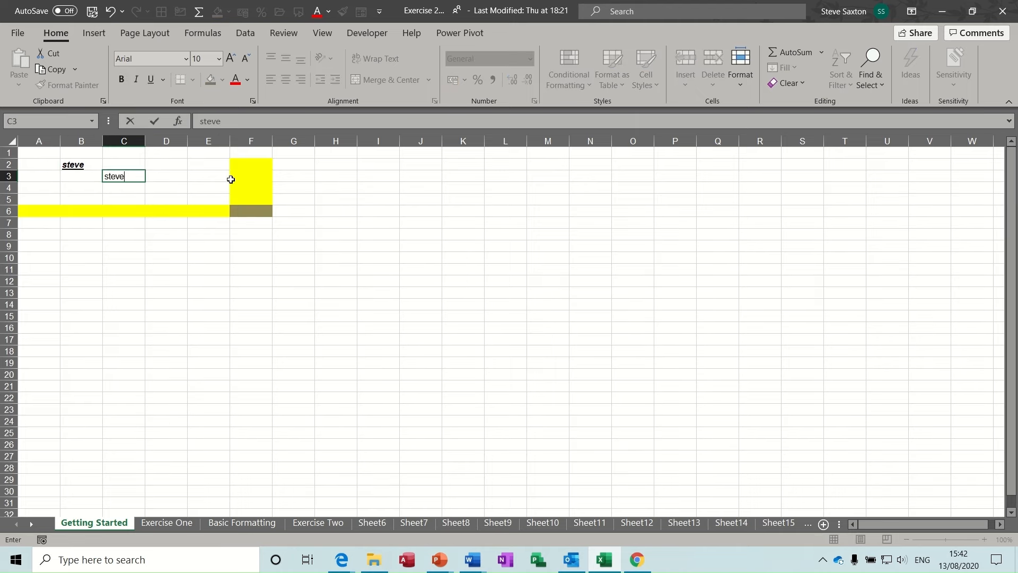
pyautogui.click(197, 178)
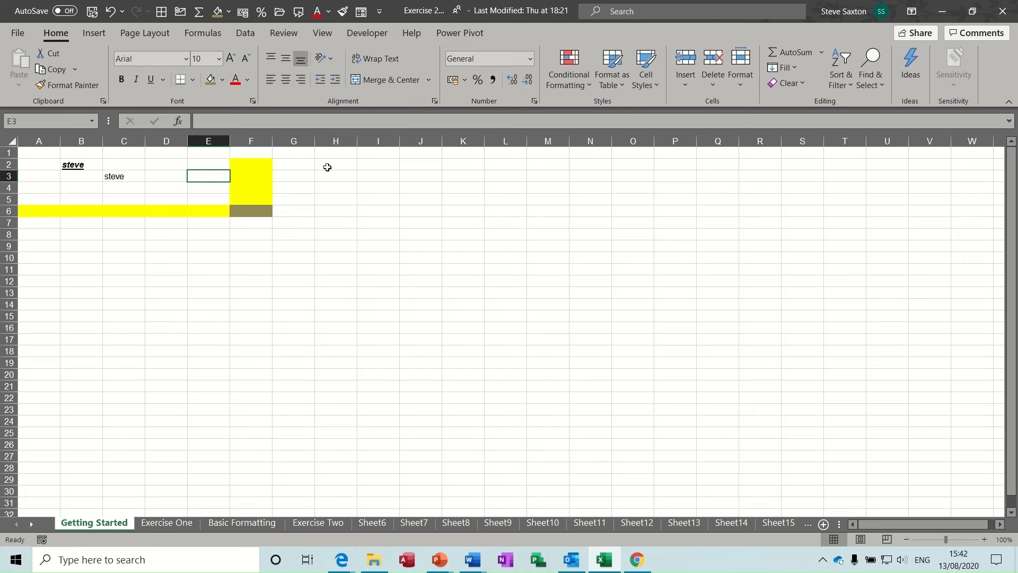
# Give H2:K7 a yellow fill, All Borders, and a blue font colour.
pyautogui.moveTo(325, 166); pyautogui.dragTo(466, 224)
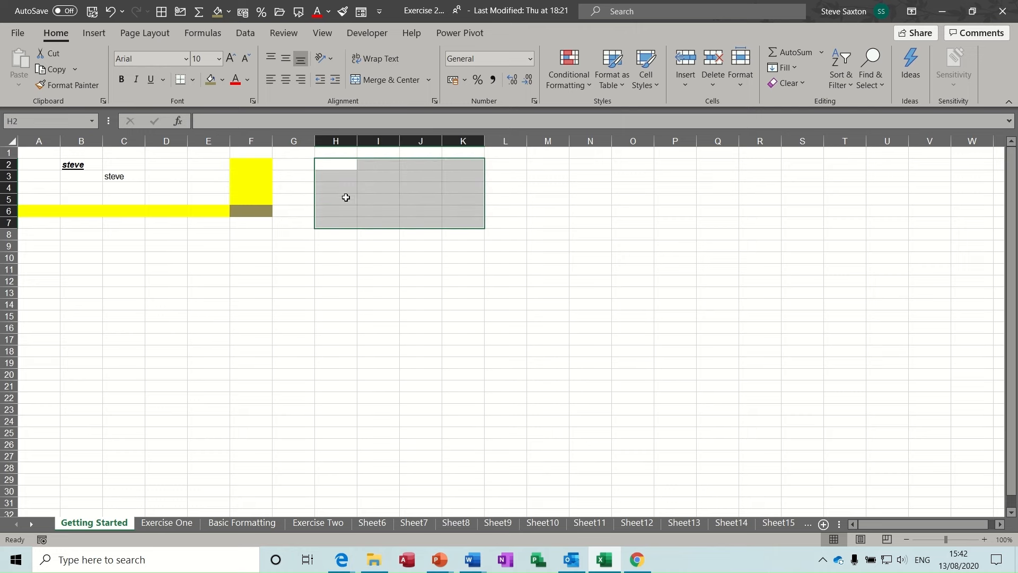
pyautogui.click(223, 80)
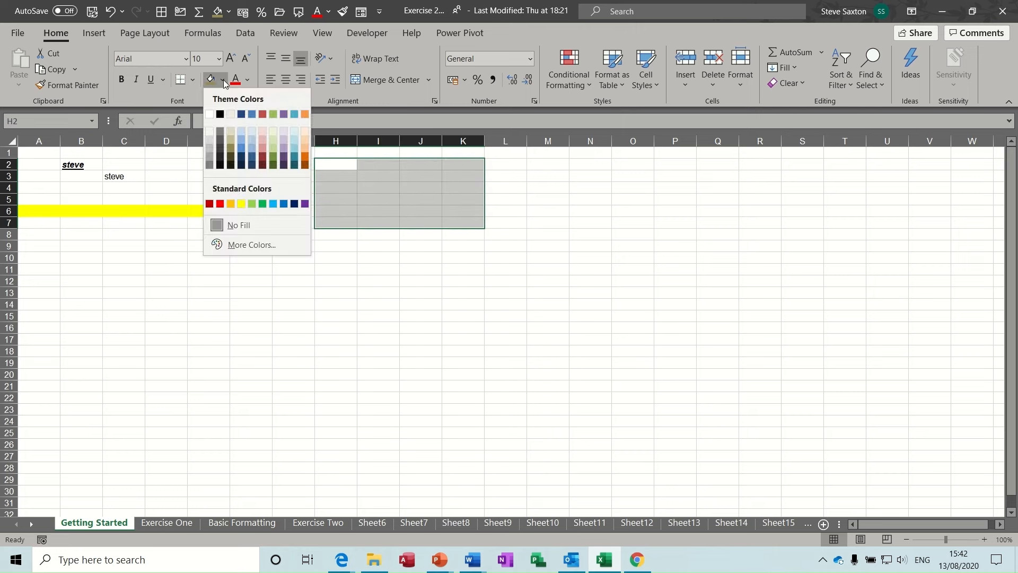
pyautogui.click(241, 204)
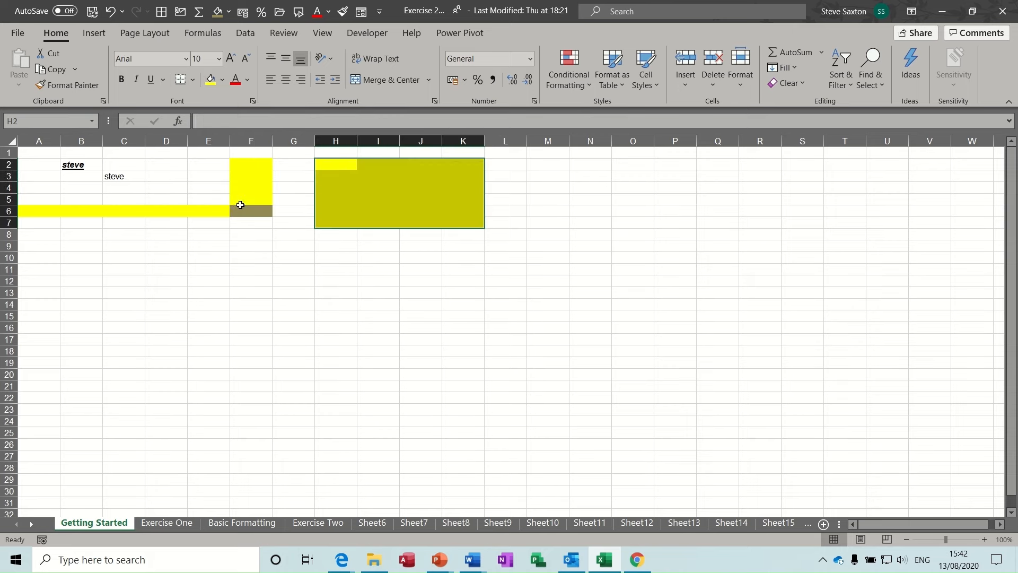
pyautogui.click(192, 80)
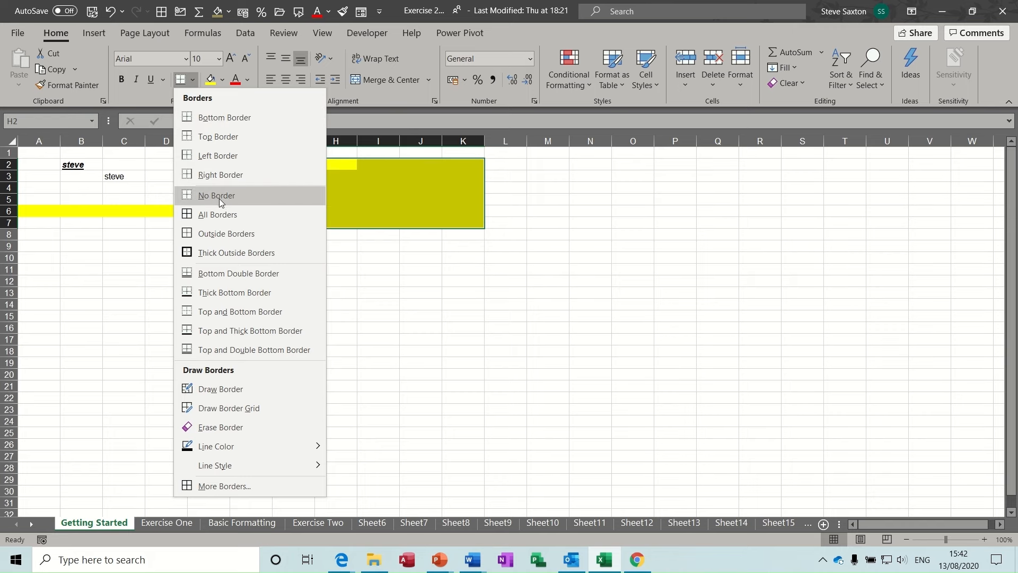
pyautogui.click(194, 214)
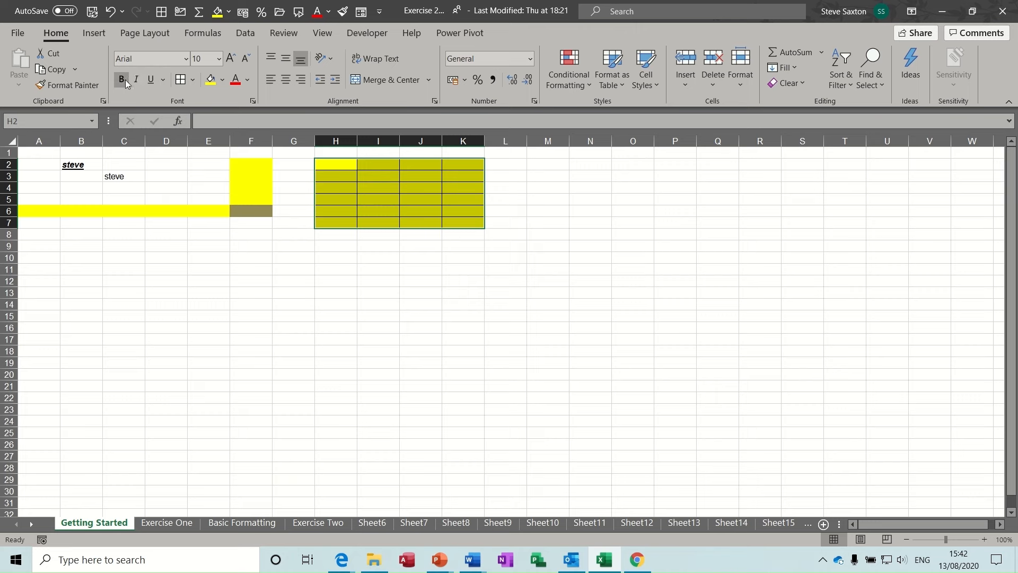
pyautogui.click(247, 81)
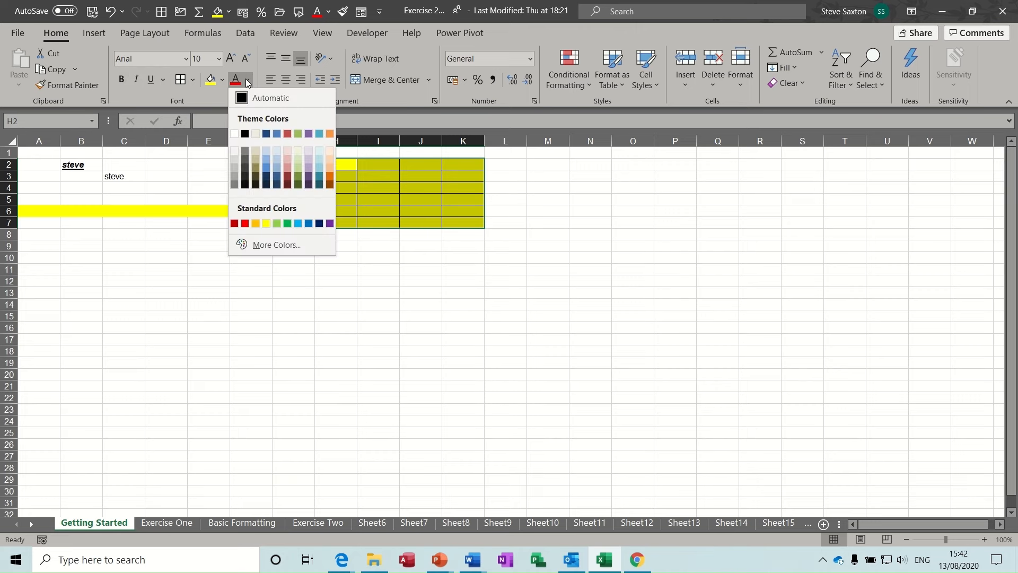
pyautogui.click(265, 168)
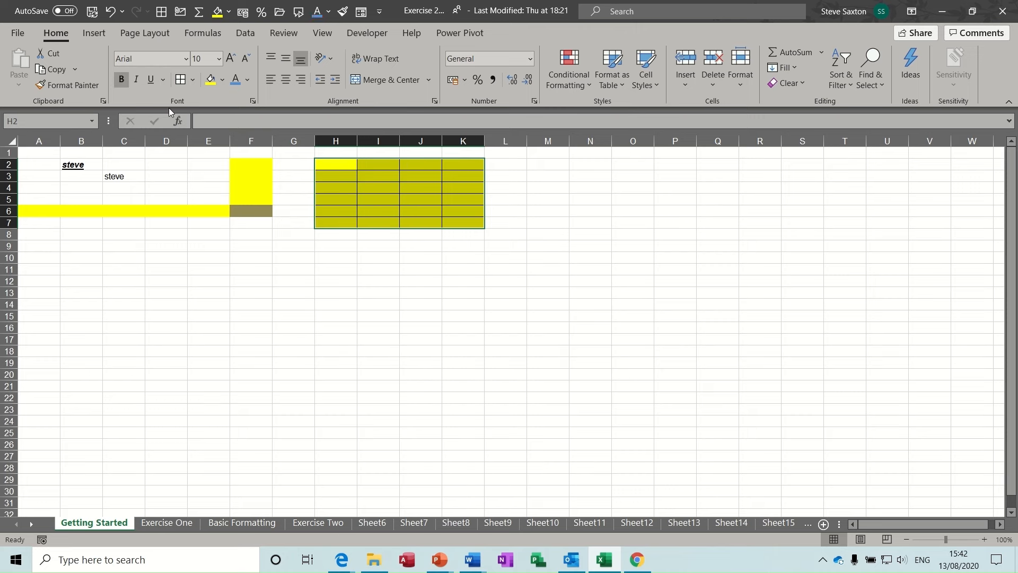
# Type first names into cells H3 and I4.
pyautogui.click(337, 175)
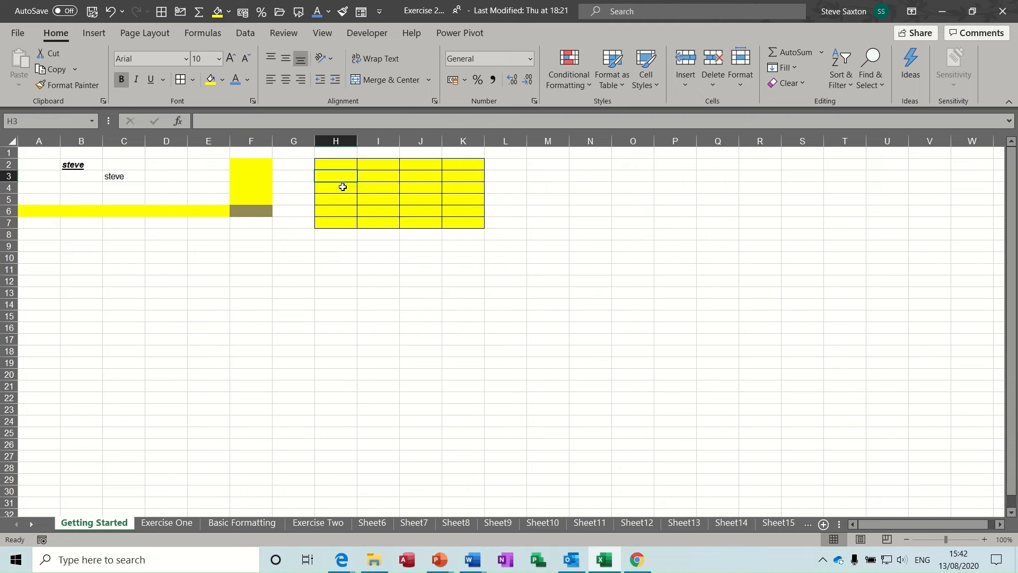
pyautogui.write('steve')
pyautogui.press('Return')
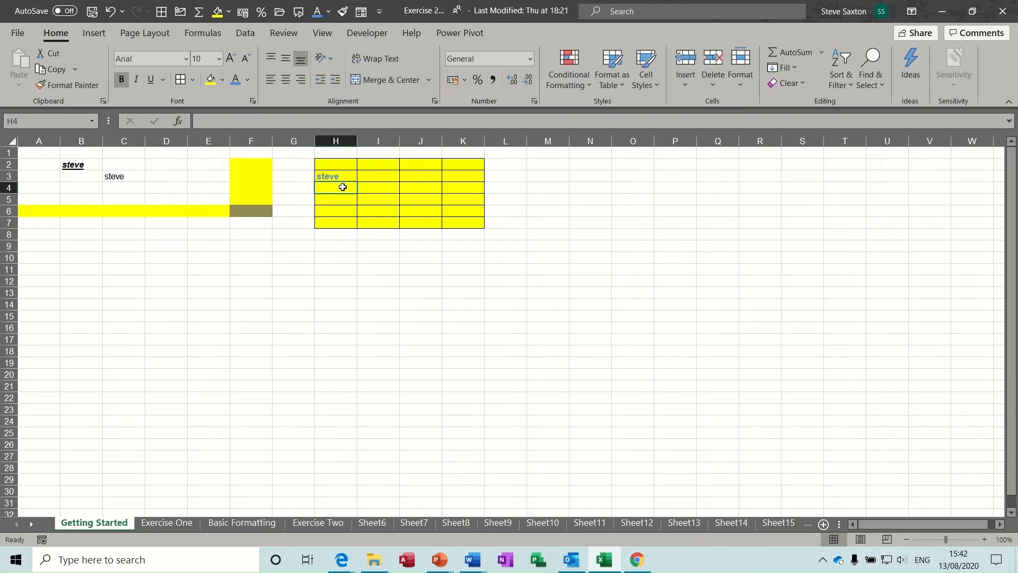
pyautogui.click(374, 188)
pyautogui.write('Jo')
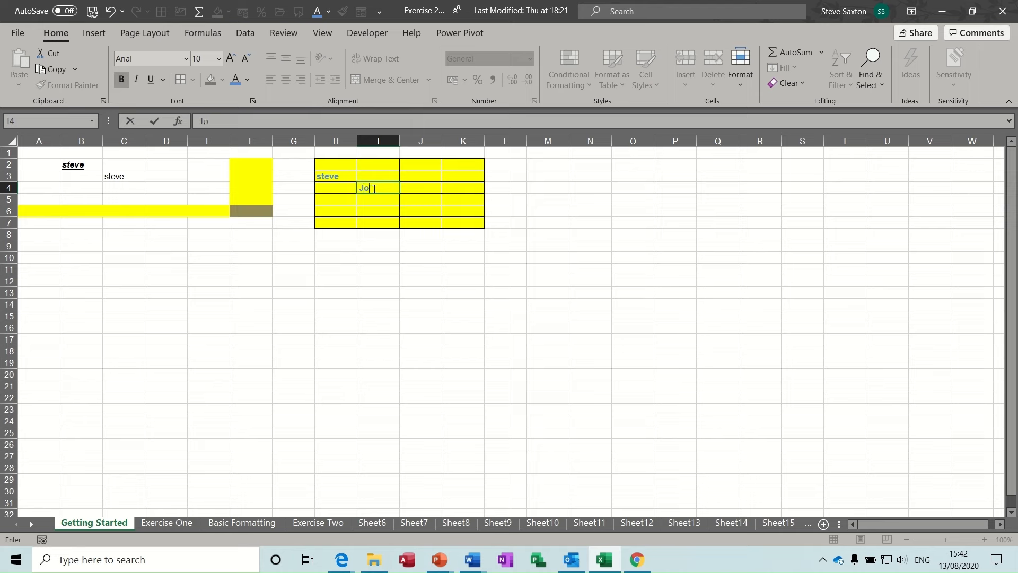
pyautogui.write('hn')
pyautogui.press('Return')
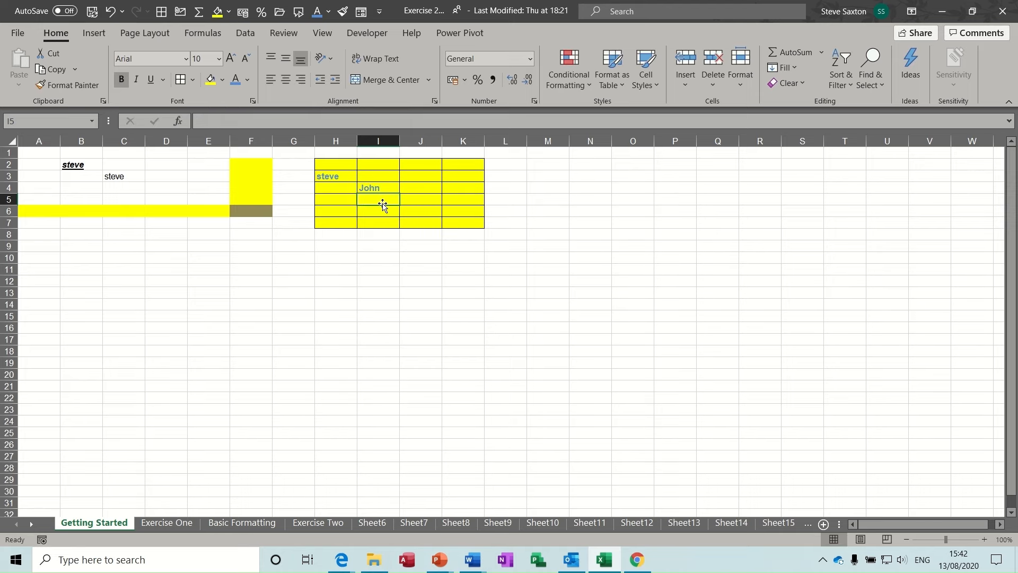
pyautogui.click(380, 188)
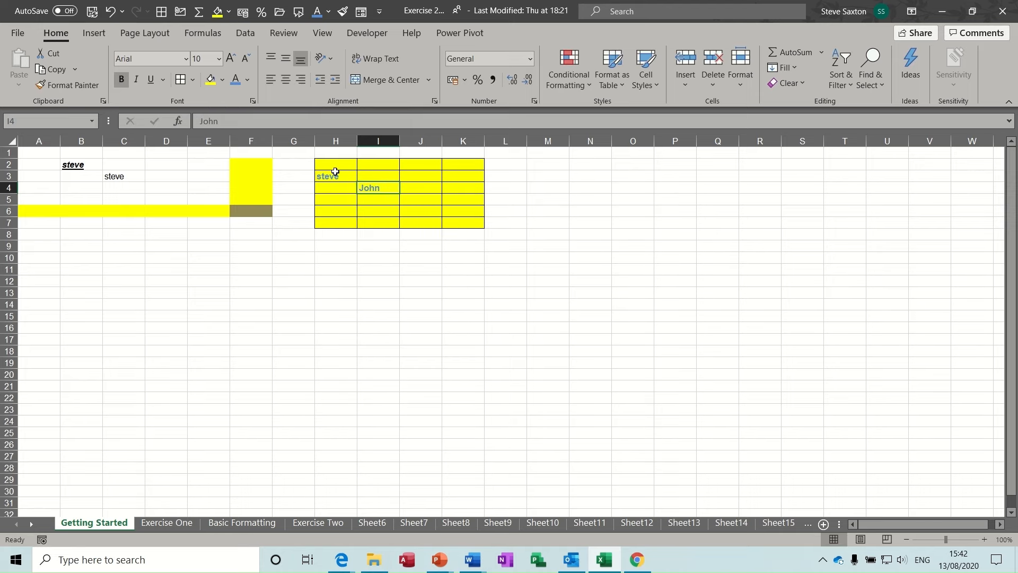
# Enter a surname in J4, overtype it, then undo to restore the surname.
pyautogui.click(419, 187)
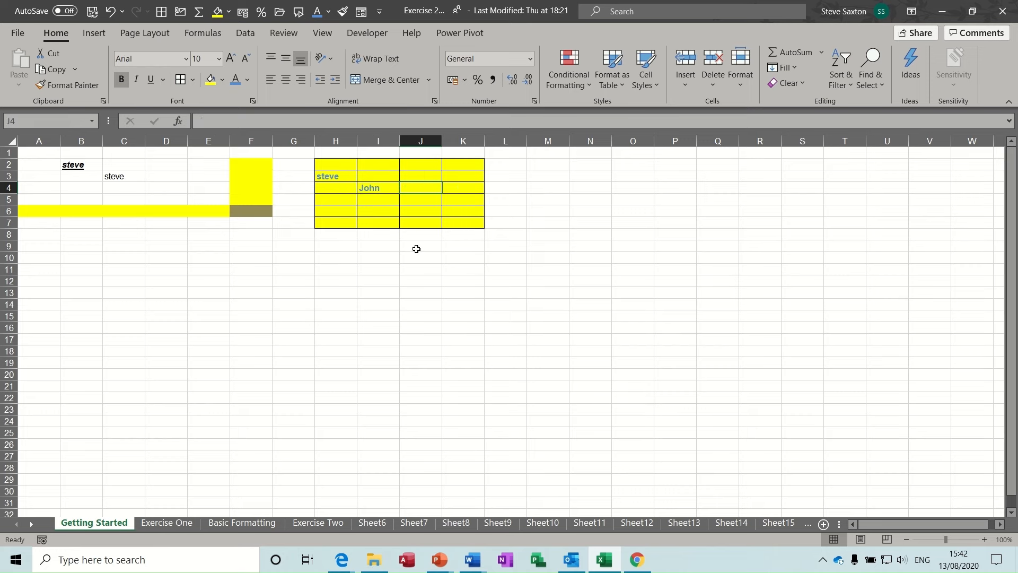
pyautogui.write('Church')
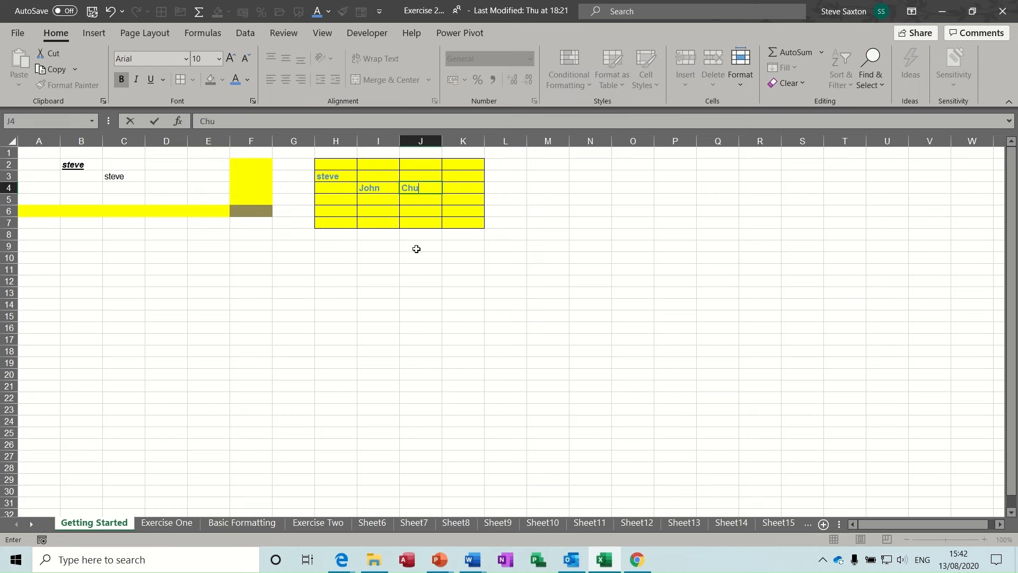
pyautogui.click(415, 202)
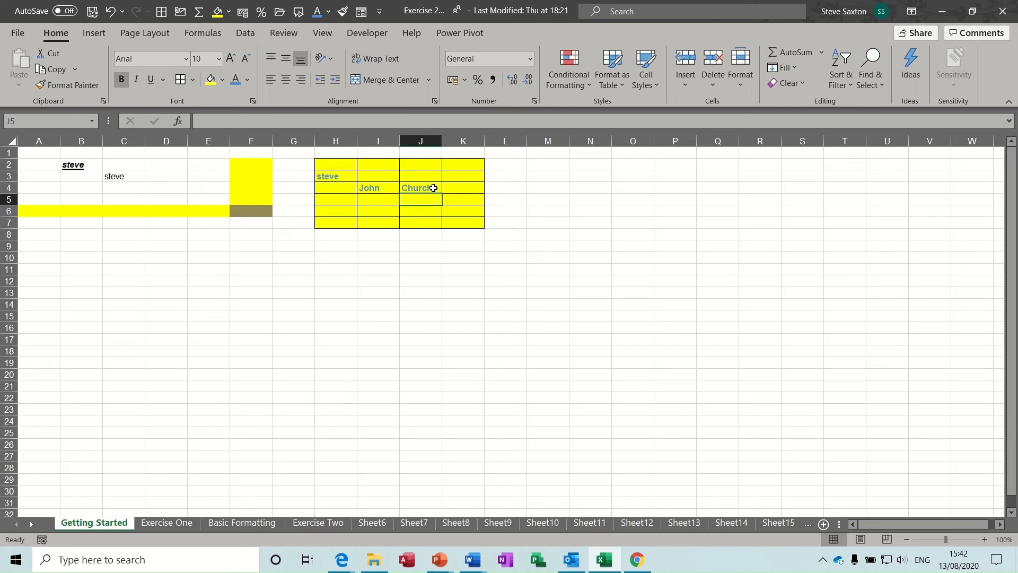
pyautogui.click(428, 189)
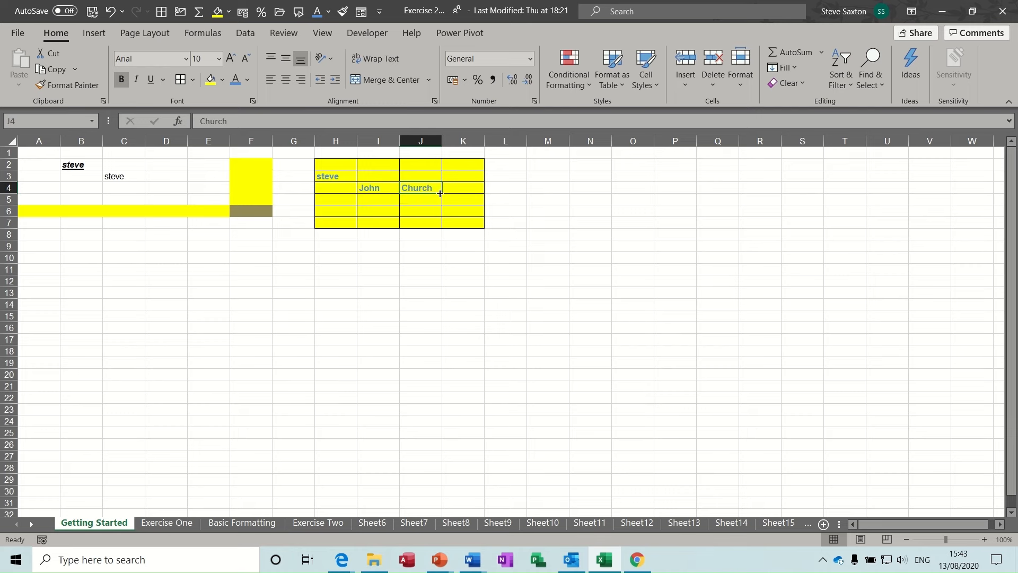
pyautogui.write('es')
pyautogui.click(419, 200)
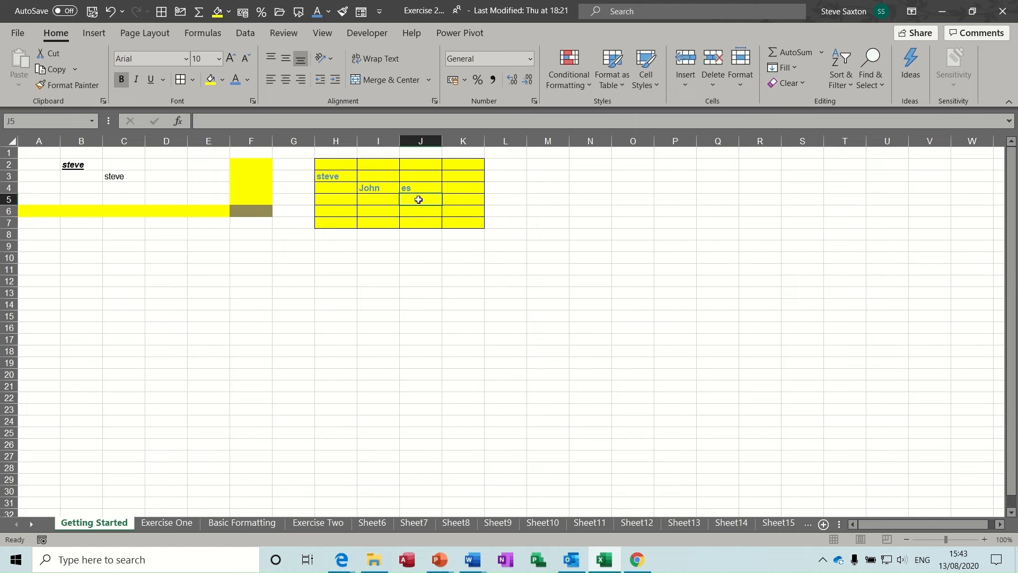
pyautogui.hotkey('ctrl', 'z')
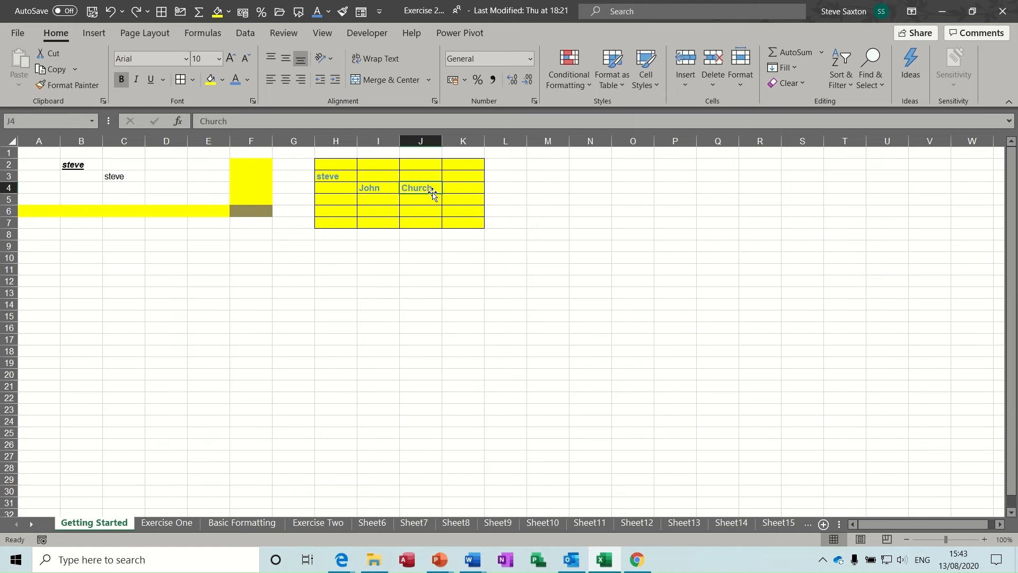
# Append 'es' to J4 in the formula bar to make Churches, then undo it.
pyautogui.click(237, 121)
pyautogui.write('es')
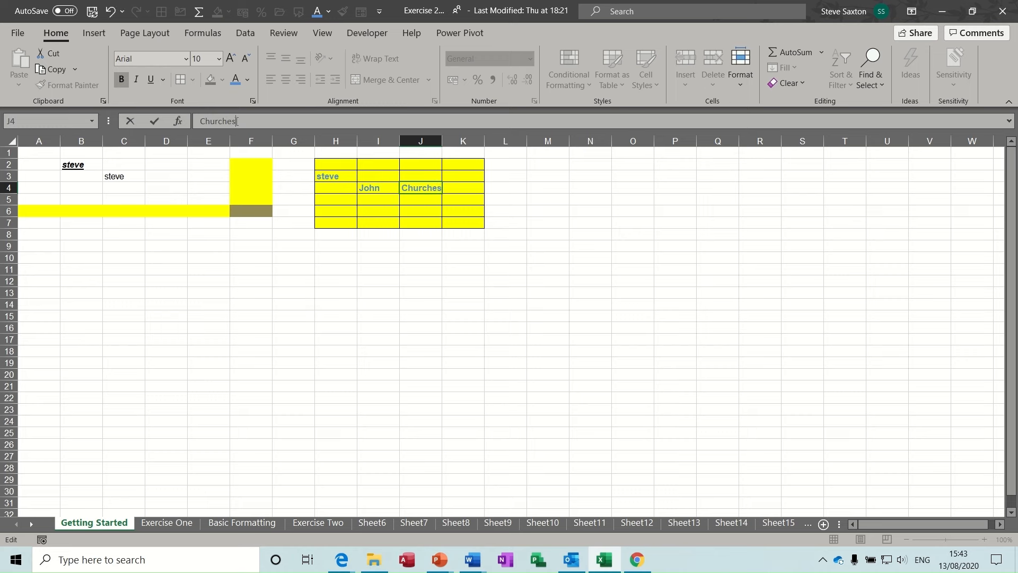
pyautogui.click(155, 122)
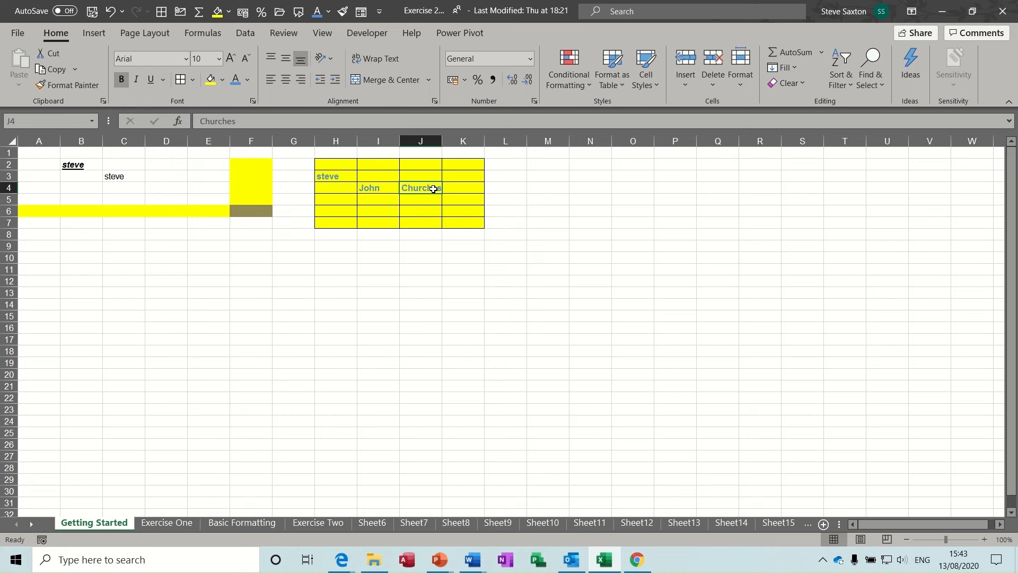
pyautogui.hotkey('ctrl', 'z')
# Edit the text directly inside J4 so it reads Churches, and commit it.
pyautogui.doubleClick(436, 188)
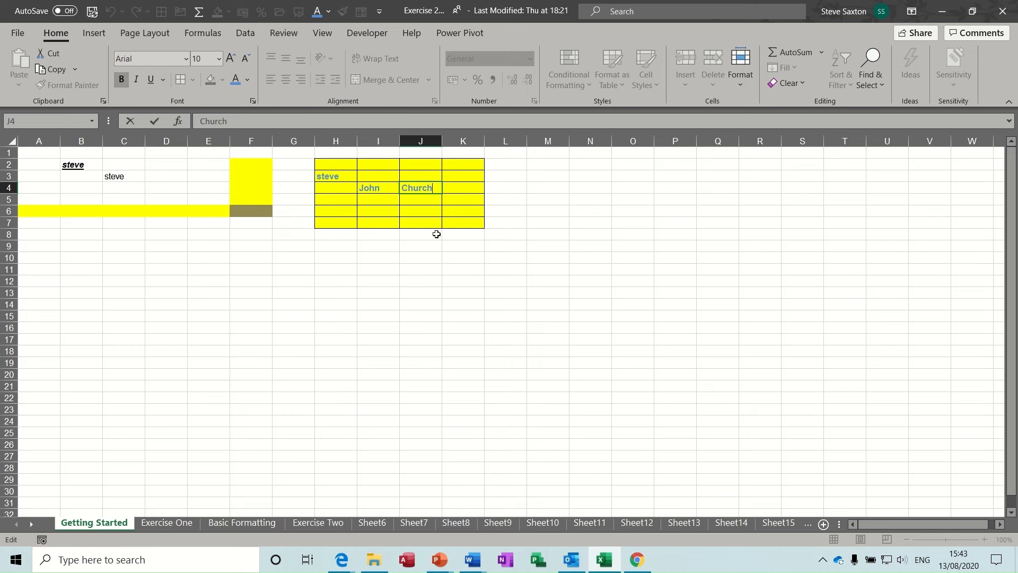
pyautogui.write('es')
pyautogui.press('Return')
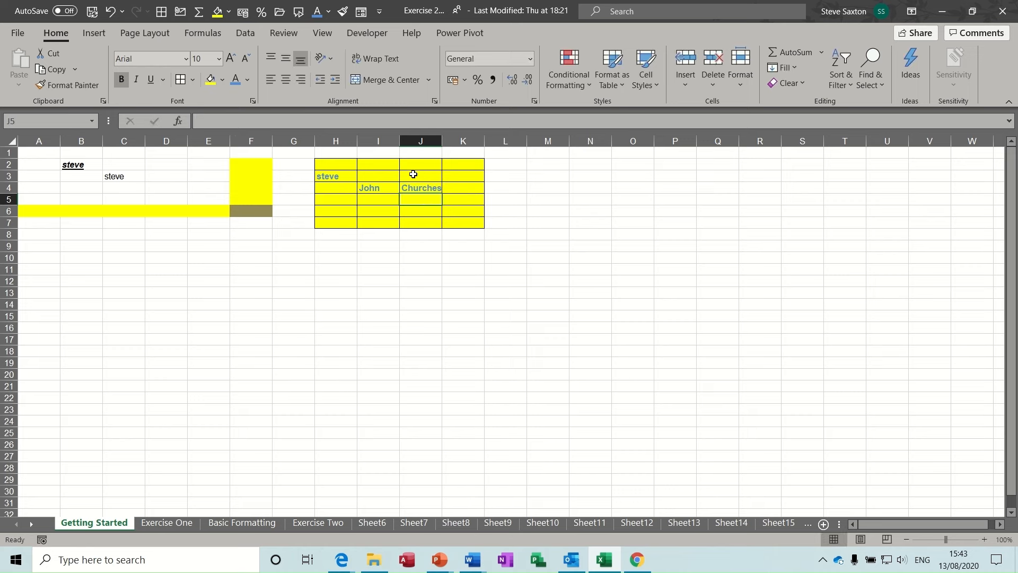
# Type over cell J4 so it reads fg instead of Churches.
pyautogui.click(345, 245)
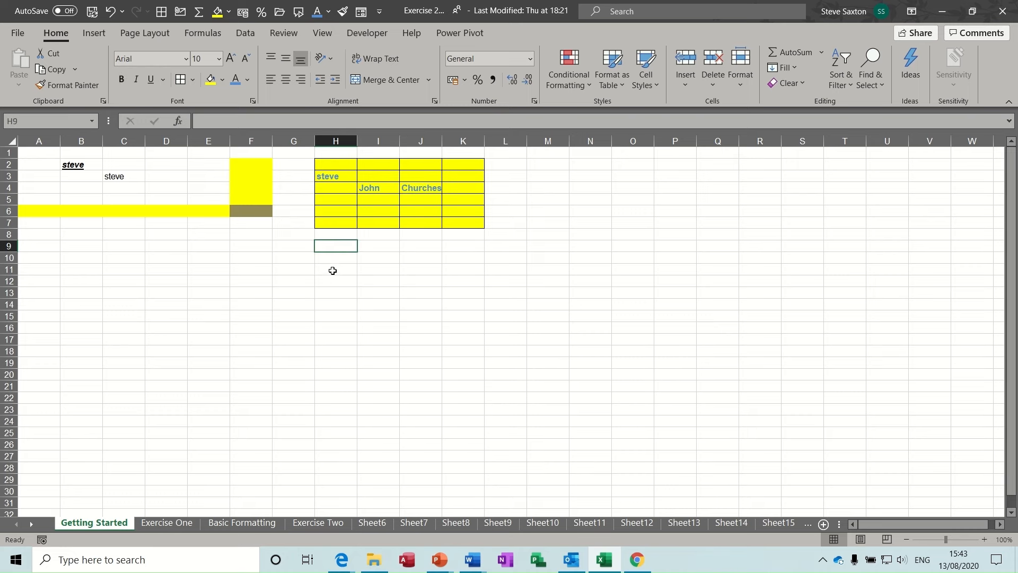
pyautogui.click(332, 269)
pyautogui.click(287, 272)
pyautogui.click(232, 254)
pyautogui.click(182, 257)
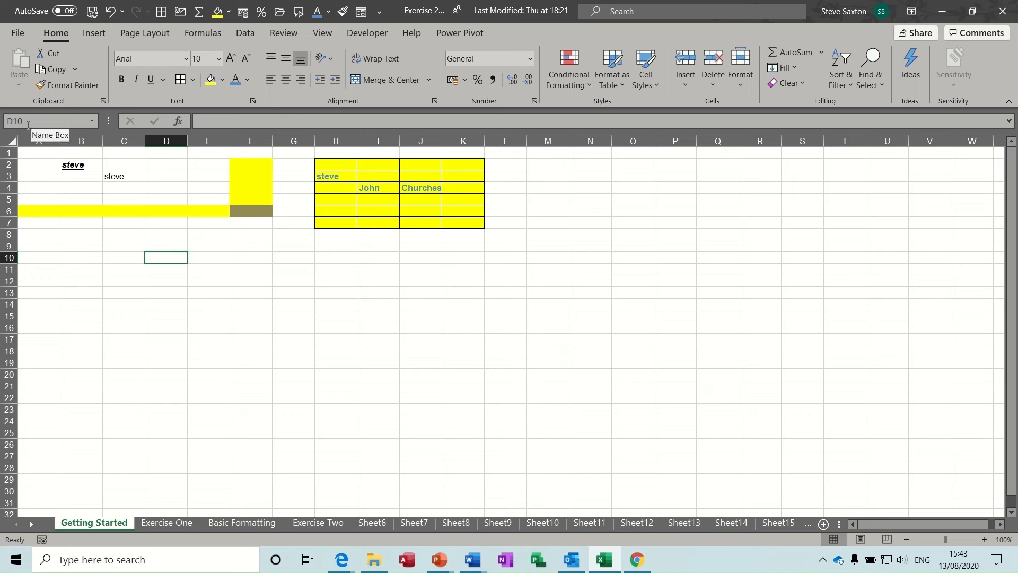
pyautogui.click(431, 188)
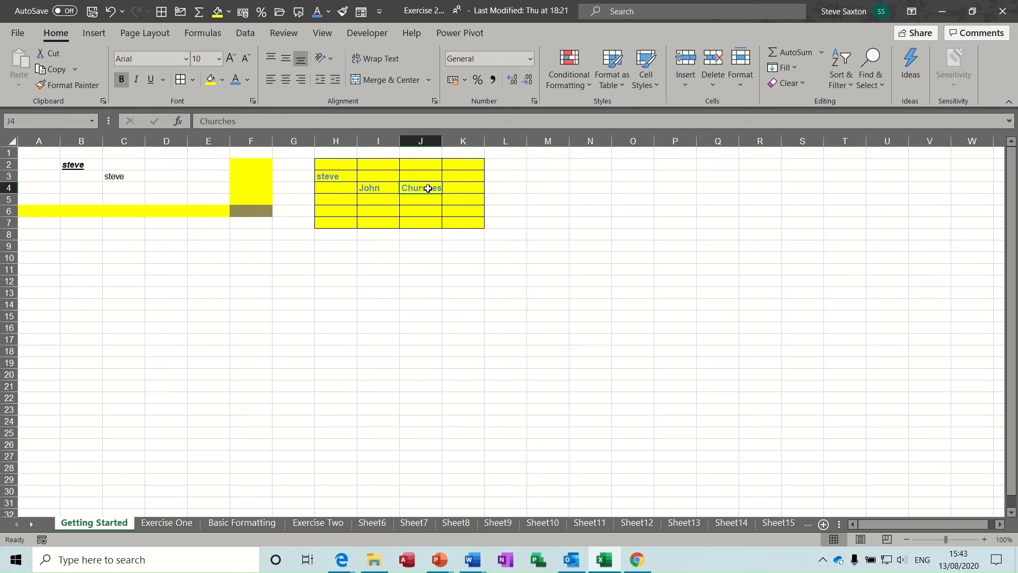
pyautogui.write('fg')
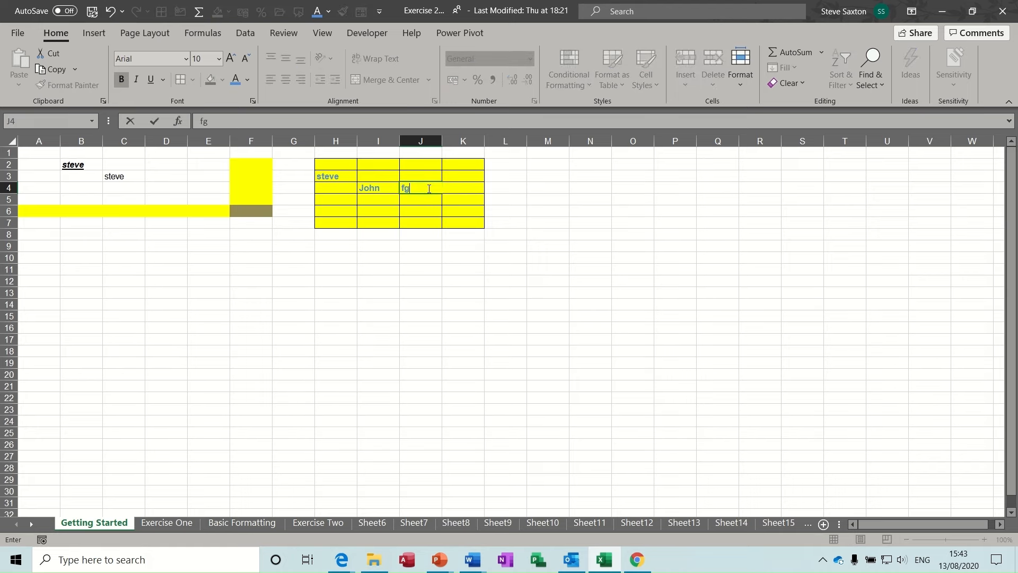
pyautogui.press('Return')
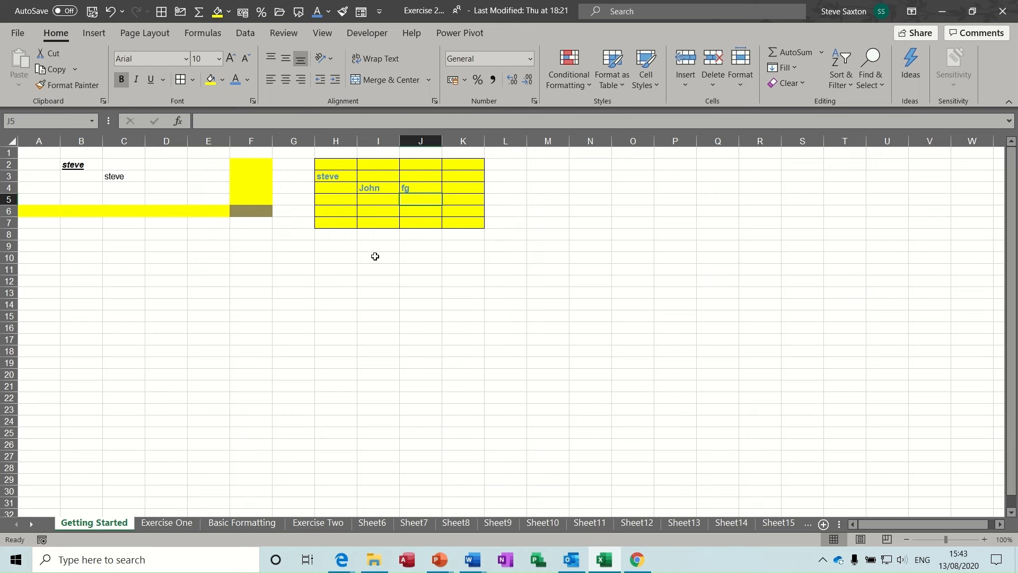
# Enter the name steve in cell I10.
pyautogui.click(375, 256)
pyautogui.write('steve')
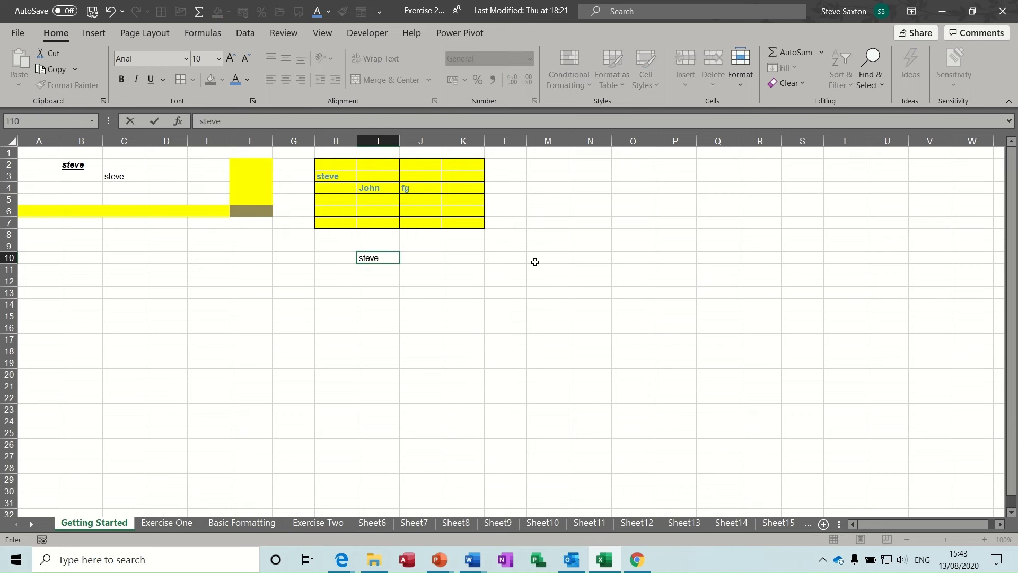
pyautogui.click(439, 258)
pyautogui.click(382, 258)
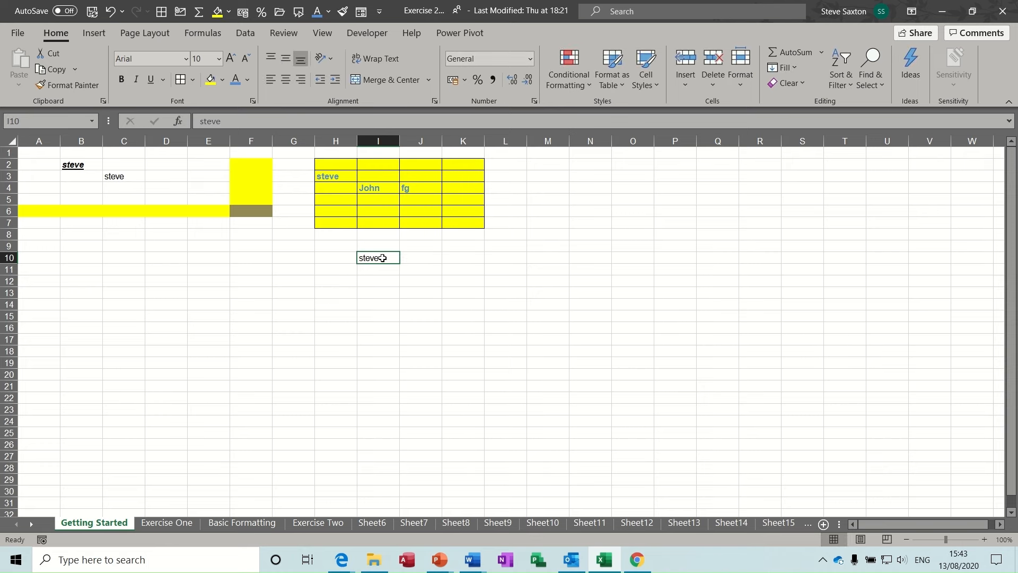
pyautogui.click(423, 259)
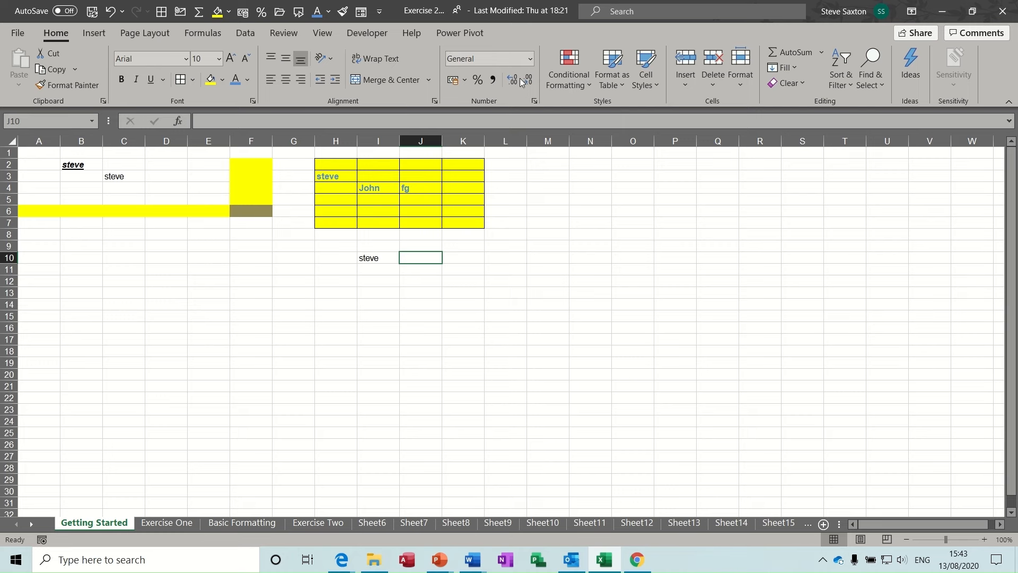
pyautogui.click(545, 165)
# Enter 10 in M2 and format it as Euro accounting, showing € 10.00.
pyautogui.write('10')
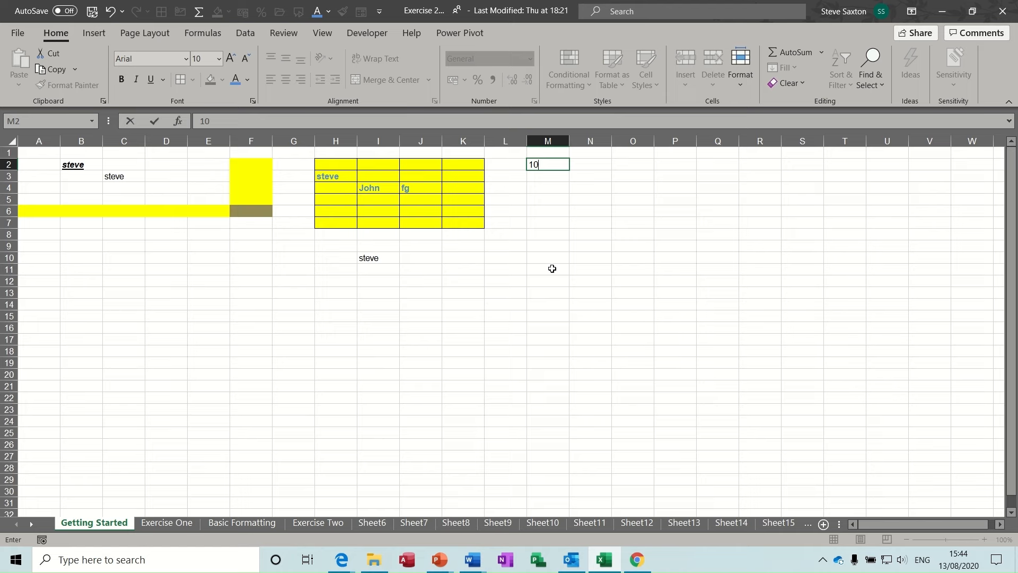
pyautogui.click(522, 210)
pyautogui.click(552, 167)
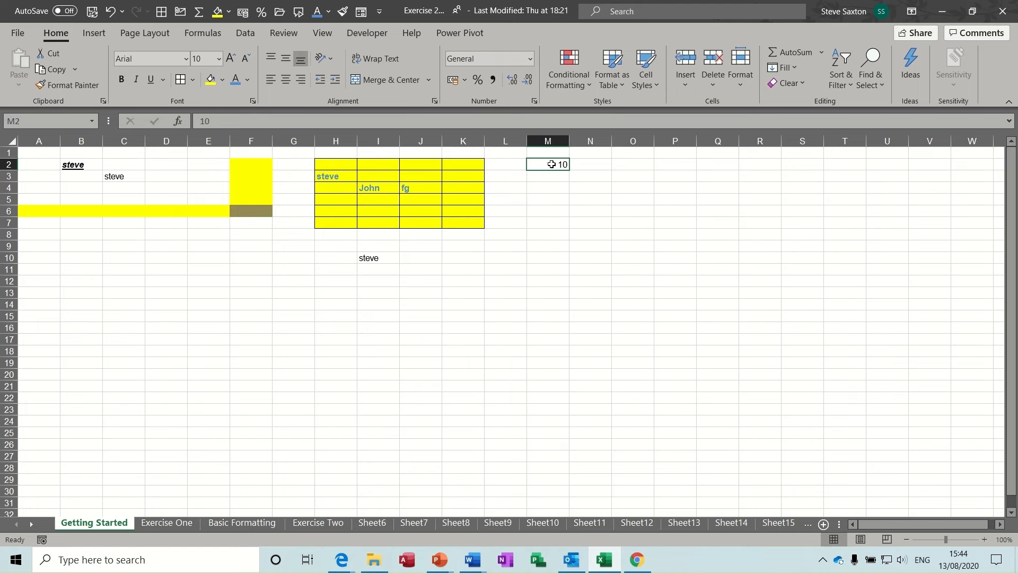
pyautogui.click(451, 79)
pyautogui.click(466, 80)
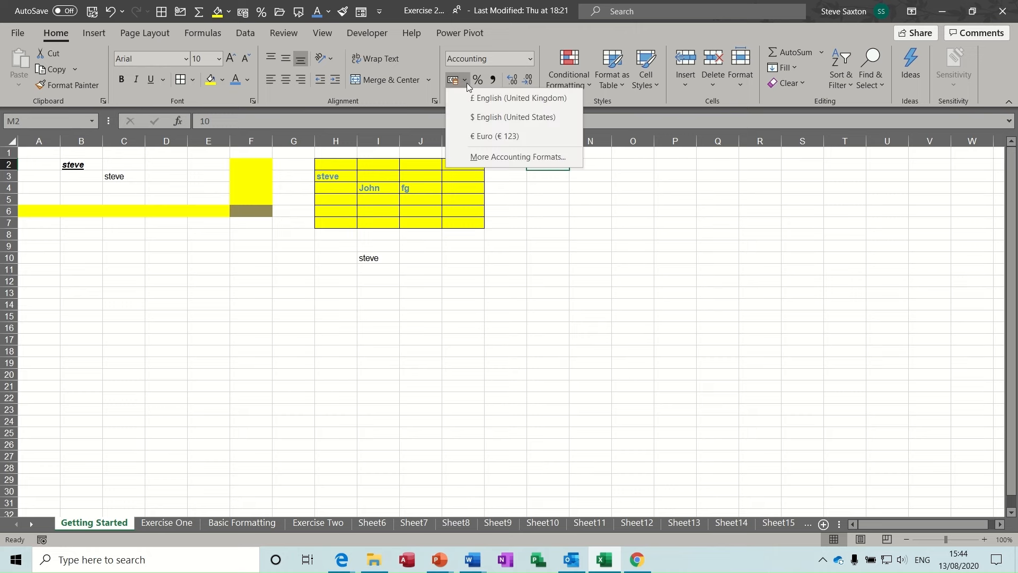
pyautogui.click(482, 136)
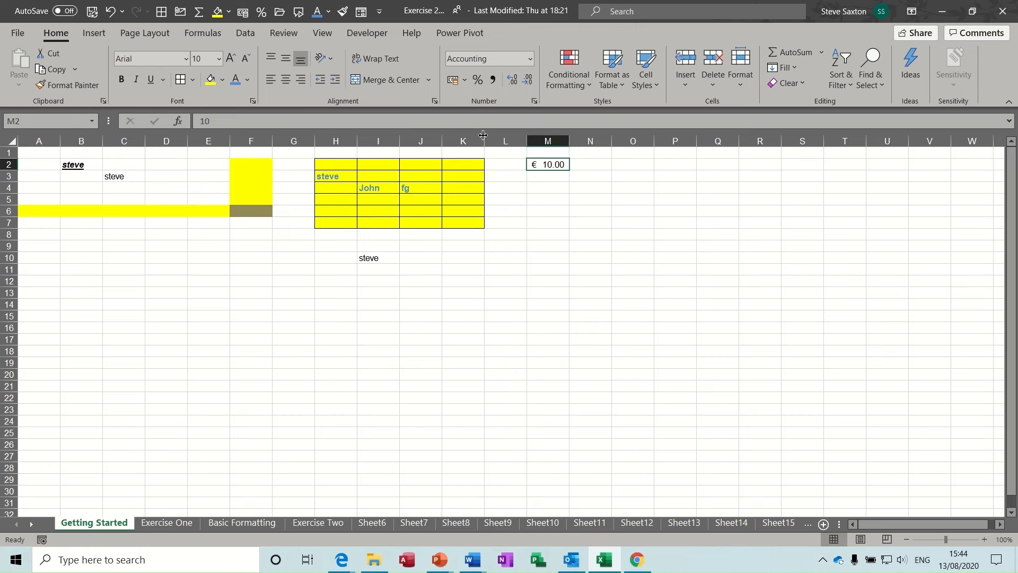
# Look through the More Accounting Formats currency symbols, then cancel without changes.
pyautogui.click(465, 81)
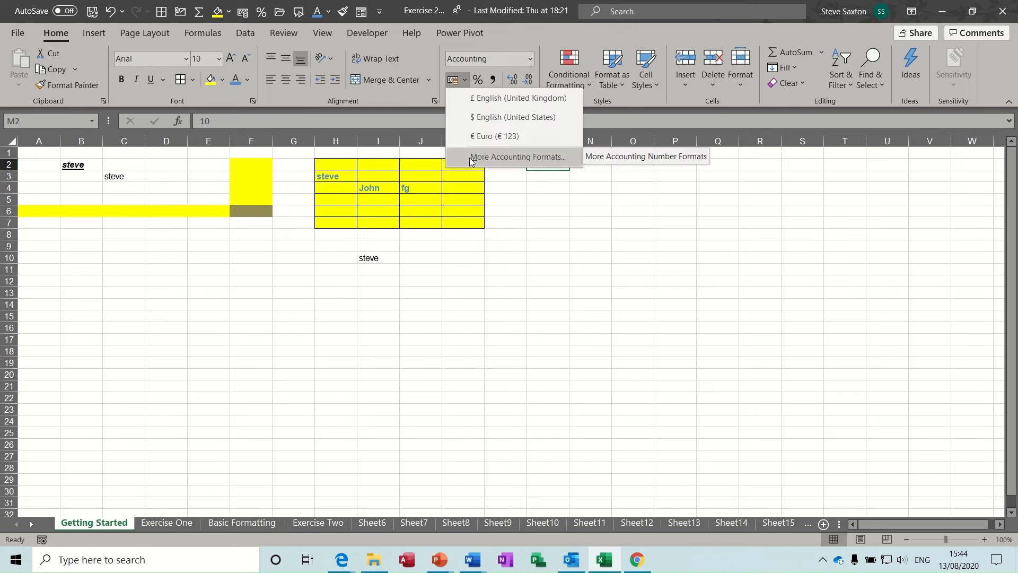
pyautogui.click(523, 156)
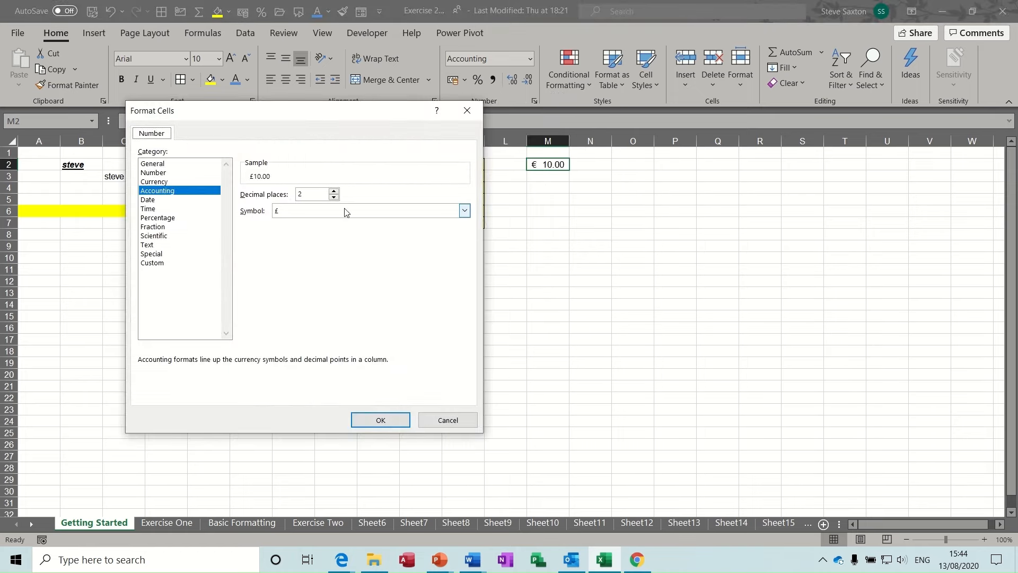
pyautogui.click(464, 210)
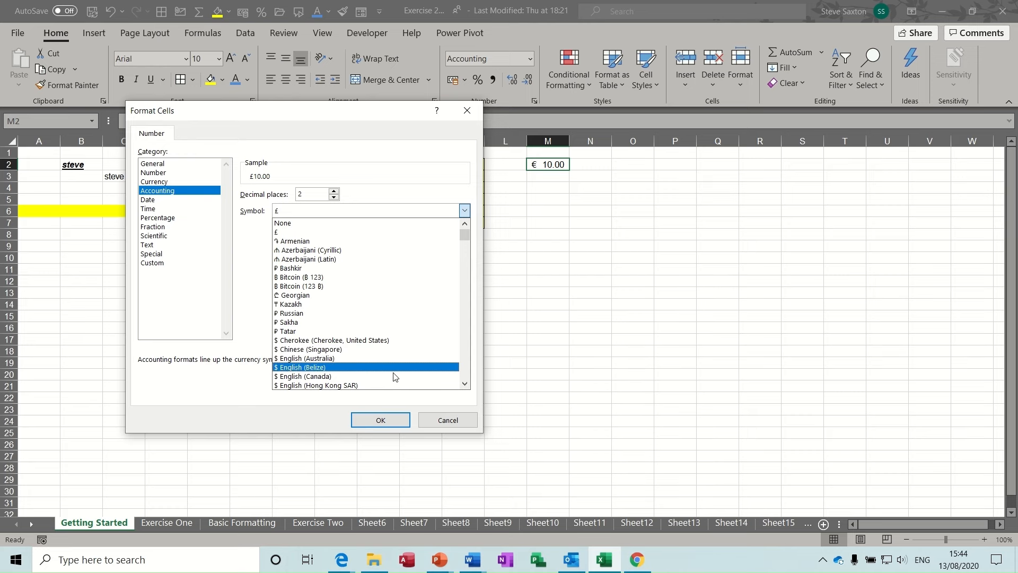
pyautogui.click(441, 426)
pyautogui.click(441, 426)
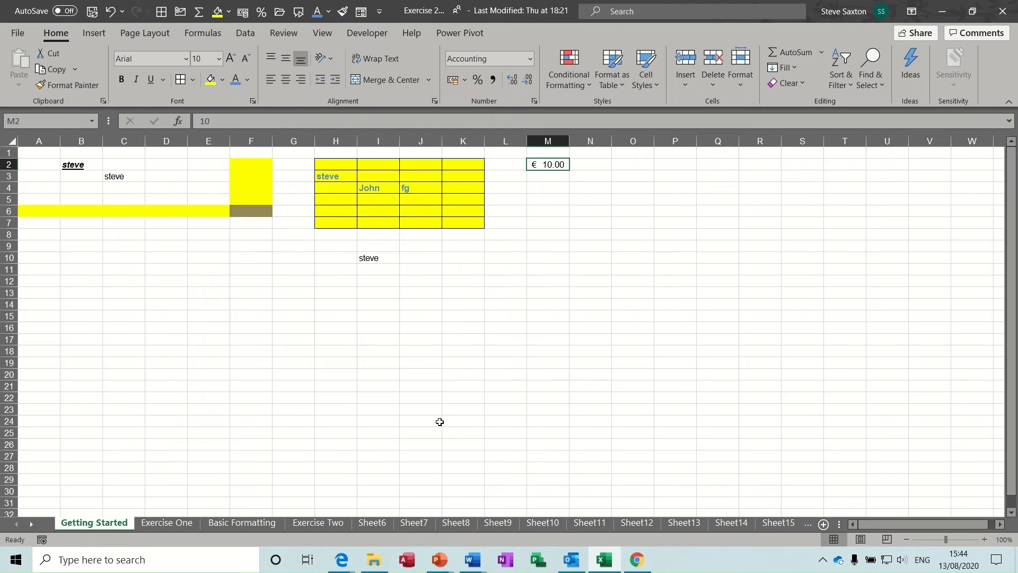
pyautogui.click(544, 177)
# Enter 10 in M3 formatted as a percentage (1000%), and 10% in M4.
pyautogui.write('10')
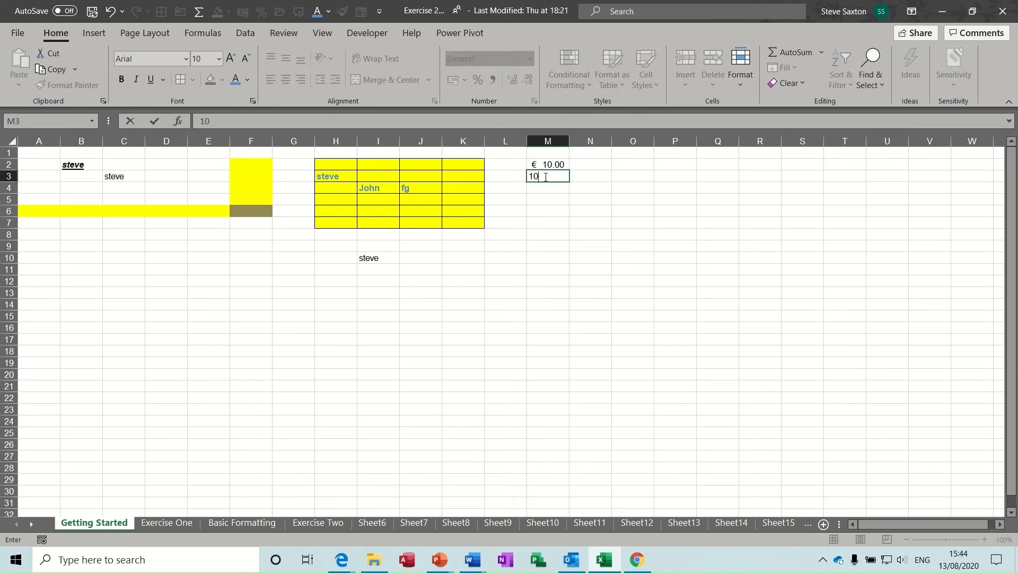
pyautogui.press('Return')
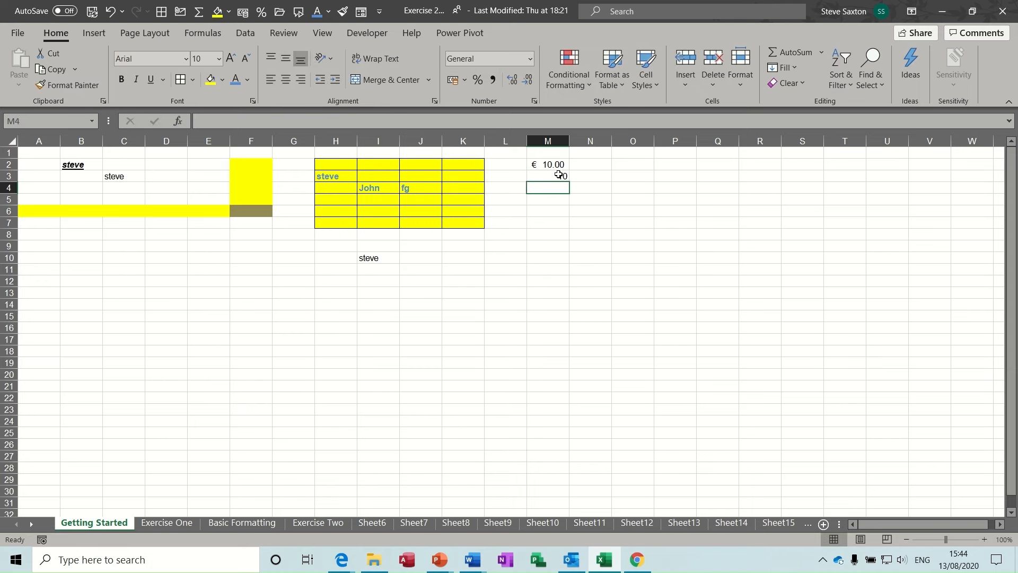
pyautogui.click(555, 176)
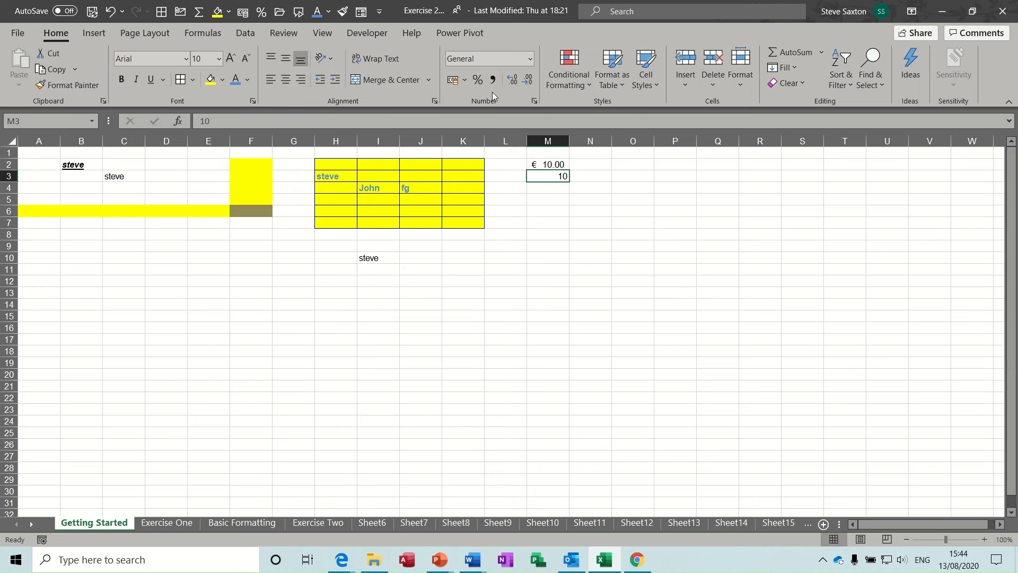
pyautogui.click(478, 81)
pyautogui.click(545, 189)
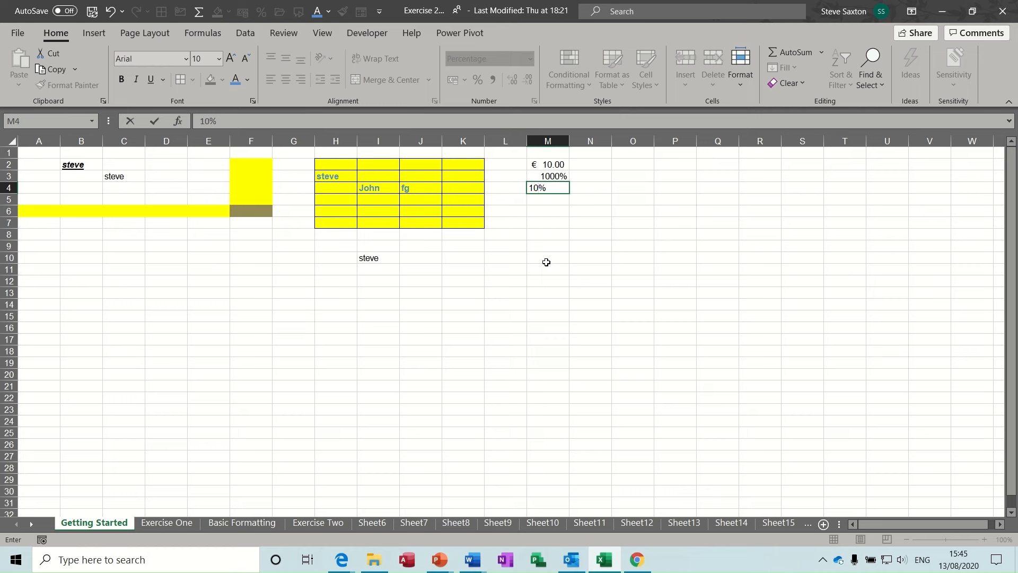
pyautogui.click(551, 200)
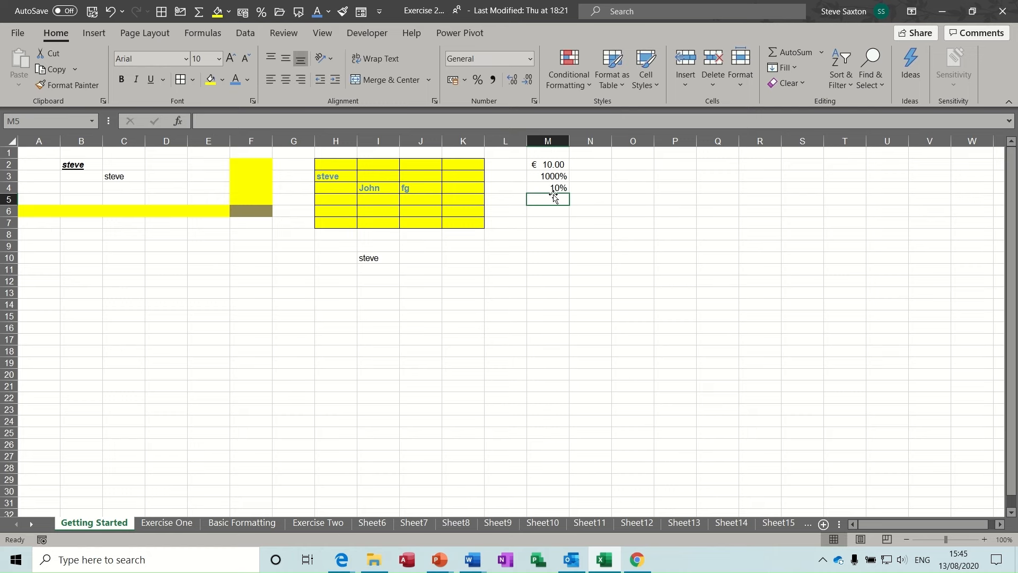
# Apply pound accounting format to M5 and enter 10, showing £ 10.00.
pyautogui.click(451, 81)
pyautogui.write('1')
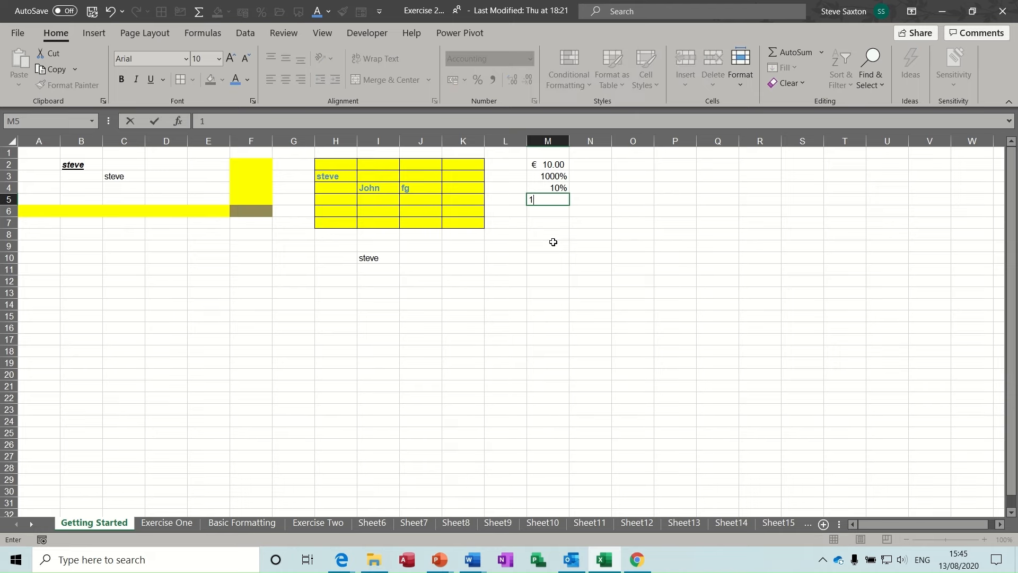
pyautogui.write('0')
pyautogui.click(551, 241)
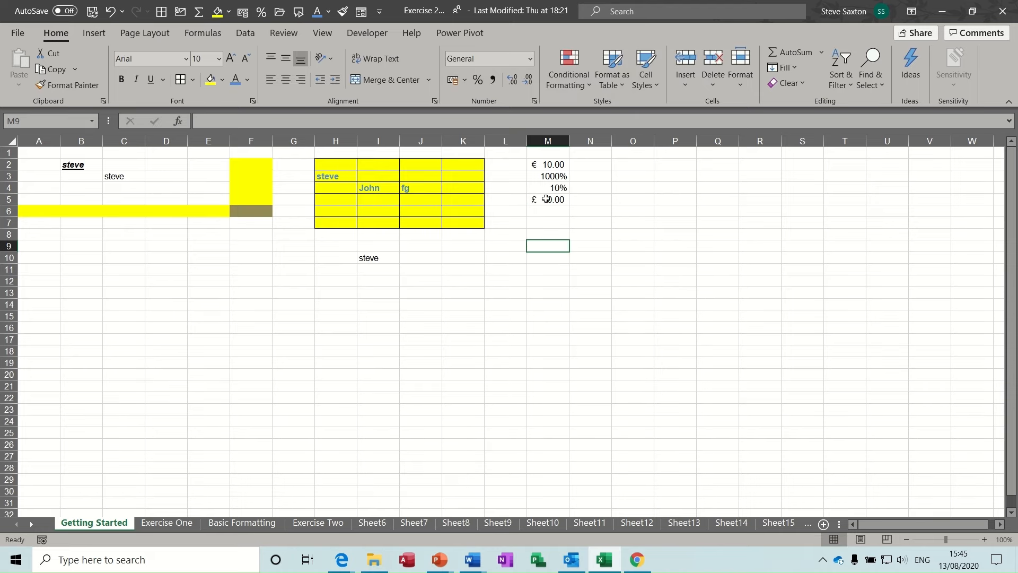
pyautogui.click(548, 200)
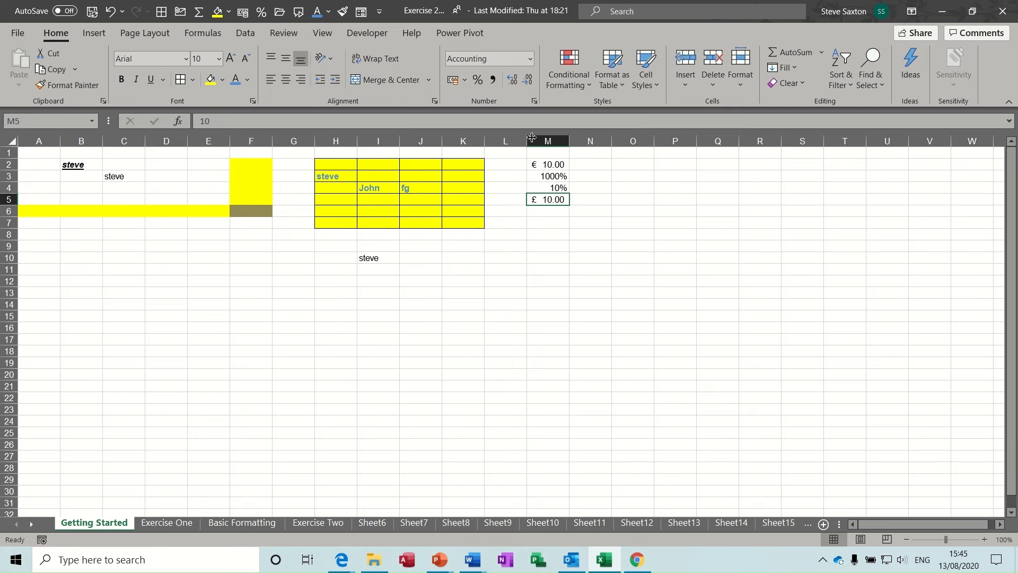
pyautogui.click(512, 82)
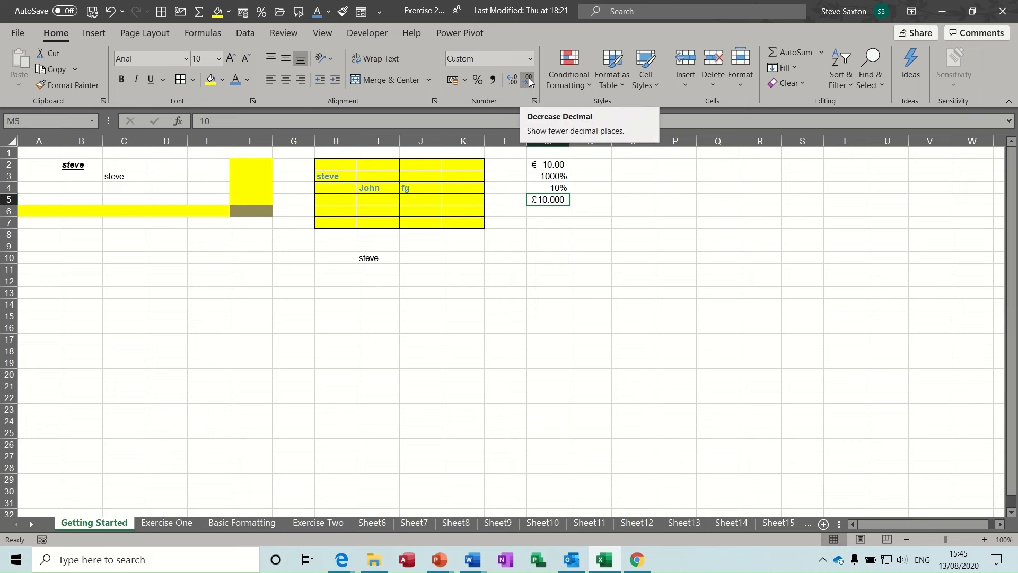
pyautogui.click(529, 80)
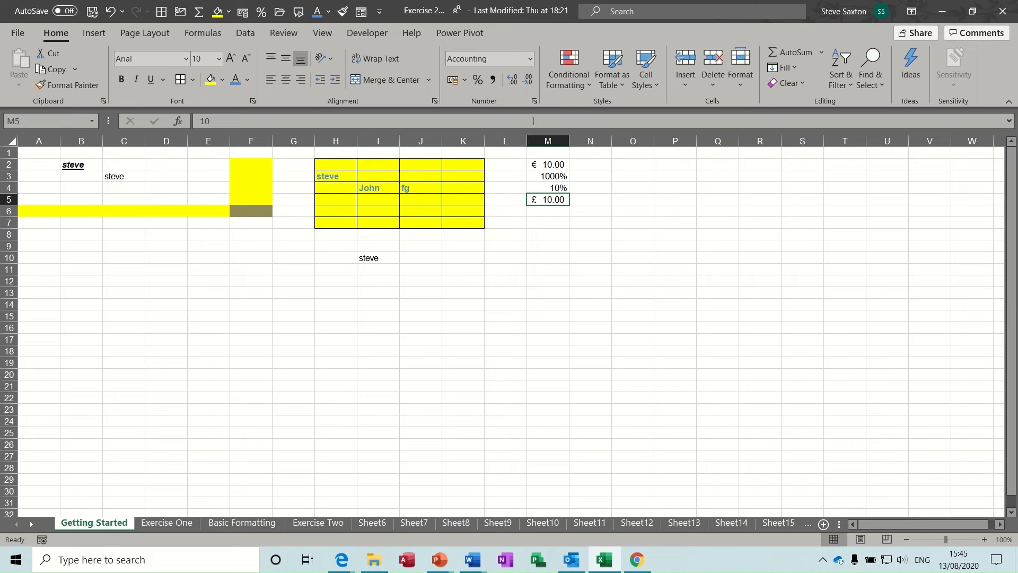
pyautogui.click(530, 59)
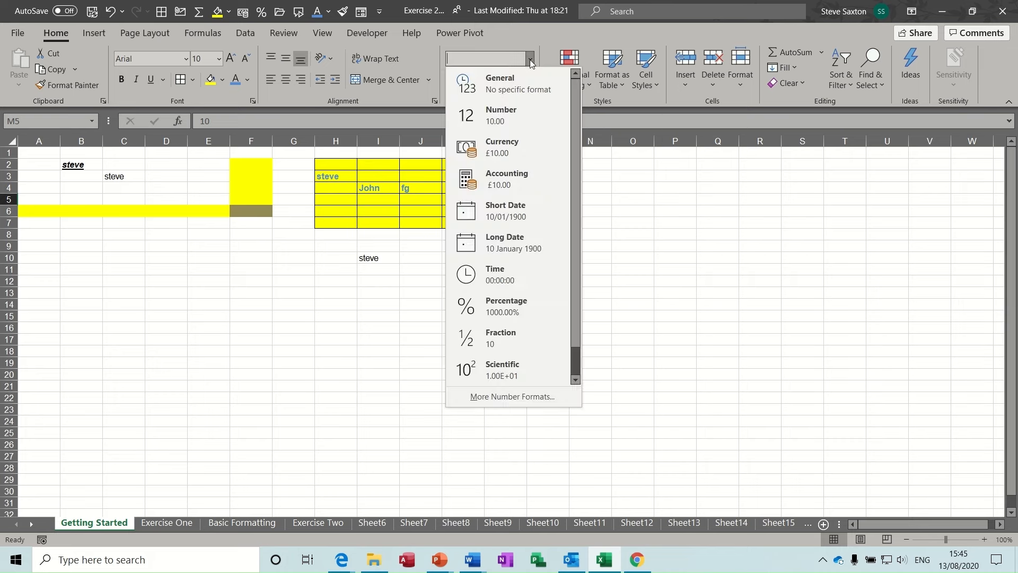
pyautogui.click(530, 59)
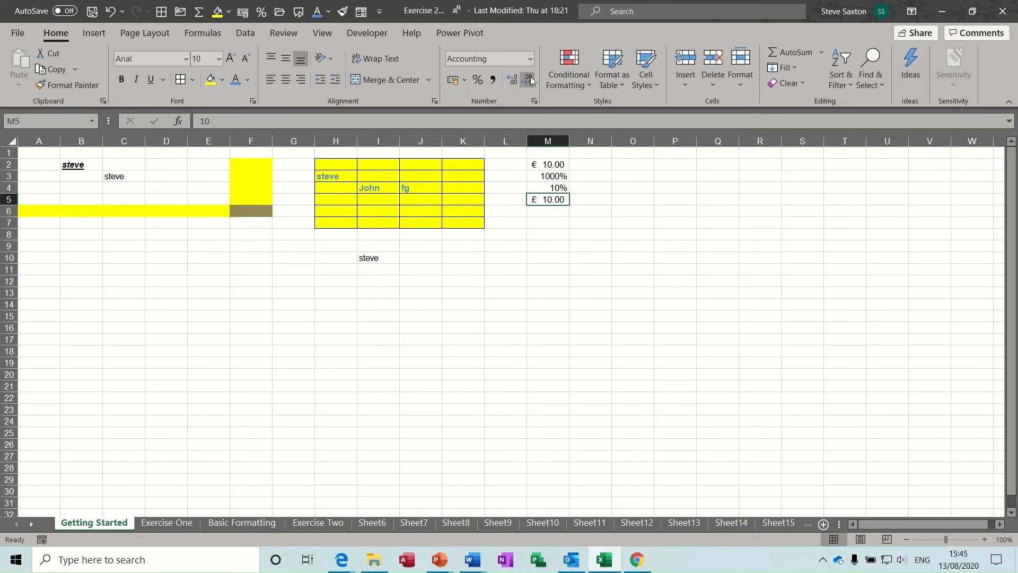
pyautogui.click(529, 60)
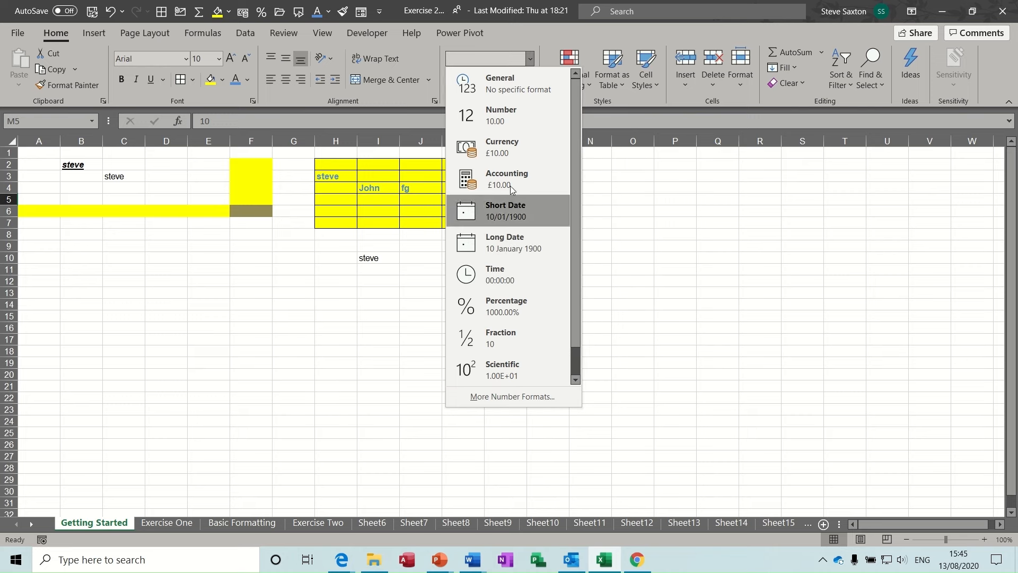
pyautogui.click(504, 397)
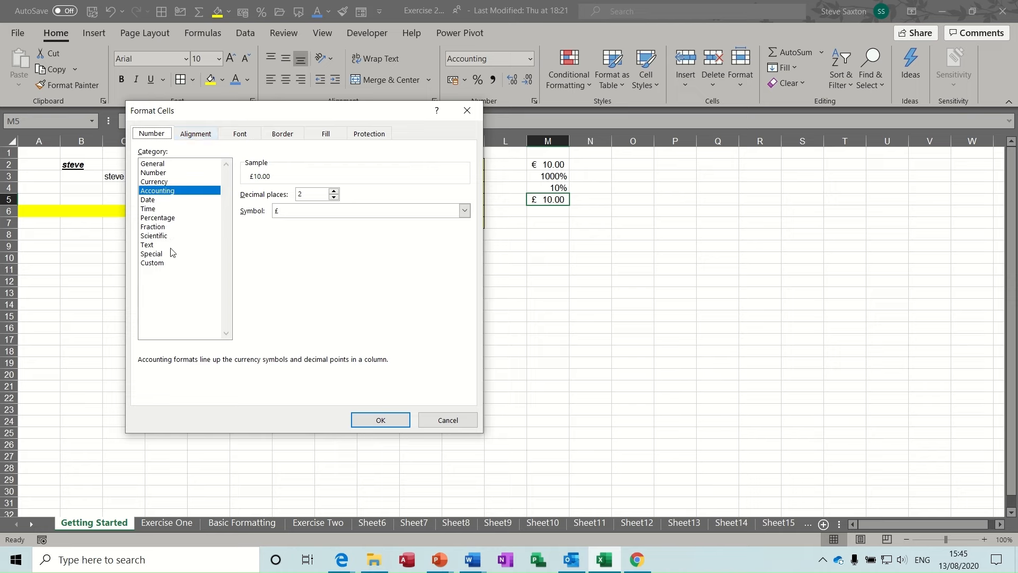
pyautogui.click(155, 200)
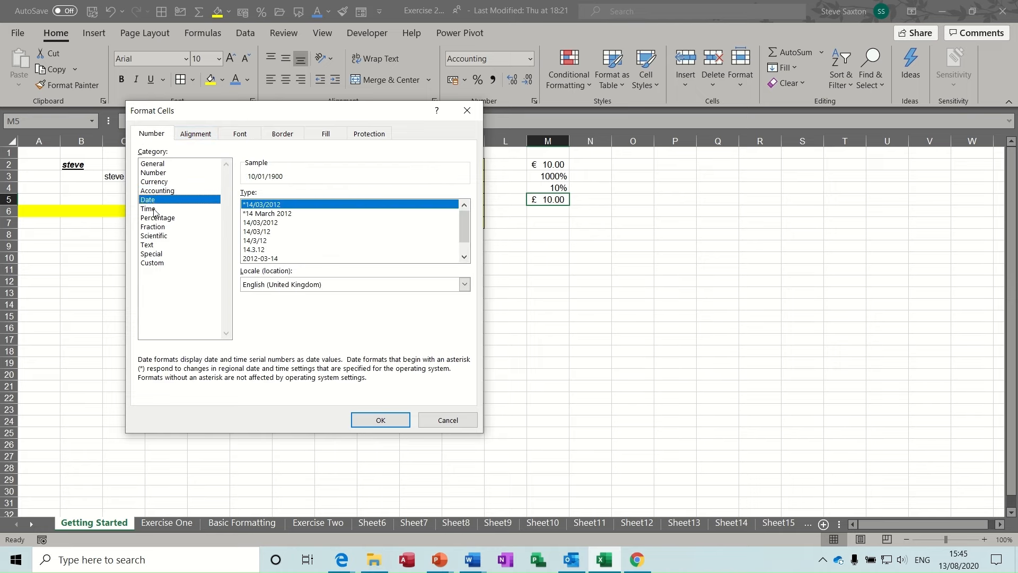
pyautogui.click(154, 210)
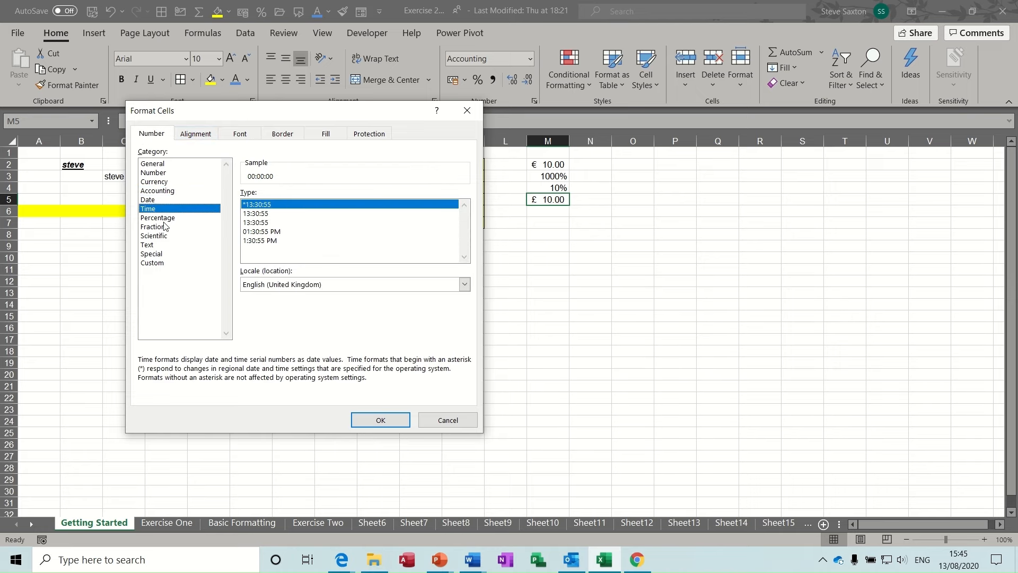
pyautogui.click(162, 263)
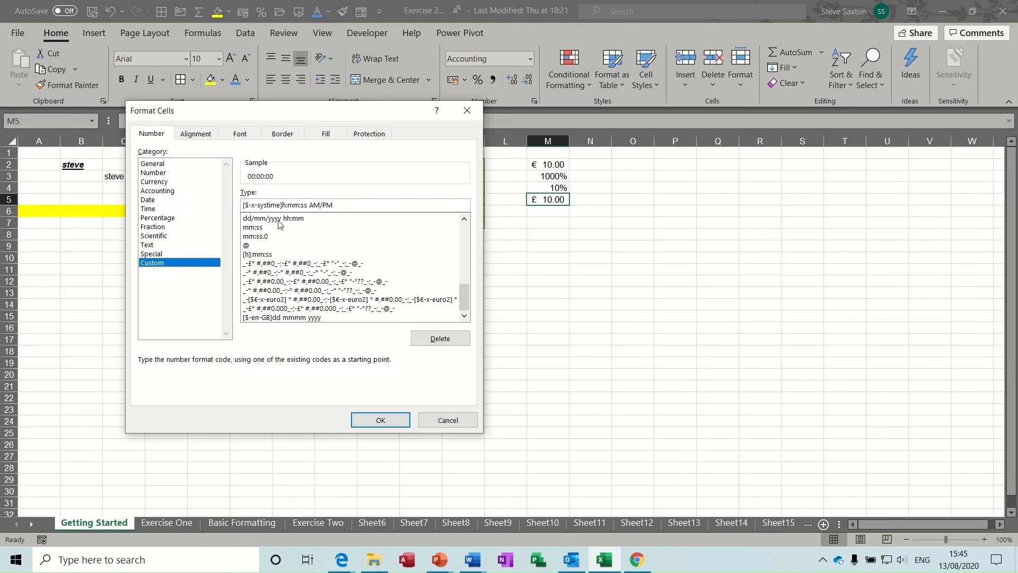
pyautogui.click(448, 419)
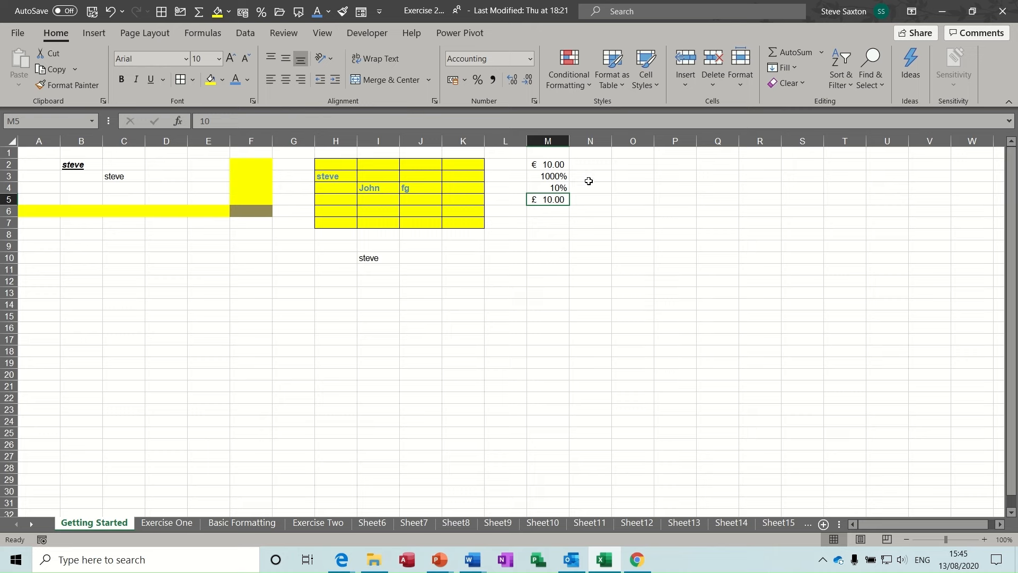
# Enter the date 21/08/1957 in N2 and 21-Aug in N3.
pyautogui.click(590, 165)
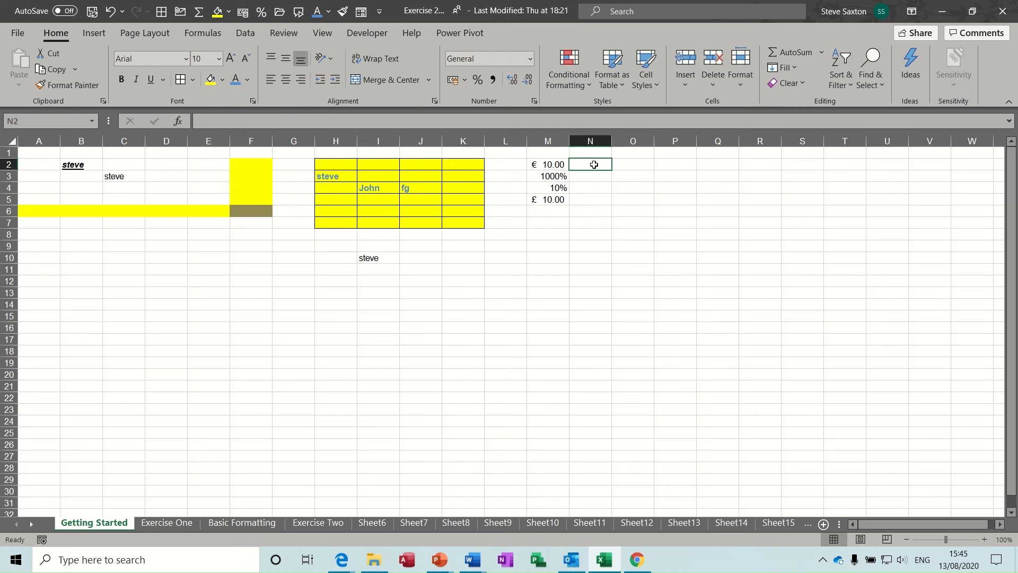
pyautogui.write('21/08/1')
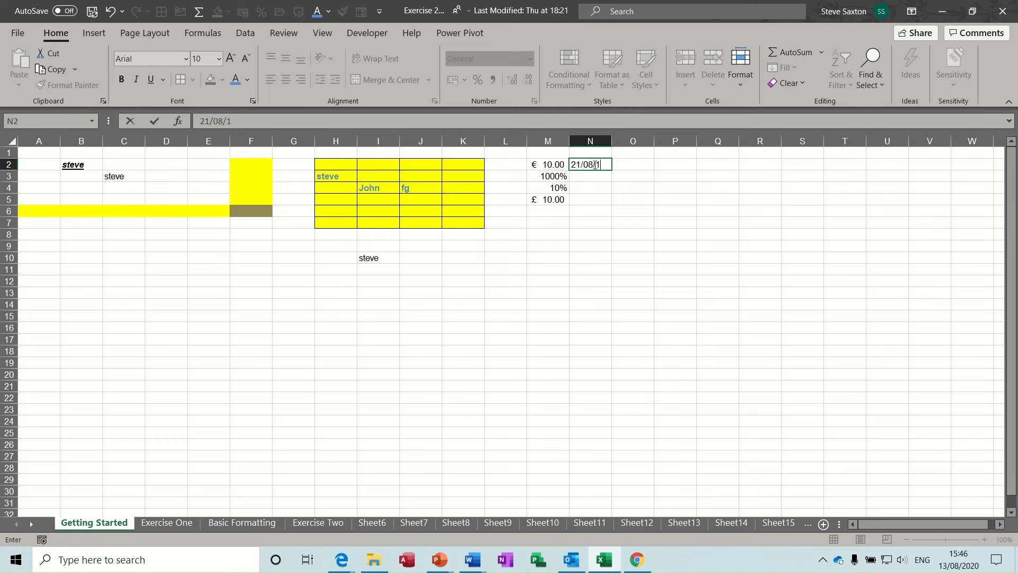
pyautogui.write('957')
pyautogui.press('Return')
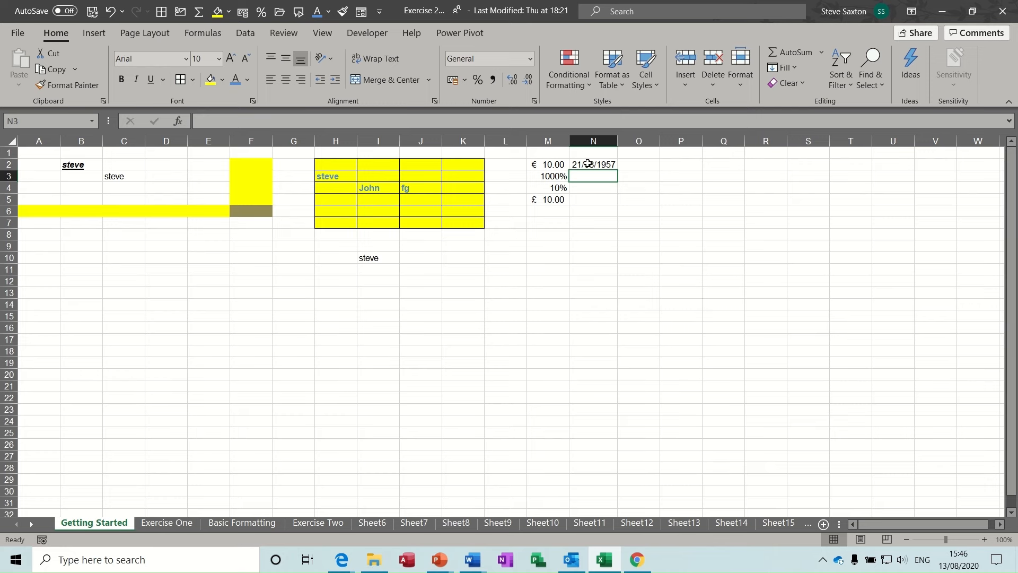
pyautogui.write('21')
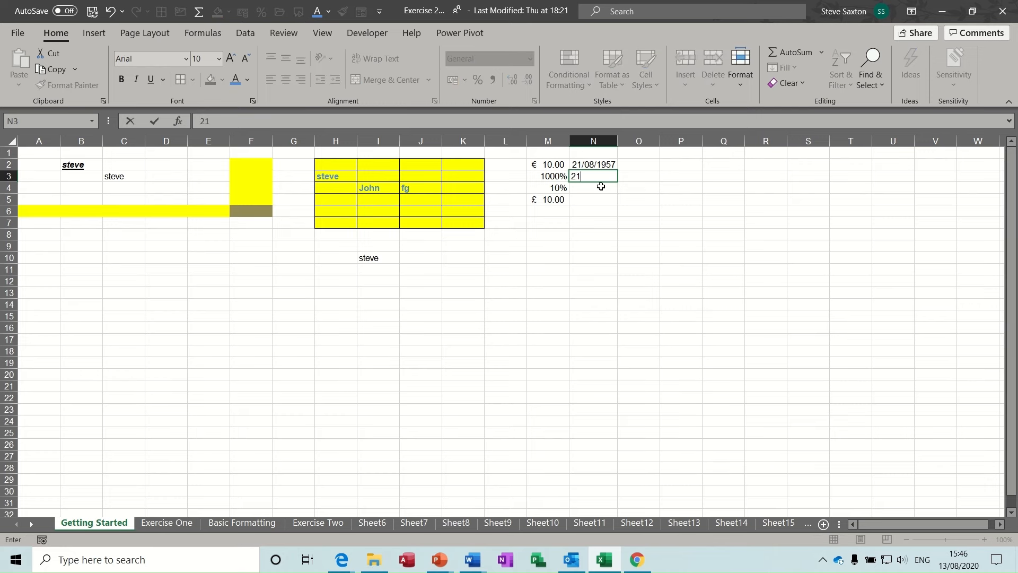
pyautogui.write('-Aug-57')
pyautogui.press('Return')
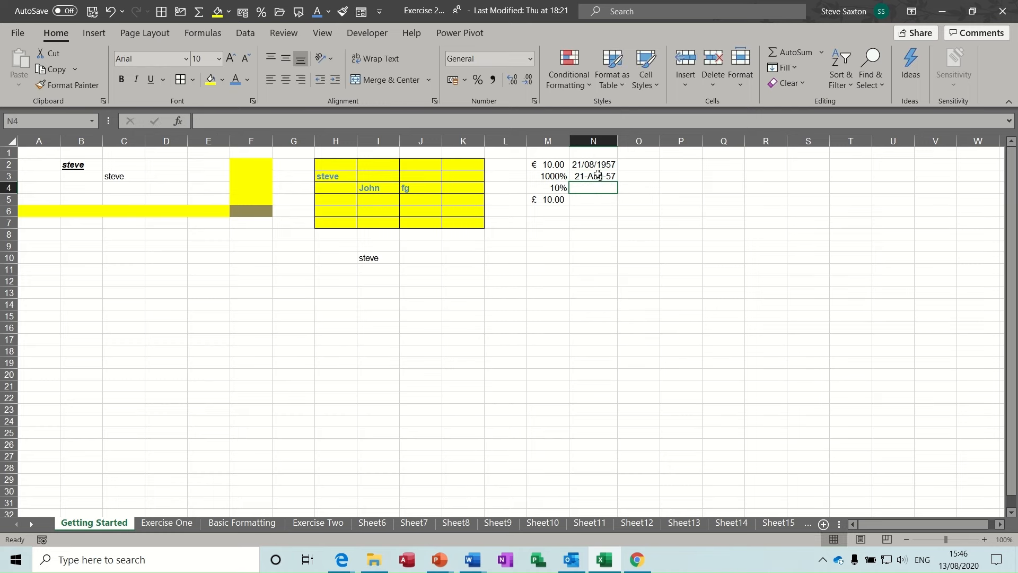
# Format the N3 date as Long Date so it shows 21 August 1957.
pyautogui.click(599, 176)
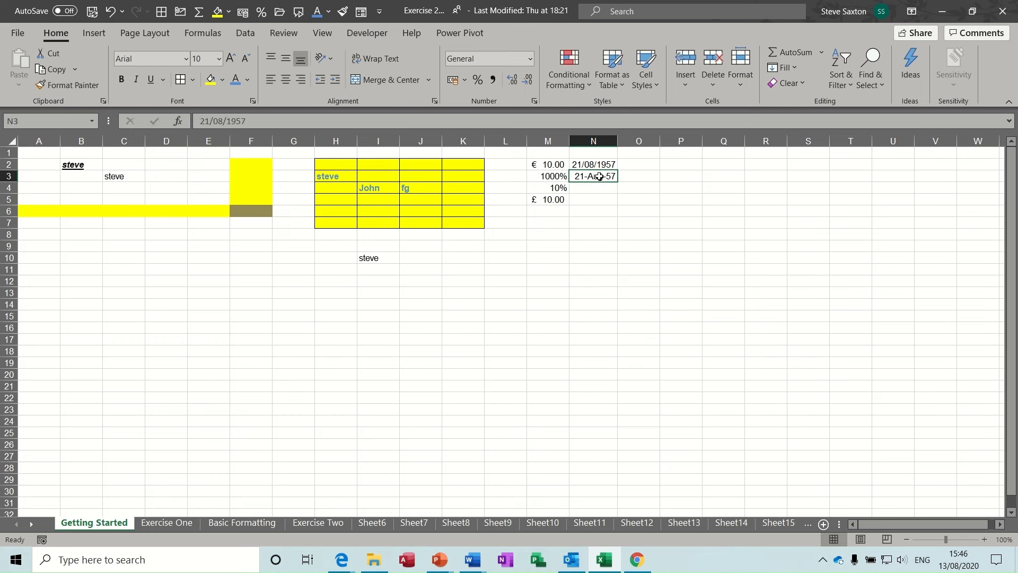
pyautogui.click(530, 59)
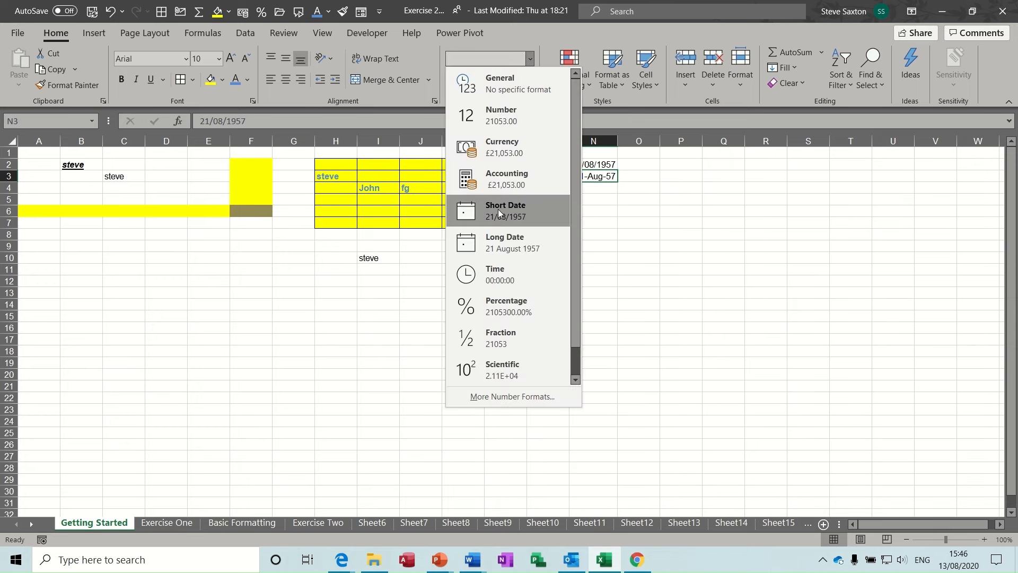
pyautogui.click(502, 245)
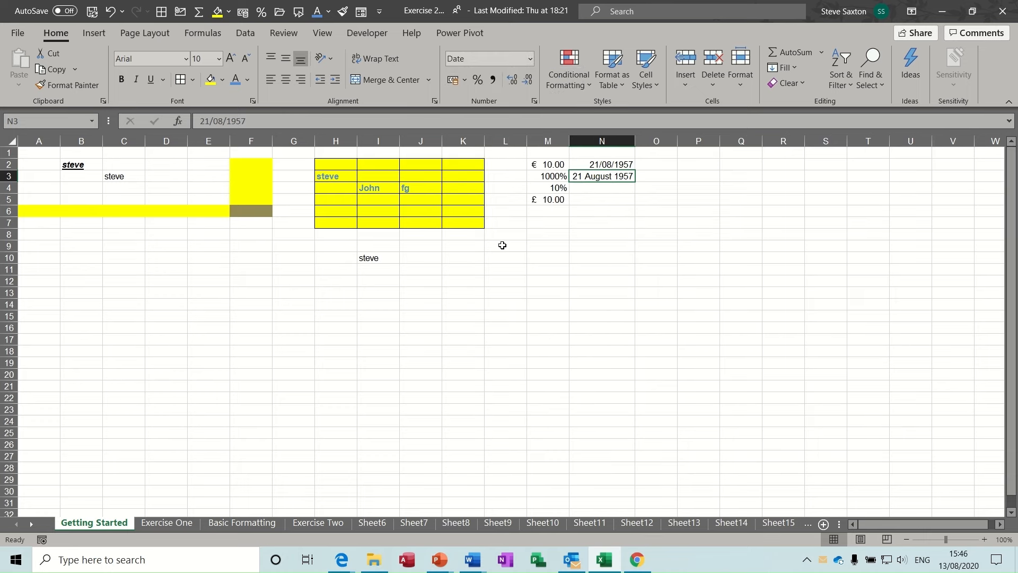
pyautogui.click(593, 188)
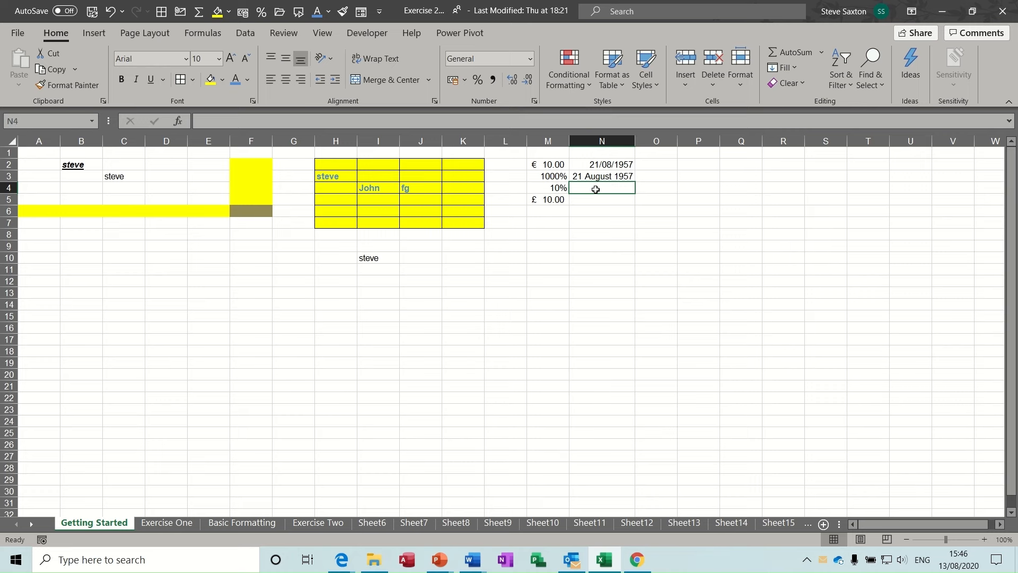
pyautogui.click(607, 165)
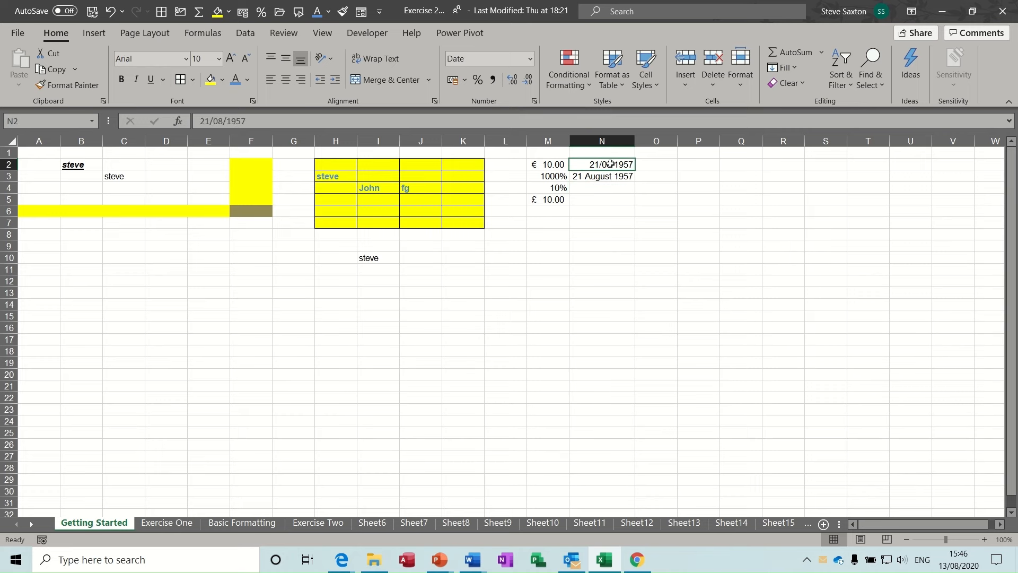
pyautogui.click(530, 58)
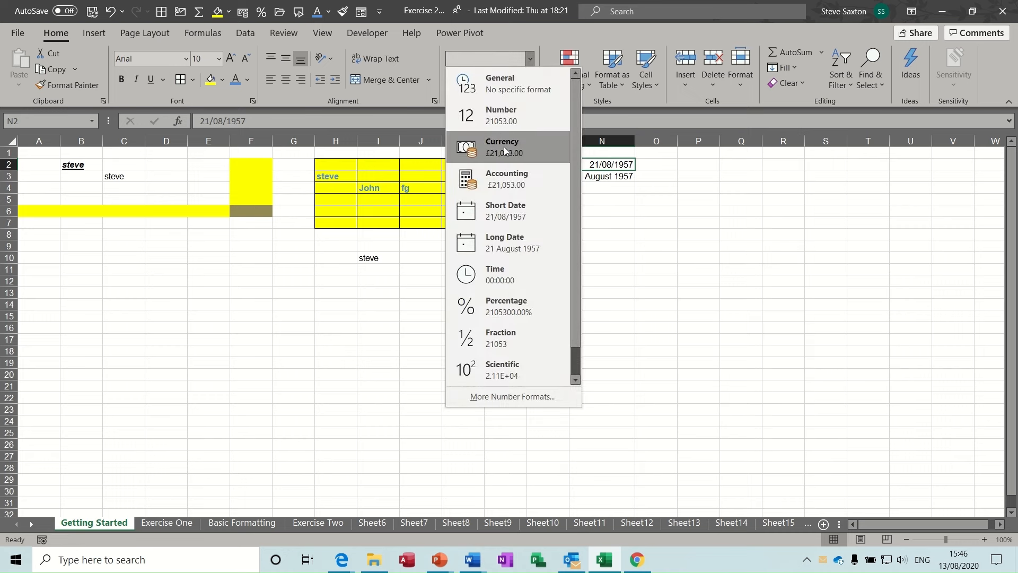
pyautogui.click(618, 164)
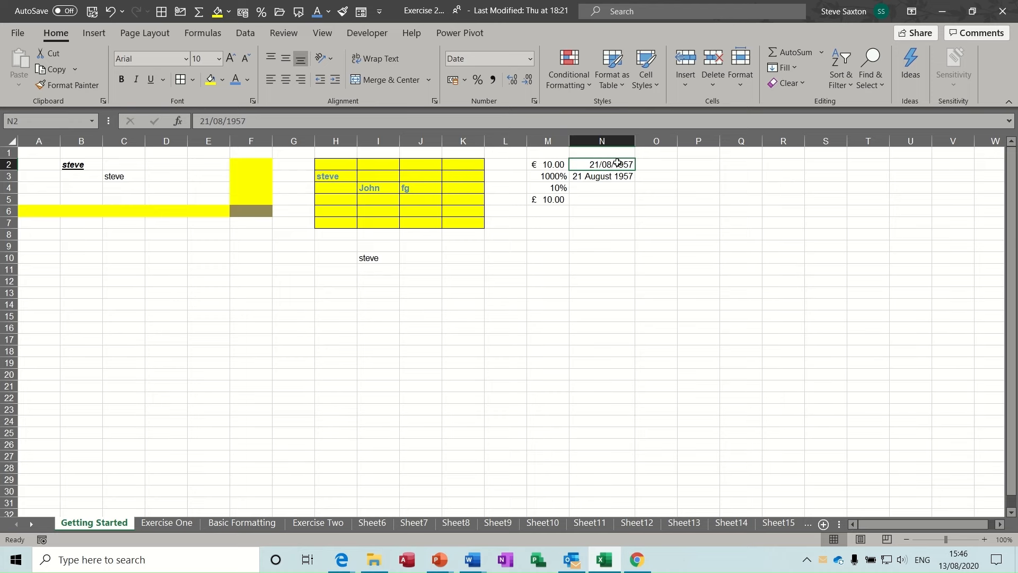
pyautogui.click(528, 59)
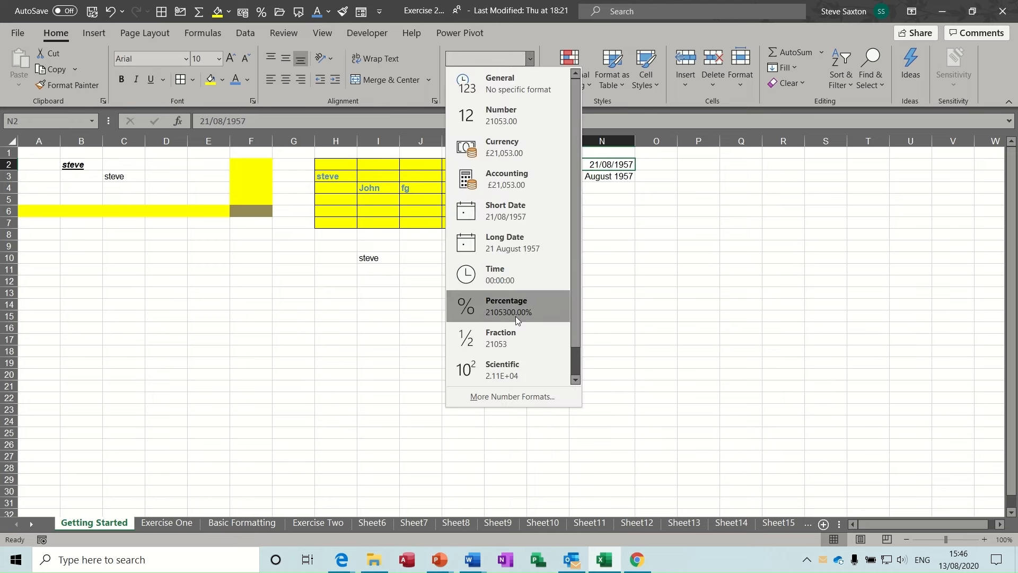
# In Format Cells, change N2's Custom type from dd/mm/yyyy to mmmm/dd/yyyy.
pyautogui.click(507, 397)
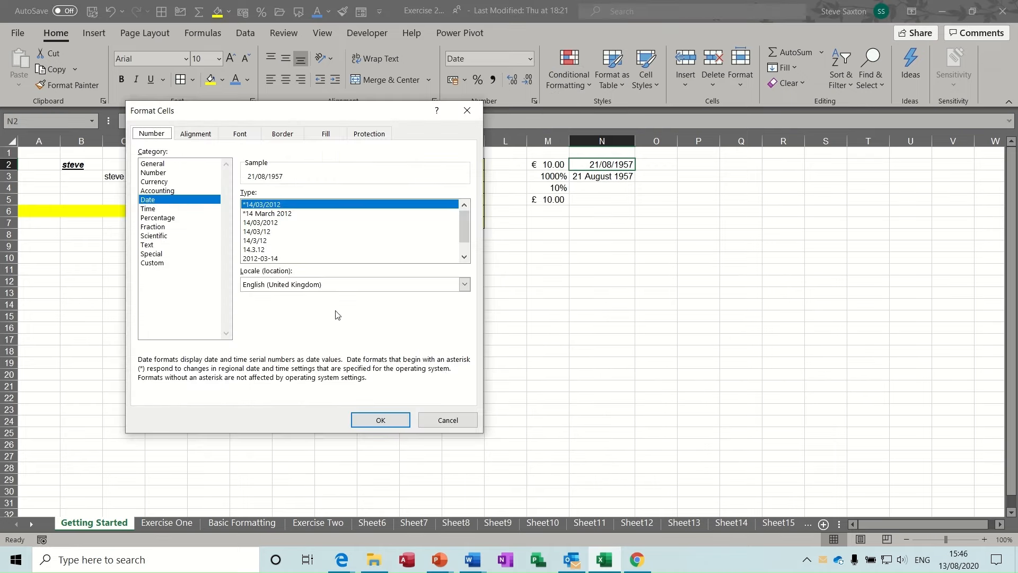
pyautogui.click(159, 263)
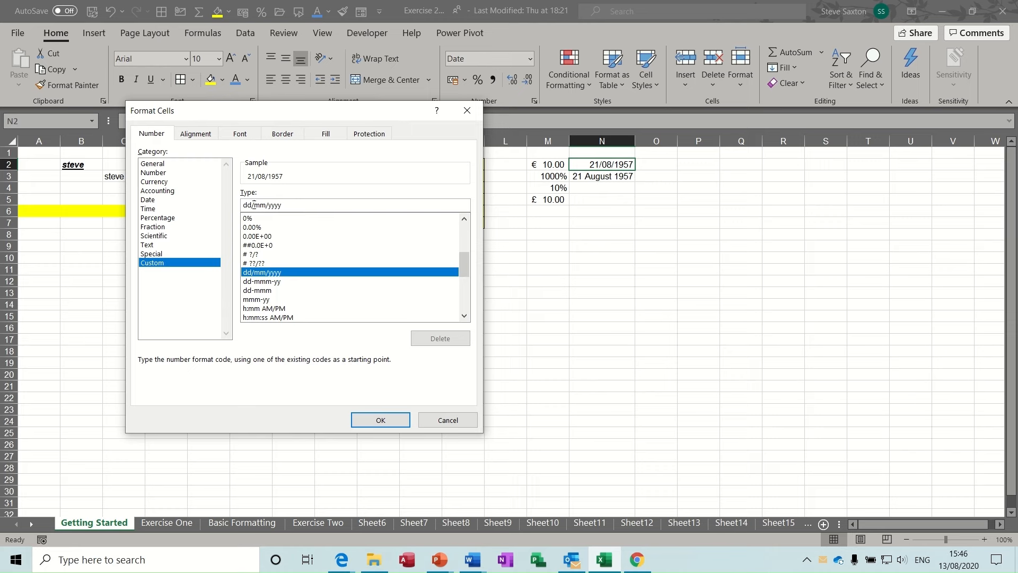
pyautogui.moveTo(254, 204); pyautogui.dragTo(244, 205)
pyautogui.write('mmmm')
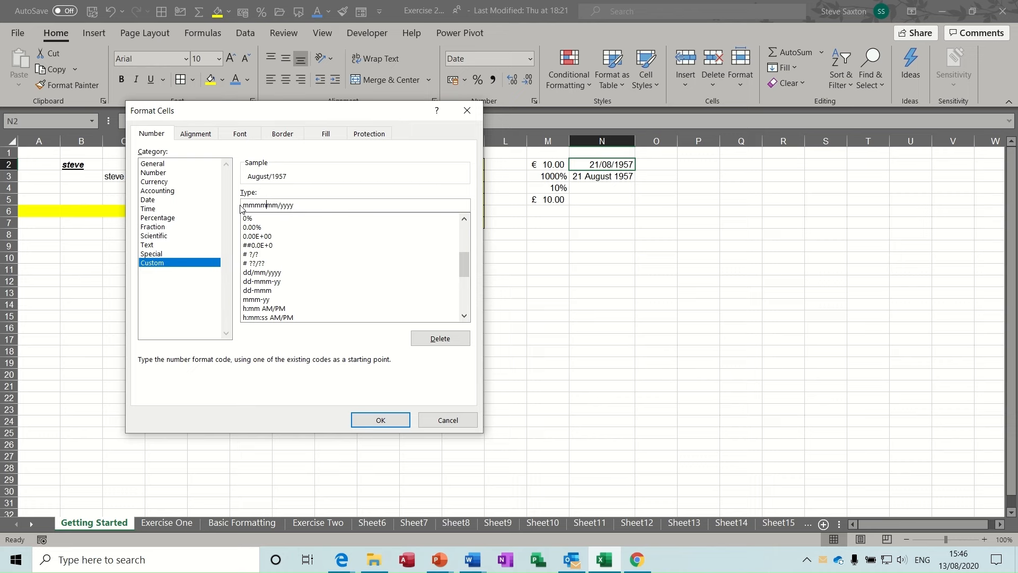
pyautogui.write('/')
pyautogui.press('Delete')
pyautogui.press('Delete')
pyautogui.write('dd')
# Apply the mmmm/dd/yyyy format so N2 shows August/21/1957.
pyautogui.click(380, 418)
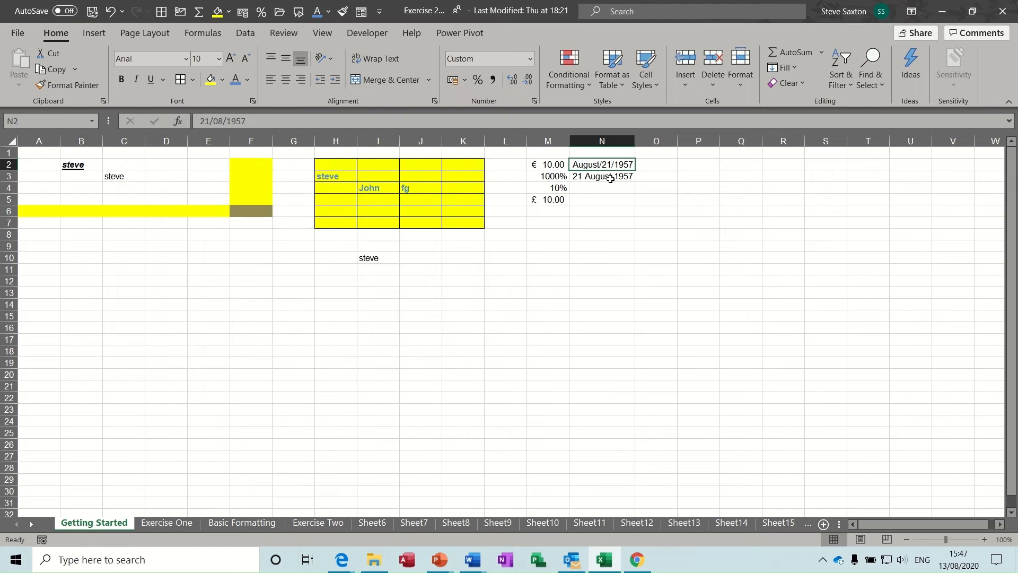
pyautogui.click(531, 59)
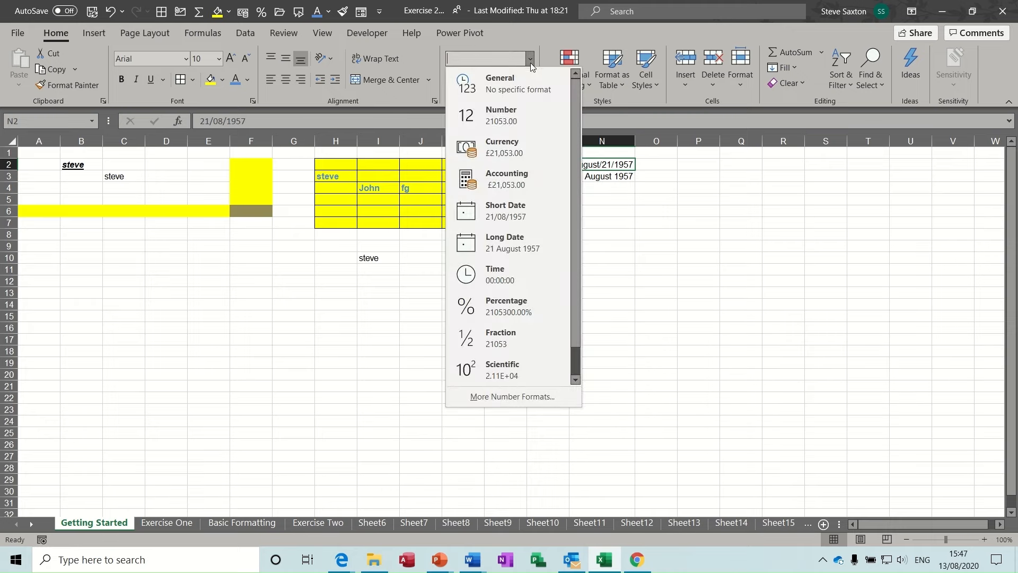
pyautogui.click(504, 396)
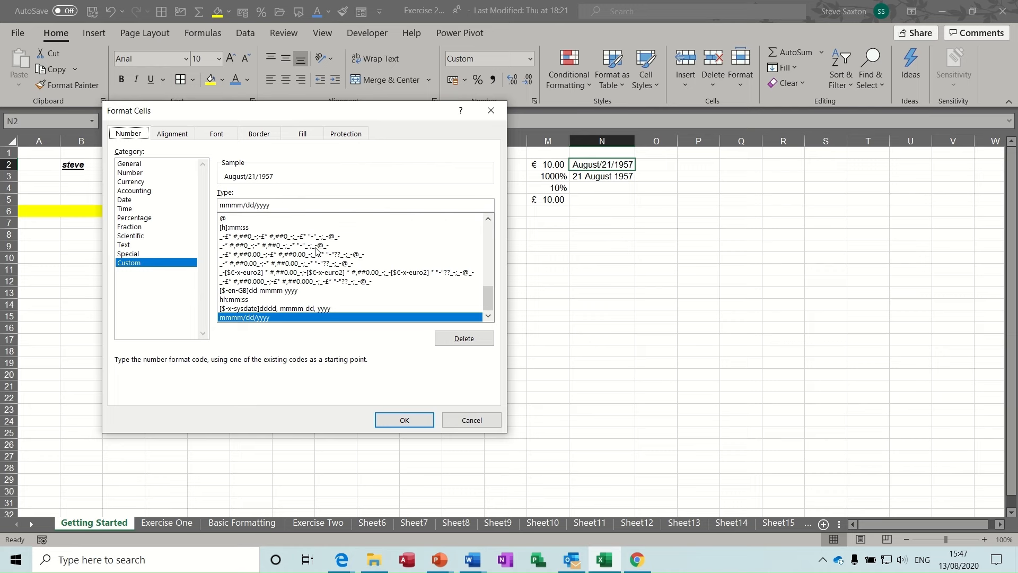
# Browse the Number, Accounting, Currency, Date, Percentage, Fraction, Scientific, Text and Special categories, then cancel.
pyautogui.click(141, 173)
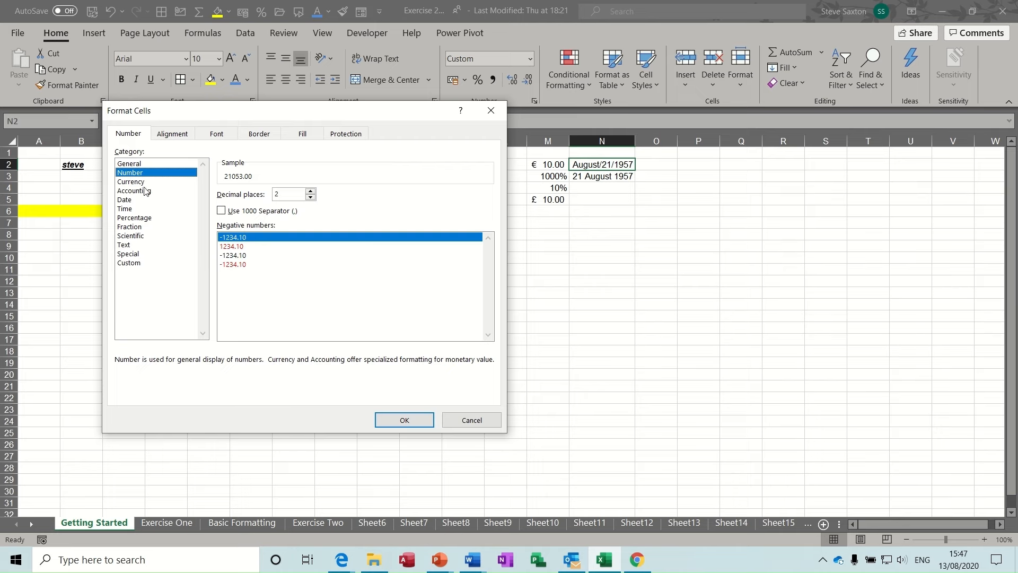
pyautogui.click(147, 191)
pyautogui.click(147, 183)
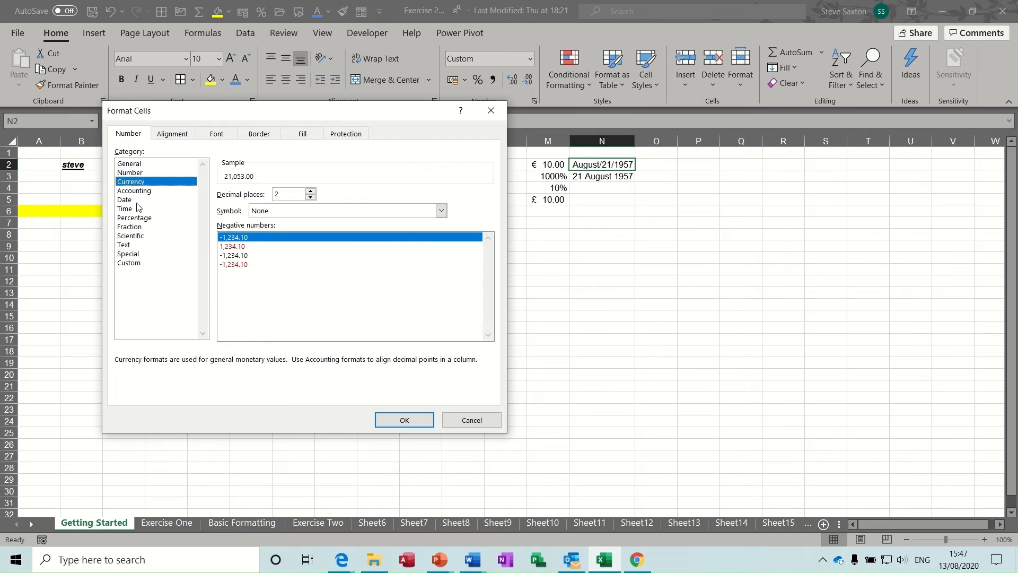
pyautogui.click(131, 203)
pyautogui.click(149, 219)
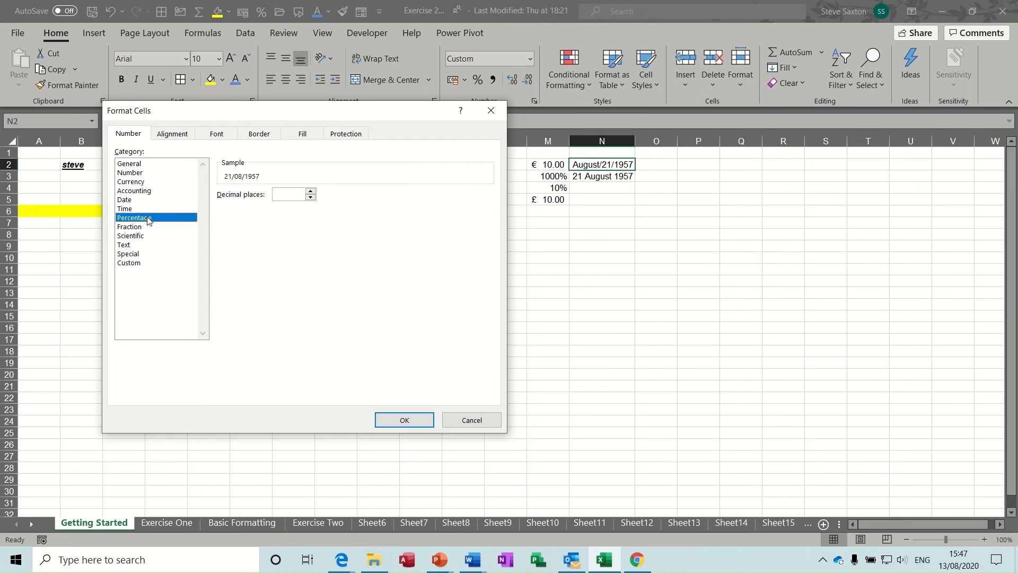
pyautogui.click(143, 227)
pyautogui.click(141, 237)
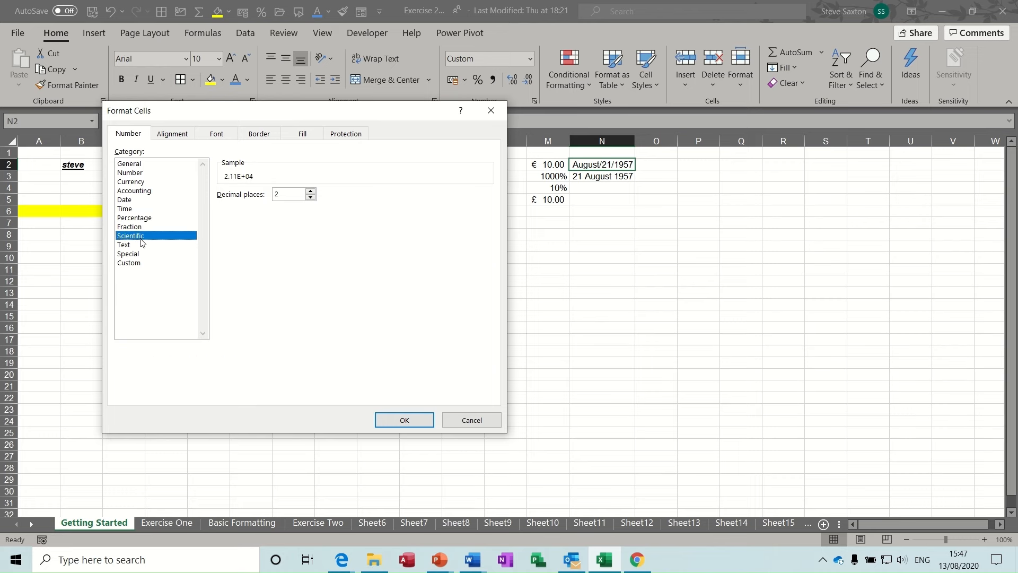
pyautogui.click(141, 227)
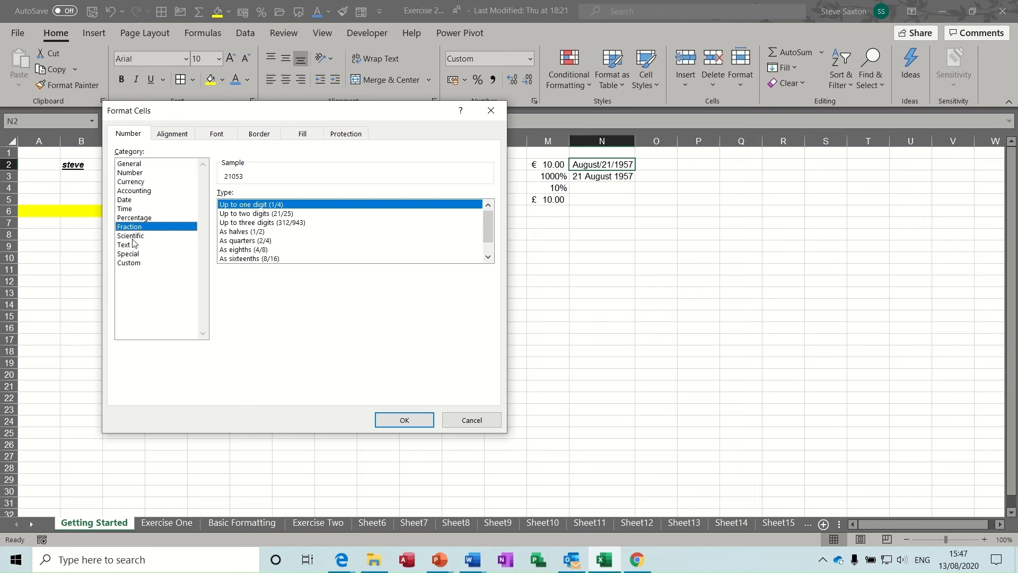
pyautogui.click(133, 237)
pyautogui.click(136, 247)
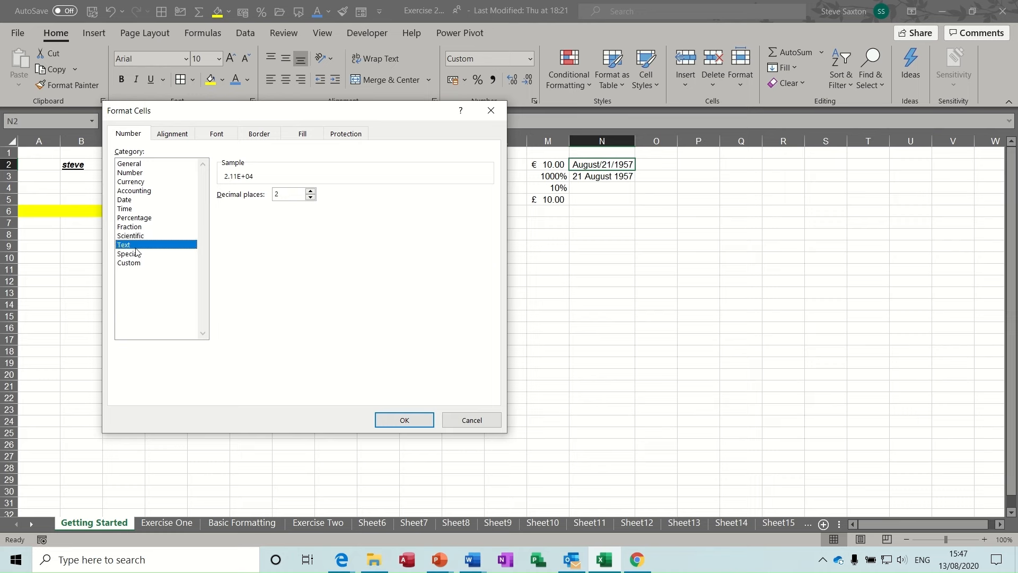
pyautogui.click(137, 255)
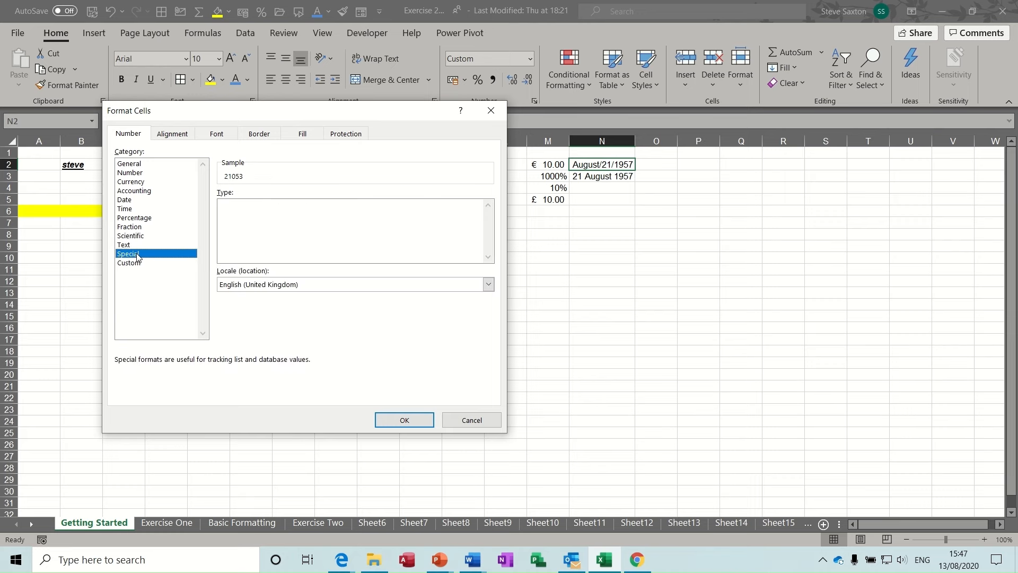
pyautogui.click(468, 420)
pyautogui.click(593, 188)
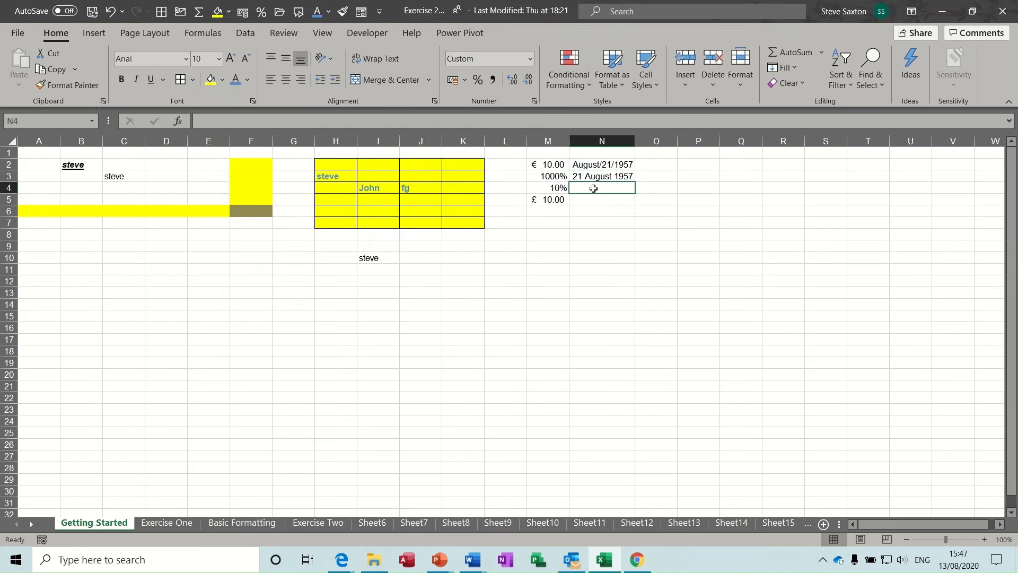
# Insert today's date 13/08/2020 in O2 and the current time 15:47 in P2.
pyautogui.click(659, 164)
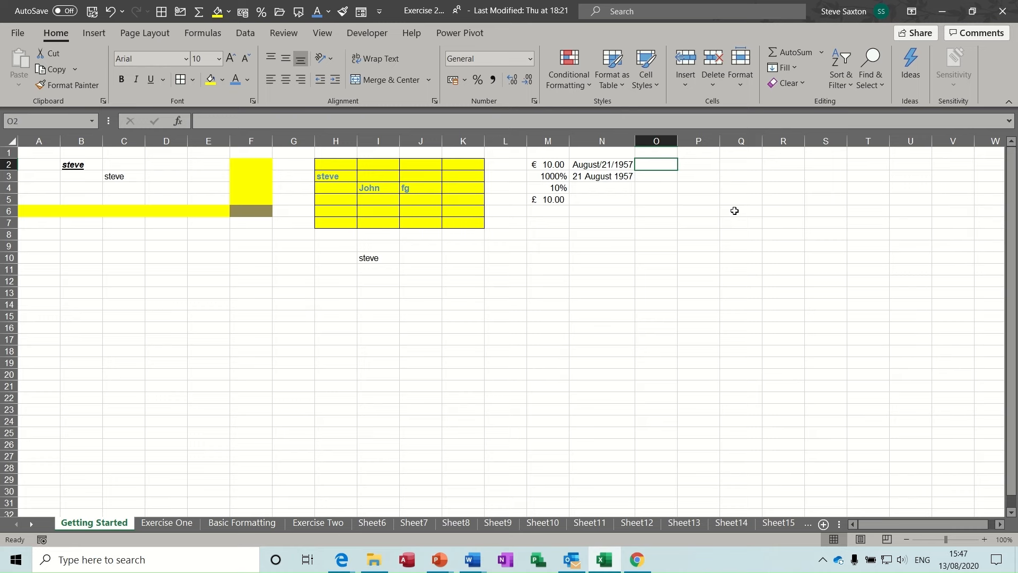
pyautogui.hotkey('ctrl', ';')
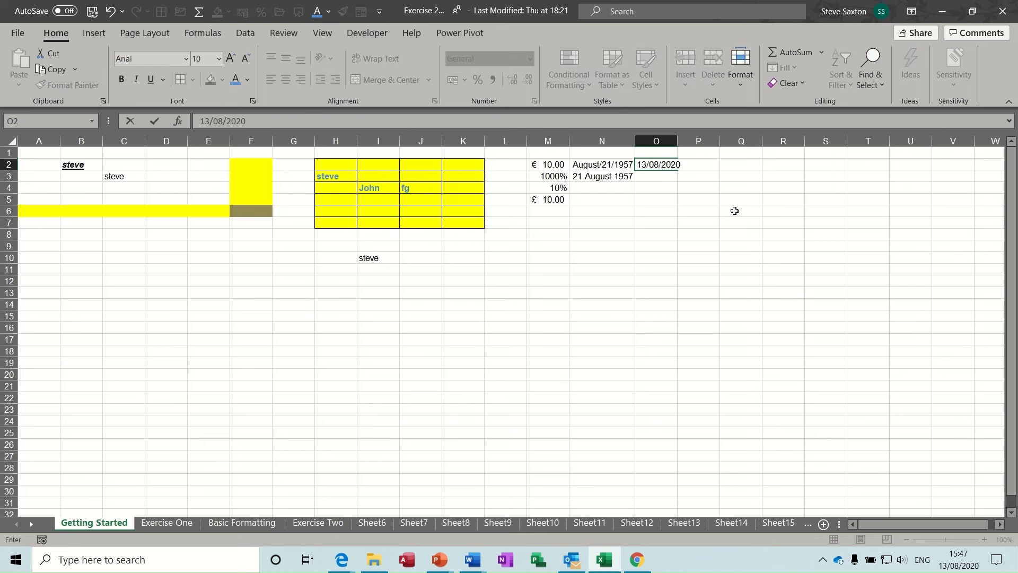
pyautogui.click(656, 178)
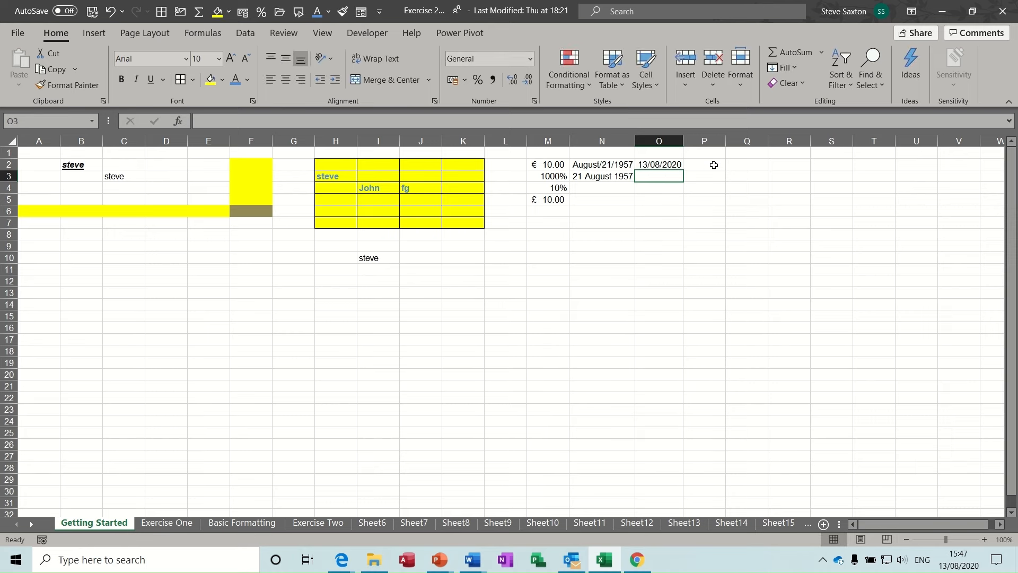
pyautogui.click(713, 165)
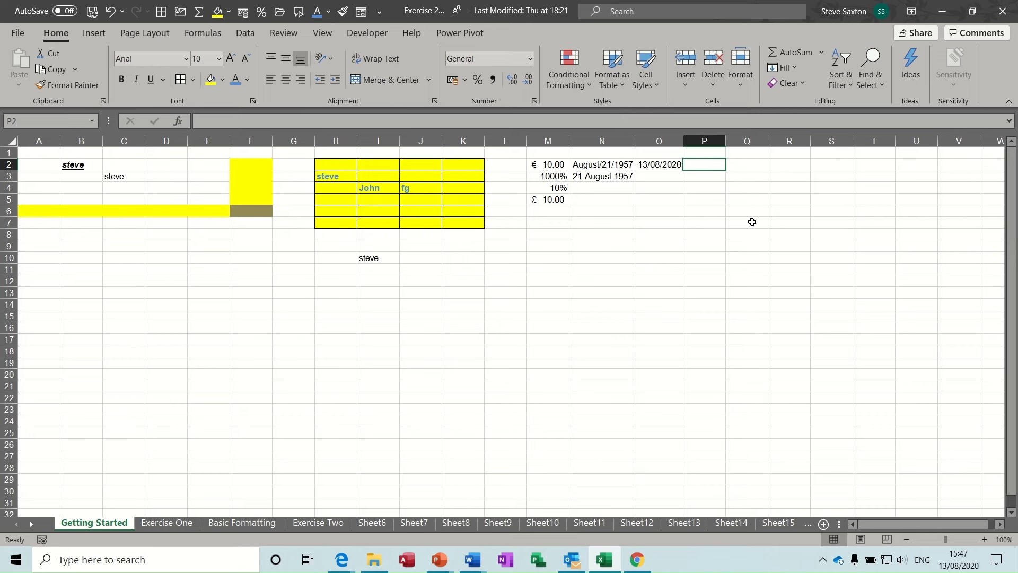
pyautogui.hotkey('ctrl', 'shift', ';')
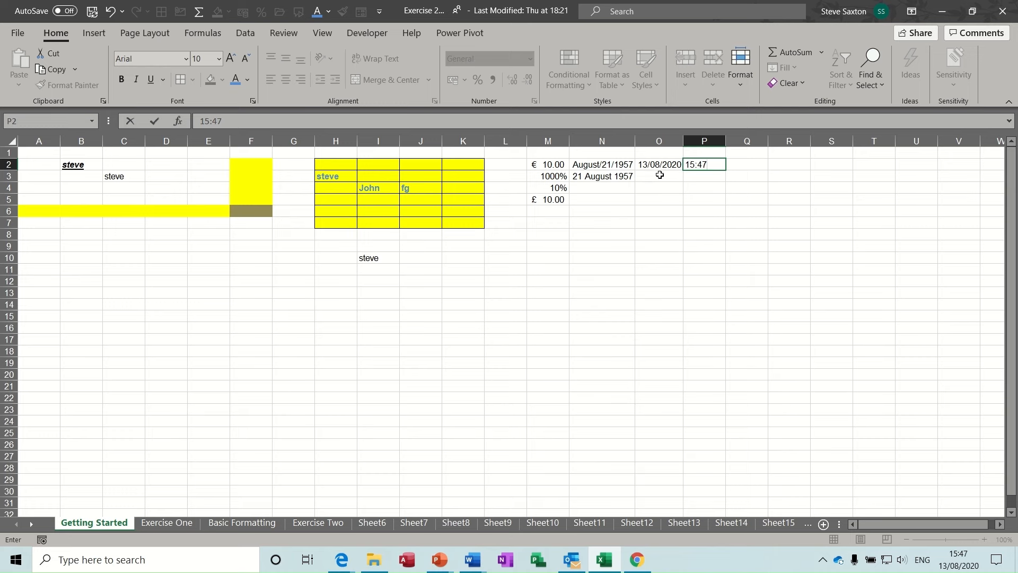
pyautogui.click(659, 174)
pyautogui.click(712, 165)
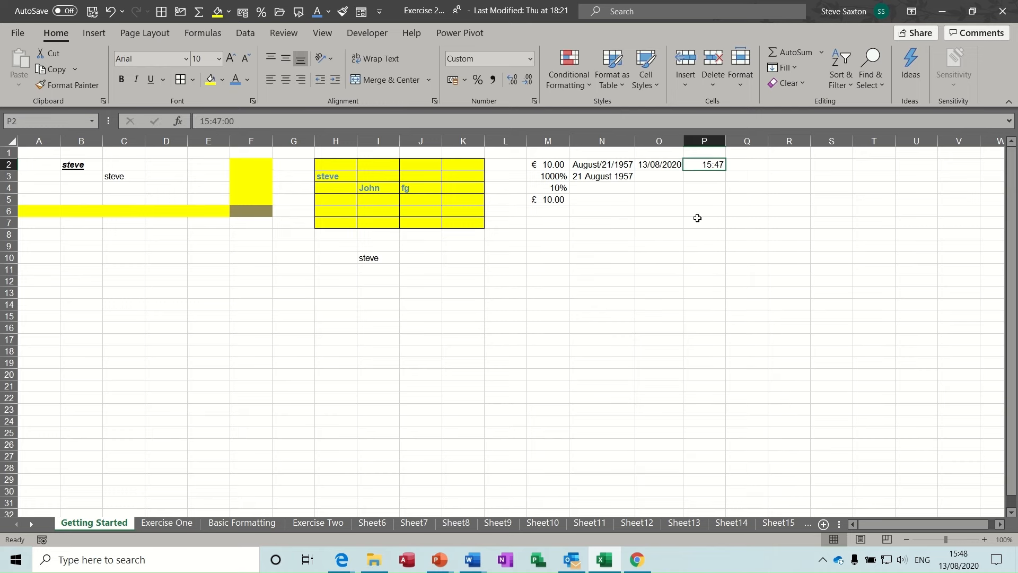
# Enter today's date and the current time together in P3 (13/08/2020 15:48).
pyautogui.click(701, 178)
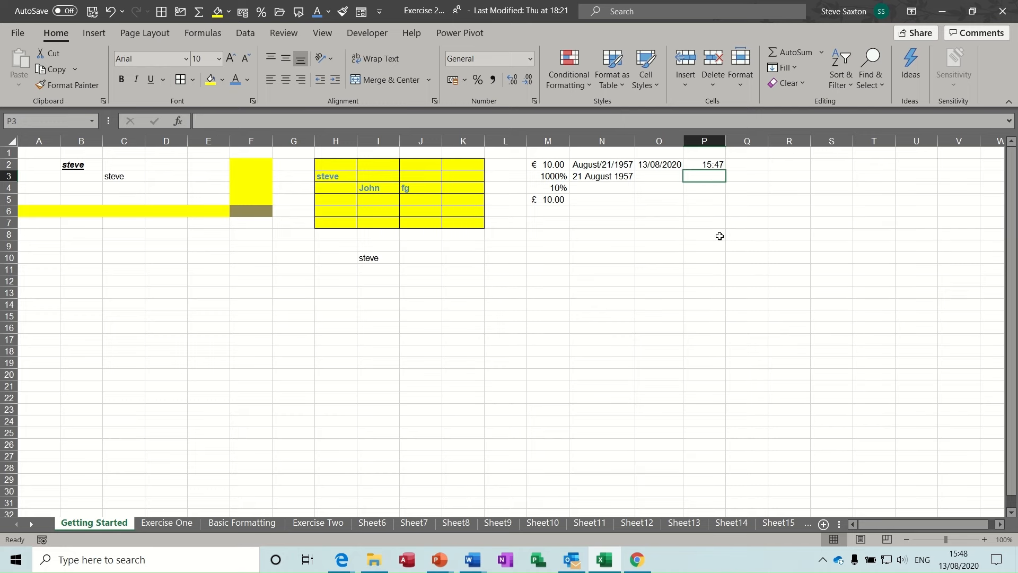
pyautogui.hotkey('ctrl', ';')
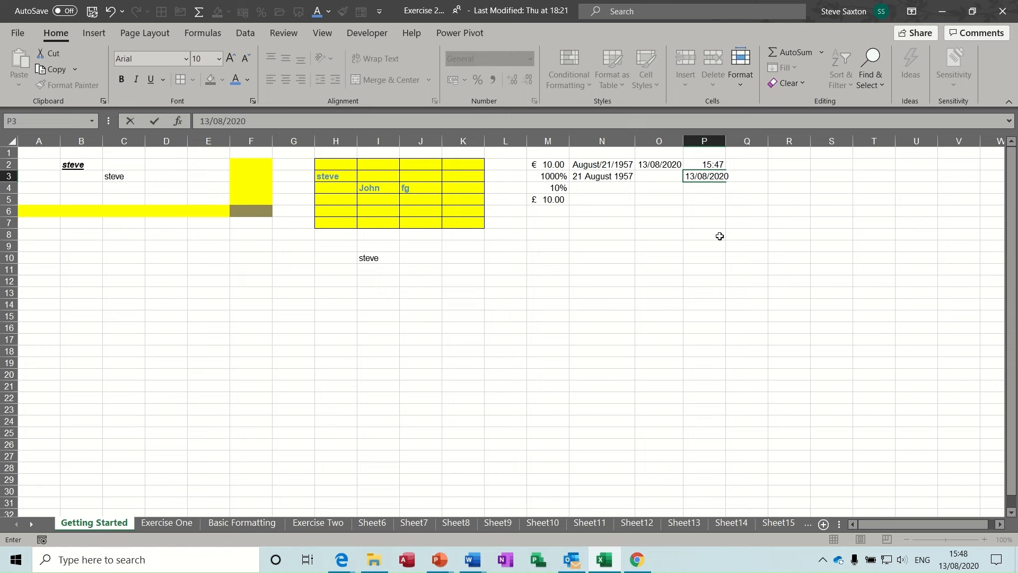
pyautogui.hotkey('ctrl', 'shift', ';')
pyautogui.press('Return')
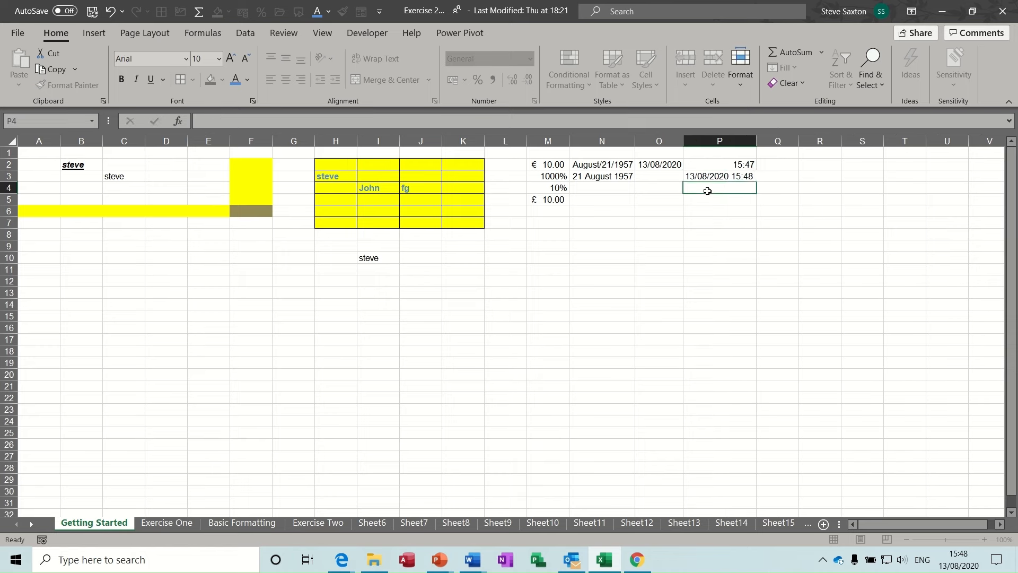
pyautogui.click(705, 177)
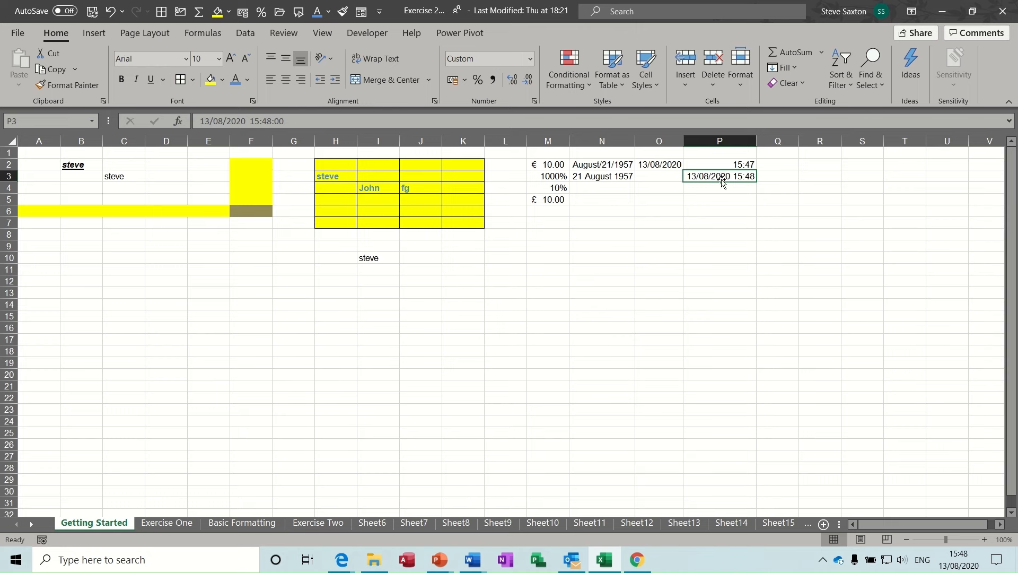
pyautogui.click(657, 165)
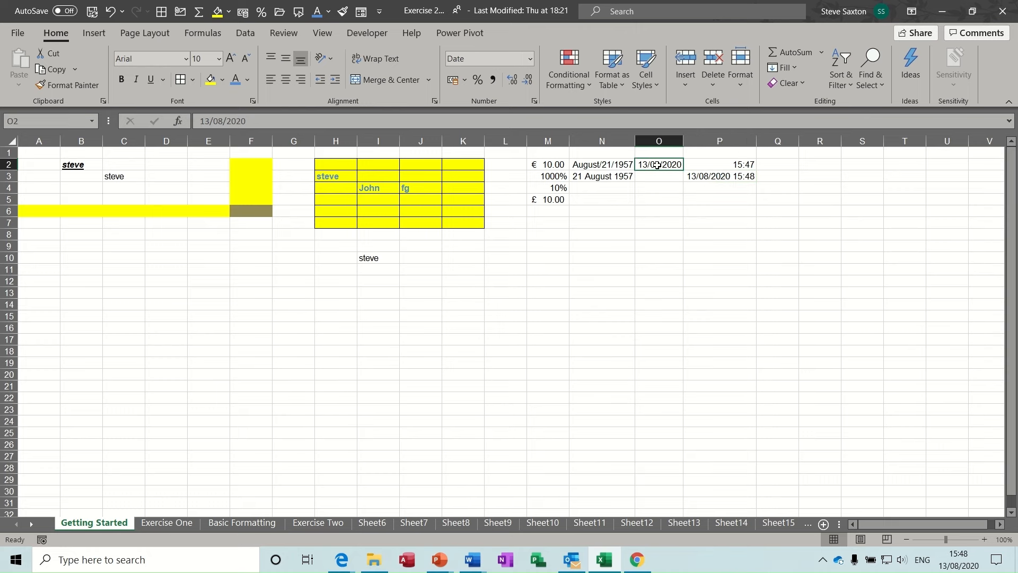
# Enter the formula =TODAY() in Q2 so it shows 13/08/2020.
pyautogui.click(785, 165)
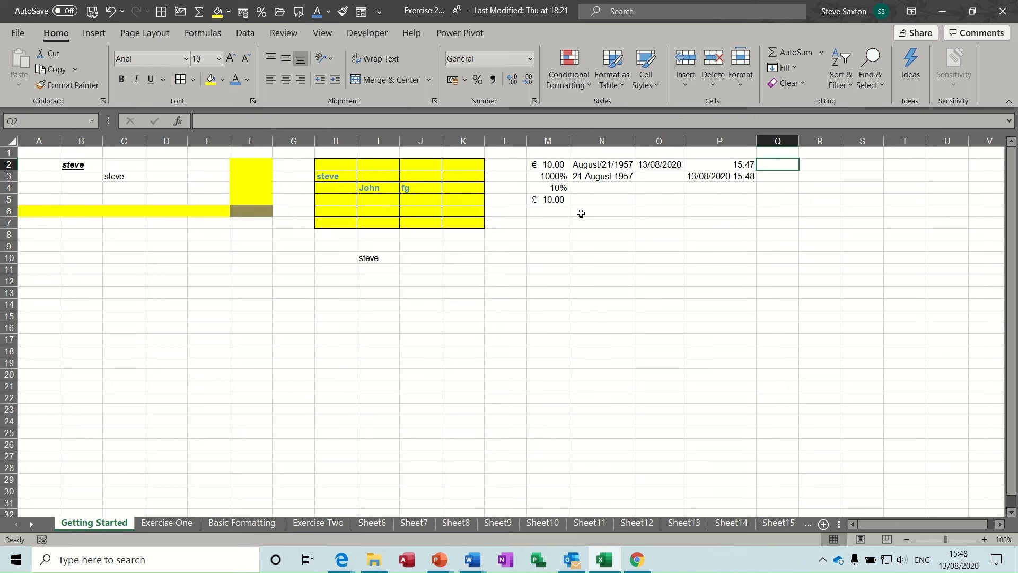
pyautogui.write('=tod')
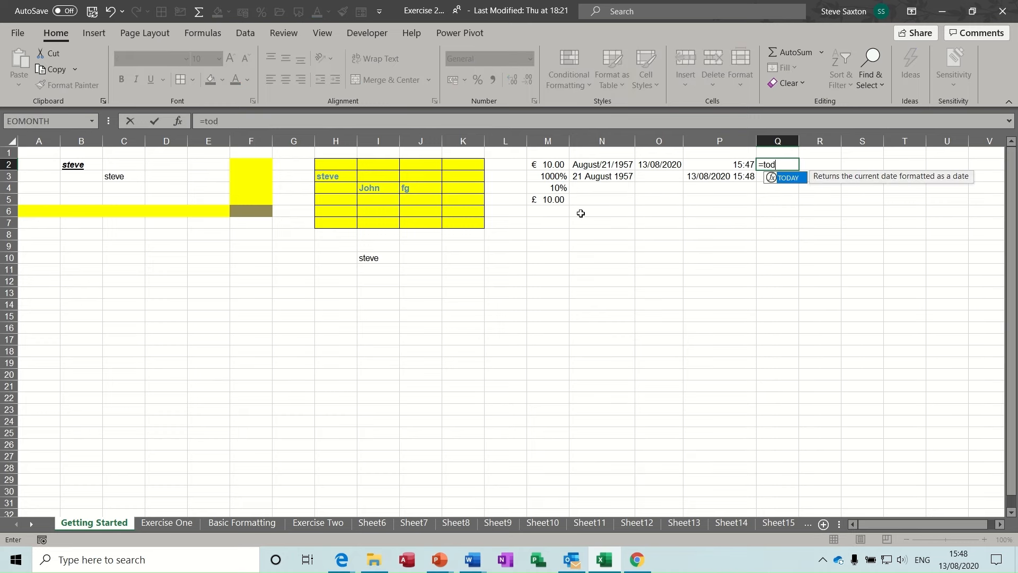
pyautogui.write('ay()')
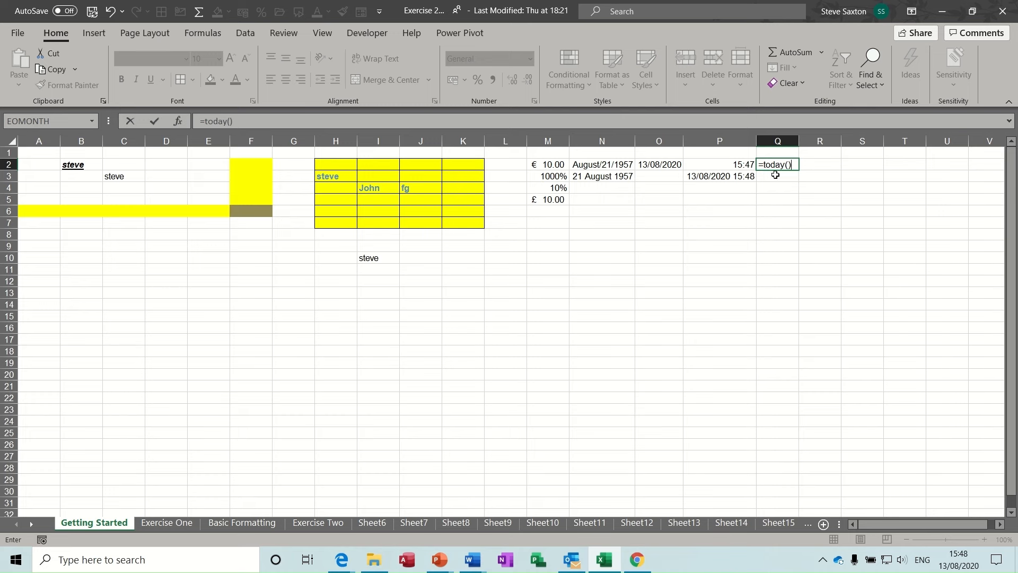
pyautogui.click(154, 122)
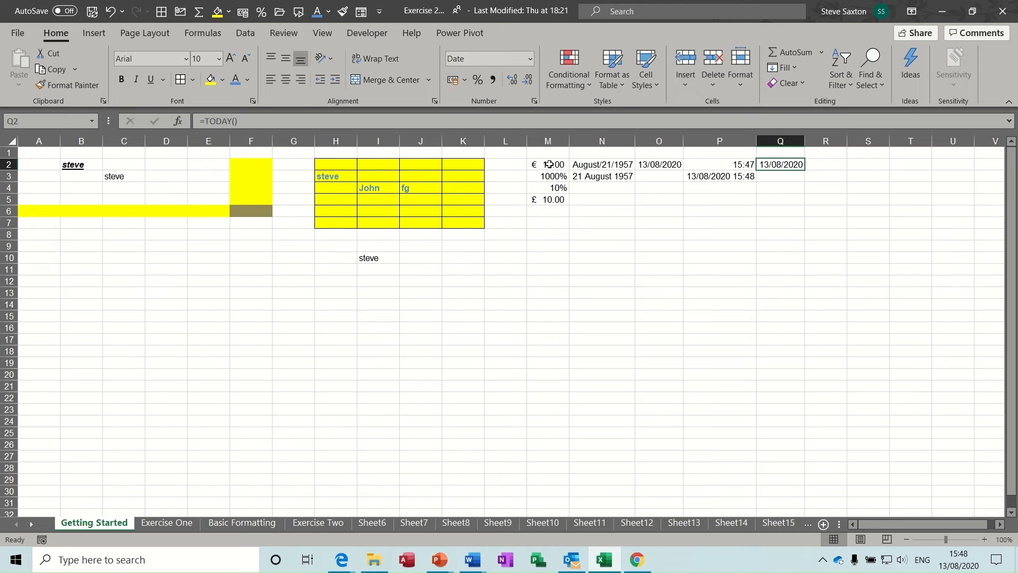
# Give M2:Q6 a yellow fill and delete all its numbers, dates and times.
pyautogui.moveTo(547, 165); pyautogui.dragTo(773, 207)
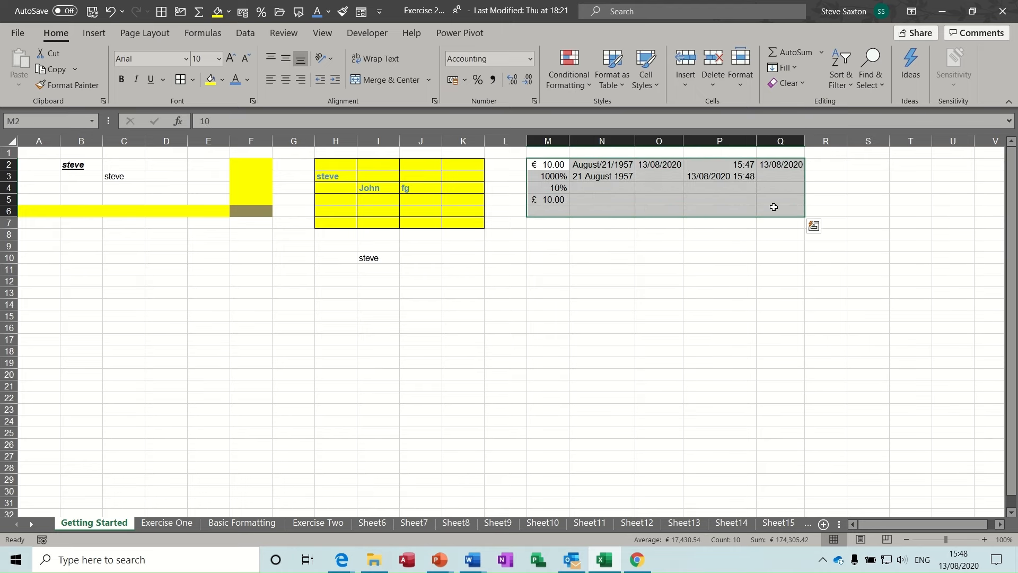
pyautogui.click(210, 80)
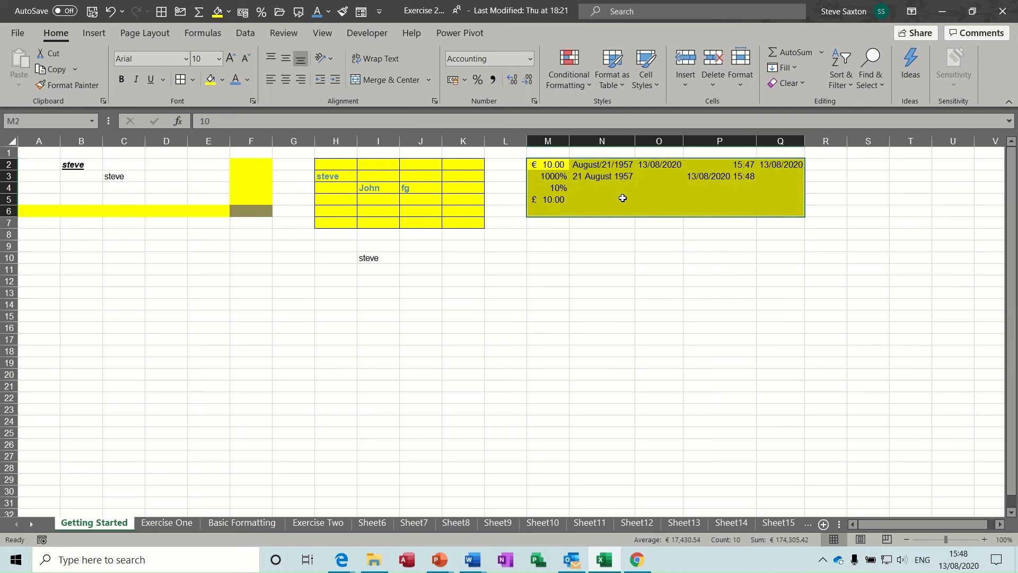
pyautogui.press('Delete')
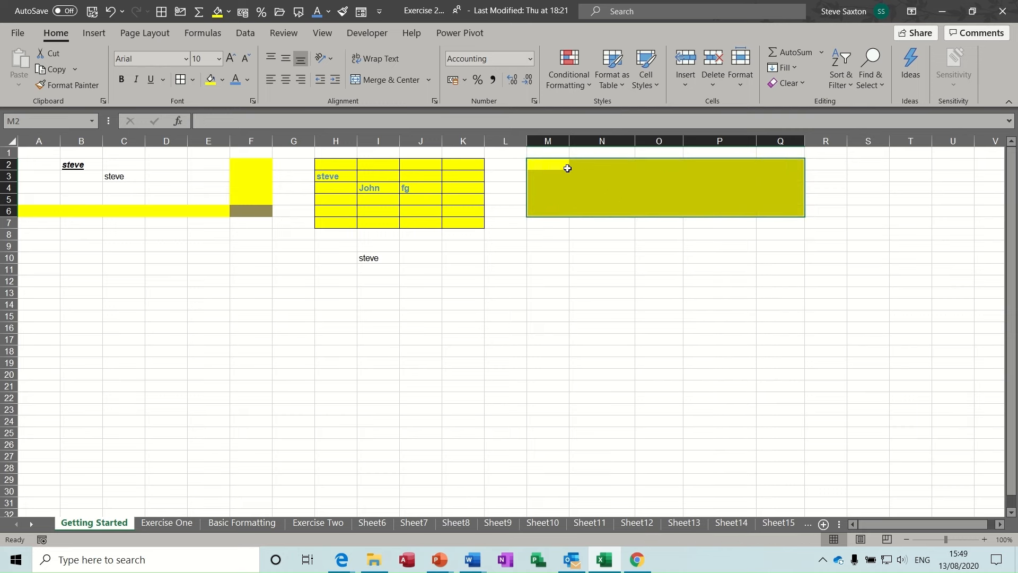
pyautogui.click(553, 177)
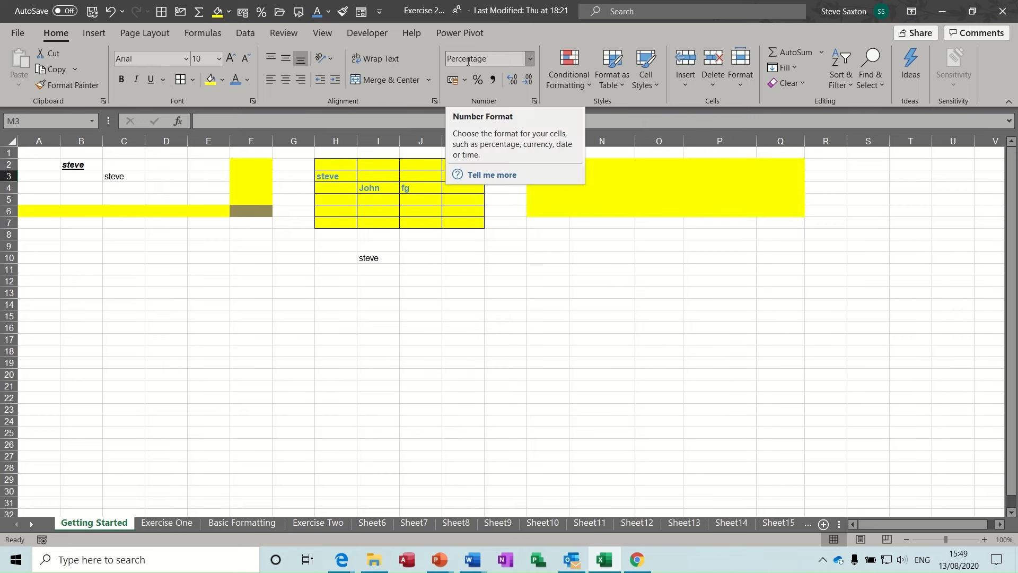
# Check the leftover formats in M2:N3 and enter 123 in the date-formatted N3.
pyautogui.click(617, 166)
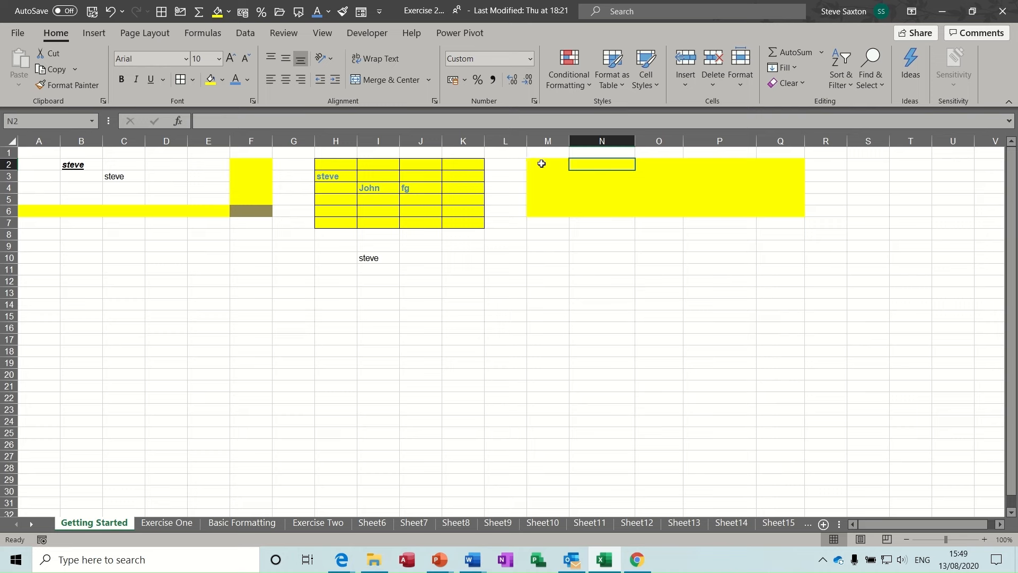
pyautogui.click(543, 166)
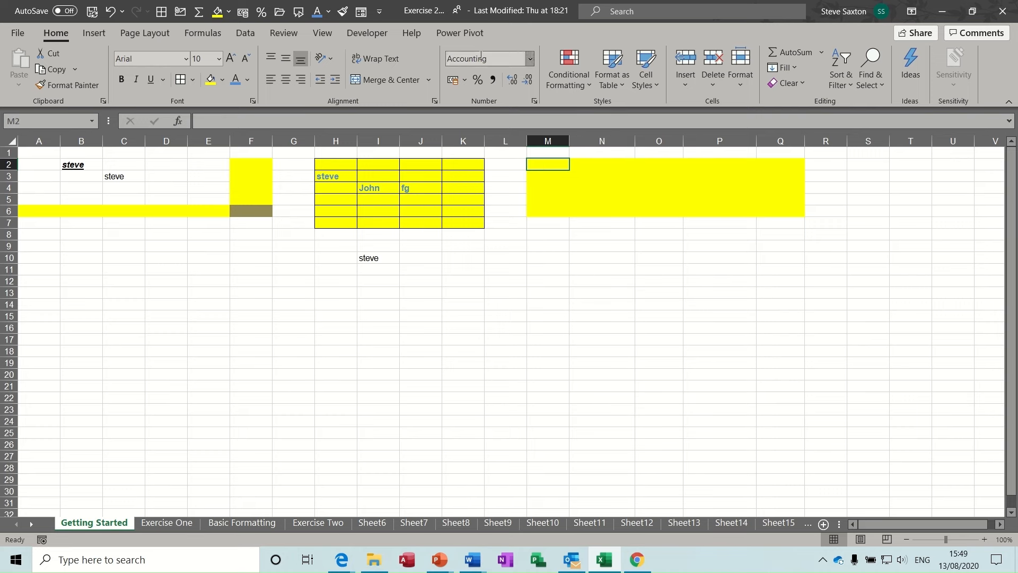
pyautogui.click(549, 175)
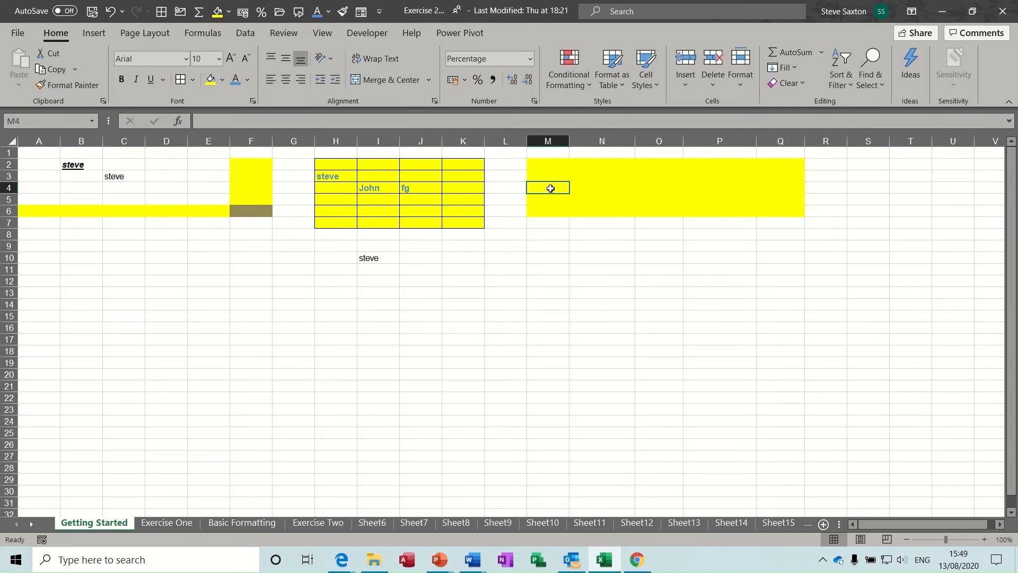
pyautogui.click(613, 176)
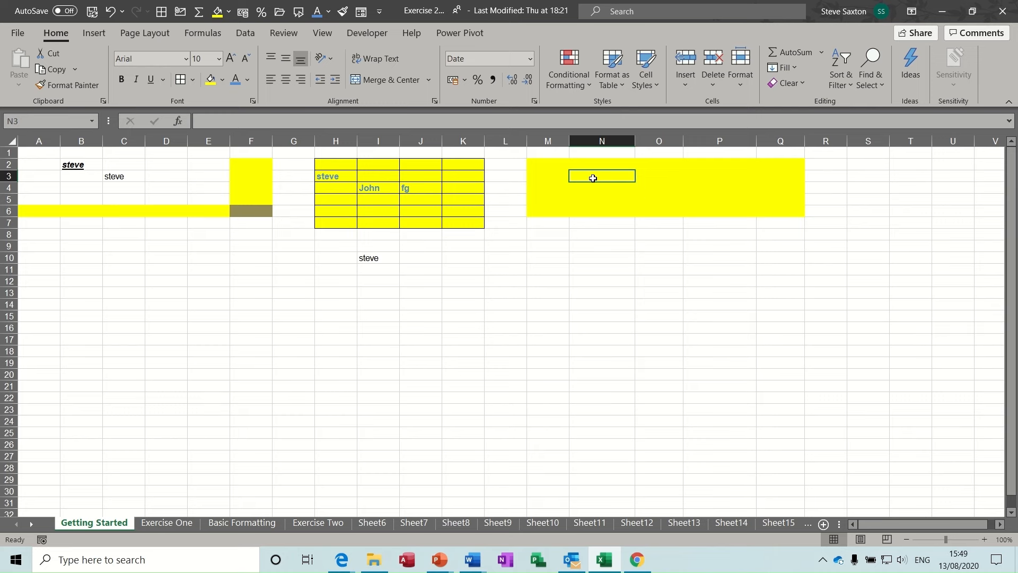
pyautogui.write('1')
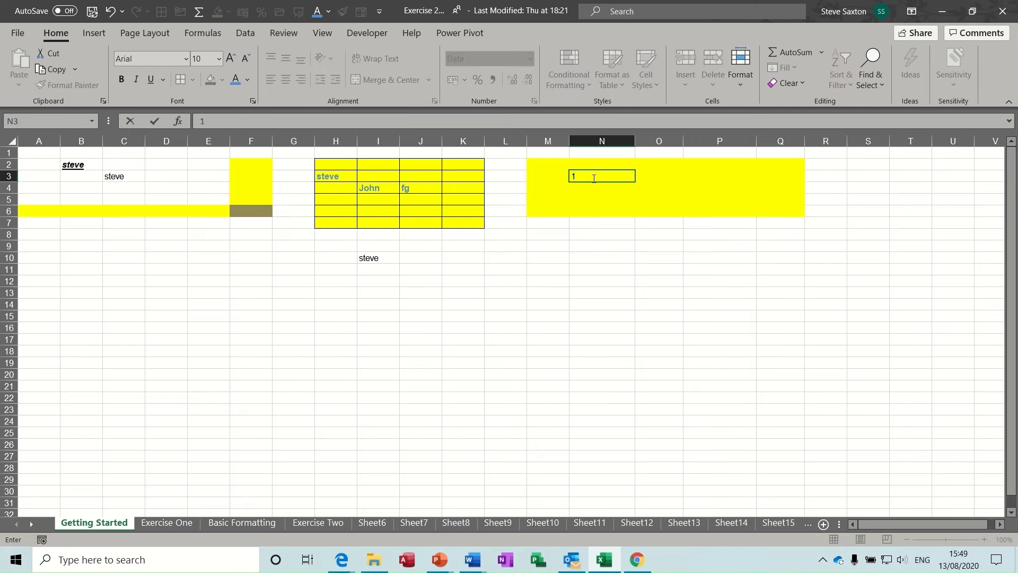
pyautogui.write('23')
pyautogui.press('Return')
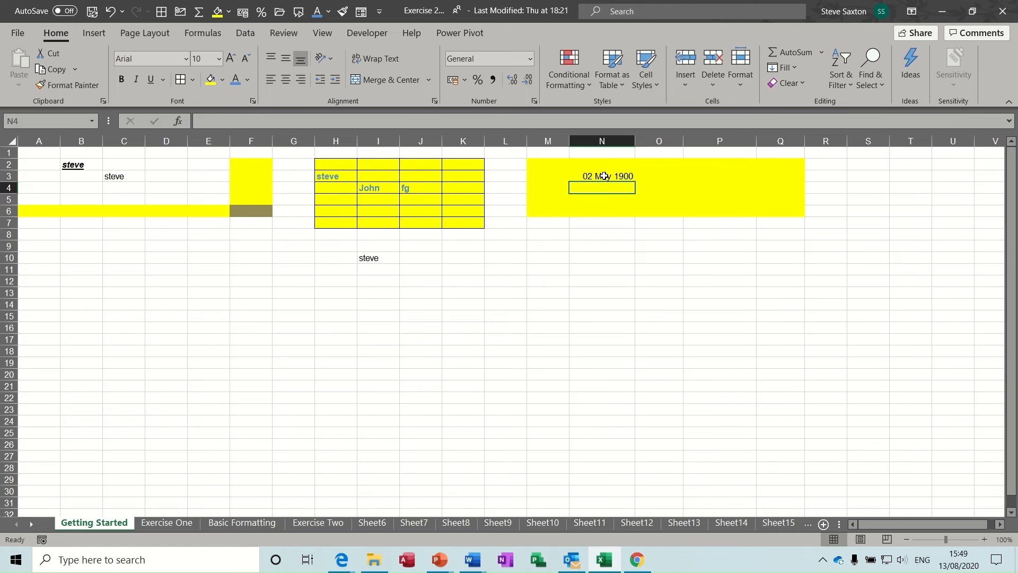
# Re-enter 1 in N3 so it shows 01 January 1900, then select N8.
pyautogui.click(591, 176)
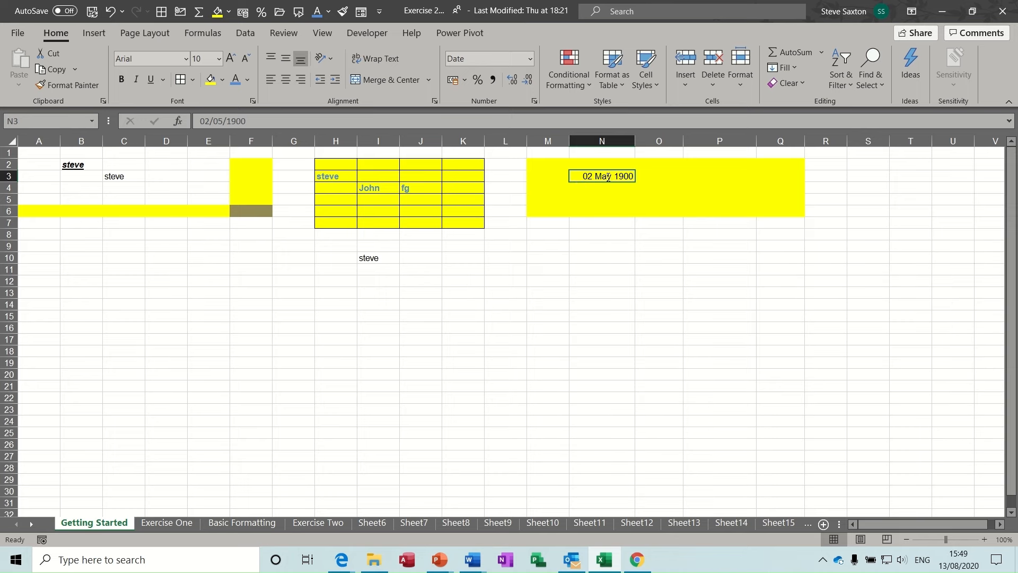
pyautogui.write('1')
pyautogui.press('Return')
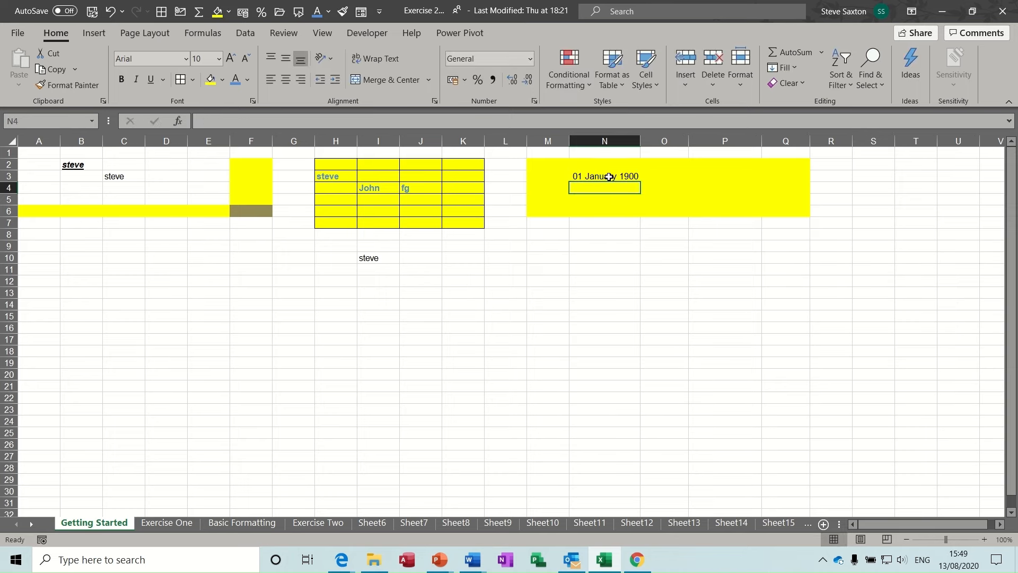
pyautogui.click(605, 176)
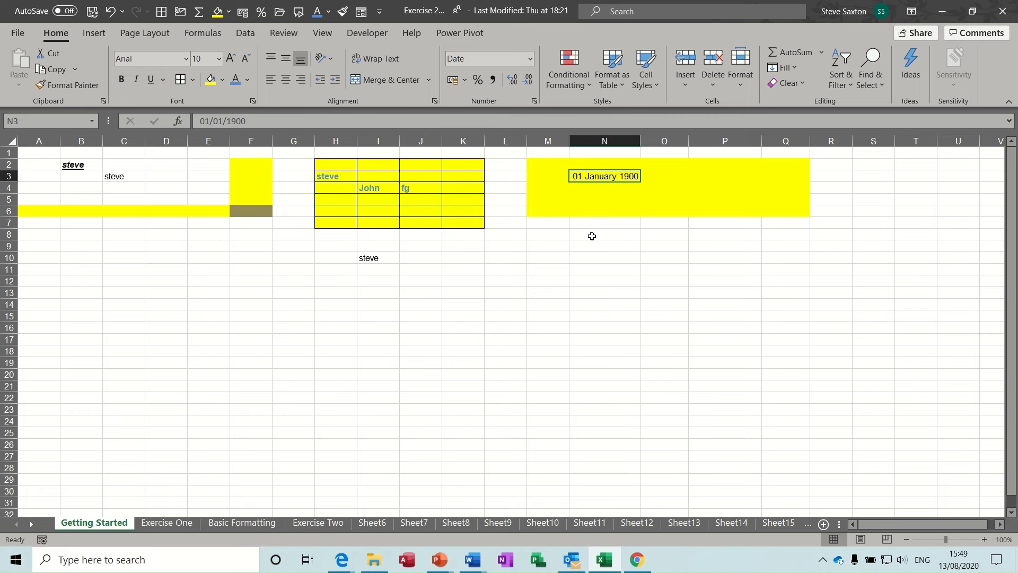
pyautogui.click(592, 235)
# Fill N8:N15 with the series 1 to 8 and format it as Short Date.
pyautogui.write('1')
pyautogui.press('Return')
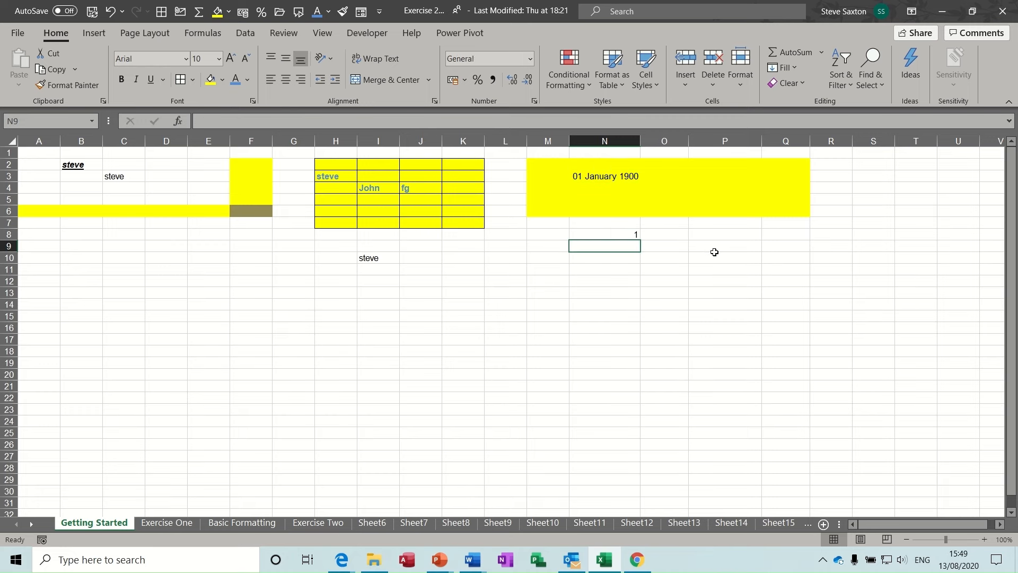
pyautogui.write('2')
pyautogui.press('Return')
pyautogui.moveTo(625, 236); pyautogui.dragTo(640, 323)
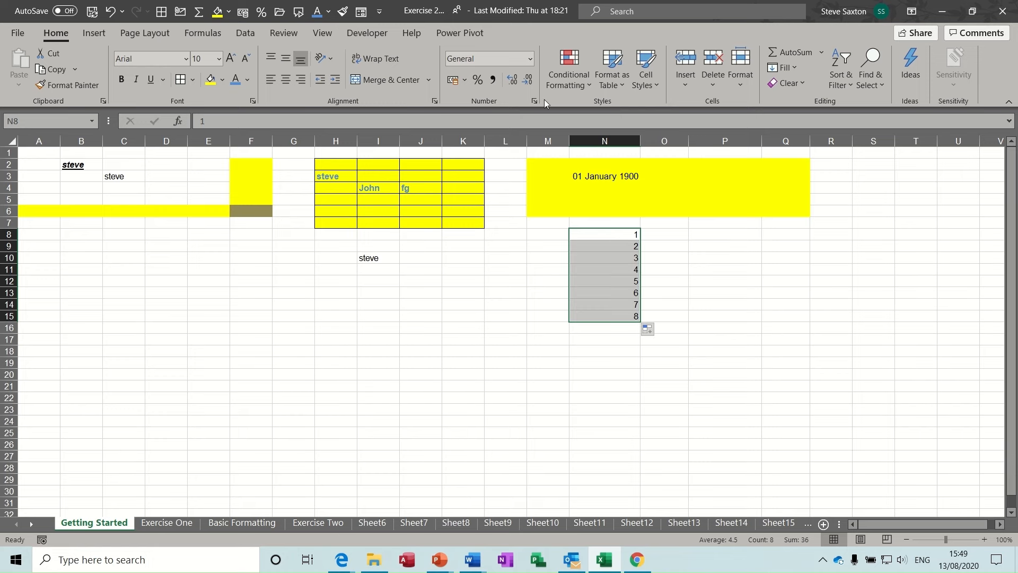
pyautogui.click(529, 59)
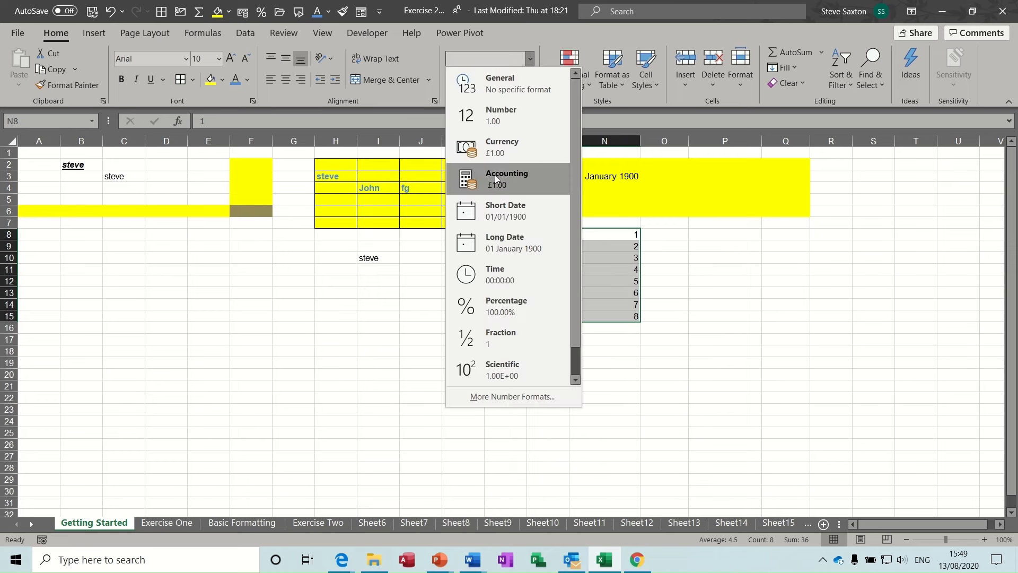
pyautogui.click(495, 213)
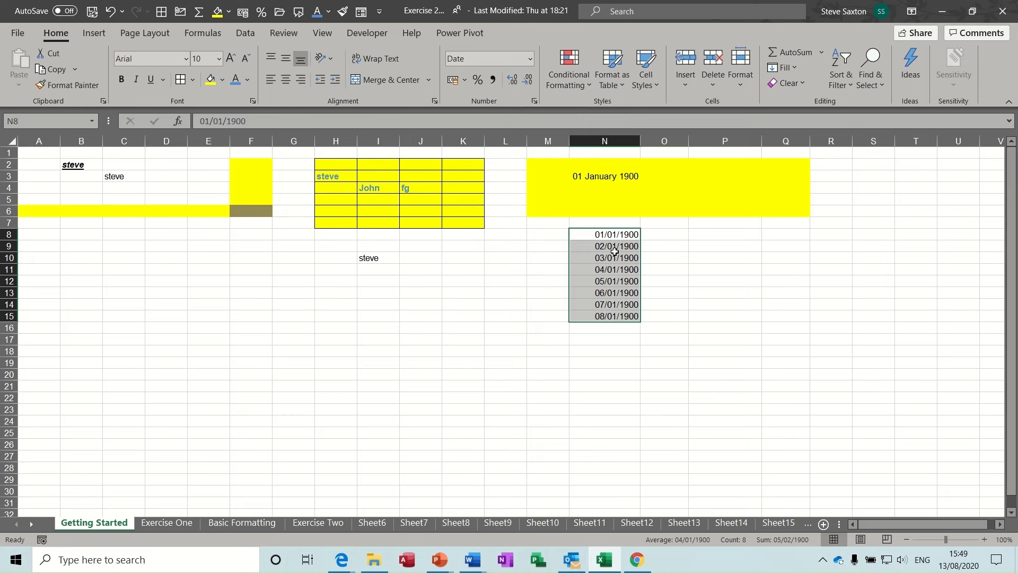
# Put today's date in N8 with Ctrl+; and switch it to General, showing 44056.
pyautogui.click(606, 235)
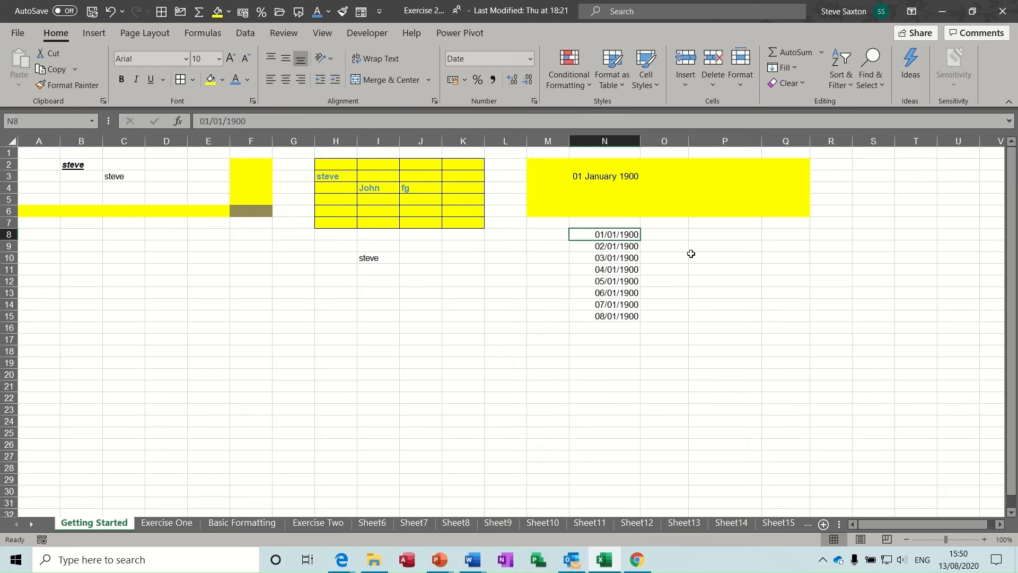
pyautogui.hotkey('ctrl', ';')
pyautogui.click(645, 245)
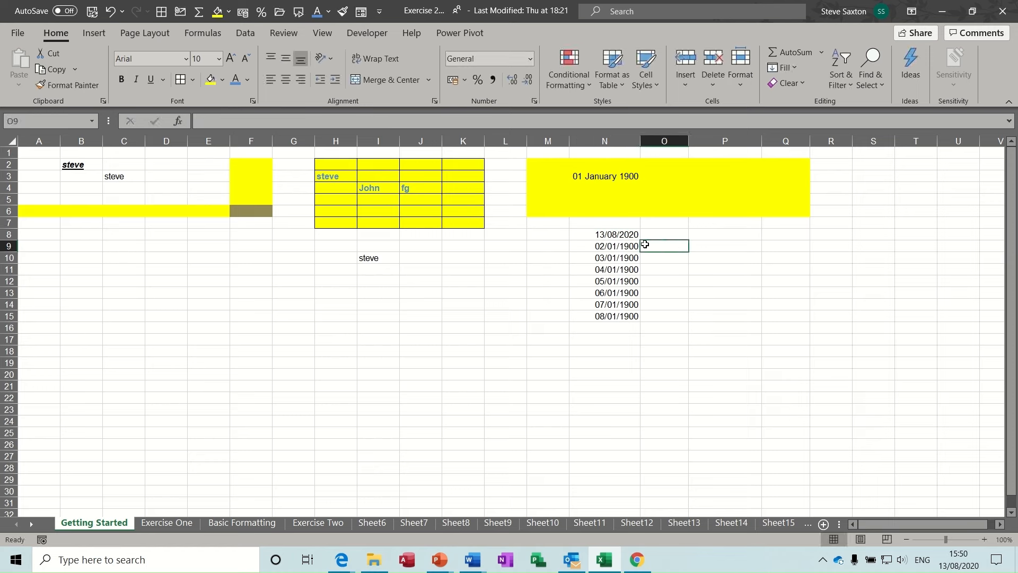
pyautogui.click(609, 236)
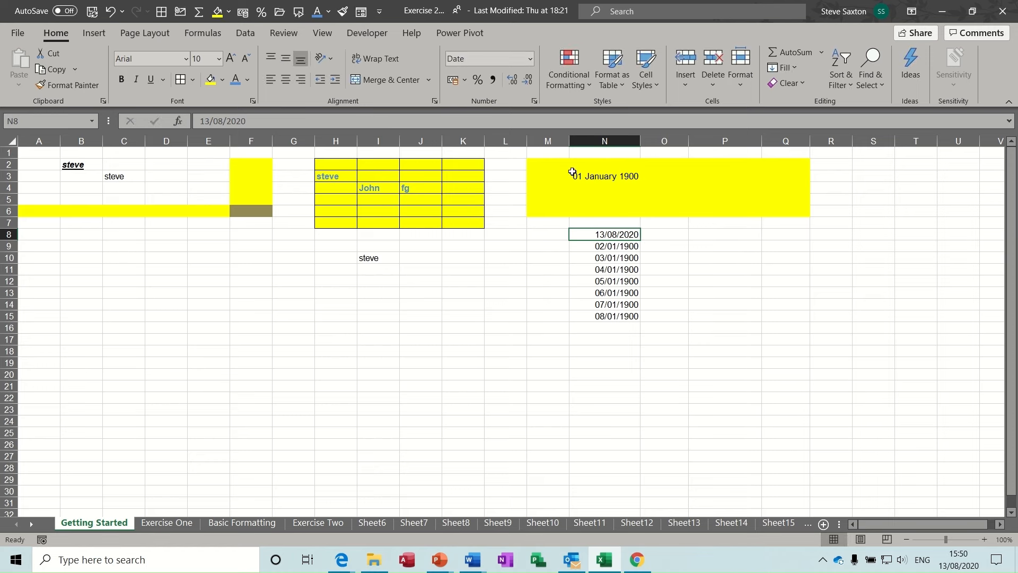
pyautogui.click(530, 58)
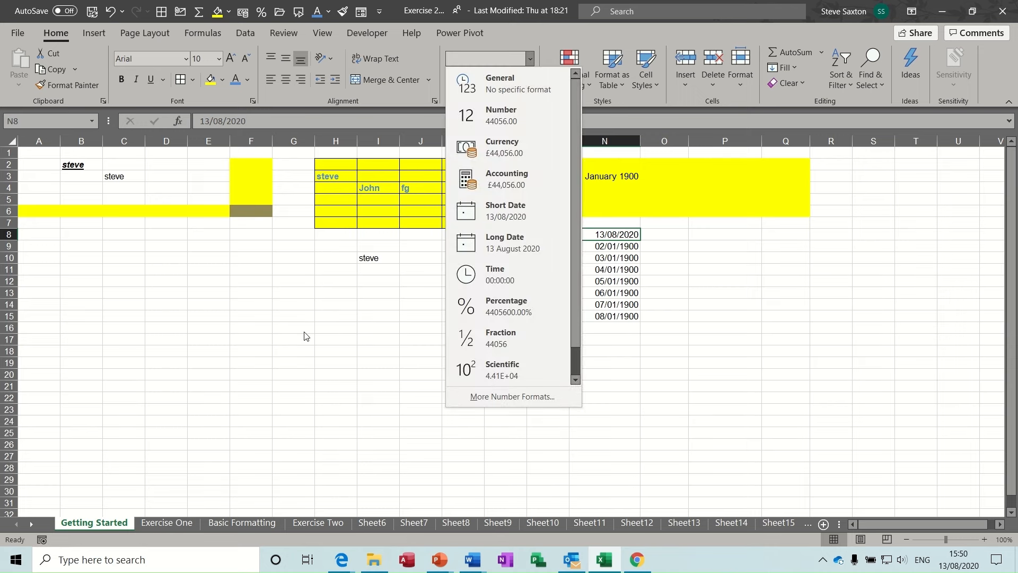
pyautogui.click(507, 86)
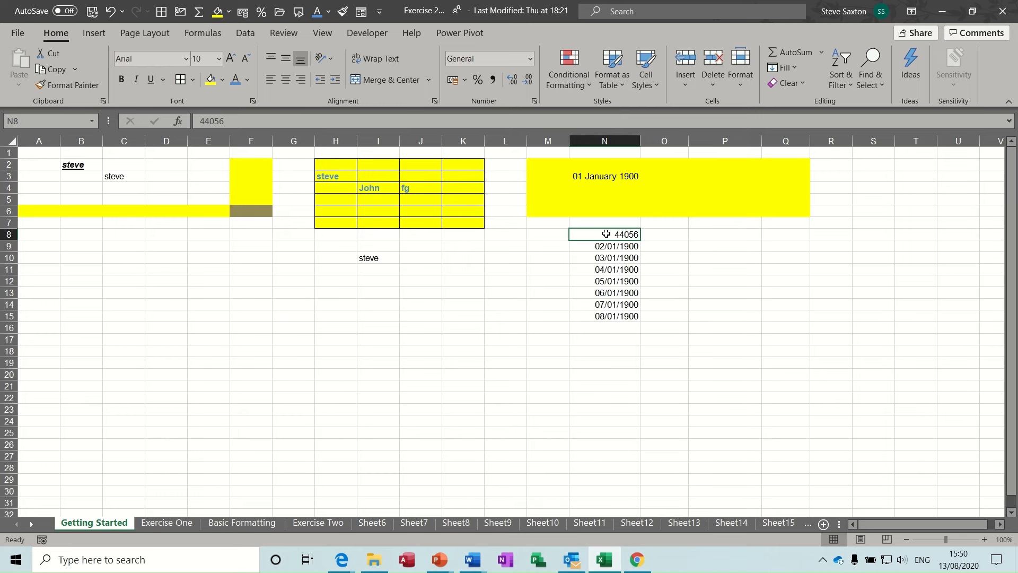
# Clear N8:N15, enter 234 in N10, and format N10 as General.
pyautogui.moveTo(607, 246); pyautogui.dragTo(615, 315)
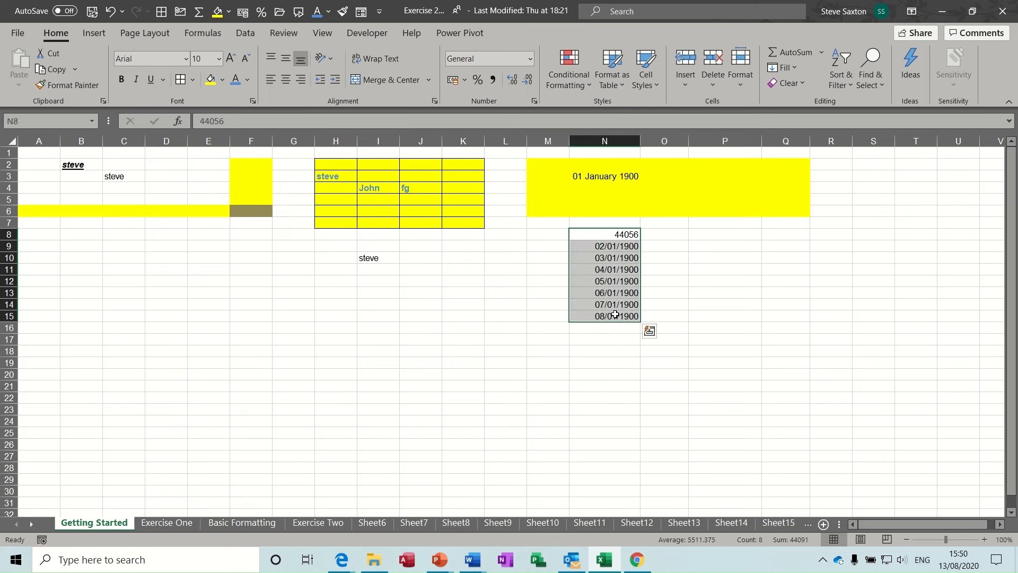
pyautogui.press('Delete')
pyautogui.click(597, 256)
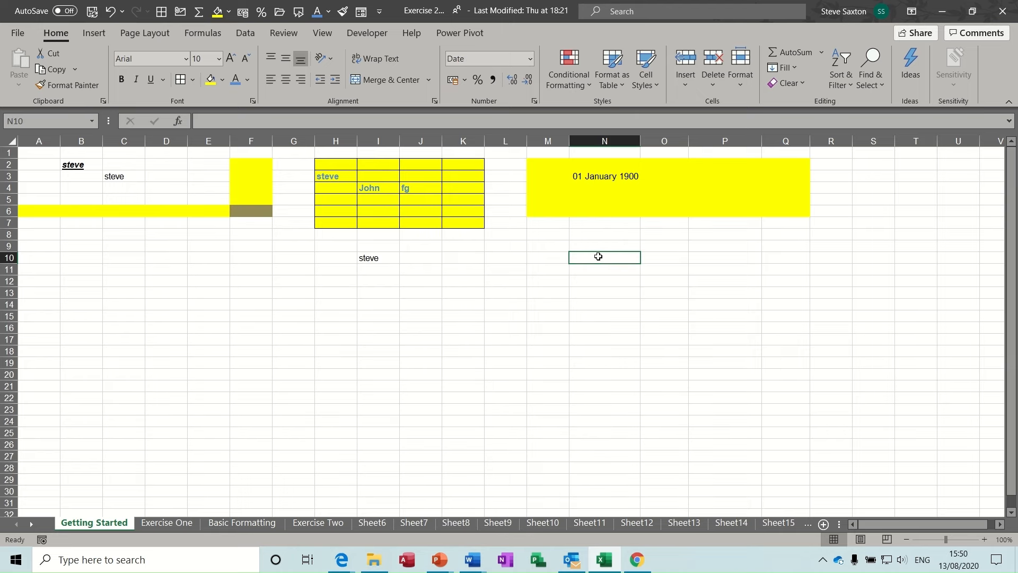
pyautogui.write('234')
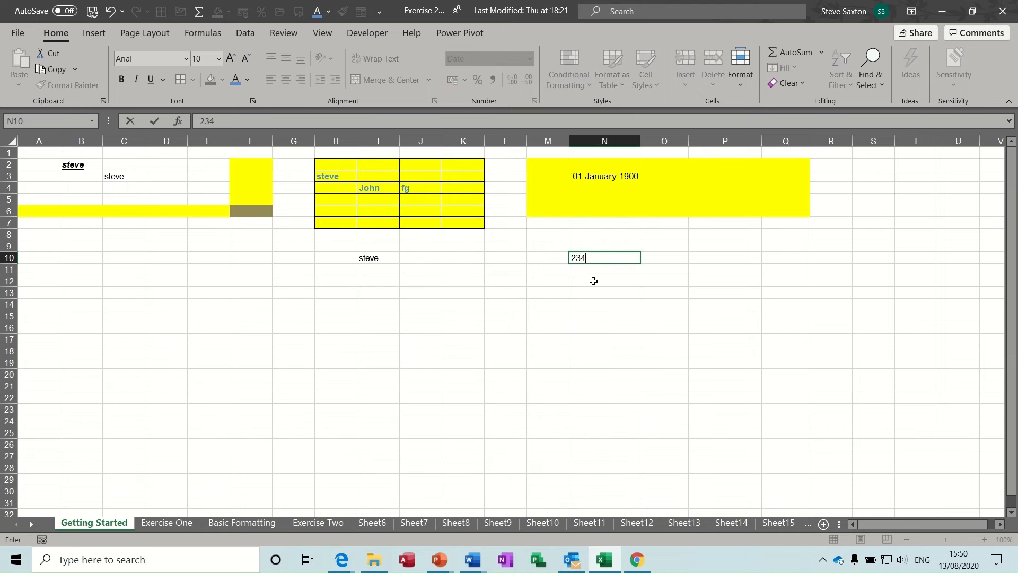
pyautogui.press('Return')
pyautogui.click(625, 257)
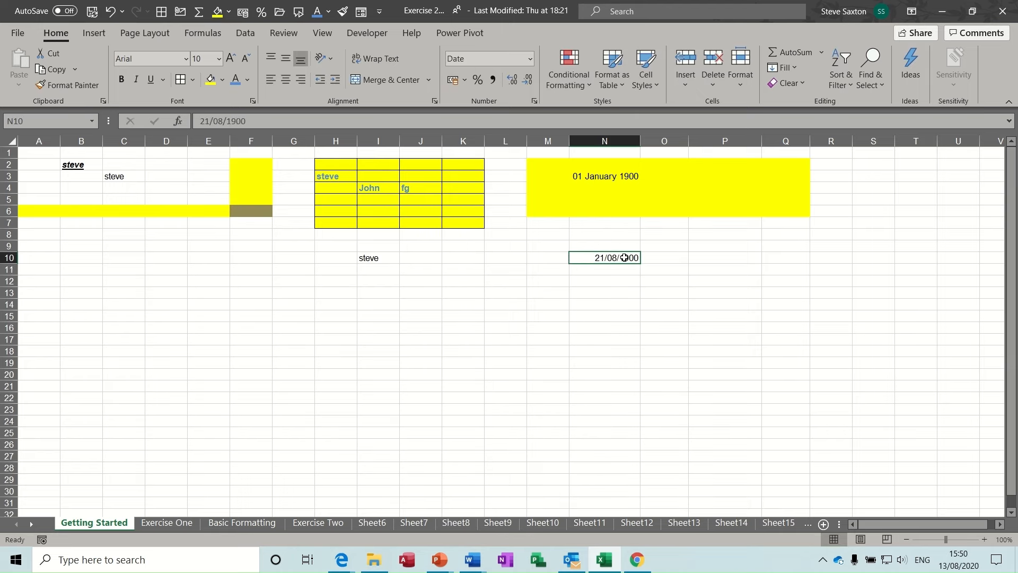
pyautogui.click(529, 59)
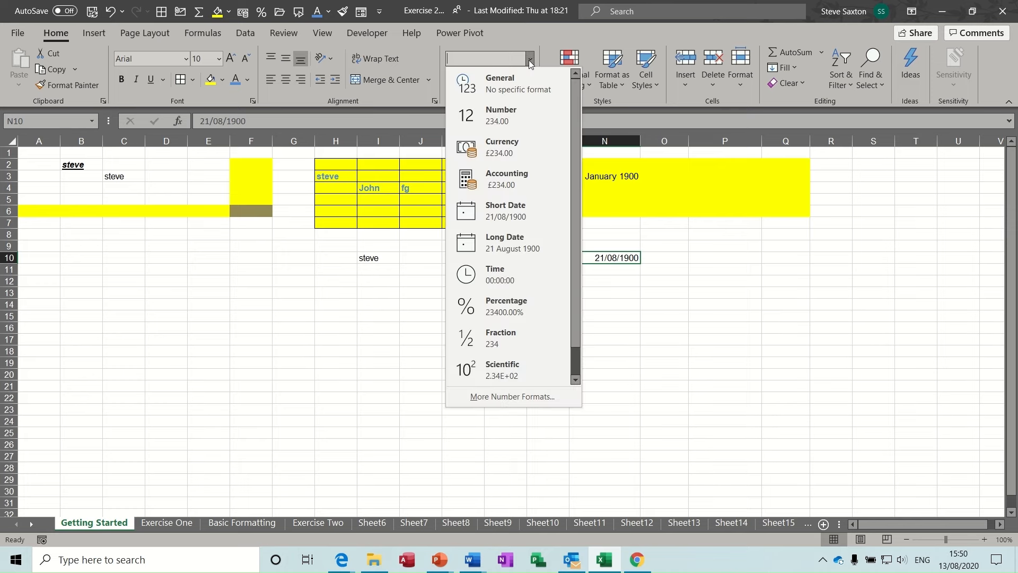
pyautogui.click(503, 88)
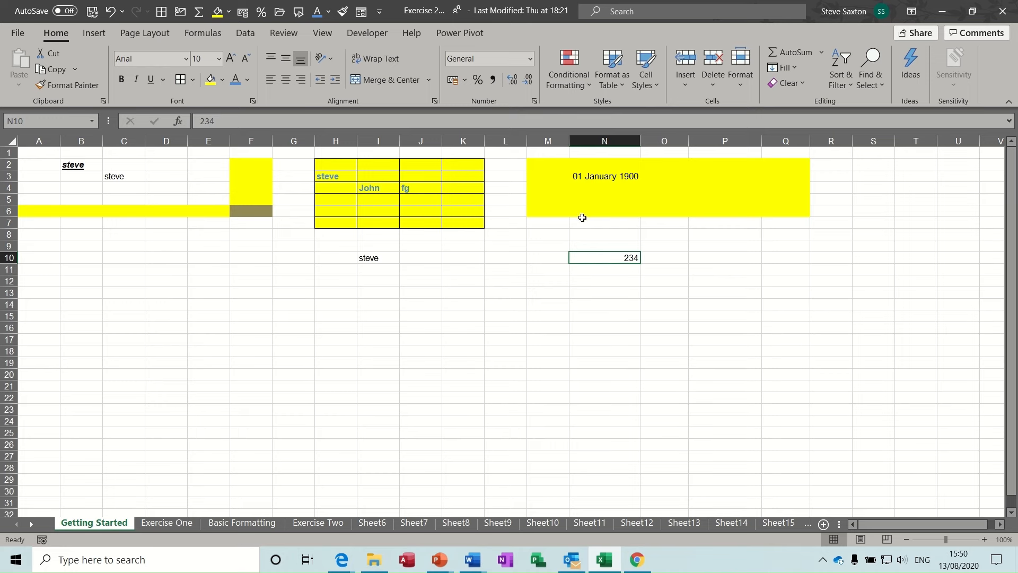
# Set the yellow M2:Q6 block back to General format so N3 reads 1.
pyautogui.moveTo(541, 163); pyautogui.dragTo(772, 205)
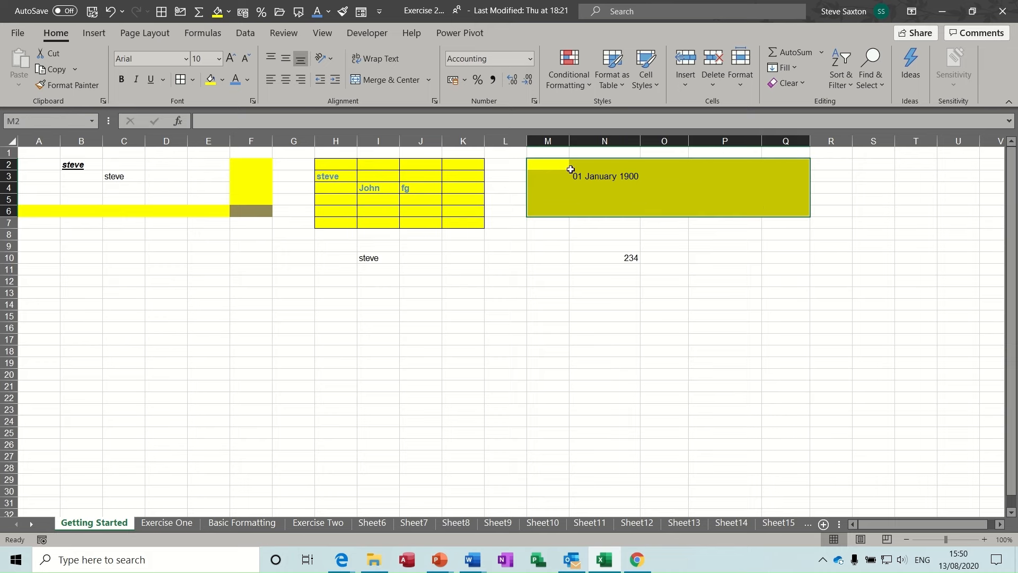
pyautogui.click(530, 59)
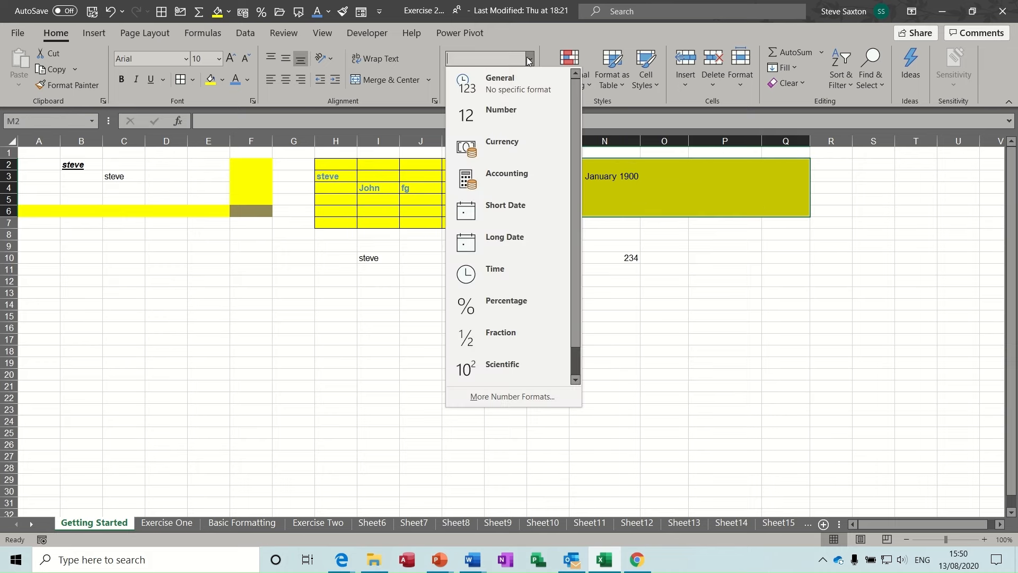
pyautogui.click(508, 80)
# Enter 2 in O4, 4 in P4, 5 in O5, and 3 in N6 and M6.
pyautogui.click(676, 190)
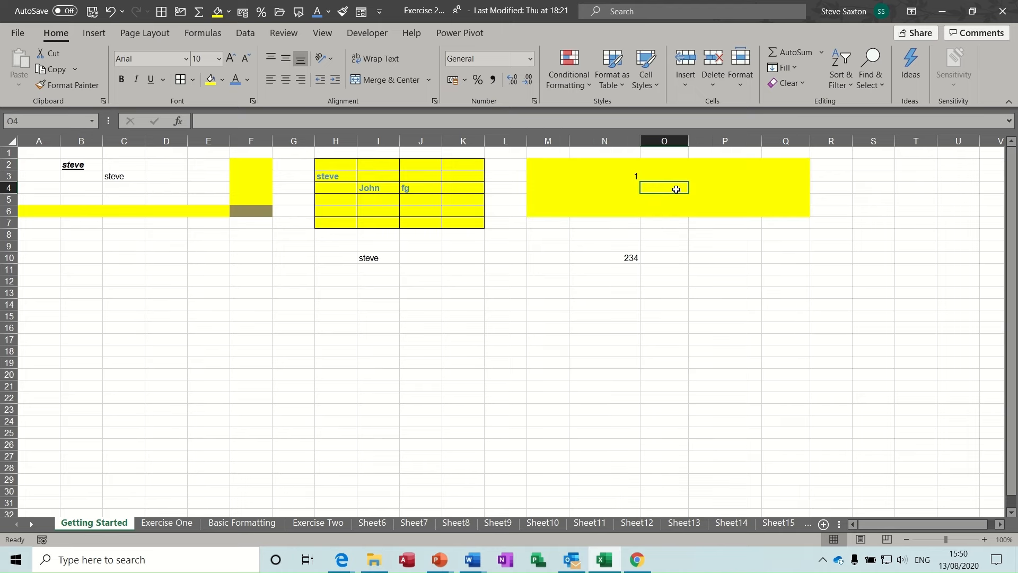
pyautogui.write('2')
pyautogui.press('Right')
pyautogui.write('4')
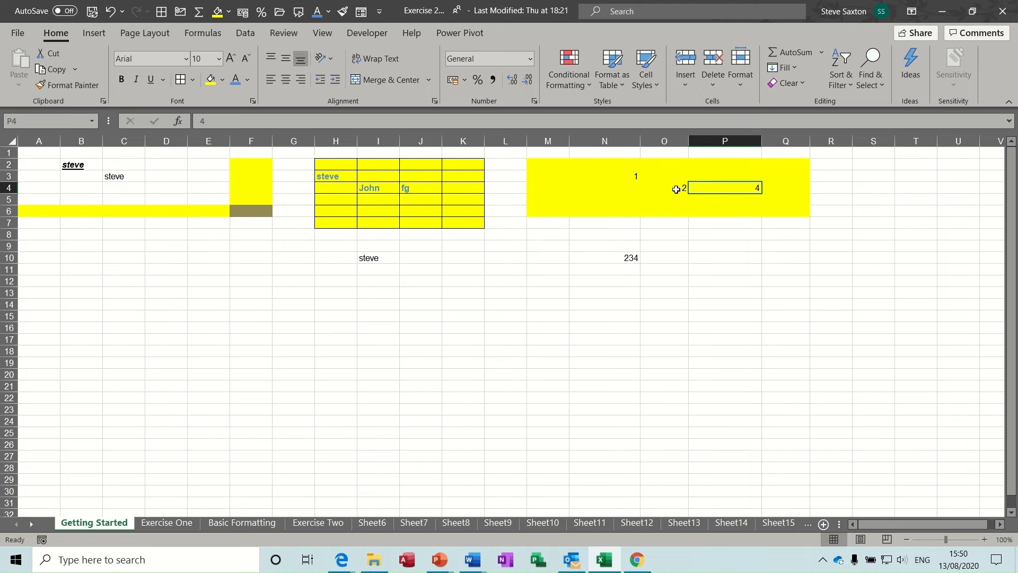
pyautogui.press('Return')
pyautogui.press('Left')
pyautogui.write('5')
pyautogui.press('Return')
pyautogui.press('Left')
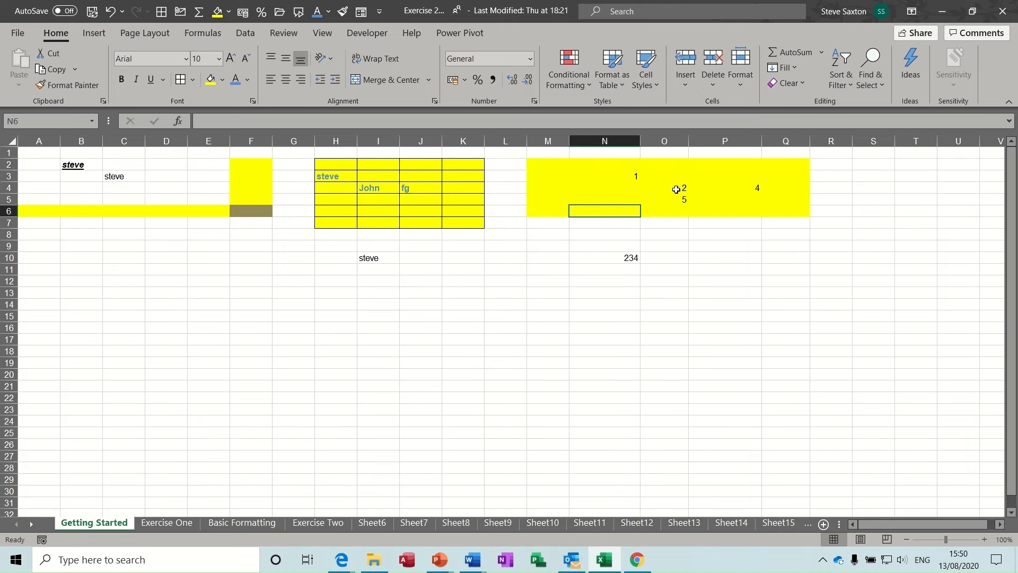
pyautogui.write('3')
pyautogui.press('Left')
pyautogui.write('3')
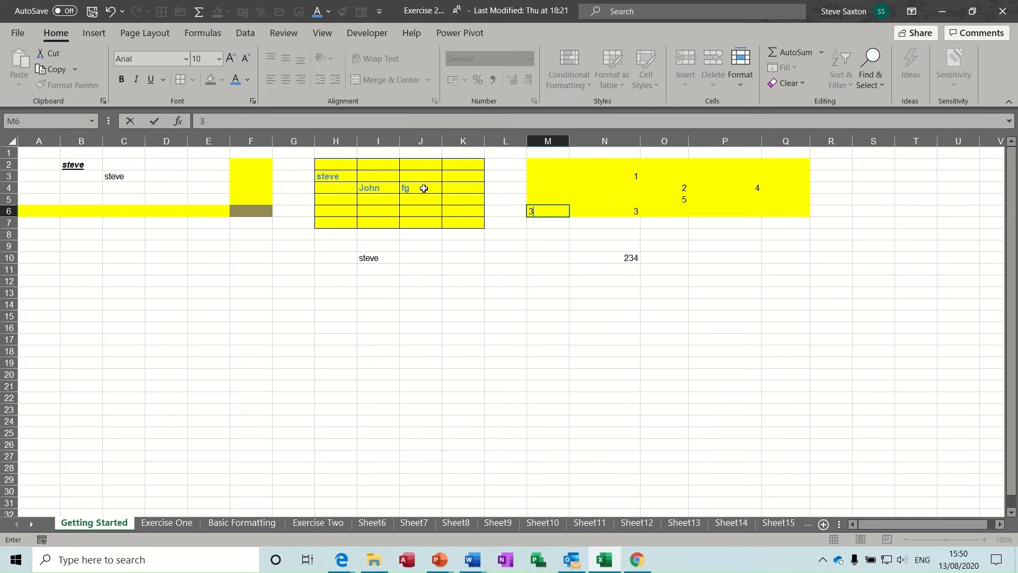
# Set the H2:K7 table to General format and remove its yellow fill.
pyautogui.moveTo(338, 166); pyautogui.dragTo(467, 219)
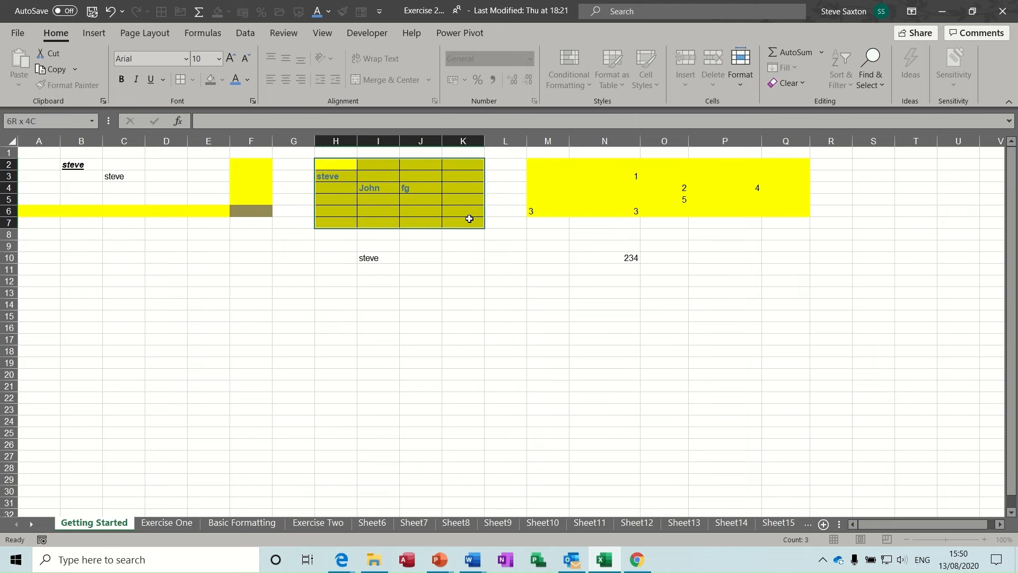
pyautogui.click(531, 59)
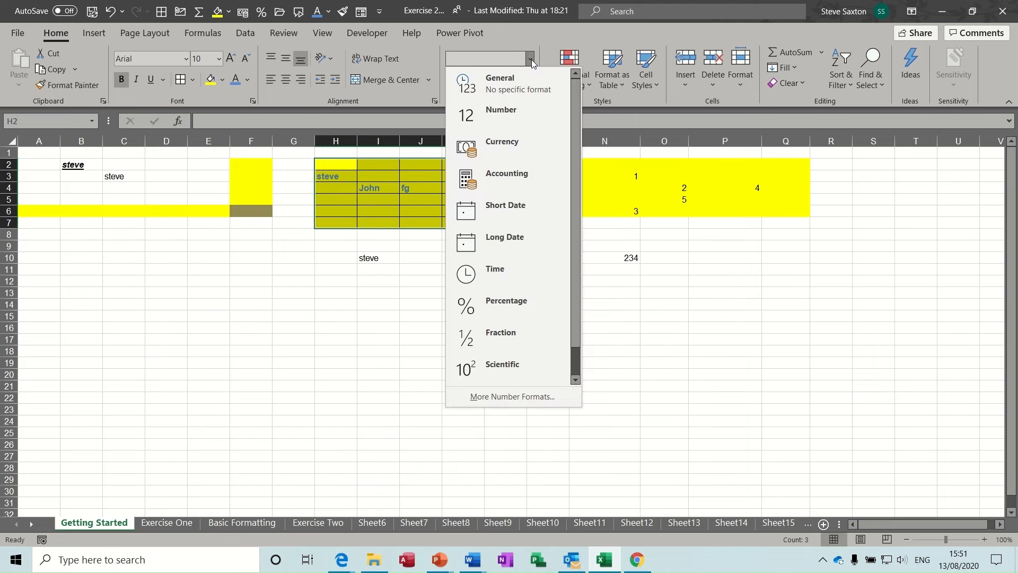
pyautogui.click(513, 82)
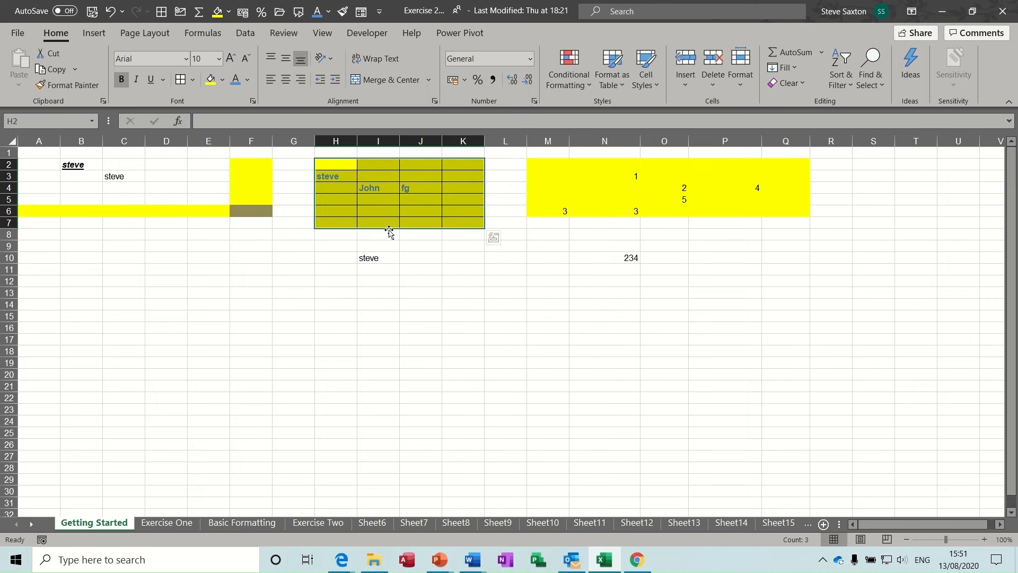
pyautogui.moveTo(517, 297); pyautogui.dragTo(659, 377)
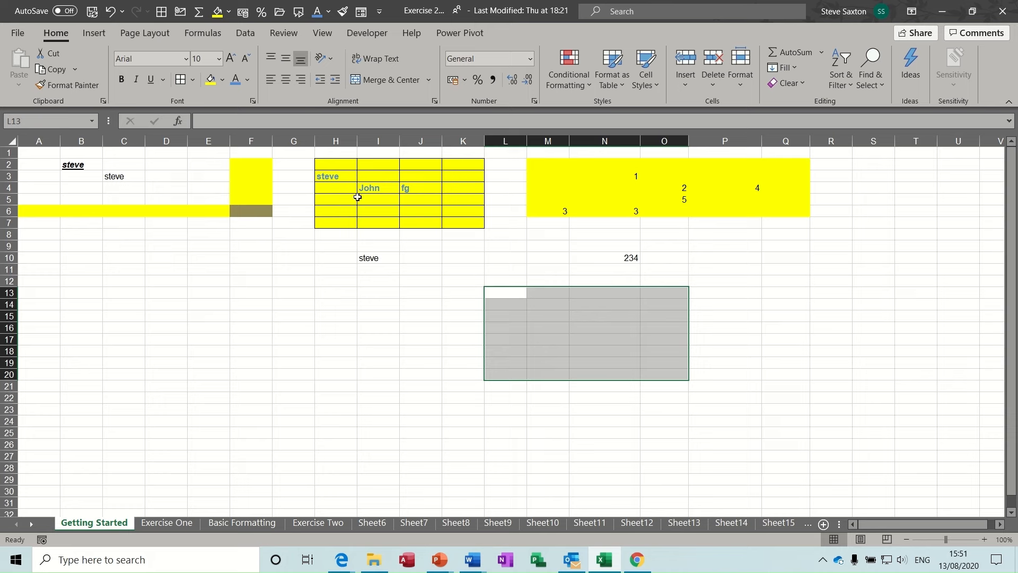
pyautogui.moveTo(337, 163); pyautogui.dragTo(471, 220)
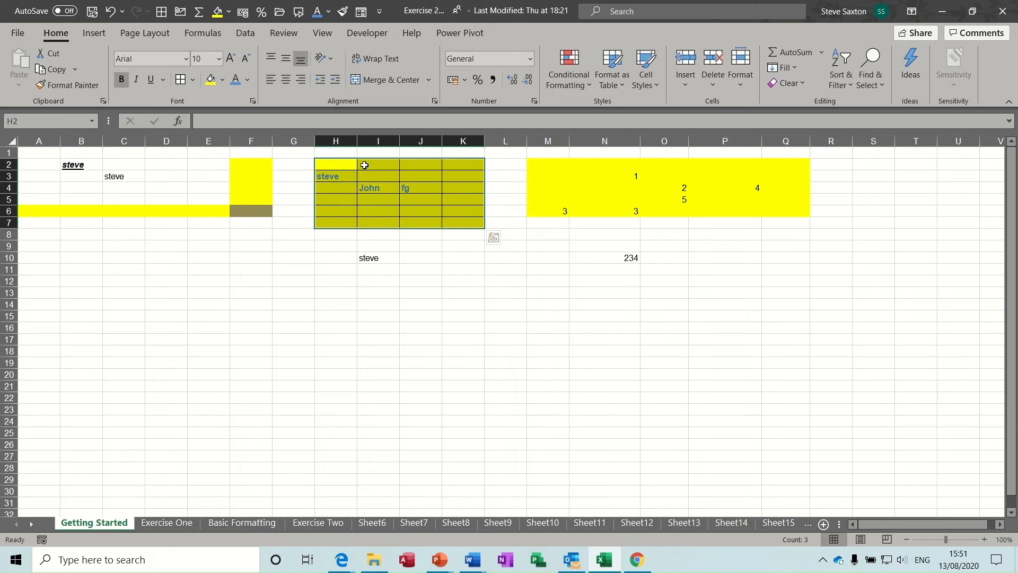
pyautogui.click(223, 80)
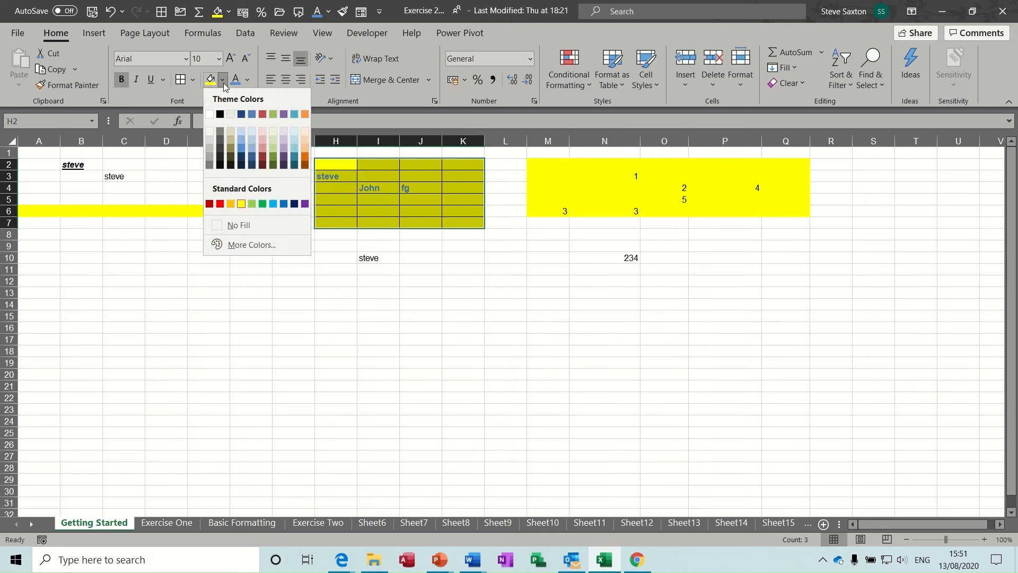
pyautogui.click(238, 225)
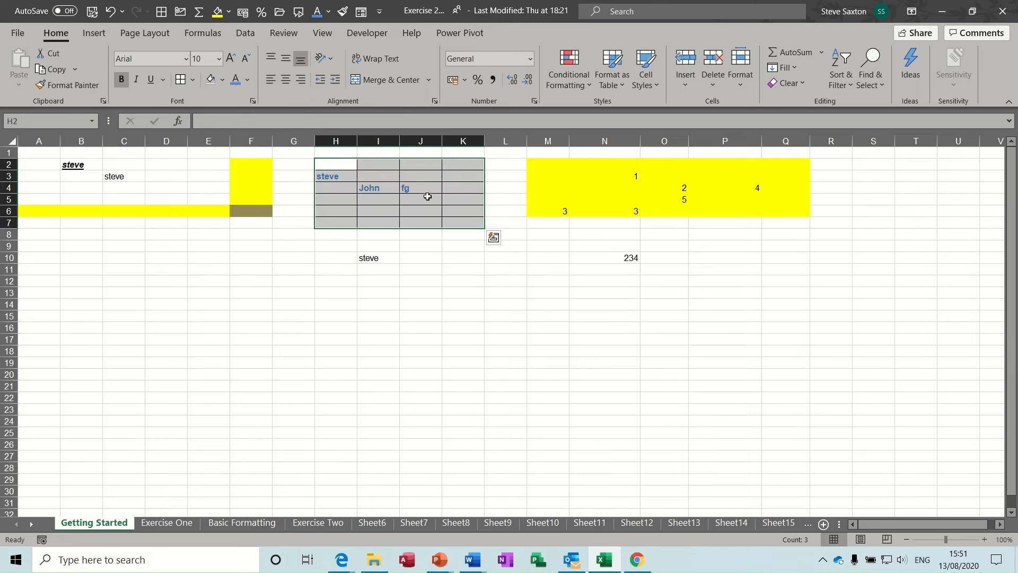
# Turn off bold and set the H2:K7 text colour to Automatic.
pyautogui.click(122, 79)
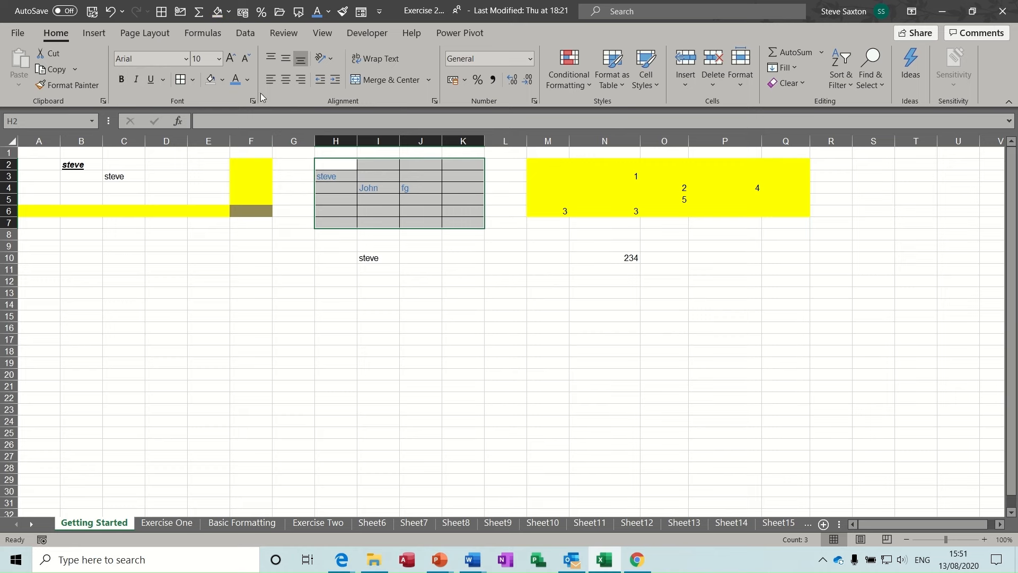
pyautogui.click(247, 79)
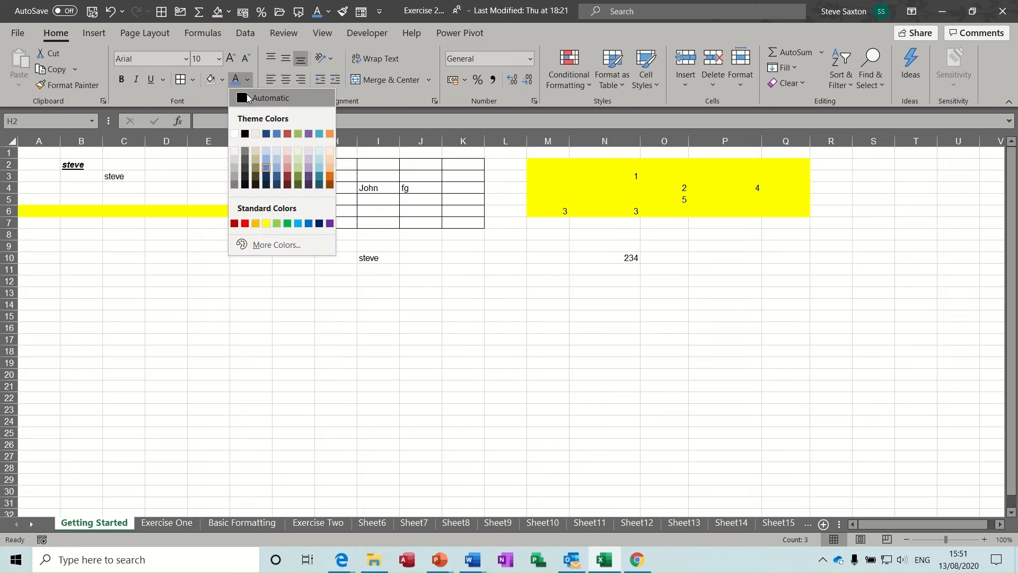
pyautogui.click(248, 98)
pyautogui.click(420, 211)
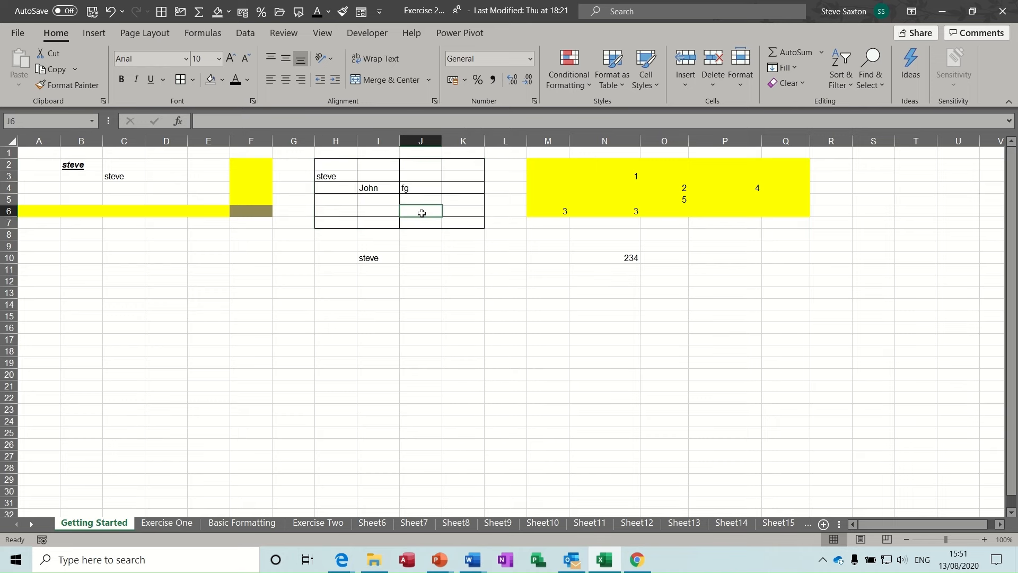
# Remove all cell borders from H2:K7.
pyautogui.moveTo(336, 168); pyautogui.dragTo(461, 220)
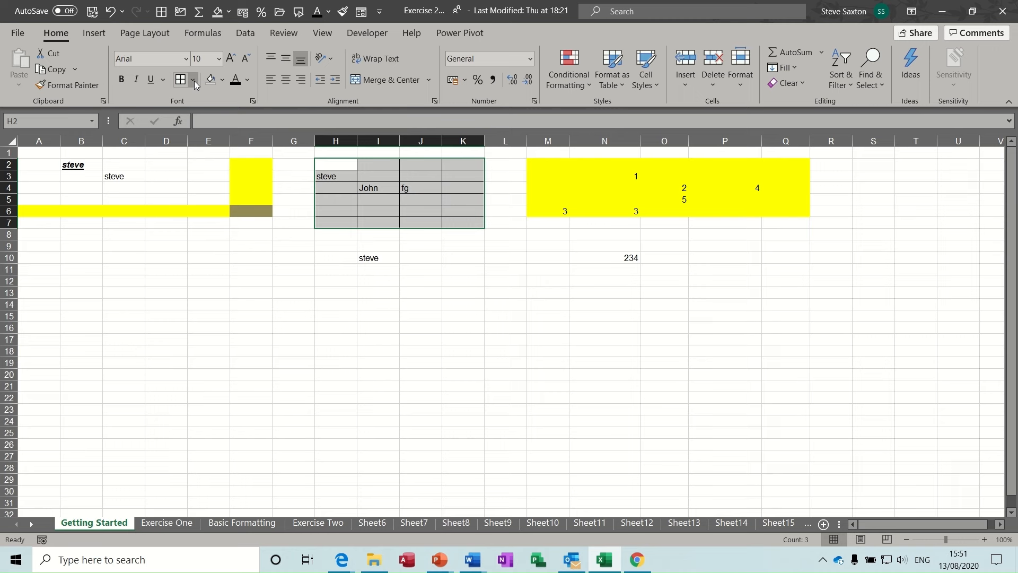
pyautogui.click(194, 80)
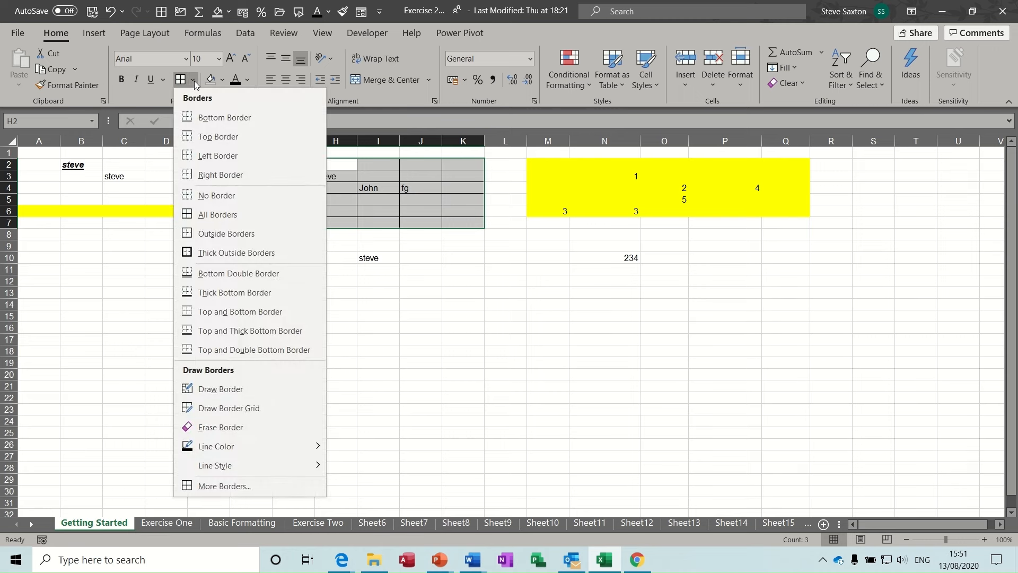
pyautogui.click(215, 197)
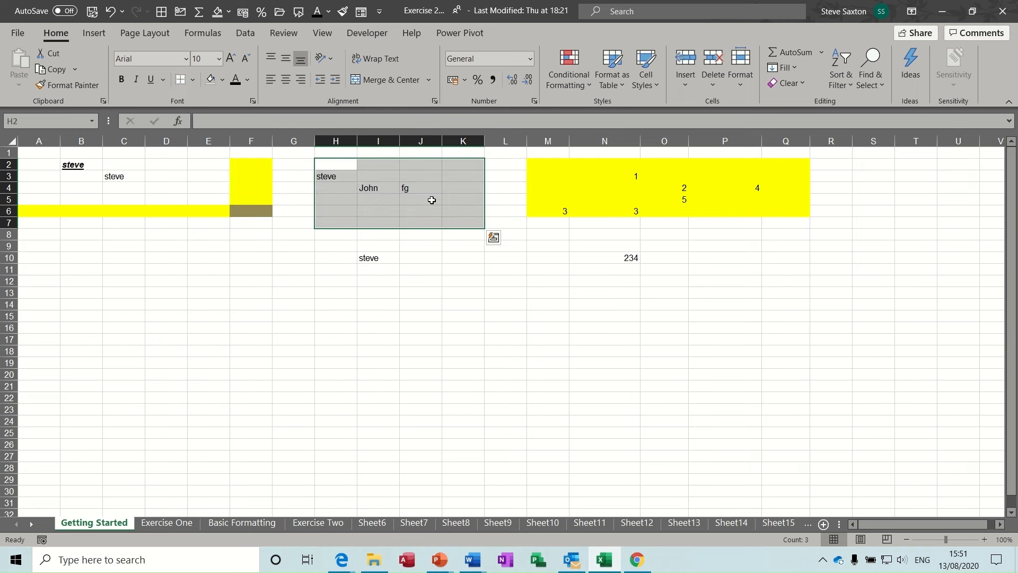
pyautogui.click(428, 200)
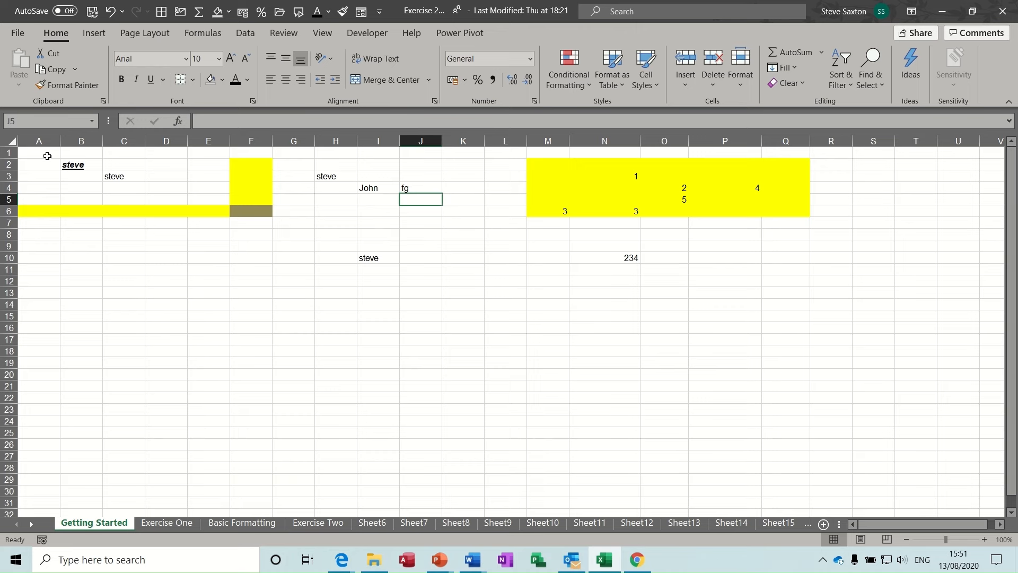
# Remove the yellow fill from A1:F6 and turn bold, underline and italic off.
pyautogui.moveTo(35, 153); pyautogui.dragTo(250, 212)
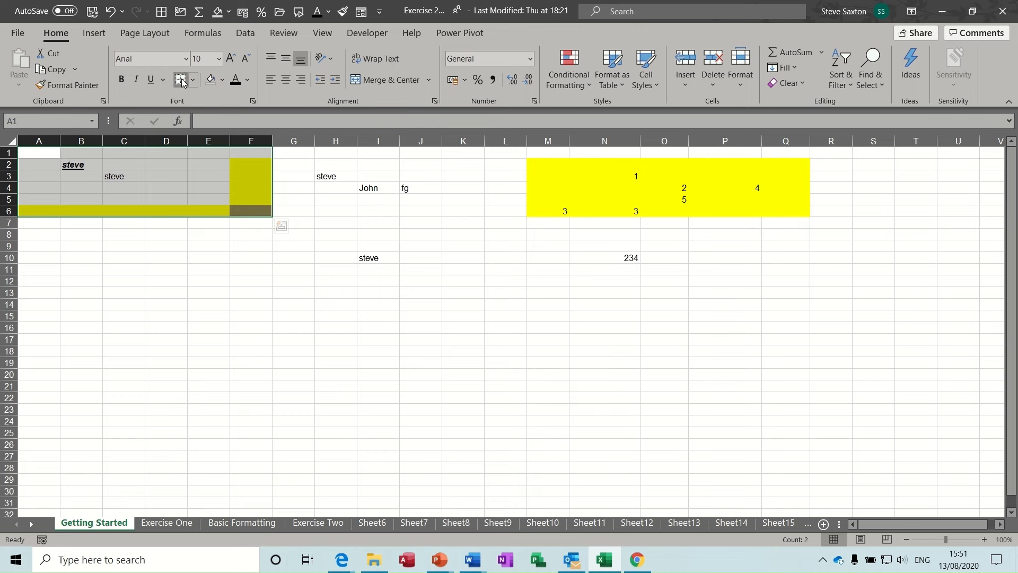
pyautogui.click(209, 77)
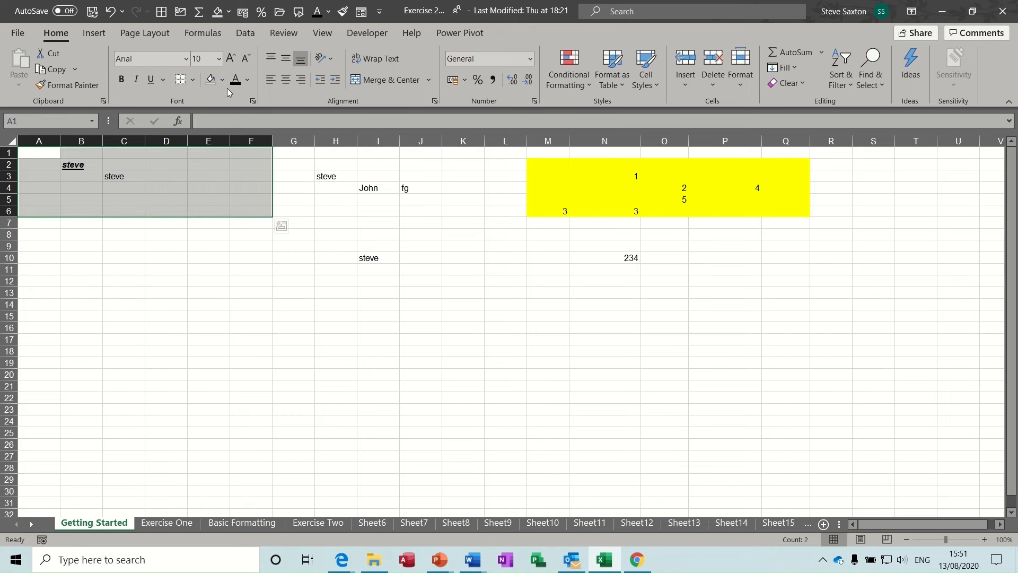
pyautogui.click(121, 80)
pyautogui.click(122, 79)
pyautogui.click(151, 79)
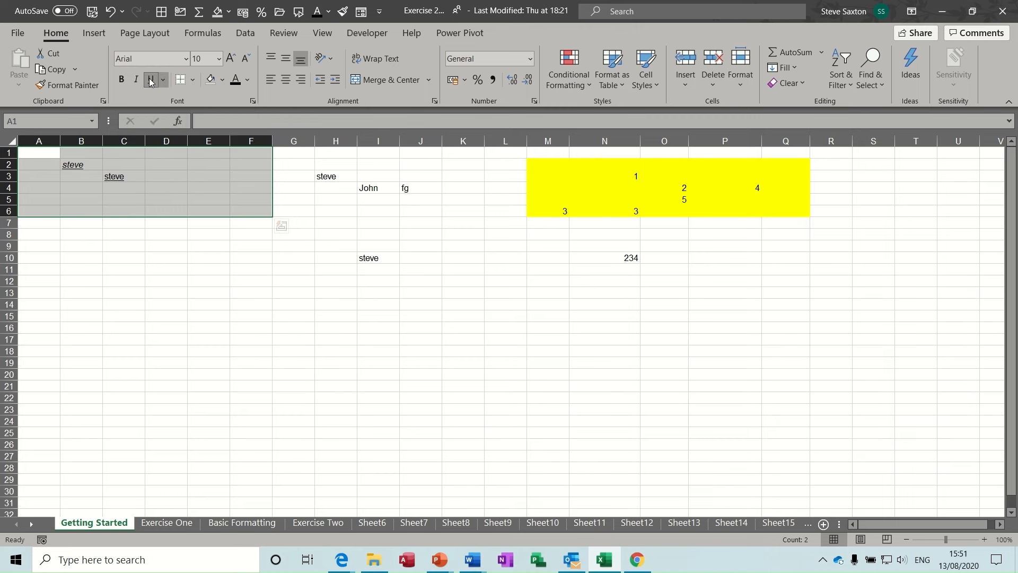
pyautogui.click(150, 80)
pyautogui.click(137, 80)
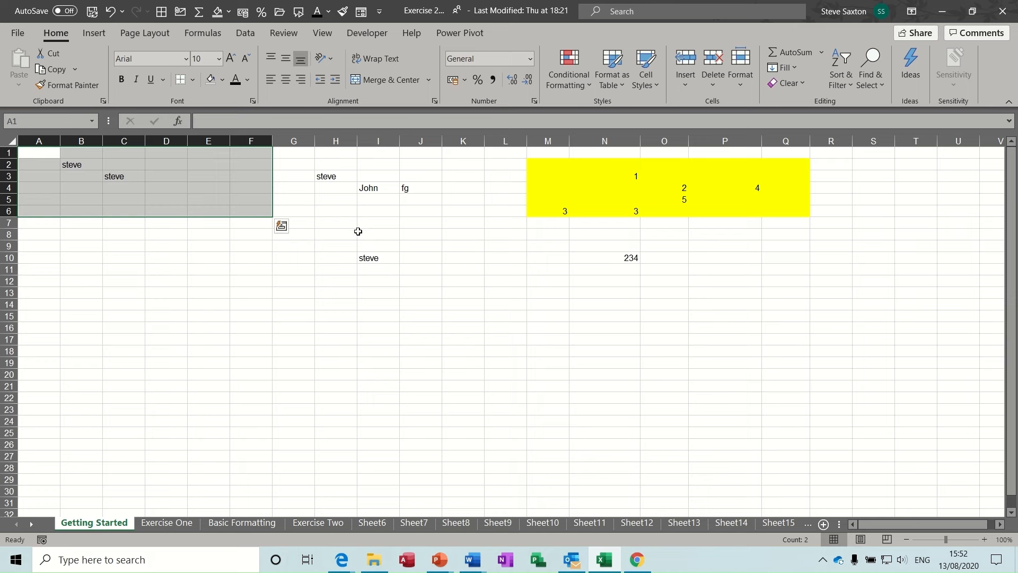
# Type sdjhsfhjb into E11, leaving its font at Arial size 10.
pyautogui.click(202, 271)
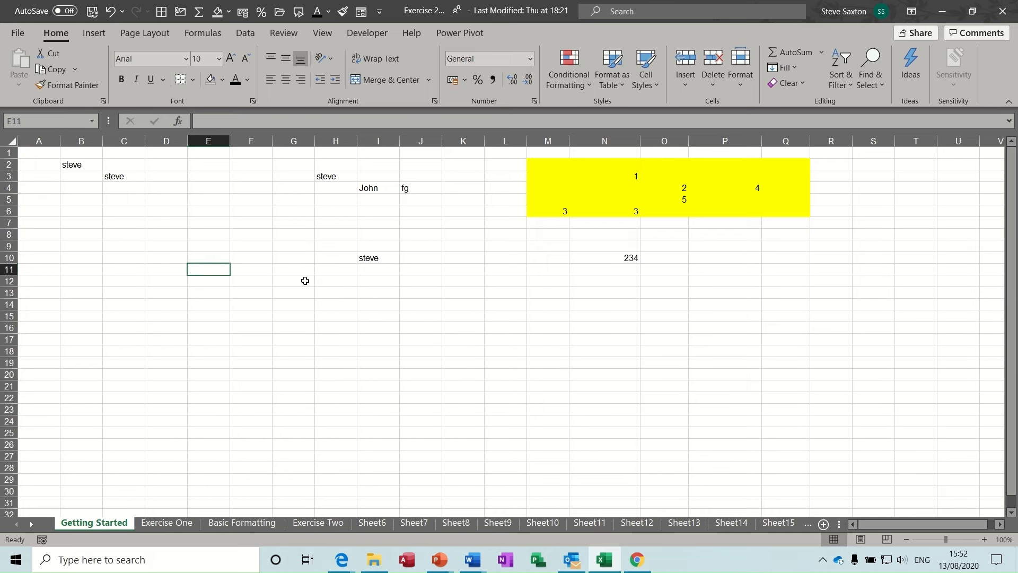
pyautogui.write('sdjhsfhjb')
pyautogui.press('Return')
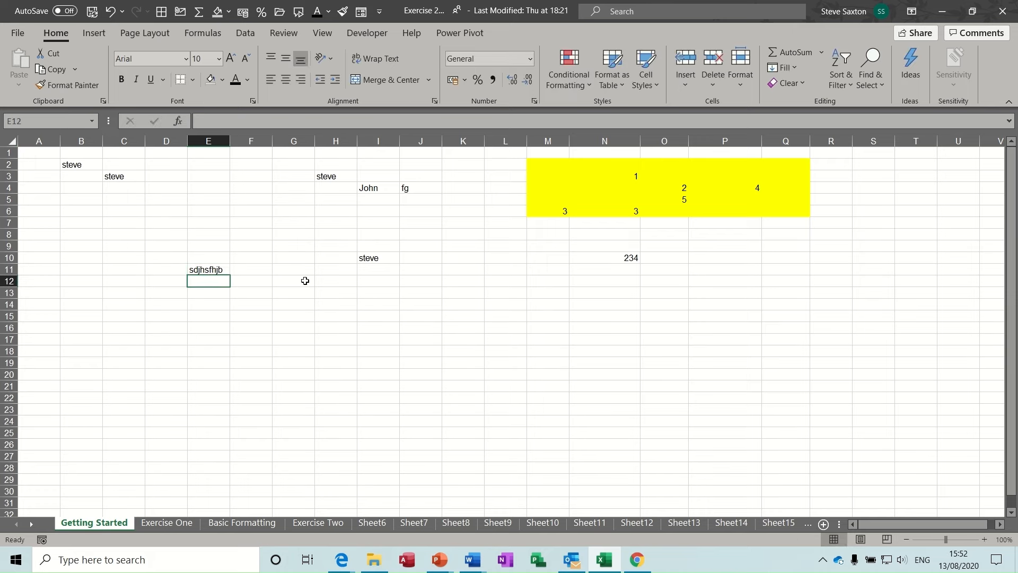
pyautogui.click(216, 271)
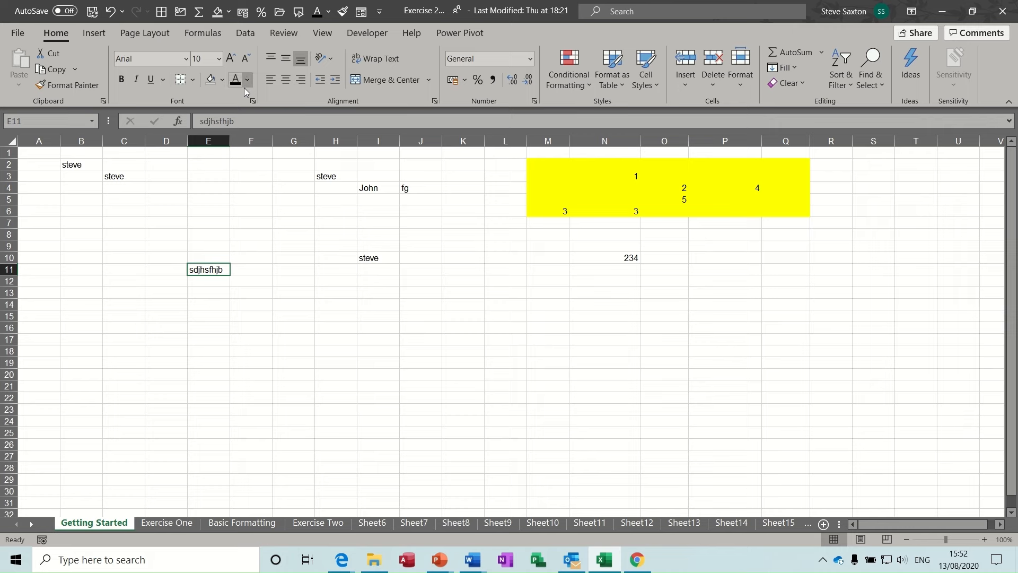
pyautogui.click(186, 60)
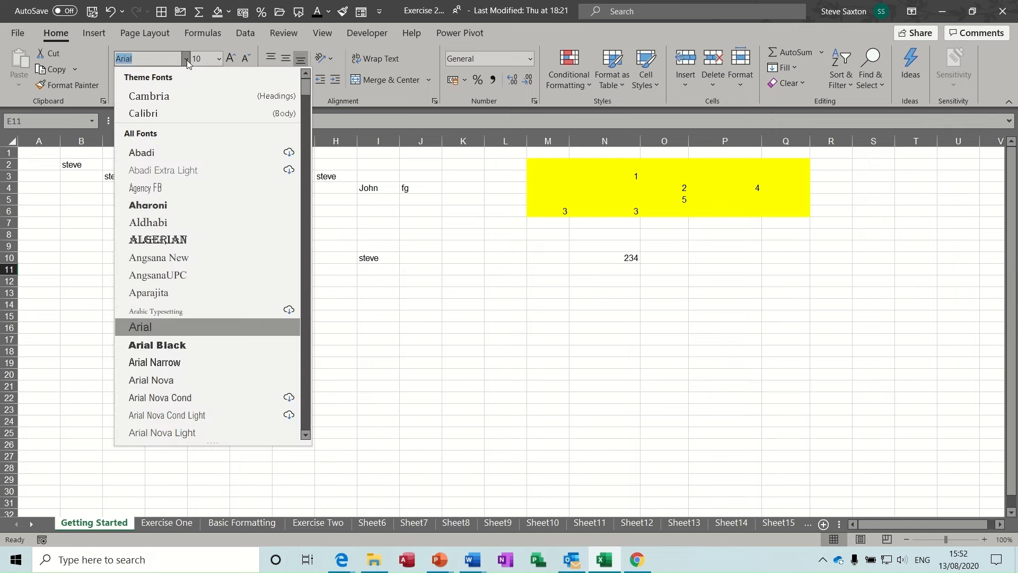
pyautogui.click(186, 59)
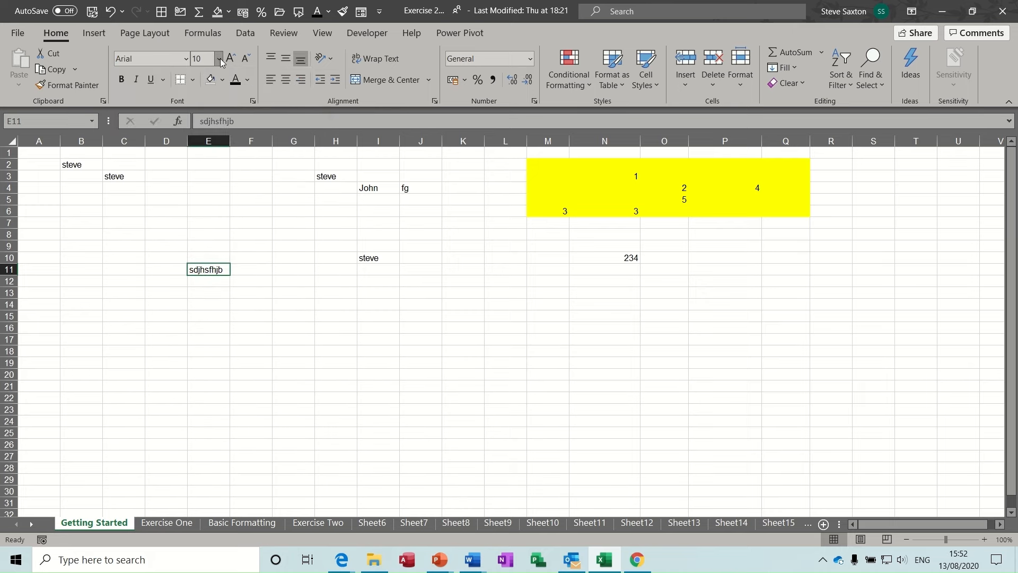
pyautogui.click(218, 59)
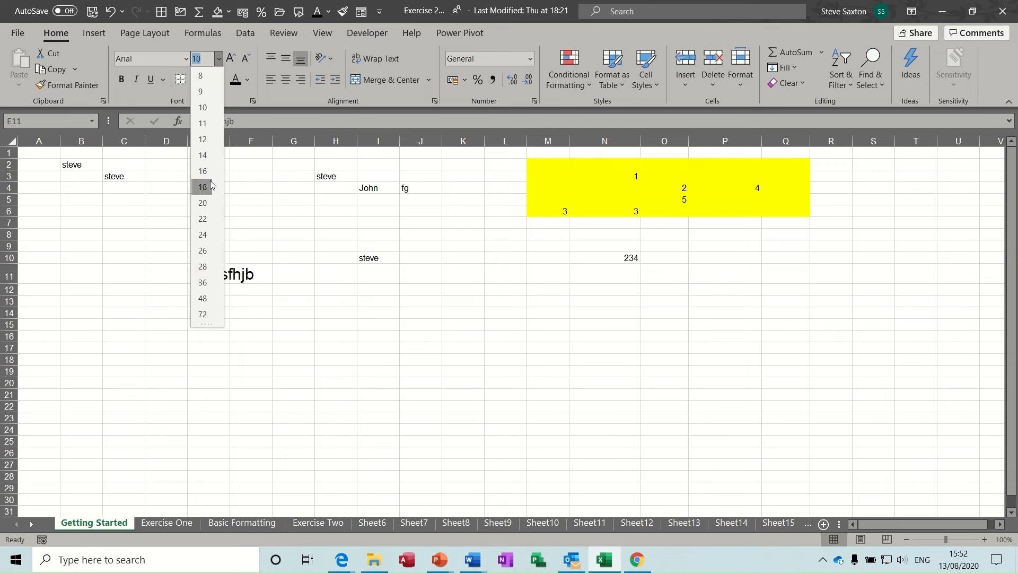
pyautogui.click(220, 62)
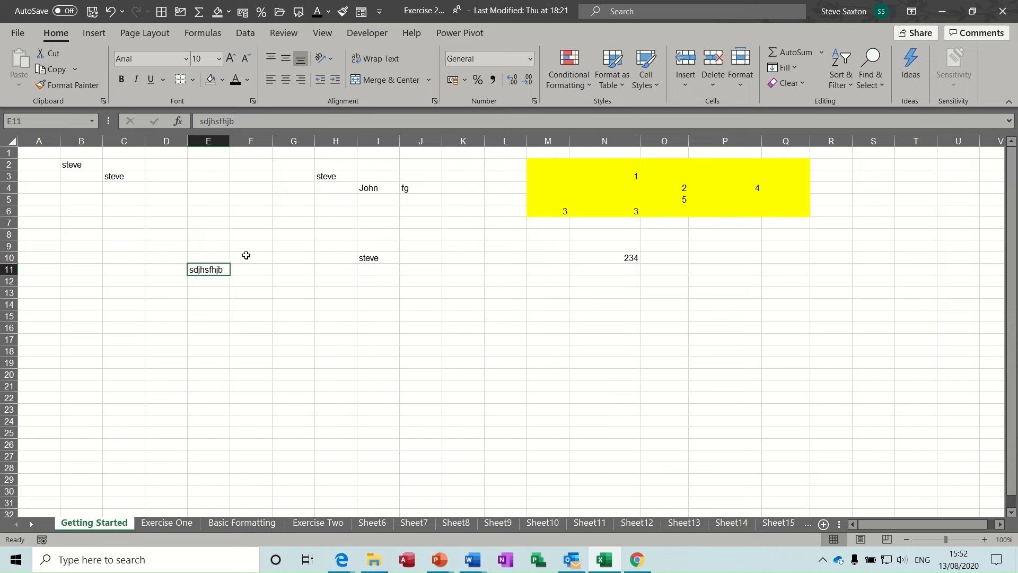
# Zoom the sheet out and select cells around B3 and C3 at the small size.
pyautogui.click(907, 539)
pyautogui.click(906, 539)
pyautogui.click(906, 540)
pyautogui.click(907, 539)
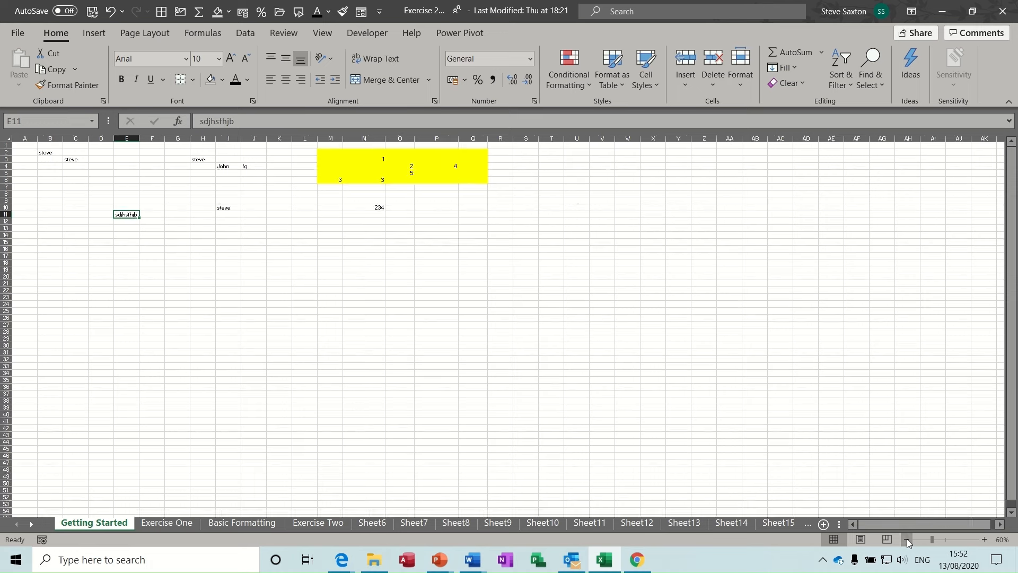
pyautogui.click(907, 539)
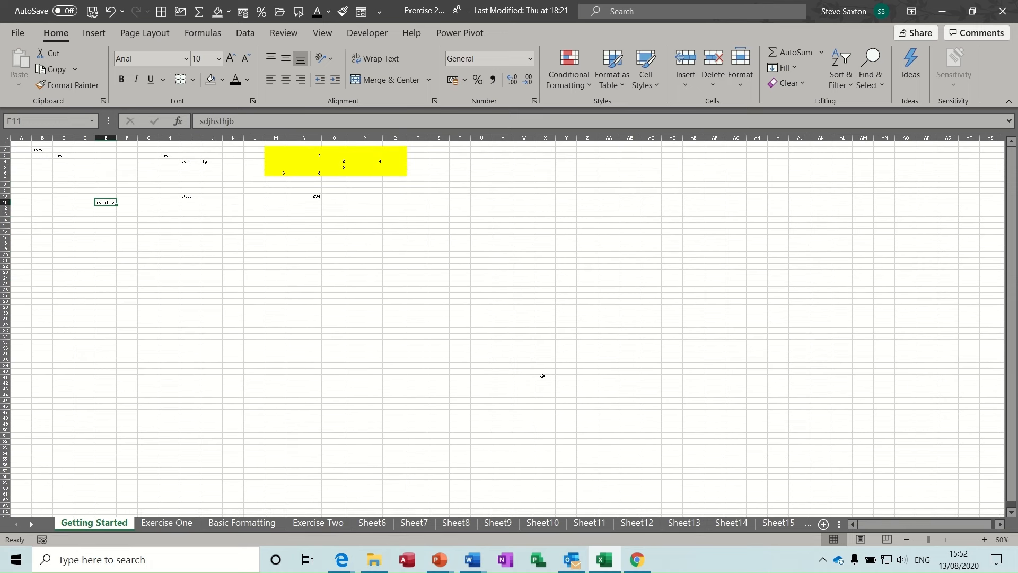
pyautogui.click(65, 157)
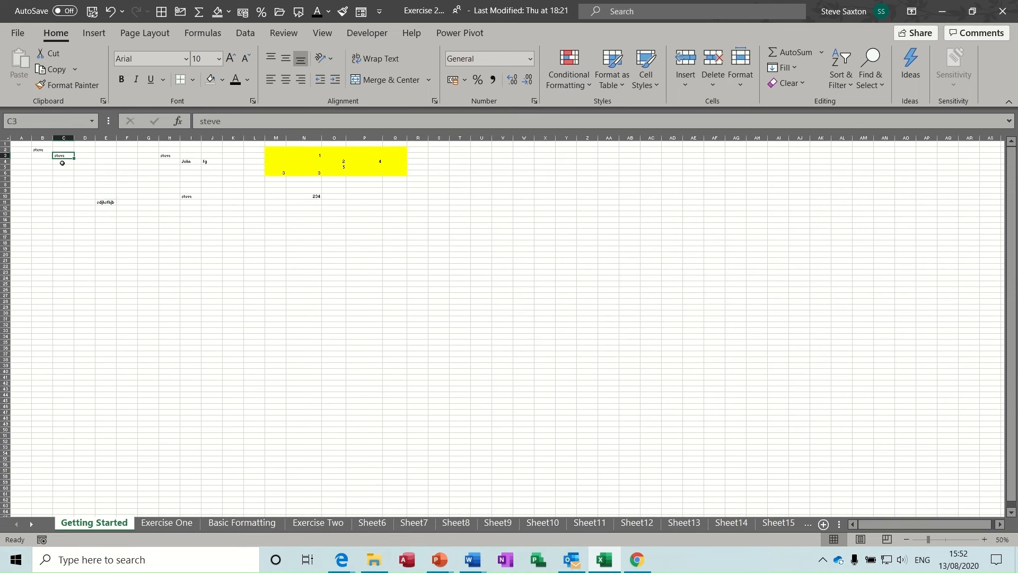
pyautogui.click(62, 163)
pyautogui.click(76, 173)
pyautogui.click(51, 157)
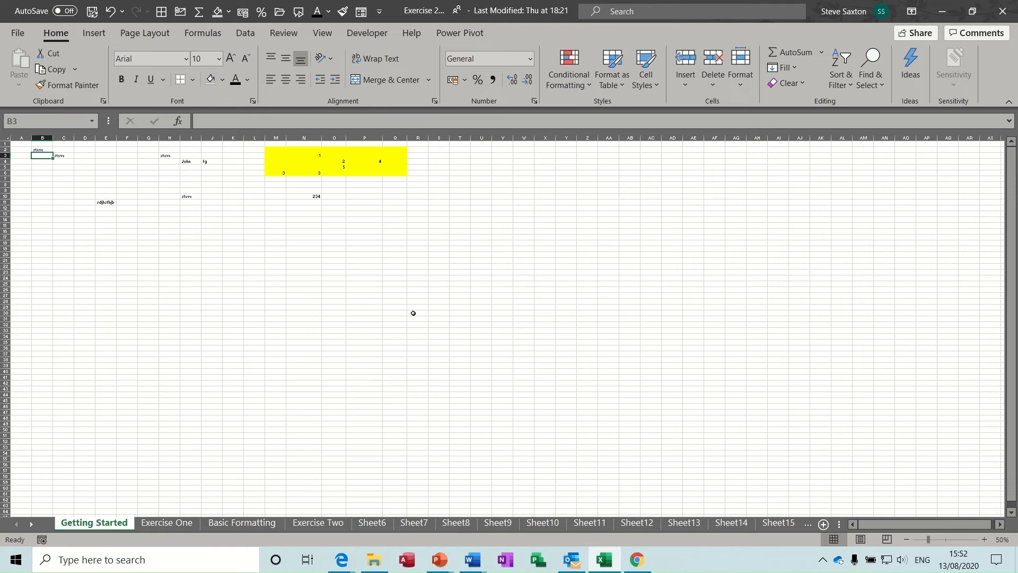
# Zoom back in to 120% and select column A, row 1, then a block from A1.
pyautogui.click(984, 539)
pyautogui.click(984, 539)
pyautogui.click(984, 539)
pyautogui.click(984, 539)
pyautogui.click(984, 538)
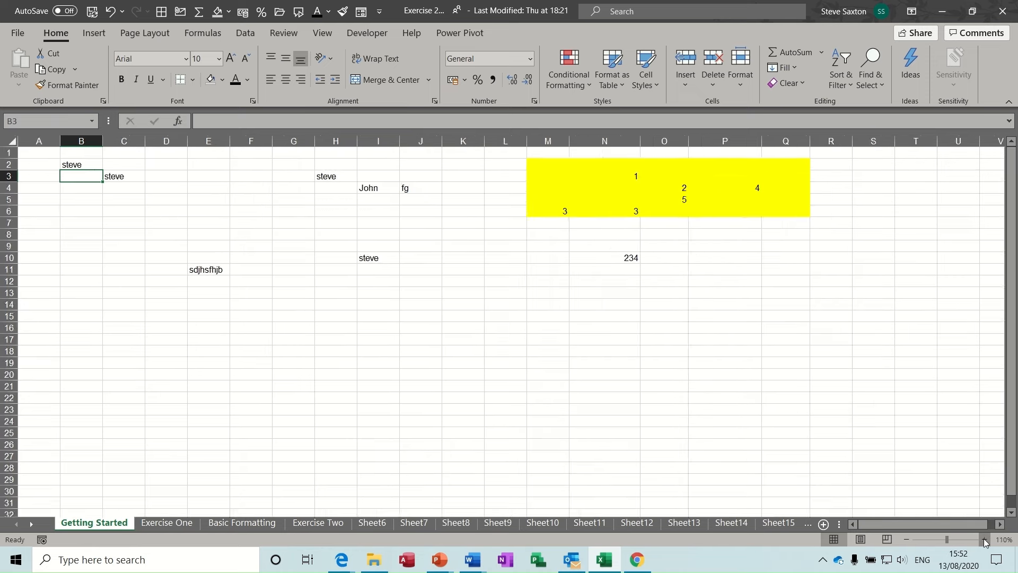
pyautogui.click(984, 539)
pyautogui.click(984, 539)
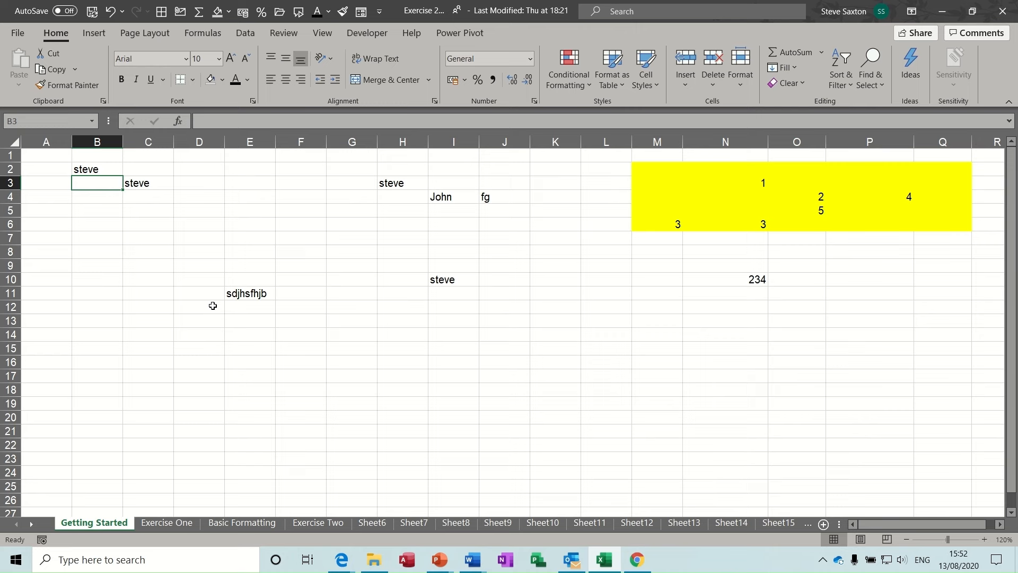
pyautogui.click(44, 142)
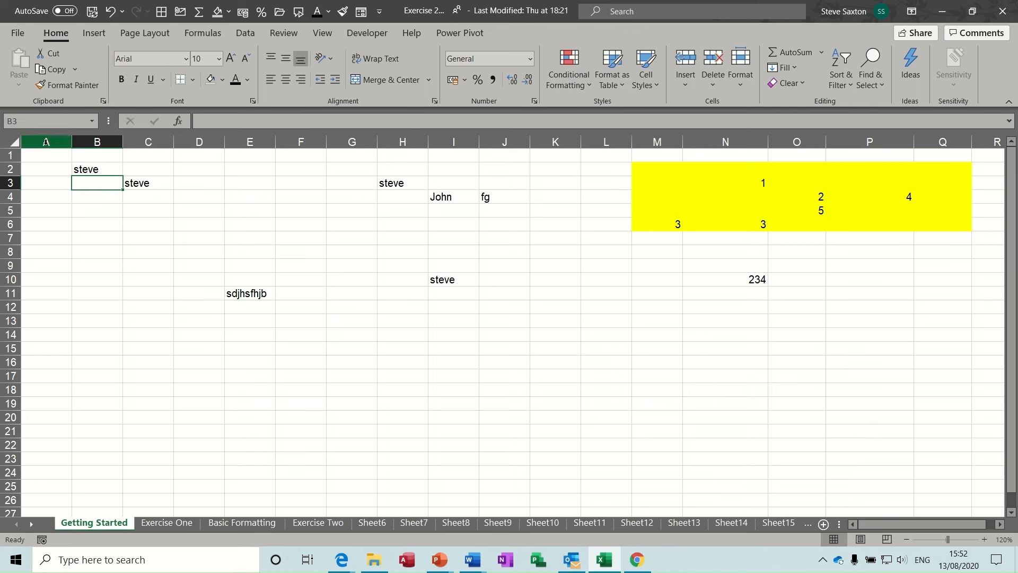
pyautogui.click(46, 142)
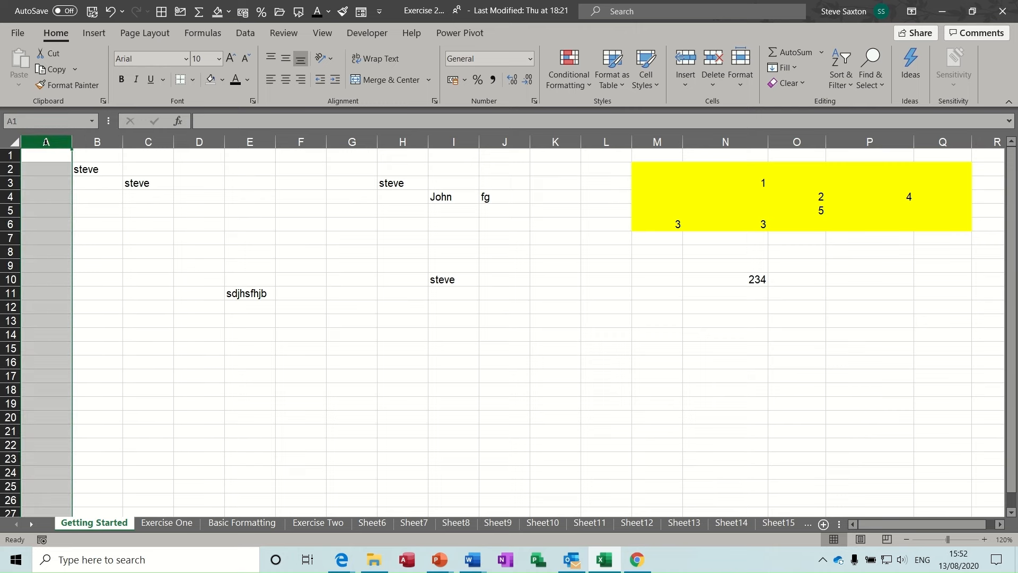
pyautogui.click(10, 156)
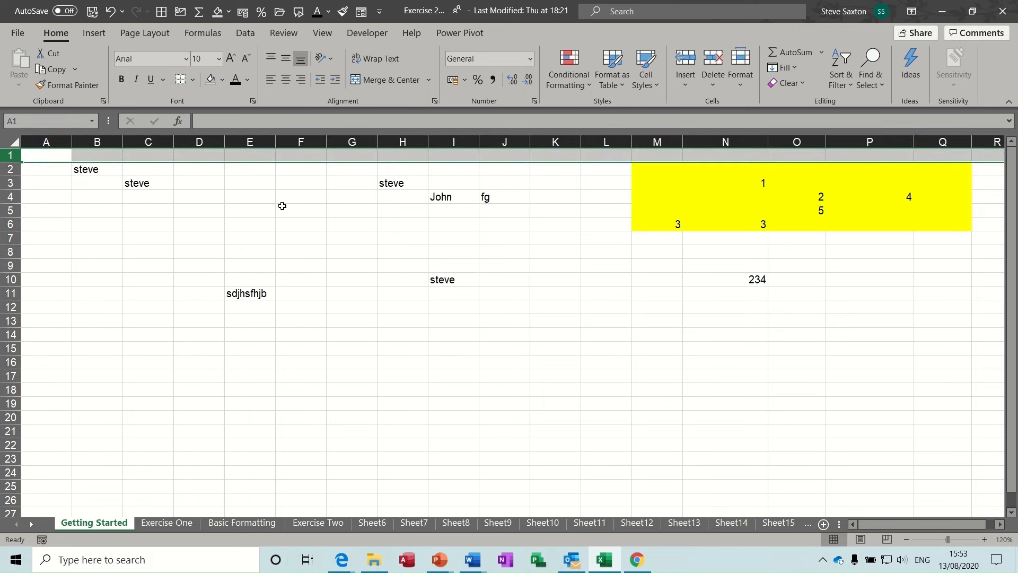
pyautogui.click(46, 141)
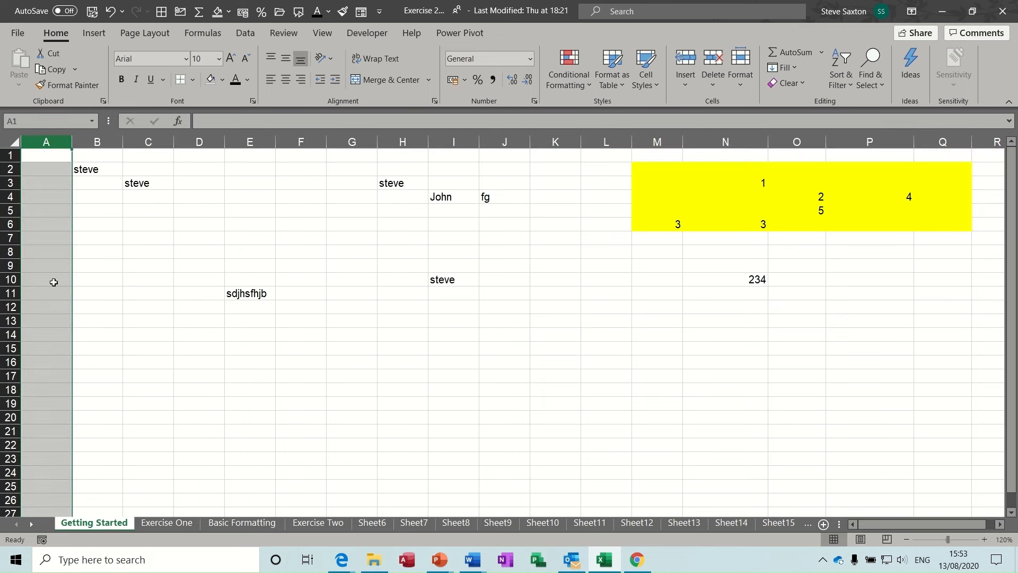
pyautogui.click(45, 155)
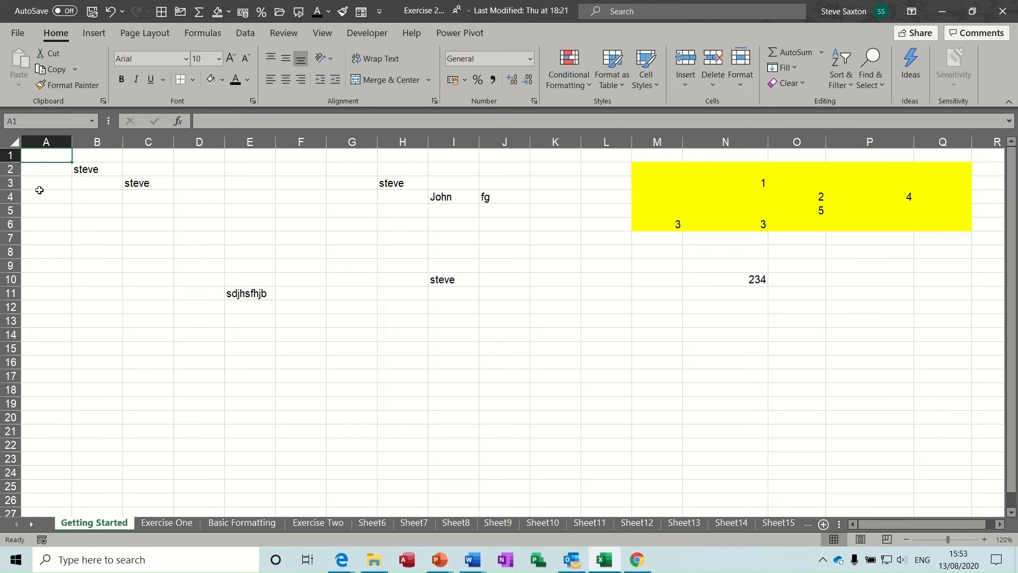
pyautogui.moveTo(46, 154); pyautogui.dragTo(951, 400)
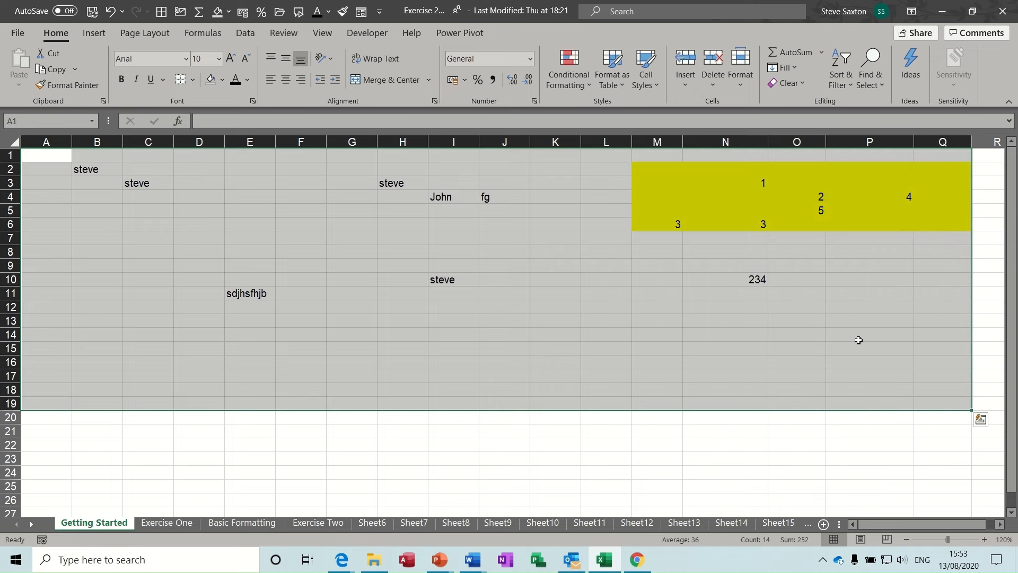
# Delete all entries in A1:Q14 and remove the yellow fill.
pyautogui.click(348, 249)
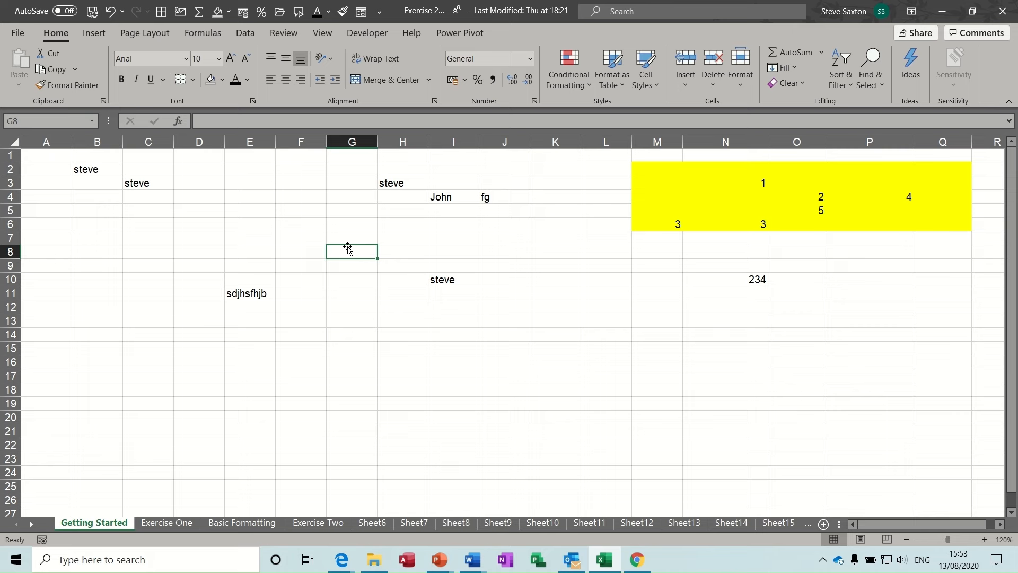
pyautogui.moveTo(58, 157); pyautogui.dragTo(958, 334)
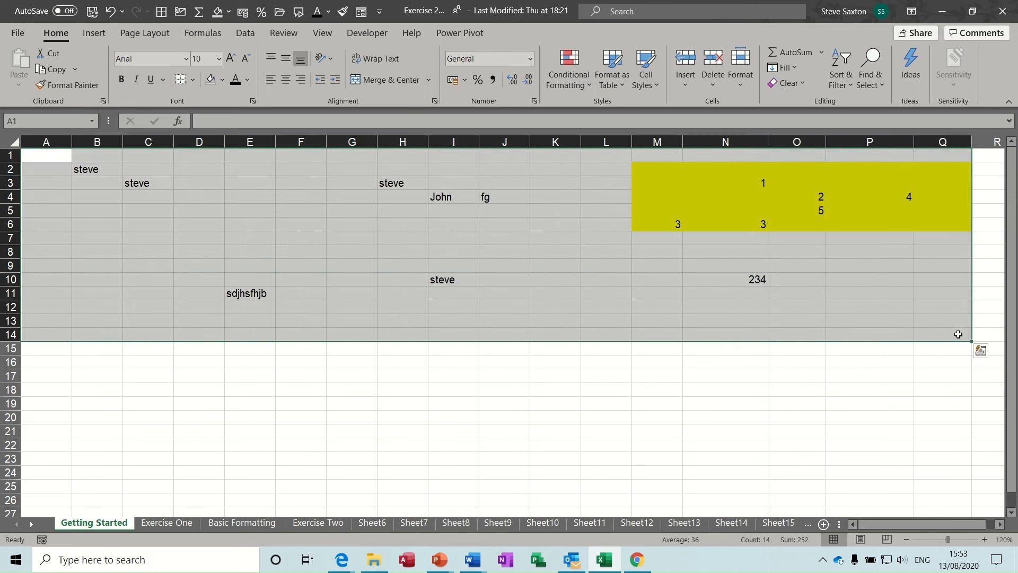
pyautogui.press('Delete')
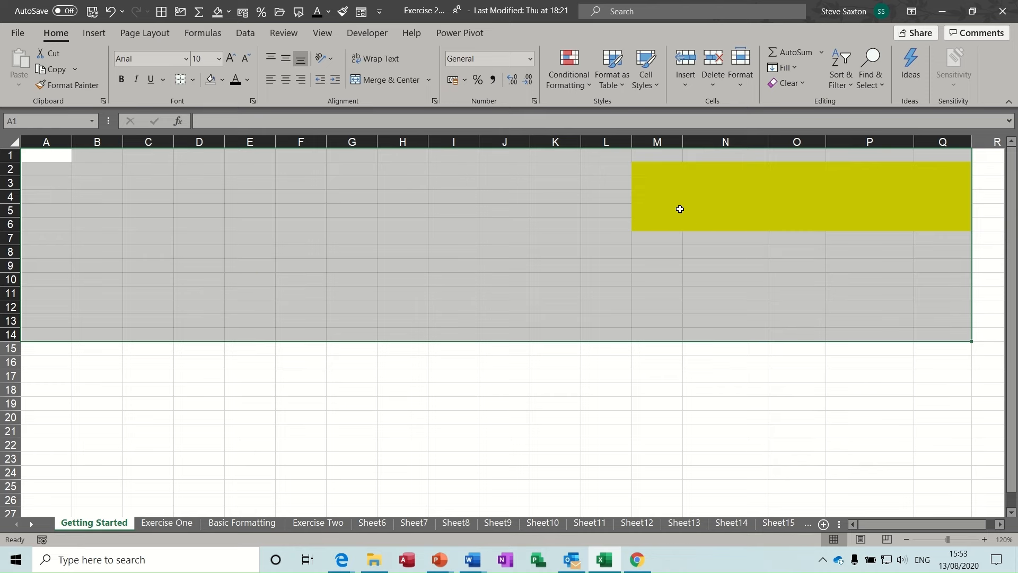
pyautogui.click(210, 81)
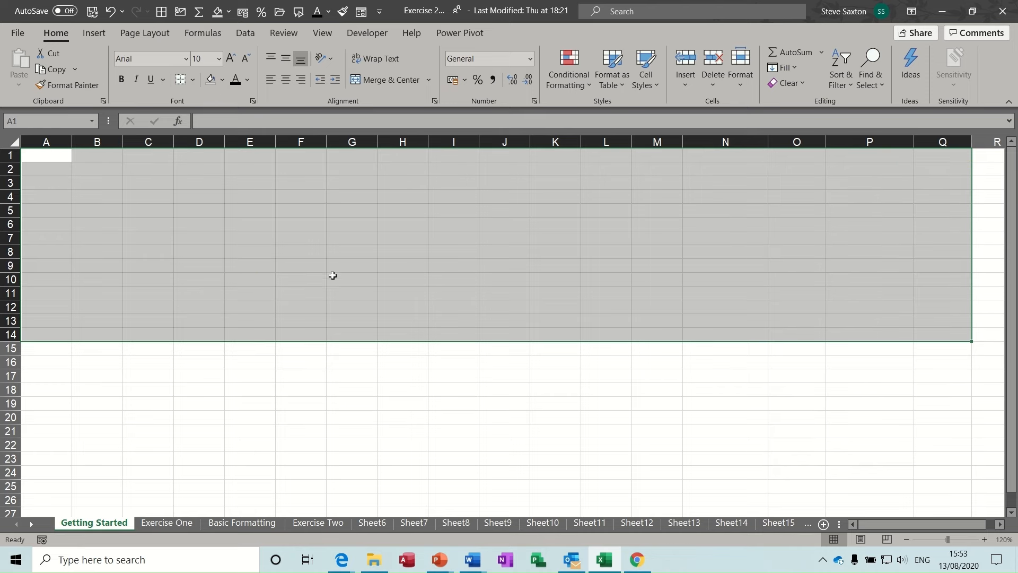
pyautogui.click(344, 295)
# Select cells B2 and C3 and whole columns B through E to demonstrate selection.
pyautogui.click(134, 182)
pyautogui.click(89, 169)
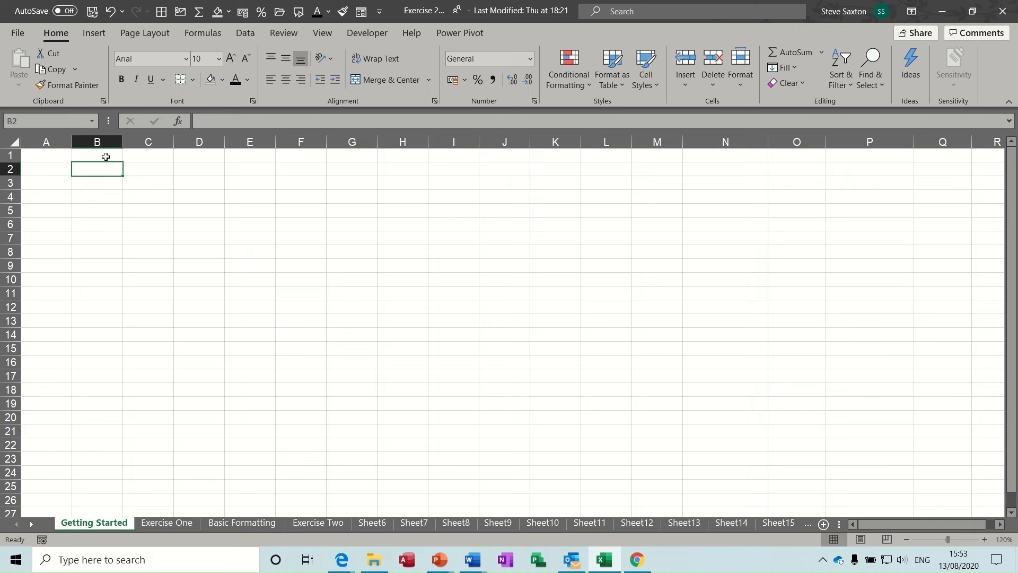
pyautogui.click(97, 141)
pyautogui.click(153, 141)
pyautogui.click(204, 141)
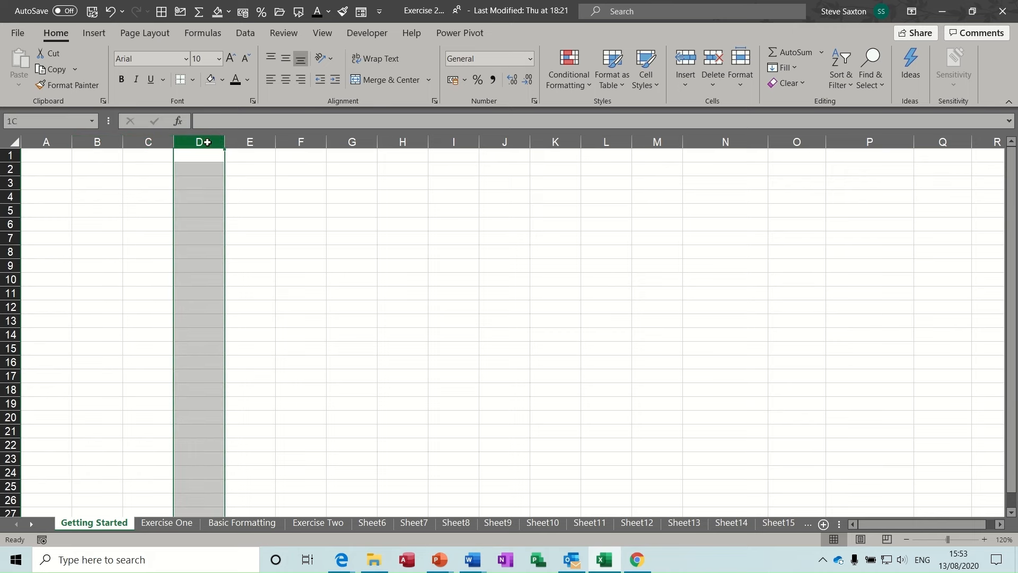
pyautogui.click(254, 143)
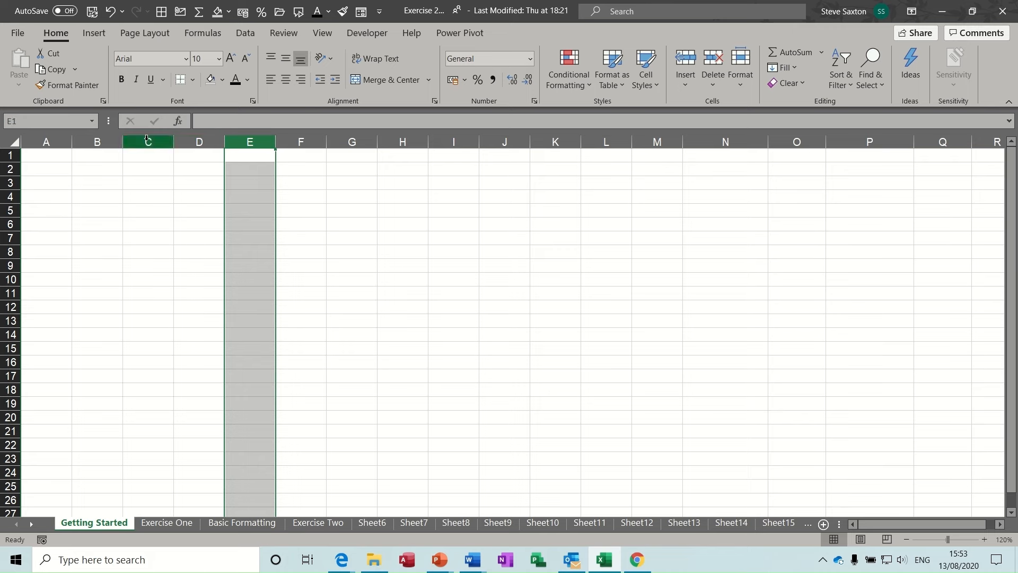
pyautogui.click(147, 141)
pyautogui.click(199, 142)
pyautogui.click(250, 142)
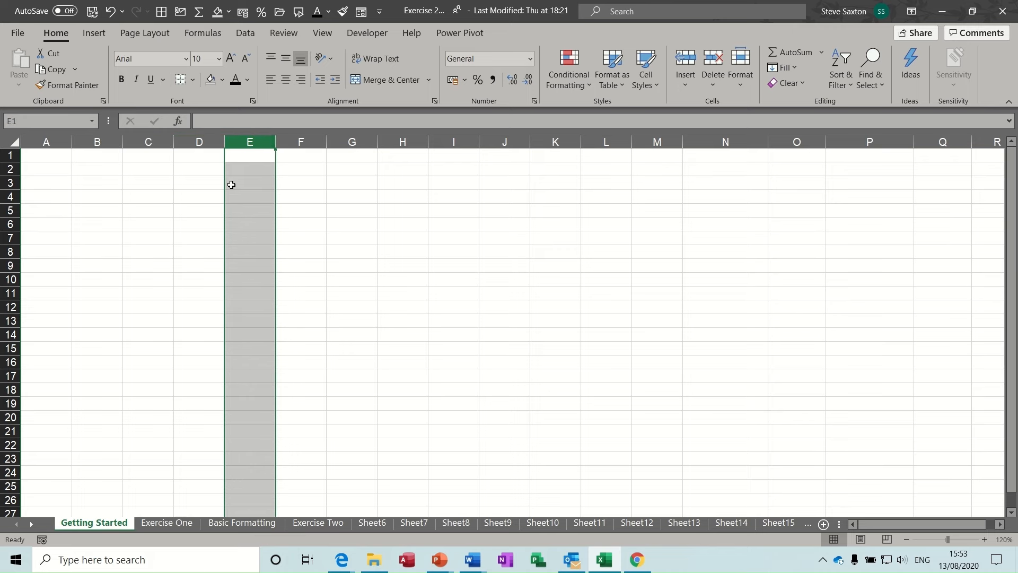
pyautogui.click(81, 169)
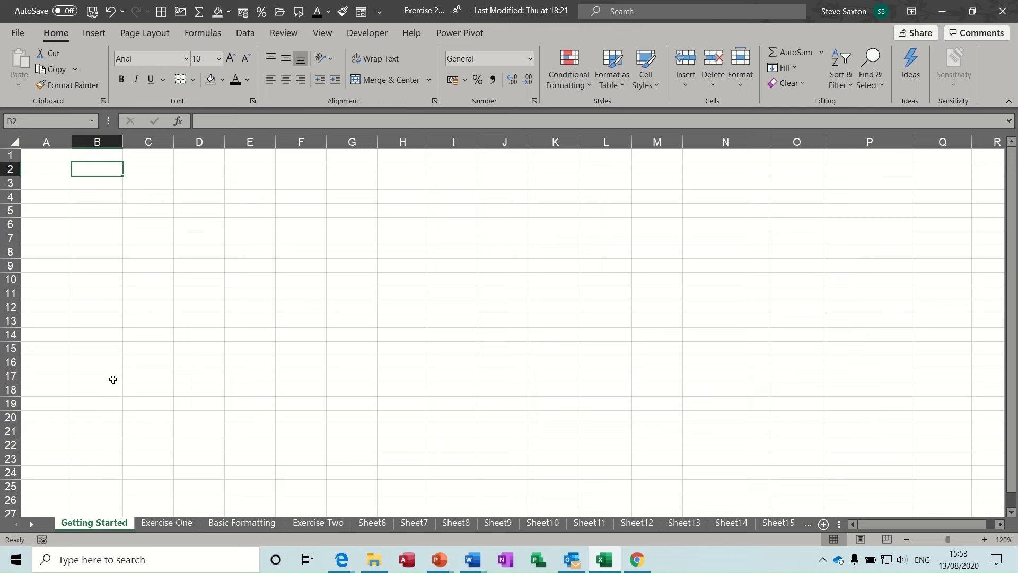
# Browse the Exercise One and Basic Formatting sheets, then open Sheet6.
pyautogui.click(188, 523)
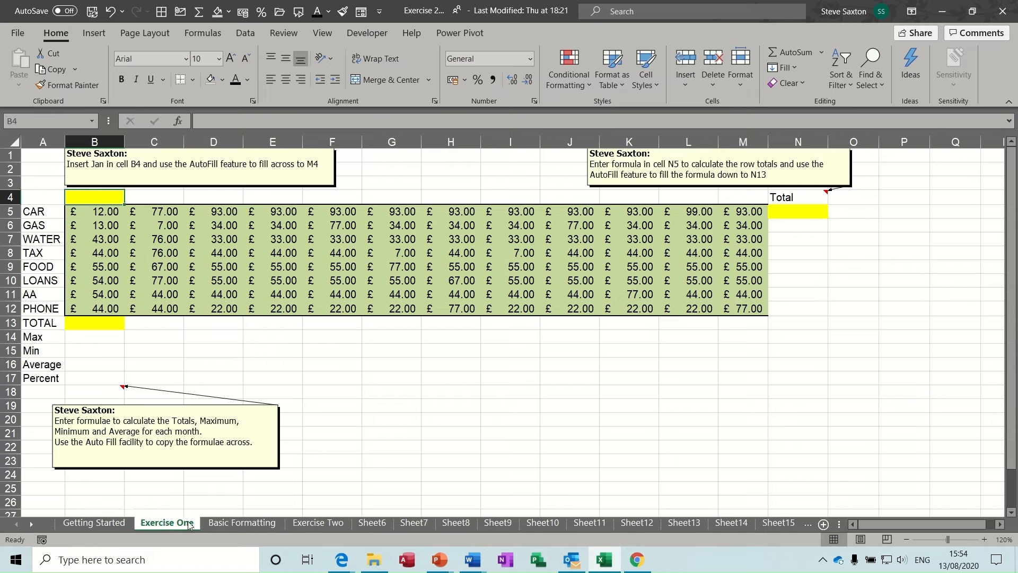
pyautogui.click(222, 525)
pyautogui.click(169, 523)
pyautogui.click(373, 524)
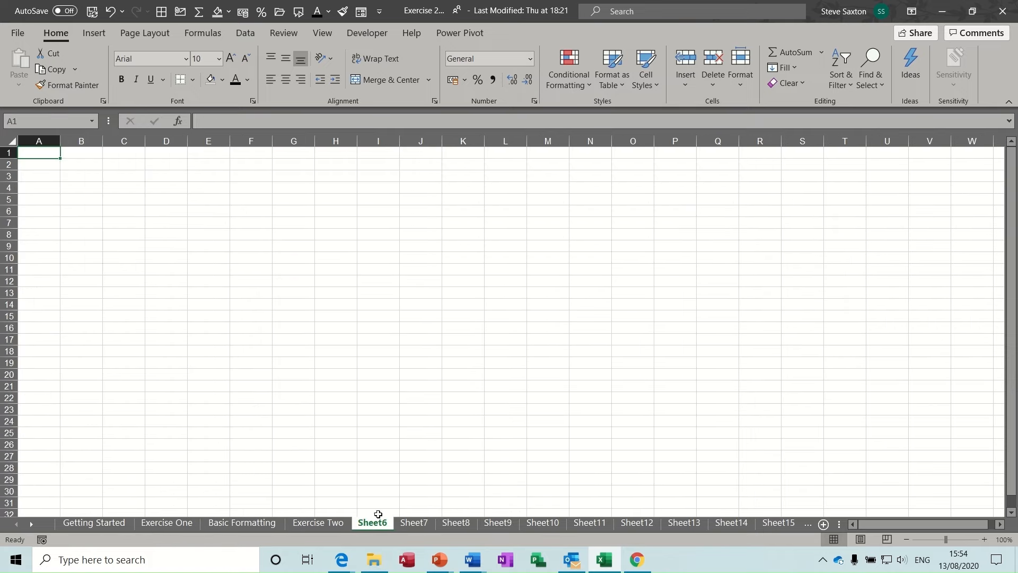
# Rename Sheet6 and Sheet7 to first names, move the renamed Sheet6 after Sheet7, then return to Getting Started.
pyautogui.doubleClick(376, 523)
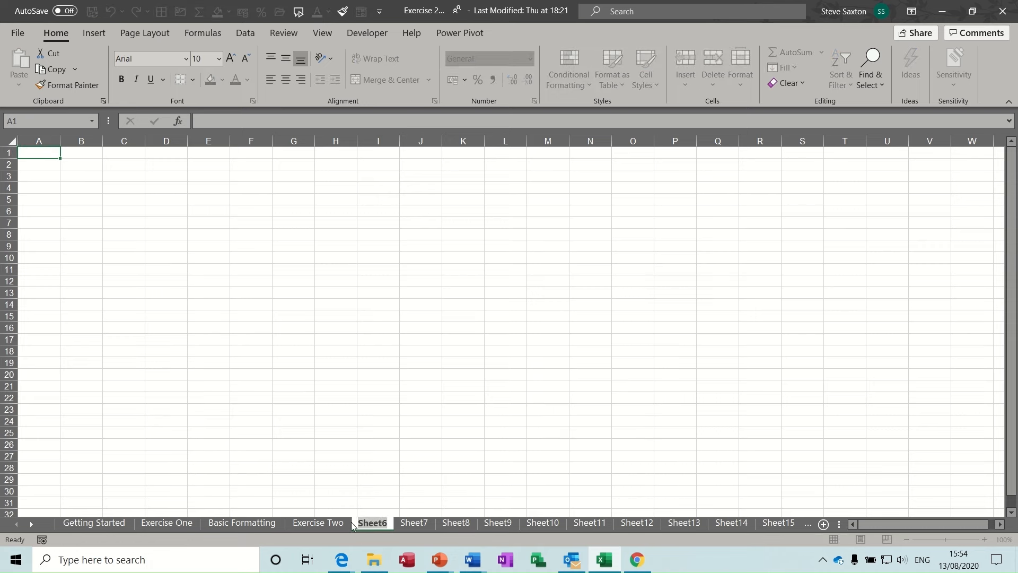
pyautogui.write('Steve')
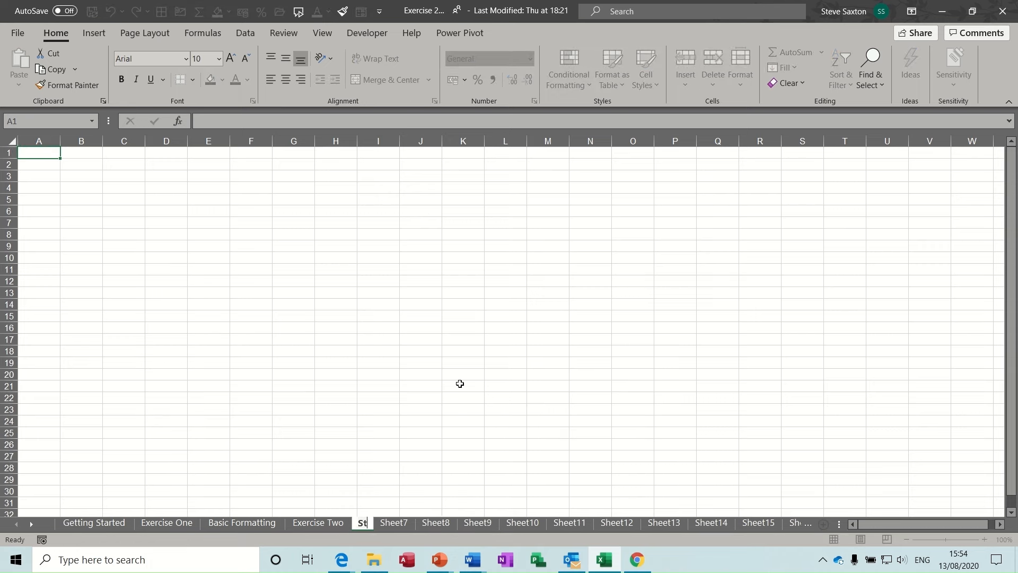
pyautogui.doubleClick(408, 523)
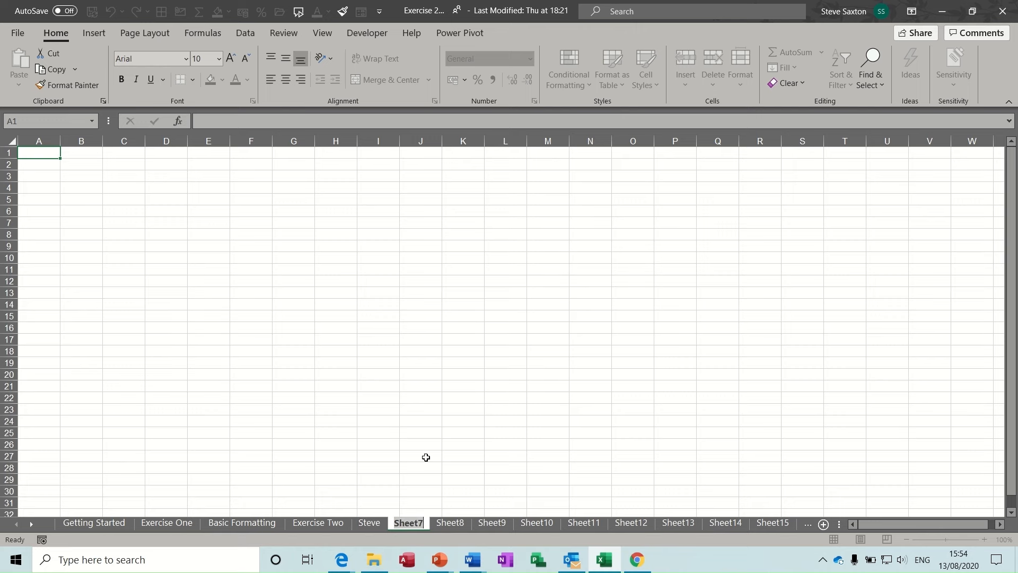
pyautogui.write('john')
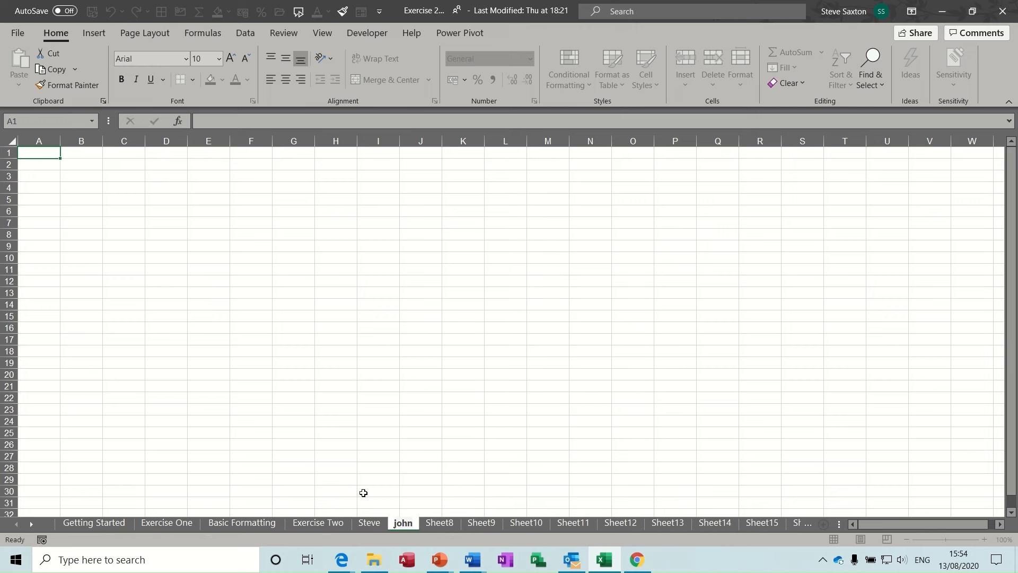
pyautogui.click(369, 521)
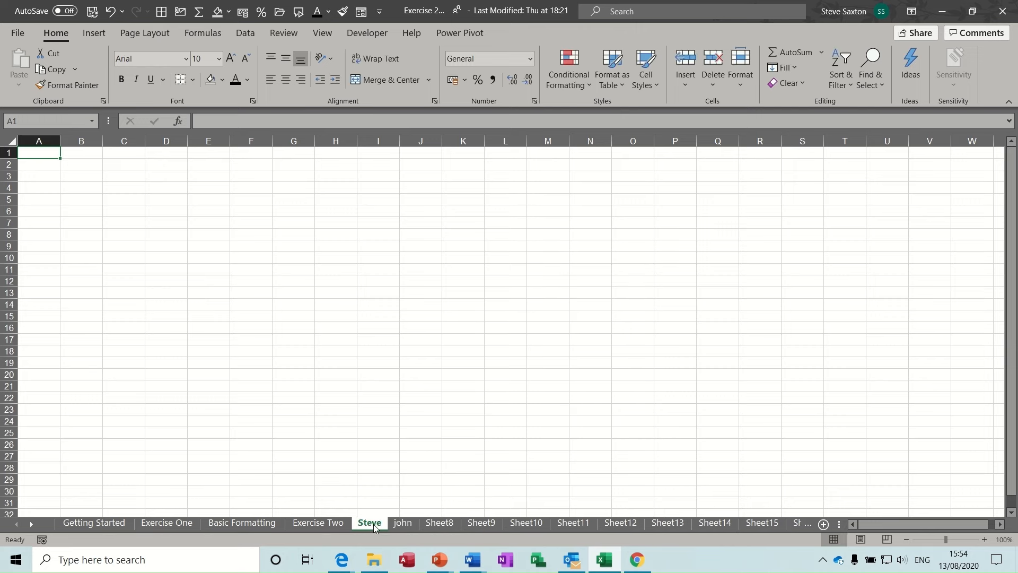
pyautogui.moveTo(374, 526); pyautogui.dragTo(405, 523)
pyautogui.click(106, 523)
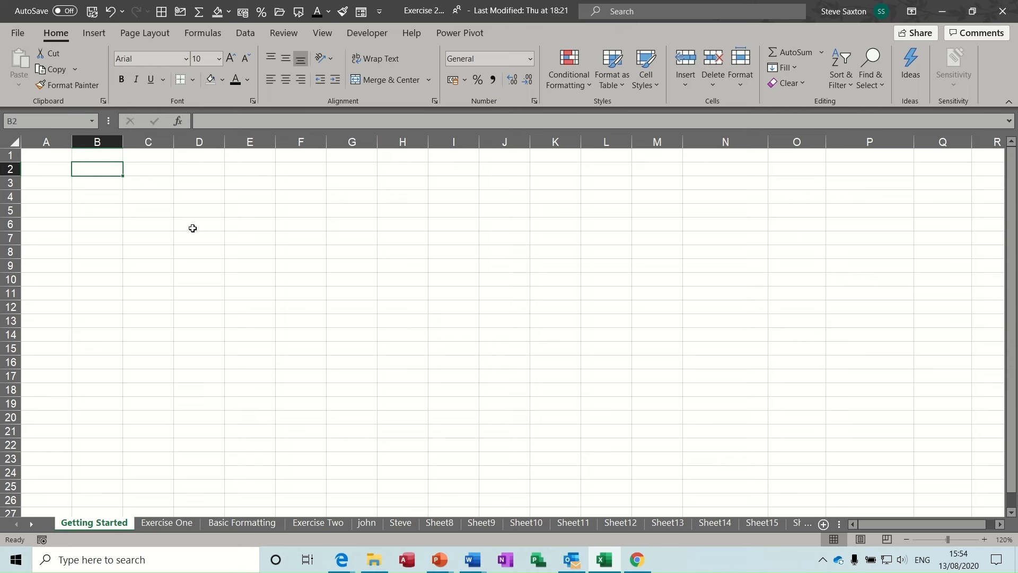
# Enter Mon in cell B2, zoom the sheet to 150%, and reselect B2.
pyautogui.write('Mon')
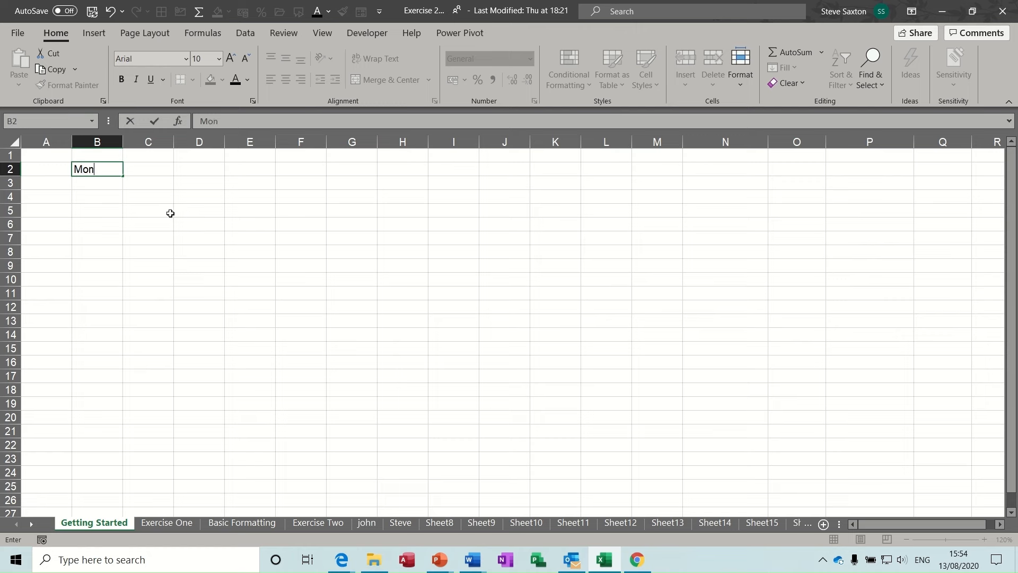
pyautogui.click(261, 250)
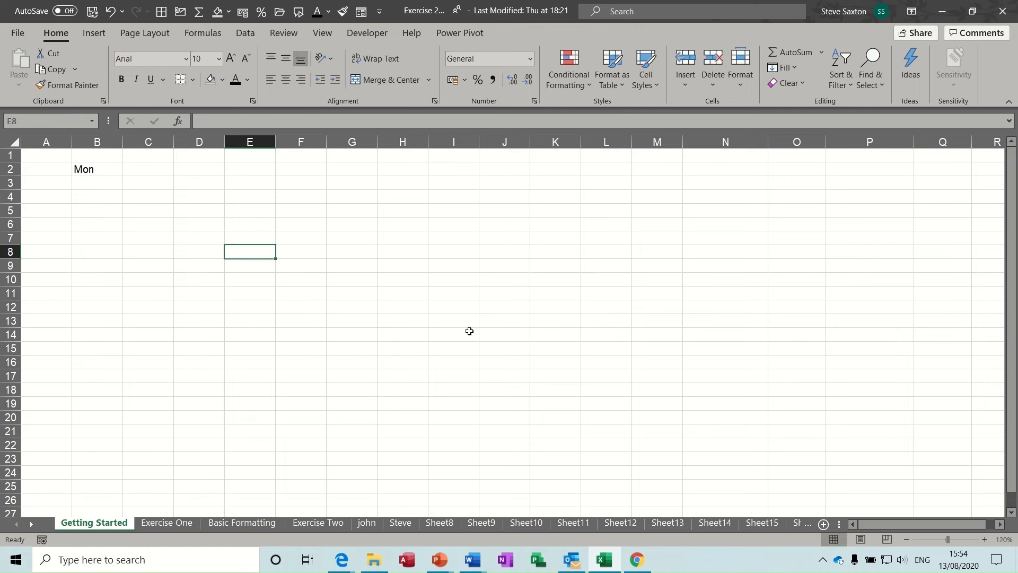
pyautogui.click(987, 539)
pyautogui.click(987, 539)
pyautogui.click(987, 539)
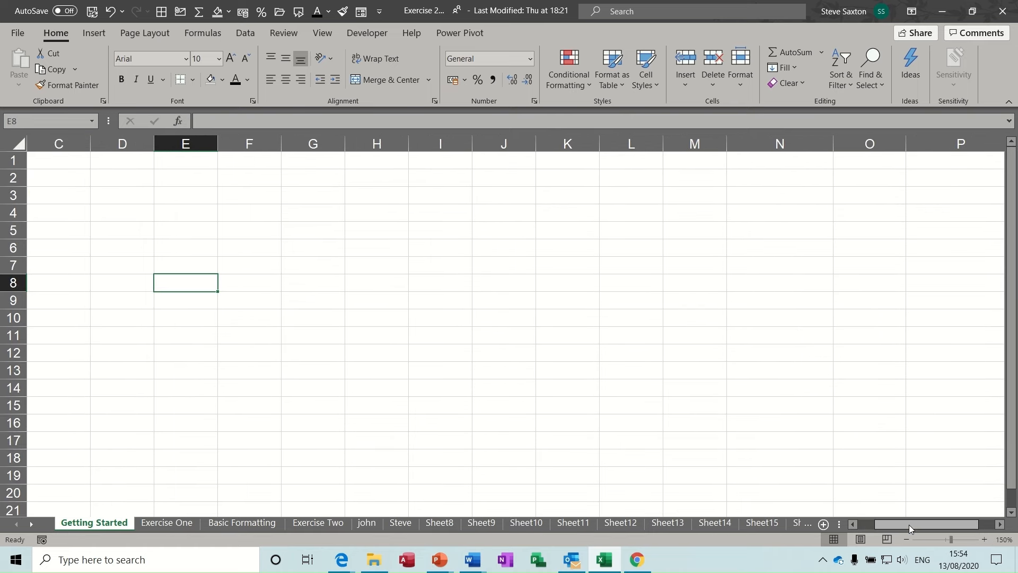
pyautogui.moveTo(909, 523); pyautogui.dragTo(886, 527)
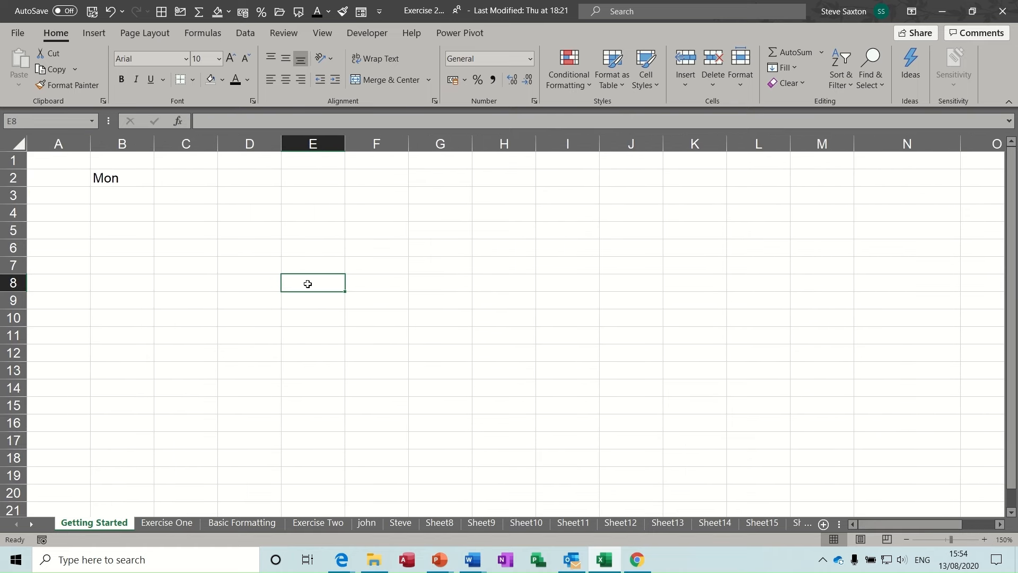
pyautogui.click(122, 177)
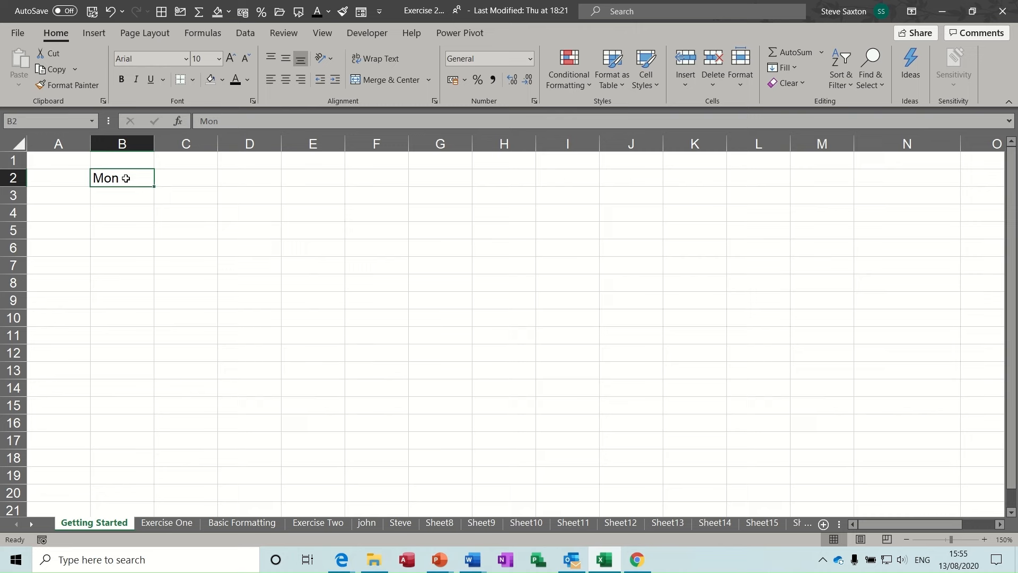
# AutoFill from Mon in B2 across to F2 to add Tue, Wed, Thu and Fri.
pyautogui.moveTo(122, 177); pyautogui.dragTo(129, 289)
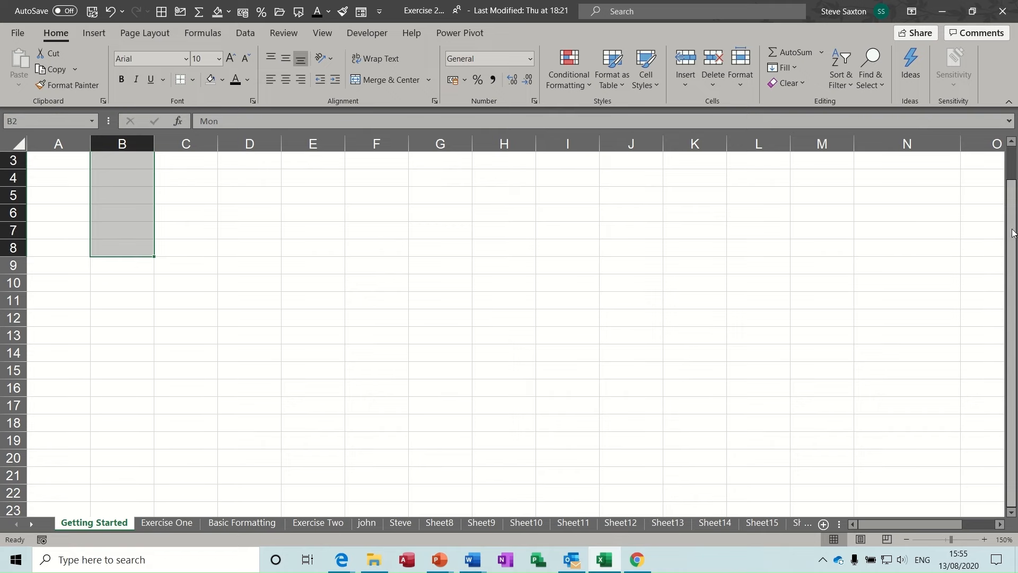
pyautogui.moveTo(1011, 234); pyautogui.dragTo(1011, 230)
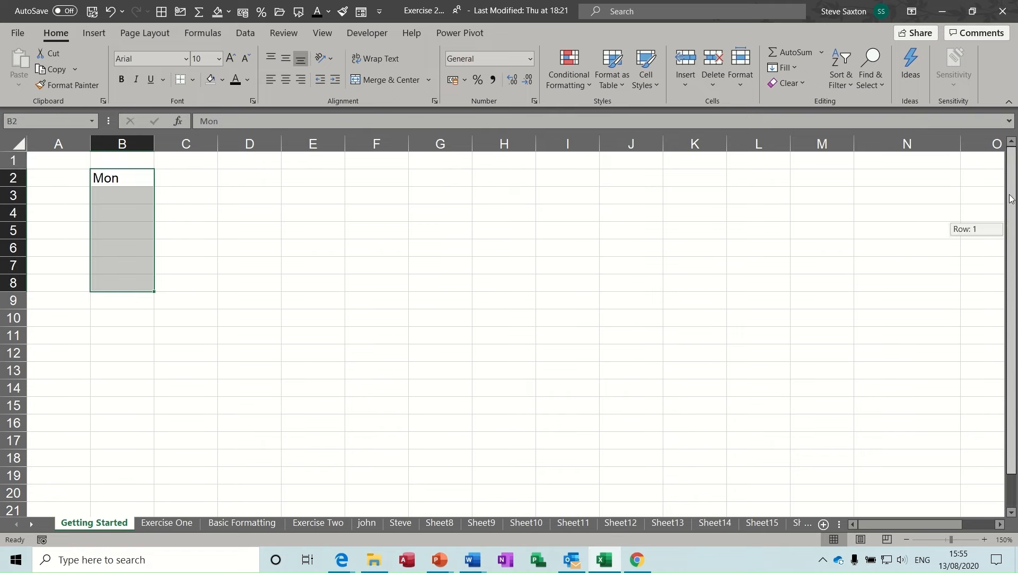
pyautogui.click(128, 178)
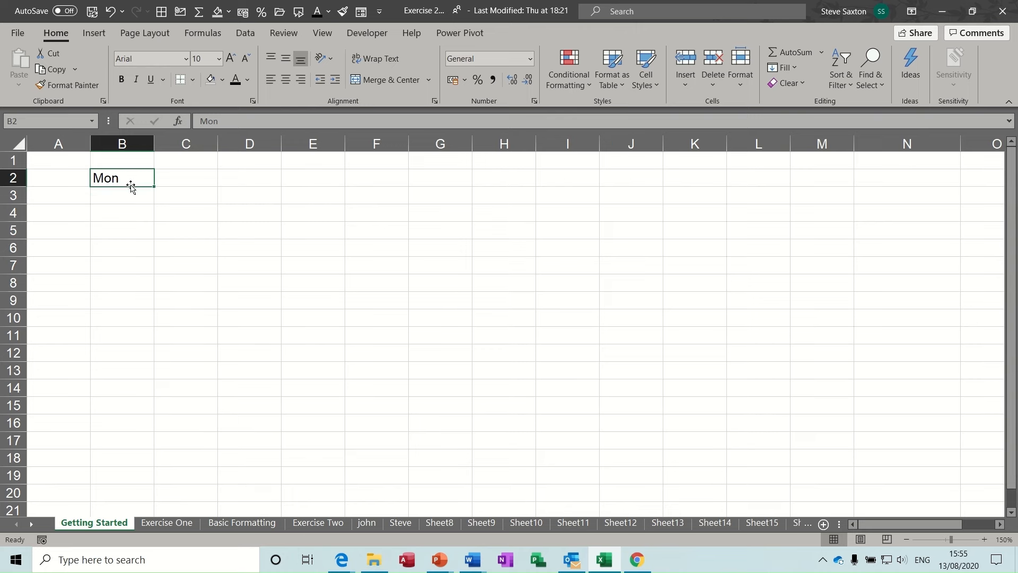
pyautogui.moveTo(155, 181); pyautogui.dragTo(209, 245)
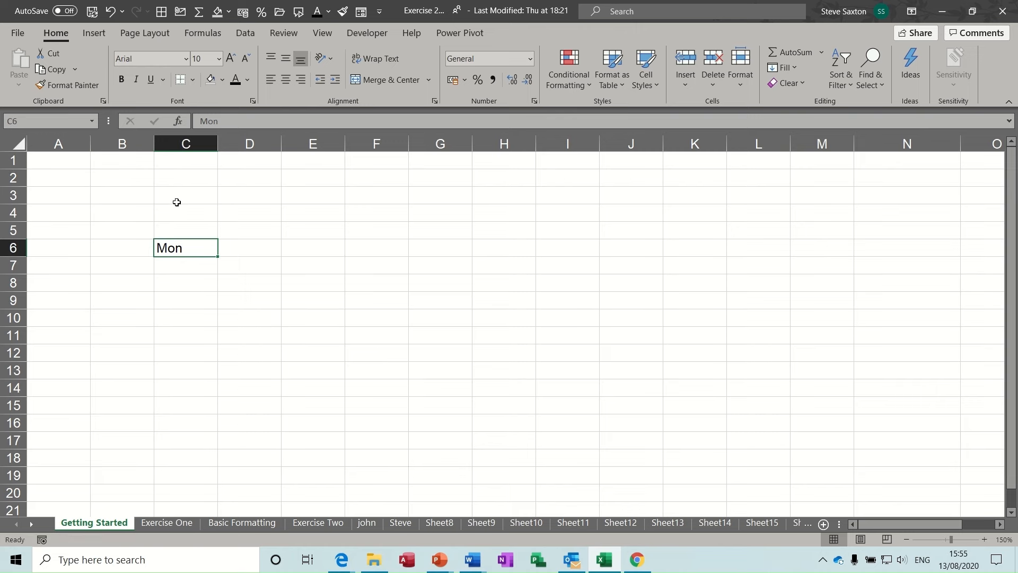
pyautogui.hotkey('ctrl', 'z')
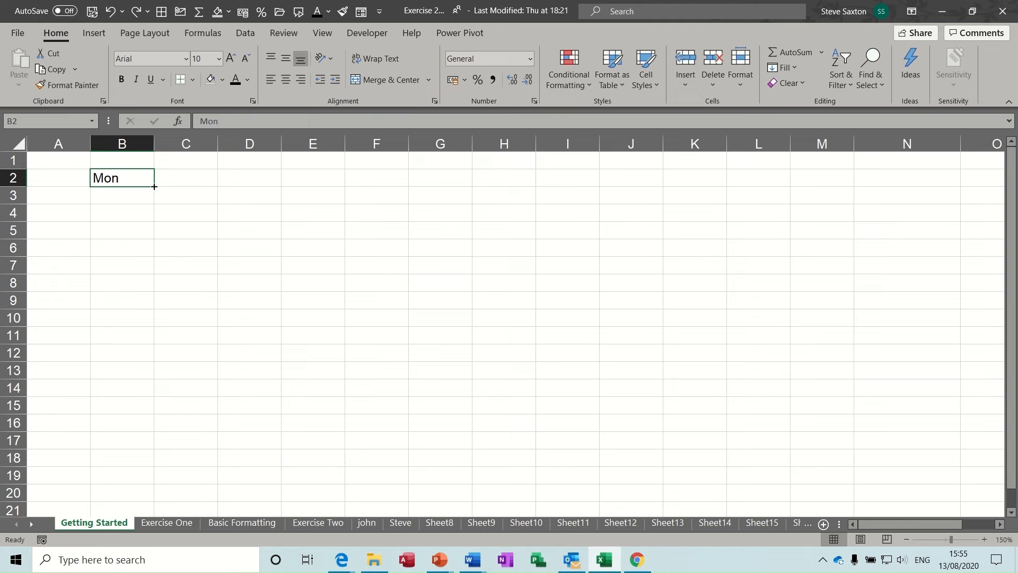
pyautogui.moveTo(154, 187); pyautogui.dragTo(405, 179)
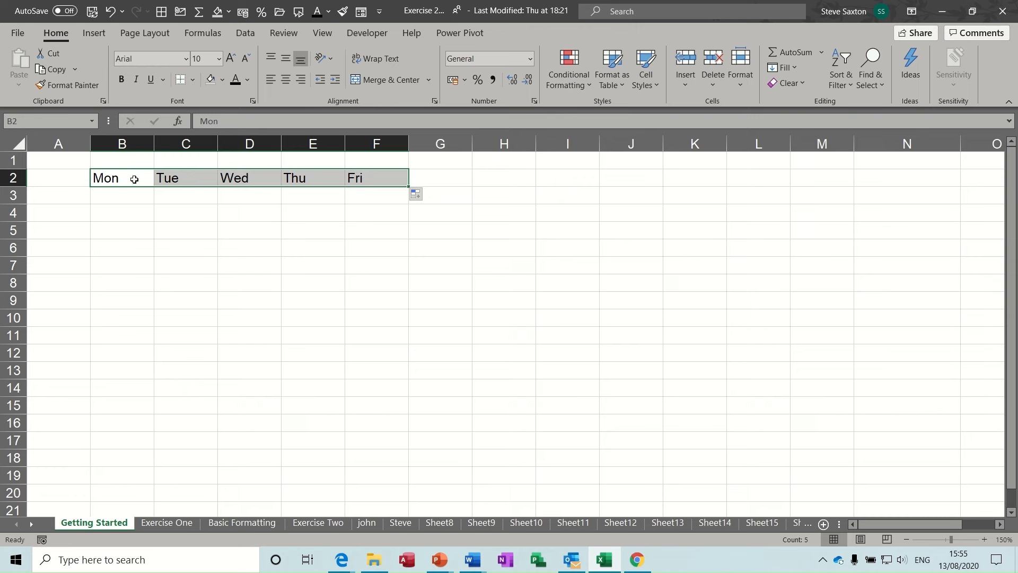
# Zoom the sheet out to 80%, then back in to 150%.
pyautogui.click(380, 178)
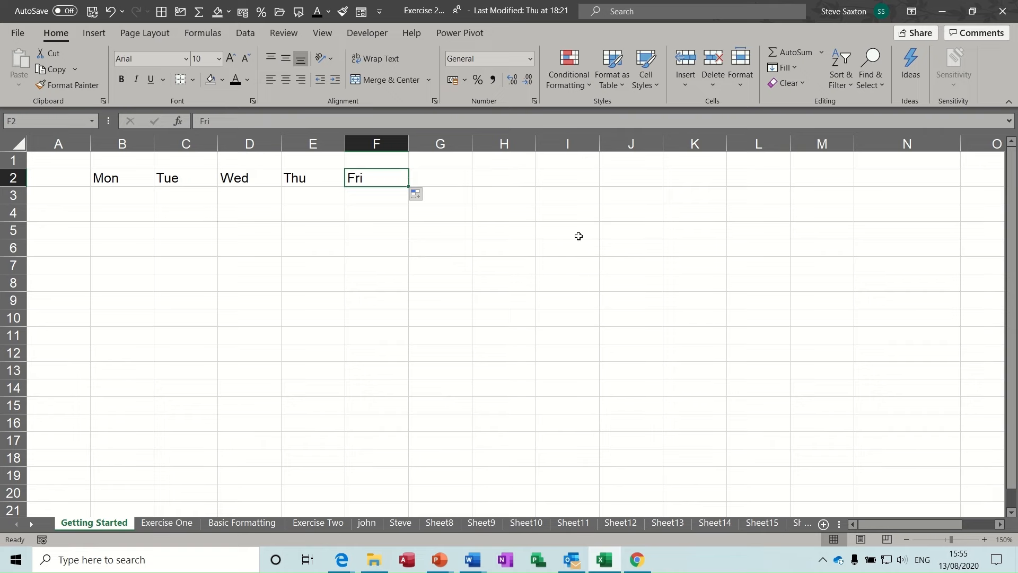
pyautogui.click(904, 540)
pyautogui.click(905, 540)
pyautogui.click(905, 540)
pyautogui.click(905, 539)
pyautogui.click(905, 540)
pyautogui.click(904, 540)
pyautogui.click(904, 540)
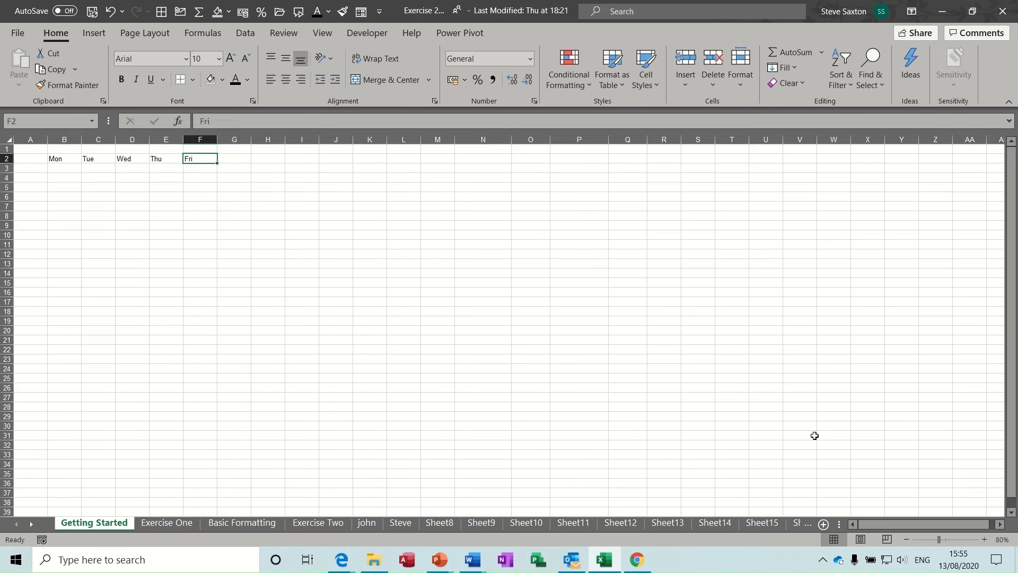
pyautogui.click(984, 539)
pyautogui.click(984, 539)
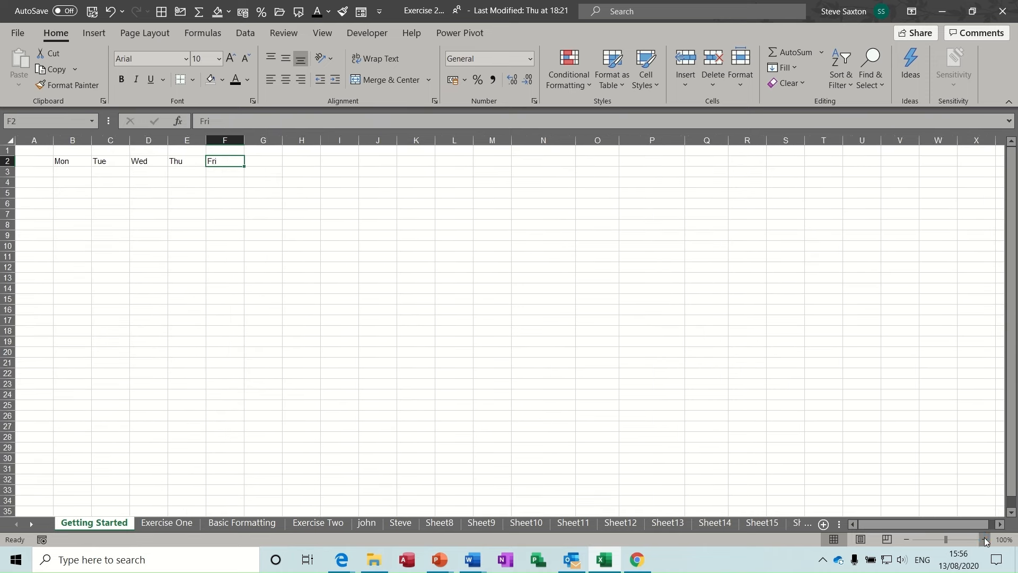
pyautogui.click(984, 539)
pyautogui.click(984, 539)
pyautogui.click(984, 539)
pyautogui.click(984, 539)
pyautogui.click(984, 539)
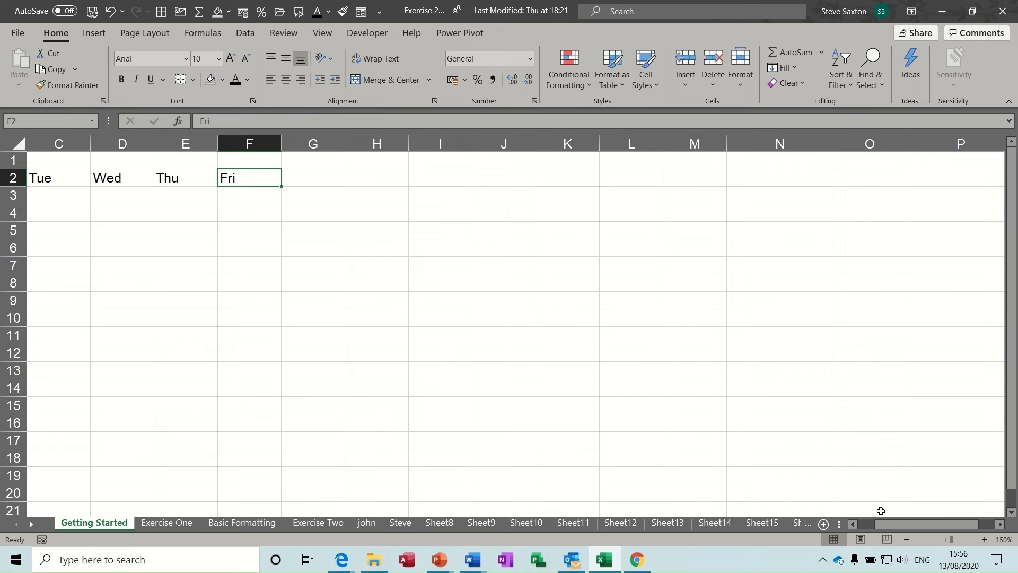
pyautogui.moveTo(892, 524); pyautogui.dragTo(865, 524)
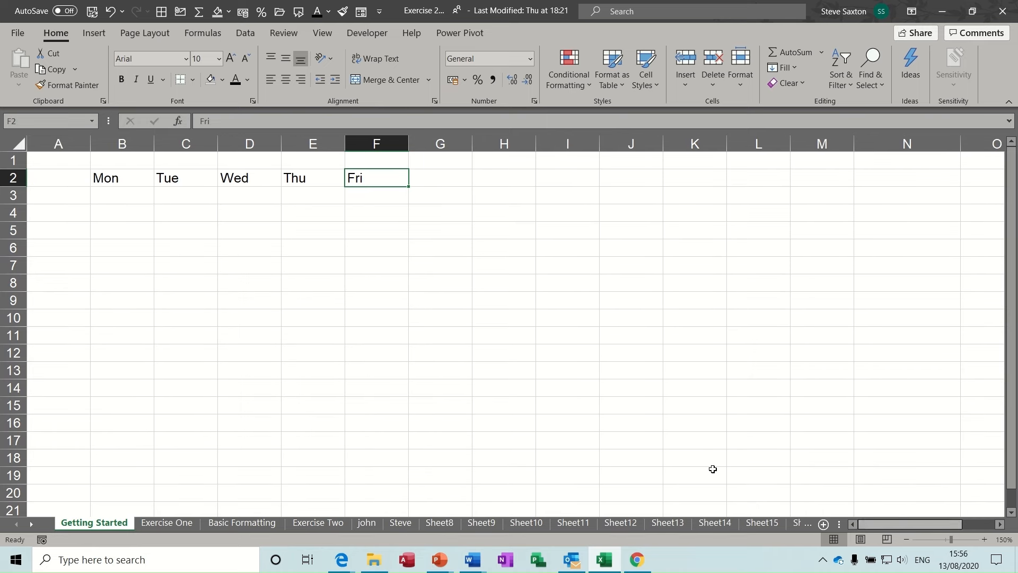
# Enter Jan in G4, fill months down to Sep, and extend row 8 across to September.
pyautogui.click(444, 217)
pyautogui.write('Jan')
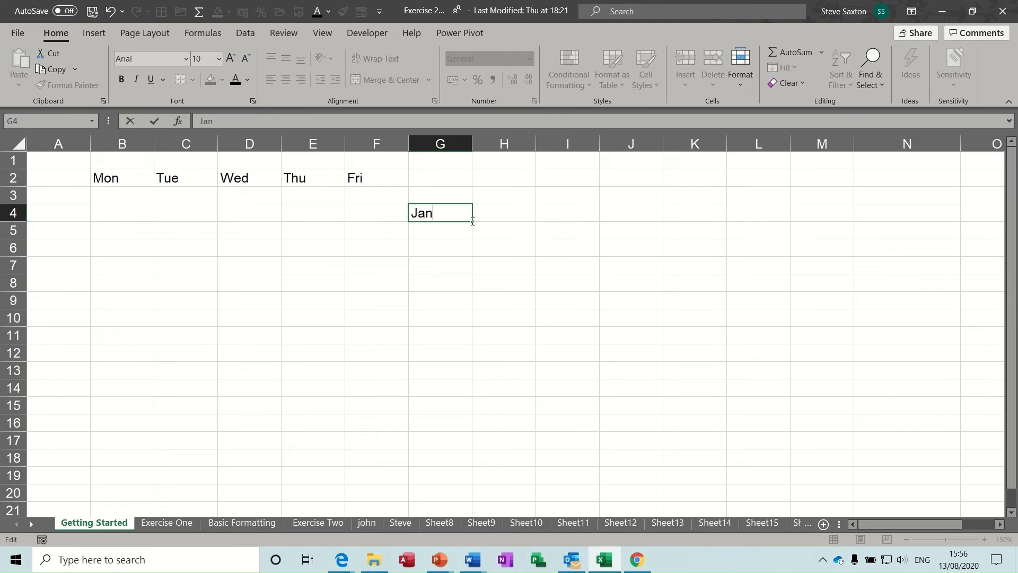
pyautogui.moveTo(473, 221); pyautogui.dragTo(472, 359)
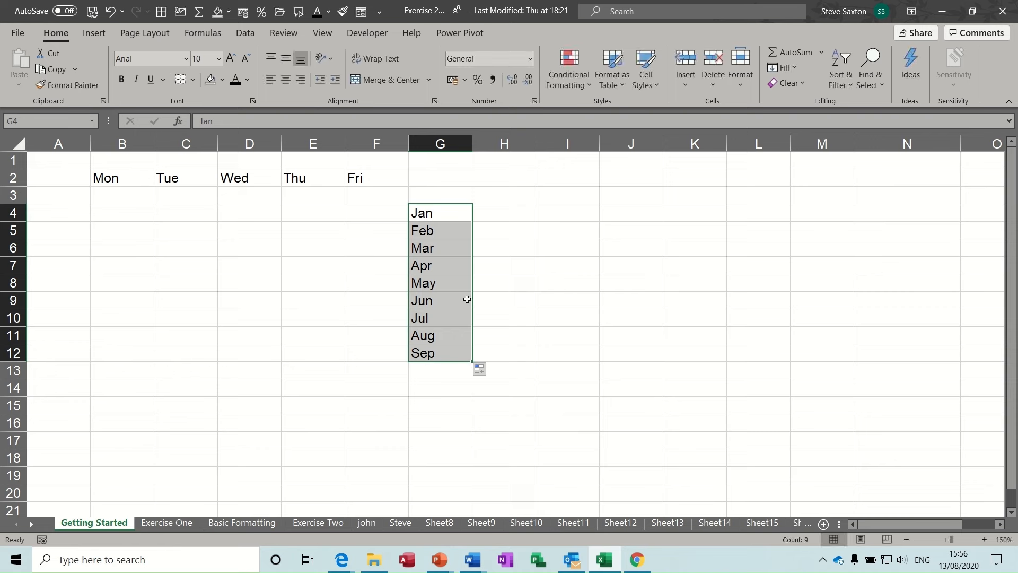
pyautogui.click(439, 282)
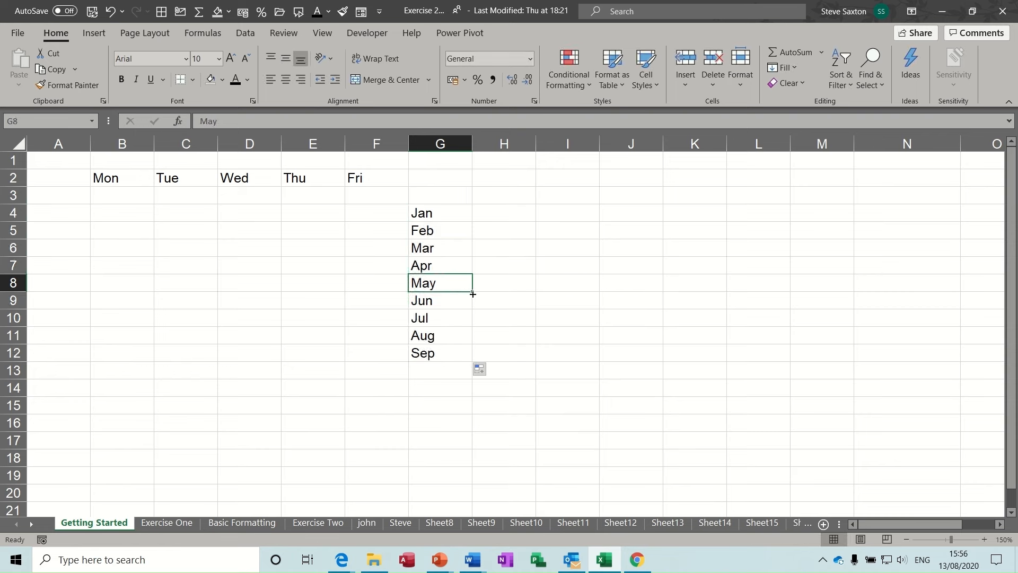
pyautogui.moveTo(472, 293); pyautogui.dragTo(740, 295)
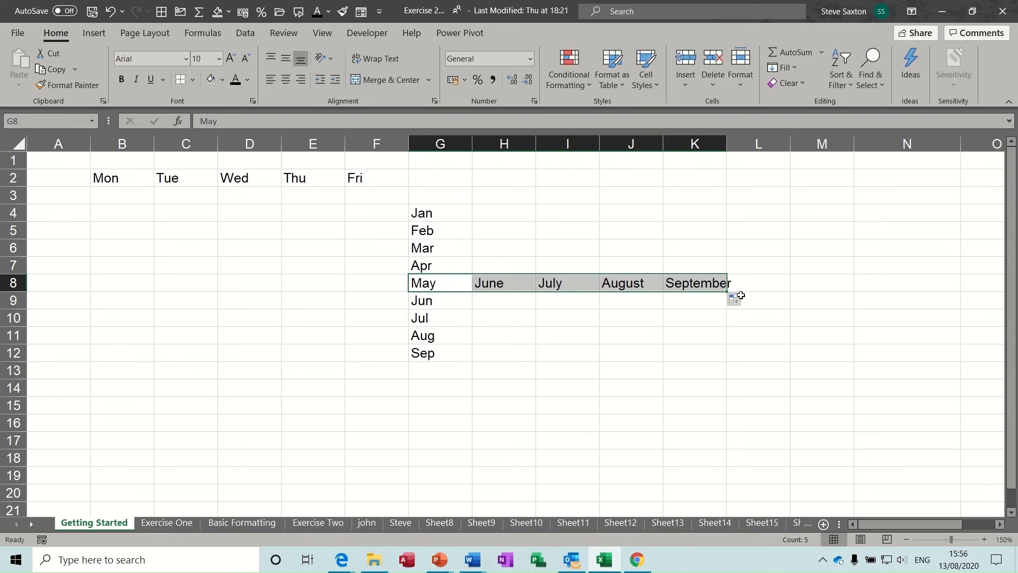
# Fill months from August in J8 down to February and up to April.
pyautogui.click(619, 285)
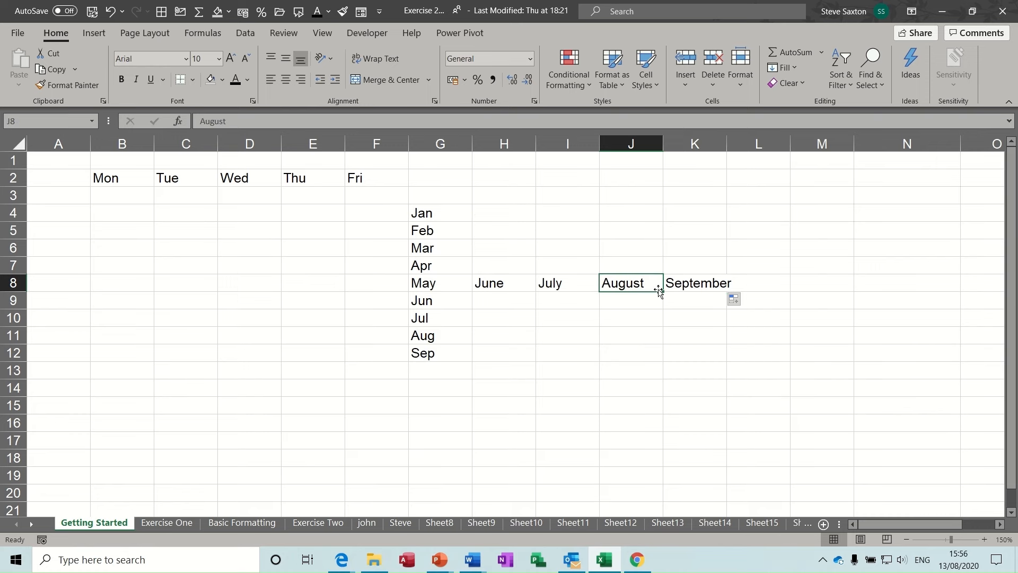
pyautogui.moveTo(665, 291); pyautogui.dragTo(660, 392)
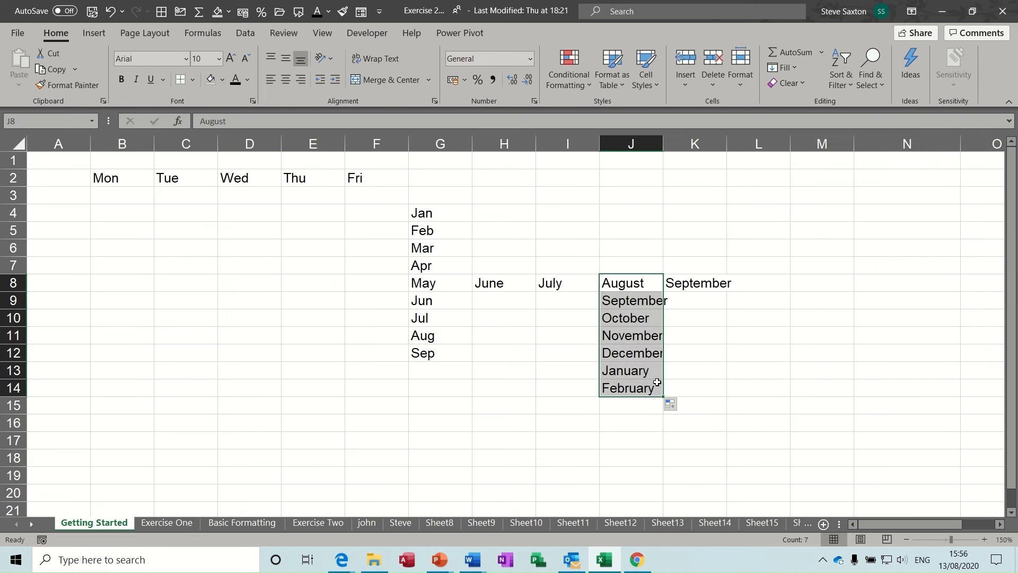
pyautogui.click(652, 282)
pyautogui.moveTo(665, 290); pyautogui.dragTo(466, 233)
pyautogui.click(657, 236)
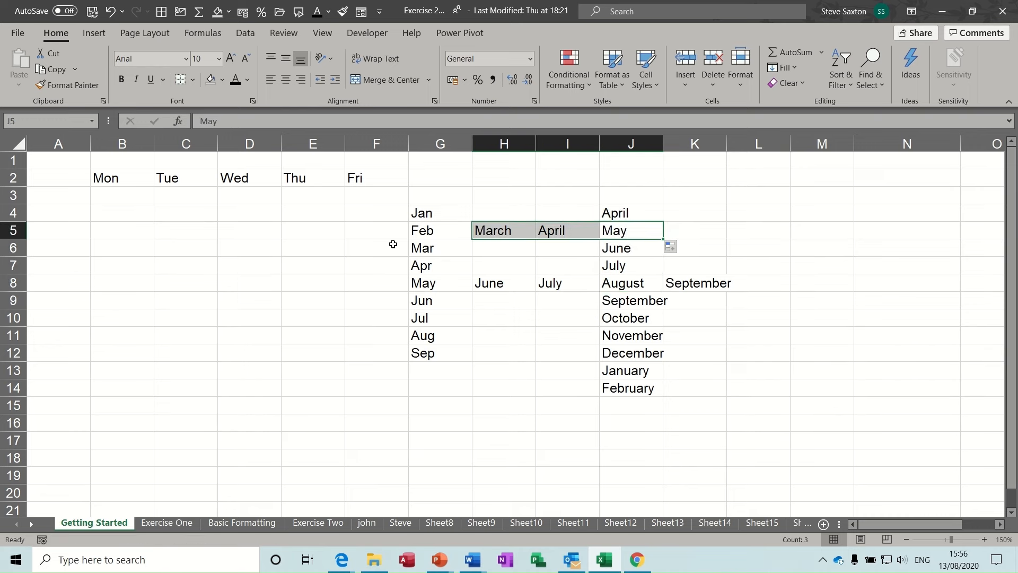
# Fill week 1 to week 8 down column E and a numbered name series down column F.
pyautogui.click(310, 211)
pyautogui.write('week 1')
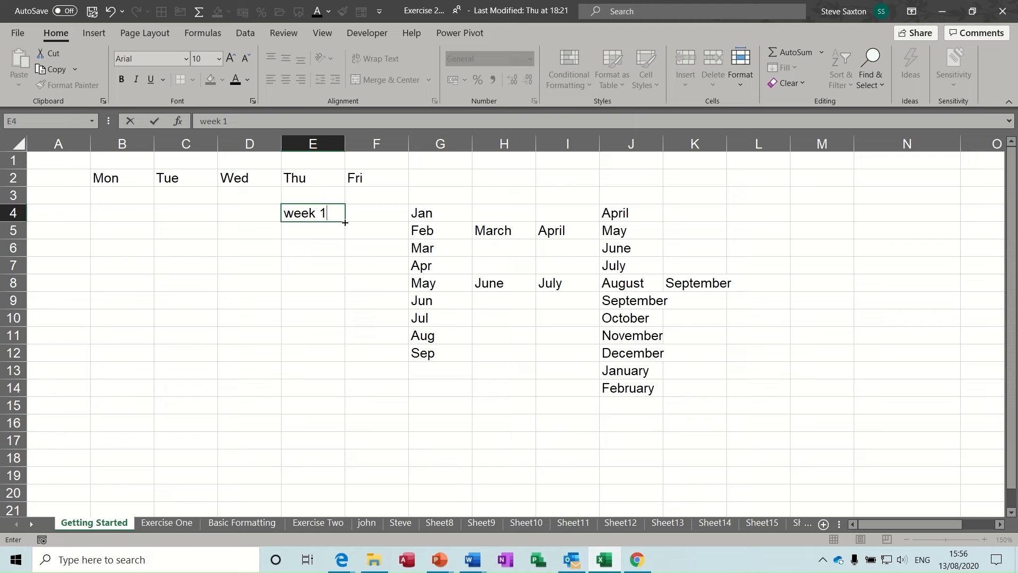
pyautogui.moveTo(344, 221); pyautogui.dragTo(345, 344)
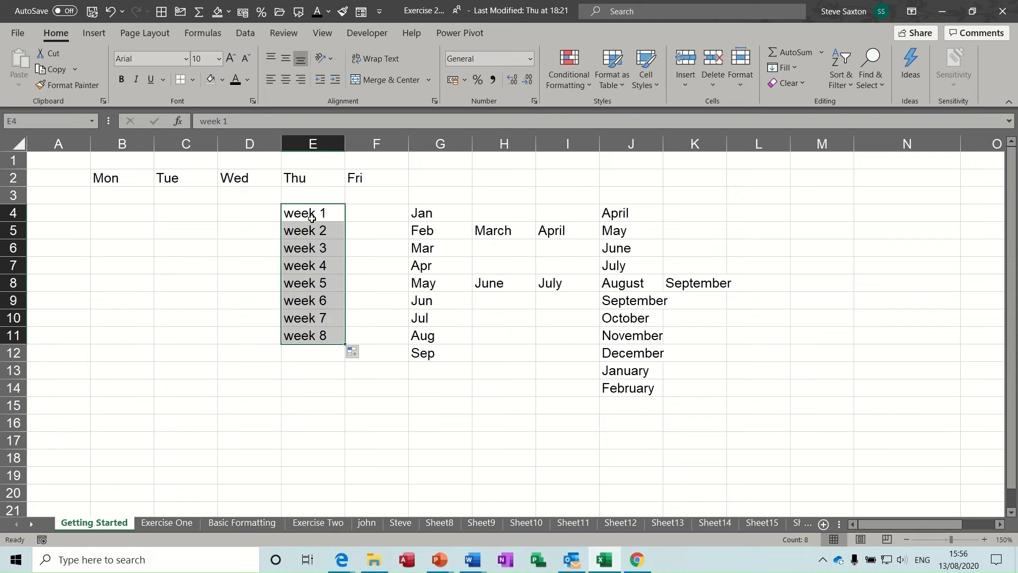
pyautogui.click(396, 215)
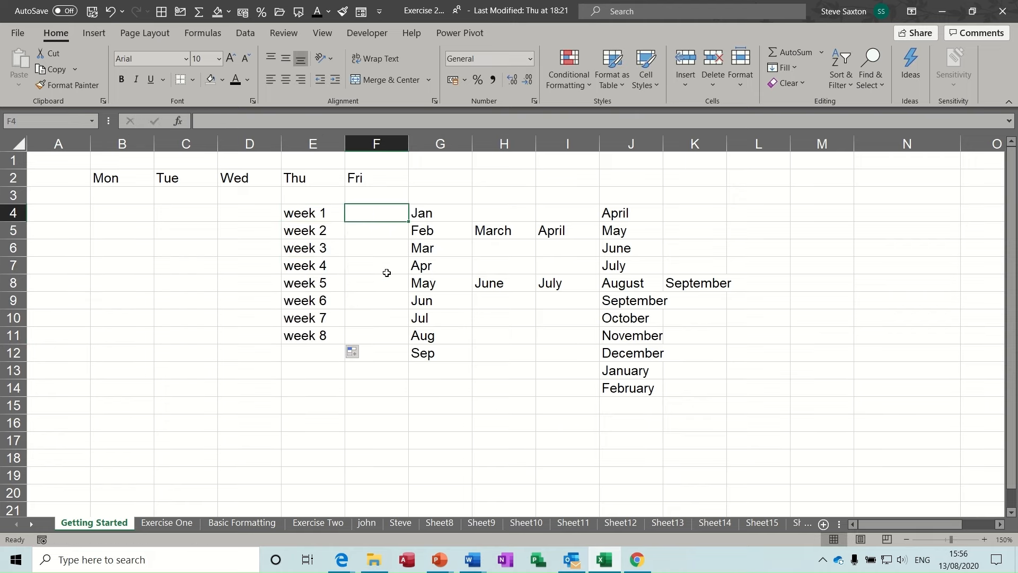
pyautogui.write('steve 1')
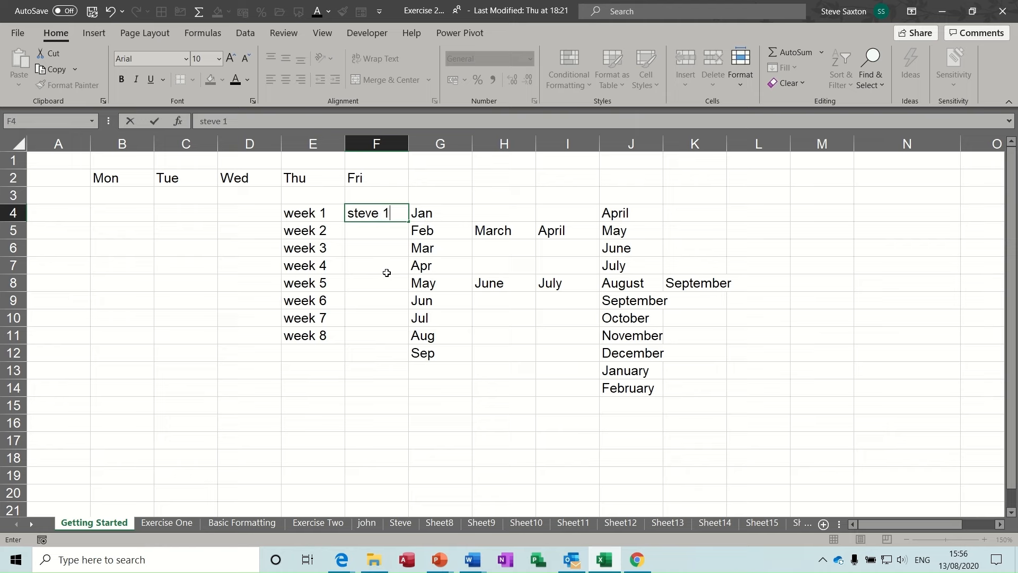
pyautogui.moveTo(407, 222); pyautogui.dragTo(407, 321)
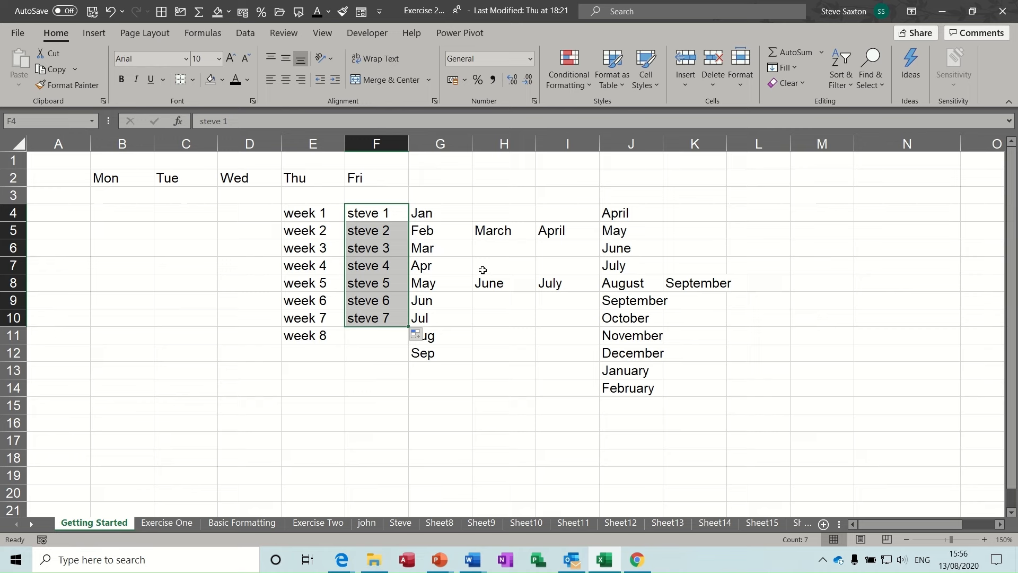
# Fill a repeating Qtr 1 to Qtr 4 series down column L, then select E4:L16.
pyautogui.click(743, 216)
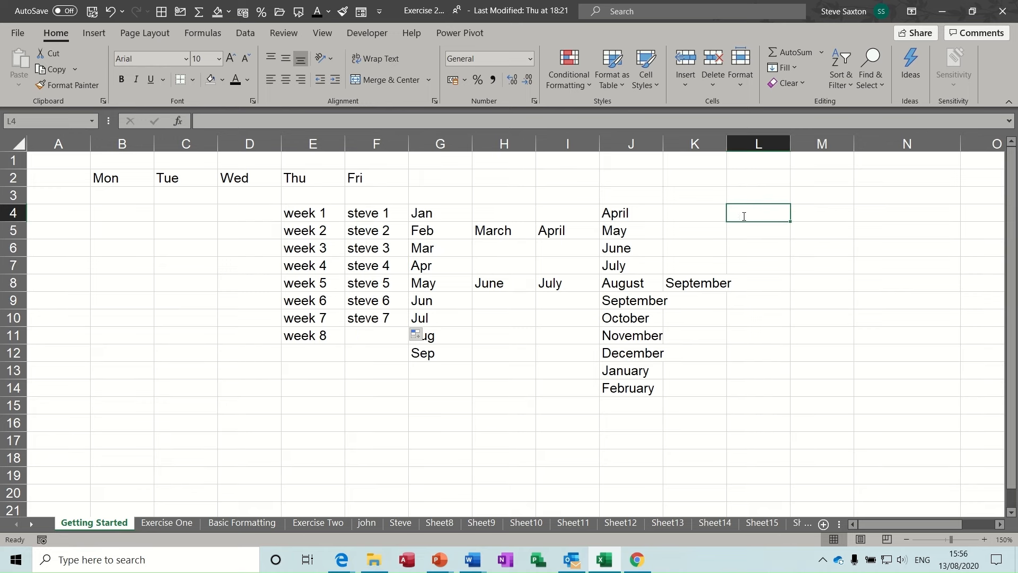
pyautogui.write('Qtr 1')
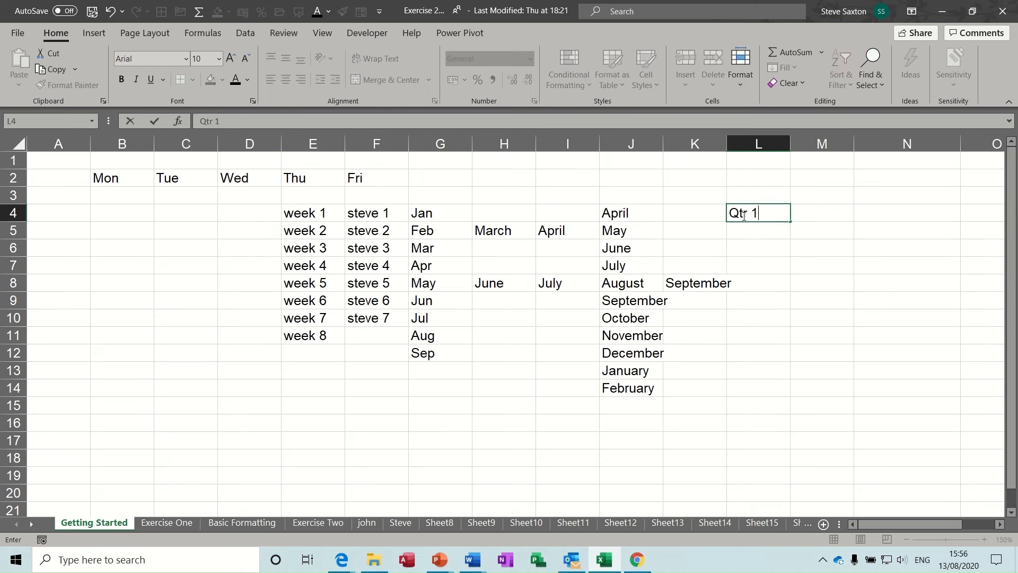
pyautogui.moveTo(793, 222); pyautogui.dragTo(790, 412)
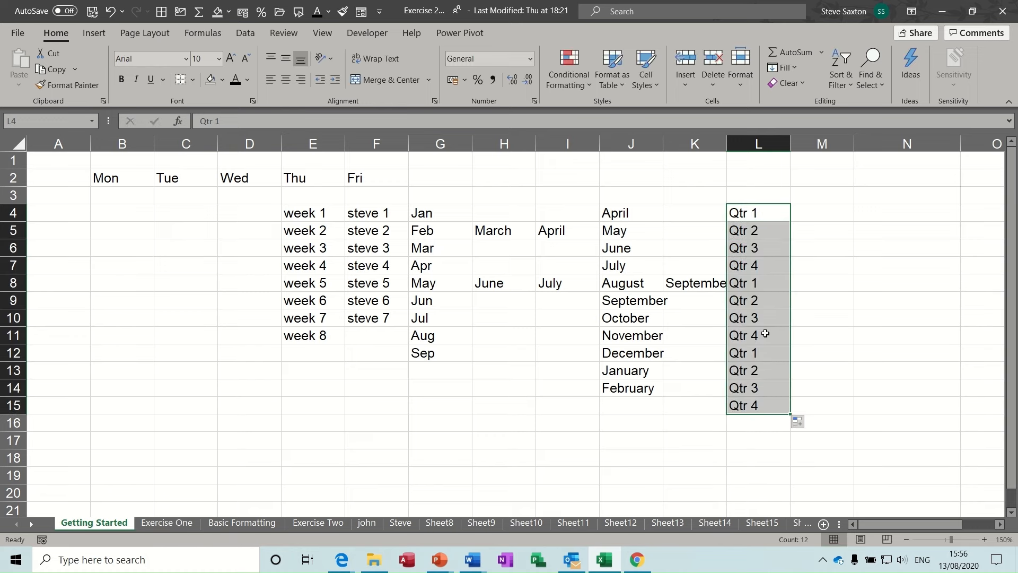
pyautogui.moveTo(305, 213); pyautogui.dragTo(749, 420)
# Clear all the filled series from E4:L16, leaving only the Mon–Fri headings.
pyautogui.press('Delete')
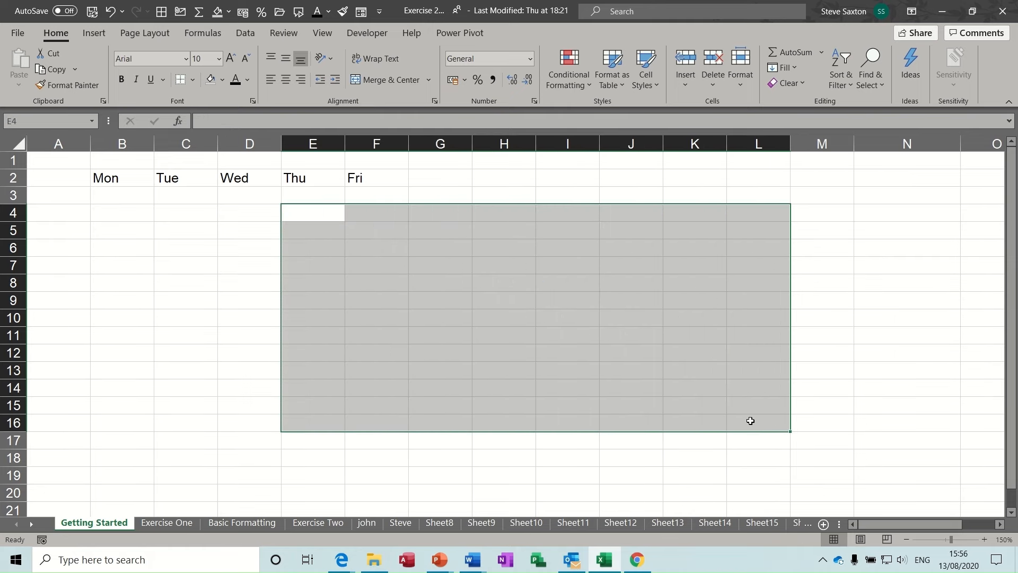
pyautogui.click(321, 213)
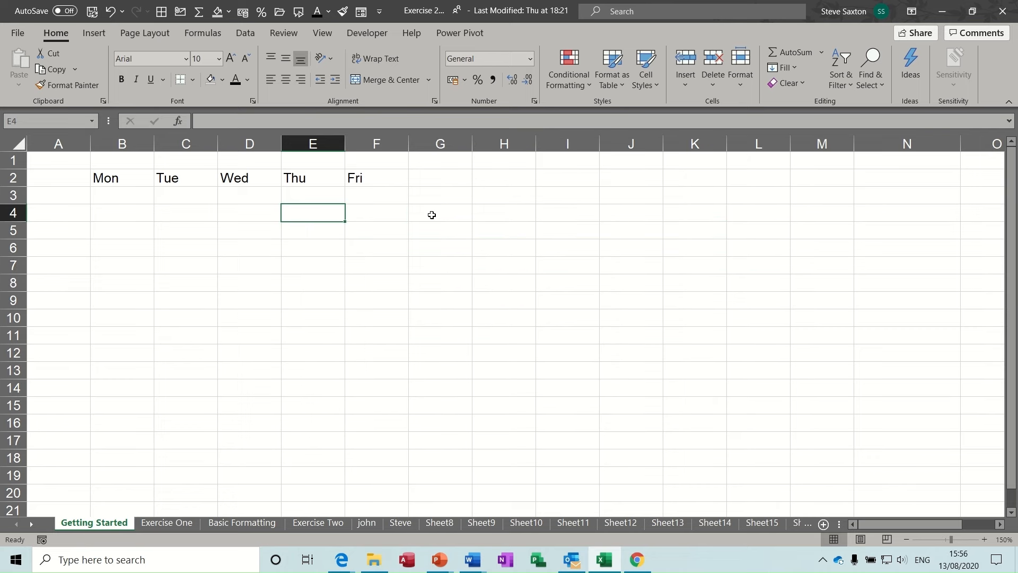
pyautogui.click(434, 217)
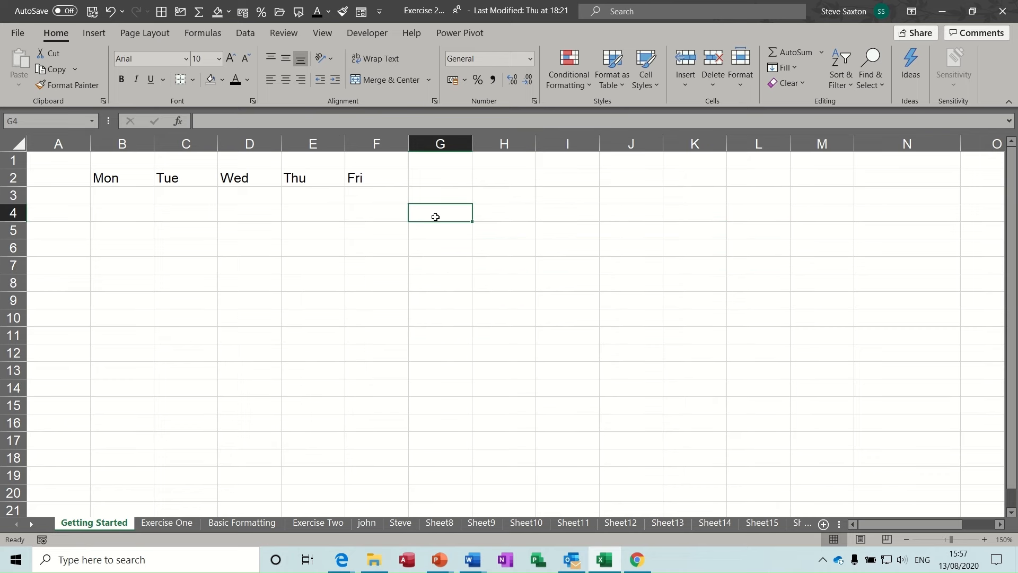
pyautogui.click(420, 180)
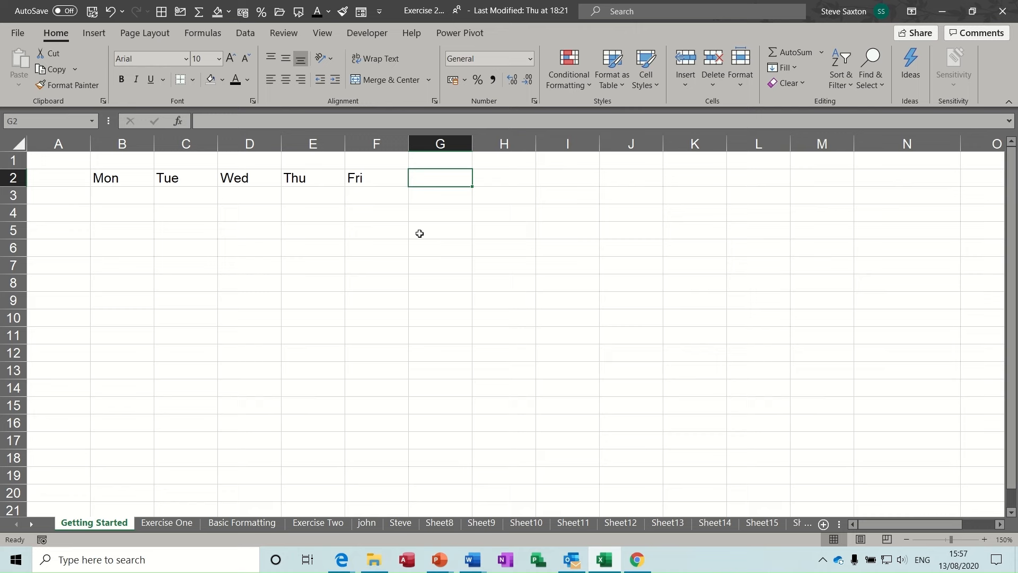
# Enter Car in A3 and fill the custom list Gas, Water, Tax, Food down to A7.
pyautogui.click(71, 194)
pyautogui.write('Car')
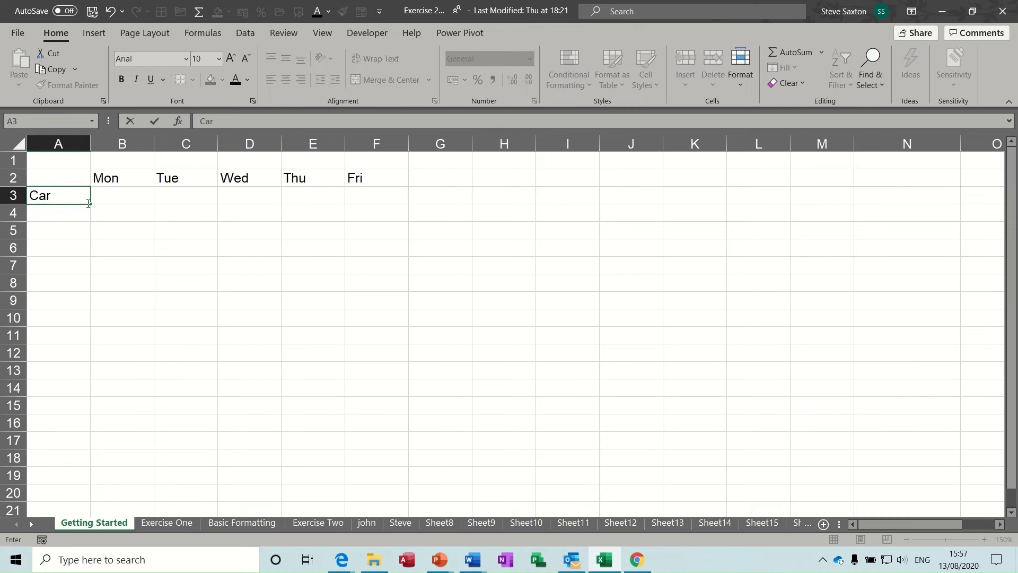
pyautogui.moveTo(91, 204); pyautogui.dragTo(88, 280)
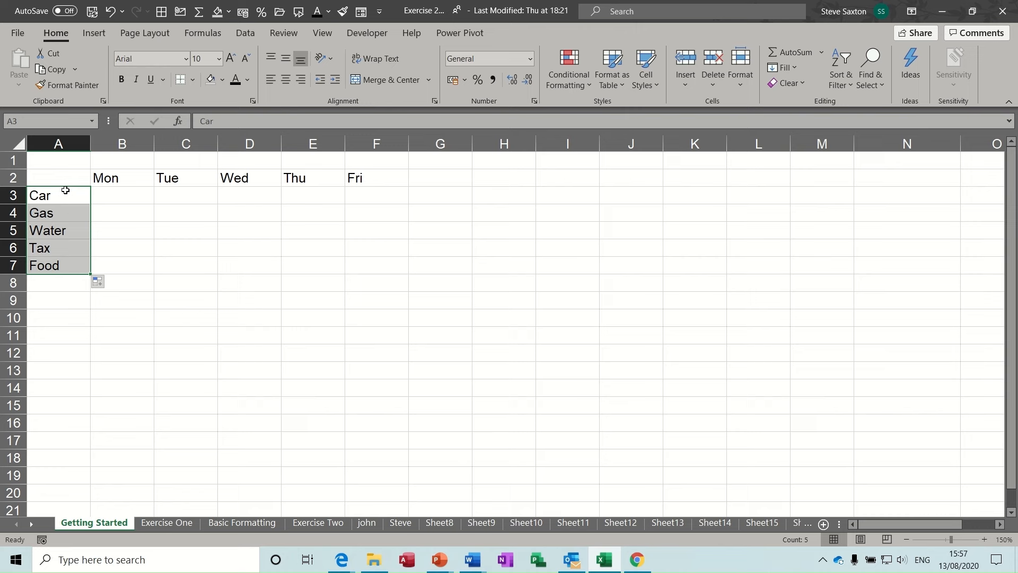
pyautogui.moveTo(62, 197); pyautogui.dragTo(62, 265)
# Inspect the CAR, GAS list in Options > Advanced > Edit Custom Lists, then cancel both dialogs.
pyautogui.click(18, 35)
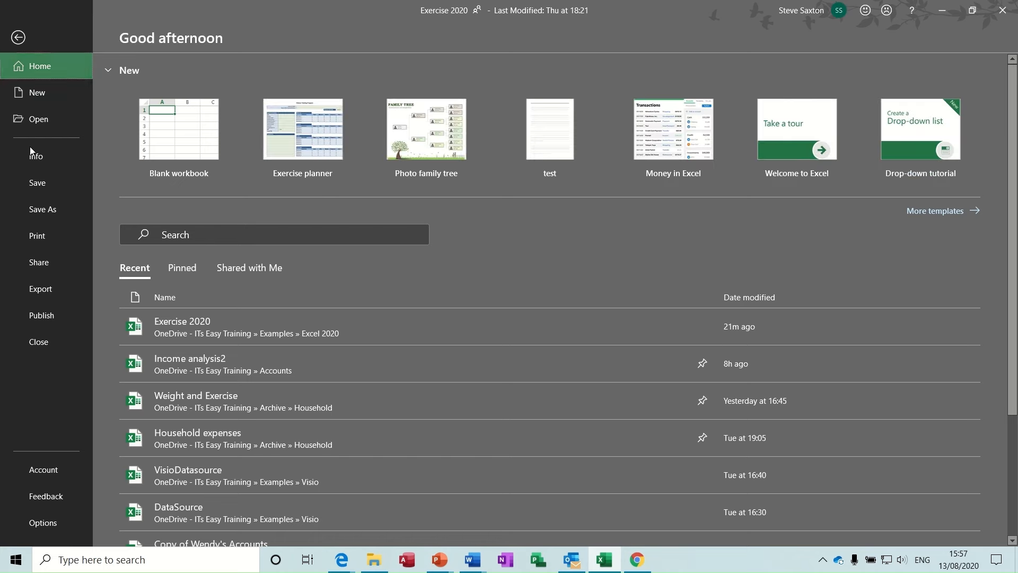
pyautogui.click(48, 523)
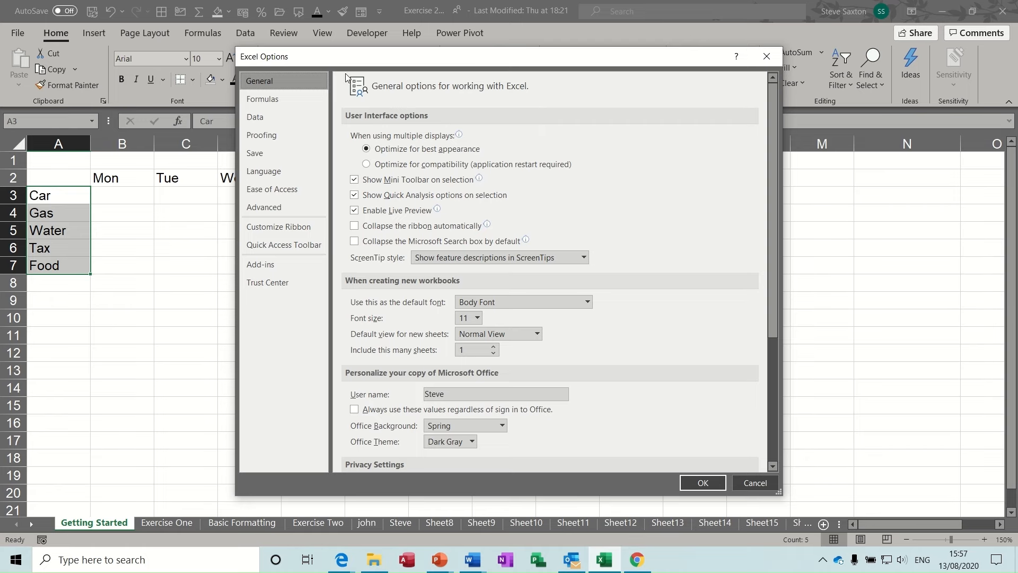
pyautogui.moveTo(382, 60); pyautogui.dragTo(341, 61)
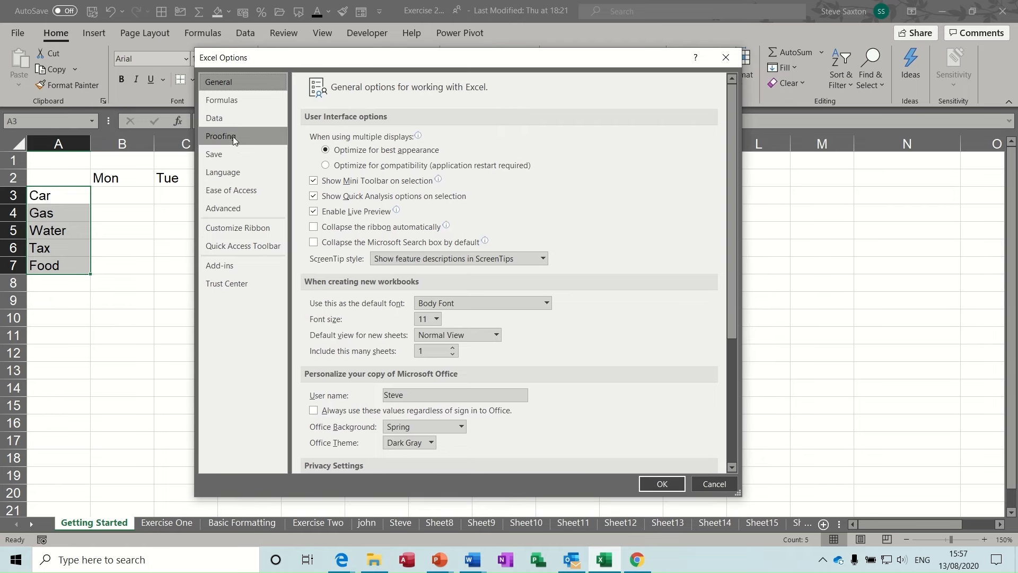
pyautogui.click(240, 206)
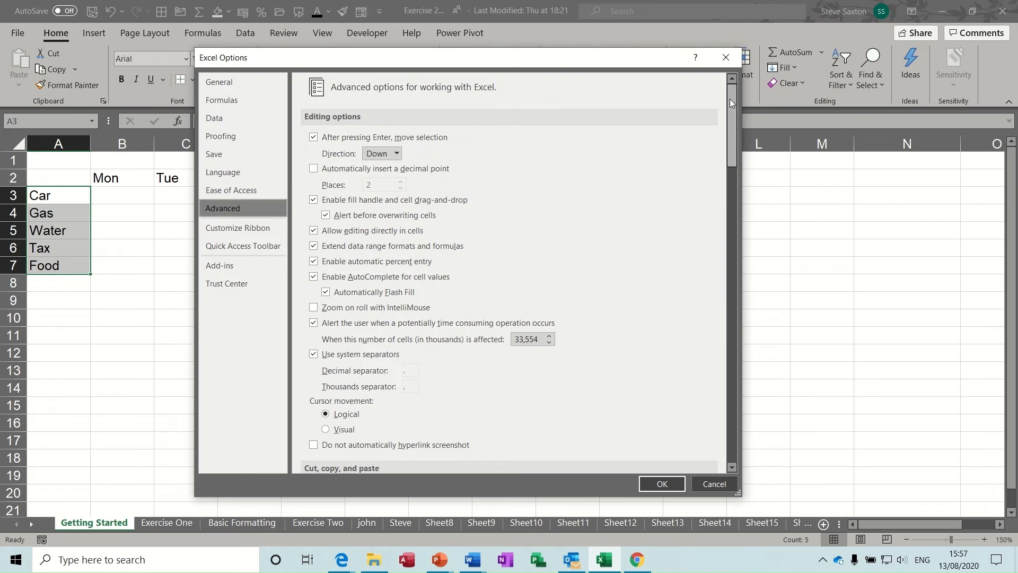
pyautogui.moveTo(731, 101); pyautogui.dragTo(739, 419)
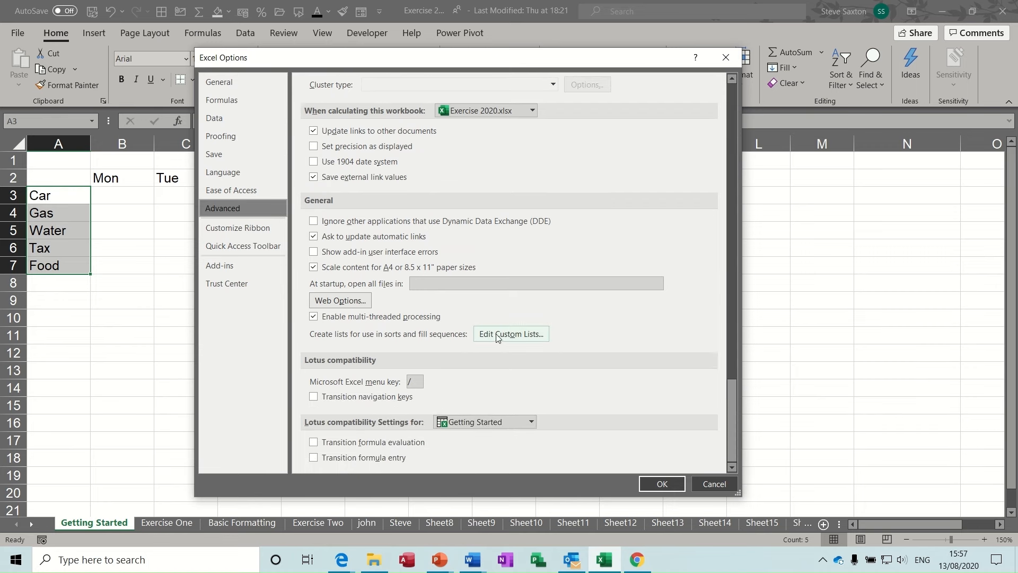
pyautogui.click(524, 337)
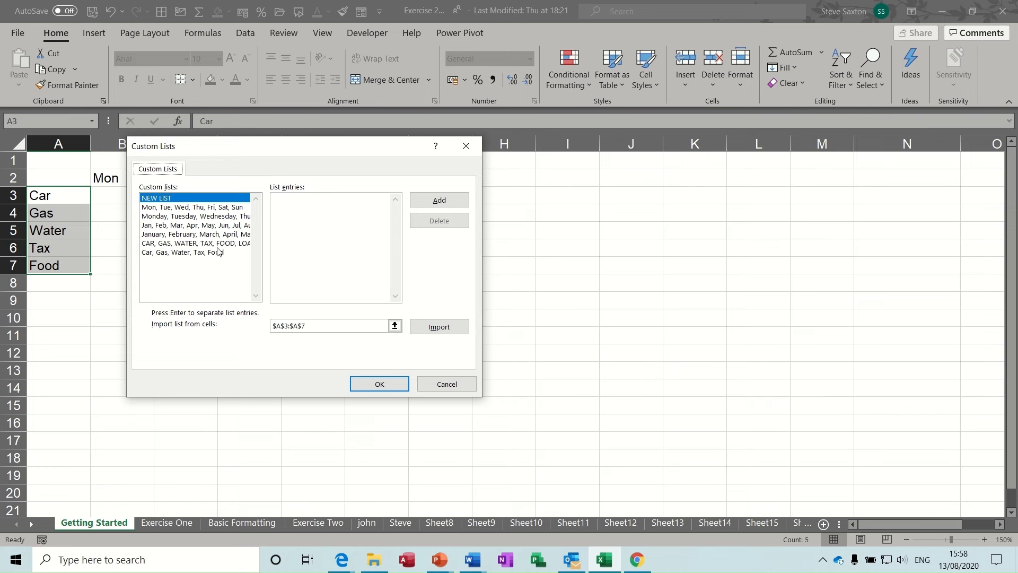
pyautogui.click(171, 245)
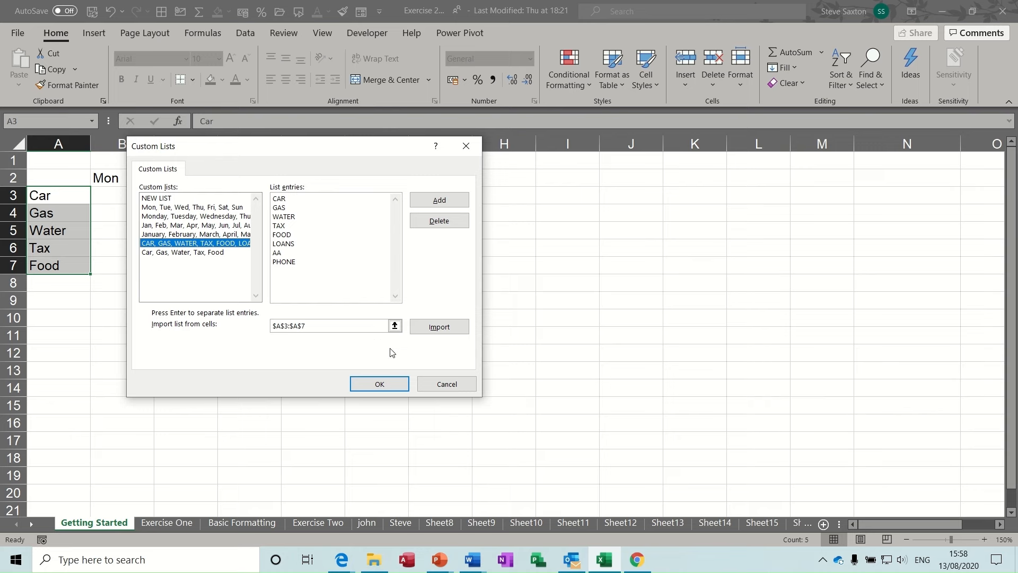
pyautogui.click(441, 383)
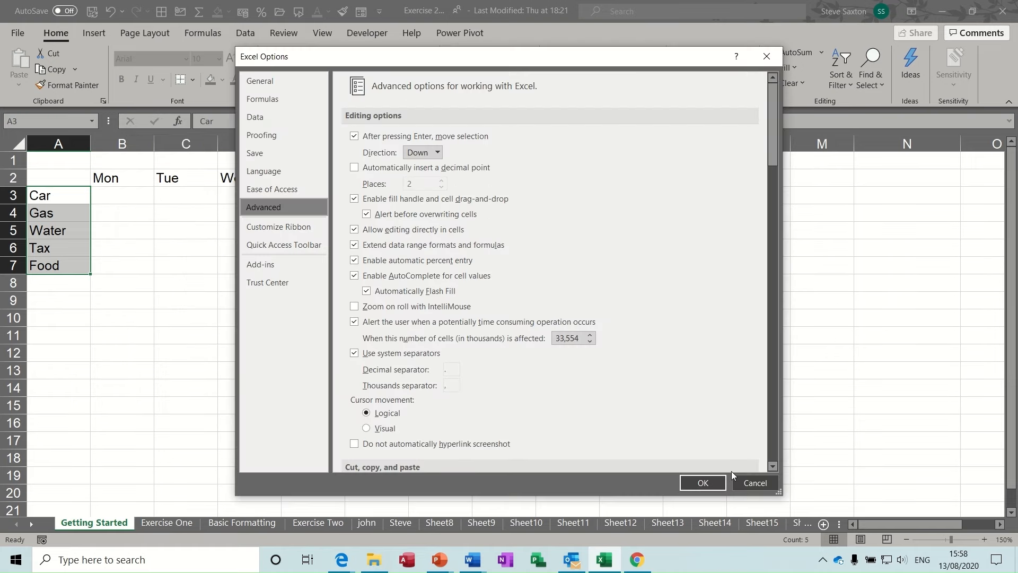
pyautogui.click(743, 480)
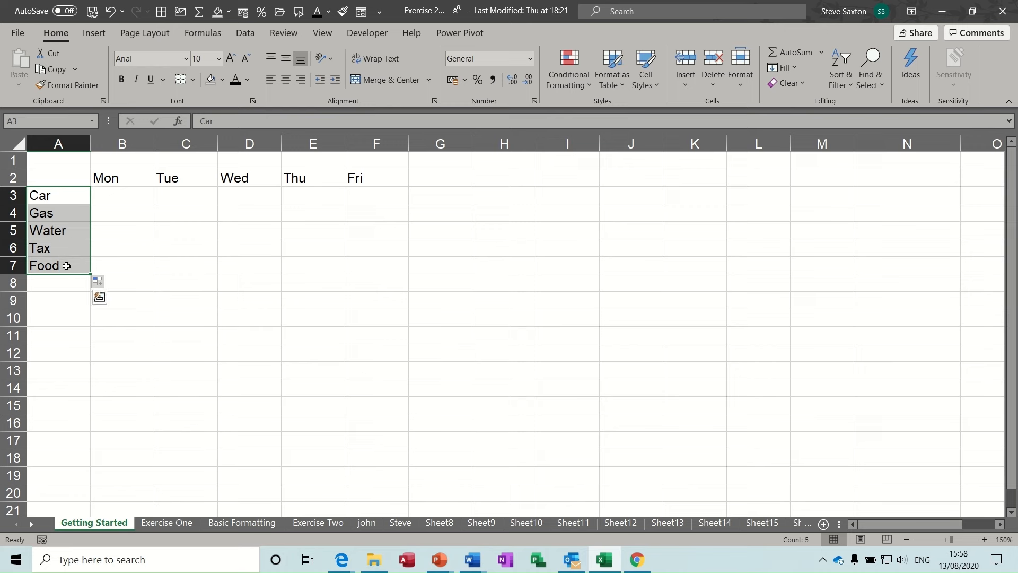
# Add a Total heading in G2 and Total, Max, Min, Average labels in A8:A11.
pyautogui.click(435, 181)
pyautogui.write('Total')
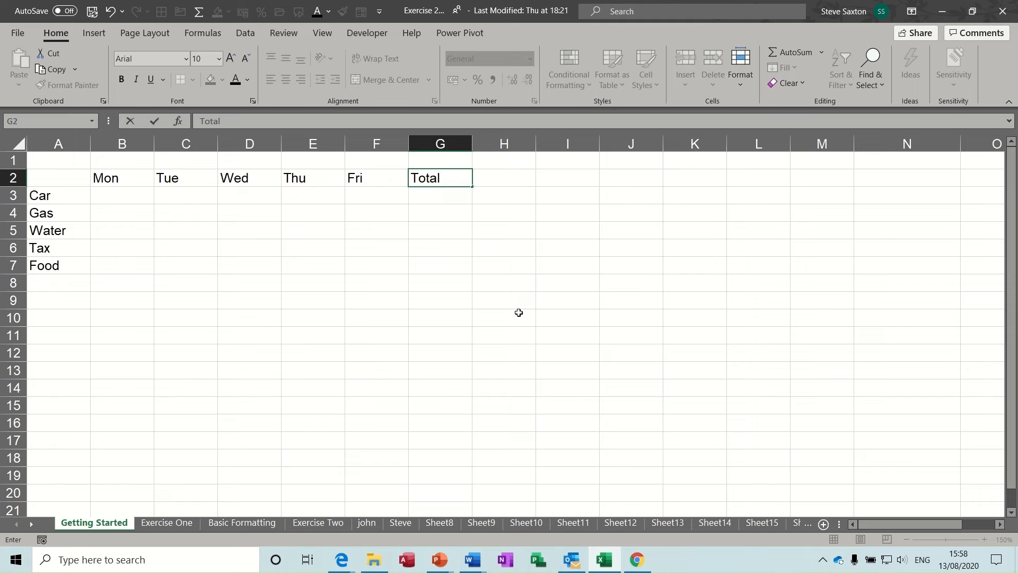
pyautogui.click(64, 283)
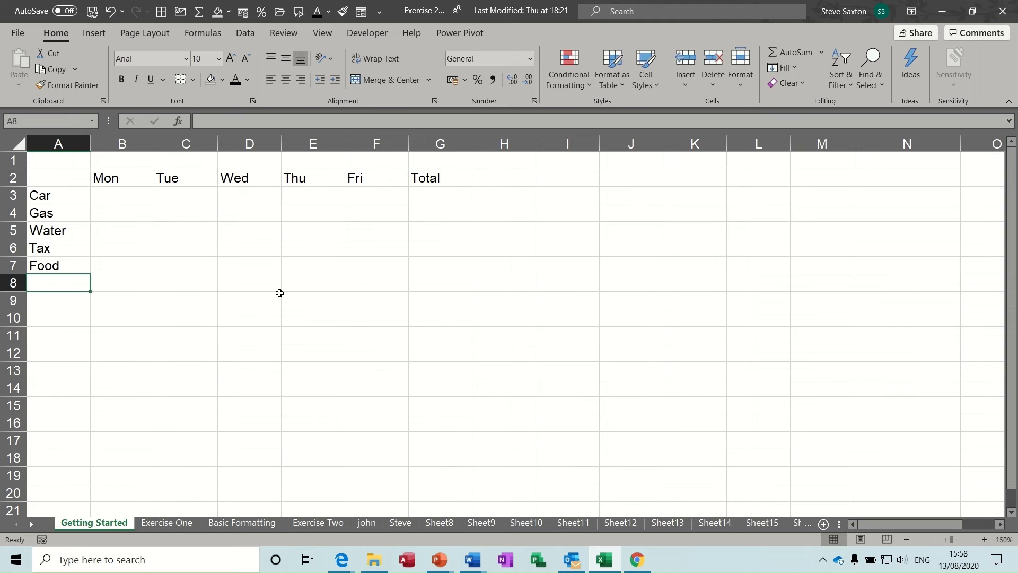
pyautogui.write('Total')
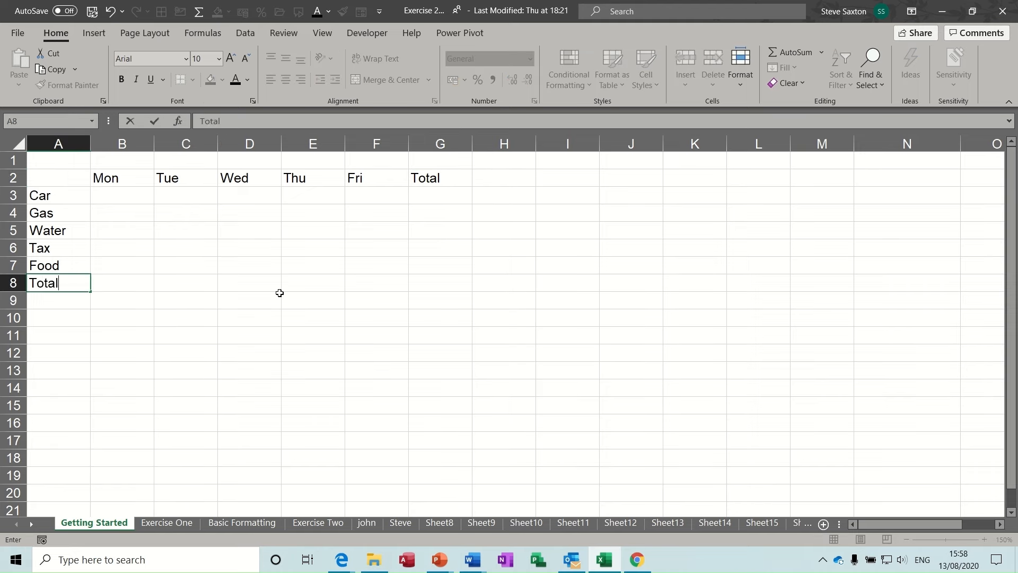
pyautogui.press('Return')
pyautogui.write('M')
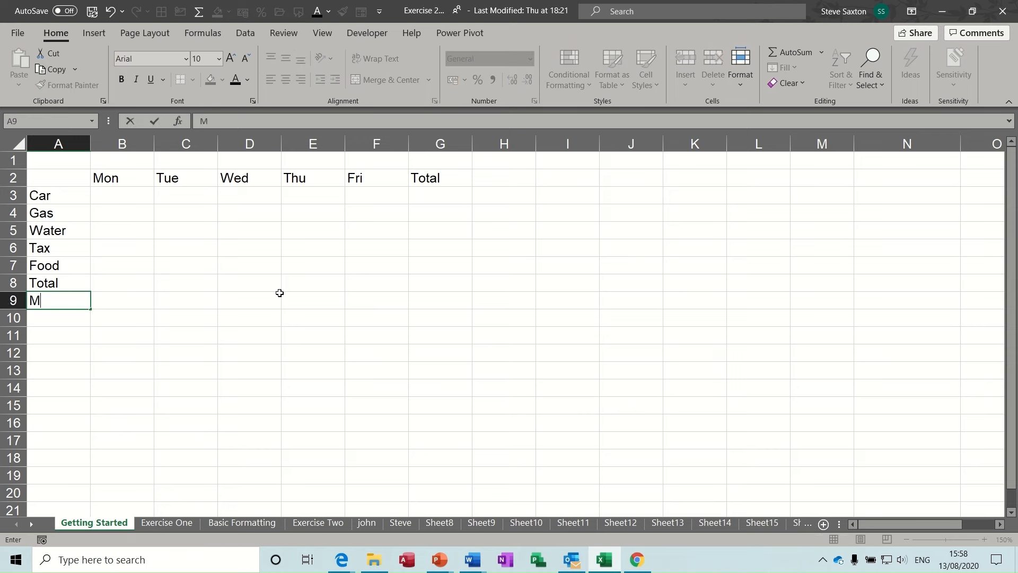
pyautogui.write('ax')
pyautogui.press('Return')
pyautogui.write('Min')
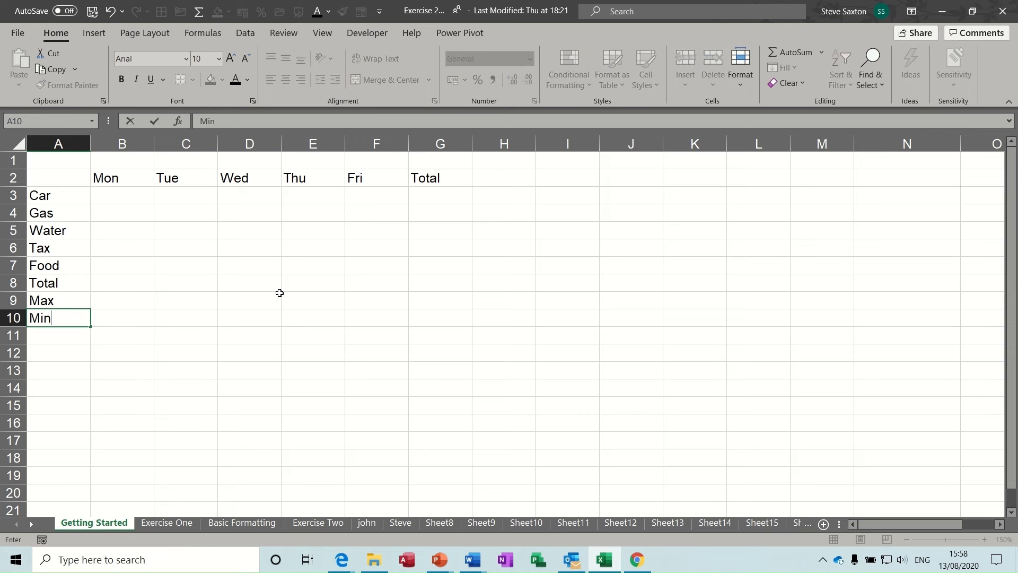
pyautogui.press('Return')
pyautogui.write('Ave')
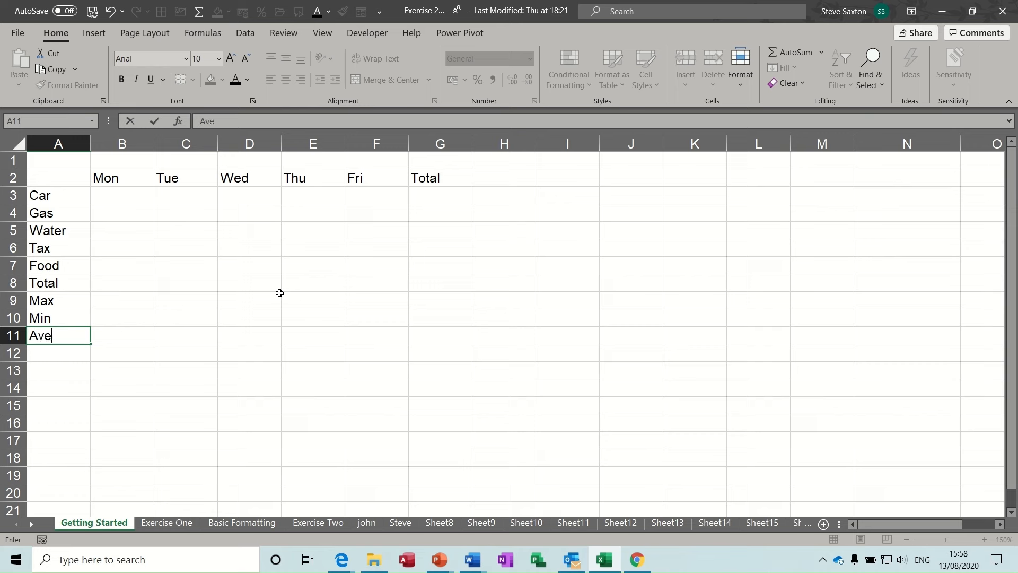
pyautogui.write('rage')
pyautogui.click(139, 336)
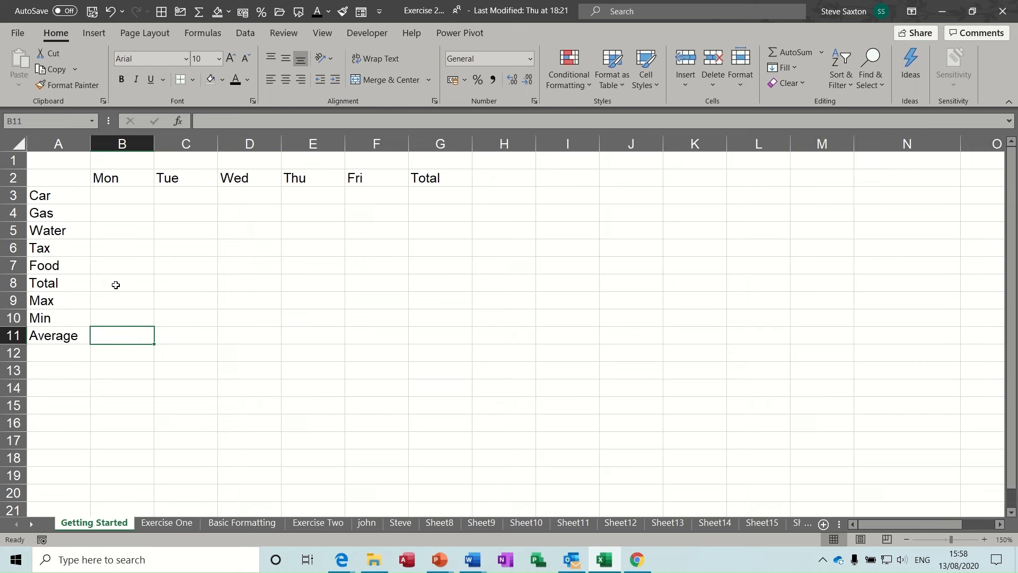
# Enter the title 'Weekly Budegt' in cell A1.
pyautogui.click(122, 353)
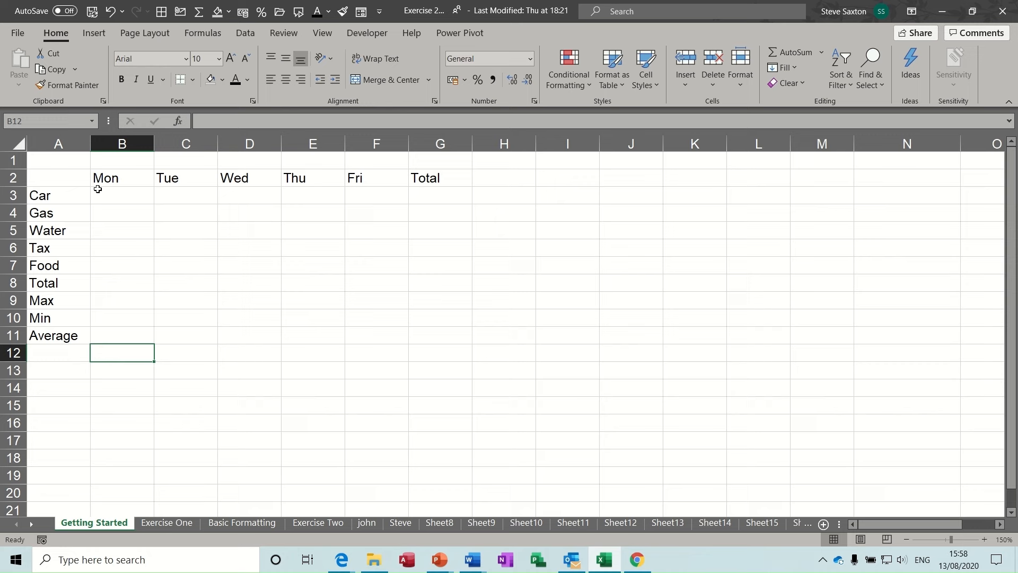
pyautogui.click(57, 159)
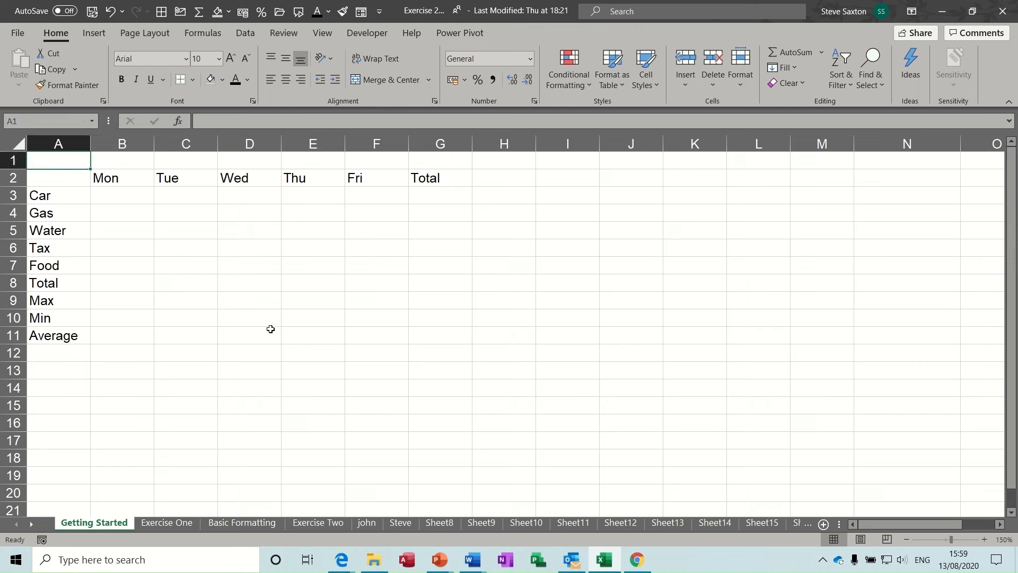
pyautogui.write('Weekl')
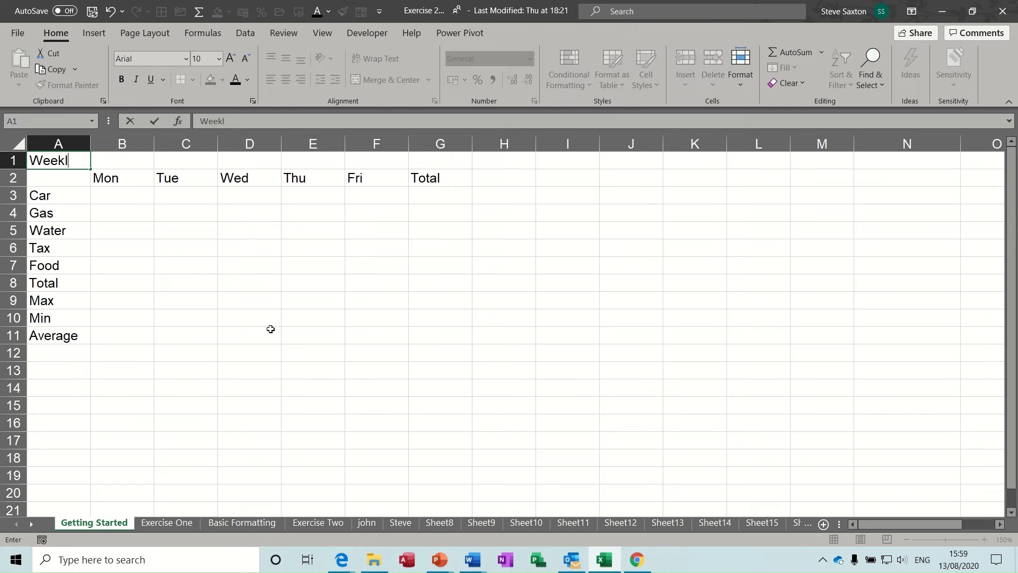
pyautogui.write('y Budegt')
# Confirm the A1 title and widen column A slightly.
pyautogui.click(109, 200)
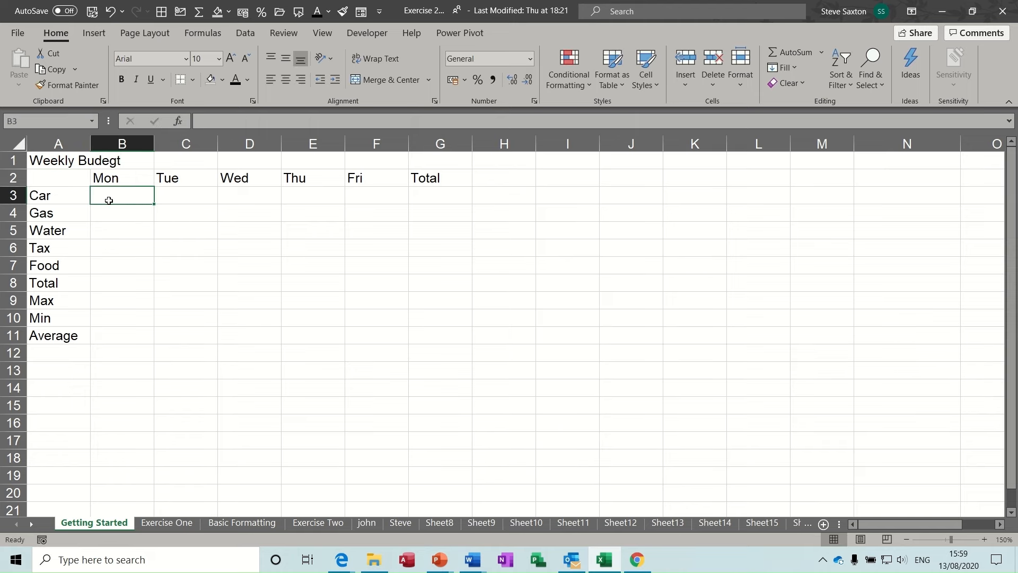
pyautogui.click(58, 158)
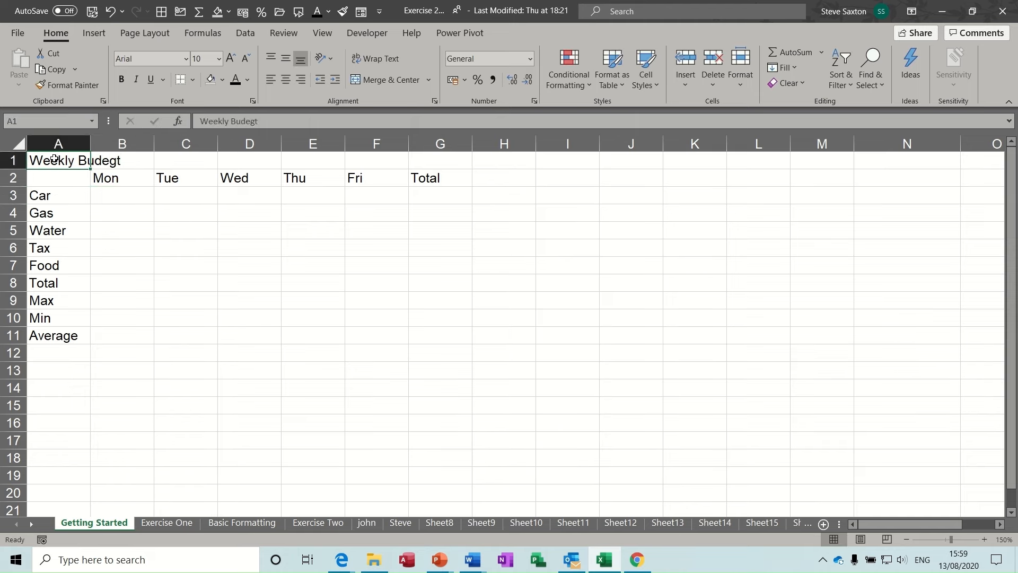
pyautogui.click(129, 161)
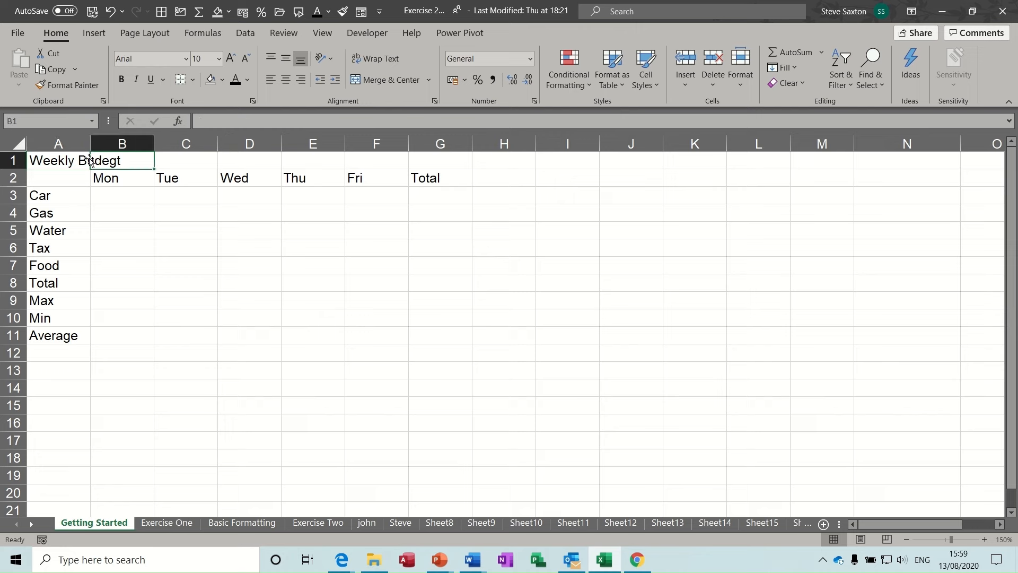
pyautogui.click(51, 160)
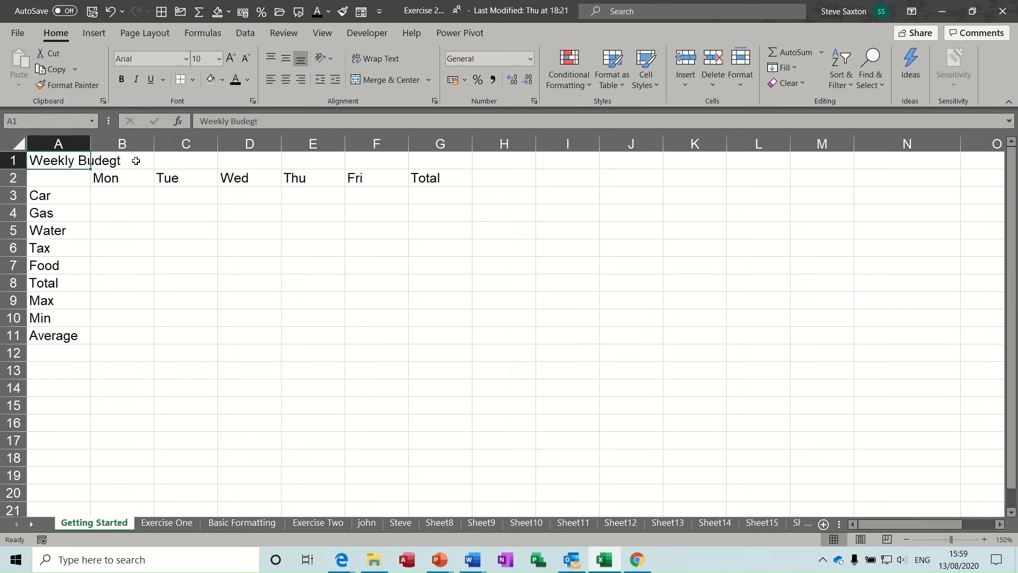
pyautogui.moveTo(90, 144)
pyautogui.mouseDown()
pyautogui.moveTo(138, 147)
pyautogui.moveTo(87, 148)
pyautogui.mouseUp()
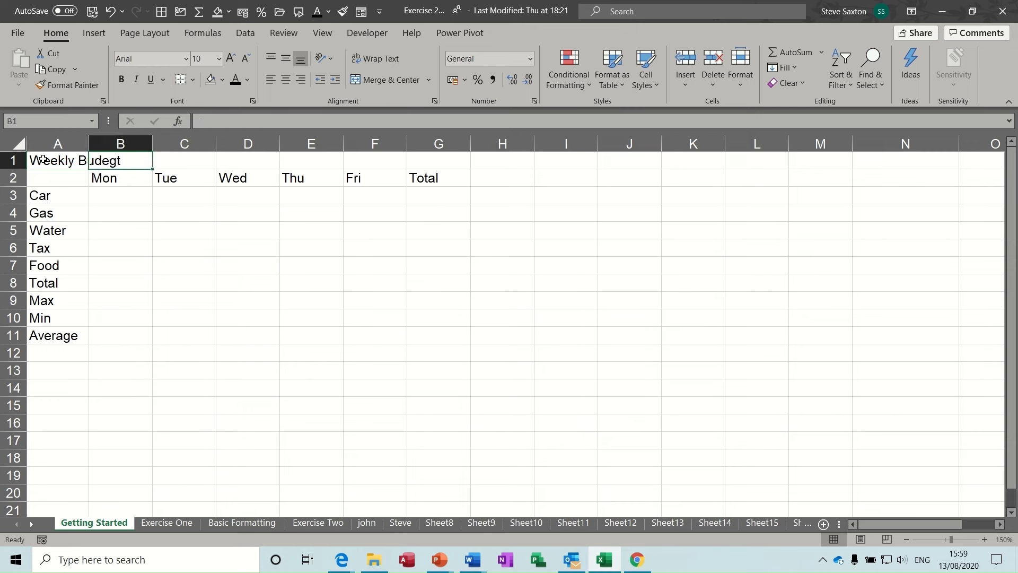
# Correct the title spelling to 'Weekly Budget' in the formula bar.
pyautogui.click(269, 121)
pyautogui.press('BackSpace')
pyautogui.press('BackSpace')
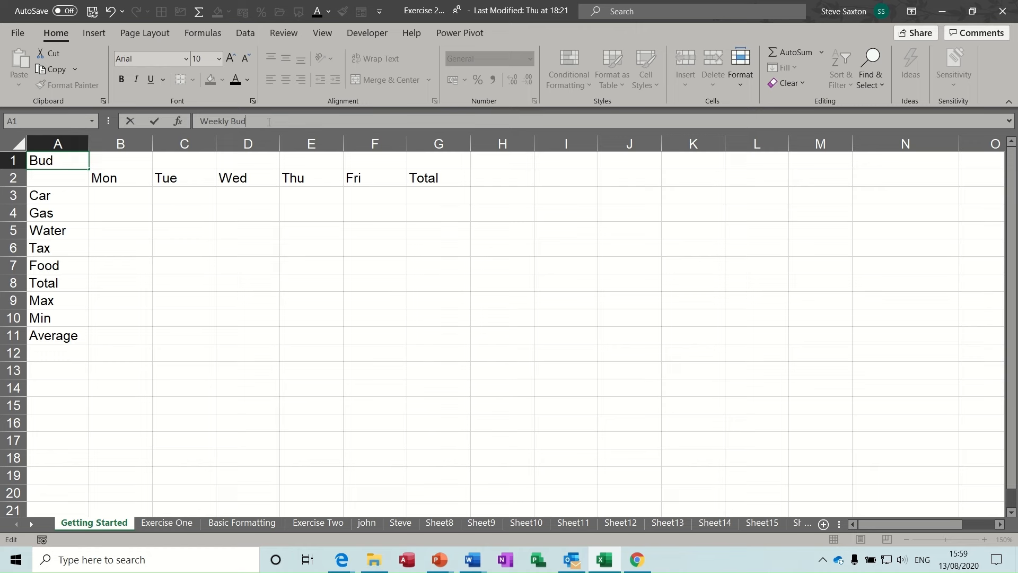
pyautogui.write('get')
pyautogui.click(154, 122)
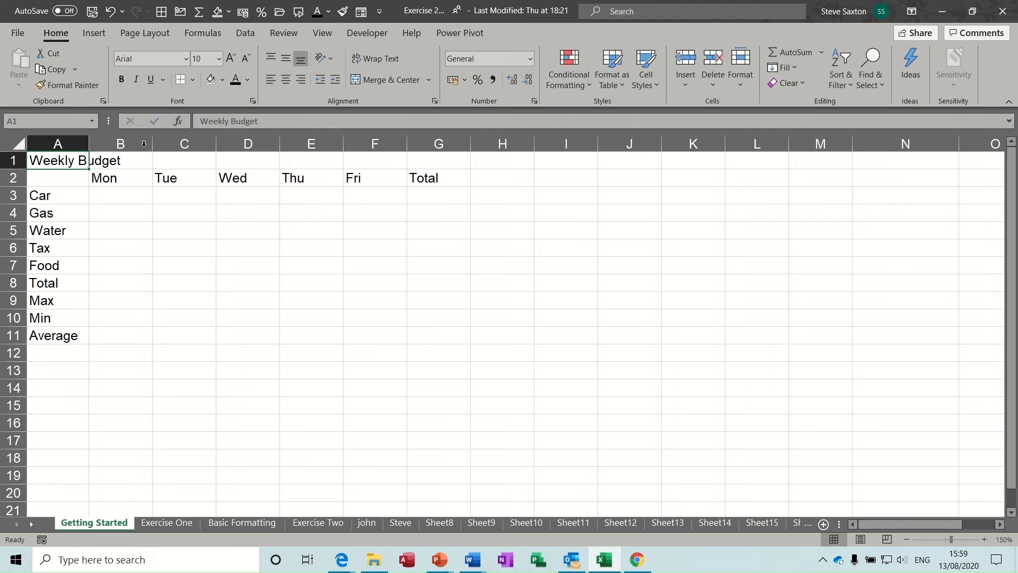
pyautogui.click(120, 196)
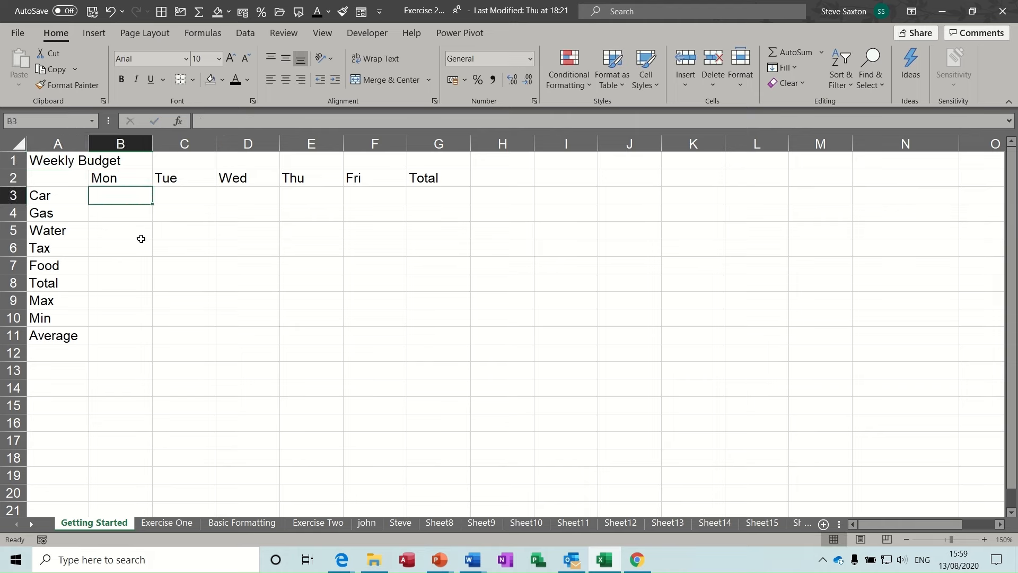
pyautogui.click(214, 280)
# Merge and centre the Weekly Budget title across A1:G1.
pyautogui.moveTo(48, 160); pyautogui.dragTo(428, 161)
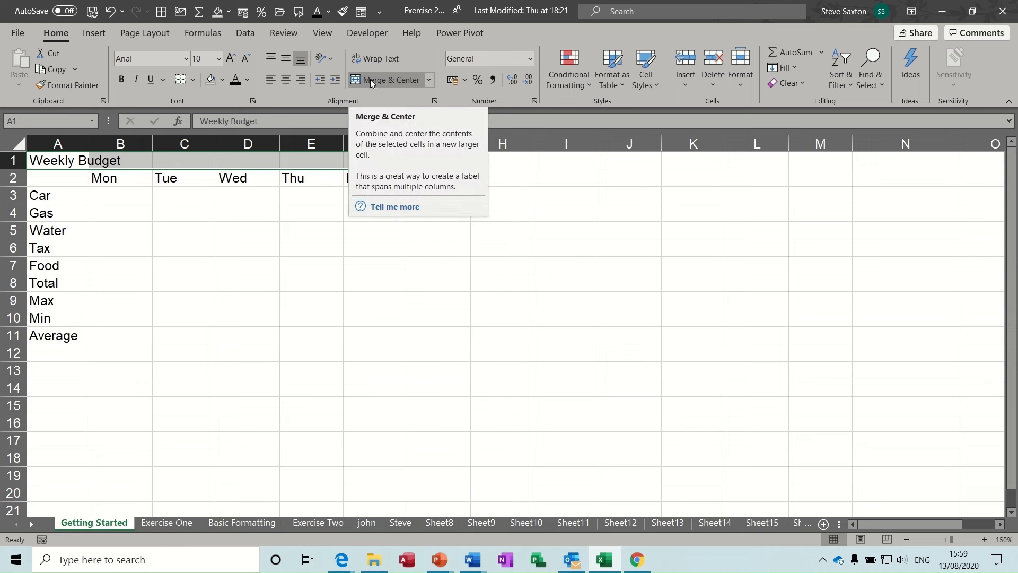
pyautogui.click(387, 81)
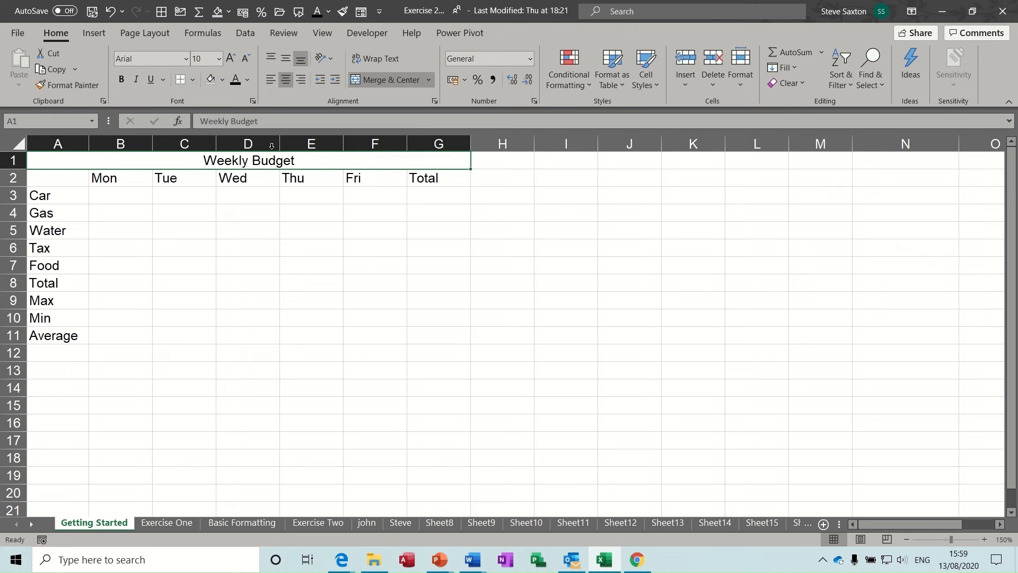
pyautogui.click(249, 281)
pyautogui.click(228, 161)
pyautogui.click(284, 300)
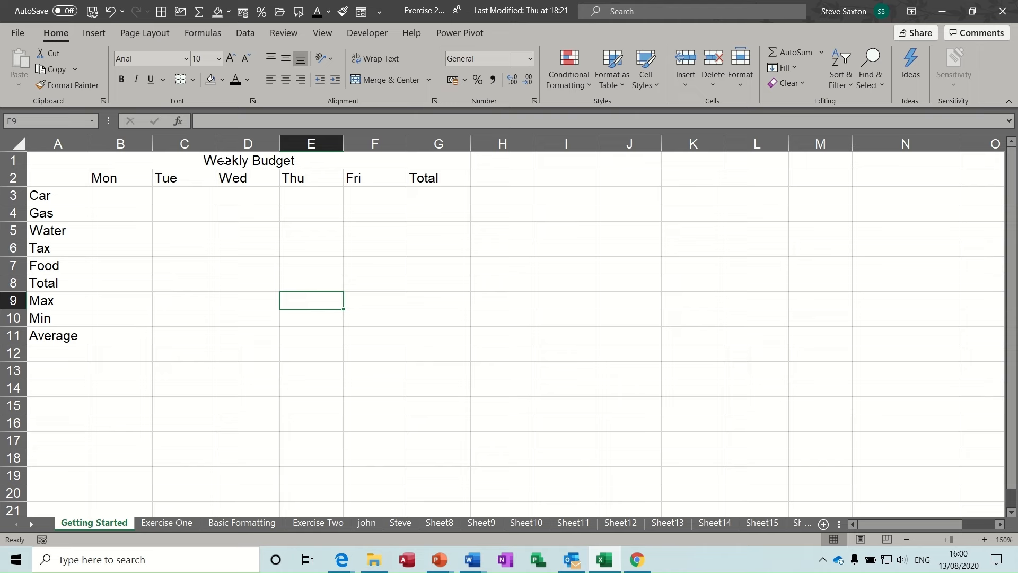
# Apply All Borders to the budget table A1:G11, then select the daily expense cells.
pyautogui.moveTo(226, 160); pyautogui.dragTo(227, 342)
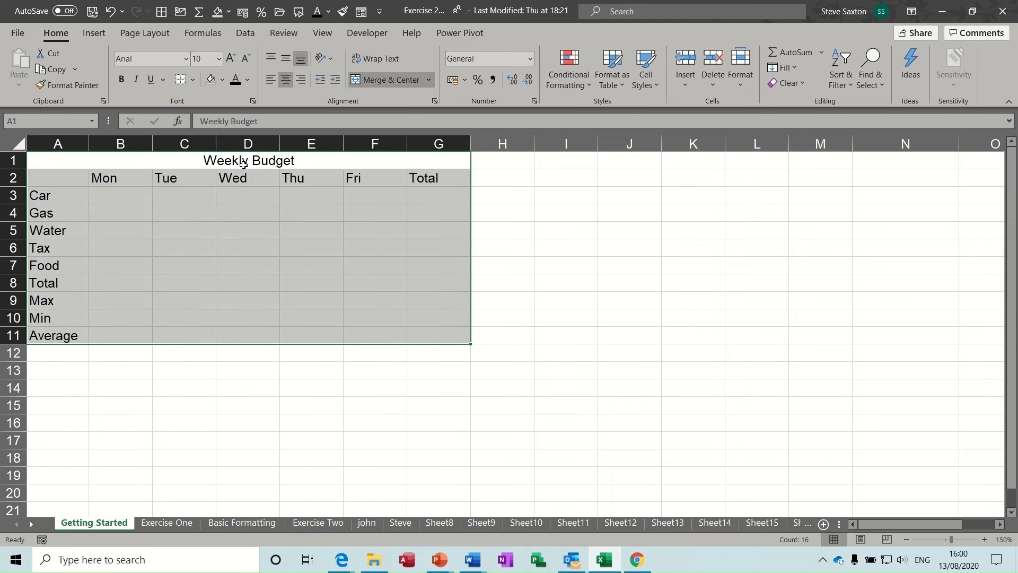
pyautogui.moveTo(243, 160); pyautogui.dragTo(234, 336)
pyautogui.click(193, 80)
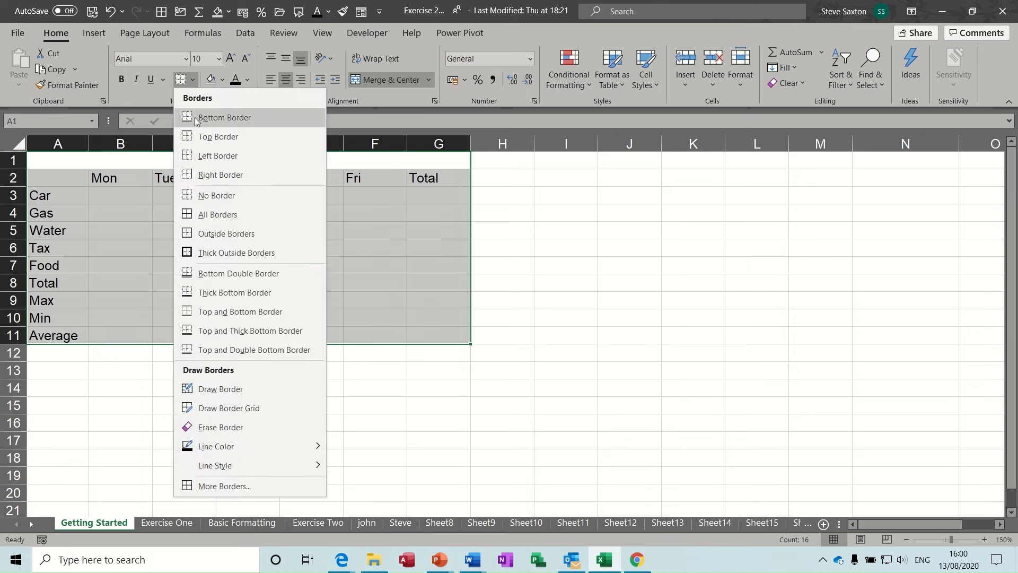
pyautogui.click(208, 216)
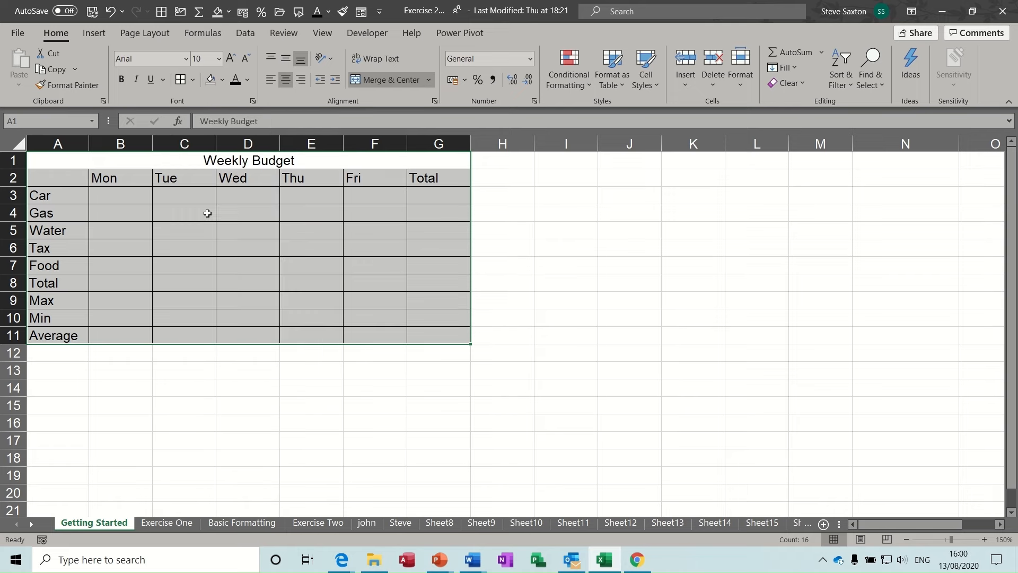
pyautogui.click(265, 254)
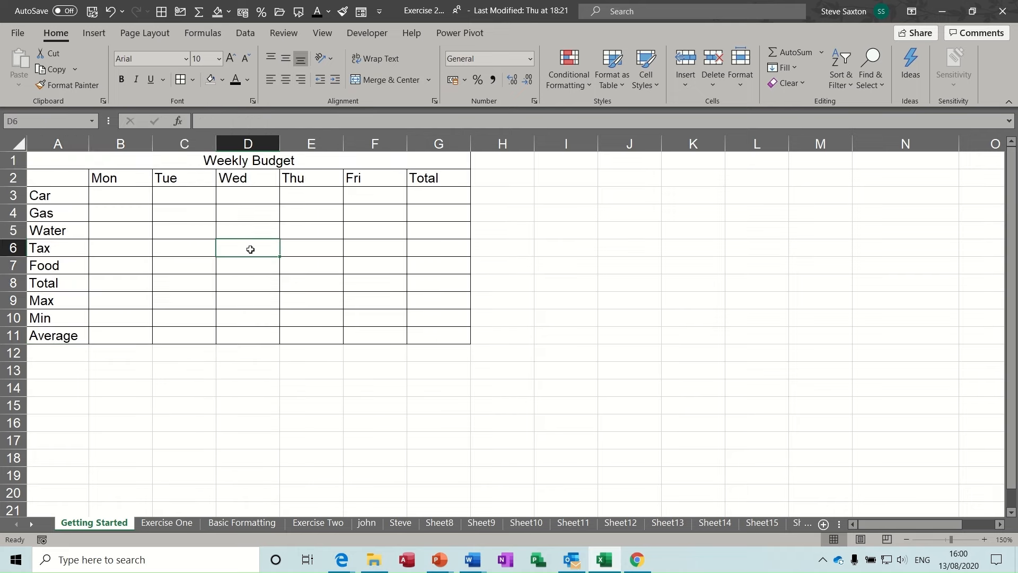
pyautogui.click(117, 194)
pyautogui.moveTo(119, 195); pyautogui.dragTo(363, 263)
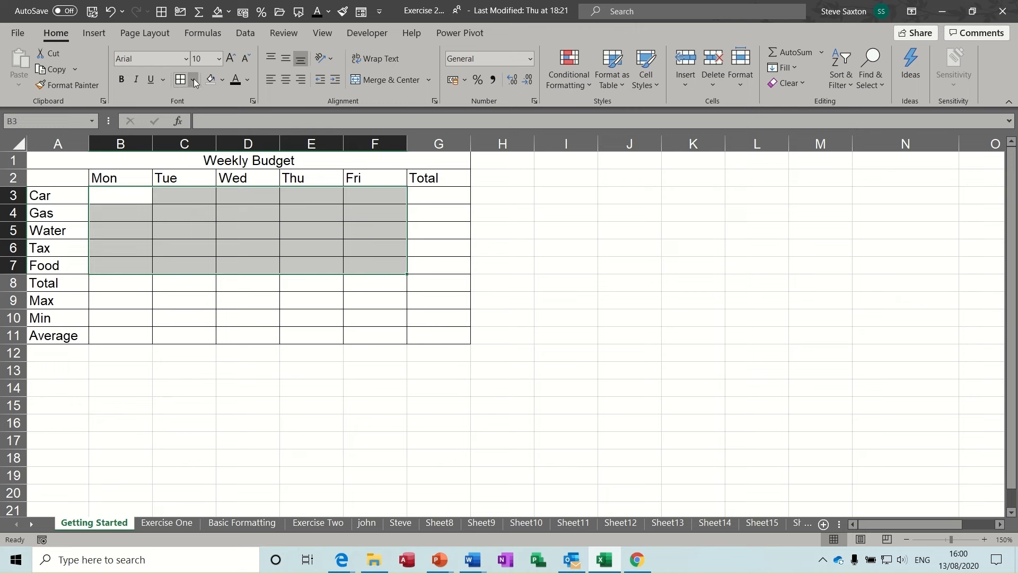
# Shade the expense cells B3:F7 and cell B12 with Yellow fill.
pyautogui.click(223, 80)
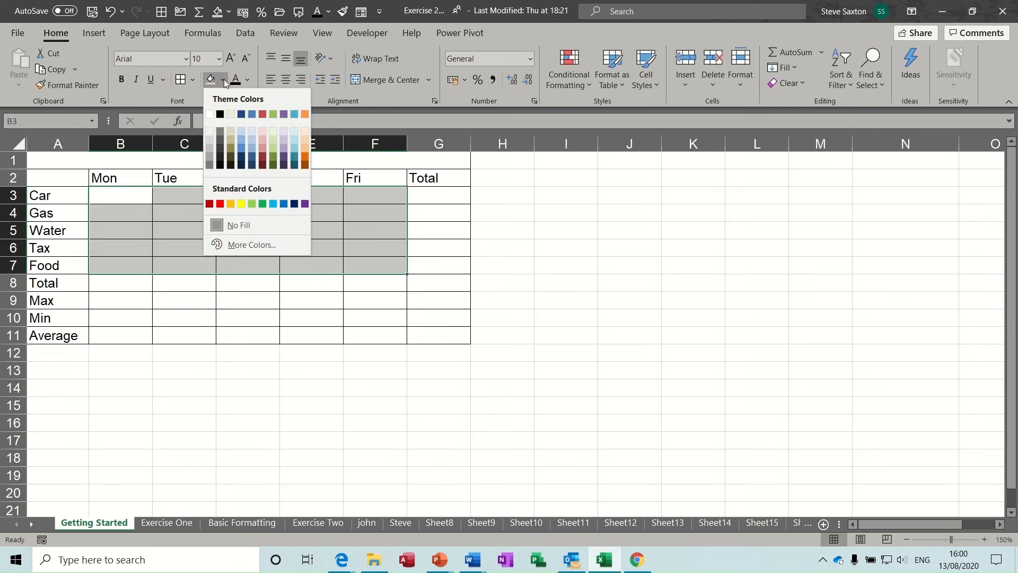
pyautogui.click(242, 204)
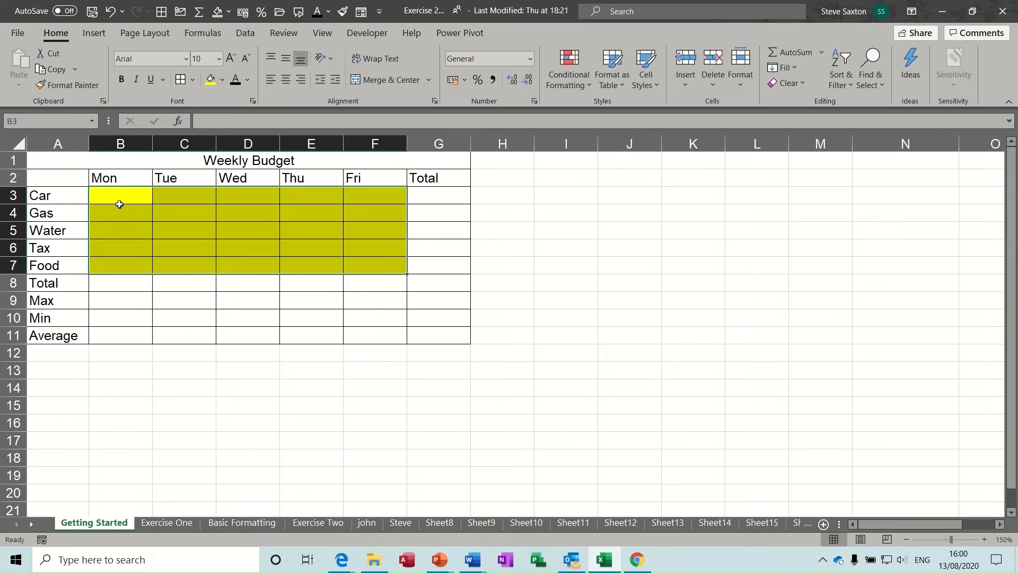
pyautogui.click(255, 221)
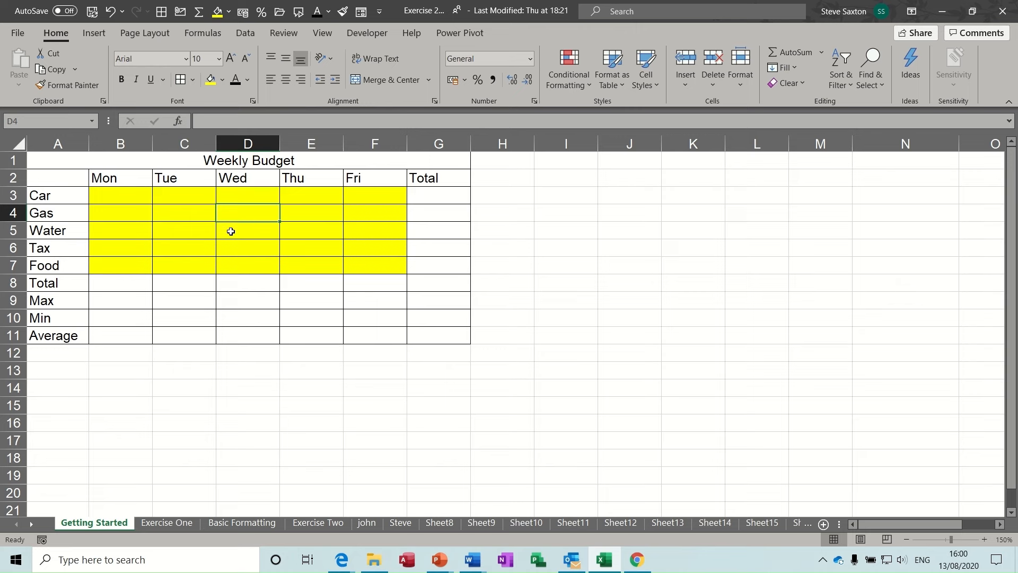
pyautogui.click(108, 354)
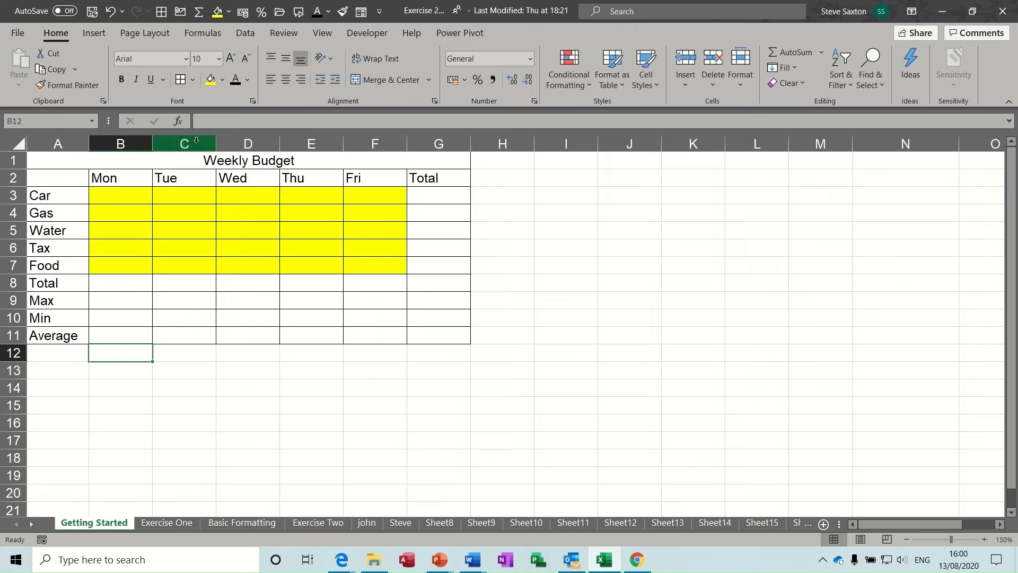
pyautogui.click(210, 80)
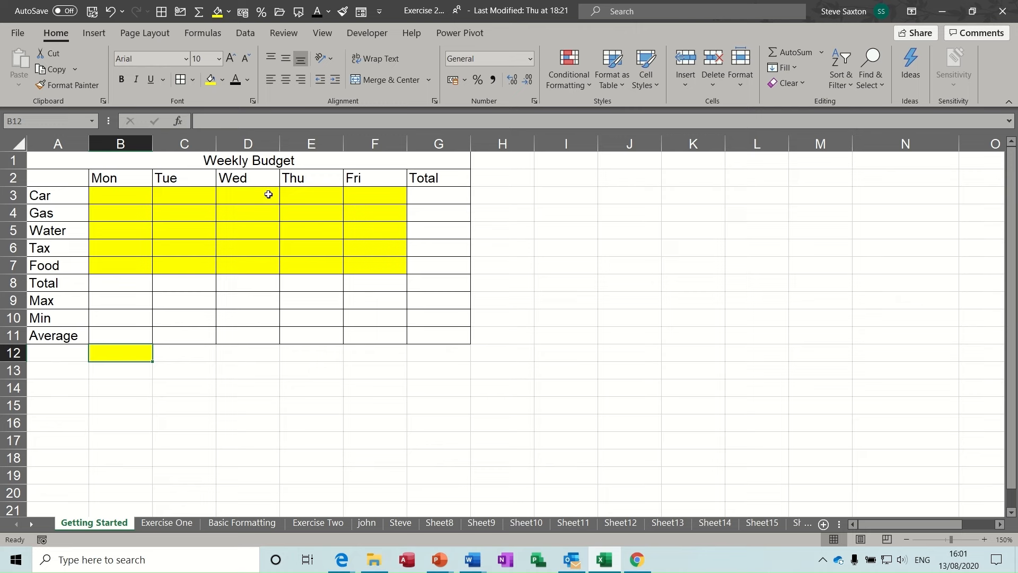
# Enter 10 in B3 and copy it across the Car row to F3.
pyautogui.click(114, 195)
pyautogui.write('10')
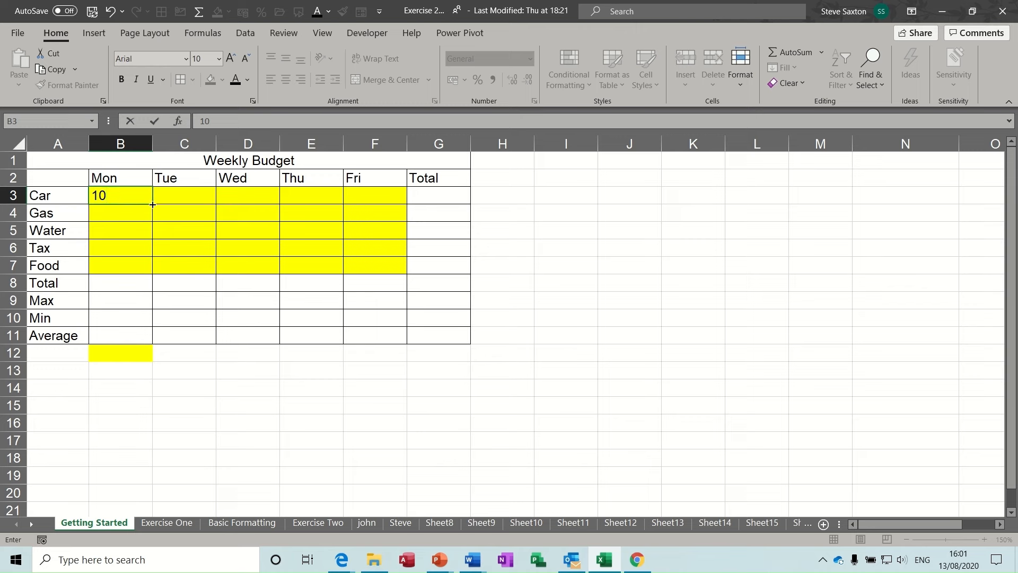
pyautogui.moveTo(152, 205); pyautogui.dragTo(388, 201)
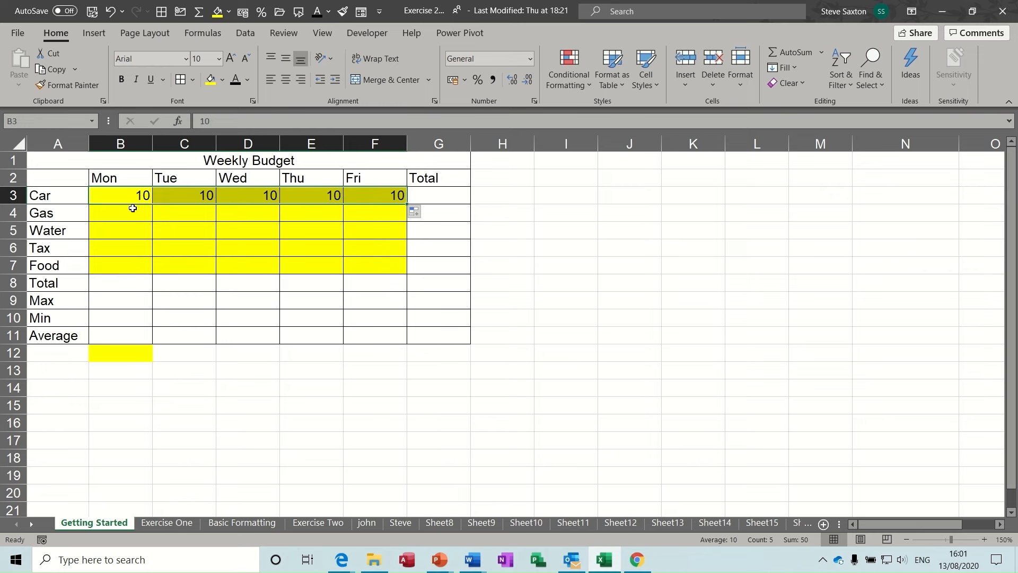
# Enter 5 and 10 in B4:C4 and extend the series to 25 across the Gas row.
pyautogui.click(116, 215)
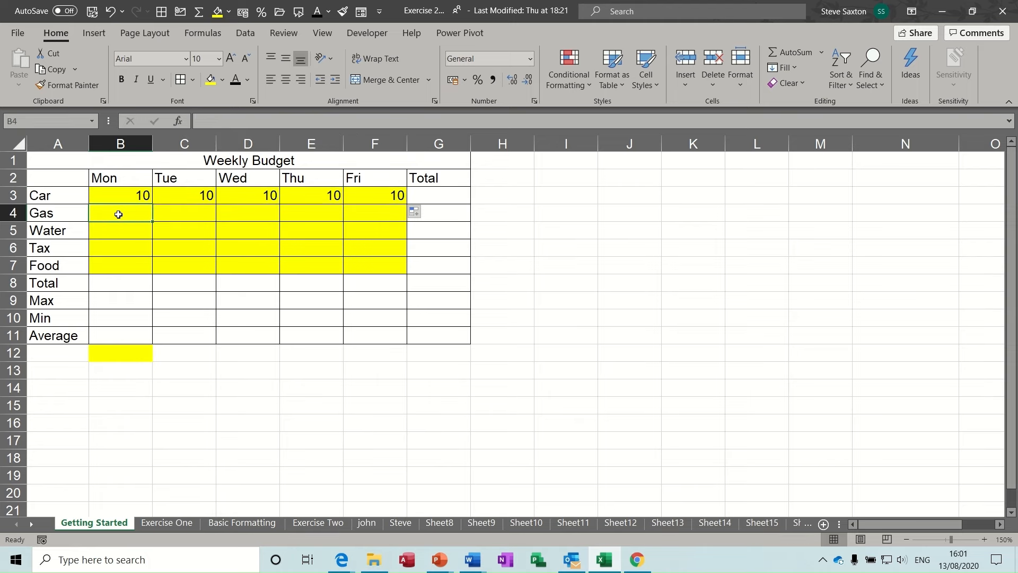
pyautogui.write('5')
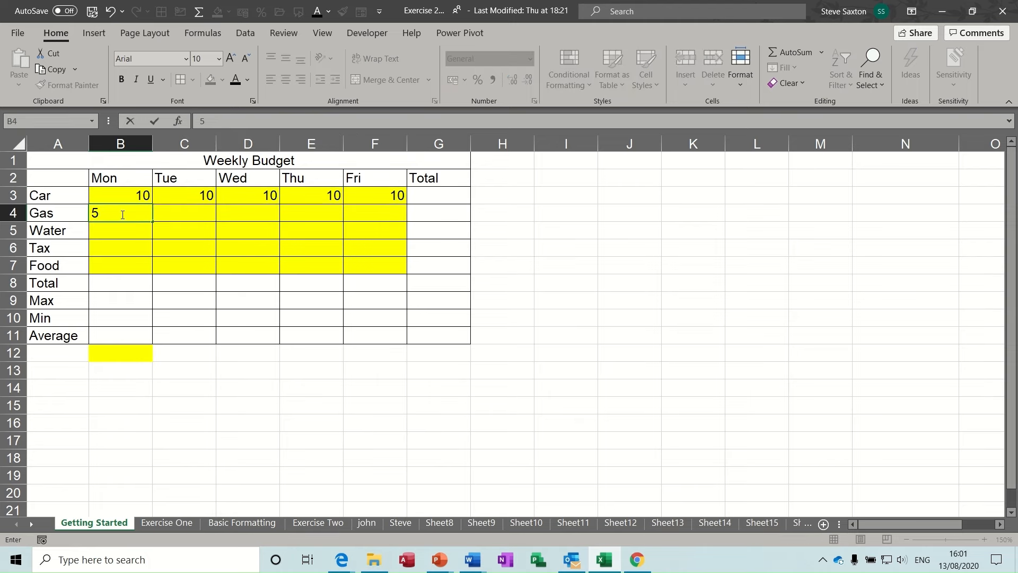
pyautogui.press('Tab')
pyautogui.write('10')
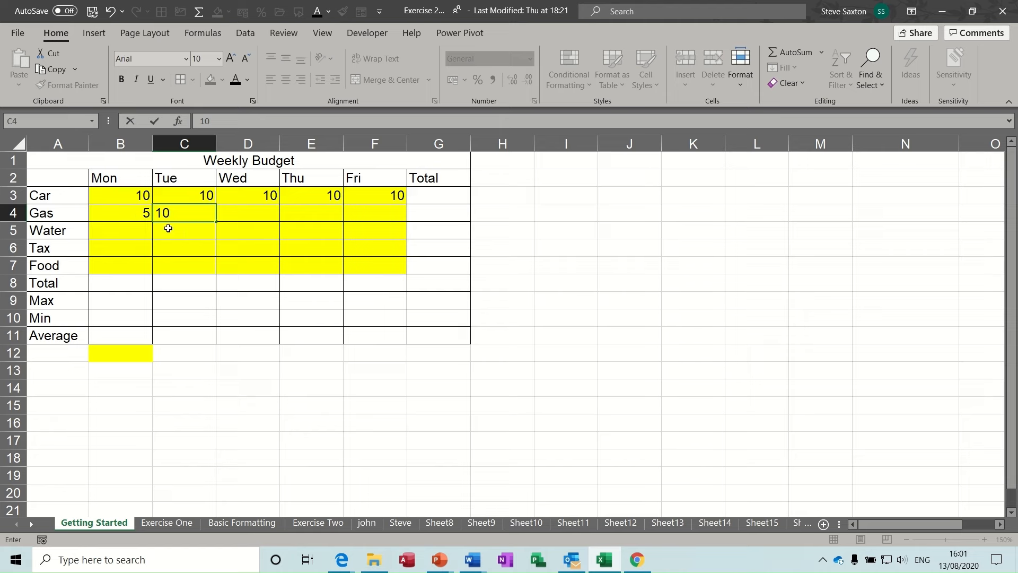
pyautogui.click(200, 241)
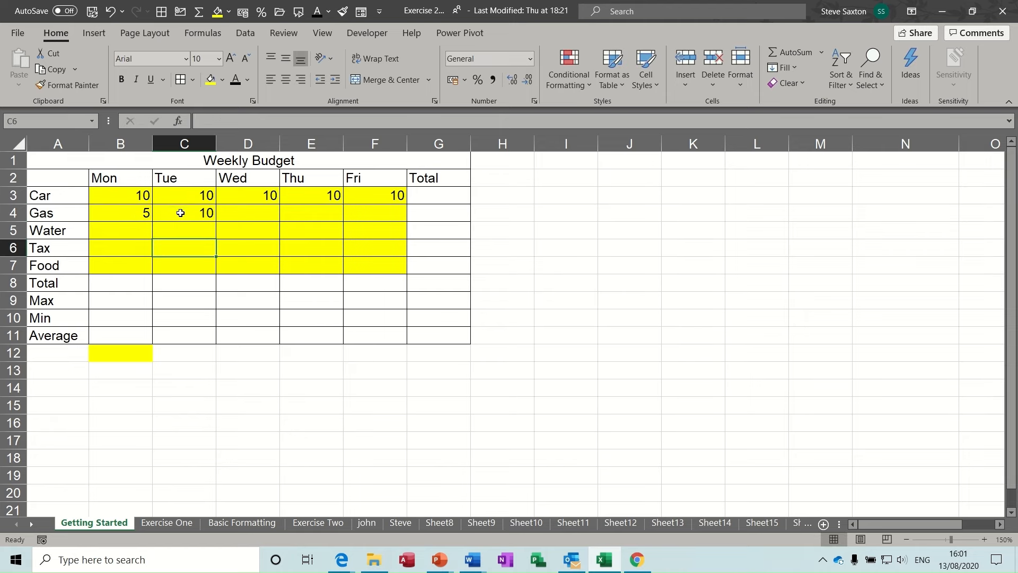
pyautogui.moveTo(105, 212); pyautogui.dragTo(385, 221)
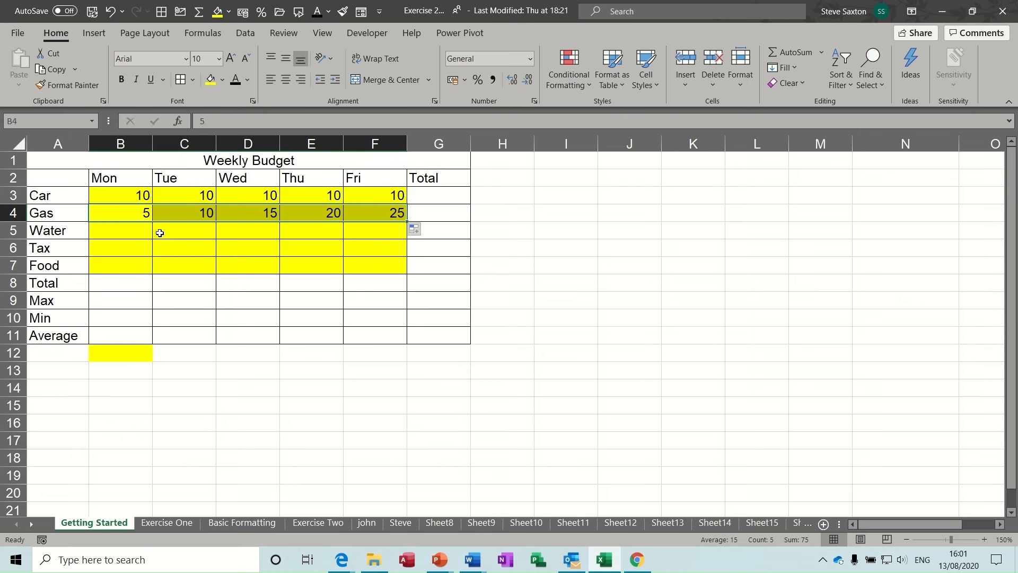
# Enter 1 and 7 in B5:C5 and extend the Water series to 13, 19, 25 across F5.
pyautogui.click(124, 234)
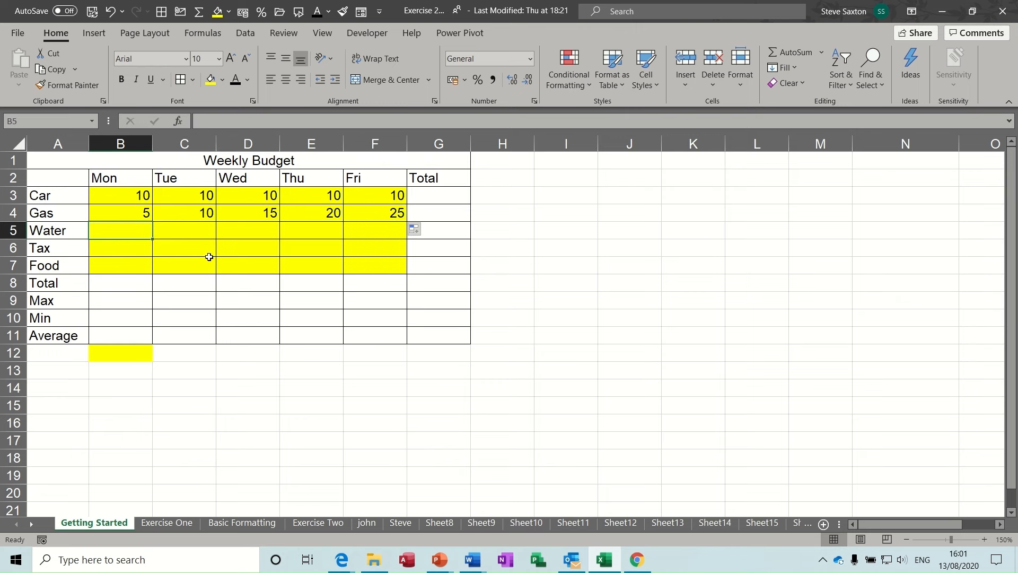
pyautogui.write('1')
pyautogui.press('Tab')
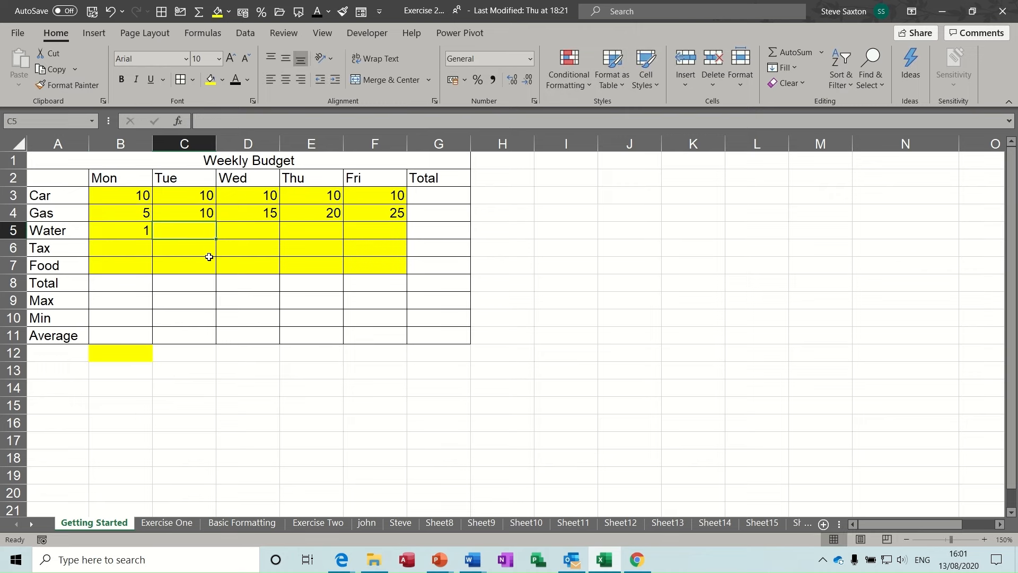
pyautogui.write('7')
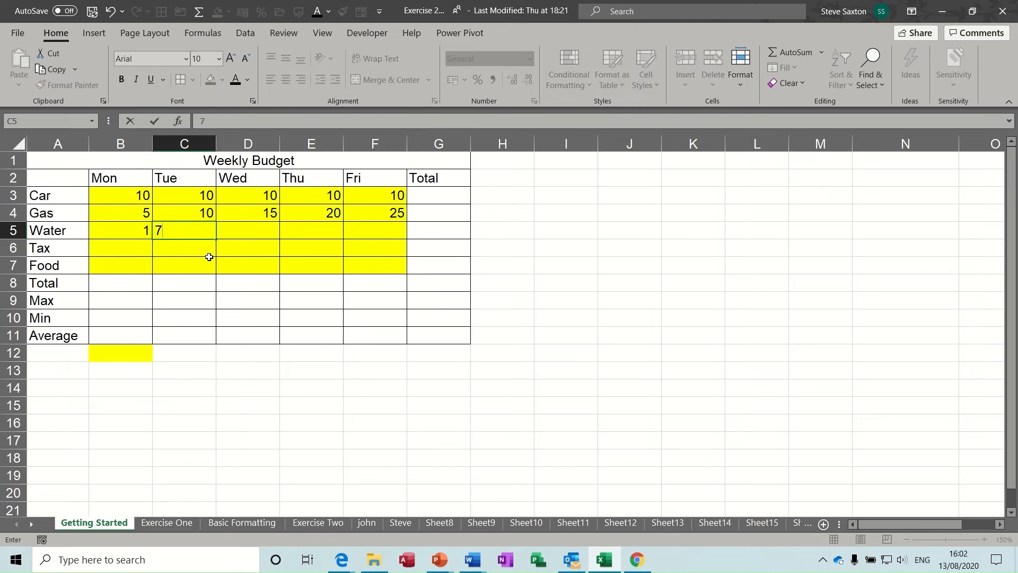
pyautogui.press('Tab')
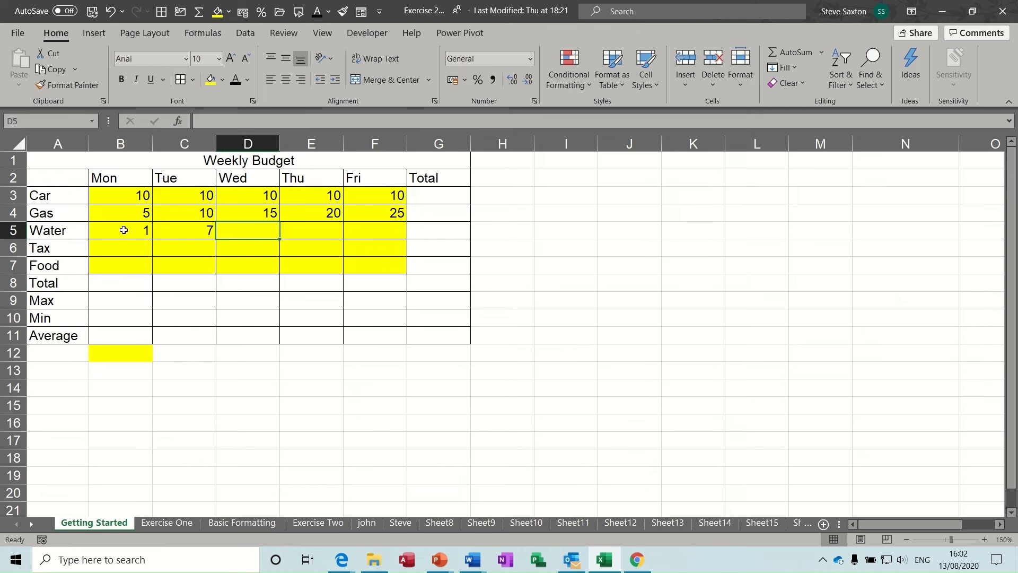
pyautogui.moveTo(130, 230); pyautogui.dragTo(390, 239)
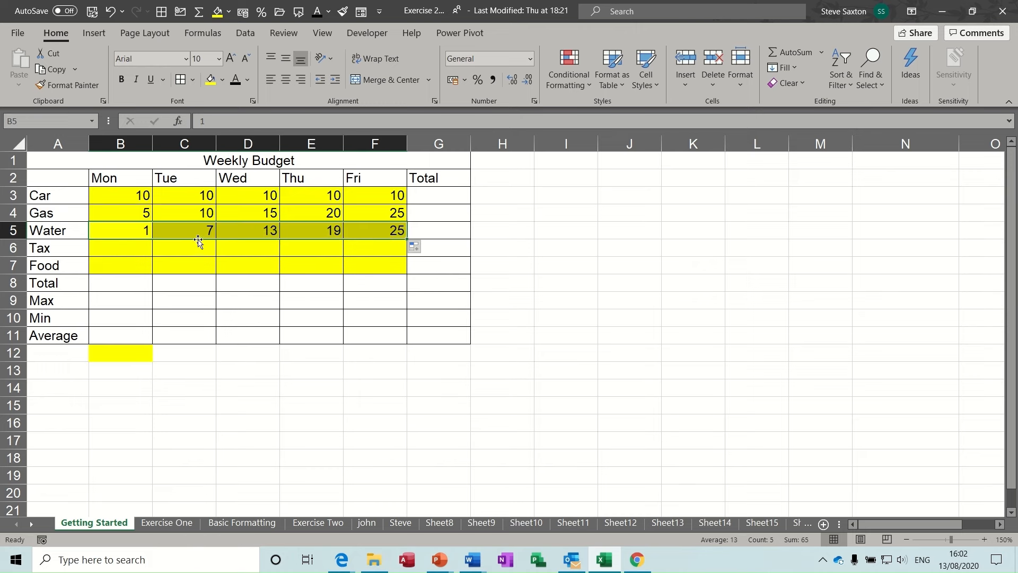
# Put 10 in B6, copy it down to Food, then across to Friday.
pyautogui.click(120, 248)
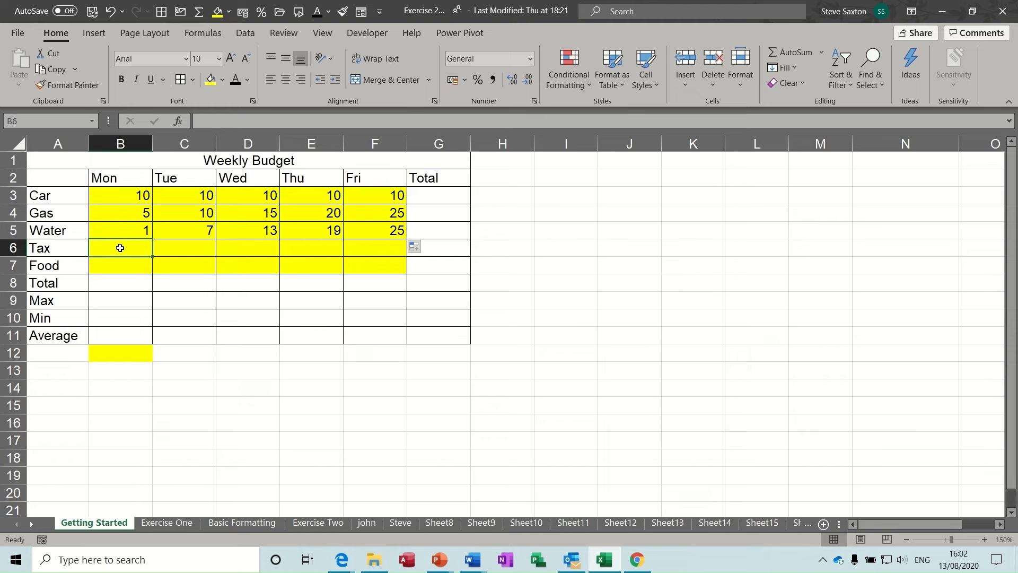
pyautogui.write('10')
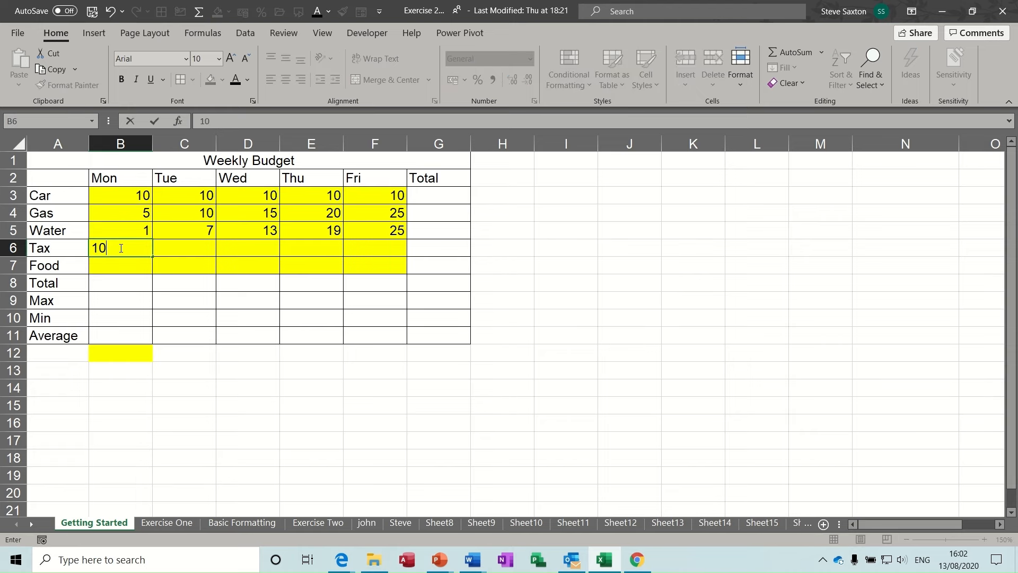
pyautogui.moveTo(152, 257); pyautogui.dragTo(153, 272)
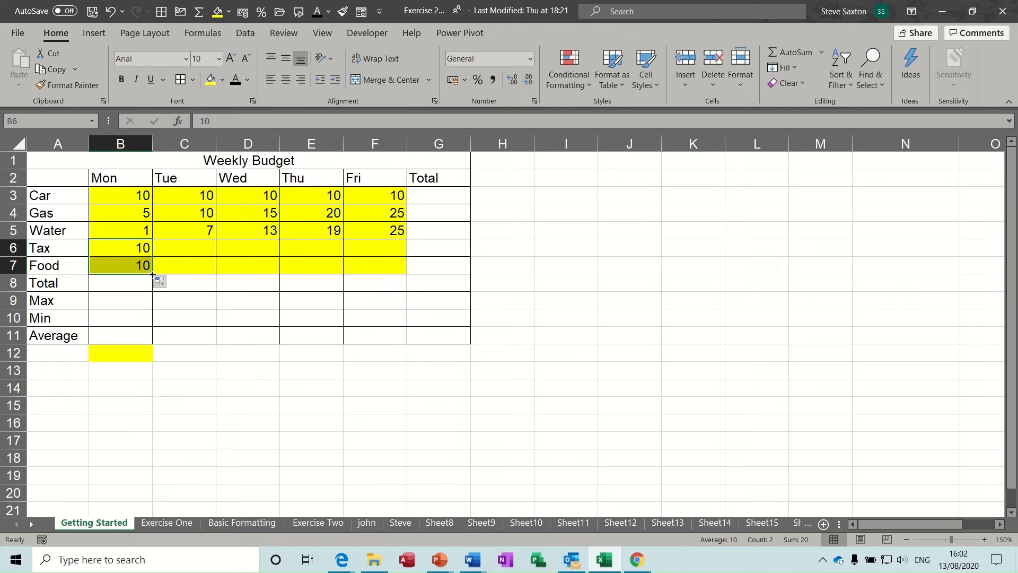
pyautogui.moveTo(153, 274); pyautogui.dragTo(389, 269)
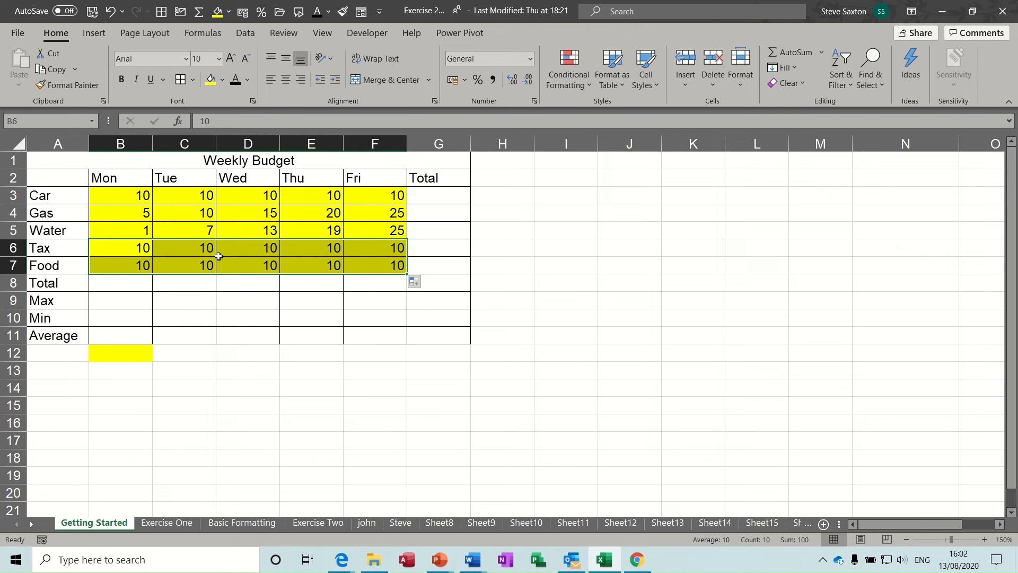
# Zoom in and back out to review the filled values in C7 and B5.
pyautogui.click(245, 233)
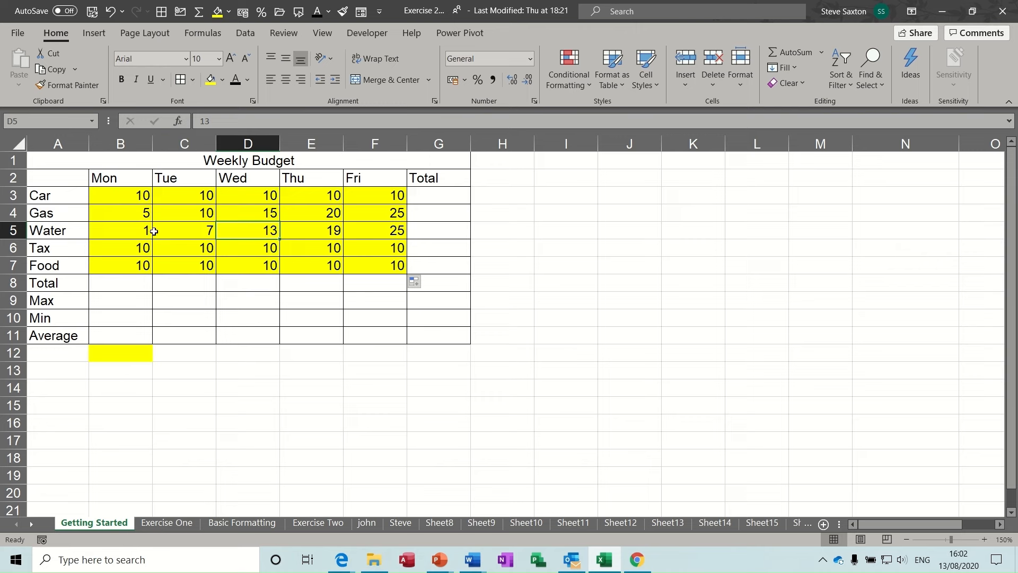
pyautogui.click(186, 263)
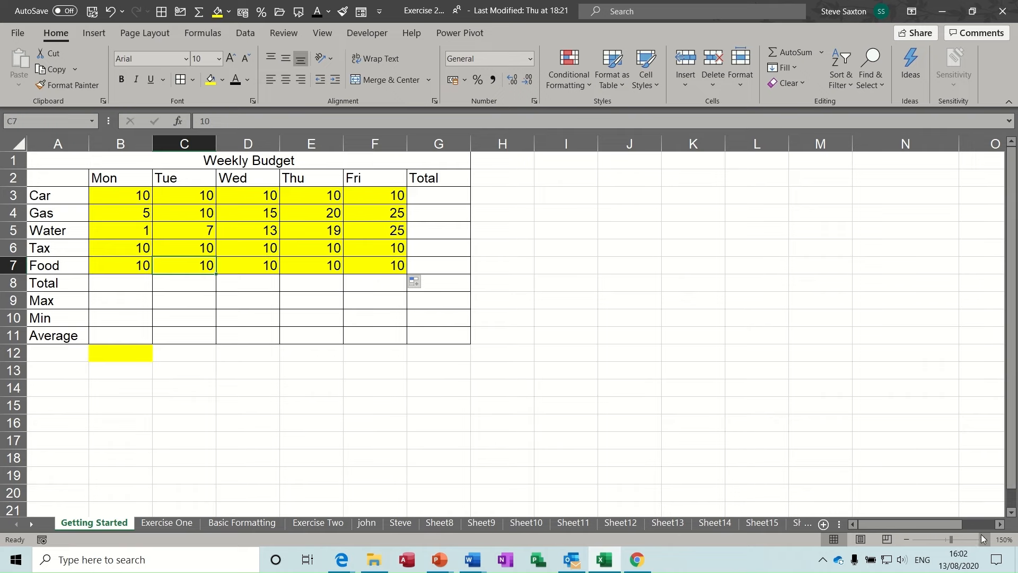
pyautogui.click(985, 539)
pyautogui.click(985, 539)
pyautogui.click(985, 539)
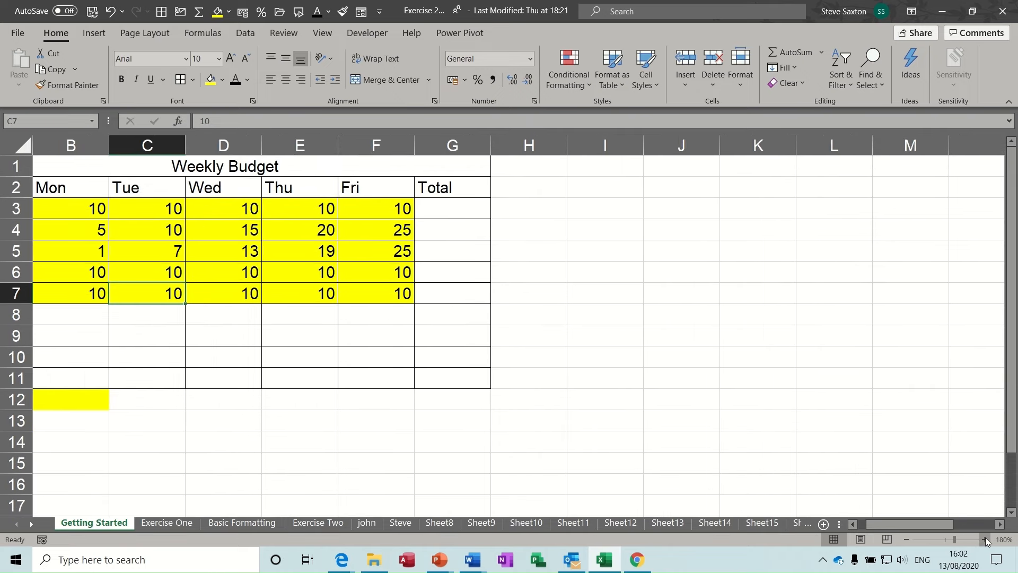
pyautogui.click(907, 539)
pyautogui.click(908, 539)
pyautogui.click(908, 538)
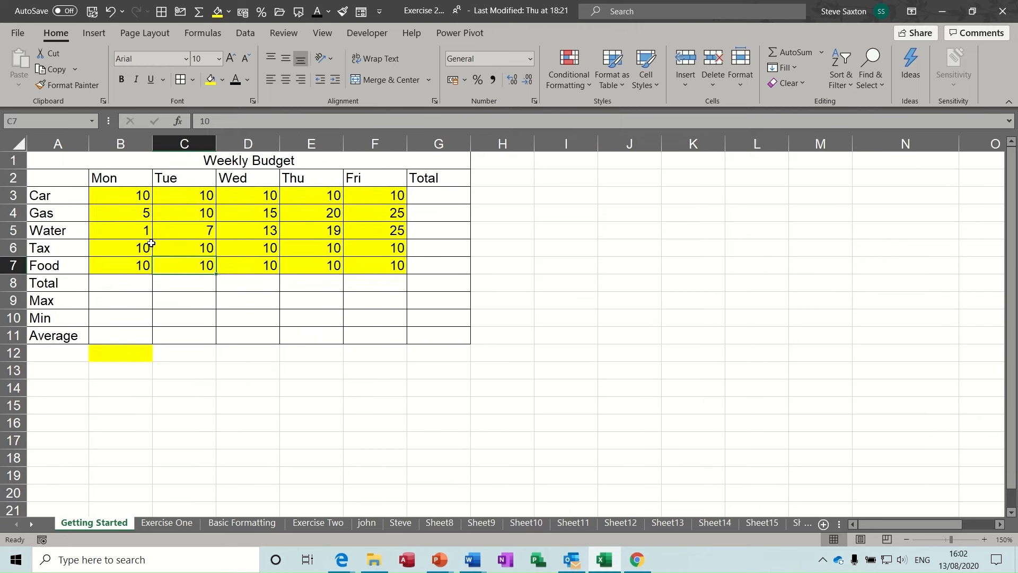
pyautogui.click(117, 230)
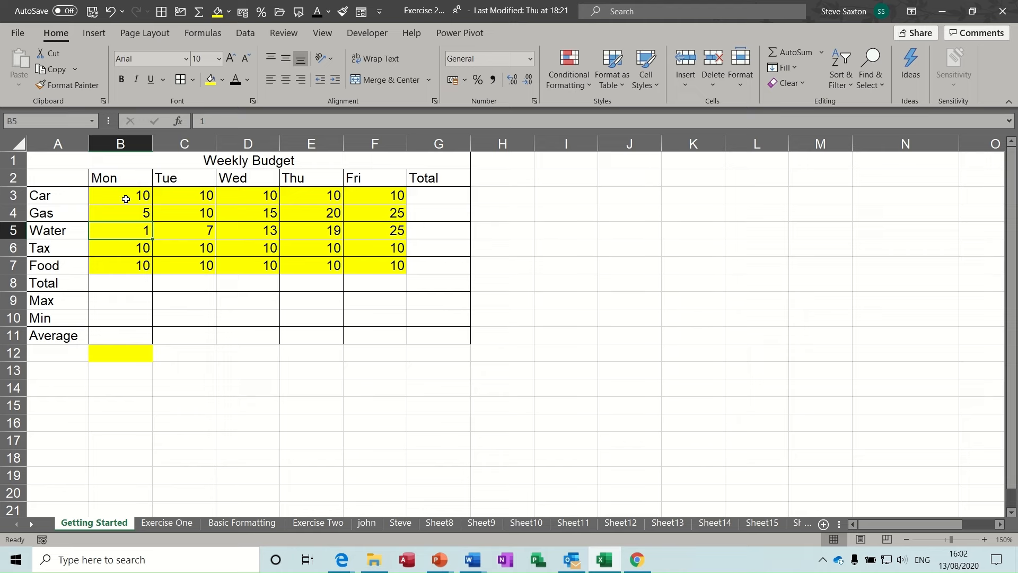
# Apply the £ Accounting Number Format to the daily amounts in B3:F7.
pyautogui.moveTo(121, 197)
pyautogui.mouseDown()
pyautogui.moveTo(312, 222)
pyautogui.moveTo(380, 263)
pyautogui.mouseUp()
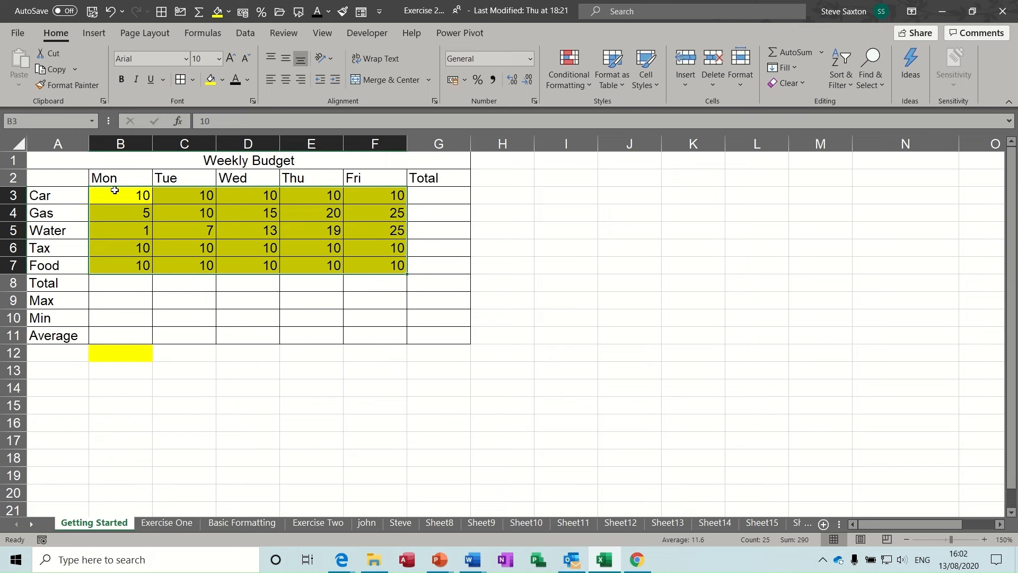
pyautogui.moveTo(115, 194); pyautogui.dragTo(382, 259)
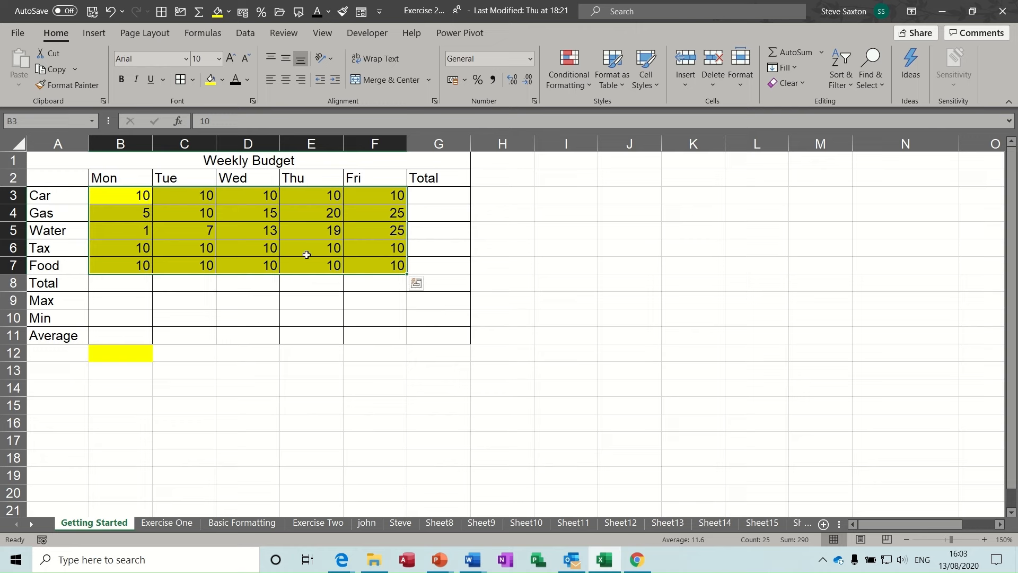
pyautogui.click(451, 81)
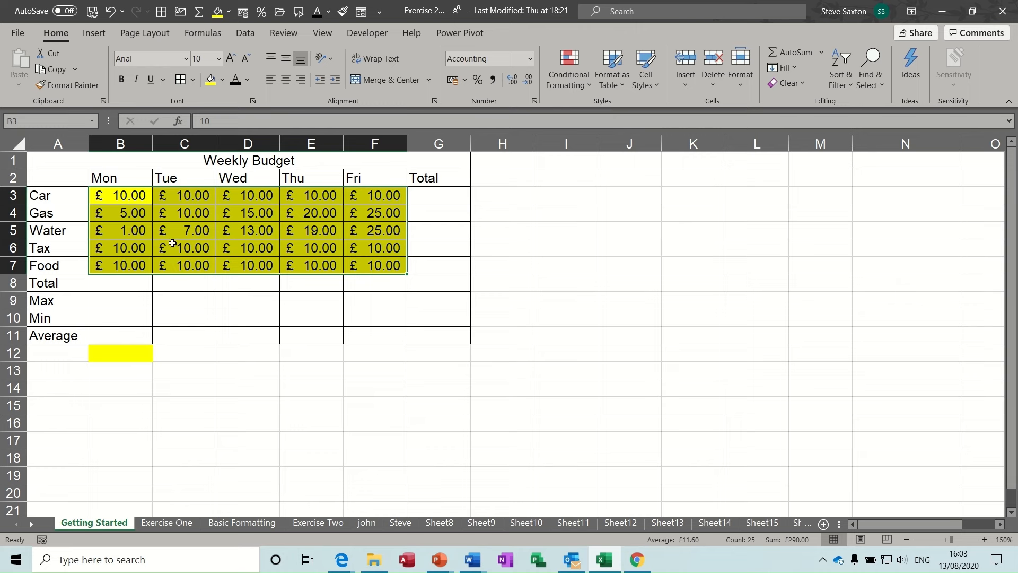
pyautogui.click(125, 355)
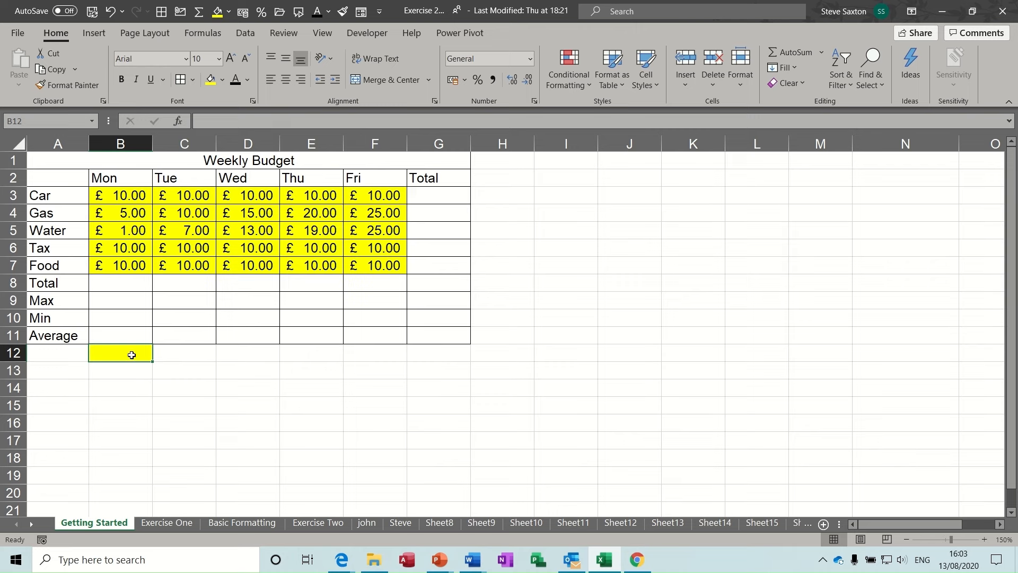
# Enter =2+4/2 in B12 so it evaluates to 4.
pyautogui.write('=')
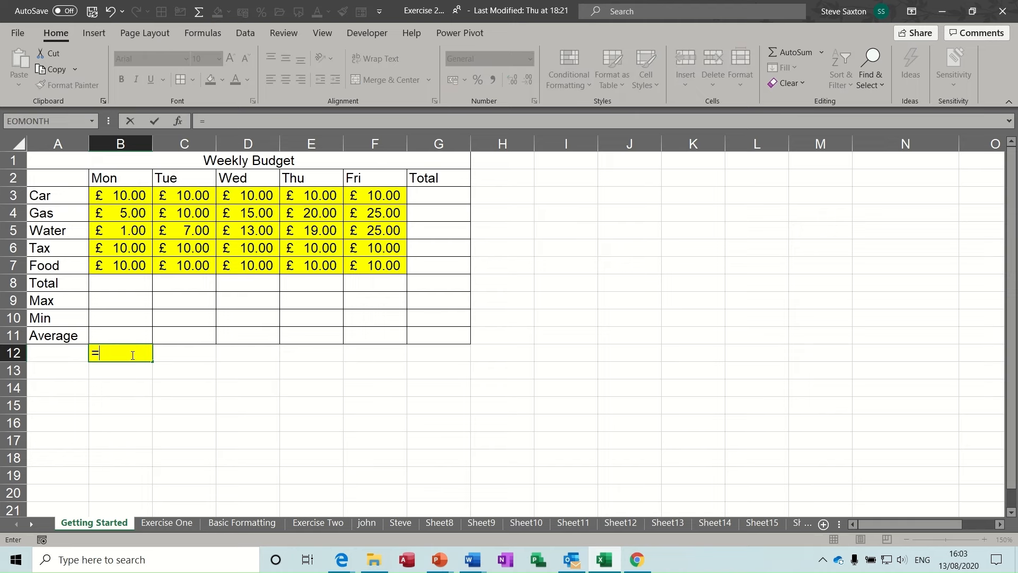
pyautogui.write('2+4/2')
pyautogui.click(154, 122)
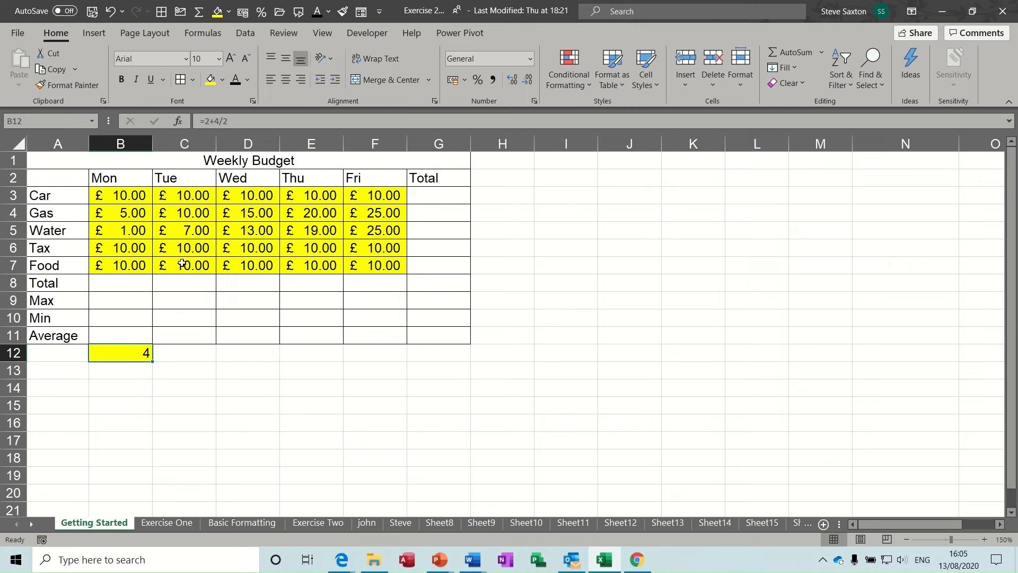
# Change B12 to =(2+4)/2 giving 3, then delete it and start a new formula.
pyautogui.click(205, 122)
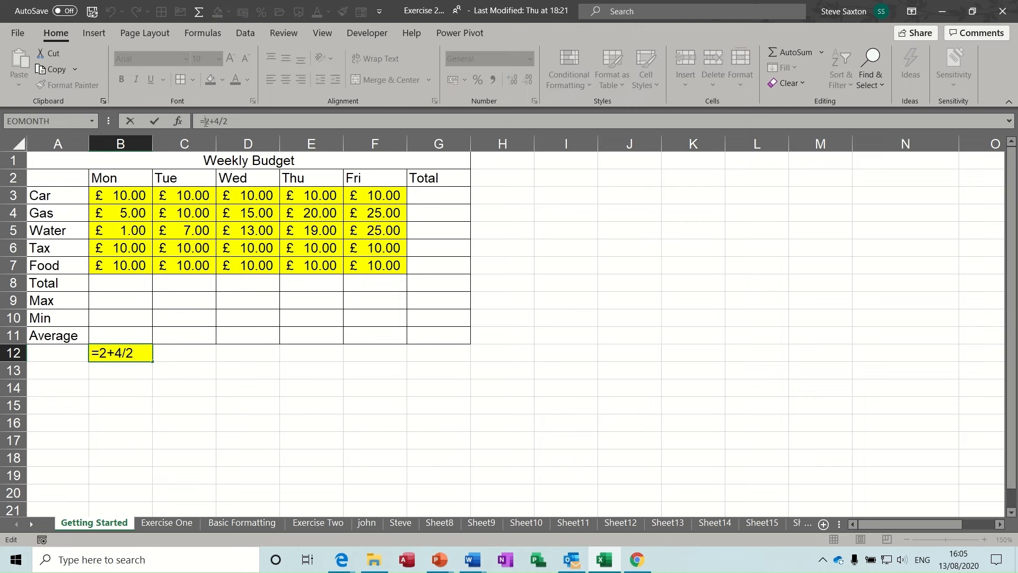
pyautogui.write('(')
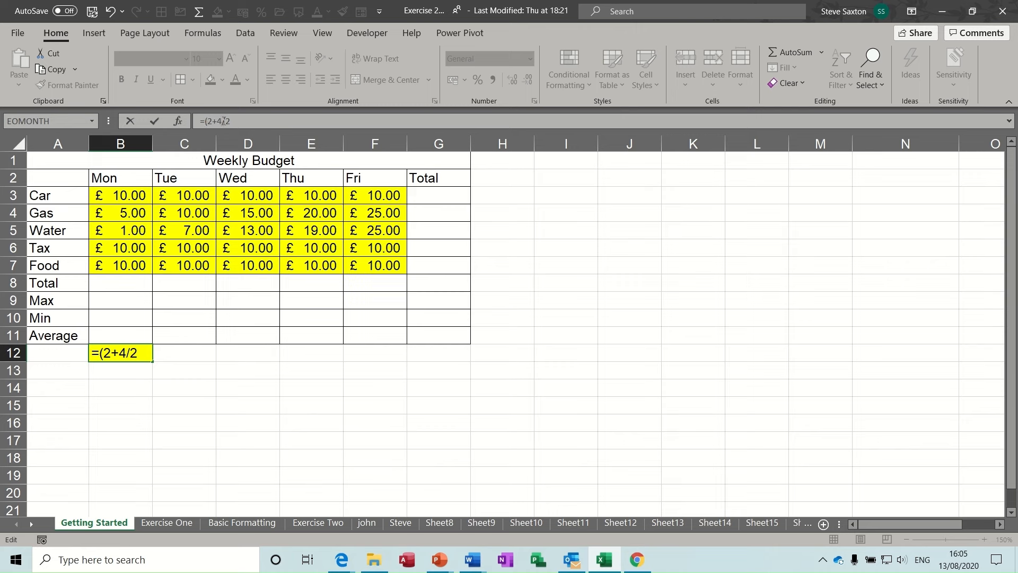
pyautogui.click(222, 121)
pyautogui.write(')')
pyautogui.click(154, 120)
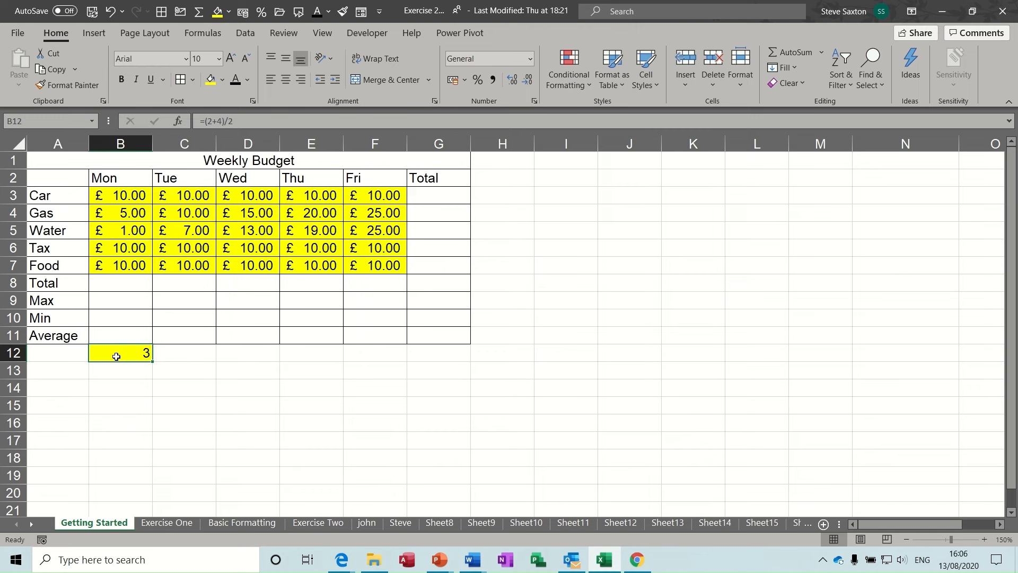
pyautogui.press('Delete')
pyautogui.write('=')
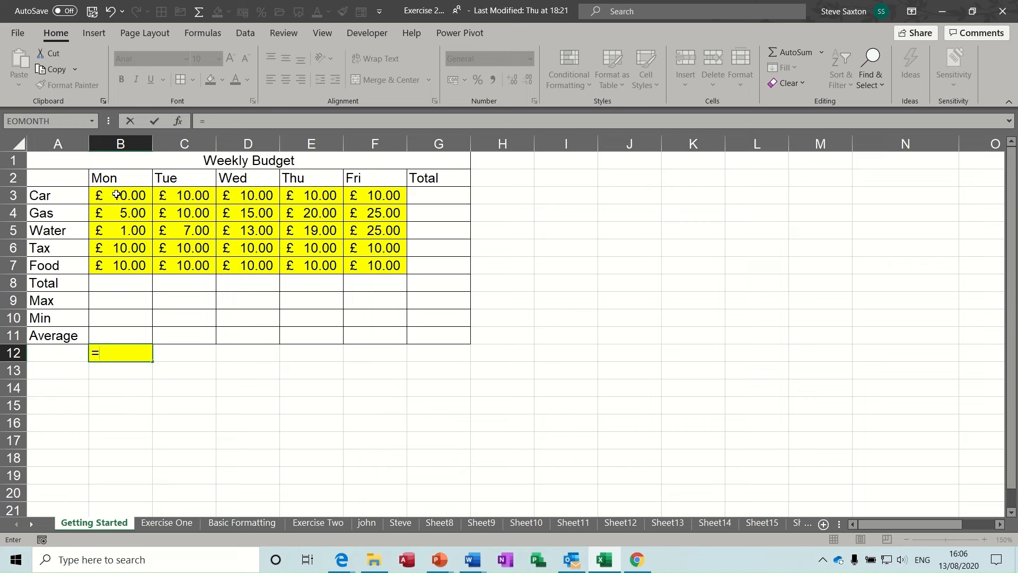
# Enter =B3+C3 in B12 to add Monday's and Tuesday's Car amounts.
pyautogui.click(117, 195)
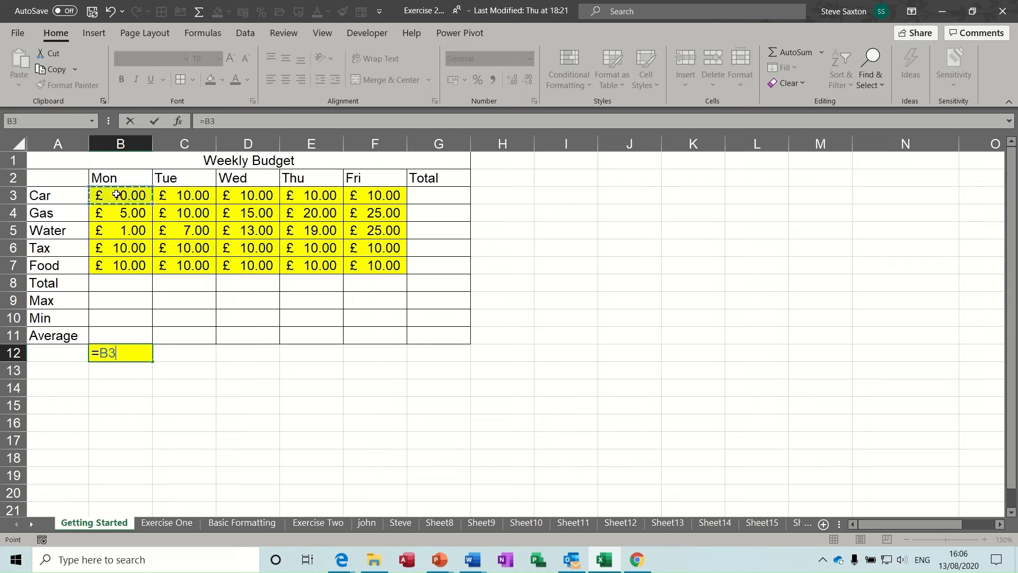
pyautogui.write('+')
pyautogui.click(185, 195)
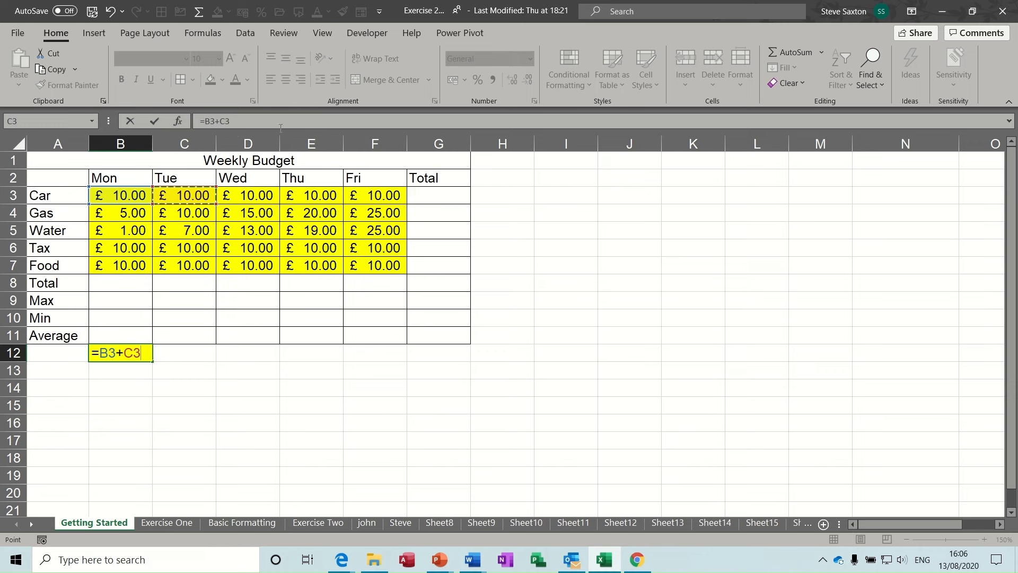
pyautogui.click(154, 121)
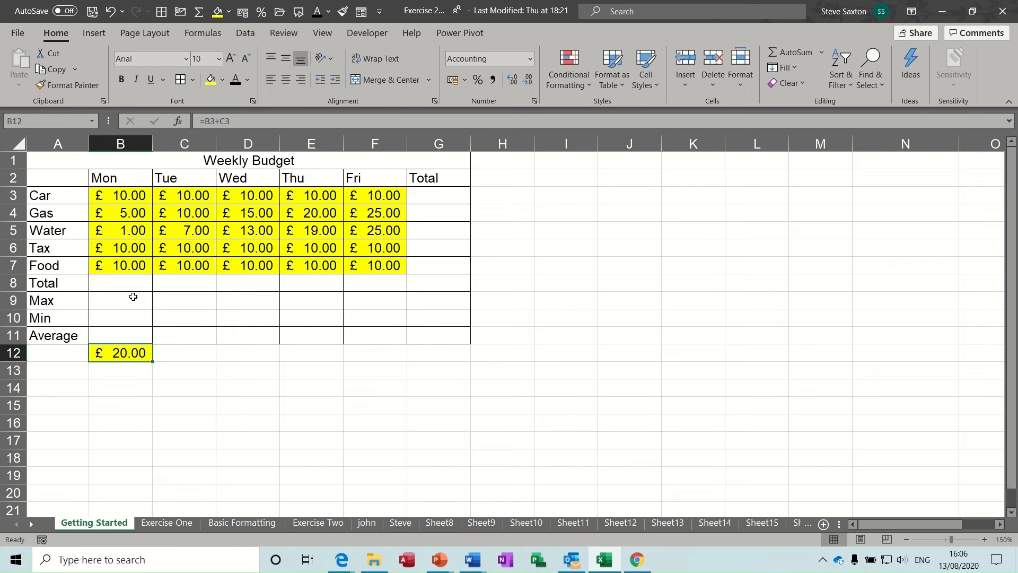
# Change Monday's Car amount in B3 to 20, making B12 show £30.00.
pyautogui.click(121, 196)
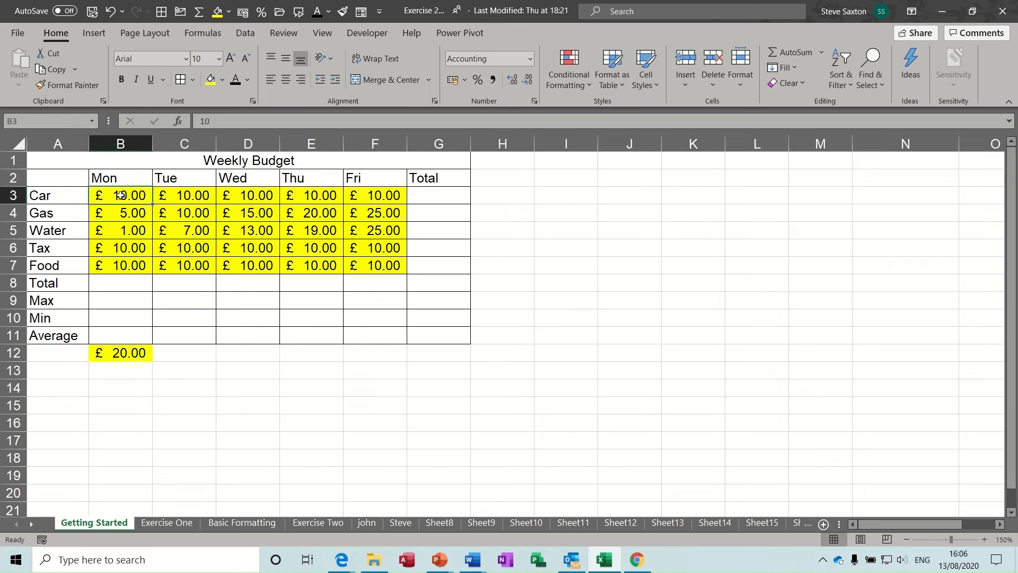
pyautogui.write('20')
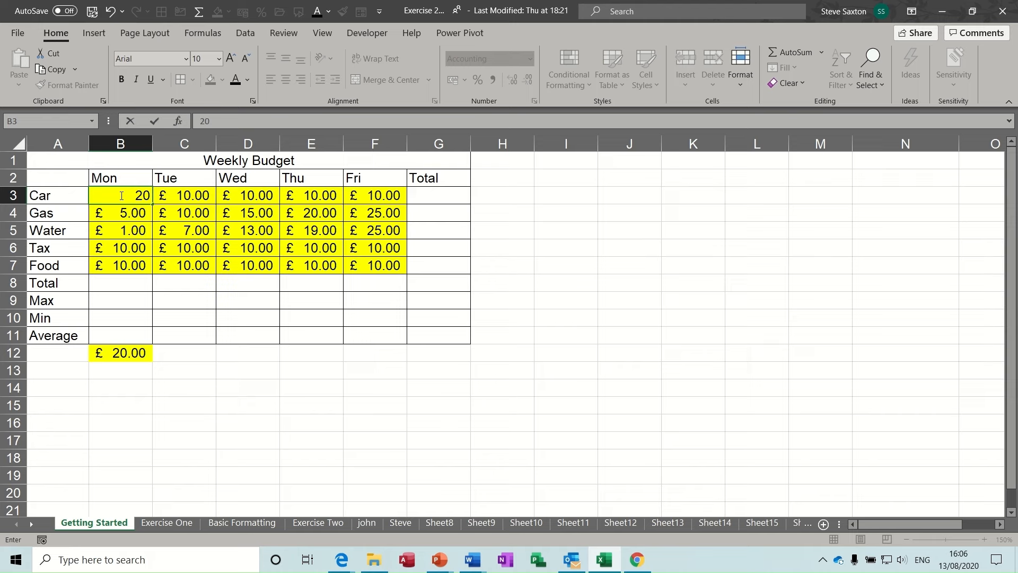
pyautogui.press('Return')
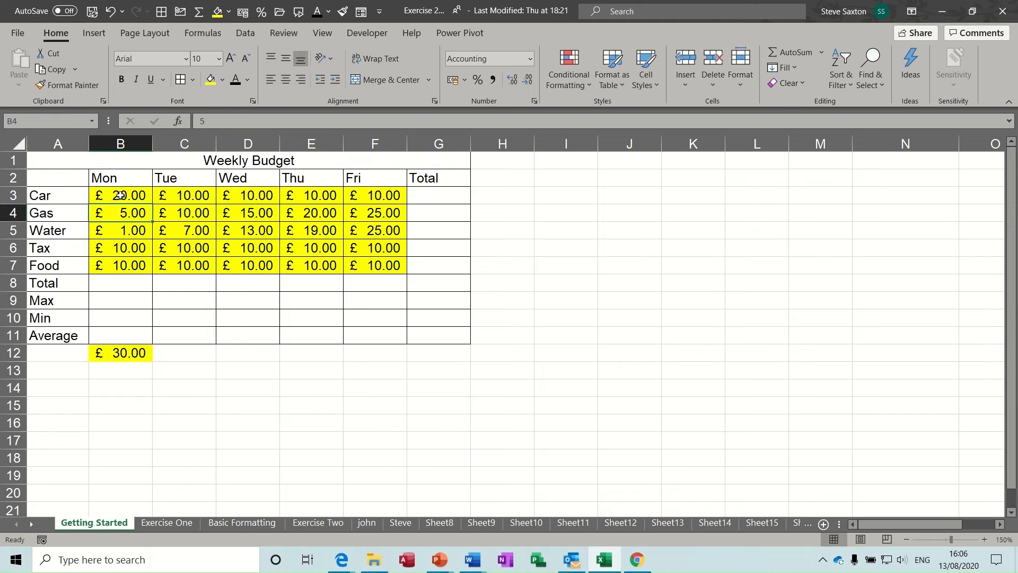
pyautogui.click(124, 353)
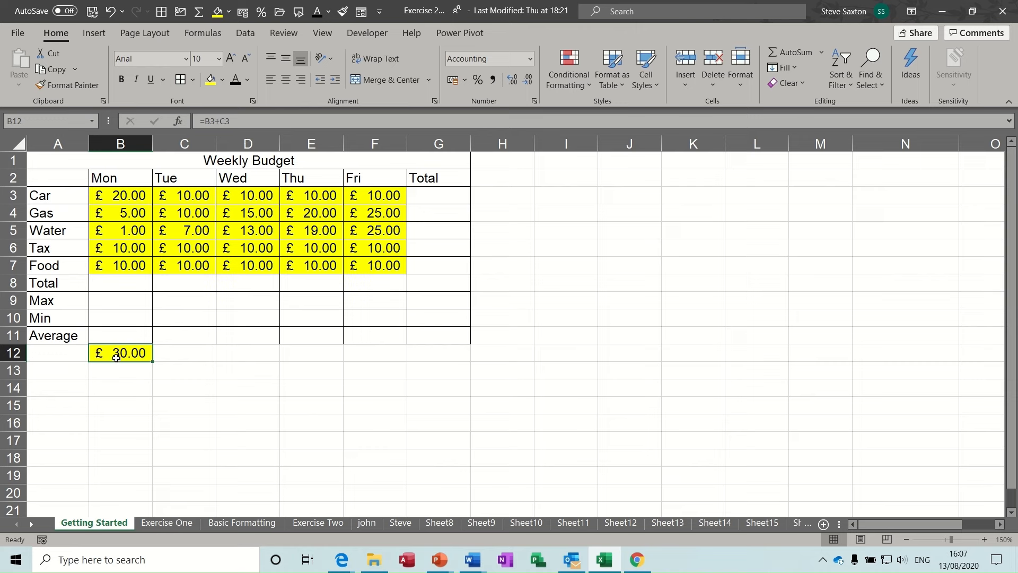
pyautogui.write('=')
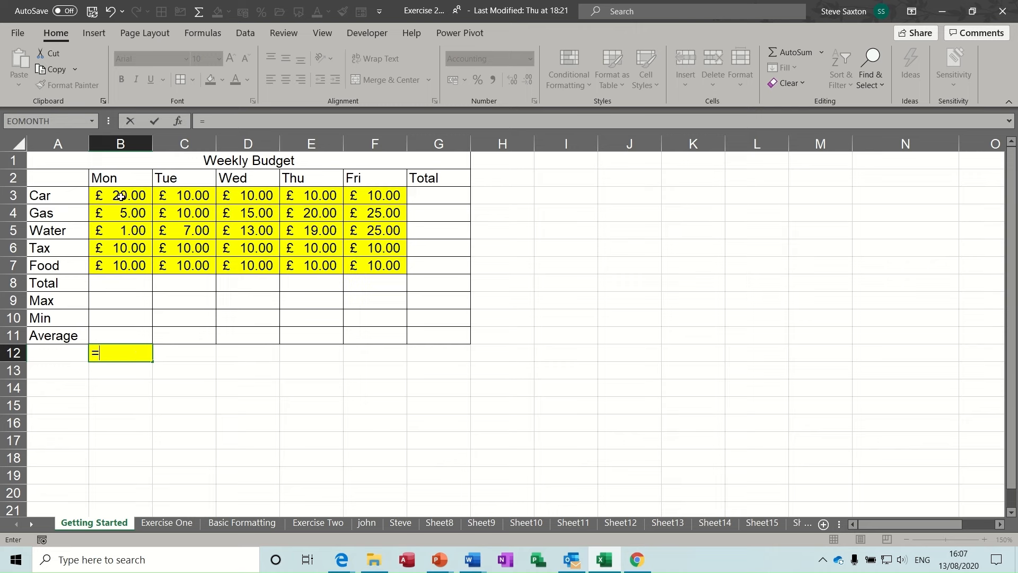
# Enter =B3-C3 in B12, giving £10.00.
pyautogui.click(121, 196)
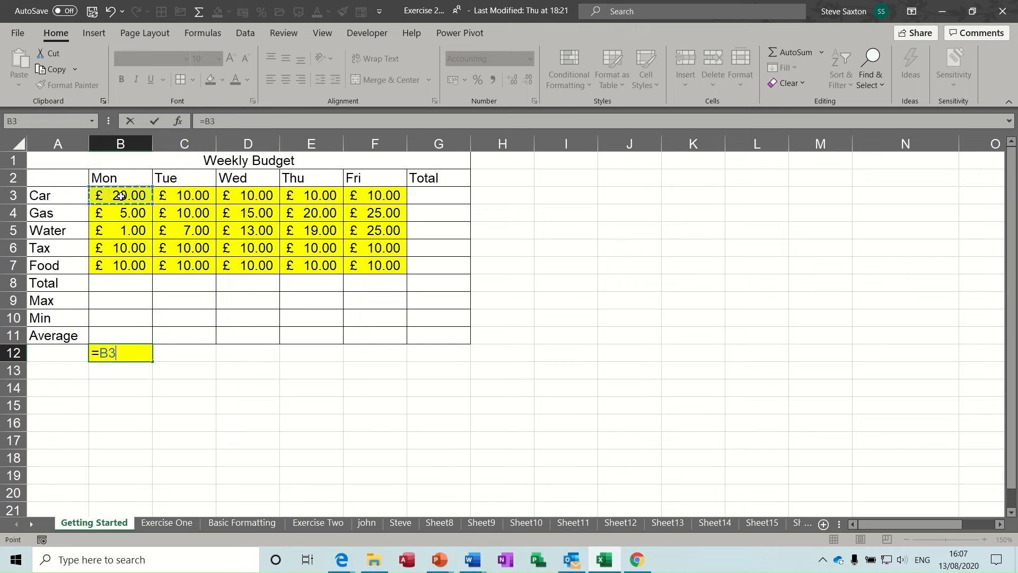
pyautogui.write('-')
pyautogui.click(187, 194)
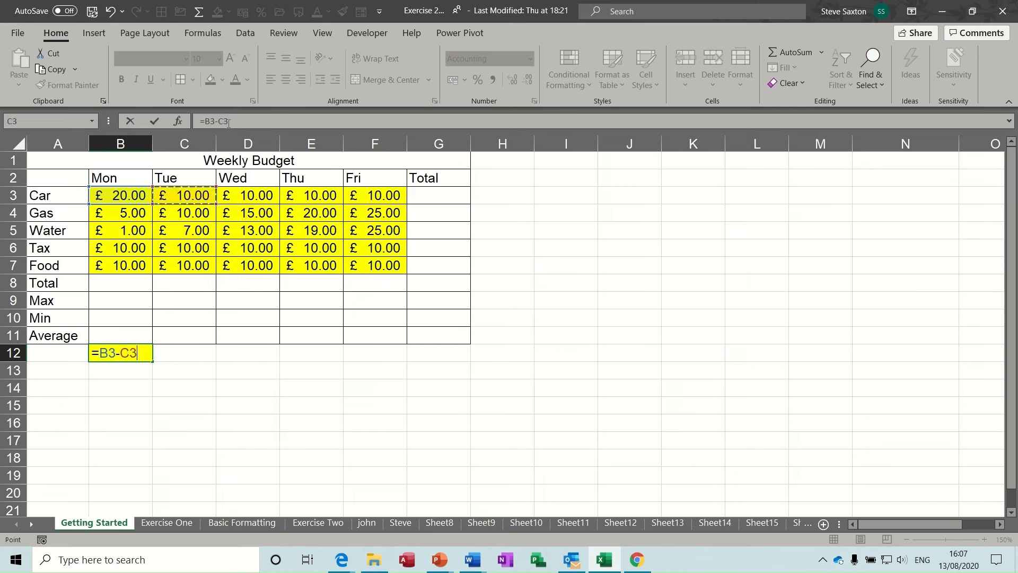
pyautogui.click(154, 121)
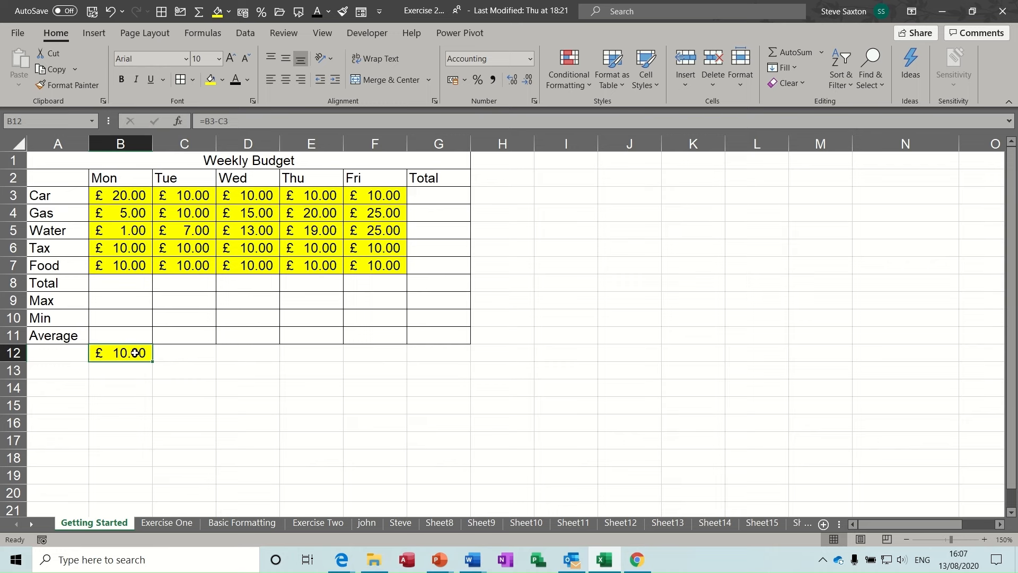
# Replace B12 with =B3*C3, giving £200.00.
pyautogui.write('=')
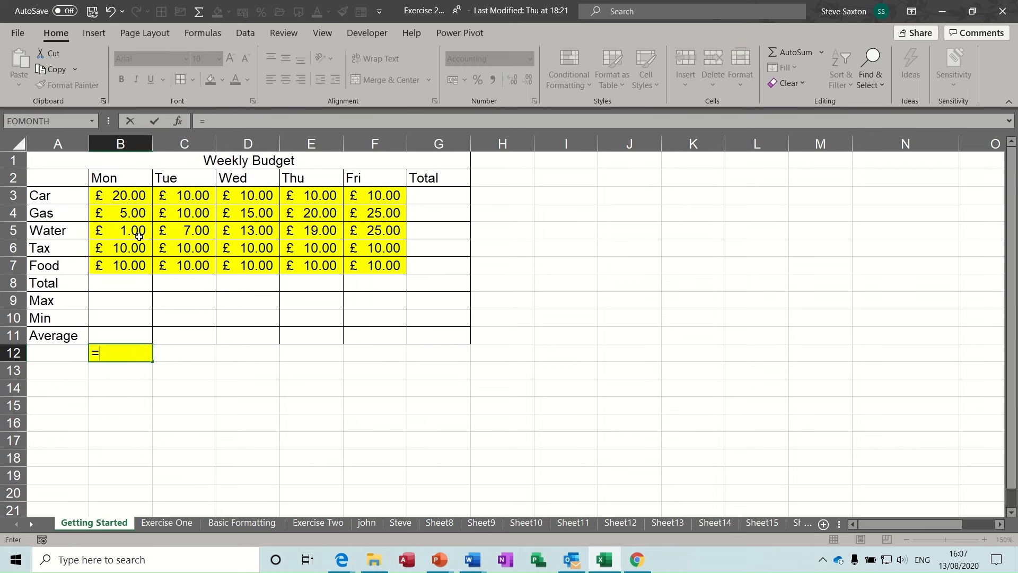
pyautogui.click(120, 195)
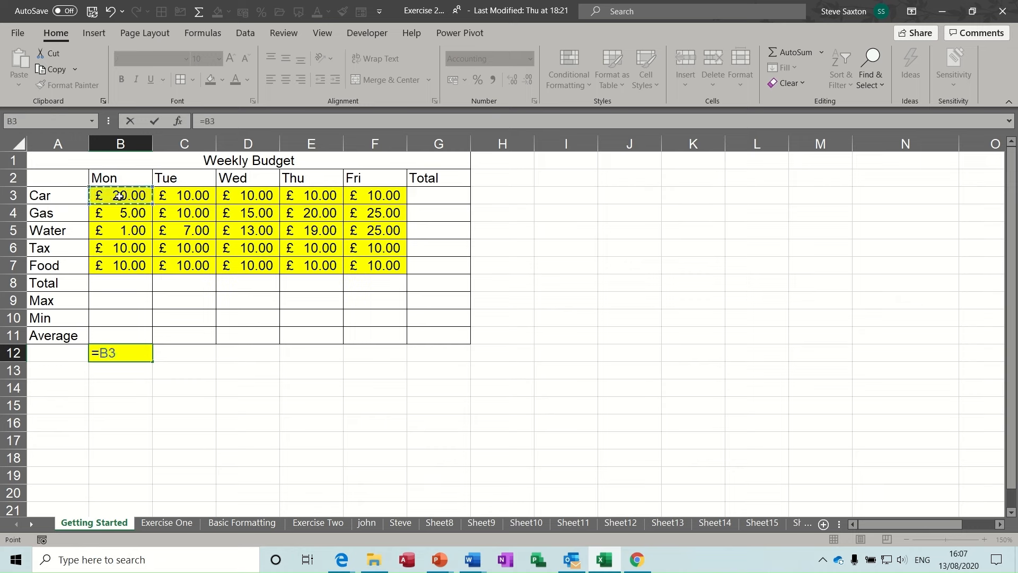
pyautogui.write('*')
pyautogui.click(184, 195)
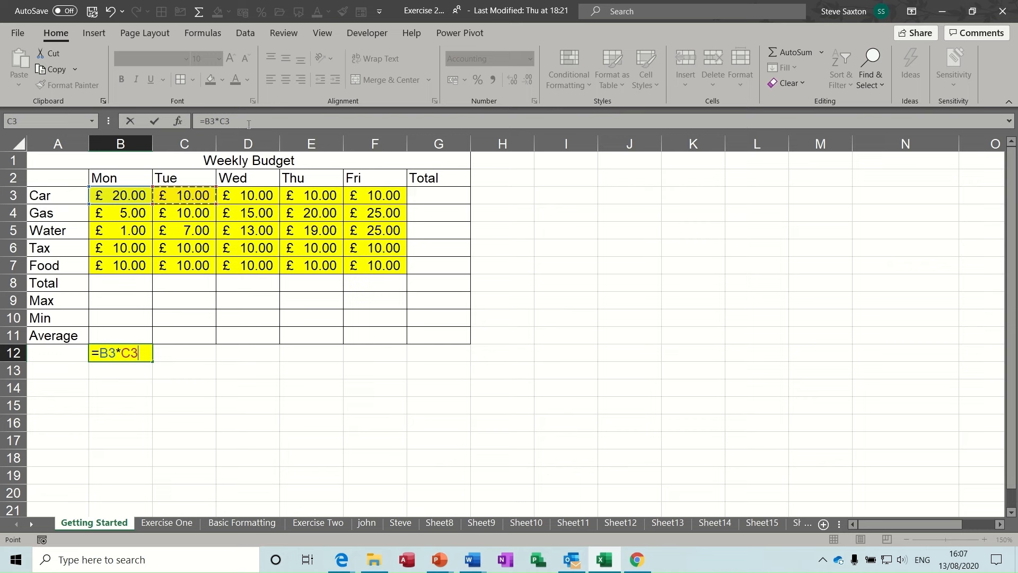
pyautogui.click(154, 121)
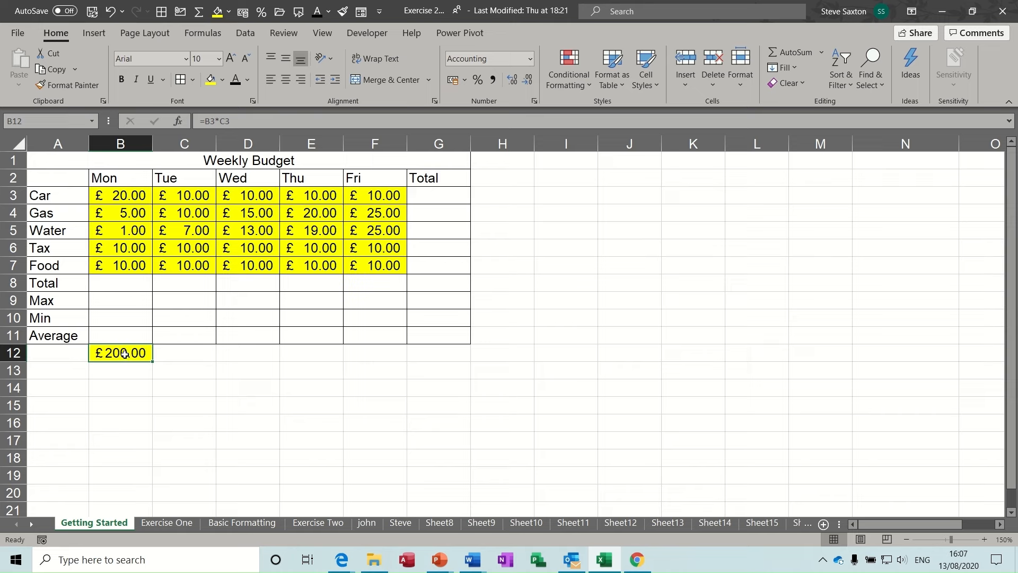
# Enter =B3/C3 in B12 to show £2.00, then delete it.
pyautogui.write('=')
pyautogui.click(117, 195)
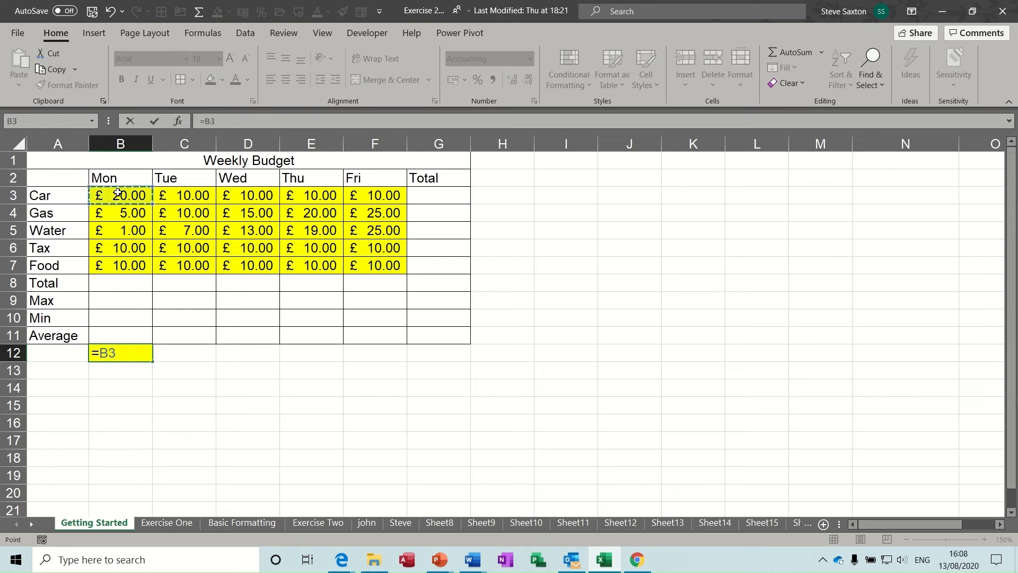
pyautogui.write('/')
pyautogui.click(186, 195)
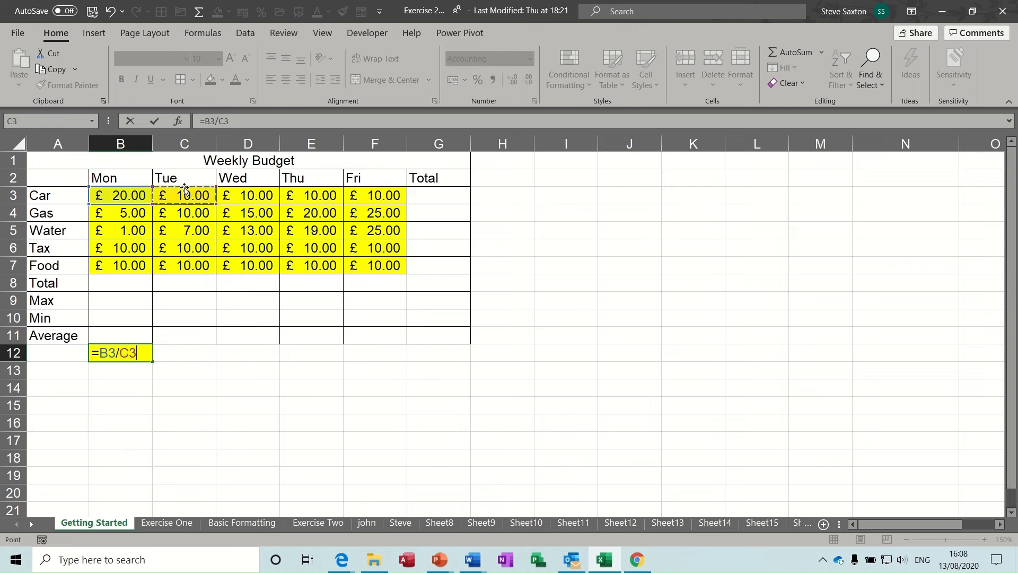
pyautogui.click(153, 121)
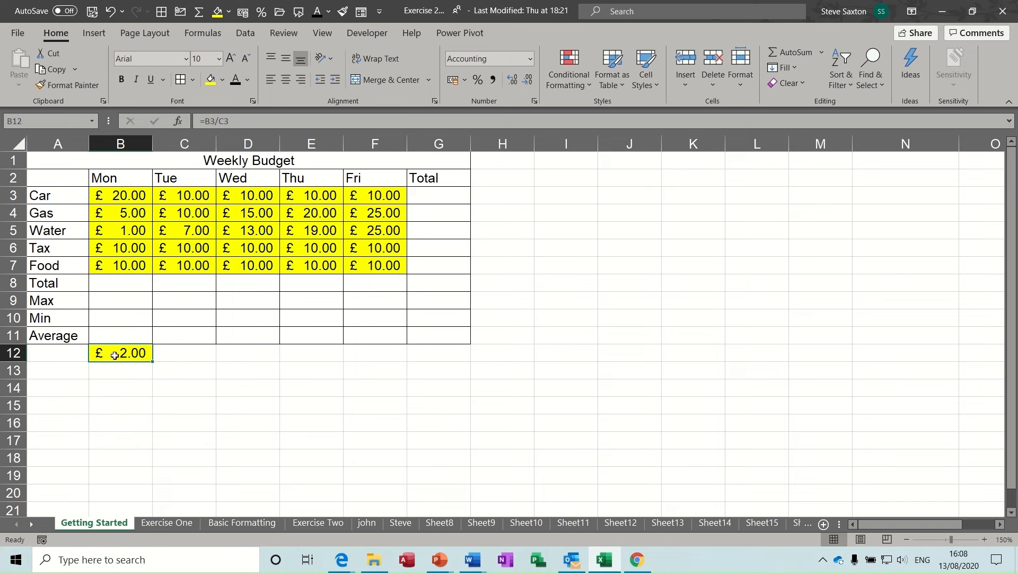
pyautogui.press('Delete')
pyautogui.click(122, 283)
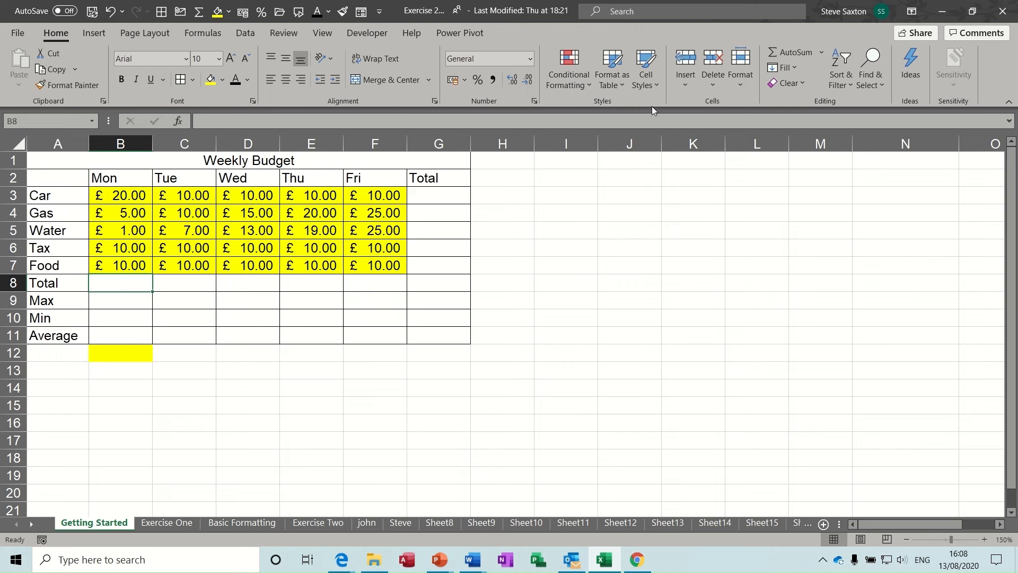
pyautogui.click(791, 52)
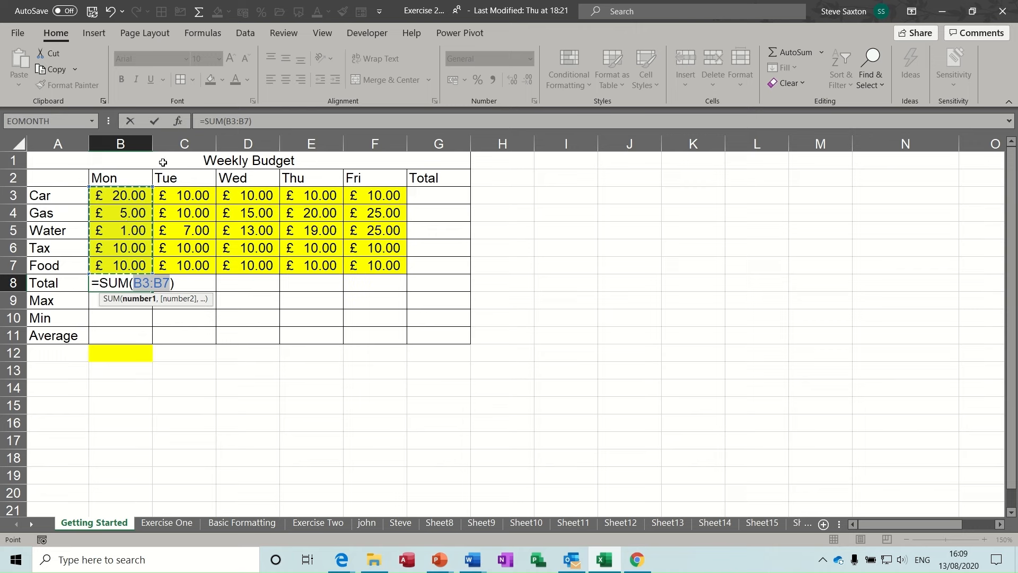
pyautogui.click(153, 121)
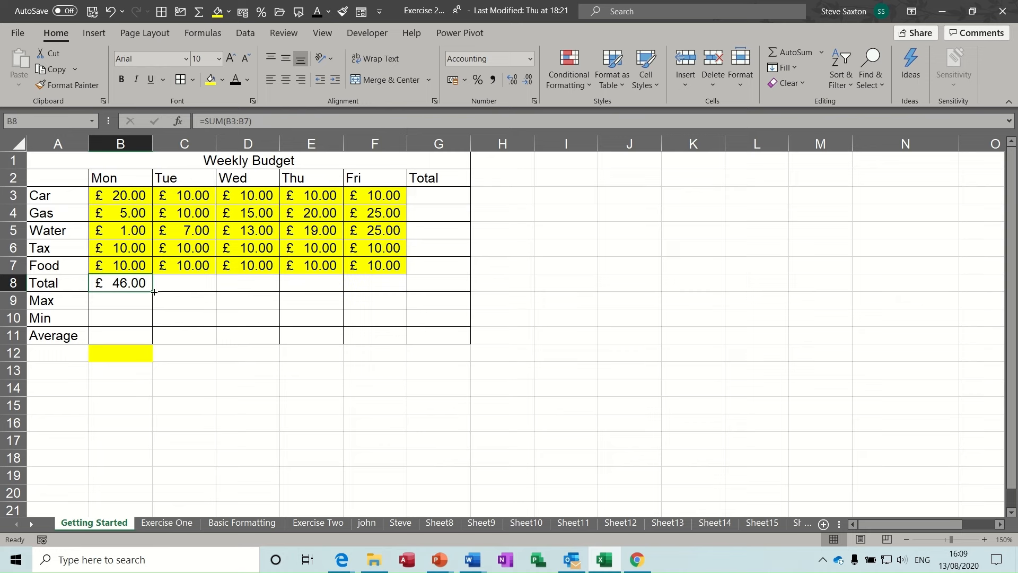
pyautogui.moveTo(154, 291); pyautogui.dragTo(385, 283)
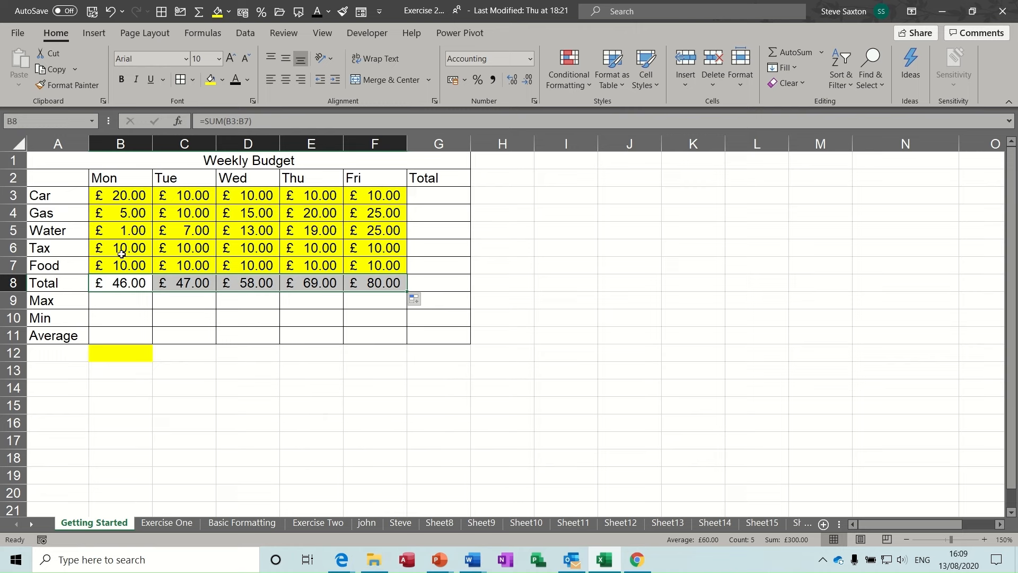
pyautogui.click(122, 285)
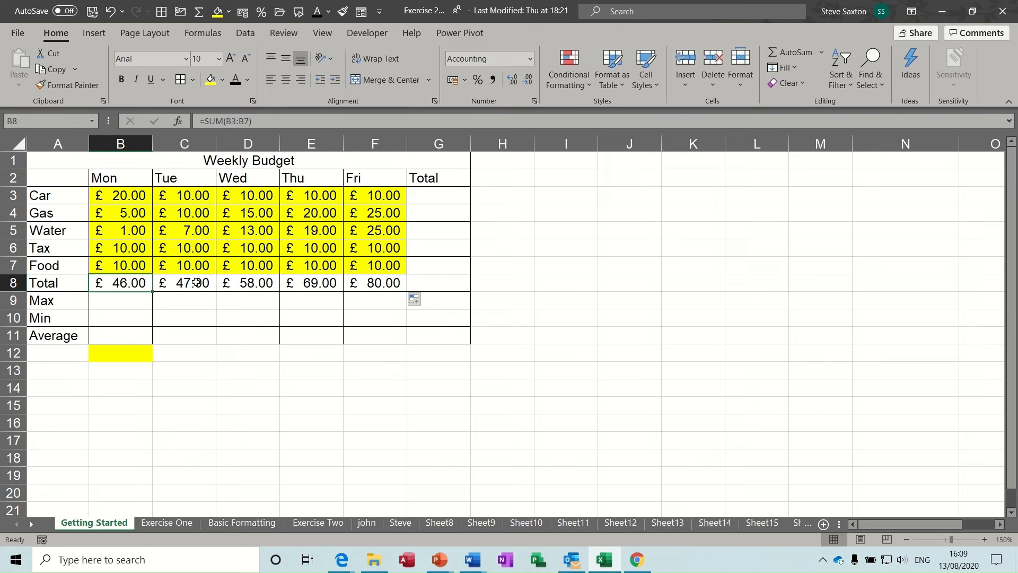
pyautogui.click(380, 283)
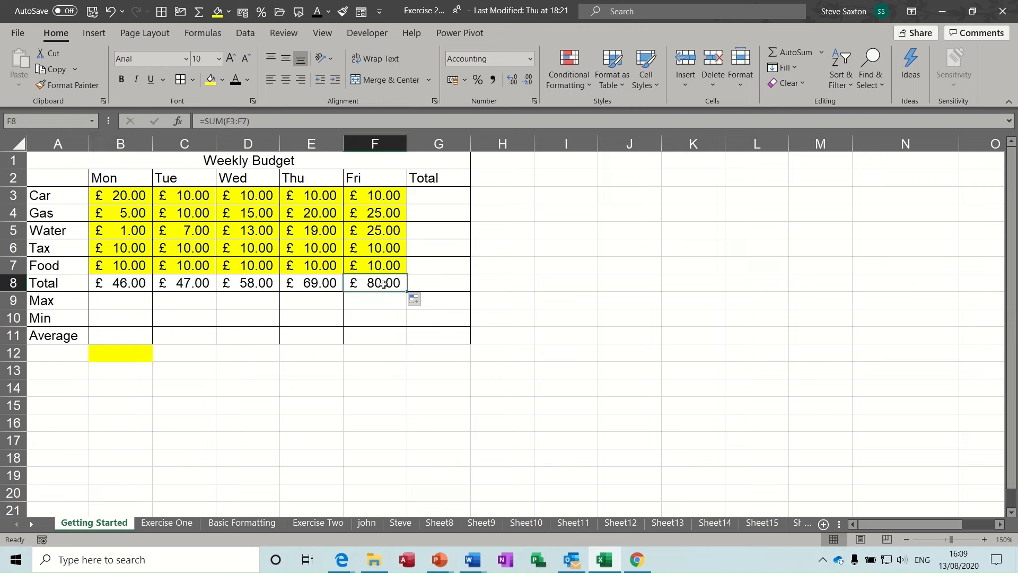
pyautogui.moveTo(382, 195); pyautogui.dragTo(382, 267)
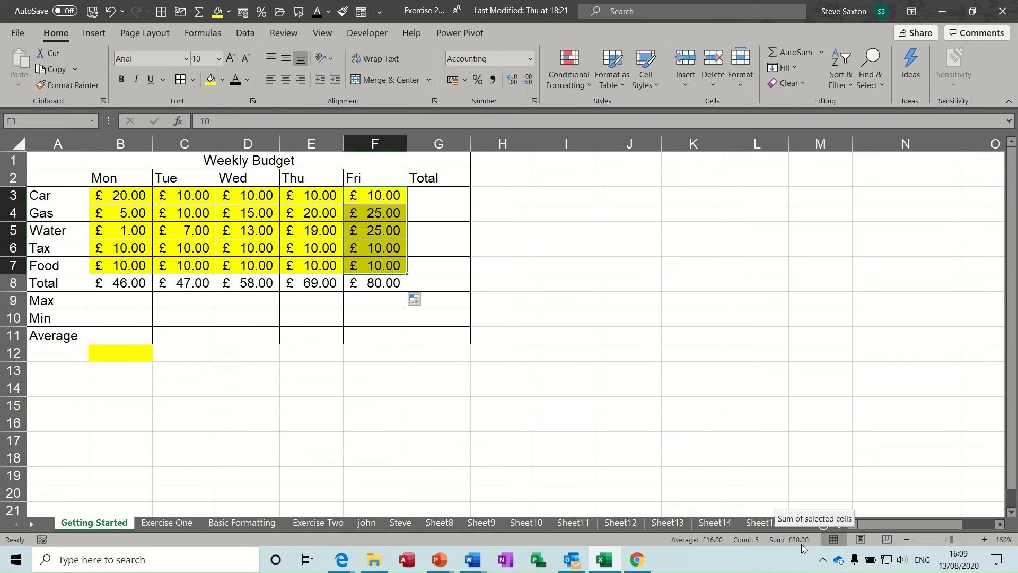
pyautogui.click(376, 281)
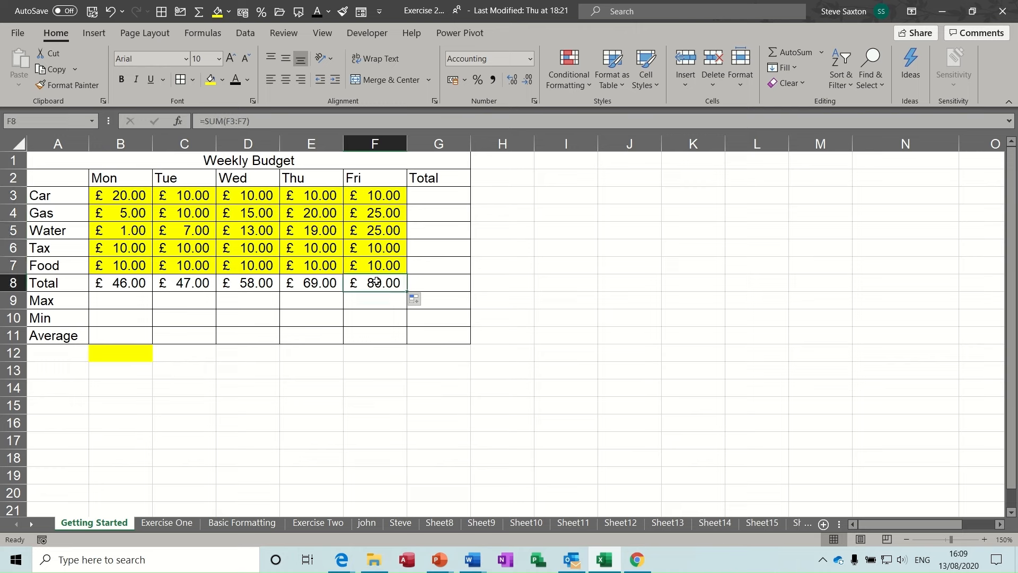
pyautogui.click(134, 279)
pyautogui.click(164, 286)
pyautogui.click(243, 283)
pyautogui.click(302, 283)
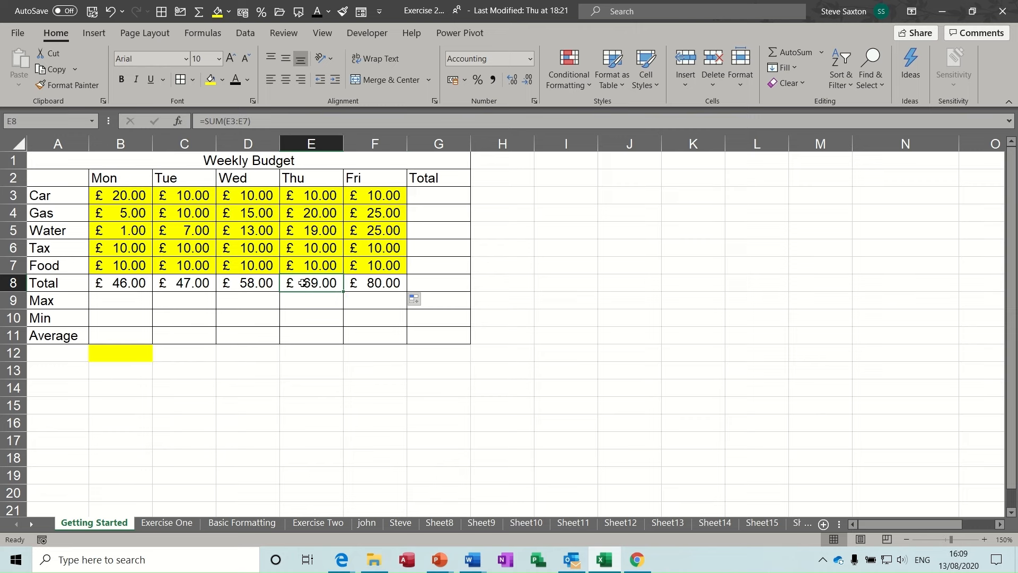
pyautogui.click(361, 282)
pyautogui.click(439, 195)
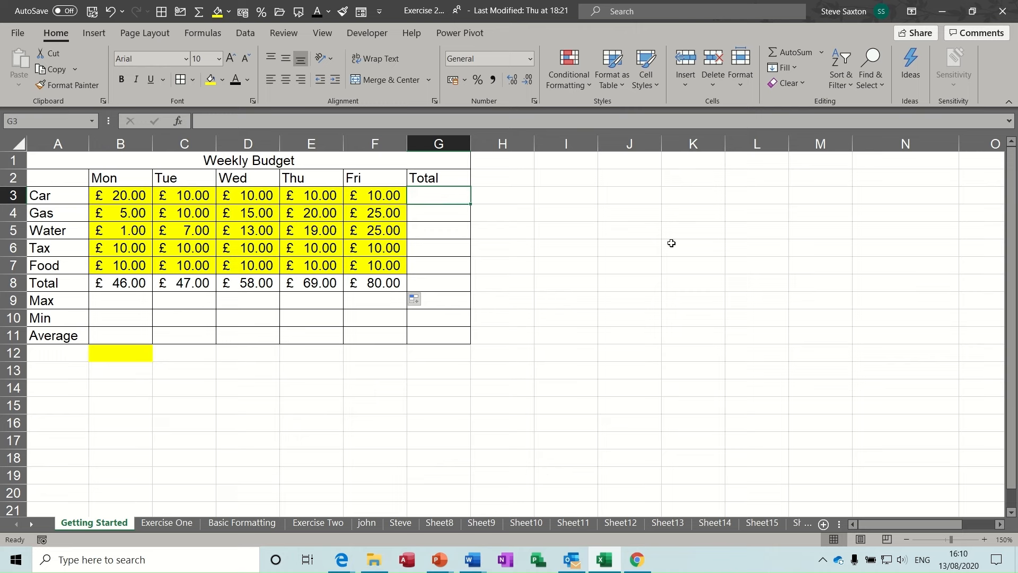
pyautogui.click(692, 263)
pyautogui.click(503, 367)
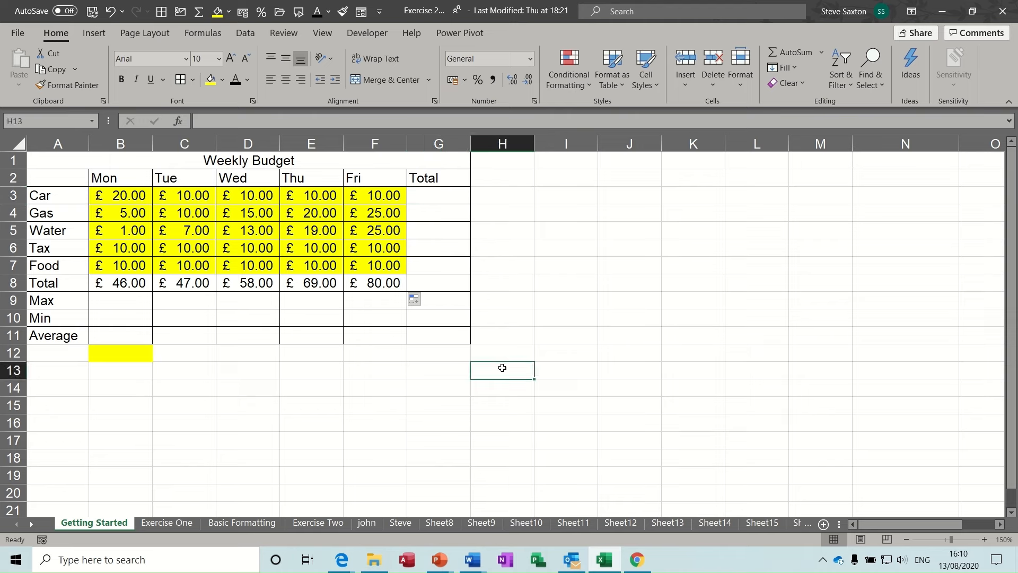
pyautogui.click(301, 387)
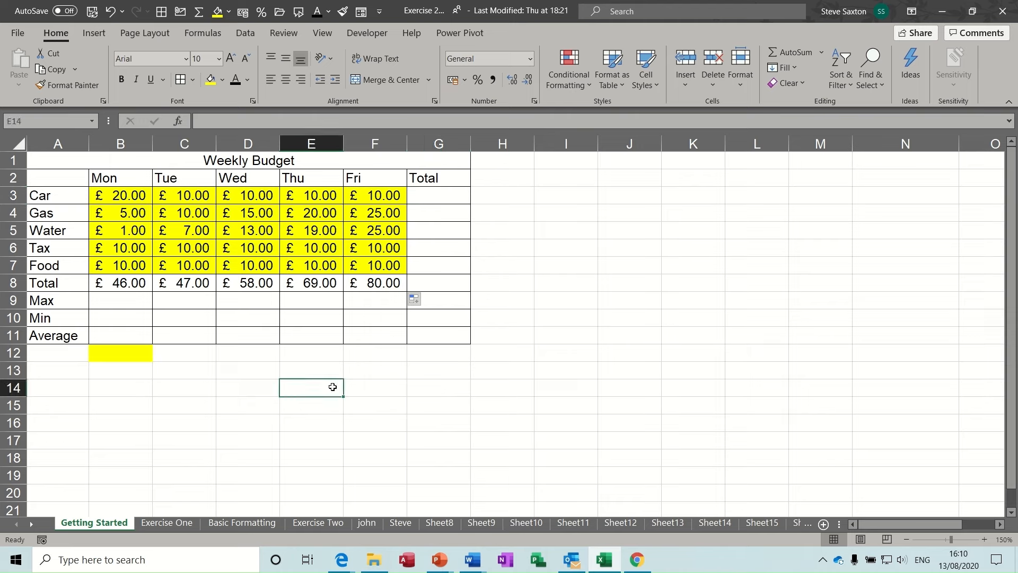
pyautogui.click(785, 59)
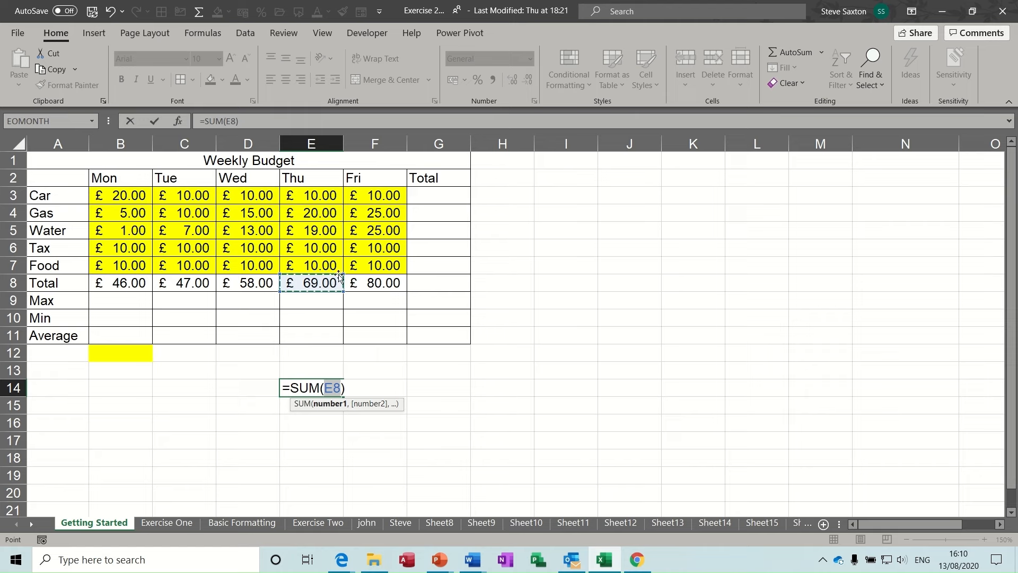
pyautogui.click(154, 121)
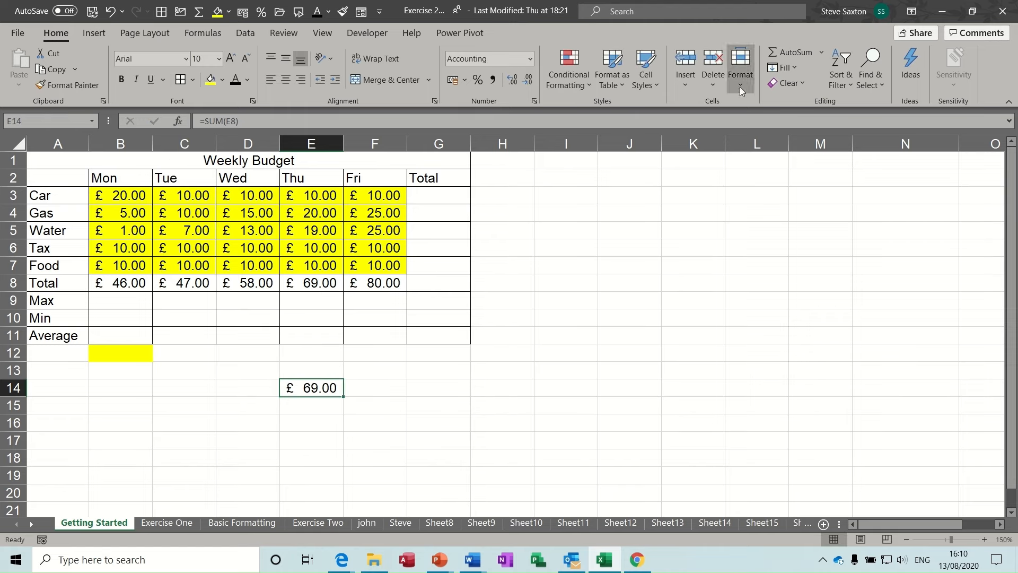
pyautogui.click(785, 53)
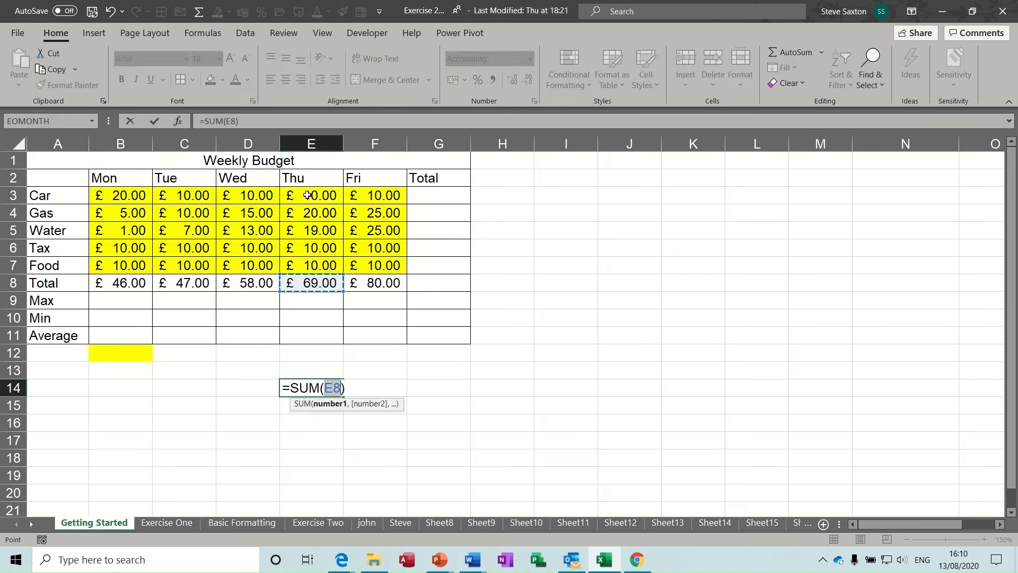
pyautogui.moveTo(307, 196); pyautogui.dragTo(307, 267)
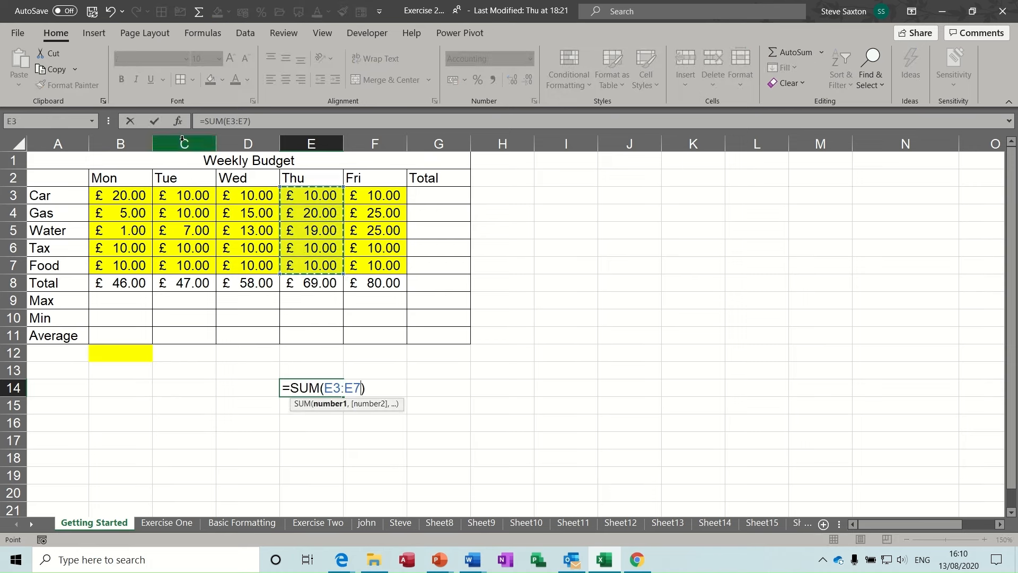
pyautogui.click(154, 121)
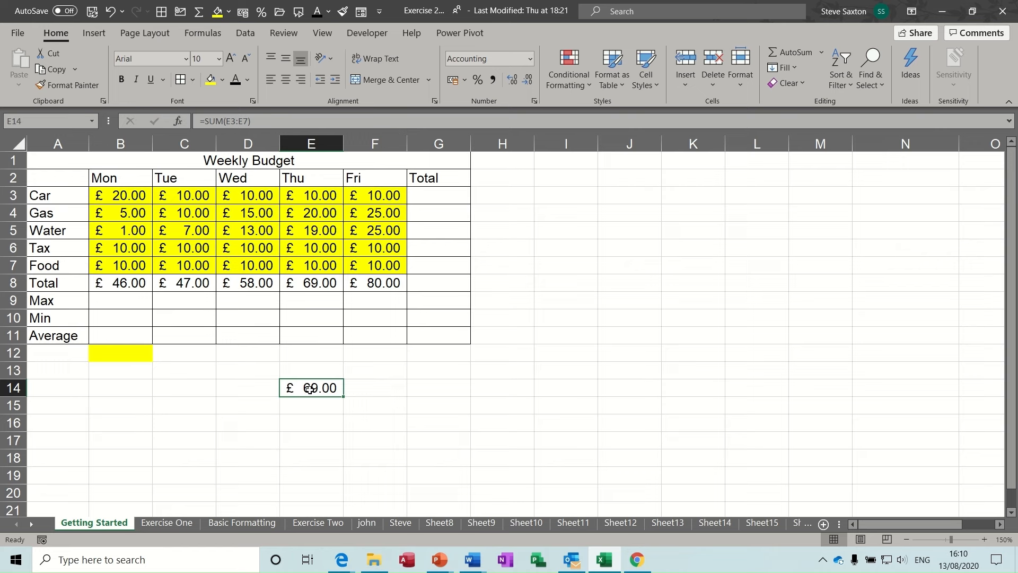
pyautogui.click(312, 284)
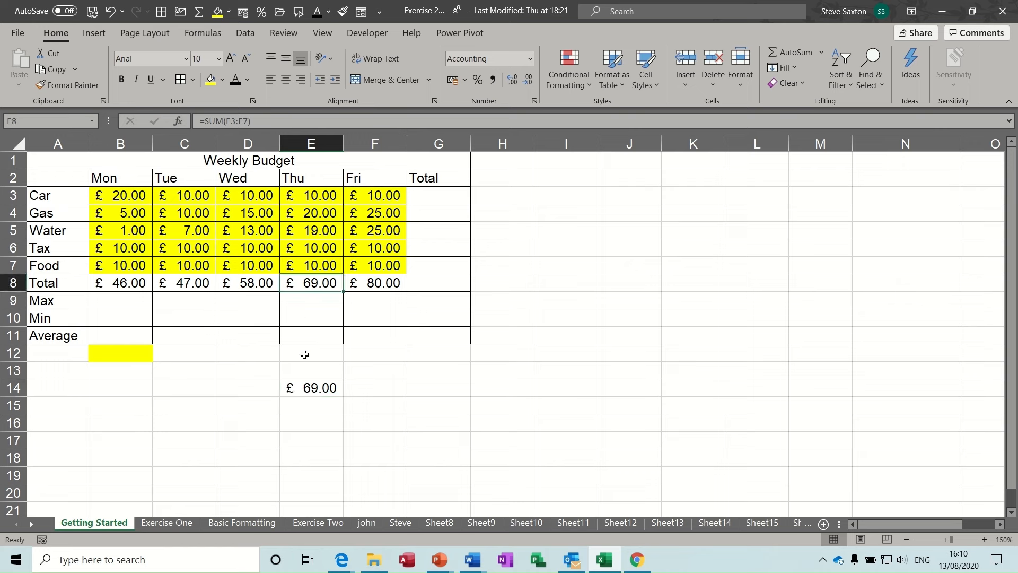
pyautogui.click(311, 390)
pyautogui.press('Delete')
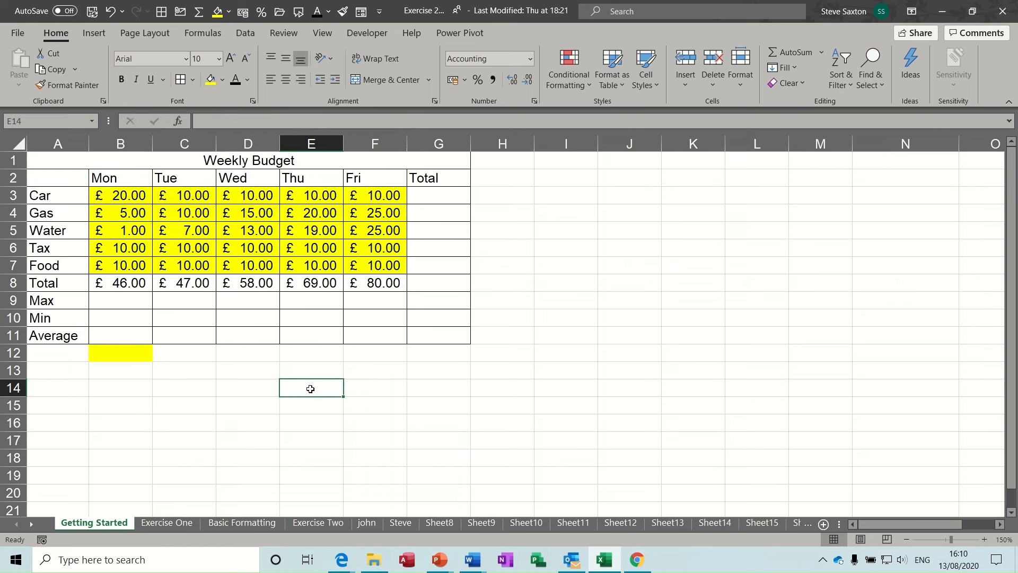
# AutoSum the Car row in G3 and fill it down to G8, reaching £300.00 total.
pyautogui.click(434, 196)
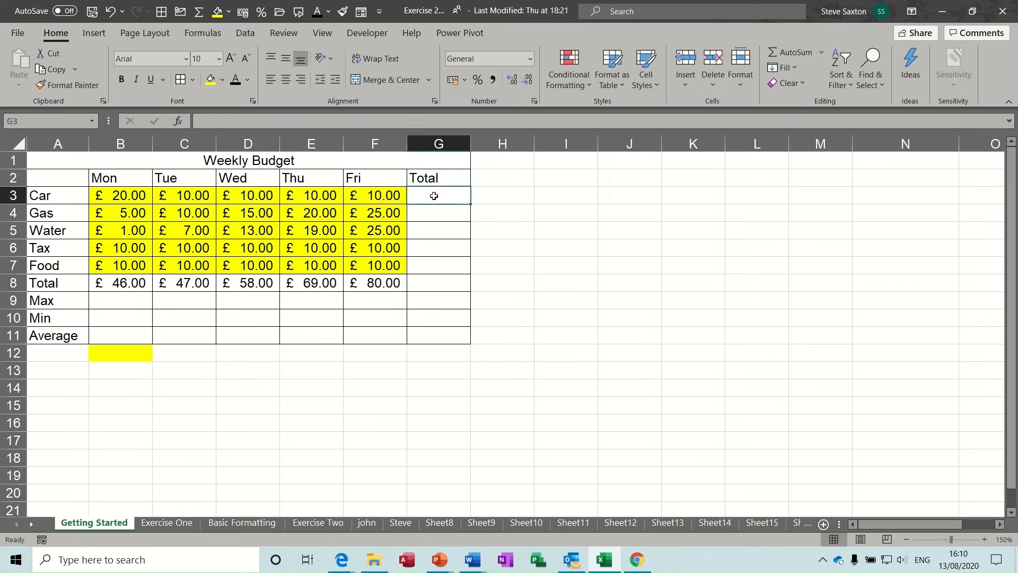
pyautogui.click(784, 55)
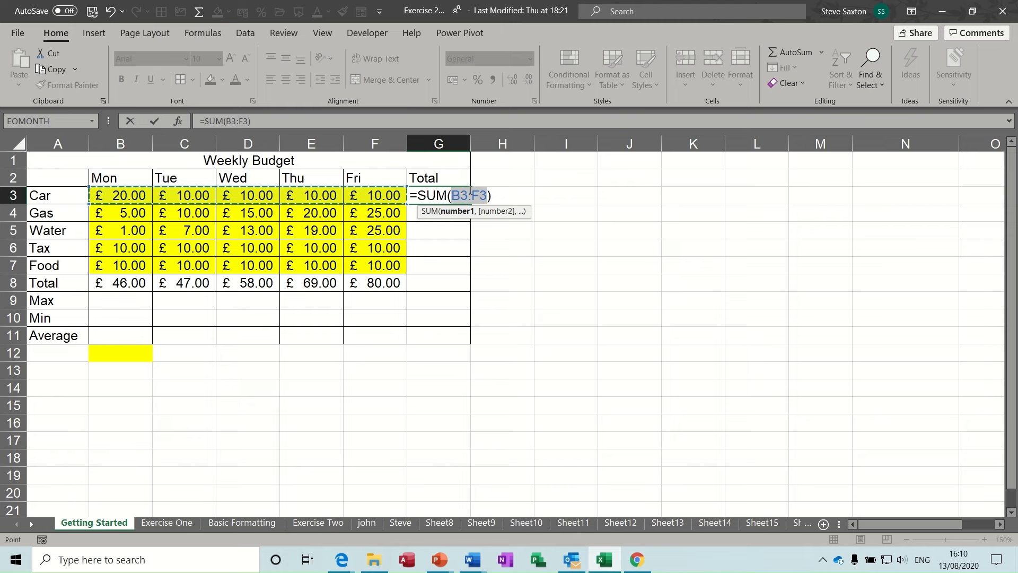
pyautogui.click(154, 121)
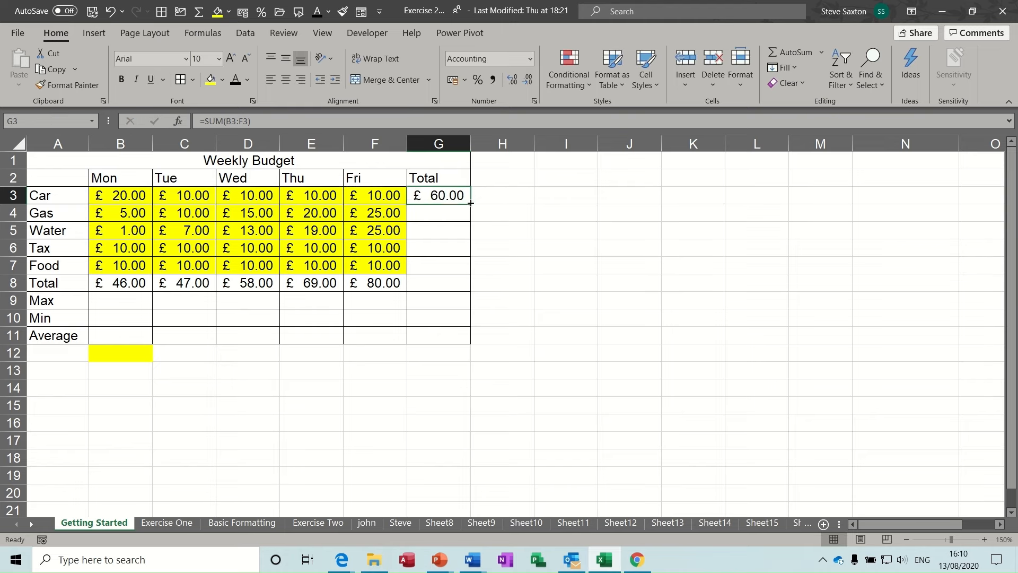
pyautogui.moveTo(471, 203); pyautogui.dragTo(467, 288)
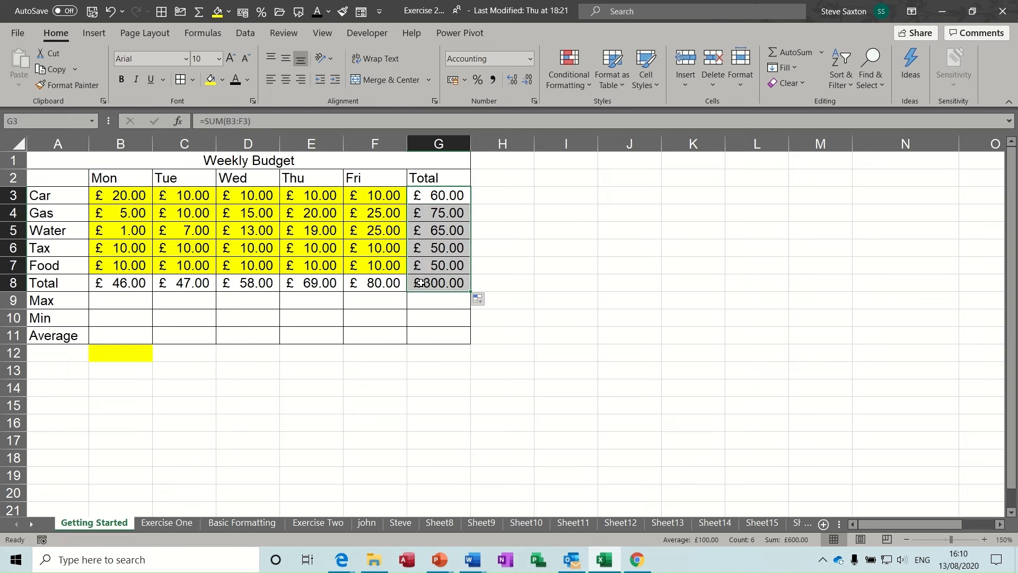
pyautogui.click(452, 283)
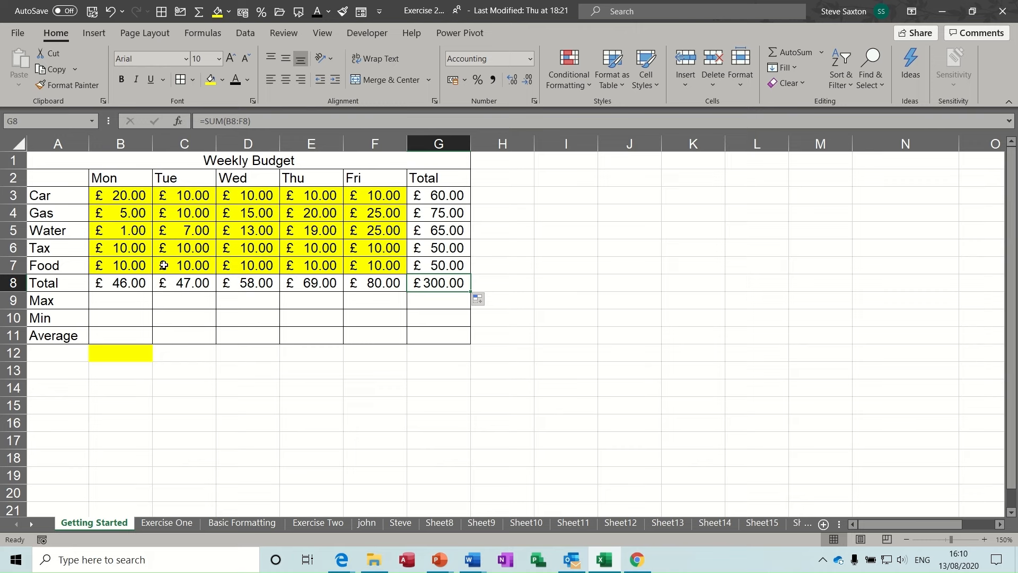
# Delete Monday's total in B8 and insert a blank row 5 above Water.
pyautogui.click(122, 283)
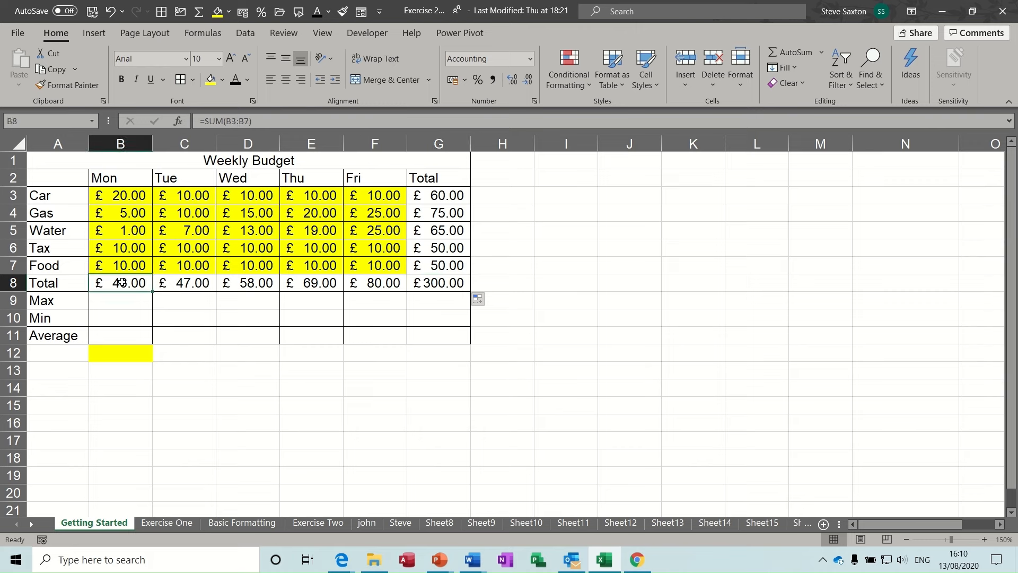
pyautogui.press('Delete')
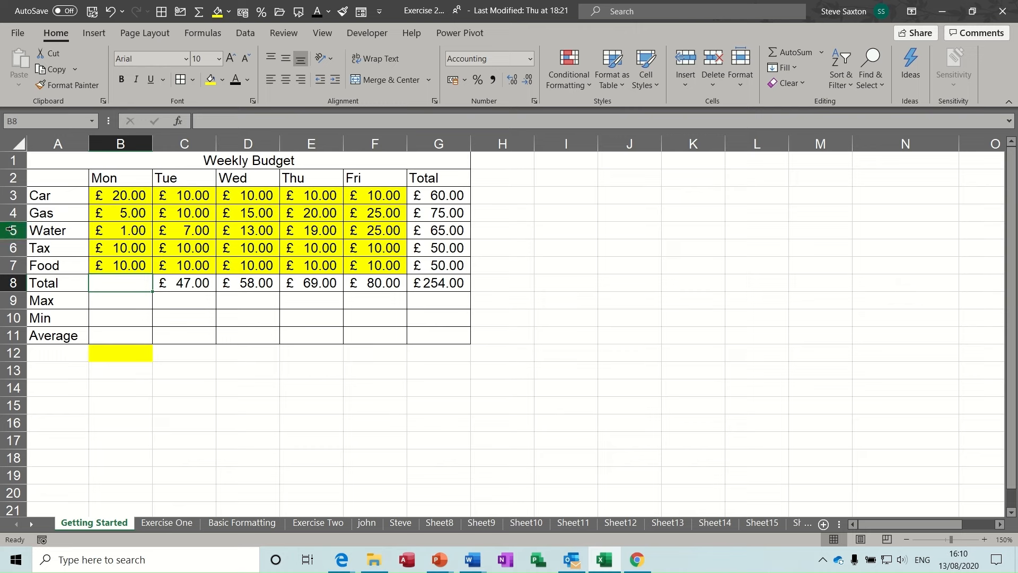
pyautogui.rightClick(10, 230)
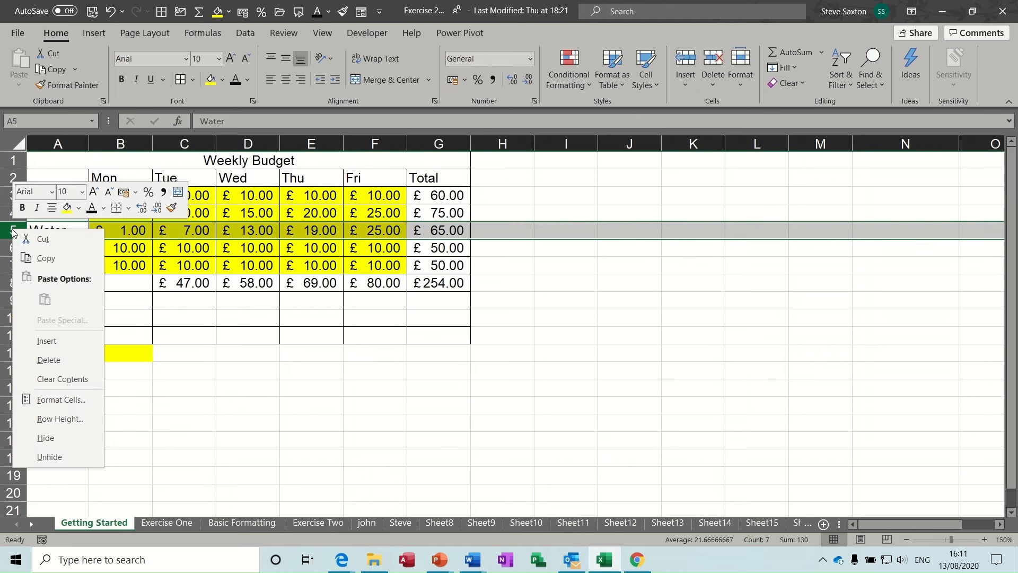
pyautogui.click(50, 346)
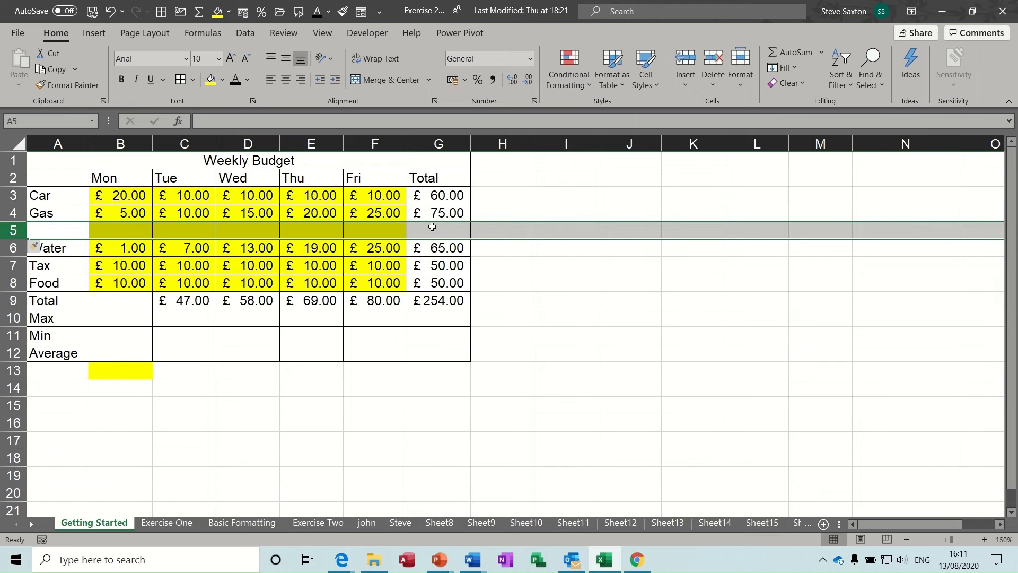
pyautogui.click(132, 300)
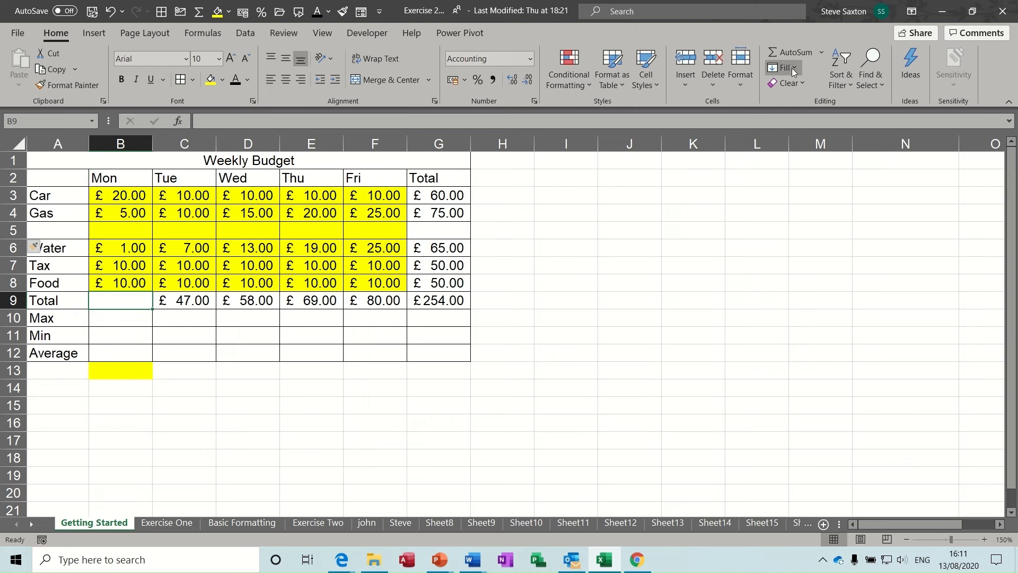
# Enter =SUM(B3:B8) in B9, spanning the blank row, for a £46.00 Monday total.
pyautogui.click(788, 52)
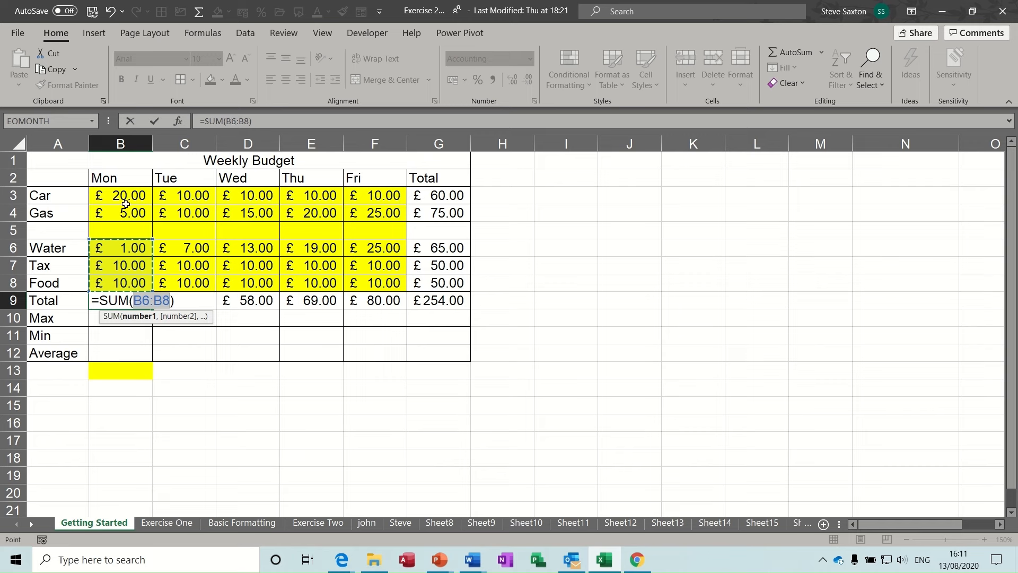
pyautogui.moveTo(127, 193); pyautogui.dragTo(117, 283)
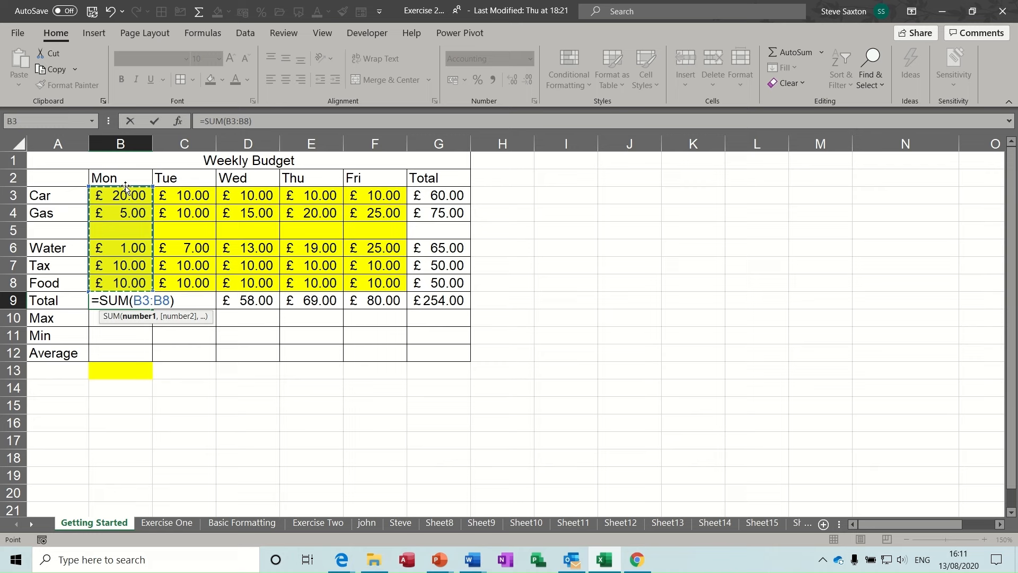
pyautogui.moveTo(125, 195); pyautogui.dragTo(116, 277)
pyautogui.moveTo(125, 196); pyautogui.dragTo(122, 282)
pyautogui.click(152, 120)
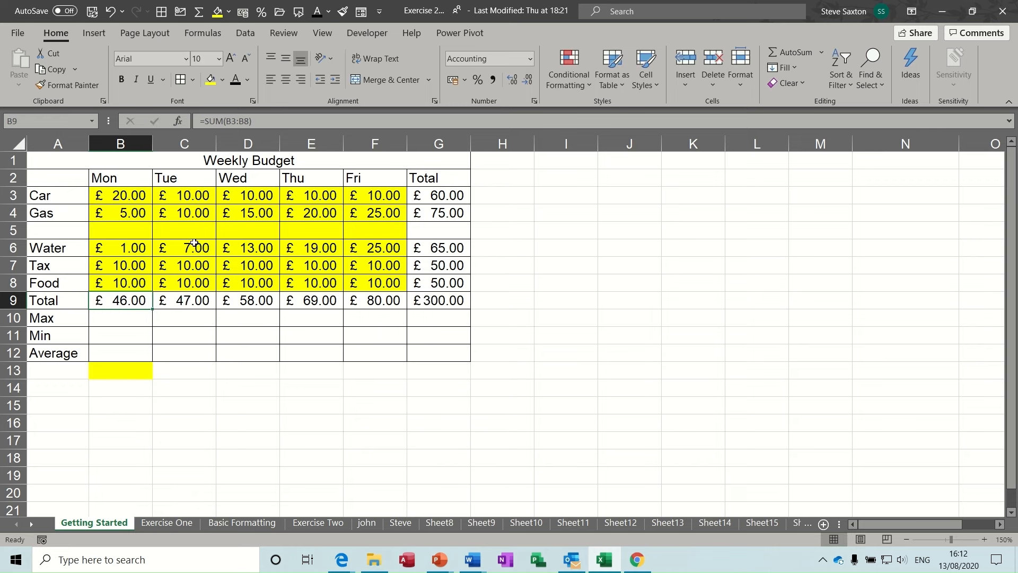
pyautogui.click(13, 230)
# Delete blank row 5 so Total returns to row 8, with Monday summing B3:B7 (£46.00).
pyautogui.rightClick(12, 232)
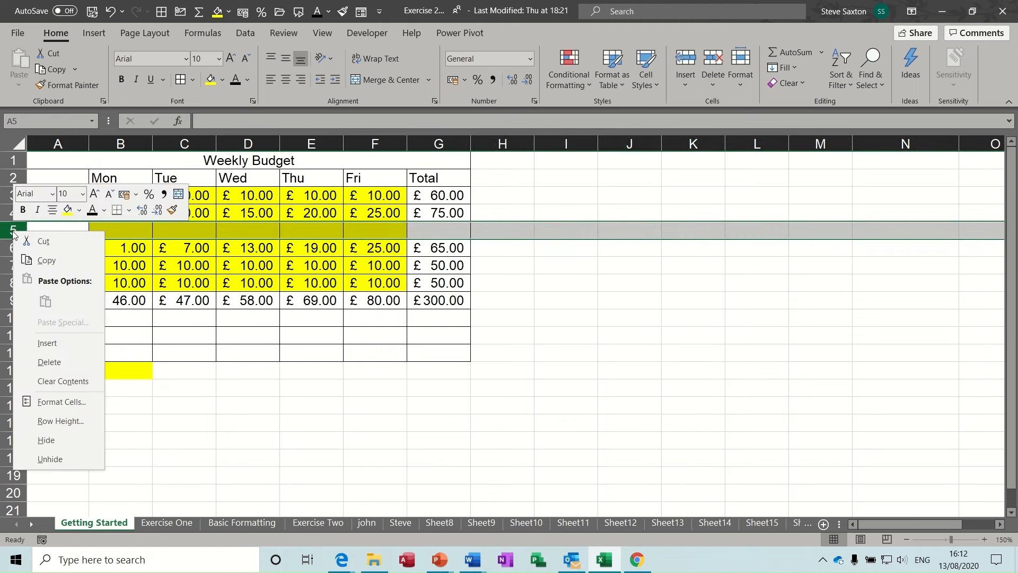
pyautogui.click(50, 361)
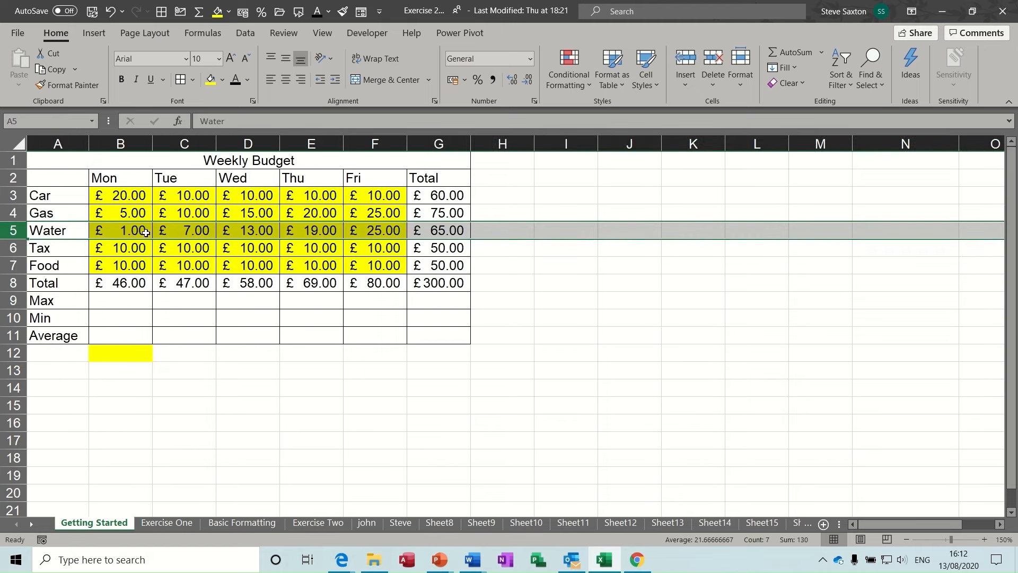
pyautogui.click(135, 281)
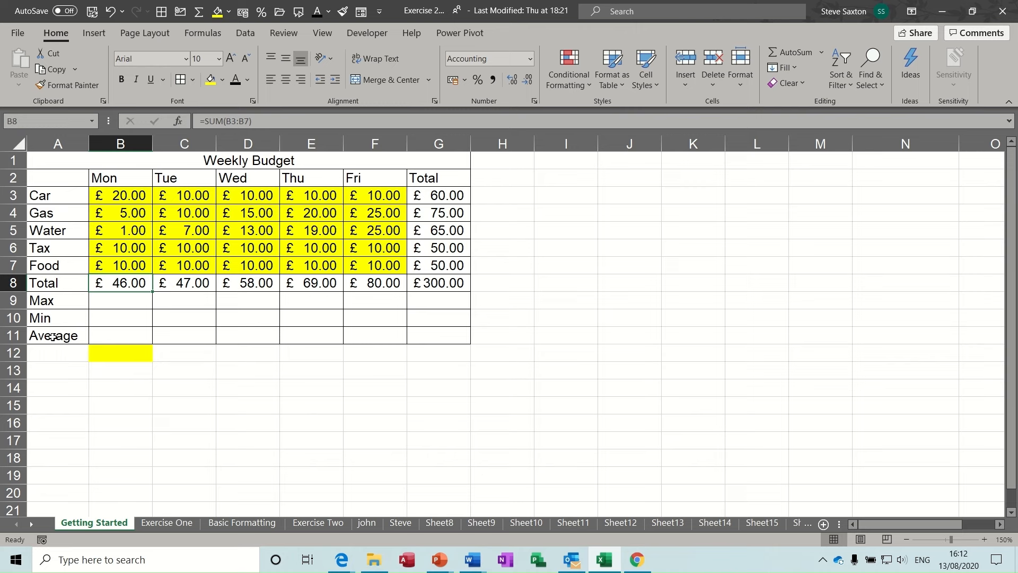
pyautogui.click(124, 300)
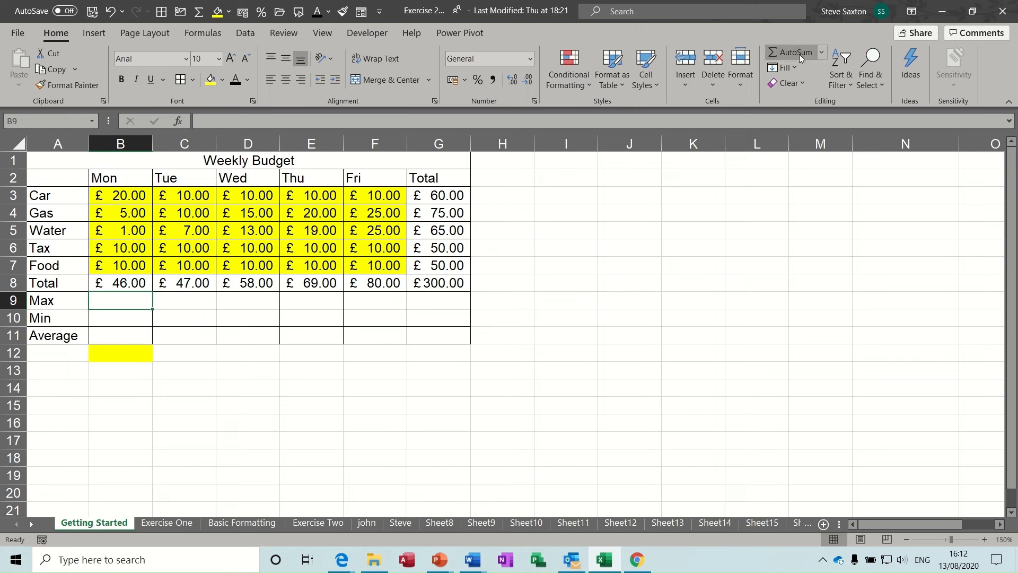
# Enter =MAX(B3:B7) in B9 so Monday's Max shows £20.00.
pyautogui.click(823, 53)
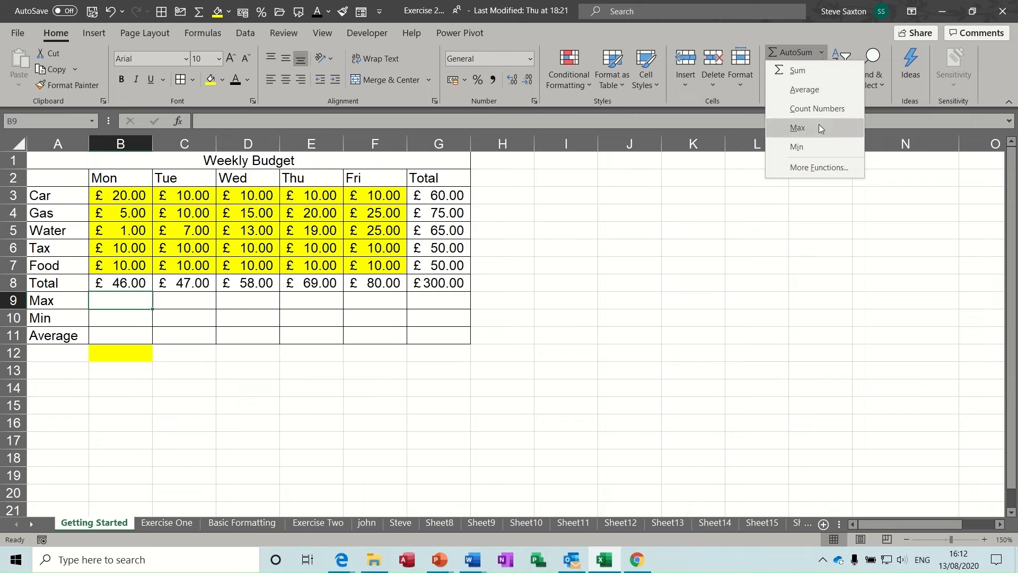
pyautogui.click(797, 127)
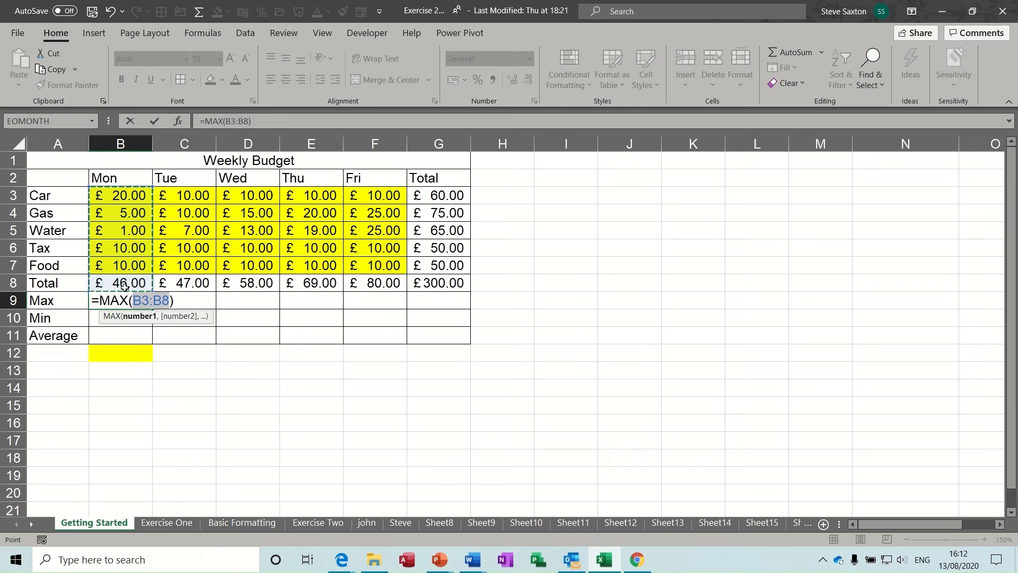
pyautogui.moveTo(118, 201); pyautogui.dragTo(124, 266)
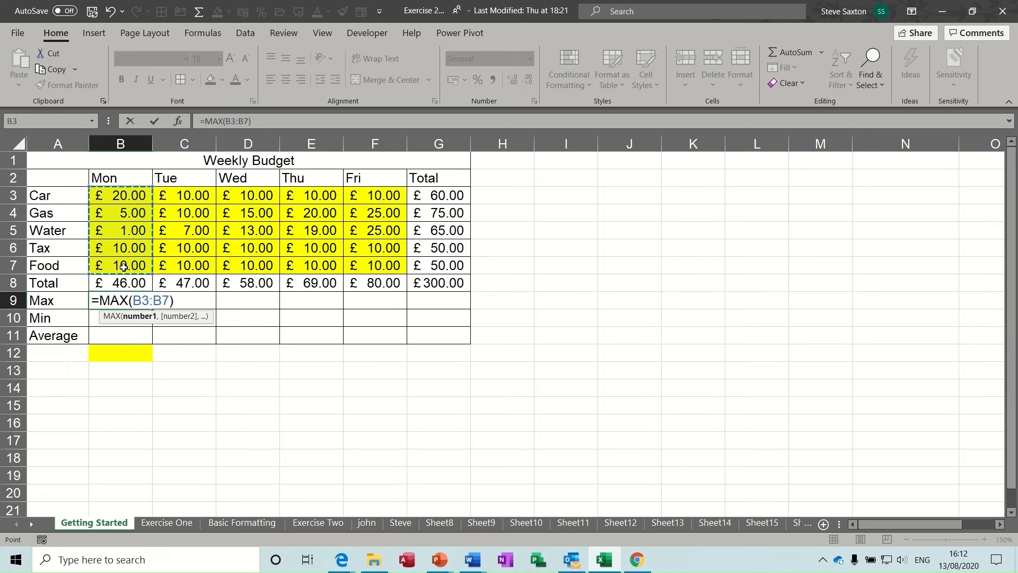
pyautogui.click(154, 122)
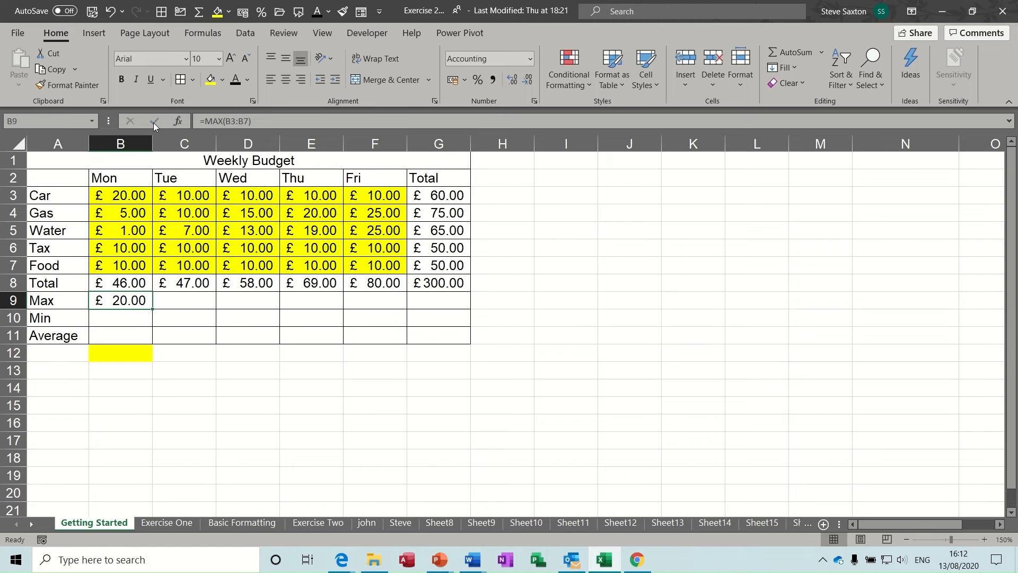
pyautogui.click(116, 320)
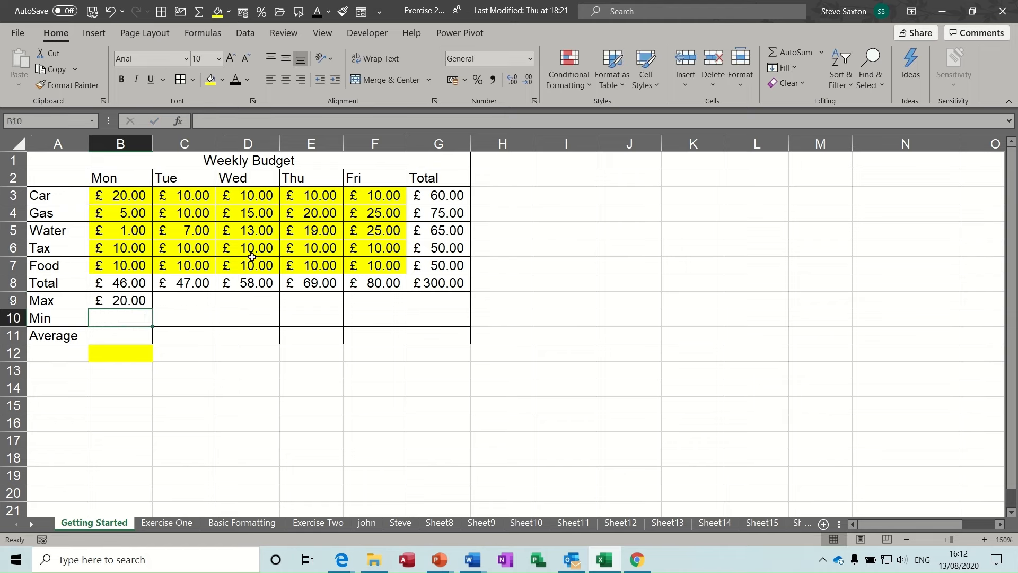
# Enter =MIN(B3:B7) in B10 for Monday's minimum of £1.00.
pyautogui.click(822, 53)
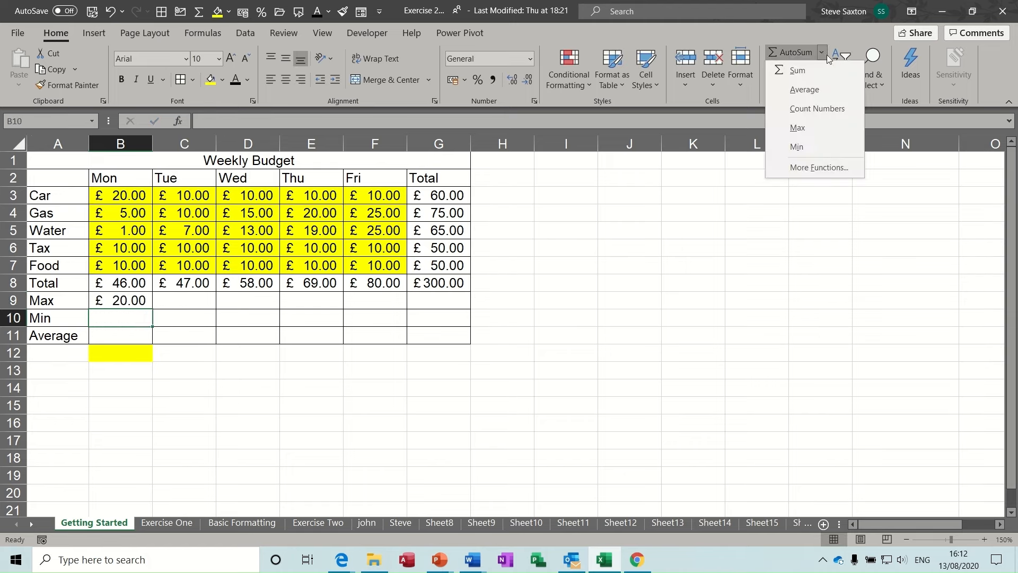
pyautogui.click(799, 148)
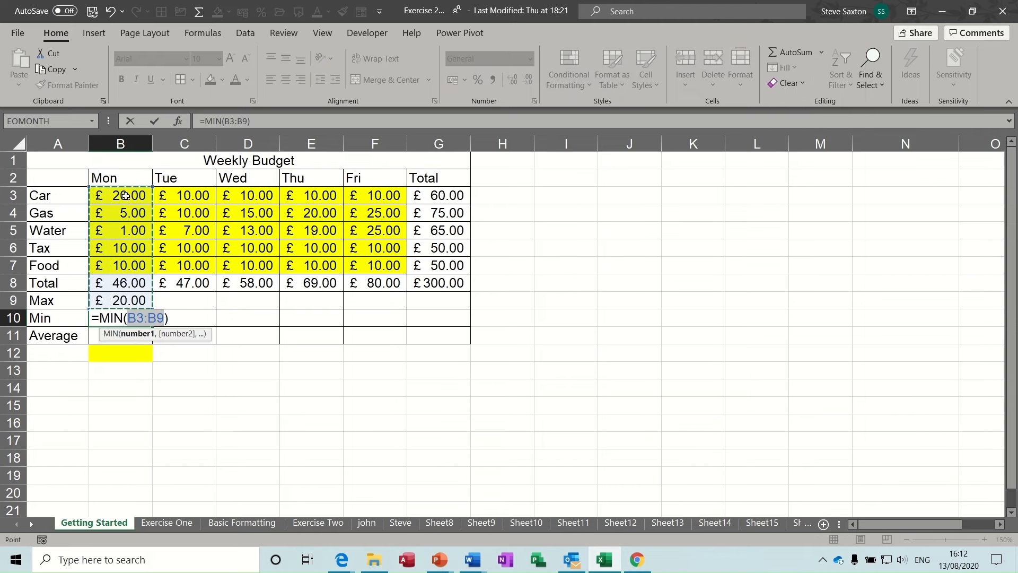
pyautogui.moveTo(125, 195); pyautogui.dragTo(126, 264)
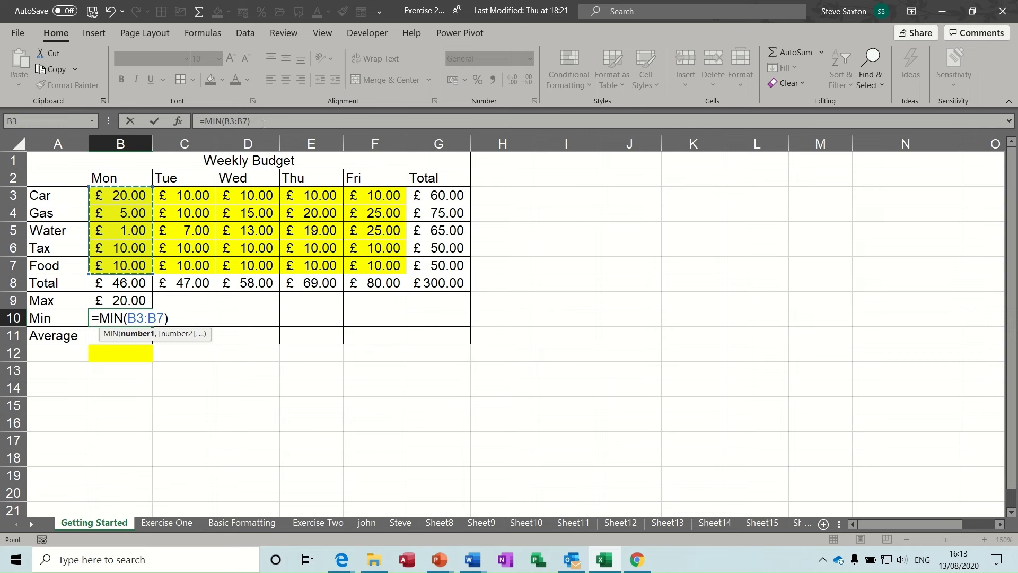
pyautogui.click(155, 121)
pyautogui.click(115, 333)
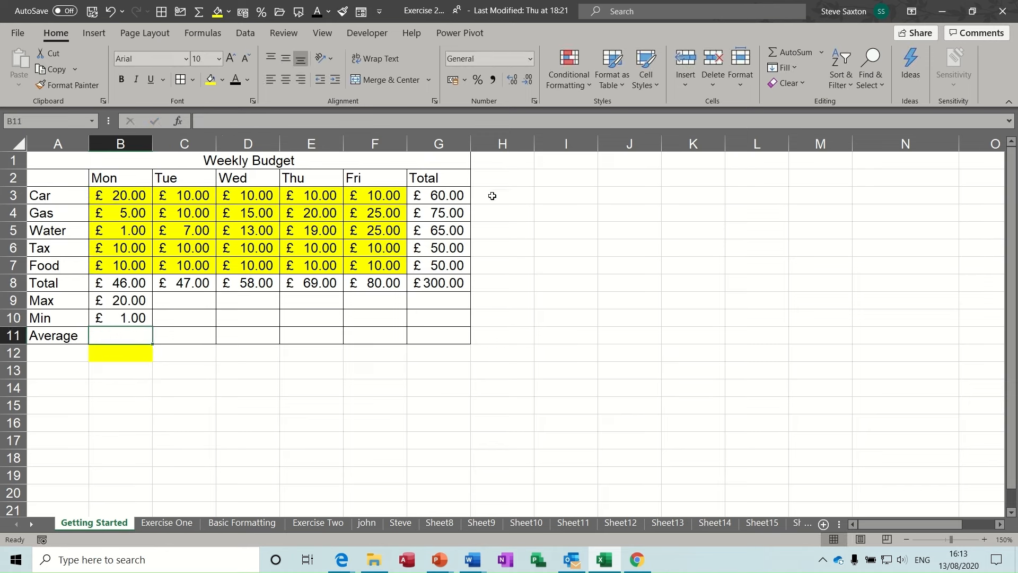
# Enter =AVERAGE(B3:B7) in B11, then fill the Max, Min and Average rows across to column G.
pyautogui.click(822, 51)
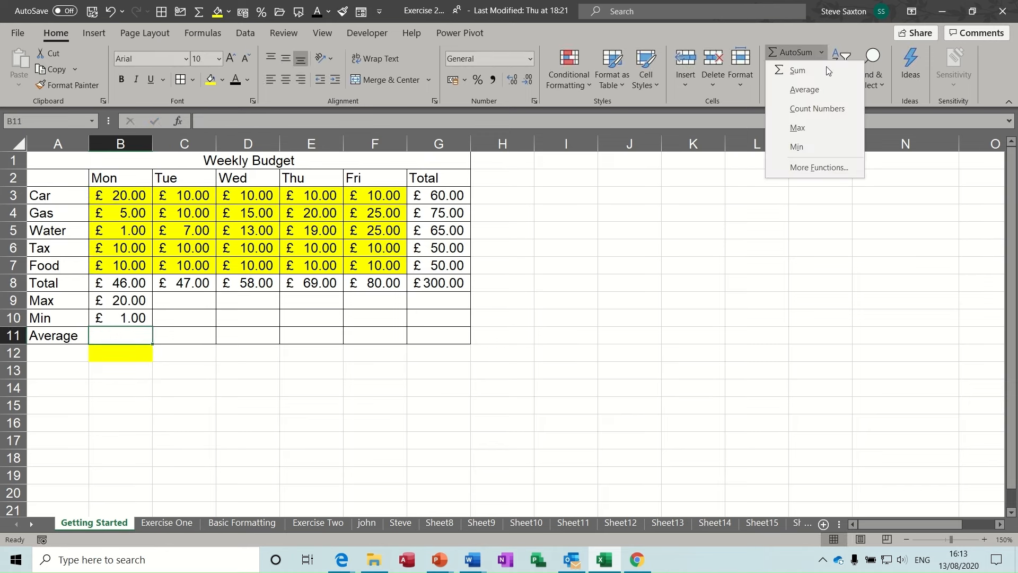
pyautogui.click(814, 92)
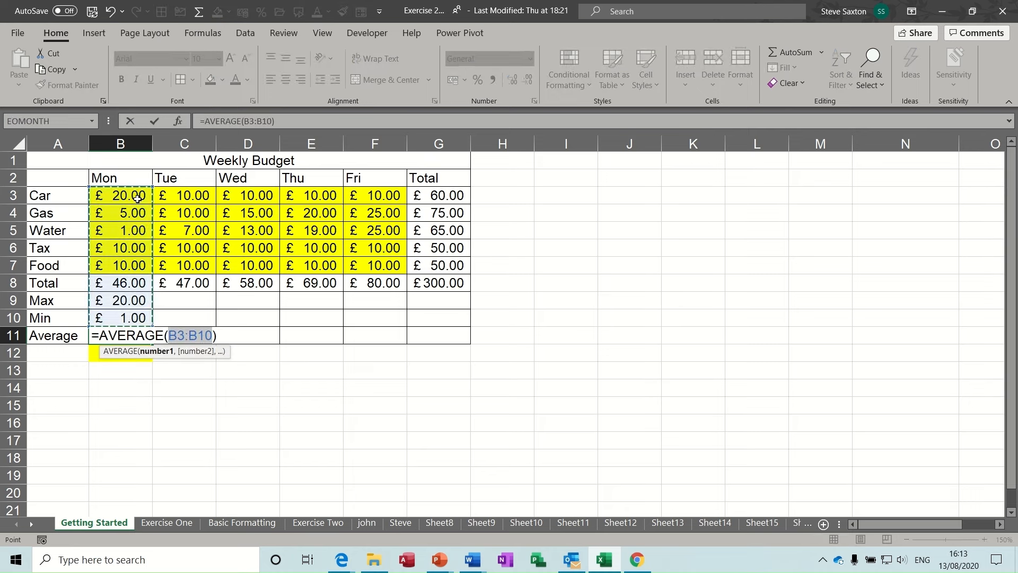
pyautogui.moveTo(136, 198); pyautogui.dragTo(133, 265)
pyautogui.click(154, 120)
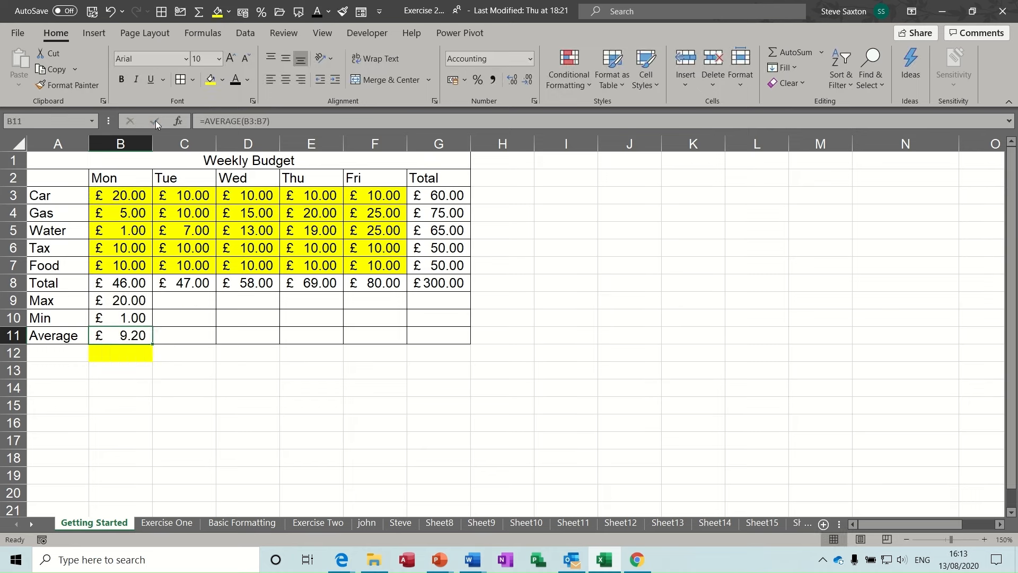
pyautogui.moveTo(122, 298); pyautogui.dragTo(457, 335)
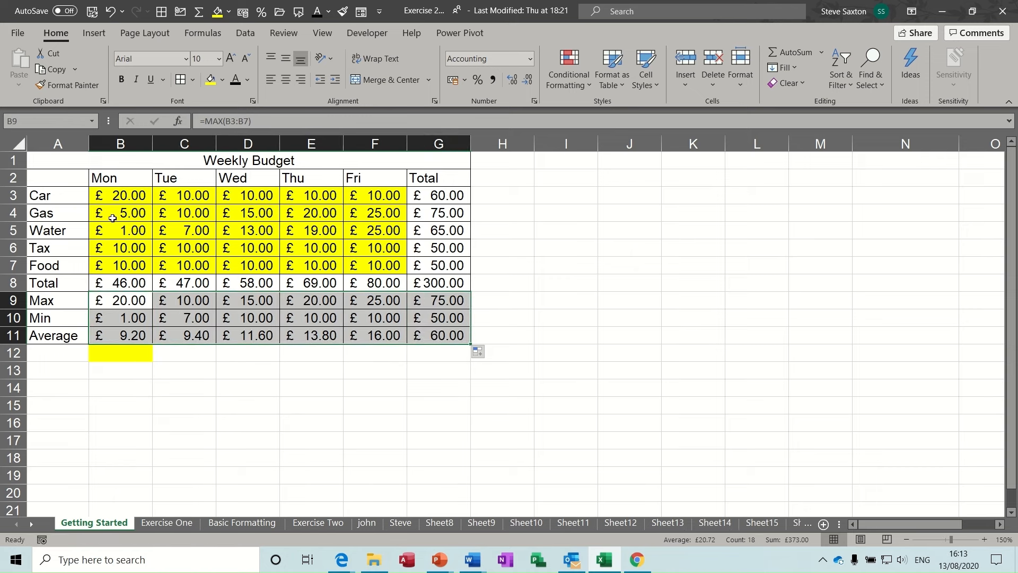
pyautogui.click(119, 198)
pyautogui.write('200')
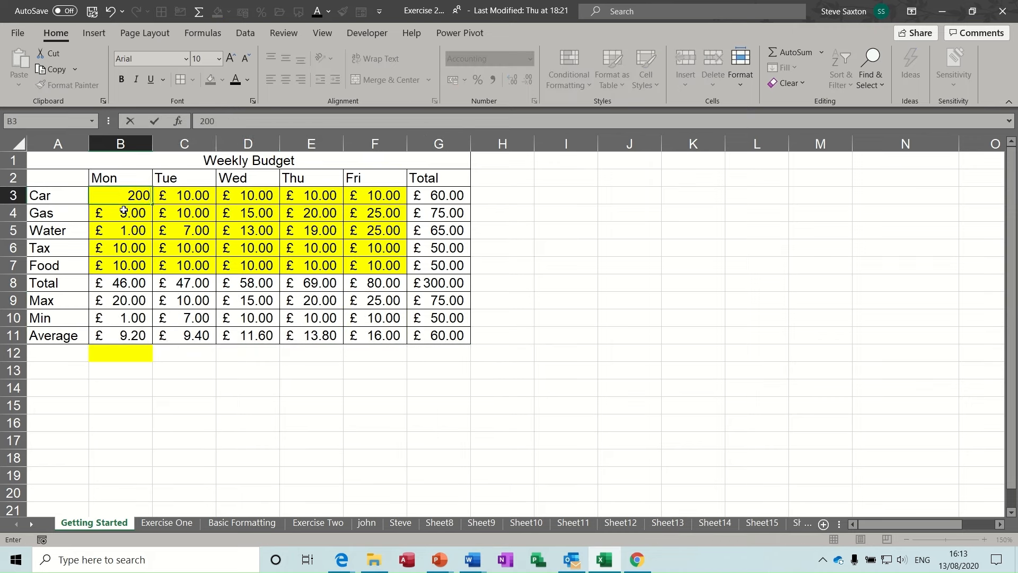
pyautogui.press('Return')
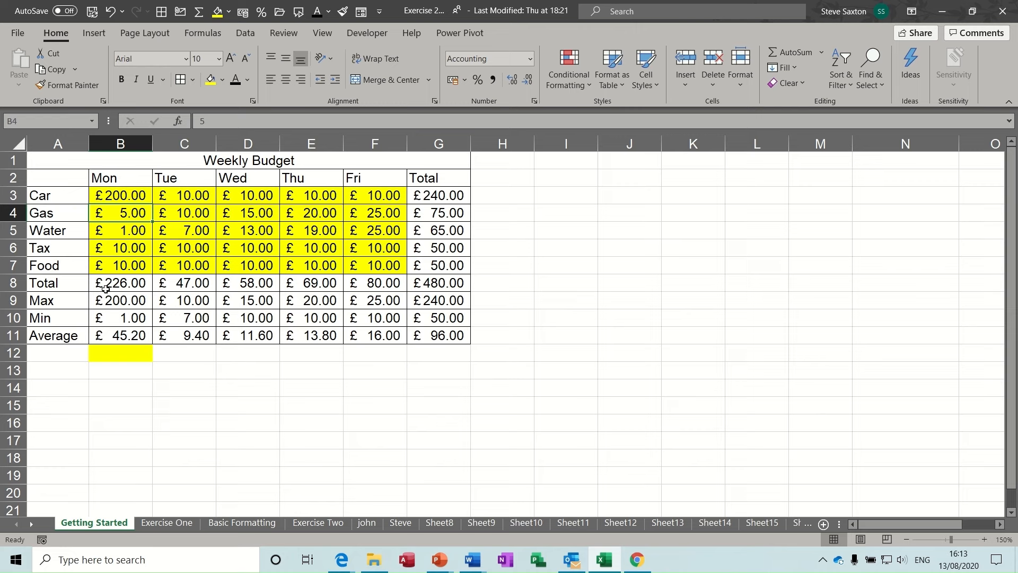
pyautogui.click(120, 319)
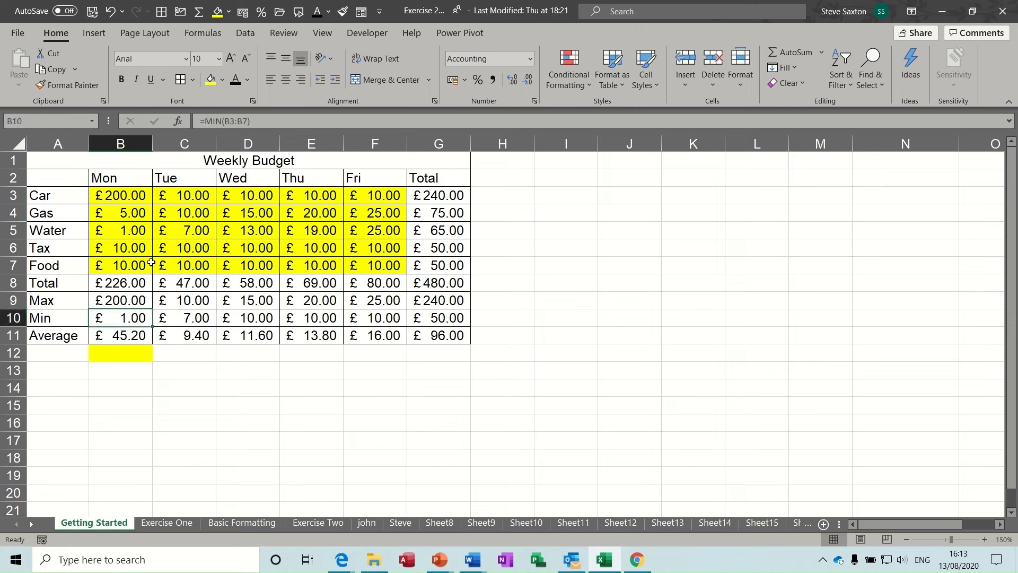
pyautogui.hotkey('ctrl', 'z')
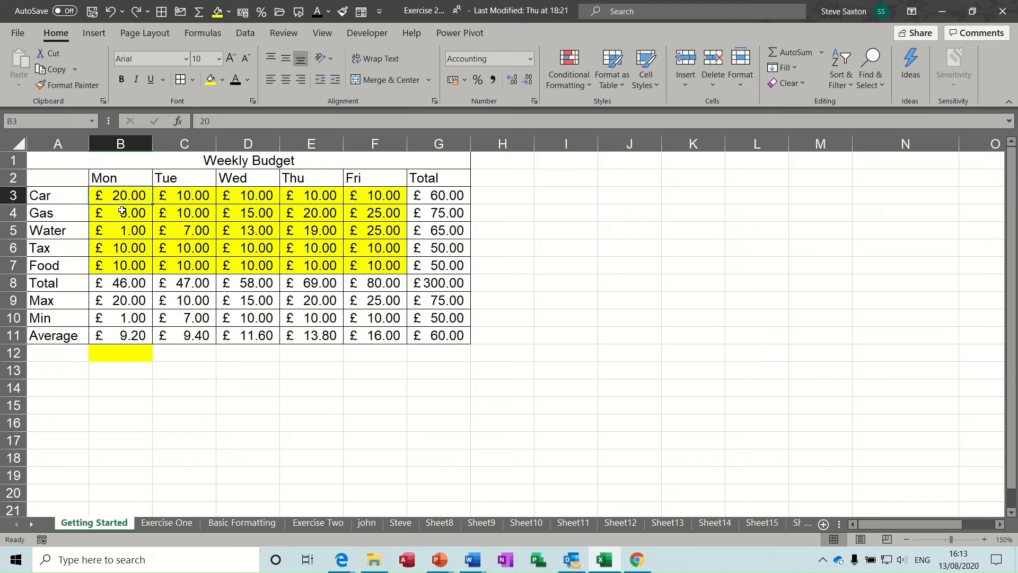
pyautogui.moveTo(118, 194); pyautogui.dragTo(367, 263)
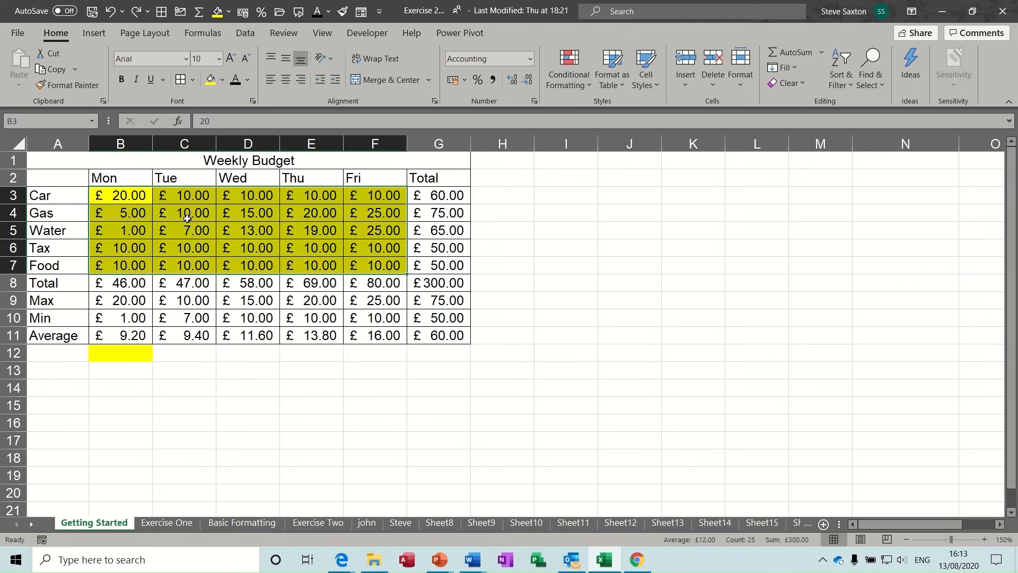
pyautogui.moveTo(127, 285); pyautogui.dragTo(418, 329)
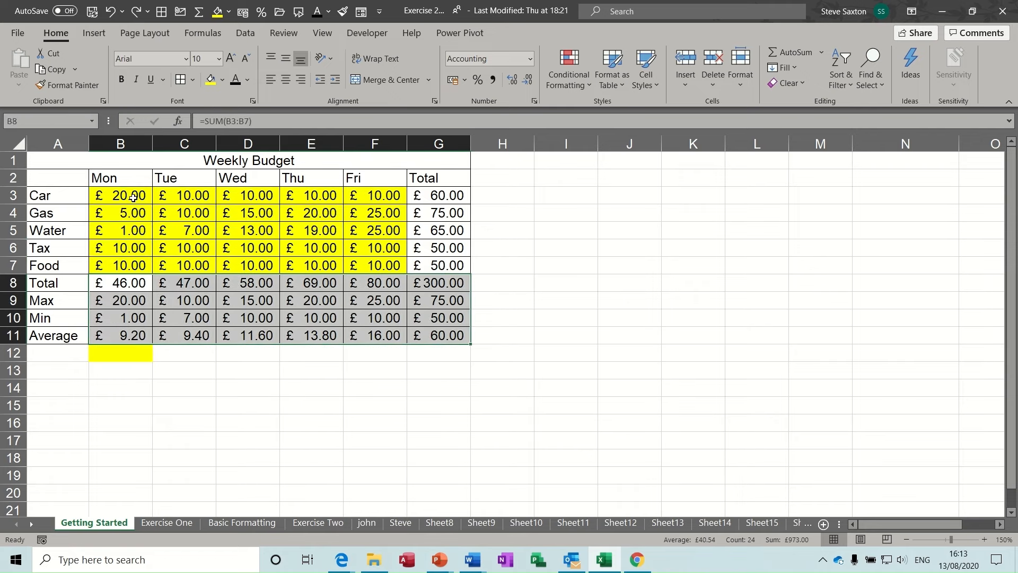
pyautogui.moveTo(133, 197); pyautogui.dragTo(358, 264)
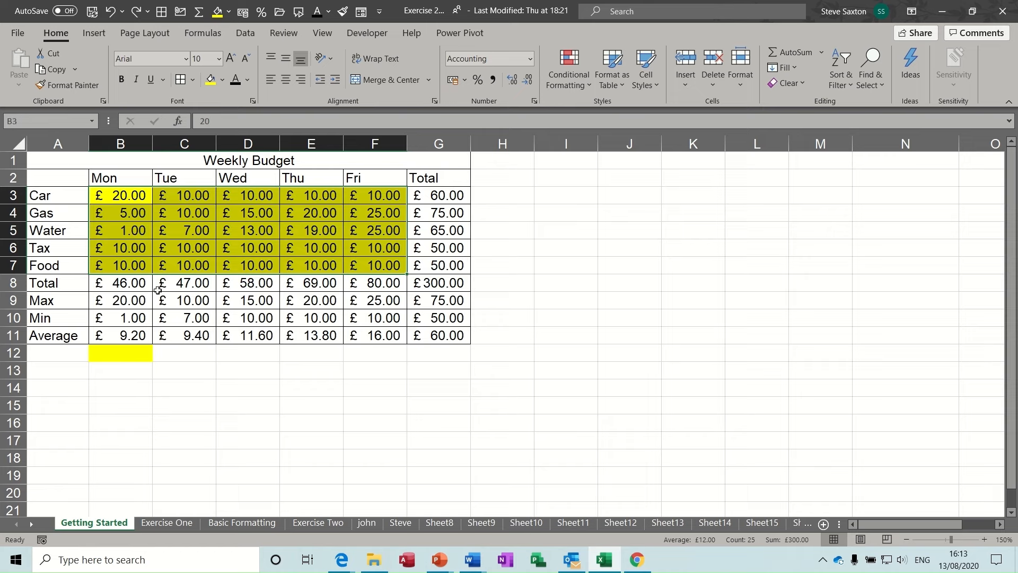
pyautogui.click(138, 284)
pyautogui.moveTo(137, 284); pyautogui.dragTo(421, 333)
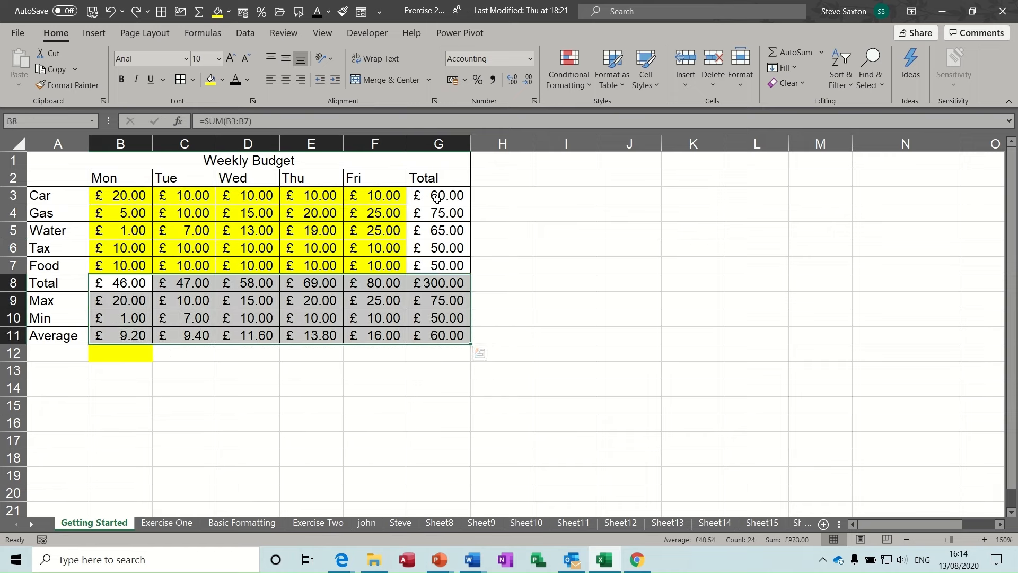
pyautogui.moveTo(437, 197); pyautogui.dragTo(438, 332)
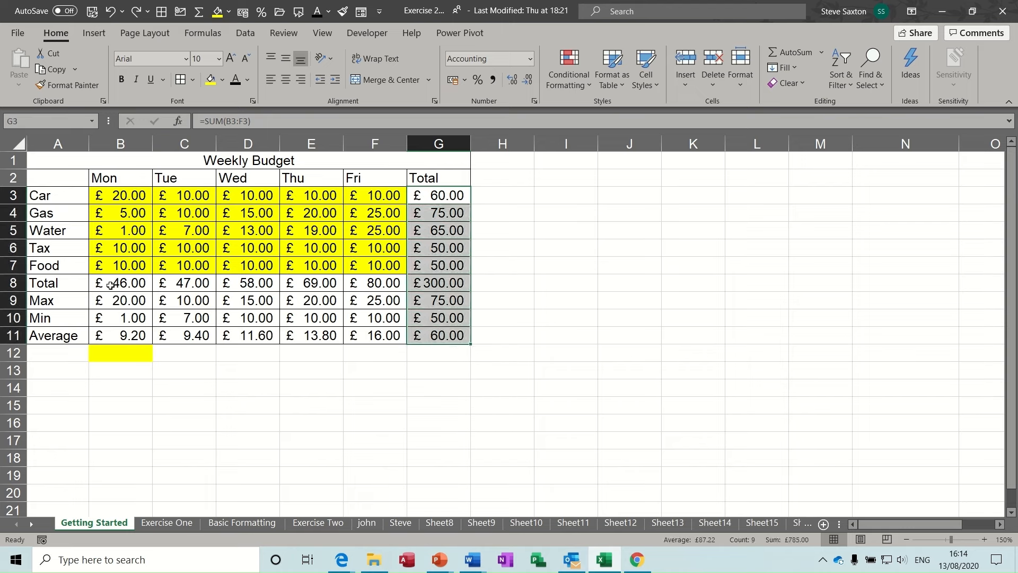
pyautogui.moveTo(111, 285); pyautogui.dragTo(443, 337)
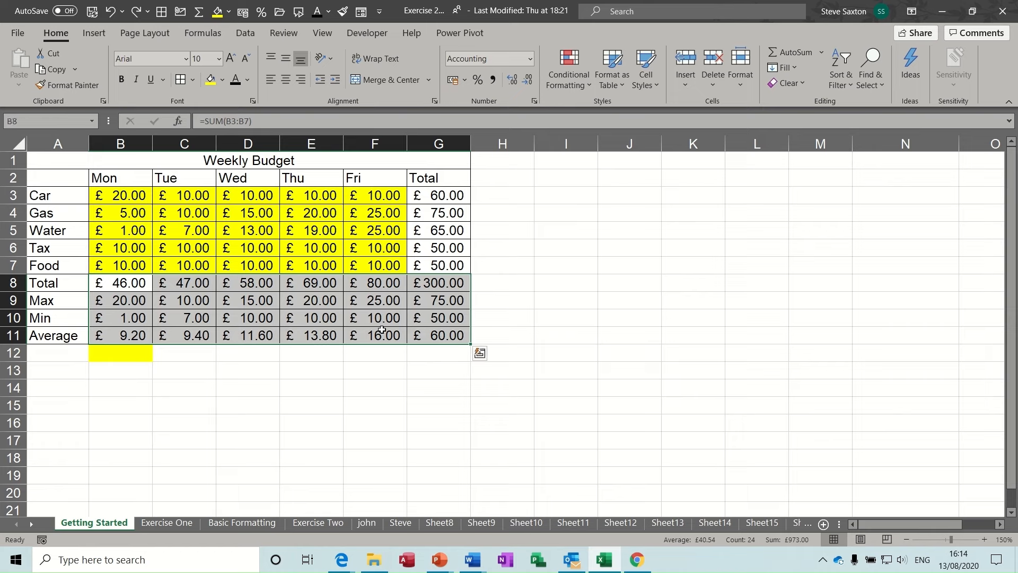
pyautogui.click(132, 284)
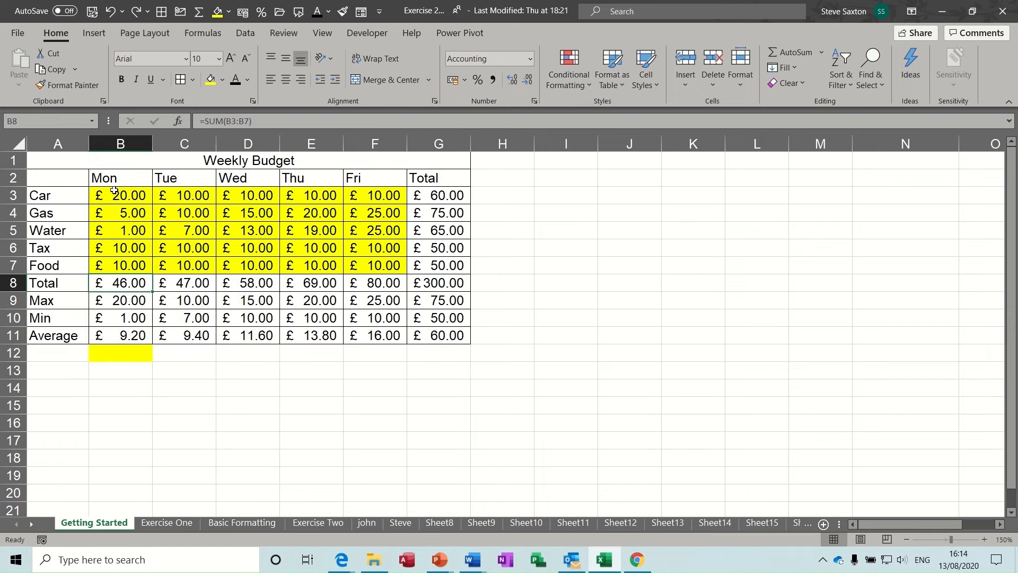
pyautogui.moveTo(114, 189)
pyautogui.mouseDown()
pyautogui.moveTo(339, 240)
pyautogui.moveTo(367, 263)
pyautogui.mouseUp()
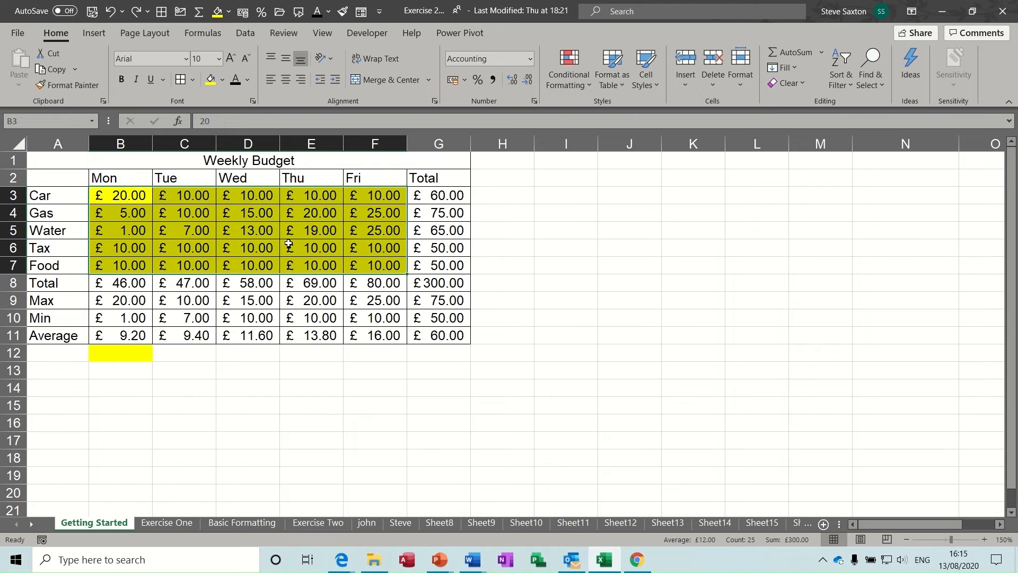
# Fill Week 1 to Week 5 across B14:F14 and type Total in G14.
pyautogui.click(111, 389)
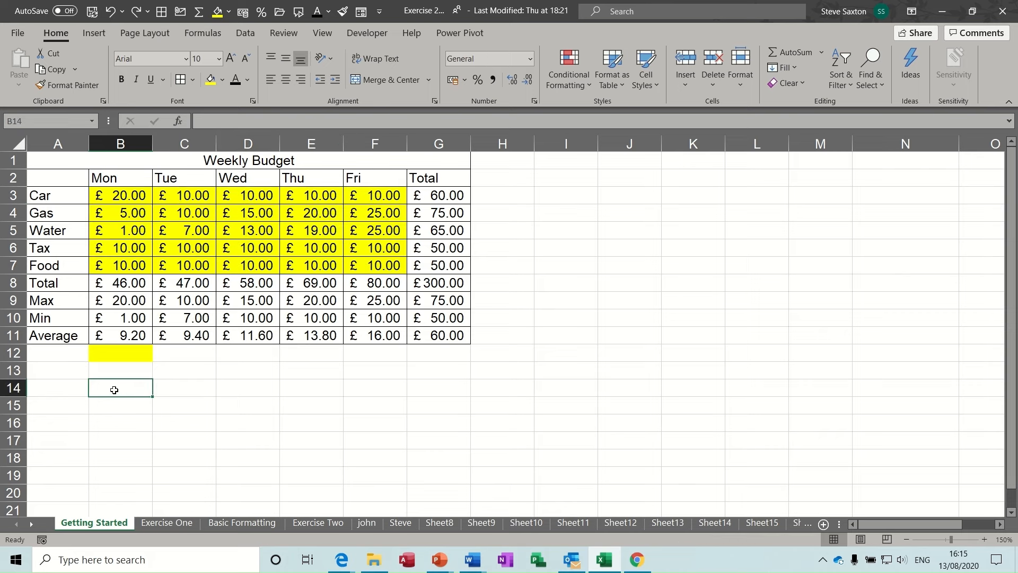
pyautogui.write('Week 1')
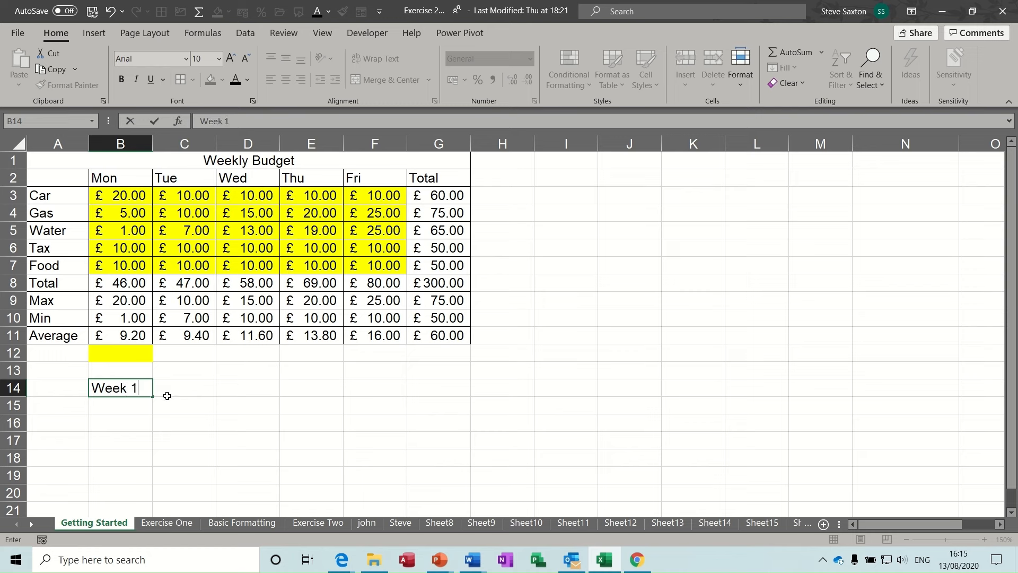
pyautogui.moveTo(153, 397); pyautogui.dragTo(381, 399)
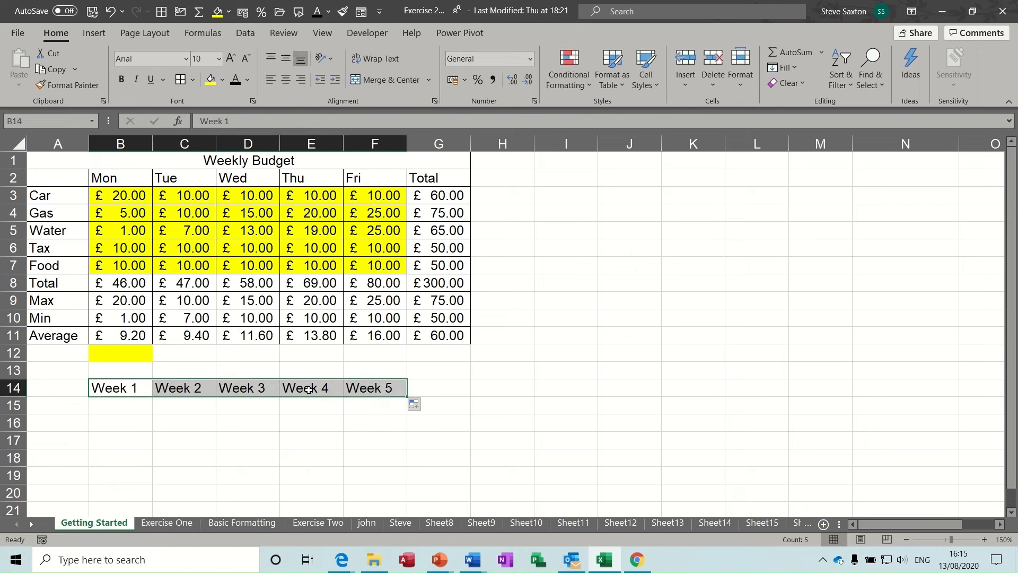
pyautogui.click(437, 388)
pyautogui.click(652, 349)
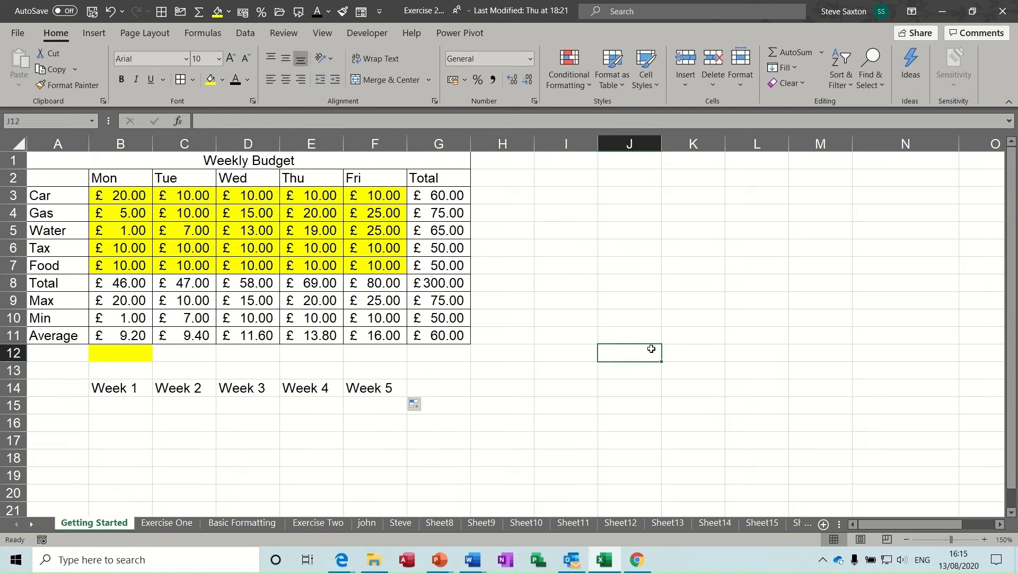
pyautogui.write('Total')
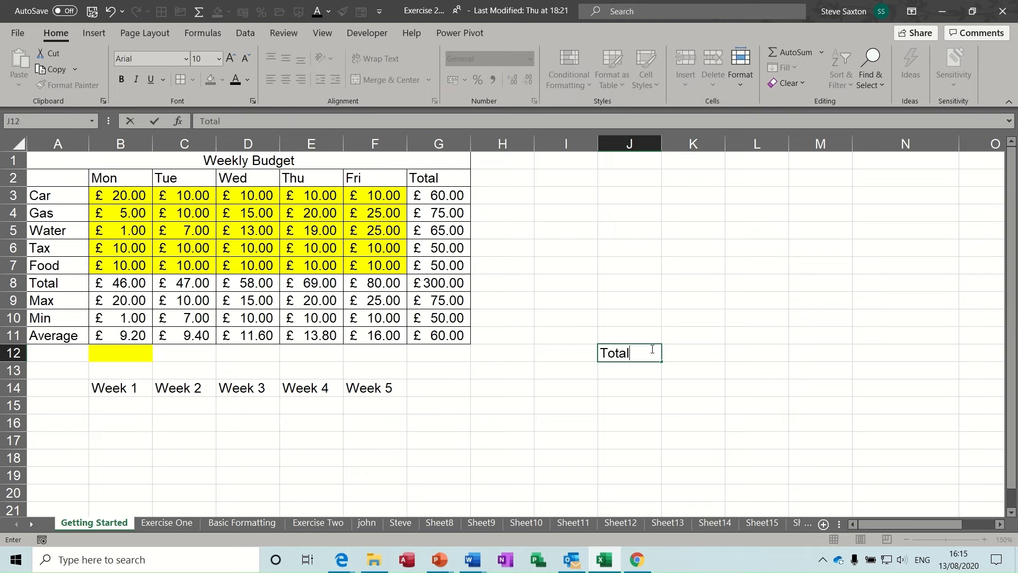
pyautogui.press('BackSpace')
pyautogui.press('BackSpace')
pyautogui.press('BackSpace')
pyautogui.press('BackSpace')
pyautogui.press('BackSpace')
pyautogui.click(444, 390)
pyautogui.write('T')
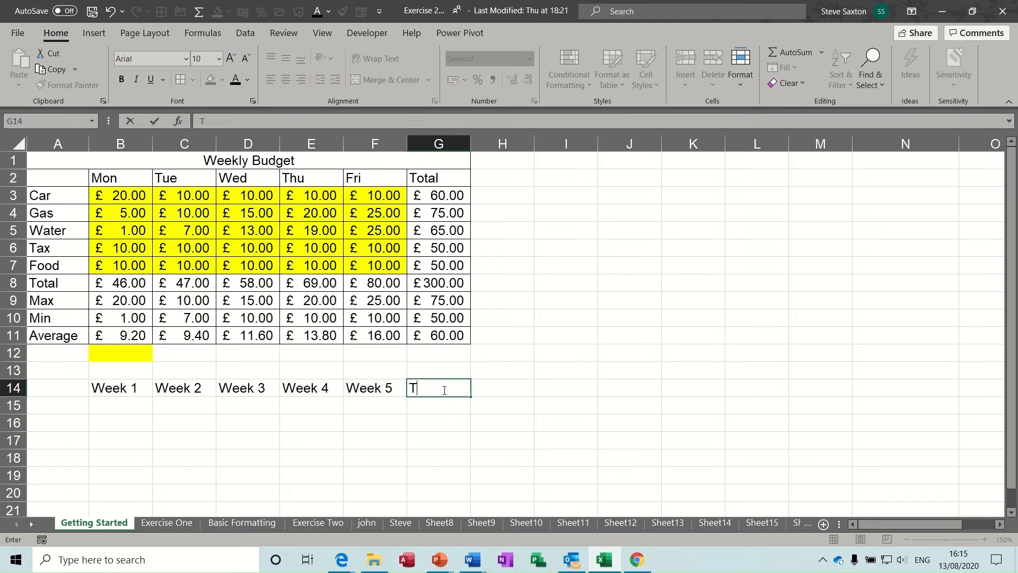
pyautogui.write('otal')
# Label A15:A17 as Income, Expense and Balance.
pyautogui.click(73, 408)
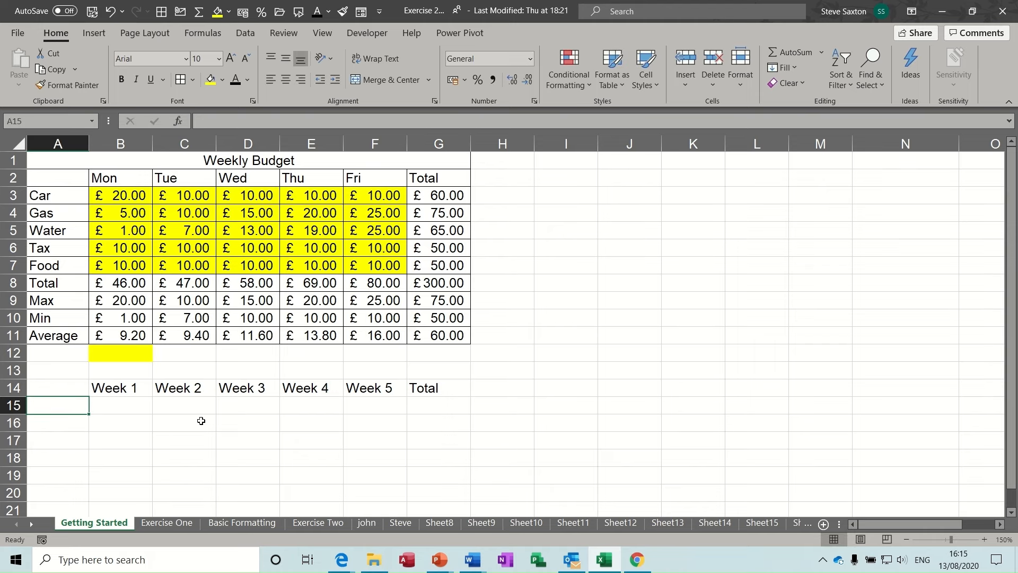
pyautogui.write('Income')
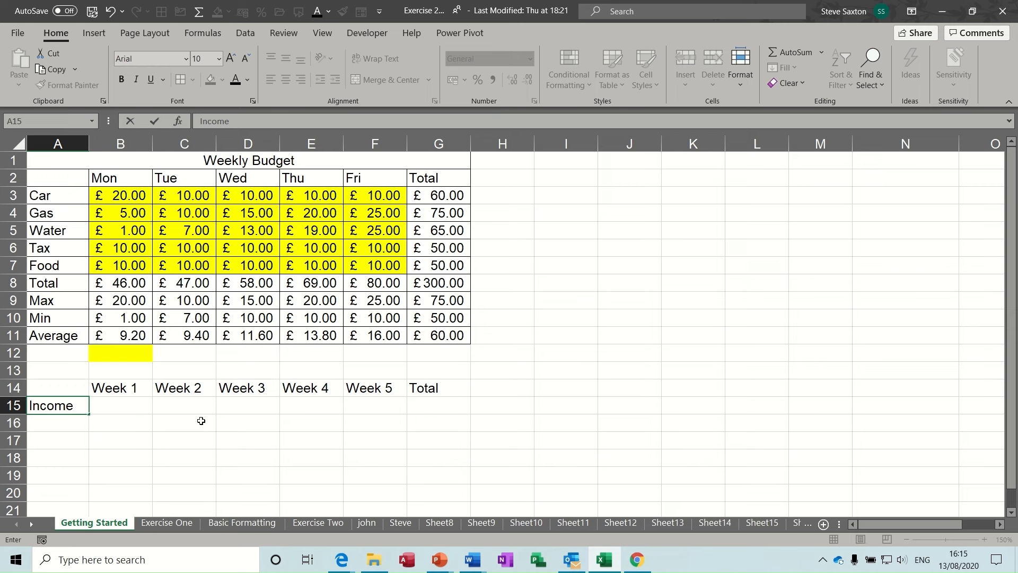
pyautogui.press('Return')
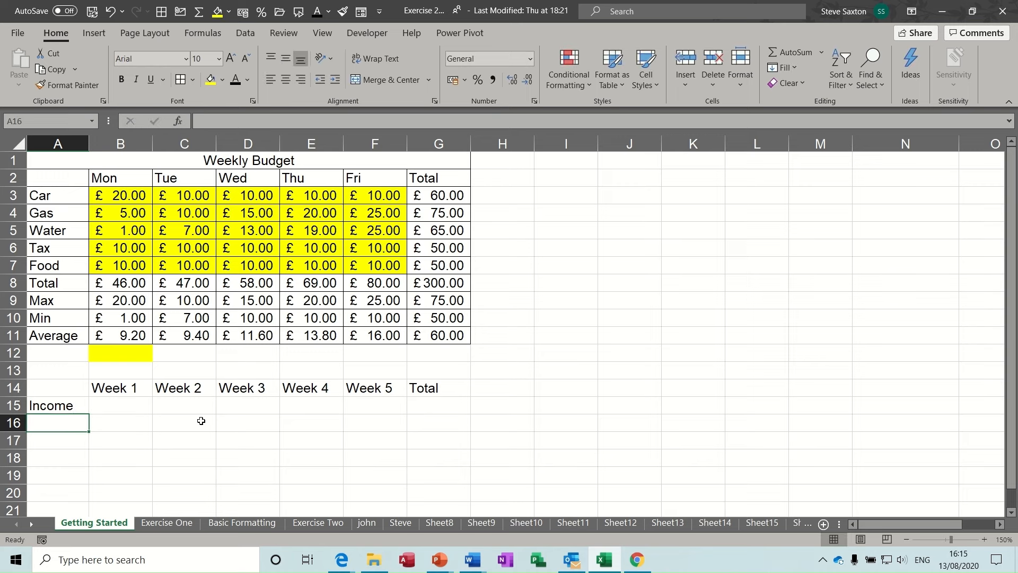
pyautogui.write('Ex')
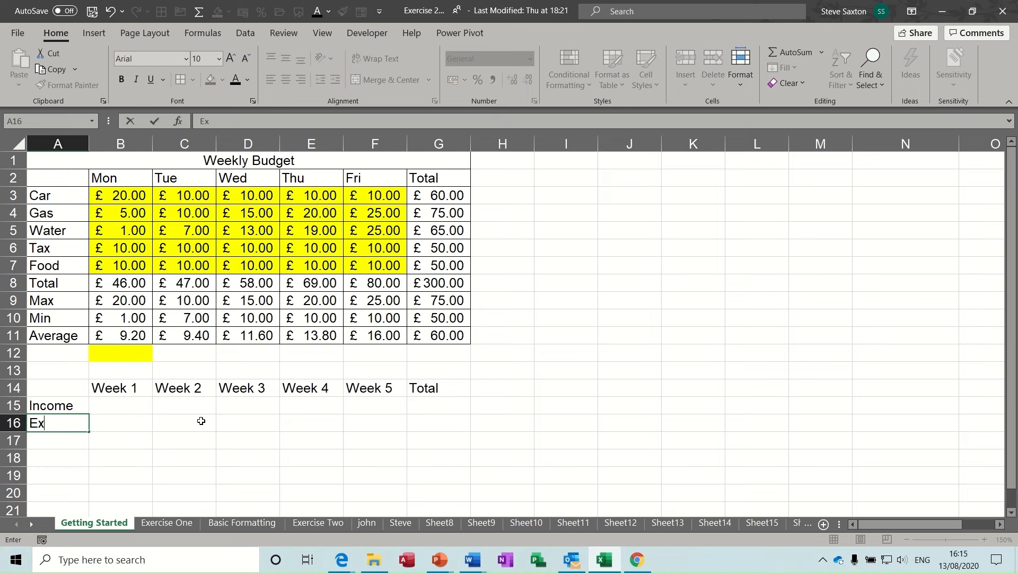
pyautogui.write('pense')
pyautogui.press('Return')
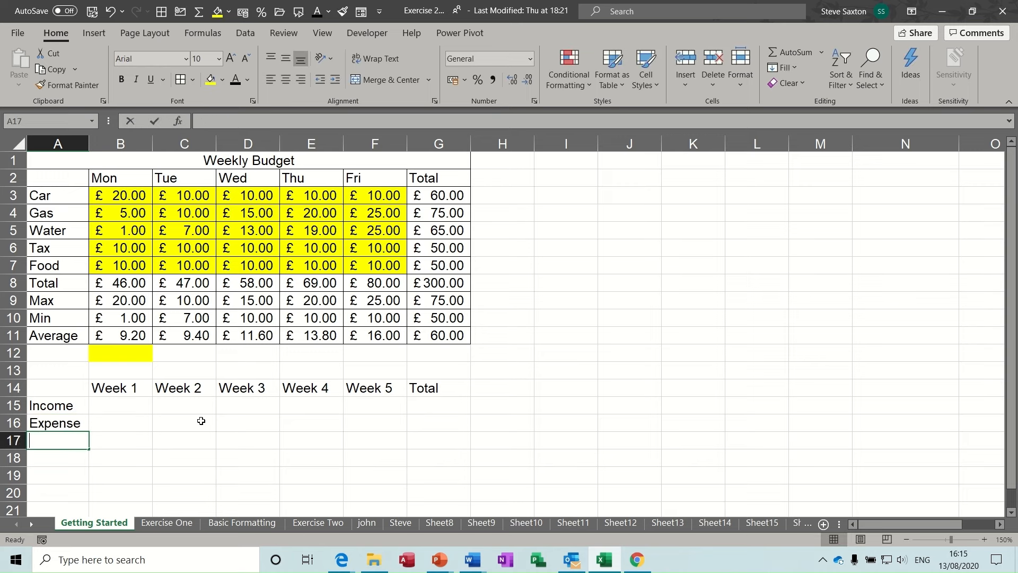
pyautogui.write('Balance')
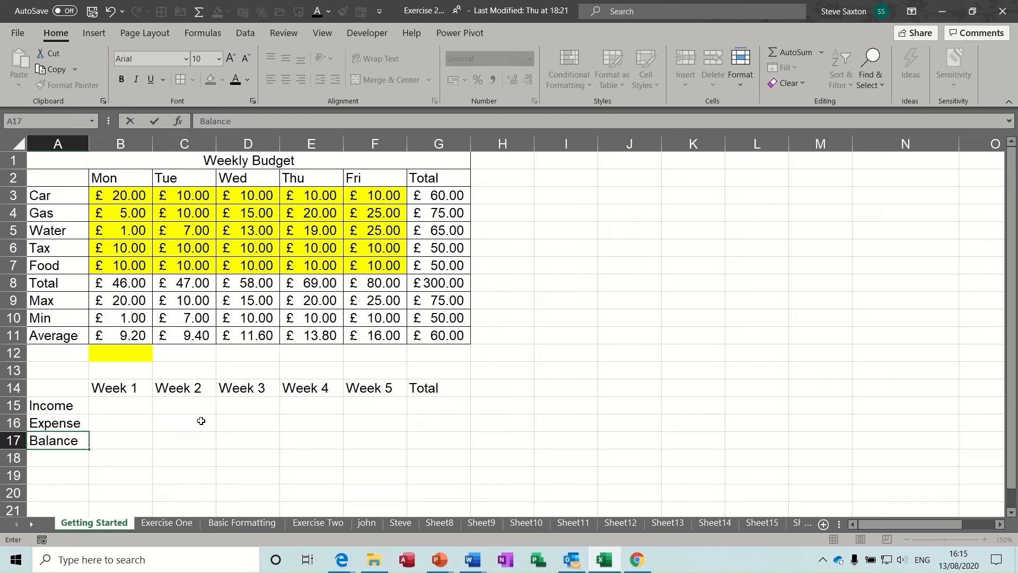
pyautogui.click(171, 420)
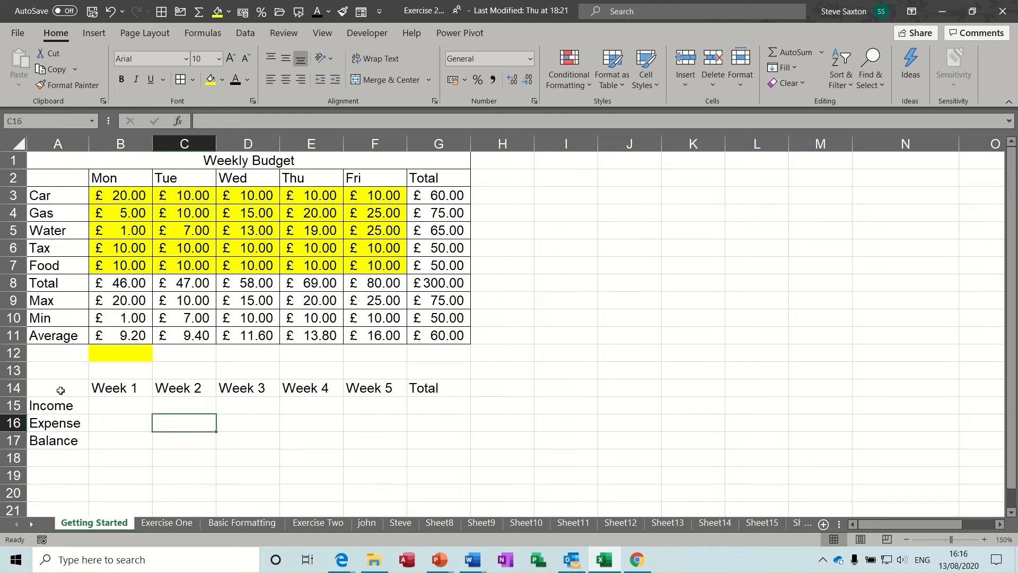
# Apply All Borders to the weekly table A14:G17.
pyautogui.moveTo(61, 391); pyautogui.dragTo(425, 437)
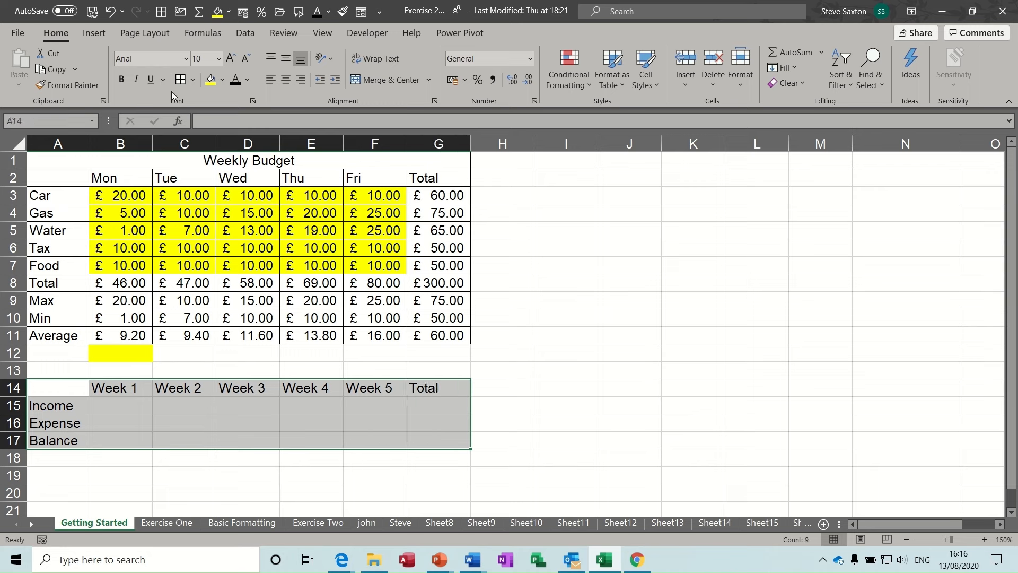
pyautogui.click(180, 81)
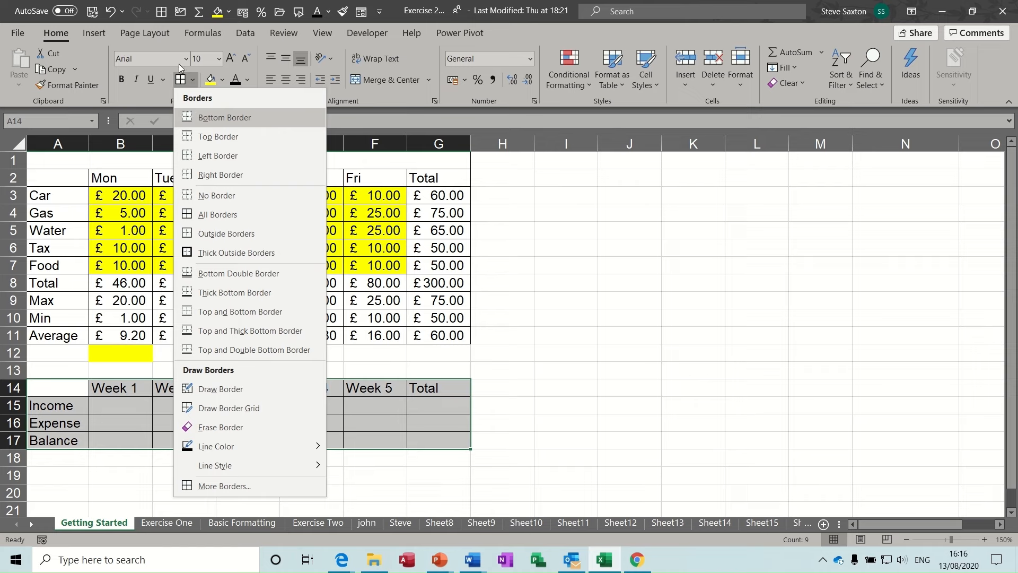
pyautogui.click(181, 83)
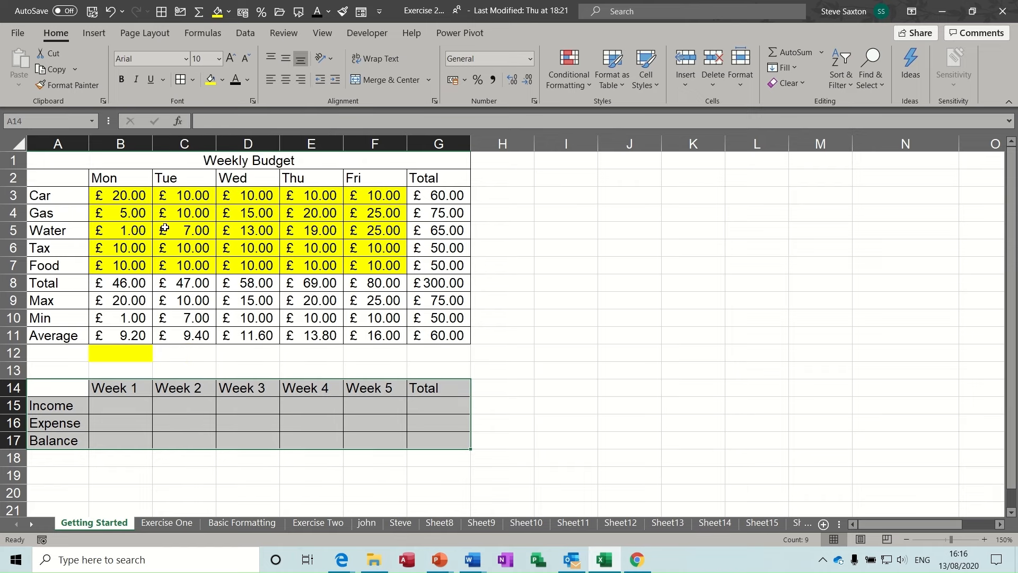
# Fill the Week 1–5 Income and Expense cells B15:F16 yellow.
pyautogui.click(121, 405)
pyautogui.moveTo(121, 404); pyautogui.dragTo(358, 418)
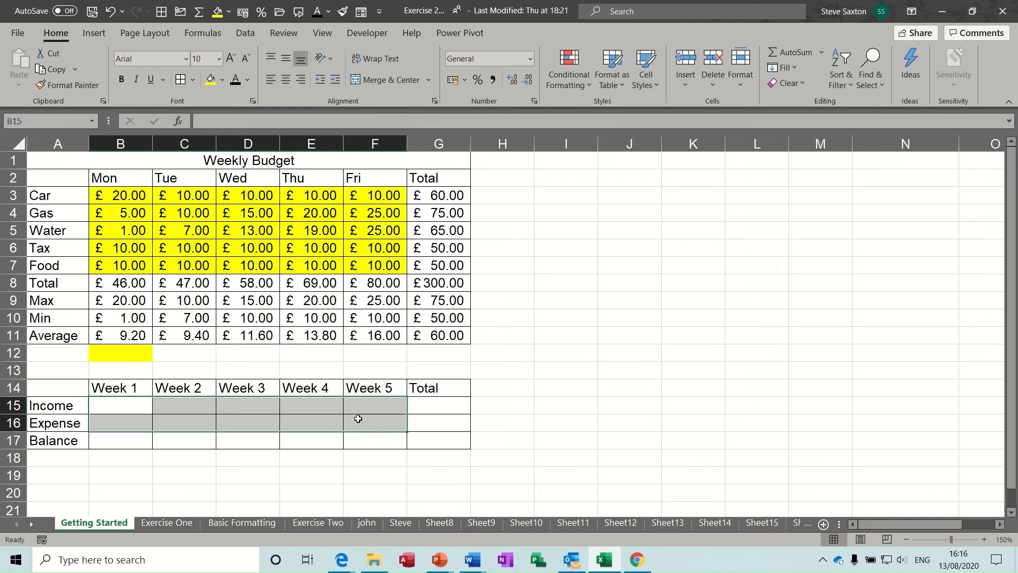
pyautogui.click(210, 81)
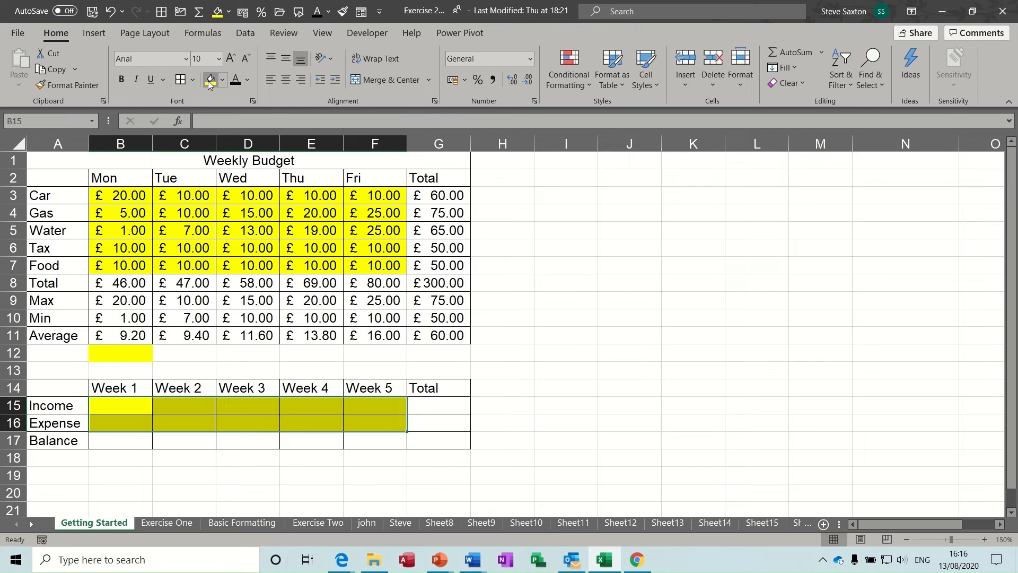
pyautogui.click(123, 441)
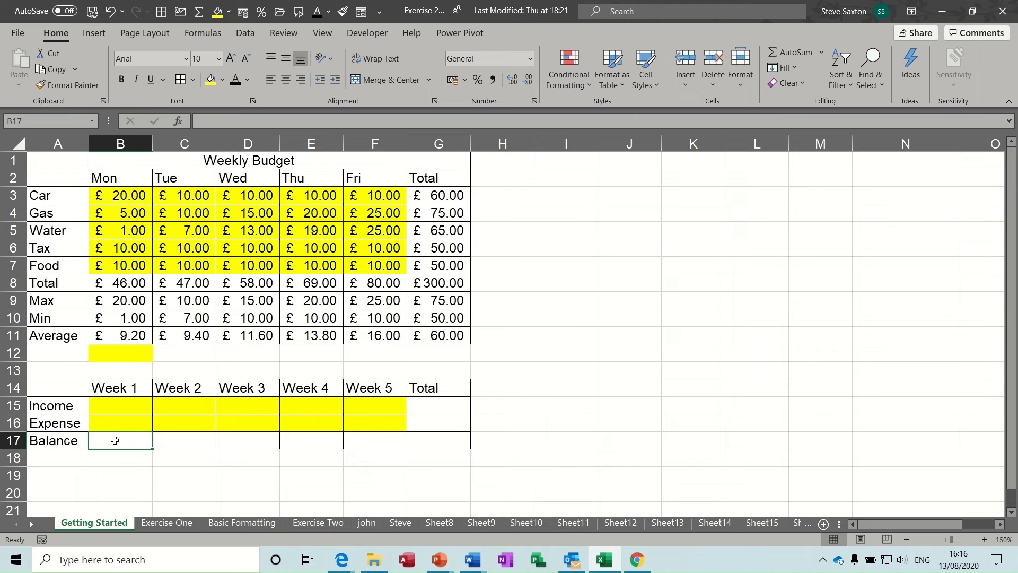
# Enter =B15-B16 in B17 and fill the Balance formula across to F17.
pyautogui.write('=')
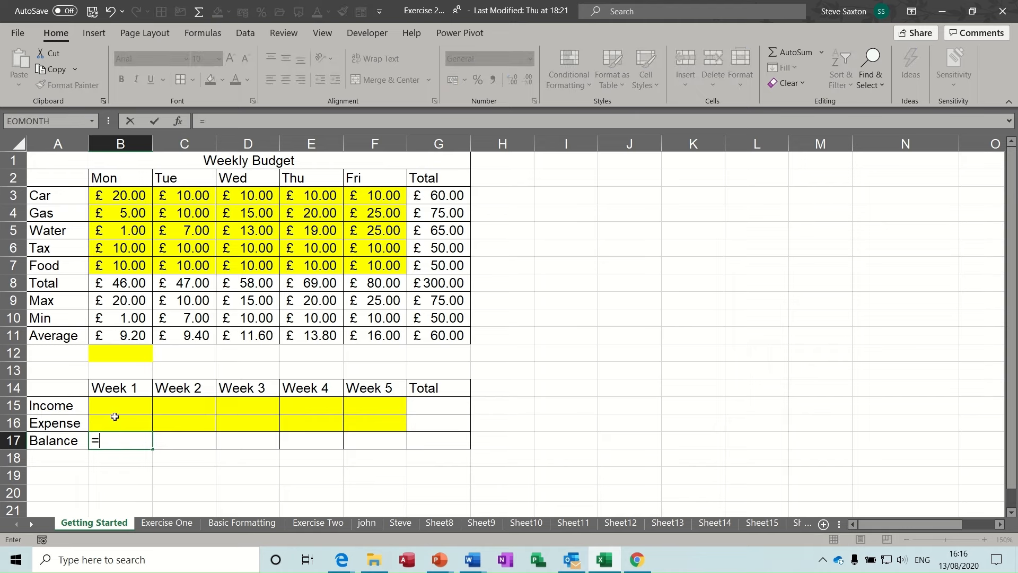
pyautogui.click(115, 404)
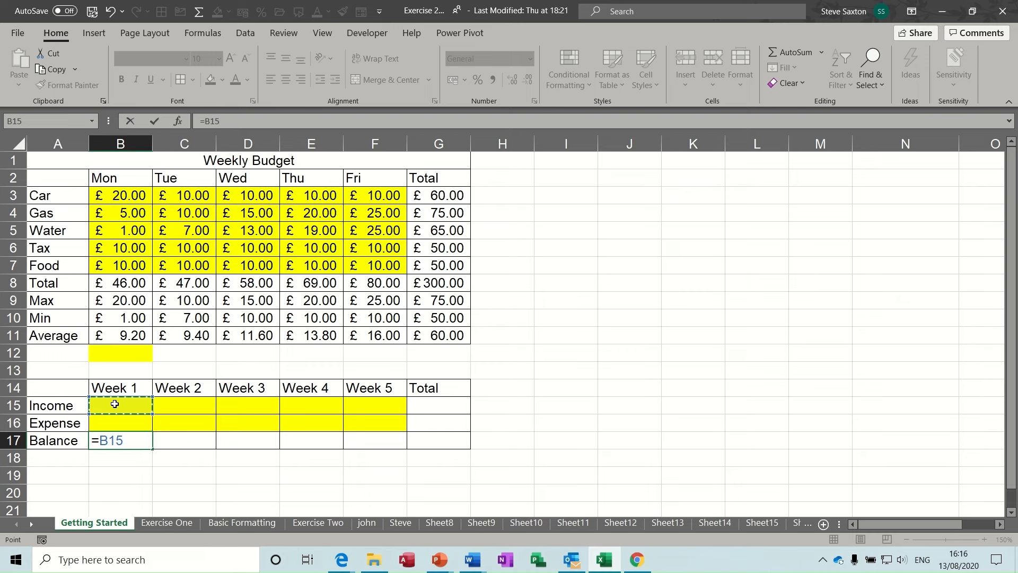
pyautogui.write('-')
pyautogui.click(122, 423)
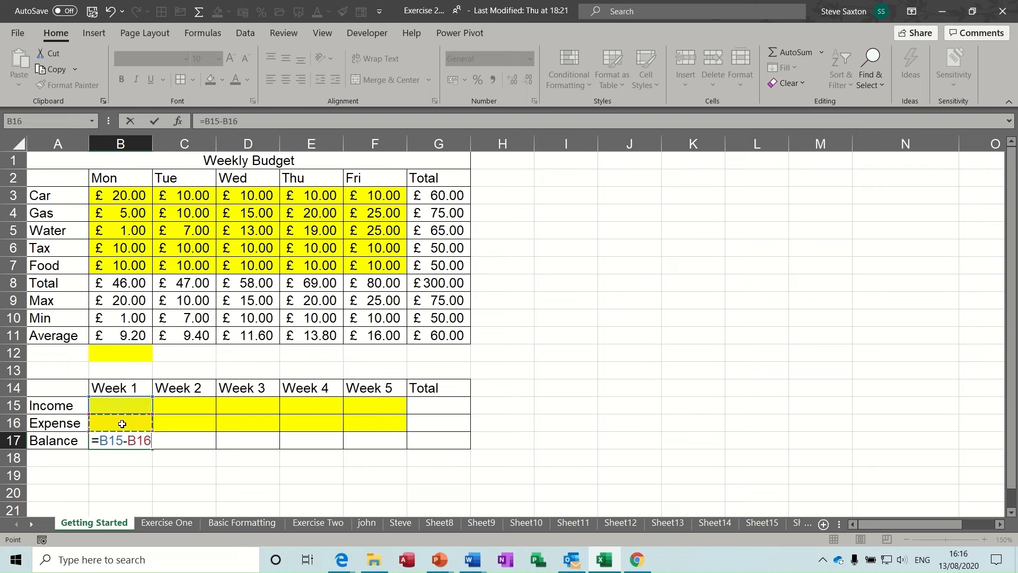
pyautogui.click(153, 121)
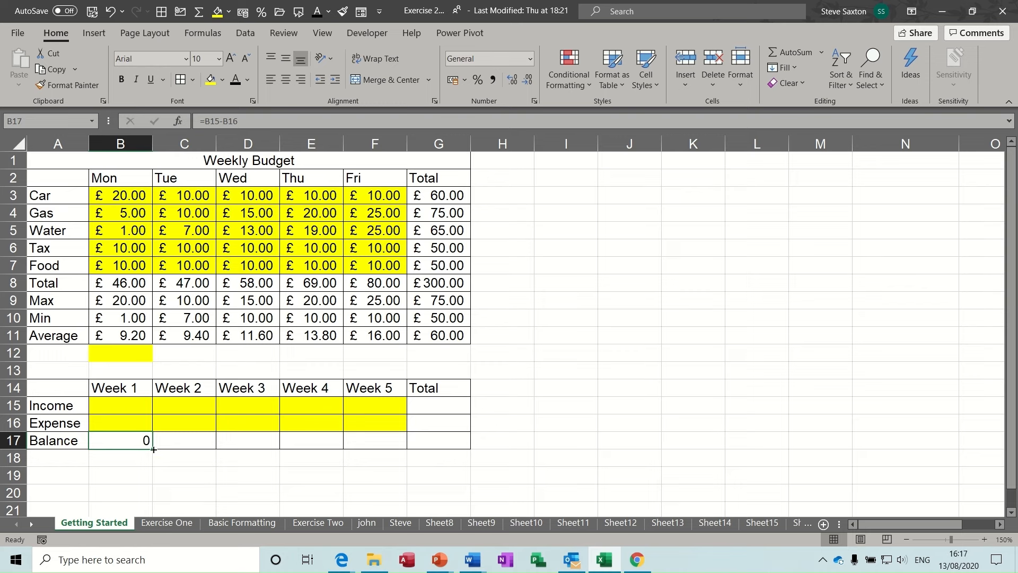
pyautogui.moveTo(153, 449); pyautogui.dragTo(384, 440)
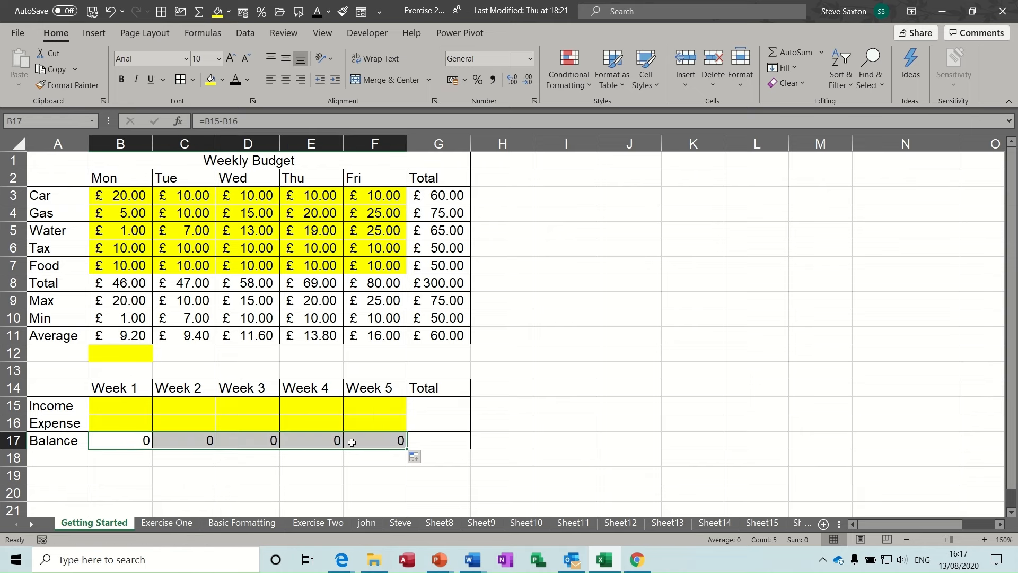
pyautogui.click(445, 405)
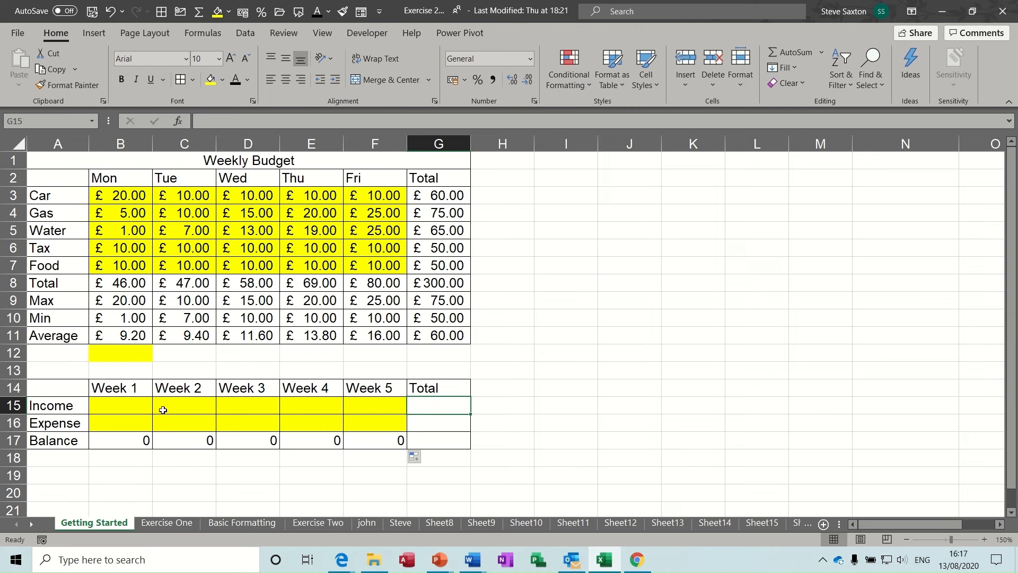
# Enter =SUM(B15:F15) in G15 and fill it down through G17.
pyautogui.moveTo(141, 404); pyautogui.dragTo(367, 404)
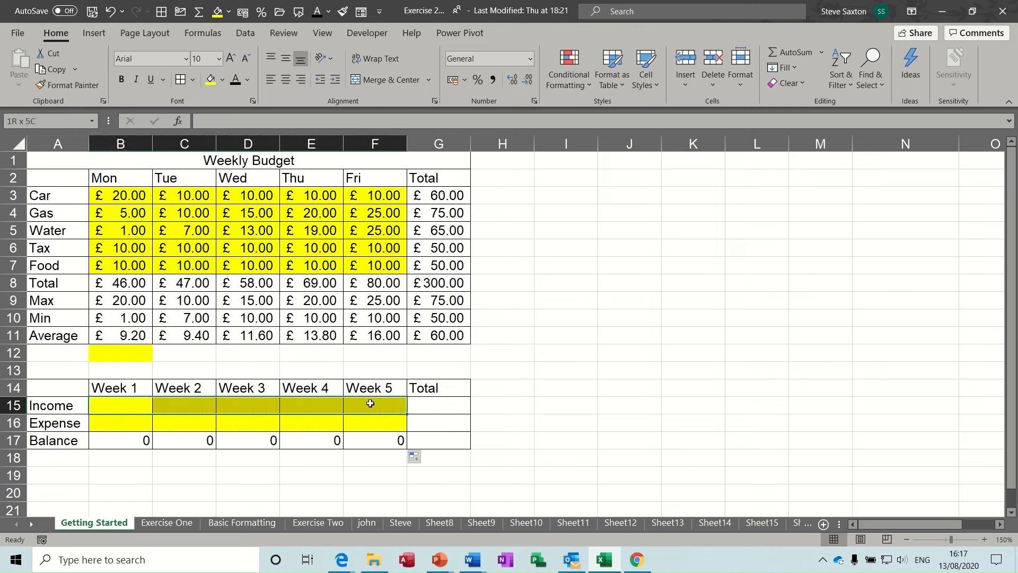
pyautogui.click(432, 404)
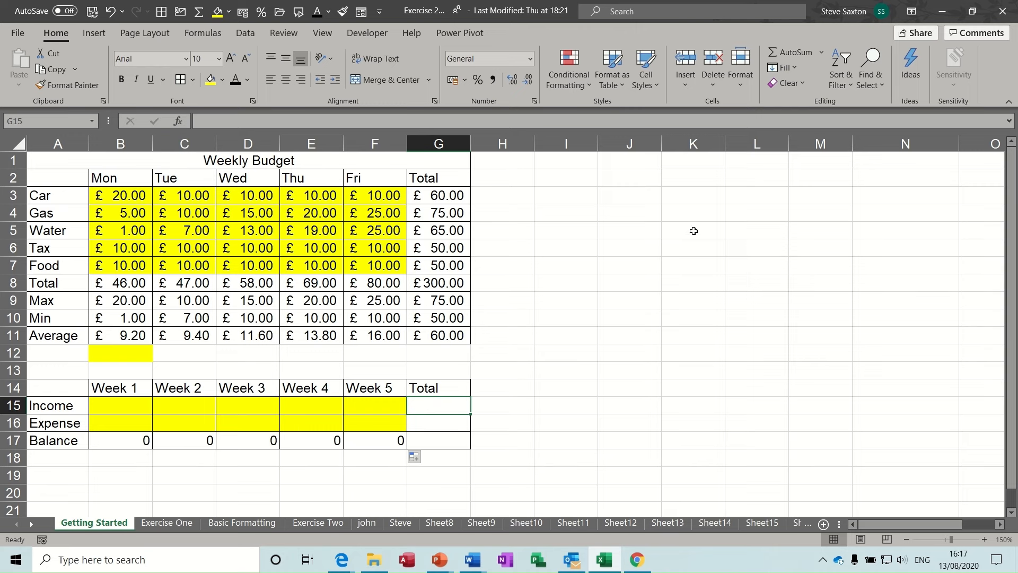
pyautogui.click(787, 51)
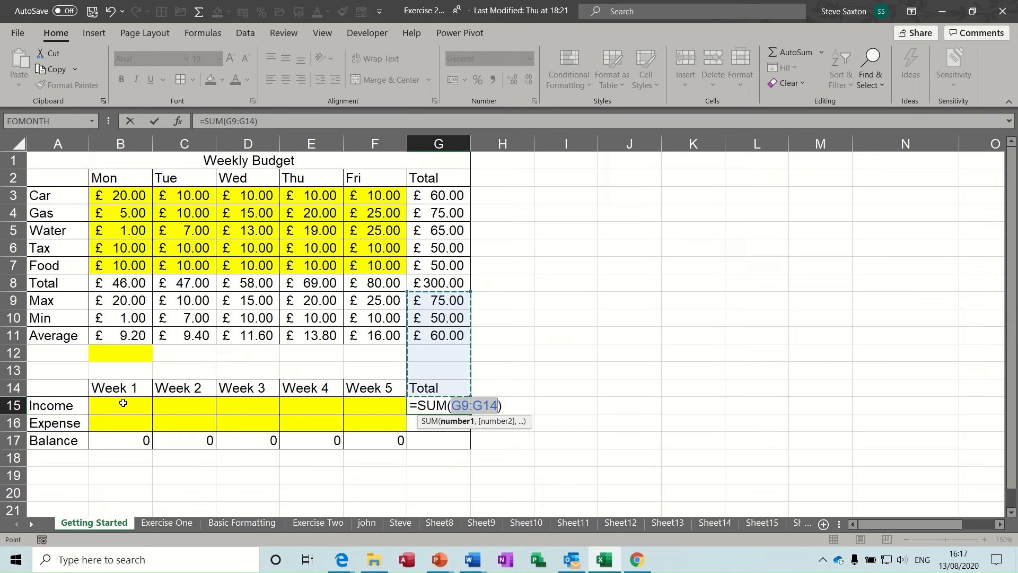
pyautogui.moveTo(123, 403); pyautogui.dragTo(364, 404)
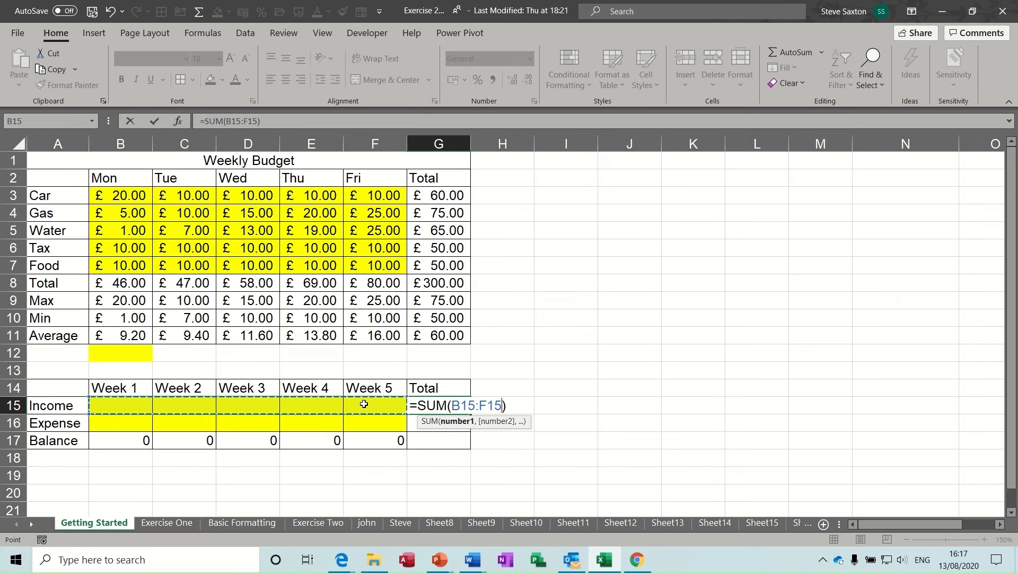
pyautogui.click(154, 121)
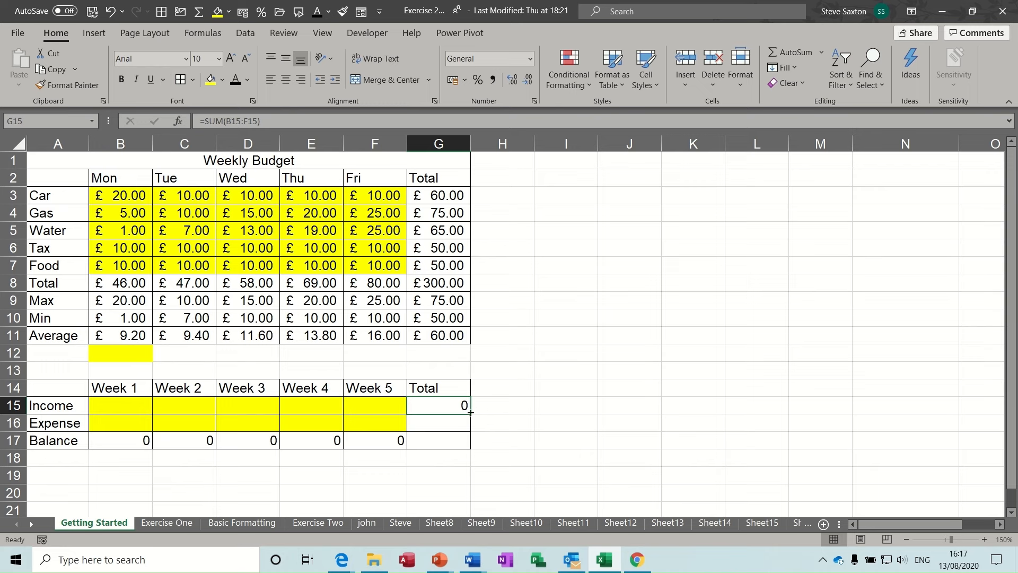
pyautogui.moveTo(471, 412); pyautogui.dragTo(470, 448)
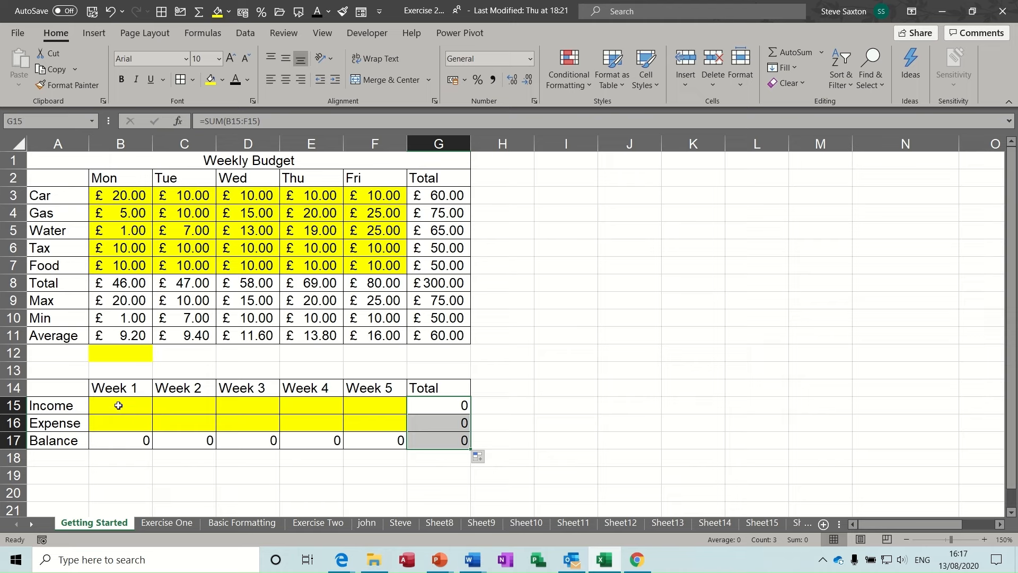
pyautogui.moveTo(132, 405); pyautogui.dragTo(422, 436)
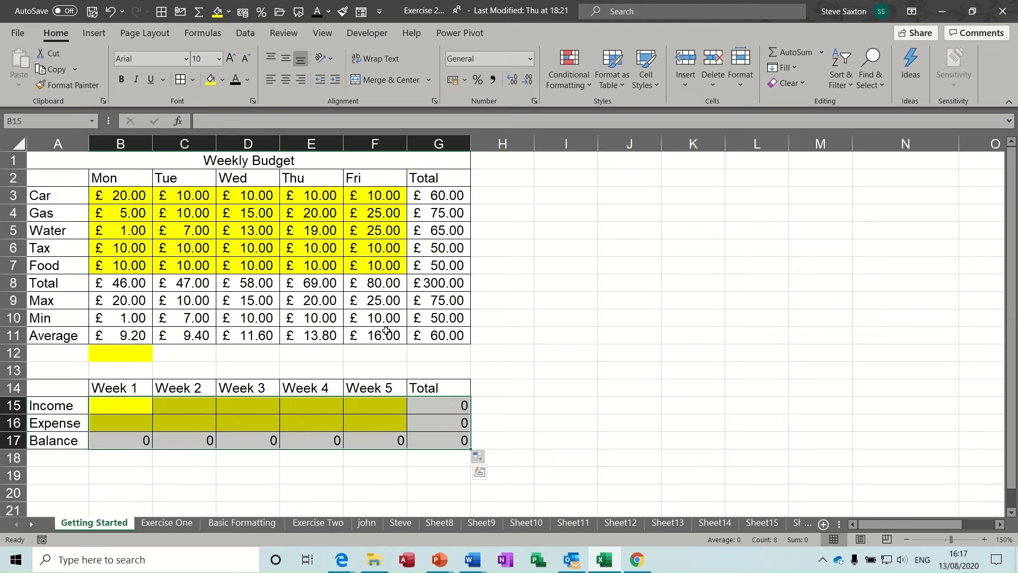
# Apply Accounting £ format to the weekly table figures.
pyautogui.click(453, 81)
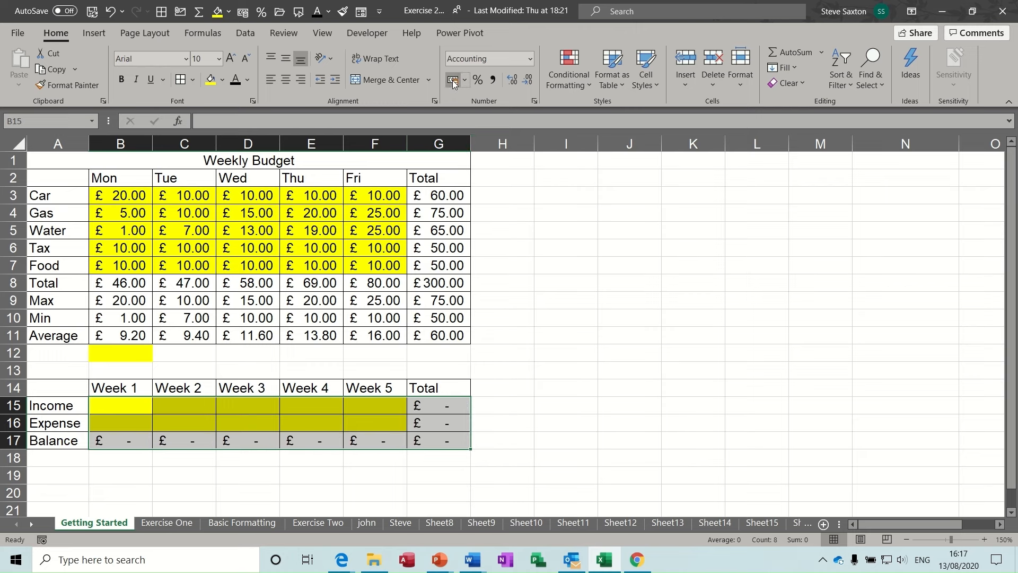
pyautogui.click(138, 408)
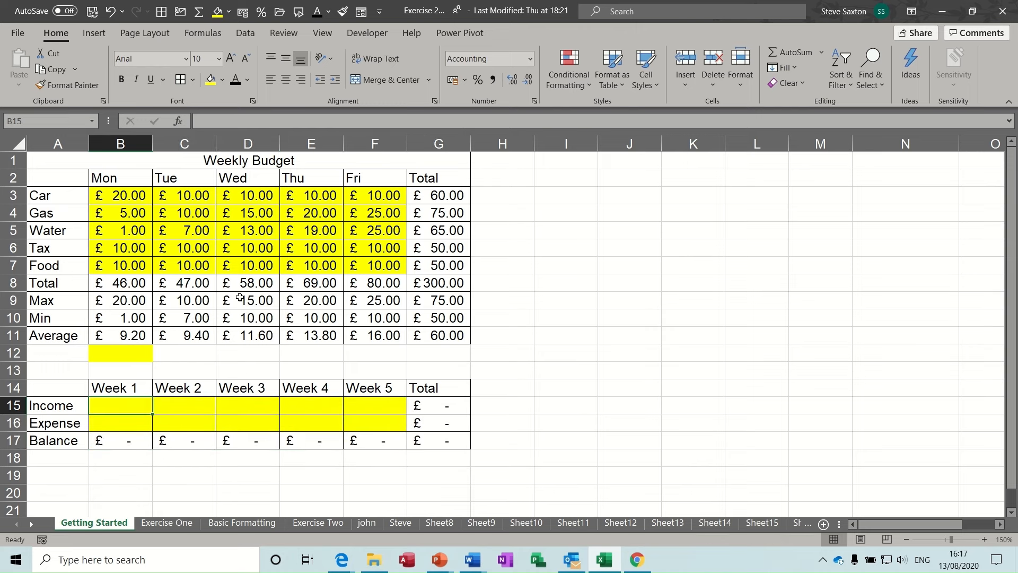
pyautogui.moveTo(118, 193); pyautogui.dragTo(396, 323)
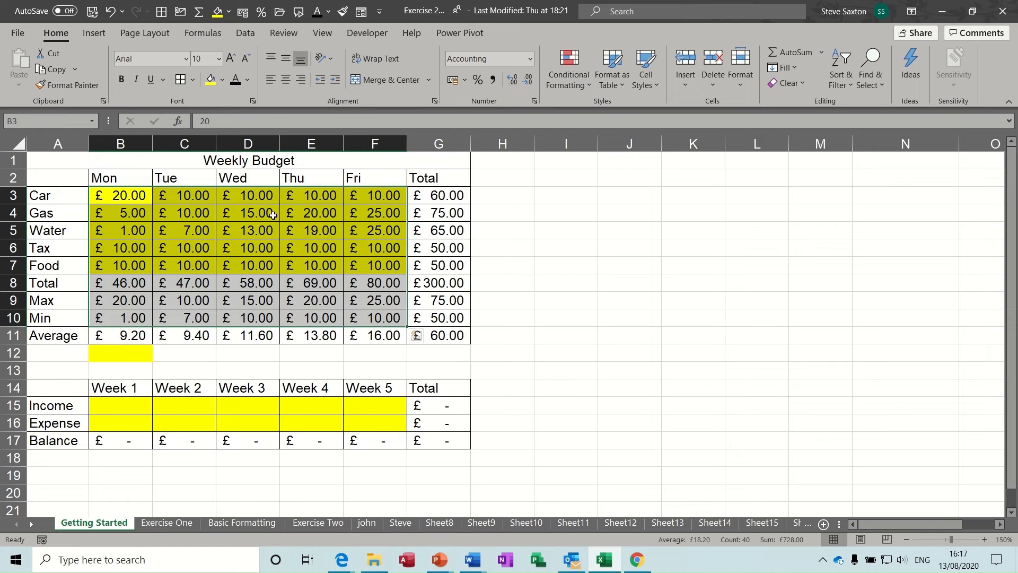
pyautogui.moveTo(239, 213); pyautogui.dragTo(317, 232)
pyautogui.moveTo(144, 280); pyautogui.dragTo(345, 314)
pyautogui.moveTo(69, 389); pyautogui.dragTo(434, 435)
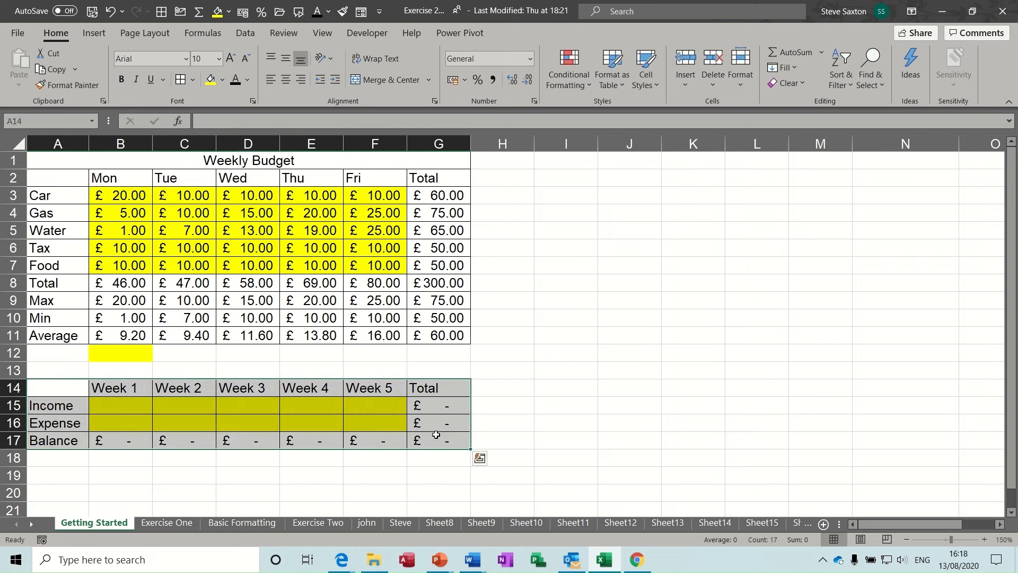
# Enter Week 1 Income 10 and Expense 5, giving a £5.00 Balance total in G17.
pyautogui.click(128, 405)
pyautogui.write('10')
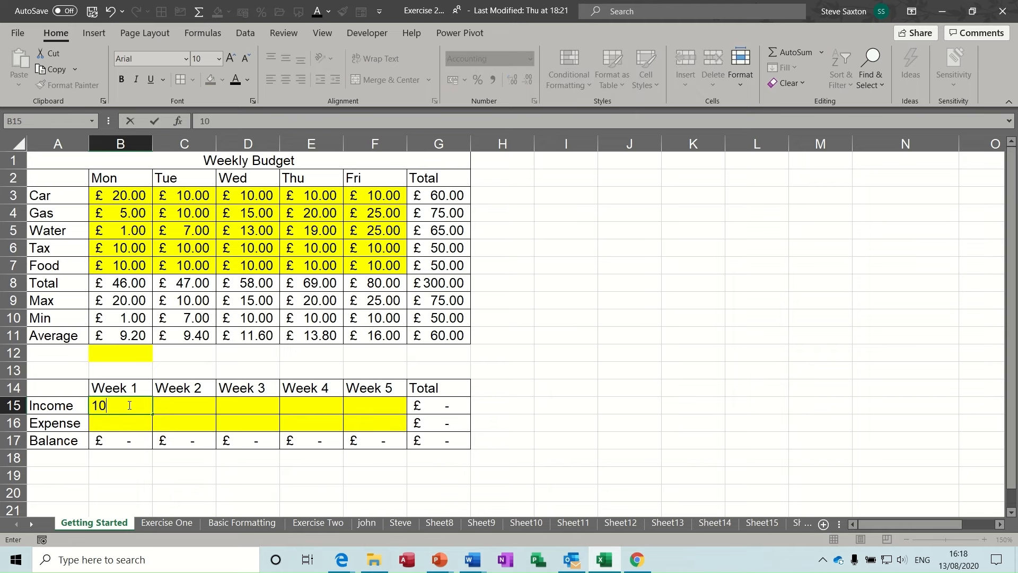
pyautogui.press('Return')
pyautogui.write('5')
pyautogui.press('Return')
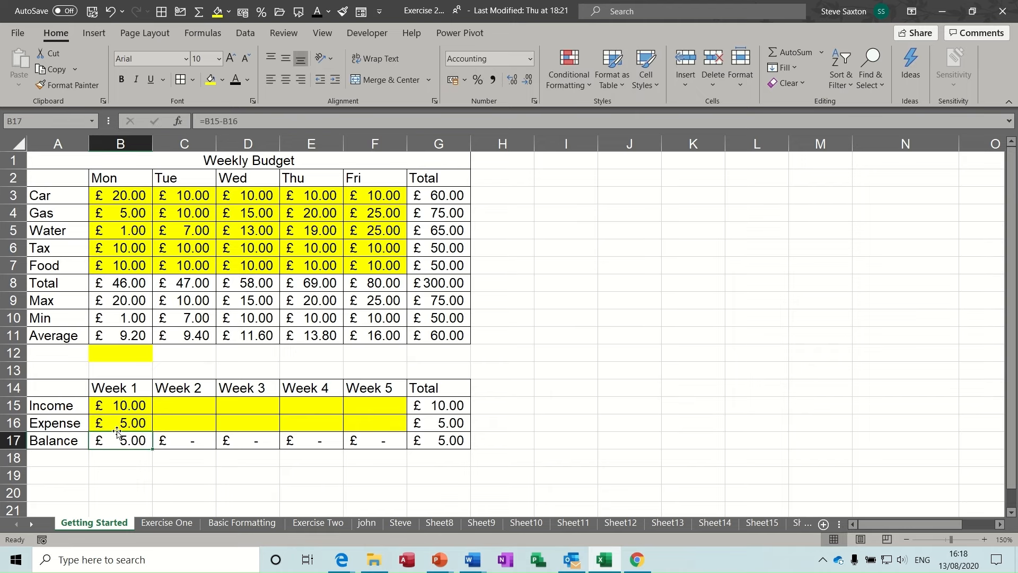
pyautogui.click(452, 436)
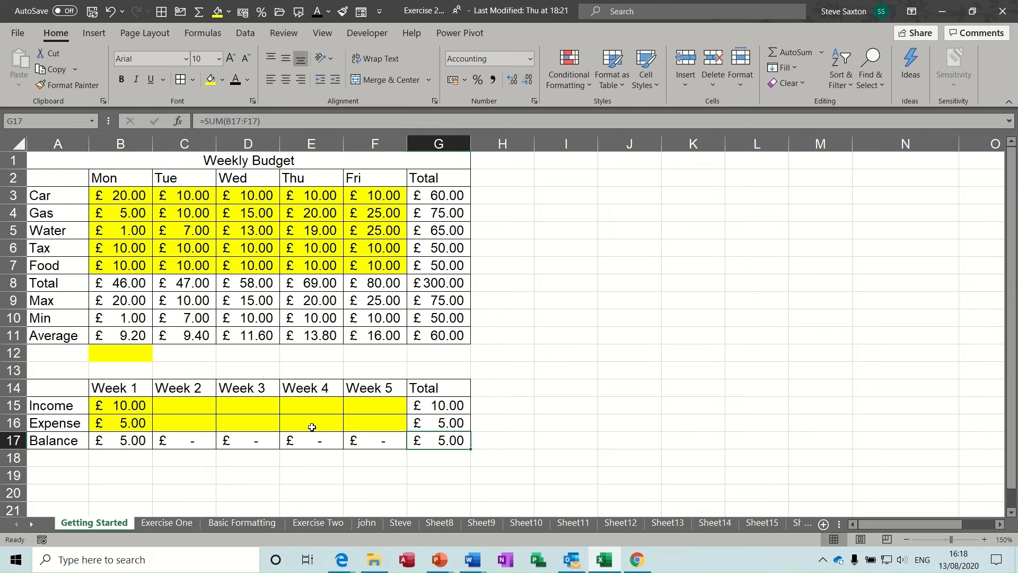
pyautogui.moveTo(1013, 289); pyautogui.dragTo(1015, 347)
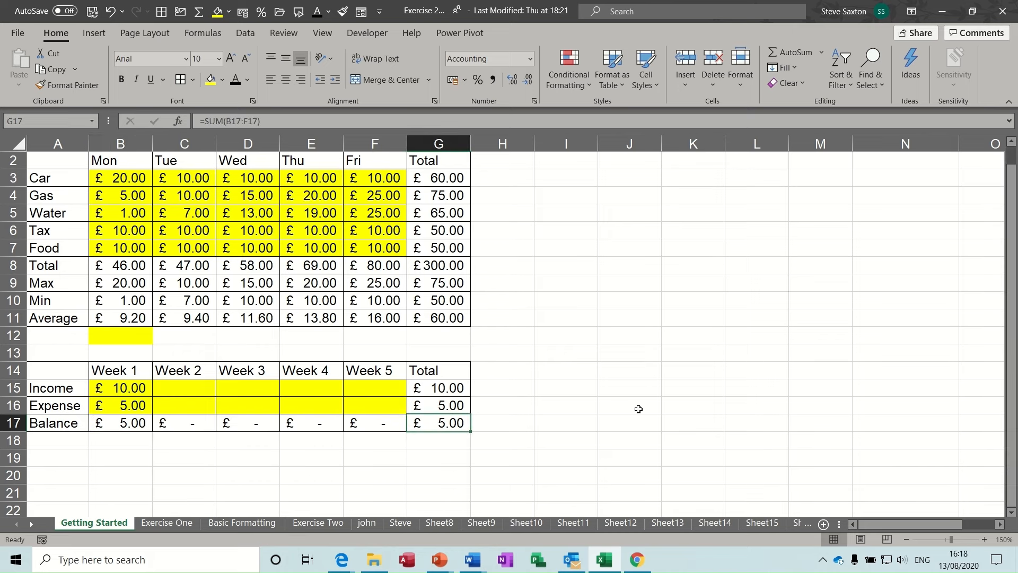
# Enter the pay headings Steve in B20 and Anne in C20.
pyautogui.click(123, 460)
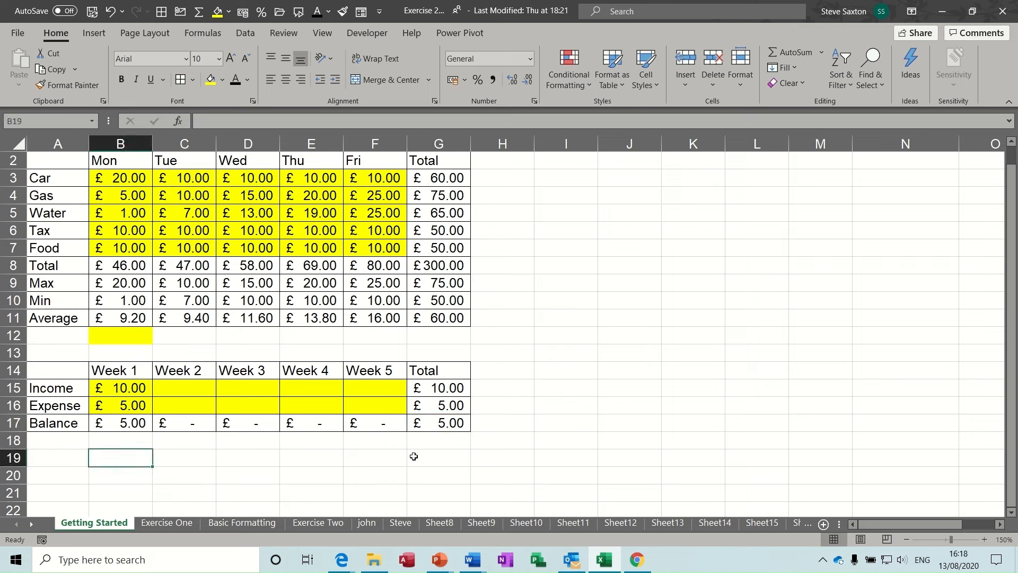
pyautogui.click(125, 474)
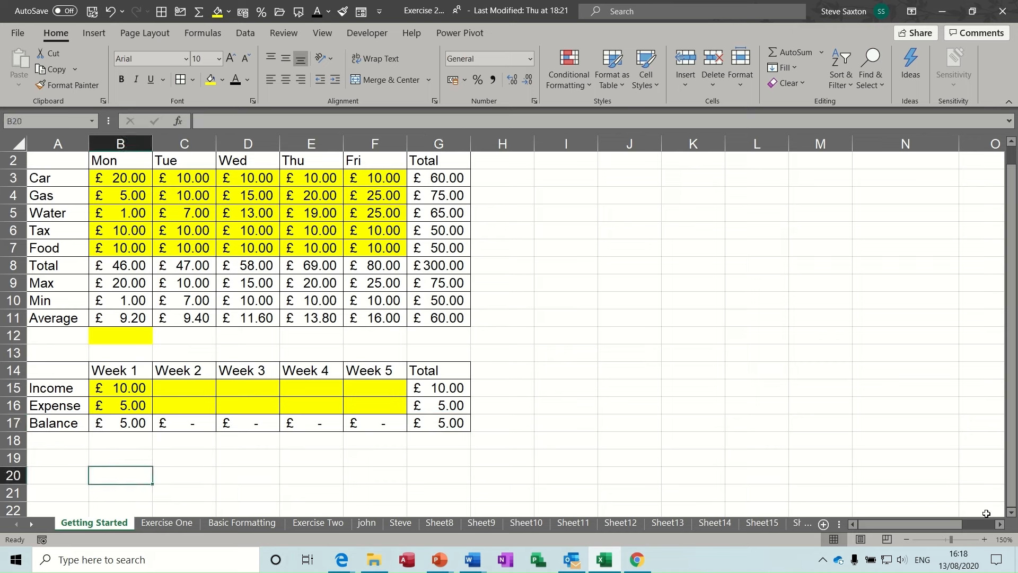
pyautogui.scroll(-4, 1010, 516)
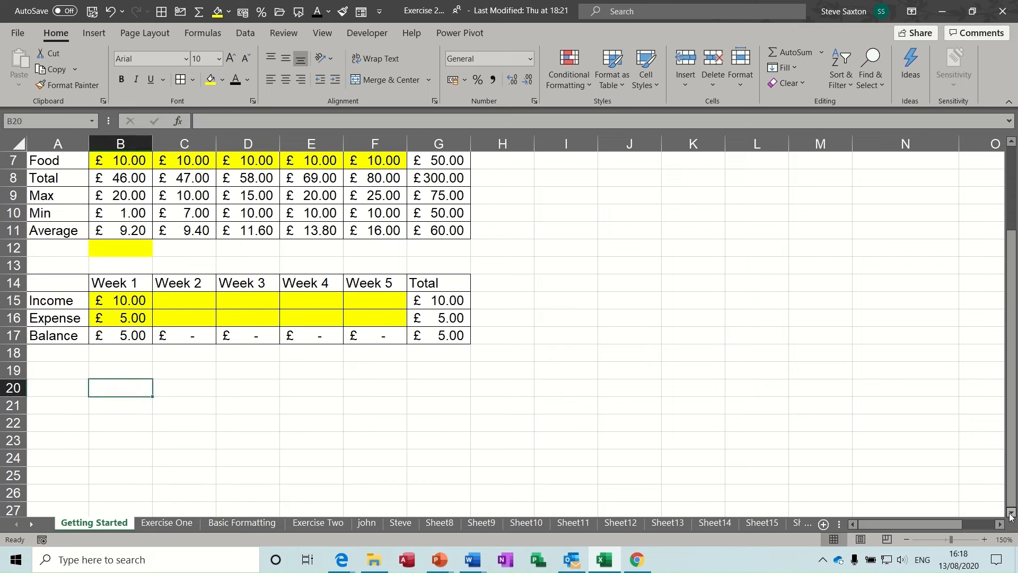
pyautogui.click(1010, 516)
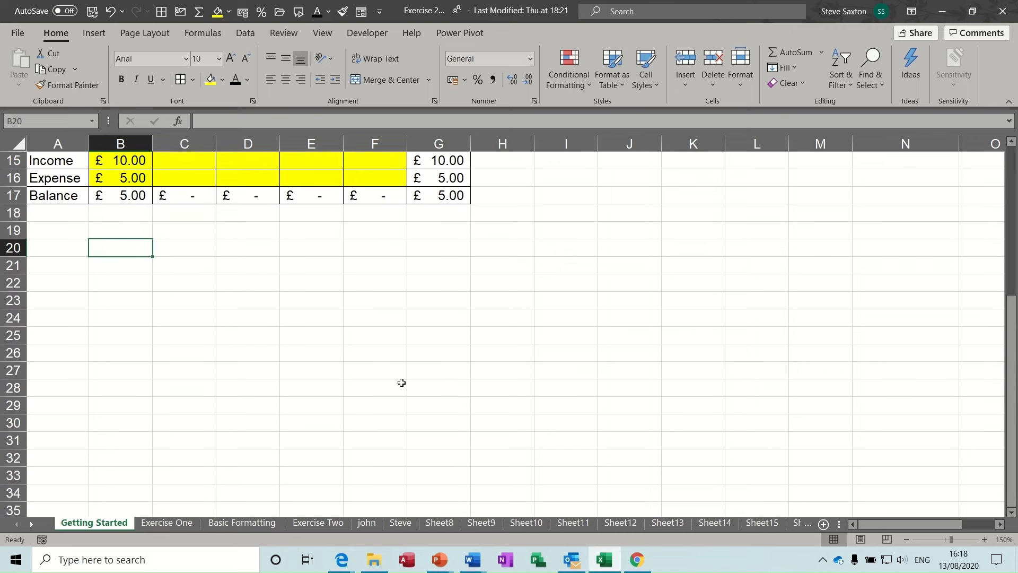
pyautogui.write('Steve')
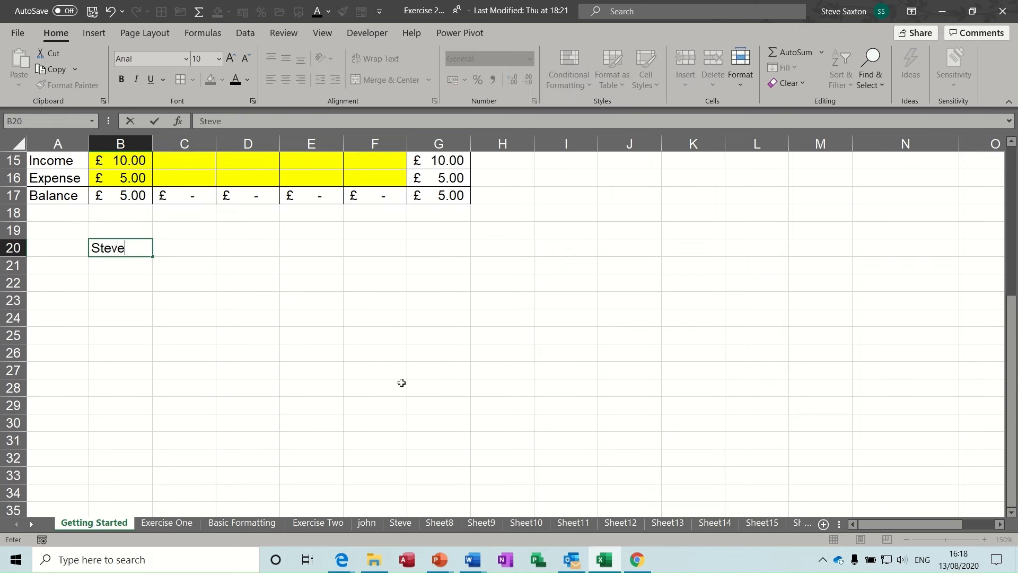
pyautogui.press('Tab')
pyautogui.write('Anne')
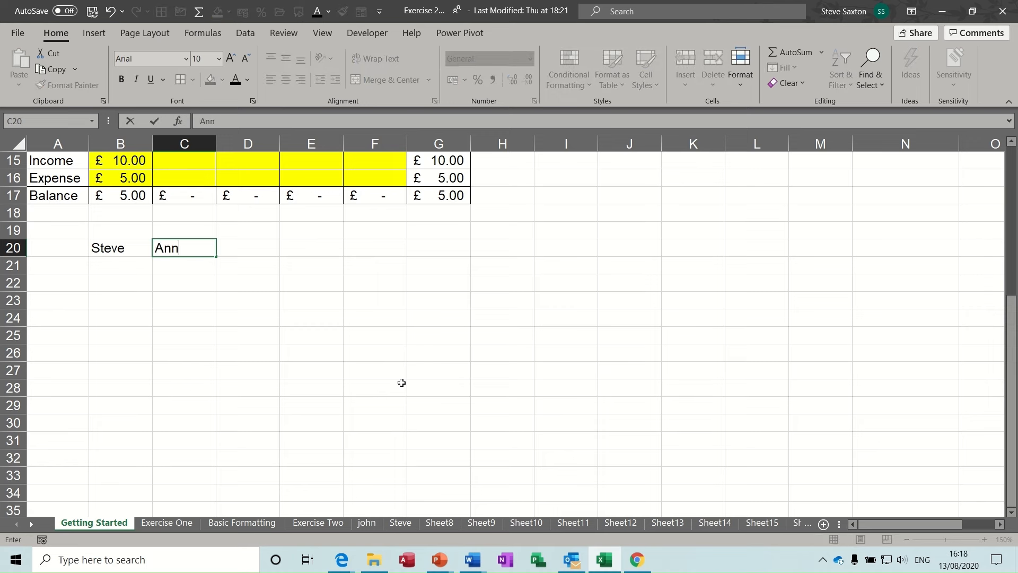
pyautogui.click(70, 264)
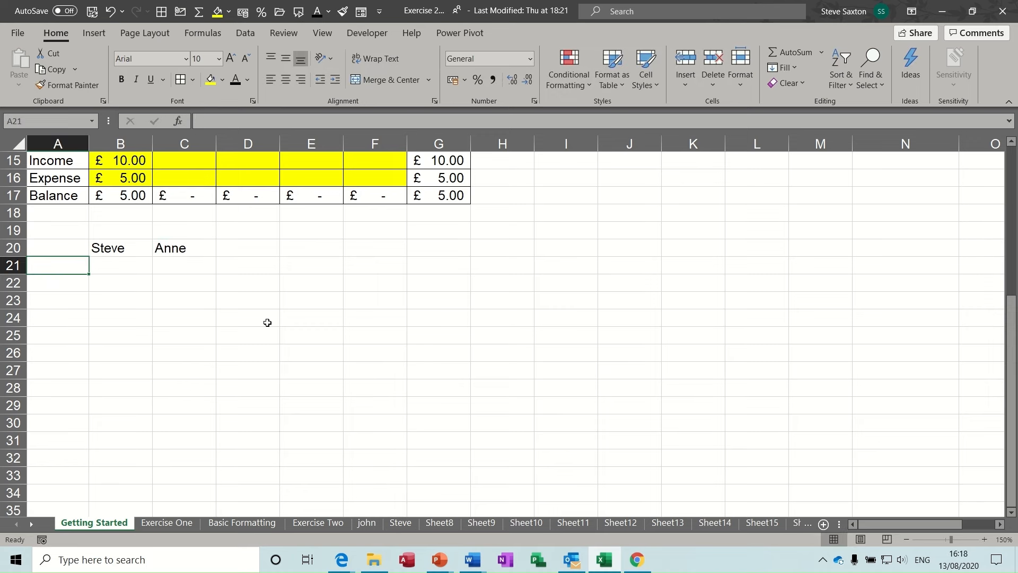
# Fill Monday to Sunday down A21:A27 and widen column A.
pyautogui.write('Monday')
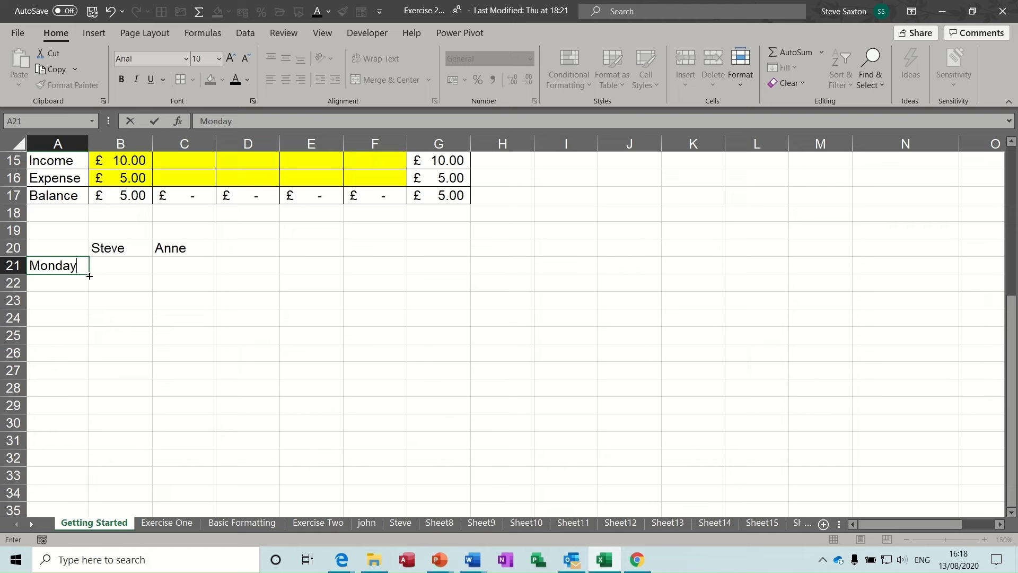
pyautogui.moveTo(90, 276); pyautogui.dragTo(88, 380)
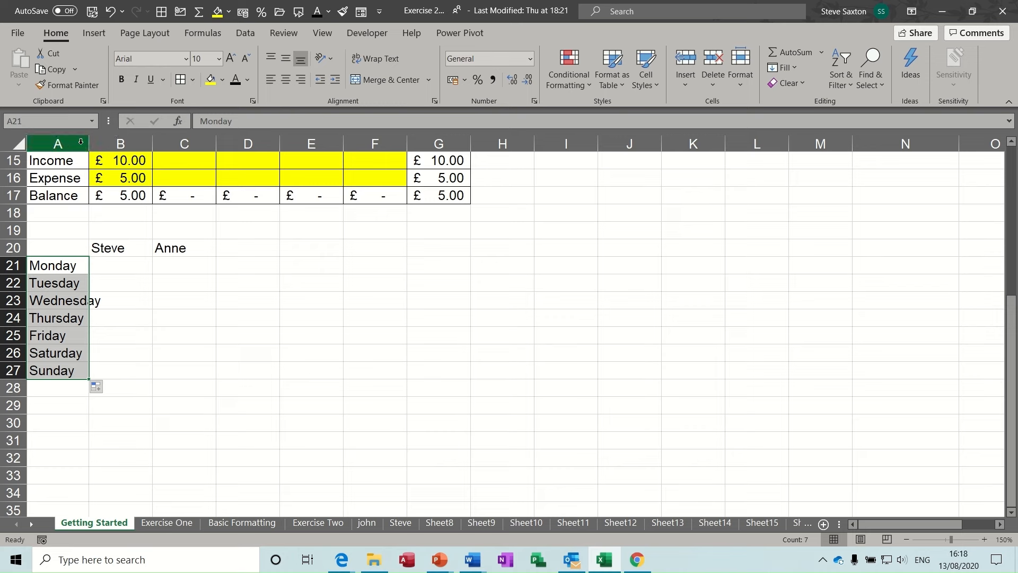
pyautogui.moveTo(89, 144); pyautogui.dragTo(121, 146)
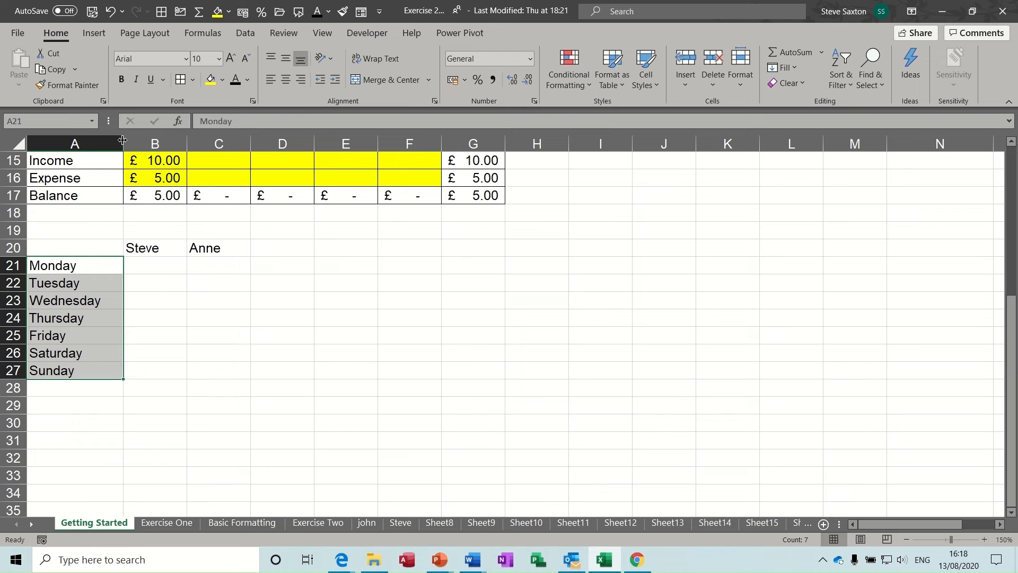
# AutoFit column A to the weekday names and column B to the pound amounts.
pyautogui.doubleClick(121, 140)
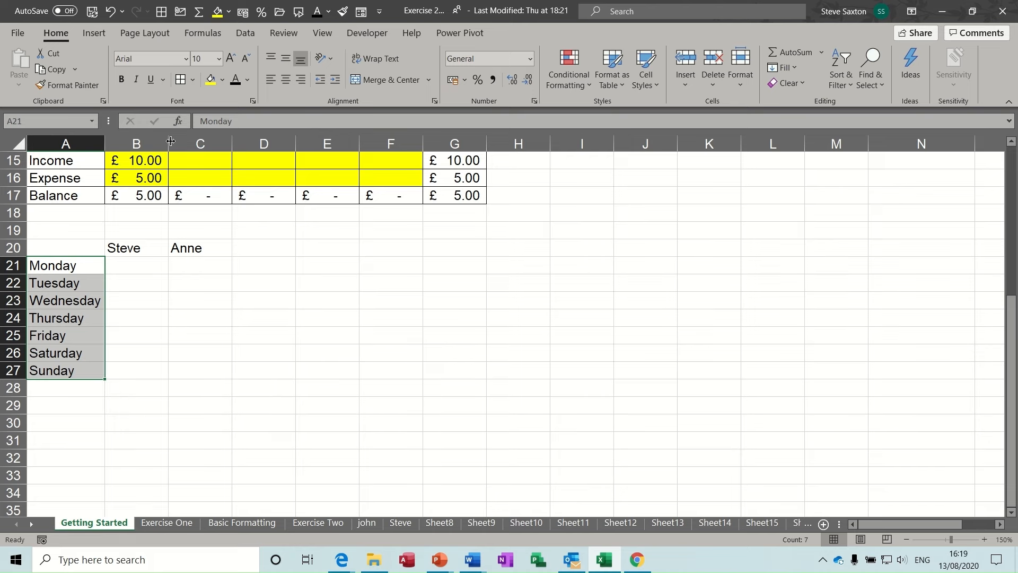
pyautogui.moveTo(170, 141); pyautogui.dragTo(149, 143)
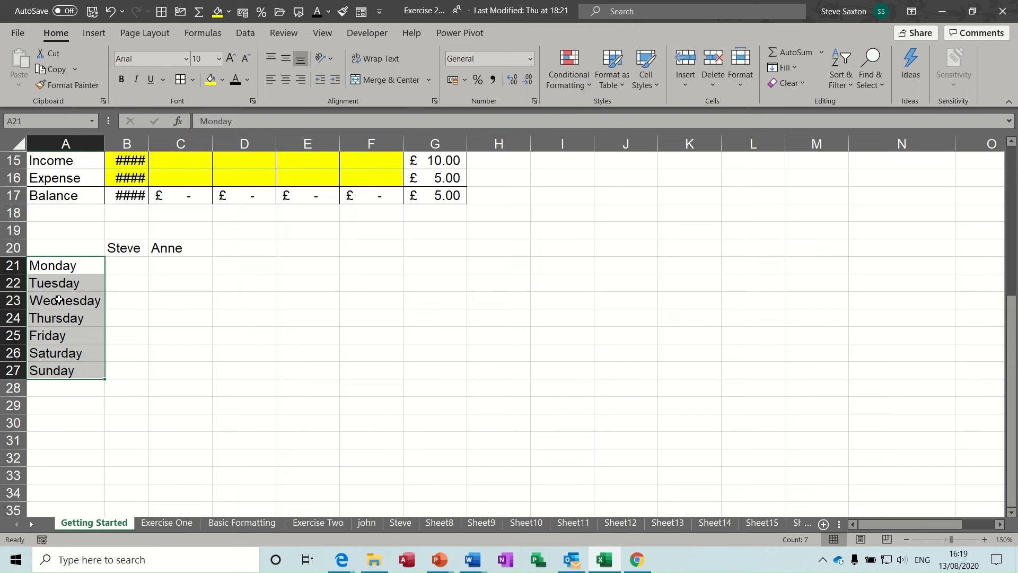
pyautogui.doubleClick(149, 143)
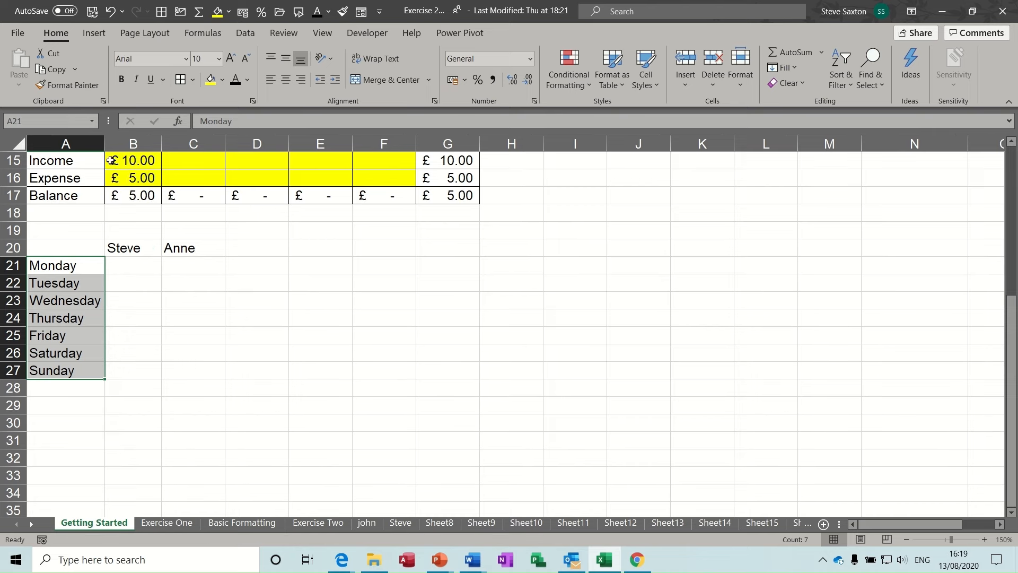
# Type the labels Total, Rate, Gross Pay and Net Pay down A28:A31.
pyautogui.click(72, 389)
pyautogui.write('T')
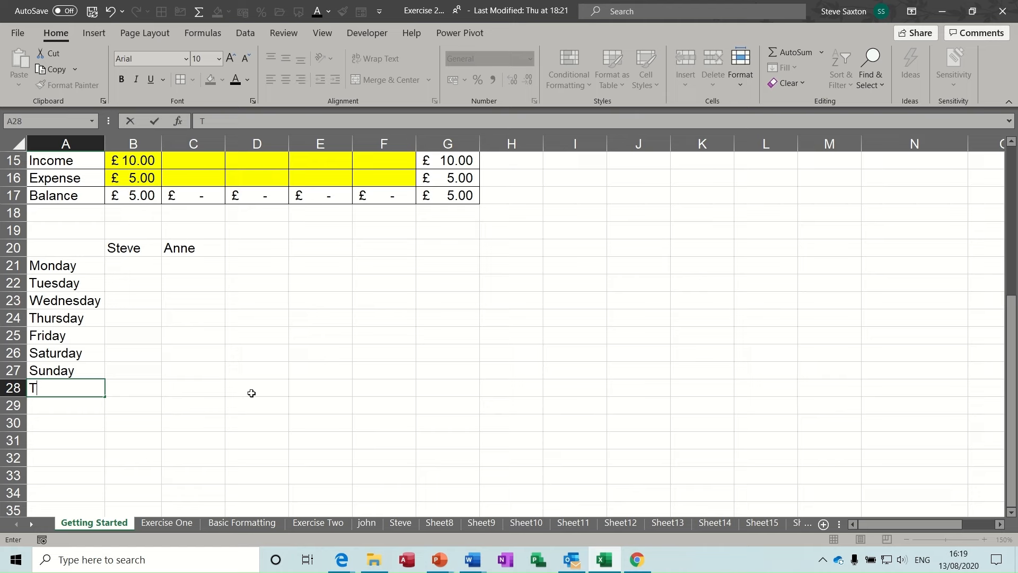
pyautogui.write('otal')
pyautogui.press('Return')
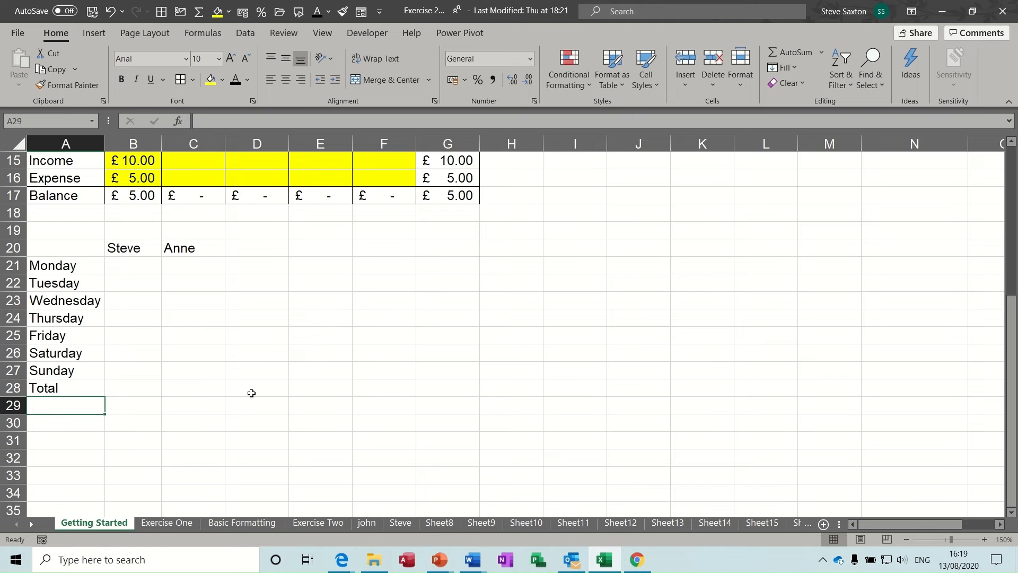
pyautogui.write('Rate')
pyautogui.press('Return')
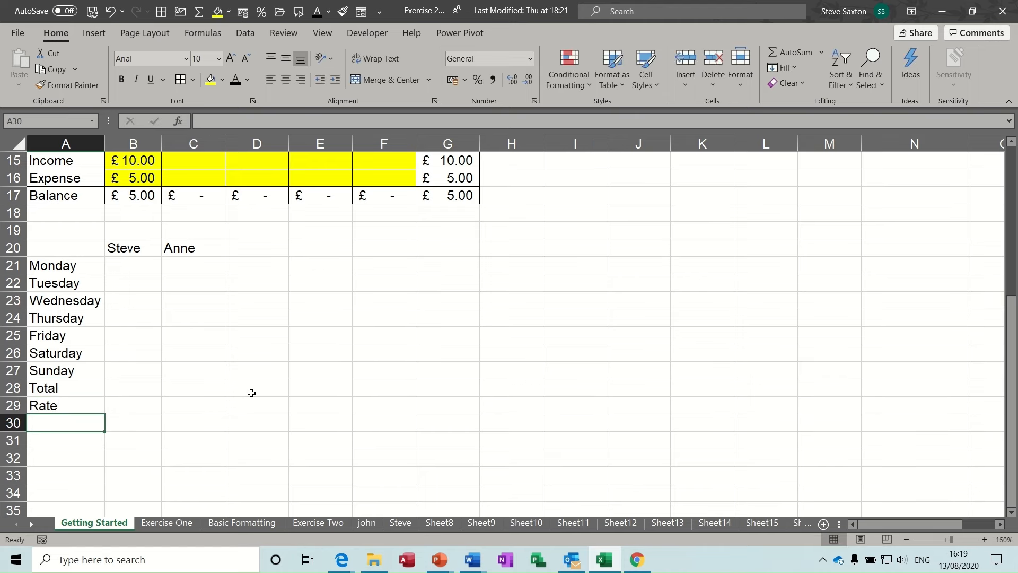
pyautogui.write('Gross')
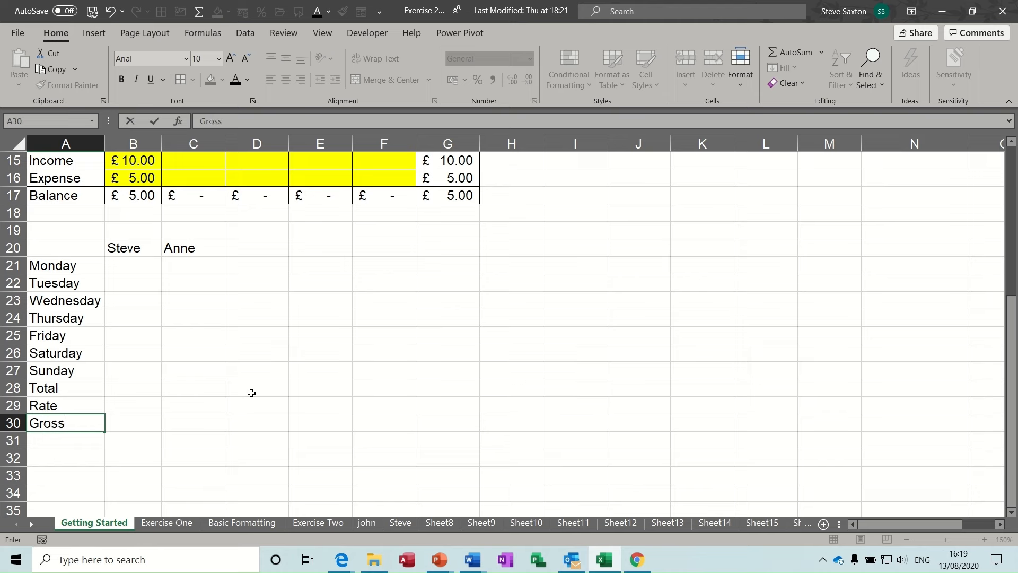
pyautogui.write(' Pay')
pyautogui.press('Return')
pyautogui.write('Net')
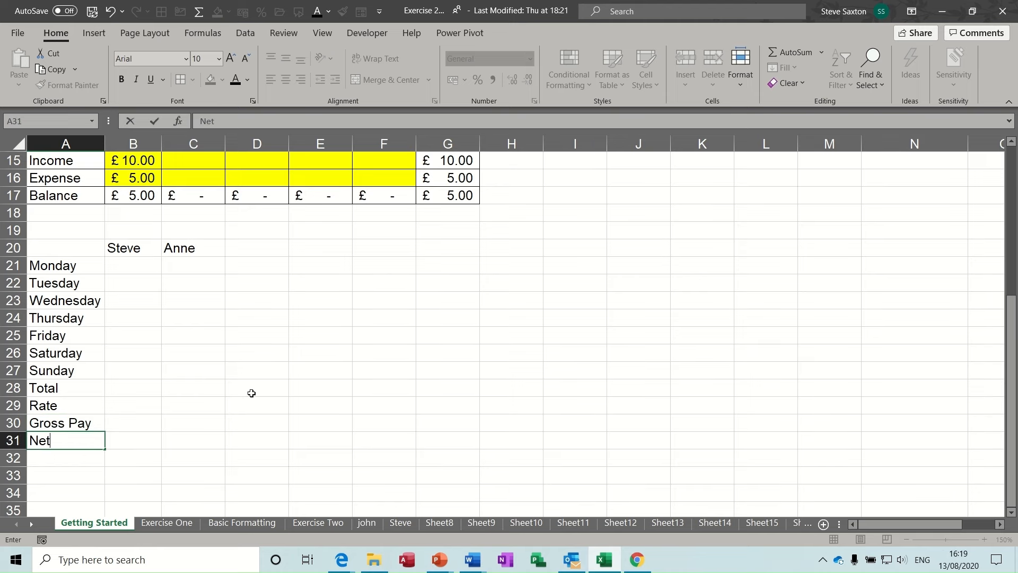
pyautogui.write(' Pay')
pyautogui.rightClick(153, 366)
pyautogui.press('Escape')
# Apply All Borders to the whole pay table A20:C31.
pyautogui.click(123, 352)
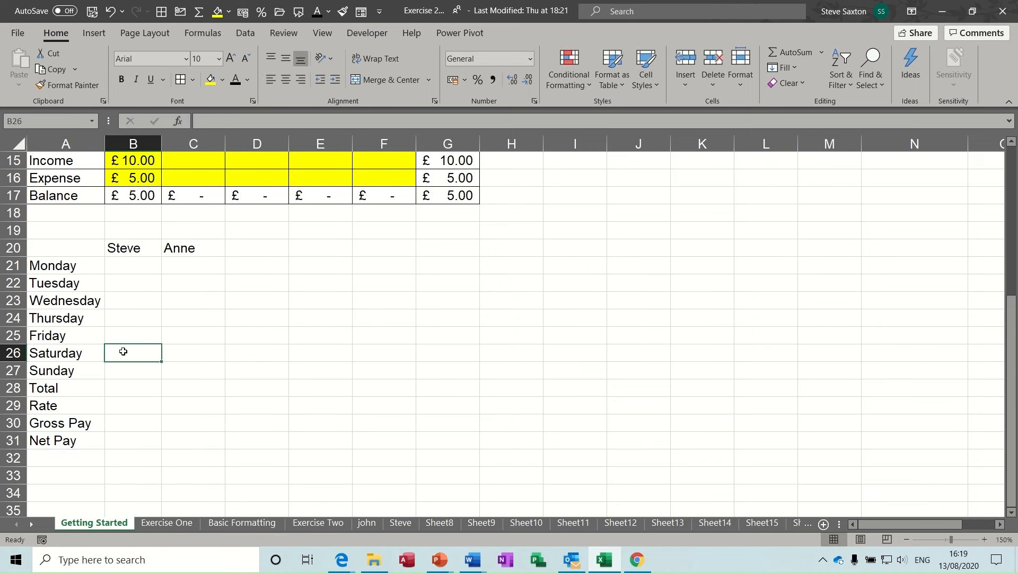
pyautogui.moveTo(133, 351); pyautogui.dragTo(76, 254)
pyautogui.moveTo(63, 246); pyautogui.dragTo(190, 439)
pyautogui.click(64, 246)
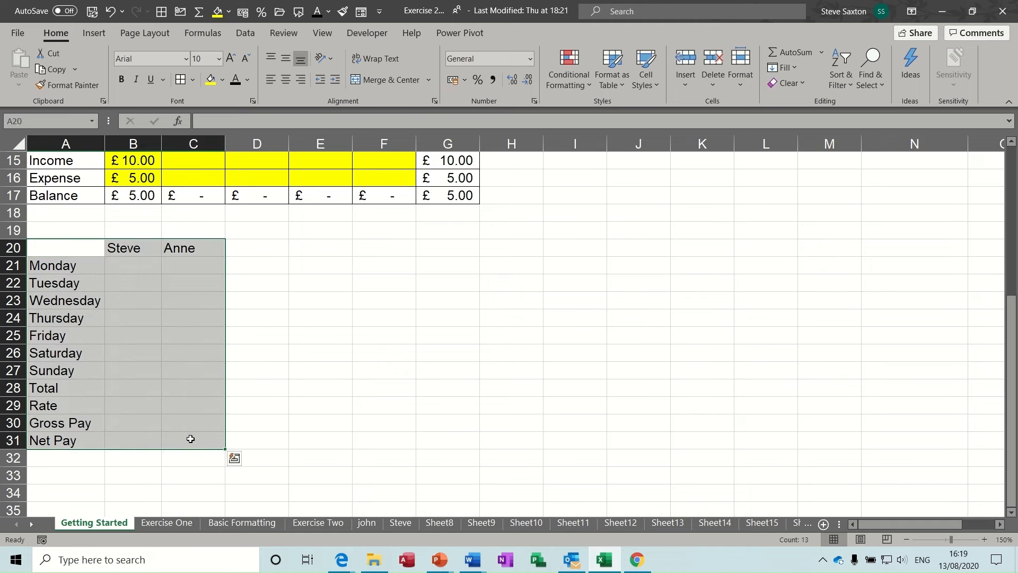
pyautogui.click(181, 81)
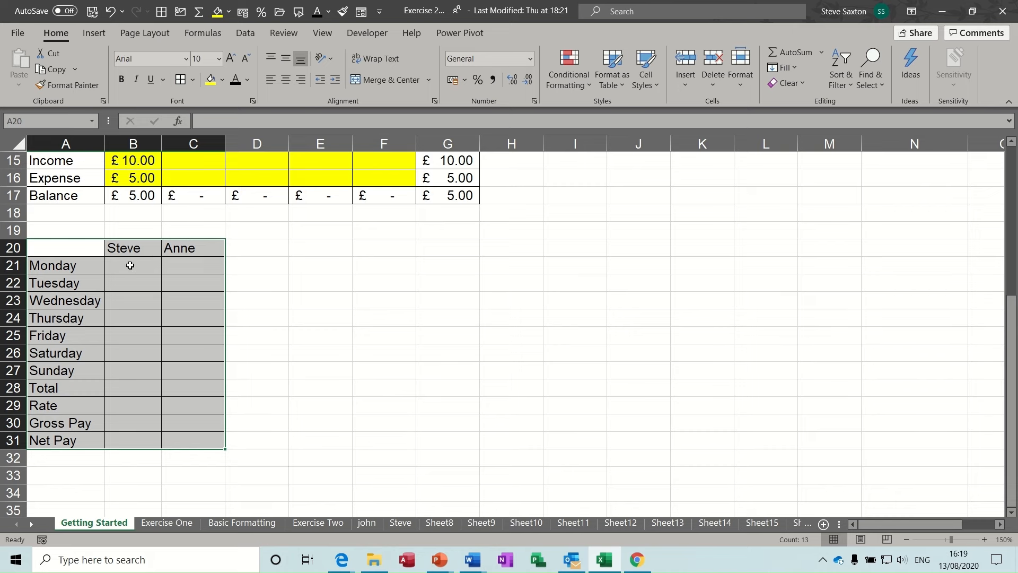
# Fill the daily hours cells B21:C27 with yellow.
pyautogui.moveTo(129, 264); pyautogui.dragTo(192, 369)
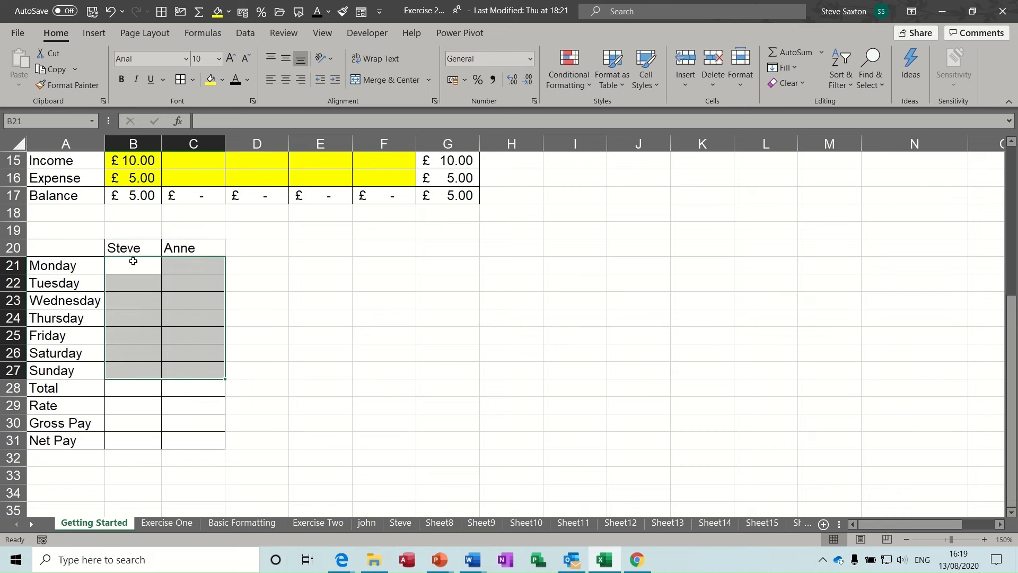
pyautogui.click(210, 79)
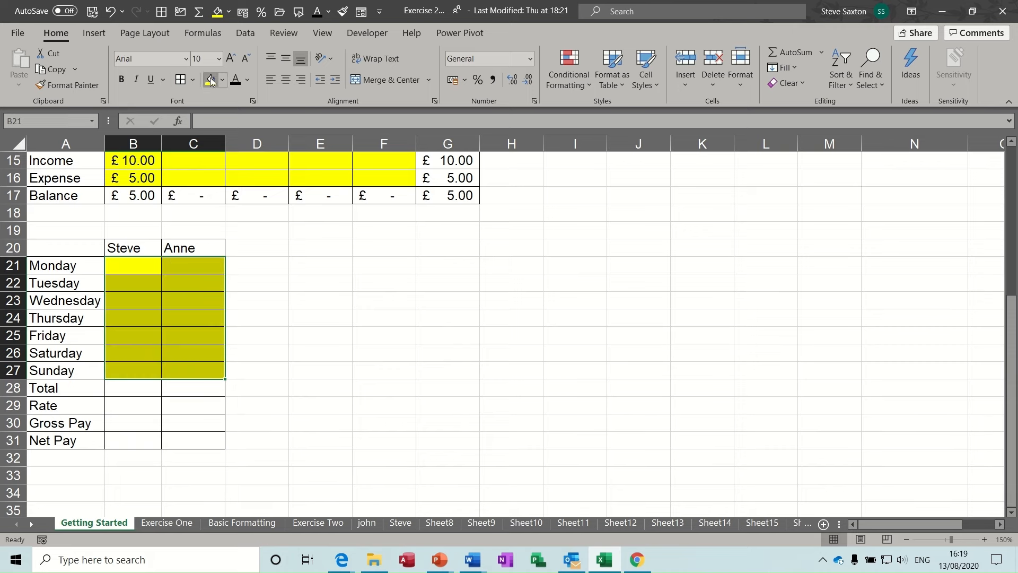
pyautogui.click(132, 387)
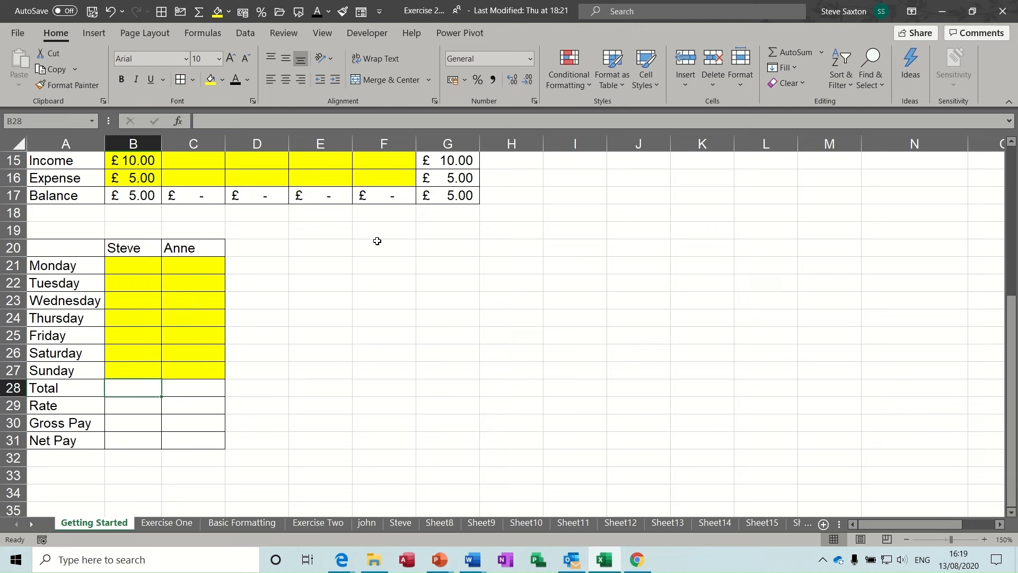
# AutoSum Steve's daily hours into B28 and copy the total across to C28.
pyautogui.click(790, 51)
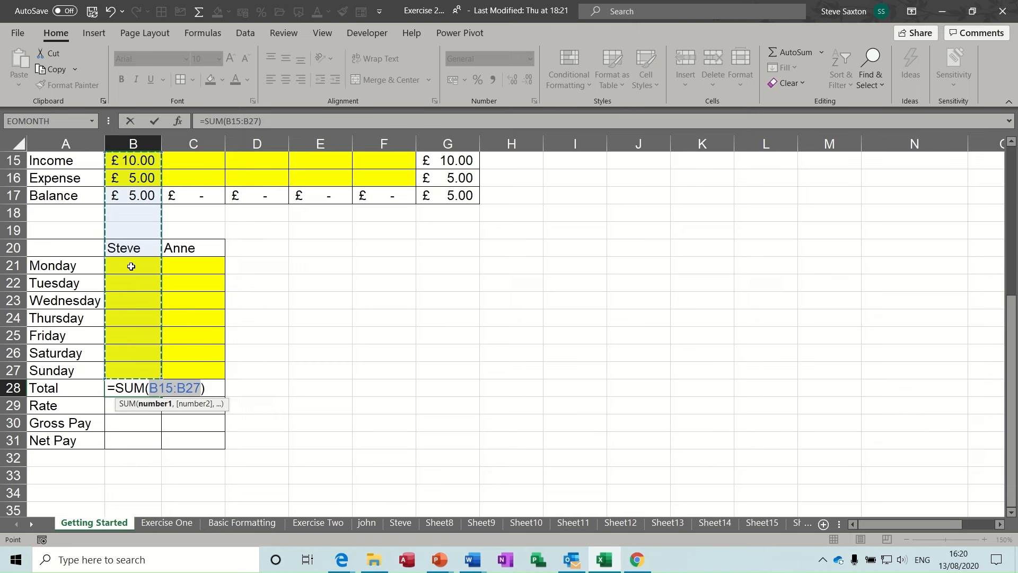
pyautogui.moveTo(131, 269); pyautogui.dragTo(127, 371)
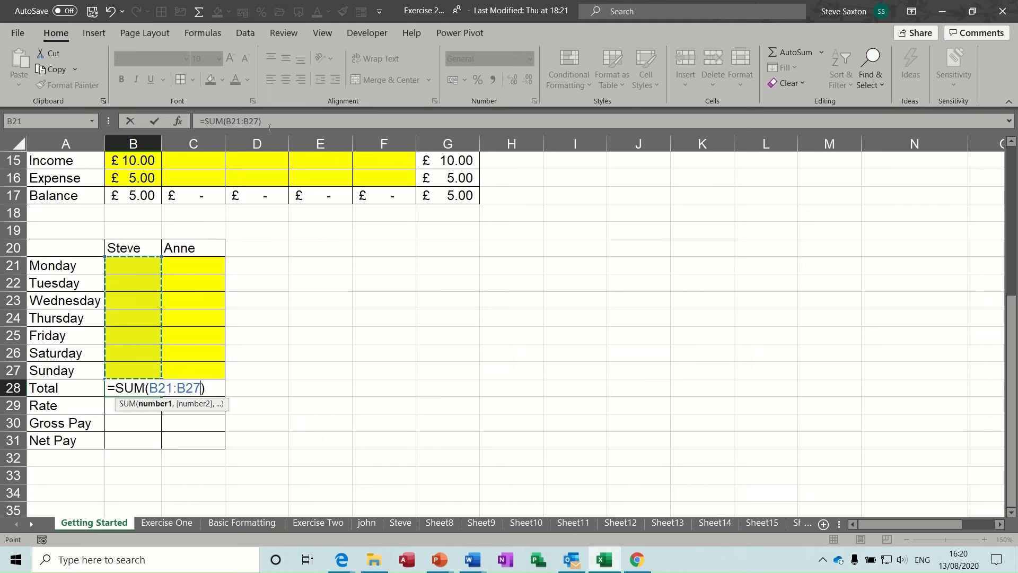
pyautogui.click(153, 121)
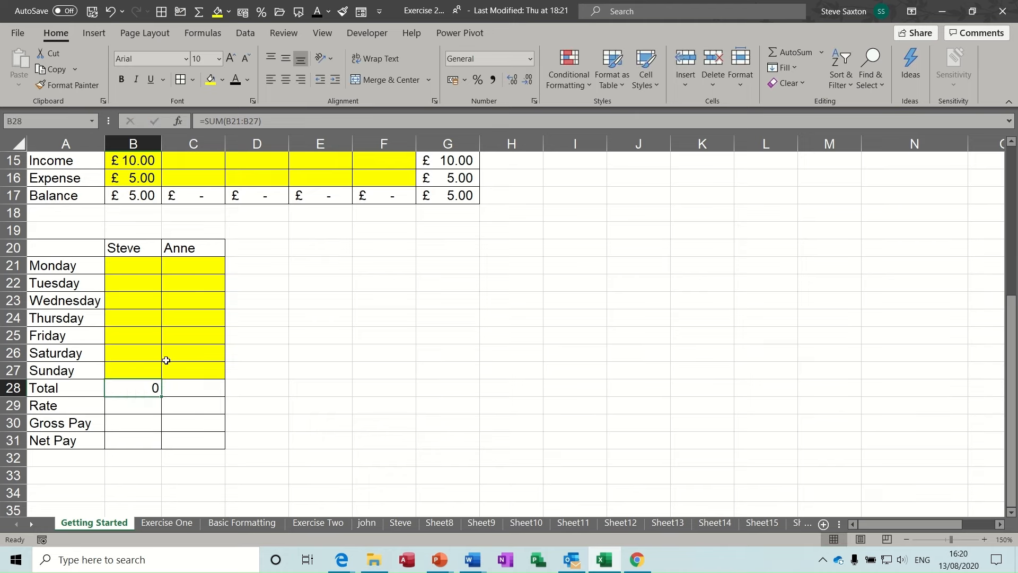
pyautogui.moveTo(159, 397); pyautogui.dragTo(219, 396)
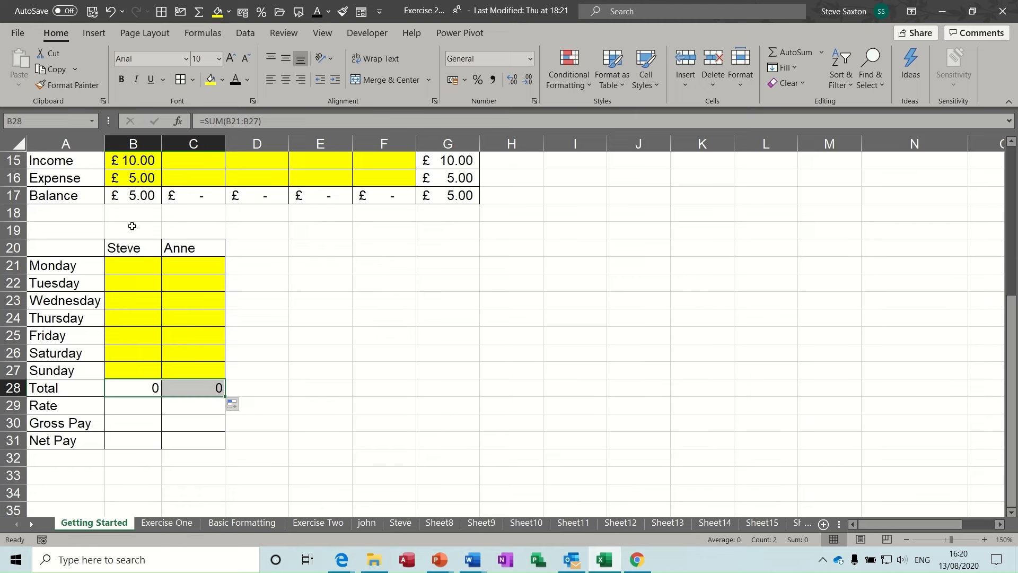
# Enter 10 Monday hours for Steve.
pyautogui.click(135, 265)
pyautogui.write('10')
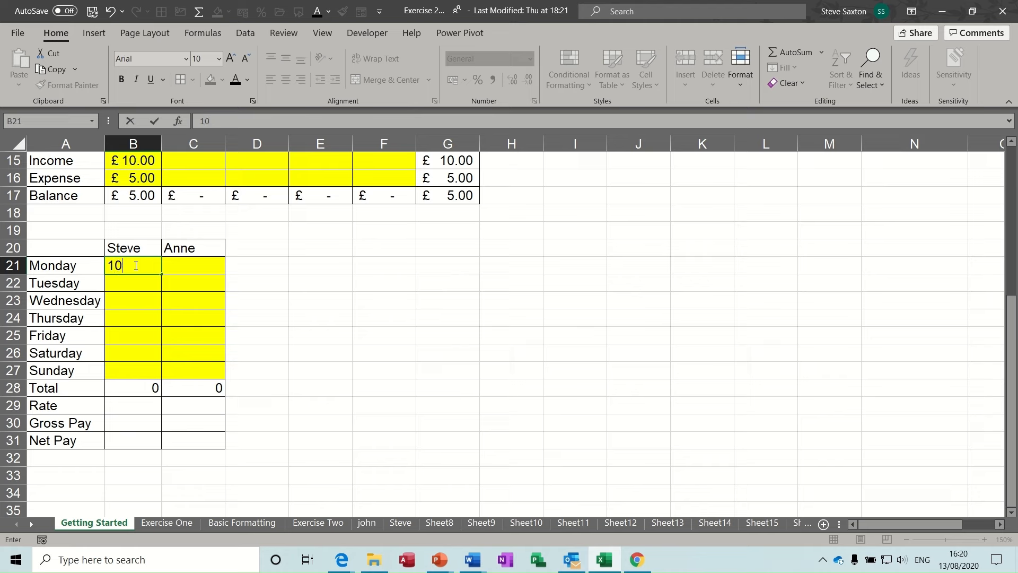
pyautogui.press('Return')
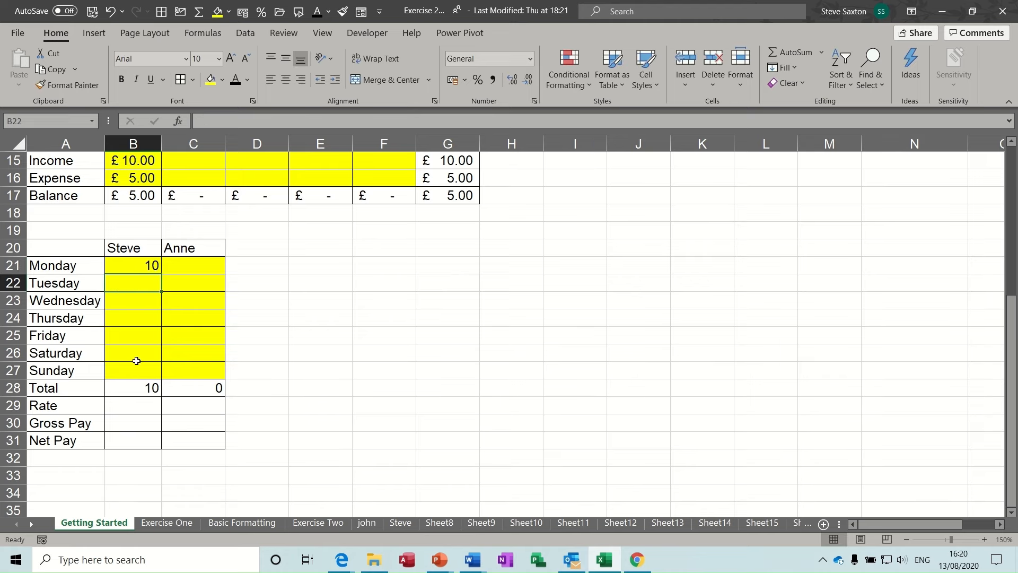
# Enter hourly rates of 10 in B29 and 11.25 in C29.
pyautogui.click(128, 407)
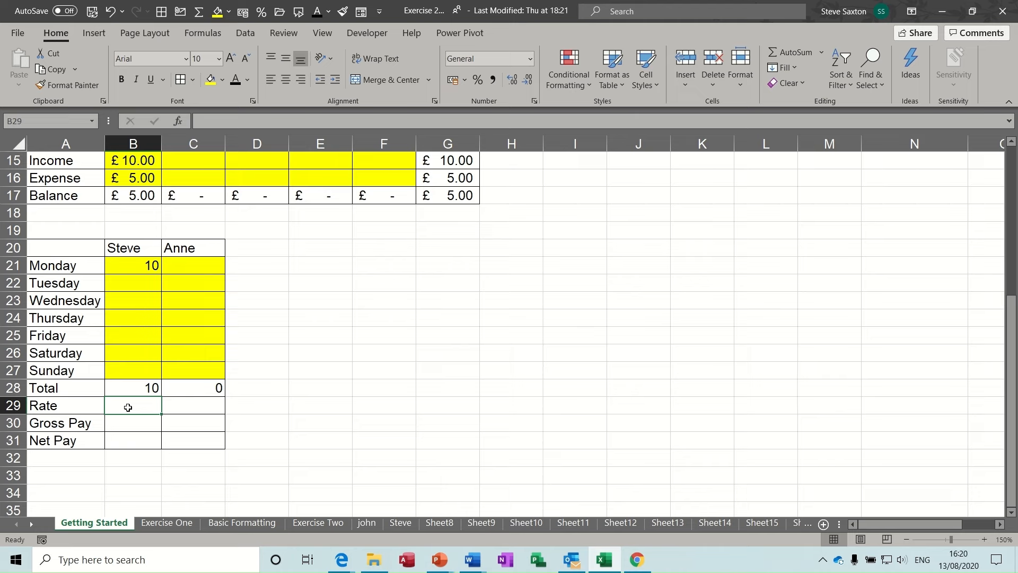
pyautogui.write('10')
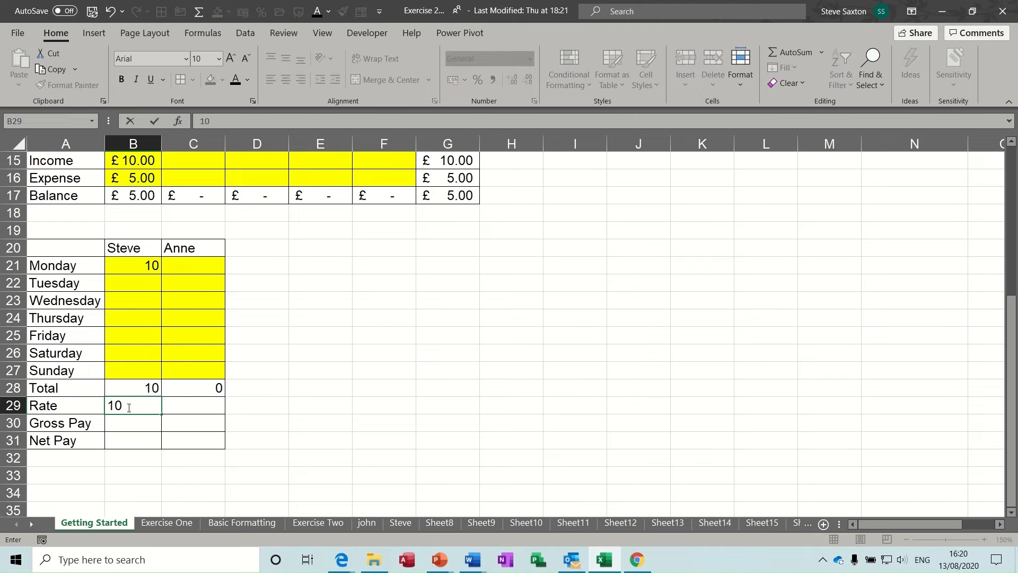
pyautogui.click(196, 409)
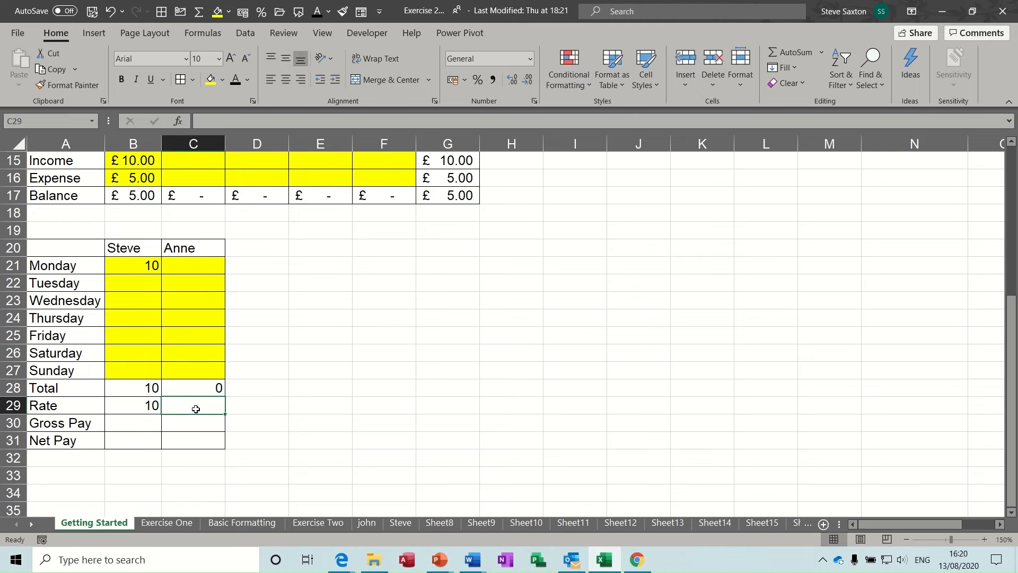
pyautogui.write('11.25')
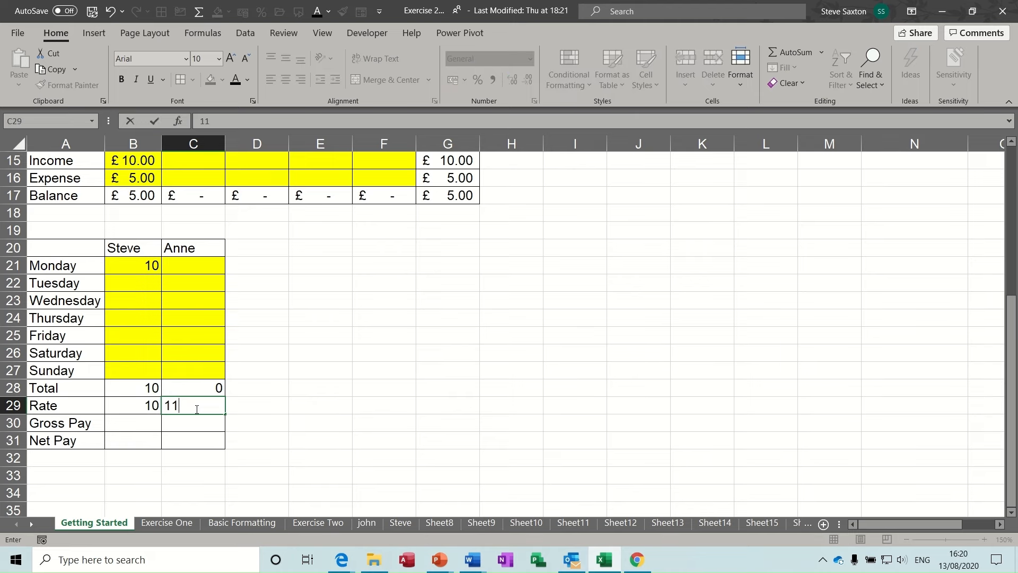
pyautogui.click(135, 407)
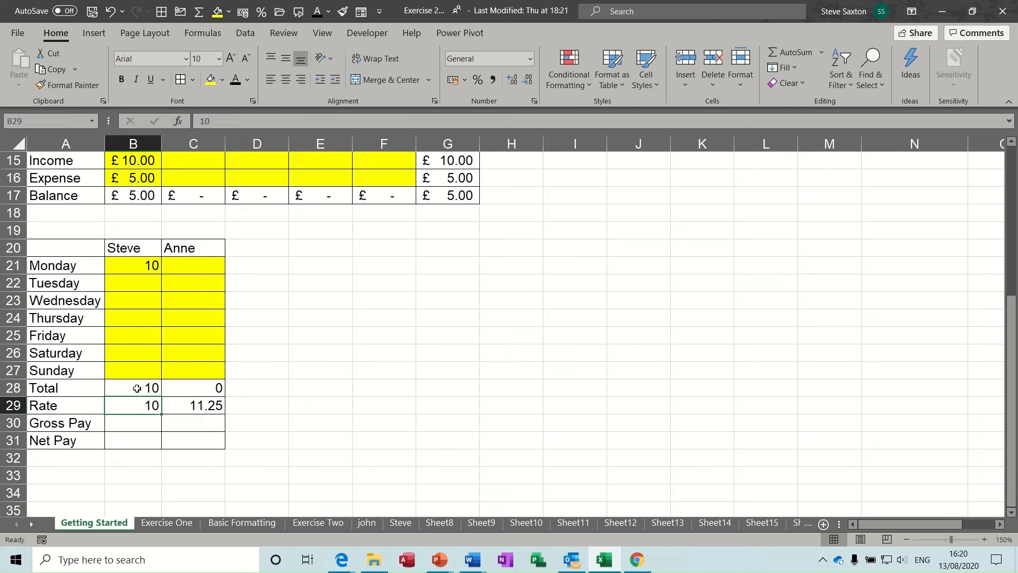
# Enter Gross Pay =B28*B29 in B30 and fill it right to C30.
pyautogui.click(138, 422)
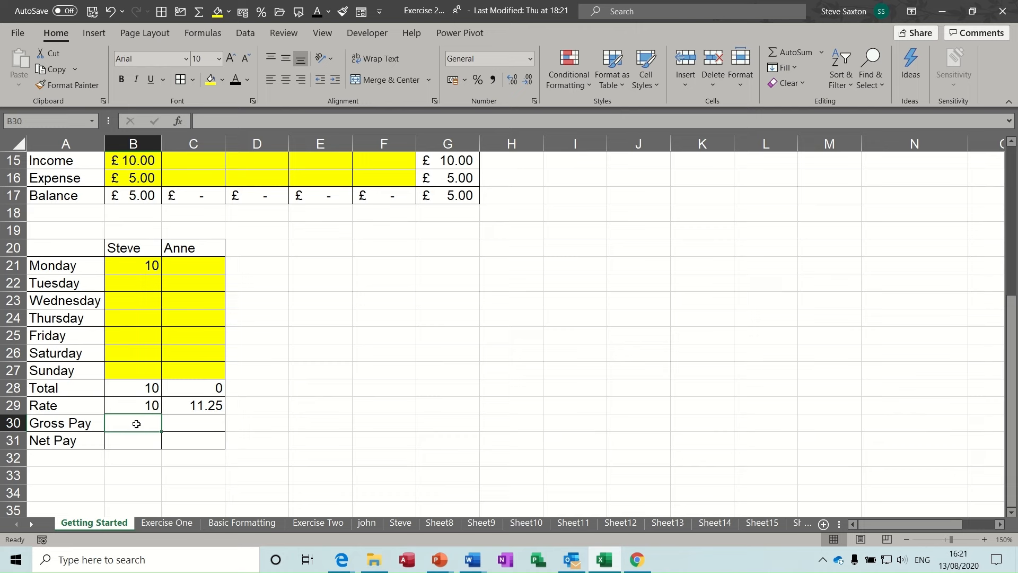
pyautogui.write('=')
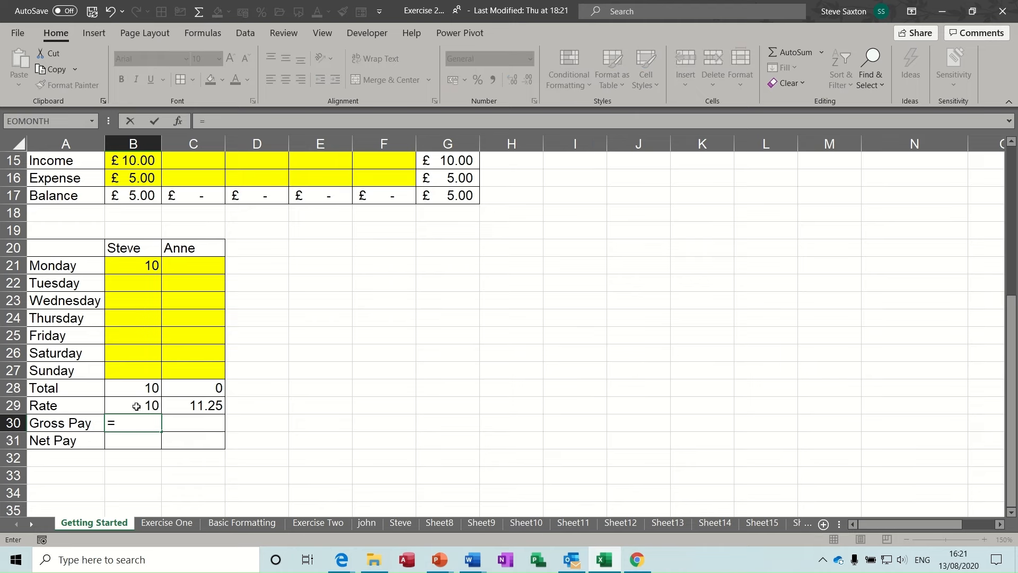
pyautogui.click(135, 387)
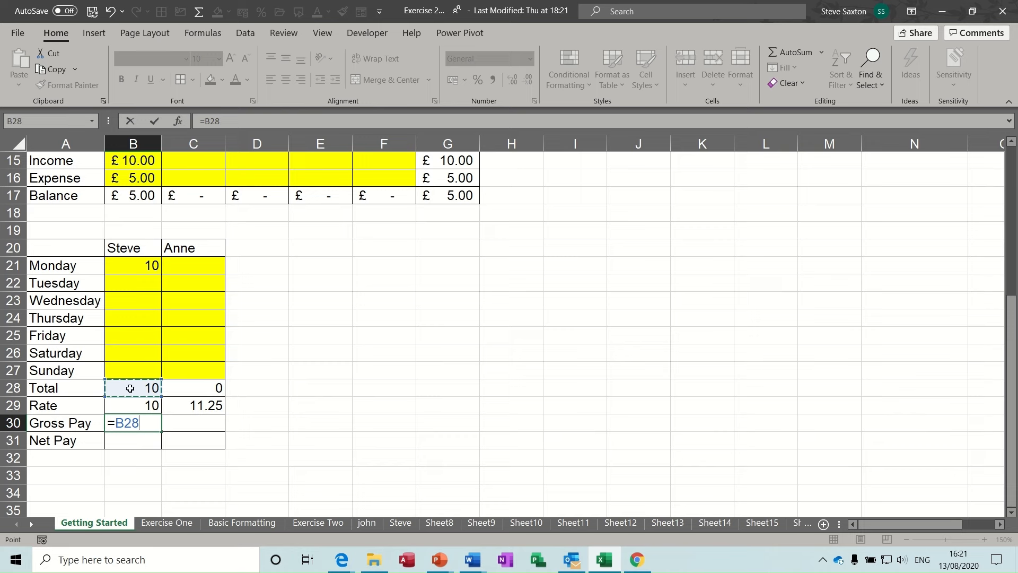
pyautogui.write('*')
pyautogui.click(132, 406)
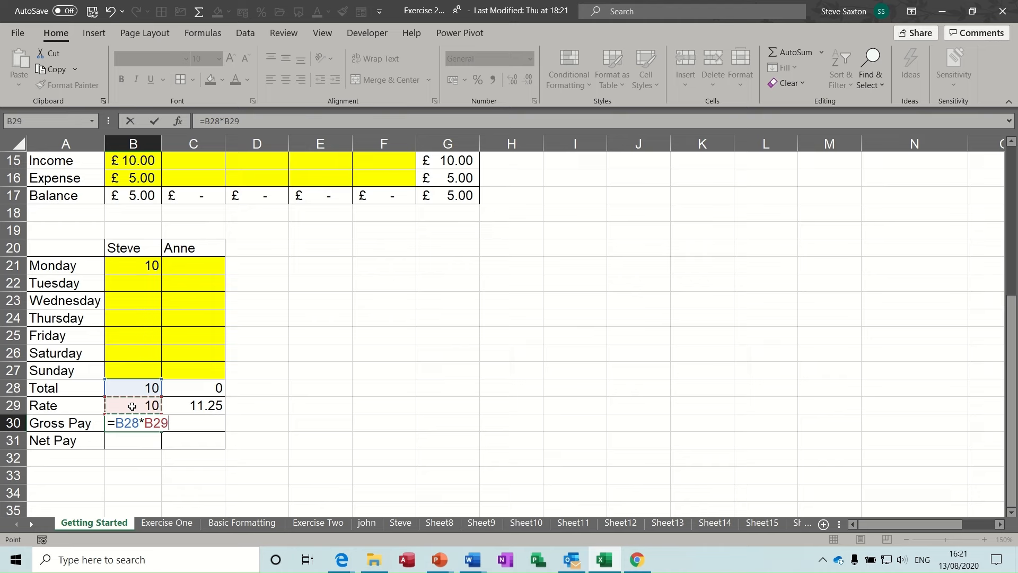
pyautogui.click(154, 121)
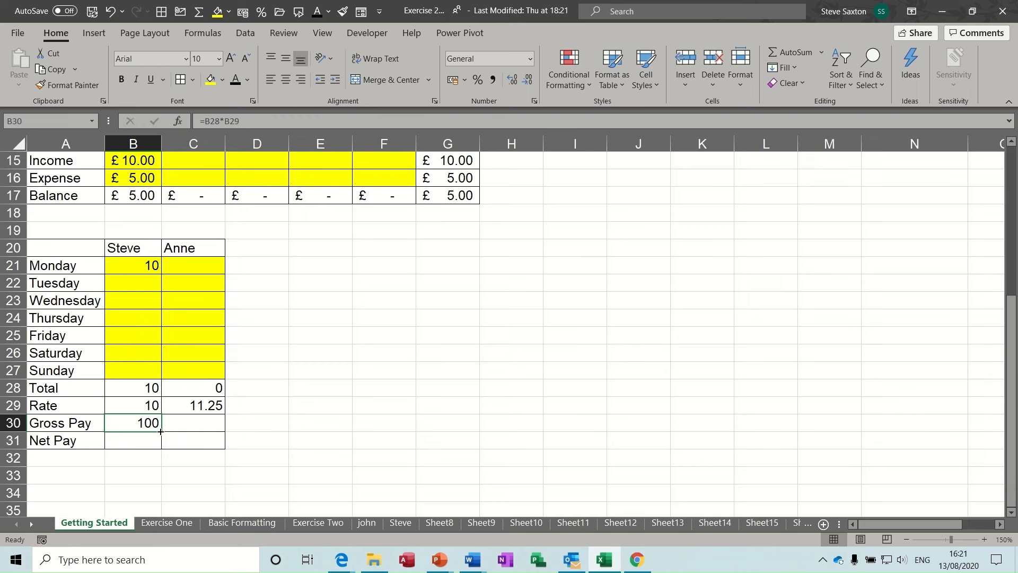
pyautogui.moveTo(162, 433); pyautogui.dragTo(219, 436)
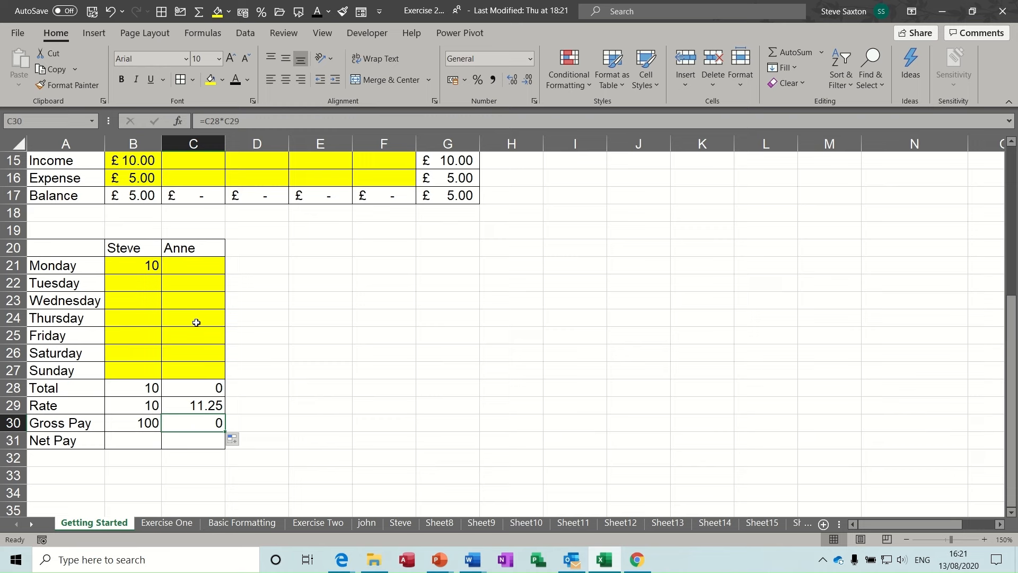
# Enter Net Pay =B30*0.7 in B31 and fill it right to C31.
pyautogui.click(131, 440)
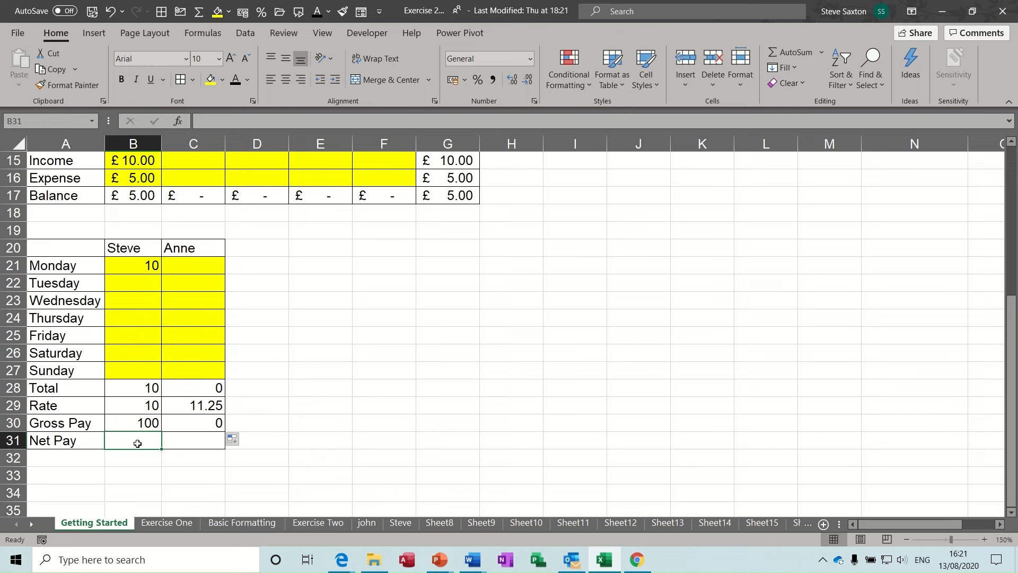
pyautogui.write('=')
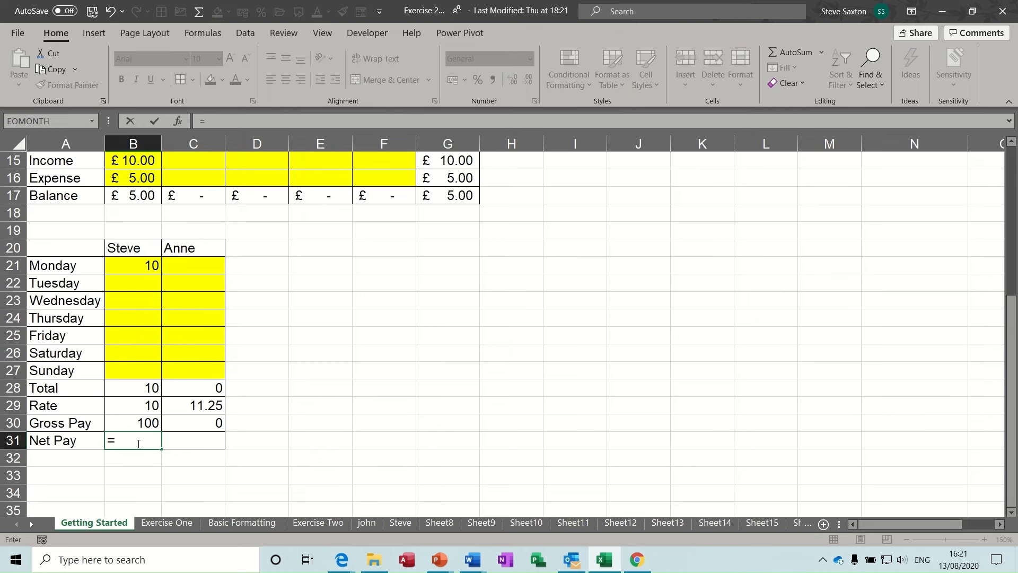
pyautogui.click(140, 423)
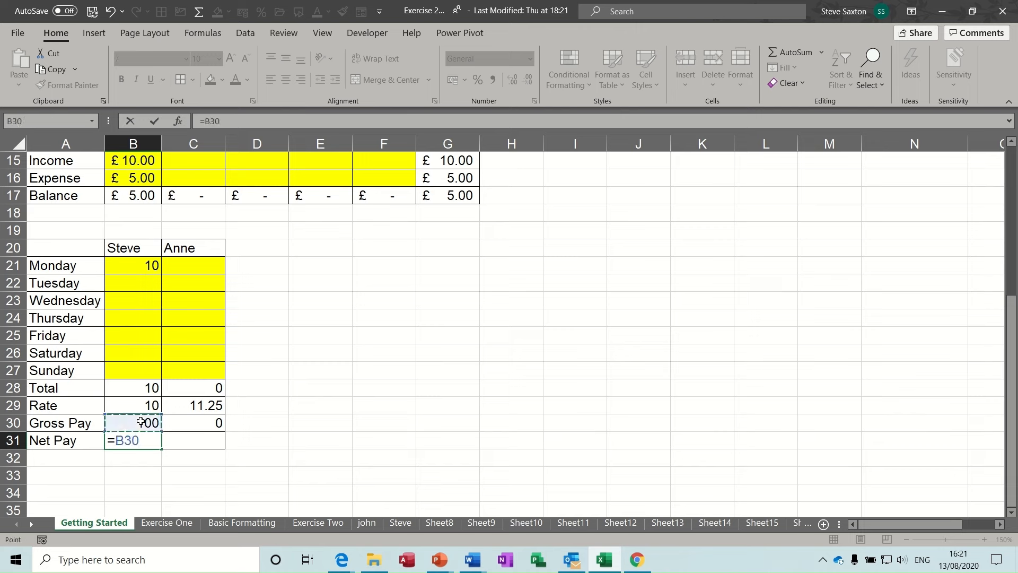
pyautogui.write('*.7')
pyautogui.click(157, 121)
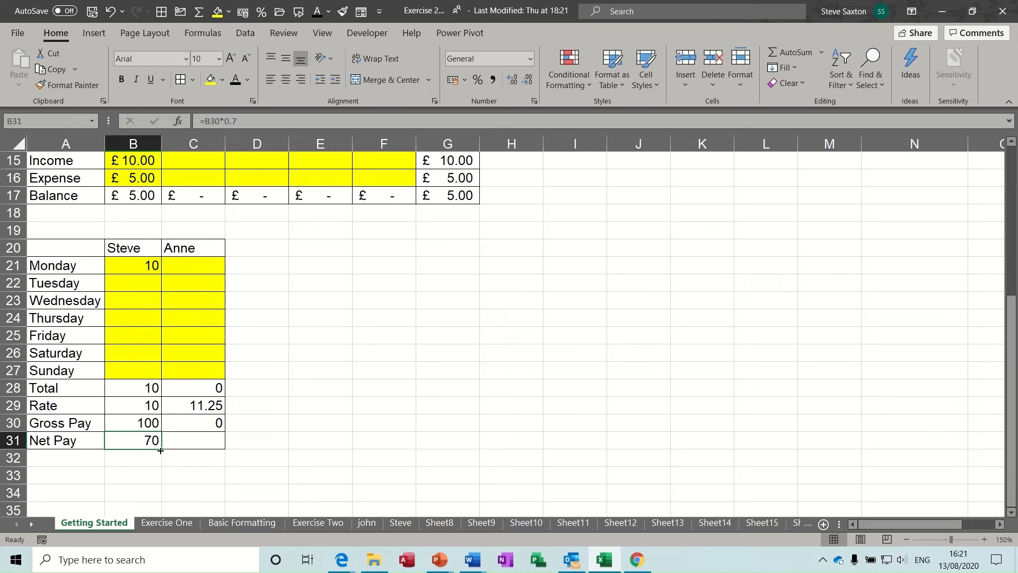
pyautogui.moveTo(161, 450); pyautogui.dragTo(220, 448)
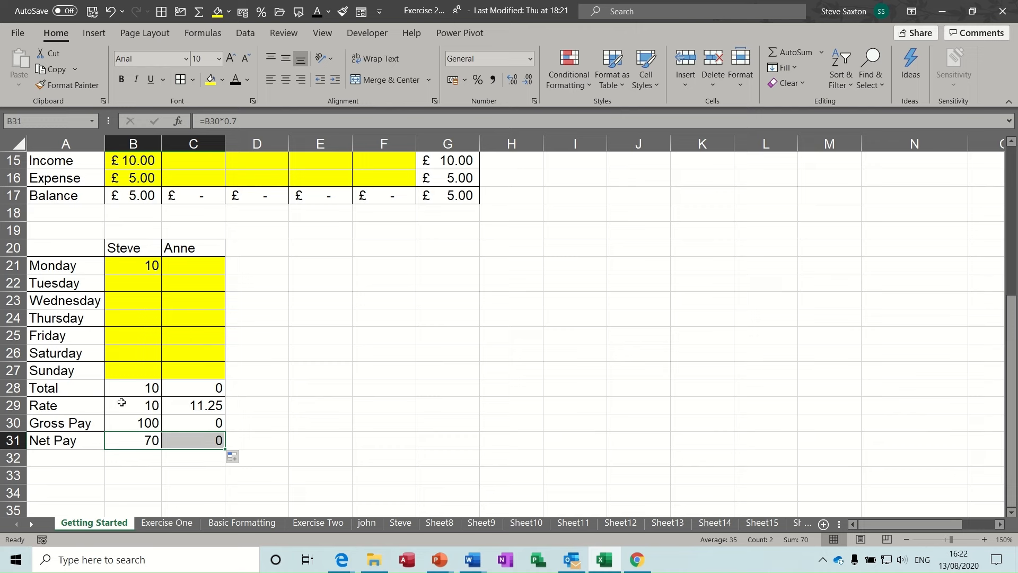
pyautogui.moveTo(122, 404); pyautogui.dragTo(190, 443)
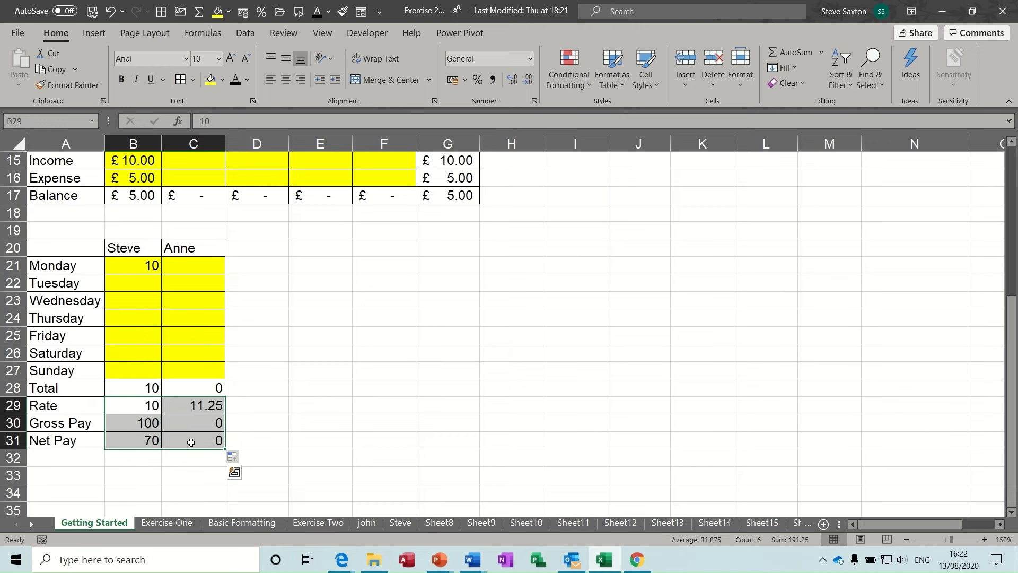
# Format B29:C31 as Accounting and copy the 11.25 rate from C29 into B29.
pyautogui.click(453, 80)
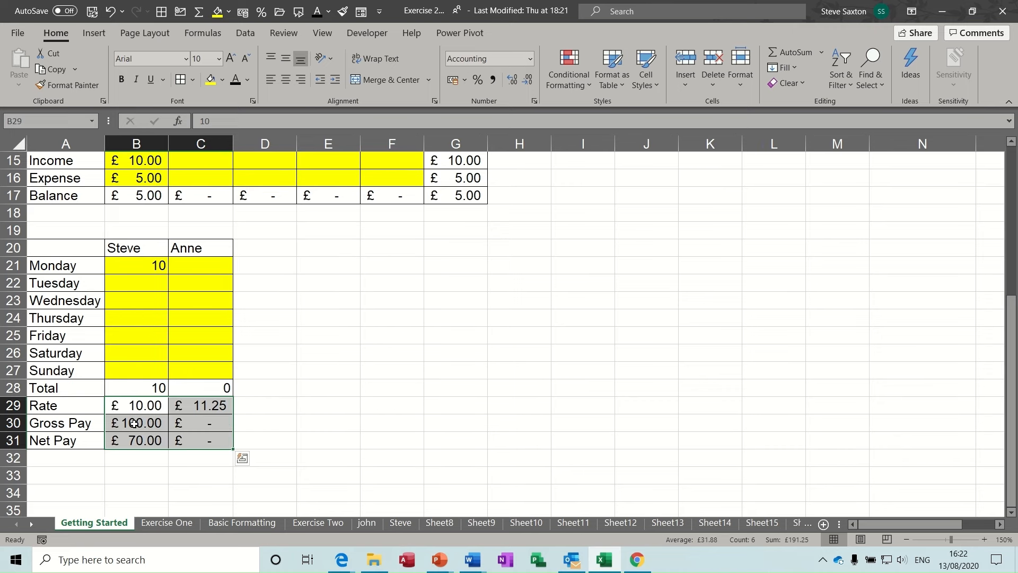
pyautogui.click(145, 407)
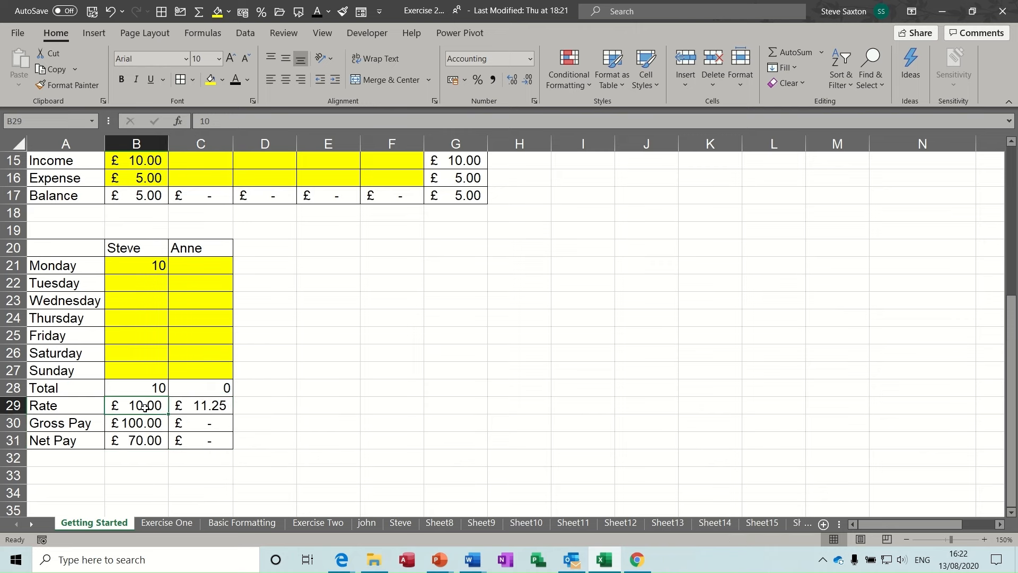
pyautogui.click(217, 409)
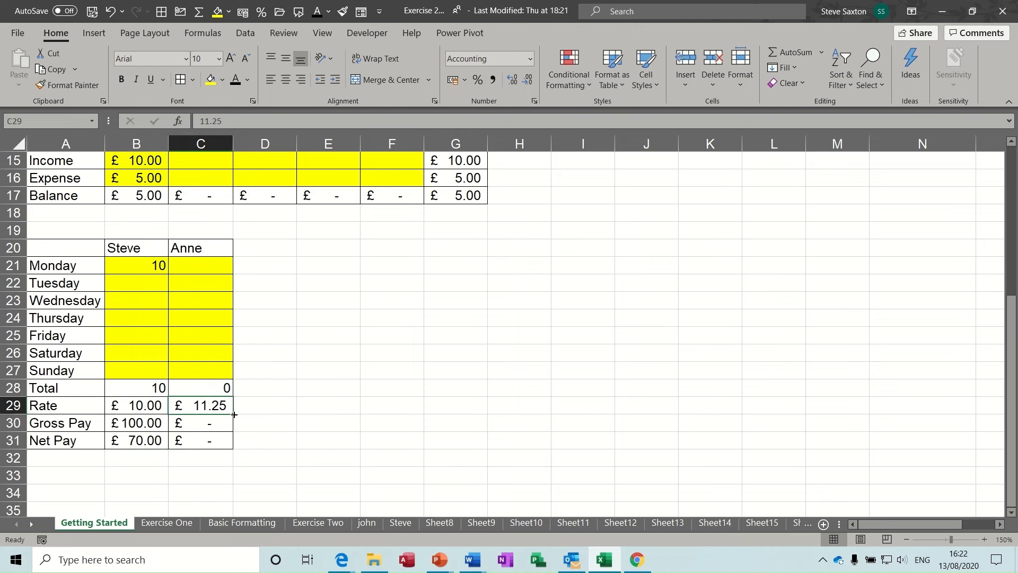
pyautogui.moveTo(234, 414); pyautogui.dragTo(103, 408)
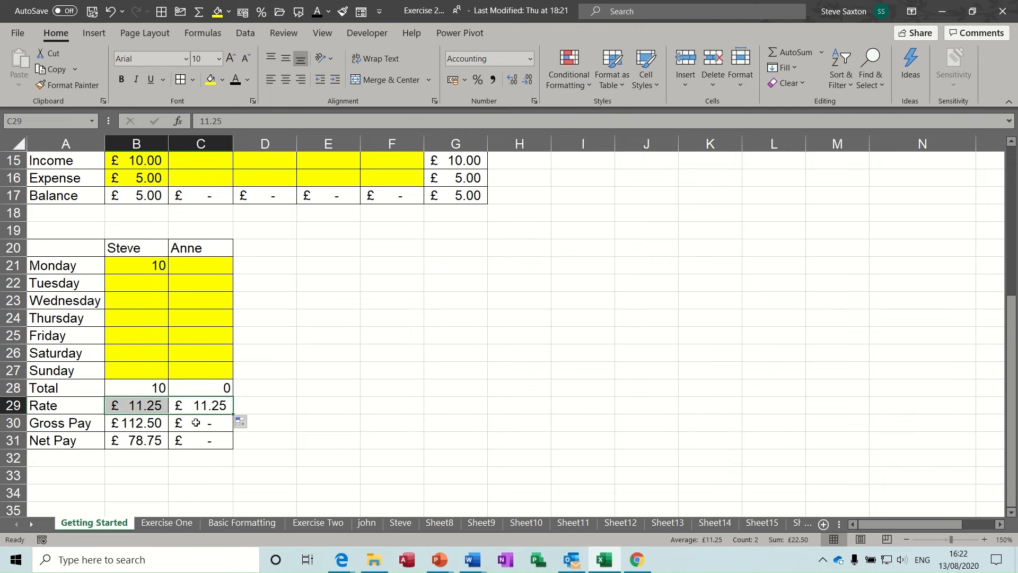
pyautogui.click(136, 440)
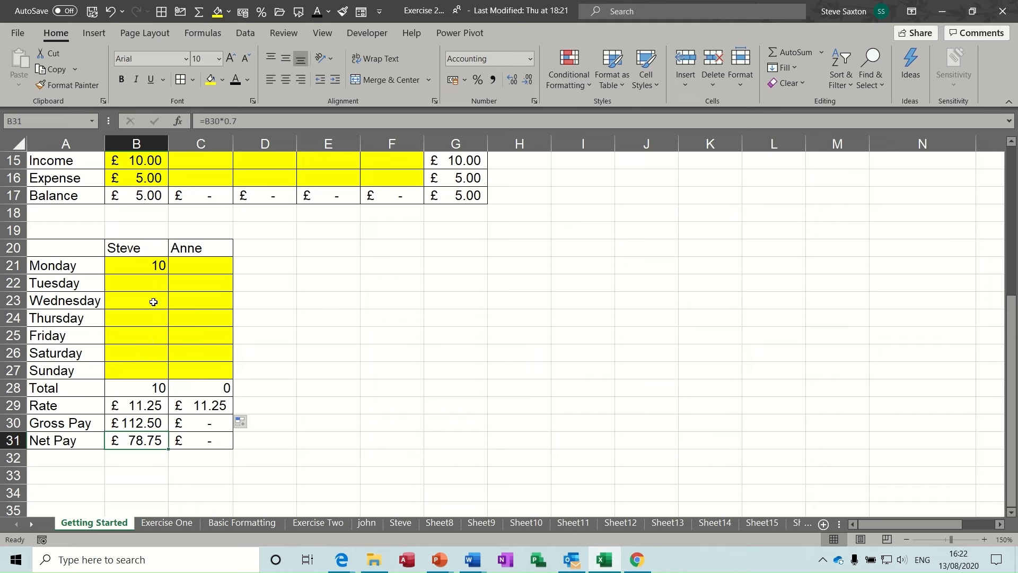
# Enter Anne's Monday–Thursday hours 3, 4, 5 and 6 in C21:C24.
pyautogui.click(196, 270)
pyautogui.write('3')
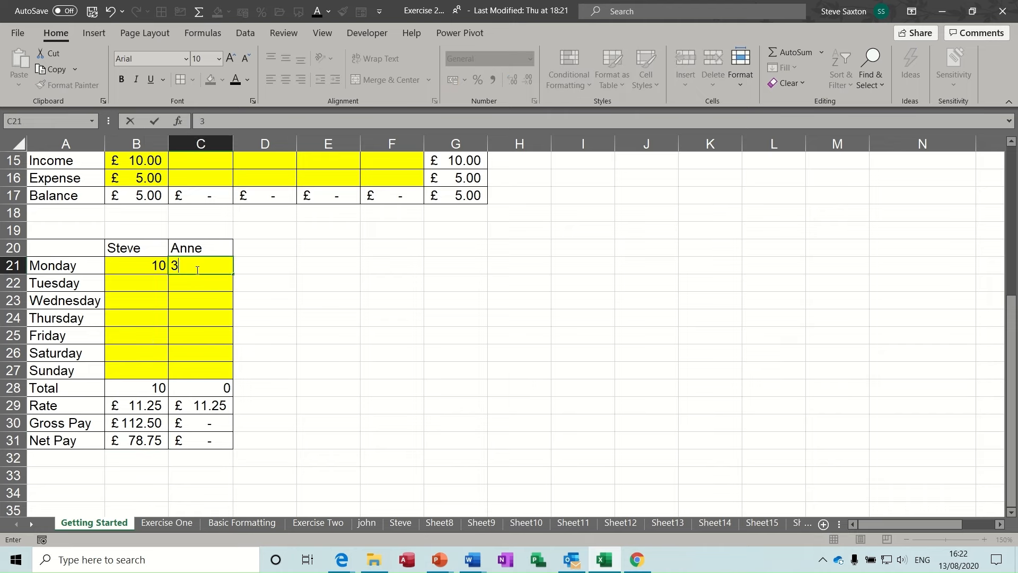
pyautogui.press('Return')
pyautogui.write('4')
pyautogui.press('Return')
pyautogui.write('5')
pyautogui.press('Return')
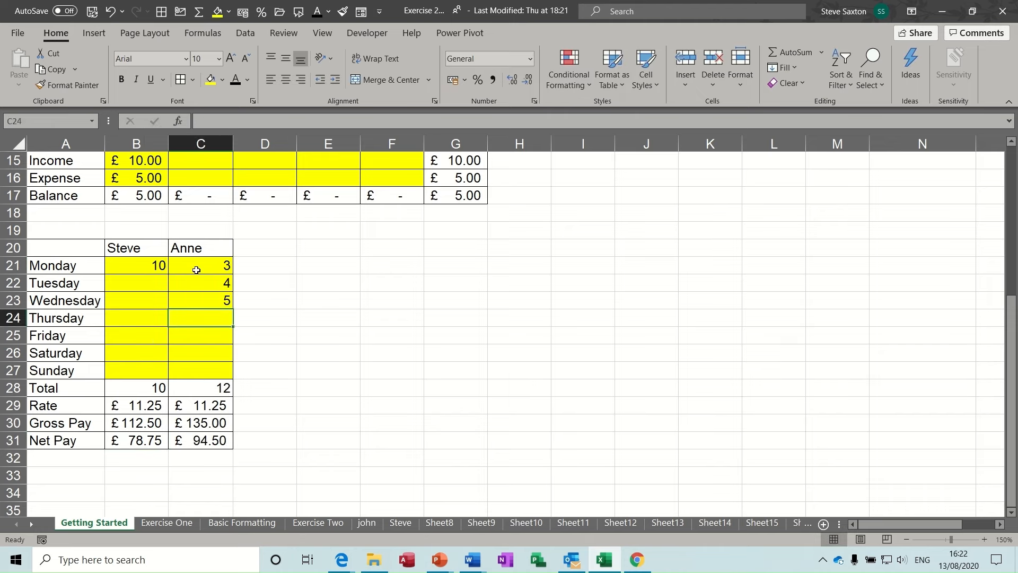
pyautogui.write('6')
pyautogui.press('Return')
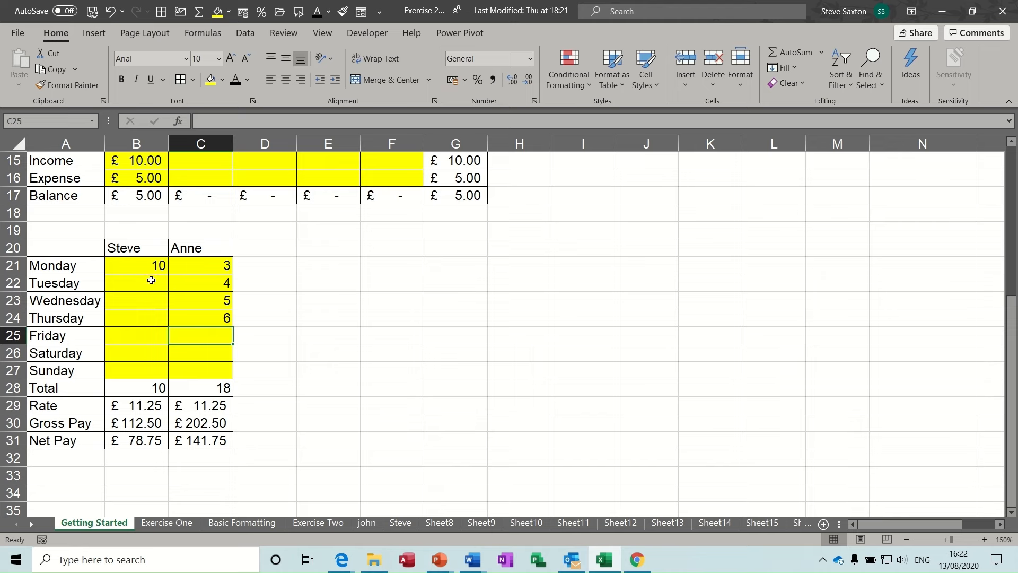
# Enter 3 hours for Steve on Tuesday, Wednesday and Thursday in B22:B24.
pyautogui.click(147, 285)
pyautogui.write('3')
pyautogui.press('Return')
pyautogui.write('3')
pyautogui.press('Return')
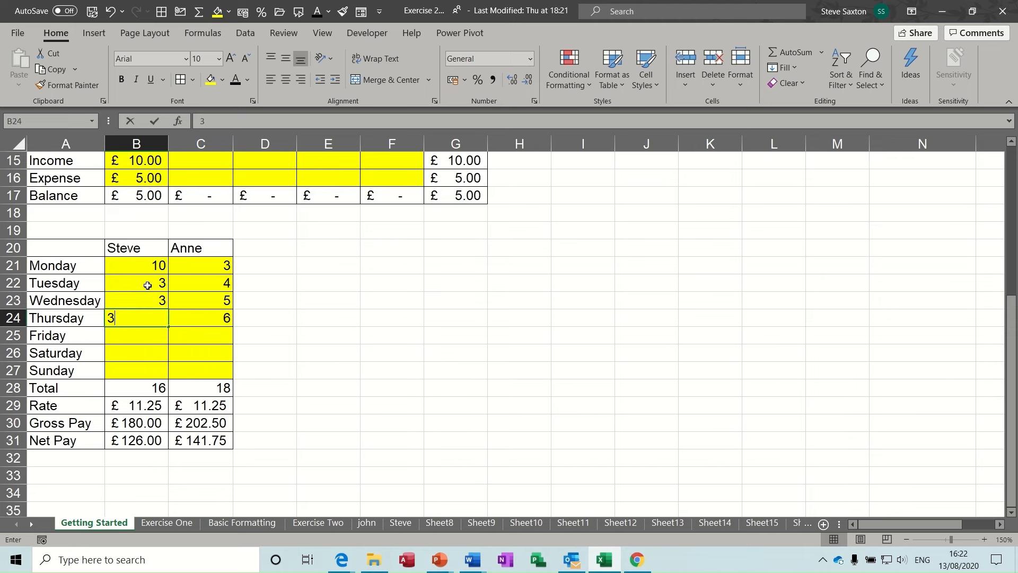
pyautogui.write('3')
pyautogui.press('Return')
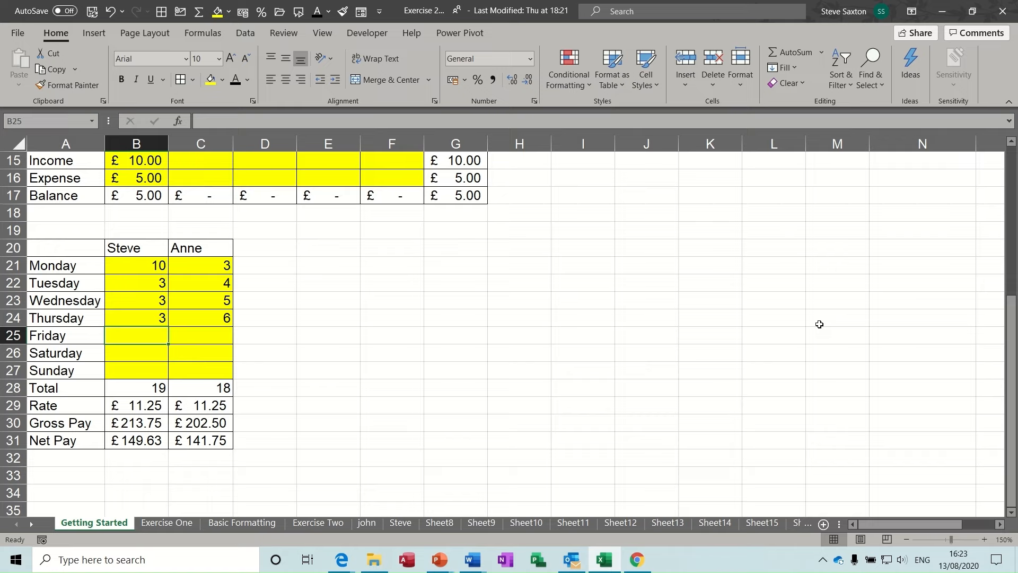
# Go to the Exercise One sheet and review cell N5, the TOTAL cell B13 and the Percent label in A17.
pyautogui.moveTo(1013, 362); pyautogui.dragTo(1012, 220)
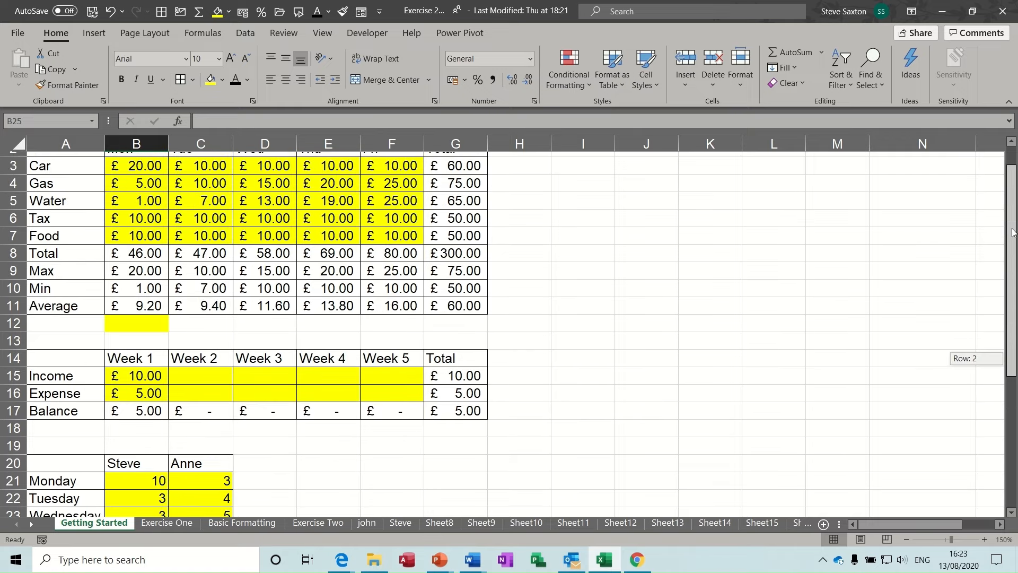
pyautogui.click(172, 521)
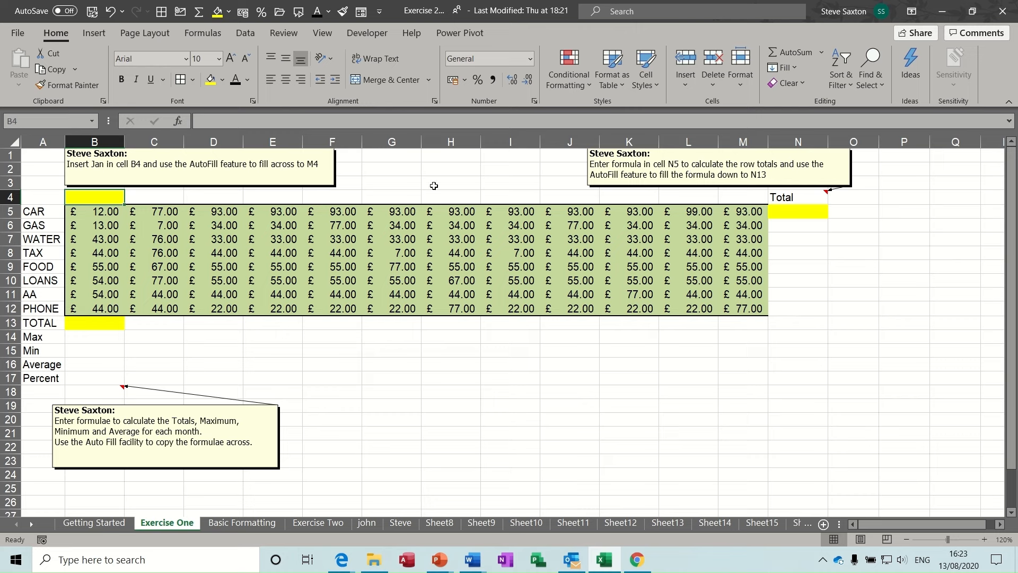
pyautogui.click(805, 212)
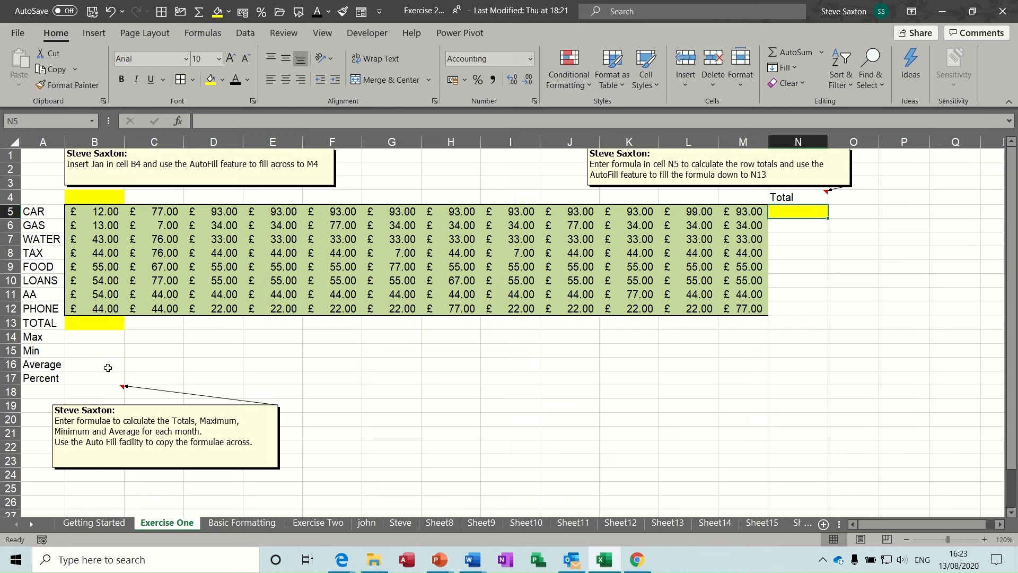
pyautogui.click(98, 322)
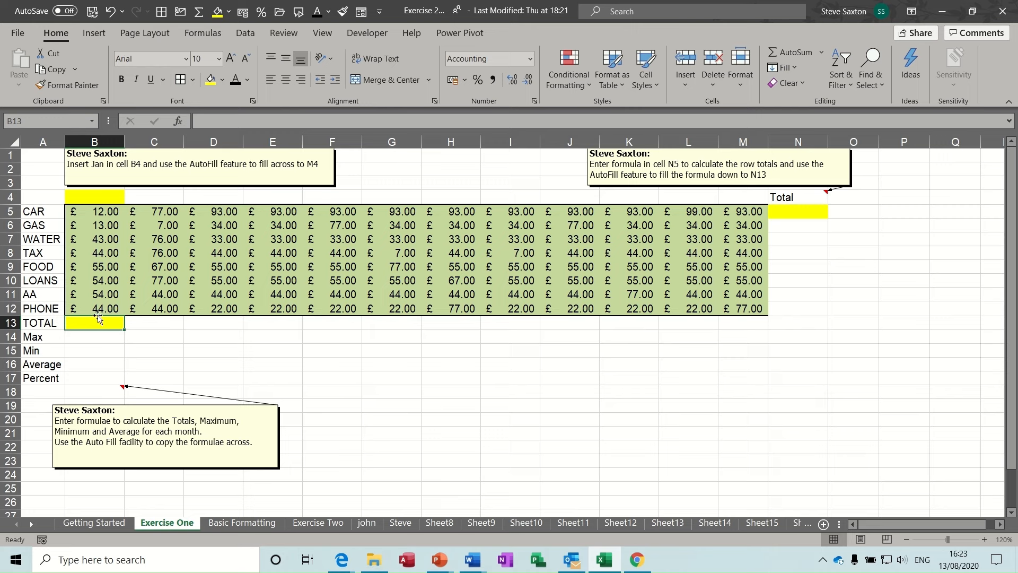
pyautogui.click(48, 377)
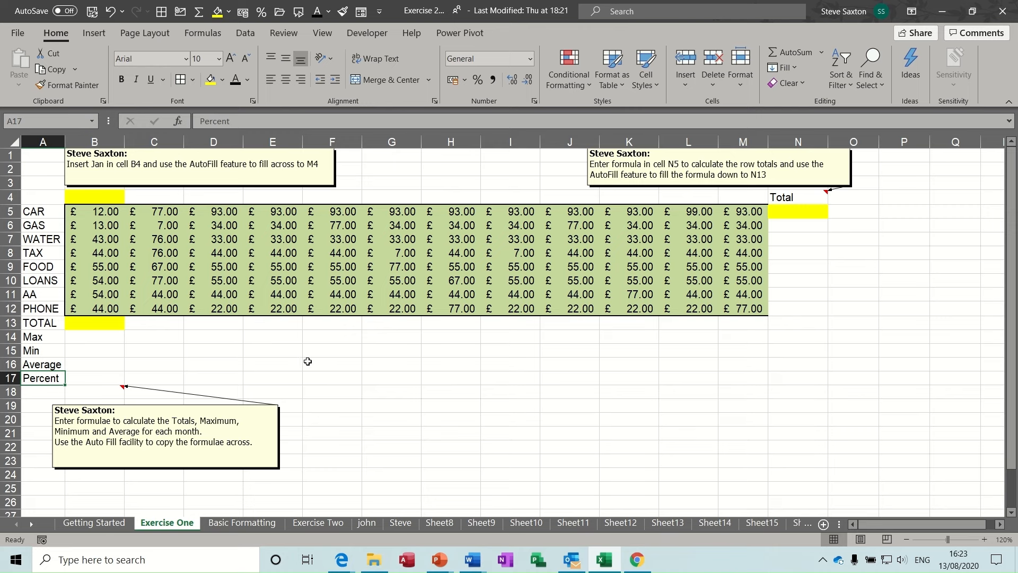
# Enter Jan in B4 and AutoFill the month names through Dec in M4.
pyautogui.click(106, 197)
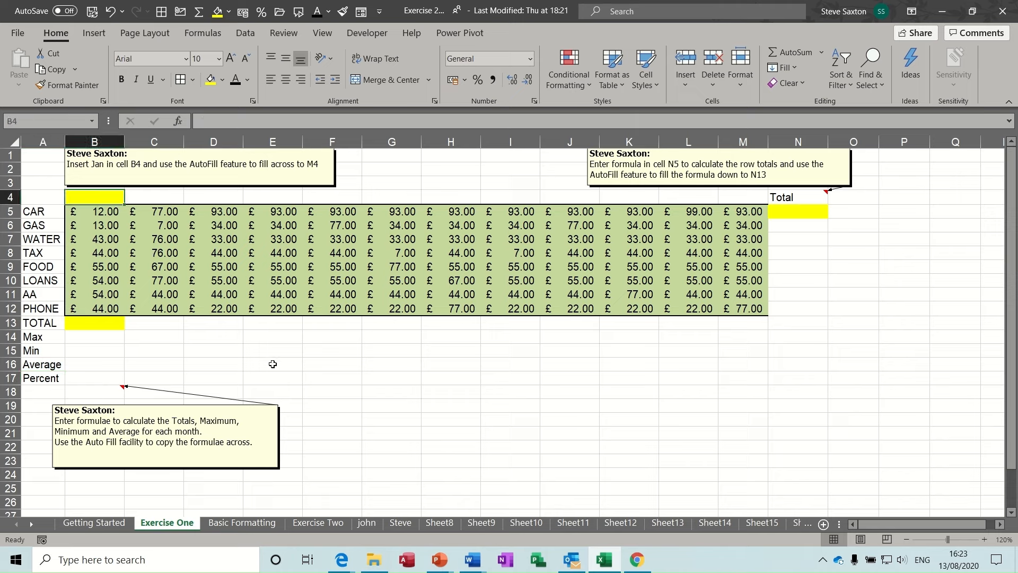
pyautogui.write('Jan')
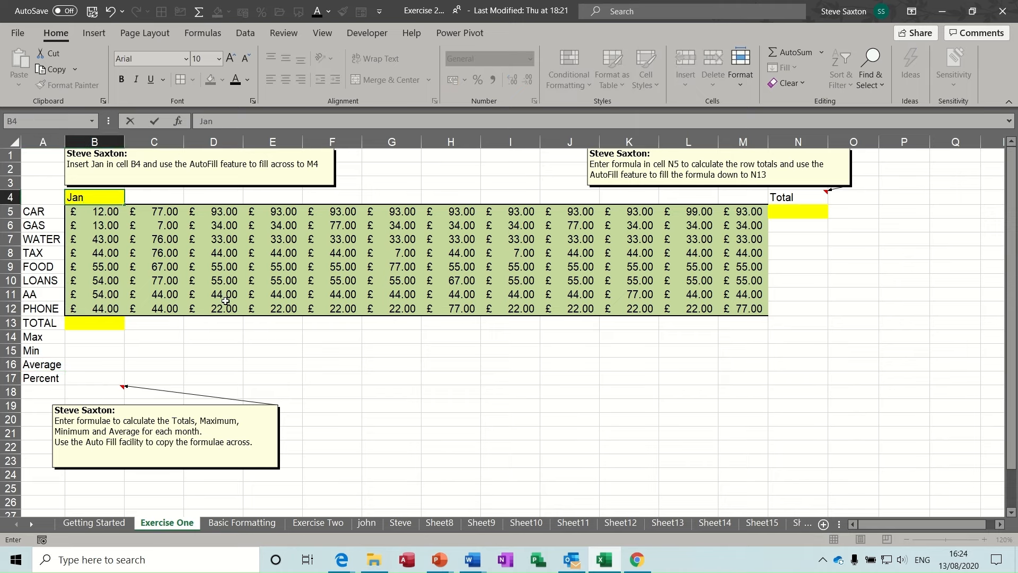
pyautogui.moveTo(130, 210); pyautogui.dragTo(781, 255)
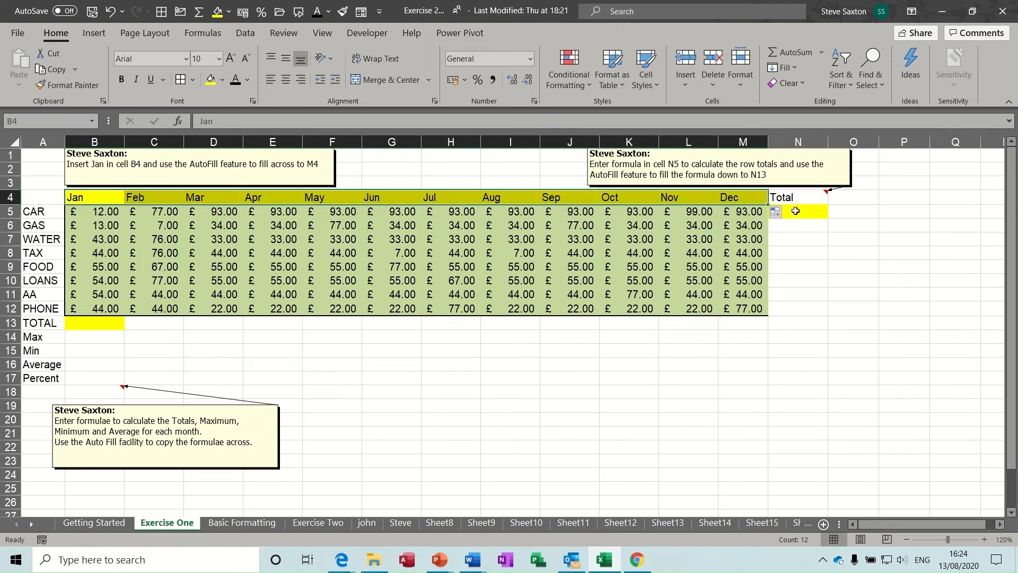
# AutoSum the CAR row in N5 and fill the row totals down to N12.
pyautogui.click(801, 213)
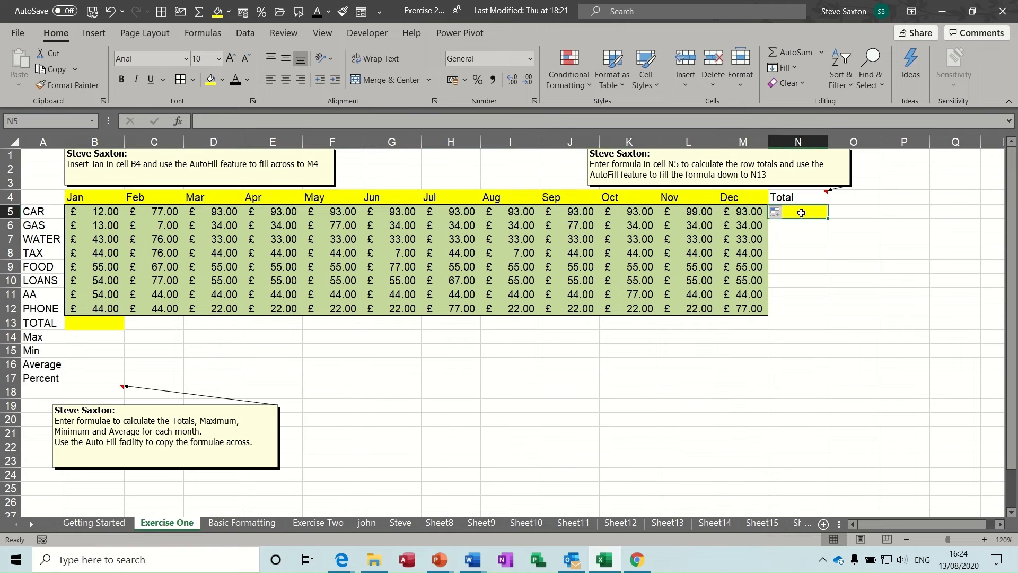
pyautogui.click(790, 53)
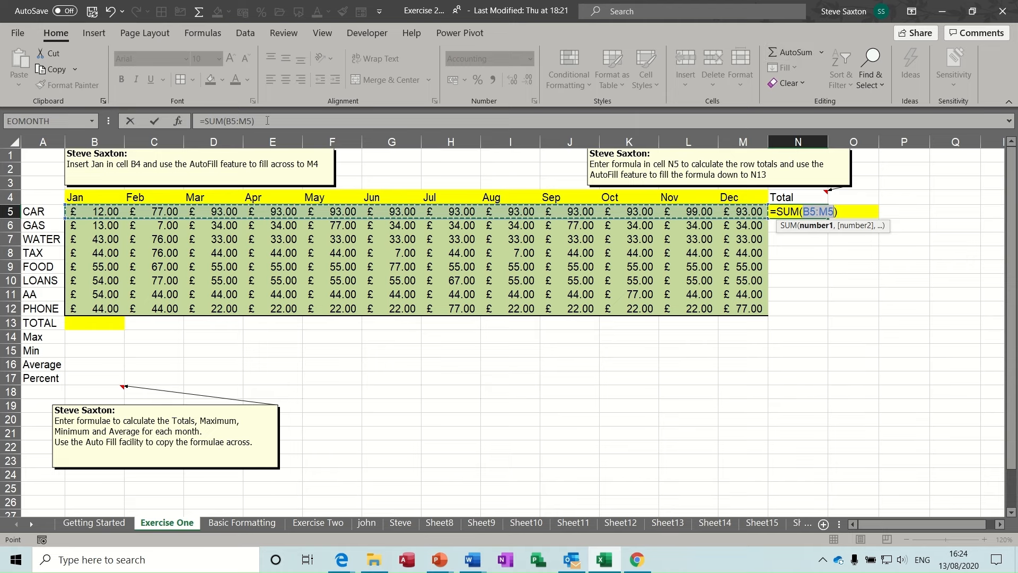
pyautogui.click(154, 121)
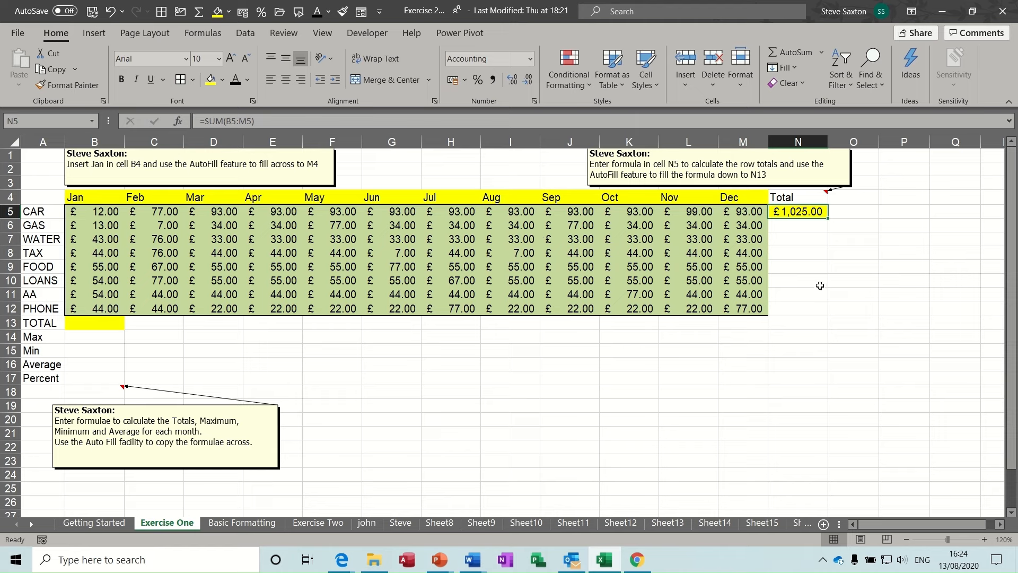
pyautogui.moveTo(829, 218); pyautogui.dragTo(827, 313)
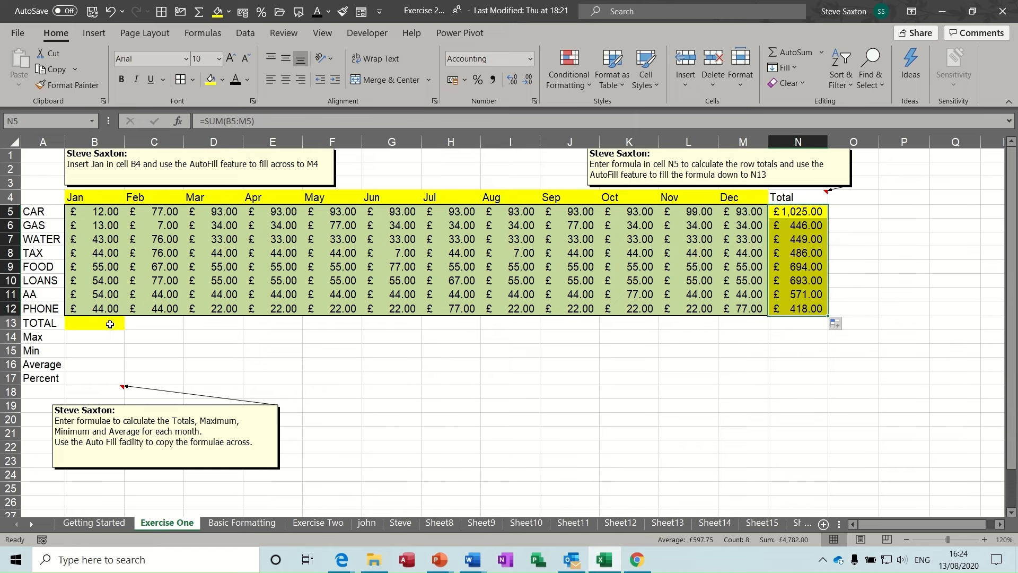
# AutoSum January in B13 and fill the monthly totals across to N13.
pyautogui.click(107, 324)
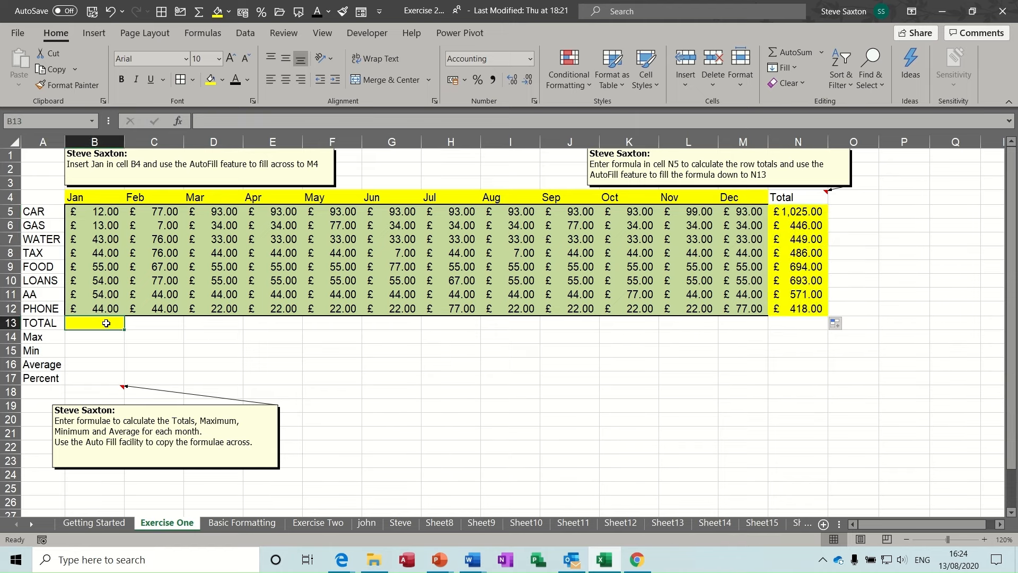
pyautogui.click(788, 52)
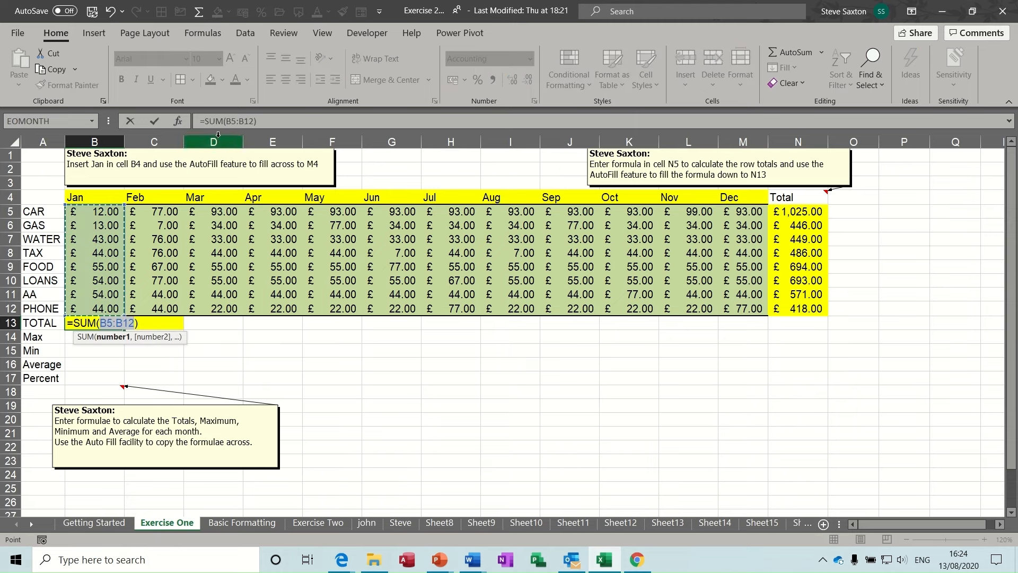
pyautogui.click(155, 120)
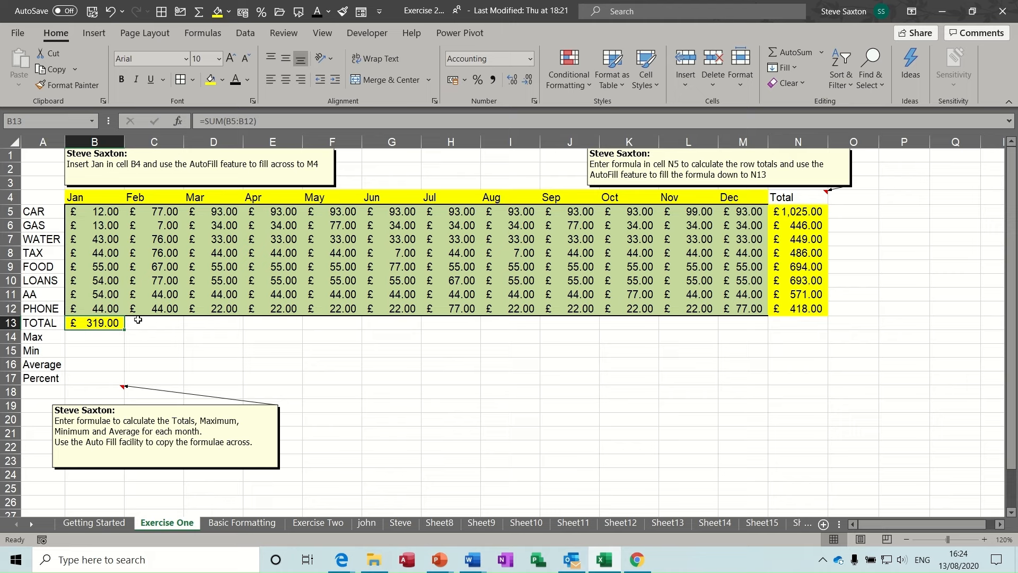
pyautogui.moveTo(125, 332); pyautogui.dragTo(806, 330)
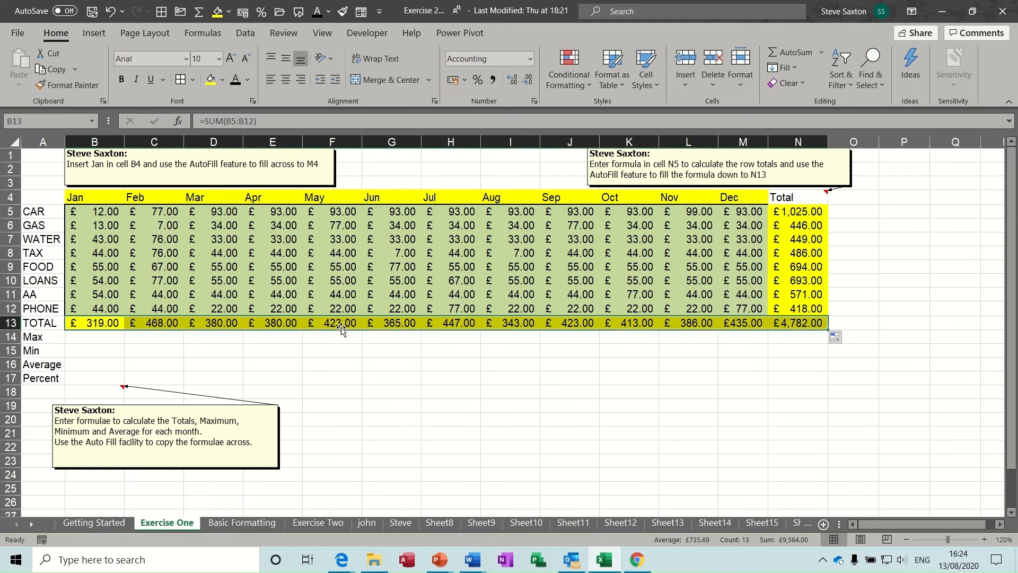
pyautogui.click(97, 339)
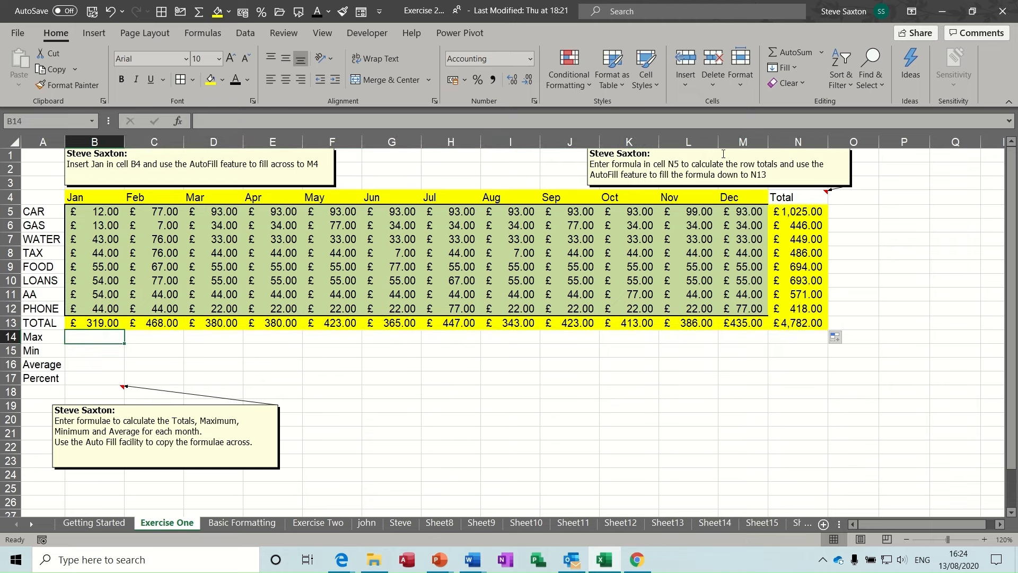
# Put a MAX of B5:B12 in B14 and copy it across row 14 to column N.
pyautogui.click(823, 54)
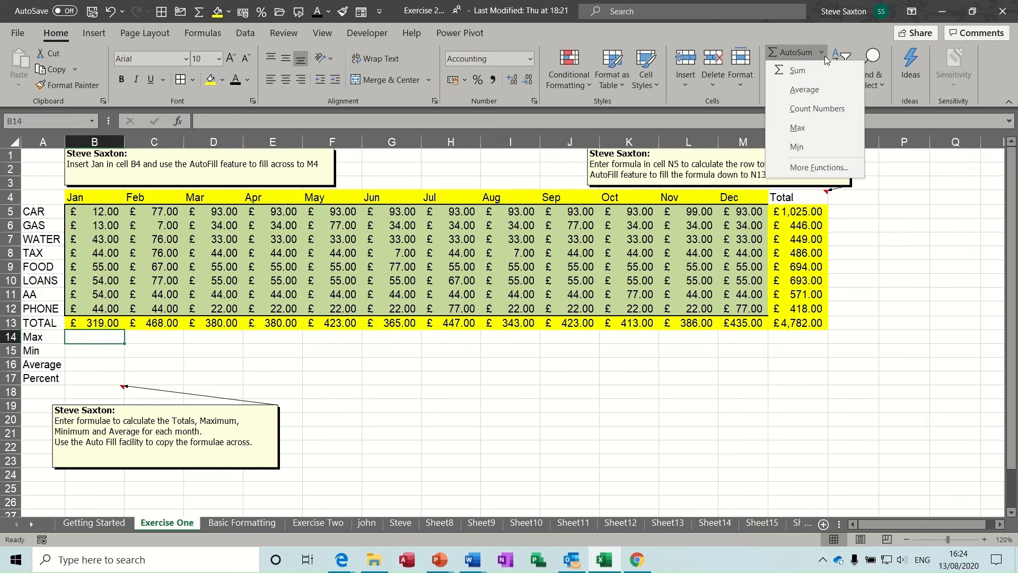
pyautogui.click(798, 128)
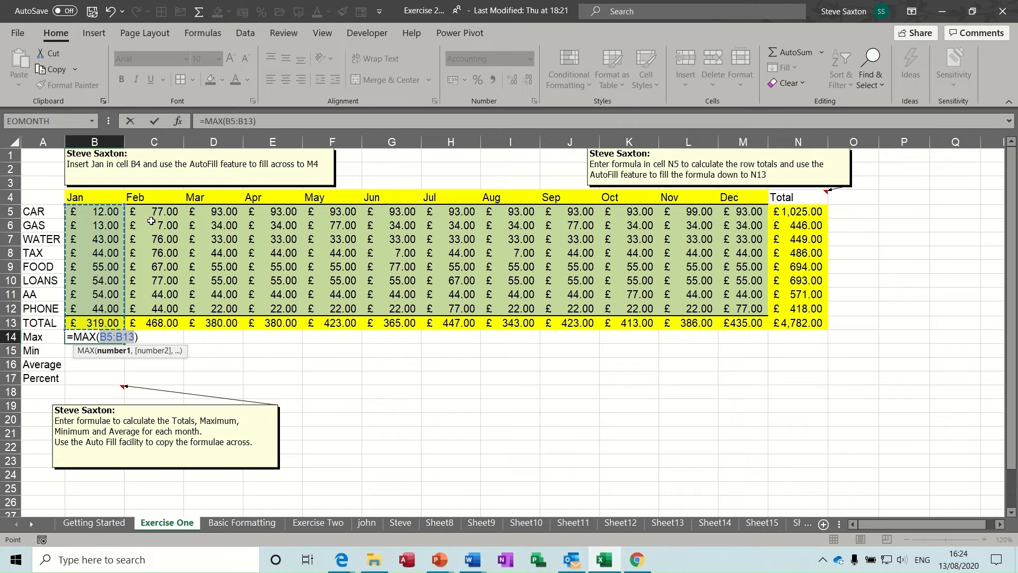
pyautogui.moveTo(101, 214); pyautogui.dragTo(99, 306)
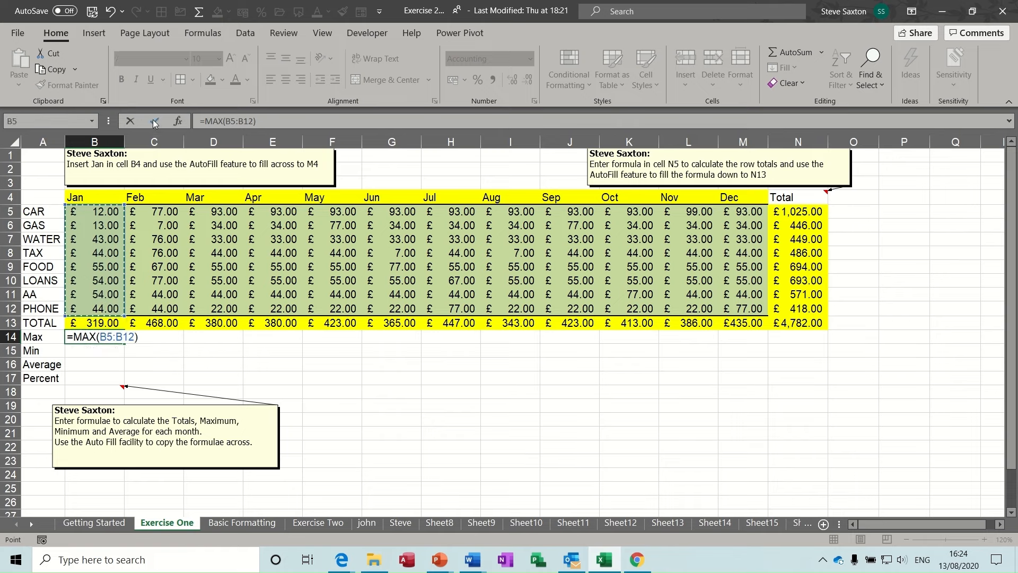
pyautogui.click(154, 123)
pyautogui.moveTo(124, 343); pyautogui.dragTo(803, 339)
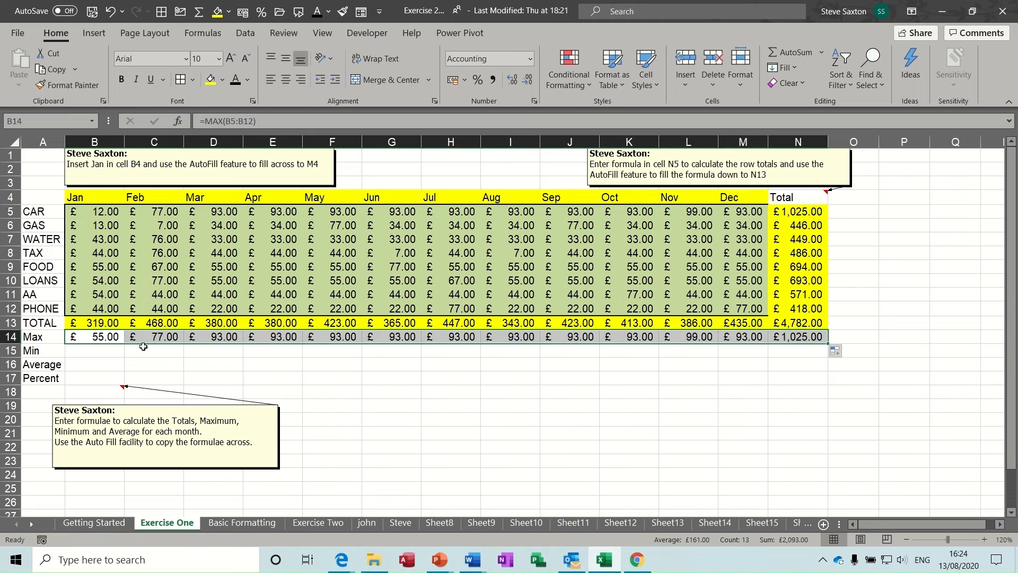
# Enter the January minimum as MIN of B5:B12 in B15.
pyautogui.click(89, 353)
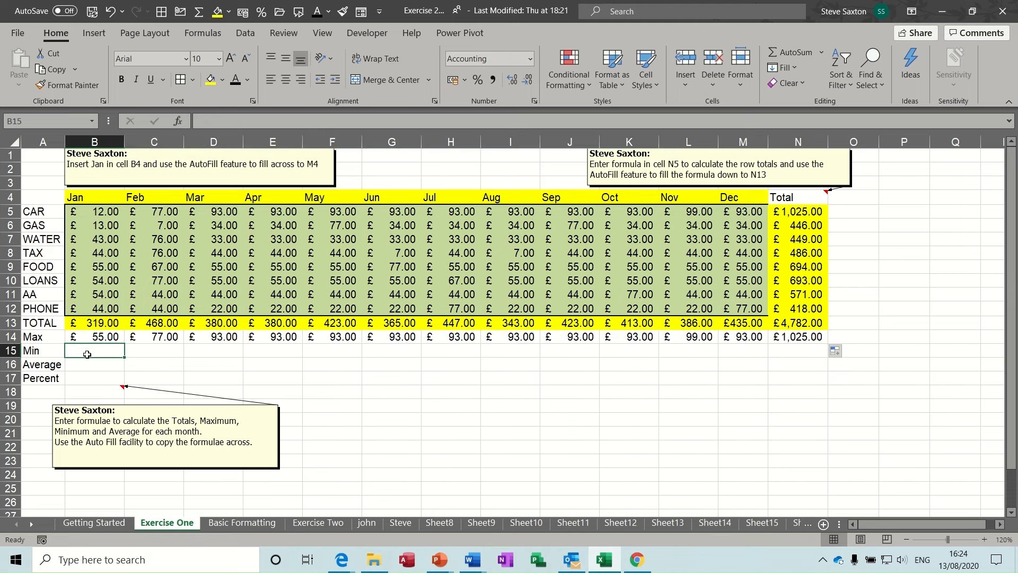
pyautogui.click(822, 53)
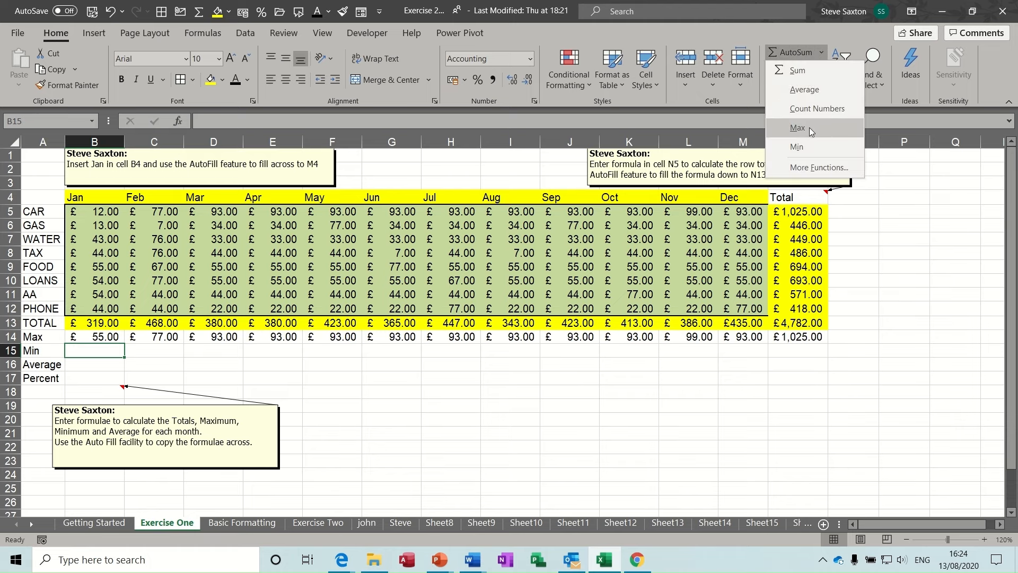
pyautogui.click(797, 146)
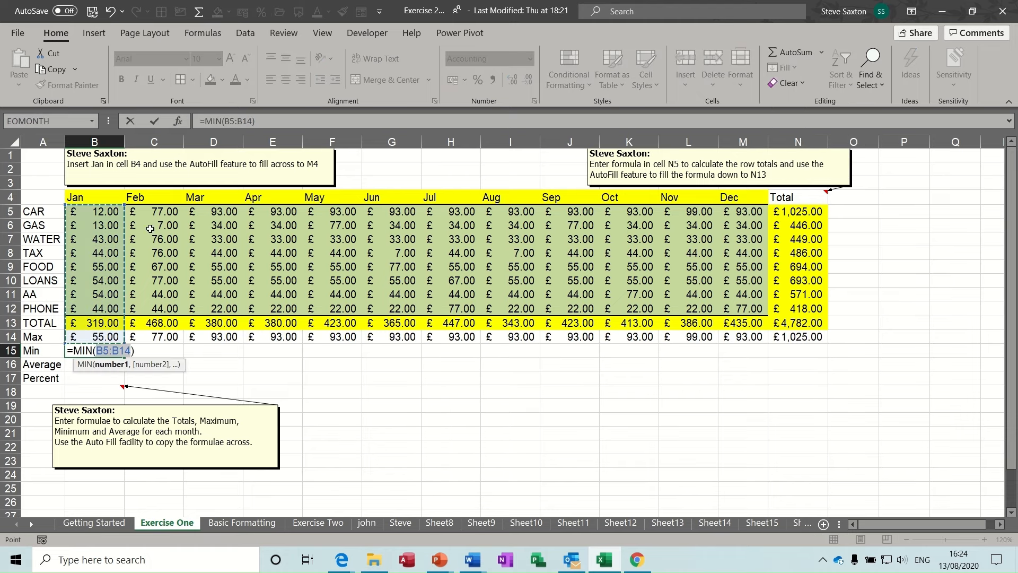
pyautogui.moveTo(98, 208); pyautogui.dragTo(107, 307)
pyautogui.click(155, 121)
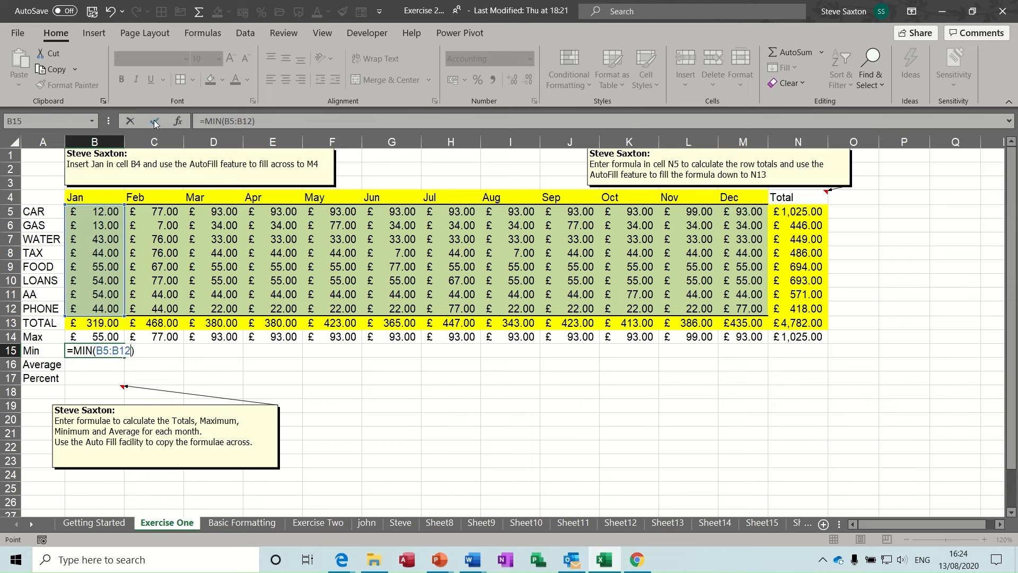
# Enter =AVERAGE(B5:B12) in B16 and fill the Min and Average rows across to column N.
pyautogui.click(94, 366)
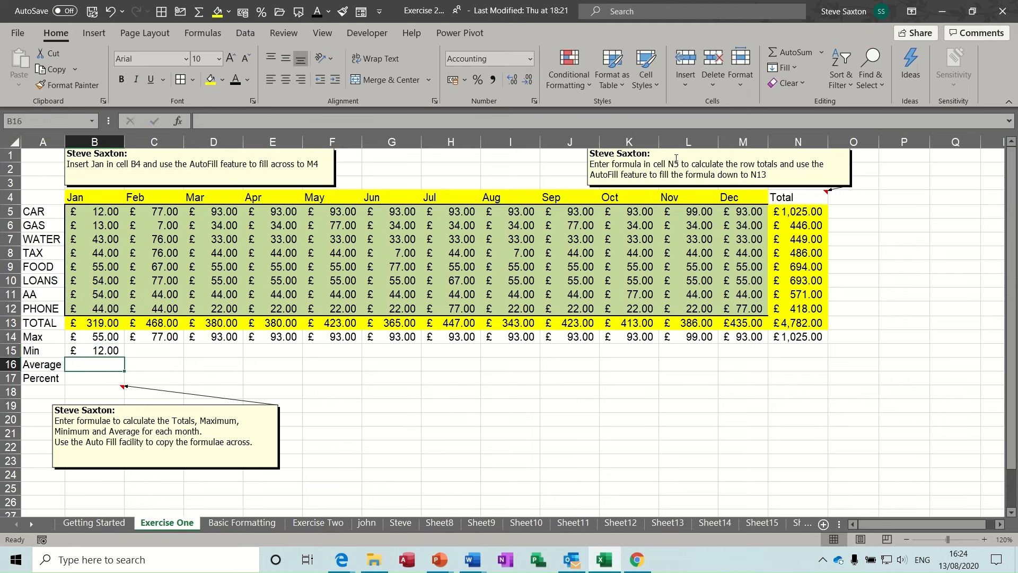
pyautogui.click(821, 52)
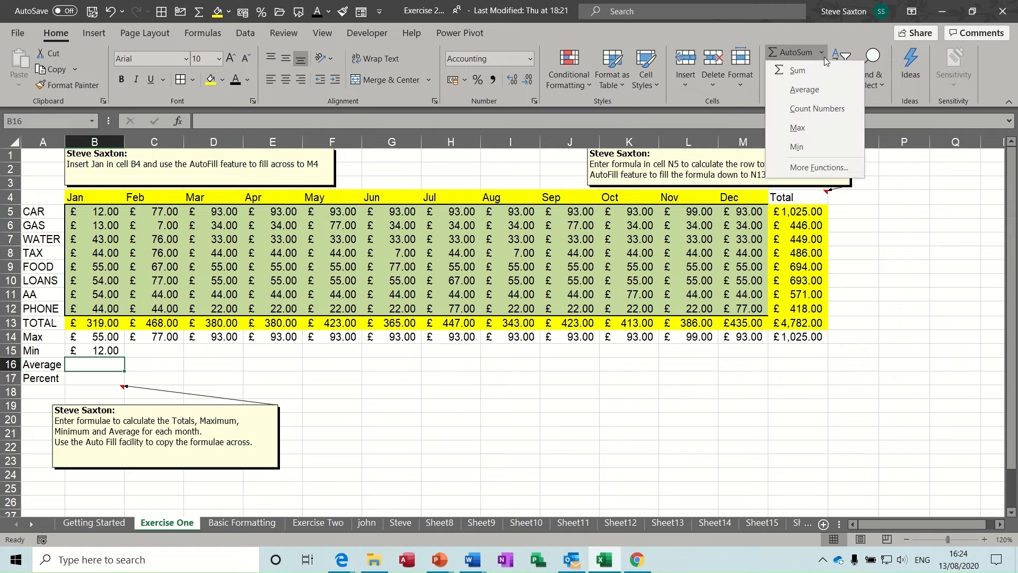
pyautogui.click(804, 90)
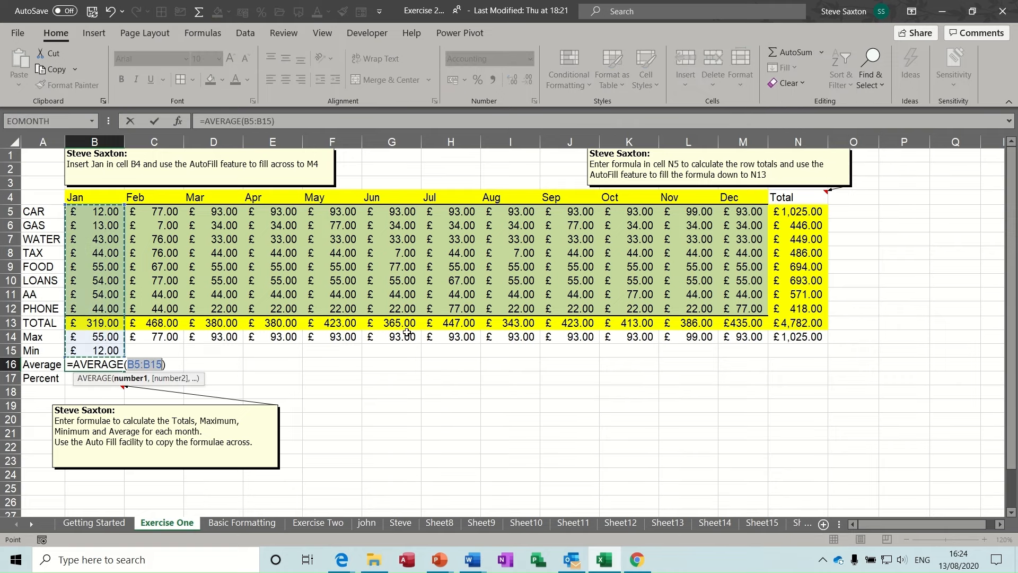
pyautogui.click(99, 212)
pyautogui.moveTo(99, 211); pyautogui.dragTo(100, 307)
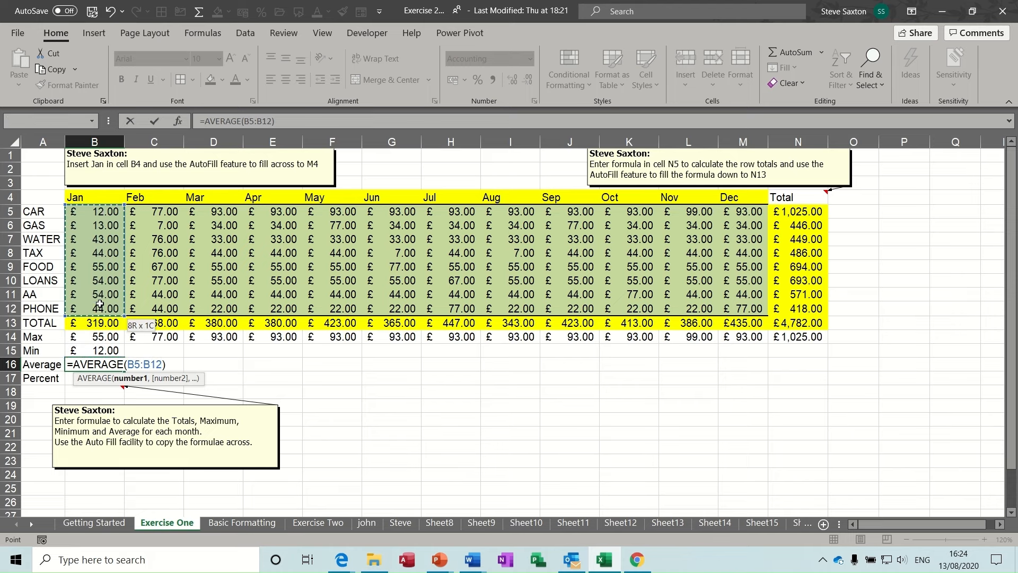
pyautogui.click(154, 121)
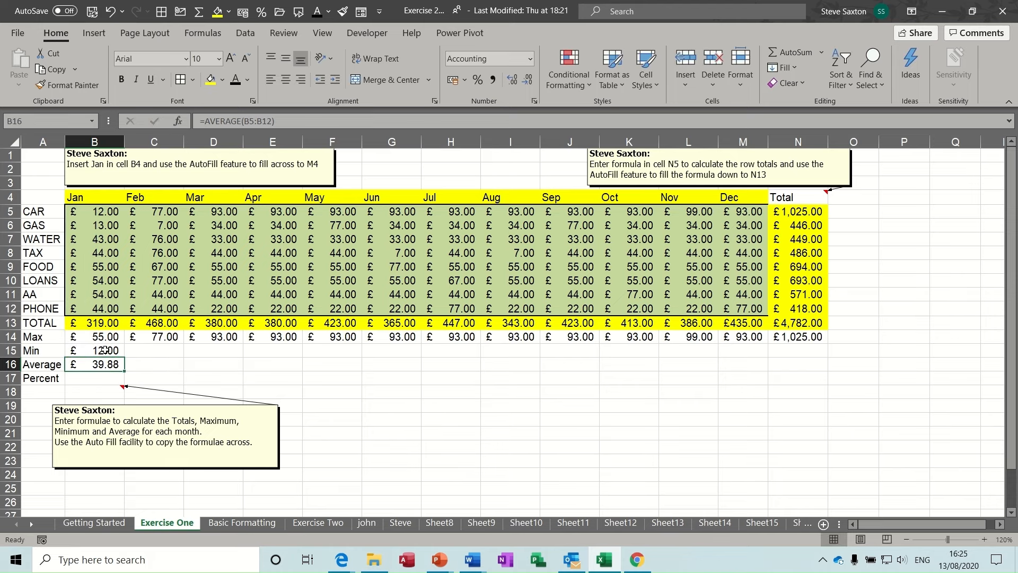
pyautogui.moveTo(105, 349); pyautogui.dragTo(794, 335)
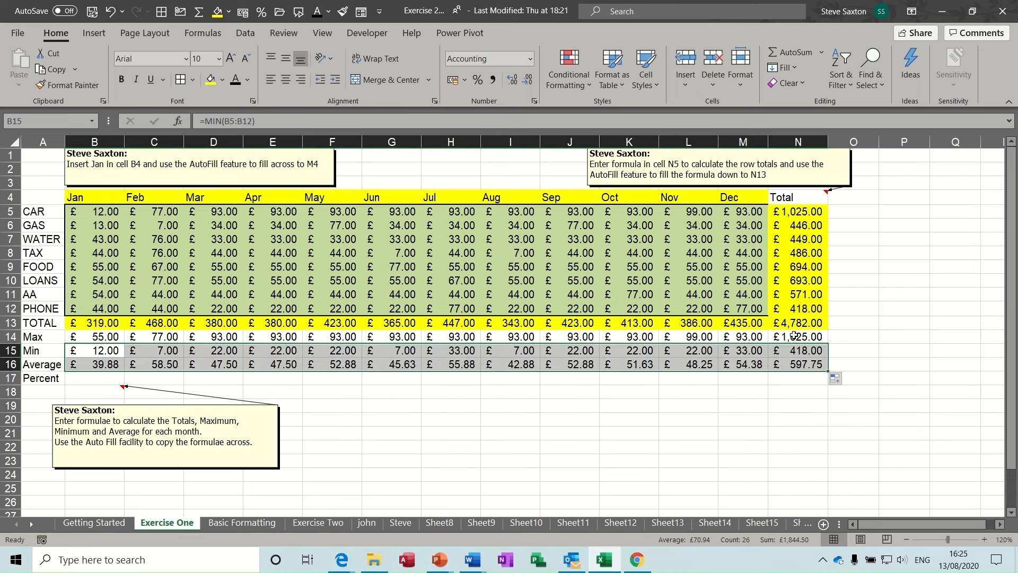
pyautogui.click(93, 377)
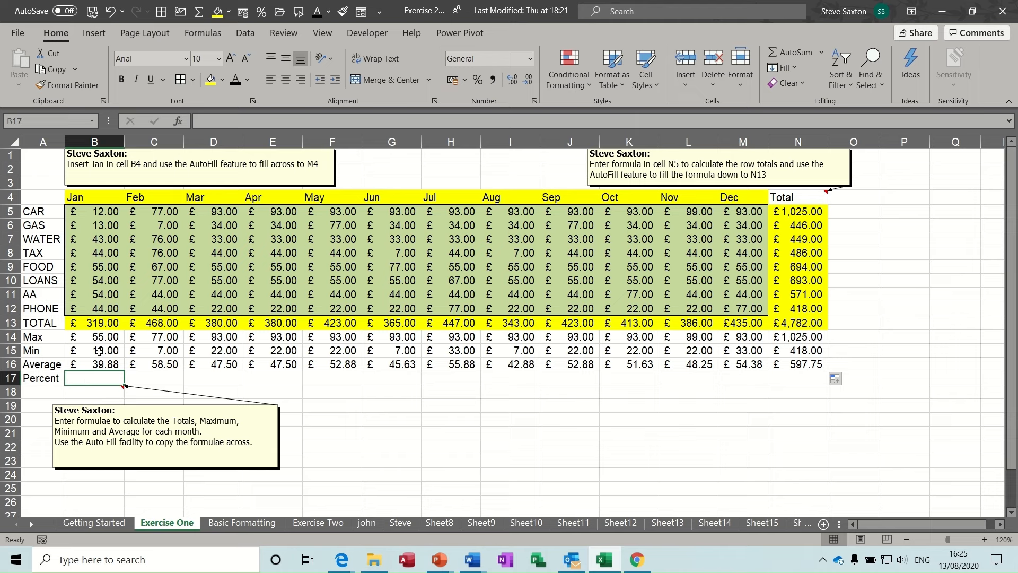
pyautogui.click(99, 322)
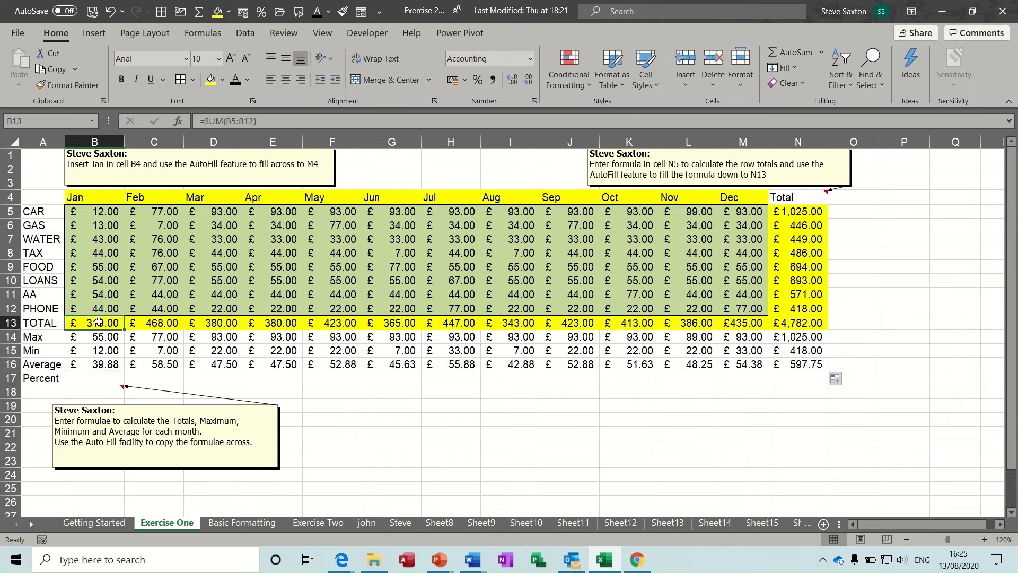
pyautogui.click(802, 328)
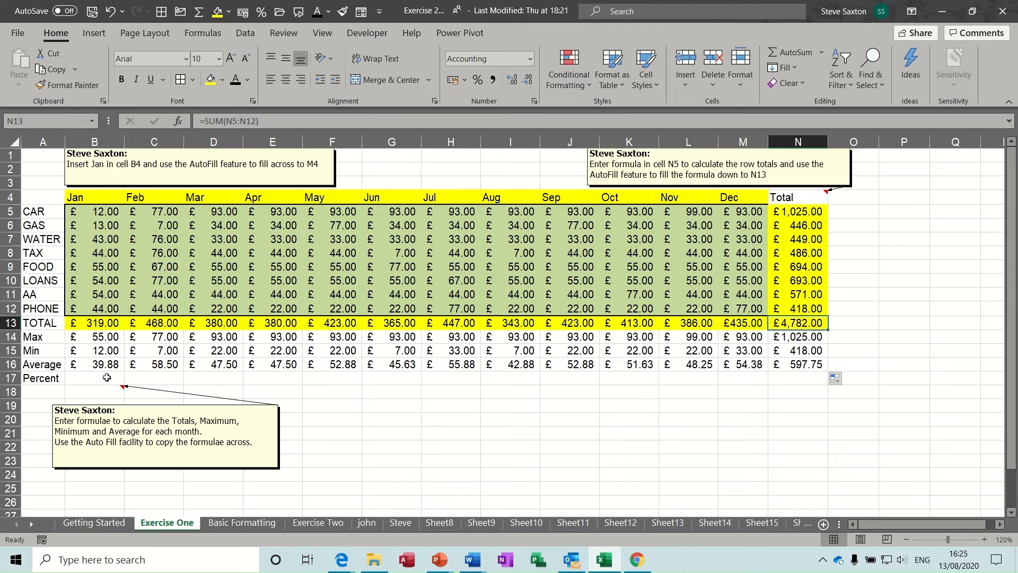
pyautogui.click(106, 377)
# Enter =B13/N13 in B17 and format it as a two-decimal percentage showing 6.67%.
pyautogui.write('=')
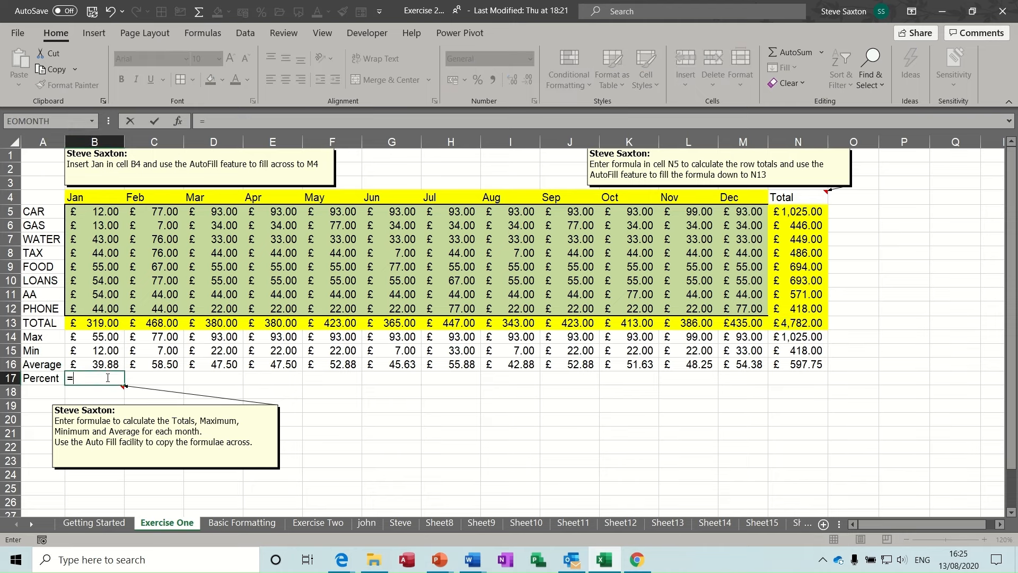
pyautogui.click(100, 324)
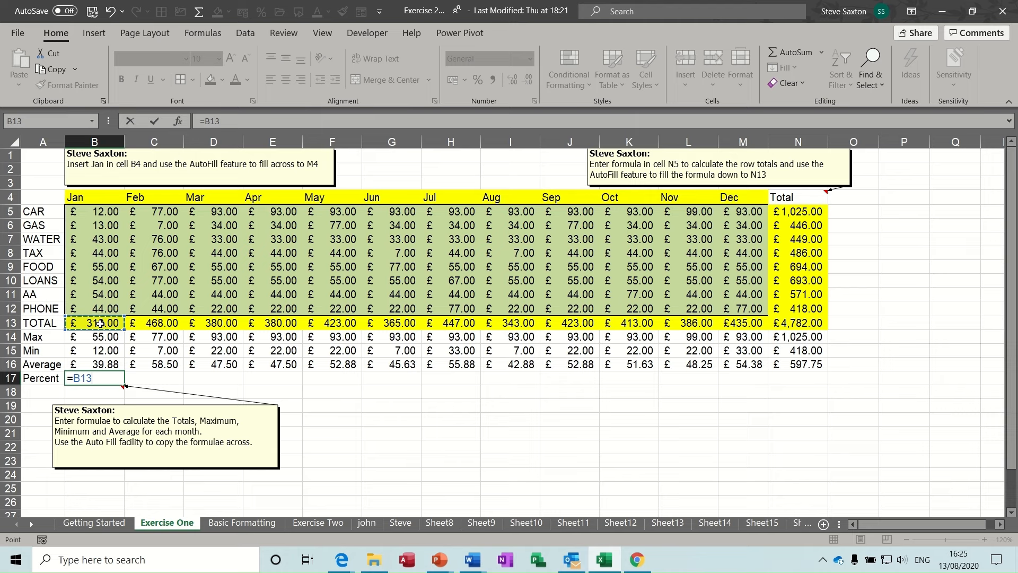
pyautogui.write('/')
pyautogui.click(793, 320)
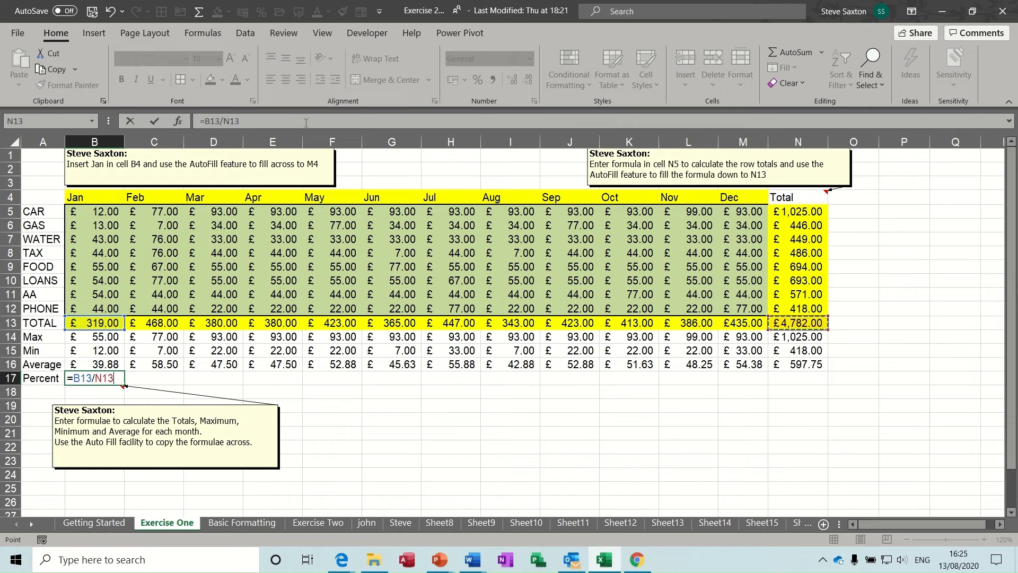
pyautogui.click(154, 121)
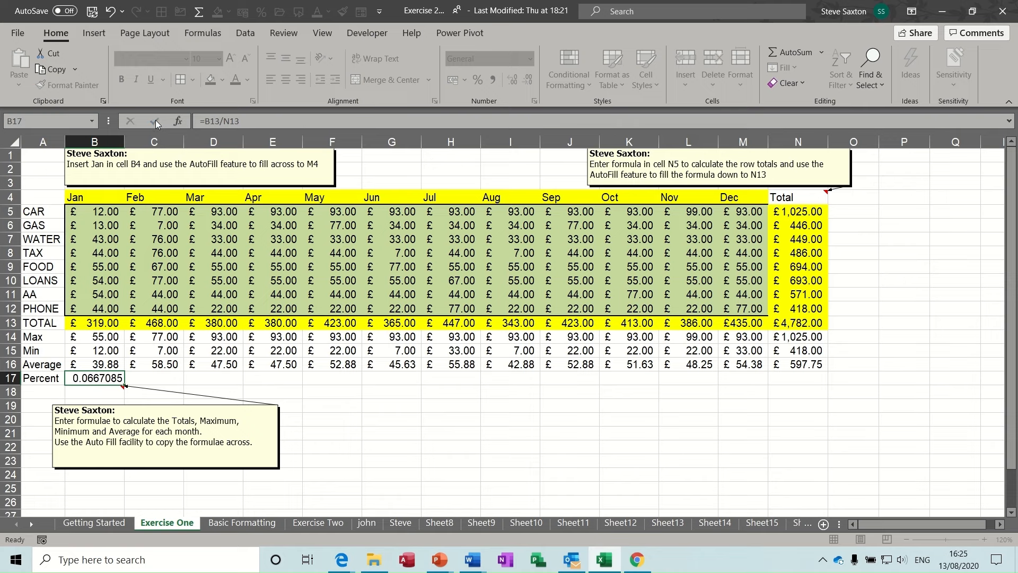
pyautogui.click(478, 80)
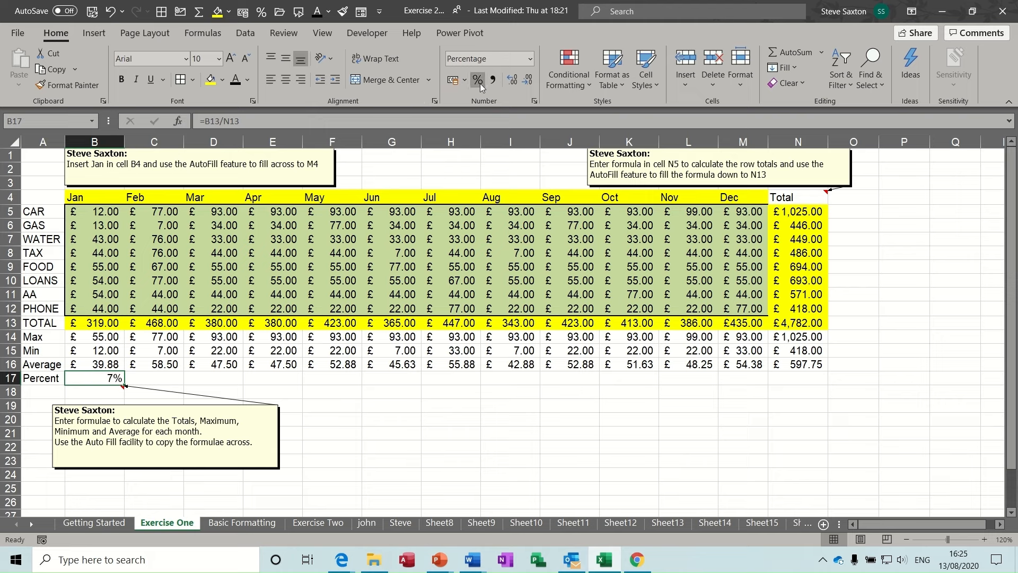
pyautogui.click(513, 83)
pyautogui.click(513, 82)
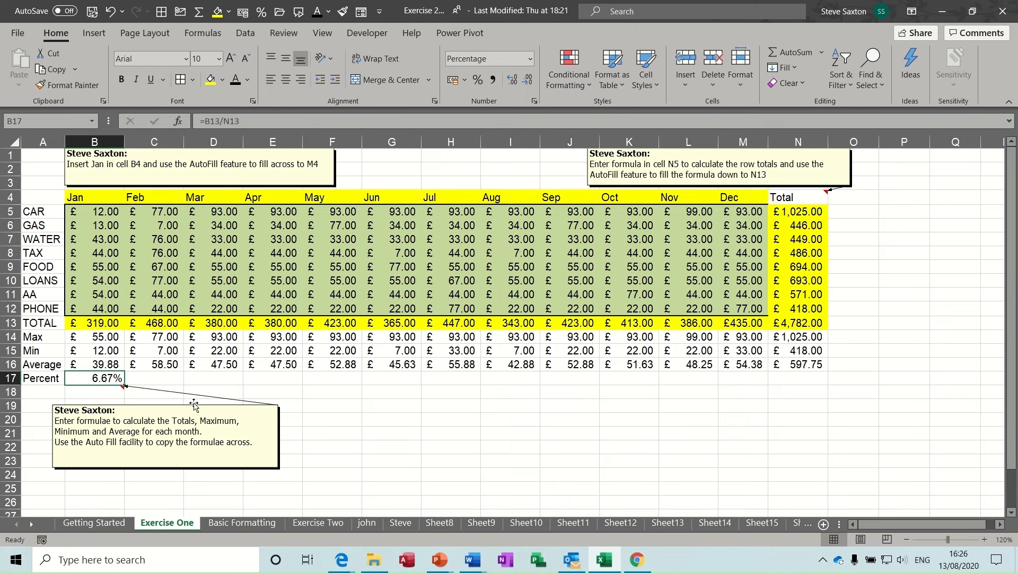
# Copy B17's formula to C17:D17, inspect their #DIV/0! errors, and shade O13 yellow.
pyautogui.moveTo(125, 386); pyautogui.dragTo(223, 390)
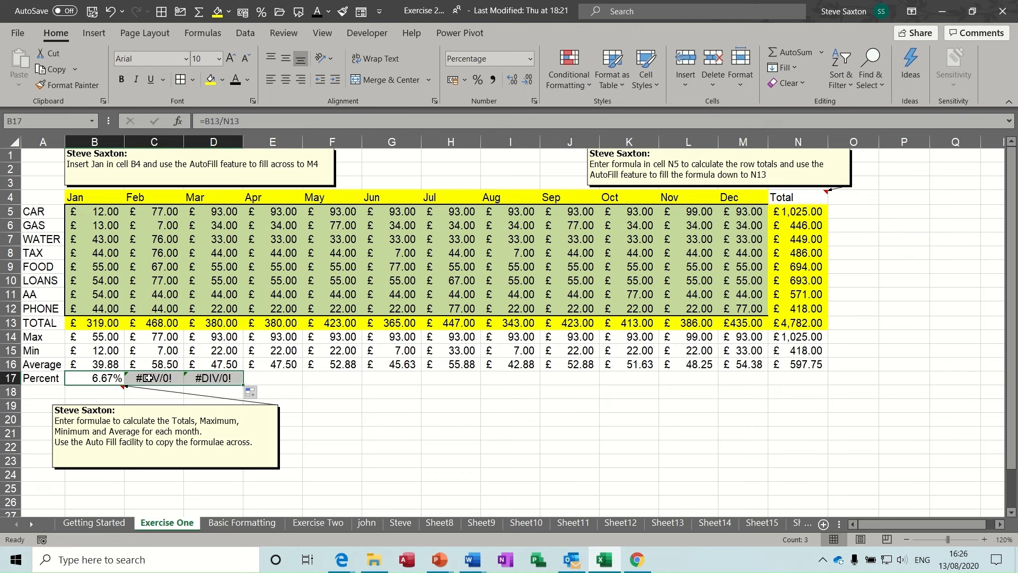
pyautogui.click(149, 378)
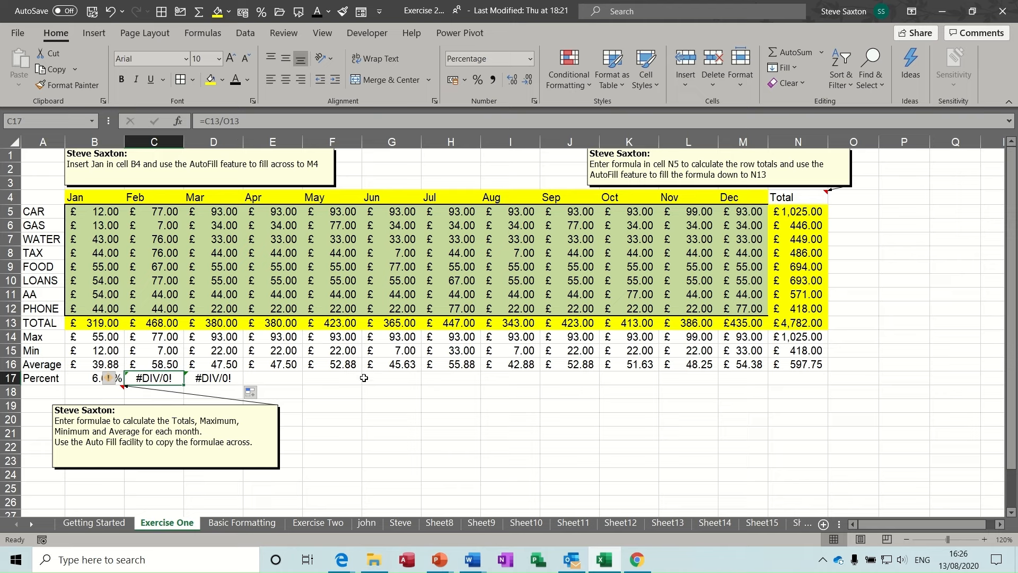
pyautogui.click(854, 325)
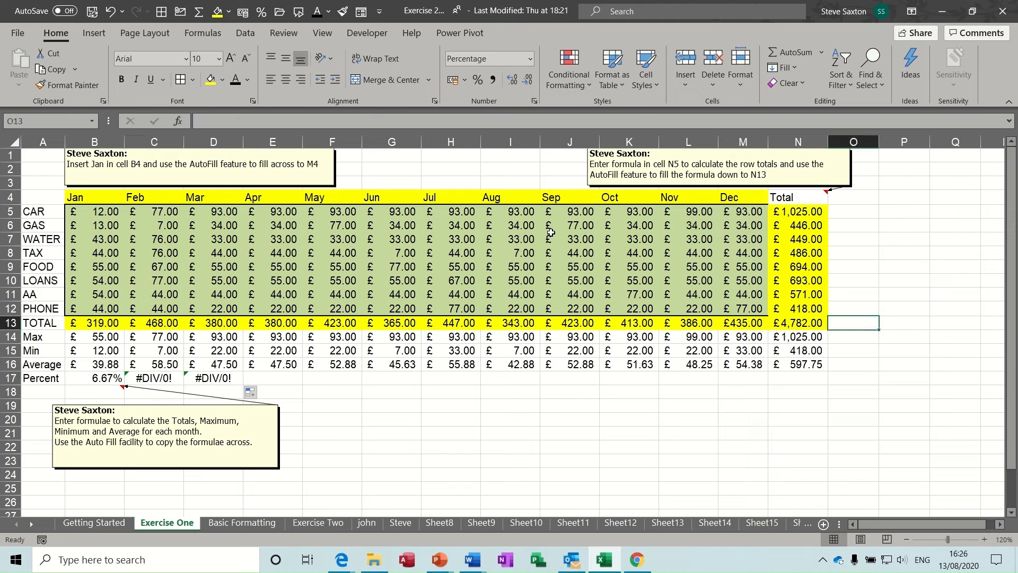
pyautogui.click(211, 80)
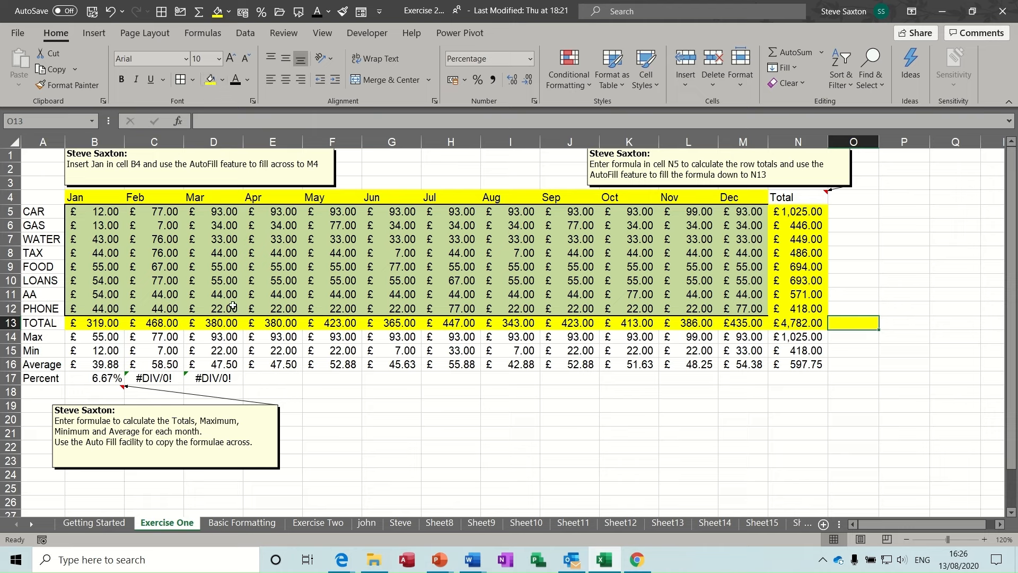
pyautogui.click(217, 377)
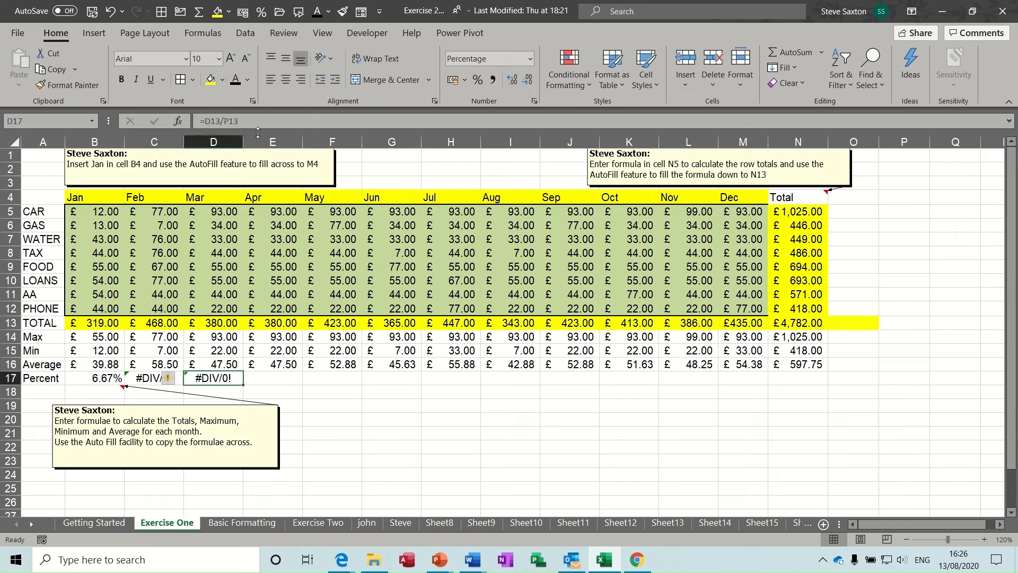
pyautogui.click(899, 323)
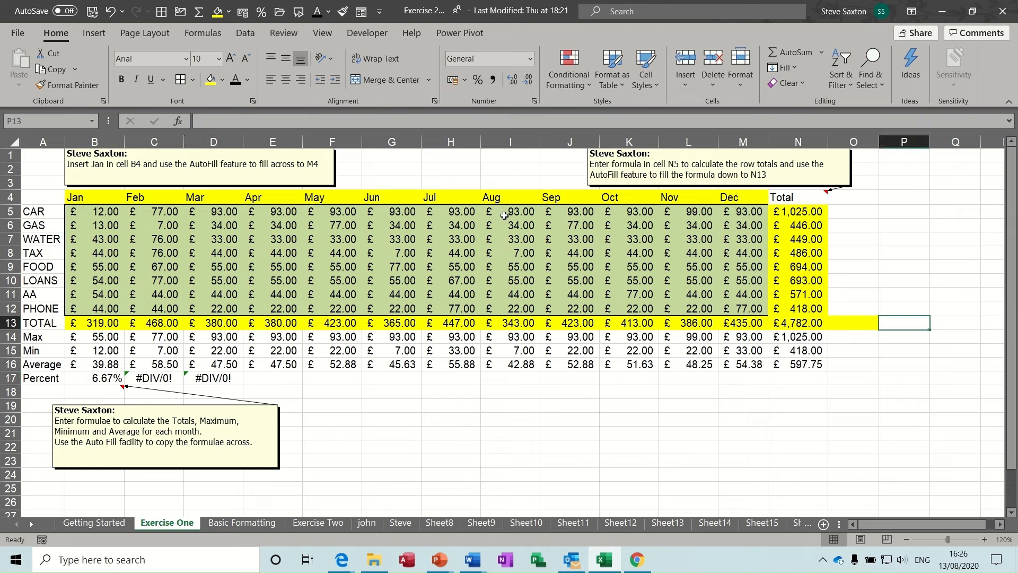
pyautogui.click(215, 85)
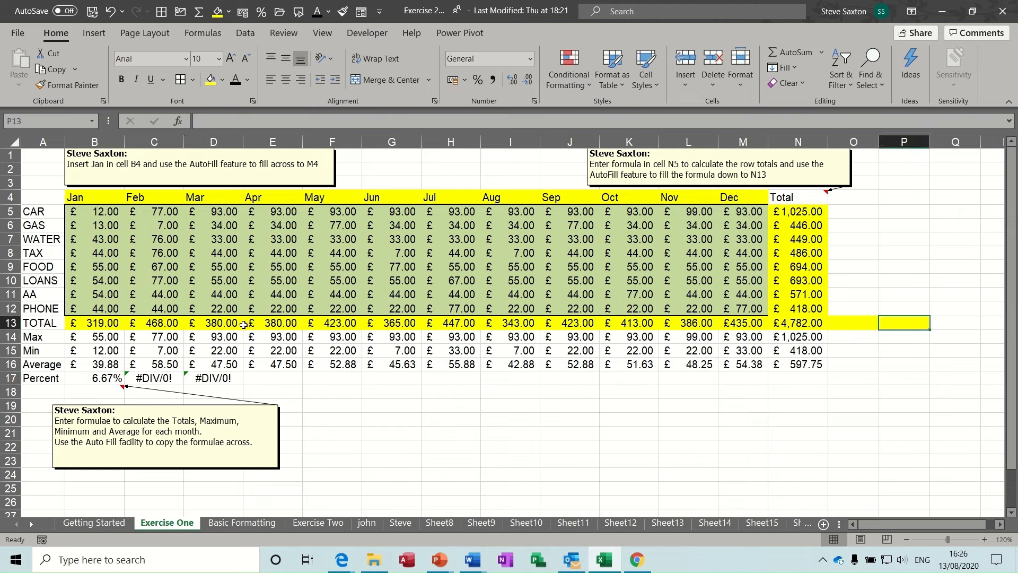
pyautogui.click(103, 379)
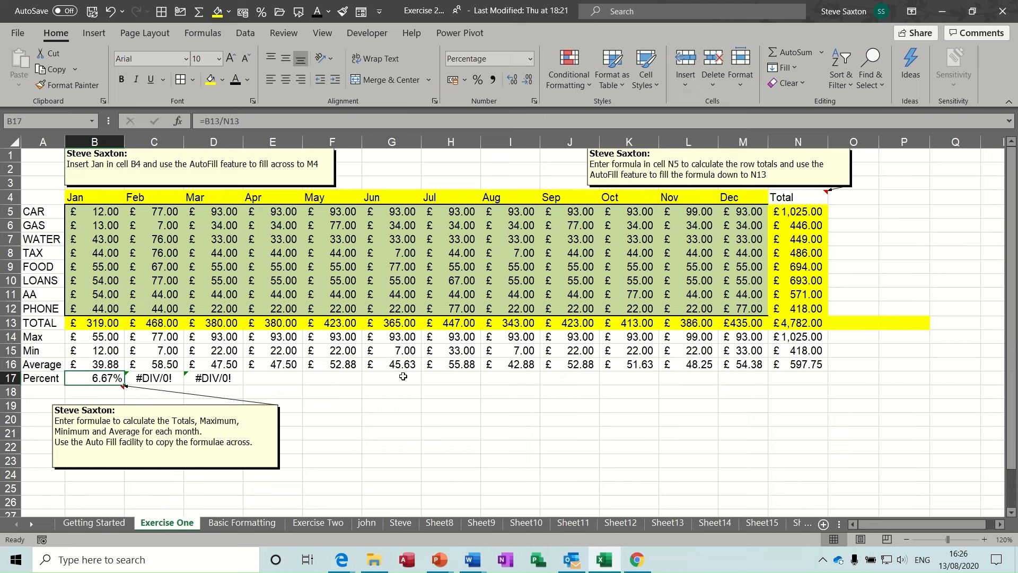
pyautogui.click(105, 336)
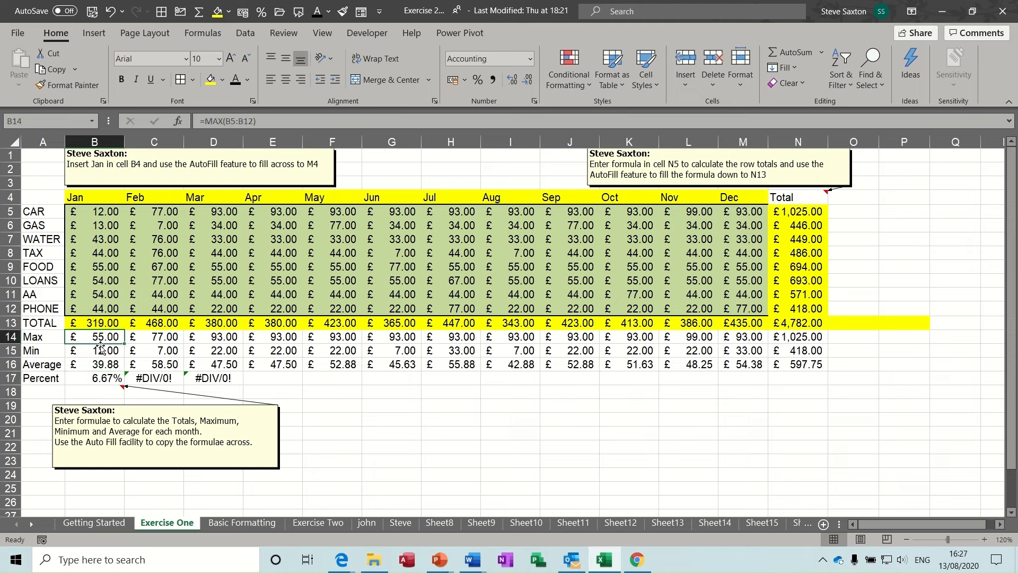
pyautogui.click(99, 351)
pyautogui.click(99, 336)
pyautogui.click(154, 338)
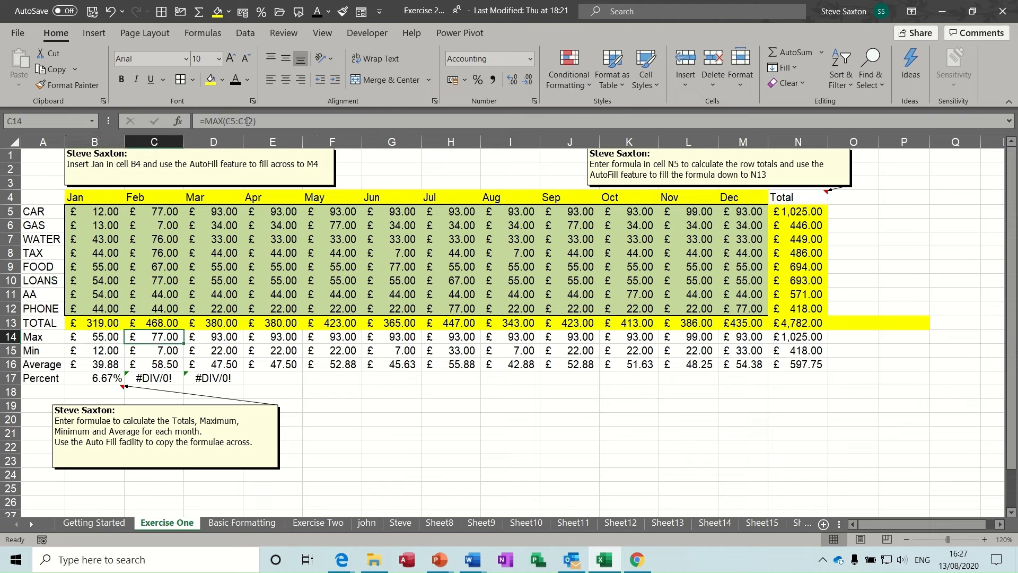
pyautogui.click(216, 337)
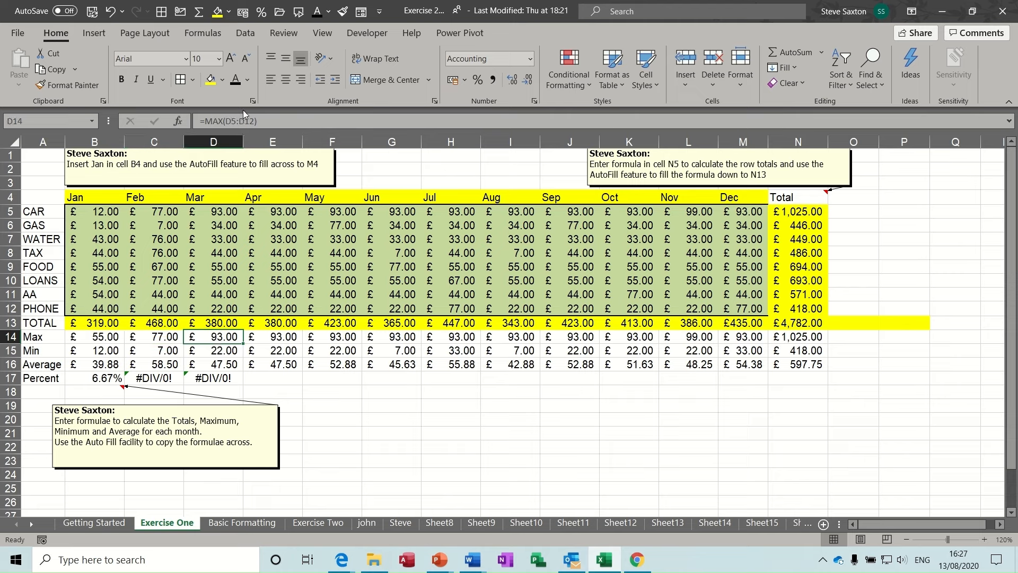
pyautogui.click(95, 377)
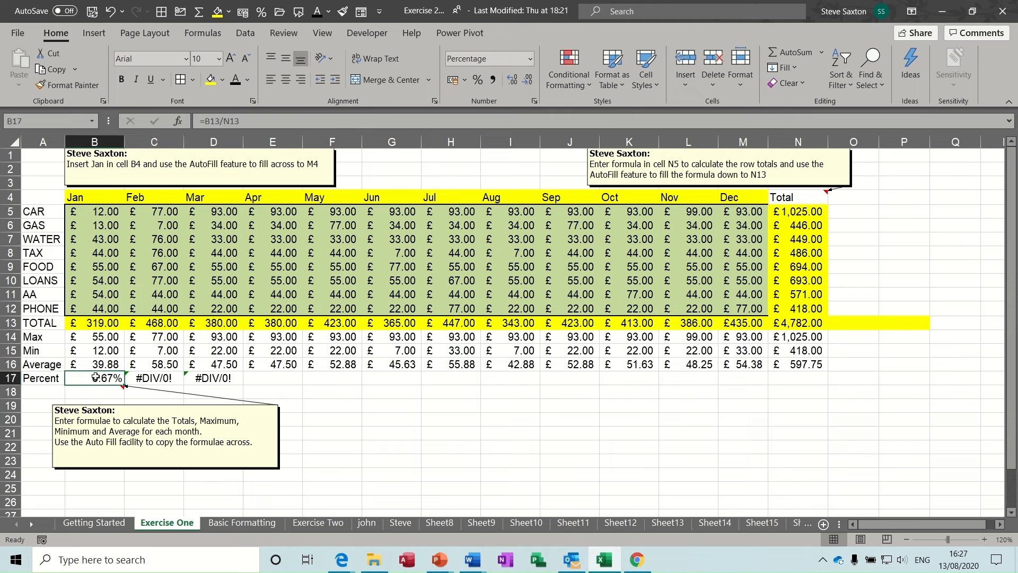
pyautogui.click(162, 379)
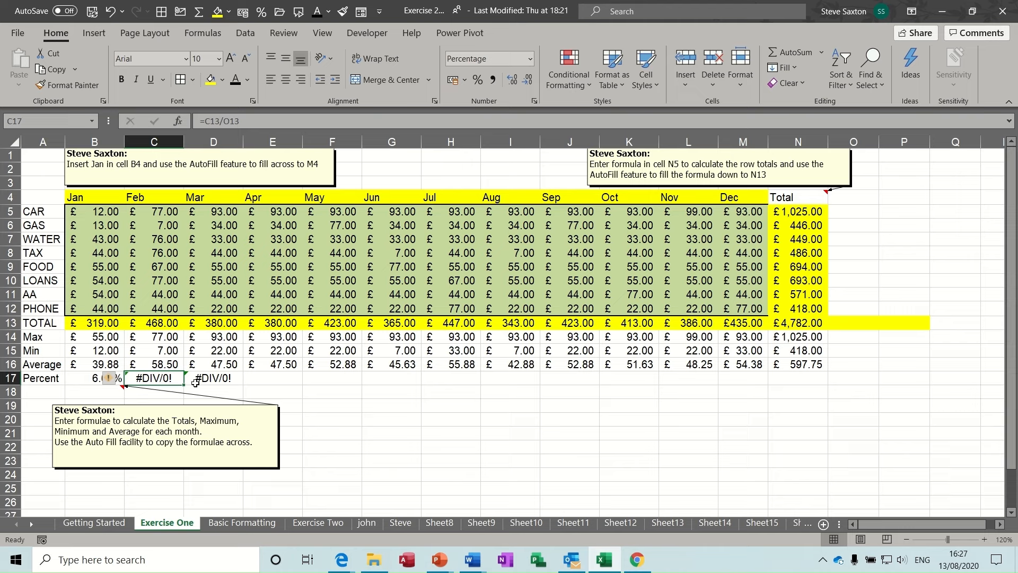
pyautogui.click(213, 378)
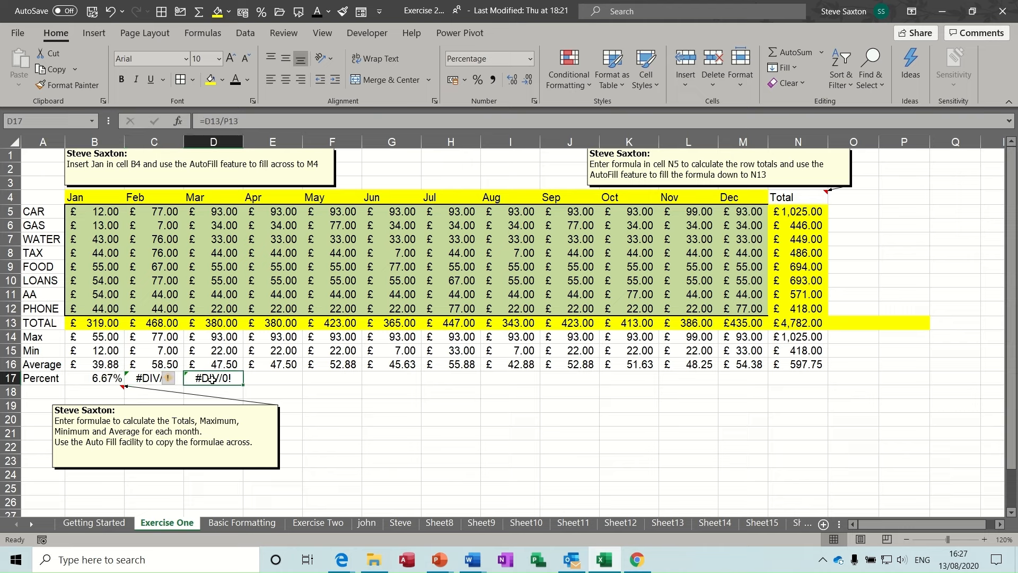
pyautogui.click(269, 378)
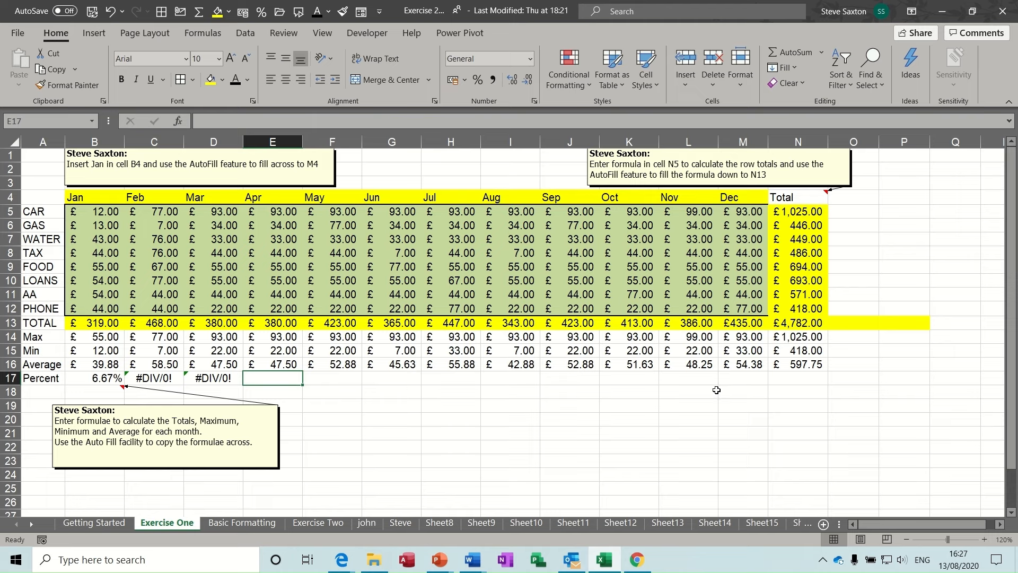
pyautogui.click(741, 380)
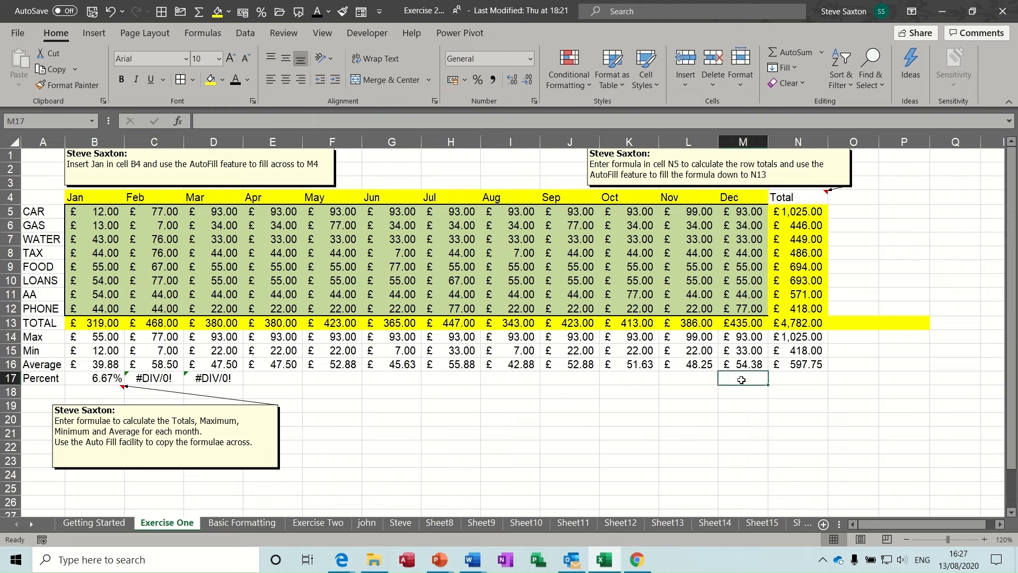
pyautogui.click(91, 378)
pyautogui.click(800, 322)
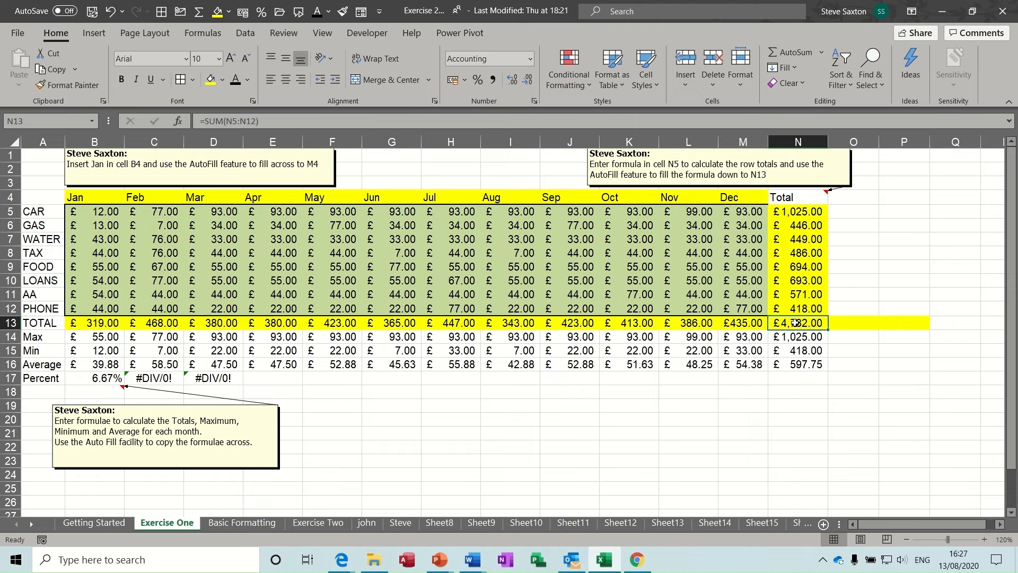
pyautogui.click(851, 321)
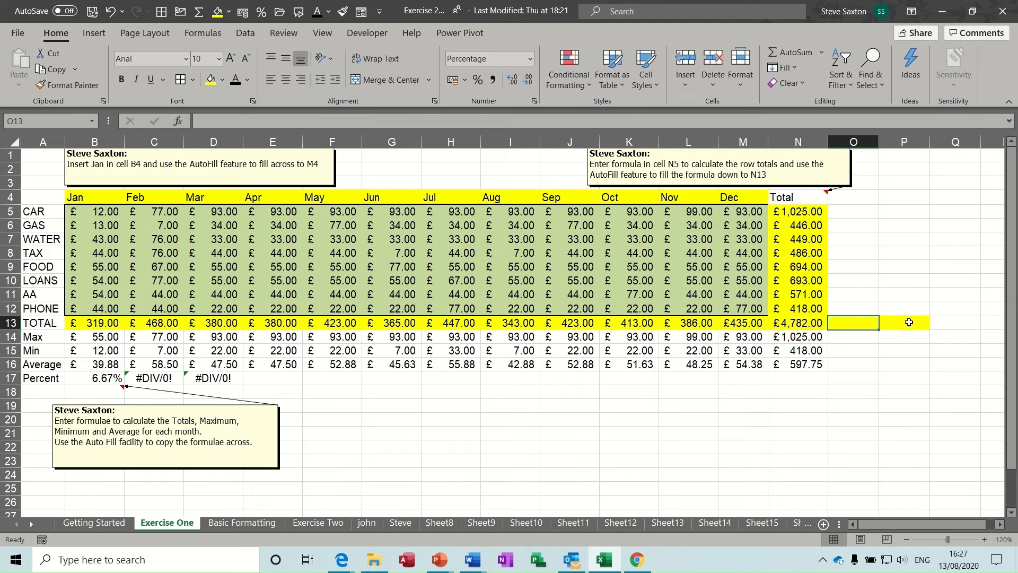
pyautogui.click(909, 321)
pyautogui.click(947, 320)
pyautogui.click(796, 320)
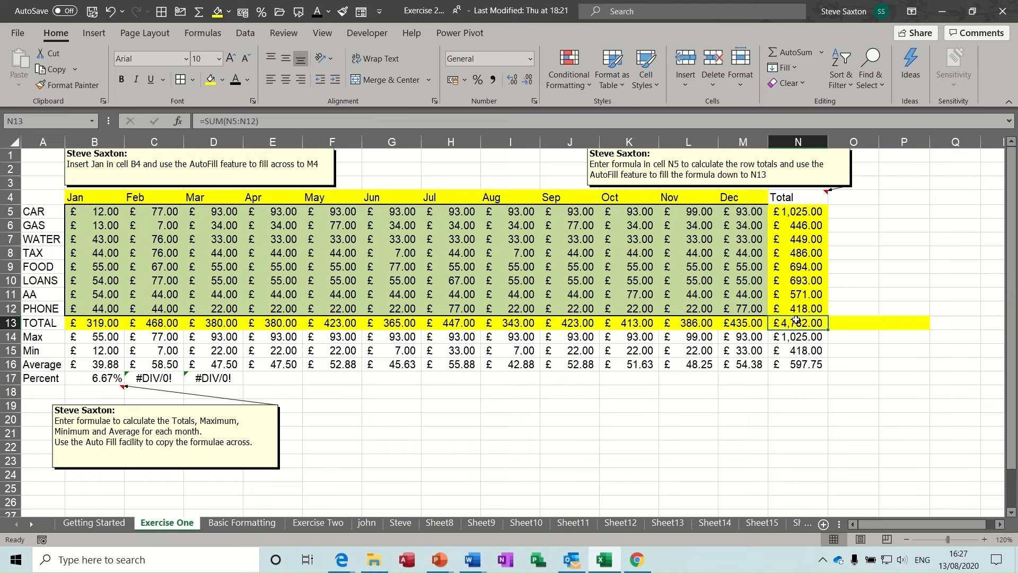
pyautogui.click(98, 377)
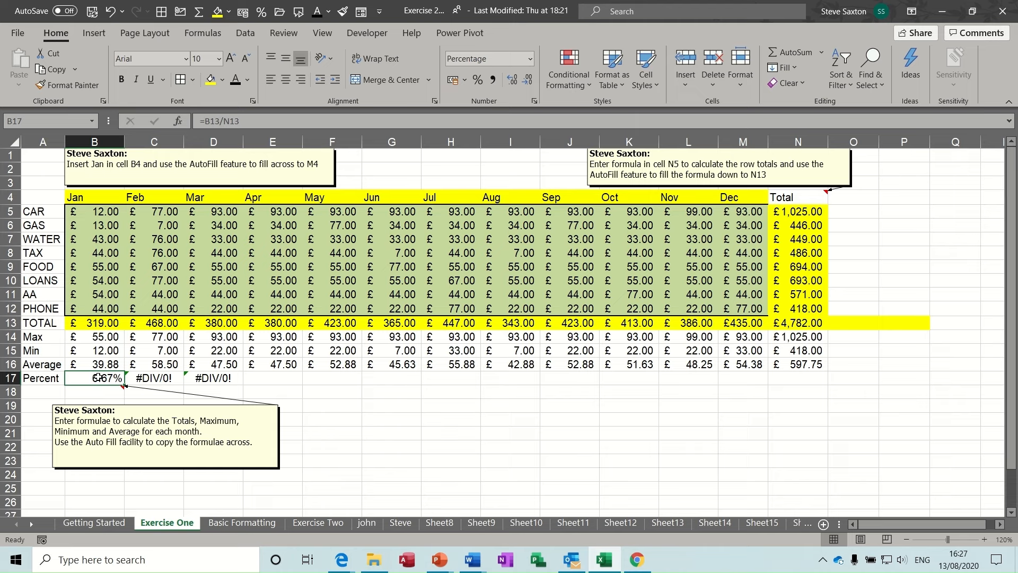
# Change B17 to =B13/$N$13 and fill it across the Percent row to N17.
pyautogui.click(225, 121)
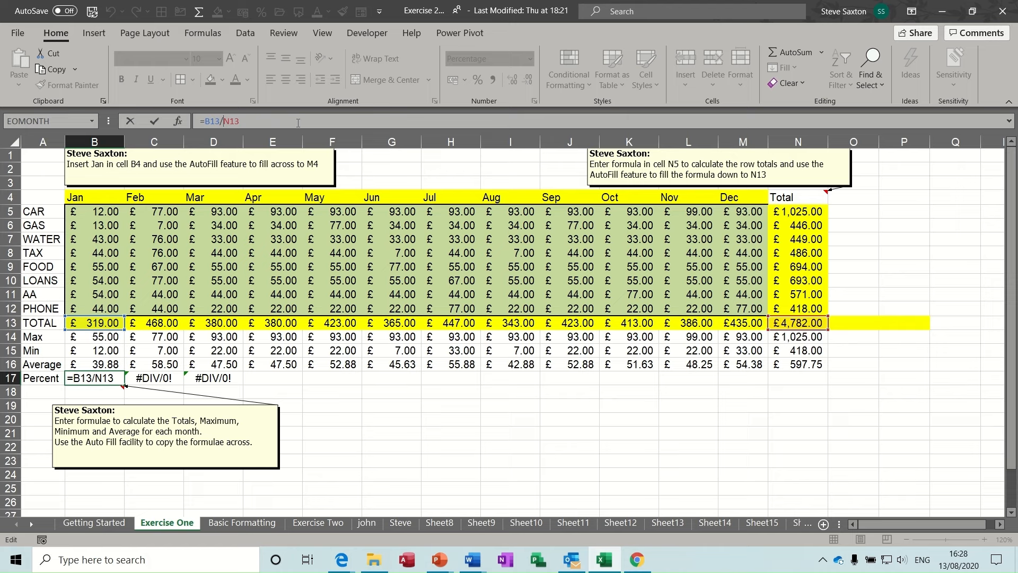
pyautogui.press('F4')
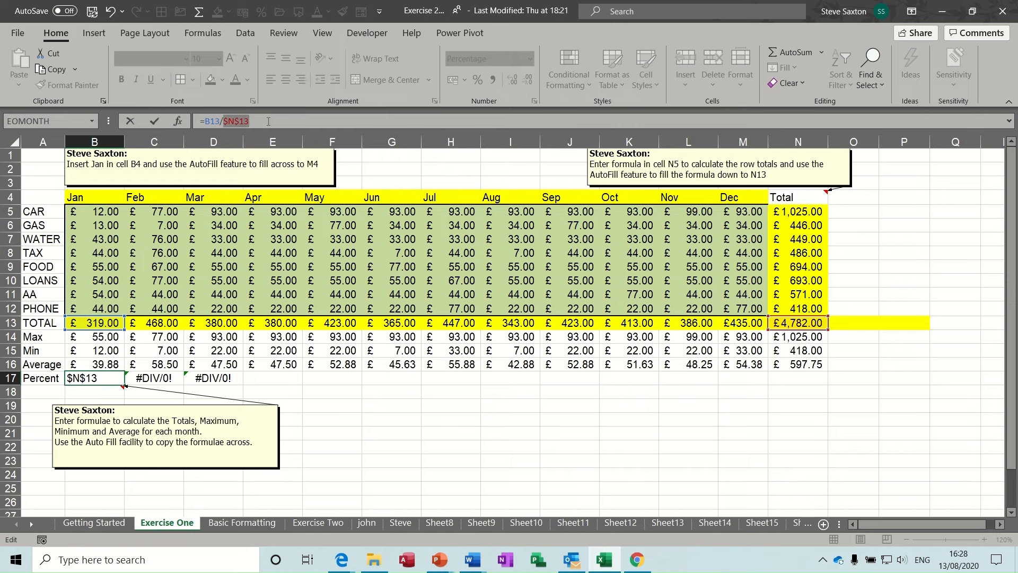
pyautogui.click(155, 123)
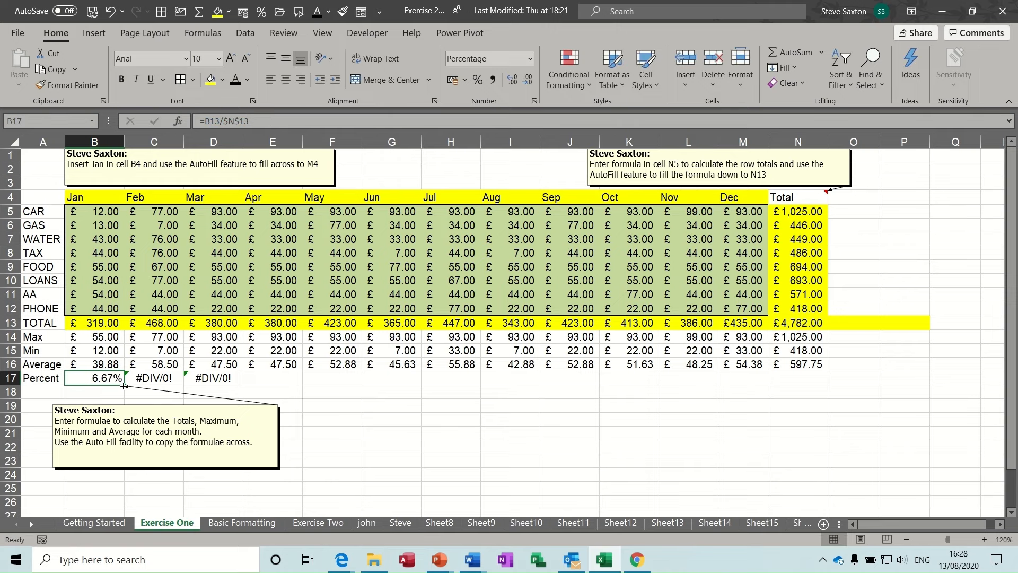
pyautogui.moveTo(124, 385); pyautogui.dragTo(795, 384)
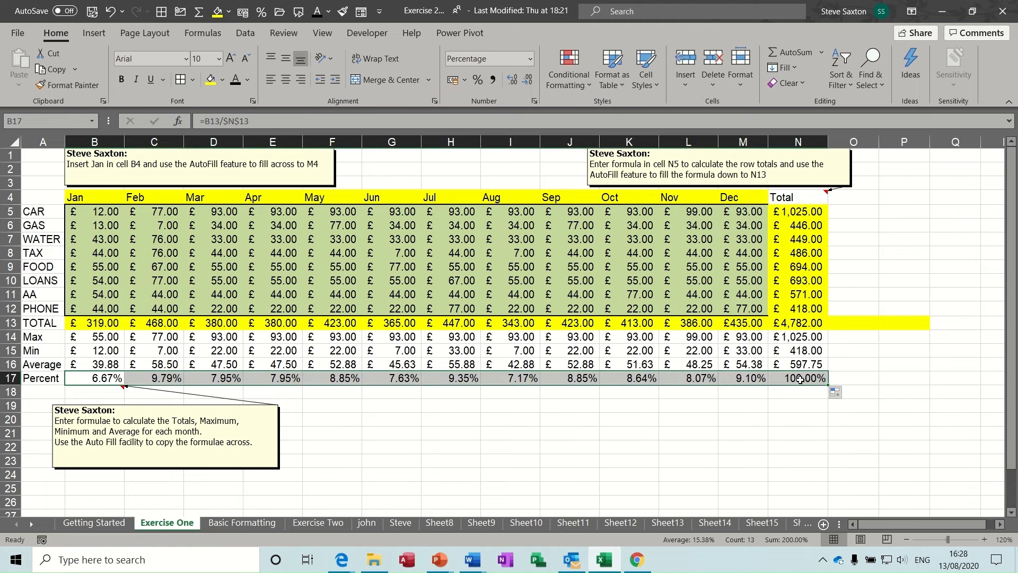
# Check the copied percentage formulas for each month and the 100.00% under Total.
pyautogui.click(456, 379)
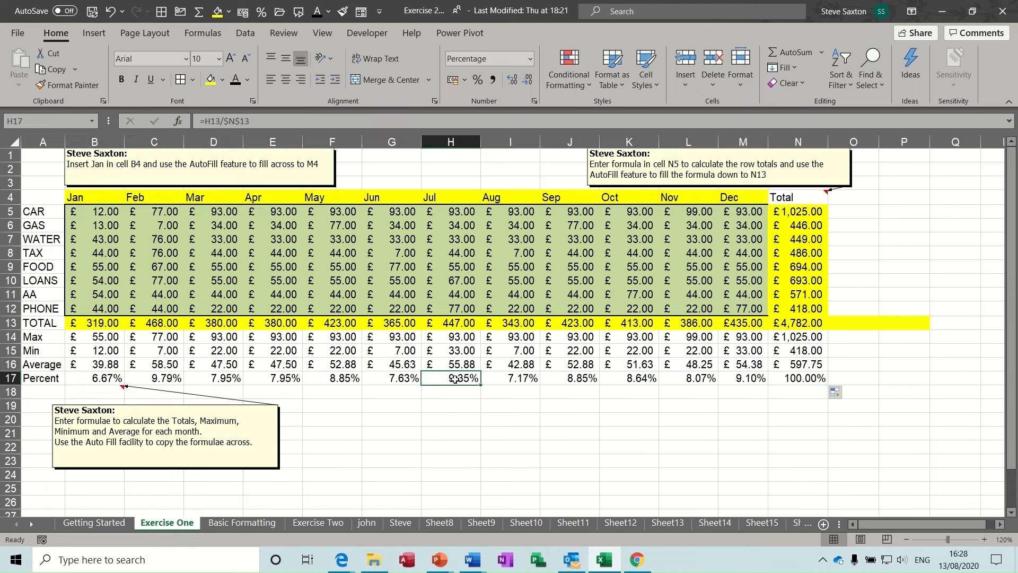
pyautogui.click(520, 378)
pyautogui.click(578, 379)
pyautogui.click(628, 375)
pyautogui.click(690, 380)
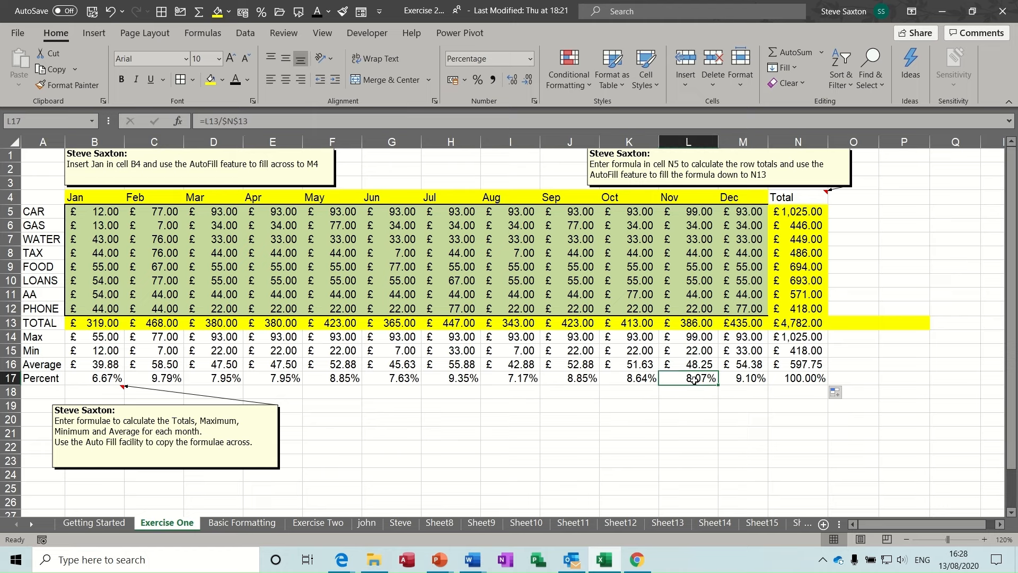
pyautogui.click(740, 379)
pyautogui.click(515, 381)
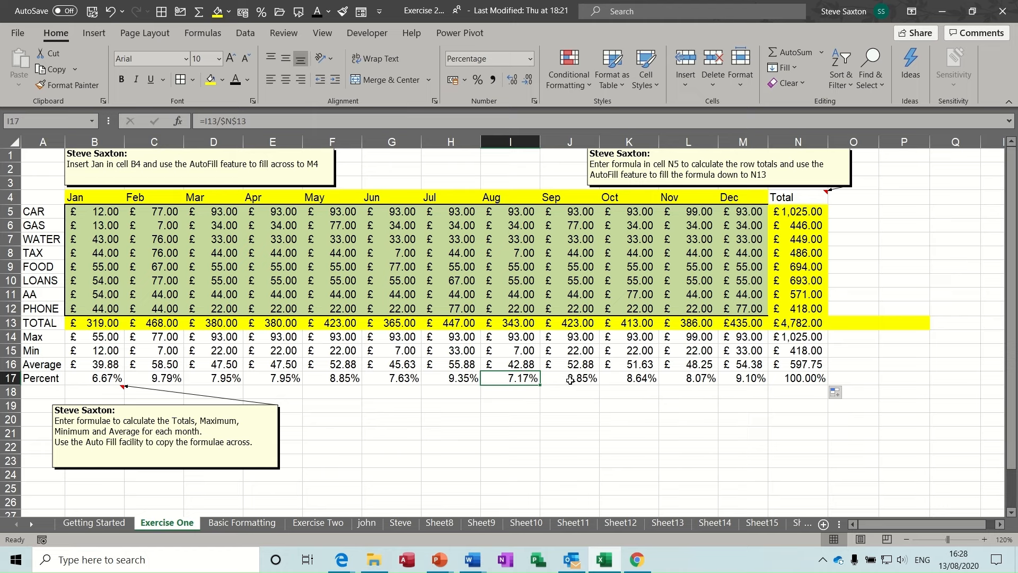
pyautogui.click(573, 380)
pyautogui.click(623, 378)
pyautogui.click(685, 379)
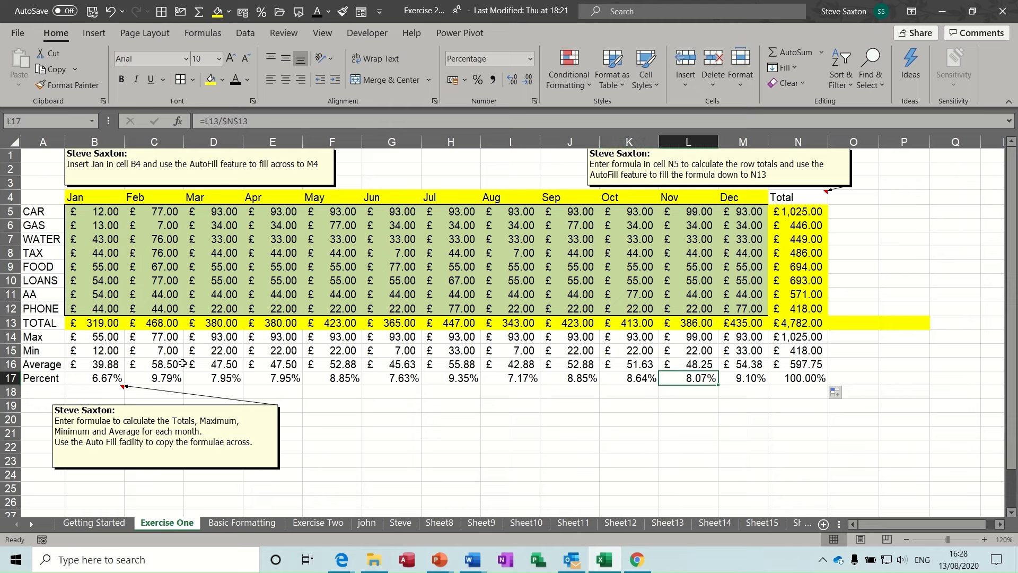
pyautogui.click(163, 378)
pyautogui.click(236, 378)
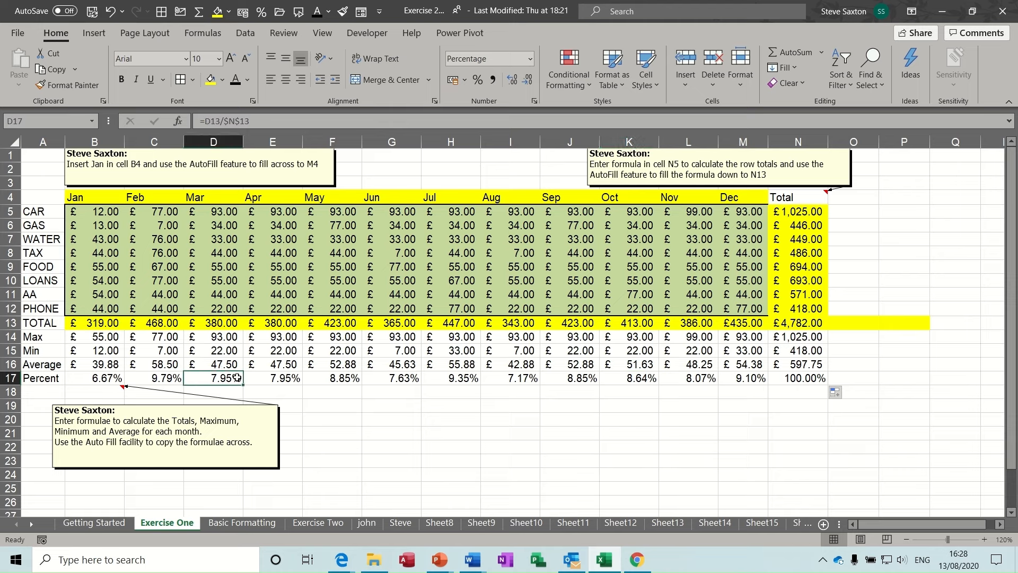
pyautogui.click(283, 381)
pyautogui.click(326, 383)
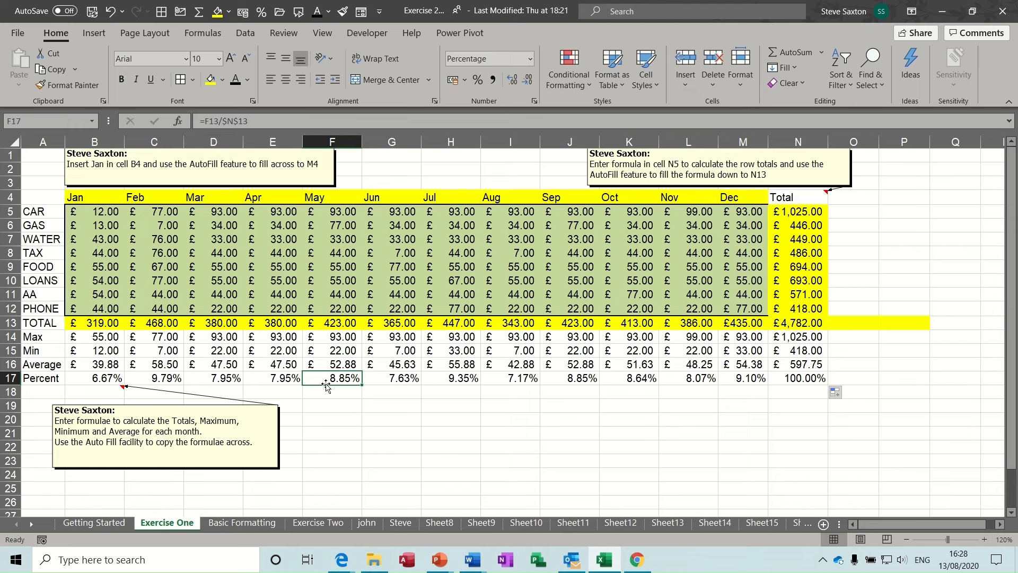
pyautogui.click(799, 377)
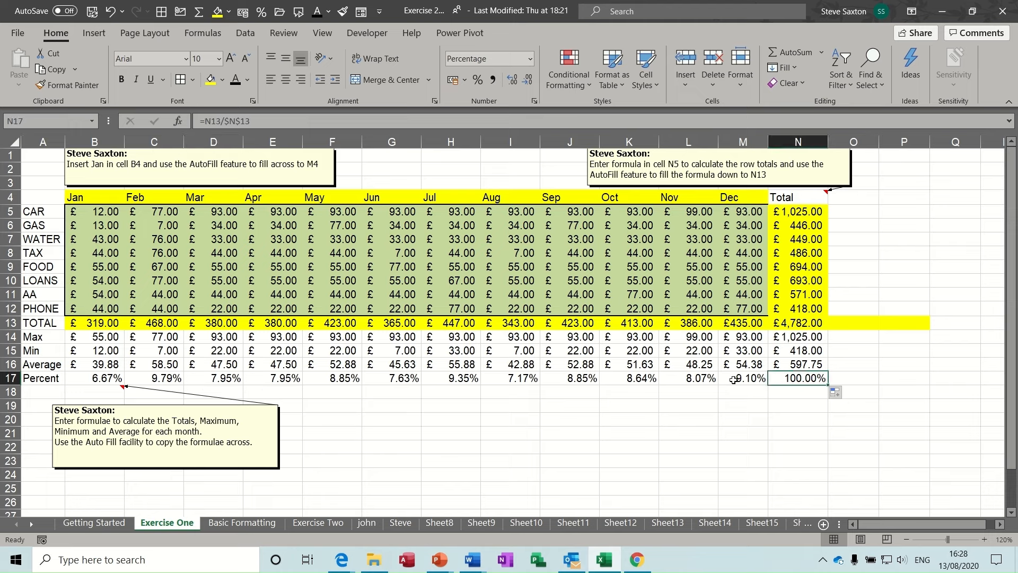
pyautogui.click(850, 215)
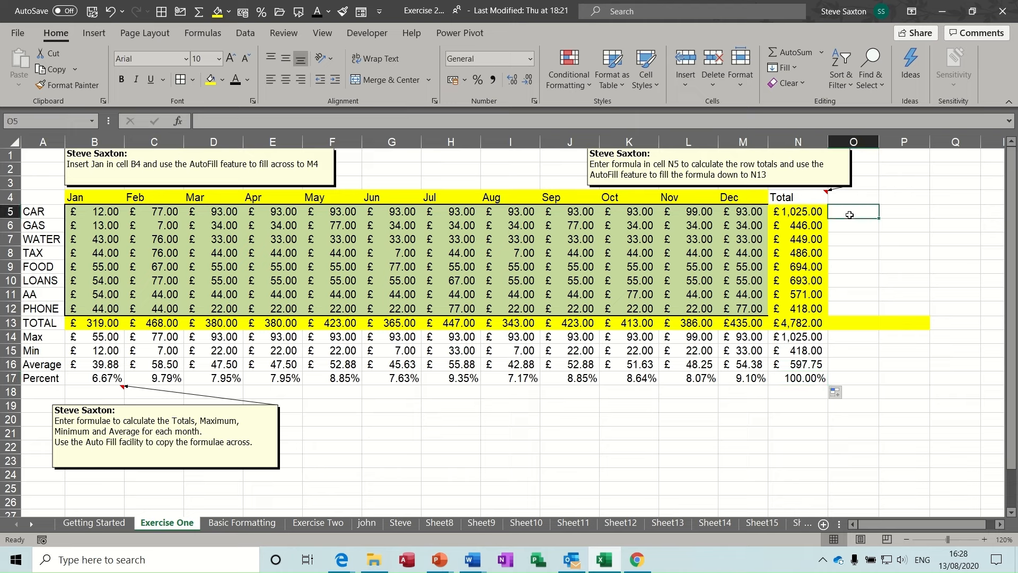
# Enter =N5/N13 in O5 and format it as a two-decimal percentage.
pyautogui.write('=')
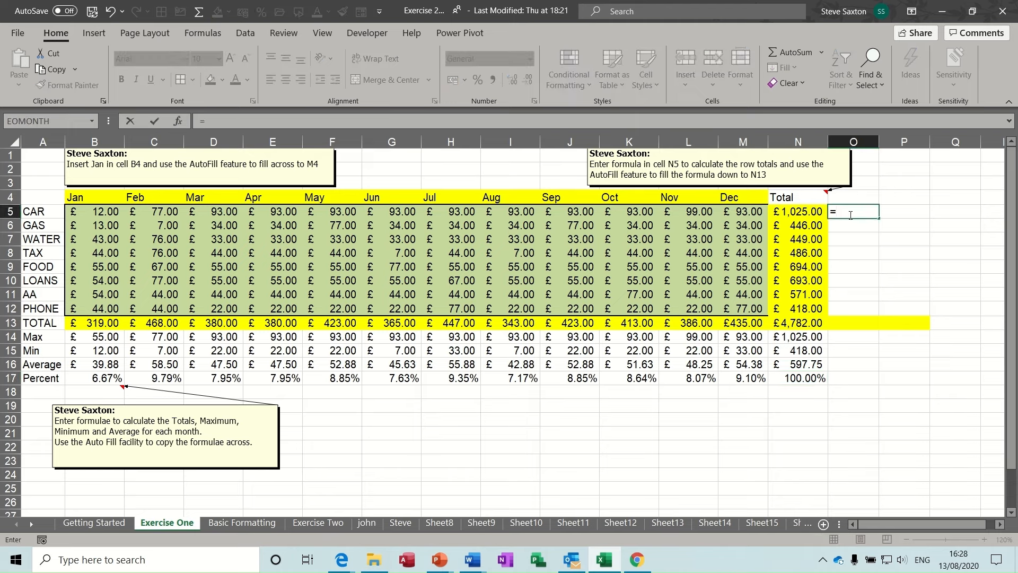
pyautogui.click(799, 211)
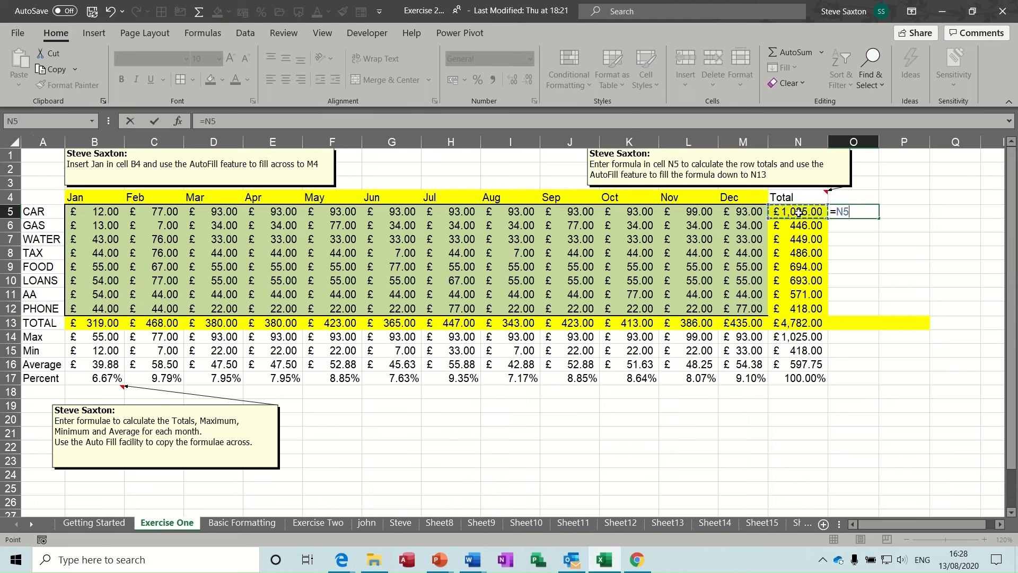
pyautogui.write('/')
pyautogui.click(792, 324)
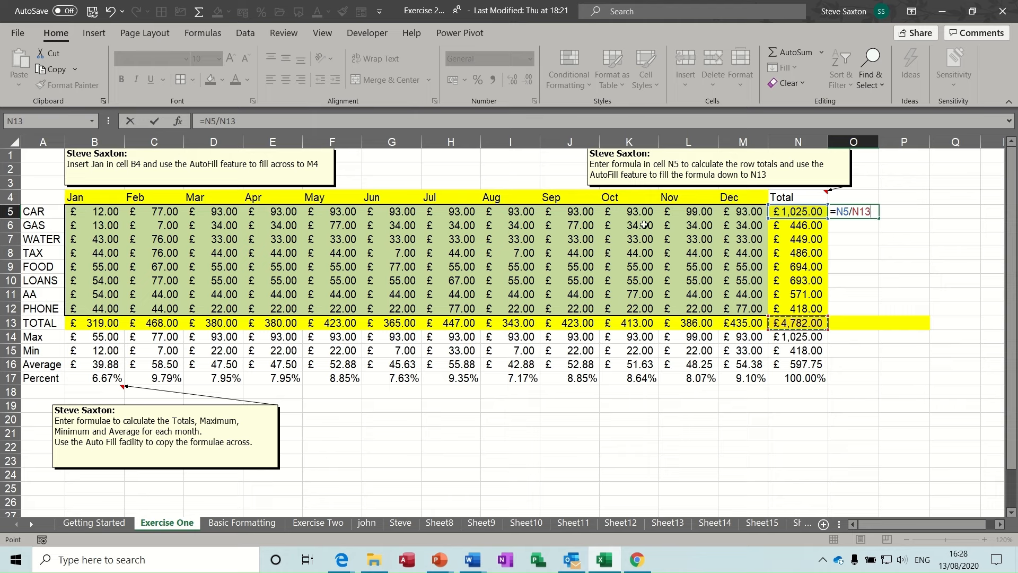
pyautogui.click(155, 121)
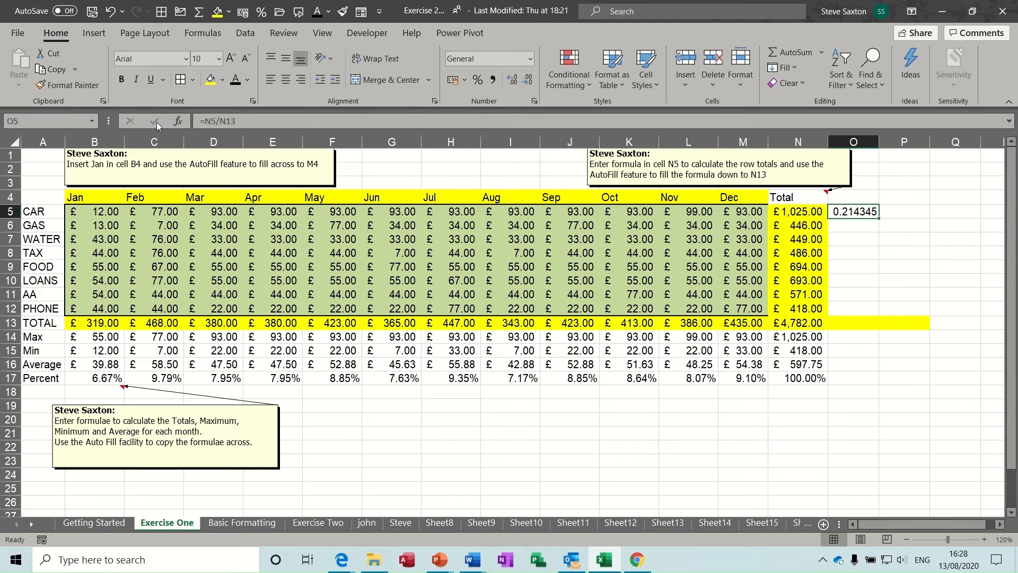
pyautogui.click(479, 83)
pyautogui.click(514, 81)
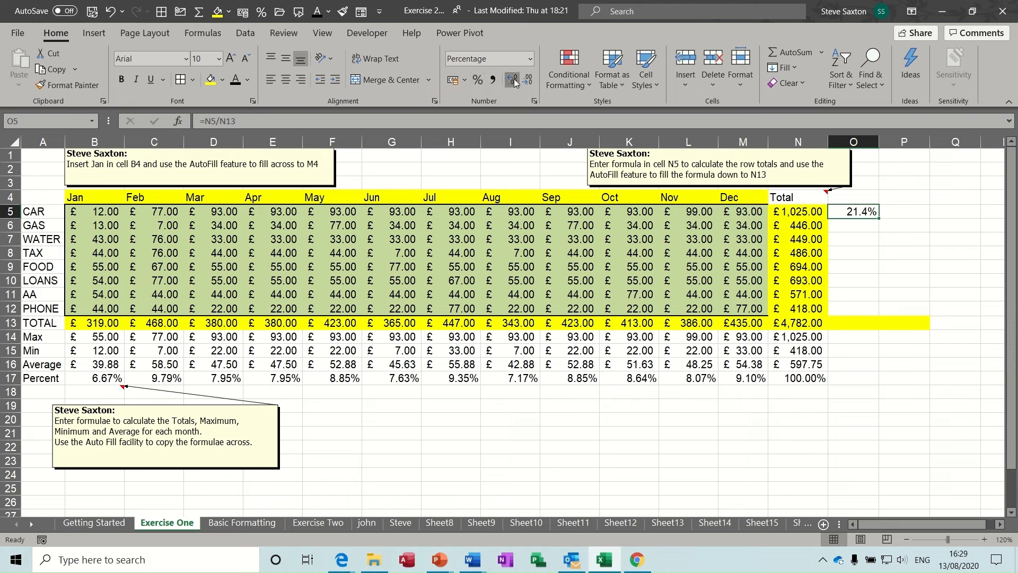
pyautogui.click(513, 80)
# Make O5's divisor absolute ($N$13) and fill the share formula down to O13.
pyautogui.click(267, 121)
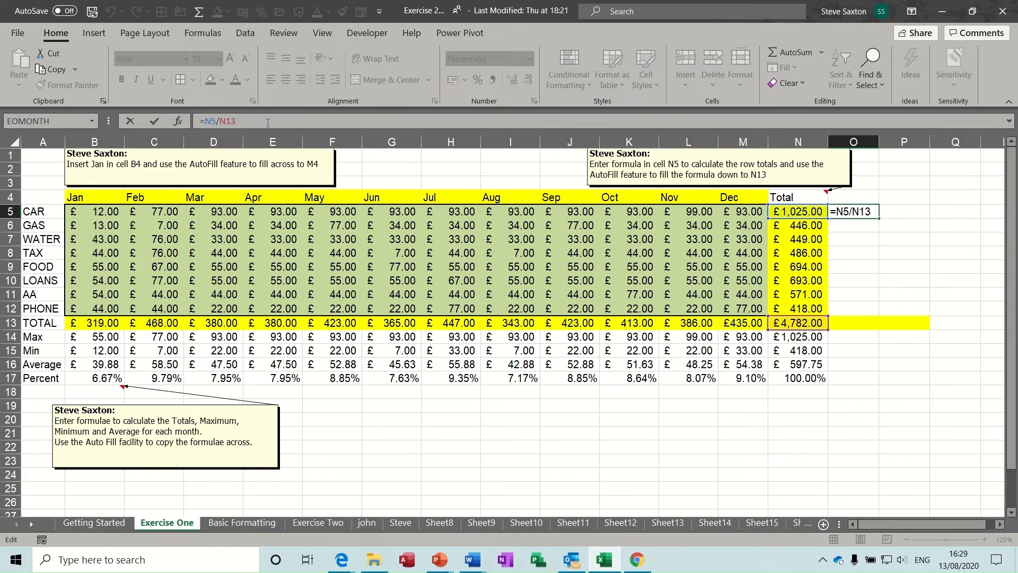
pyautogui.press('F4')
pyautogui.click(154, 123)
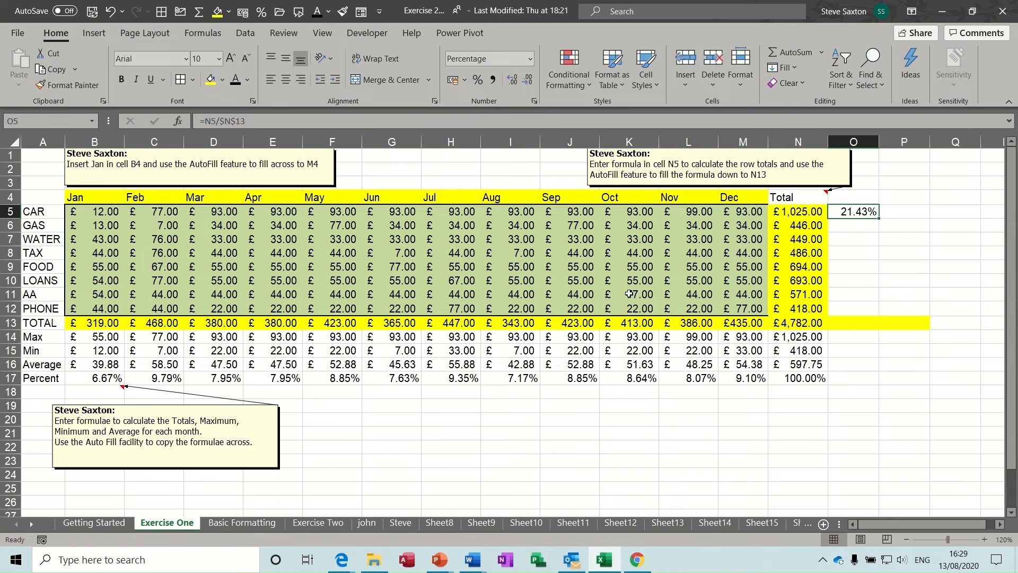
pyautogui.moveTo(879, 219); pyautogui.dragTo(879, 326)
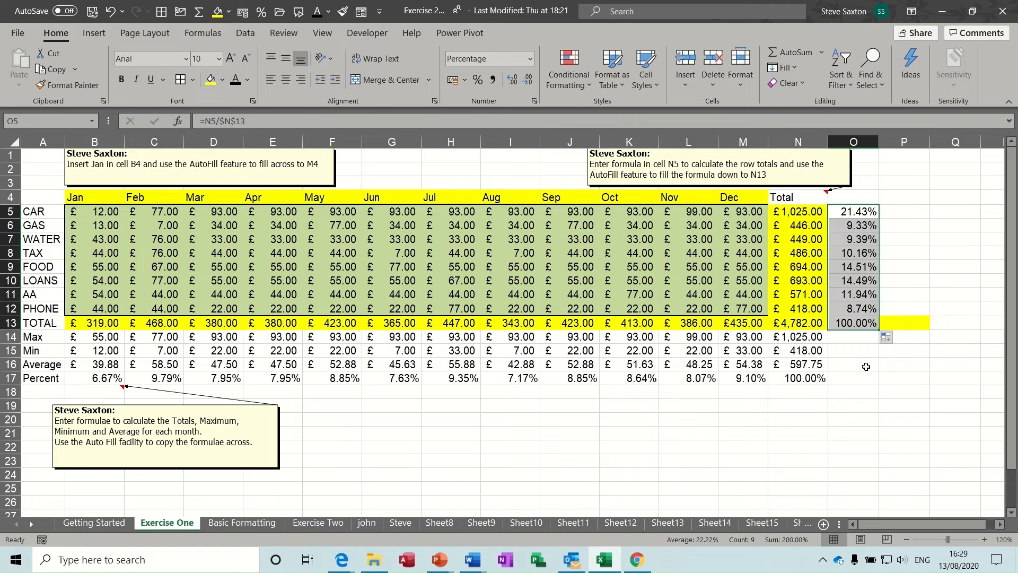
# Check the Percent row formulas from January through November, e.g. L17 at 8.07%.
pyautogui.click(99, 379)
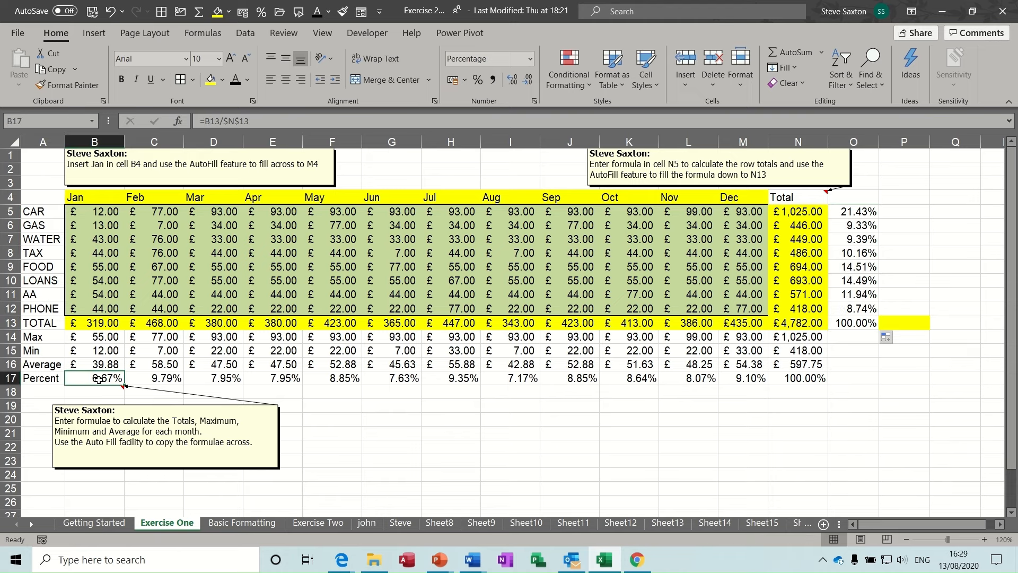
pyautogui.click(167, 382)
pyautogui.click(224, 381)
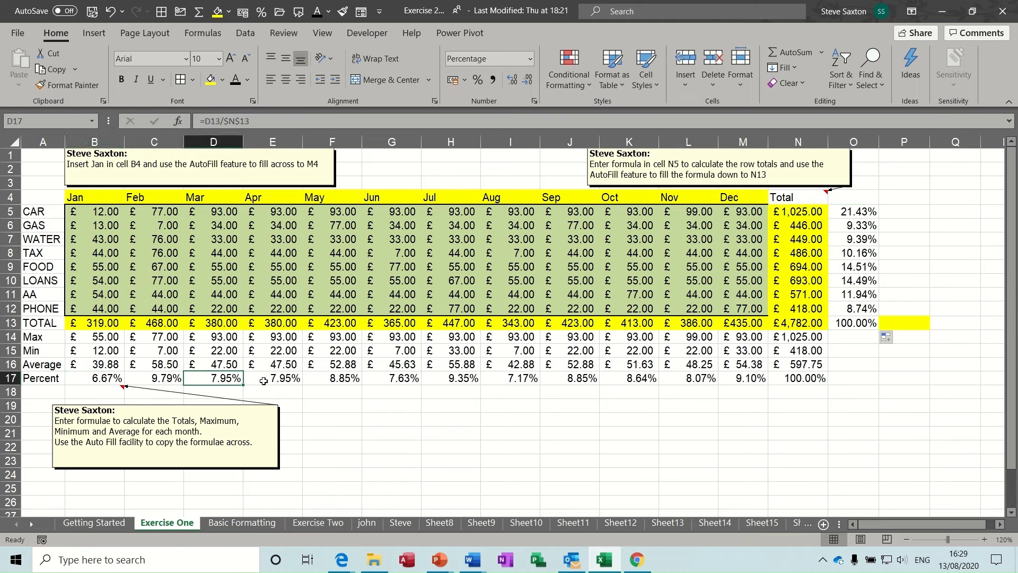
pyautogui.click(265, 381)
pyautogui.click(328, 381)
pyautogui.click(400, 379)
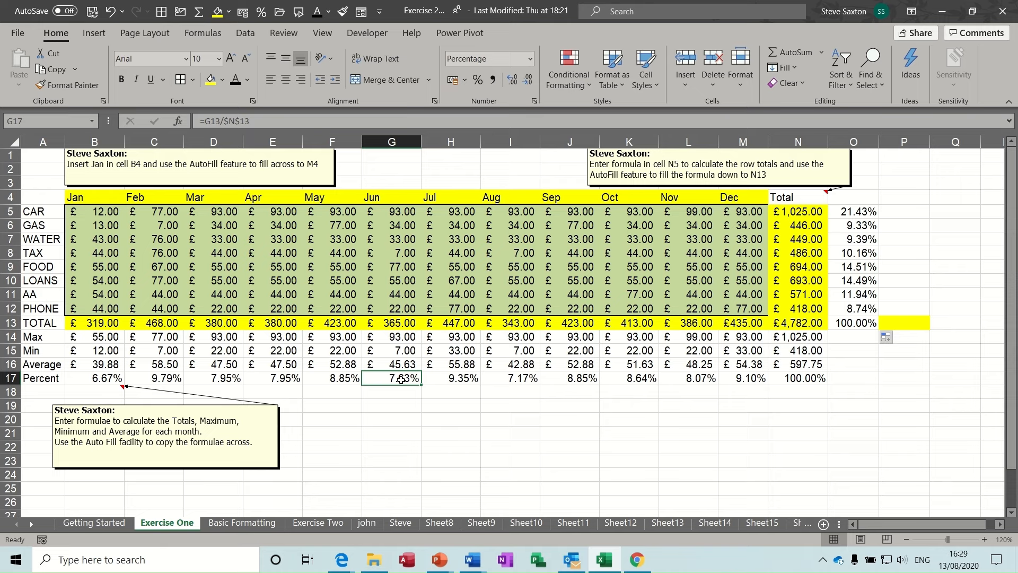
pyautogui.click(455, 380)
pyautogui.click(517, 383)
pyautogui.click(576, 379)
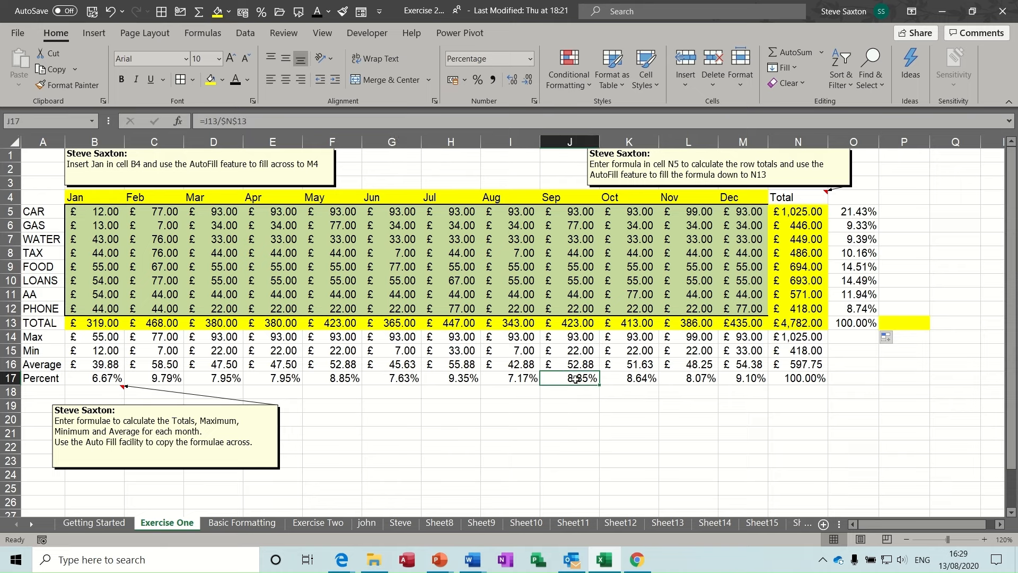
pyautogui.click(631, 380)
pyautogui.click(681, 380)
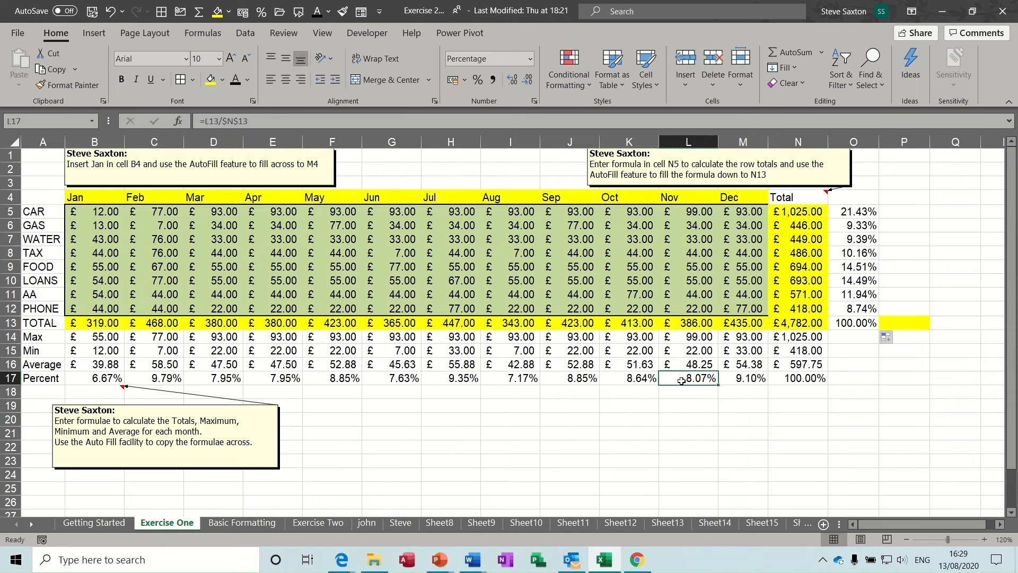
# On the Basic Formatting sheet, try merging A1:N1, then unmerge and wrap the A1 title instead.
pyautogui.click(239, 524)
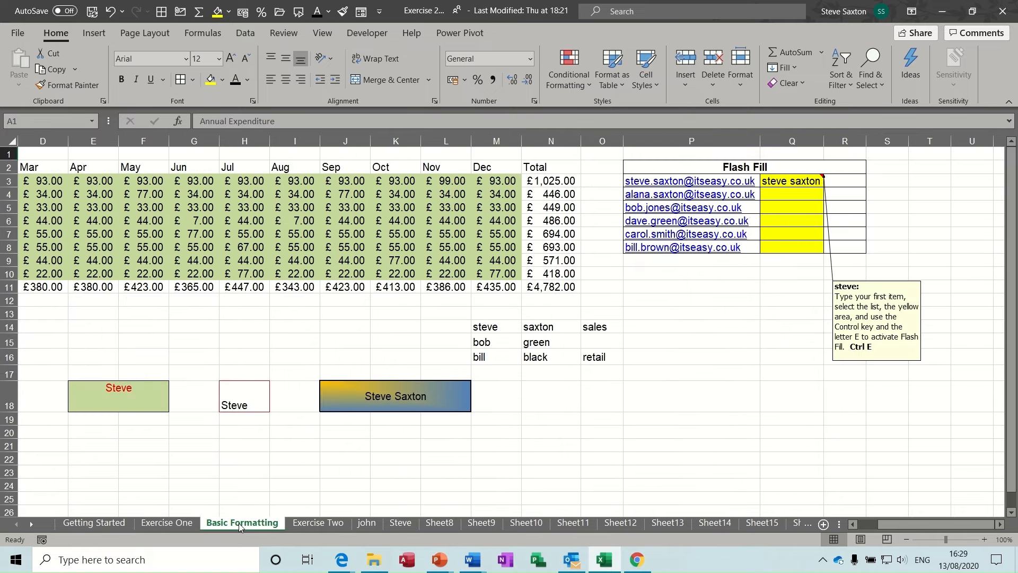
pyautogui.moveTo(908, 524); pyautogui.dragTo(869, 525)
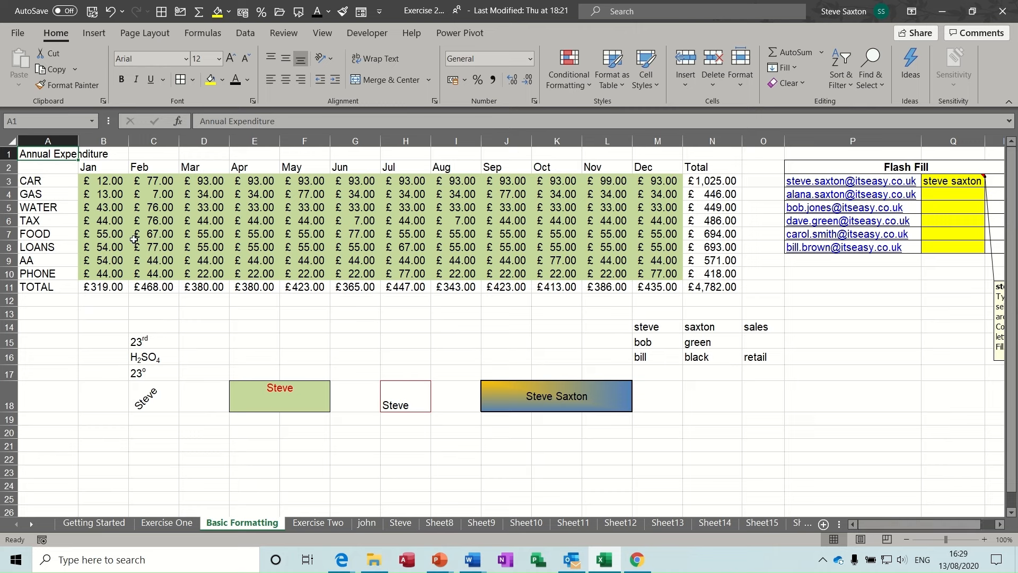
pyautogui.moveTo(42, 154); pyautogui.dragTo(706, 153)
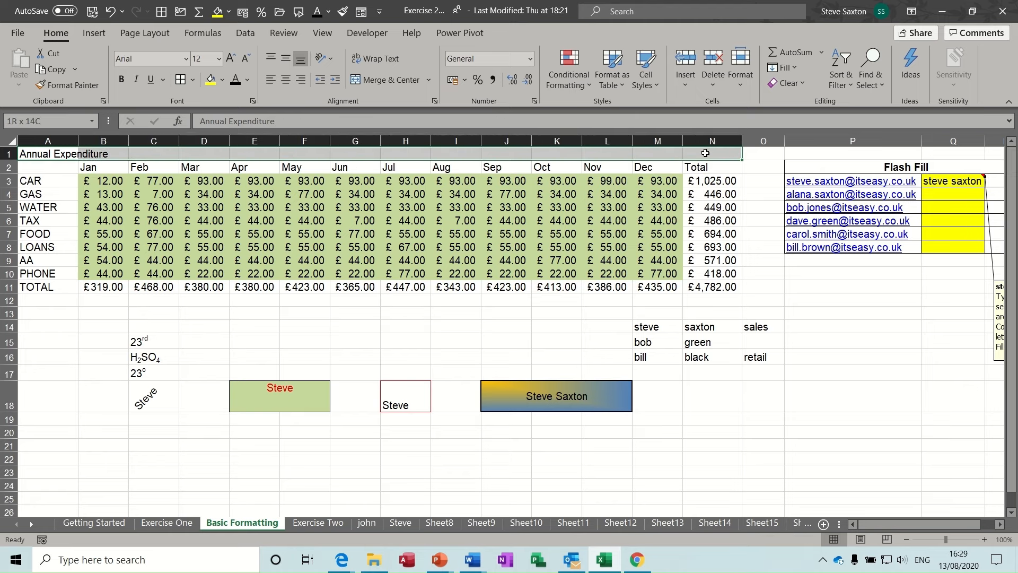
pyautogui.click(393, 82)
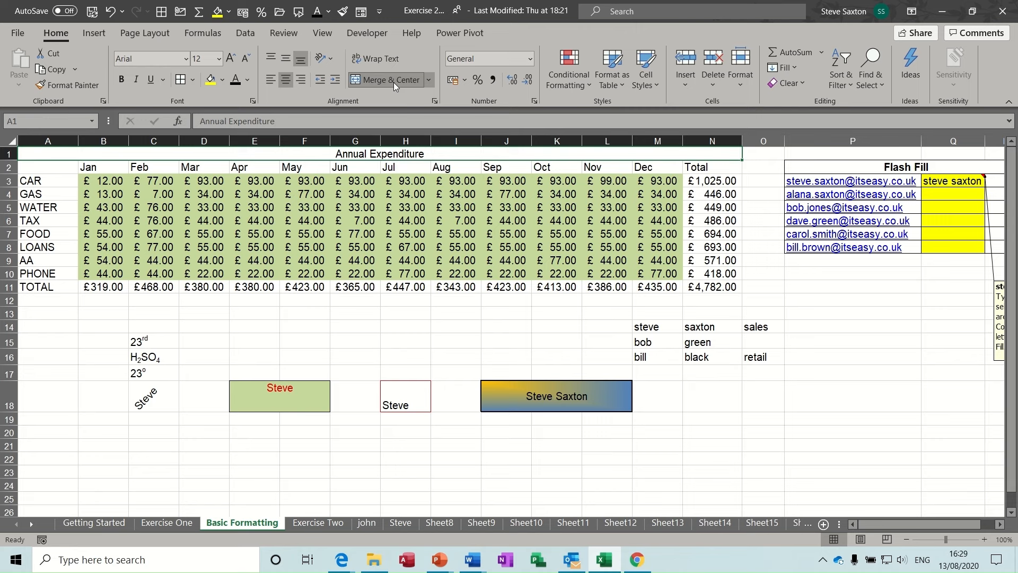
pyautogui.click(393, 81)
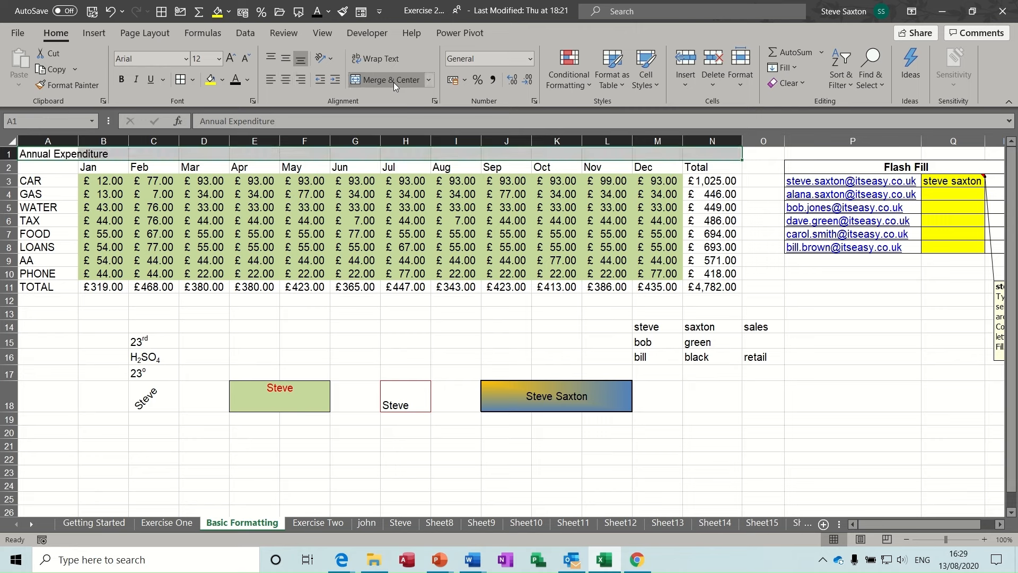
pyautogui.click(51, 152)
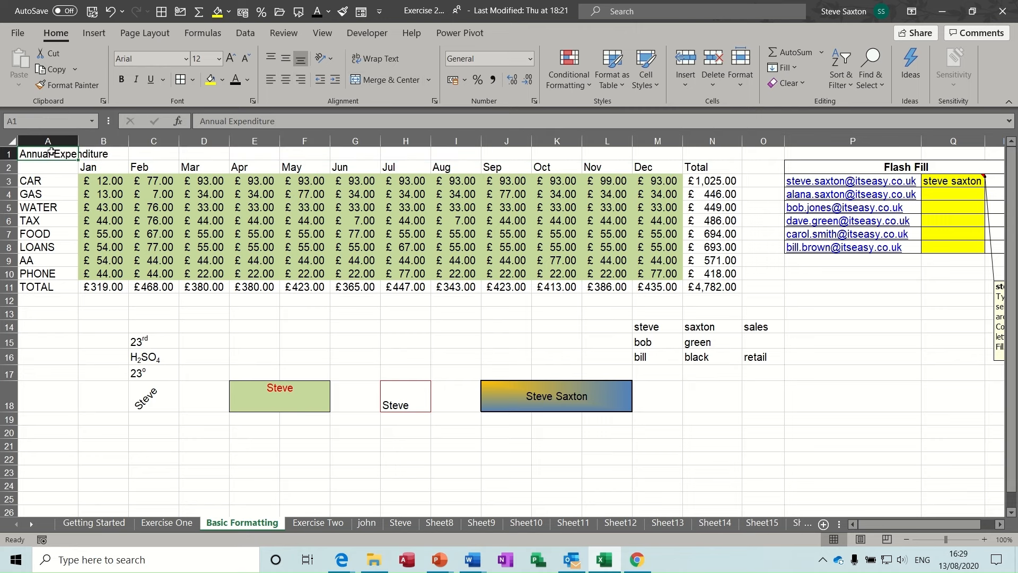
pyautogui.click(377, 59)
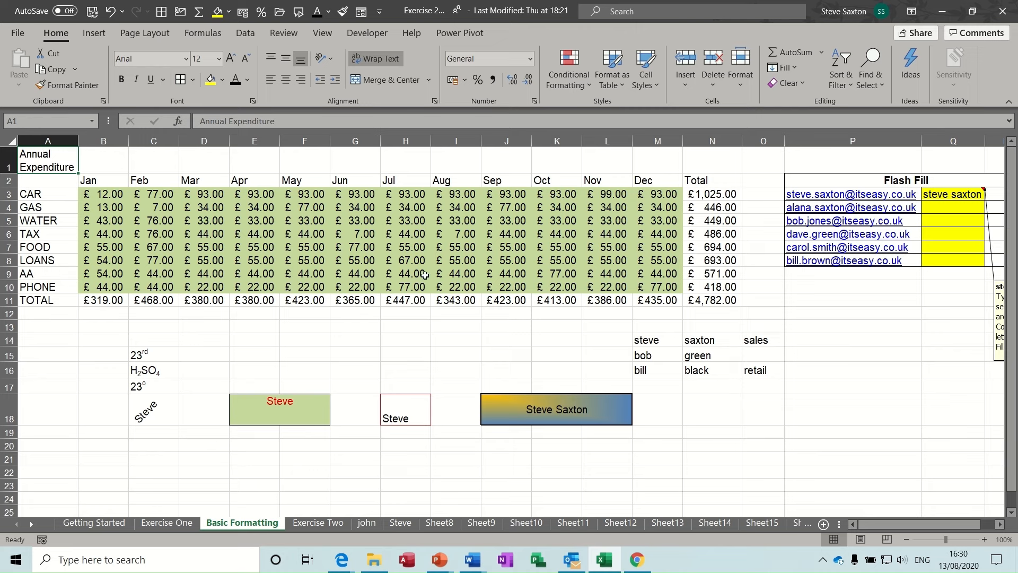
pyautogui.click(313, 342)
pyautogui.write('dsfjds')
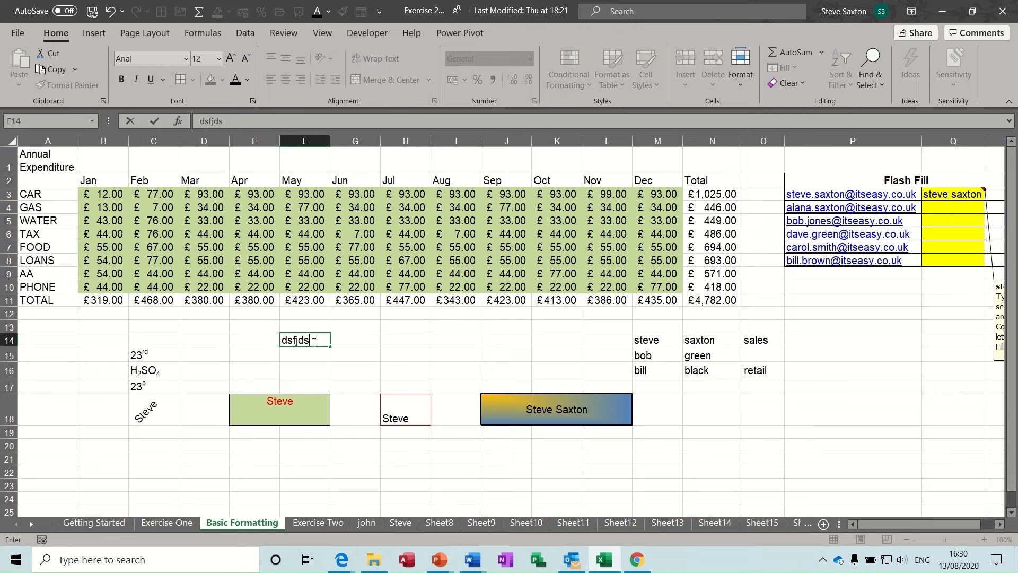
pyautogui.write('fjbds b jj wjbwejfbwj fbw bjbf j')
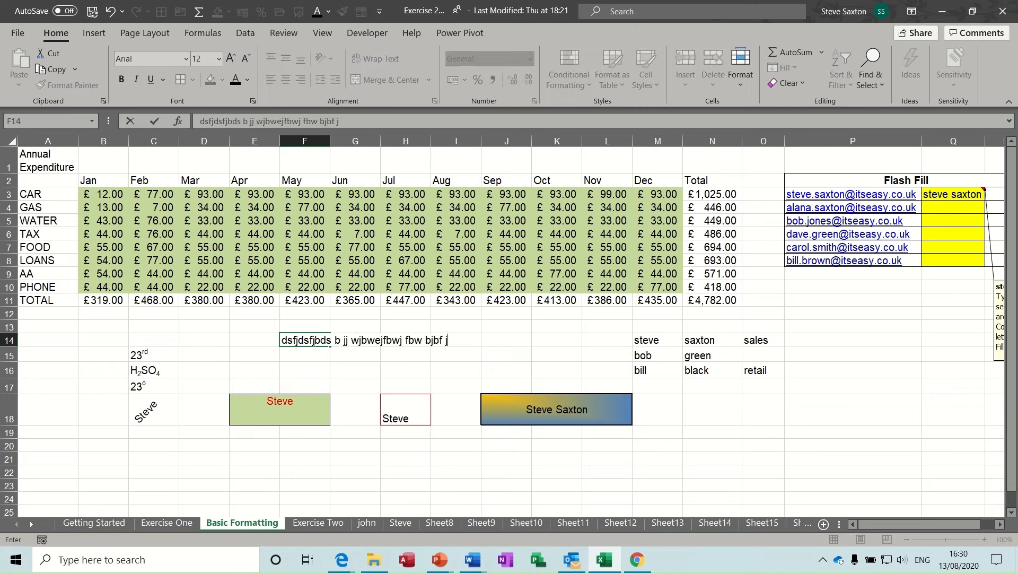
pyautogui.click(311, 354)
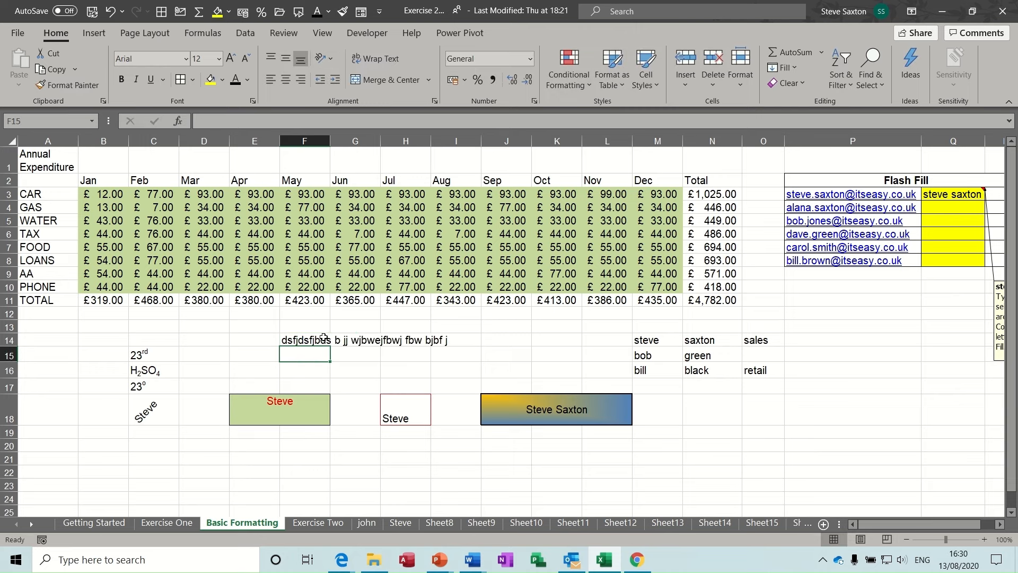
pyautogui.click(323, 340)
pyautogui.doubleClick(330, 140)
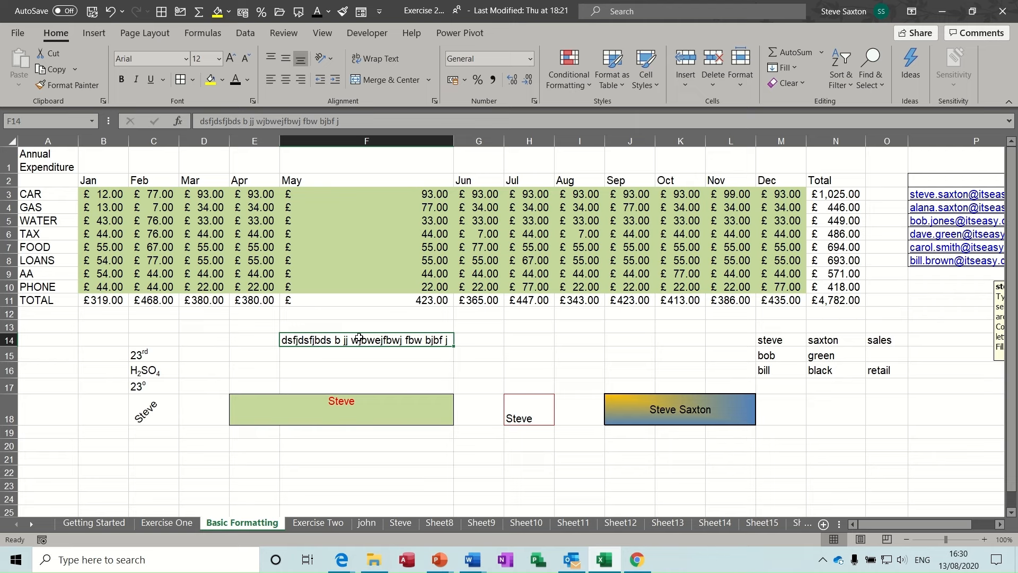
pyautogui.click(374, 58)
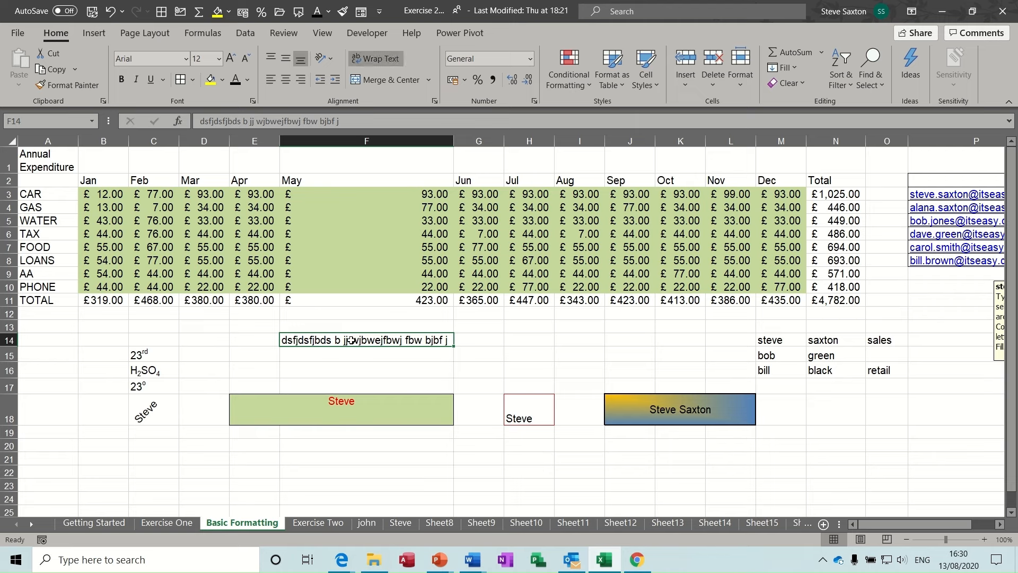
pyautogui.doubleClick(351, 340)
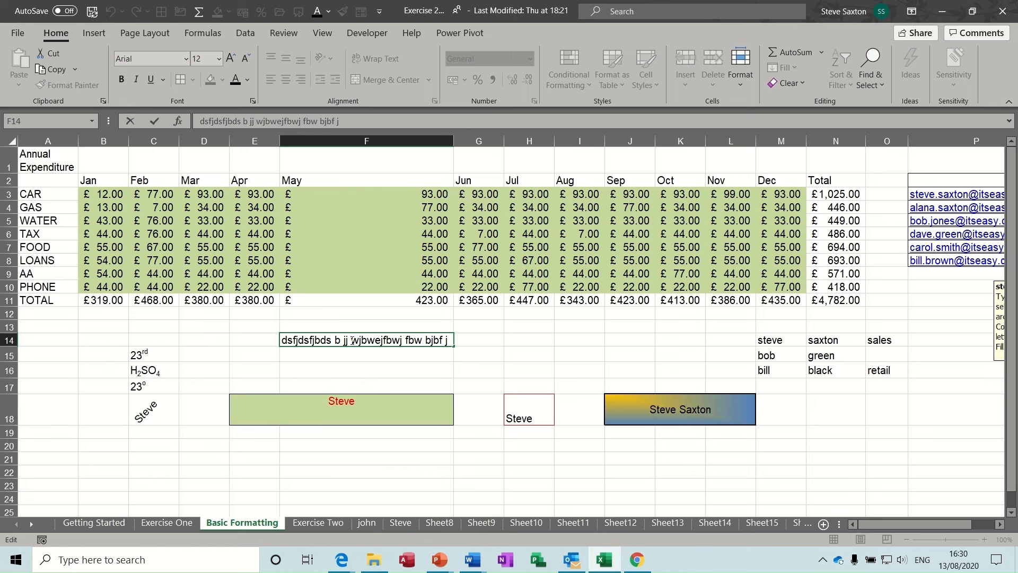
pyautogui.hotkey('alt', 'Return')
pyautogui.click(492, 354)
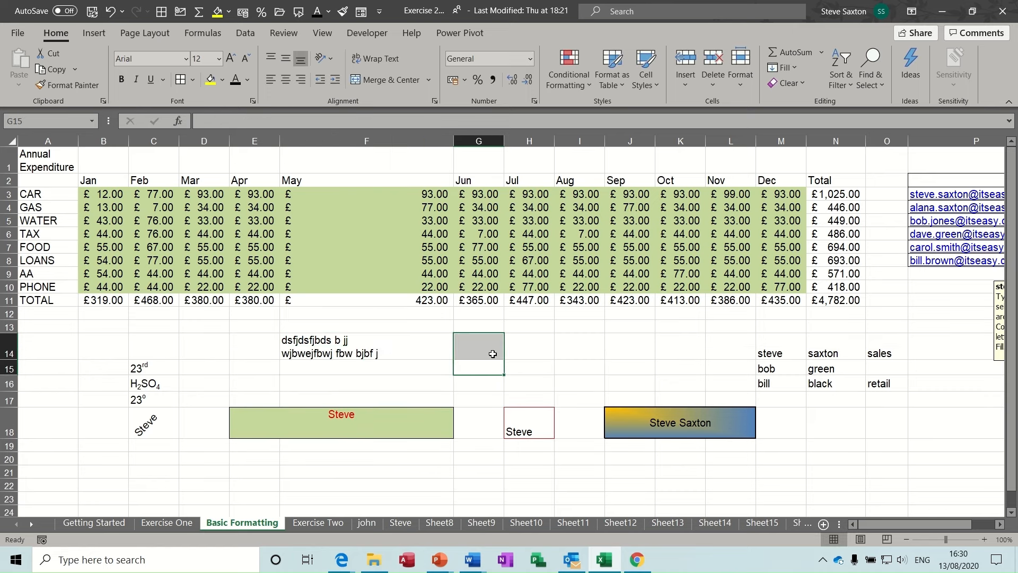
pyautogui.click(350, 347)
pyautogui.press('Delete')
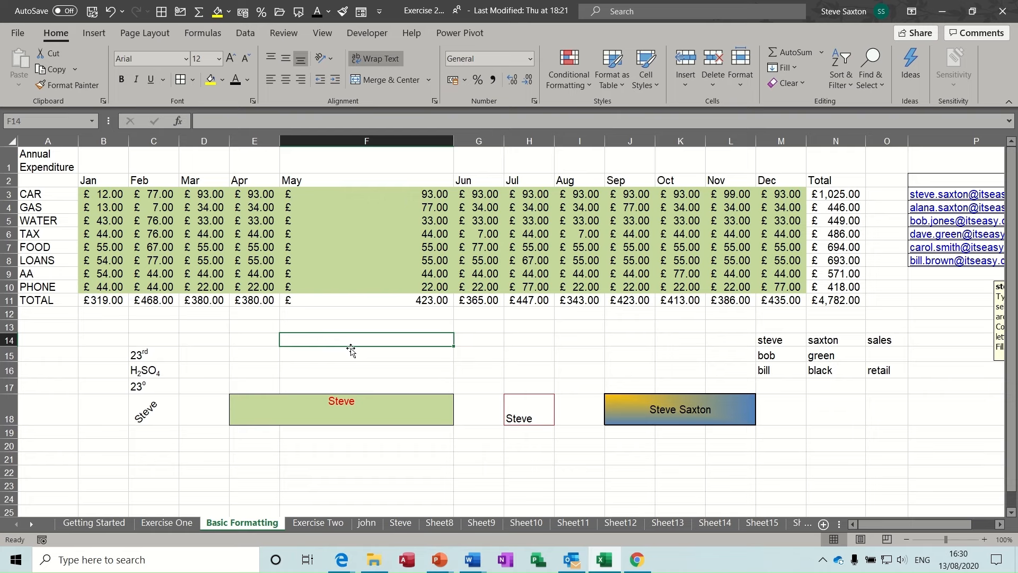
pyautogui.doubleClick(455, 140)
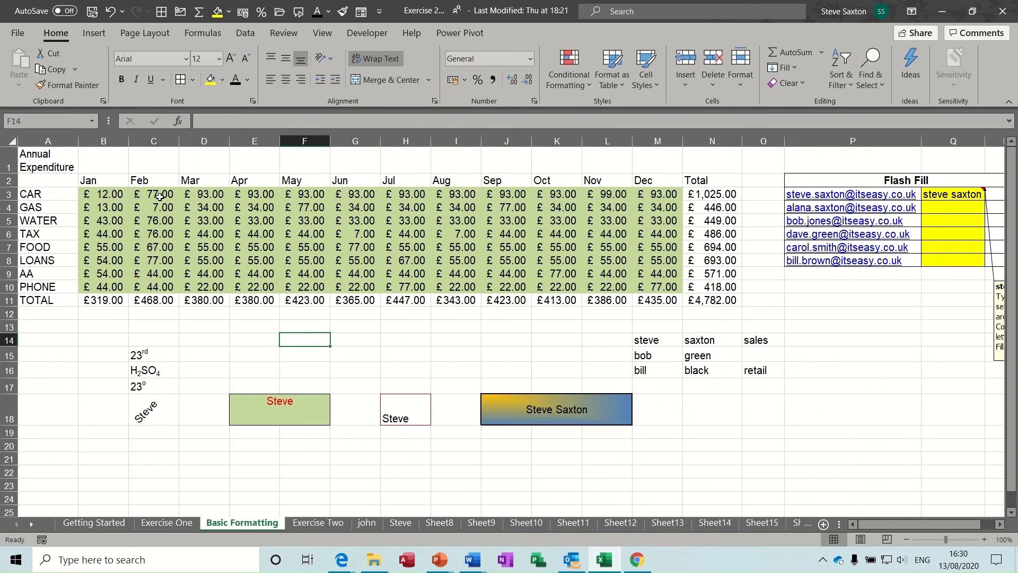
# Set the B2:M2 month headings to Rotate Text Up after trying Angle Counterclockwise.
pyautogui.moveTo(91, 181); pyautogui.dragTo(658, 180)
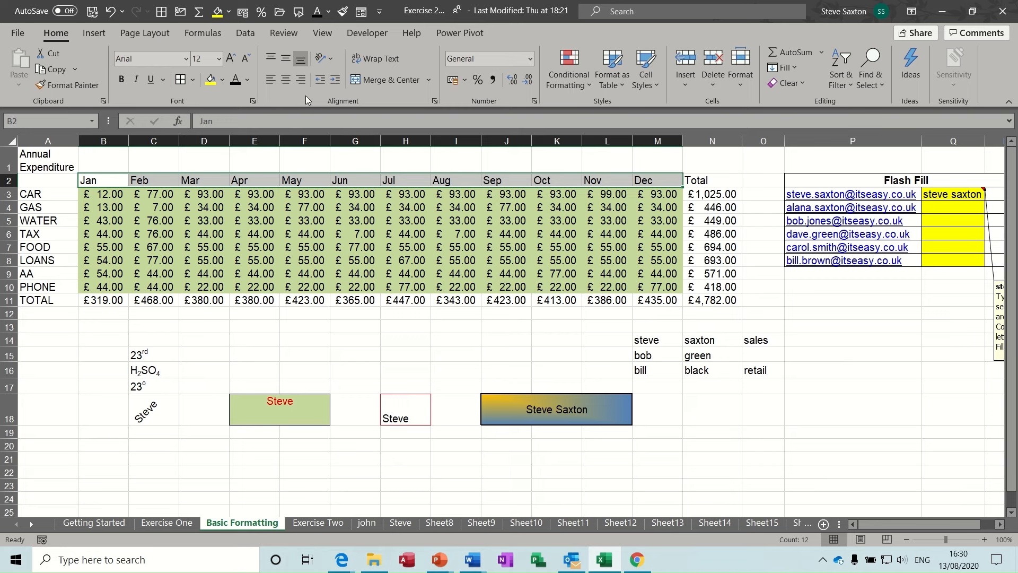
pyautogui.click(328, 59)
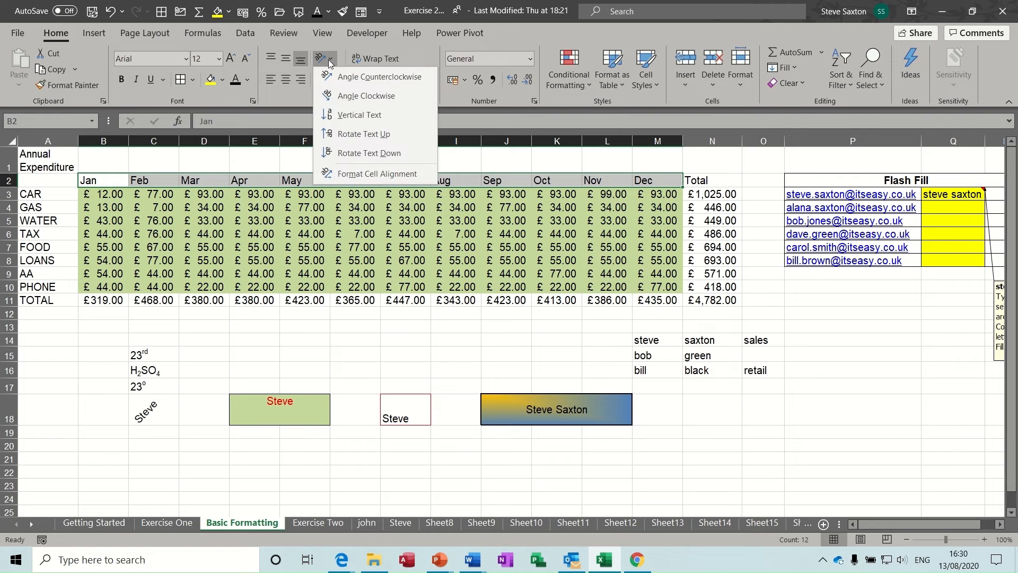
pyautogui.click(347, 78)
pyautogui.click(330, 57)
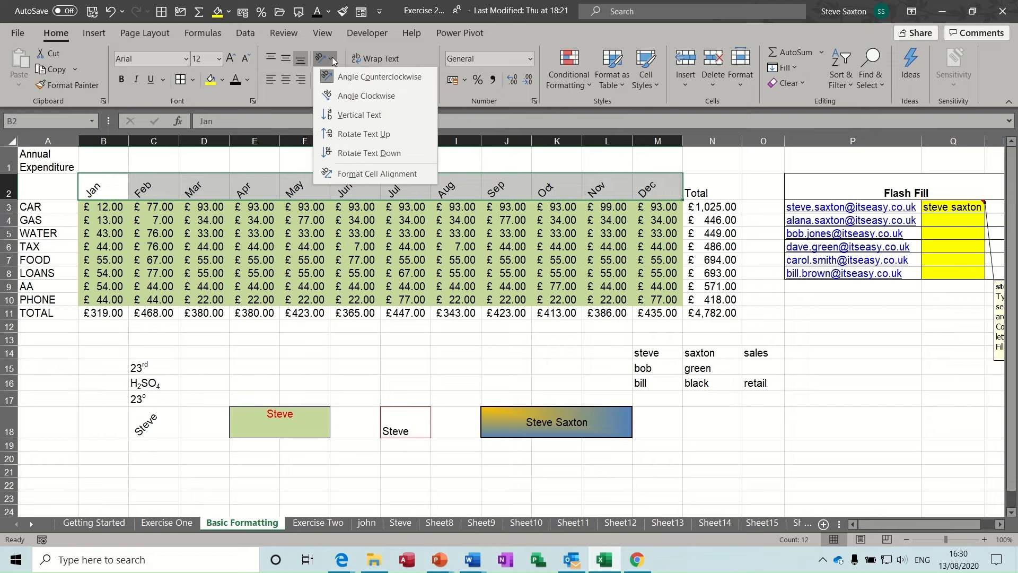
pyautogui.click(351, 134)
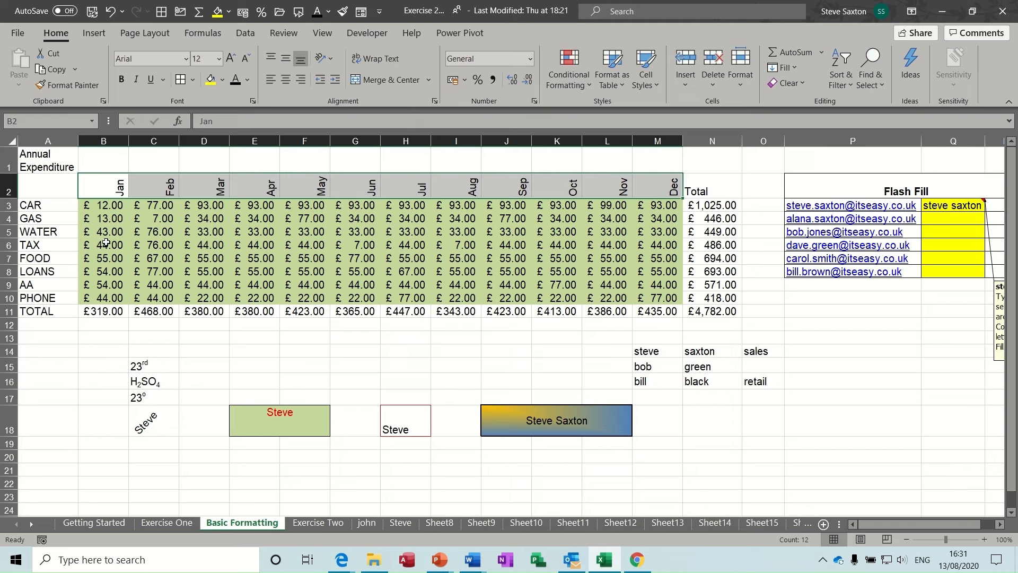
pyautogui.click(117, 184)
pyautogui.moveTo(130, 185); pyautogui.dragTo(315, 192)
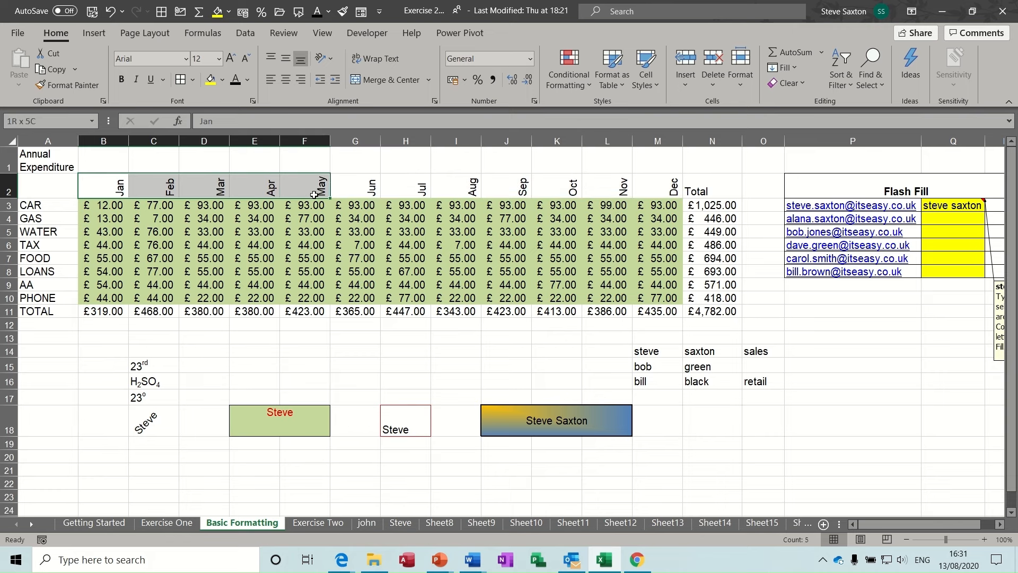
pyautogui.click(298, 257)
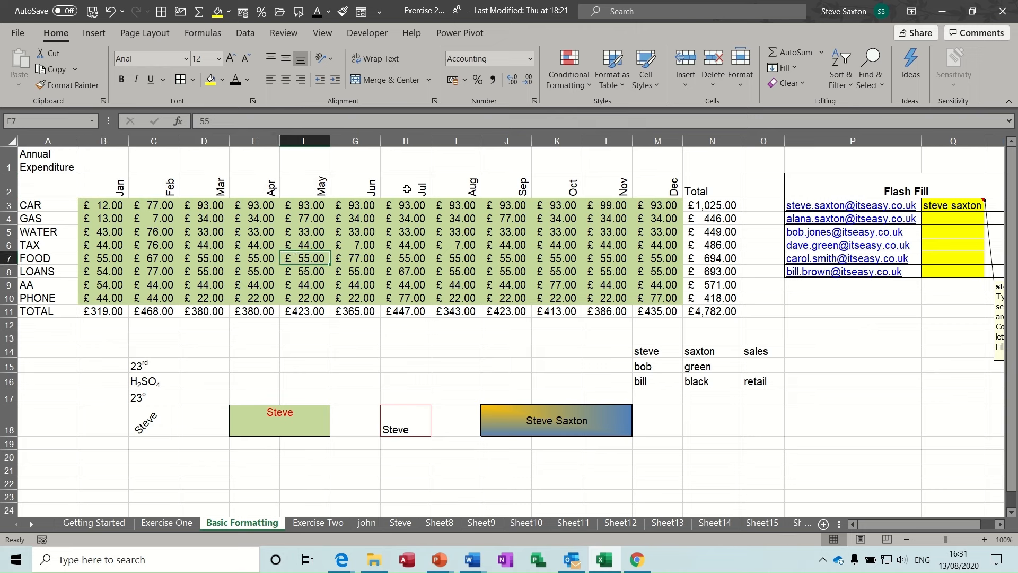
pyautogui.click(363, 186)
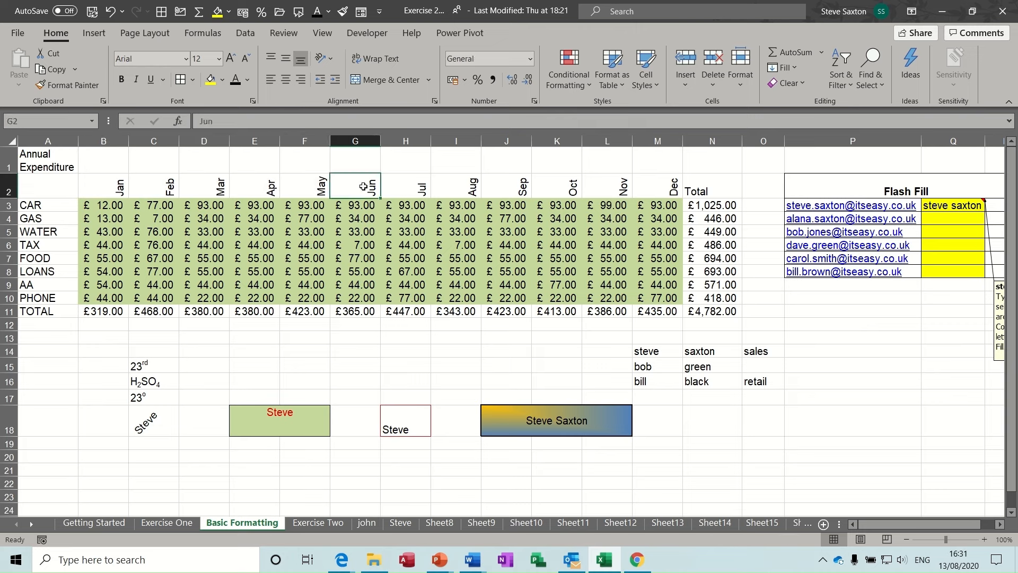
pyautogui.moveTo(100, 310); pyautogui.dragTo(405, 311)
pyautogui.click(241, 245)
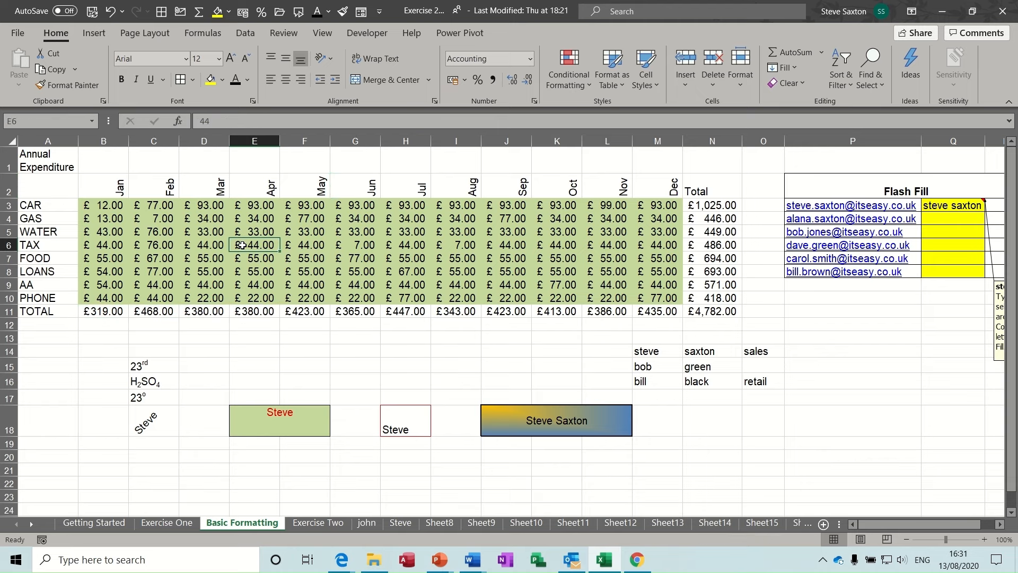
pyautogui.click(224, 80)
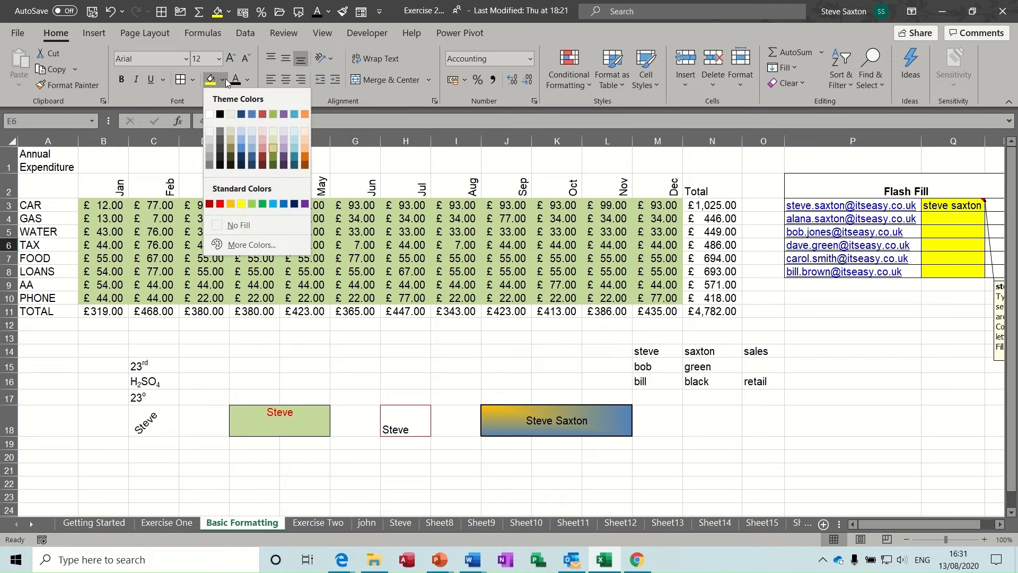
pyautogui.click(224, 80)
pyautogui.click(193, 81)
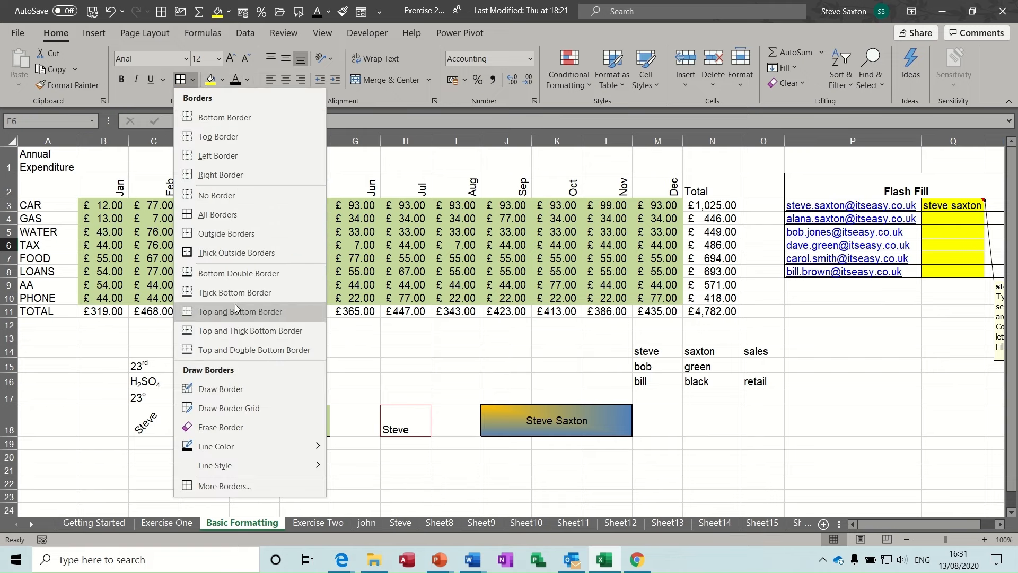
pyautogui.moveTo(230, 450)
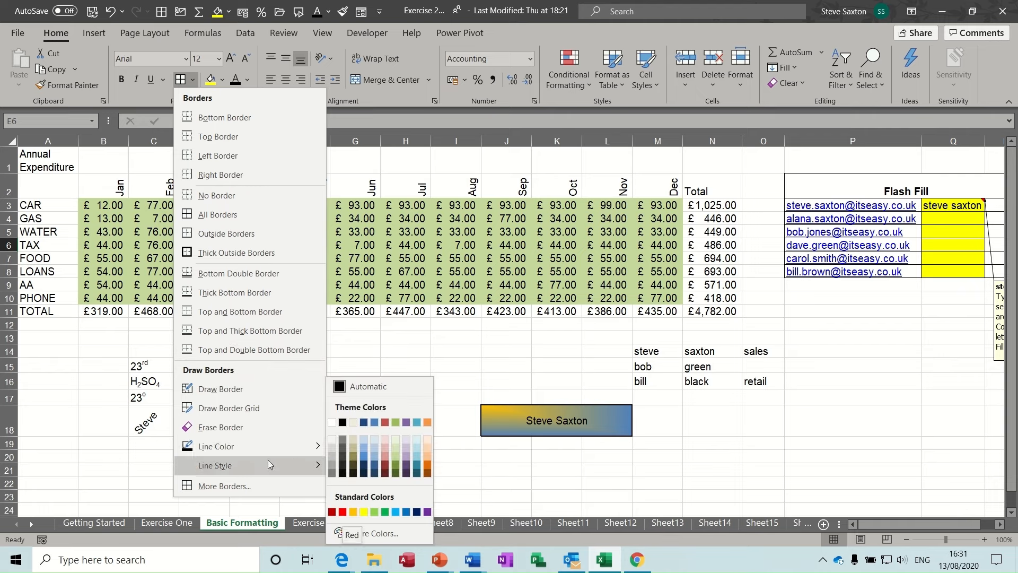
pyautogui.moveTo(266, 463)
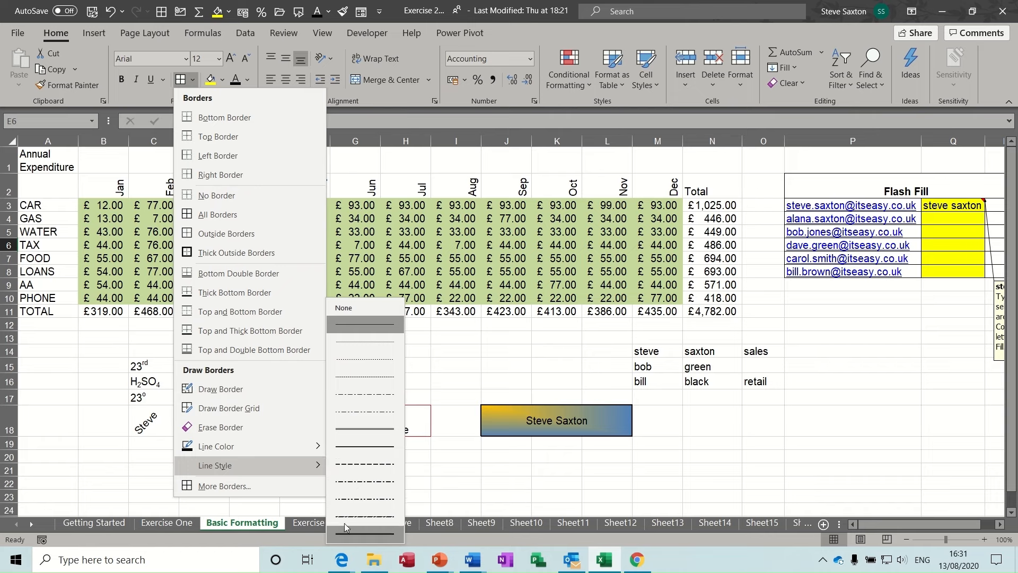
pyautogui.click(104, 341)
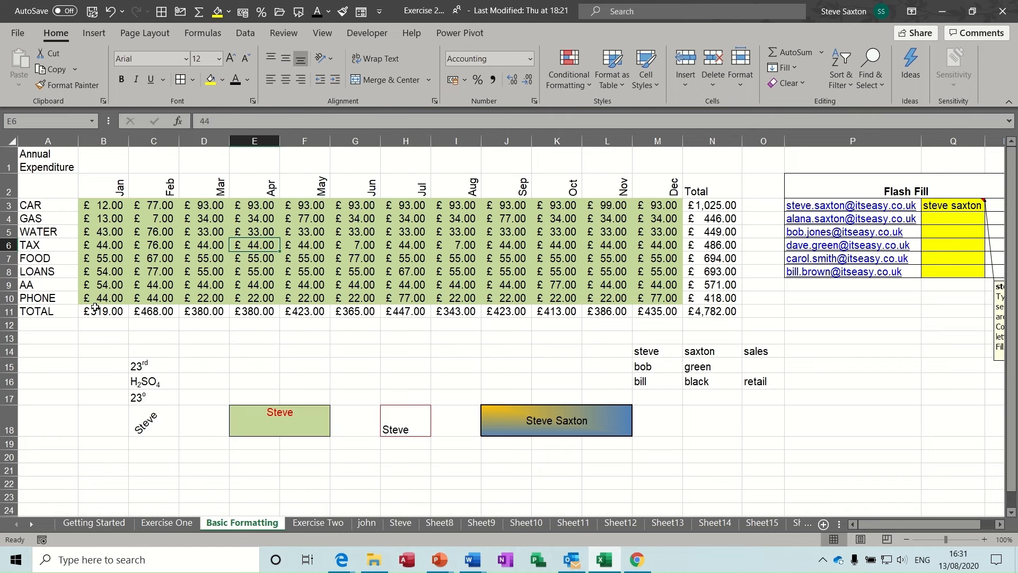
pyautogui.moveTo(90, 311); pyautogui.dragTo(711, 312)
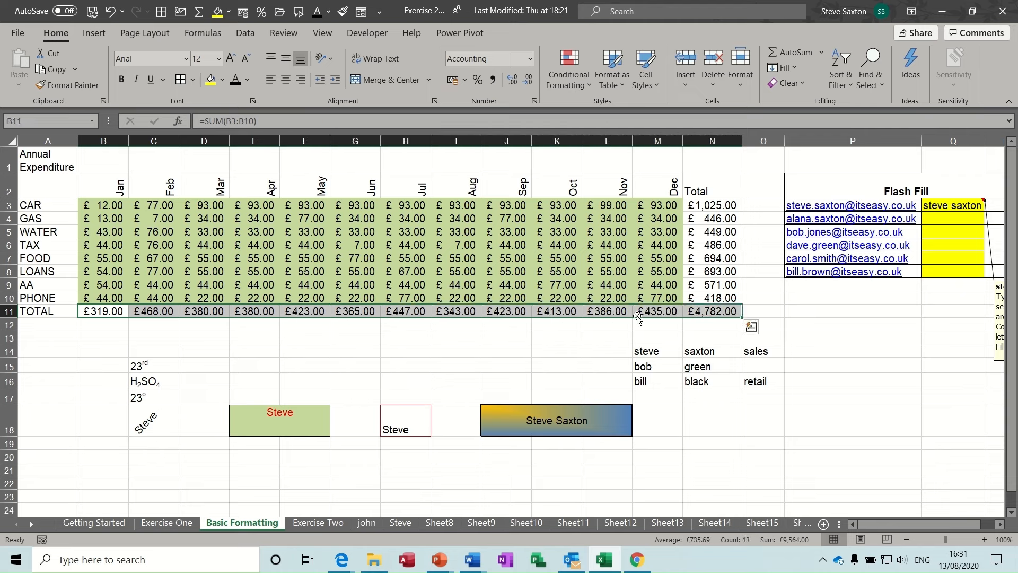
pyautogui.click(194, 81)
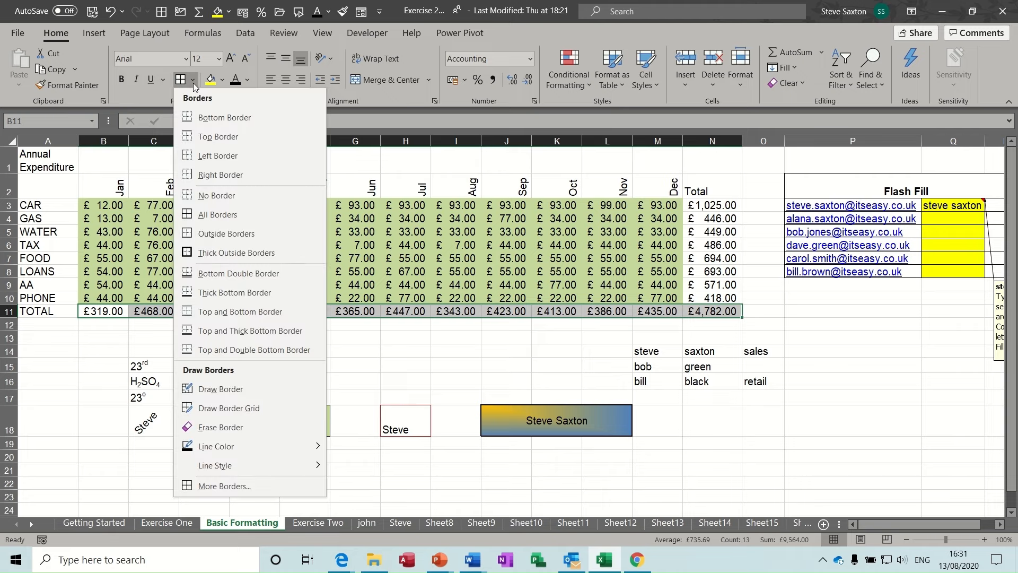
pyautogui.click(216, 485)
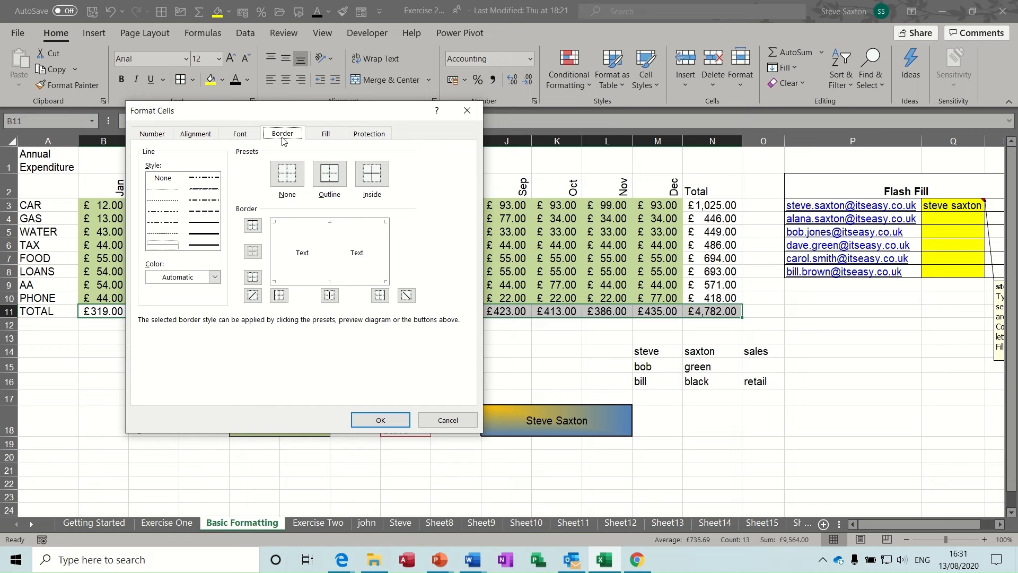
pyautogui.click(466, 111)
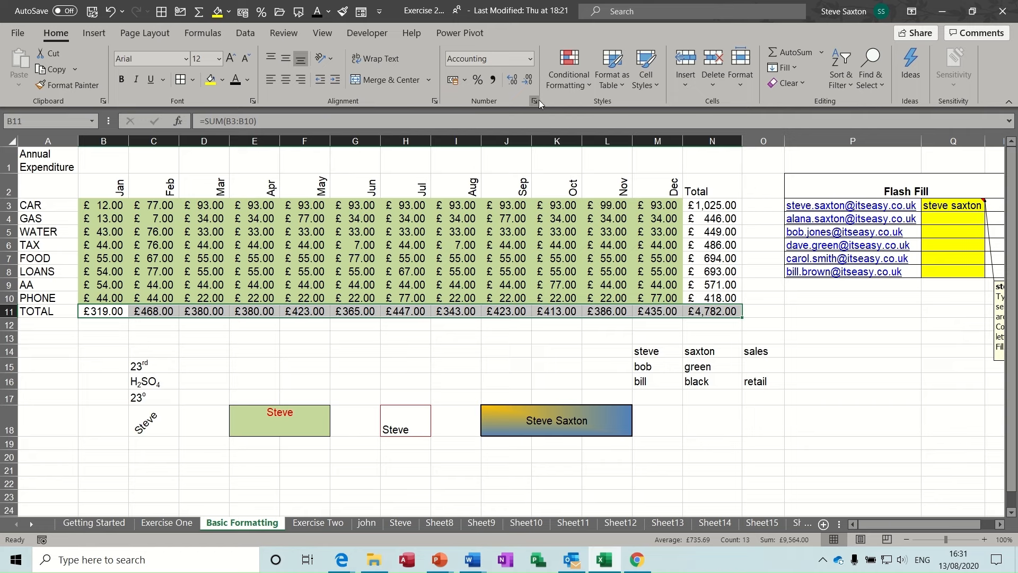
pyautogui.click(433, 101)
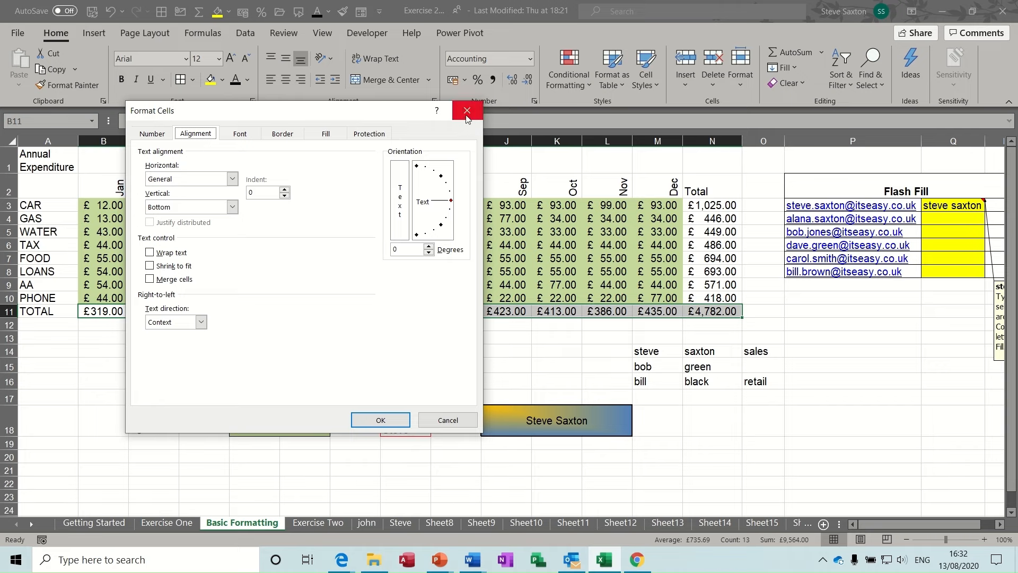
pyautogui.click(467, 113)
pyautogui.click(741, 79)
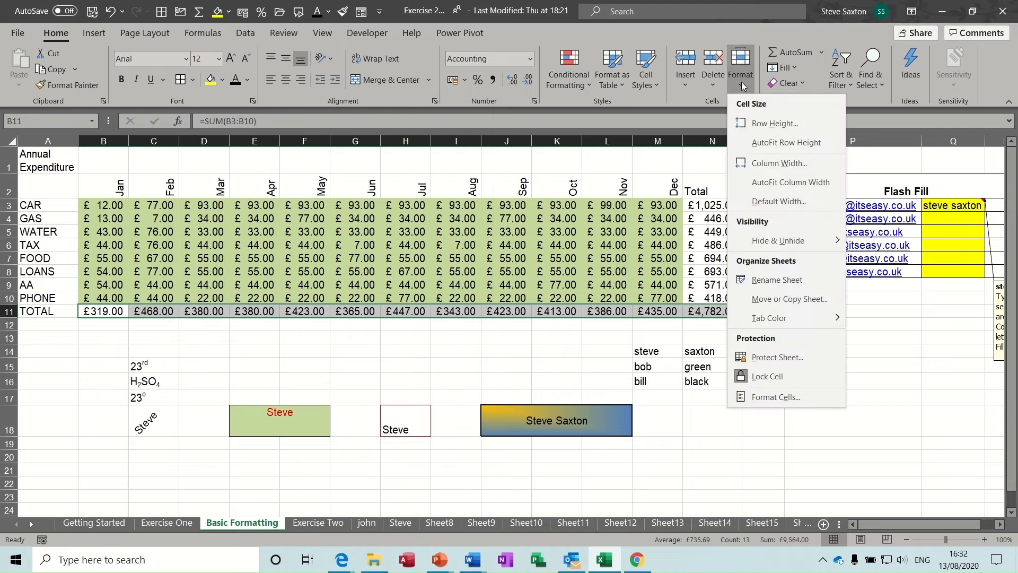
pyautogui.click(774, 397)
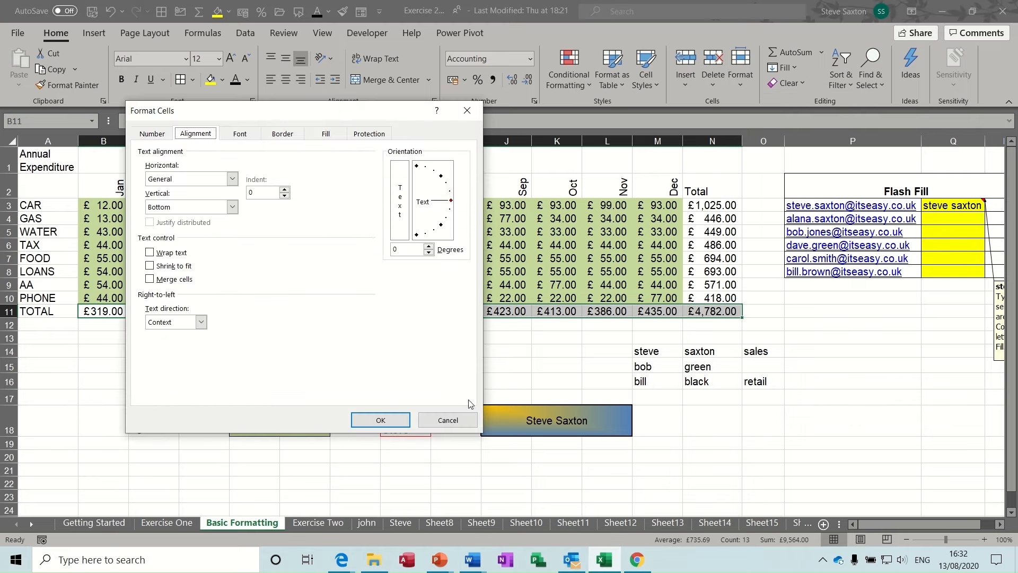
pyautogui.click(448, 420)
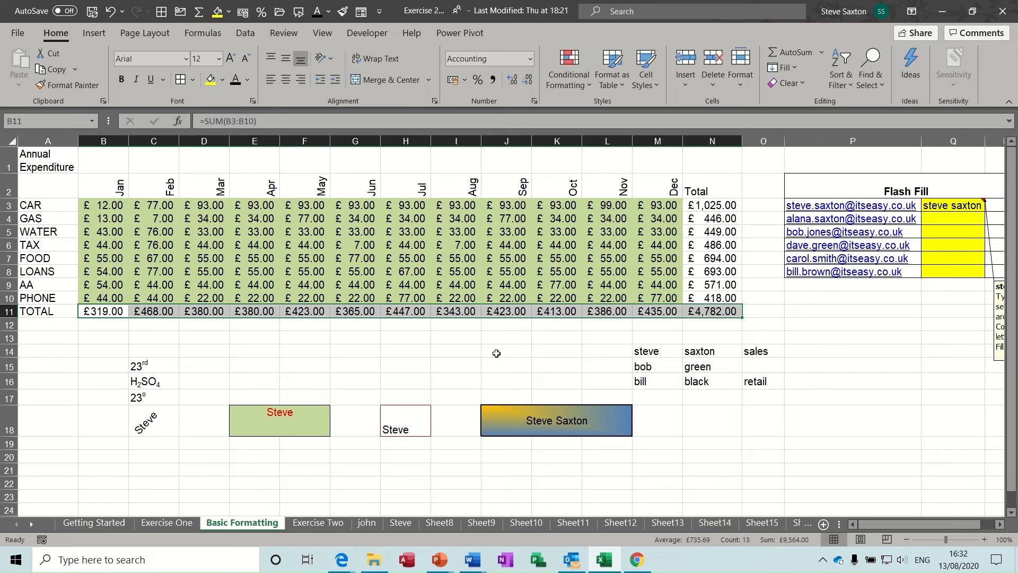
pyautogui.rightClick(496, 353)
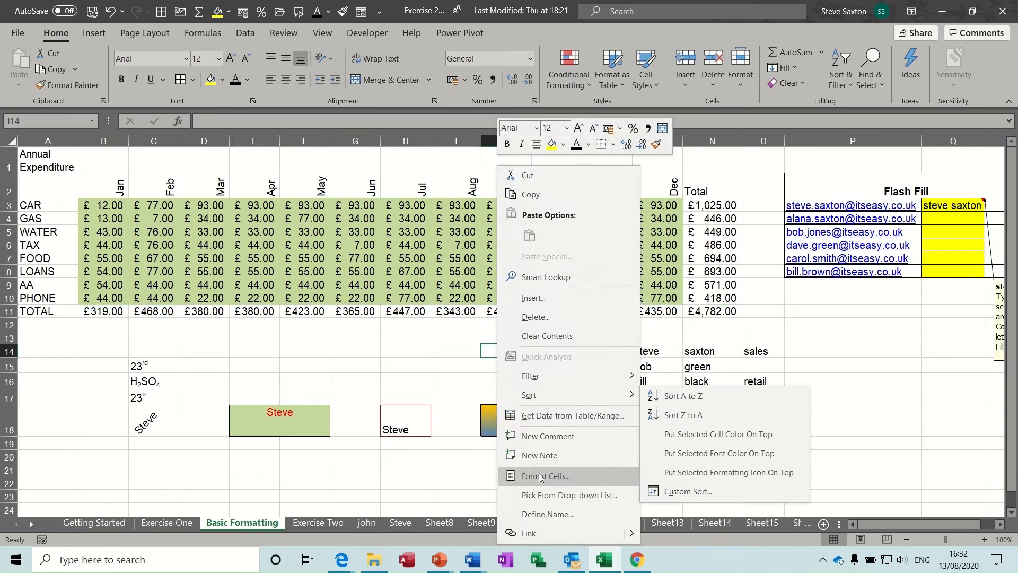
pyautogui.click(538, 476)
pyautogui.moveTo(456, 227); pyautogui.dragTo(440, 162)
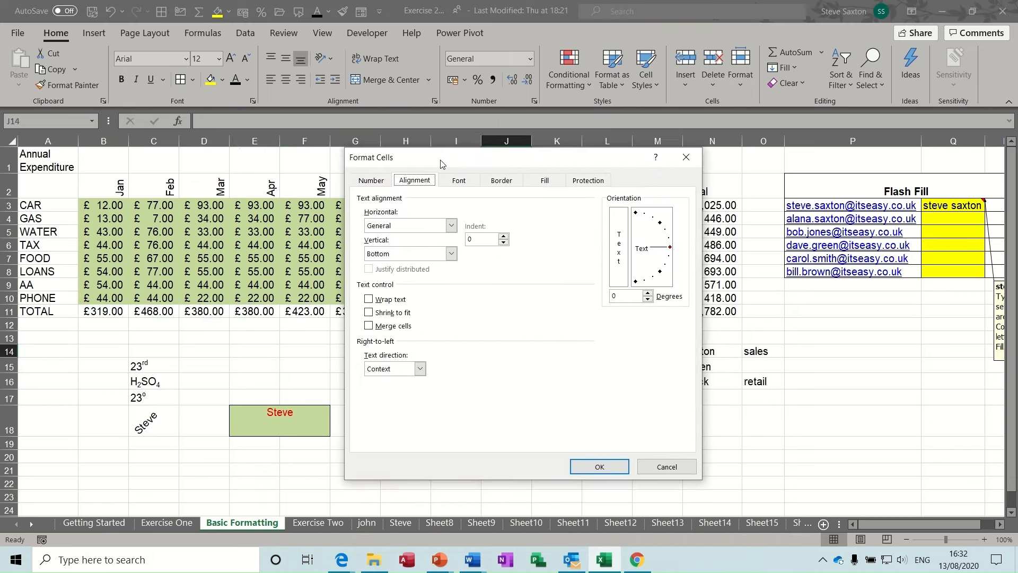
pyautogui.click(686, 158)
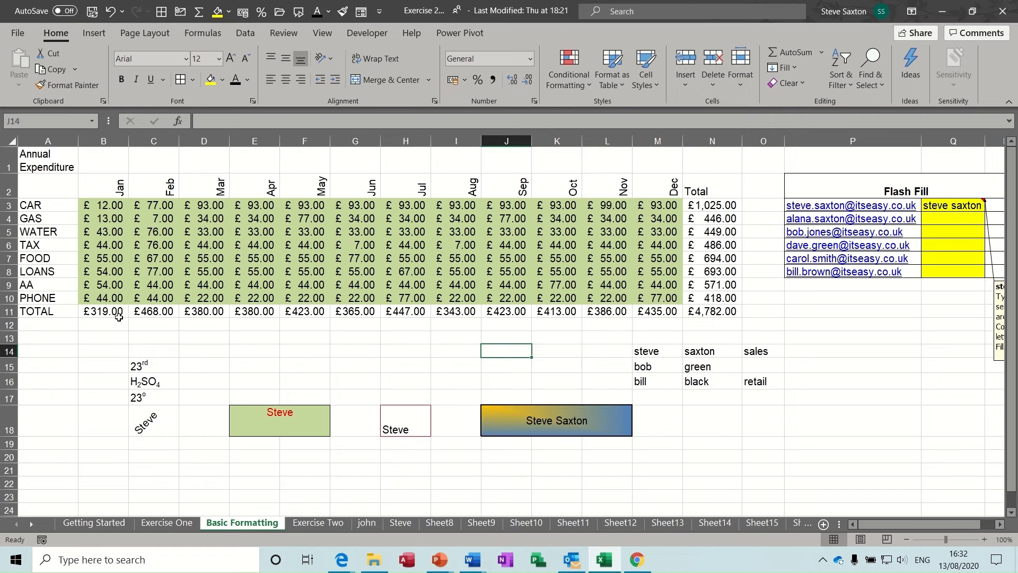
pyautogui.moveTo(99, 311); pyautogui.dragTo(703, 314)
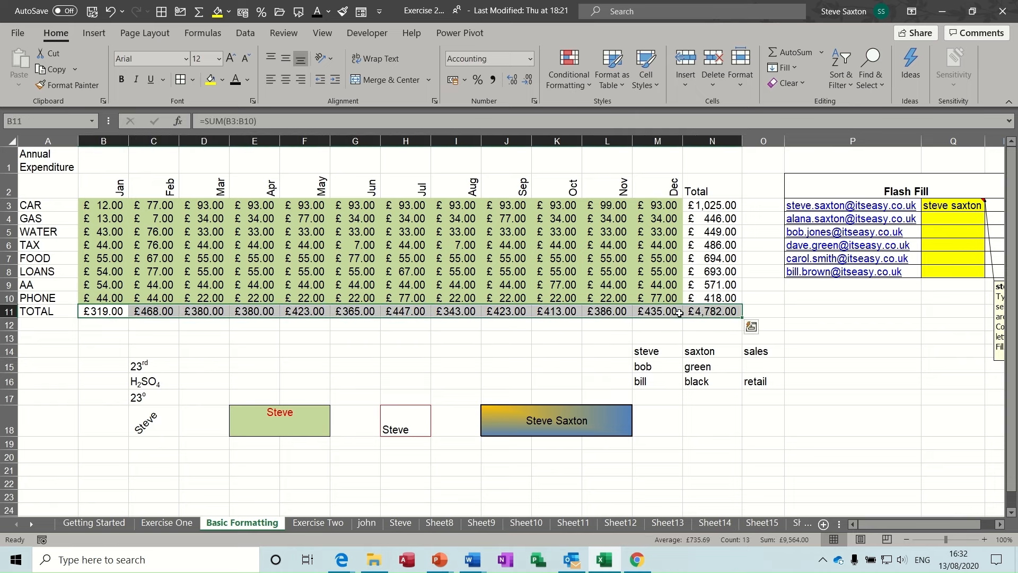
# Give the TOTAL row figures a thick red outline border through More Borders.
pyautogui.click(193, 81)
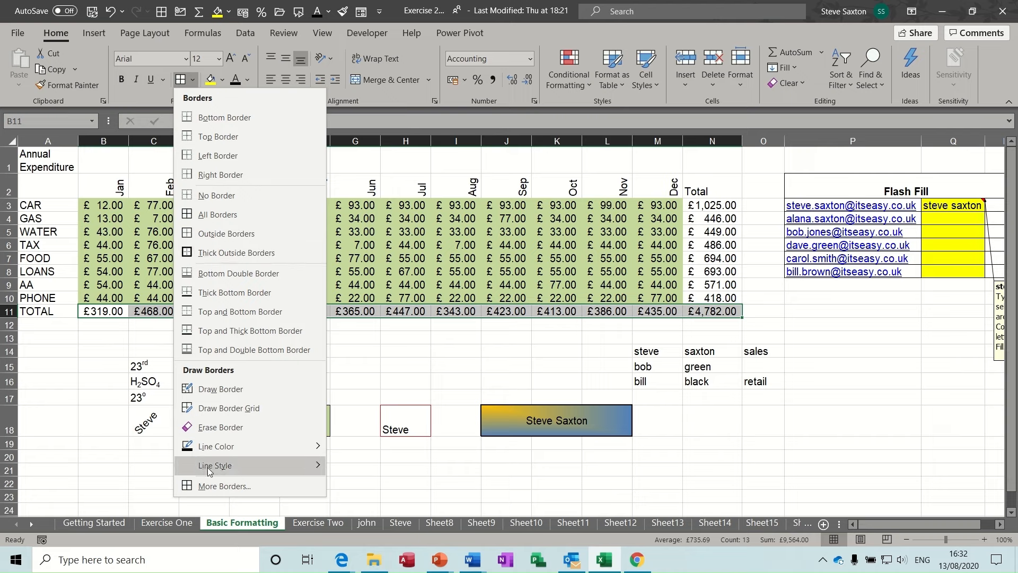
pyautogui.click(208, 486)
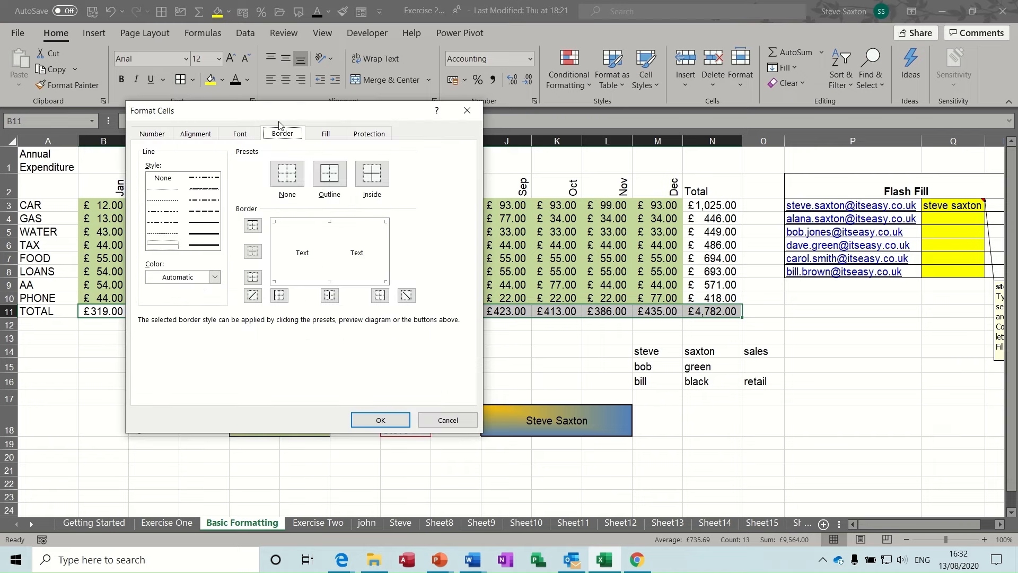
pyautogui.click(206, 235)
pyautogui.click(215, 277)
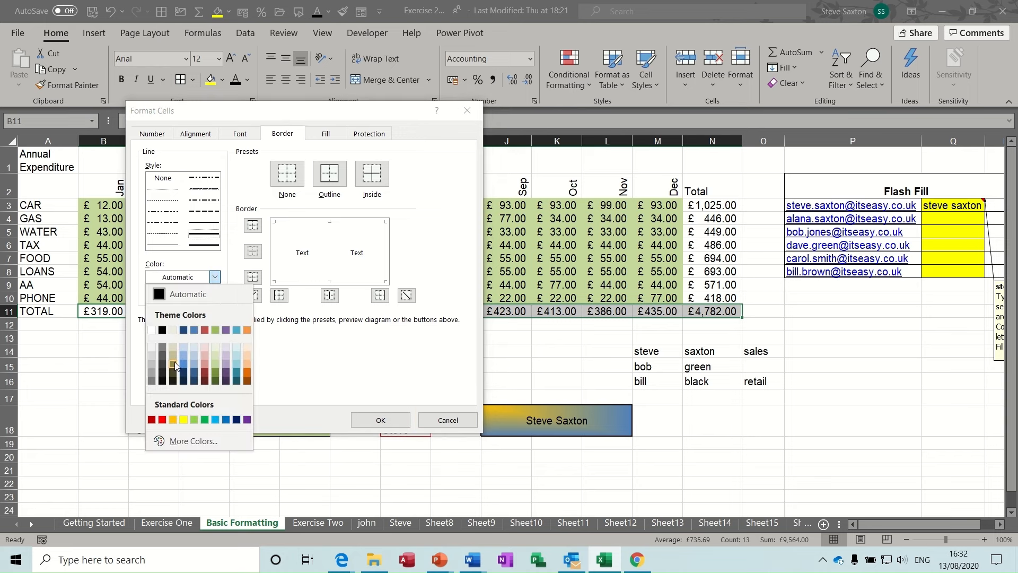
pyautogui.click(162, 419)
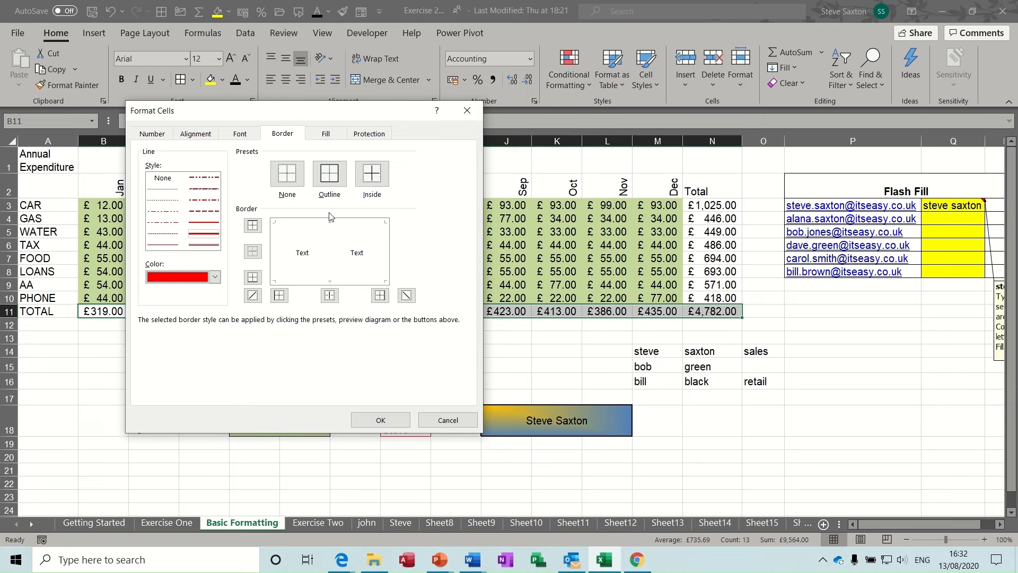
pyautogui.click(331, 173)
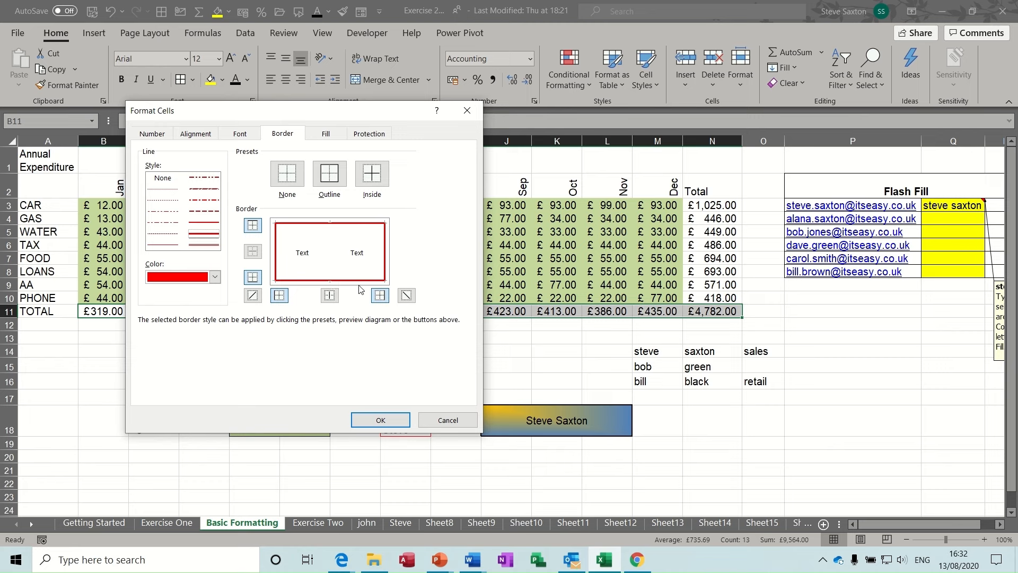
pyautogui.click(380, 420)
pyautogui.click(260, 344)
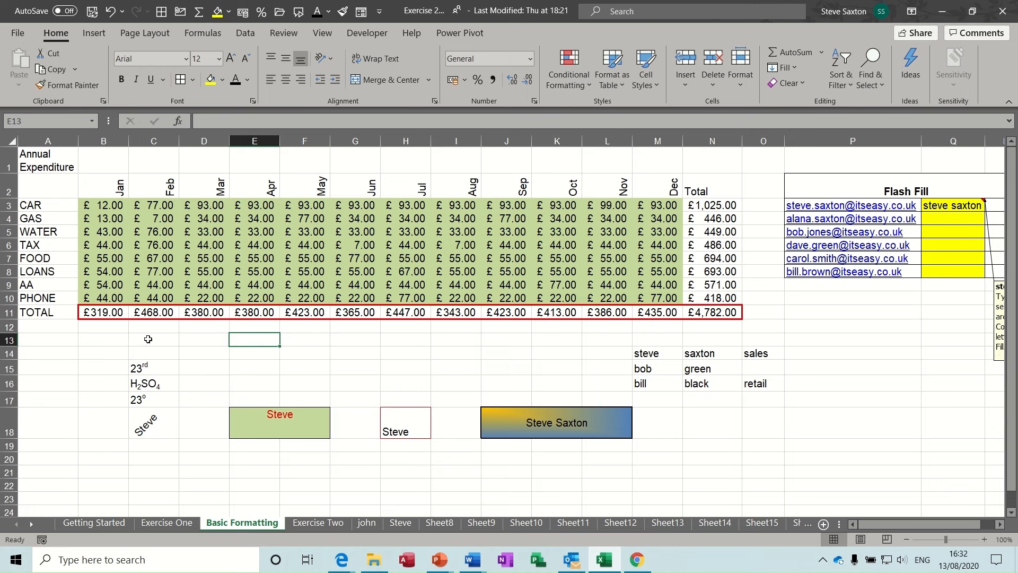
# Give B12:N13 a yellow background with a thin blue grid pattern in Format Cells.
pyautogui.moveTo(101, 327); pyautogui.dragTo(707, 338)
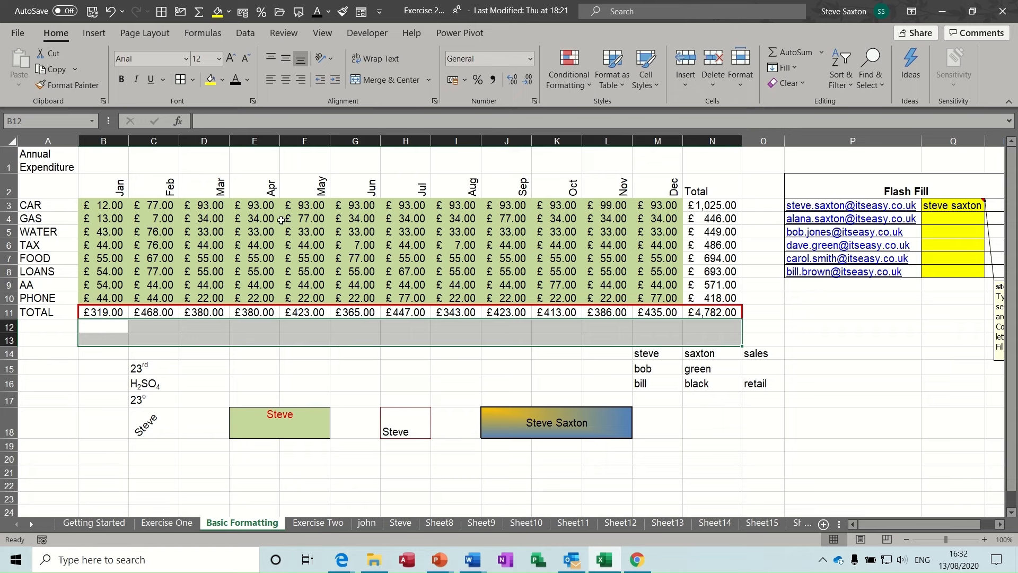
pyautogui.click(435, 101)
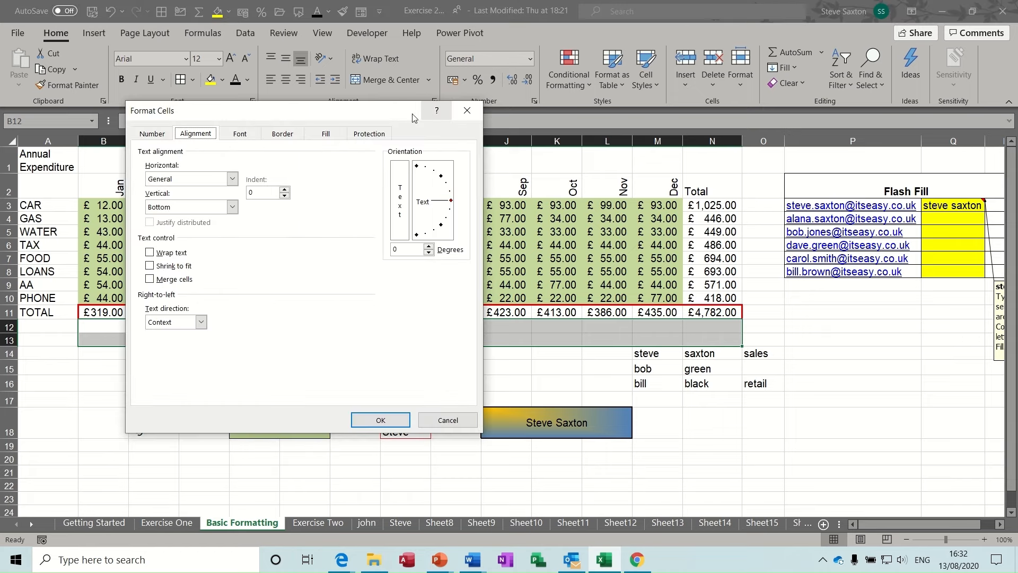
pyautogui.moveTo(303, 121); pyautogui.dragTo(435, 84)
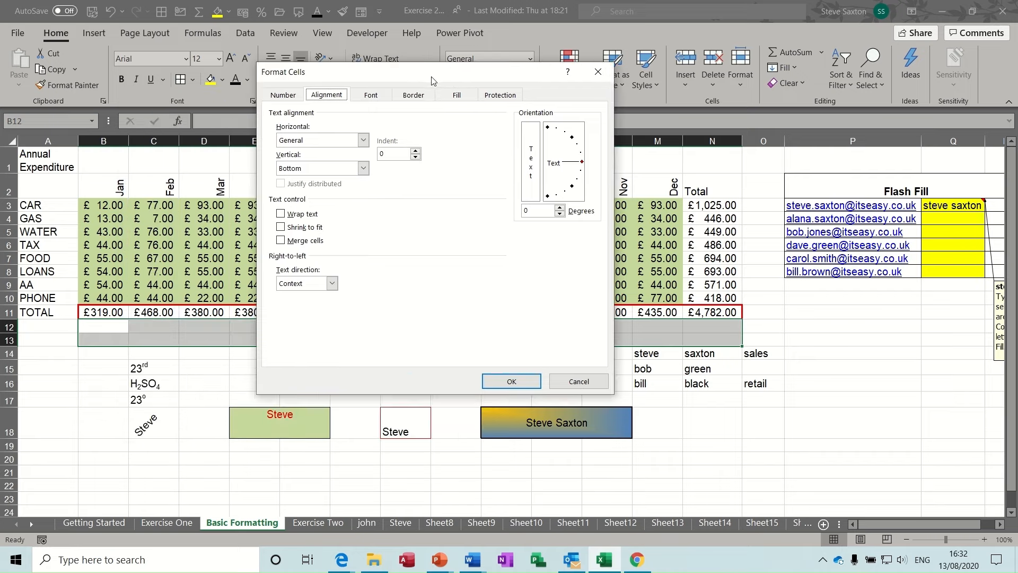
pyautogui.click(458, 98)
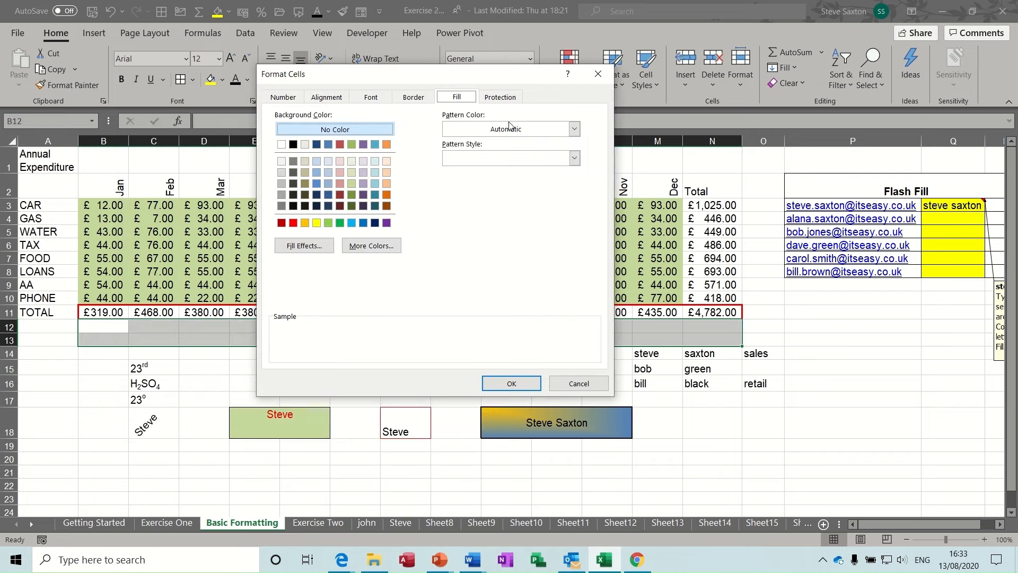
pyautogui.click(574, 130)
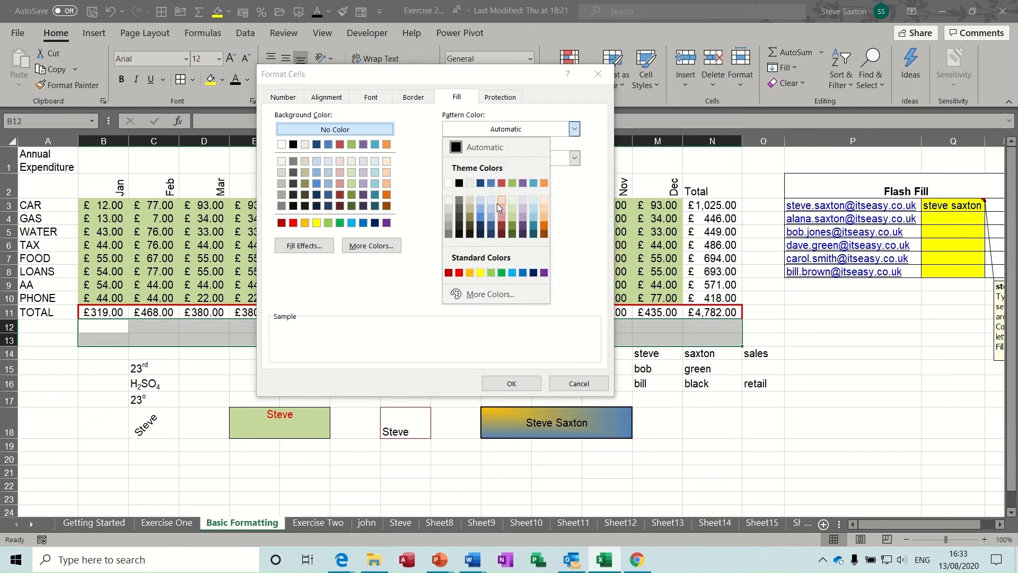
pyautogui.click(480, 219)
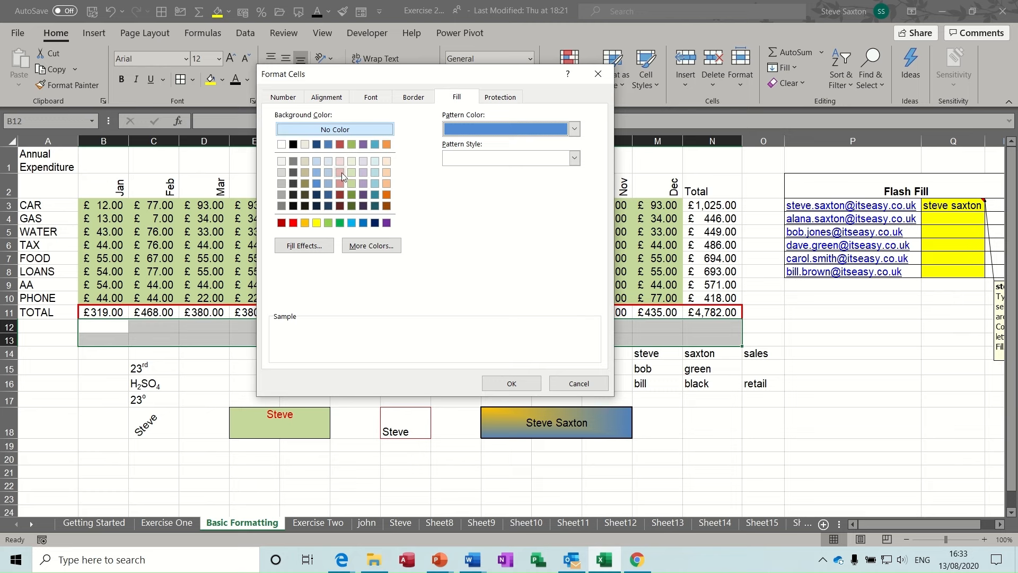
pyautogui.click(316, 223)
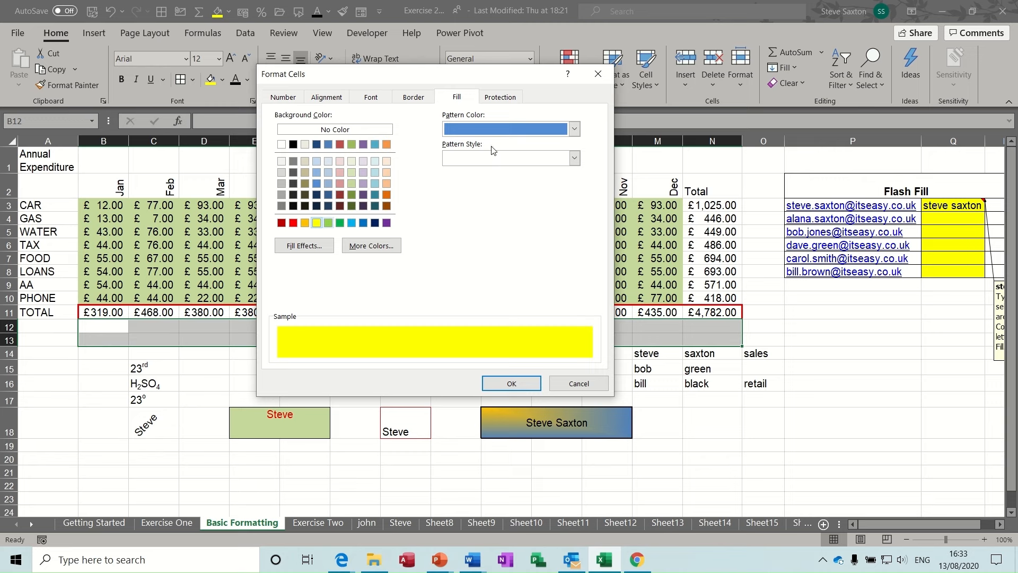
pyautogui.click(574, 158)
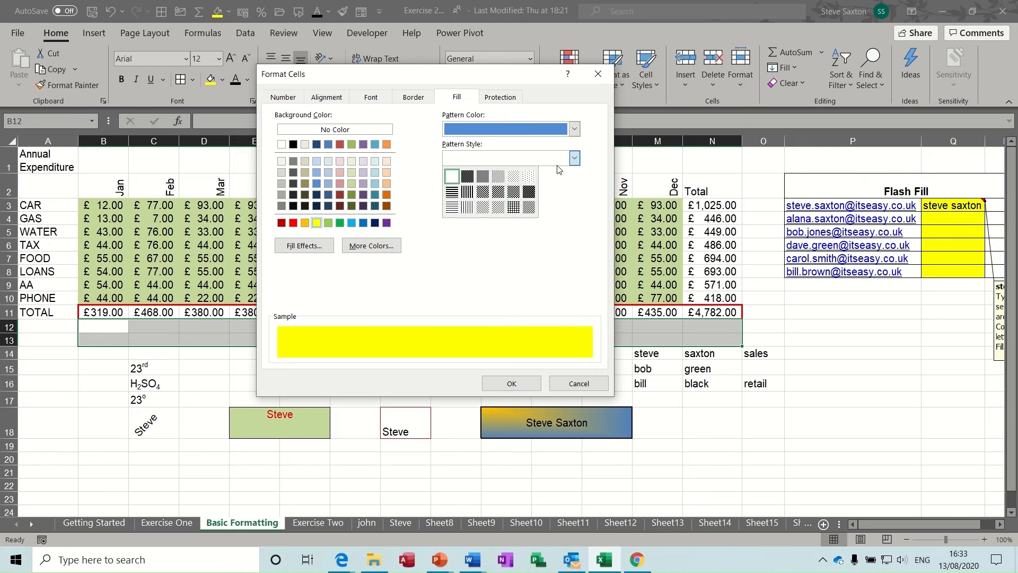
pyautogui.click(512, 208)
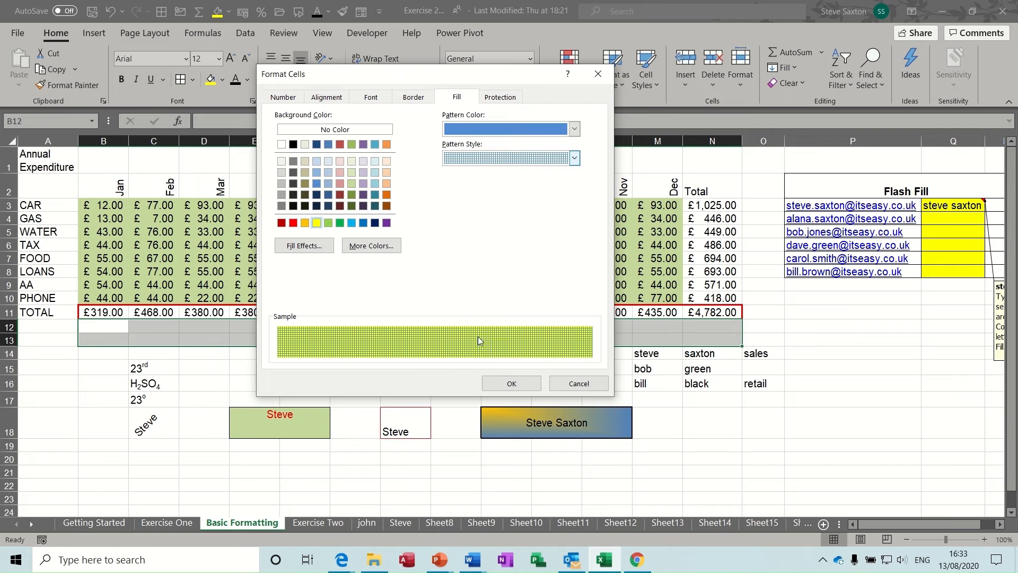
pyautogui.click(517, 383)
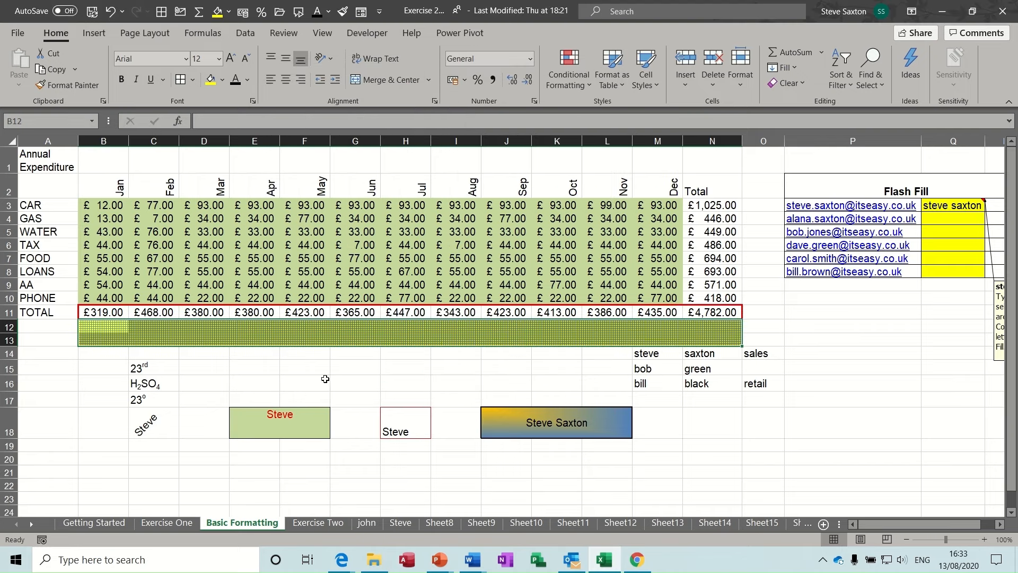
pyautogui.click(325, 379)
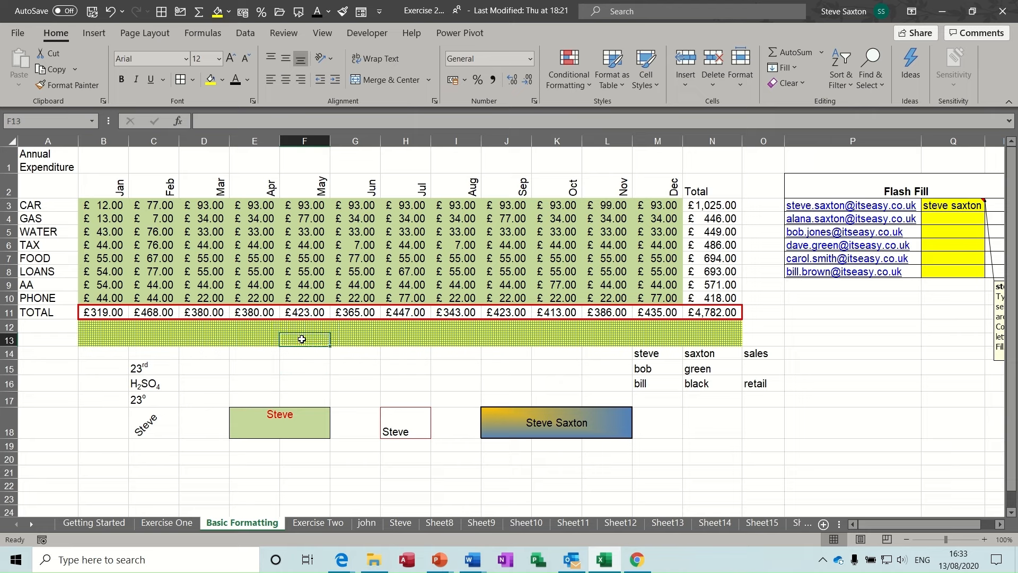
# Inspect the 23rd, H2SO4 and 23o degree examples in column C.
pyautogui.click(308, 246)
pyautogui.click(312, 337)
pyautogui.click(293, 377)
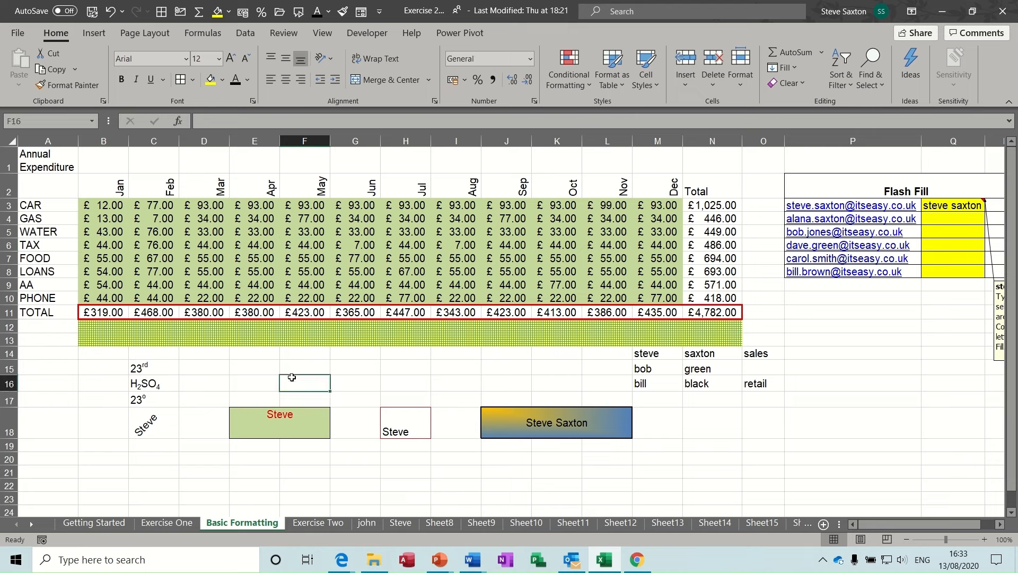
pyautogui.click(158, 372)
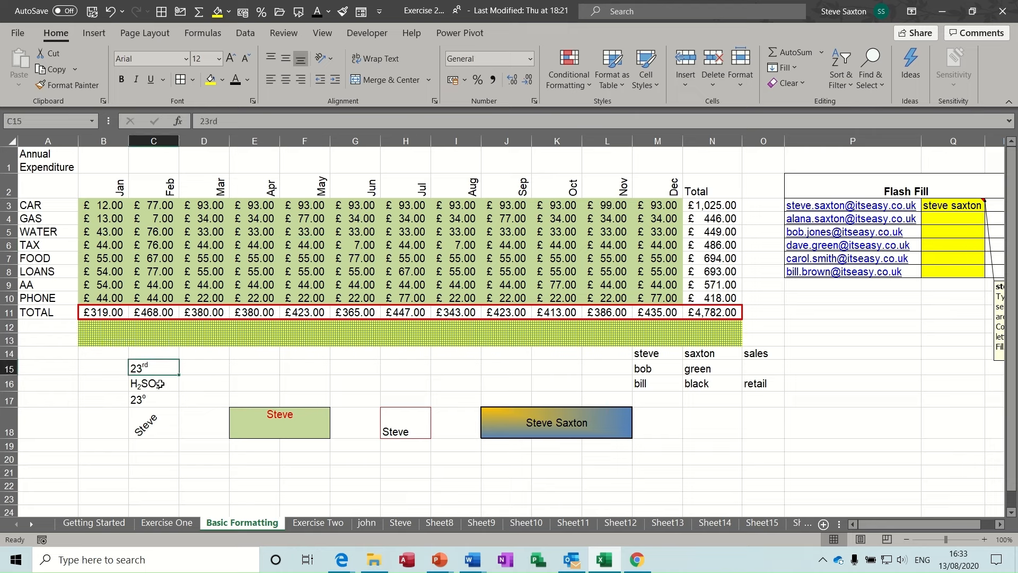
pyautogui.click(163, 383)
pyautogui.click(149, 400)
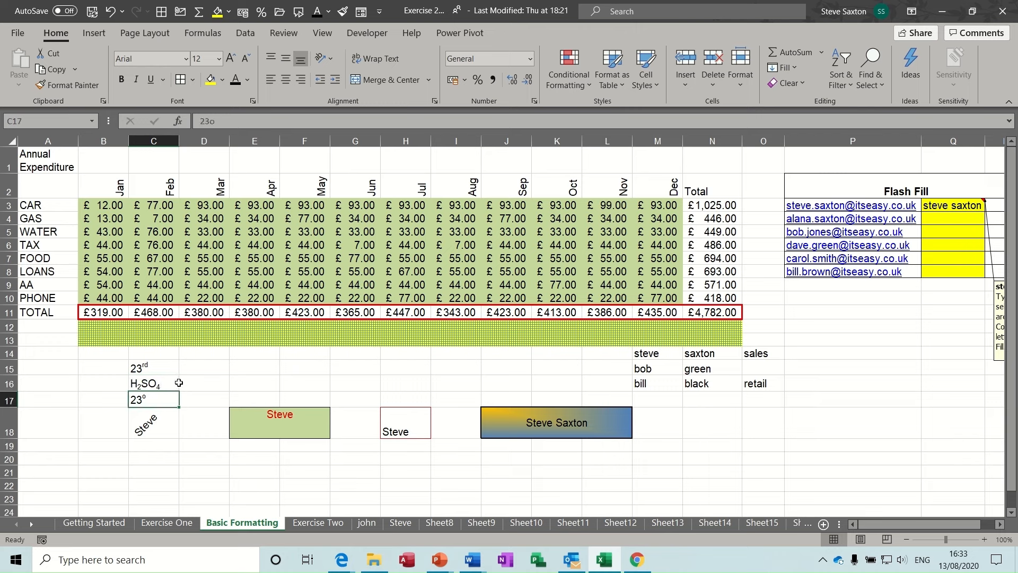
pyautogui.click(152, 383)
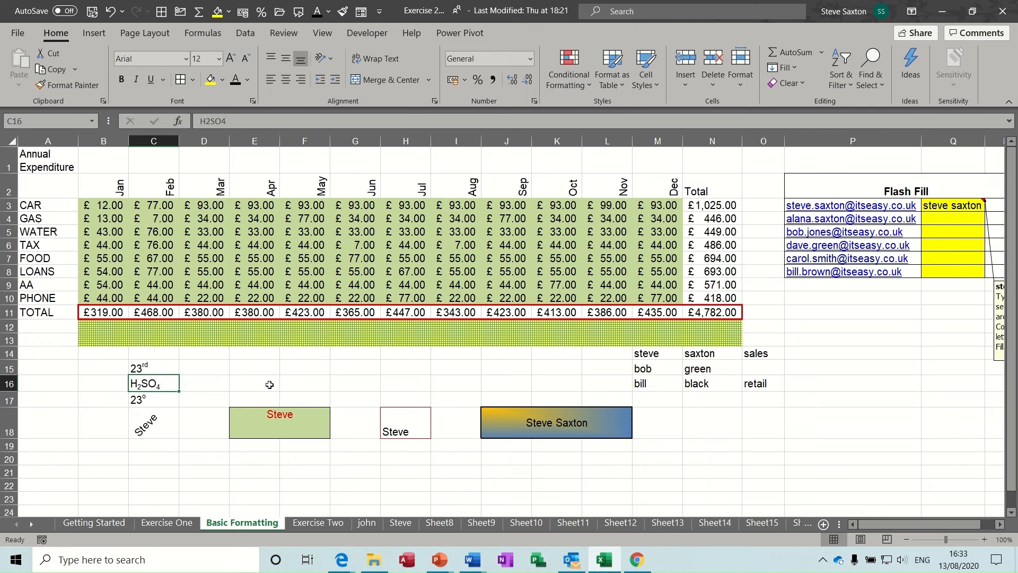
pyautogui.click(142, 368)
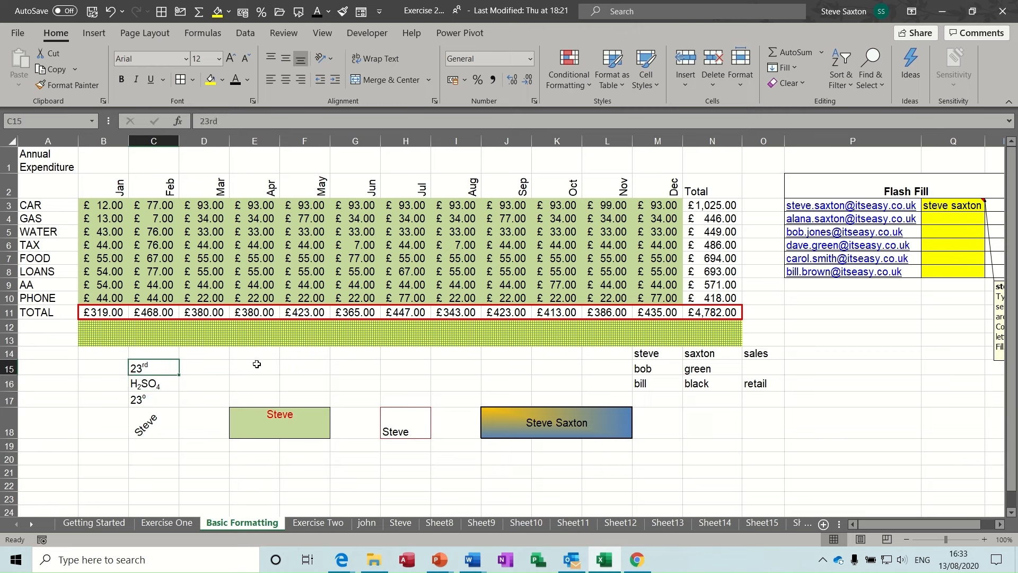
pyautogui.click(162, 401)
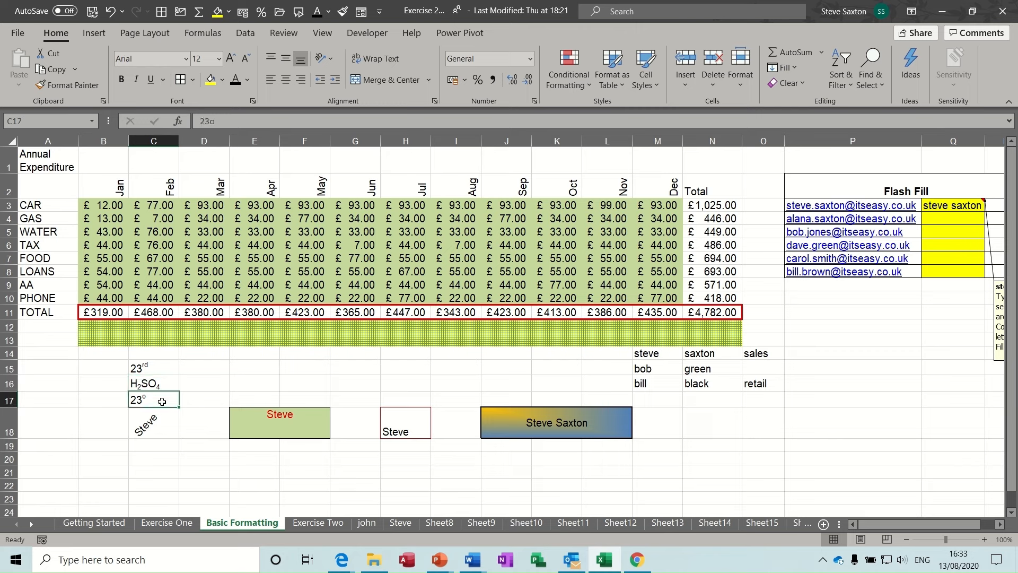
# Enter 23rd in F15 with 'rd' superscript, then start typing H2SO4 in F16.
pyautogui.click(303, 367)
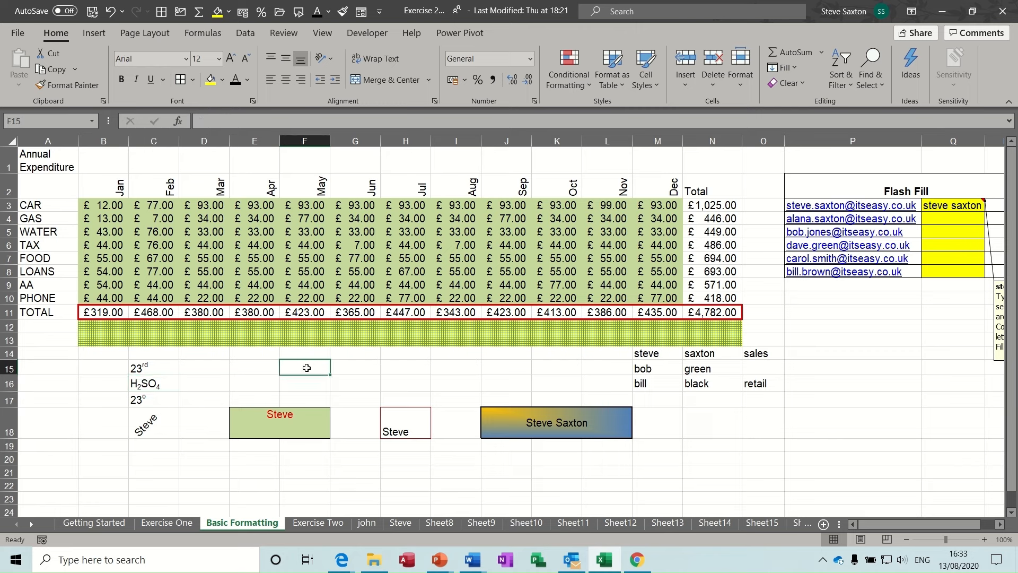
pyautogui.write('2')
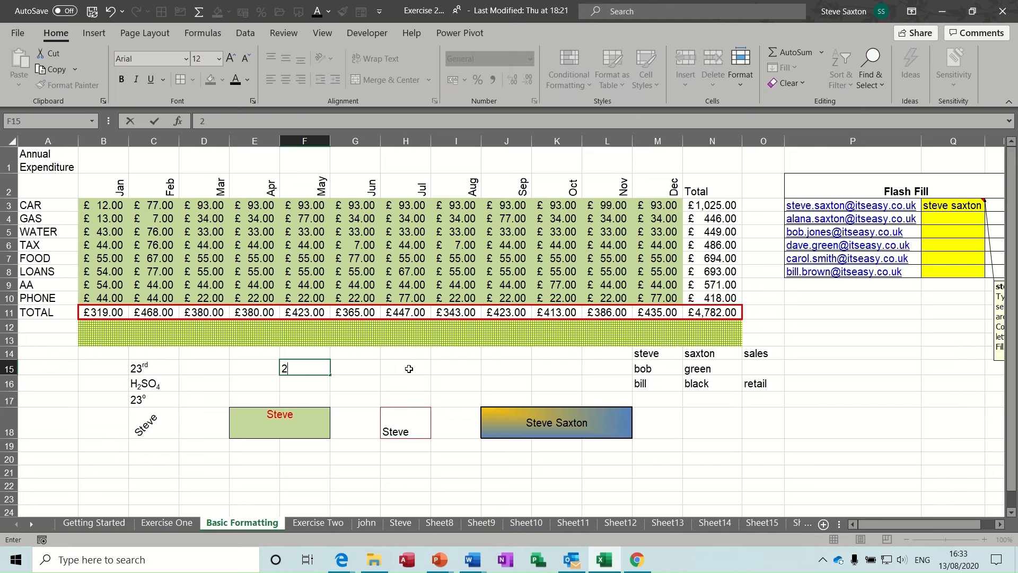
pyautogui.write('3rd')
pyautogui.press('Return')
pyautogui.click(305, 367)
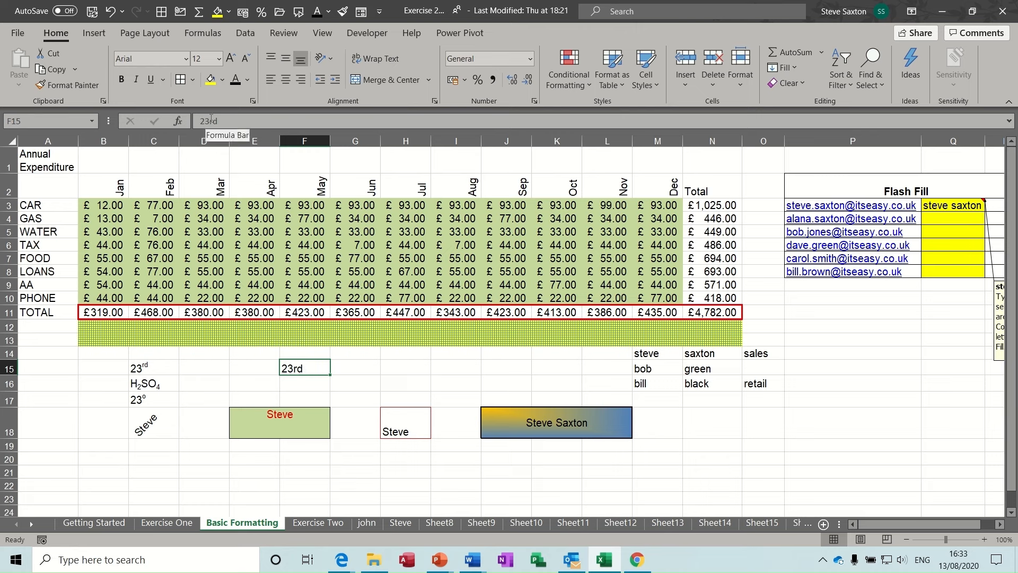
pyautogui.moveTo(210, 120); pyautogui.dragTo(223, 121)
pyautogui.click(254, 101)
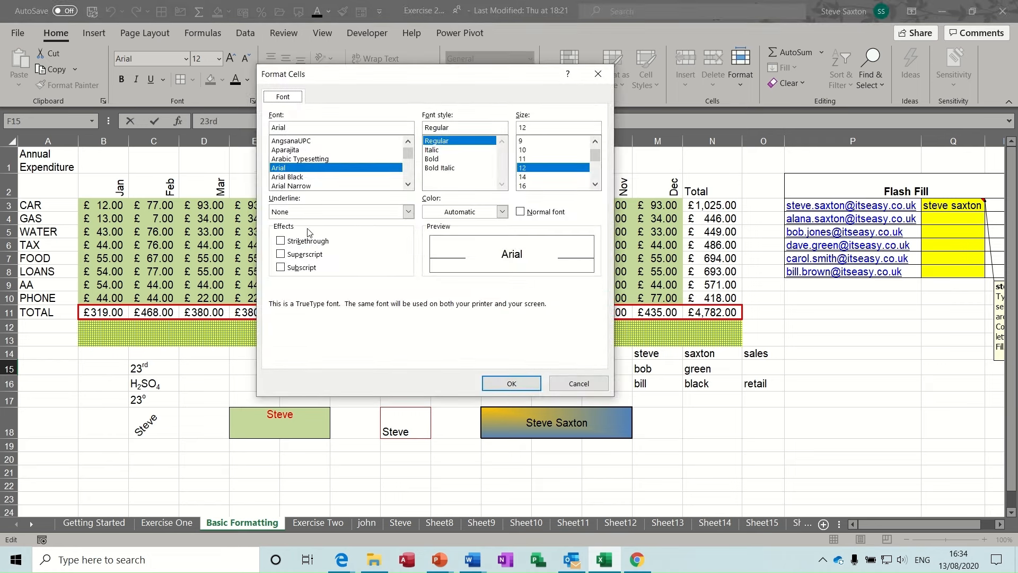
pyautogui.click(284, 255)
pyautogui.click(511, 383)
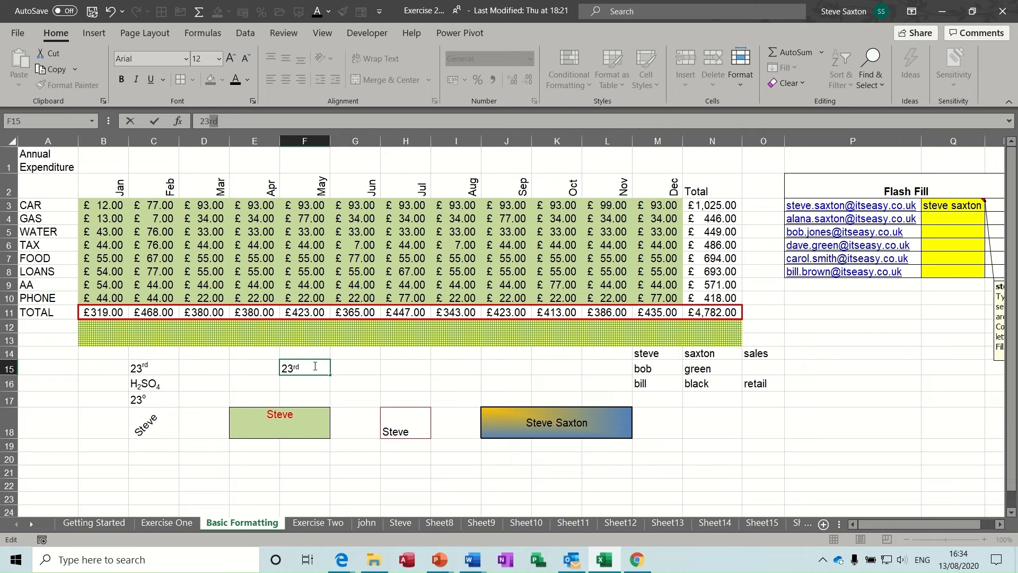
pyautogui.click(301, 386)
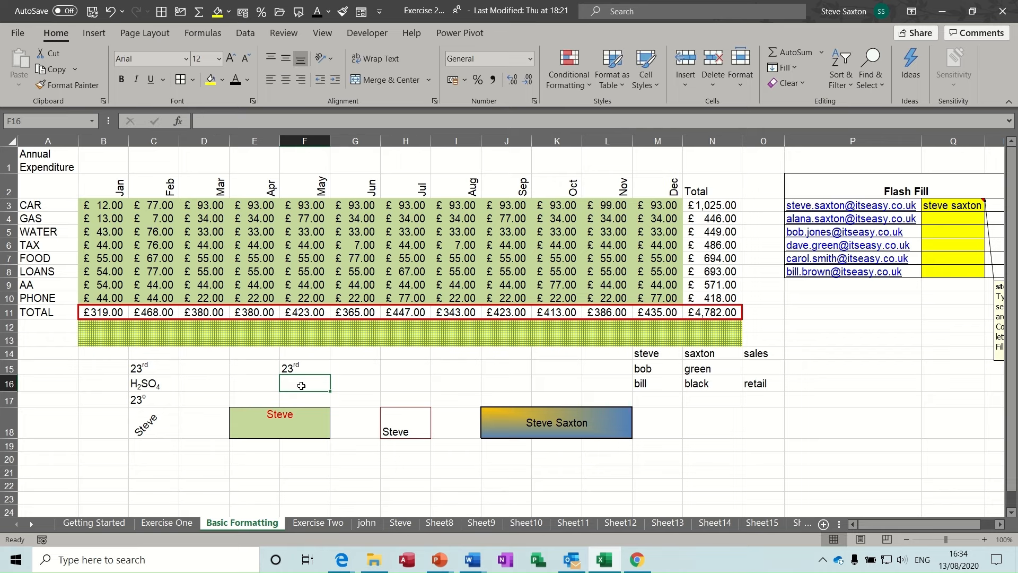
pyautogui.write('H2SO')
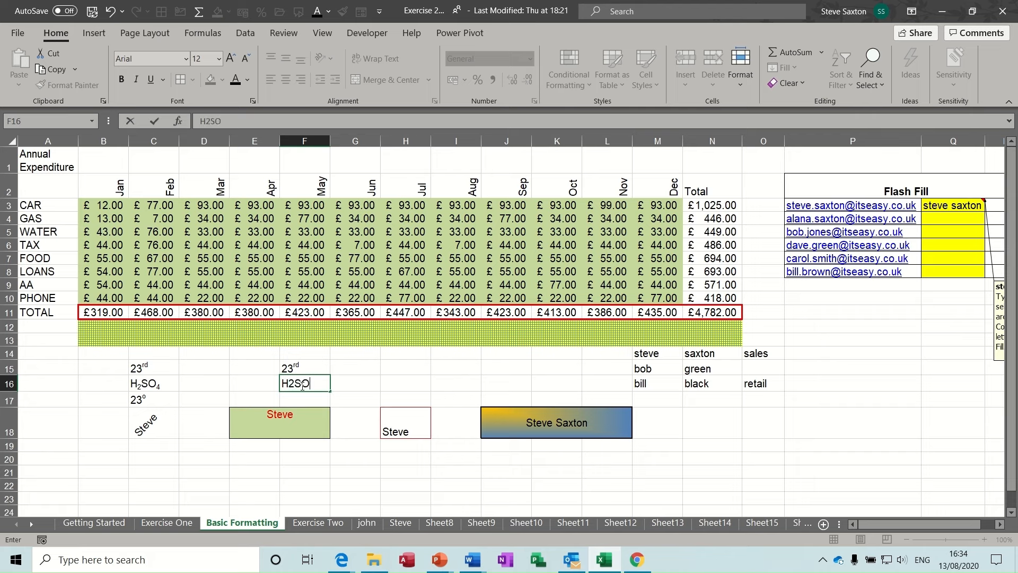
pyautogui.write('4')
# Make the 2 in F16's H2SO4 subscript.
pyautogui.click(351, 384)
pyautogui.click(300, 384)
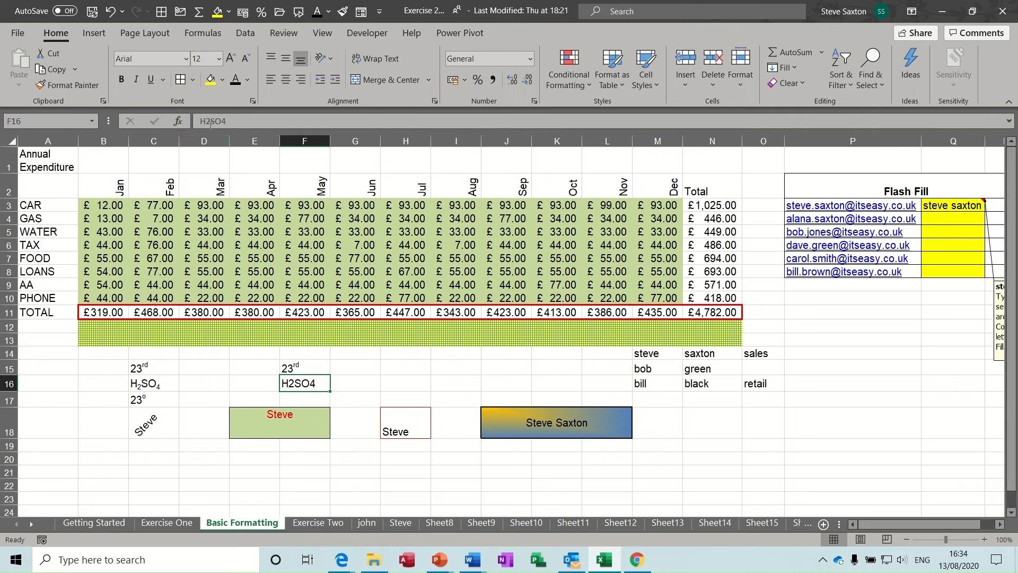
pyautogui.moveTo(205, 121); pyautogui.dragTo(211, 122)
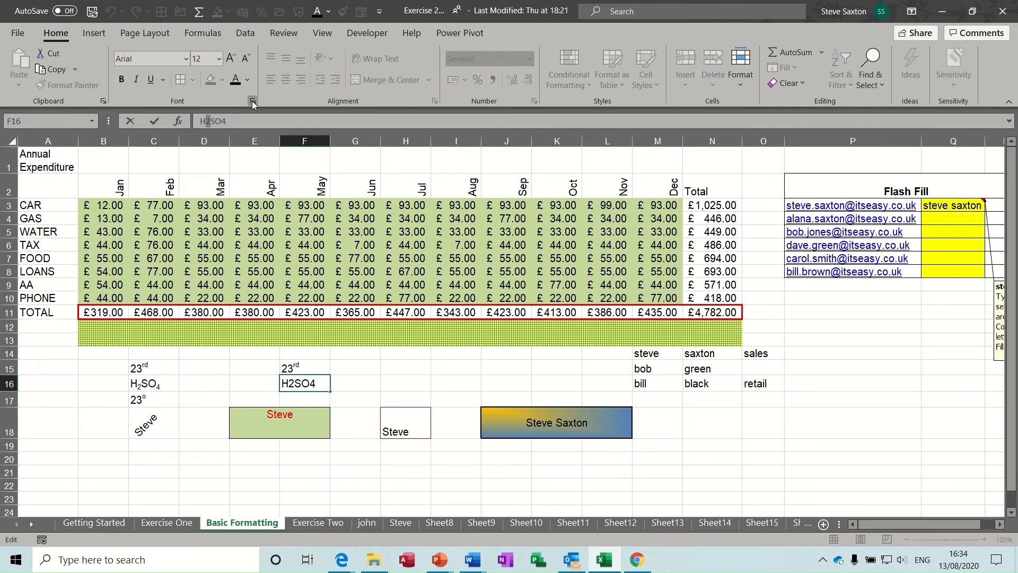
pyautogui.click(252, 102)
pyautogui.click(281, 267)
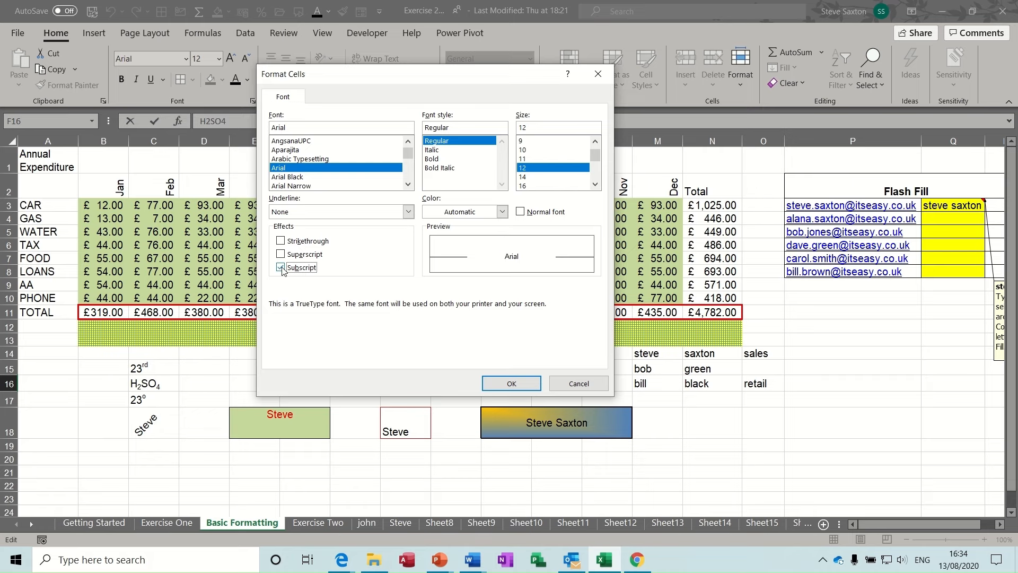
pyautogui.click(512, 383)
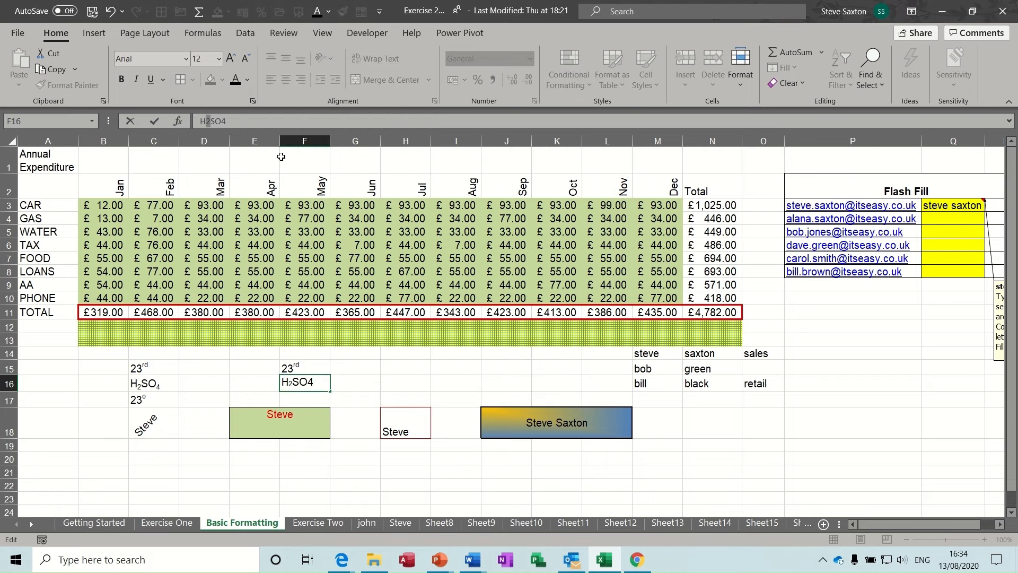
# Make the final 4 in H2SO4 subscript as well.
pyautogui.moveTo(219, 121); pyautogui.dragTo(227, 120)
pyautogui.click(253, 101)
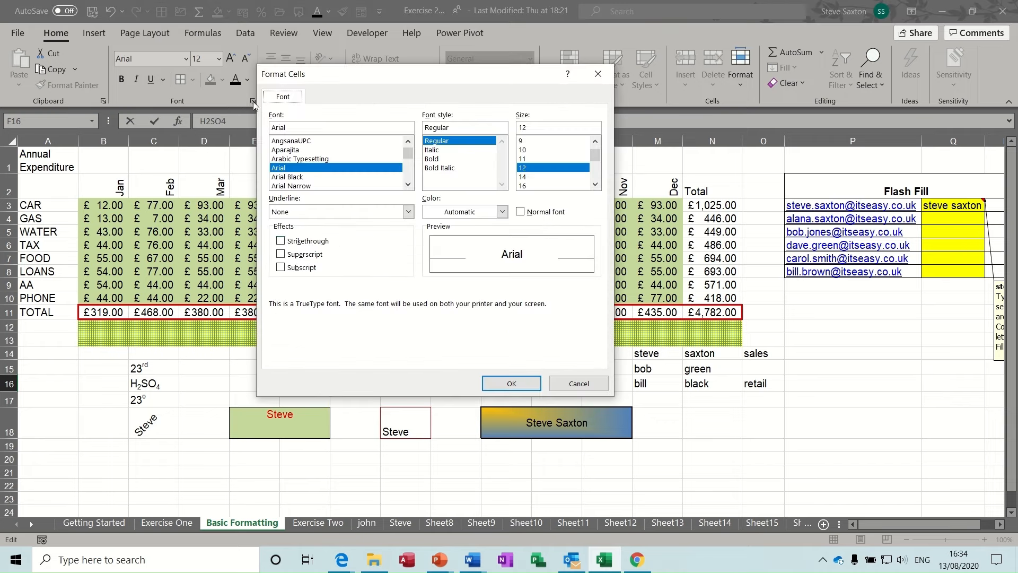
pyautogui.click(302, 268)
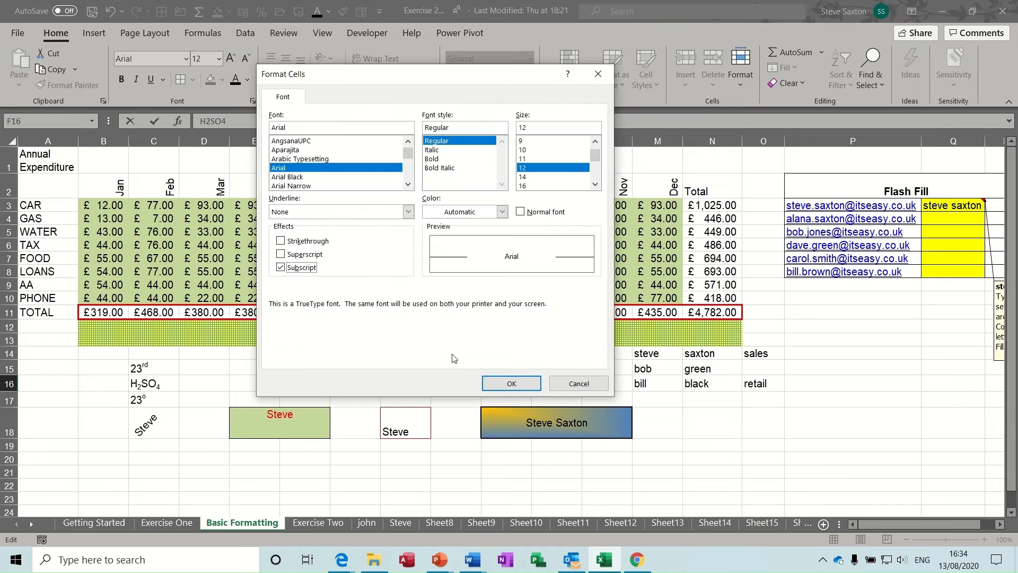
pyautogui.click(499, 384)
pyautogui.click(358, 383)
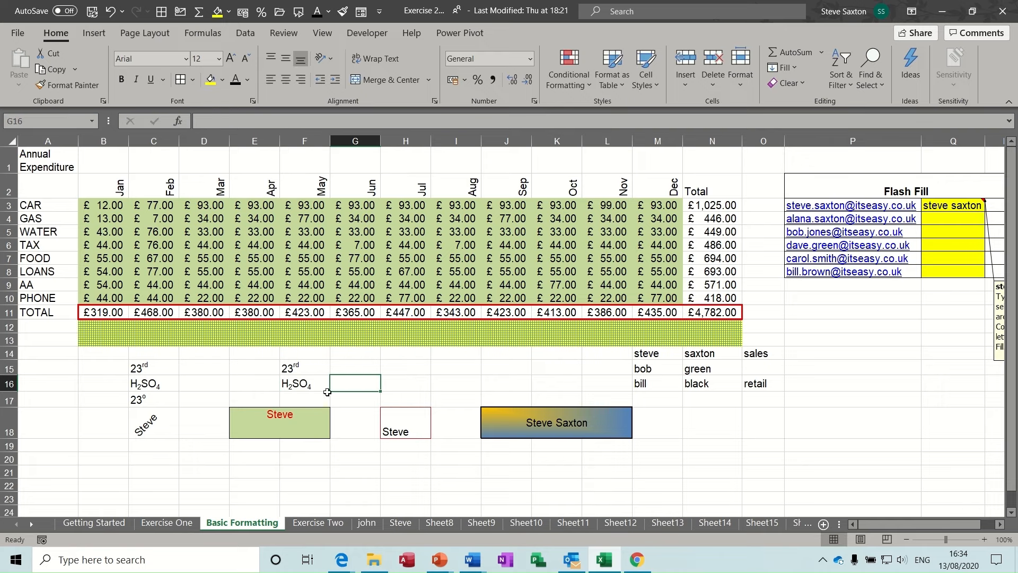
pyautogui.click(356, 368)
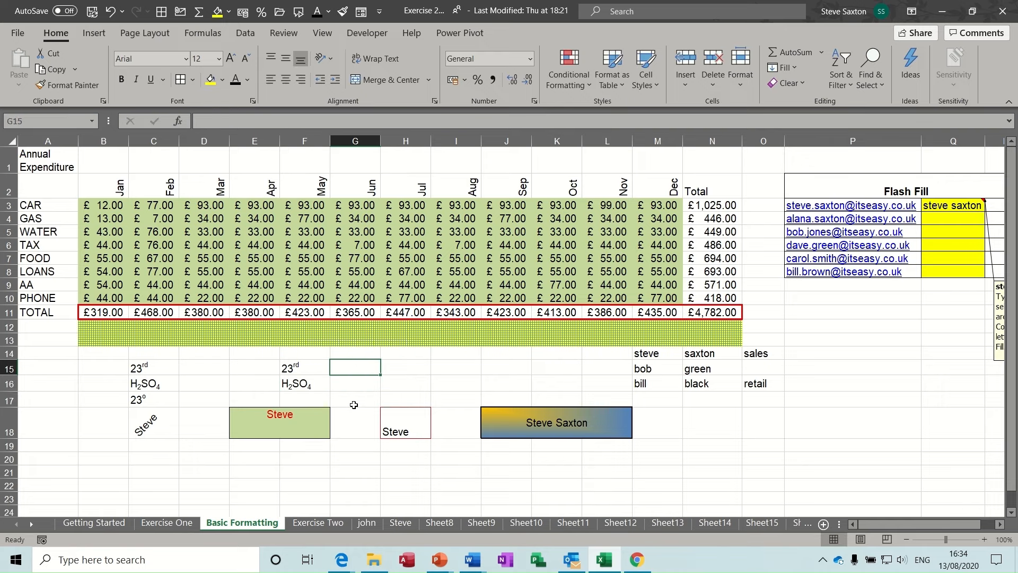
# Enter 23o in G15 with the o superscripted as a degree sign, then type 23 in G16.
pyautogui.write('23')
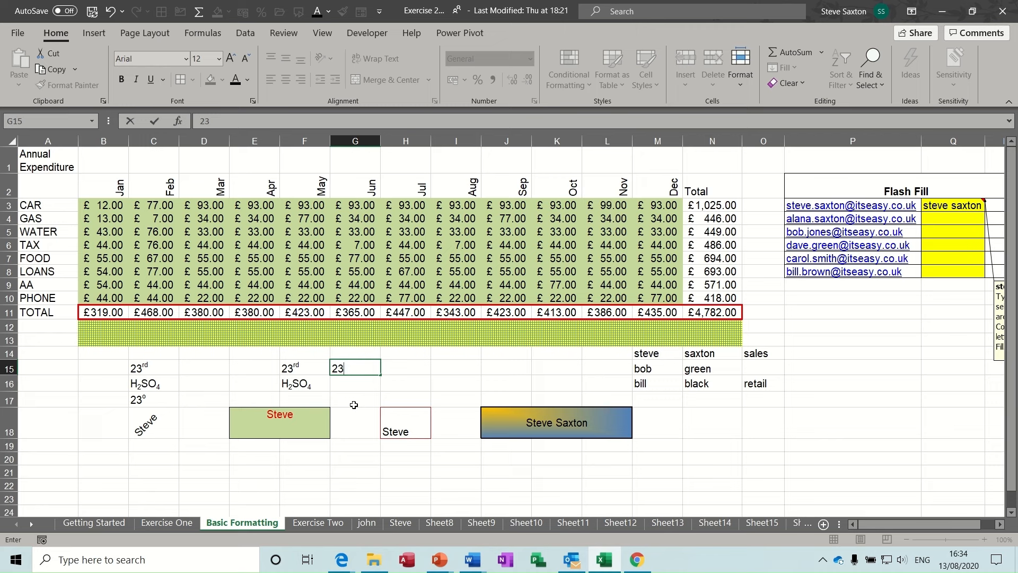
pyautogui.write('O')
pyautogui.press('BackSpace')
pyautogui.write('o')
pyautogui.moveTo(352, 370); pyautogui.dragTo(345, 370)
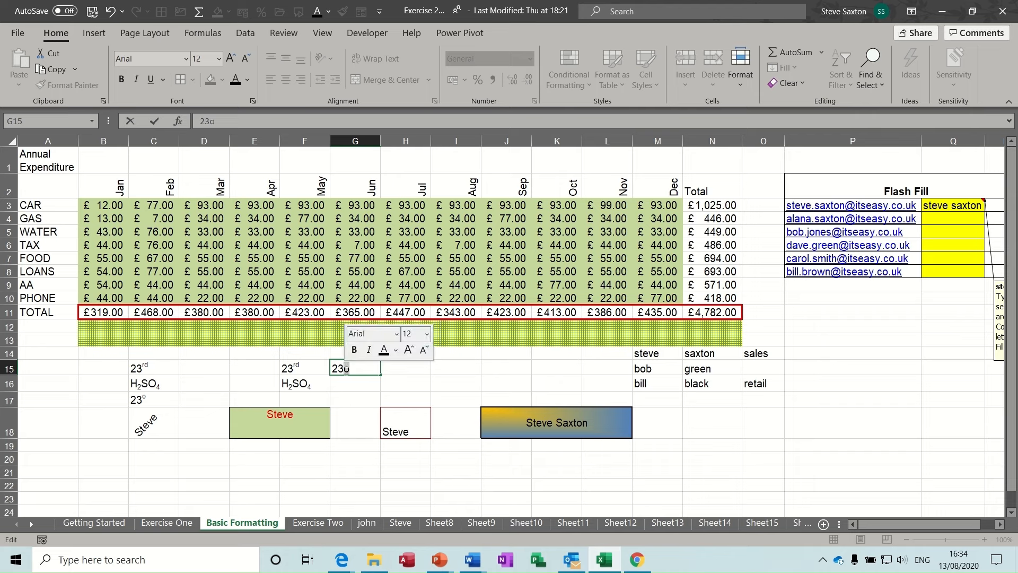
pyautogui.click(253, 101)
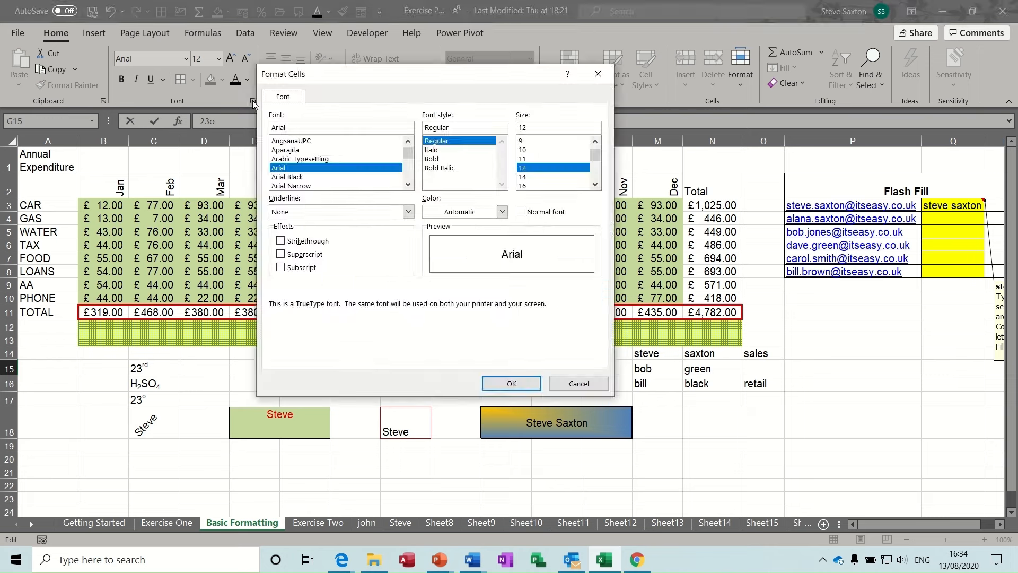
pyautogui.click(281, 255)
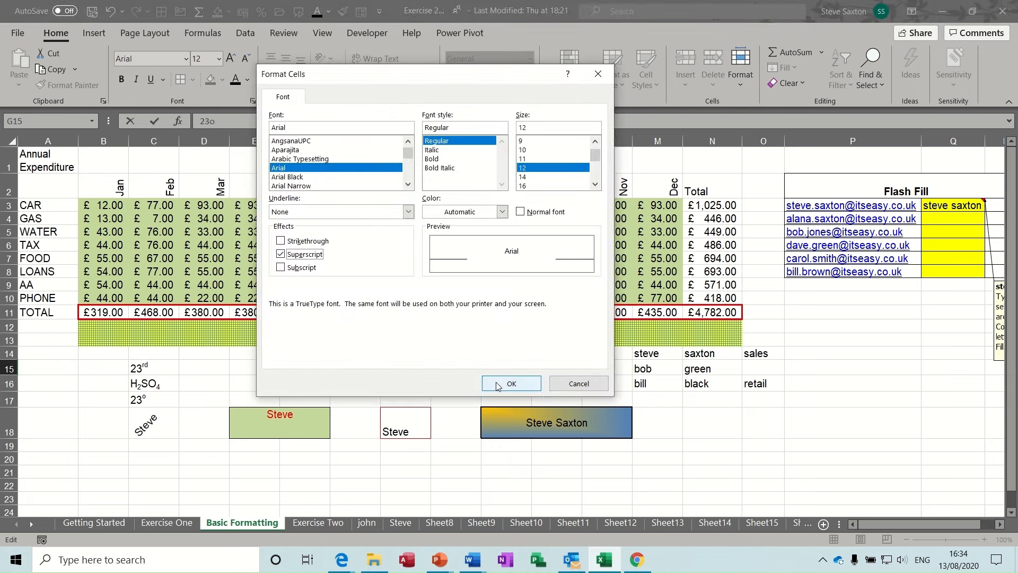
pyautogui.click(511, 383)
pyautogui.press('Return')
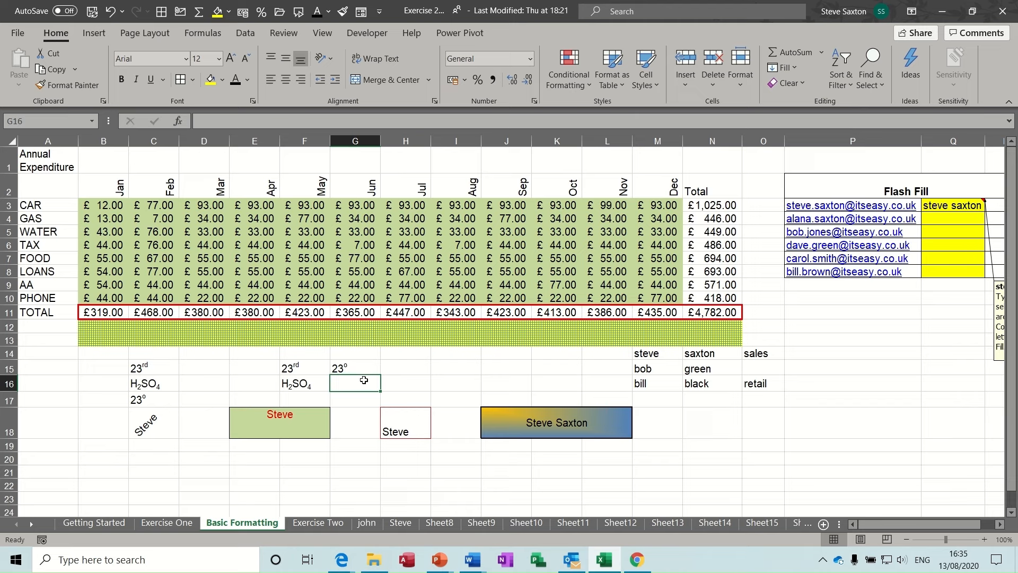
pyautogui.write('23')
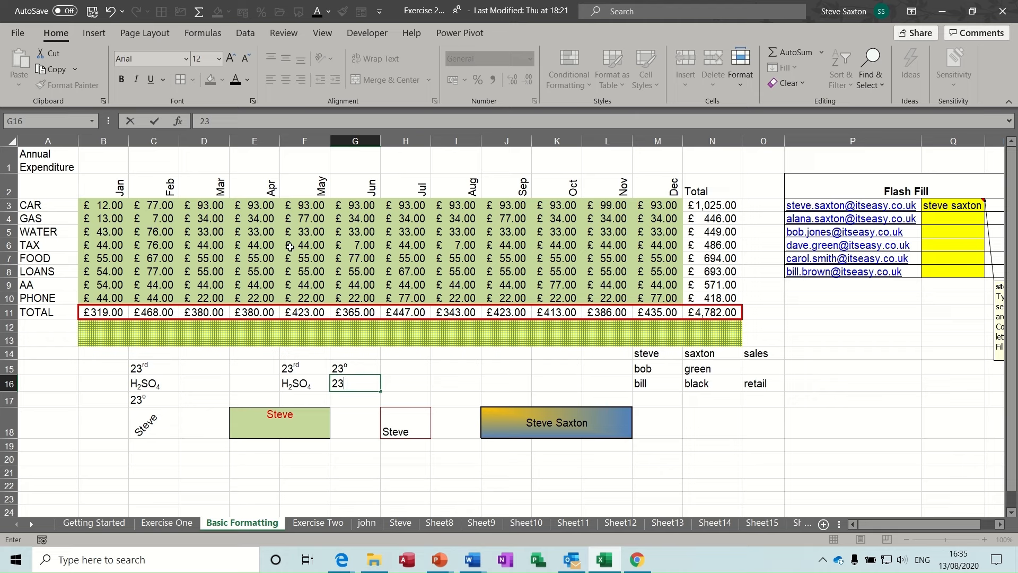
# Insert the Degree Sign symbol after 23 in G16 via Insert > Symbol.
pyautogui.click(94, 33)
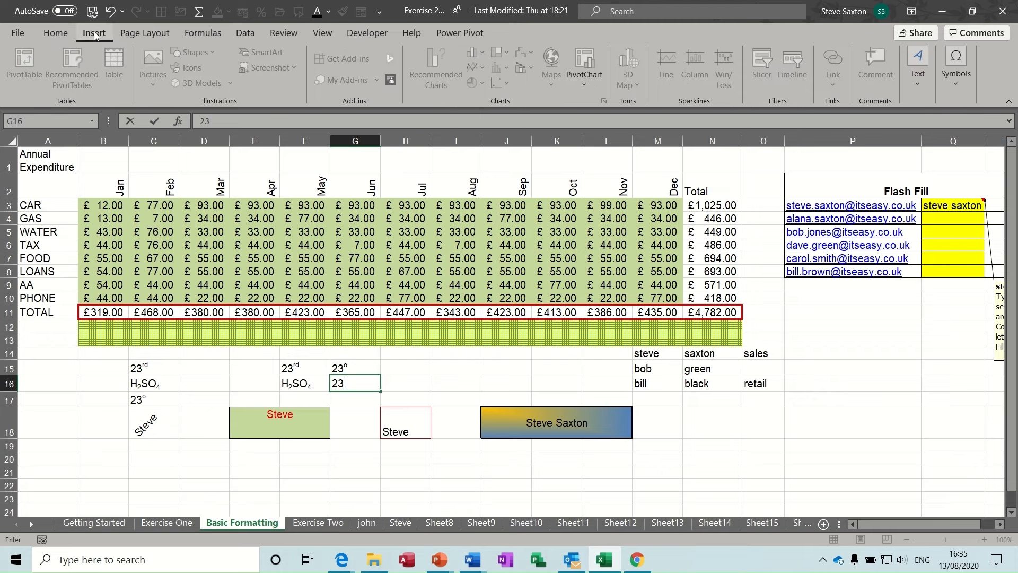
pyautogui.click(959, 81)
pyautogui.click(987, 126)
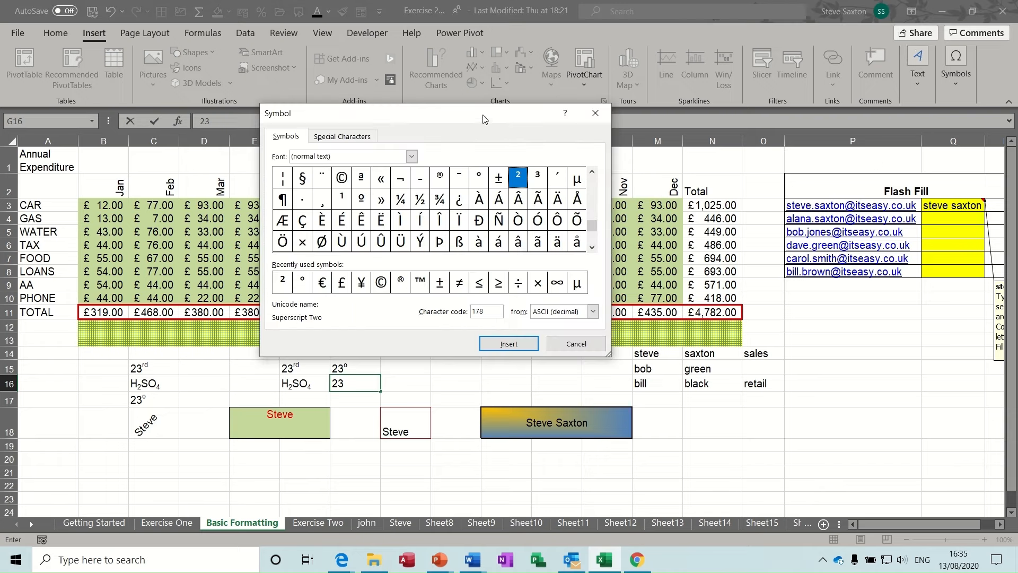
pyautogui.moveTo(484, 118); pyautogui.dragTo(652, 60)
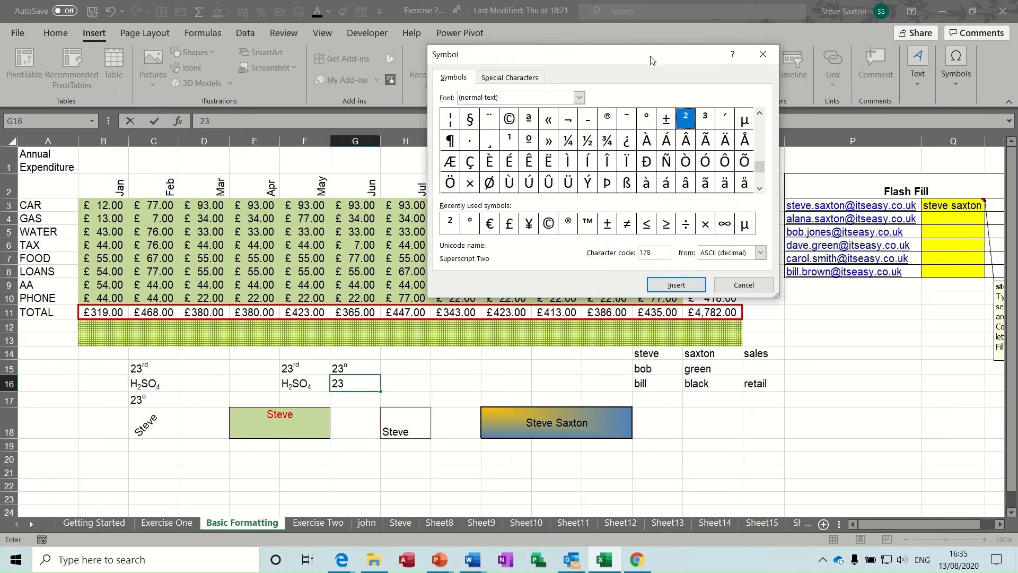
pyautogui.click(469, 224)
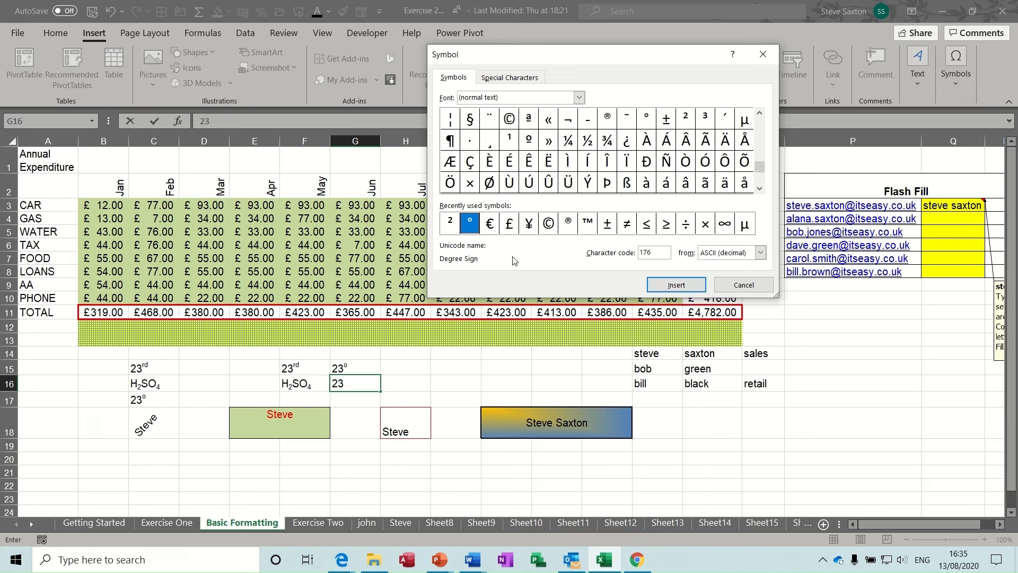
pyautogui.click(675, 286)
pyautogui.click(744, 285)
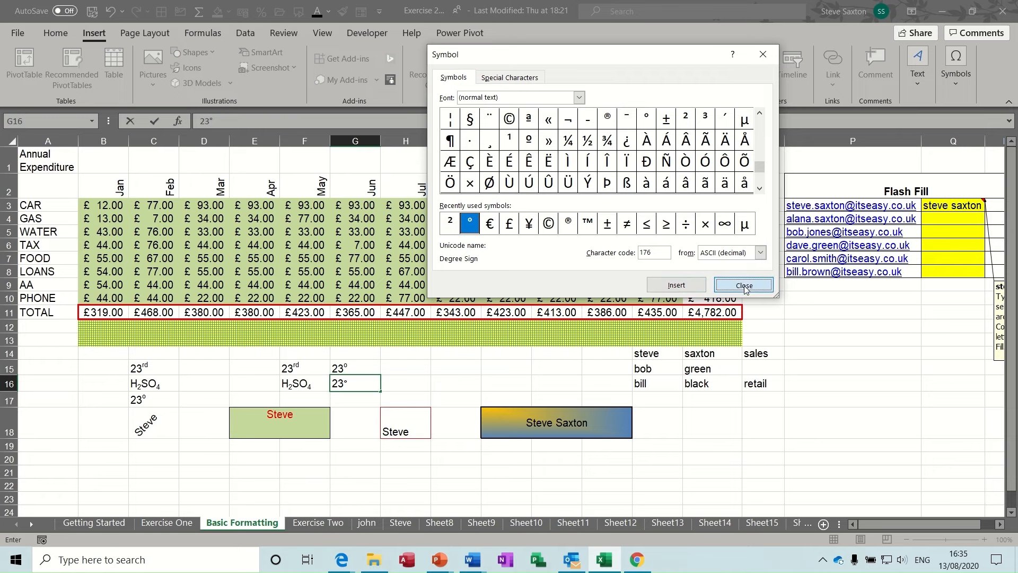
pyautogui.click(444, 377)
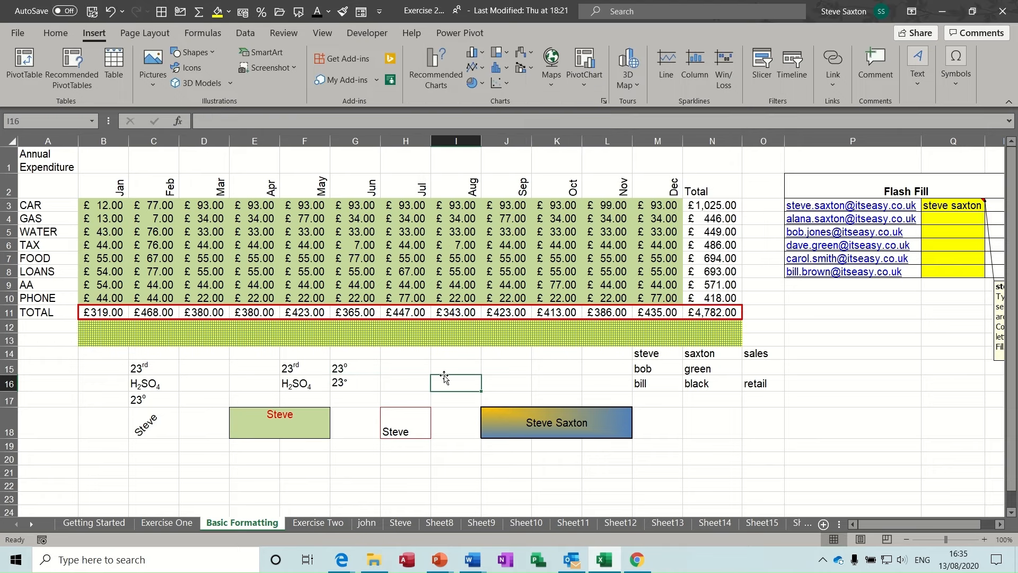
# Compare the 23° in G16 with the superscript-o version in G15.
pyautogui.click(352, 384)
pyautogui.click(352, 366)
pyautogui.click(352, 383)
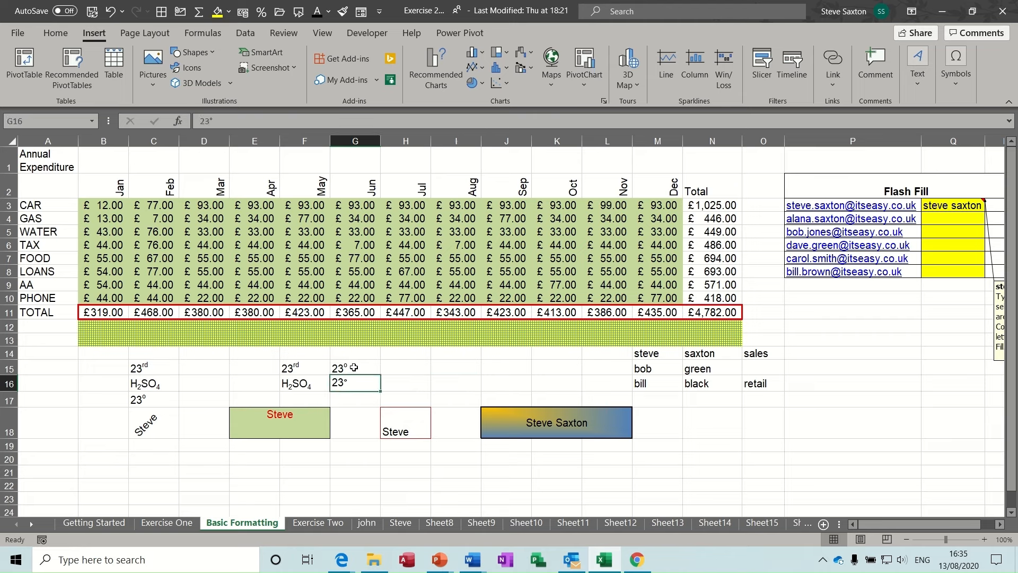
pyautogui.click(354, 366)
pyautogui.click(359, 385)
pyautogui.click(412, 383)
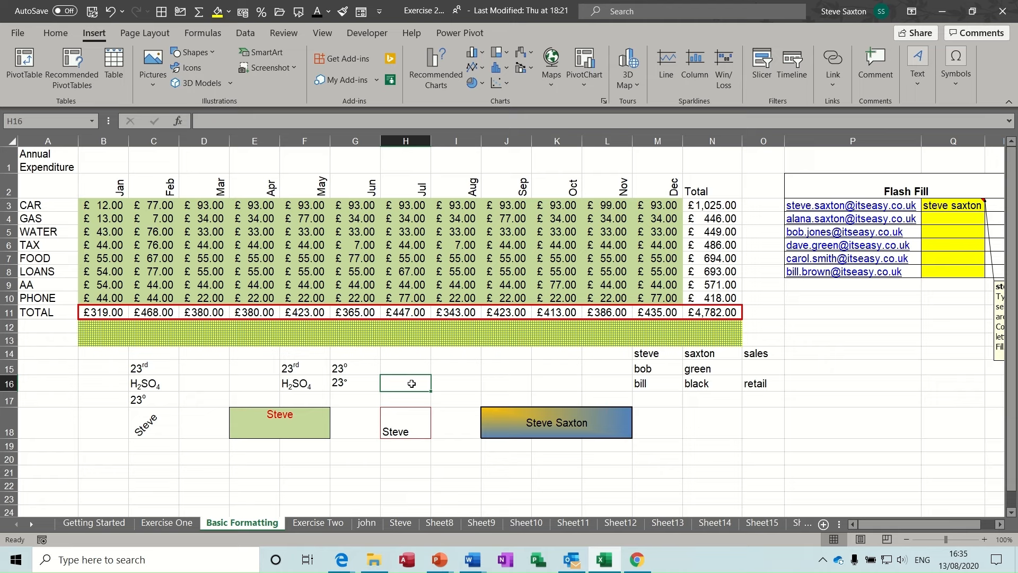
# Enter a standalone degree sign in H16 with Alt+0176.
pyautogui.press('alt')
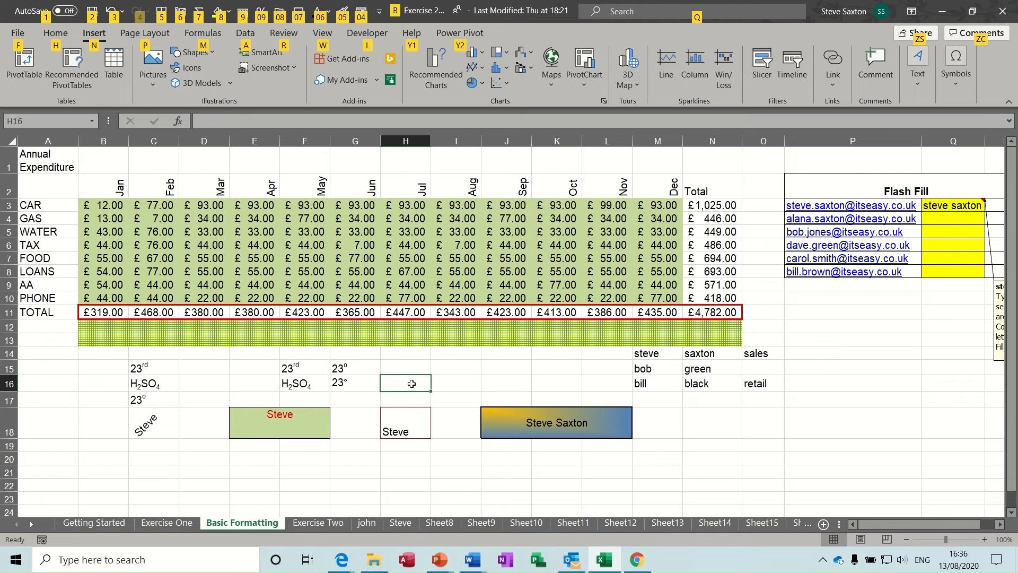
pyautogui.press('alt')
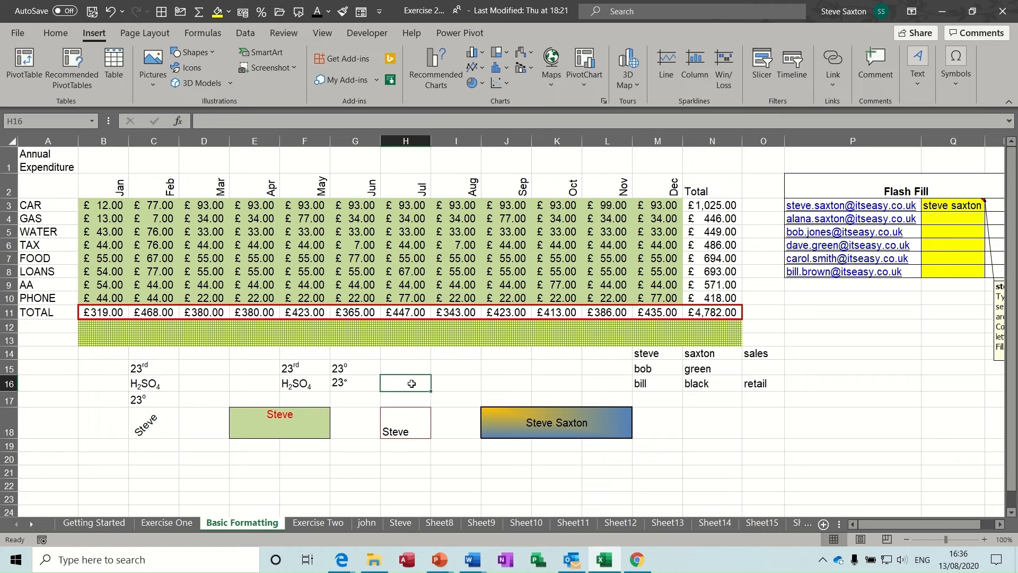
pyautogui.write('°')
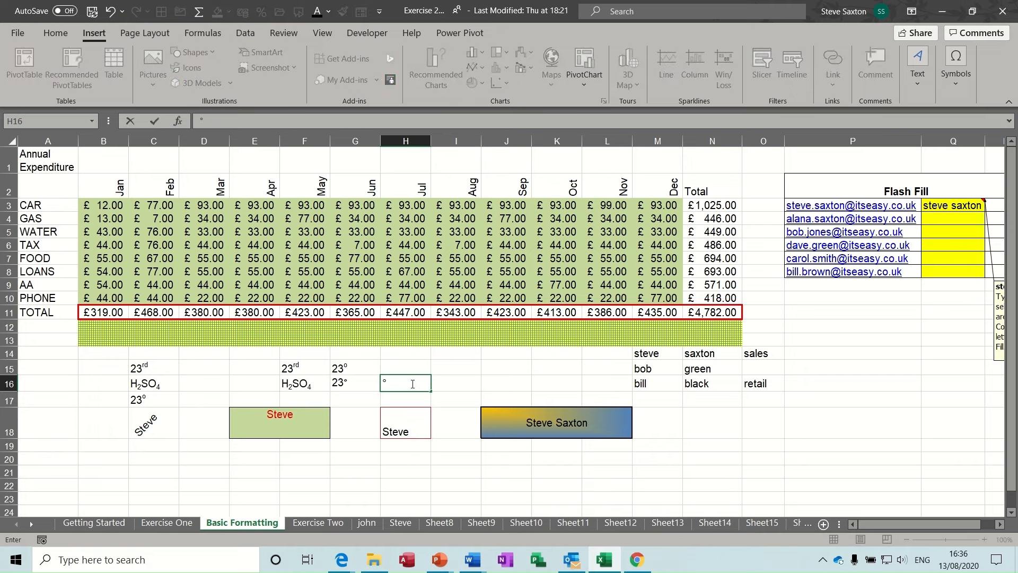
pyautogui.click(354, 388)
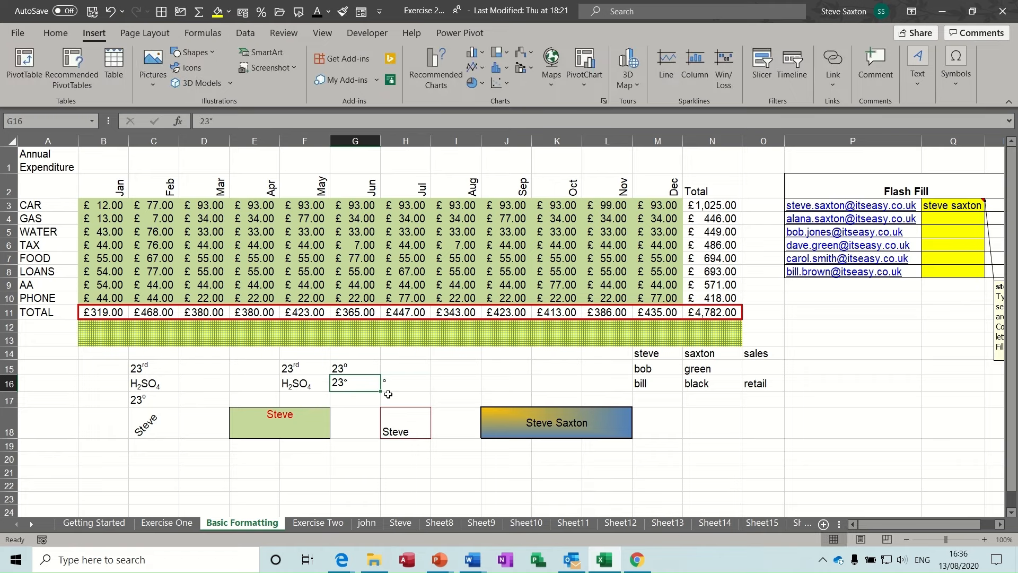
pyautogui.click(402, 383)
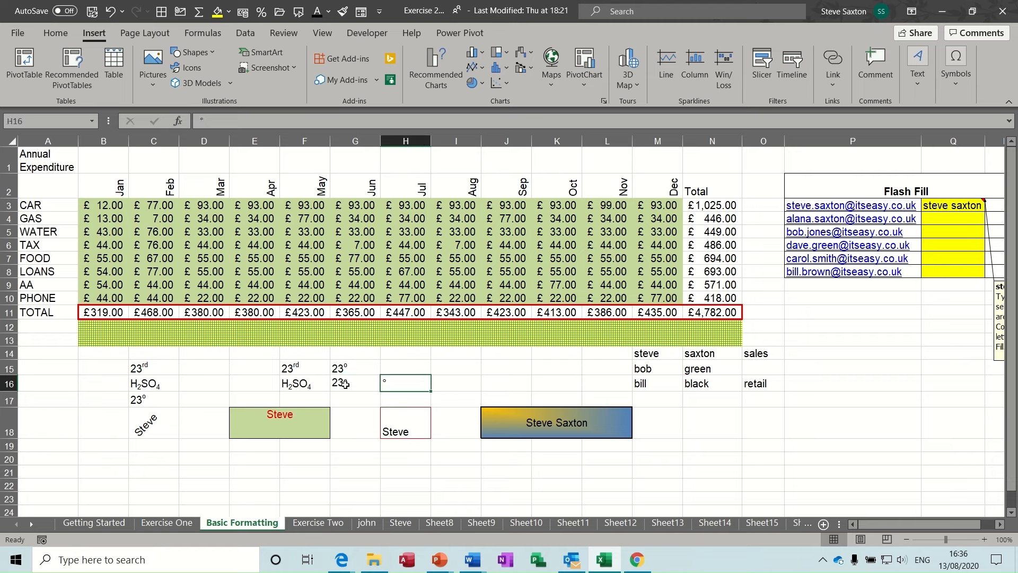
# Enter 23° in I16, compare it with G16, then inspect the rotated C18 and F2 cells.
pyautogui.click(451, 385)
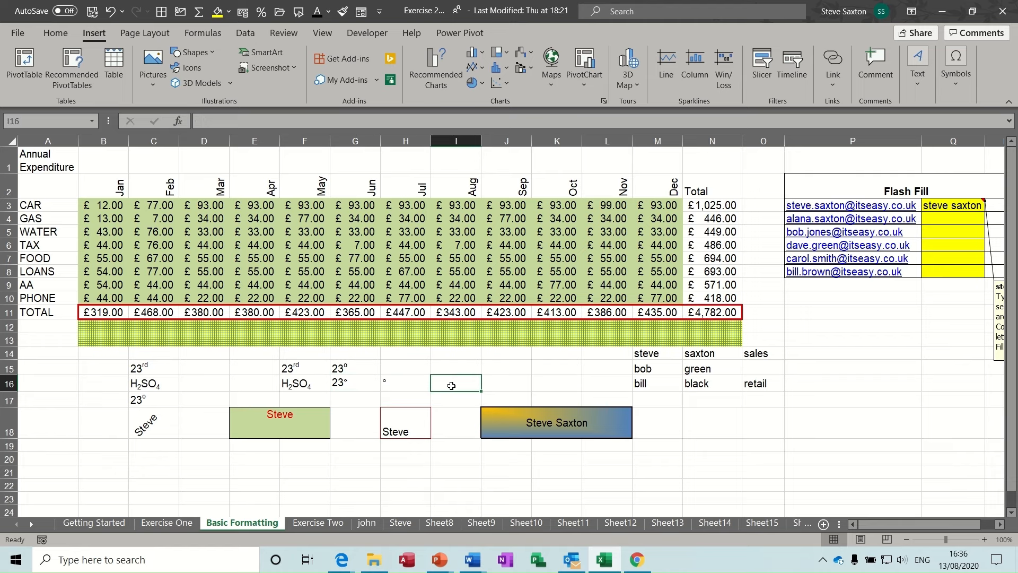
pyautogui.write('23')
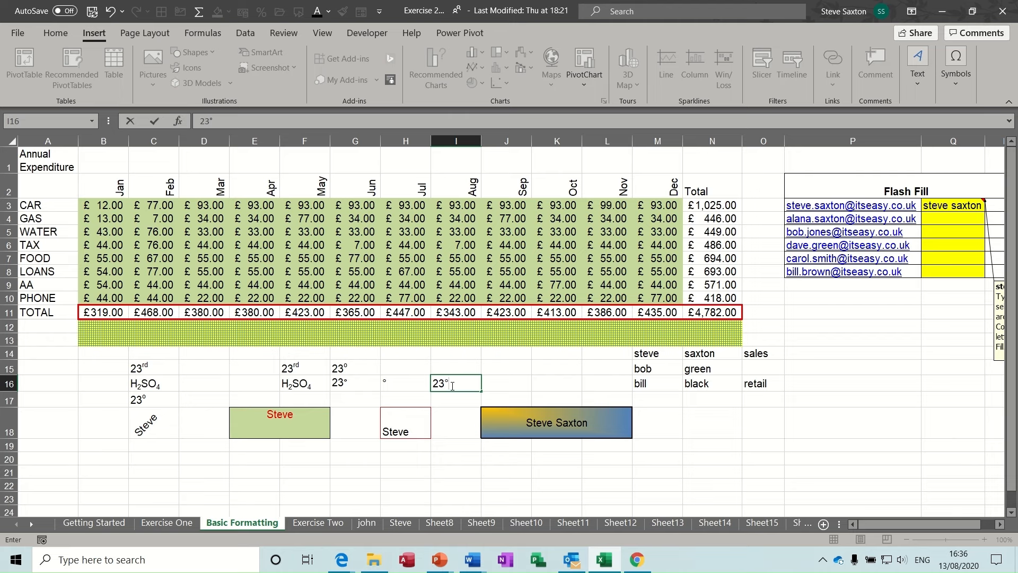
pyautogui.write('°')
pyautogui.hotkey('ctrl', 'Return')
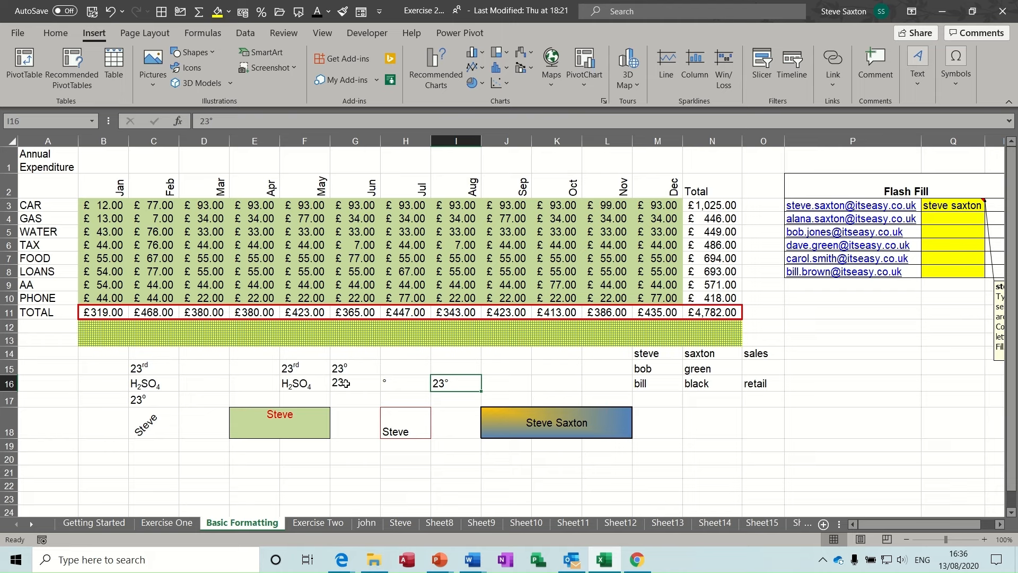
pyautogui.click(346, 383)
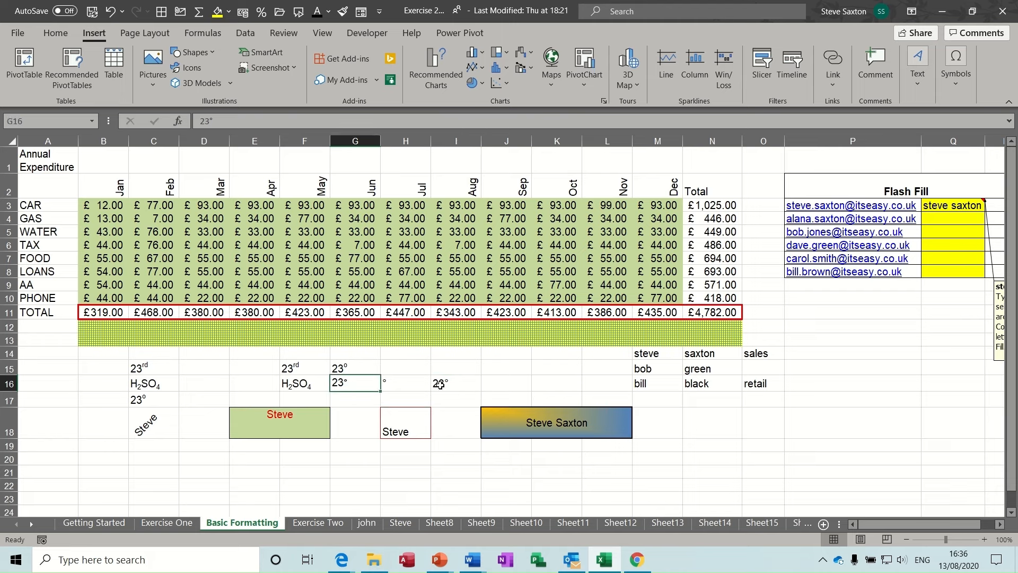
pyautogui.click(451, 384)
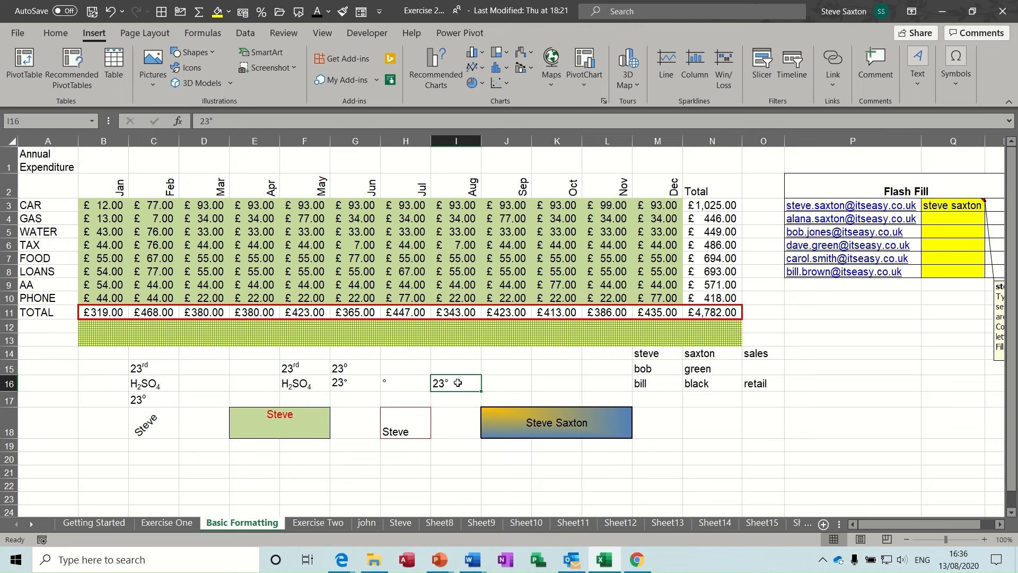
pyautogui.click(157, 424)
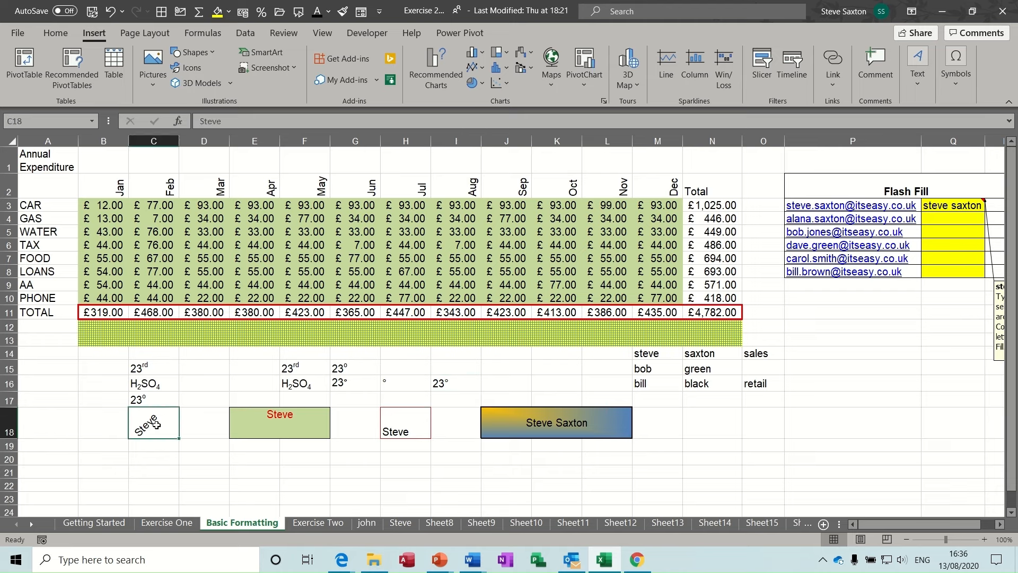
pyautogui.click(310, 191)
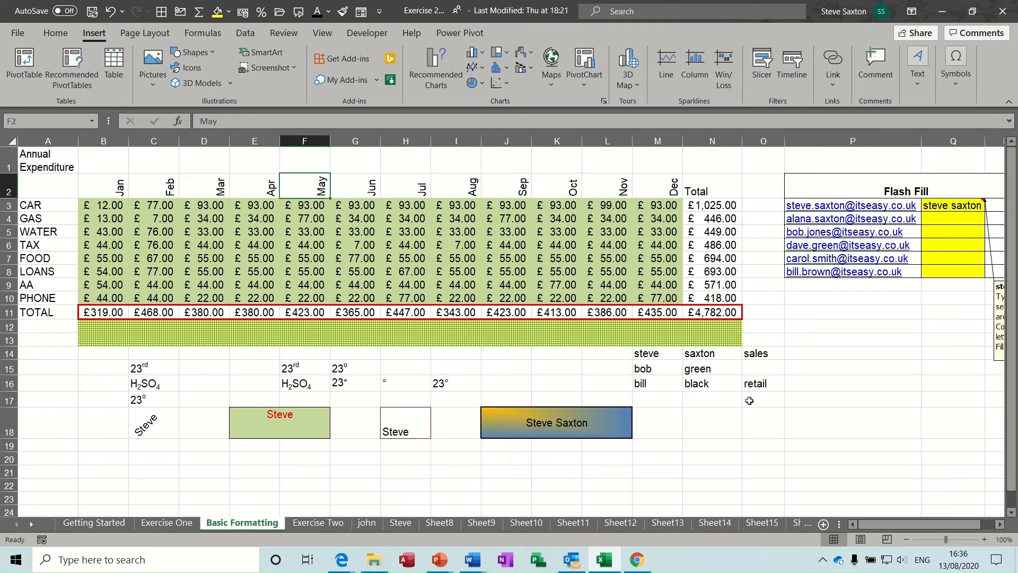
# Merge and centre J20:L22 into one cell.
pyautogui.moveTo(501, 459); pyautogui.dragTo(614, 482)
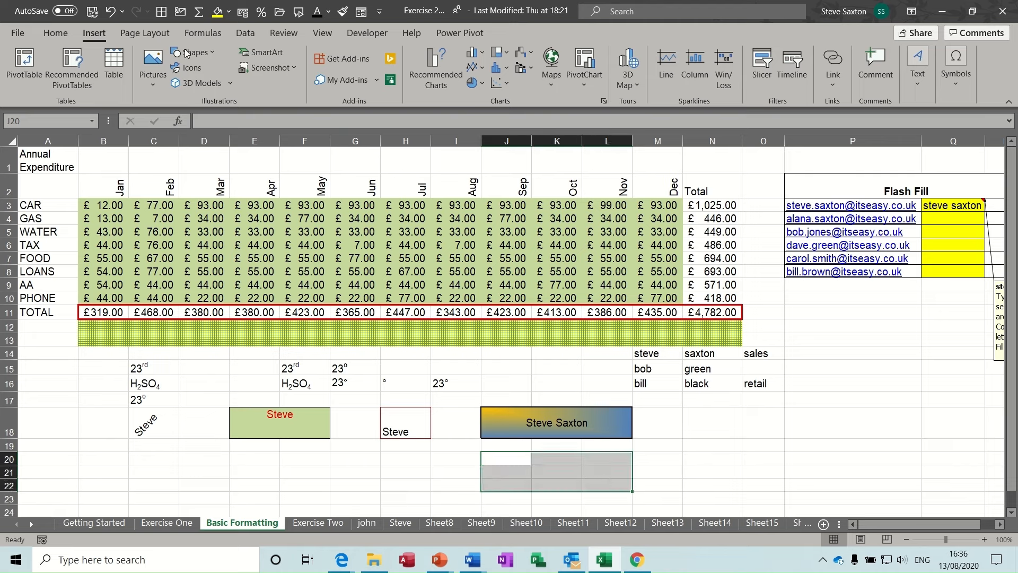
pyautogui.click(56, 33)
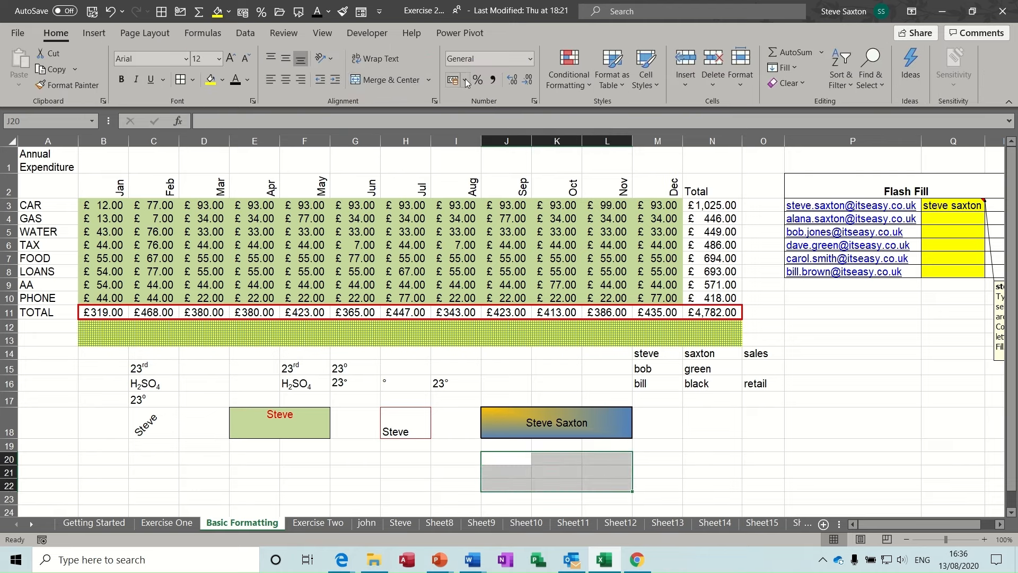
pyautogui.click(391, 83)
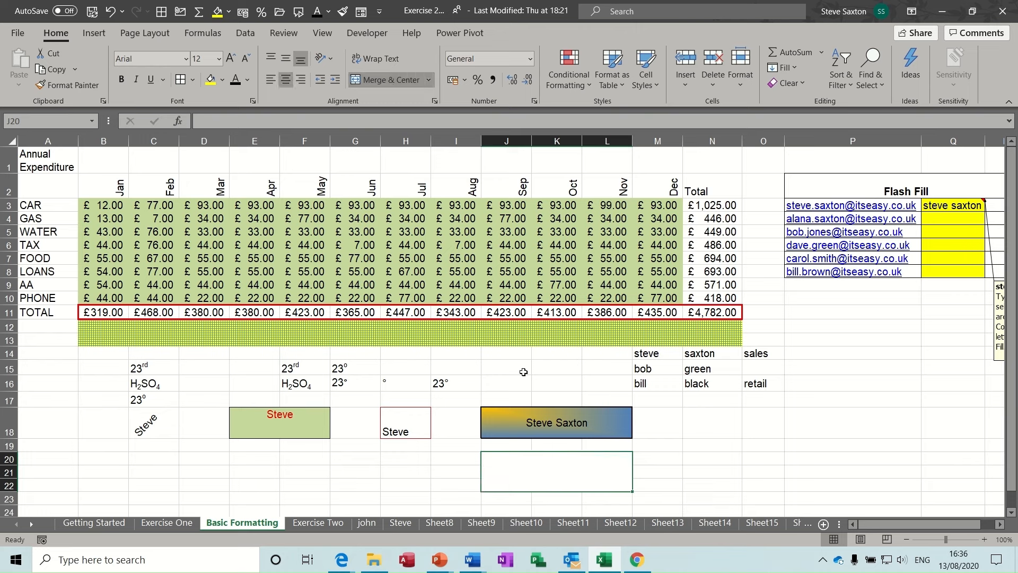
# Apply a red-to-yellow From corner gradient fill to the merged block via Fill Effects.
pyautogui.click(222, 79)
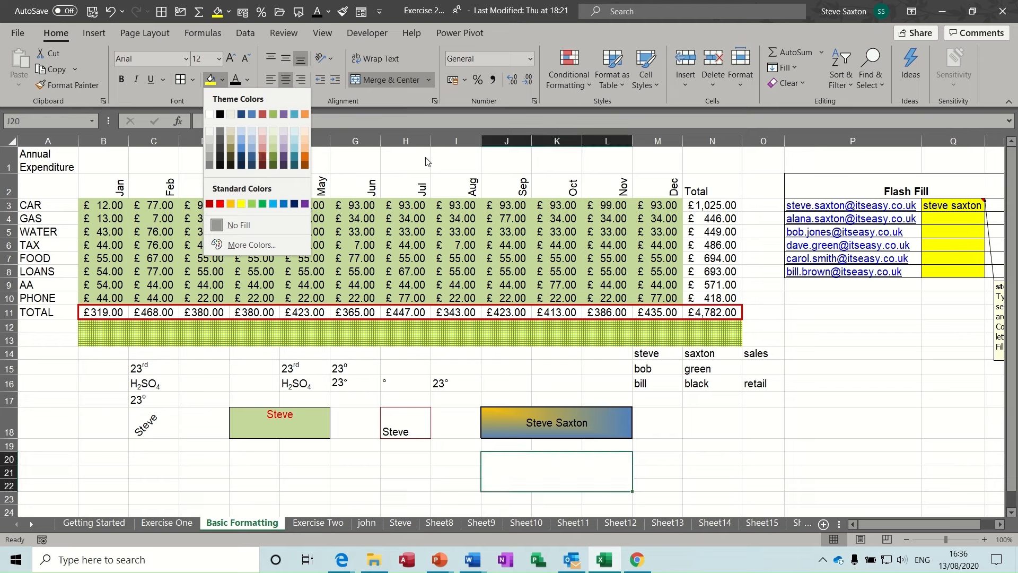
pyautogui.click(434, 101)
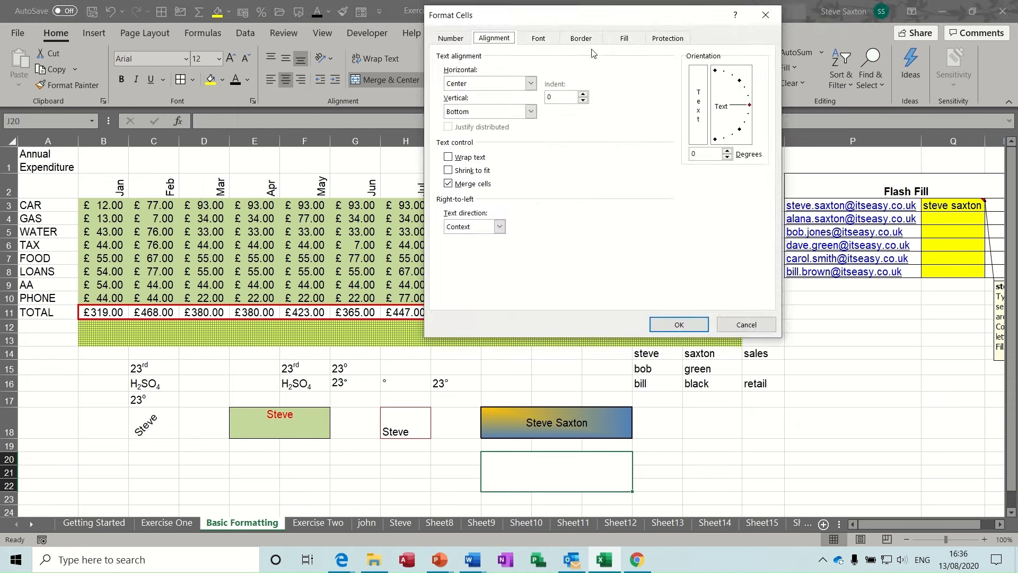
pyautogui.click(624, 39)
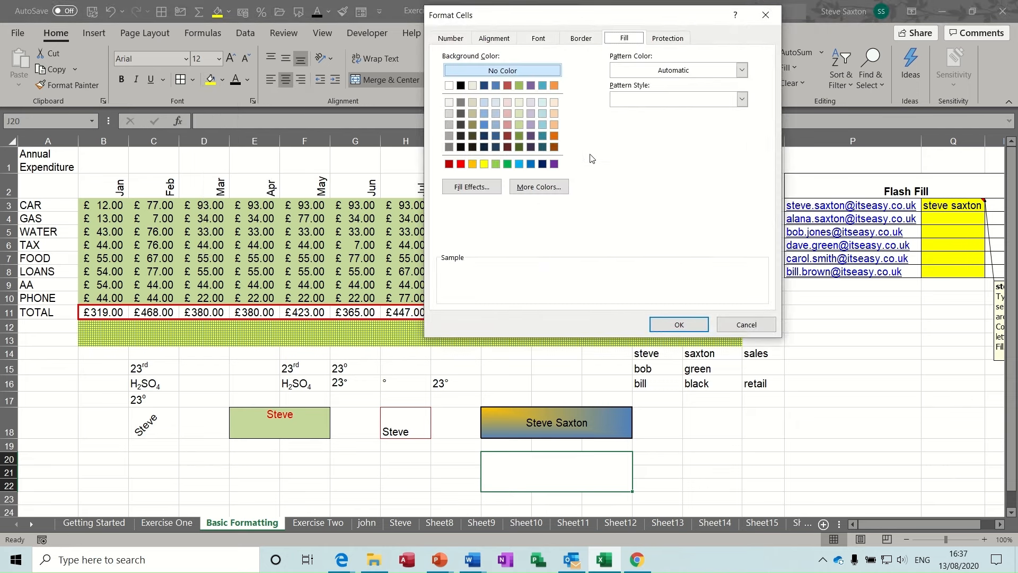
pyautogui.click(472, 187)
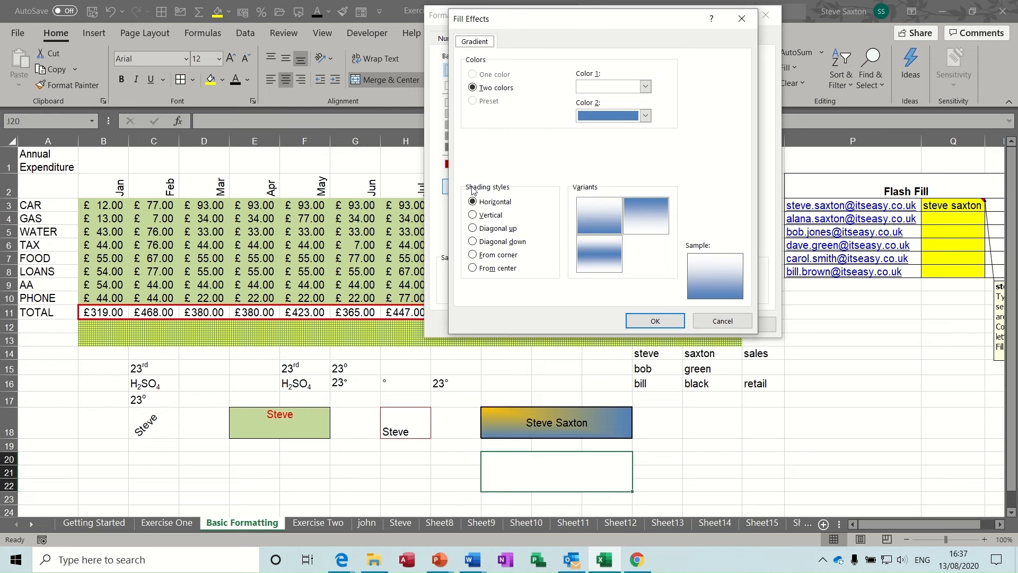
pyautogui.click(472, 215)
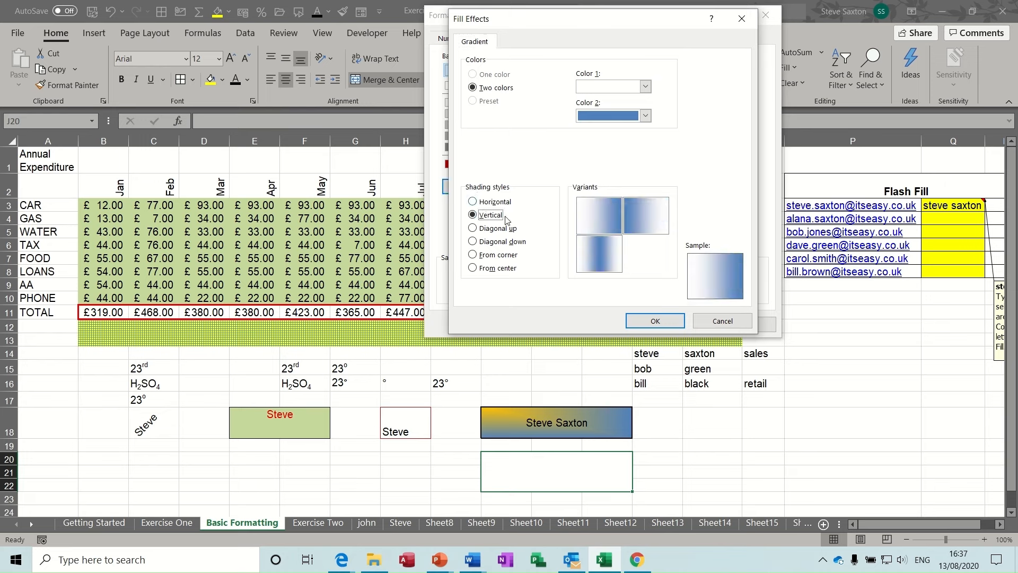
pyautogui.click(644, 87)
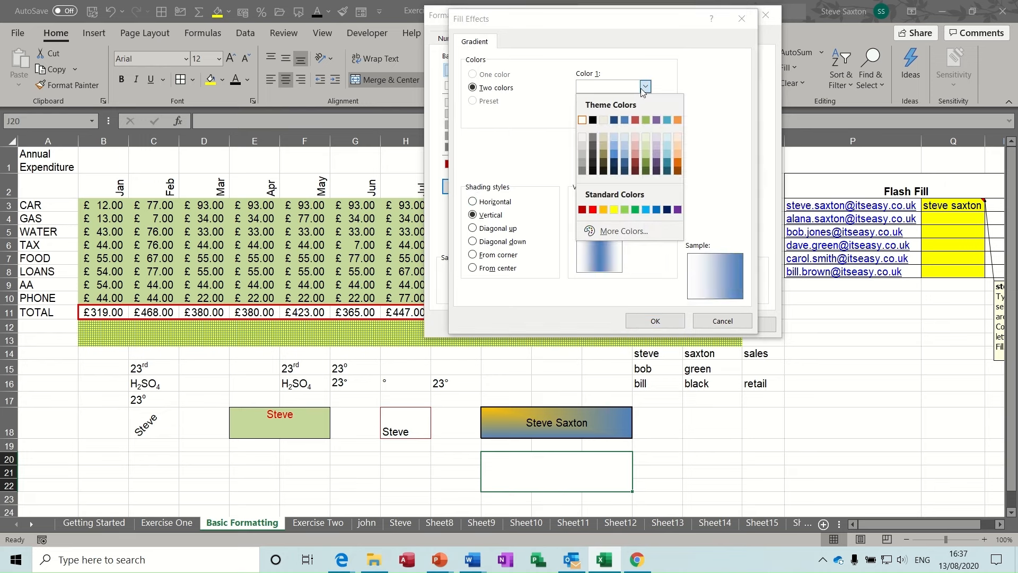
pyautogui.click(593, 210)
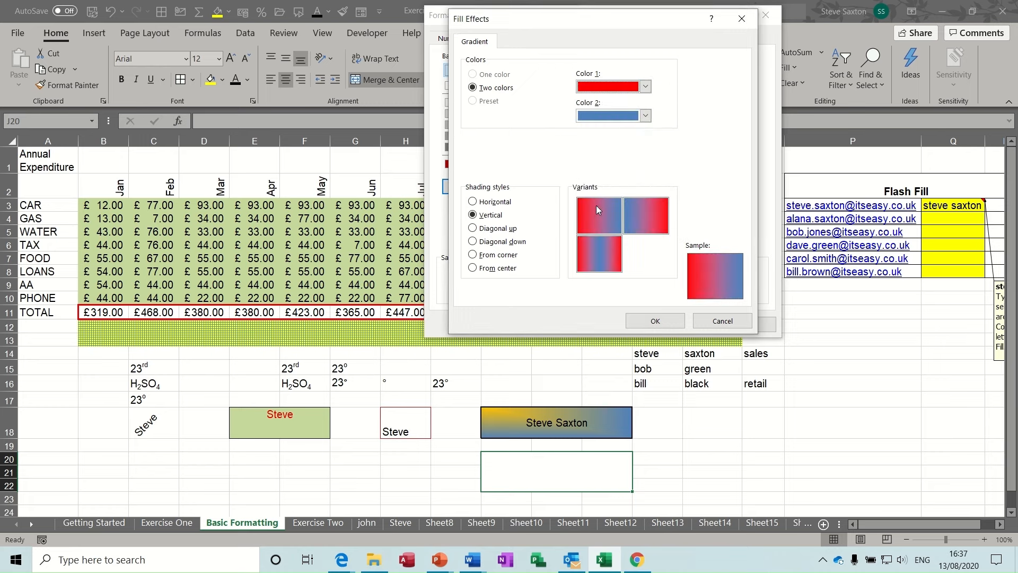
pyautogui.click(645, 116)
pyautogui.click(604, 239)
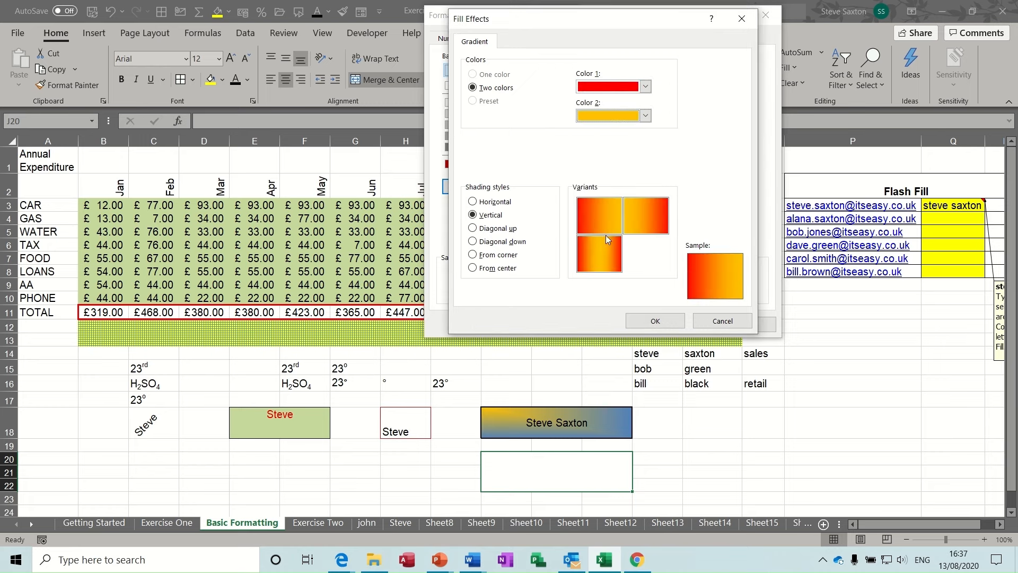
pyautogui.click(494, 255)
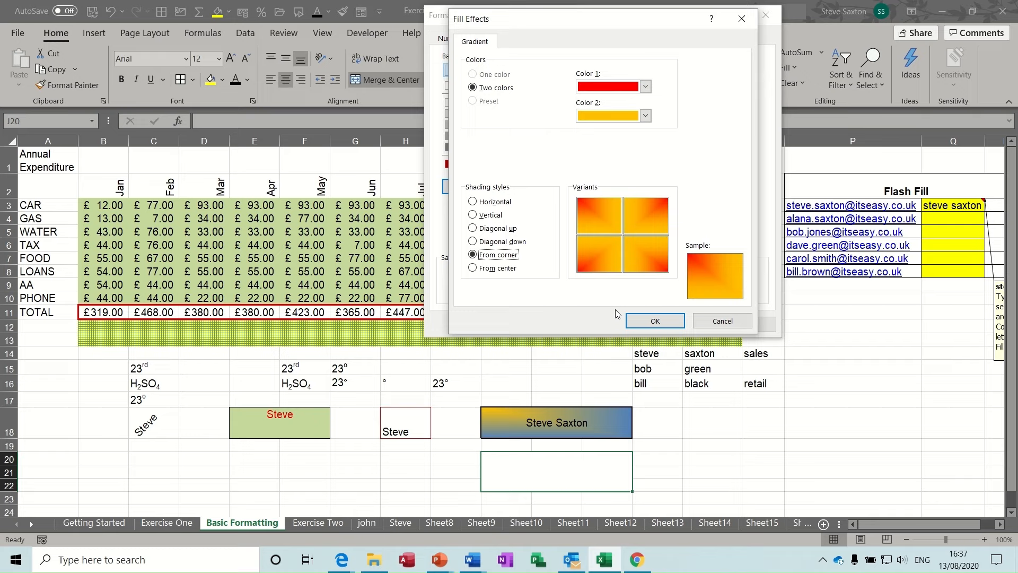
pyautogui.click(649, 323)
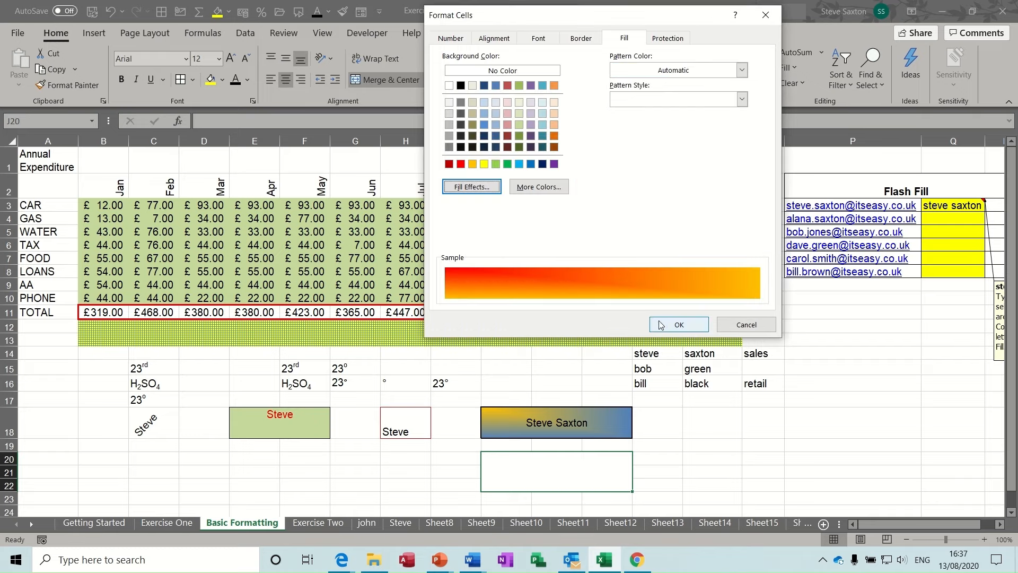
pyautogui.click(663, 324)
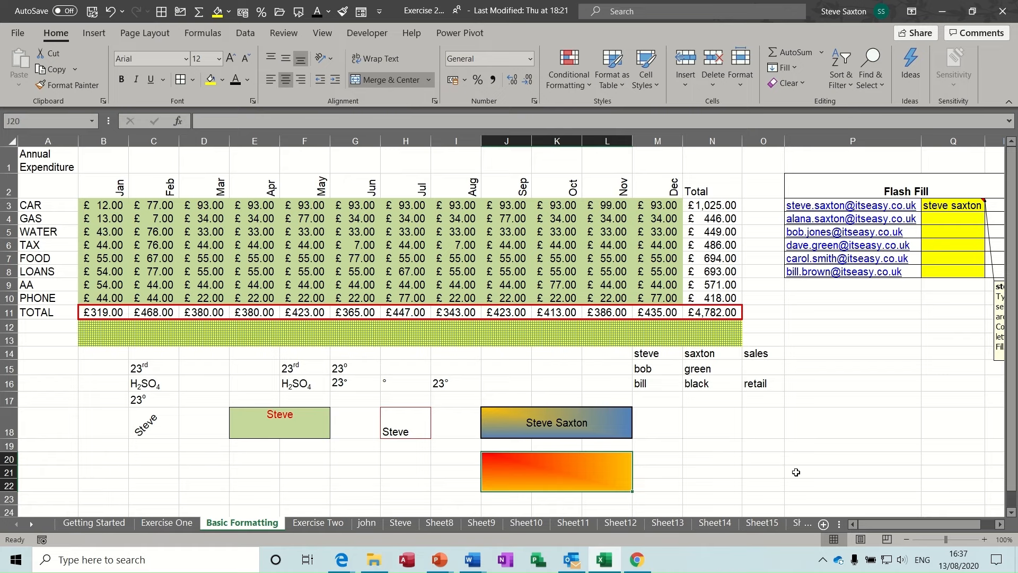
# Flash Fill (Ctrl+E) Q3:Q8 with names extracted from the e-mail addresses.
pyautogui.click(999, 524)
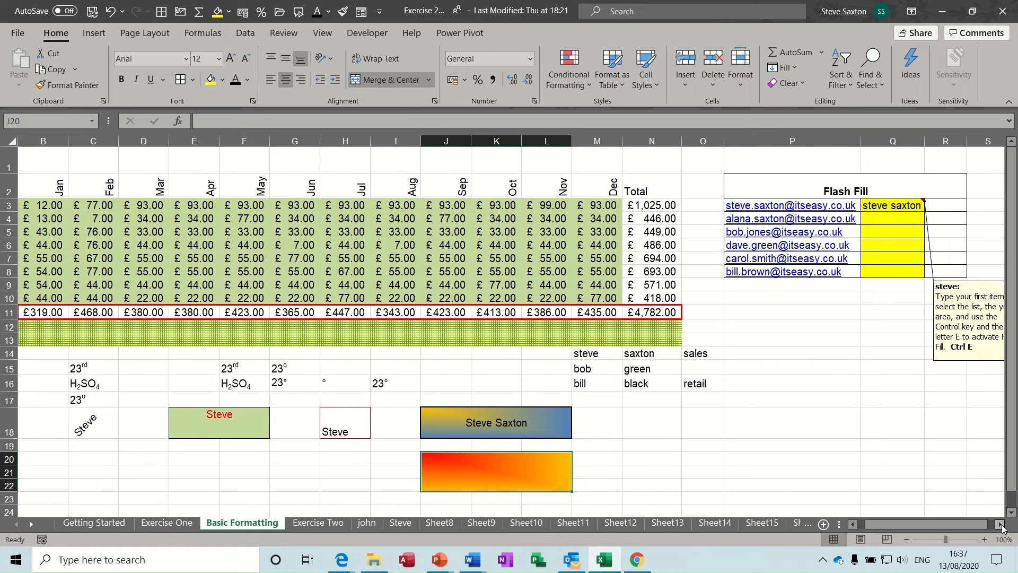
pyautogui.click(999, 524)
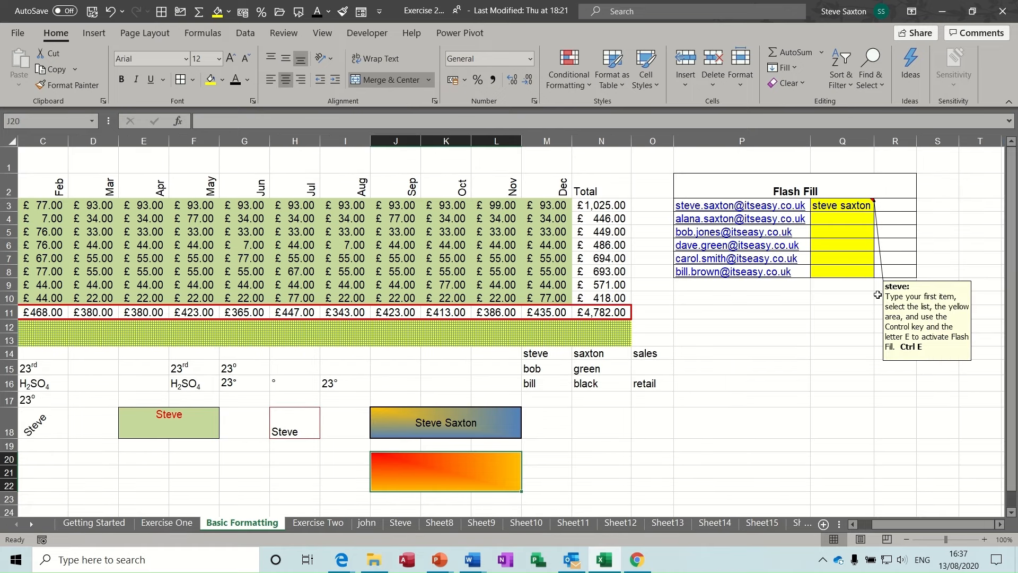
pyautogui.moveTo(925, 283); pyautogui.dragTo(949, 280)
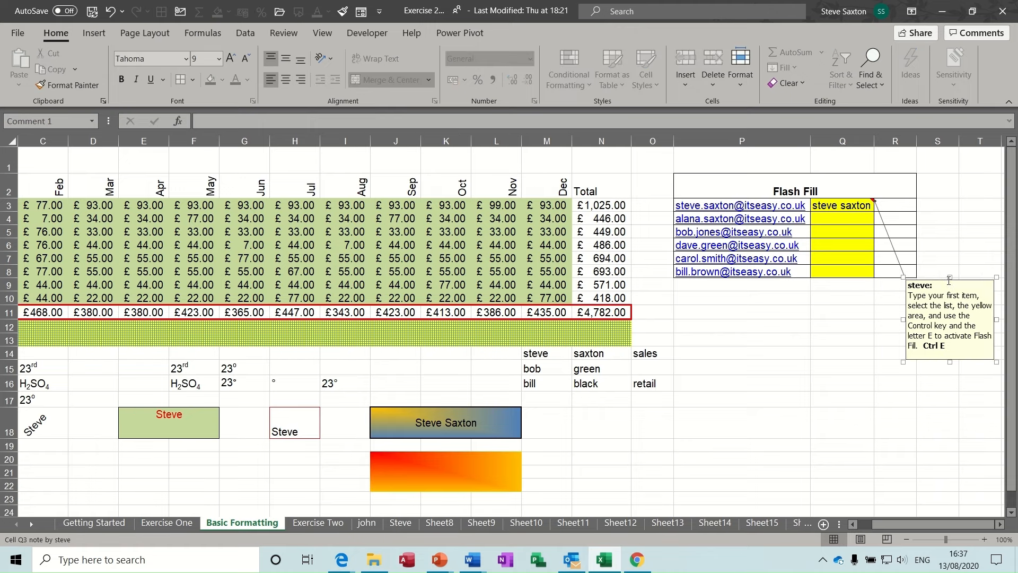
pyautogui.click(999, 524)
pyautogui.click(999, 524)
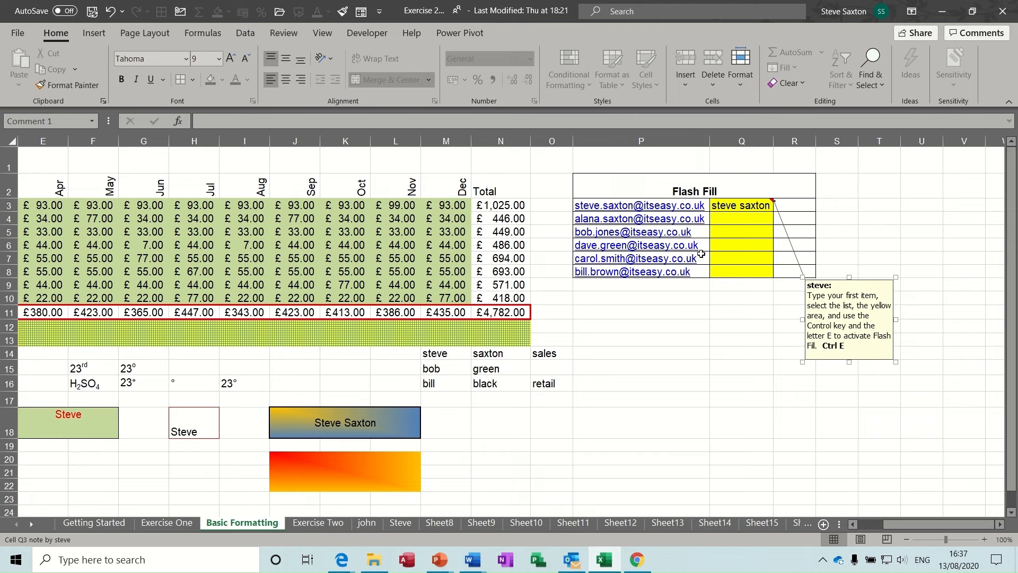
pyautogui.click(728, 207)
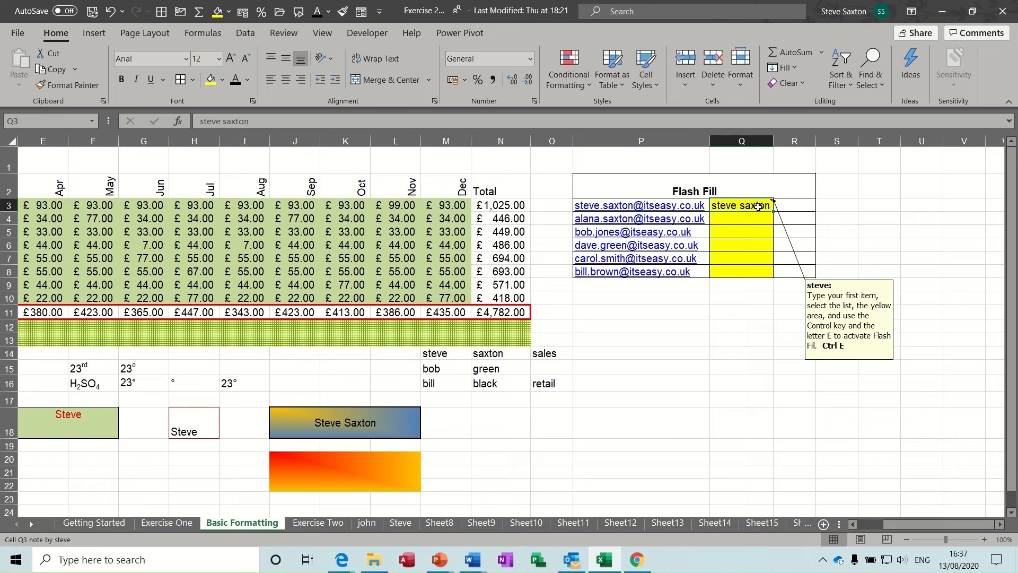
pyautogui.moveTo(741, 205); pyautogui.dragTo(749, 273)
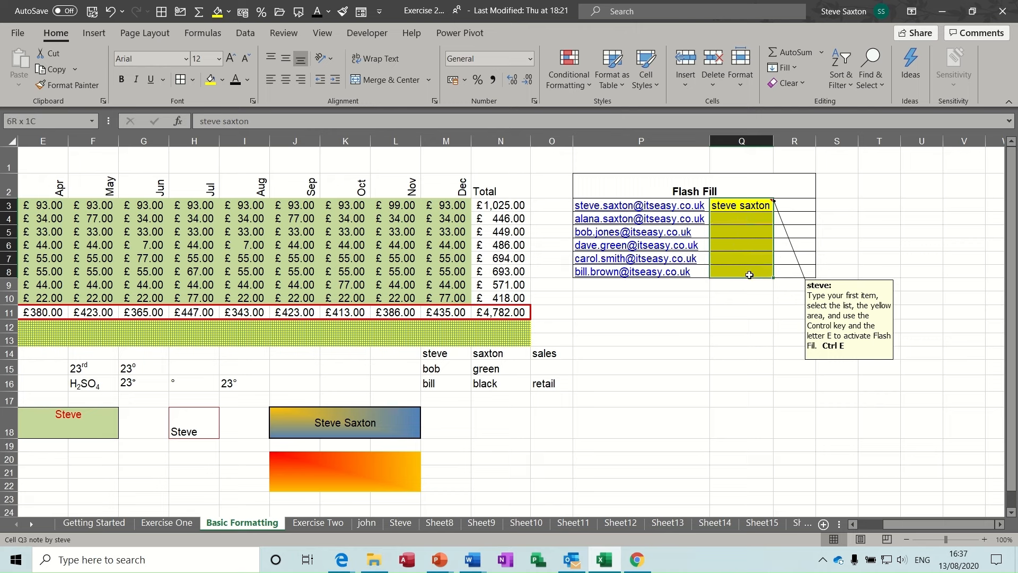
pyautogui.moveTo(727, 207); pyautogui.dragTo(732, 268)
pyautogui.hotkey('ctrl', 'e')
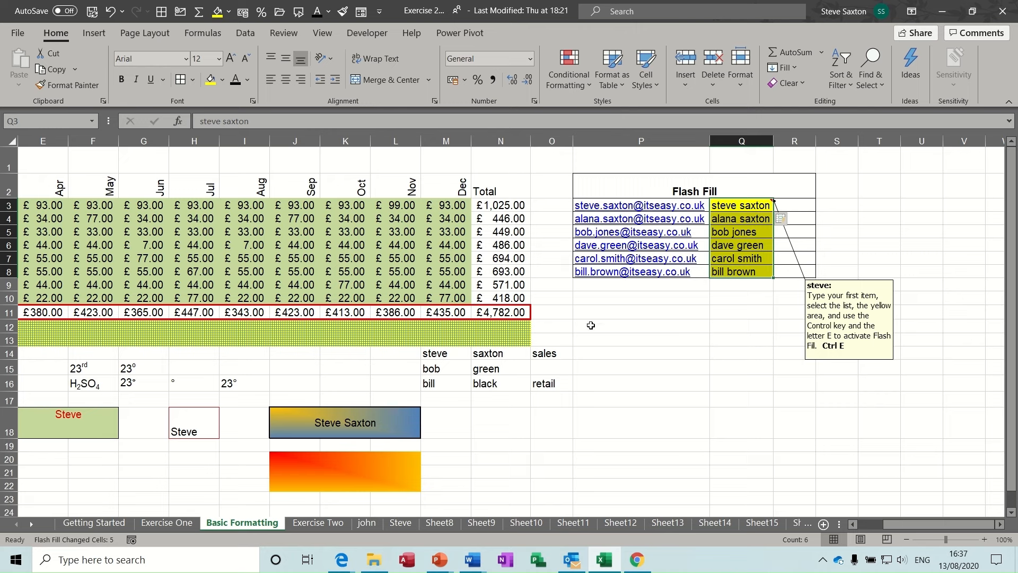
pyautogui.click(511, 373)
pyautogui.click(442, 357)
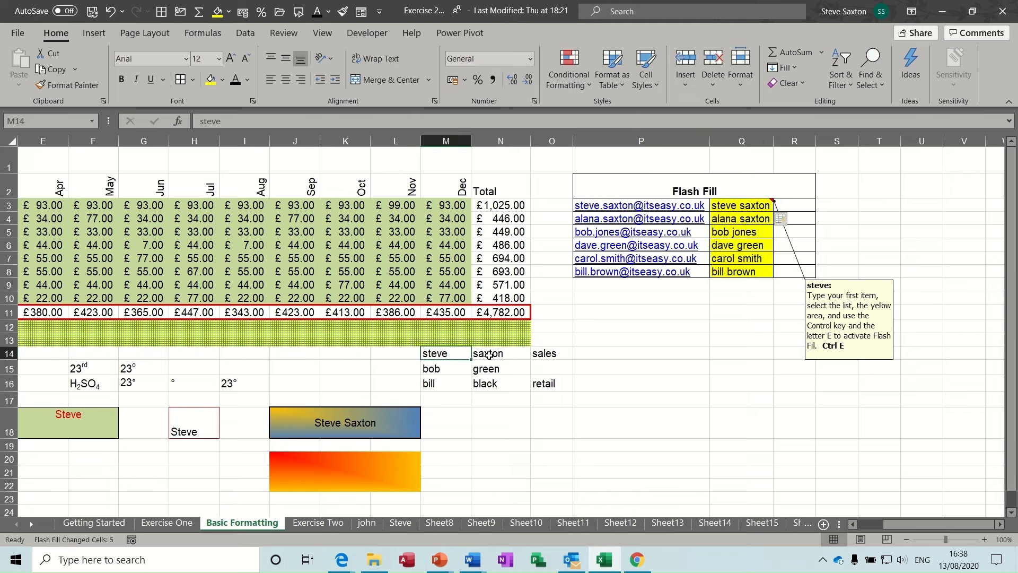
pyautogui.click(488, 355)
pyautogui.click(541, 355)
pyautogui.click(598, 355)
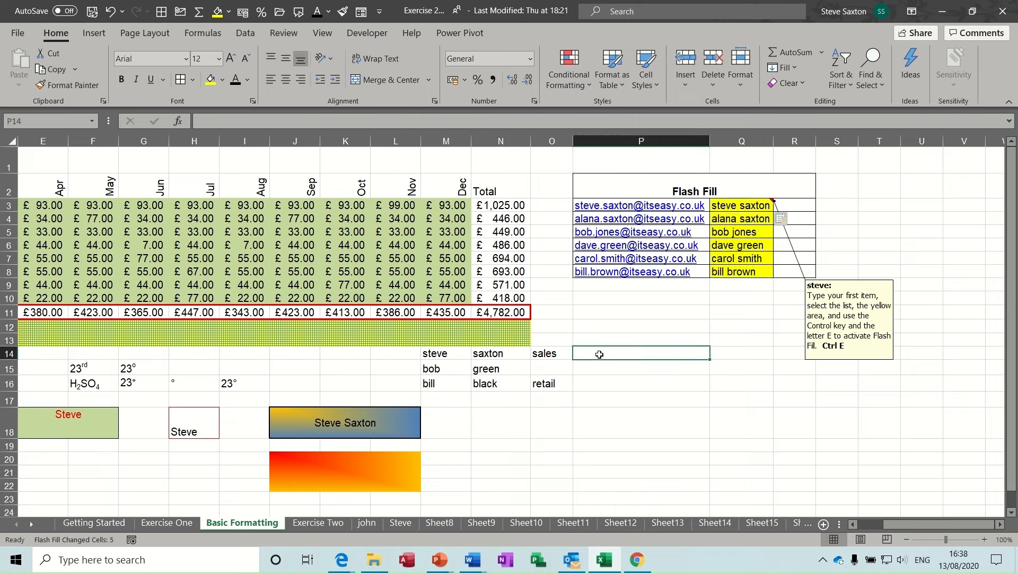
pyautogui.write('steve')
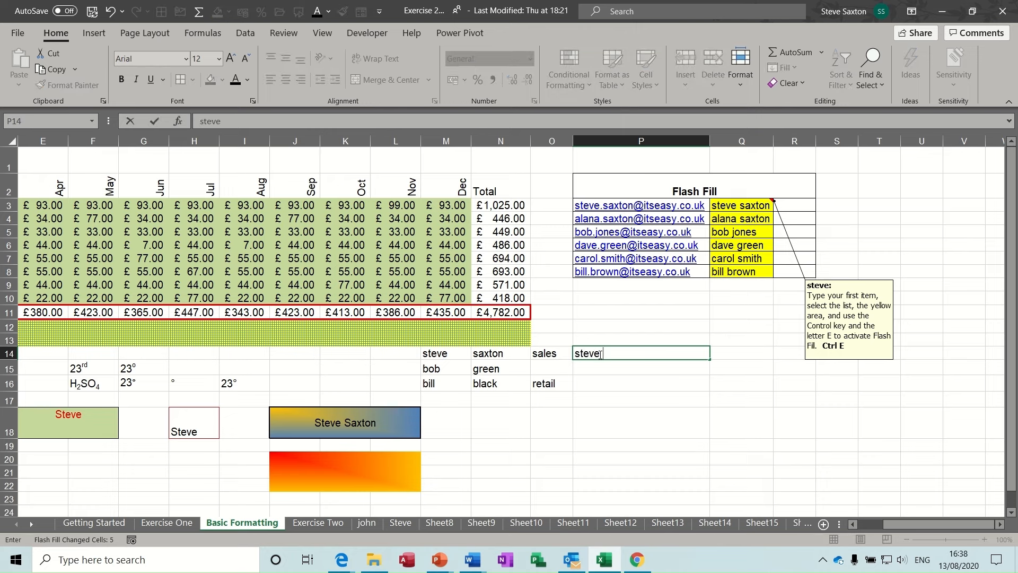
pyautogui.write(' saxton sales')
pyautogui.click(647, 388)
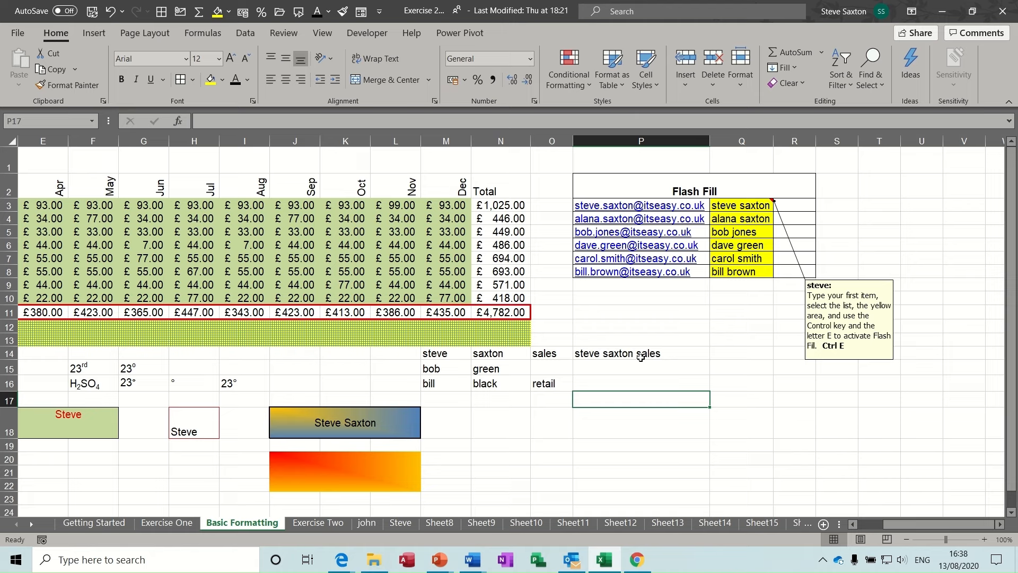
pyautogui.moveTo(642, 356); pyautogui.dragTo(641, 379)
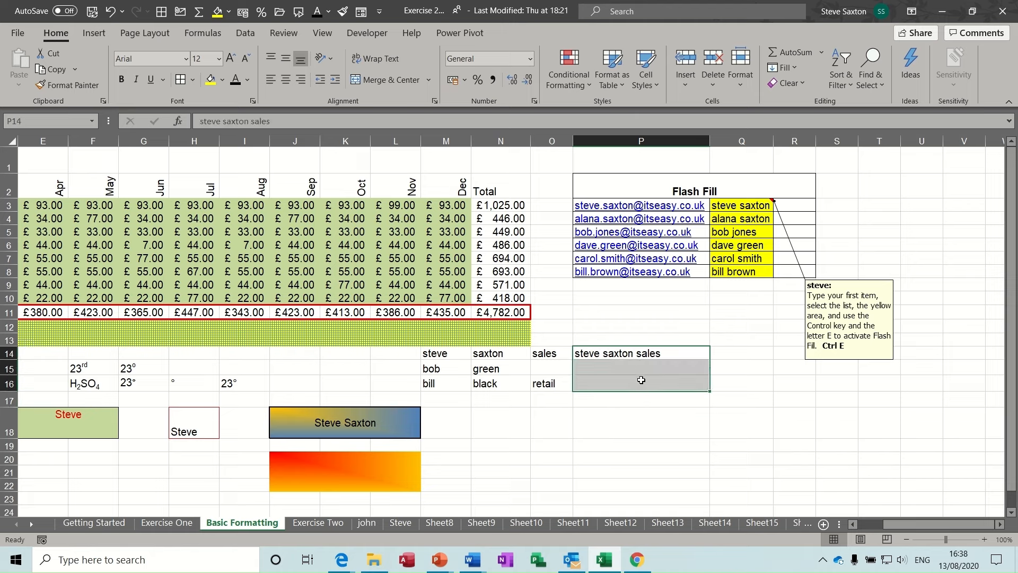
pyautogui.hotkey('ctrl', 'e')
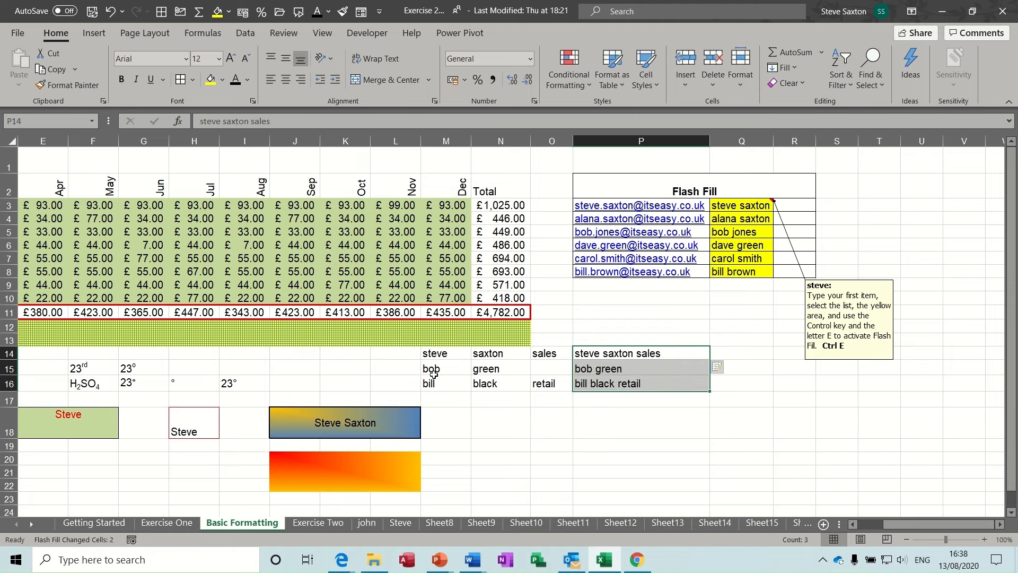
pyautogui.click(651, 371)
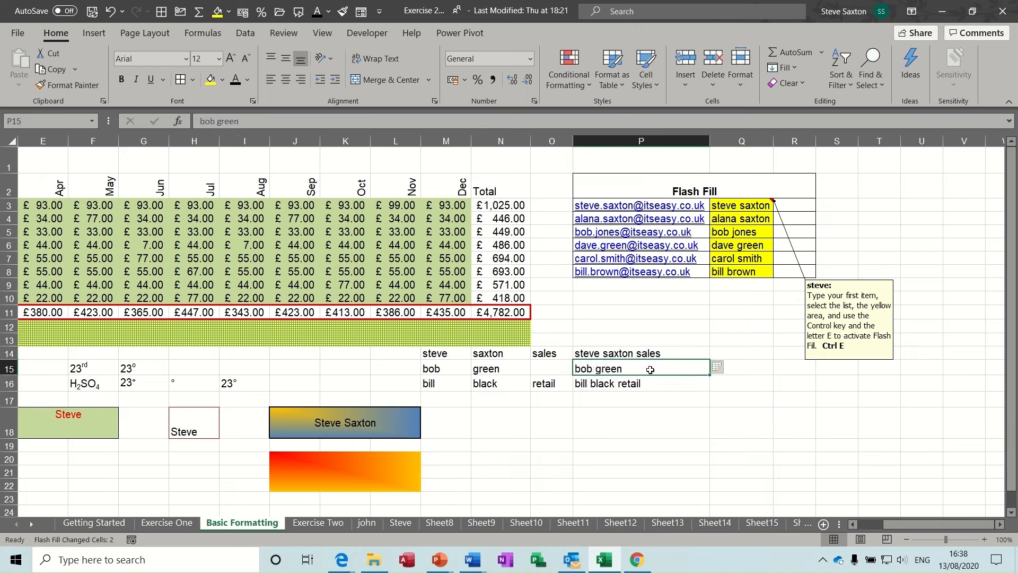
# Scroll right and reselect the joined phrases in P14:P16.
pyautogui.click(1000, 524)
pyautogui.click(1000, 525)
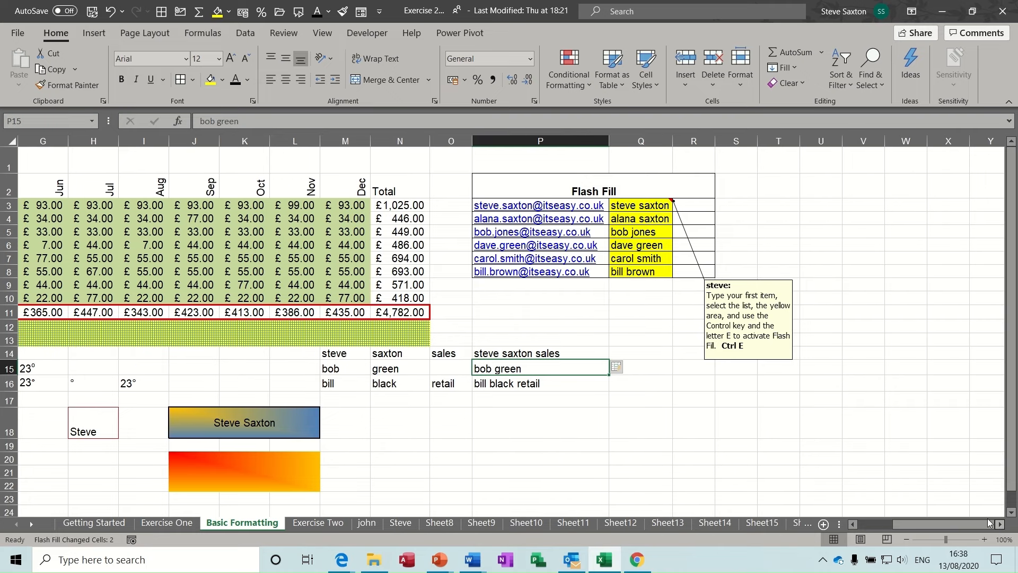
pyautogui.click(643, 351)
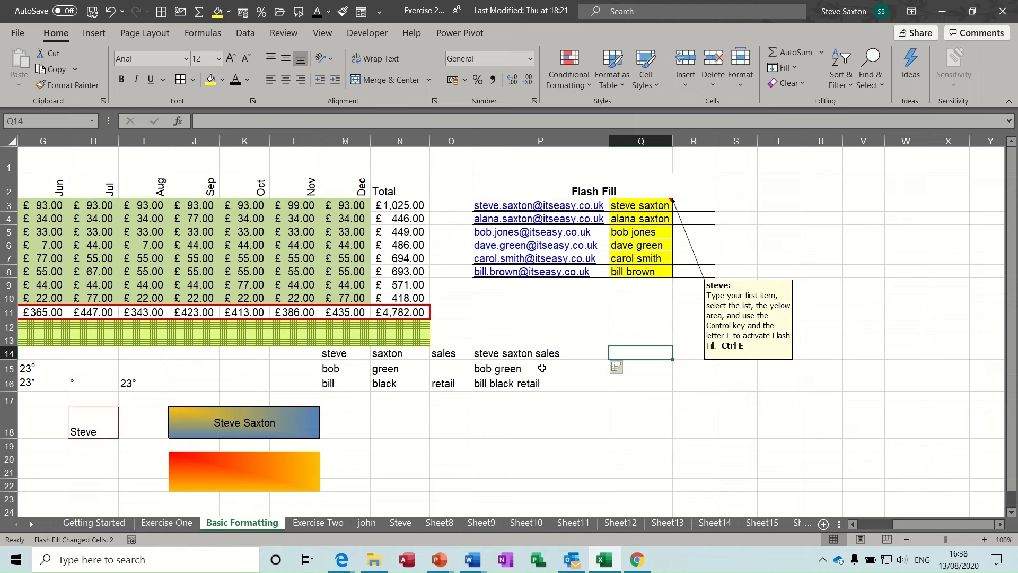
pyautogui.moveTo(525, 355); pyautogui.dragTo(526, 387)
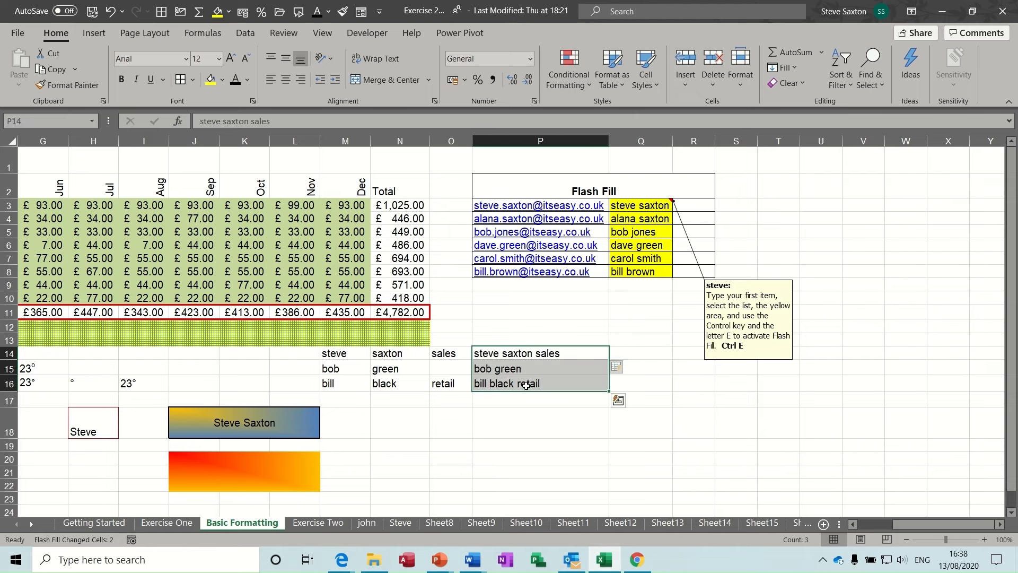
pyautogui.moveTo(517, 349); pyautogui.dragTo(501, 378)
# Run Text to Columns on P14:P16, delimited by Space only instead of Tab.
pyautogui.click(520, 142)
pyautogui.click(243, 33)
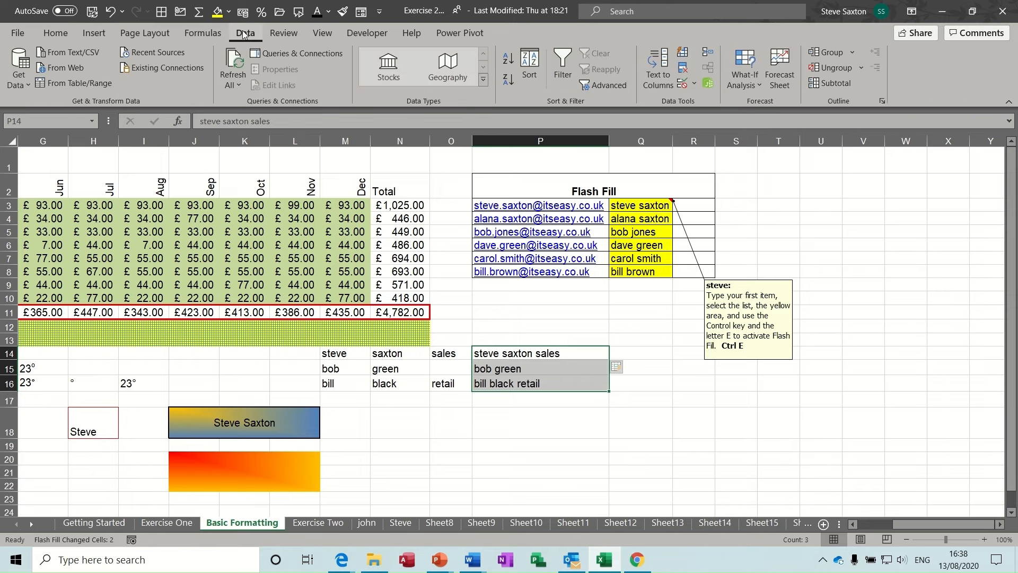
pyautogui.click(657, 68)
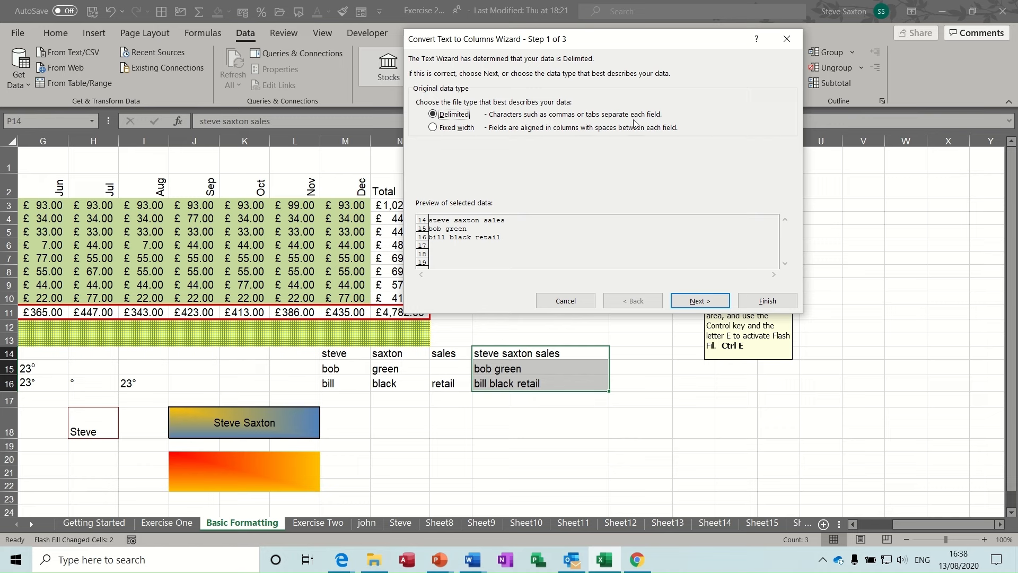
pyautogui.click(698, 300)
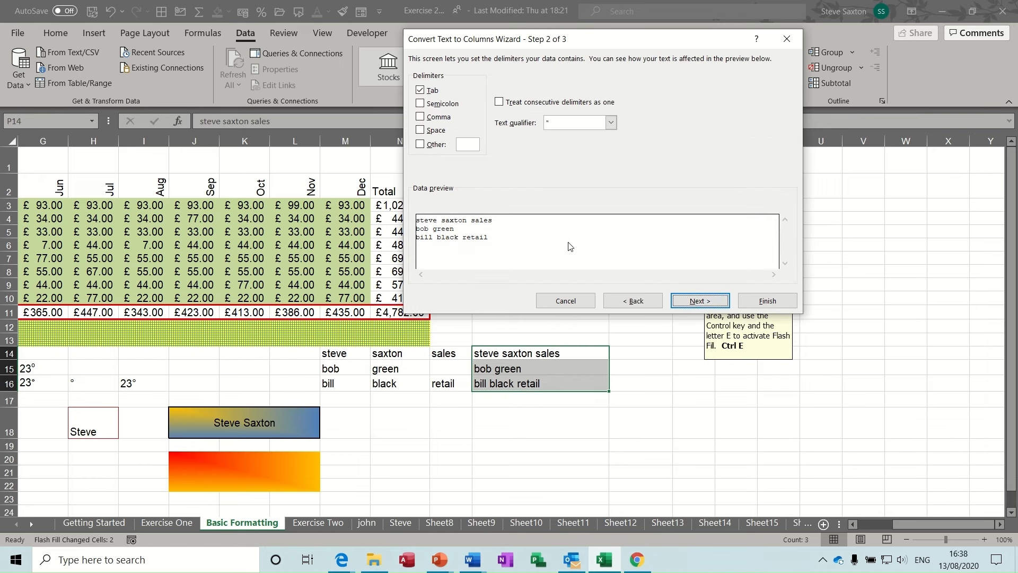
pyautogui.click(420, 90)
pyautogui.click(420, 131)
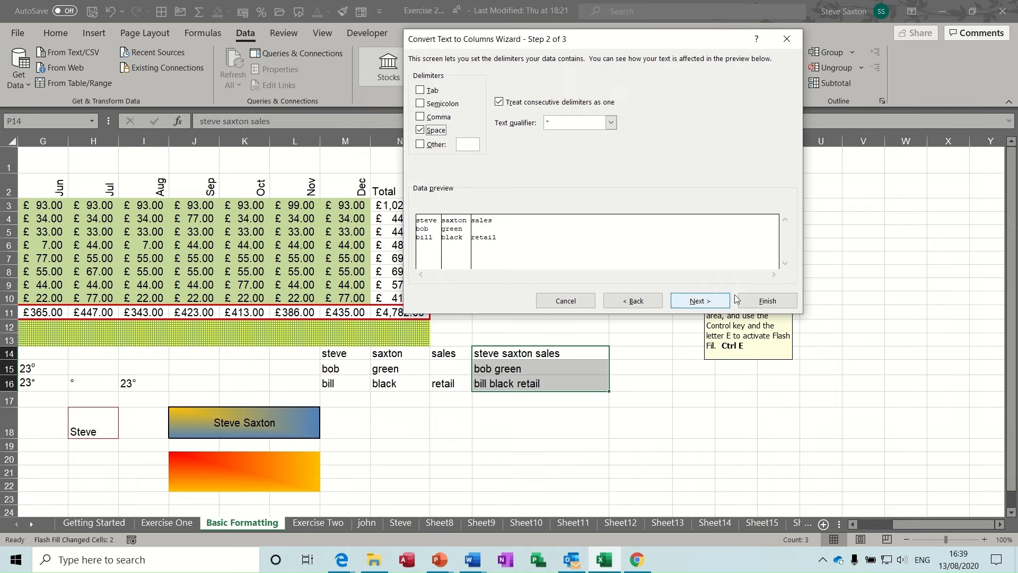
pyautogui.click(766, 301)
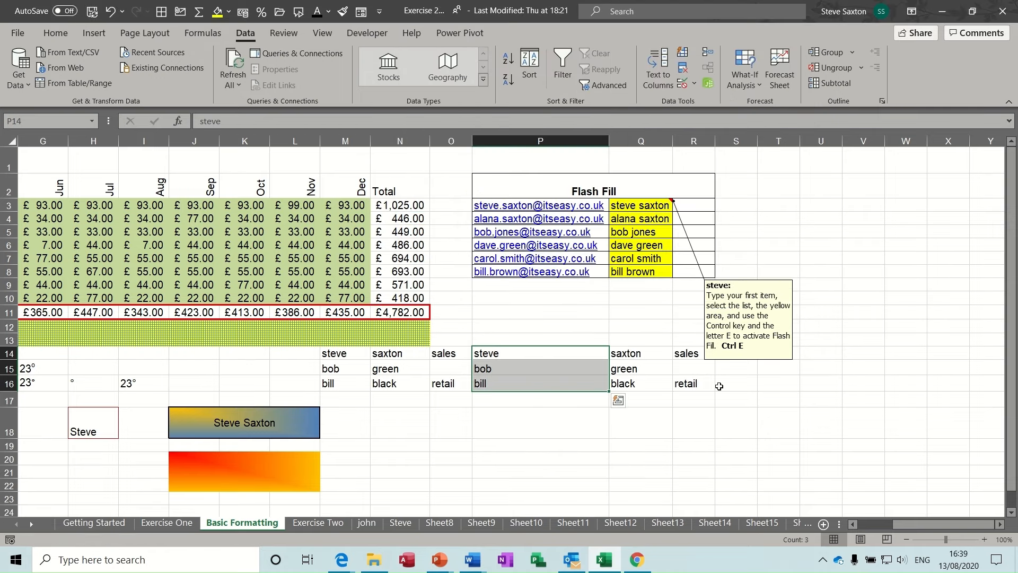
pyautogui.moveTo(905, 523); pyautogui.dragTo(870, 524)
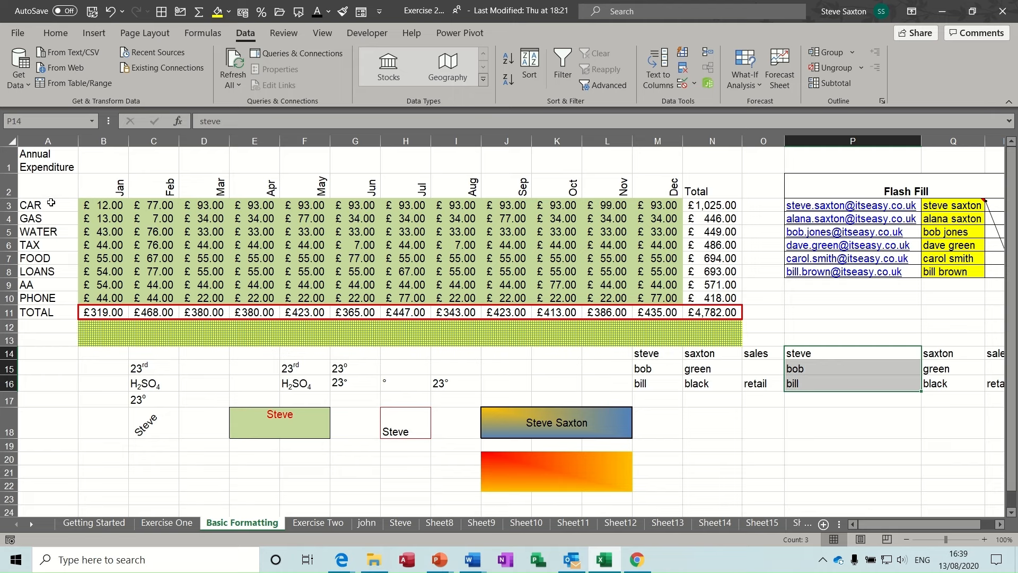
# Select the expense category labels from CAR down to PHONE in column A.
pyautogui.moveTo(51, 204); pyautogui.dragTo(46, 296)
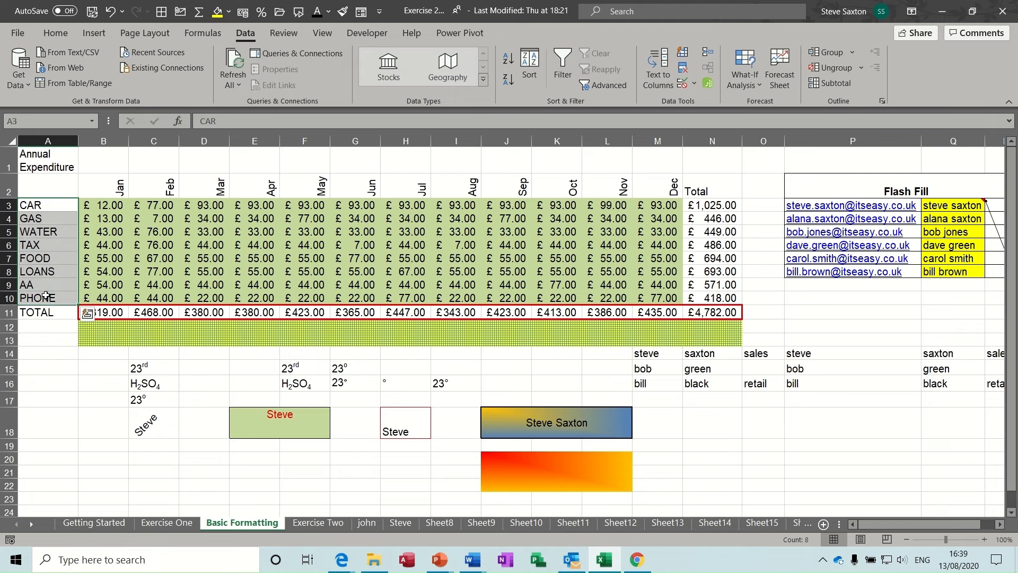
# Copy the CAR-to-TOTAL labels and paste them starting at A15.
pyautogui.click(58, 33)
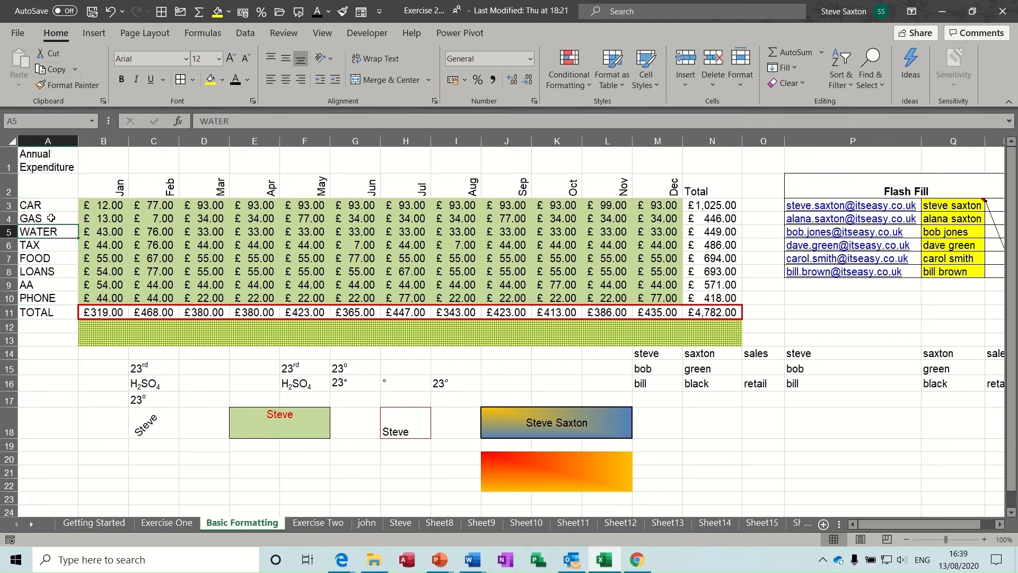
pyautogui.moveTo(49, 206); pyautogui.dragTo(59, 318)
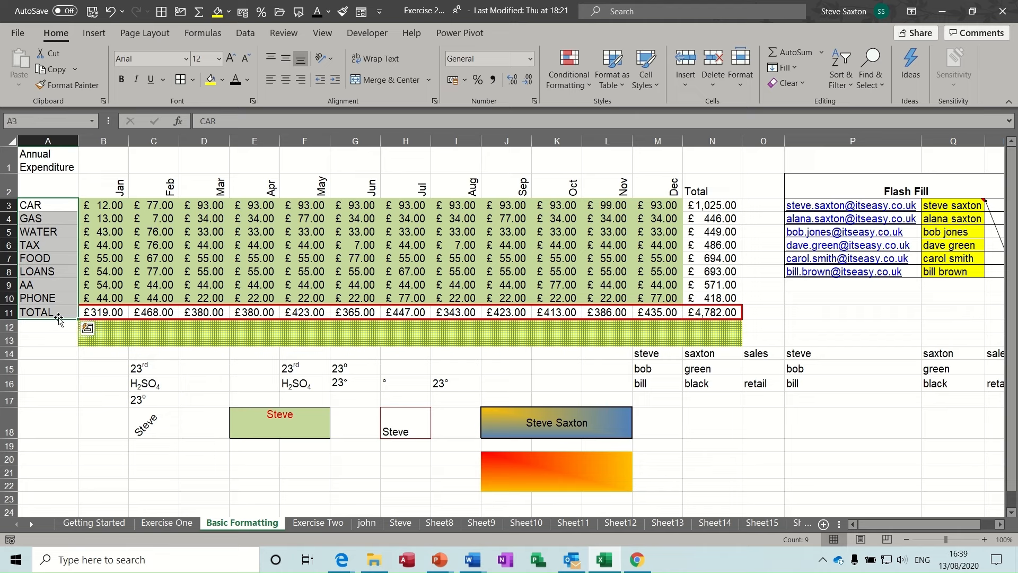
pyautogui.rightClick(64, 314)
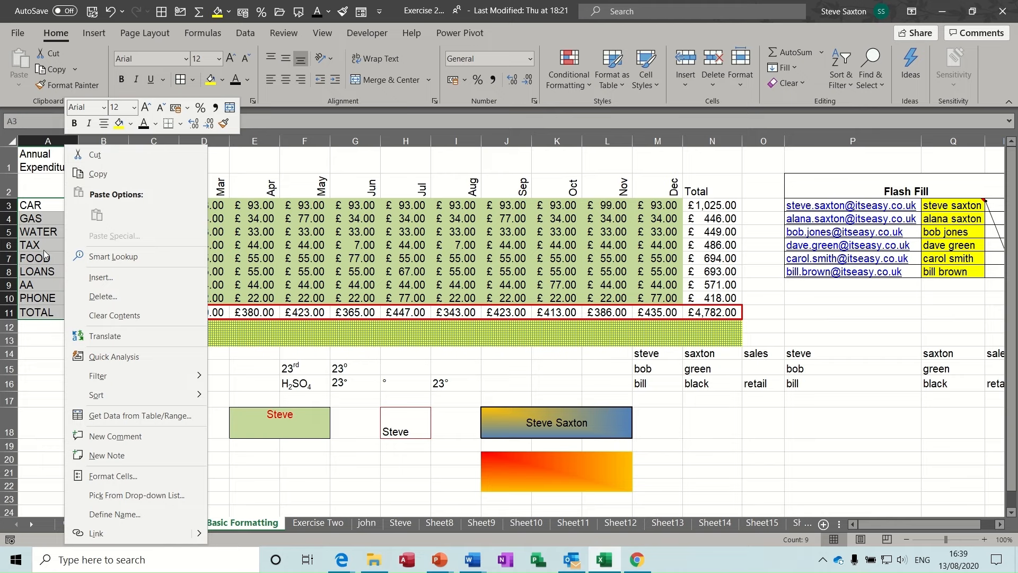
pyautogui.click(33, 277)
pyautogui.moveTo(41, 207); pyautogui.dragTo(45, 314)
pyautogui.hotkey('ctrl', 'c')
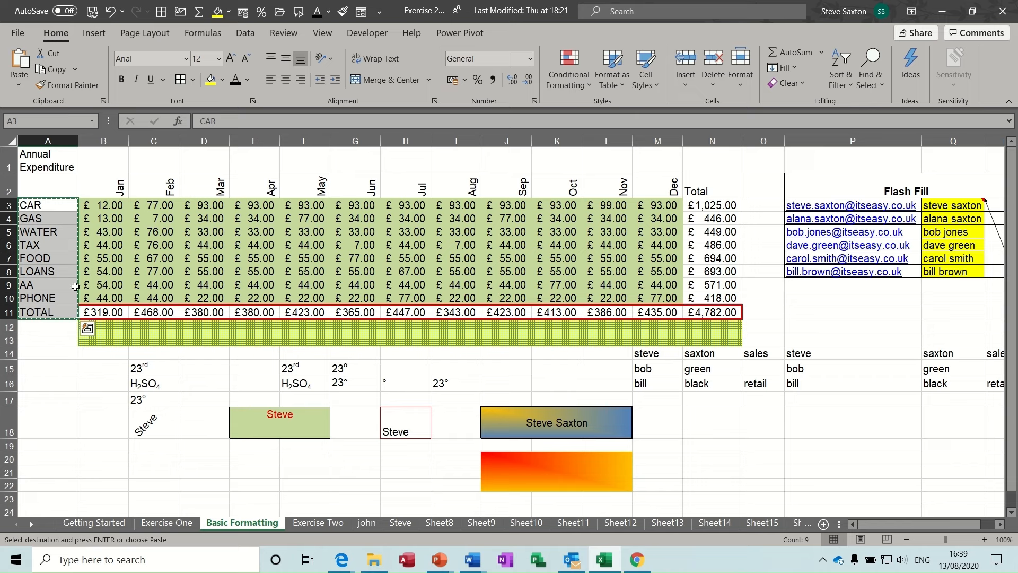
pyautogui.click(52, 369)
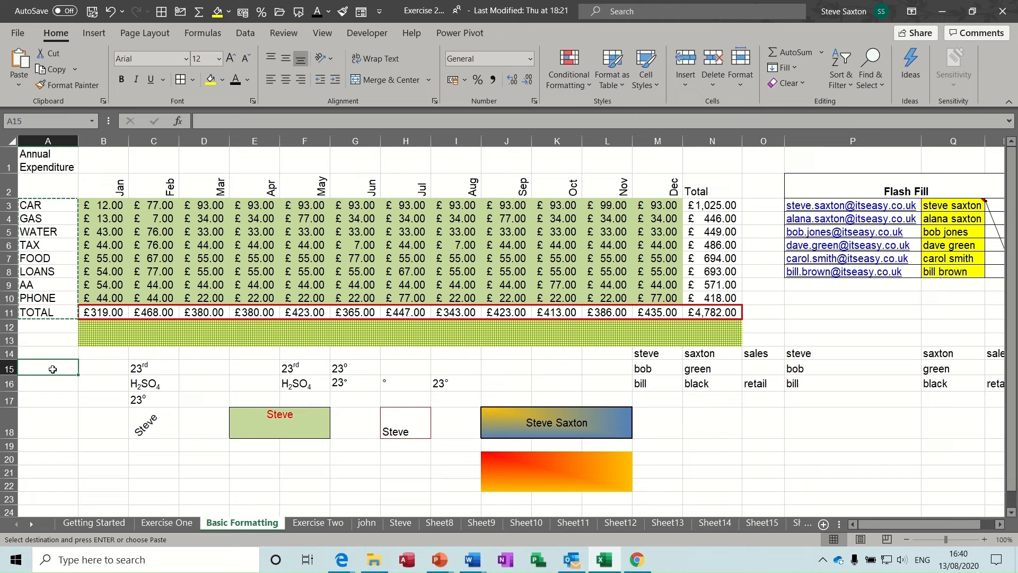
pyautogui.click(20, 63)
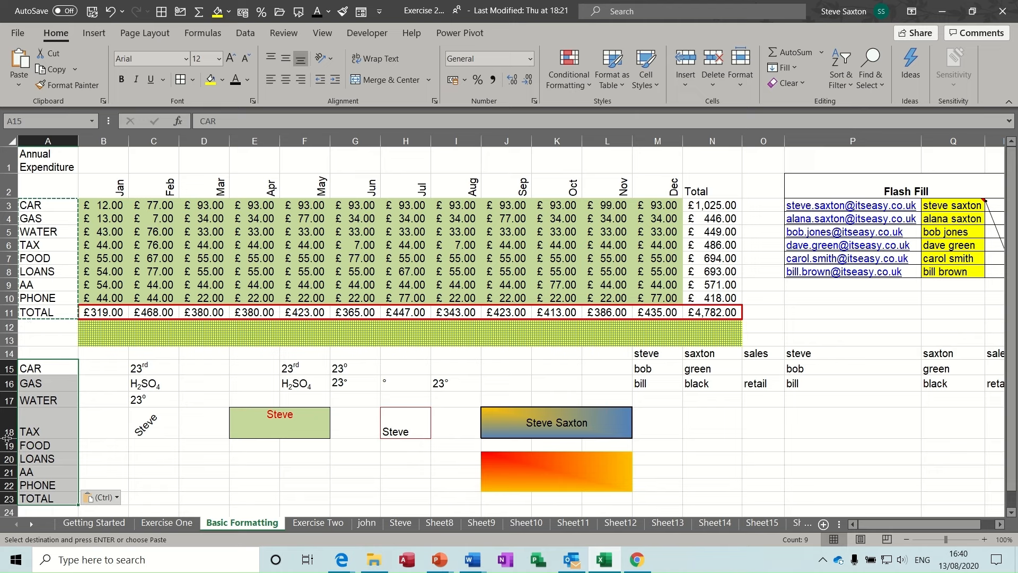
# Paste further copies of the labels at D20, F20 and H20.
pyautogui.click(140, 425)
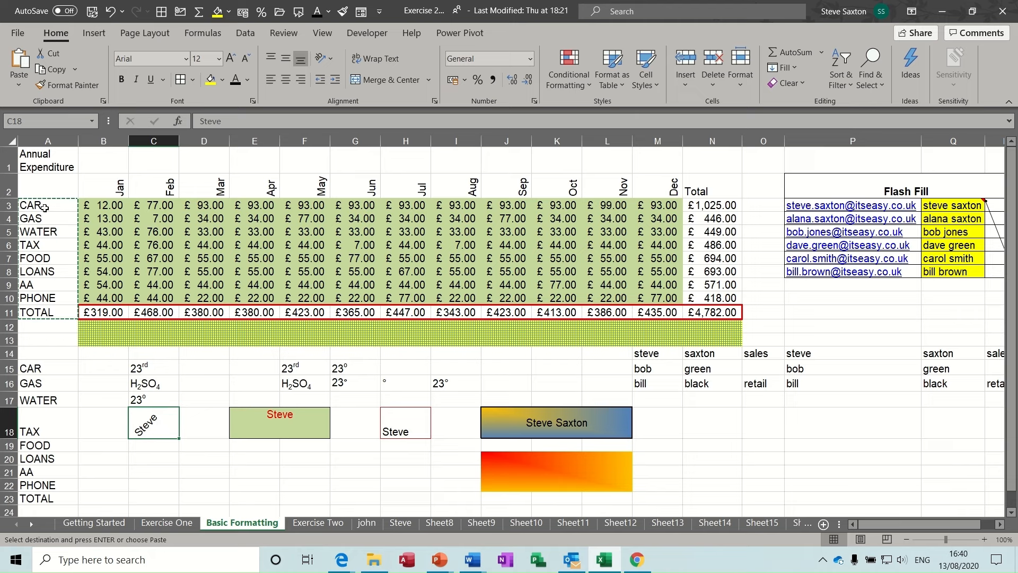
pyautogui.click(197, 456)
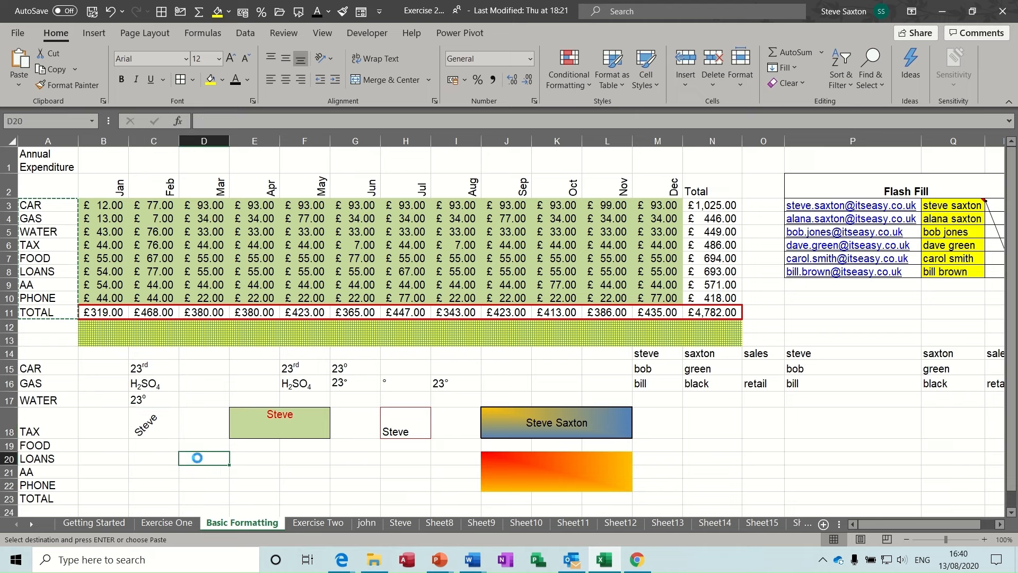
pyautogui.hotkey('ctrl', 'v')
pyautogui.click(285, 458)
pyautogui.hotkey('ctrl', 'v')
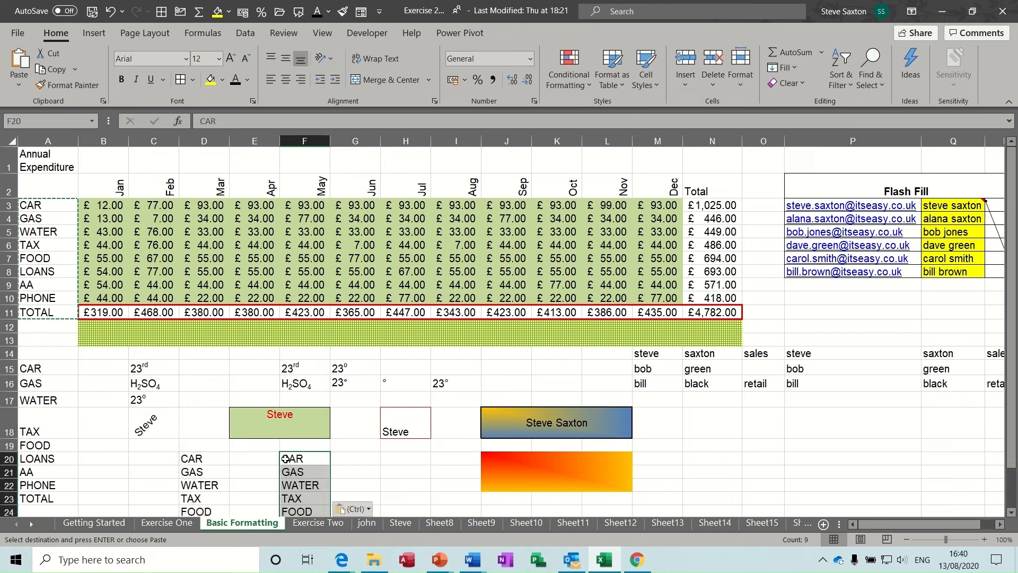
pyautogui.click(395, 457)
pyautogui.hotkey('ctrl', 'v')
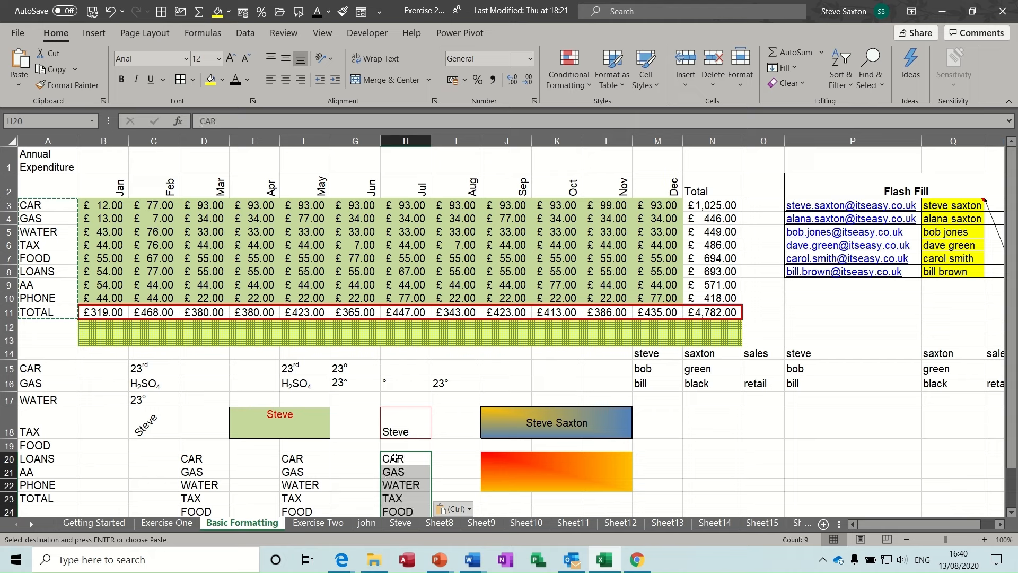
# Enter 'ww' in cell C20.
pyautogui.click(143, 459)
pyautogui.write('ww')
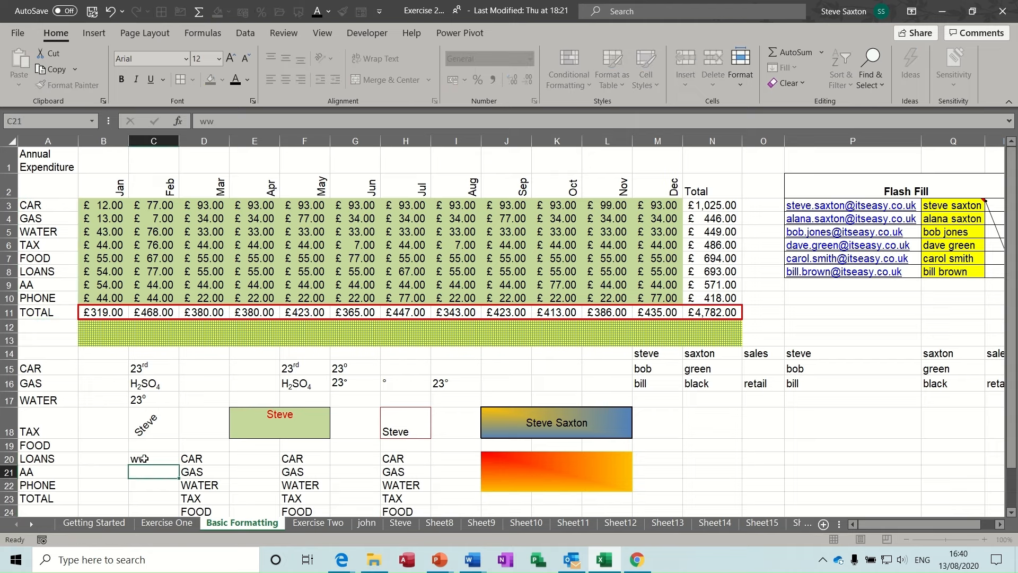
pyautogui.press('Return')
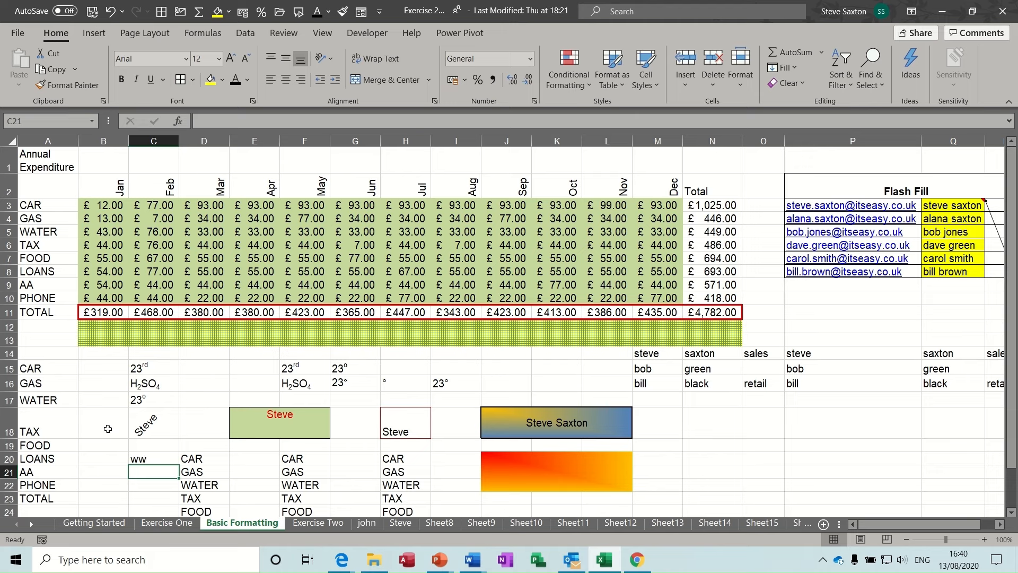
# Copy the labels again, paste them at N18 and P18, and show the Getting Started sheet.
pyautogui.moveTo(63, 204); pyautogui.dragTo(56, 309)
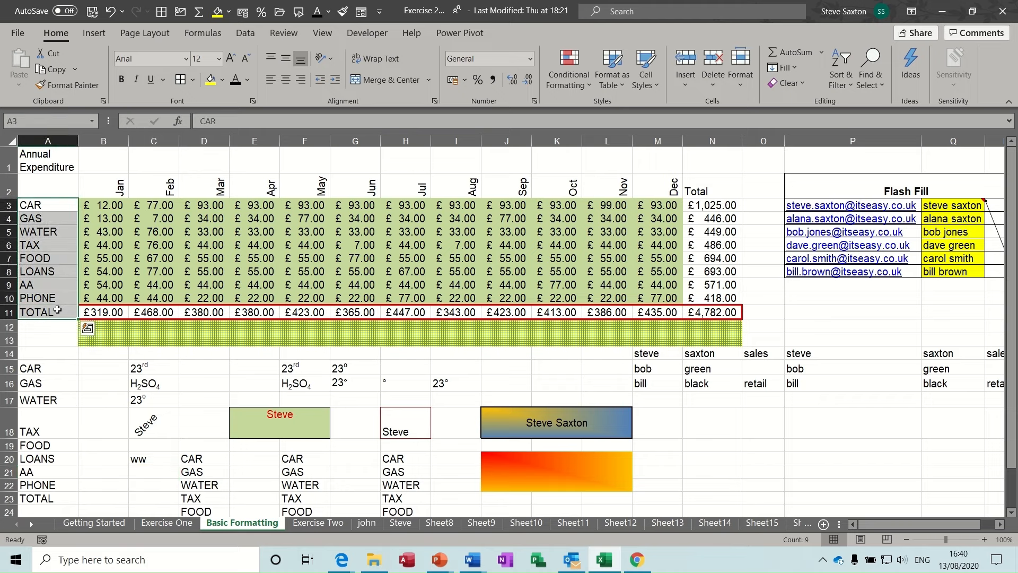
pyautogui.rightClick(56, 277)
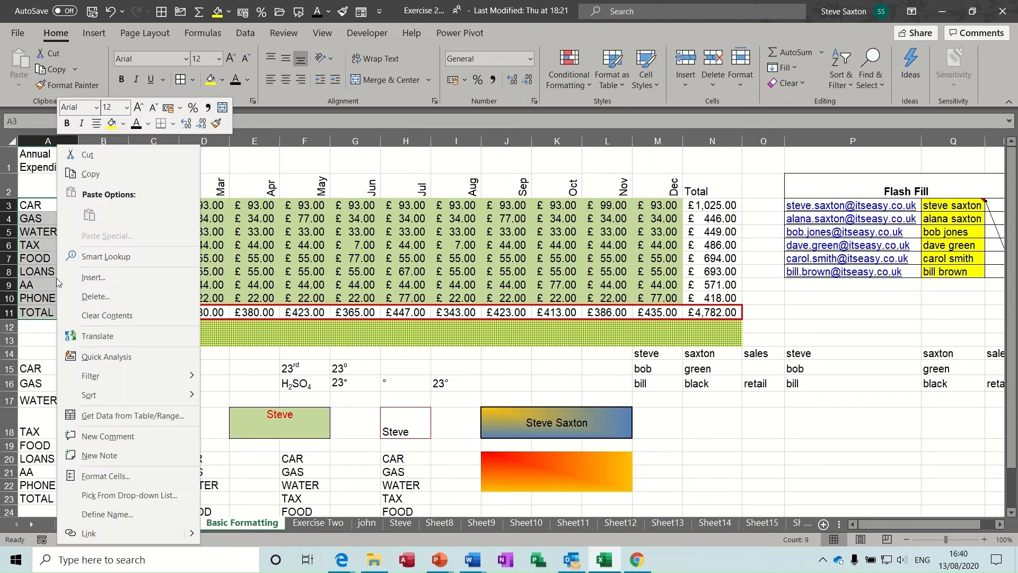
pyautogui.click(86, 168)
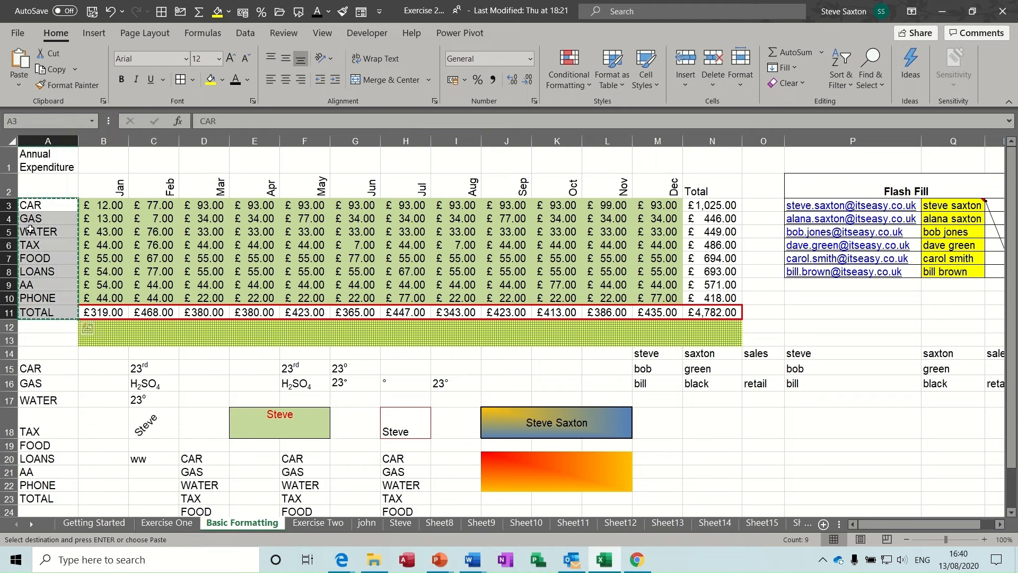
pyautogui.click(707, 424)
pyautogui.hotkey('ctrl', 'v')
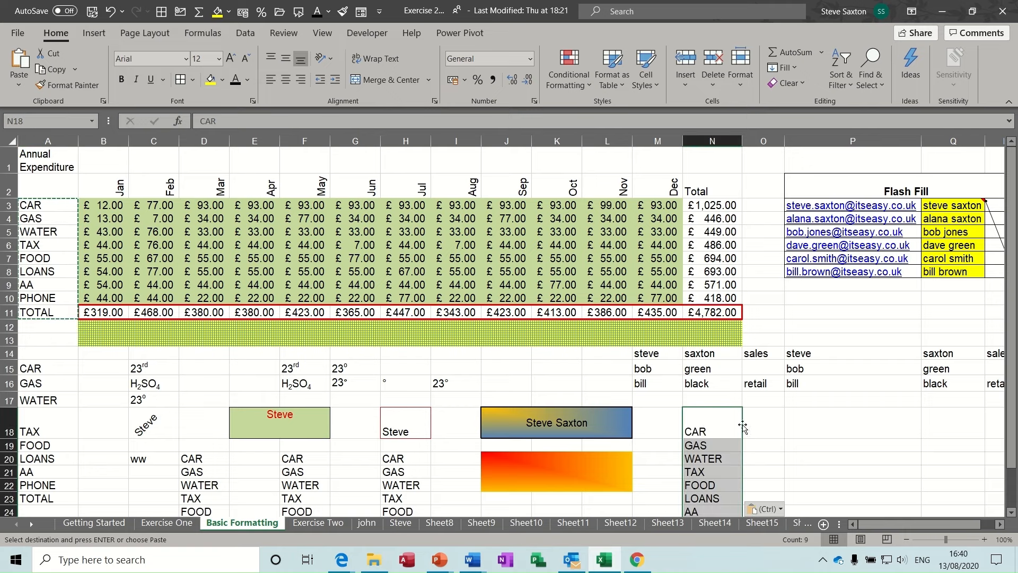
pyautogui.click(817, 430)
pyautogui.hotkey('ctrl', 'v')
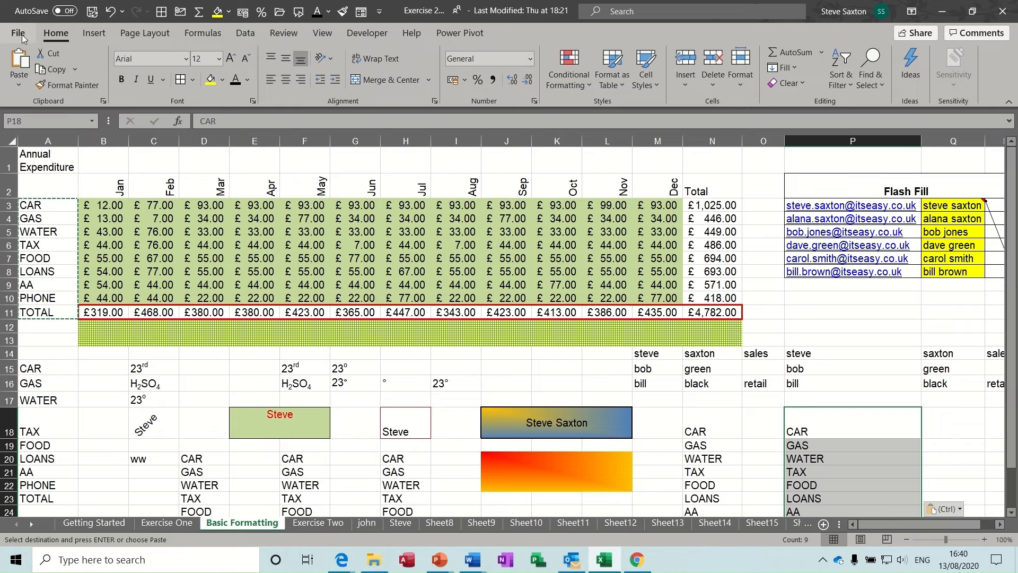
pyautogui.click(95, 524)
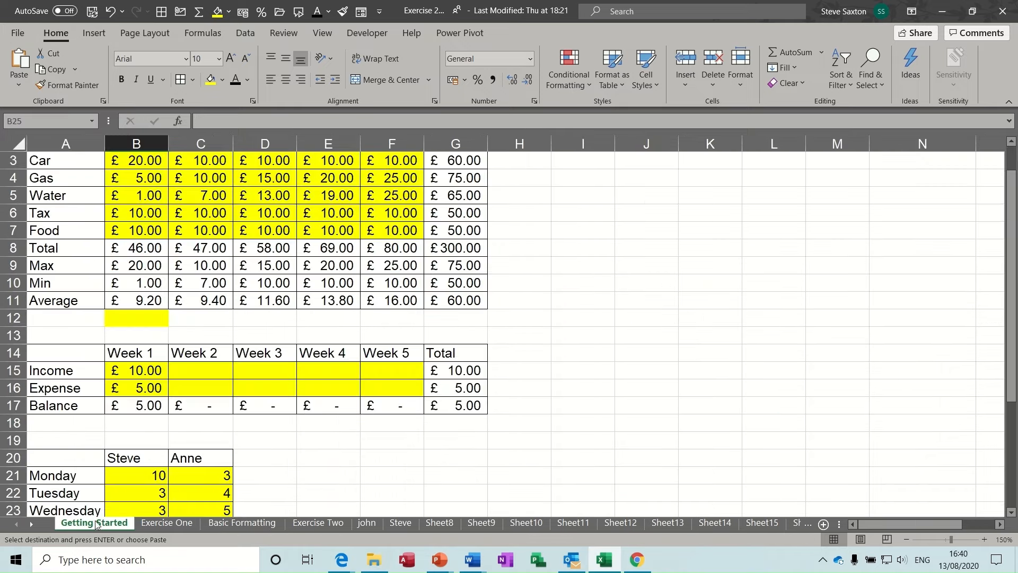
# Save the Exercise 2020 workbook and enter 'sdjblfdf' in A1 of the new workbook.
pyautogui.click(19, 34)
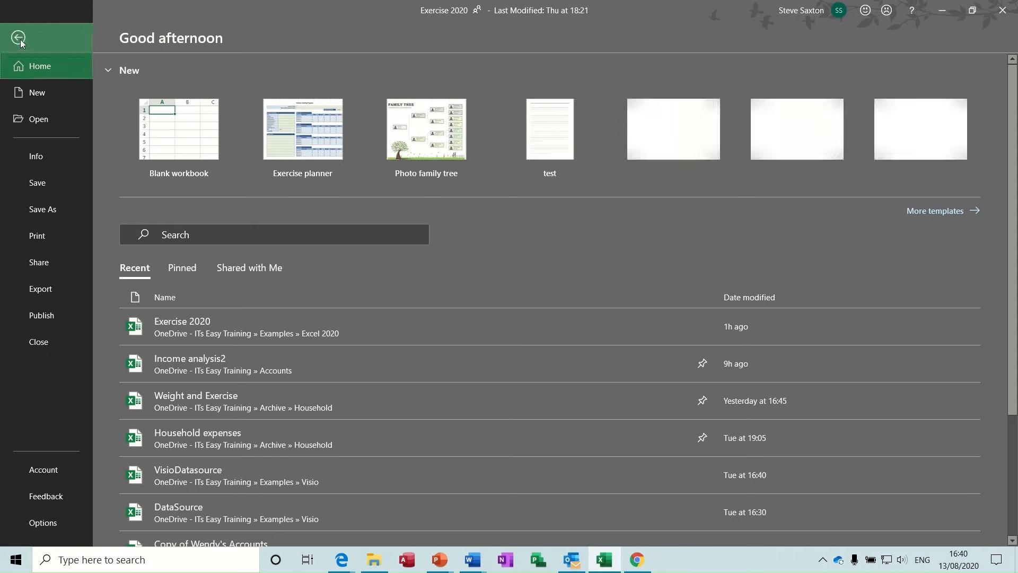
pyautogui.click(42, 187)
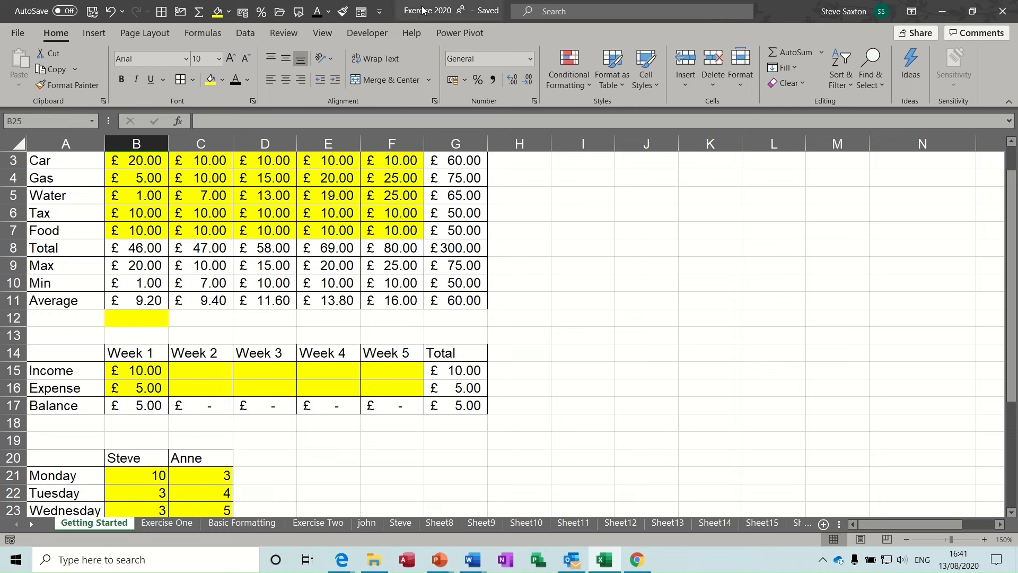
pyautogui.moveTo(469, 15)
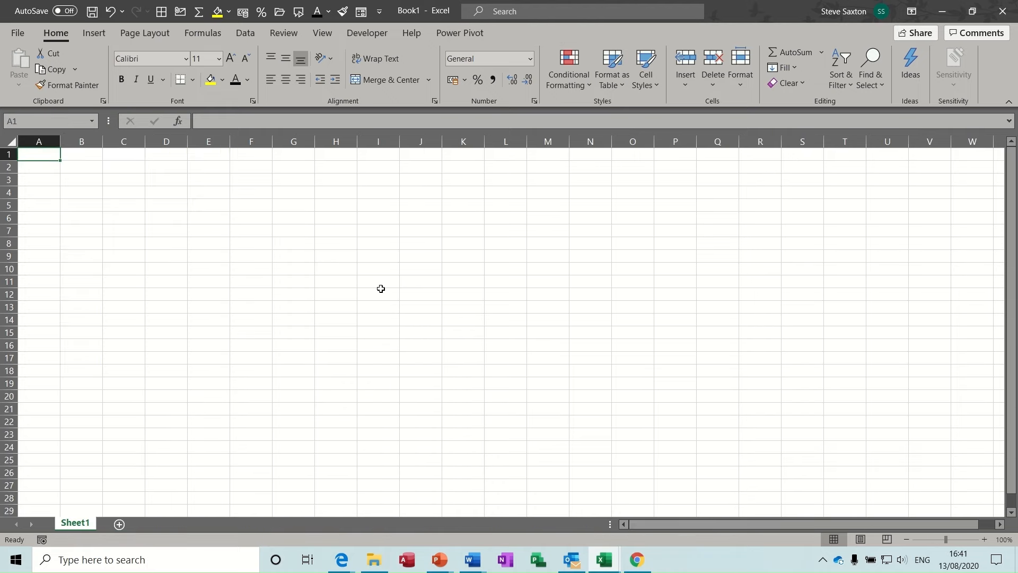
pyautogui.write('sdjblfdf')
pyautogui.press('Return')
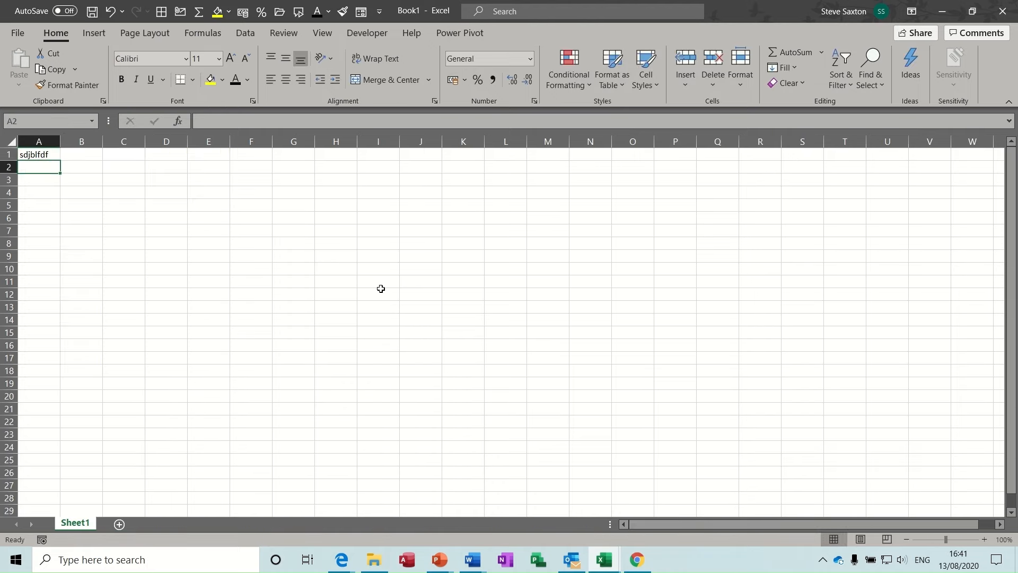
# Save the new workbook in This PC > Documents under the name 'steve'.
pyautogui.click(18, 32)
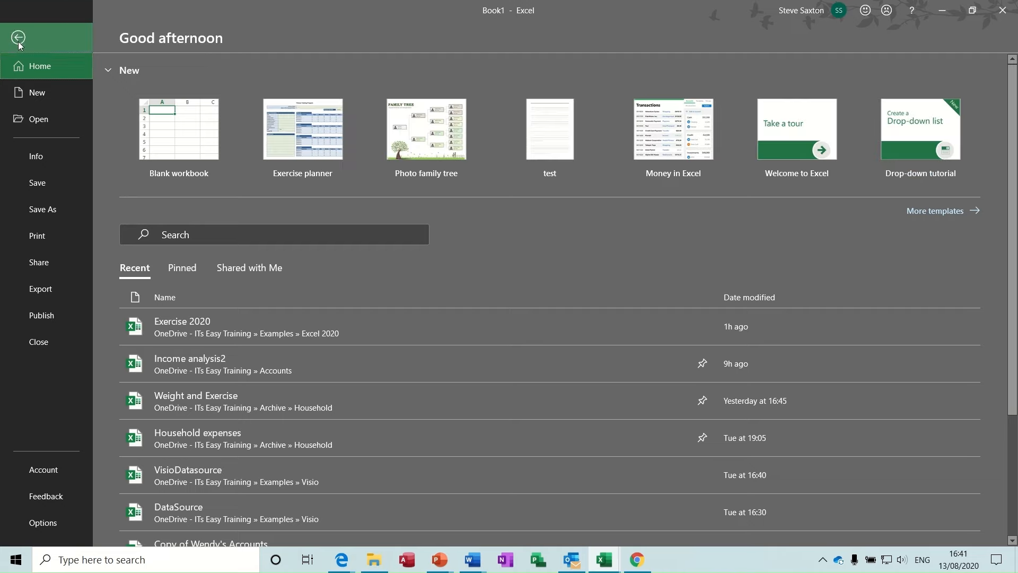
pyautogui.press('Escape')
pyautogui.press('F12')
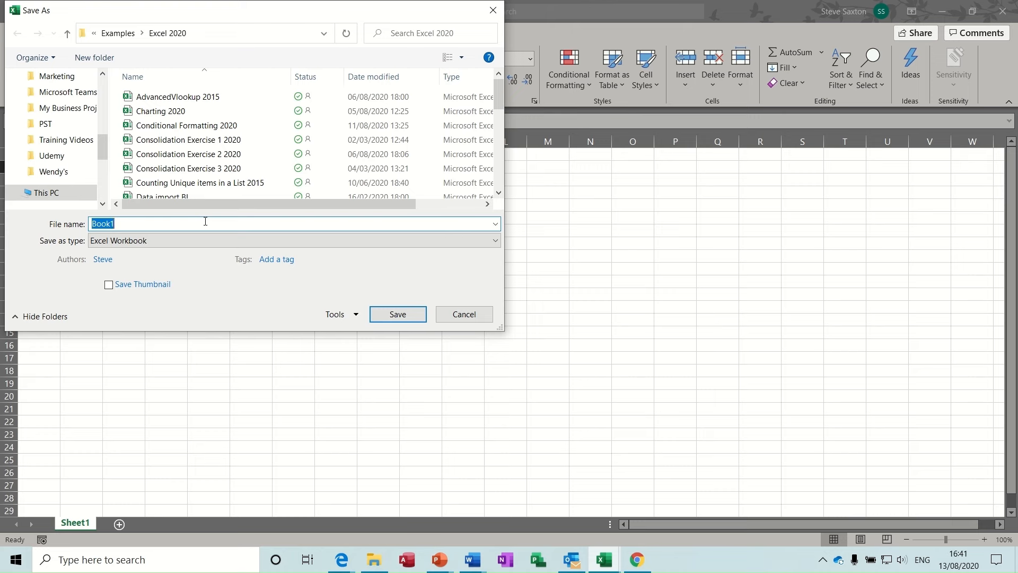
pyautogui.moveTo(104, 147)
pyautogui.mouseDown()
pyautogui.moveTo(101, 174)
pyautogui.moveTo(97, 87)
pyautogui.moveTo(99, 162)
pyautogui.mouseUp()
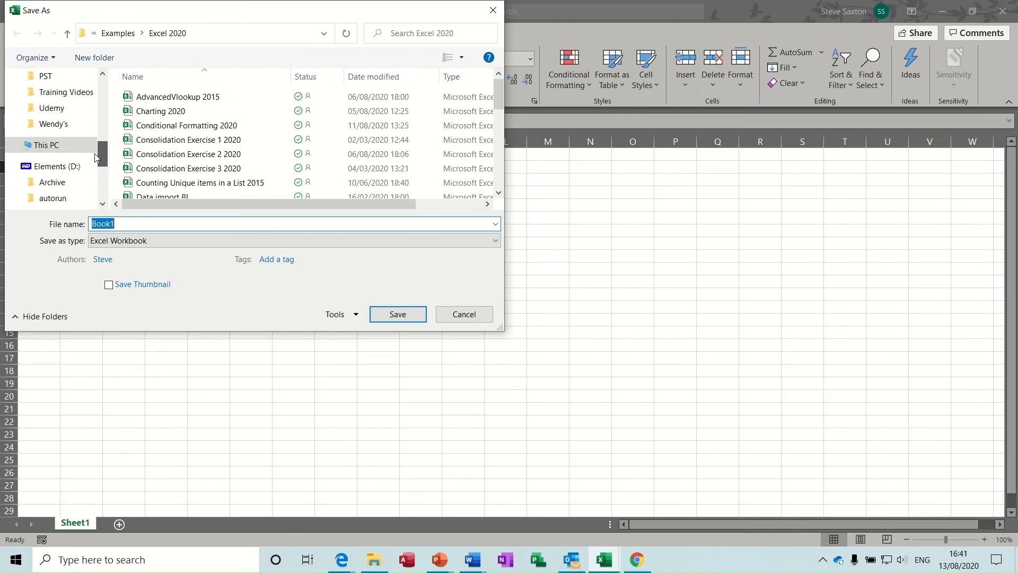
pyautogui.click(47, 148)
pyautogui.doubleClick(192, 153)
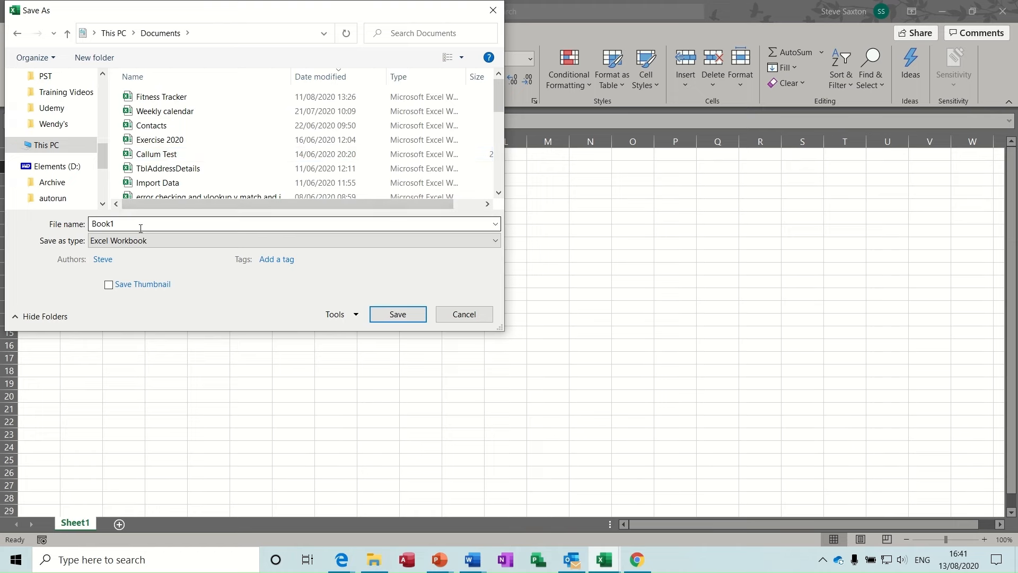
pyautogui.moveTo(139, 226); pyautogui.dragTo(79, 231)
pyautogui.write('steve')
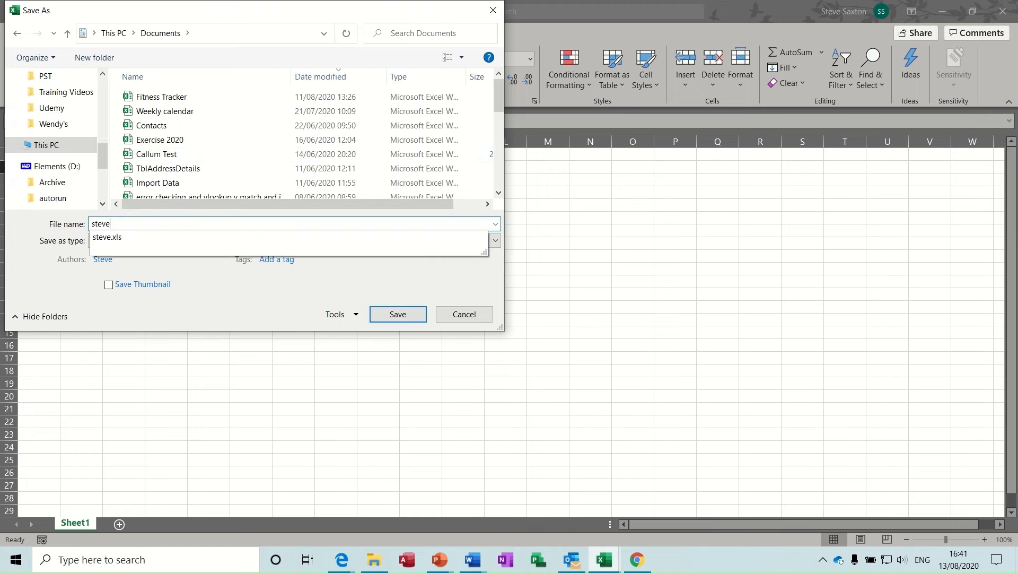
pyautogui.click(380, 283)
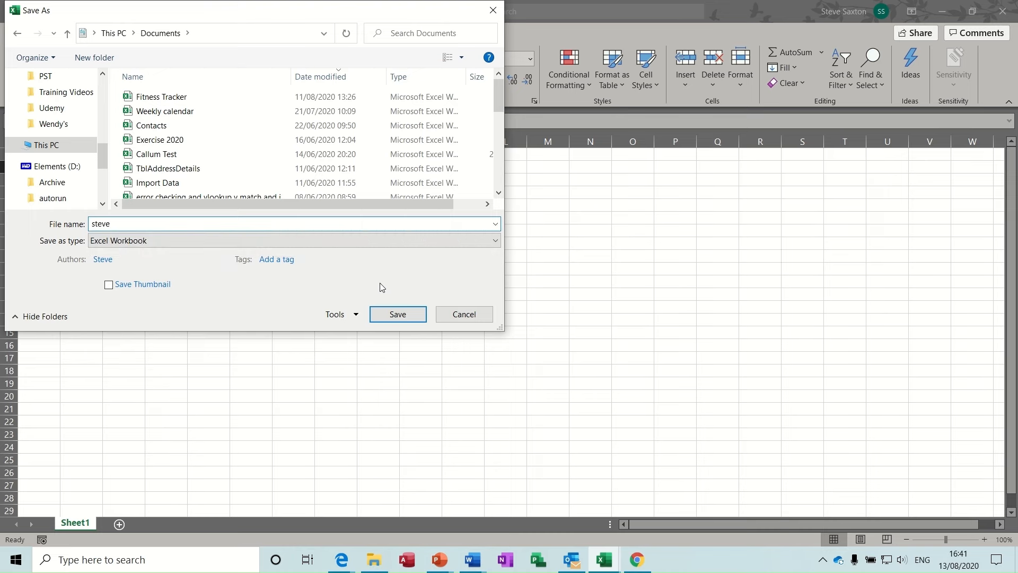
pyautogui.click(391, 313)
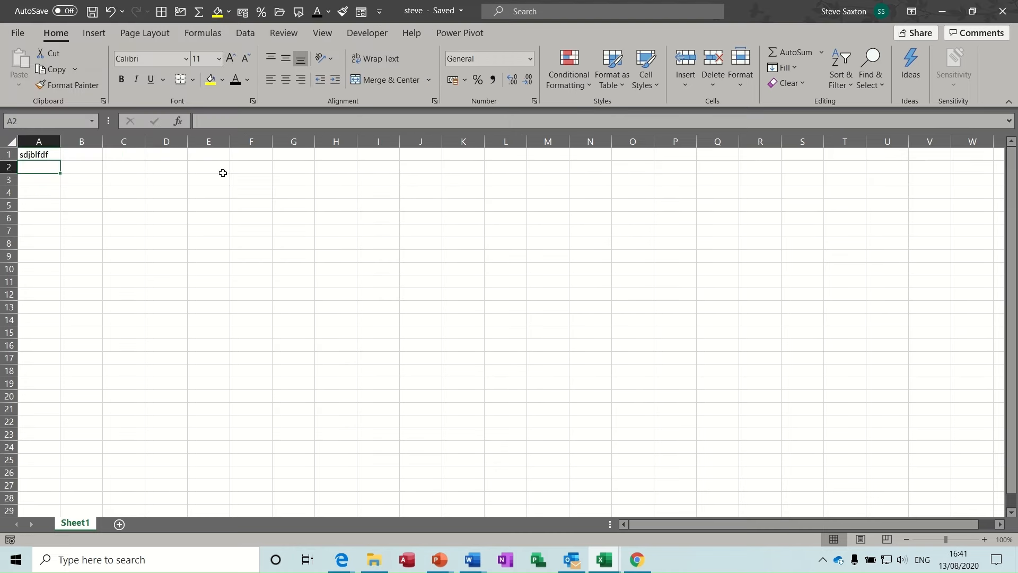
# Enter filler text ('dsfjbf', 'gdfeg', 'fg df', 'gdfeg', 'h') down column C from C4.
pyautogui.click(51, 157)
pyautogui.click(141, 189)
pyautogui.write('dsfjbf')
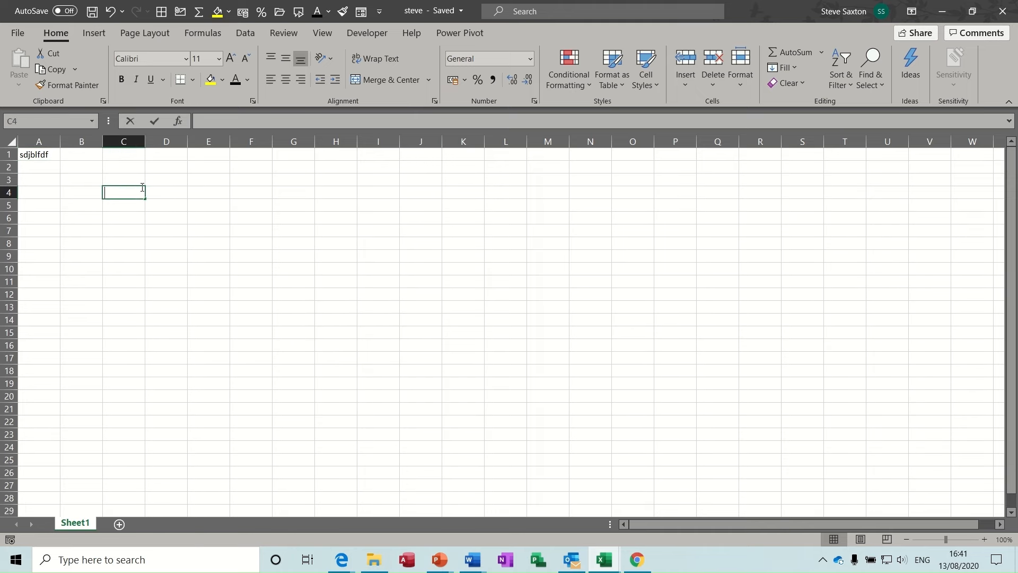
pyautogui.press('Return')
pyautogui.write('gdfeg')
pyautogui.press('Return')
pyautogui.write('fg df')
pyautogui.press('Return')
pyautogui.write('gdfeg')
pyautogui.press('Return')
pyautogui.press('Return')
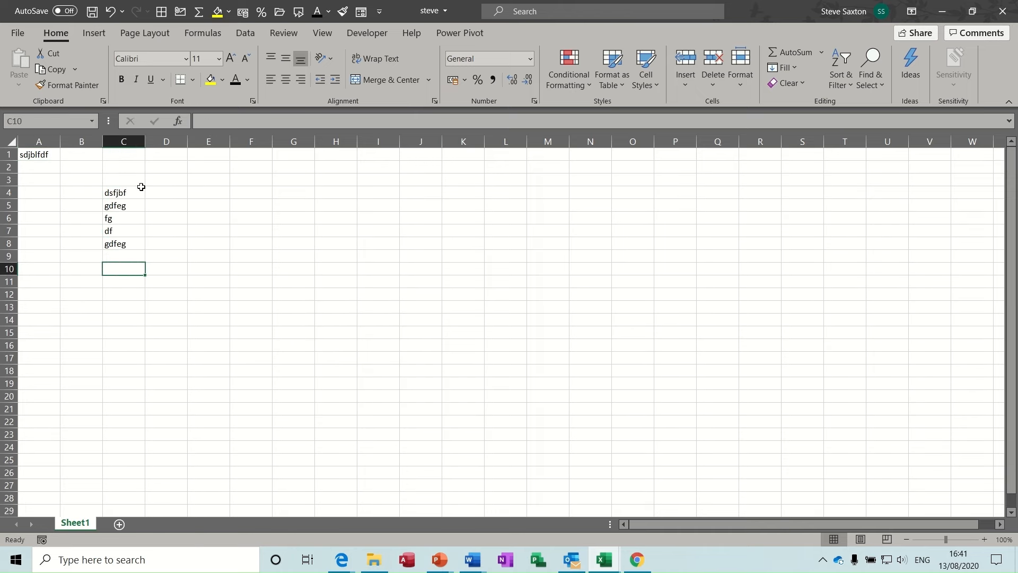
pyautogui.write('h')
pyautogui.click(258, 228)
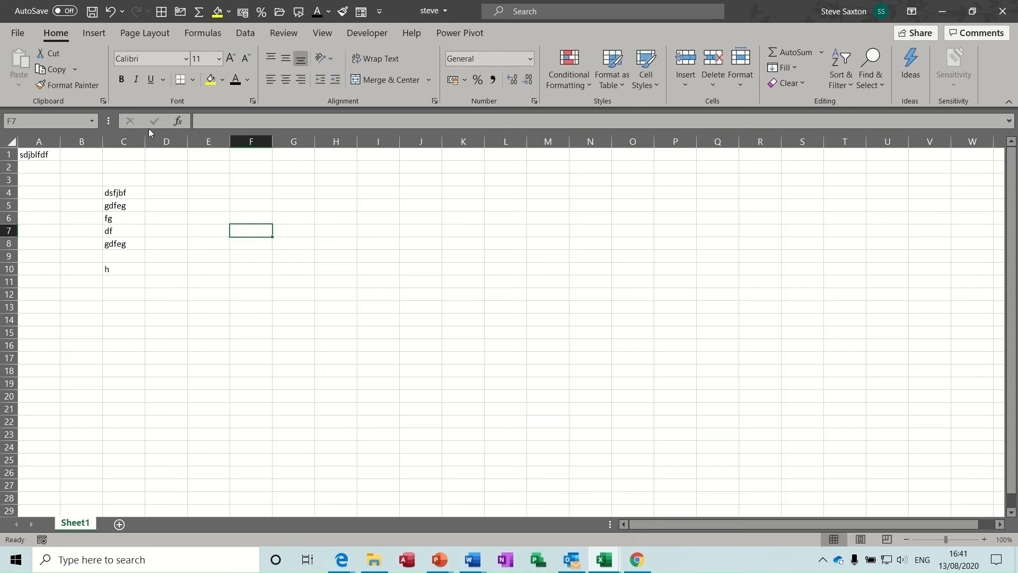
# Save the steve workbook, then type 'dfhjdfs' into F7.
pyautogui.click(92, 12)
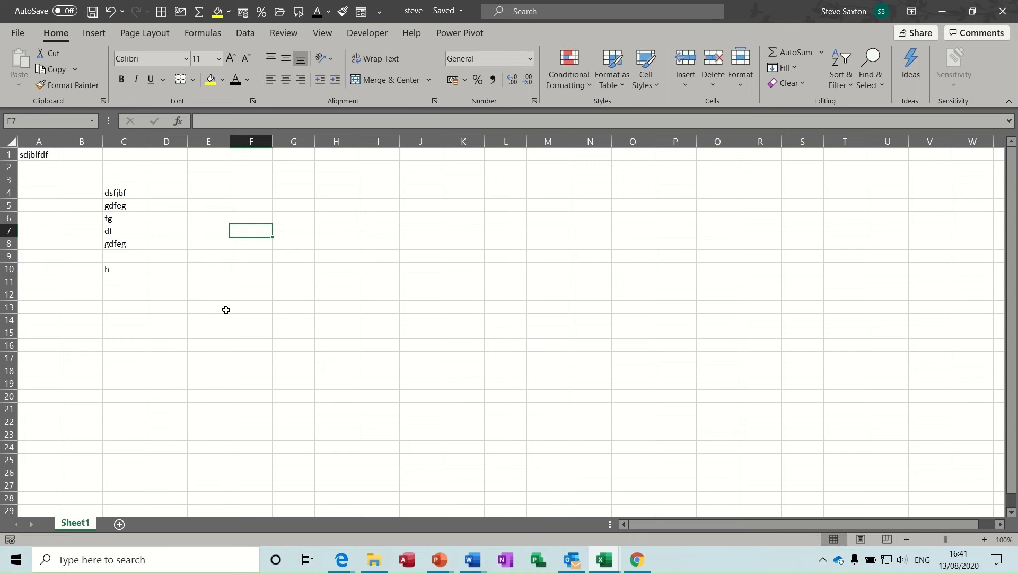
pyautogui.write('dfhjdfs')
pyautogui.press('Return')
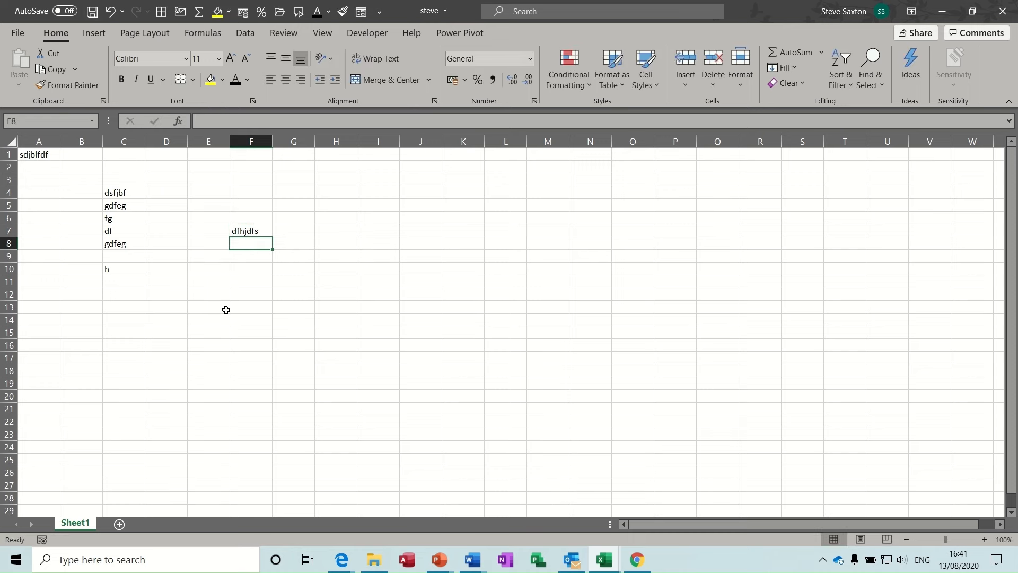
pyautogui.press('Down')
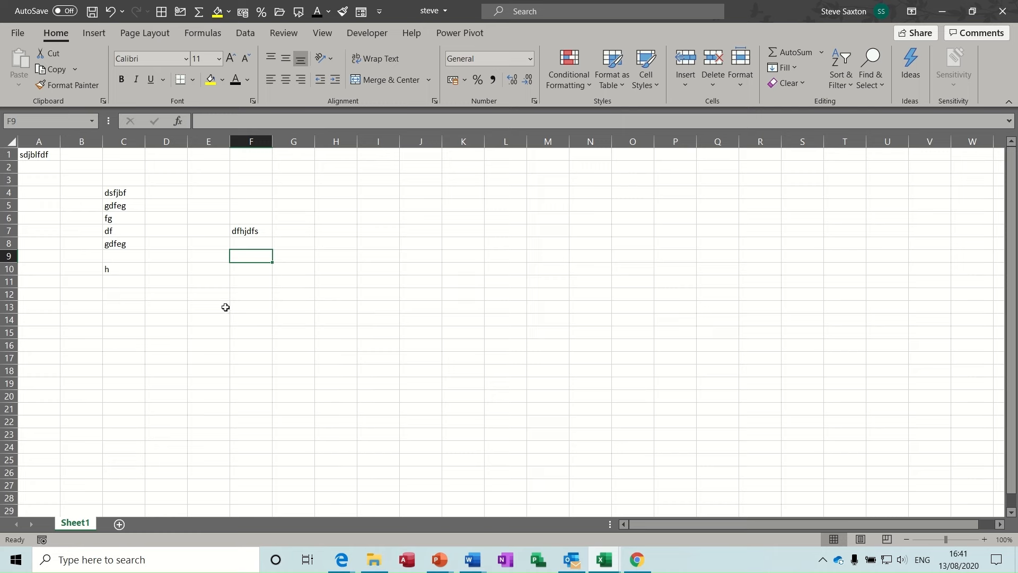
pyautogui.click(312, 255)
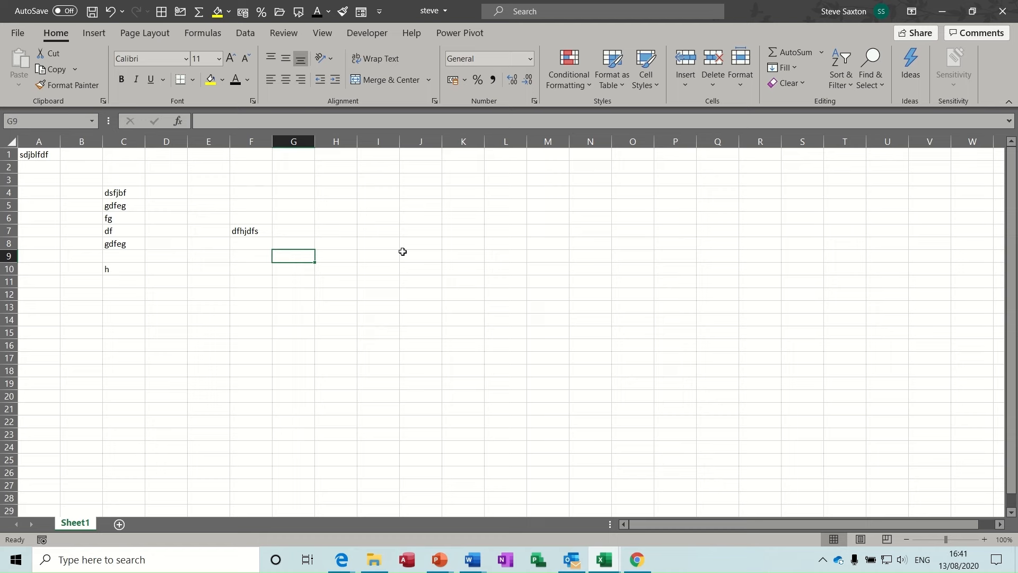
# Close steve.xlsx with Alt+F4, discarding the unsaved changes.
pyautogui.hotkey('alt', 'F4')
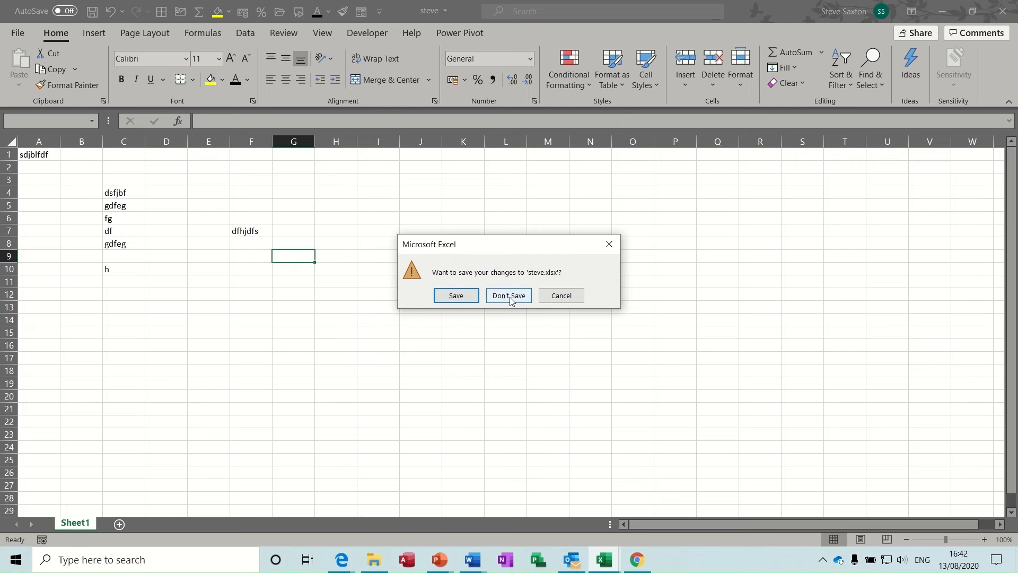
pyautogui.click(570, 300)
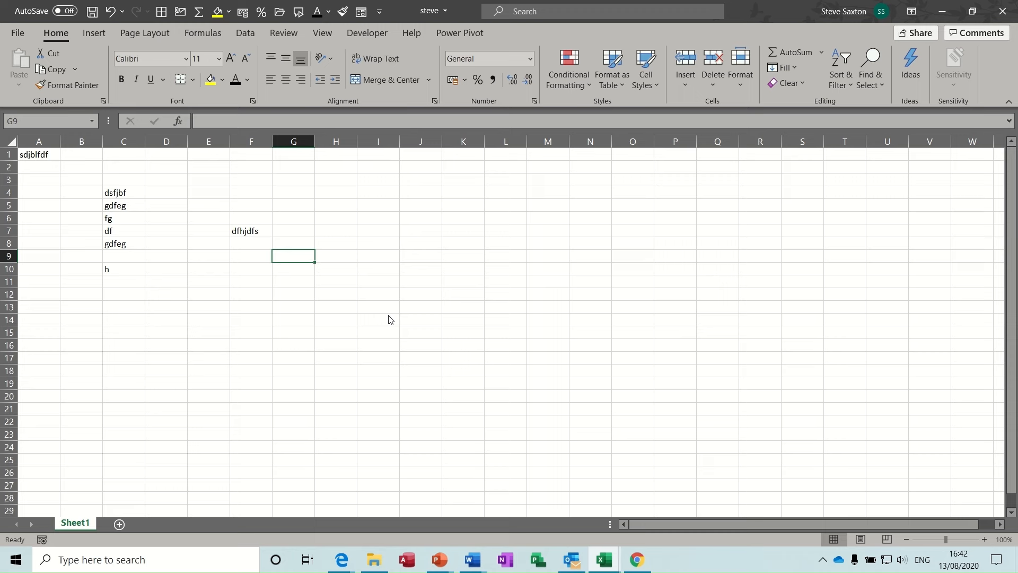
pyautogui.hotkey('alt', 'F4')
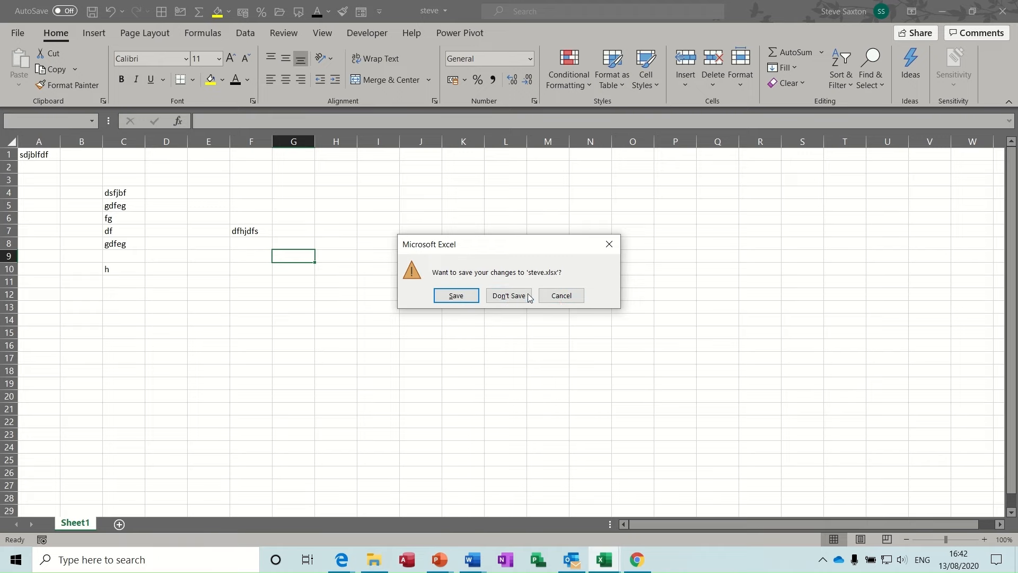
pyautogui.click(507, 296)
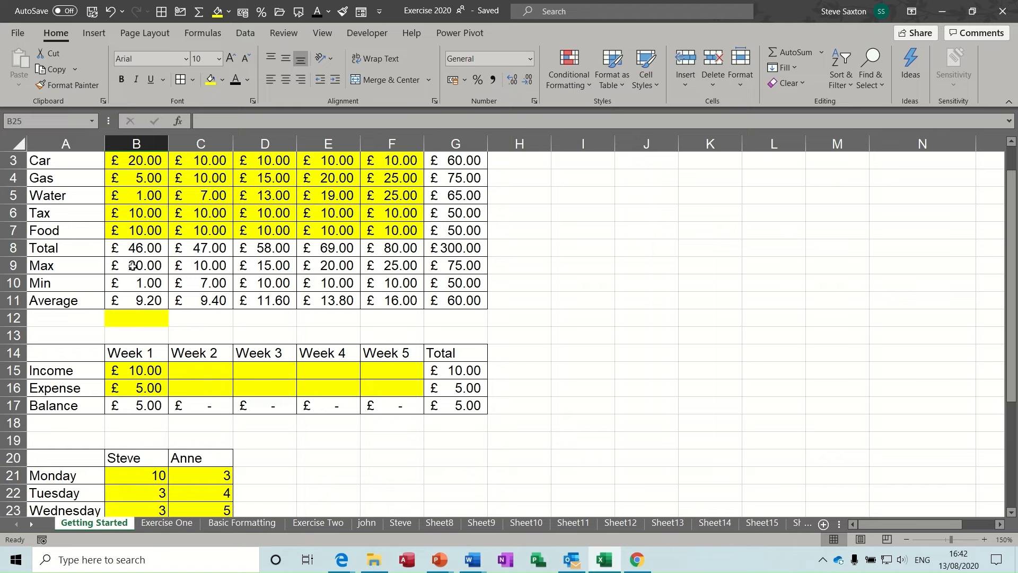
# Visit Exercise One, selecting percentages B17:D17, then Basic Formatting, ending on Exercise Two.
pyautogui.click(163, 522)
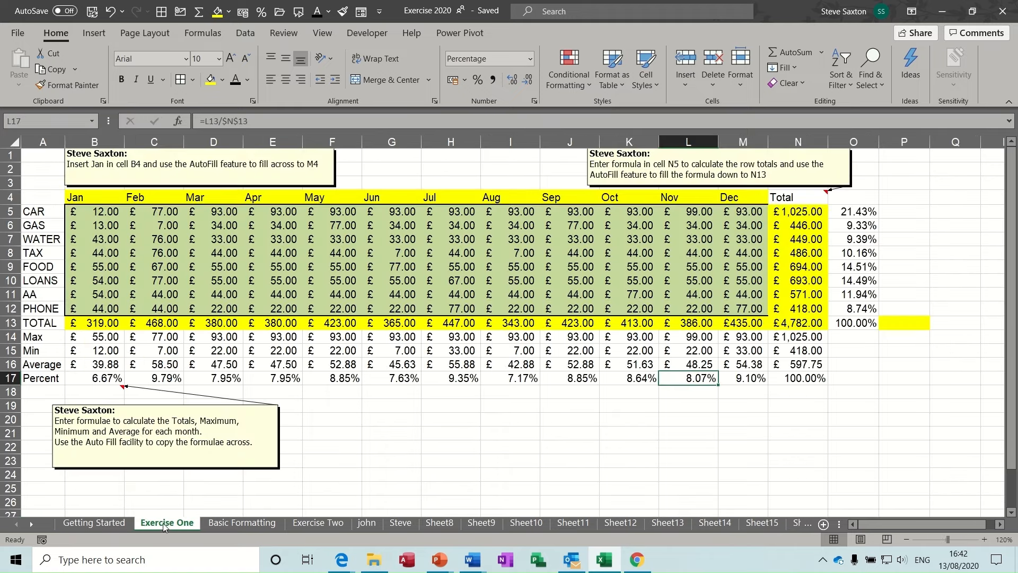
pyautogui.click(102, 378)
pyautogui.moveTo(103, 377); pyautogui.dragTo(242, 378)
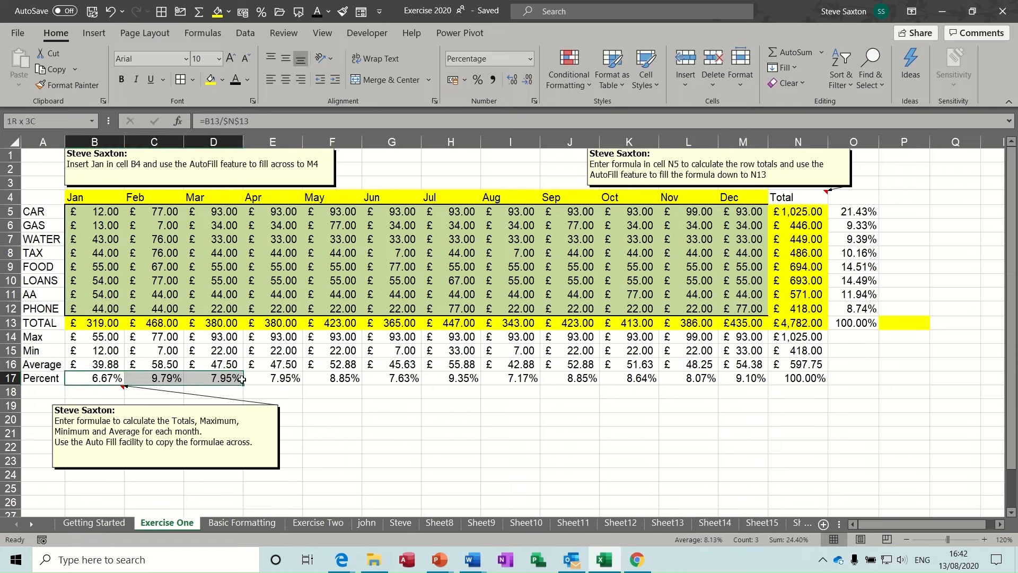
pyautogui.click(242, 520)
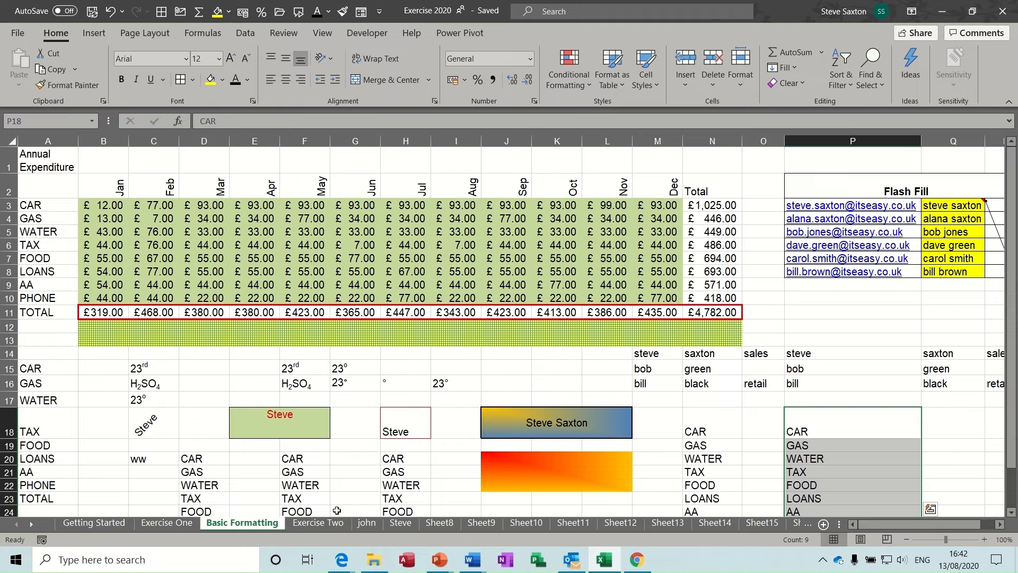
pyautogui.click(319, 523)
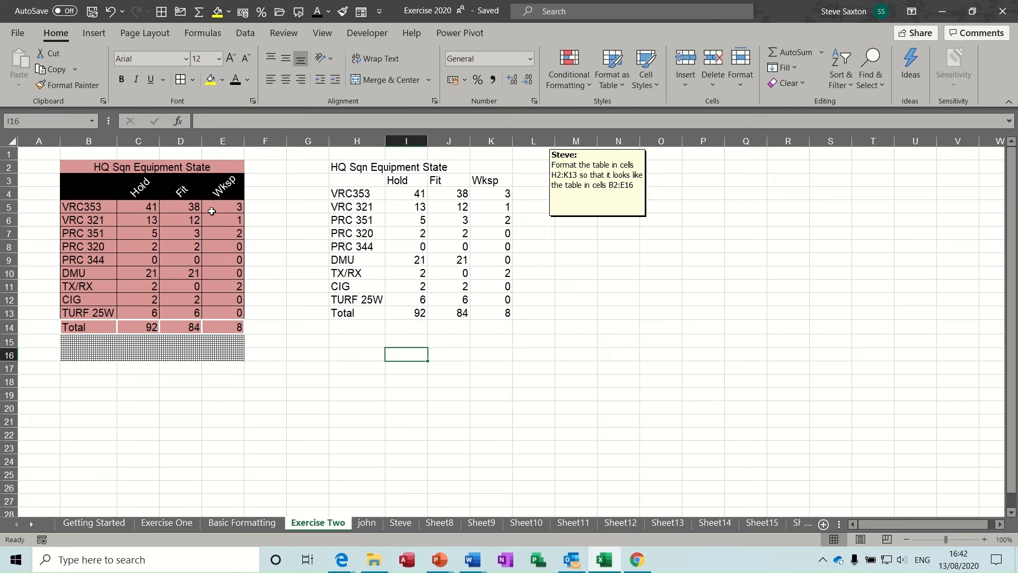
pyautogui.moveTo(344, 170); pyautogui.dragTo(501, 312)
pyautogui.click(170, 231)
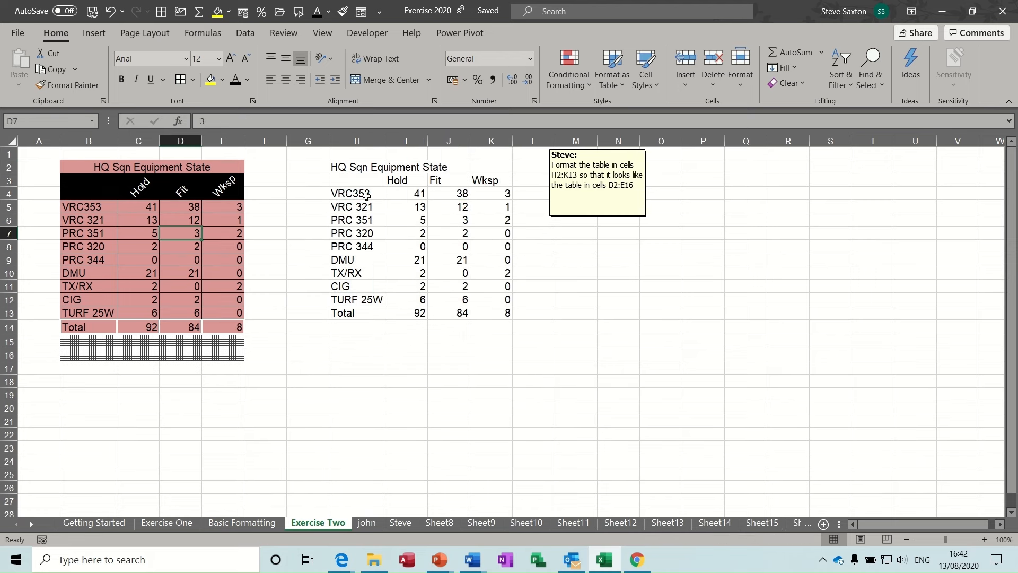
pyautogui.moveTo(340, 168); pyautogui.dragTo(496, 313)
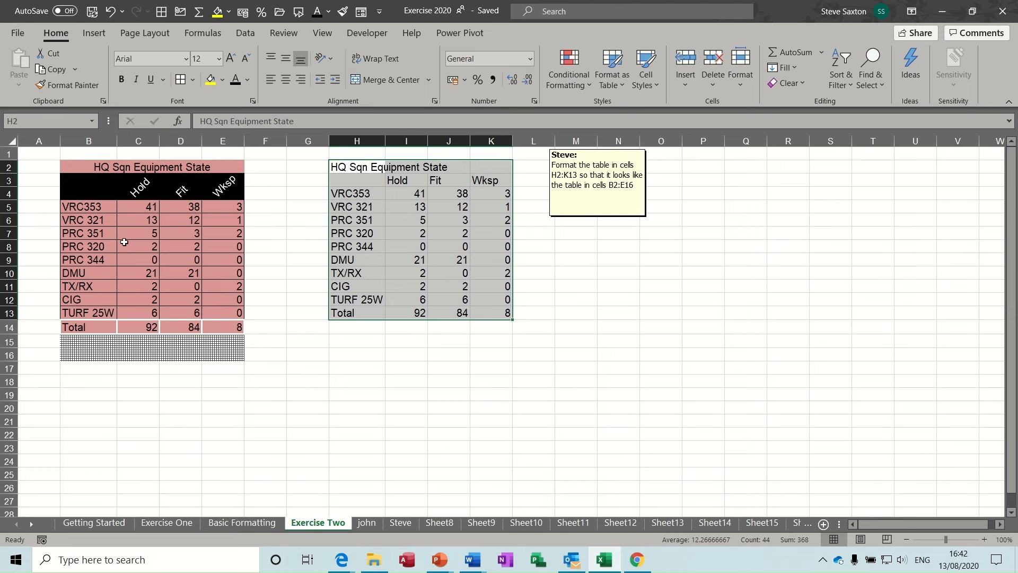
pyautogui.click(422, 247)
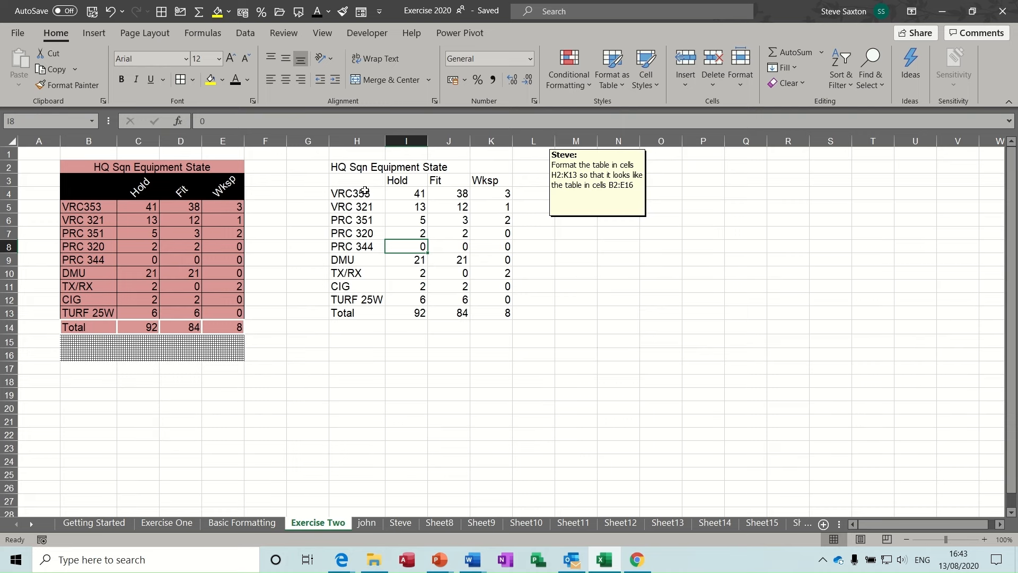
# Merge and centre the HQ Sqn Equipment State title across H2:K2.
pyautogui.click(353, 327)
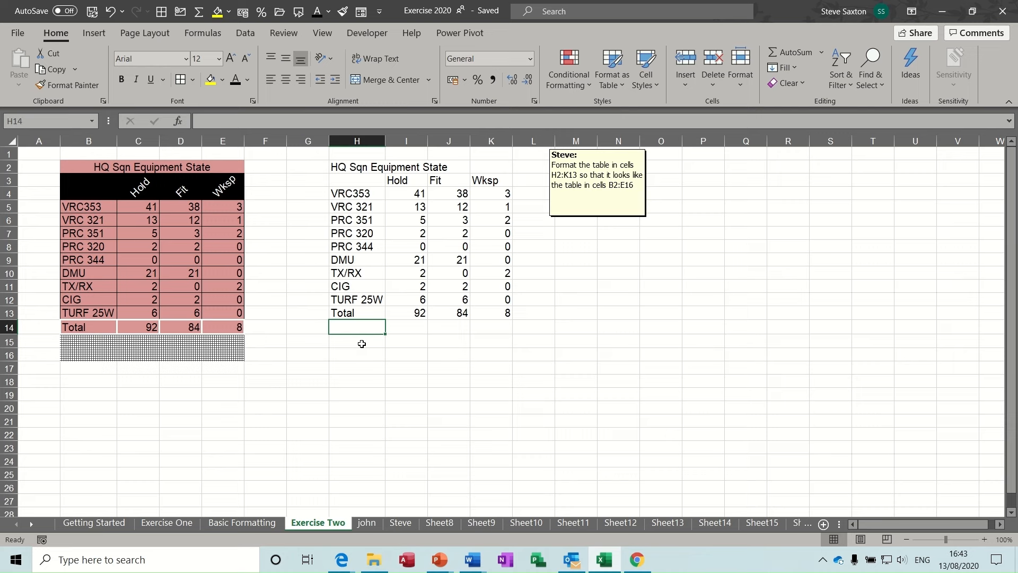
pyautogui.click(337, 351)
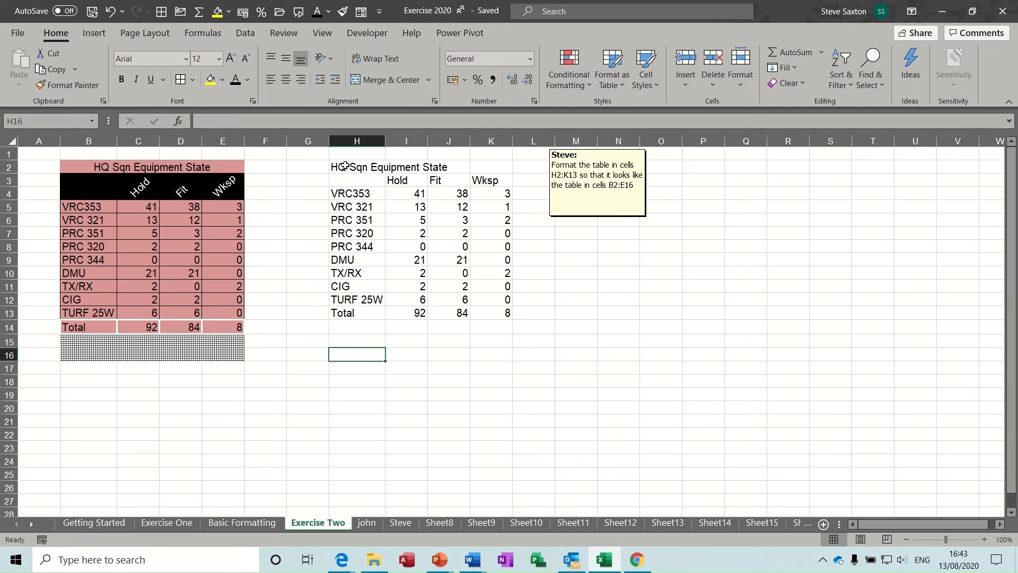
pyautogui.moveTo(344, 166); pyautogui.dragTo(493, 166)
pyautogui.click(381, 82)
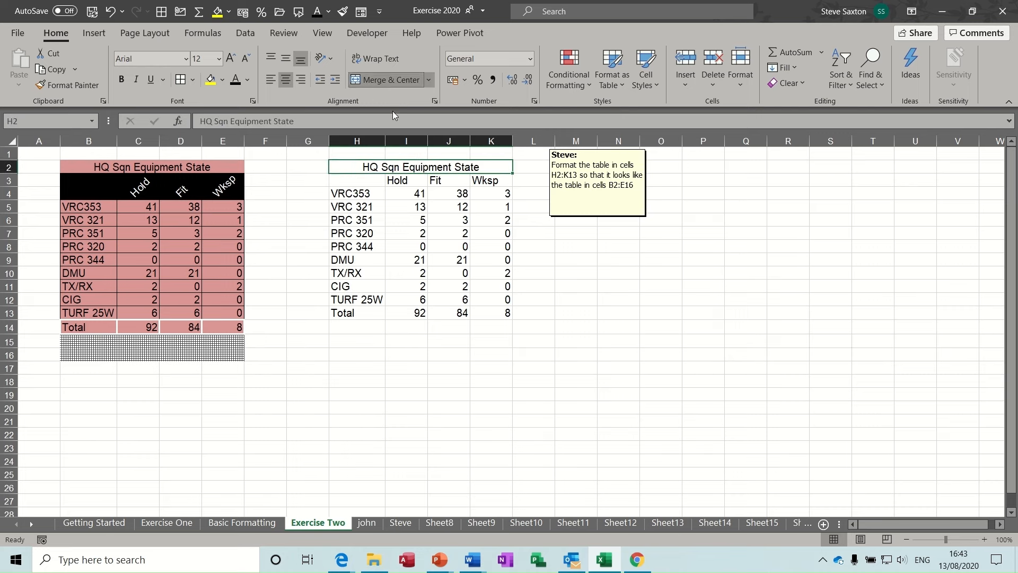
# Angle the Hold, Fit and Wksp headers in I3:K3 counterclockwise.
pyautogui.click(402, 180)
pyautogui.moveTo(401, 180); pyautogui.dragTo(493, 180)
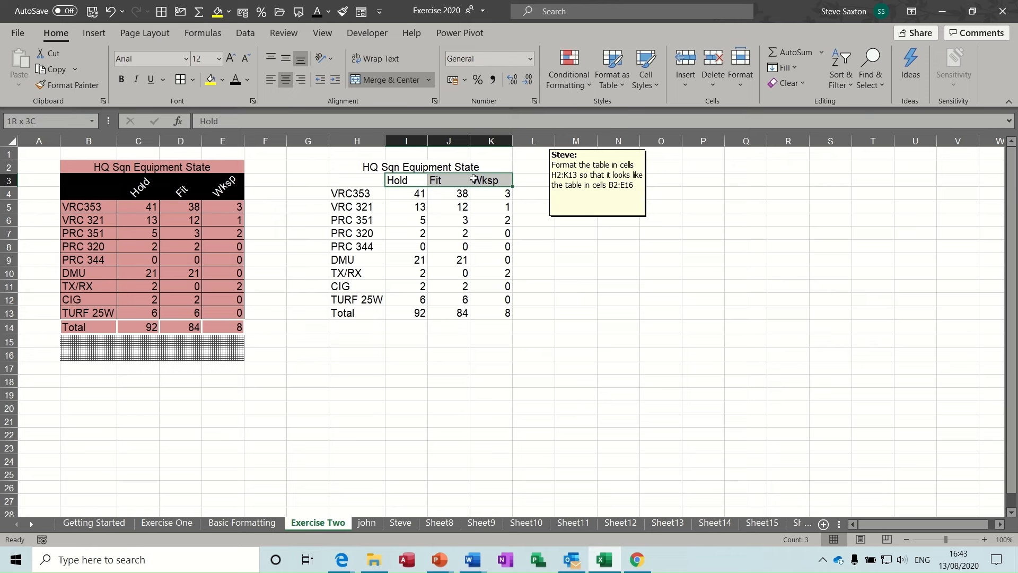
pyautogui.click(333, 58)
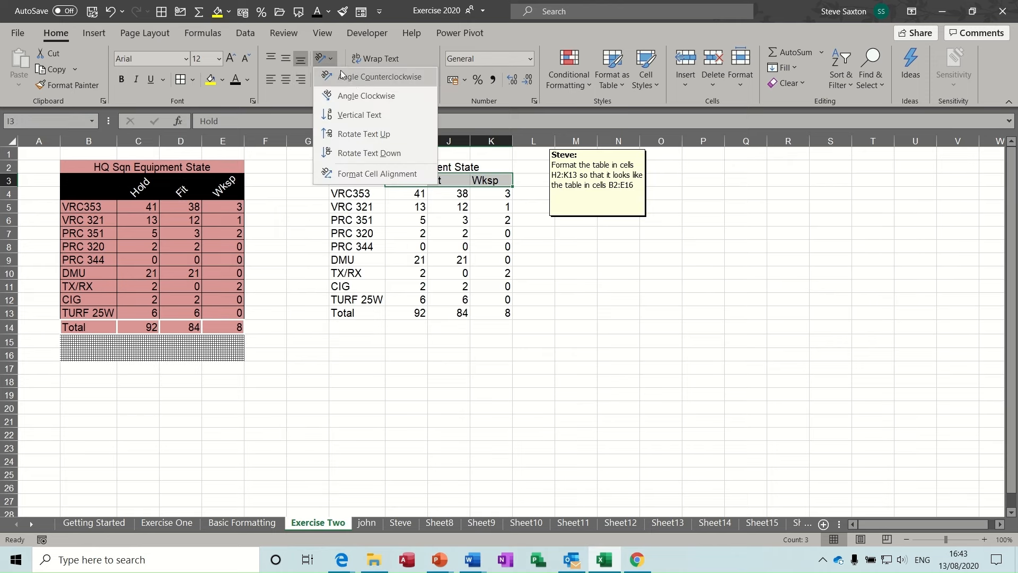
pyautogui.click(355, 77)
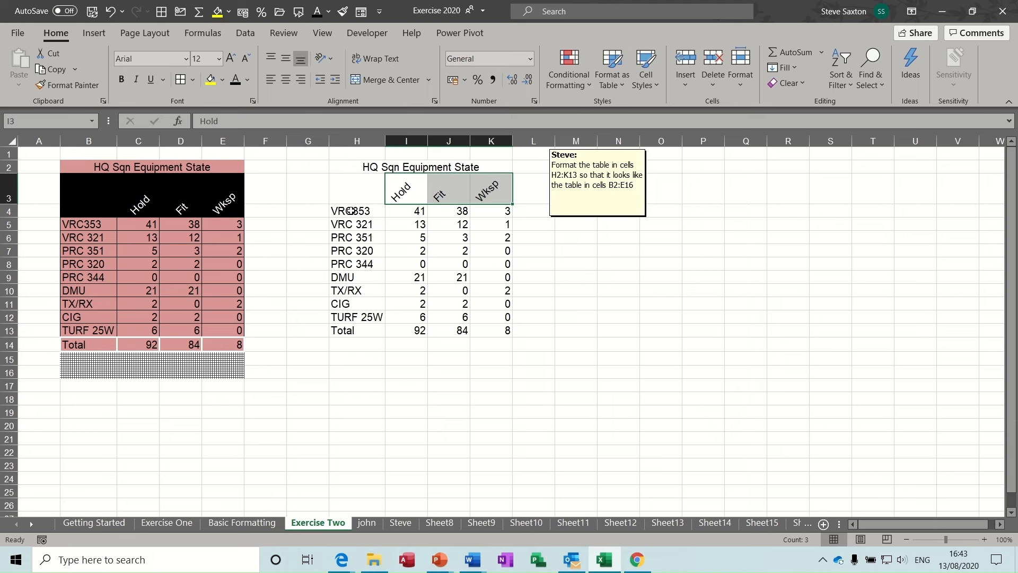
pyautogui.moveTo(353, 211); pyautogui.dragTo(490, 210)
# Try inserting cells, then a blank row above row 12, and undo it.
pyautogui.rightClick(398, 210)
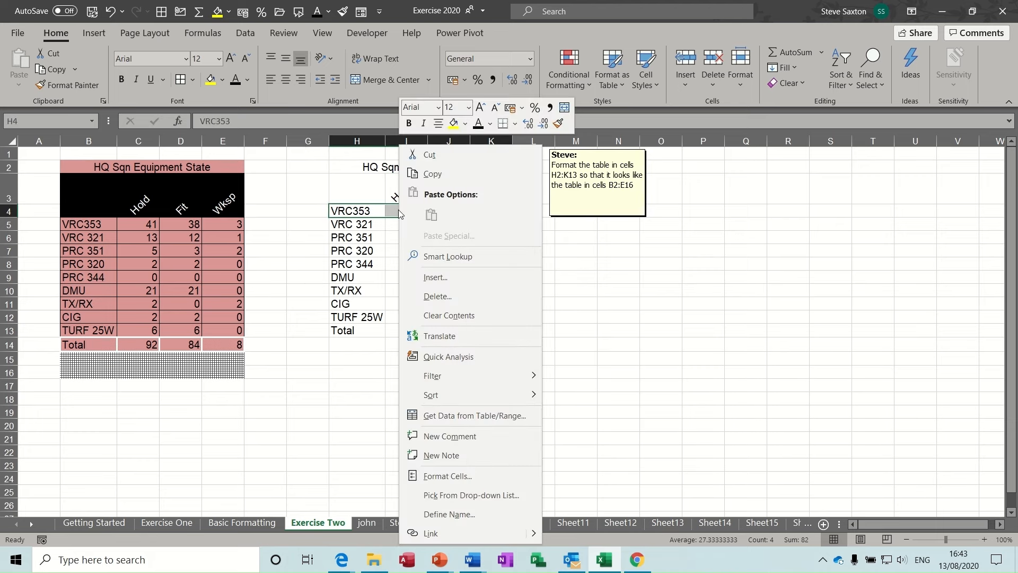
pyautogui.click(424, 278)
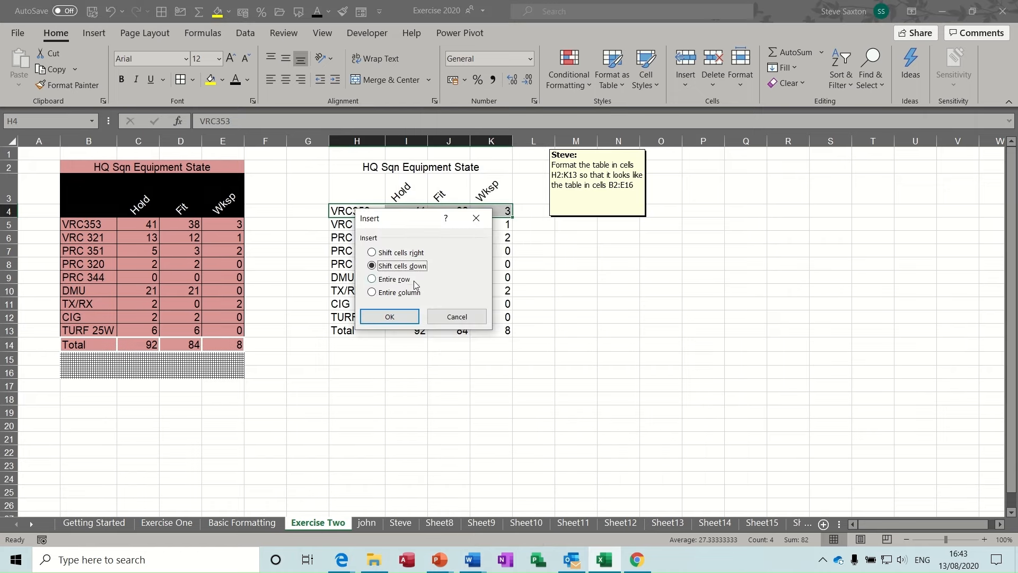
pyautogui.click(454, 320)
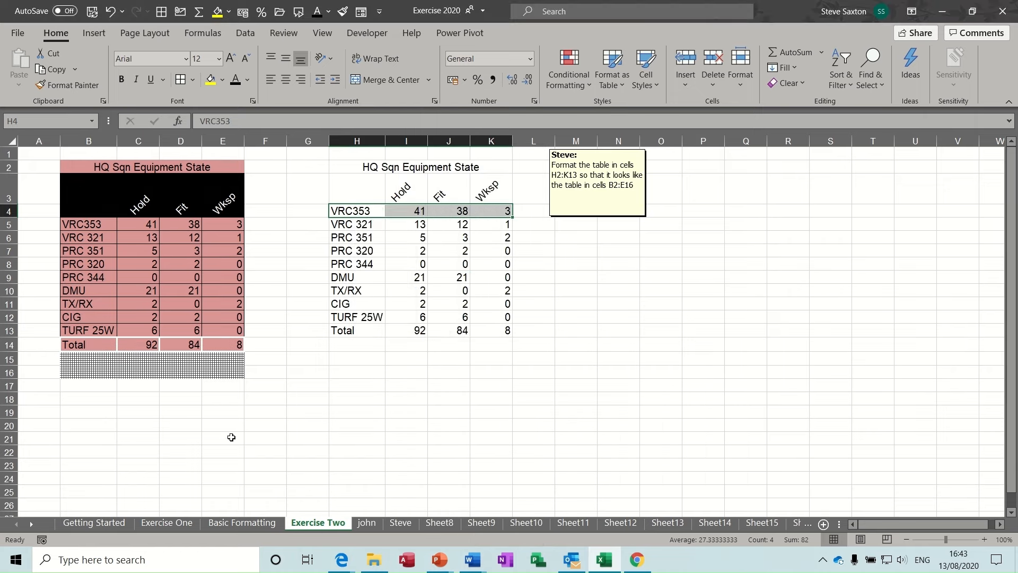
pyautogui.click(6, 317)
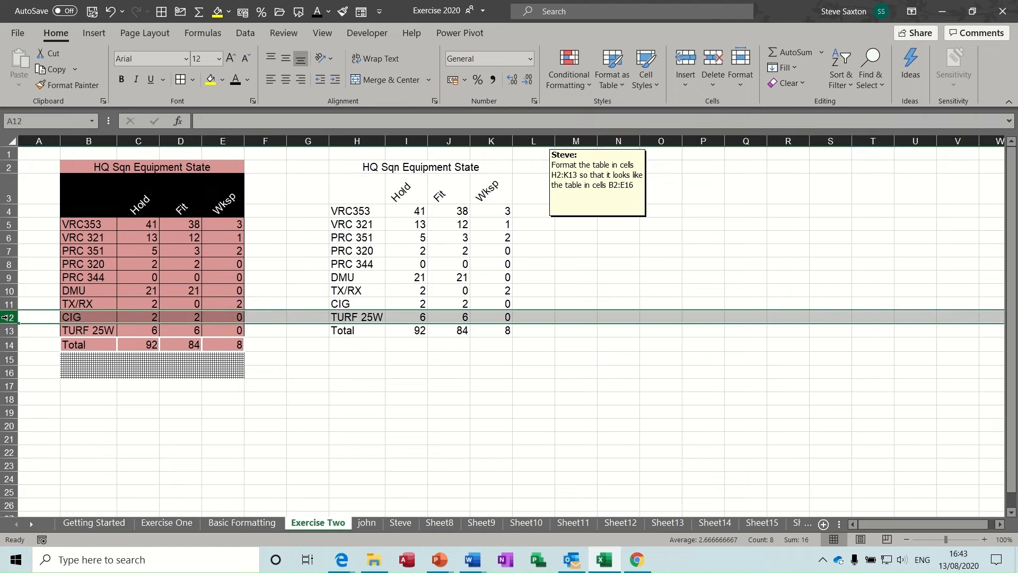
pyautogui.rightClick(7, 317)
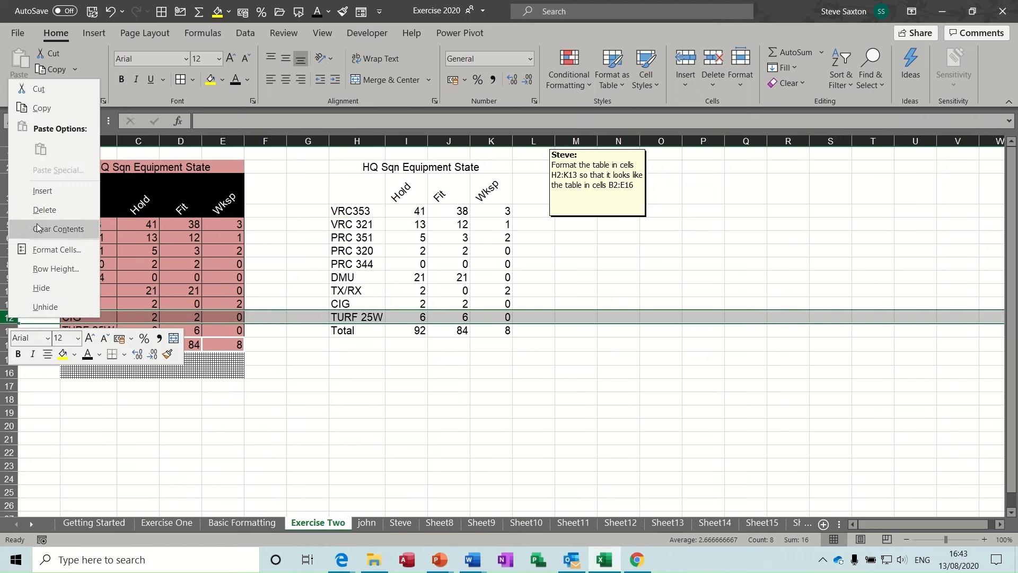
pyautogui.click(40, 192)
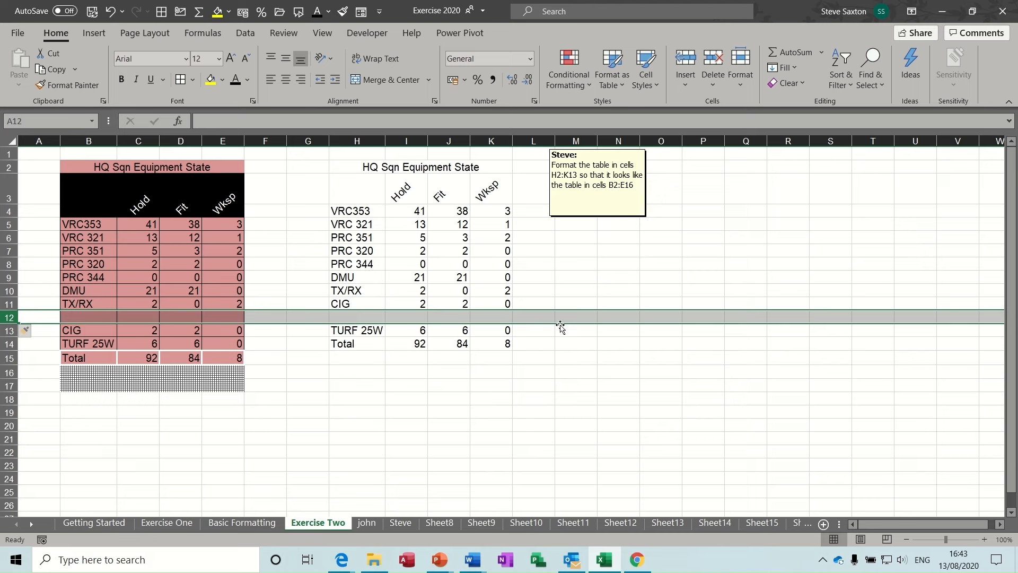
pyautogui.hotkey('ctrl', 'z')
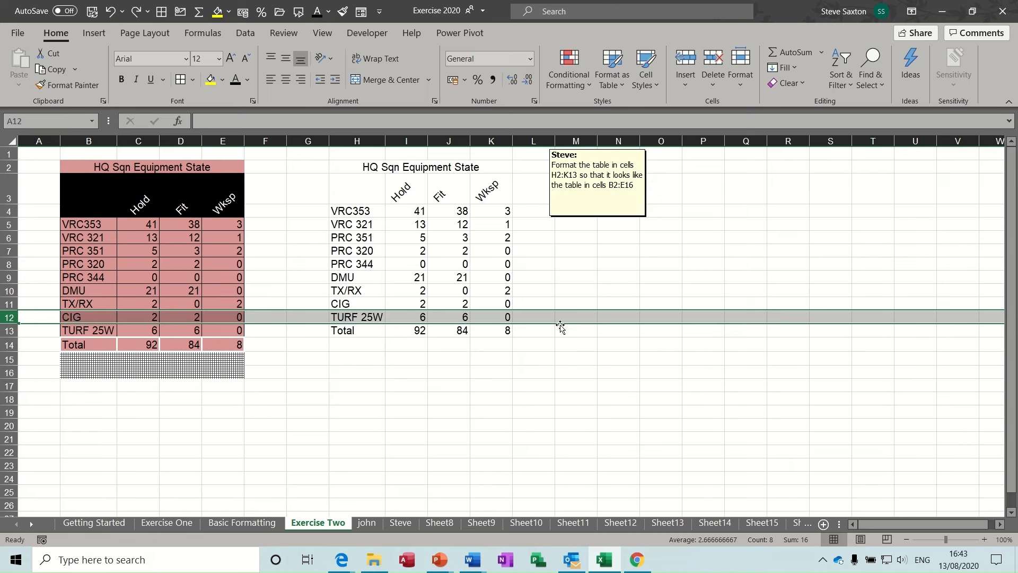
# Open the Insert cells dialog at I17 and cancel it.
pyautogui.click(410, 381)
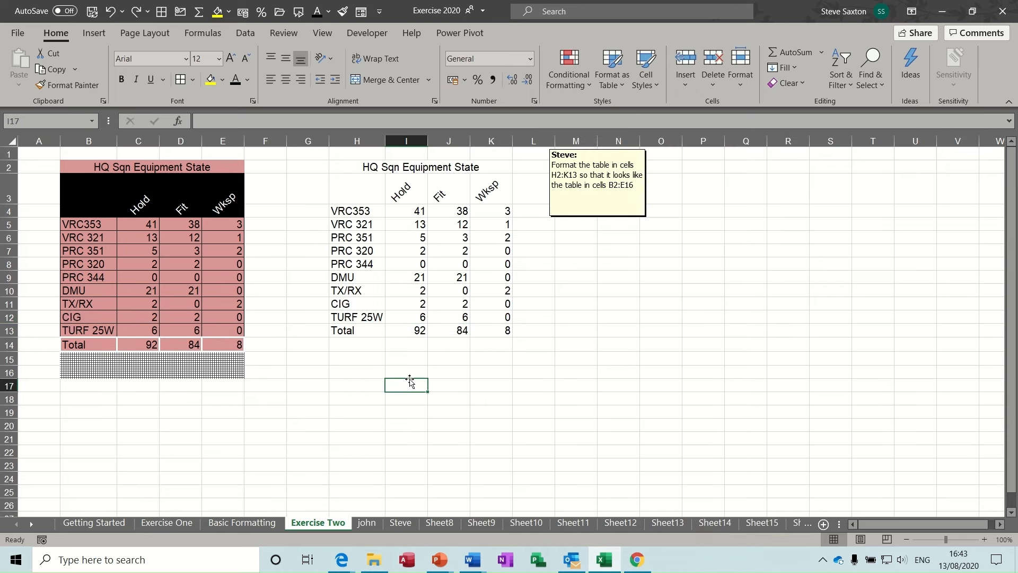
pyautogui.rightClick(409, 381)
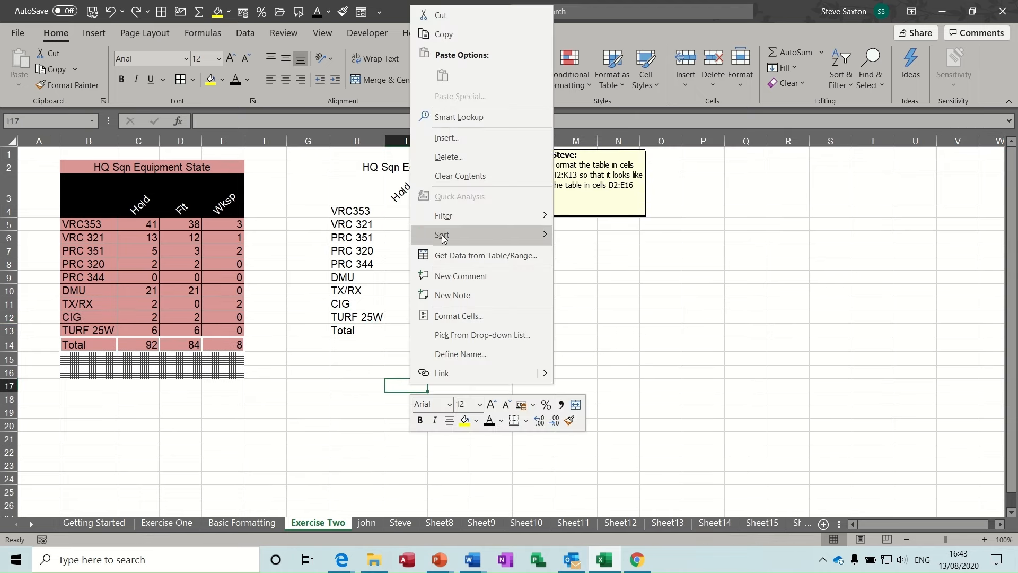
pyautogui.click(448, 139)
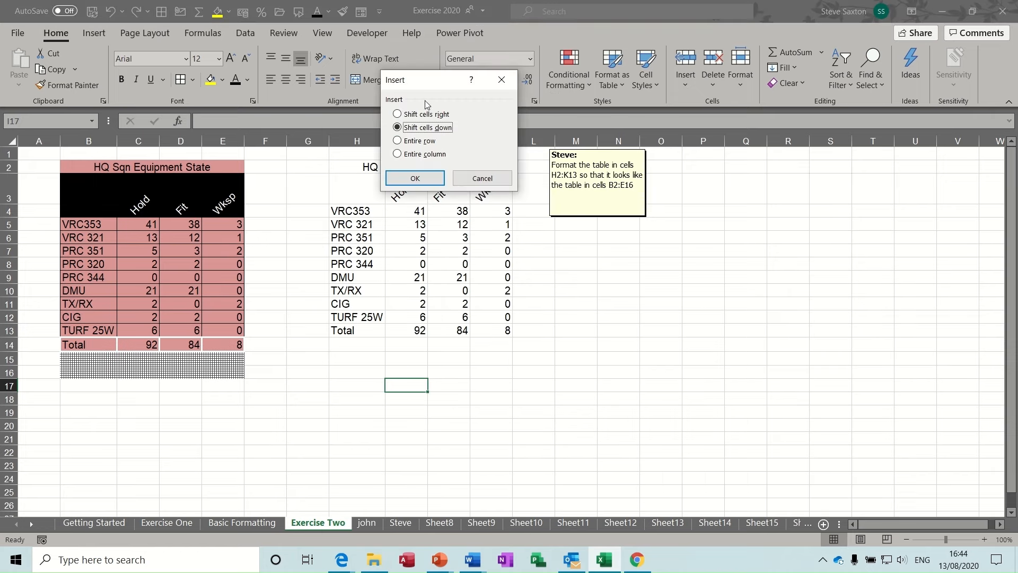
pyautogui.moveTo(421, 84); pyautogui.dragTo(342, 124)
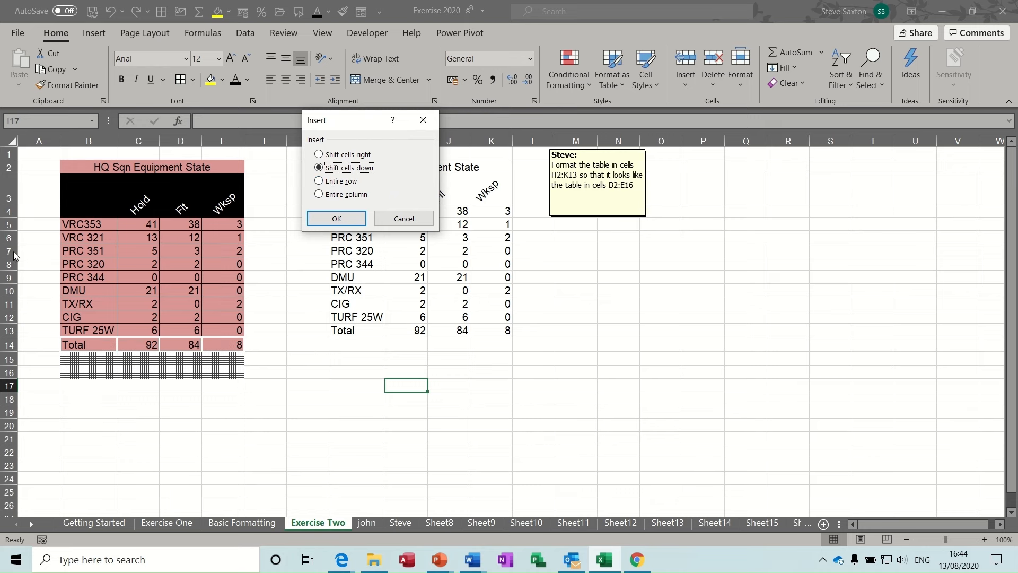
pyautogui.click(392, 217)
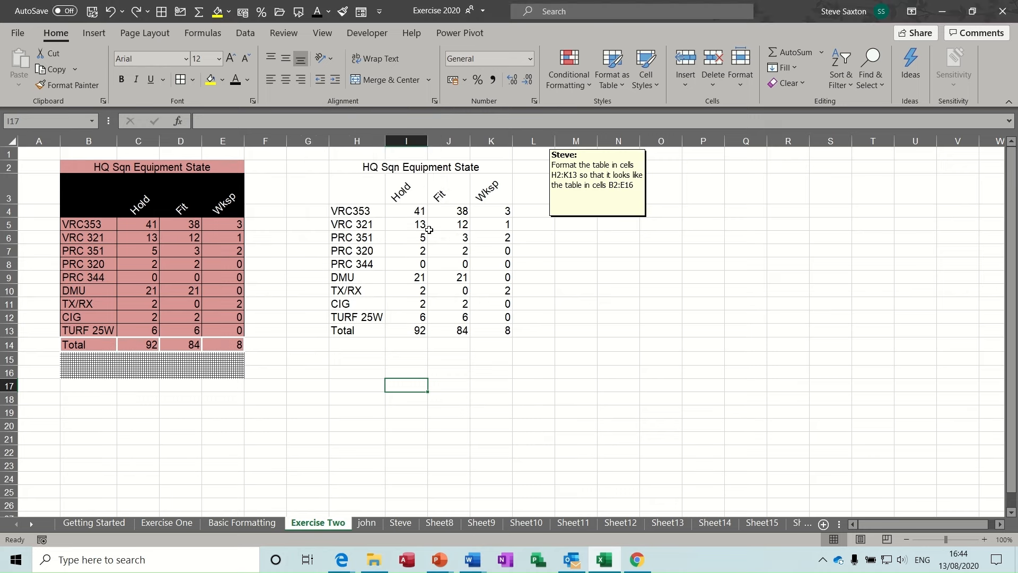
# Insert blank cells at H4:K4 with Shift cells down, moving the table down a row.
pyautogui.moveTo(345, 213); pyautogui.dragTo(475, 214)
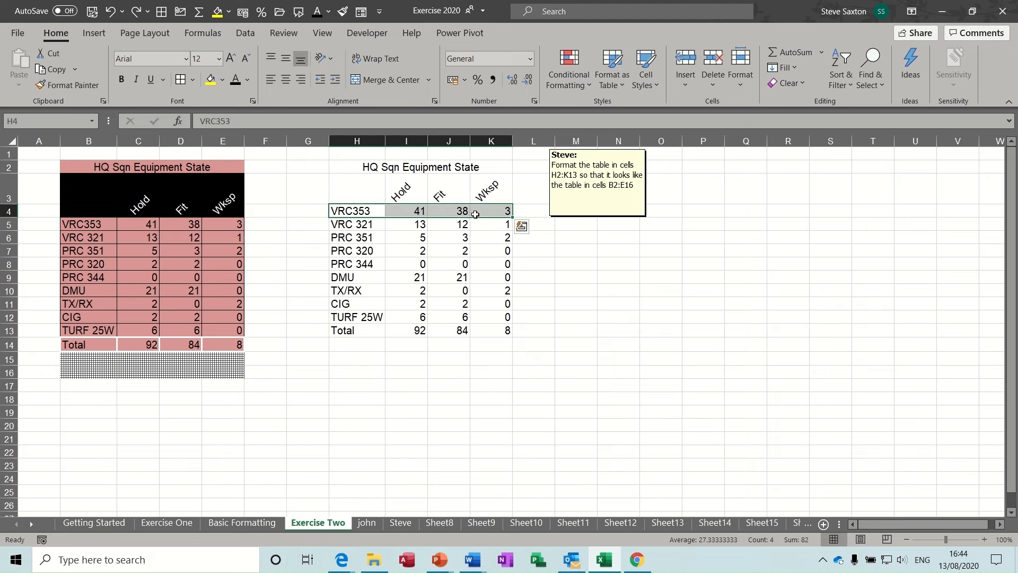
pyautogui.rightClick(358, 210)
pyautogui.click(383, 273)
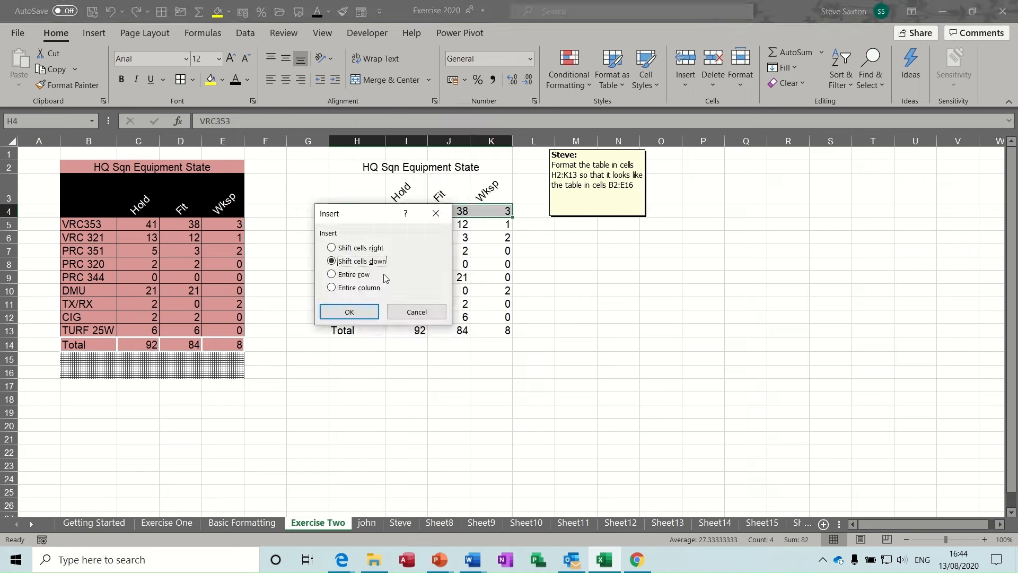
pyautogui.moveTo(377, 219); pyautogui.dragTo(609, 250)
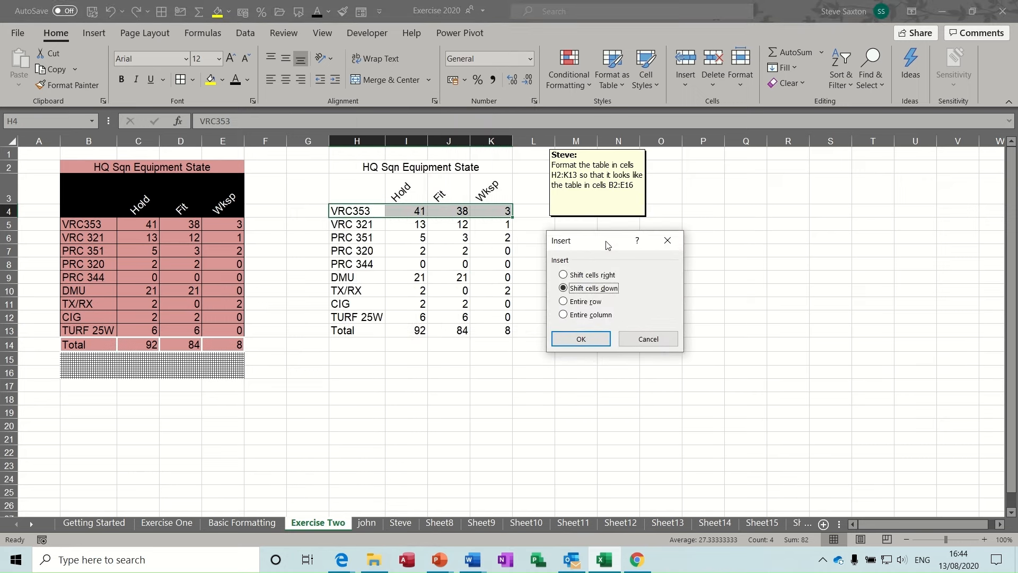
pyautogui.click(587, 344)
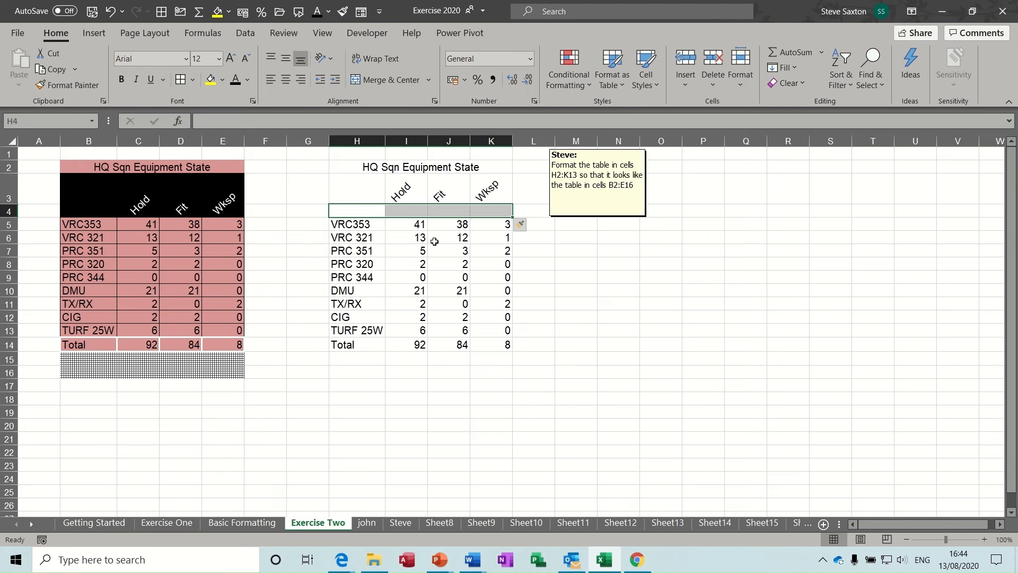
# Merge the Hold, Fit and Wksp headers each with the cell below (I3:I4, J3:J4, K3:K4).
pyautogui.moveTo(403, 192); pyautogui.dragTo(402, 210)
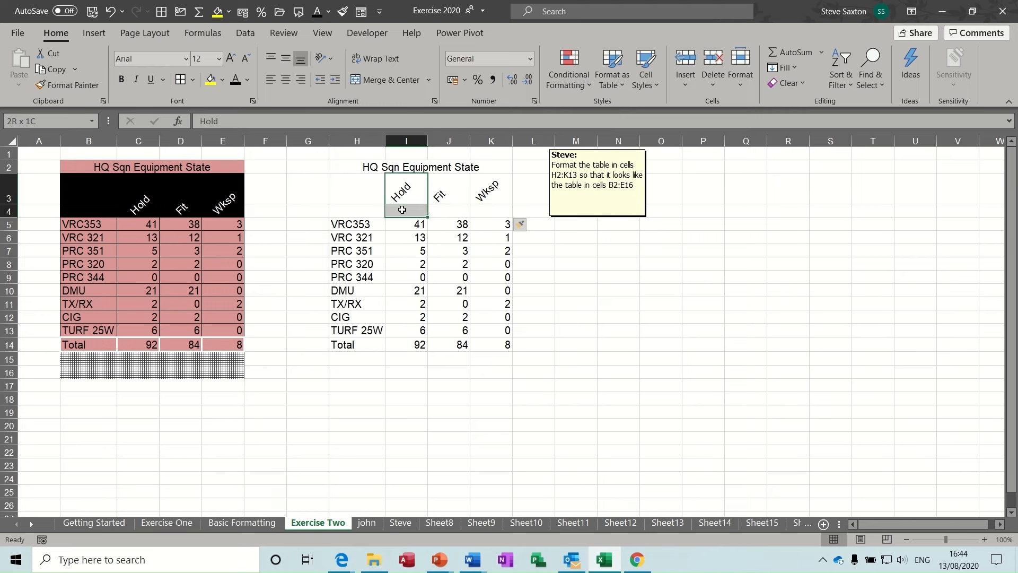
pyautogui.click(384, 80)
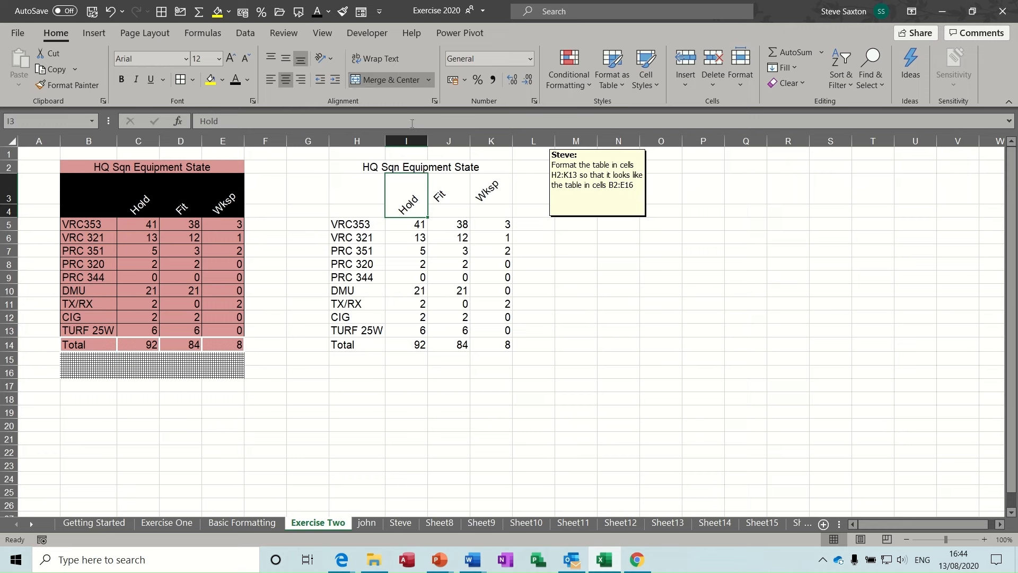
pyautogui.moveTo(442, 190); pyautogui.dragTo(443, 210)
pyautogui.click(389, 80)
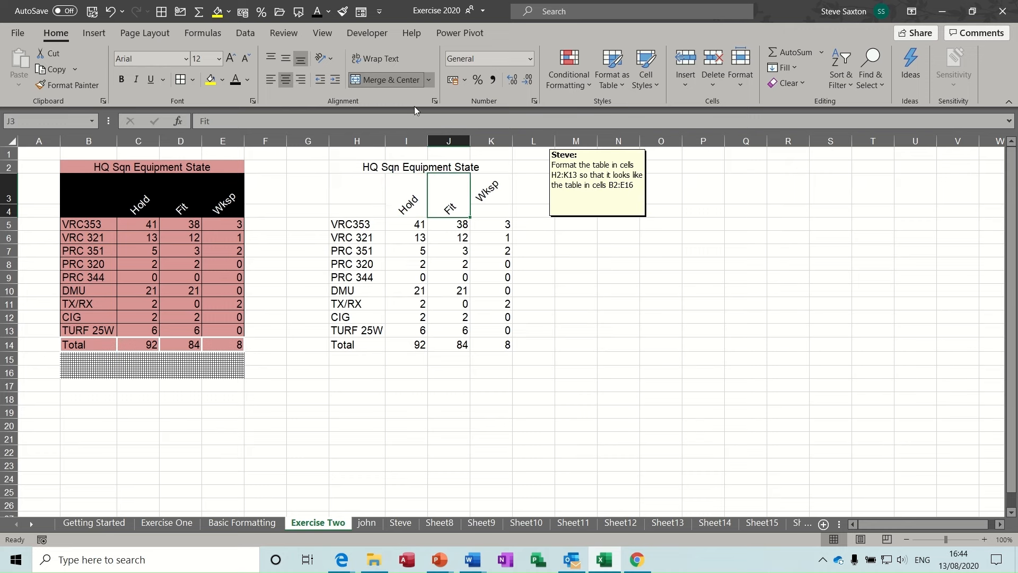
pyautogui.click(488, 183)
pyautogui.moveTo(488, 202); pyautogui.dragTo(488, 210)
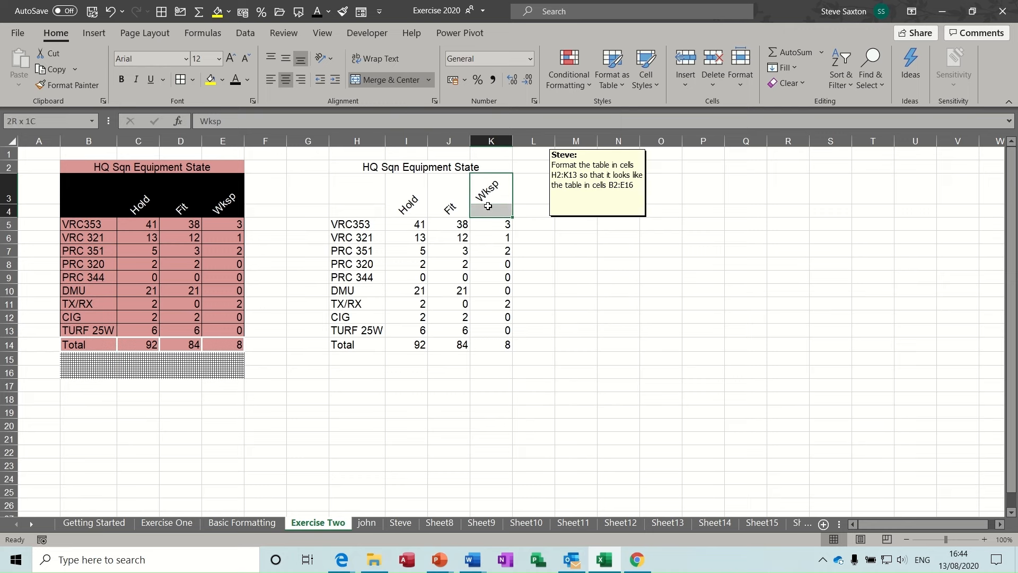
pyautogui.click(387, 81)
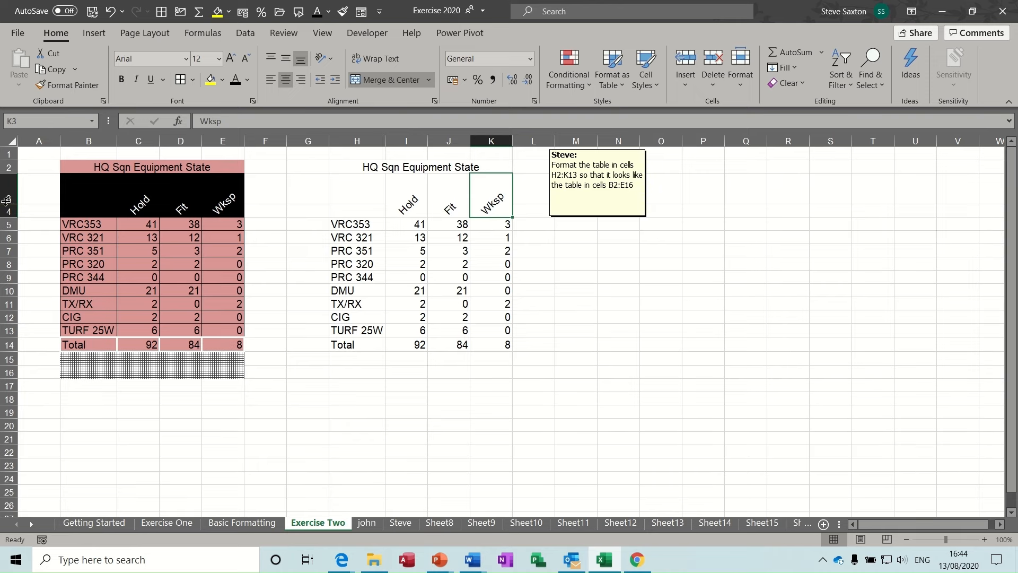
# Shorten row 3 and select the right table's header cells H3:K4.
pyautogui.moveTo(7, 201); pyautogui.dragTo(6, 186)
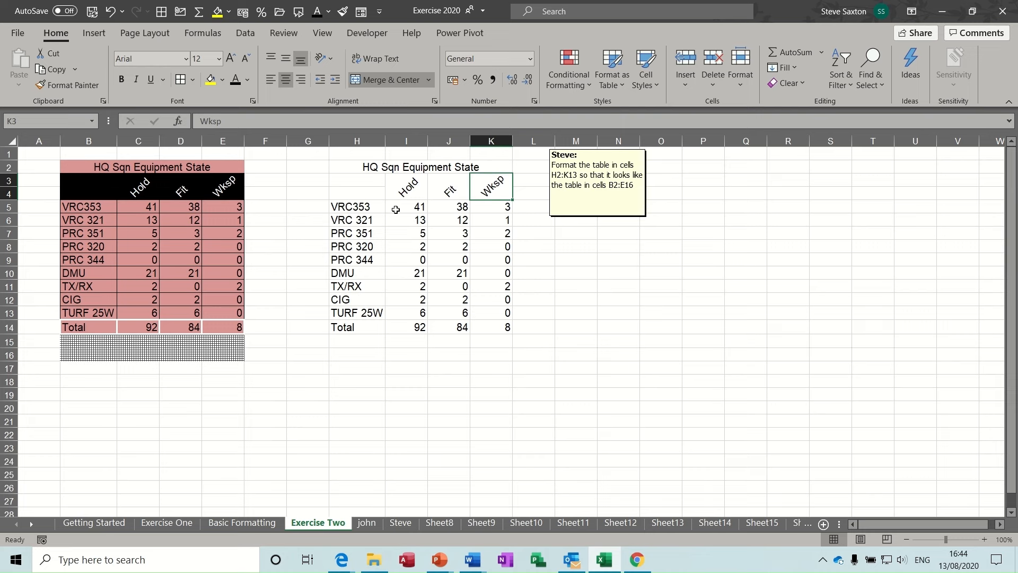
pyautogui.click(357, 179)
pyautogui.moveTo(358, 179); pyautogui.dragTo(494, 183)
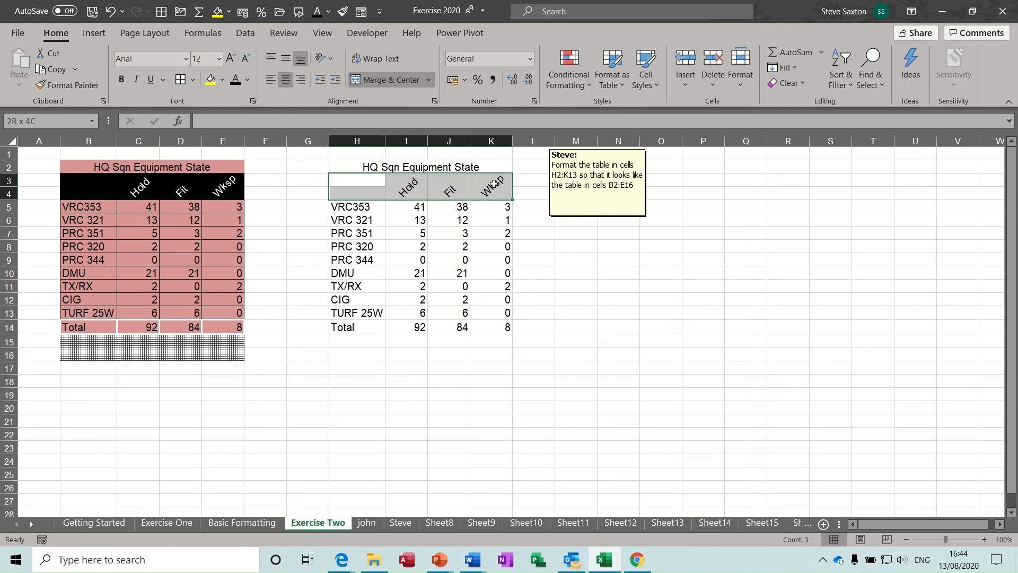
# Give the header cells H3:K4 white text on a black fill.
pyautogui.click(248, 85)
pyautogui.click(232, 129)
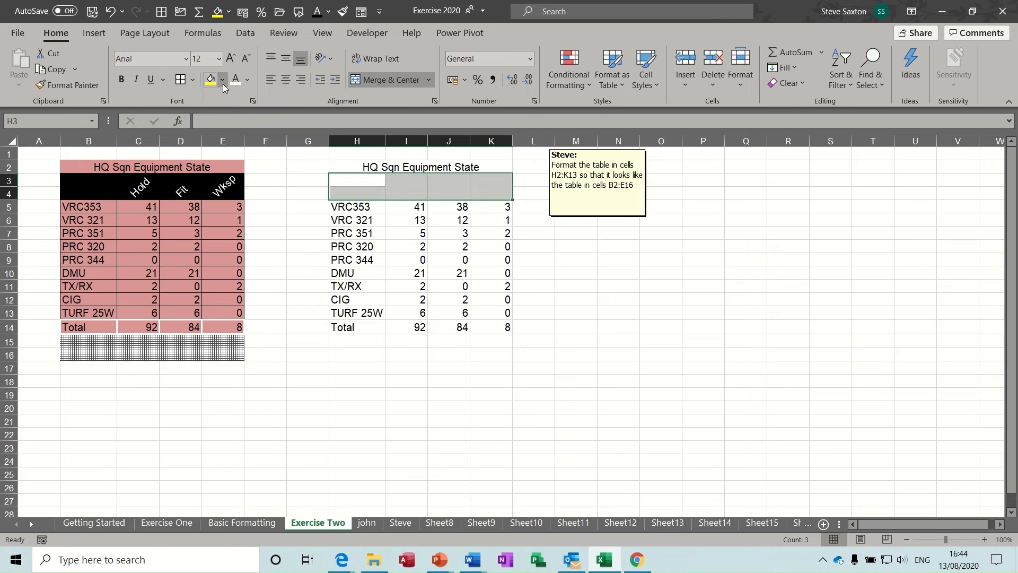
pyautogui.click(222, 80)
pyautogui.click(218, 112)
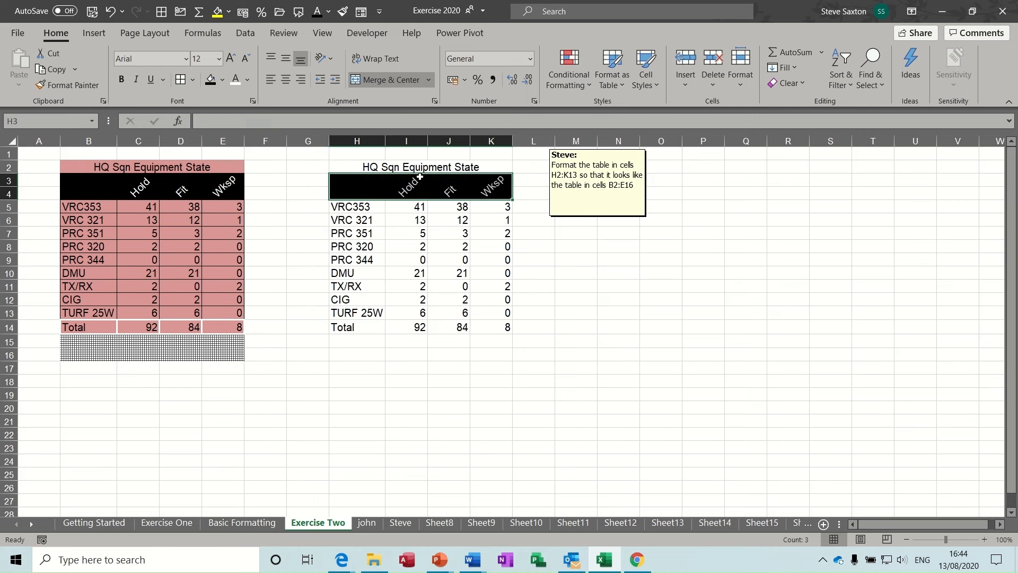
# Fill the title H2 and data rows H5:K14 pink like the left table.
pyautogui.click(391, 165)
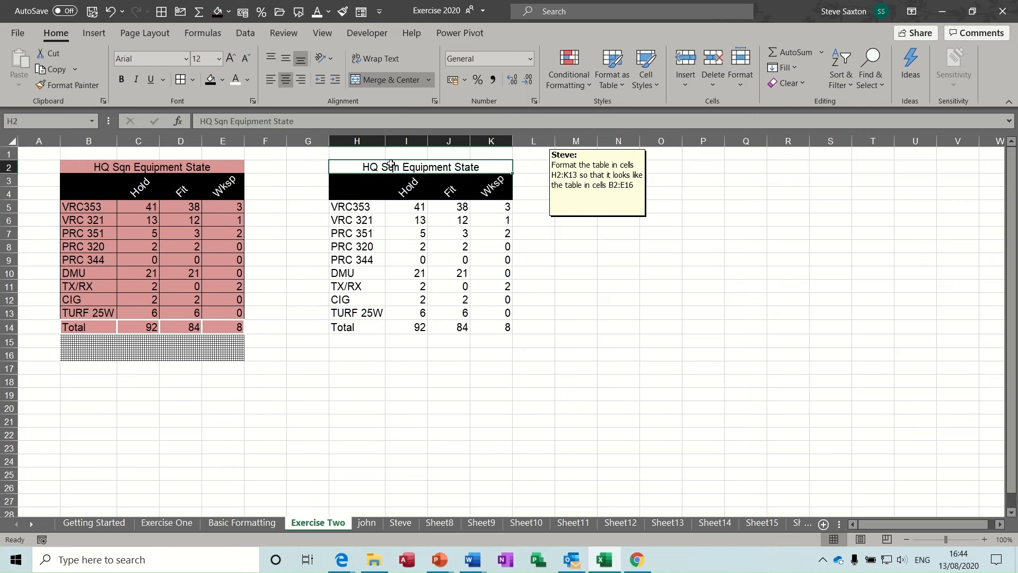
pyautogui.click(222, 80)
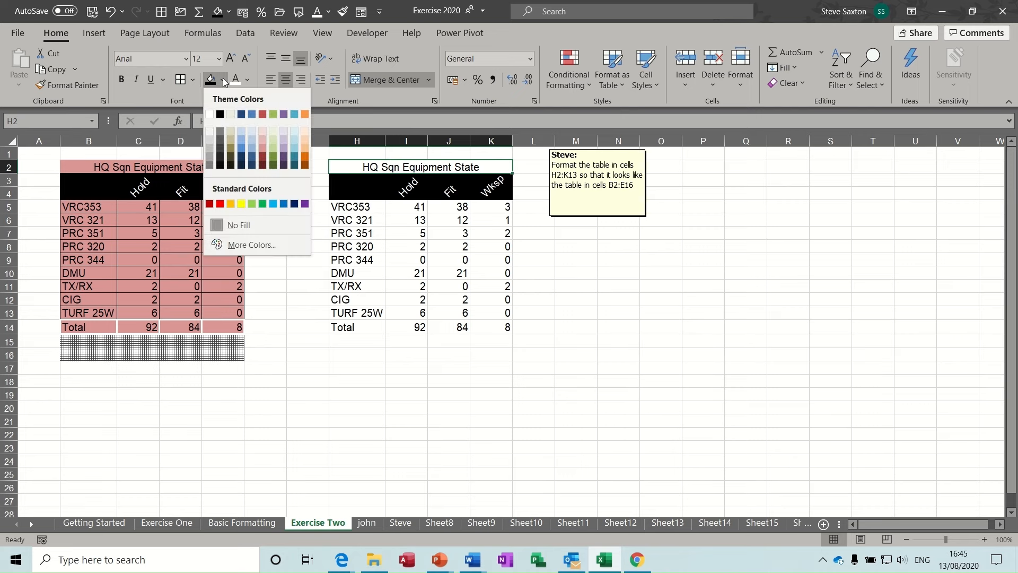
pyautogui.click(261, 146)
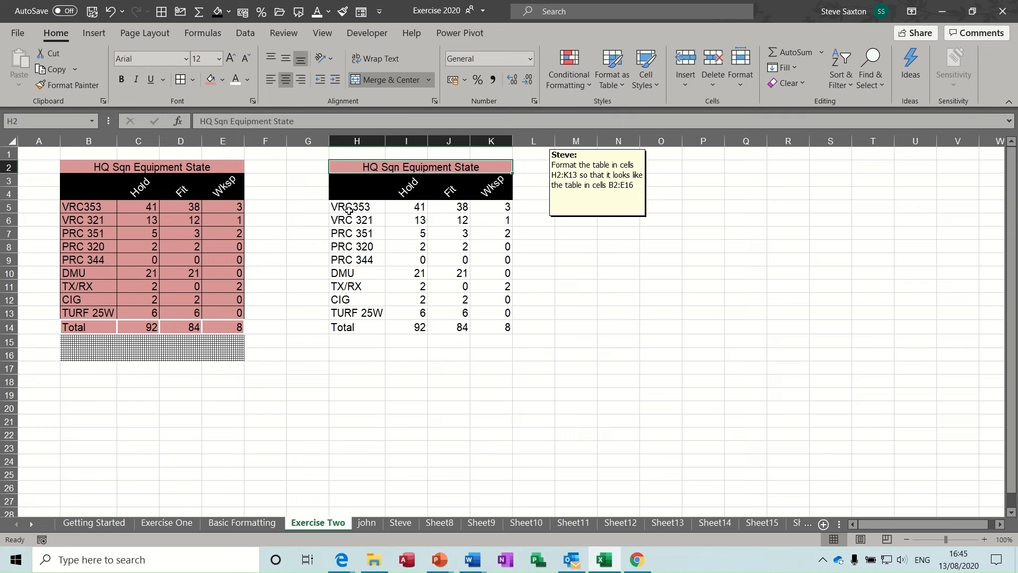
pyautogui.moveTo(349, 210); pyautogui.dragTo(491, 323)
pyautogui.click(213, 83)
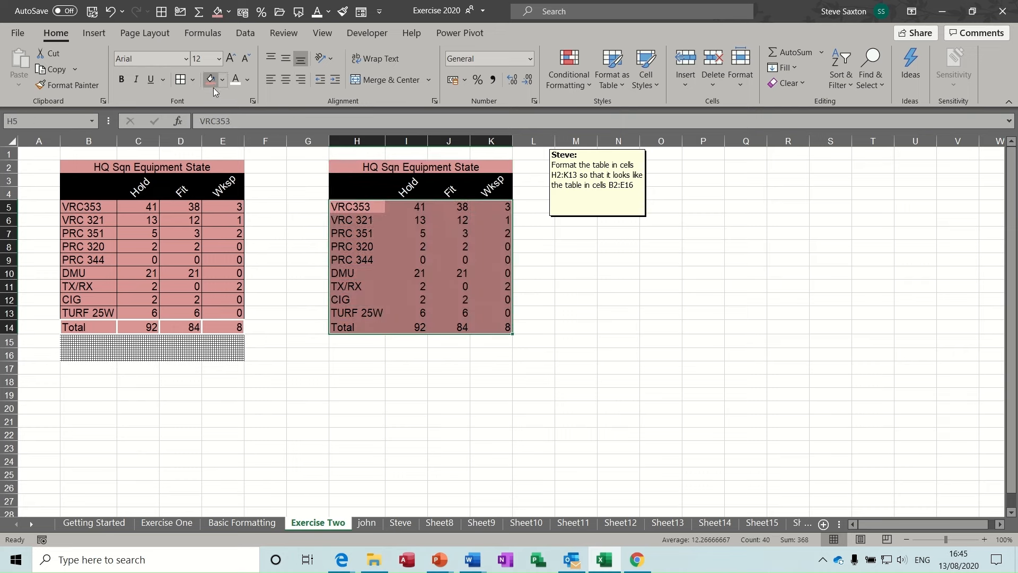
# Apply All Borders to the data range H5:K14.
pyautogui.click(179, 80)
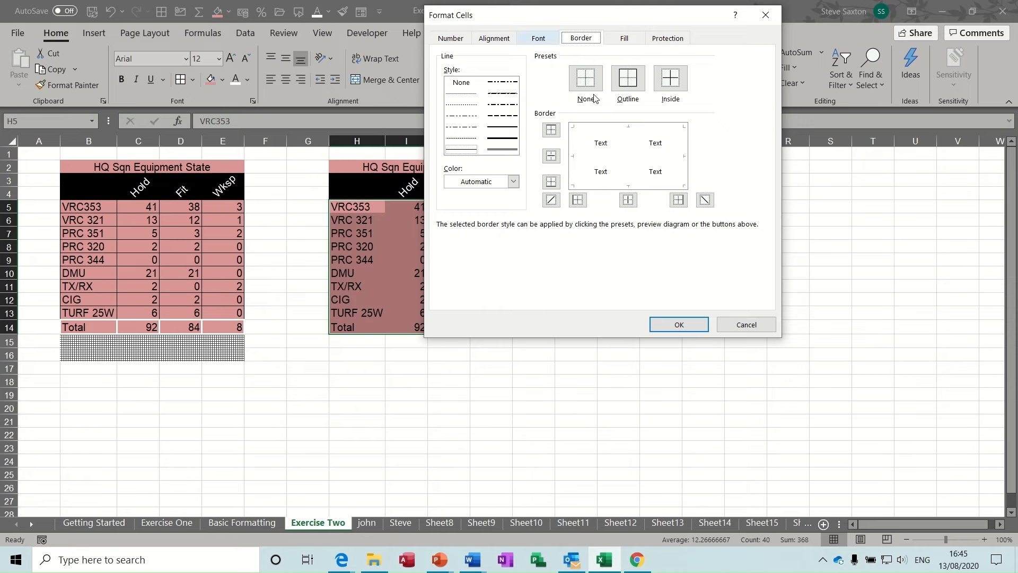
pyautogui.click(730, 327)
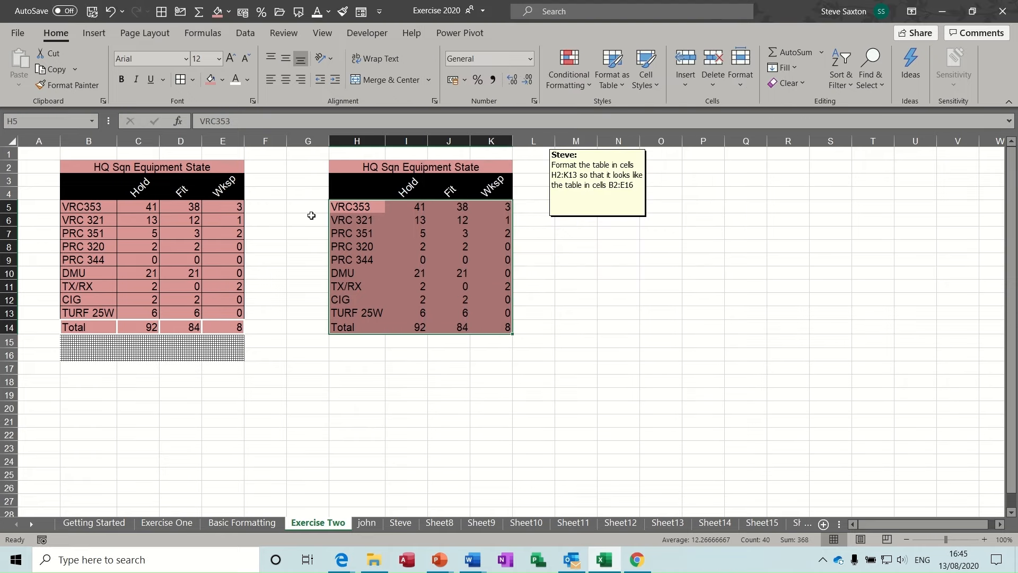
pyautogui.click(192, 81)
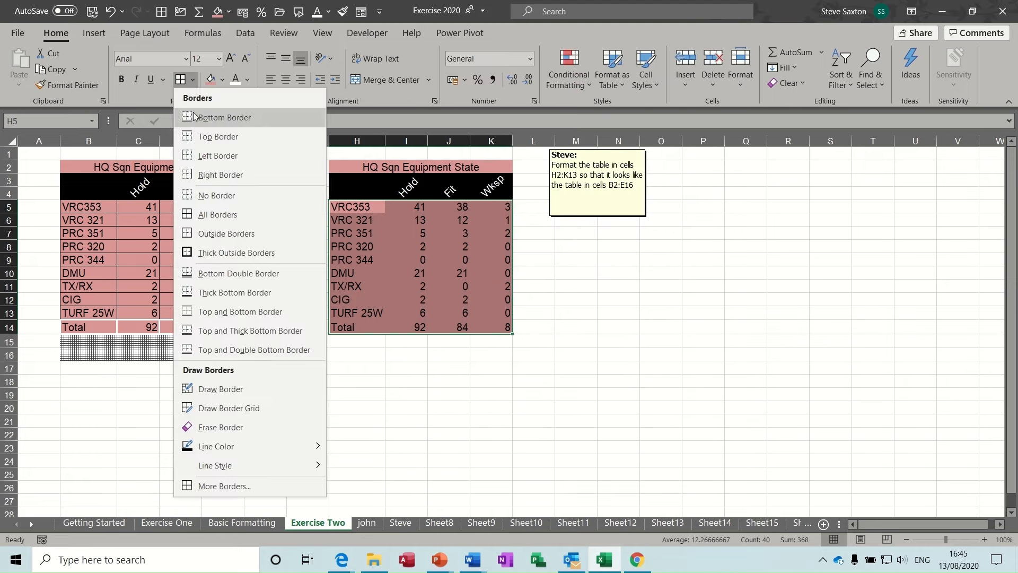
pyautogui.click(204, 215)
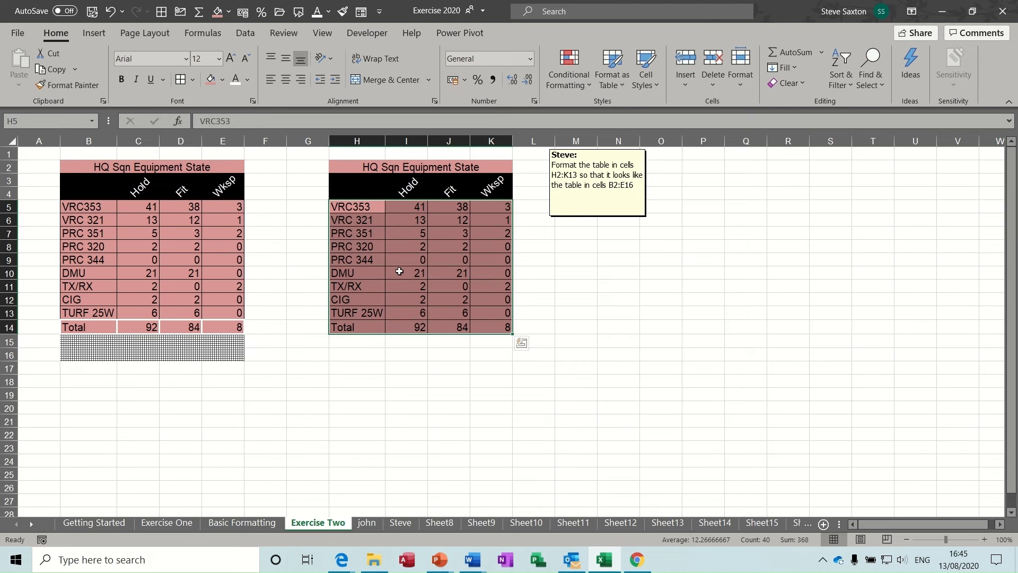
pyautogui.click(382, 312)
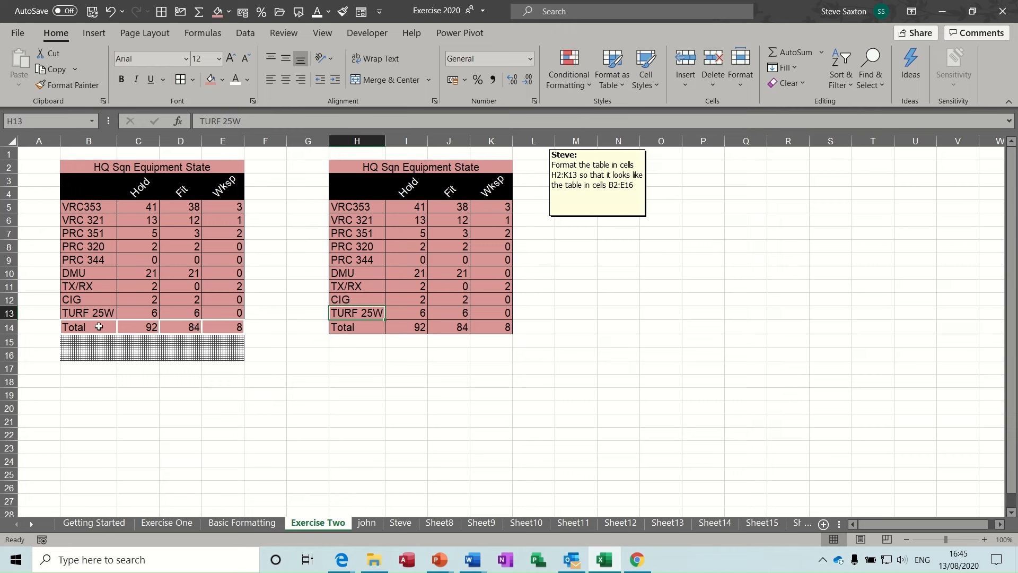
# Give the Total row H14:K14 thick white Outline and Inside borders.
pyautogui.moveTo(98, 326); pyautogui.dragTo(229, 329)
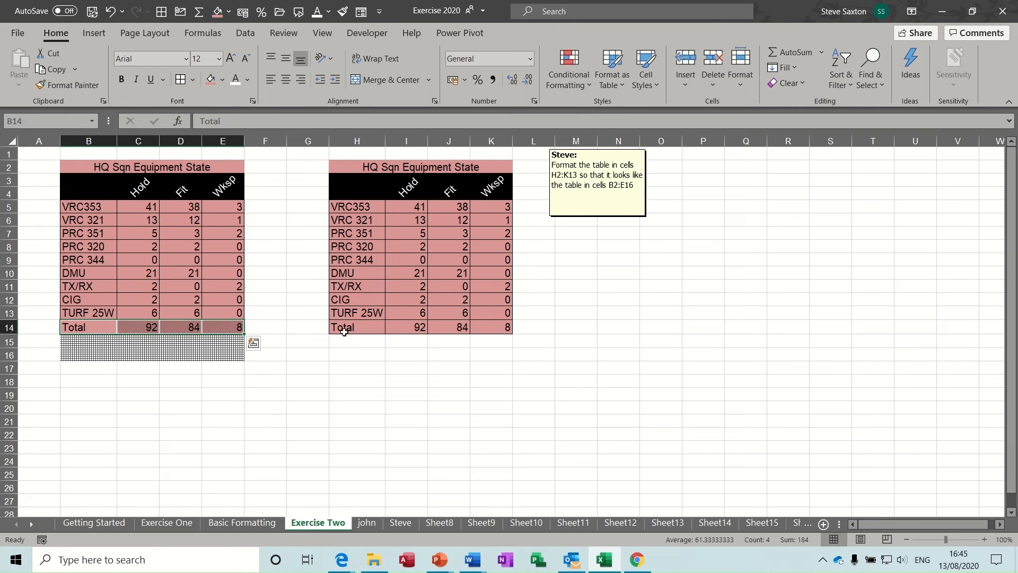
pyautogui.moveTo(349, 329); pyautogui.dragTo(479, 329)
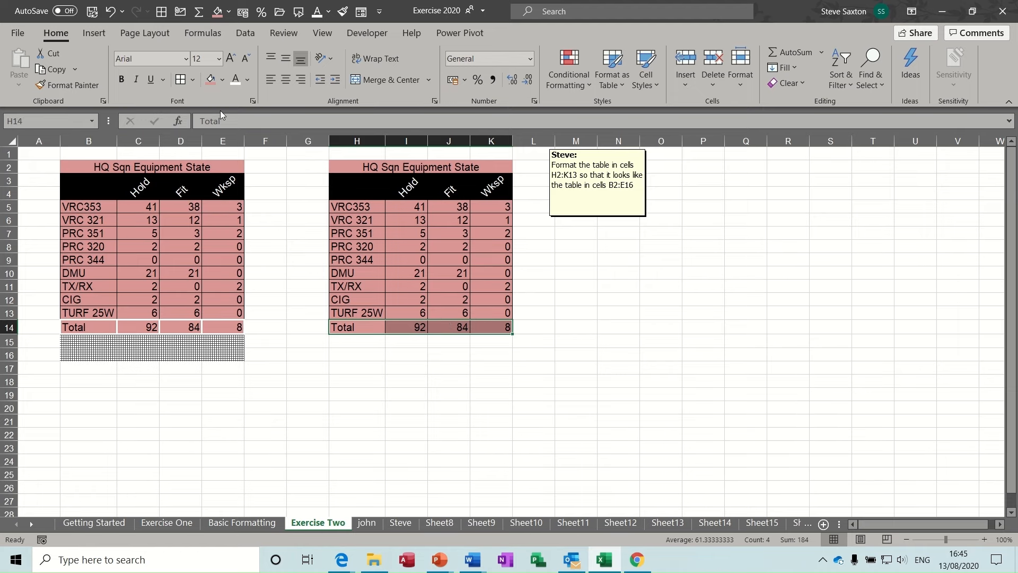
pyautogui.click(193, 80)
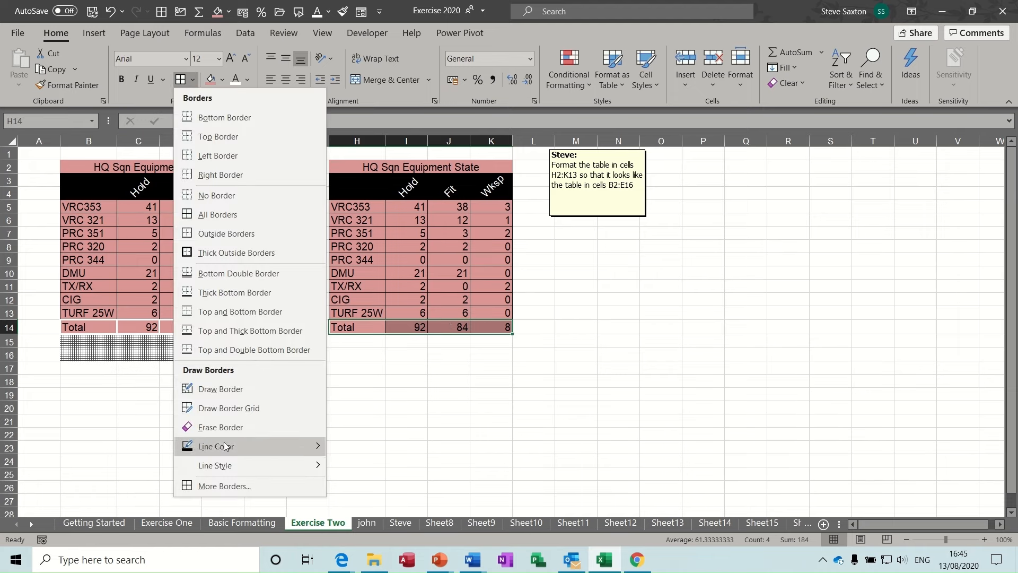
pyautogui.click(222, 485)
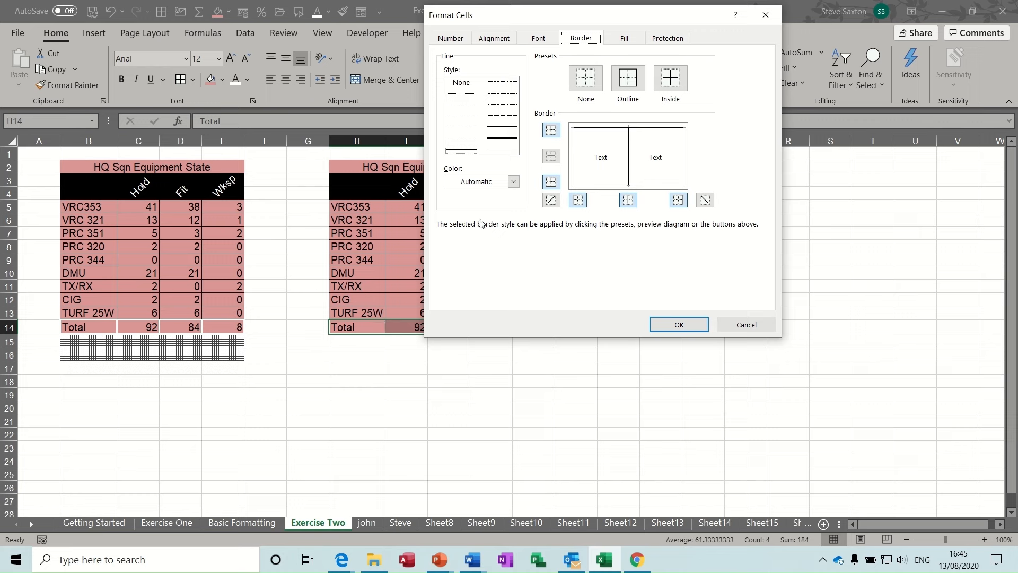
pyautogui.click(503, 138)
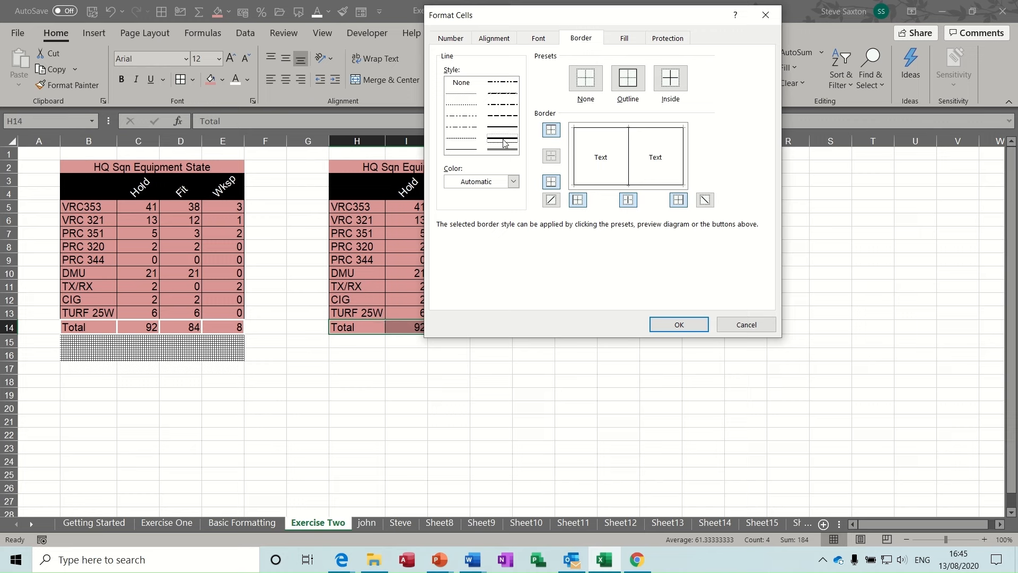
pyautogui.click(513, 181)
pyautogui.click(450, 235)
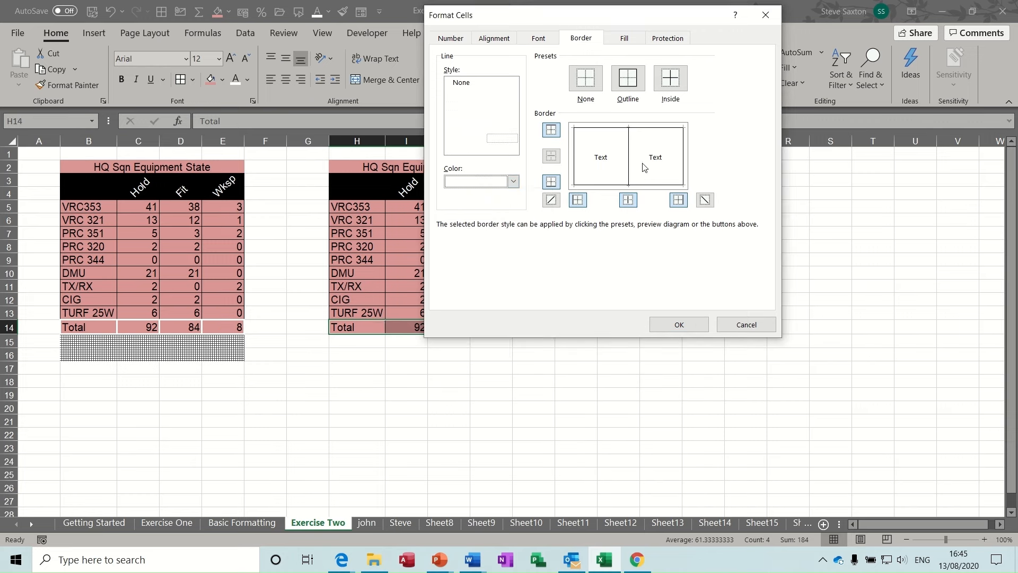
pyautogui.click(629, 79)
pyautogui.click(671, 79)
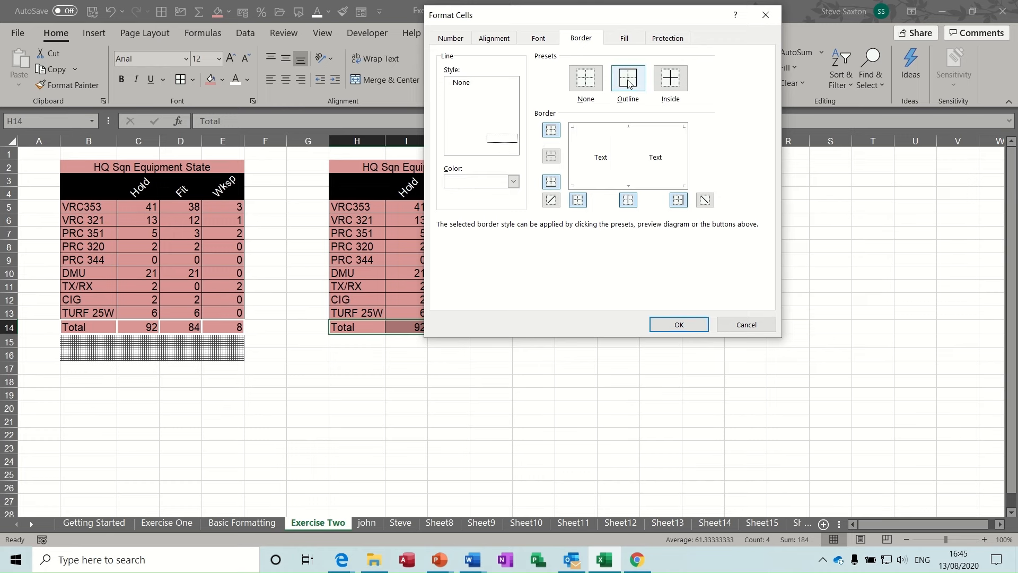
pyautogui.click(677, 83)
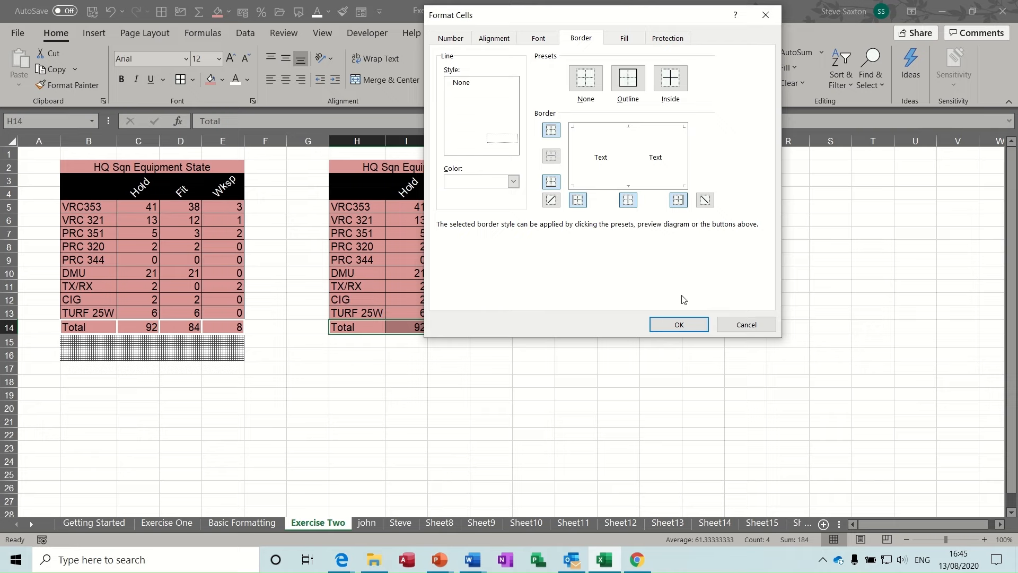
pyautogui.click(680, 324)
pyautogui.click(405, 355)
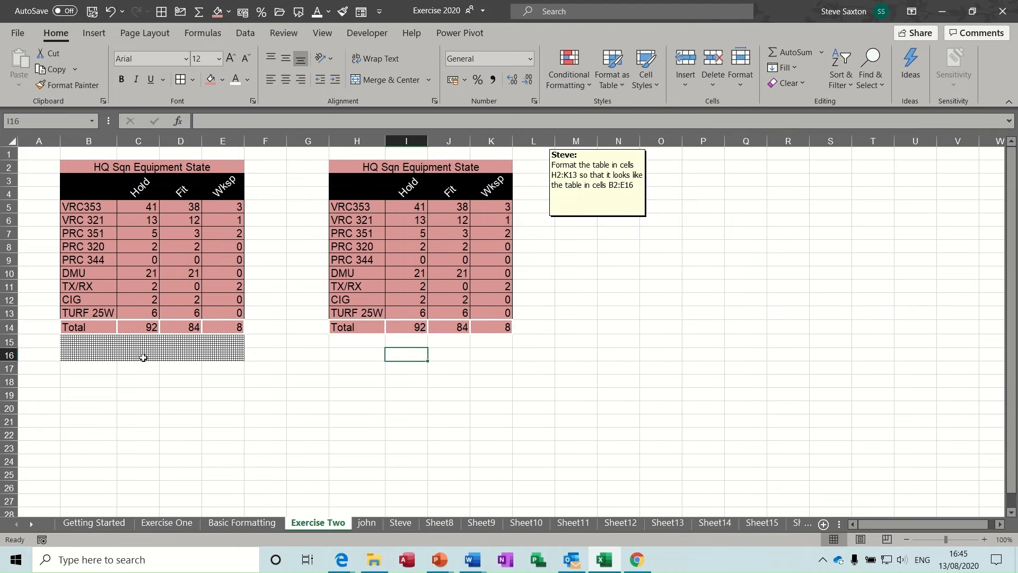
# Give H15:K16 a Thin Horizontal Crosshatch pattern fill through the Format Cells Fill tab.
pyautogui.moveTo(341, 344); pyautogui.dragTo(476, 355)
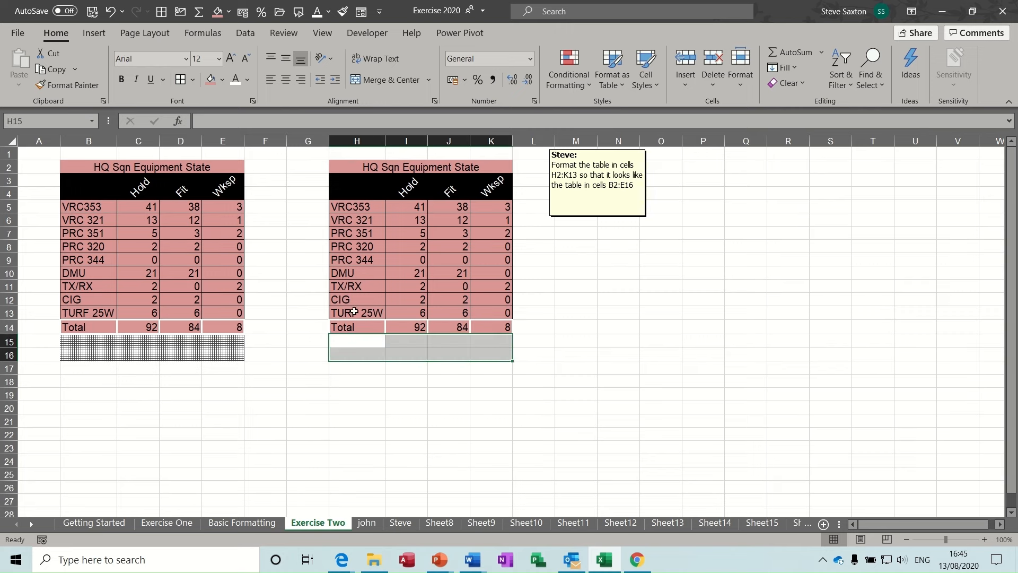
pyautogui.click(253, 100)
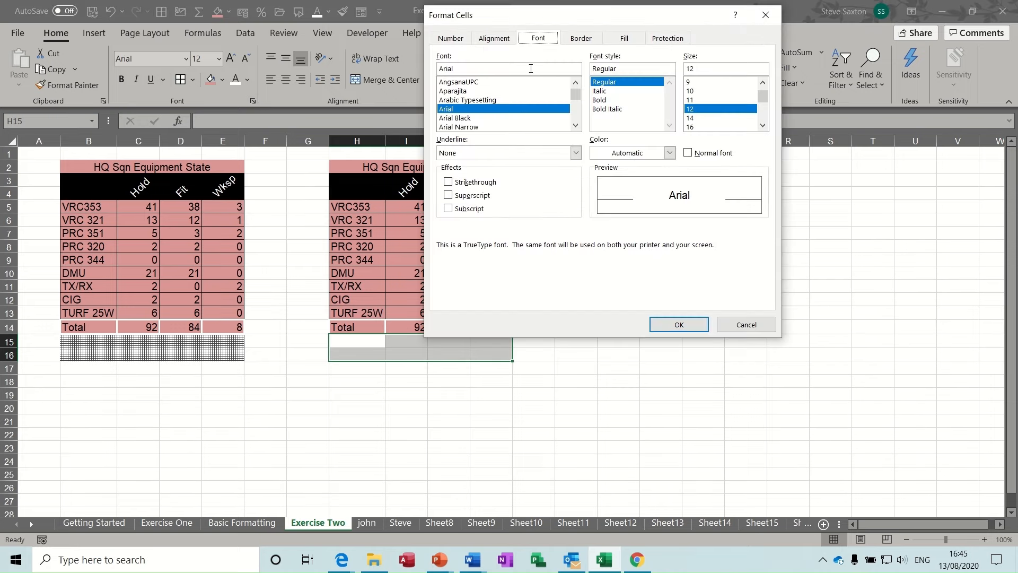
pyautogui.click(624, 40)
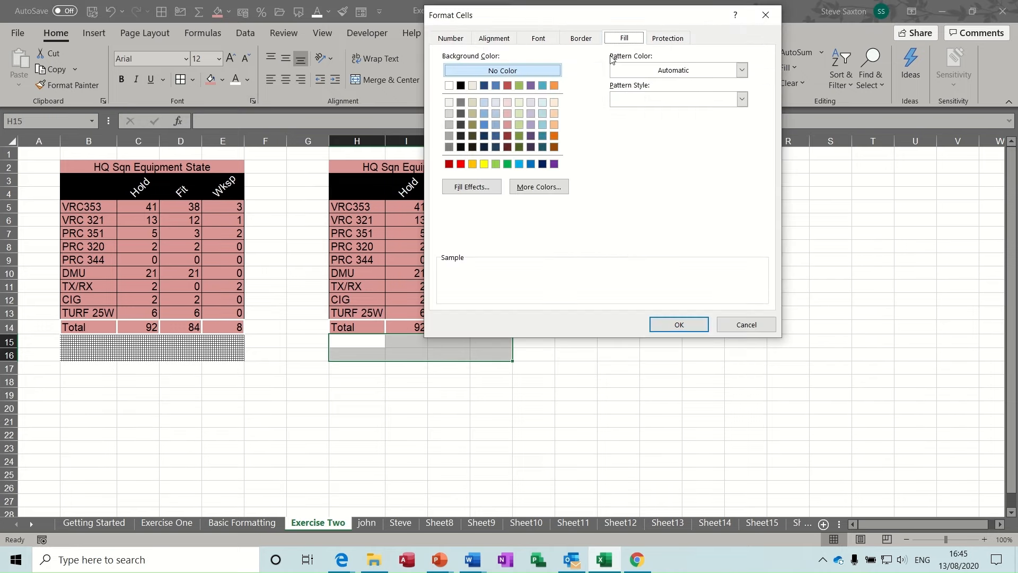
pyautogui.click(742, 99)
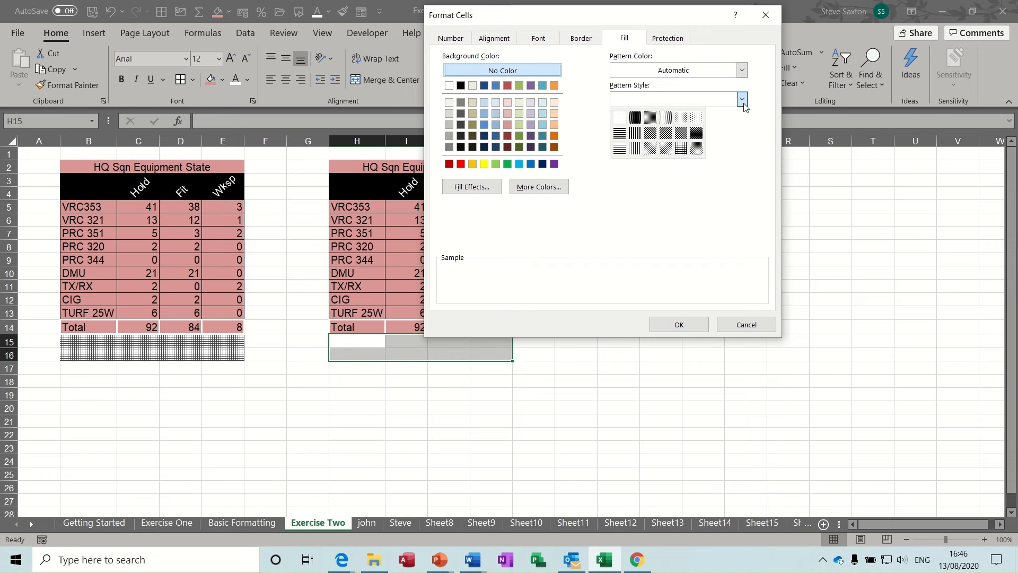
pyautogui.click(681, 149)
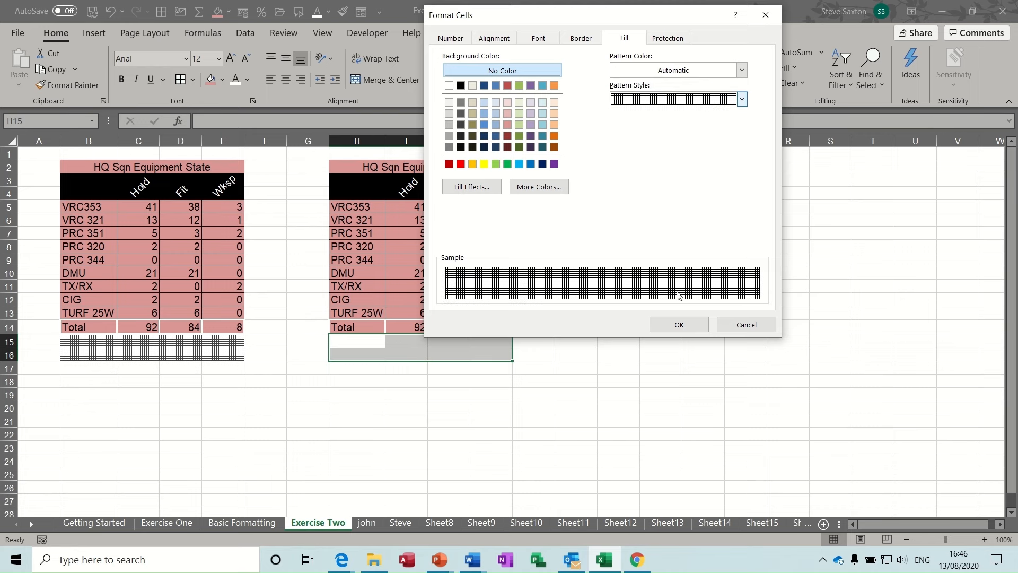
pyautogui.click(677, 324)
pyautogui.click(611, 326)
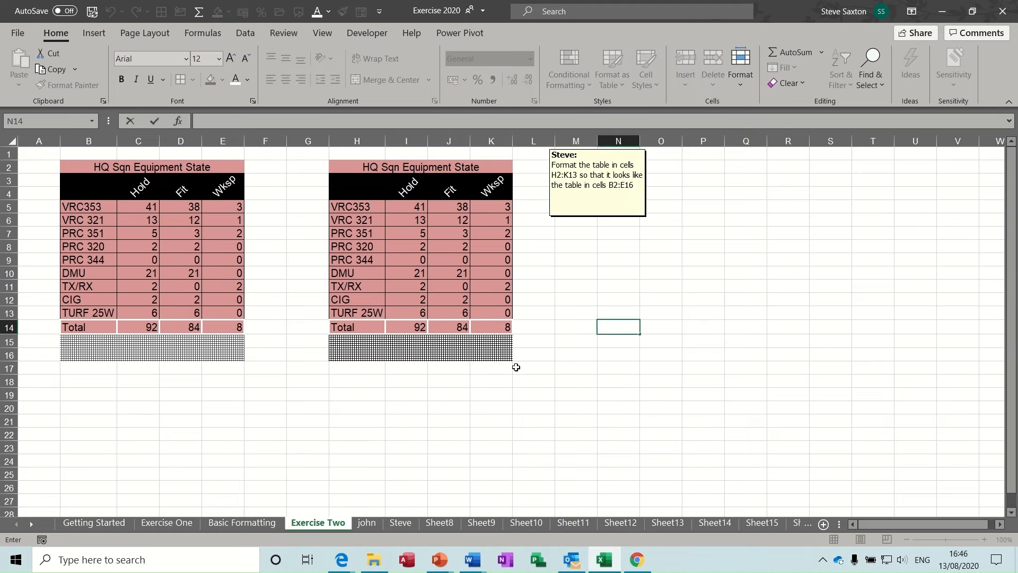
pyautogui.click(282, 170)
pyautogui.click(287, 231)
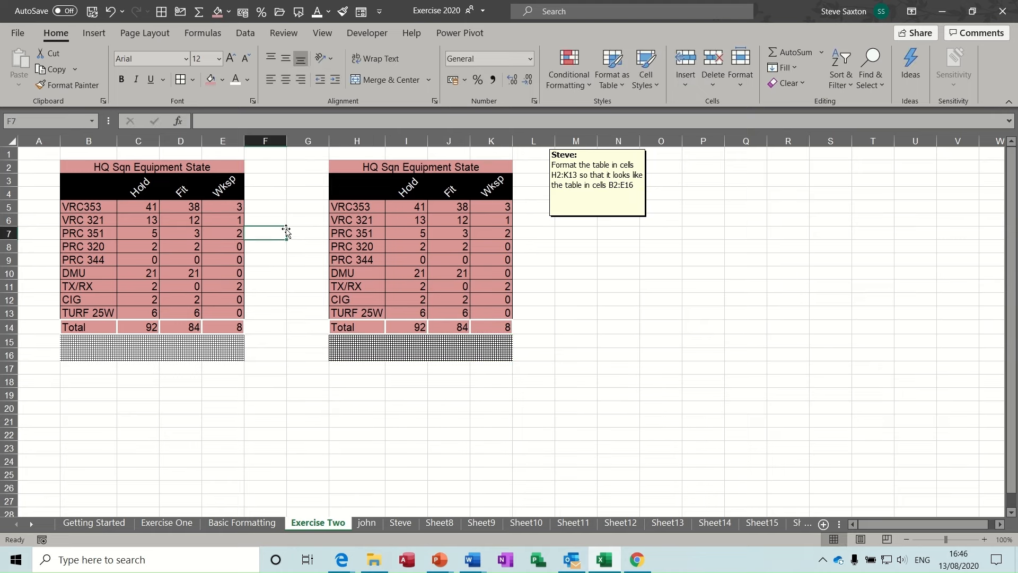
# Go to the Database Sort sheet and select a GENDER cell, with the sort commands showing.
pyautogui.click(573, 291)
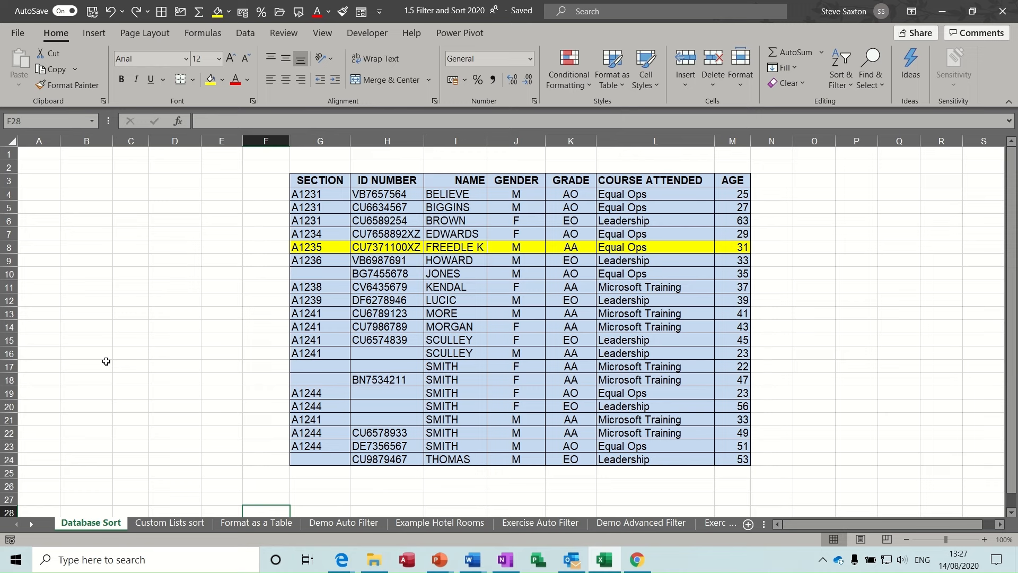
pyautogui.click(467, 300)
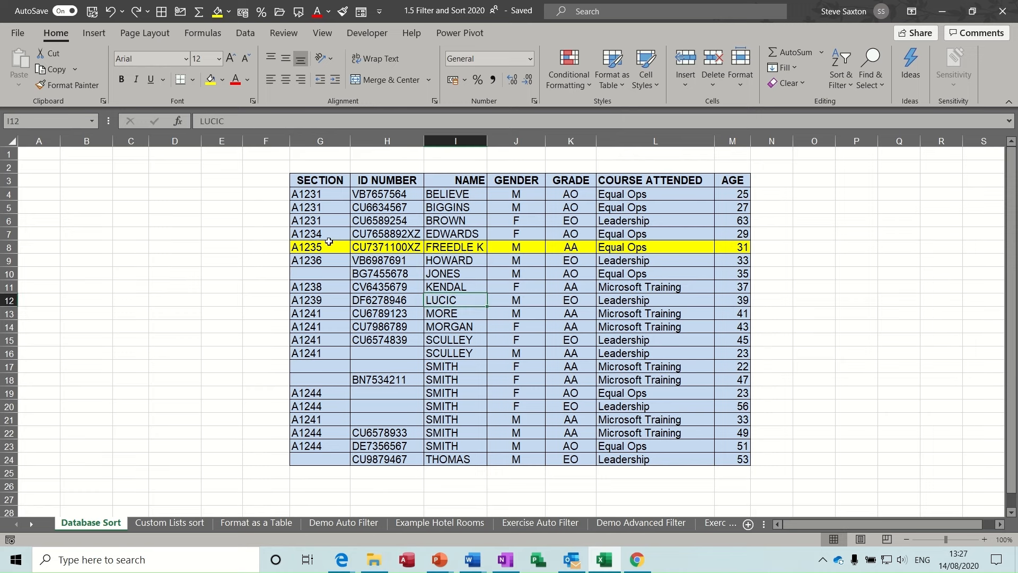
pyautogui.moveTo(312, 247); pyautogui.dragTo(729, 250)
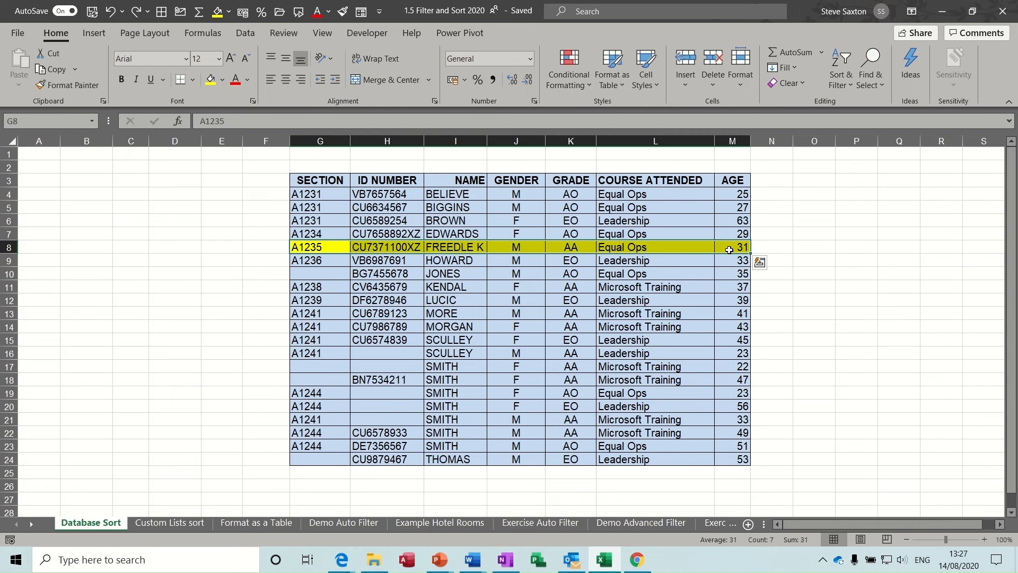
pyautogui.click(399, 301)
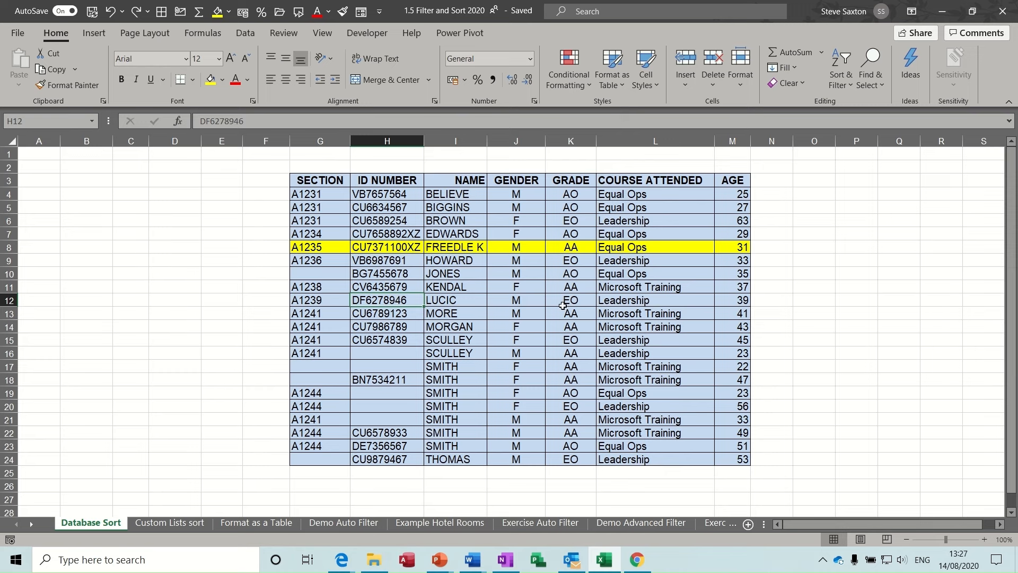
pyautogui.click(506, 206)
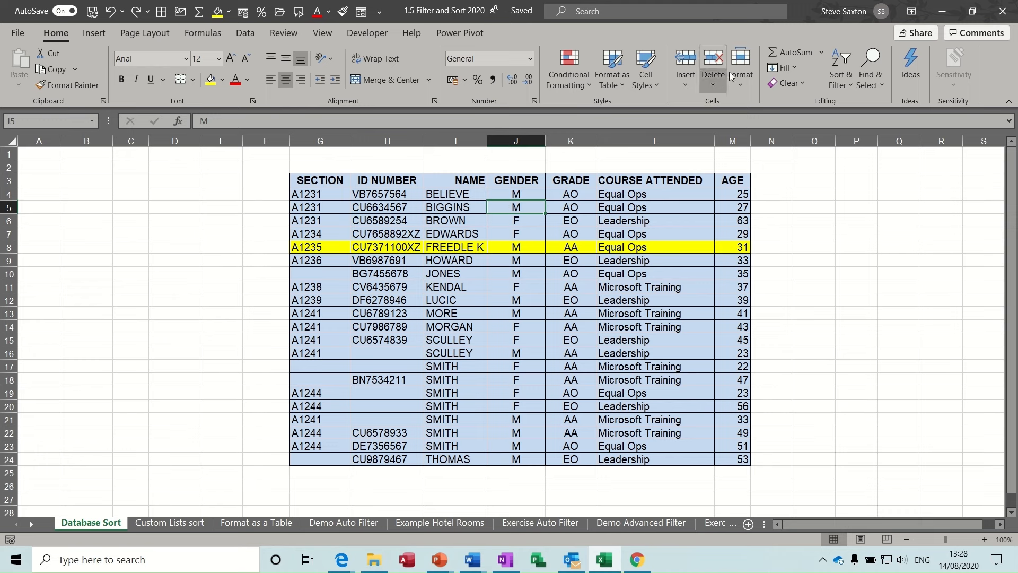
pyautogui.click(846, 83)
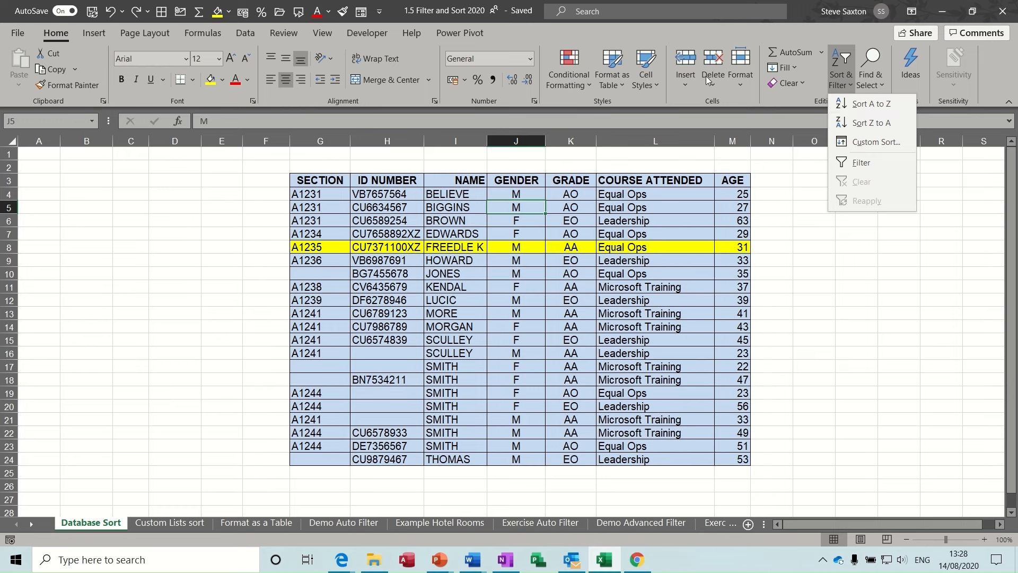
pyautogui.click(246, 34)
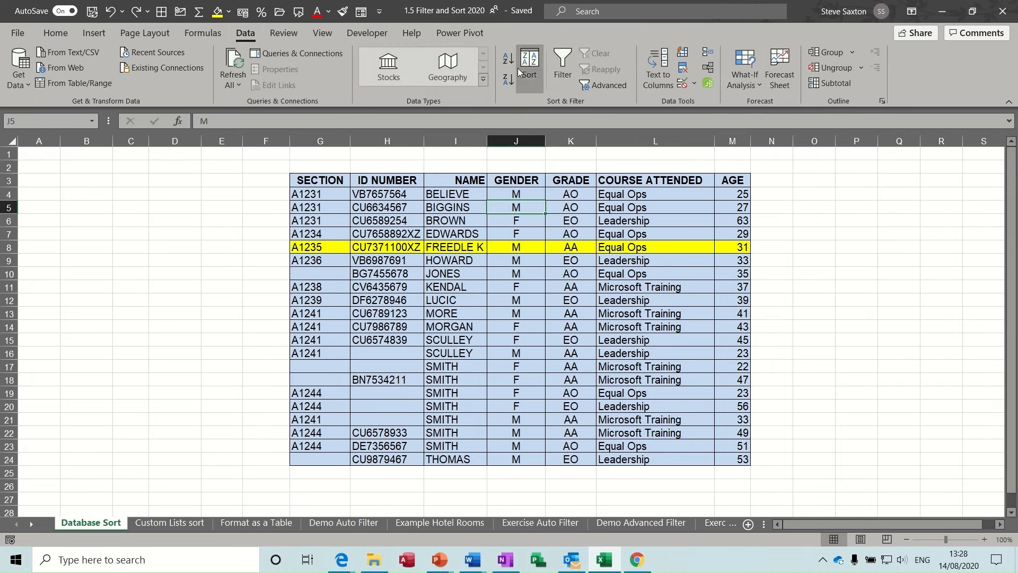
# Sort the staff table by GENDER and then by GRADE, each A to Z and Z to A.
pyautogui.click(507, 59)
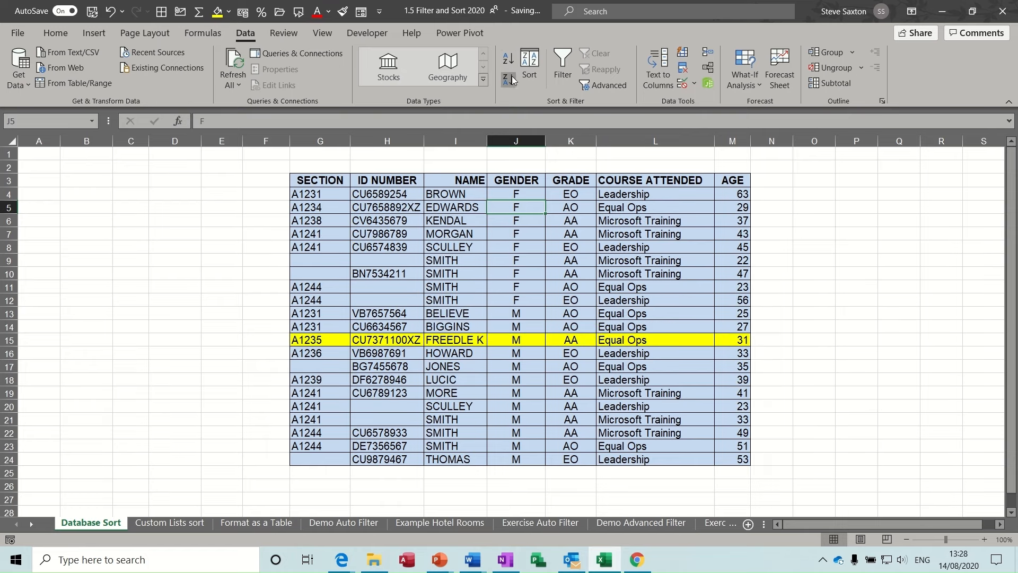
pyautogui.click(508, 80)
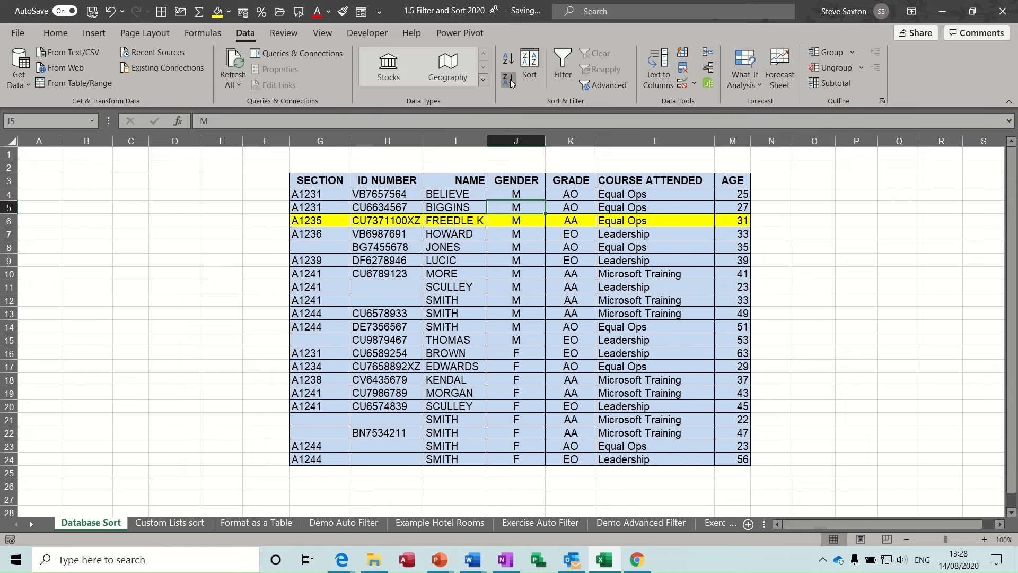
pyautogui.click(568, 276)
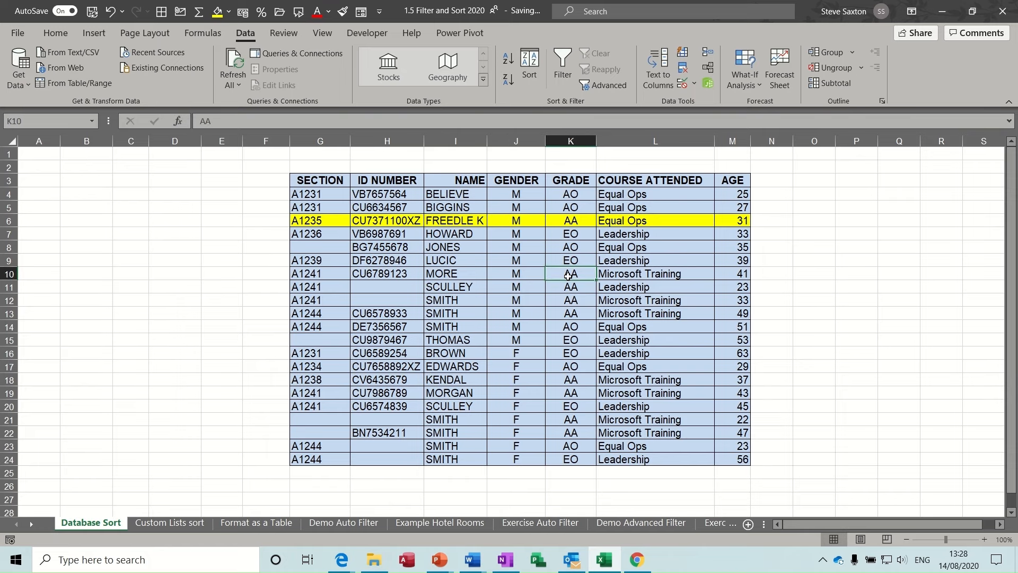
pyautogui.click(507, 59)
pyautogui.click(507, 79)
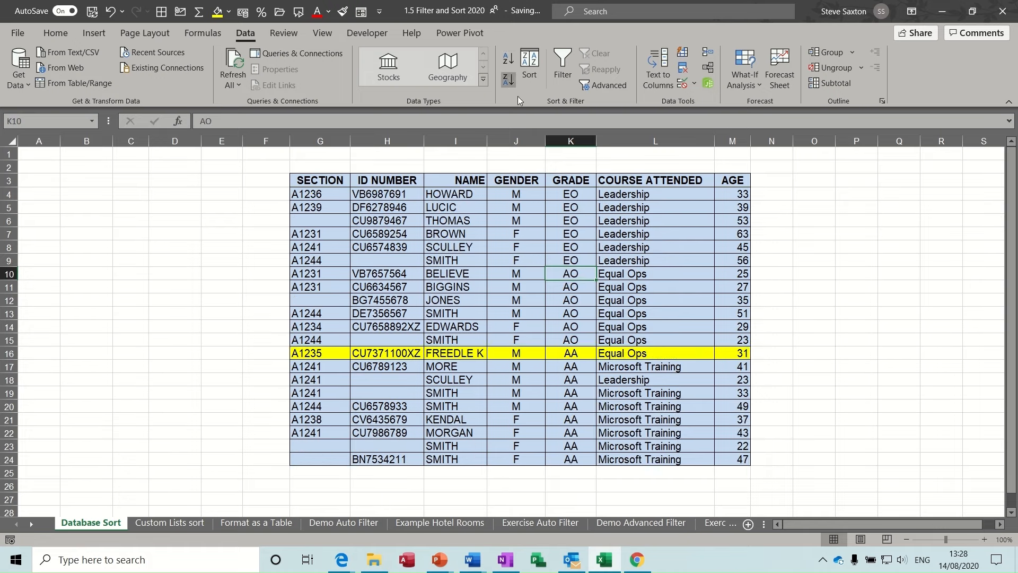
# Sort by COURSE ATTENDED both ways, then by AGE, ending youngest to oldest.
pyautogui.click(635, 232)
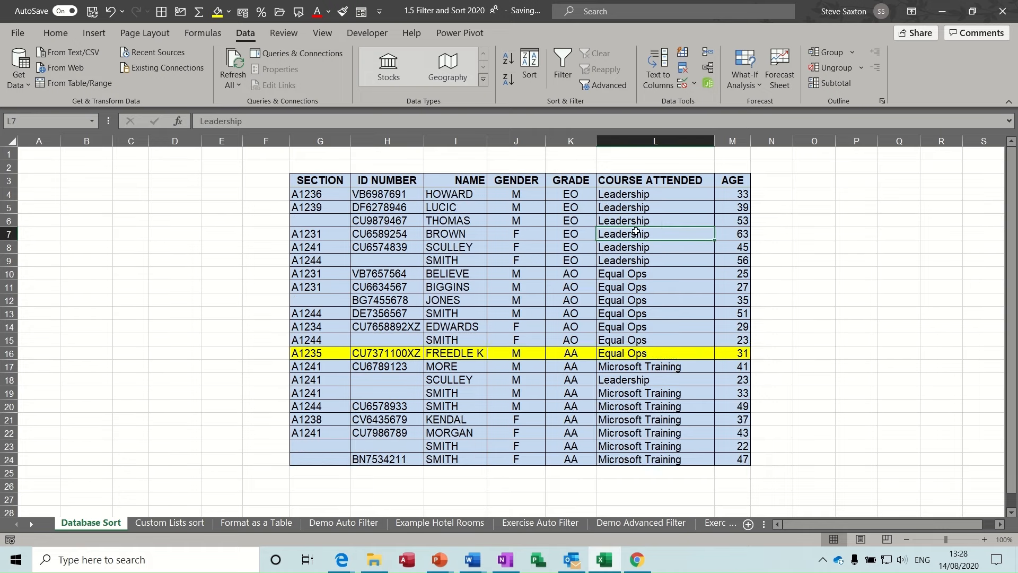
pyautogui.click(507, 58)
pyautogui.click(508, 79)
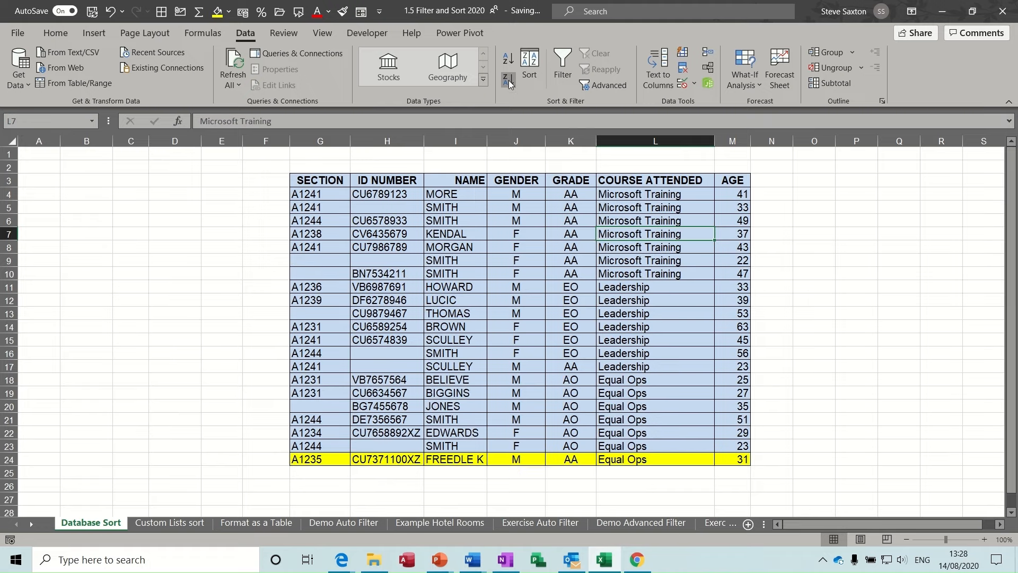
pyautogui.click(735, 221)
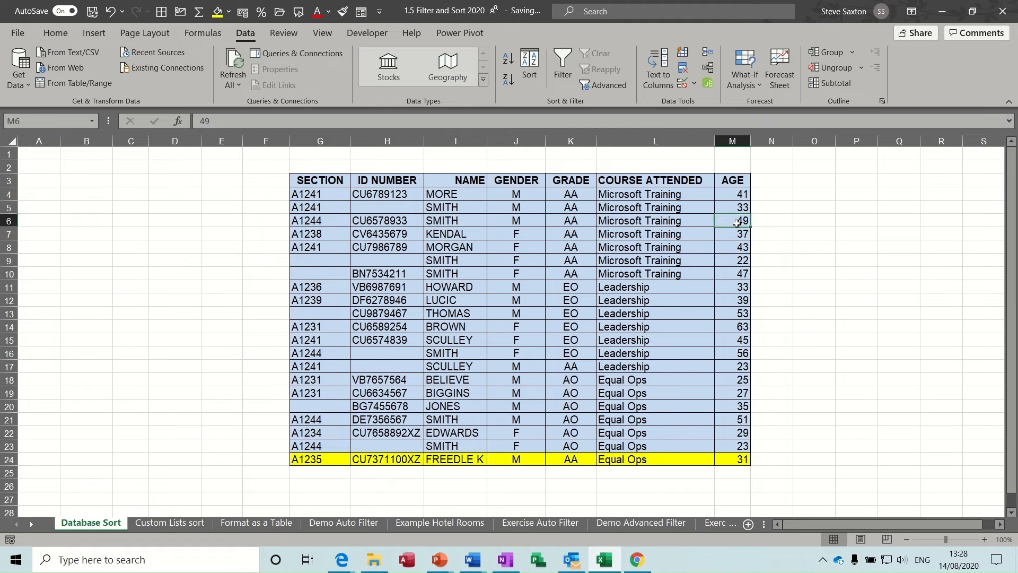
pyautogui.click(507, 80)
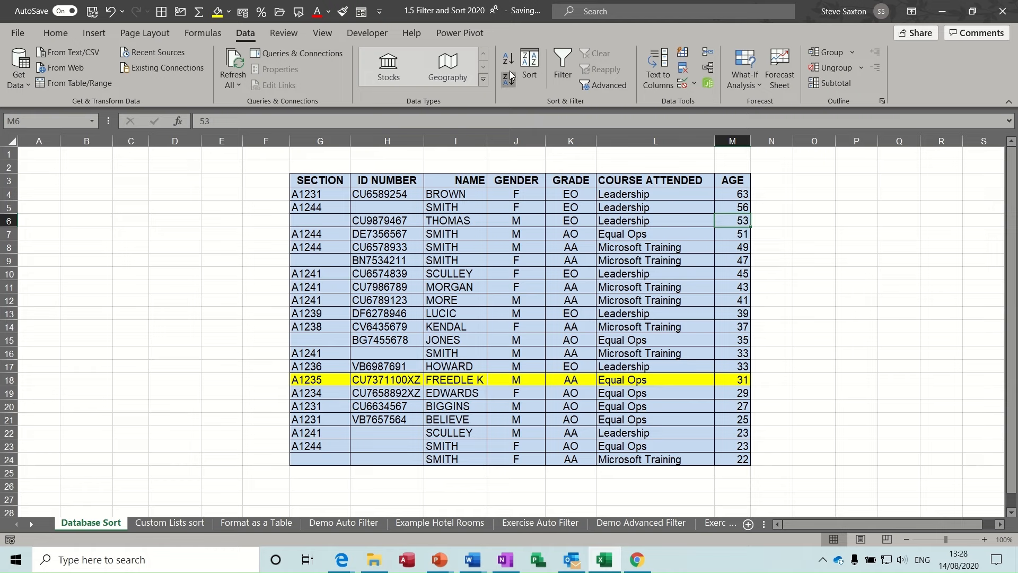
pyautogui.click(510, 60)
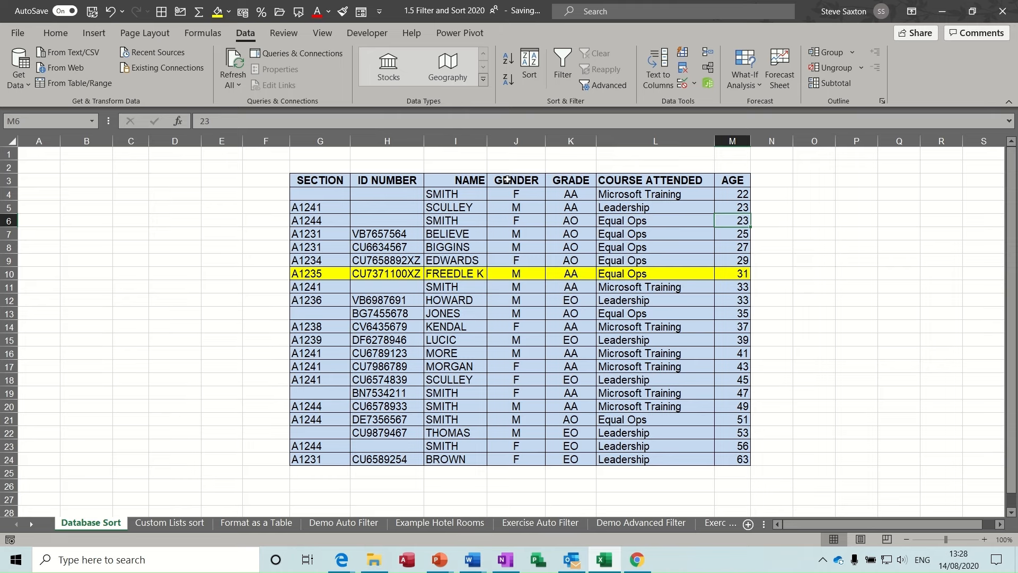
pyautogui.moveTo(509, 183); pyautogui.dragTo(518, 456)
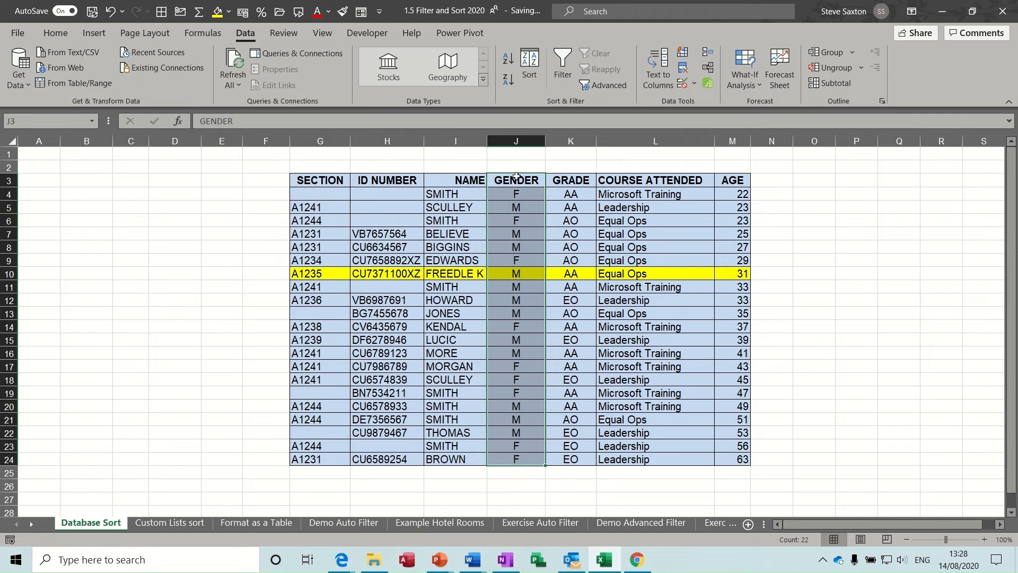
# Sort the selected GENDER cells A to Z, expanding the selection so whole rows move together.
pyautogui.click(507, 60)
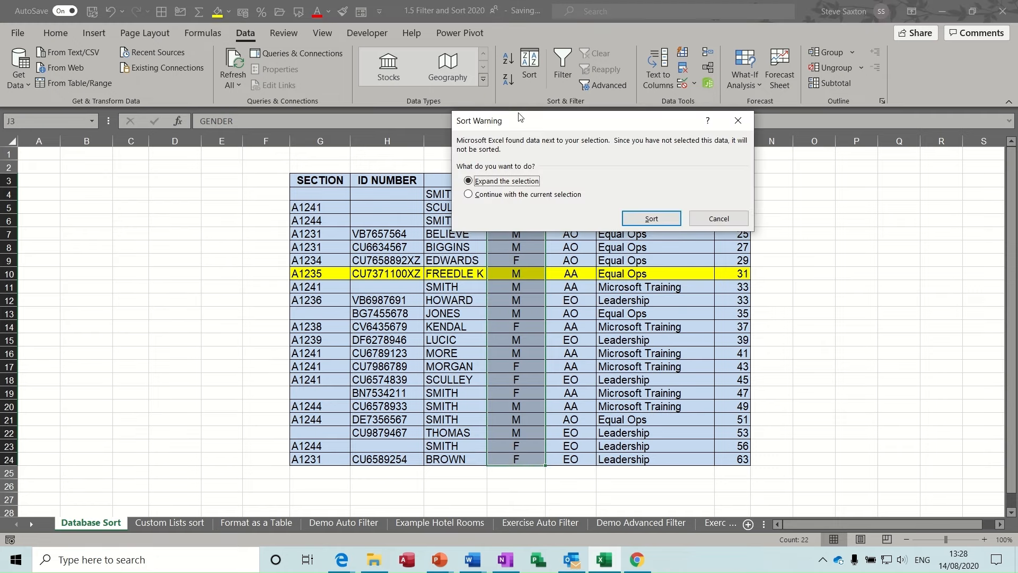
pyautogui.moveTo(519, 116); pyautogui.dragTo(542, 191)
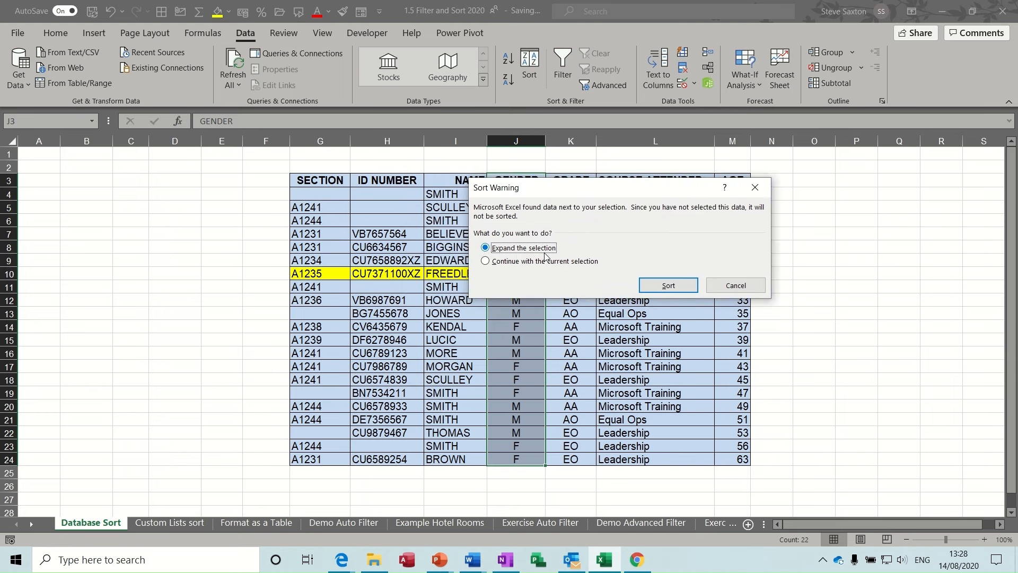
pyautogui.click(668, 286)
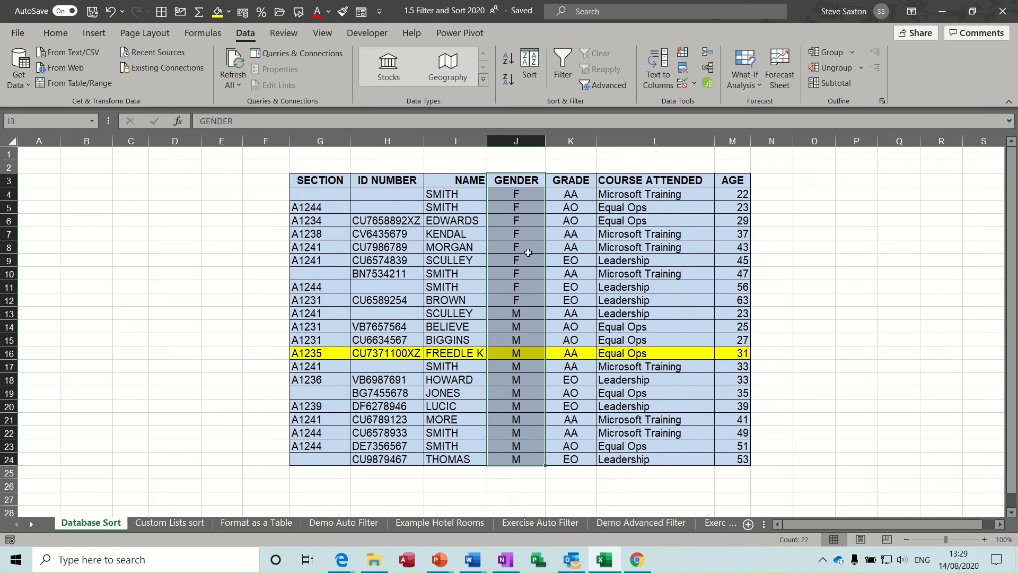
pyautogui.click(509, 236)
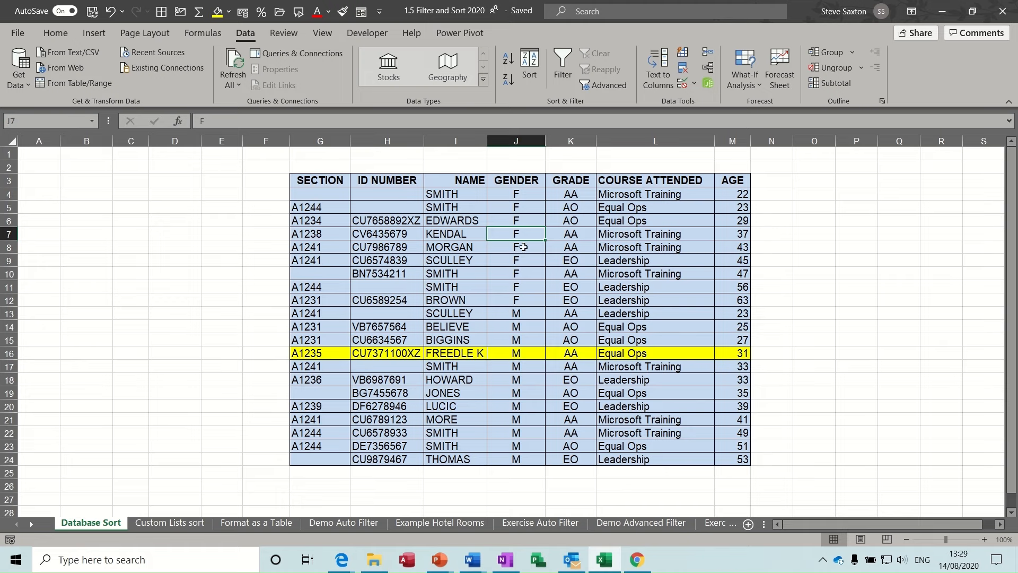
pyautogui.click(529, 62)
pyautogui.moveTo(531, 171); pyautogui.dragTo(510, 191)
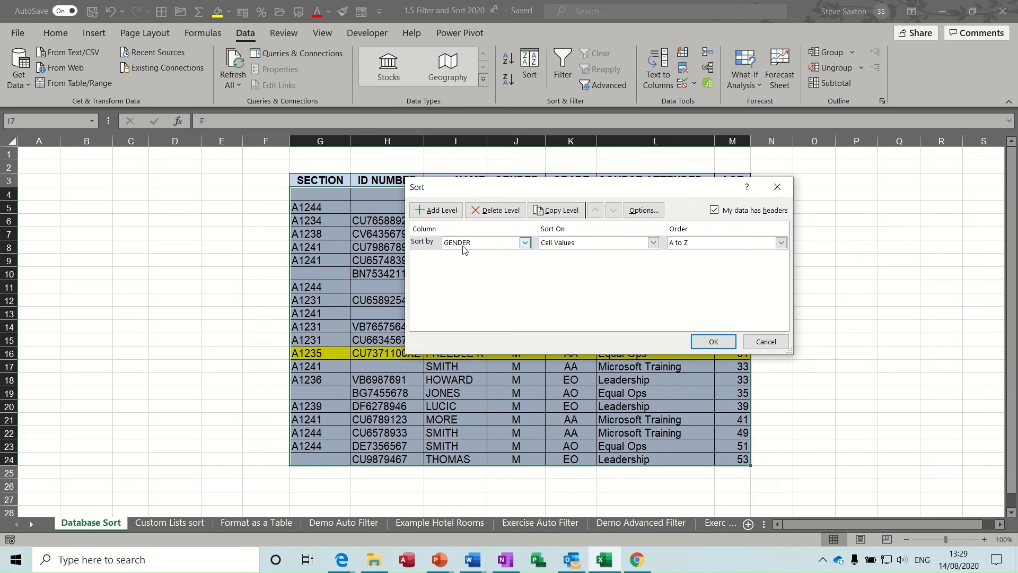
pyautogui.click(525, 243)
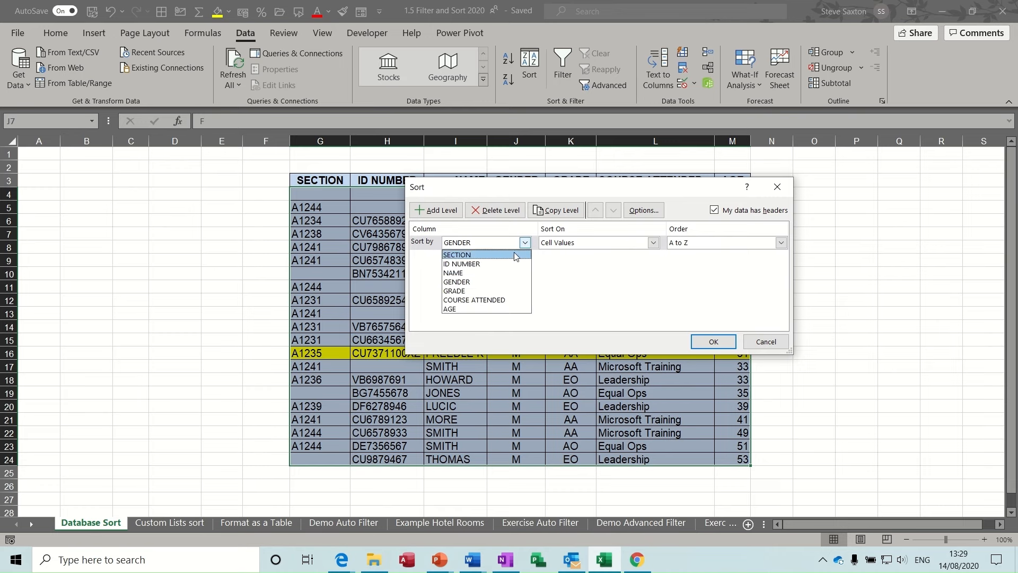
pyautogui.click(484, 273)
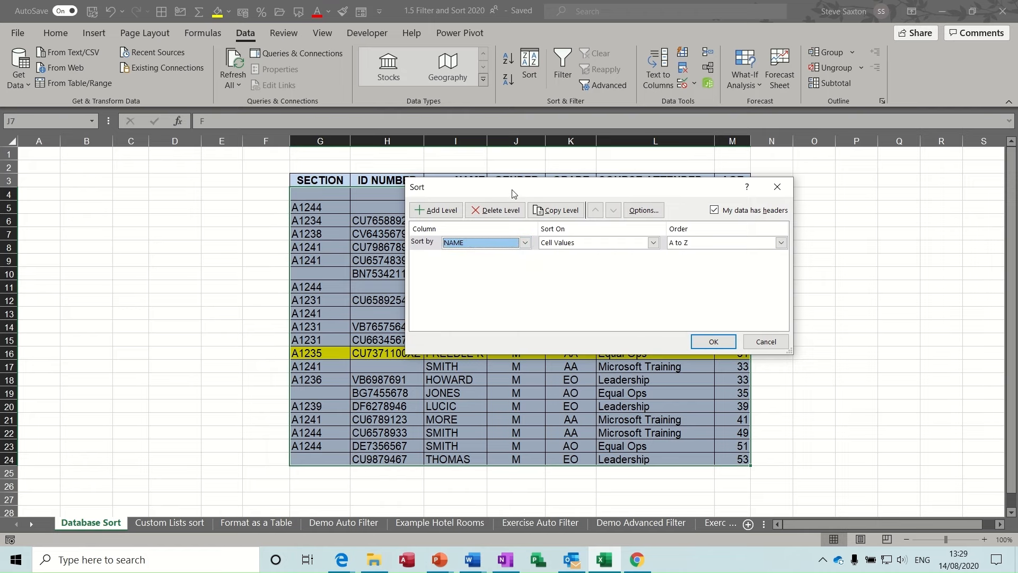
pyautogui.moveTo(513, 194); pyautogui.dragTo(467, 236)
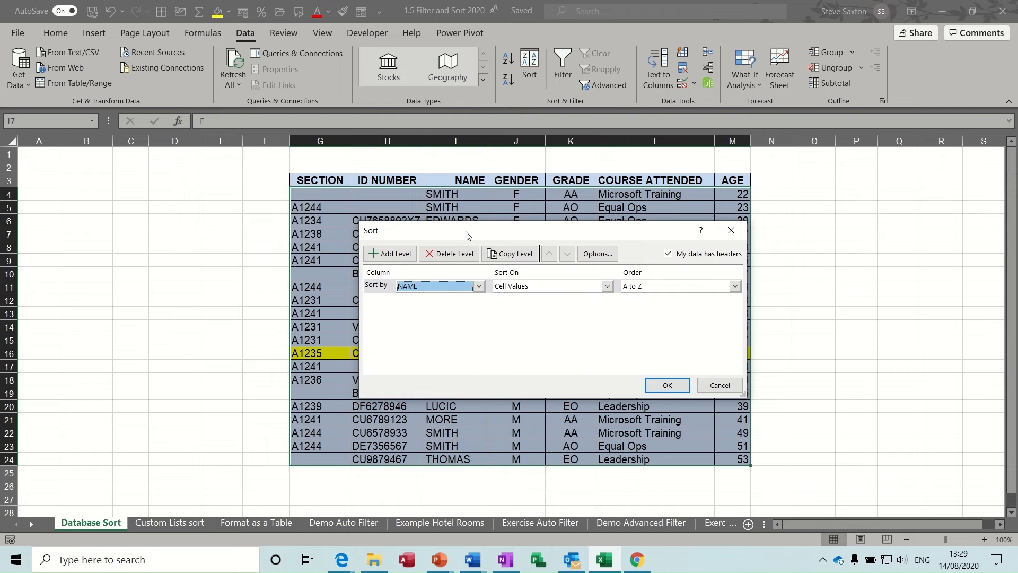
pyautogui.moveTo(467, 236)
pyautogui.mouseDown()
pyautogui.moveTo(493, 231)
pyautogui.moveTo(434, 223)
pyautogui.moveTo(462, 222)
pyautogui.mouseUp()
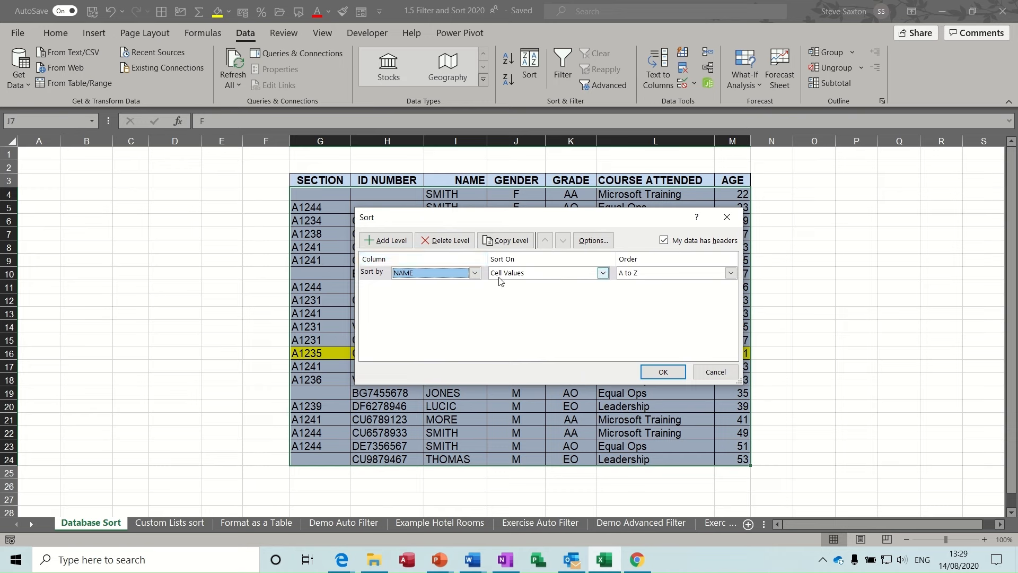
pyautogui.click(603, 273)
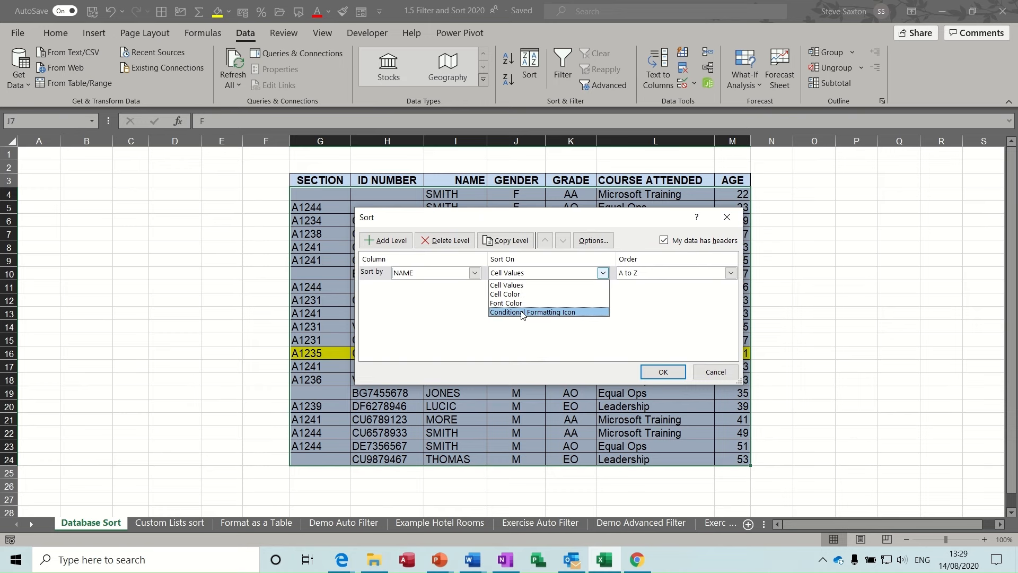
pyautogui.click(603, 273)
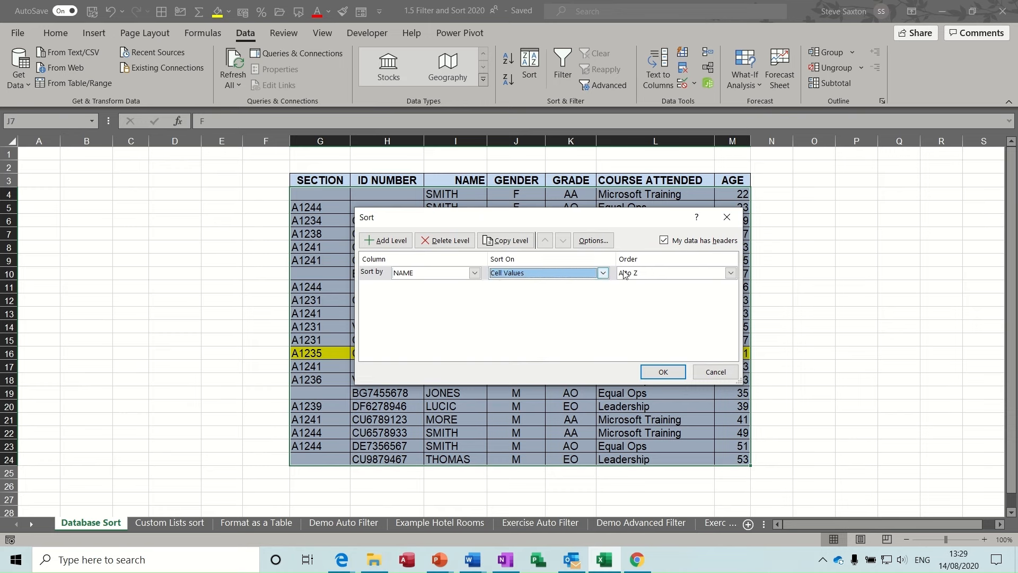
pyautogui.click(730, 274)
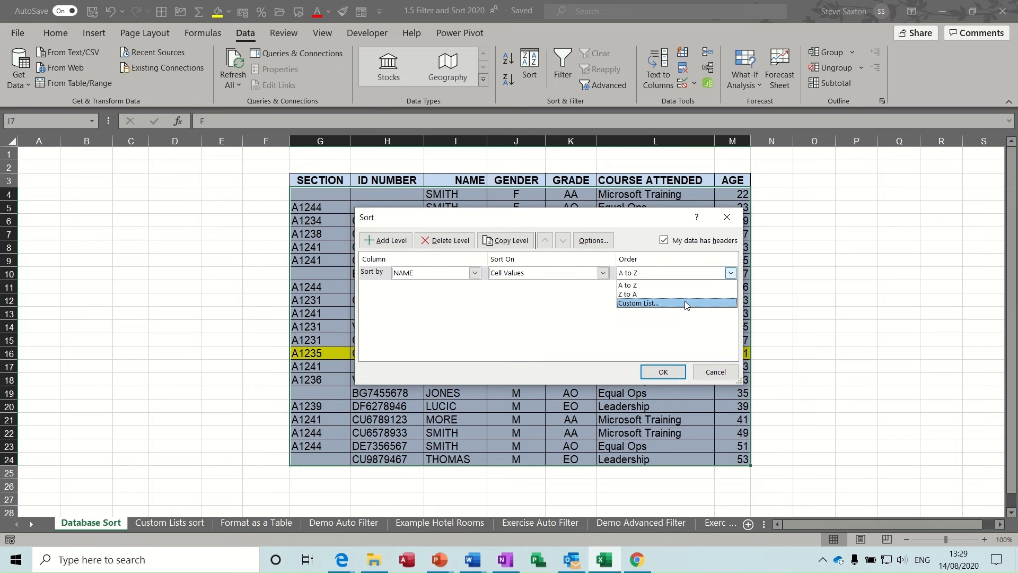
pyautogui.click(624, 287)
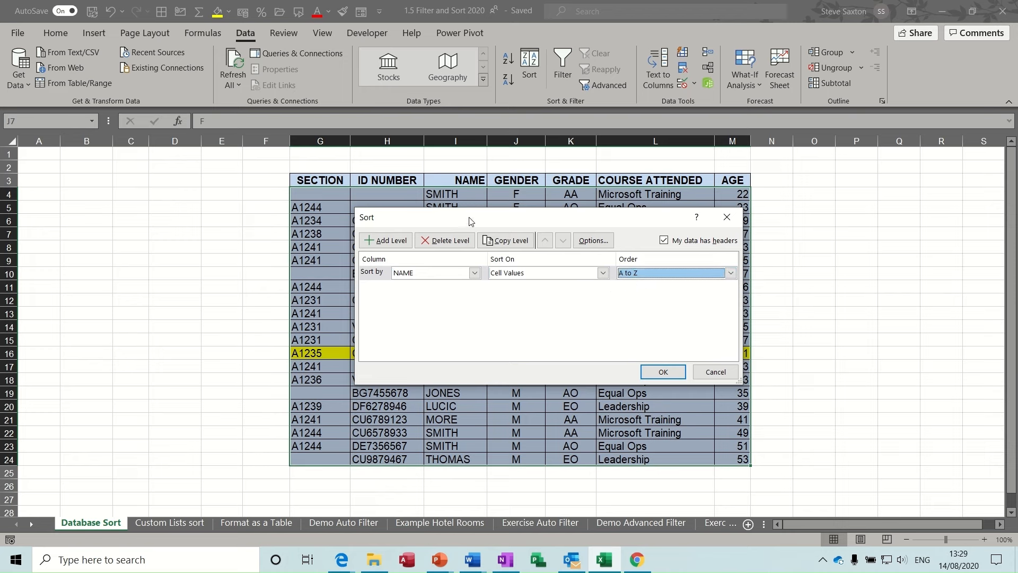
pyautogui.moveTo(469, 220); pyautogui.dragTo(445, 304)
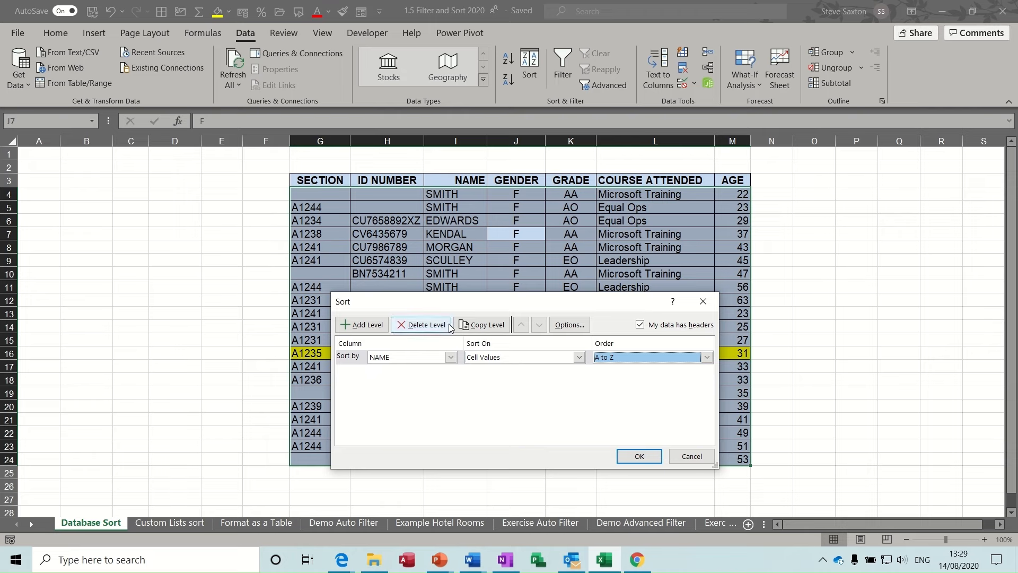
pyautogui.moveTo(490, 303); pyautogui.dragTo(517, 270)
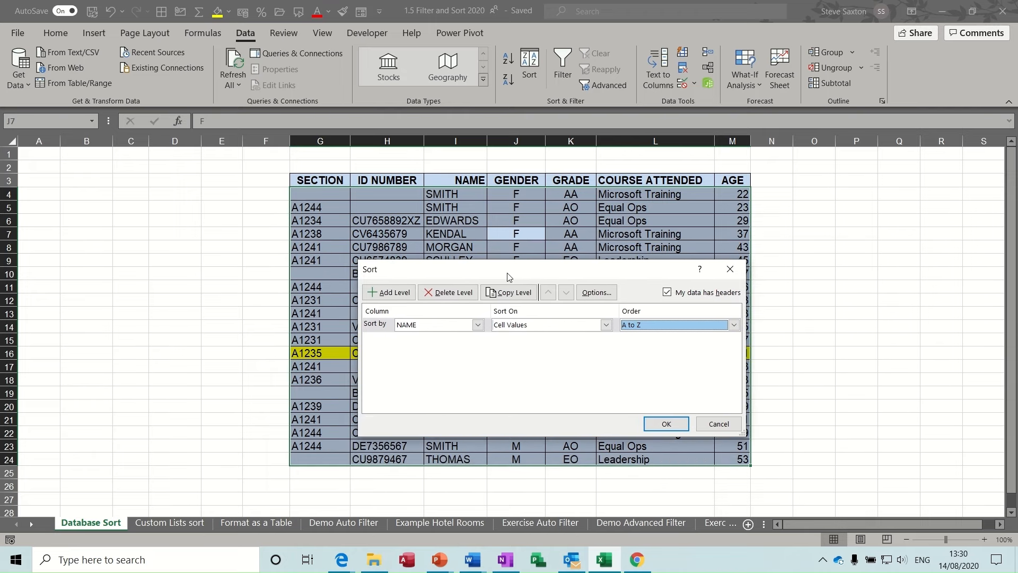
# Add GENDER, GRADE, COURSE ATTENDED and AGE sort levels after NAME and apply the sort.
pyautogui.click(394, 293)
pyautogui.click(478, 339)
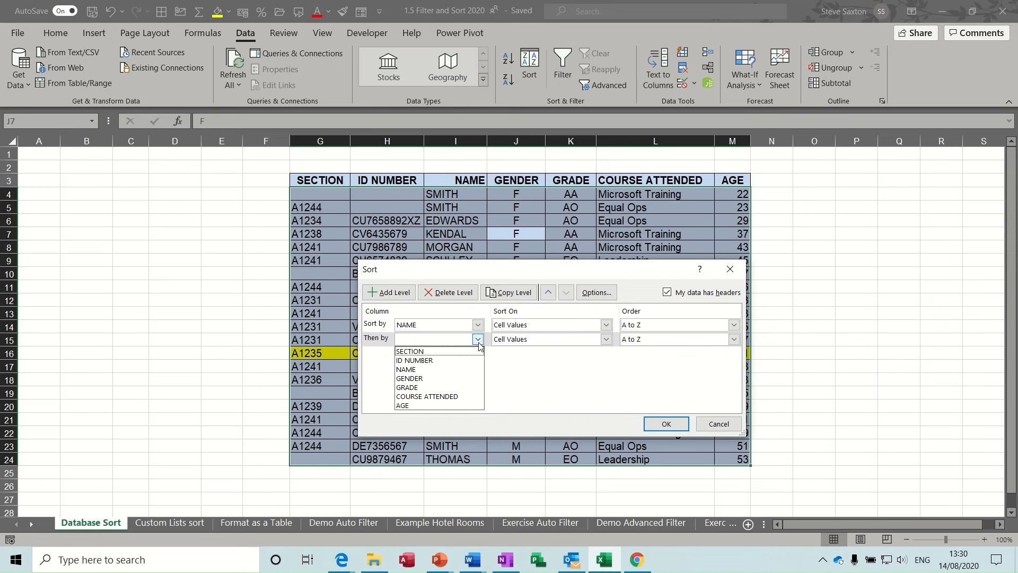
pyautogui.click(445, 379)
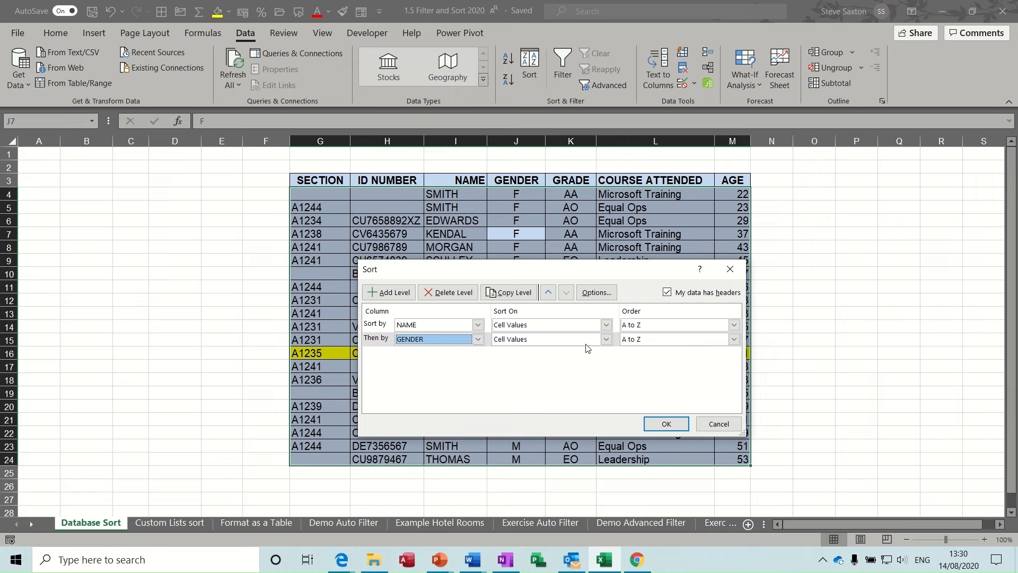
pyautogui.click(382, 293)
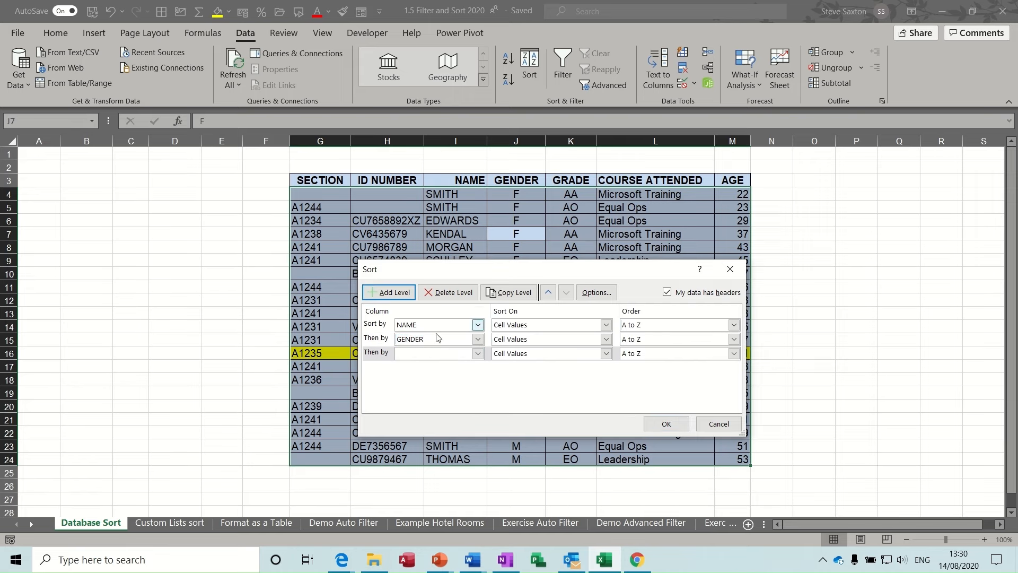
pyautogui.click(478, 353)
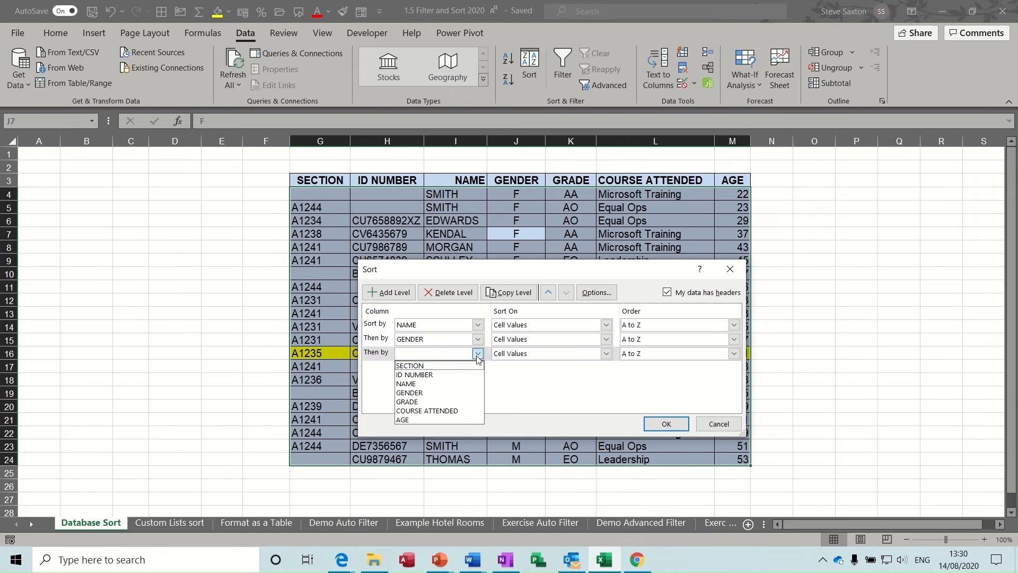
pyautogui.click(430, 401)
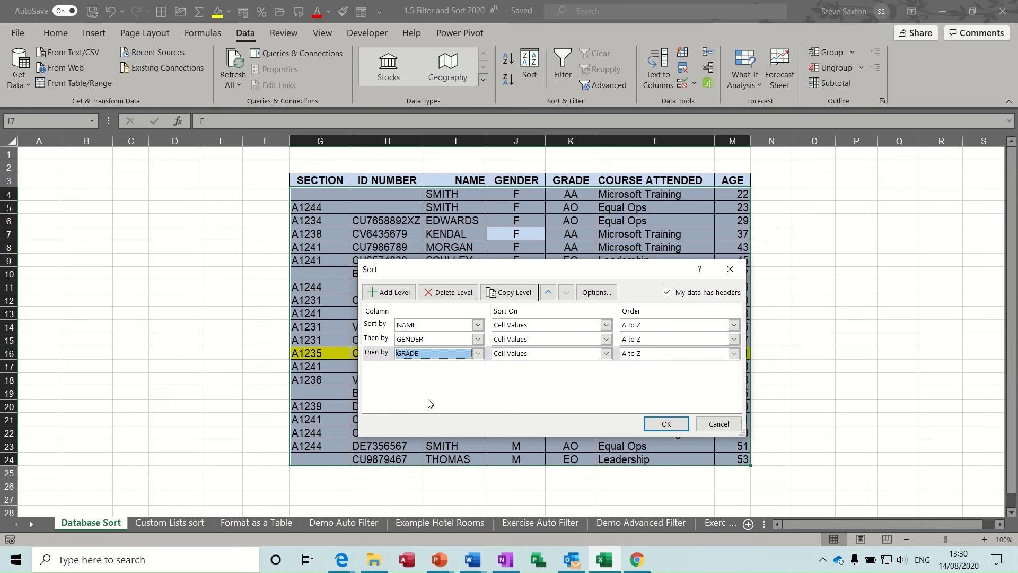
pyautogui.click(393, 293)
pyautogui.click(477, 368)
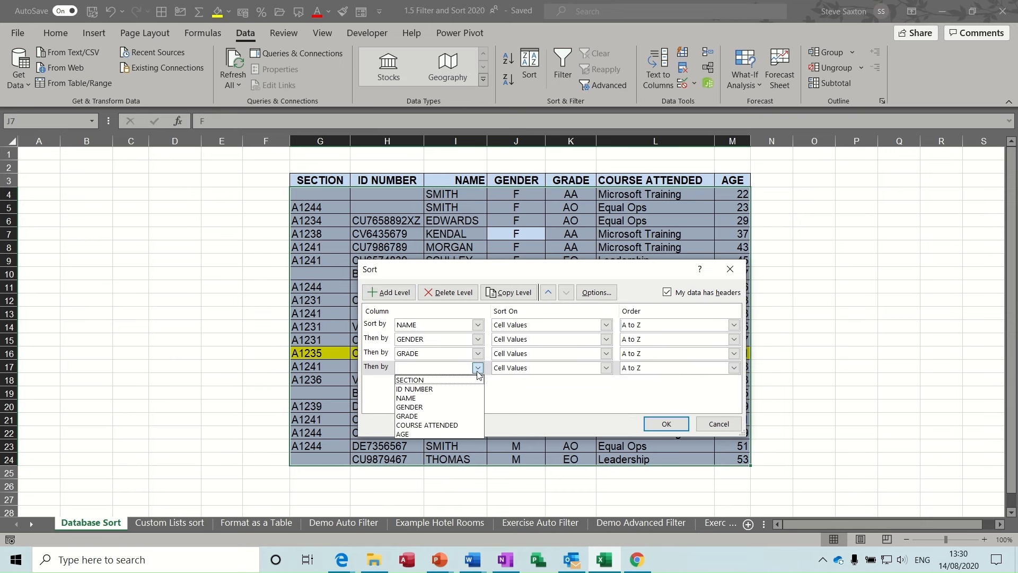
pyautogui.click(445, 424)
pyautogui.click(390, 293)
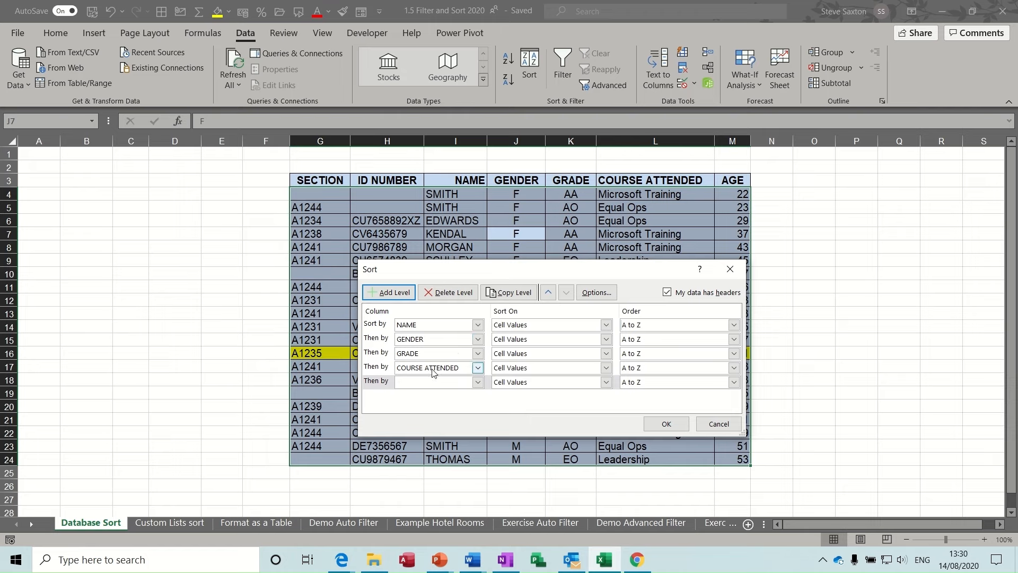
pyautogui.click(477, 381)
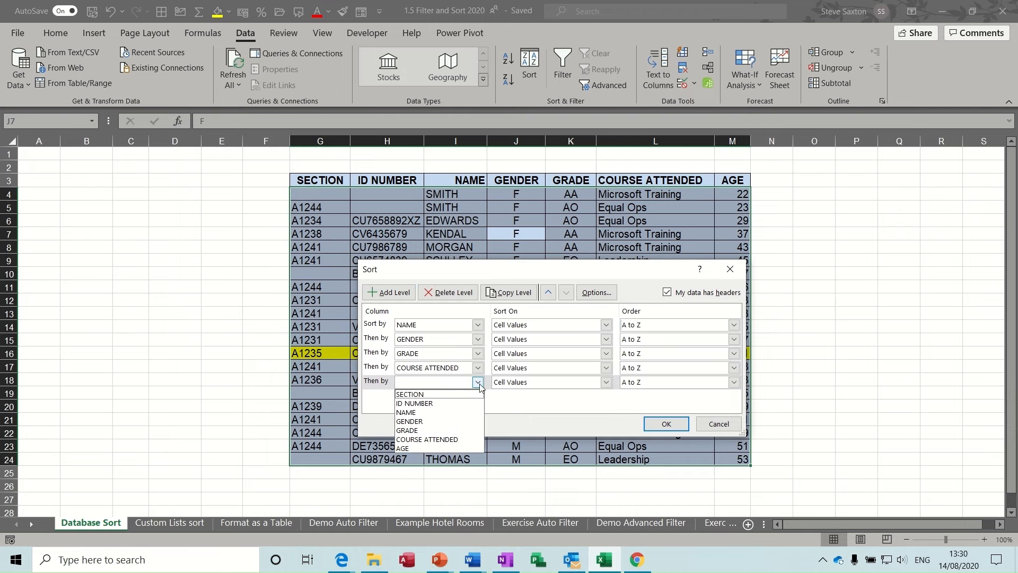
pyautogui.click(414, 449)
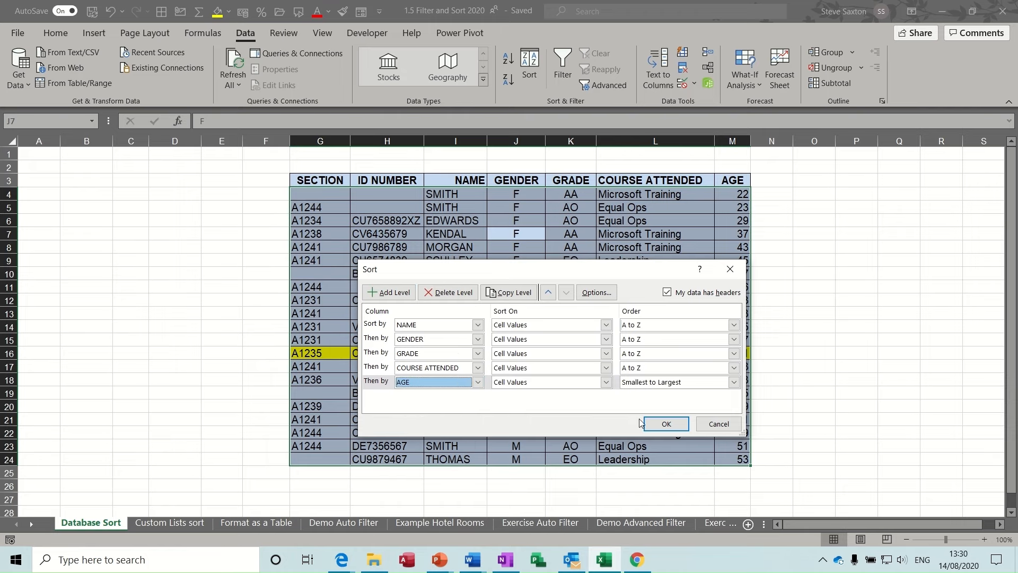
pyautogui.click(662, 423)
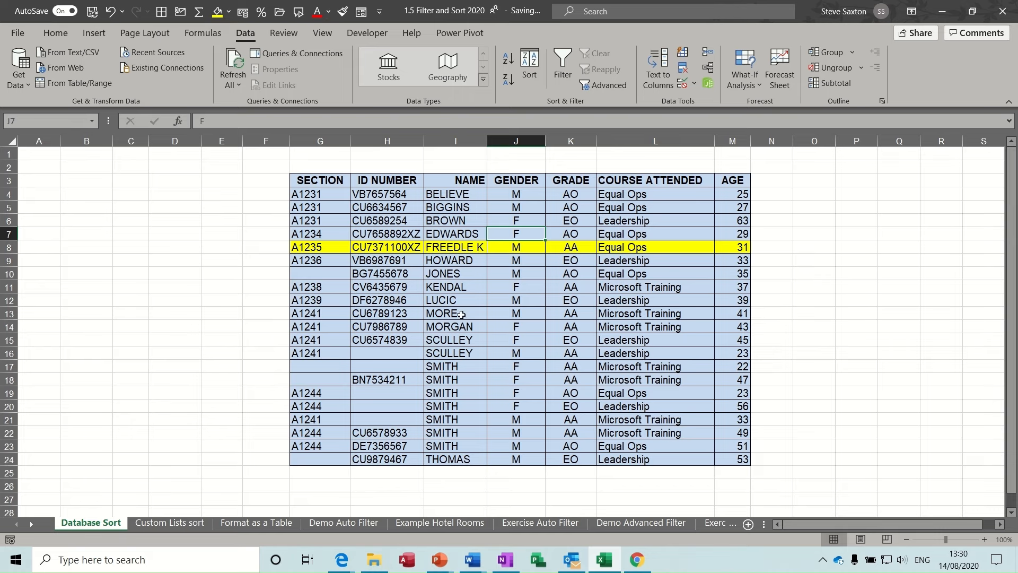
# Shade the SMITH names, their F genders, rows 17–18 grade and course, and M17 yellow.
pyautogui.moveTo(448, 367); pyautogui.dragTo(450, 446)
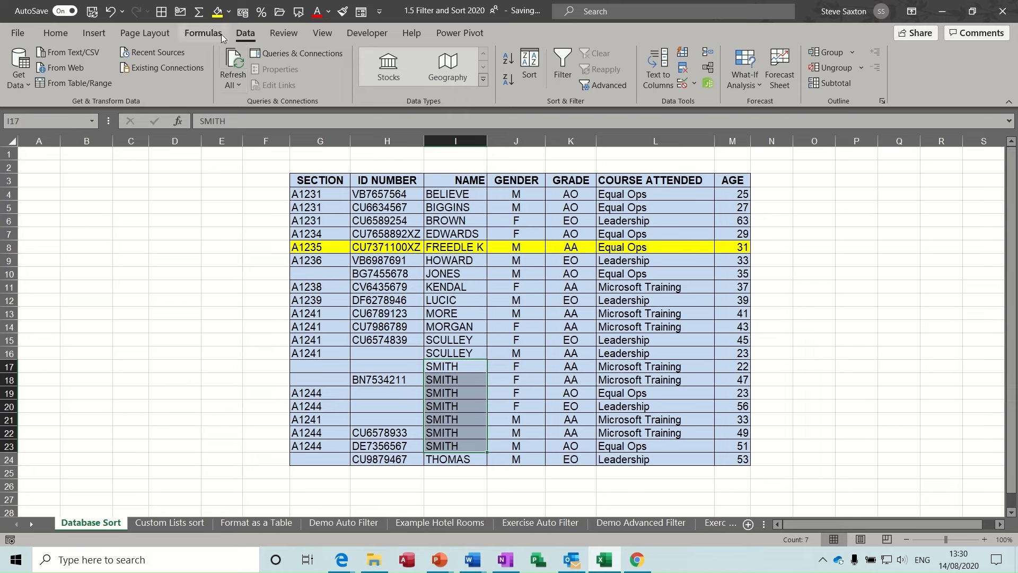
pyautogui.click(216, 11)
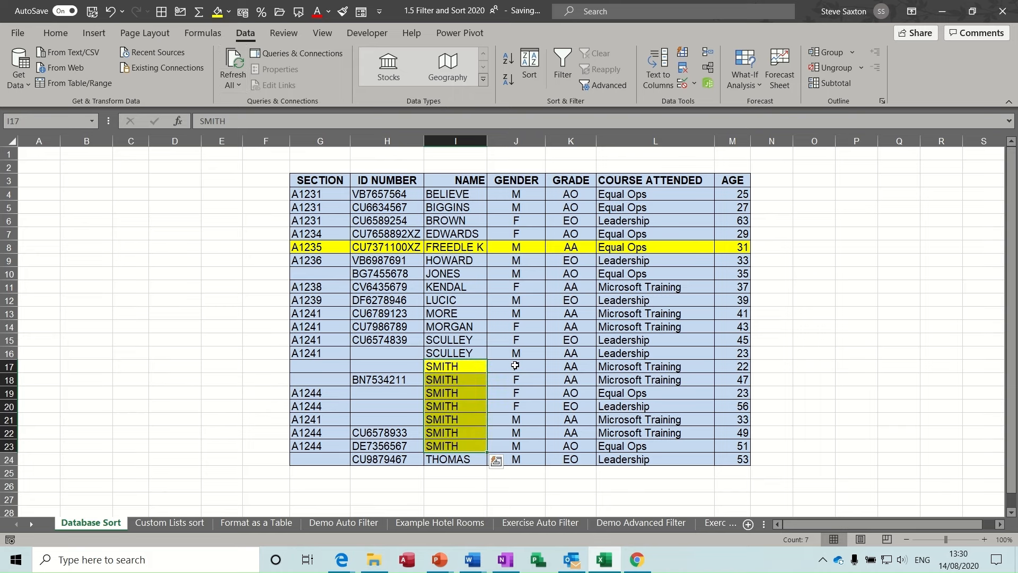
pyautogui.moveTo(516, 365); pyautogui.dragTo(518, 406)
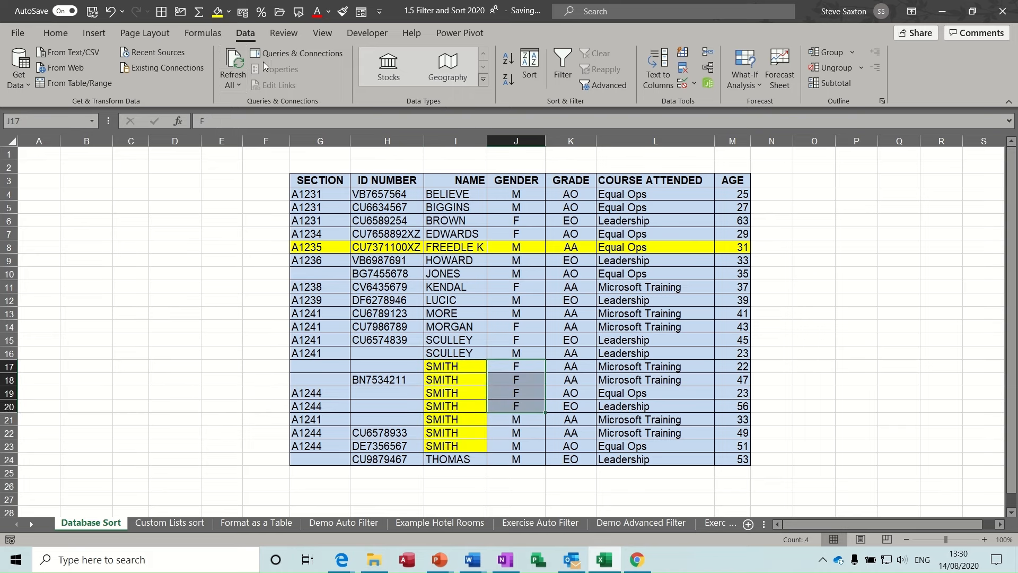
pyautogui.click(217, 11)
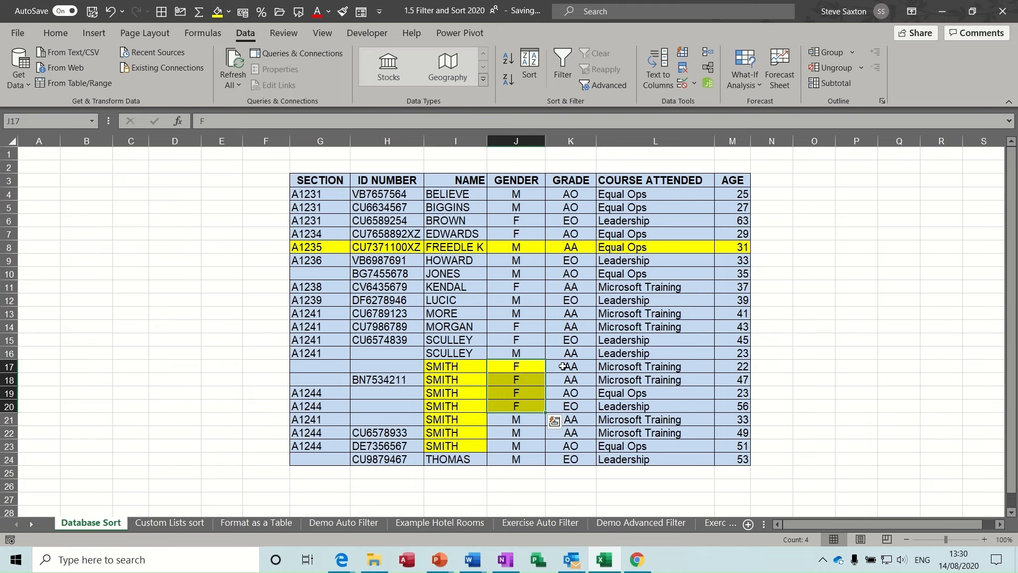
pyautogui.moveTo(560, 366); pyautogui.dragTo(627, 378)
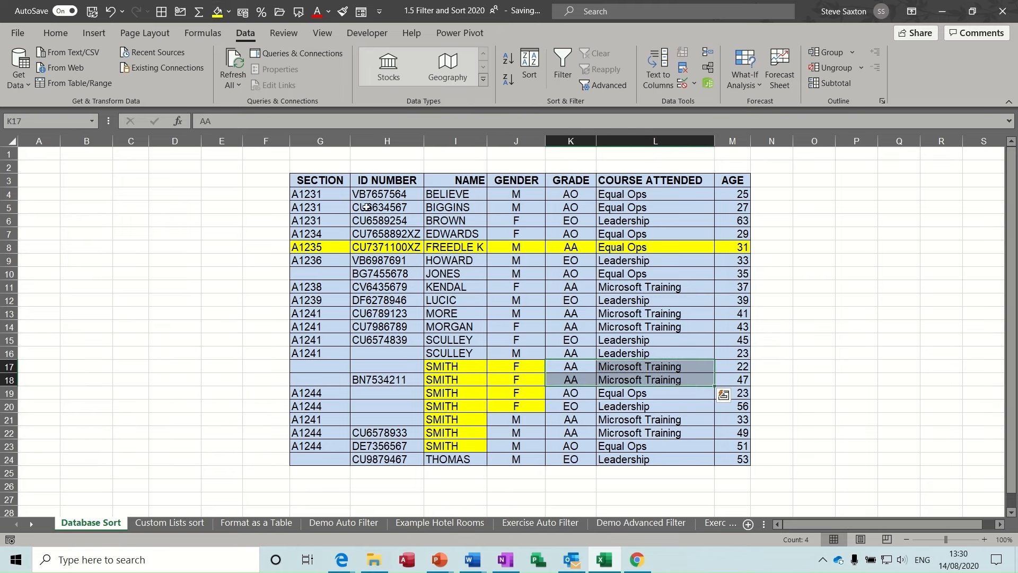
pyautogui.click(217, 12)
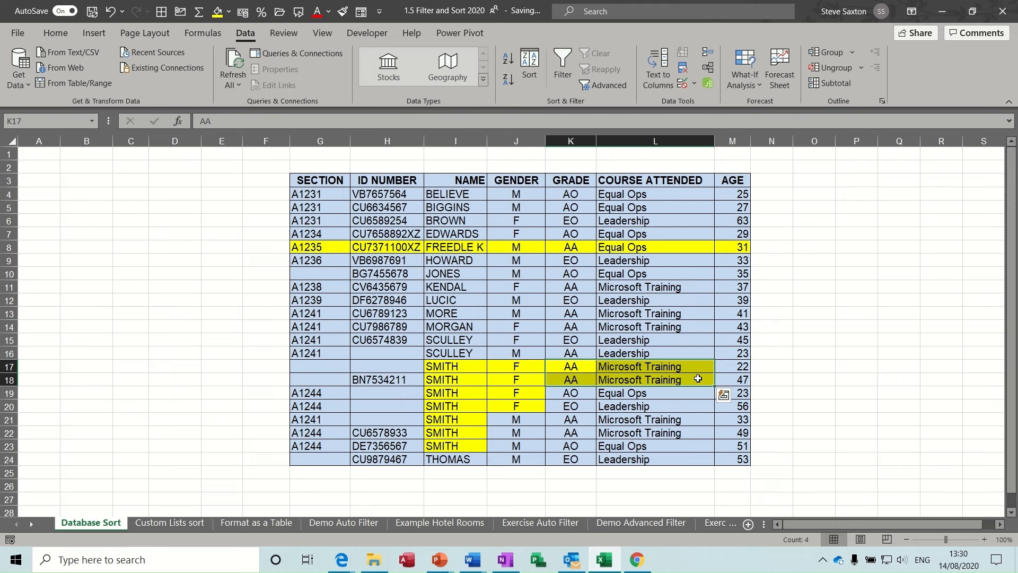
pyautogui.click(732, 366)
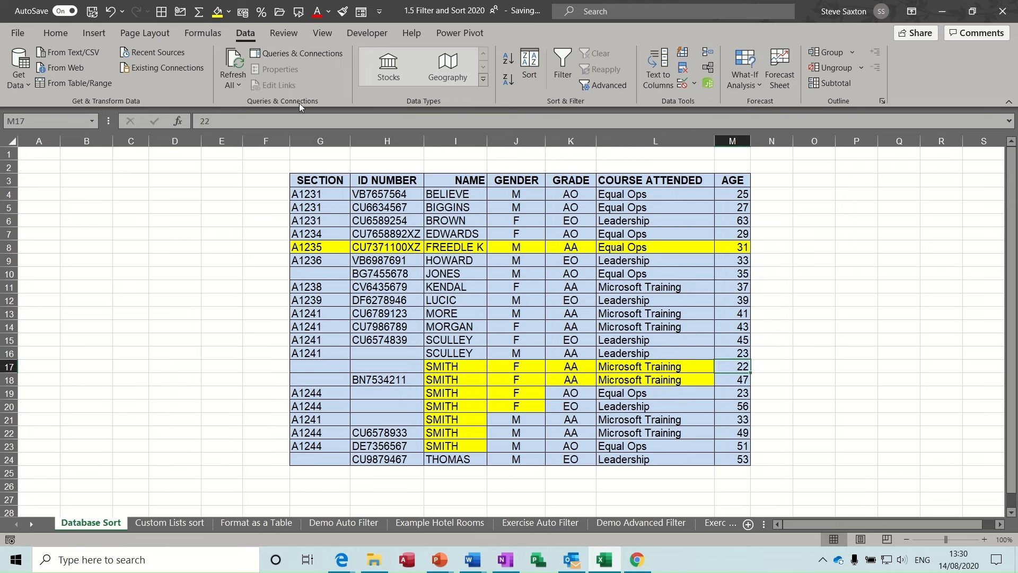
pyautogui.click(217, 11)
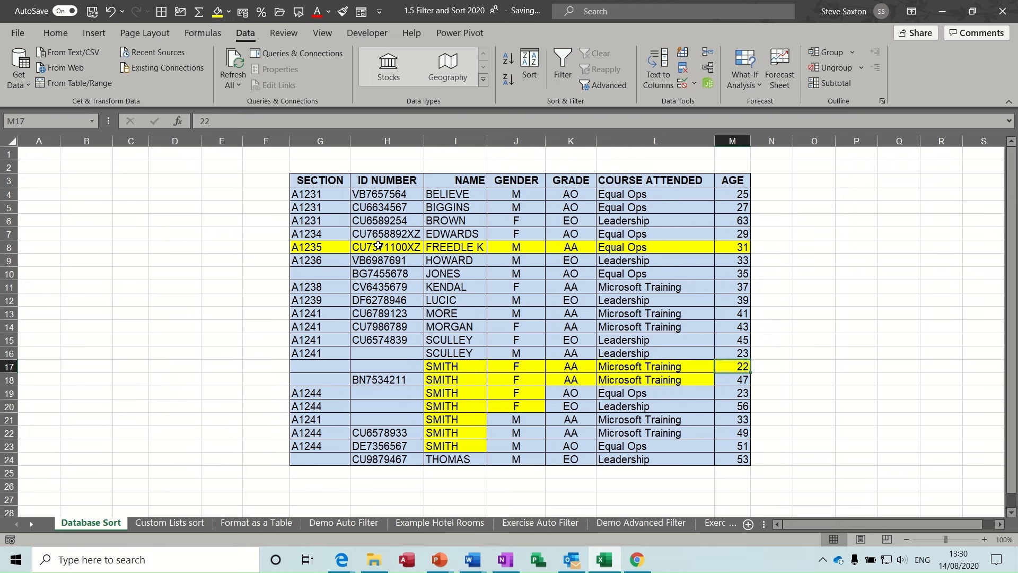
# Enter saxton below THOMAS and re-run the five-level sort.
pyautogui.click(442, 472)
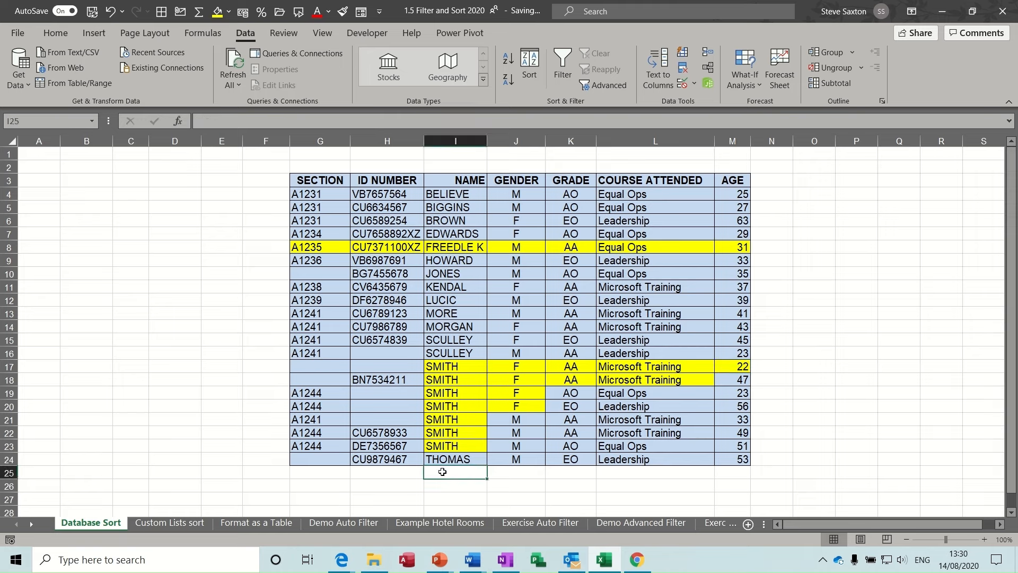
pyautogui.write('saxton')
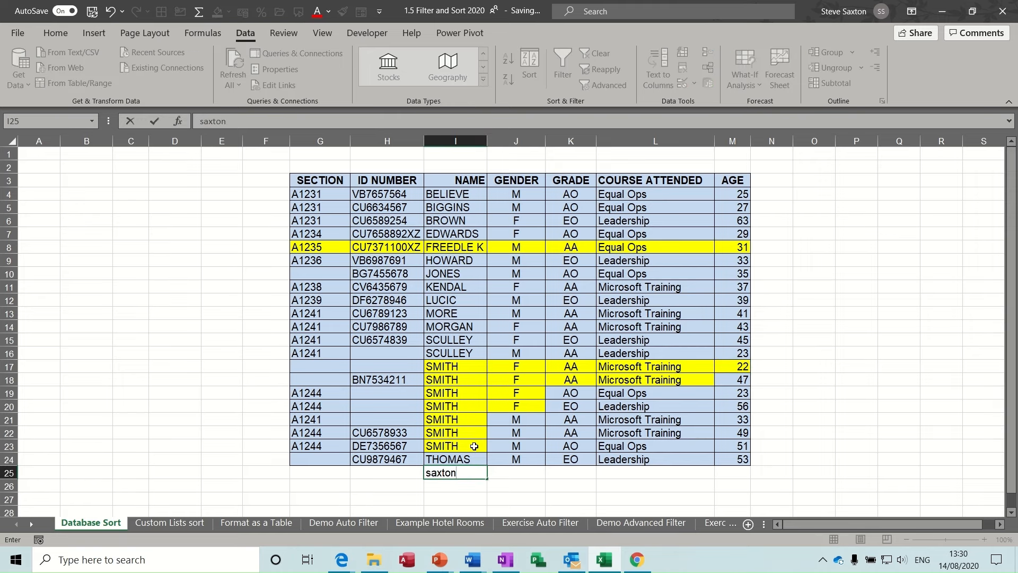
pyautogui.click(474, 446)
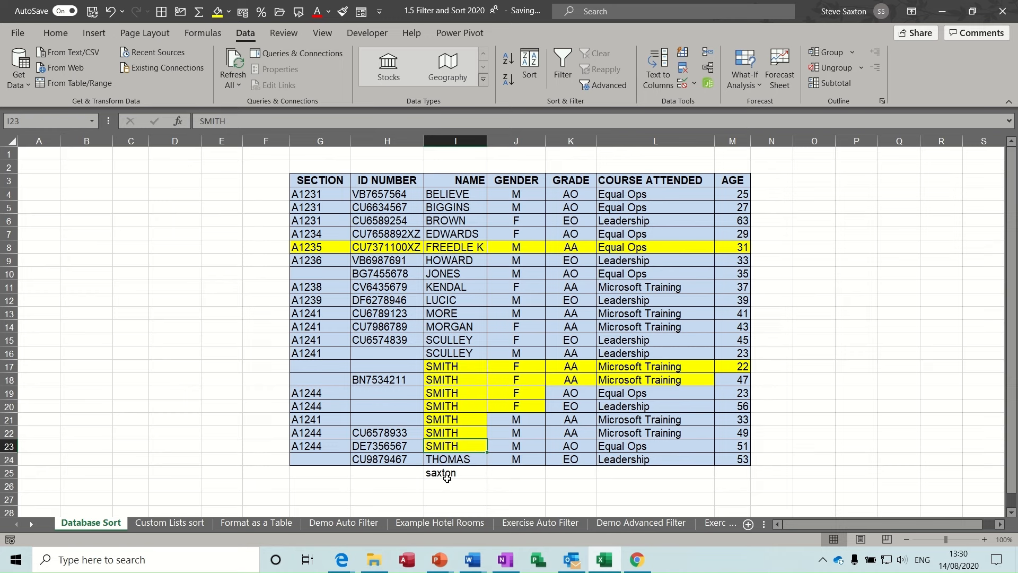
pyautogui.click(528, 63)
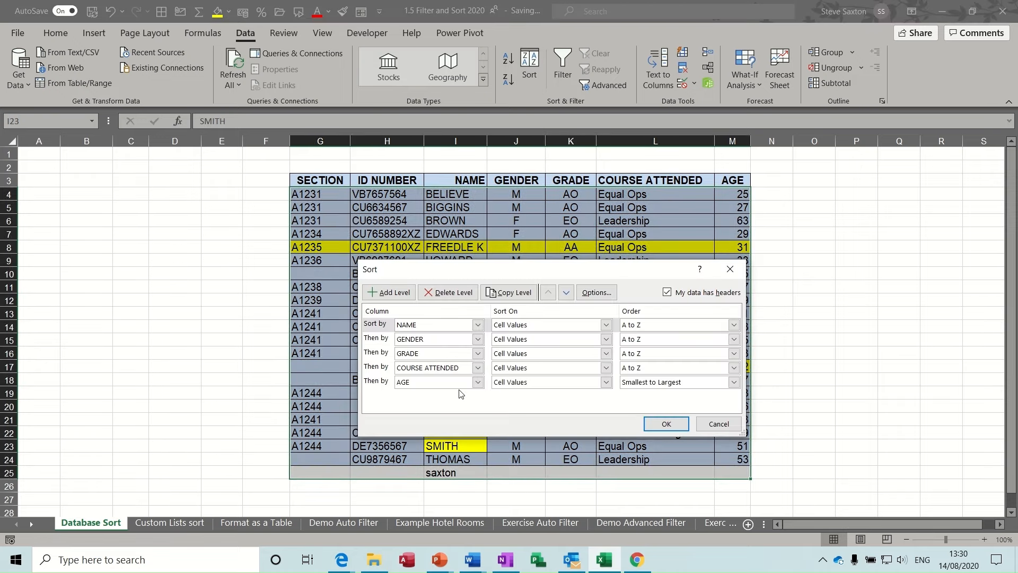
pyautogui.click(662, 424)
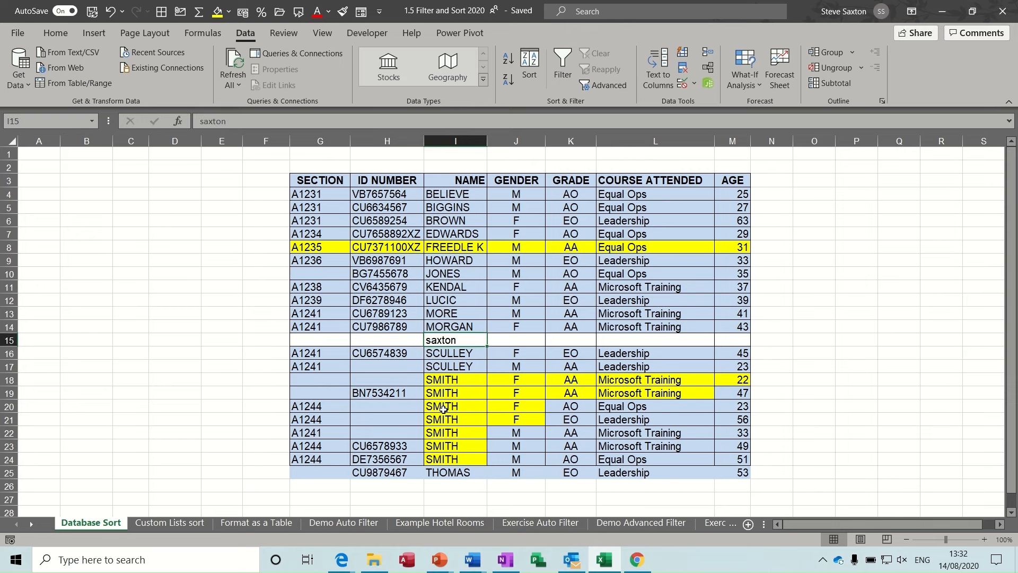
pyautogui.click(519, 251)
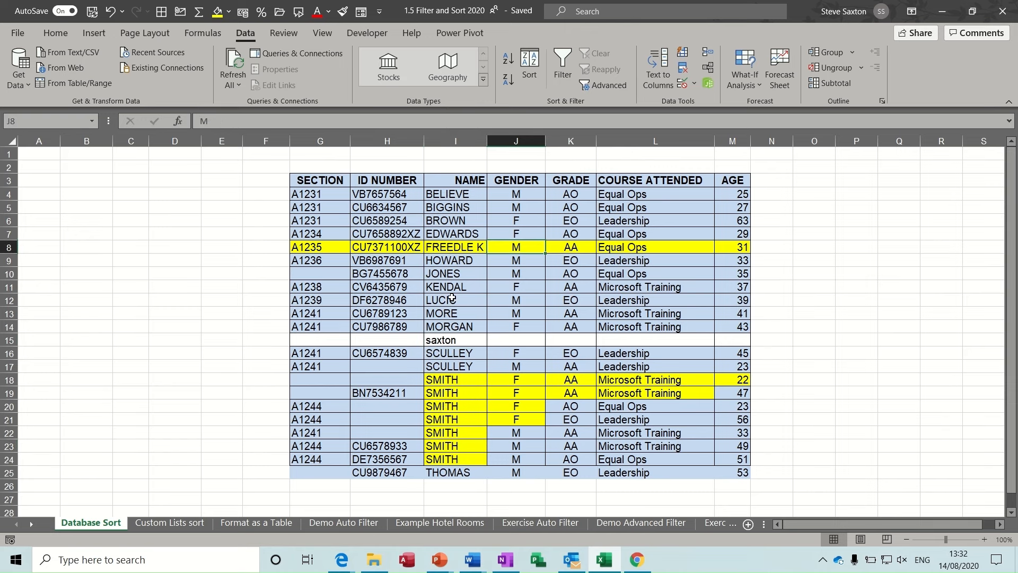
# On the Custom Lists sort sheet, enter Car in J9 and fill down to Food.
pyautogui.click(177, 524)
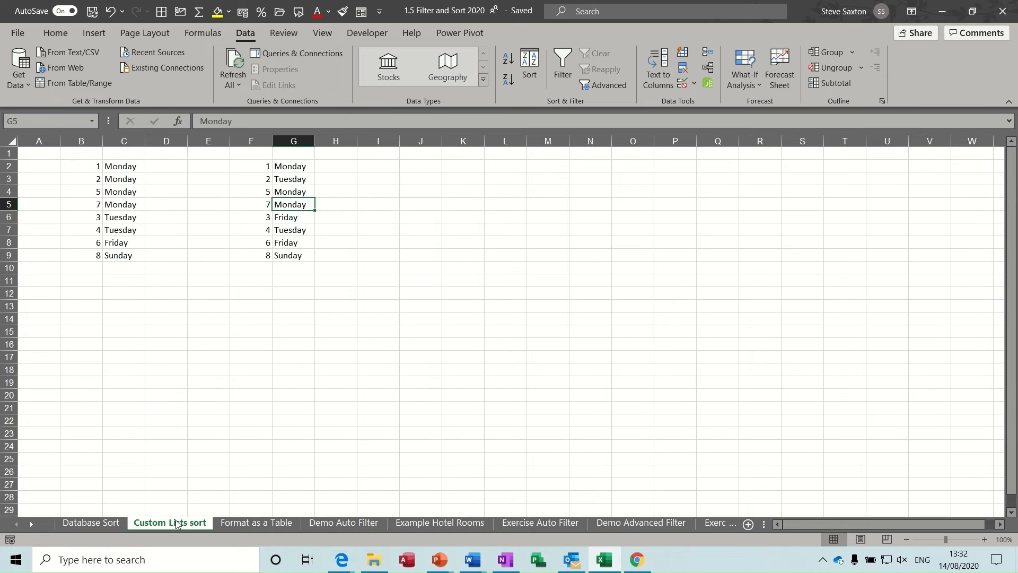
pyautogui.click(427, 257)
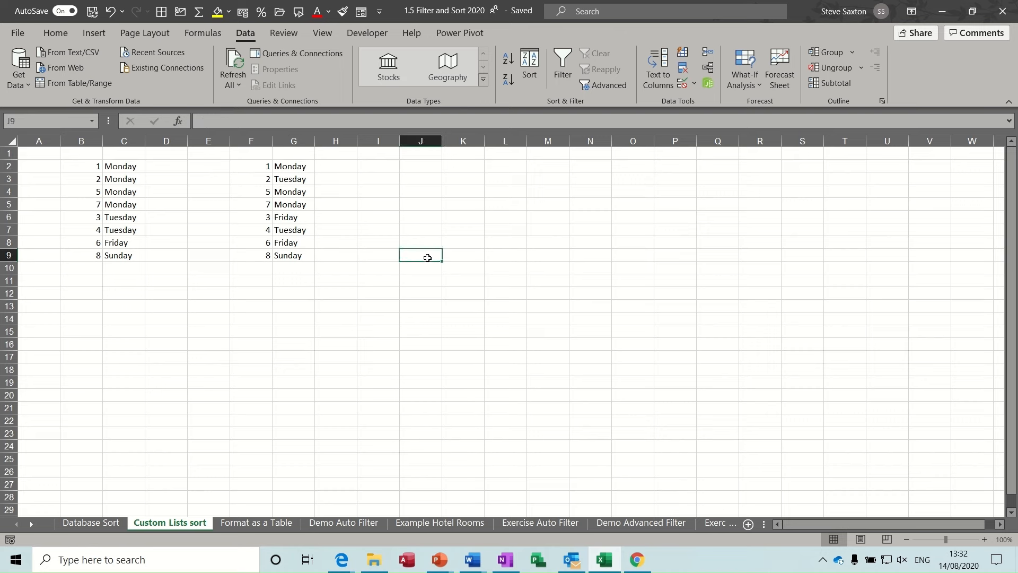
pyautogui.write('Car')
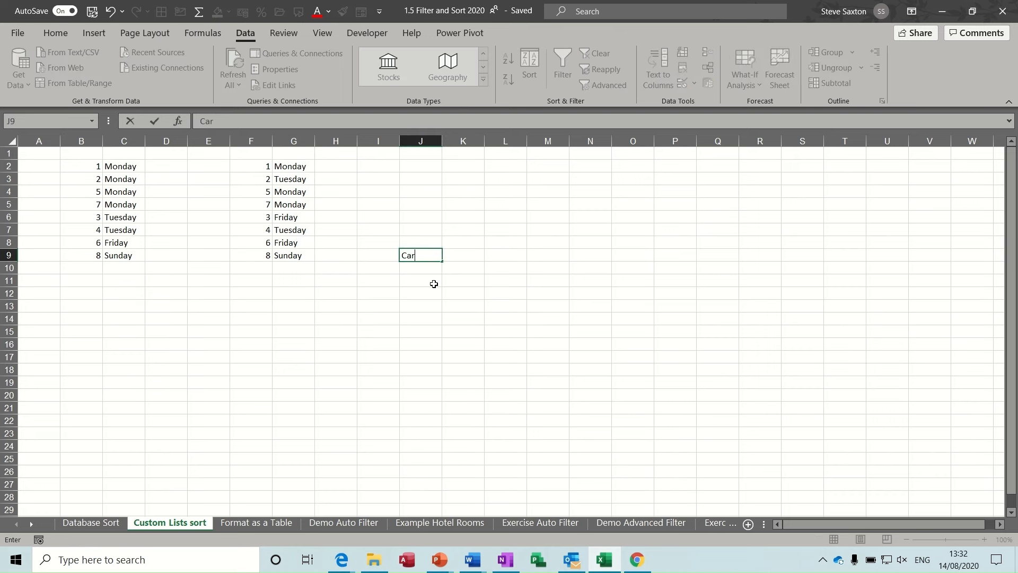
pyautogui.moveTo(442, 264); pyautogui.dragTo(448, 311)
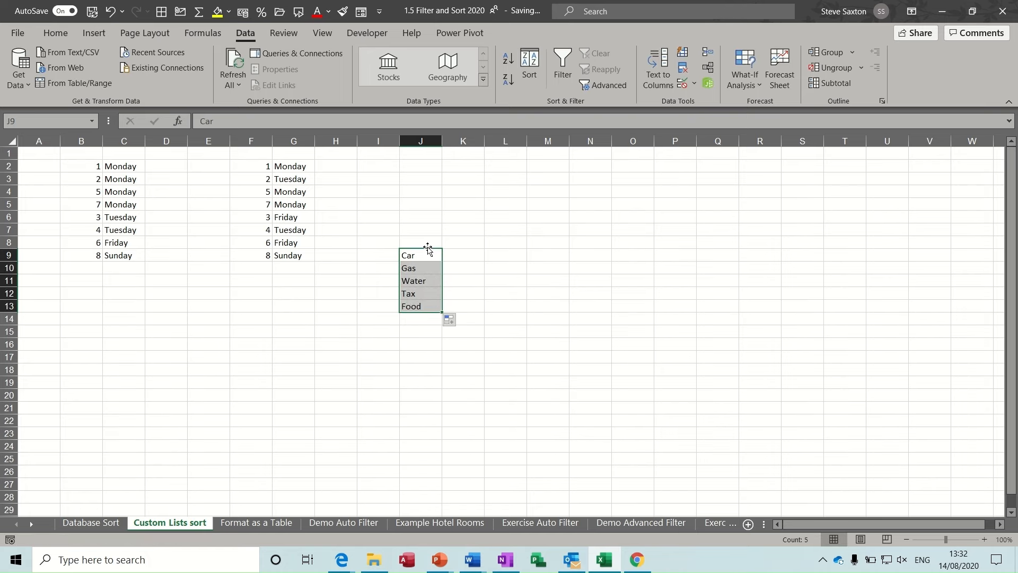
# Enter Mon in L9 and fill down to L15 for Mon through Sun.
pyautogui.click(494, 253)
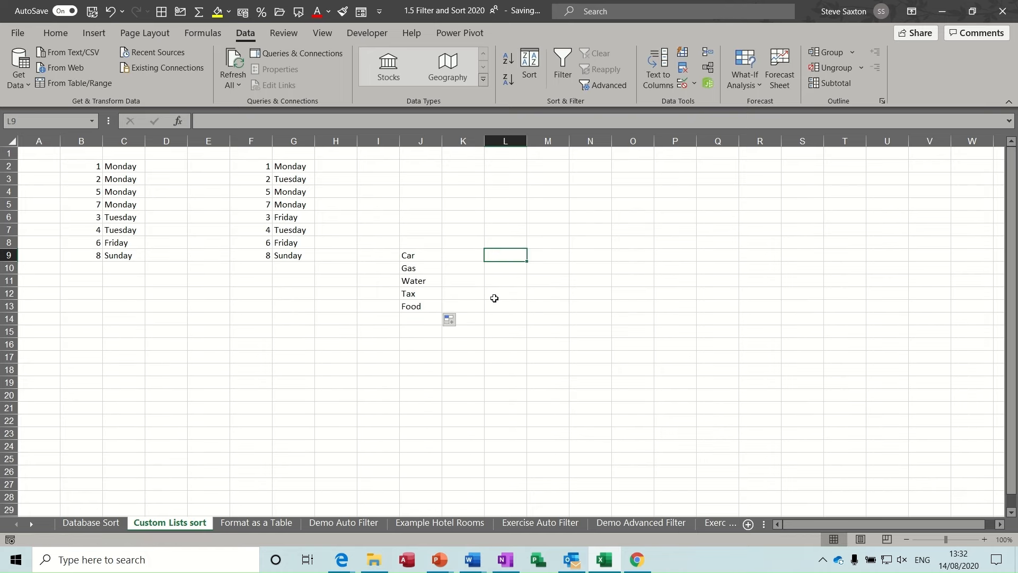
pyautogui.write('Mon')
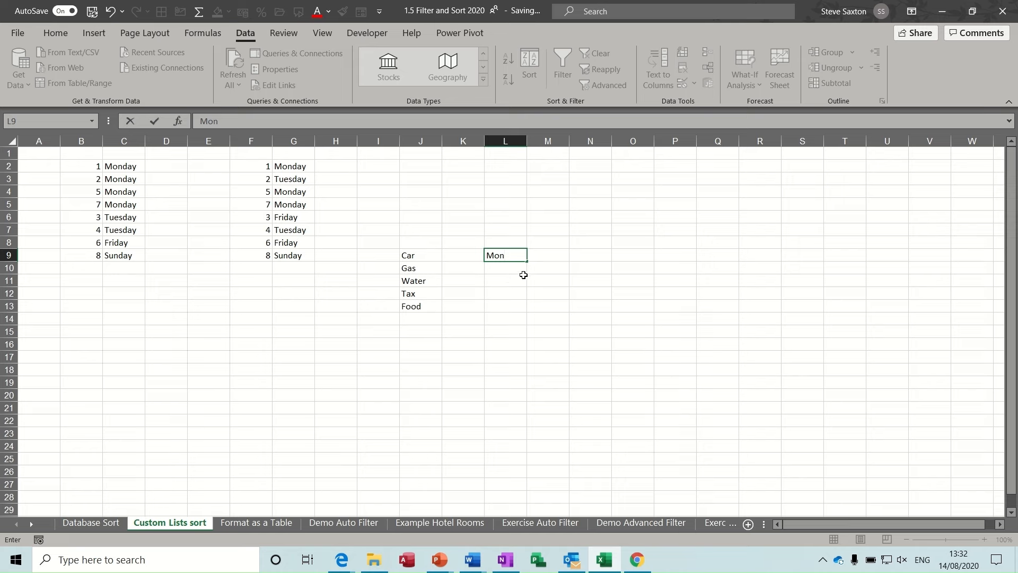
pyautogui.moveTo(528, 260); pyautogui.dragTo(526, 333)
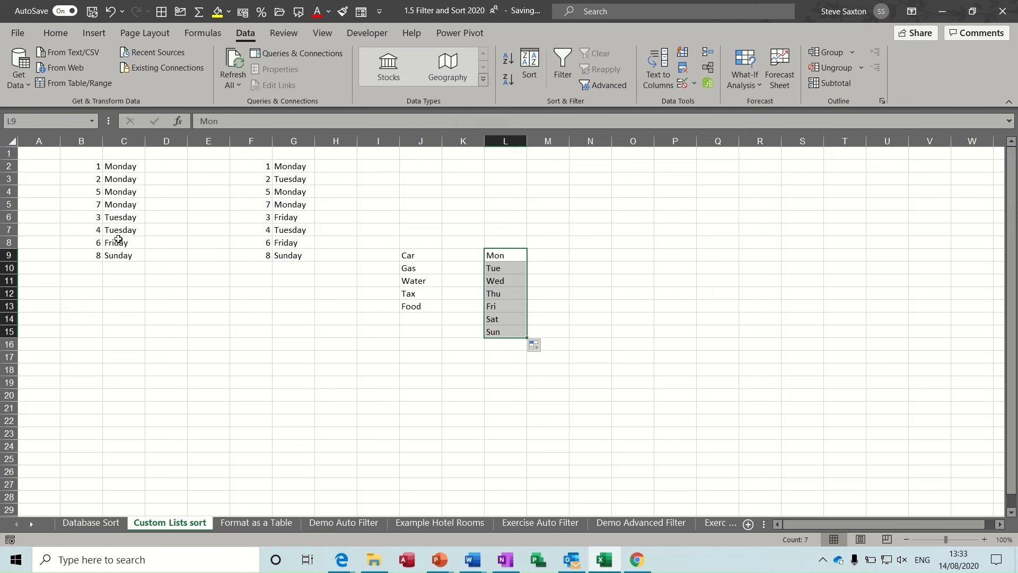
pyautogui.click(113, 193)
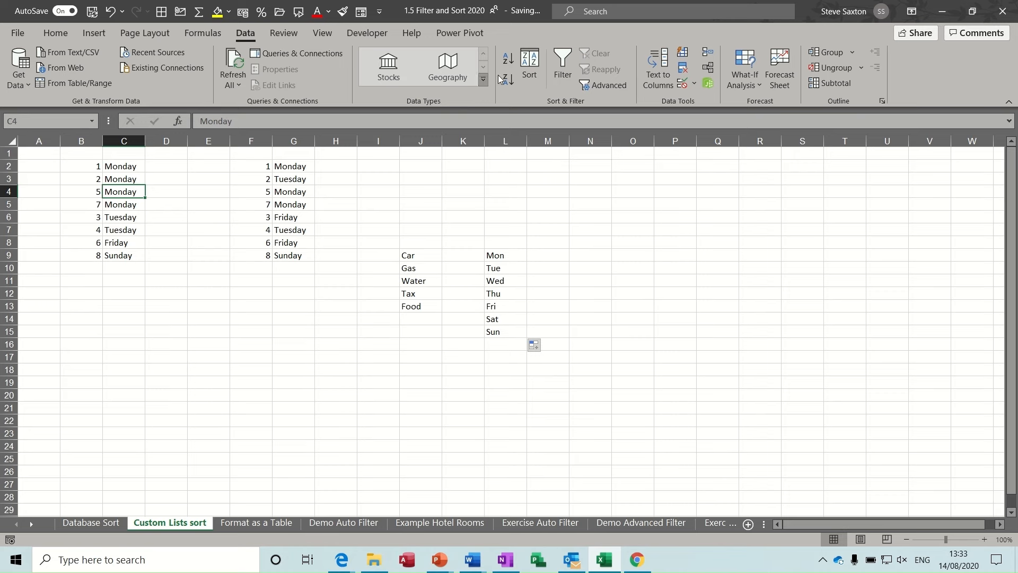
# Open the sort settings for the B–C day data, then cancel without sorting.
pyautogui.click(532, 64)
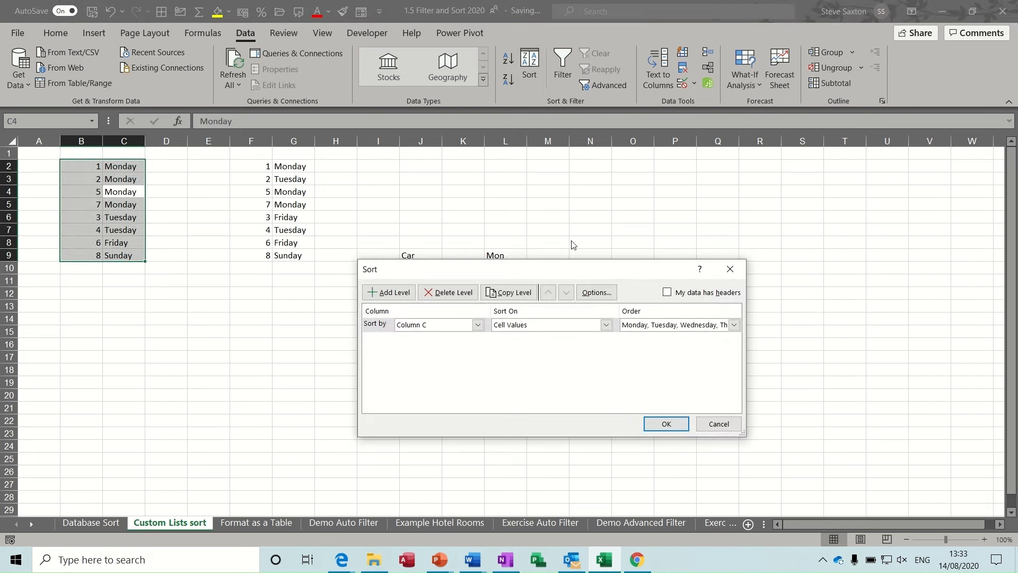
pyautogui.click(733, 325)
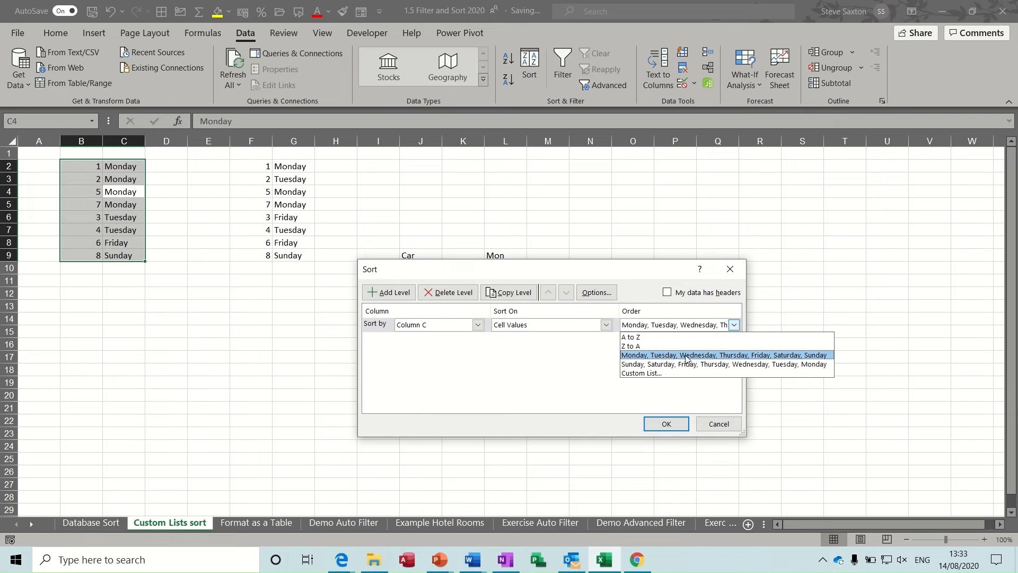
pyautogui.click(719, 427)
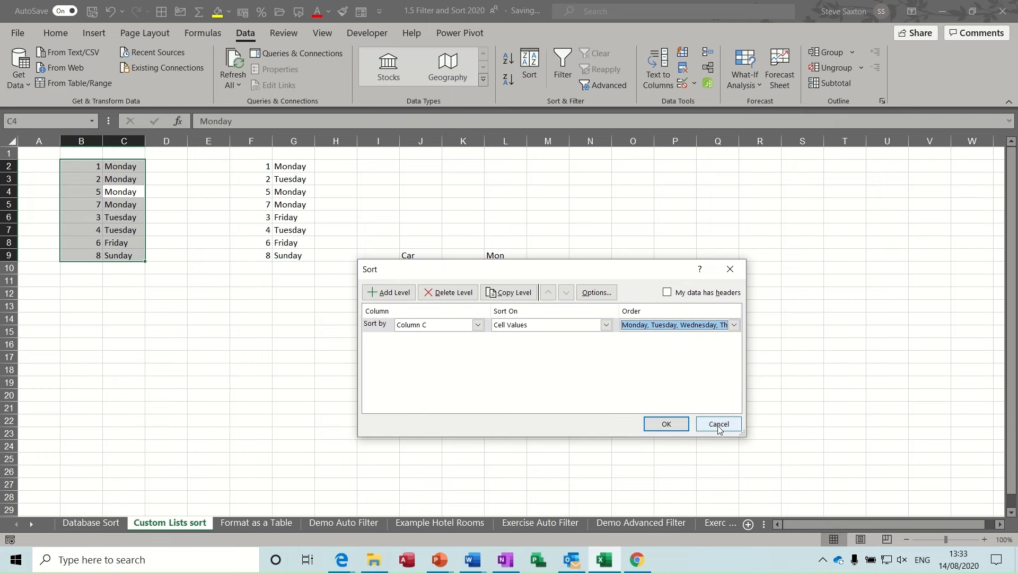
pyautogui.click(719, 425)
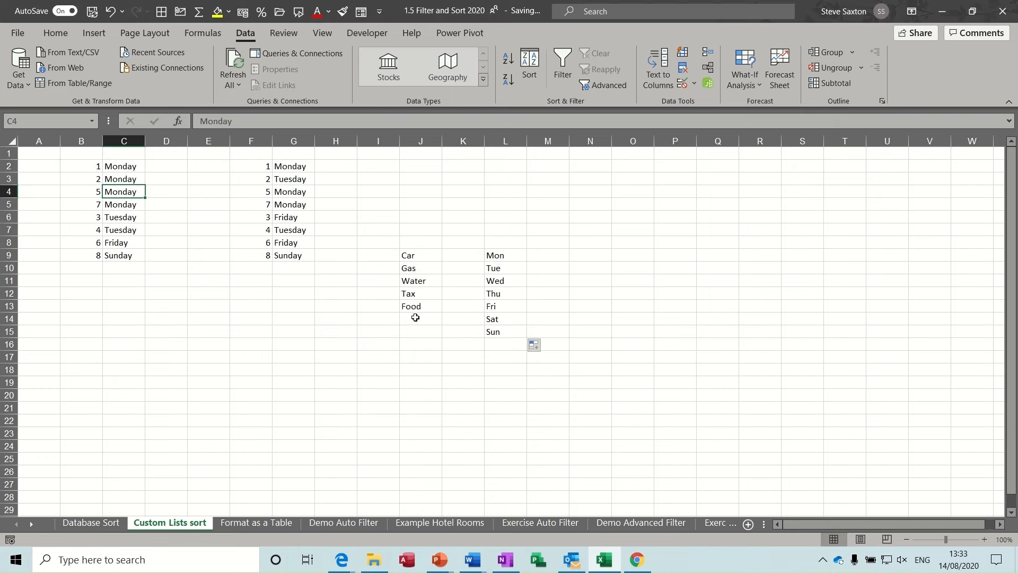
# For the F–G day list, choose the Monday-to-Sunday custom list as sort order.
pyautogui.click(292, 194)
pyautogui.click(529, 66)
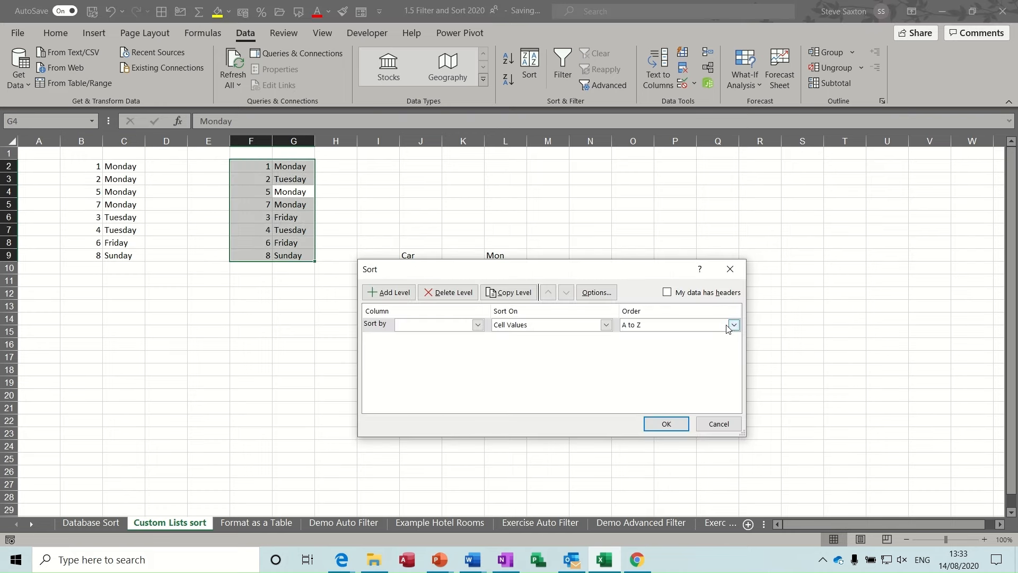
pyautogui.click(734, 325)
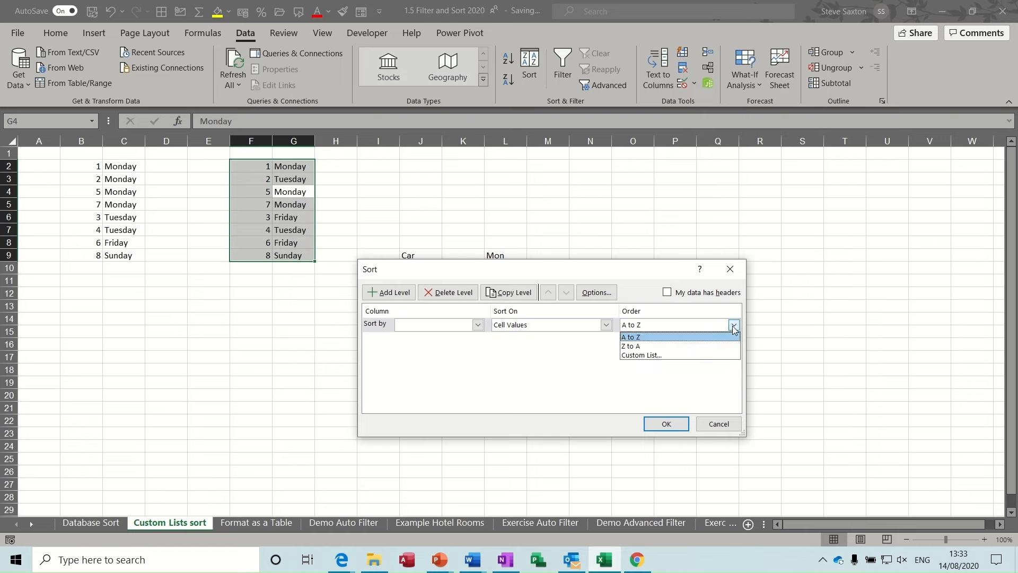
pyautogui.click(684, 355)
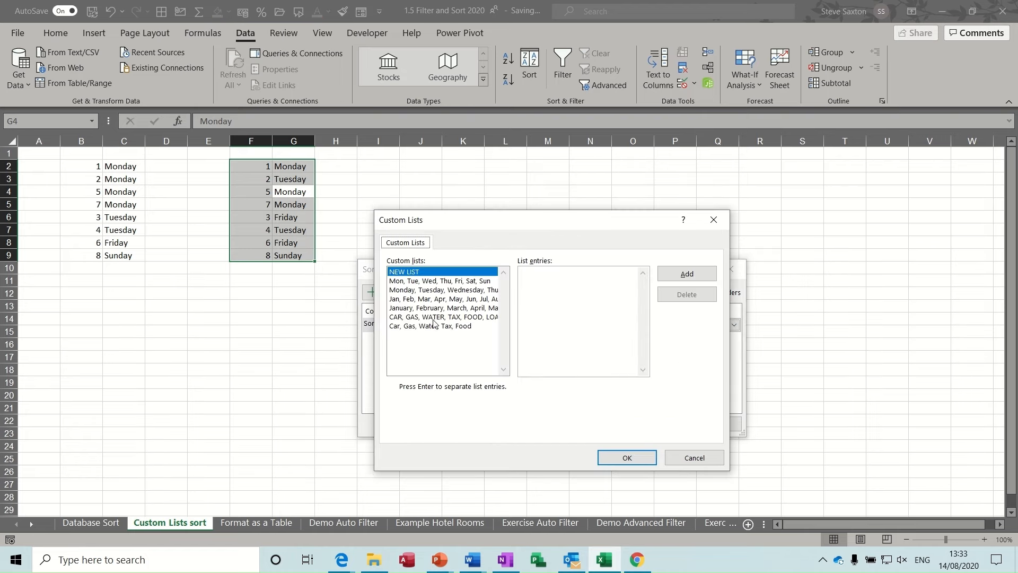
pyautogui.click(395, 291)
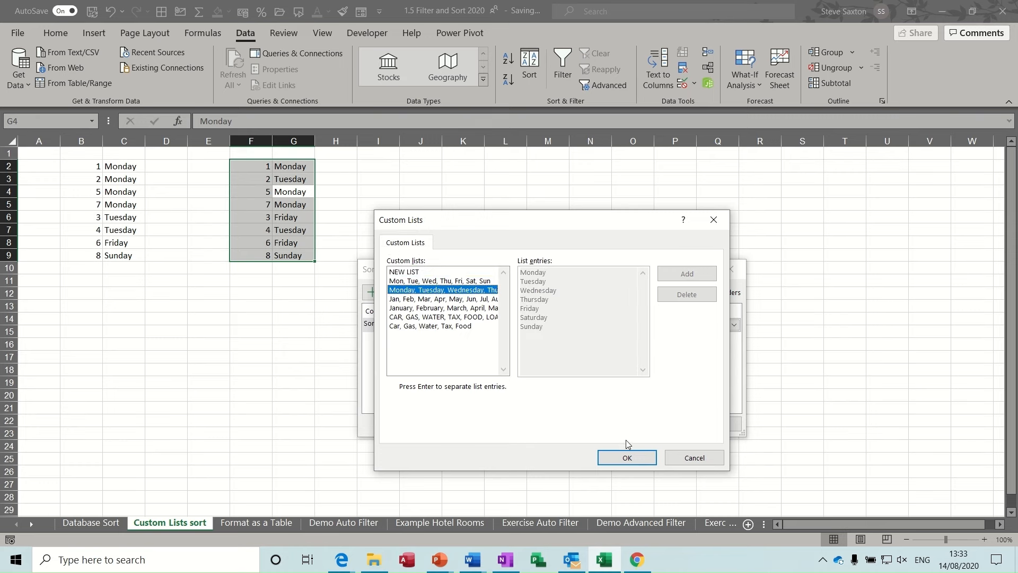
pyautogui.click(621, 459)
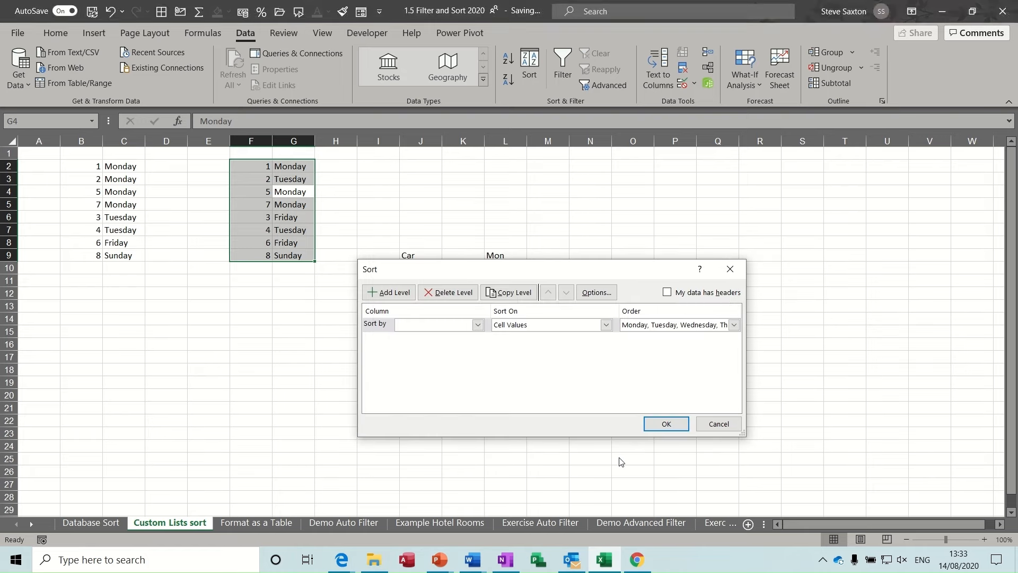
pyautogui.click(666, 424)
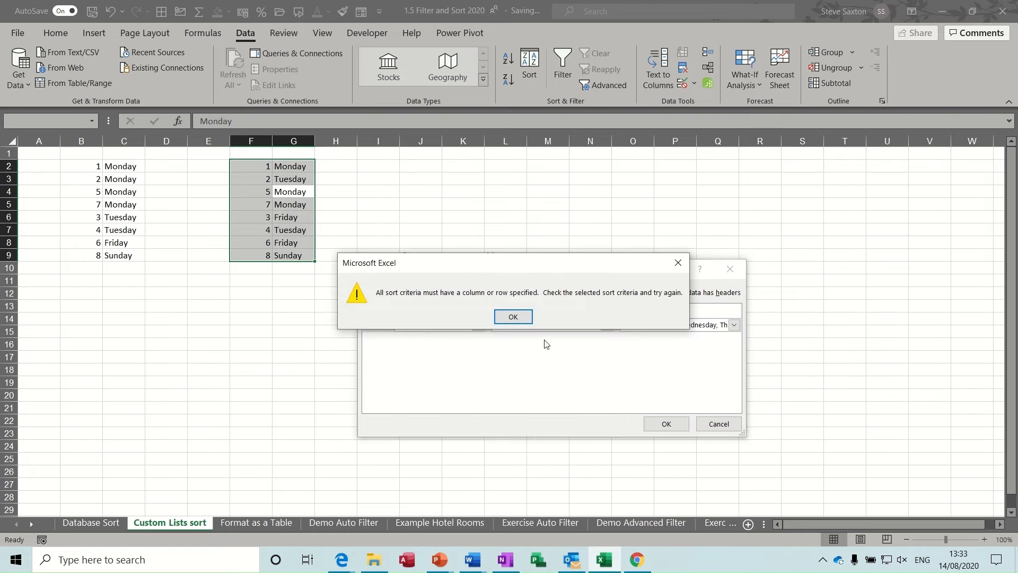
pyautogui.click(515, 317)
# Set the sort column to Column G and run the weekday-order sort on F2:G9.
pyautogui.click(477, 325)
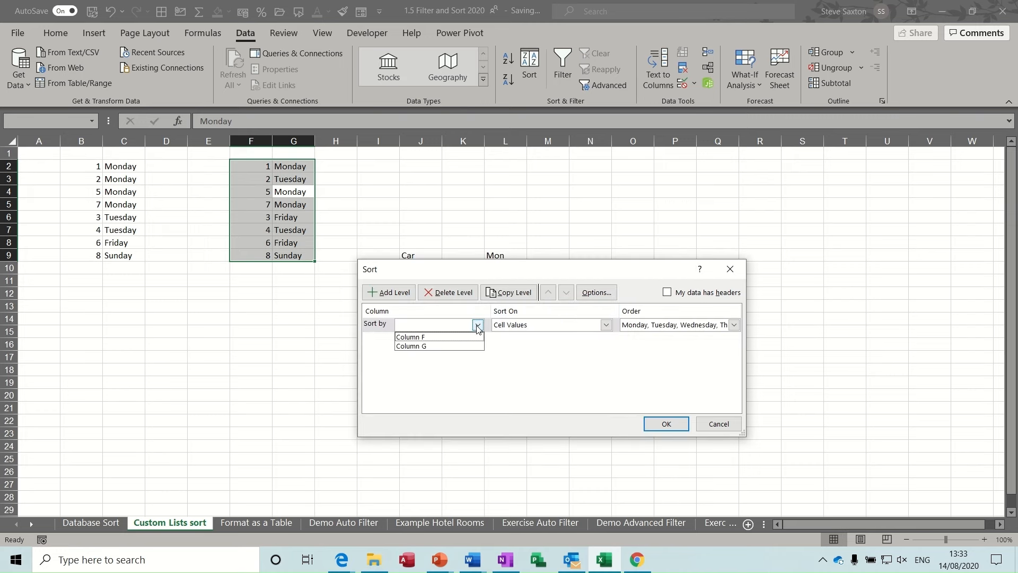
pyautogui.click(444, 345)
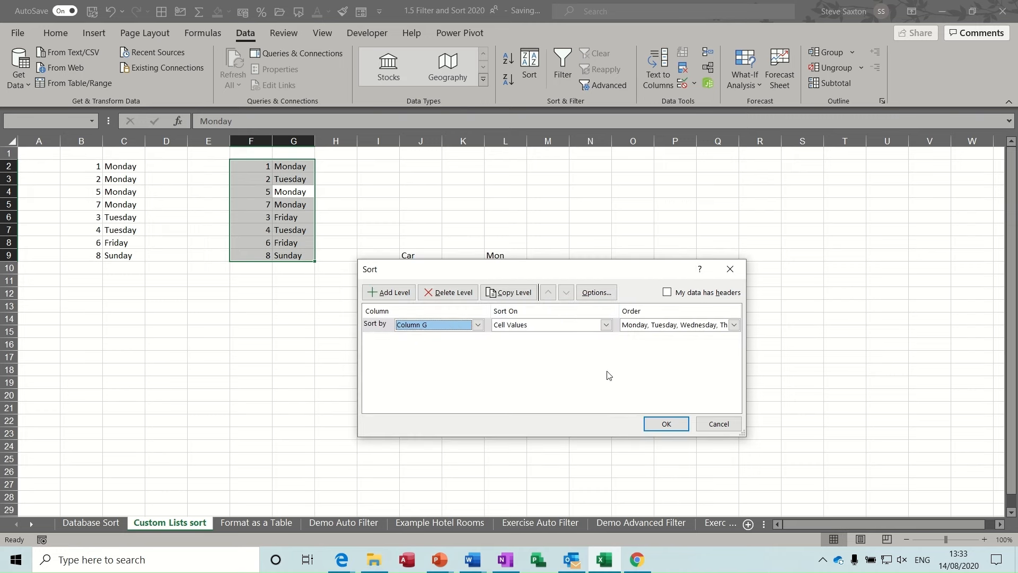
pyautogui.click(658, 423)
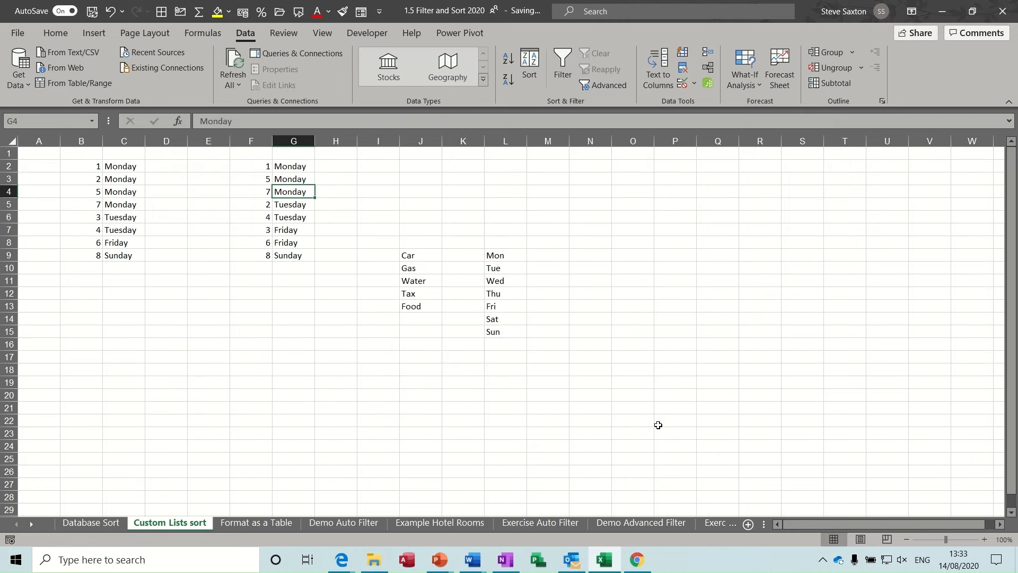
pyautogui.moveTo(301, 167); pyautogui.dragTo(293, 242)
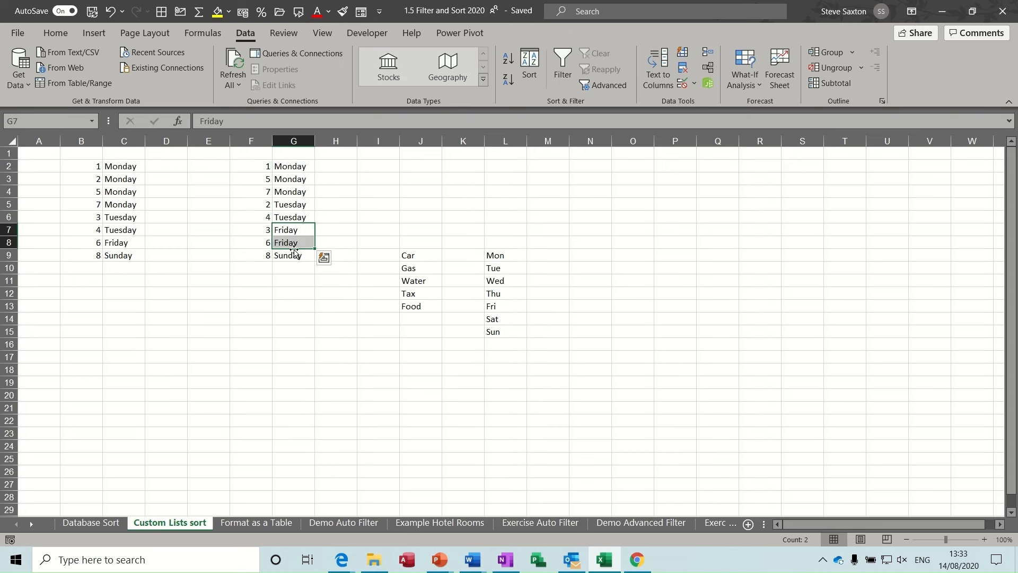
pyautogui.click(294, 255)
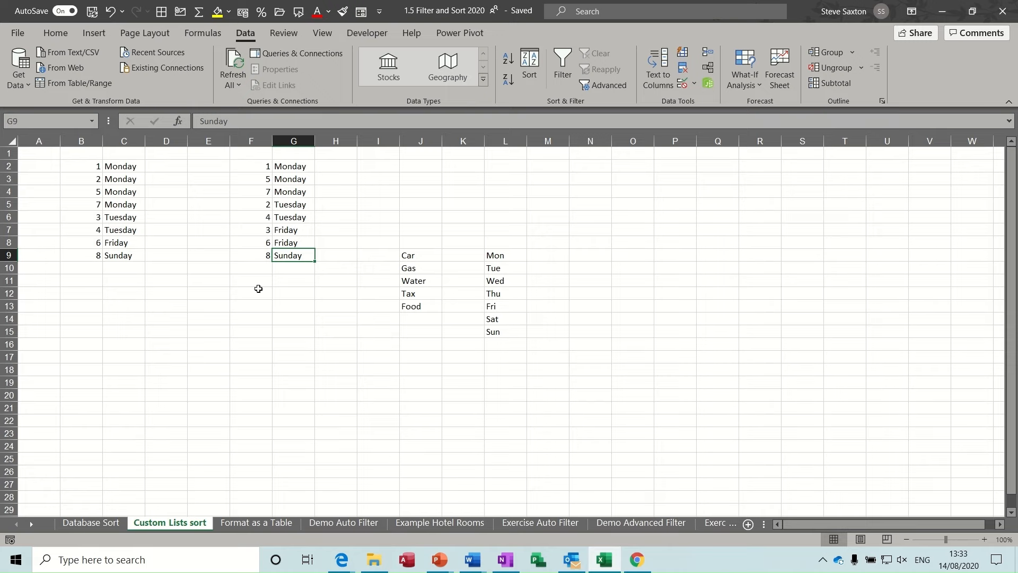
# Compare the Format as a Table sheet with Database Sort's saxton row, ending on Format as a Table.
pyautogui.click(246, 522)
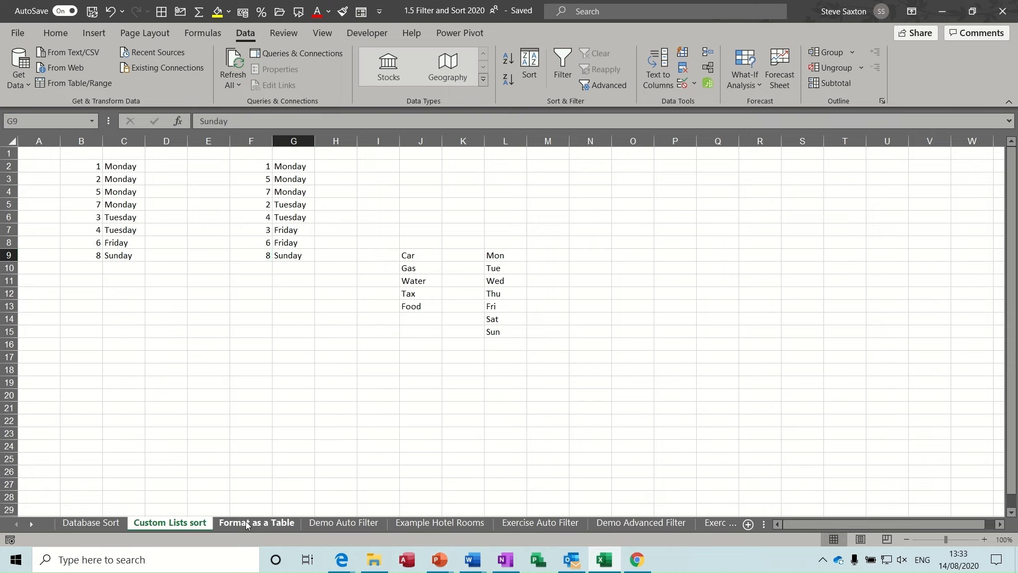
pyautogui.click(444, 305)
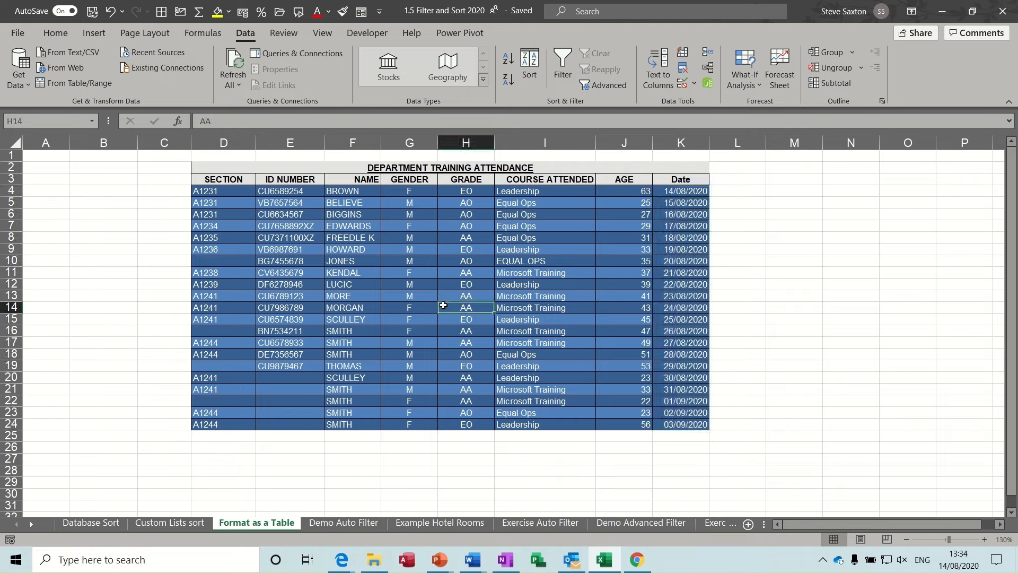
pyautogui.click(398, 223)
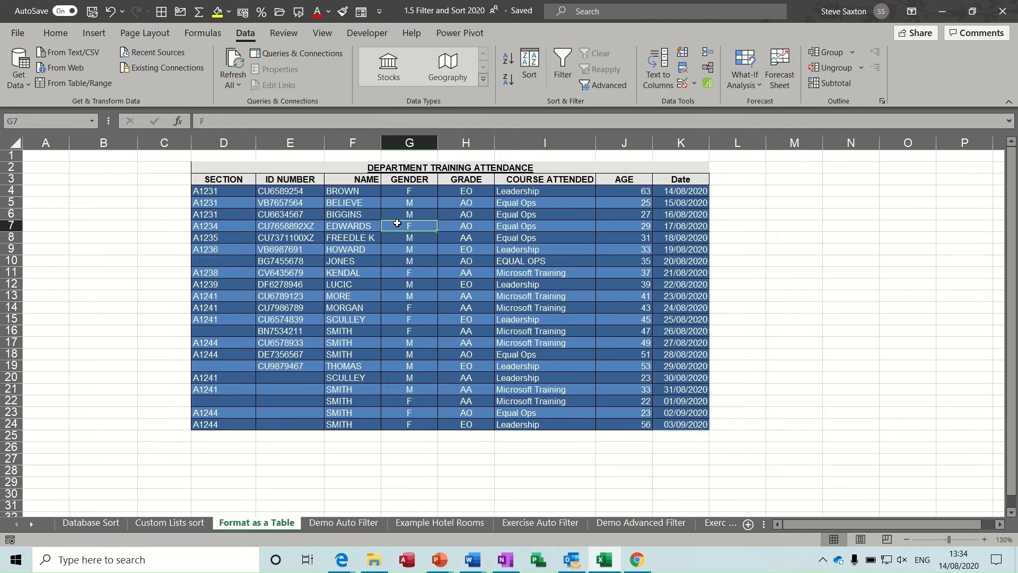
pyautogui.click(93, 523)
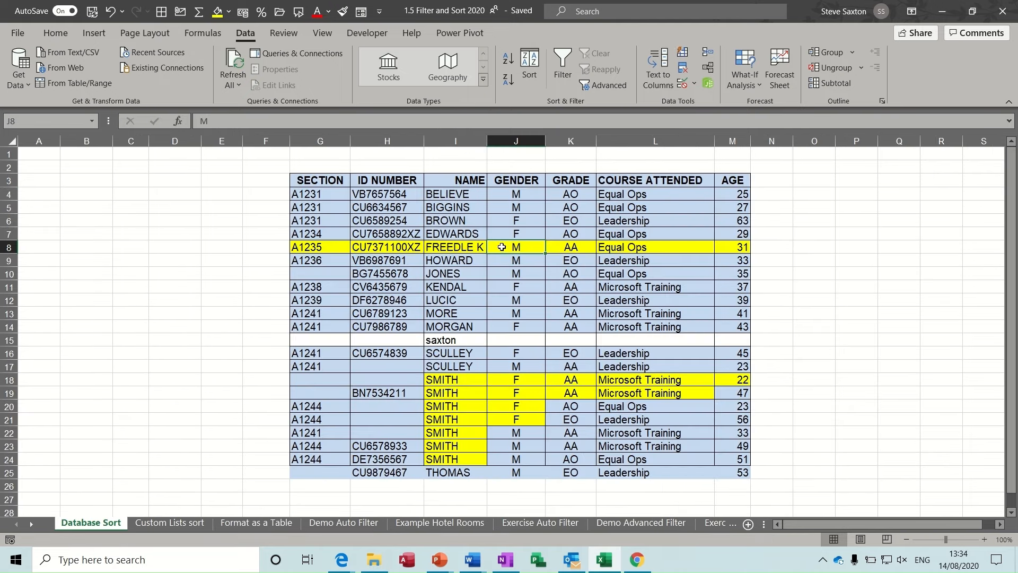
pyautogui.click(256, 523)
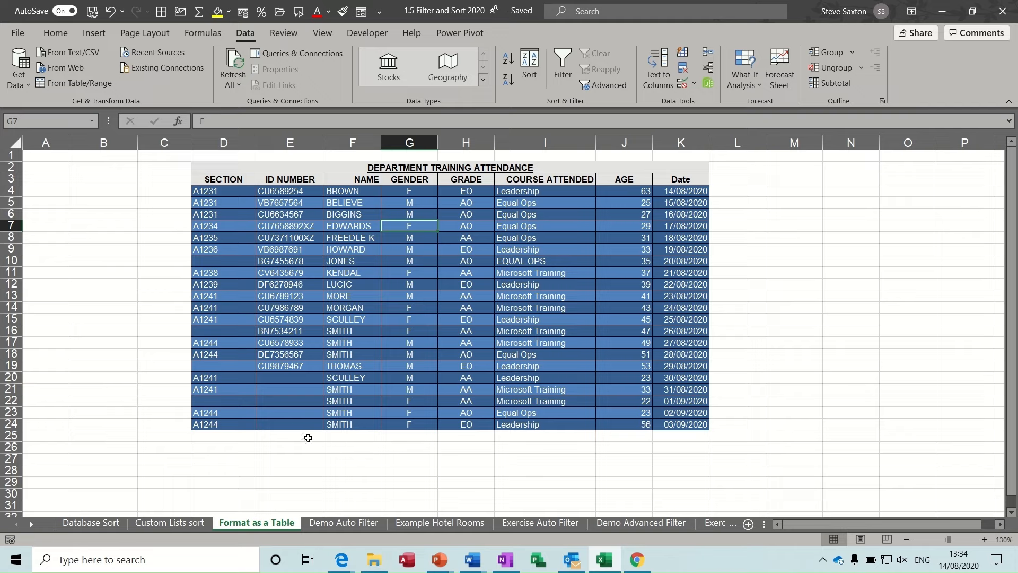
pyautogui.click(97, 523)
pyautogui.click(444, 342)
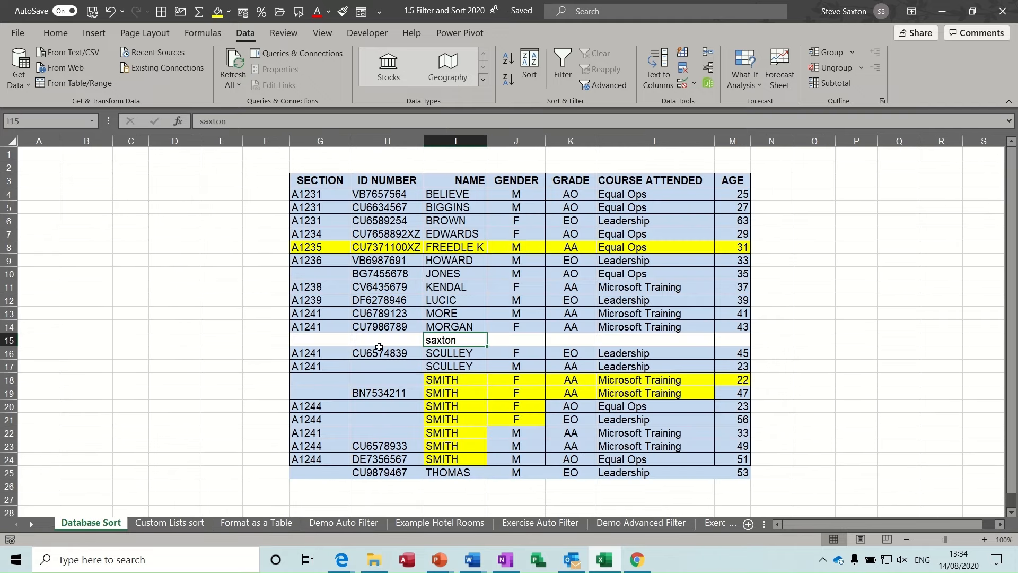
pyautogui.moveTo(380, 342)
pyautogui.mouseDown()
pyautogui.moveTo(489, 340)
pyautogui.moveTo(387, 339)
pyautogui.mouseUp()
pyautogui.click(237, 523)
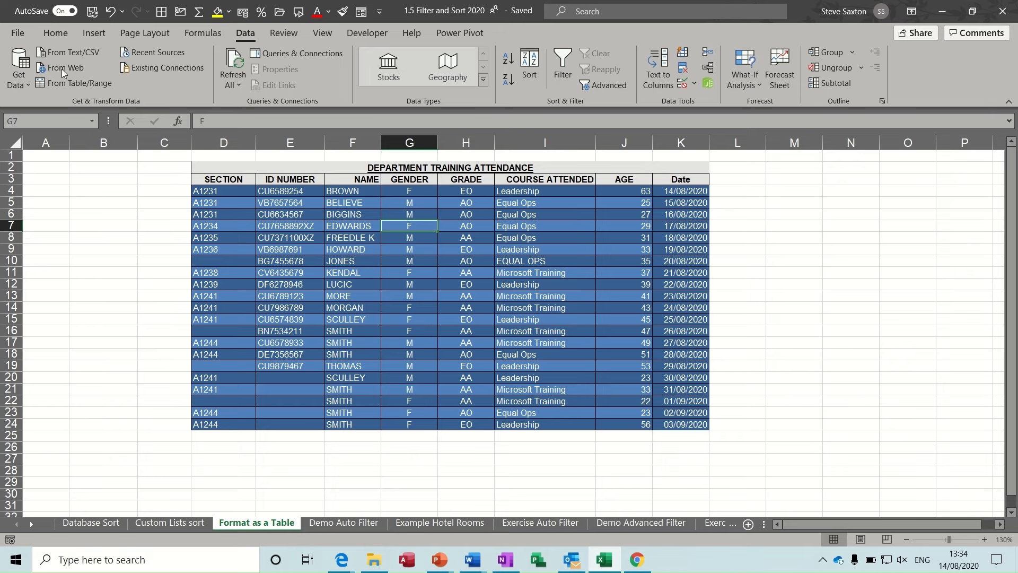
pyautogui.click(57, 35)
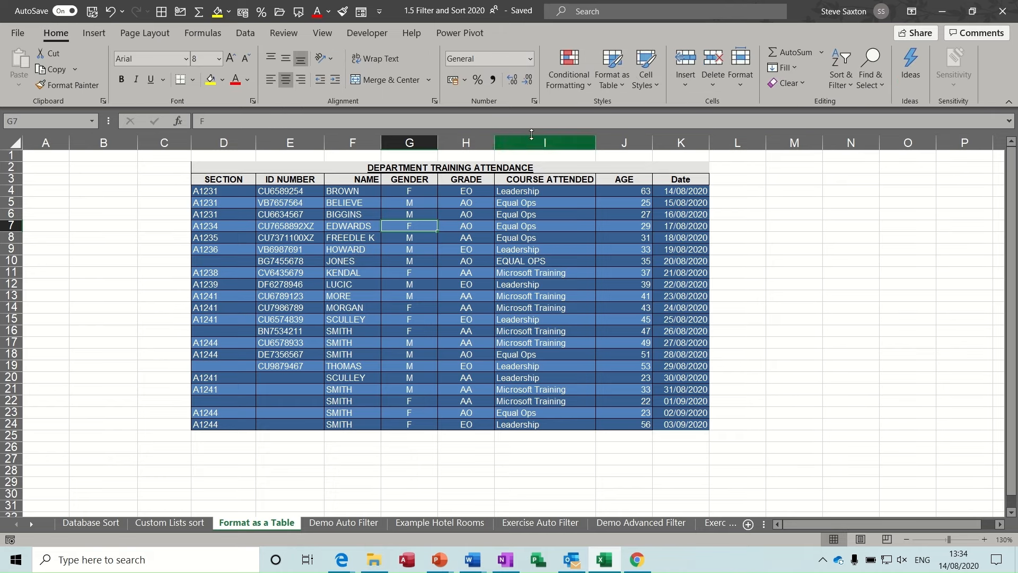
# Format D3:K24 as a table in Blue, Table Style Dark 2 with header filter buttons.
pyautogui.click(618, 71)
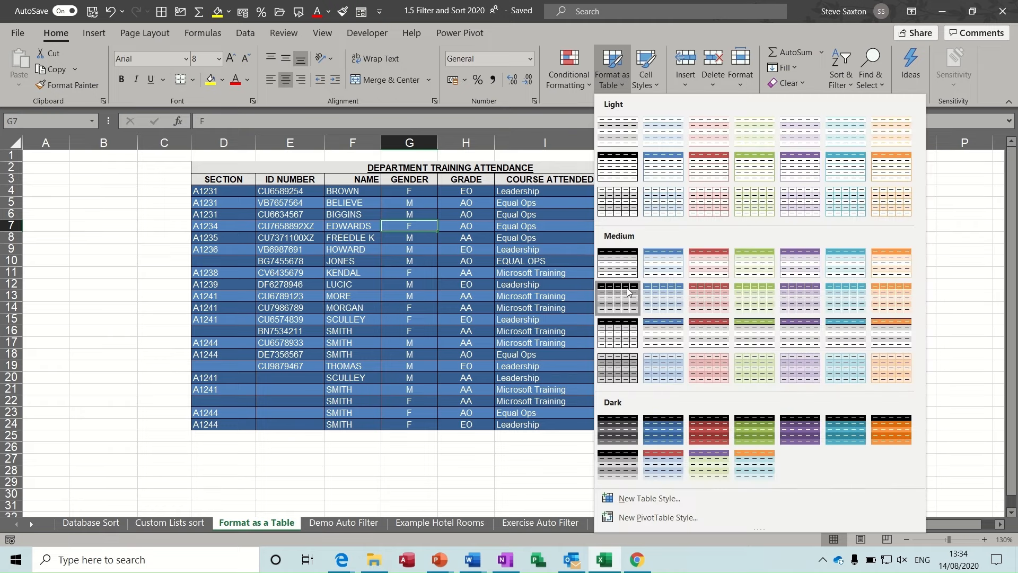
pyautogui.click(667, 438)
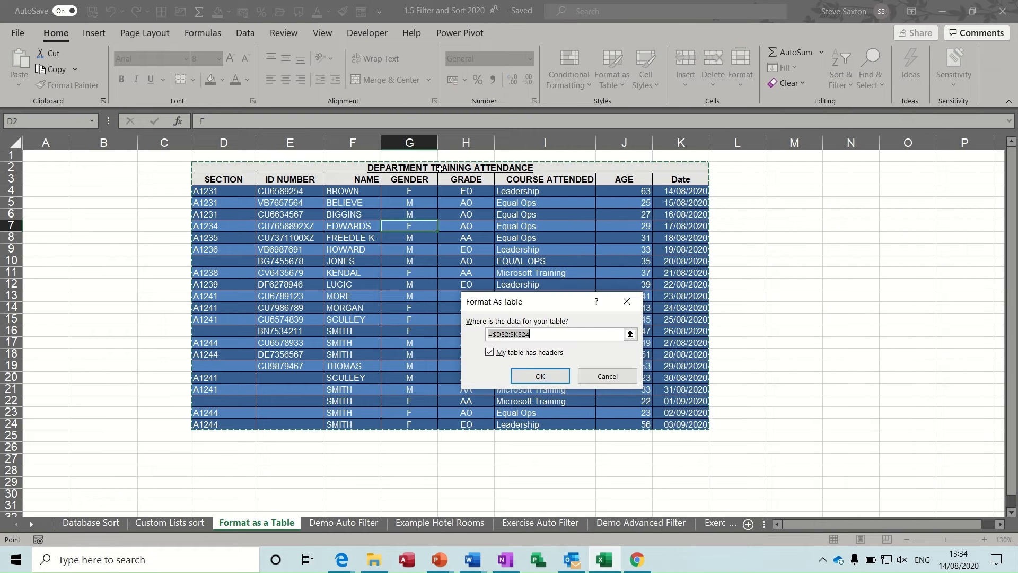
pyautogui.click(630, 334)
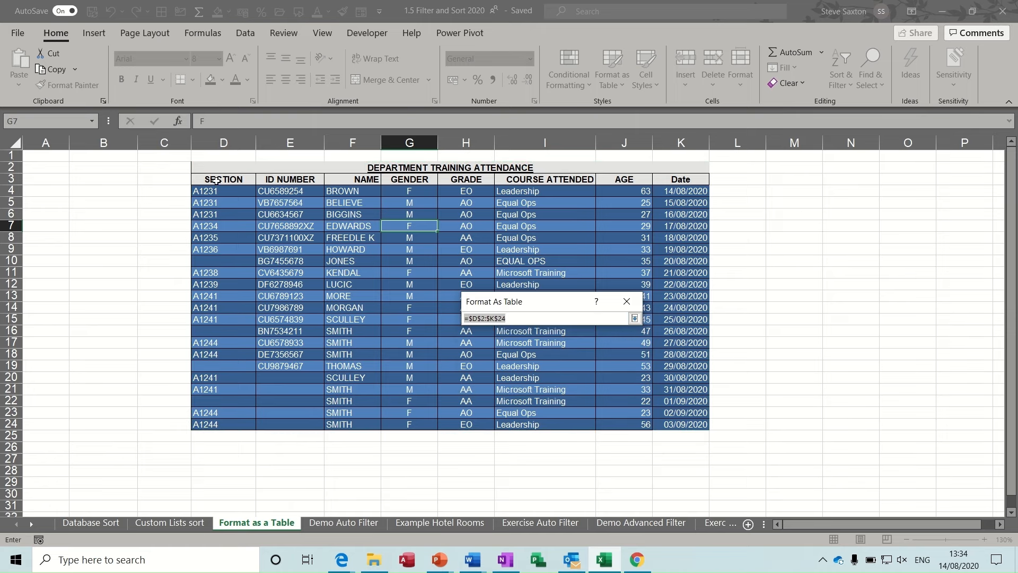
pyautogui.moveTo(217, 181); pyautogui.dragTo(667, 420)
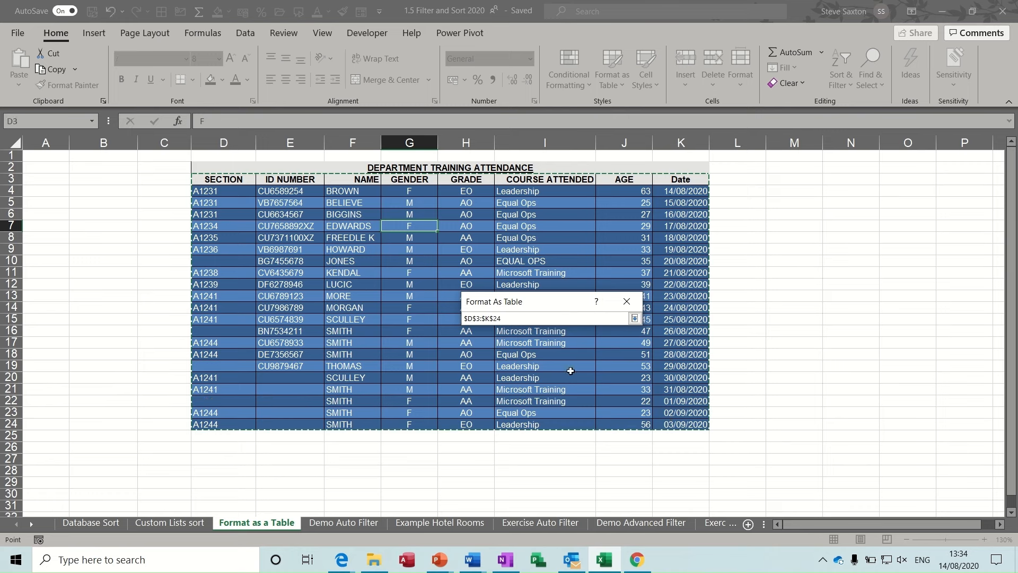
pyautogui.click(635, 318)
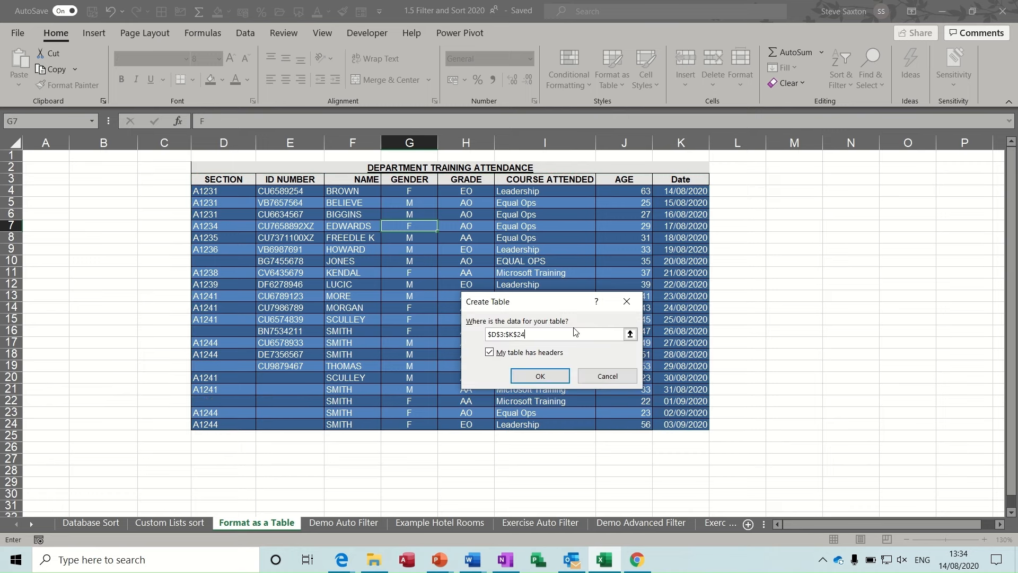
pyautogui.click(540, 376)
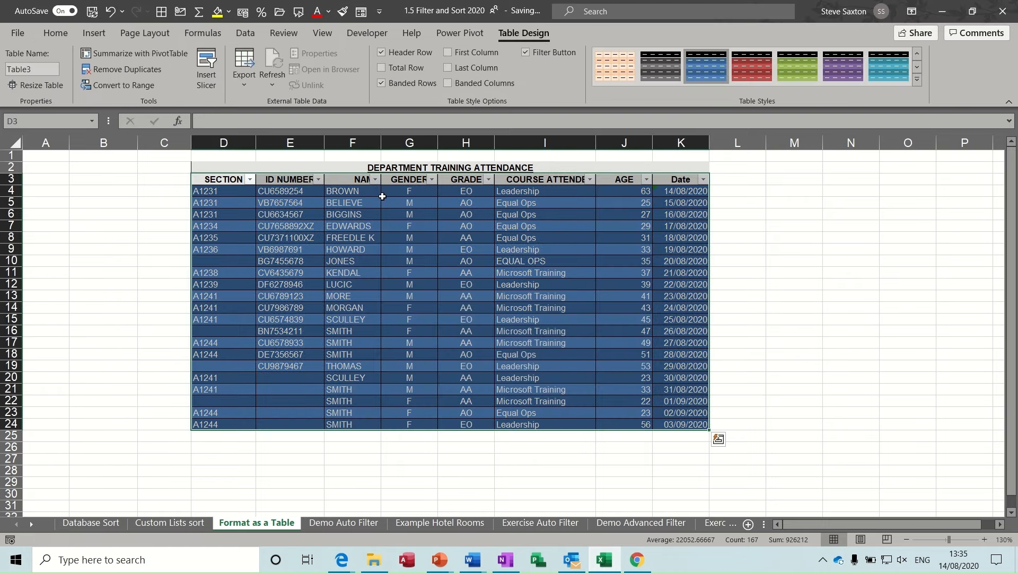
# Open and close the NAME and GENDER filter dropdowns without changing anything.
pyautogui.click(375, 180)
pyautogui.click(375, 180)
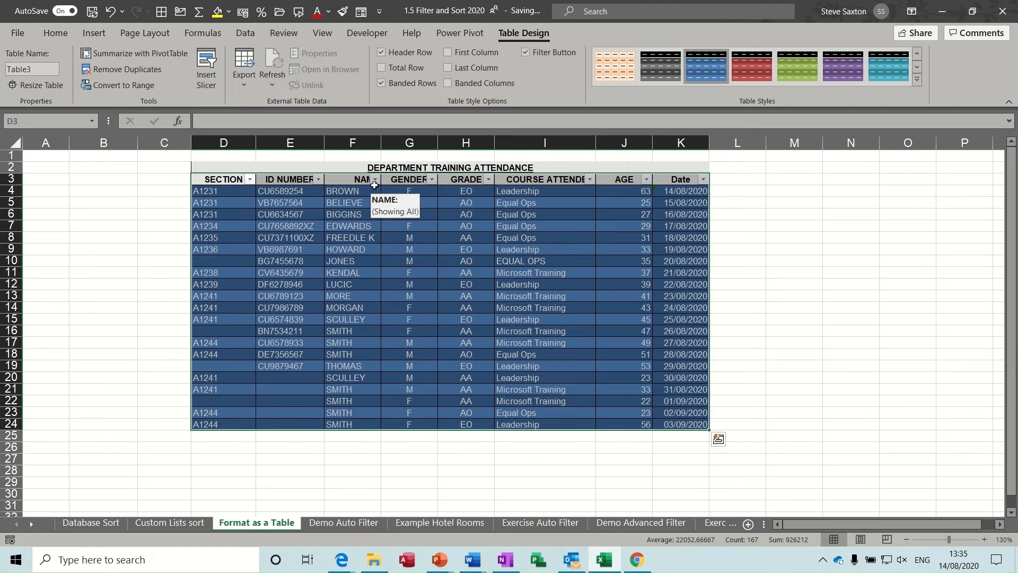
pyautogui.click(431, 181)
pyautogui.click(431, 179)
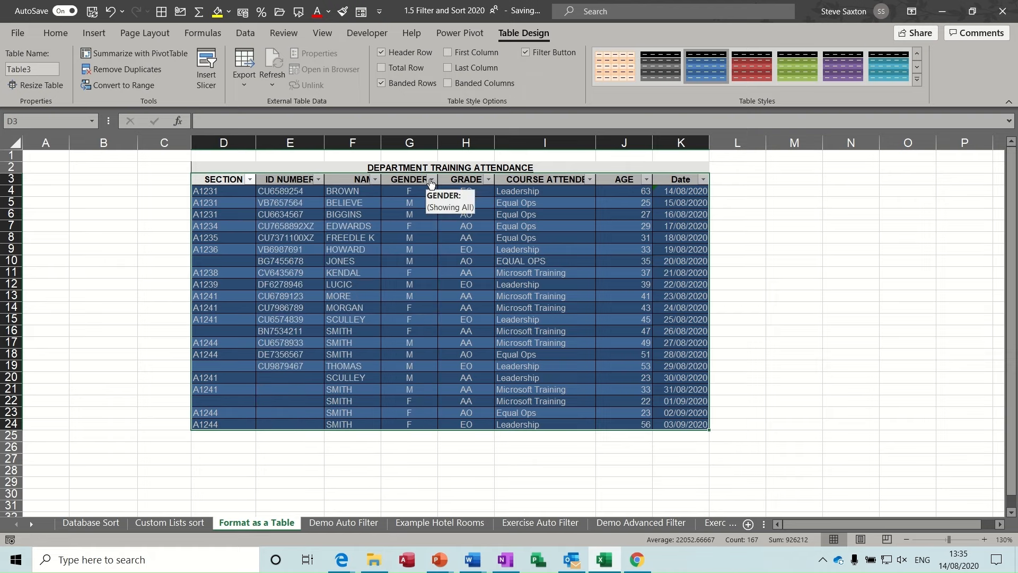
pyautogui.click(540, 249)
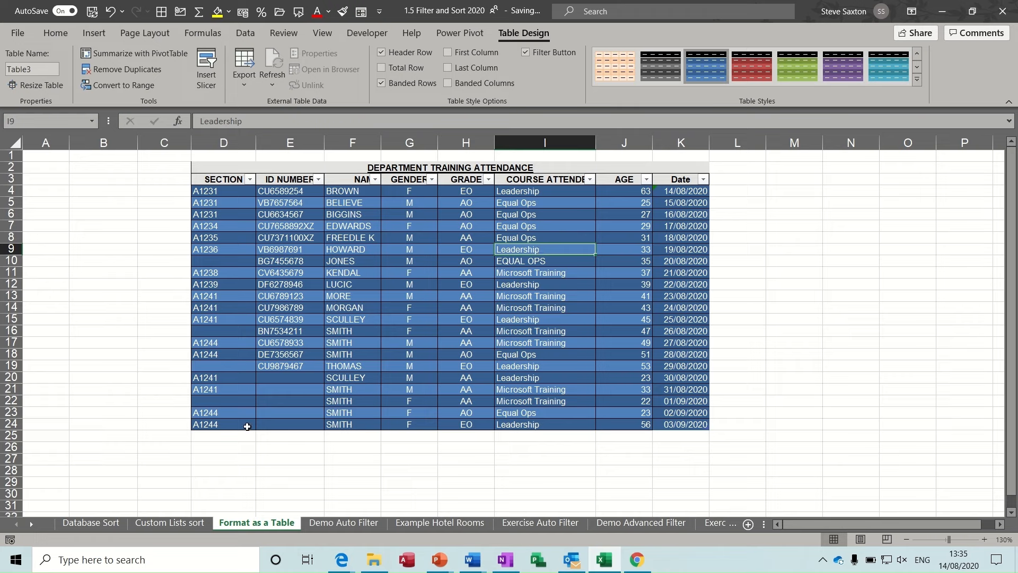
# Enter 232 in cell D25 as a new table row.
pyautogui.click(223, 435)
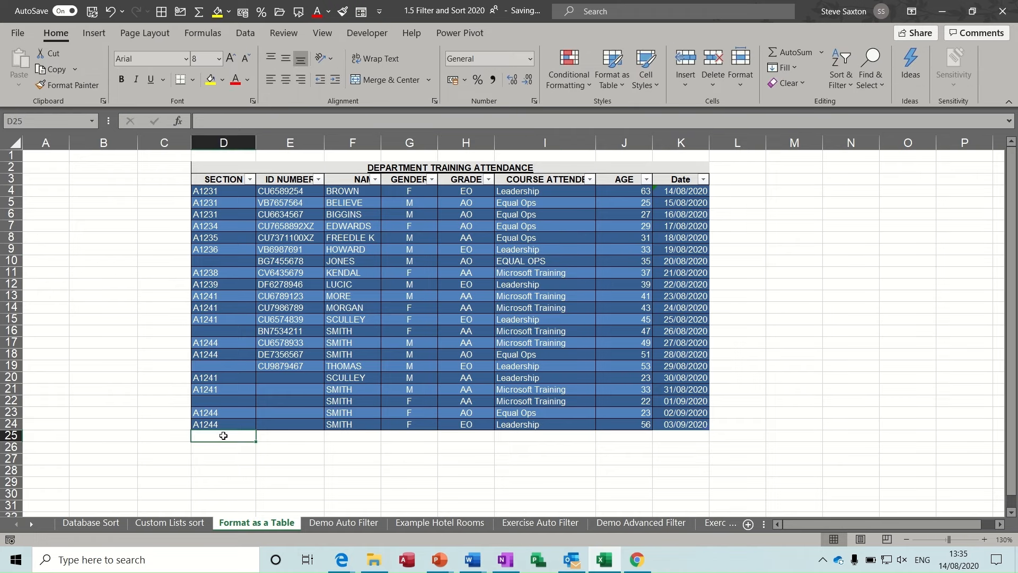
pyautogui.write('232')
pyautogui.press('Return')
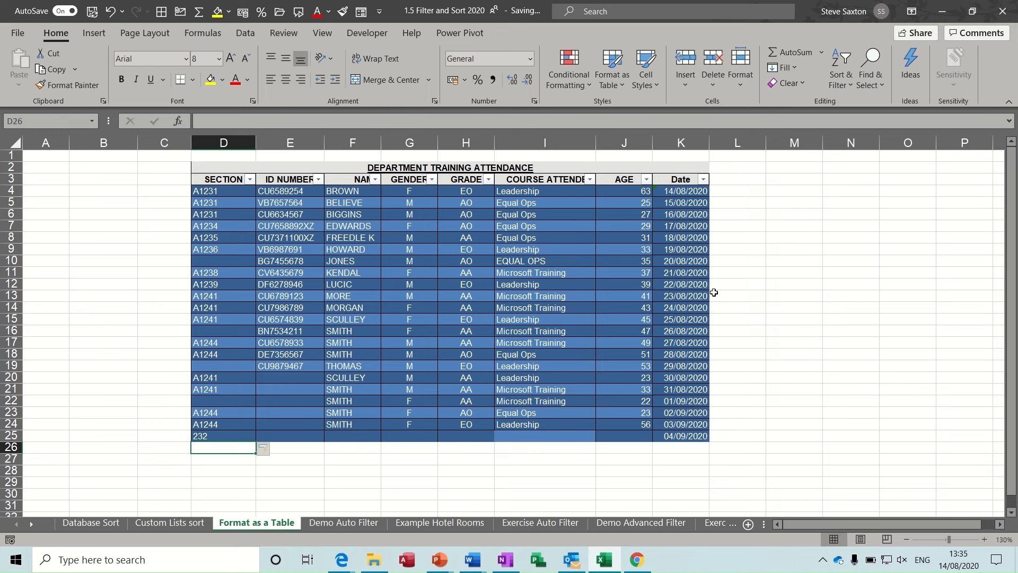
# Add a 'test' heading in L3, then switch to the Database Sort sheet.
pyautogui.click(732, 182)
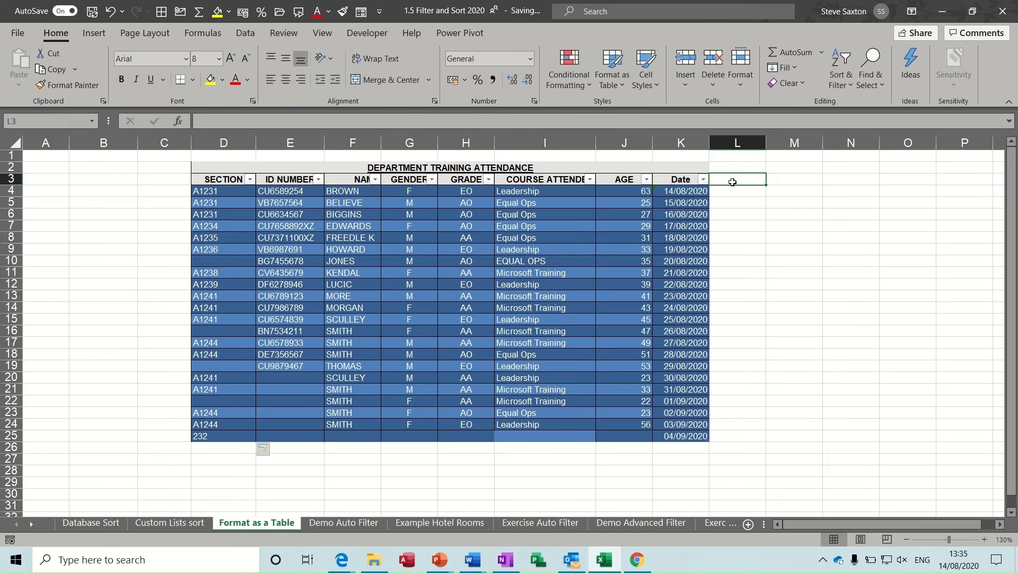
pyautogui.write('test')
pyautogui.press('Return')
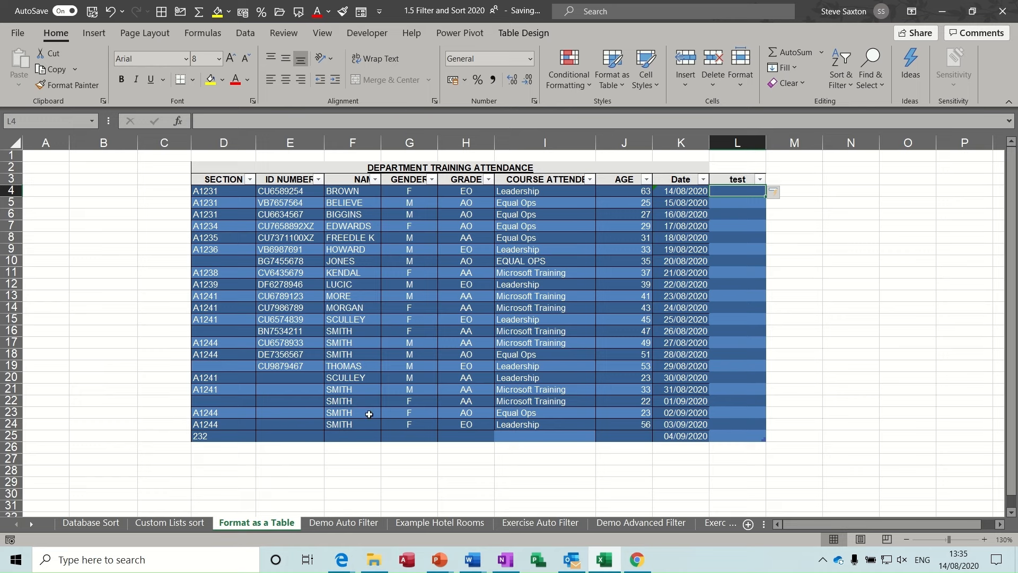
pyautogui.click(91, 523)
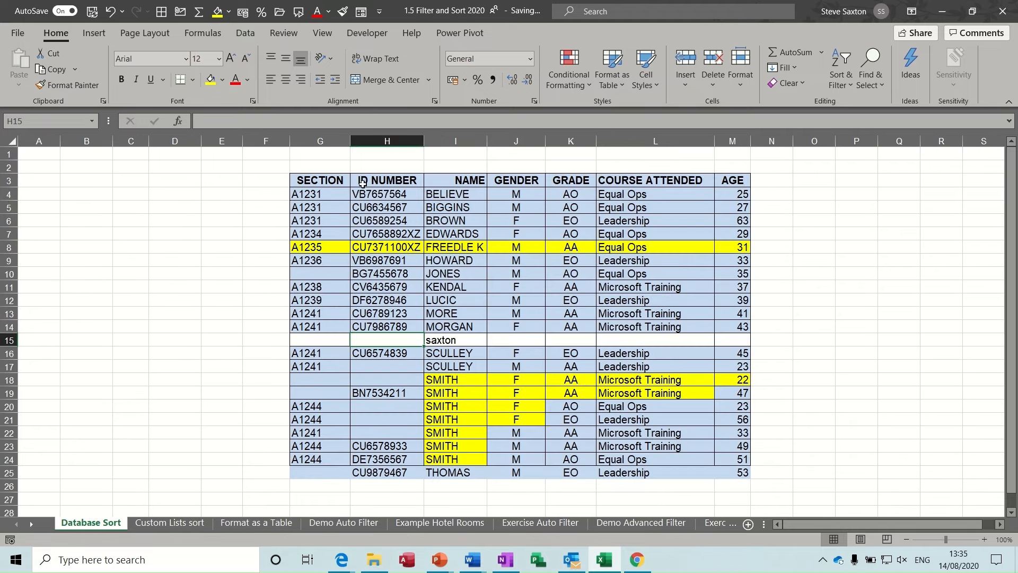
# Format the list G3:M25 as a table with a dark blue style.
pyautogui.click(451, 274)
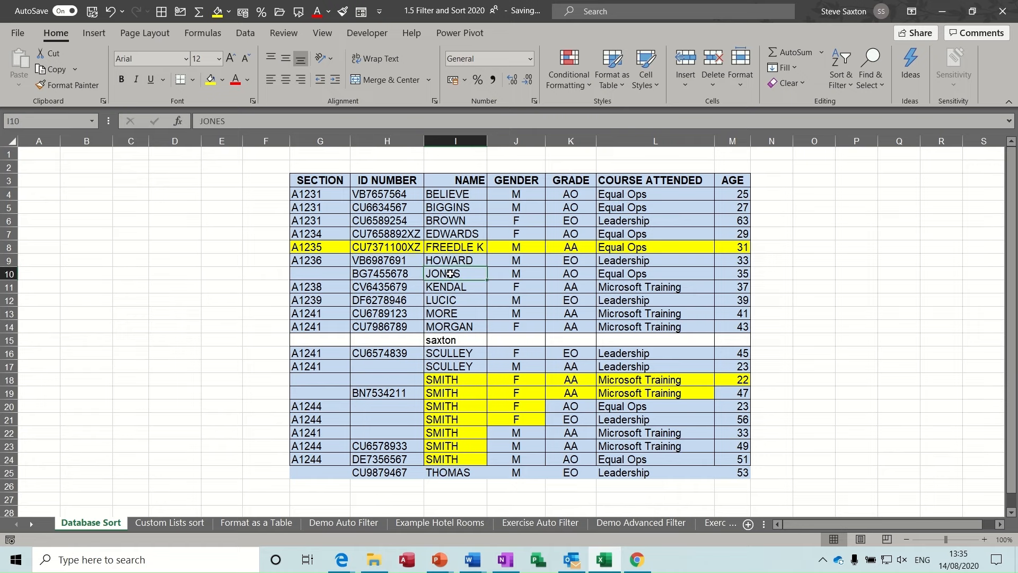
pyautogui.click(619, 83)
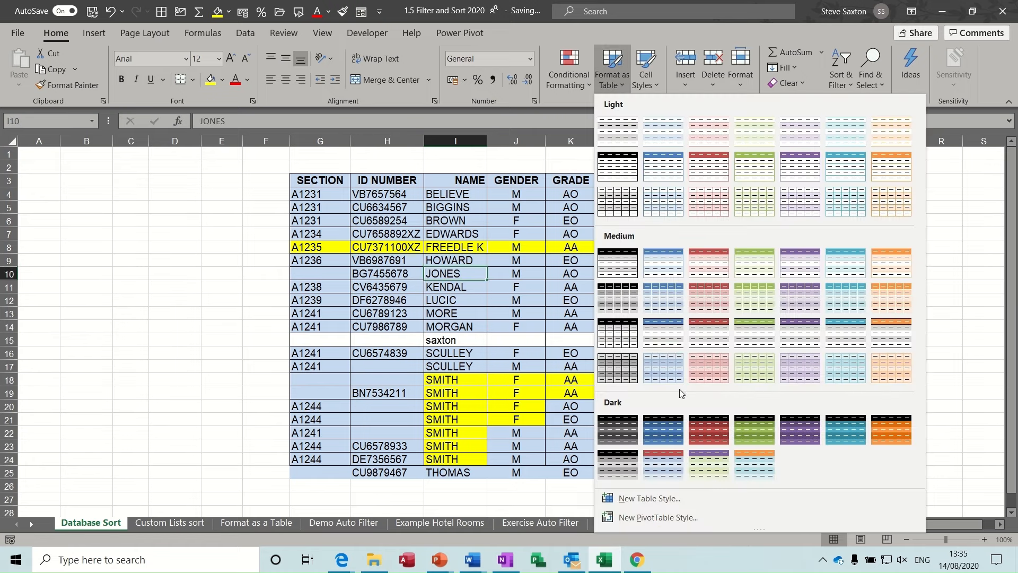
pyautogui.click(672, 427)
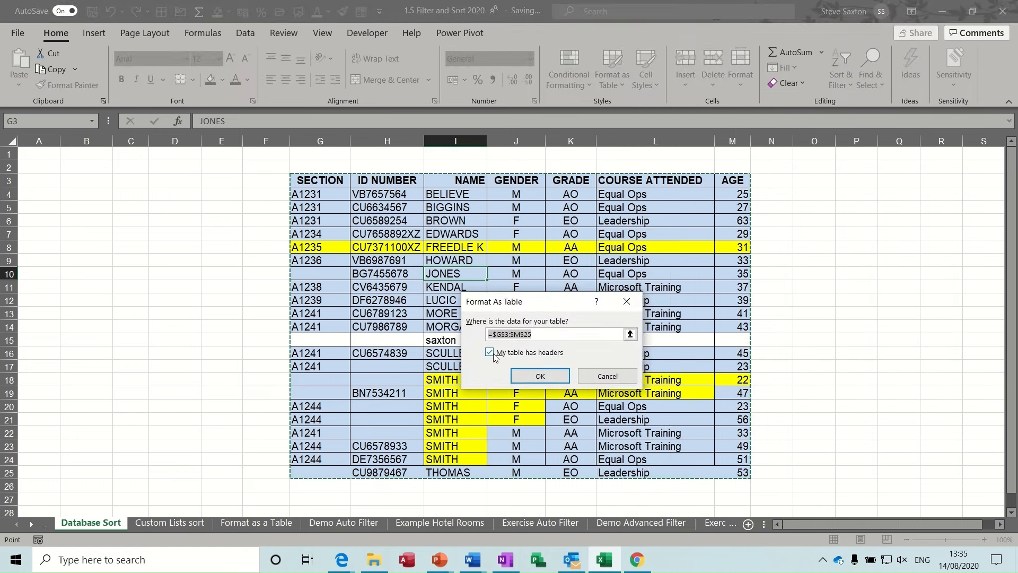
pyautogui.click(540, 376)
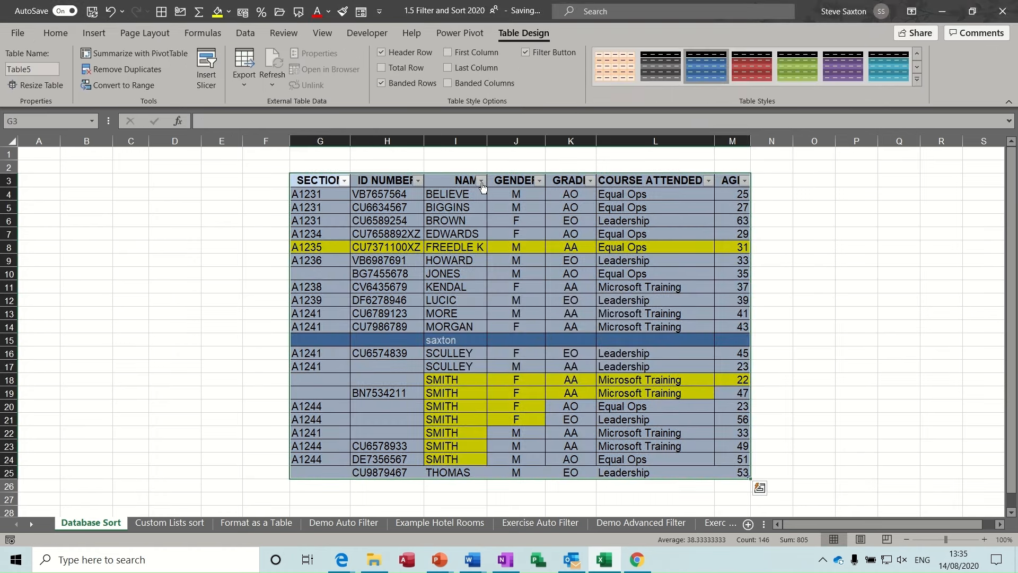
# Clear the selection and select the blank row 15 of the table.
pyautogui.click(467, 307)
pyautogui.click(530, 341)
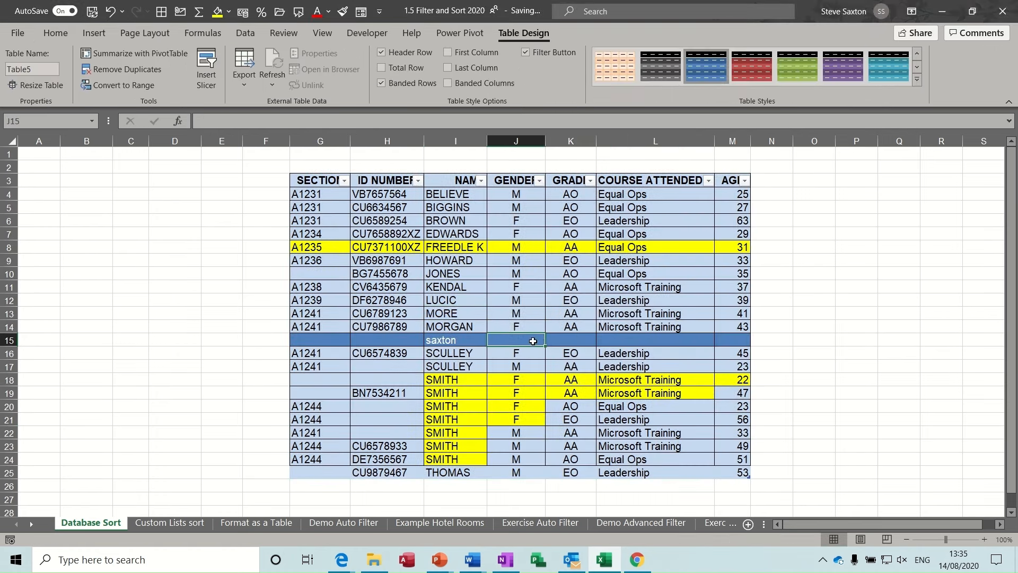
pyautogui.moveTo(323, 341); pyautogui.dragTo(720, 338)
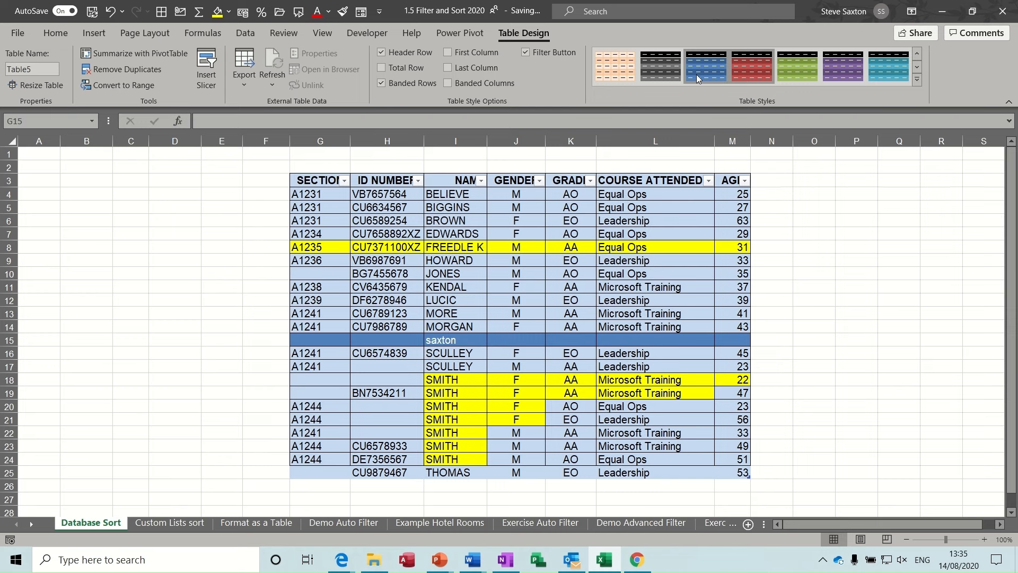
pyautogui.click(534, 309)
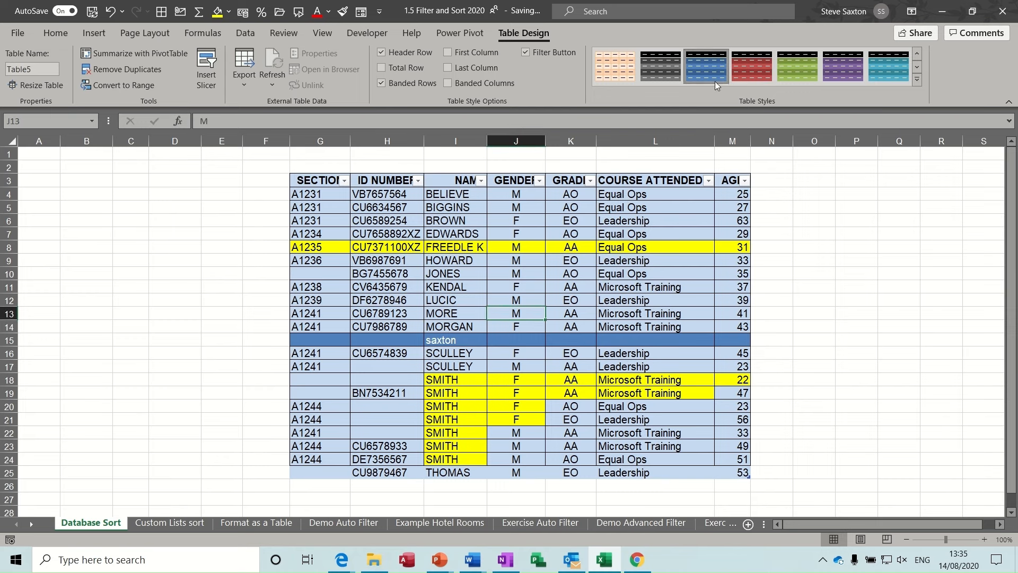
# Try a red style, settle on a plain light table style, and select the data from the headings.
pyautogui.click(743, 69)
pyautogui.click(551, 256)
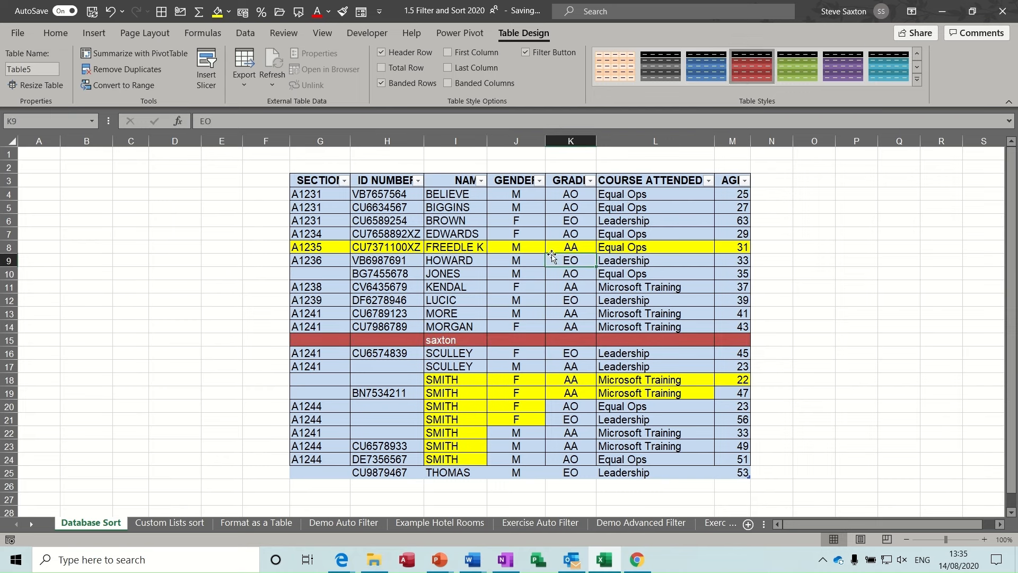
pyautogui.click(917, 80)
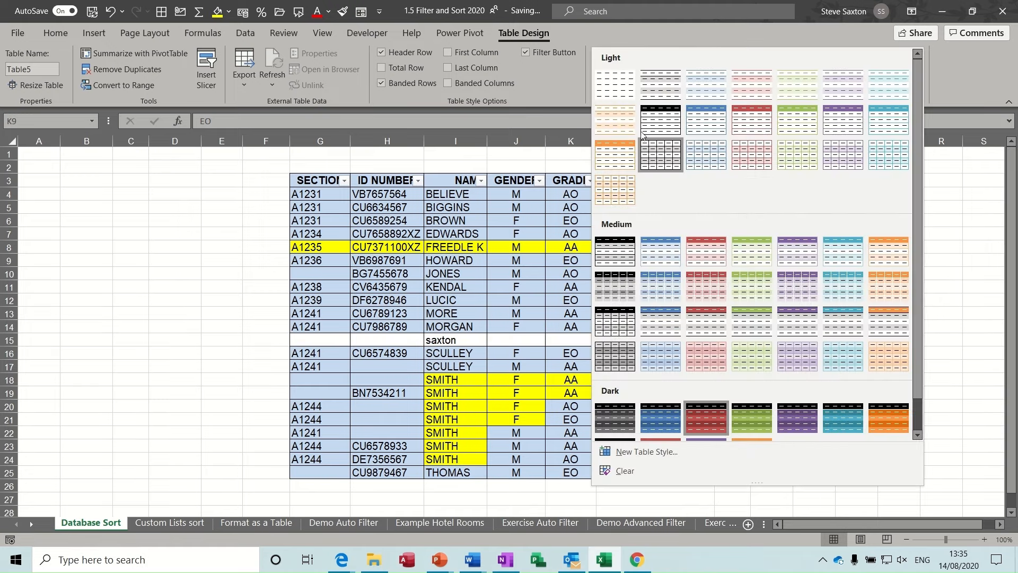
pyautogui.press('Escape')
pyautogui.press('Down')
pyautogui.press('Down')
pyautogui.press('Down')
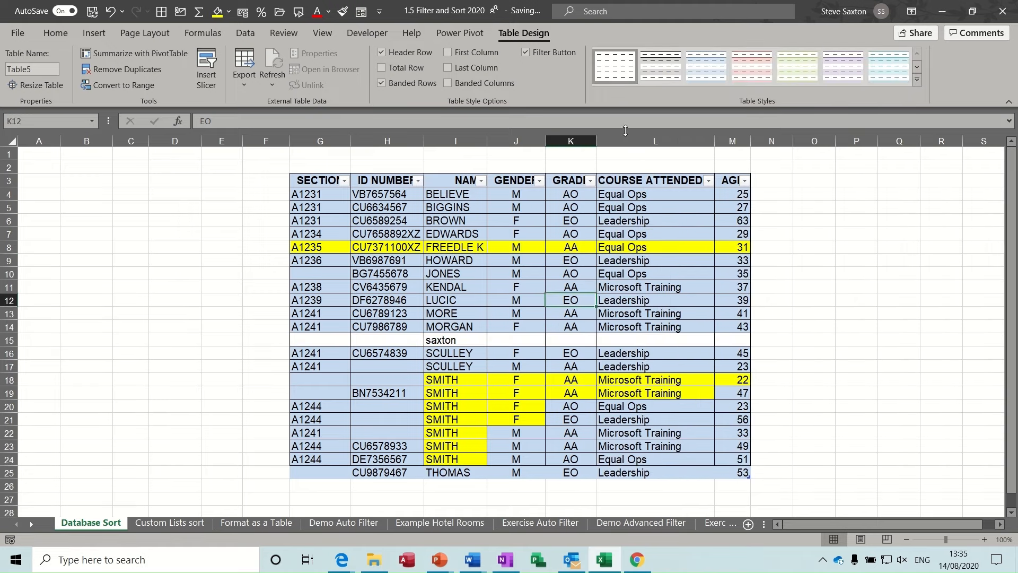
pyautogui.click(315, 194)
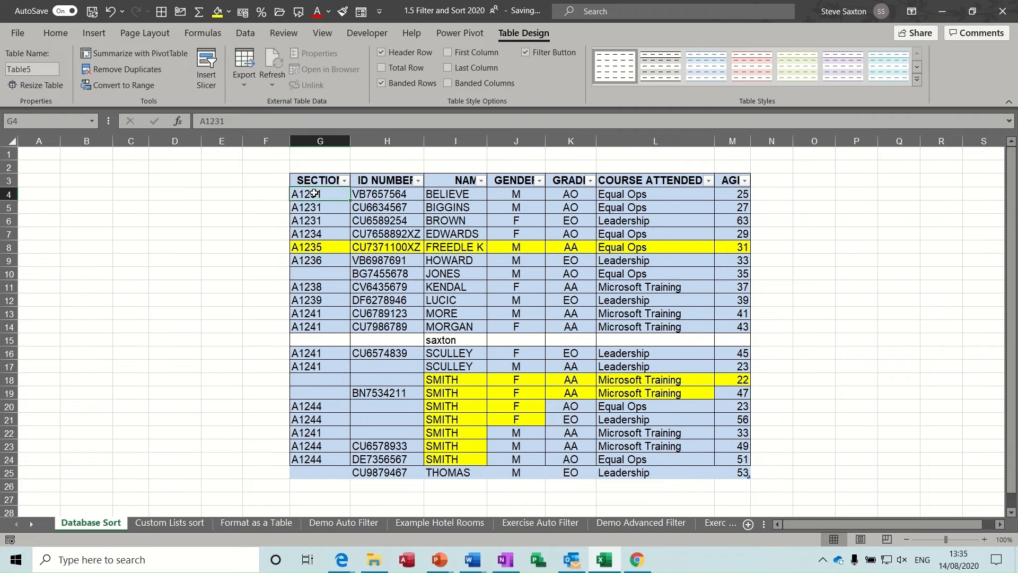
pyautogui.moveTo(303, 183); pyautogui.dragTo(676, 468)
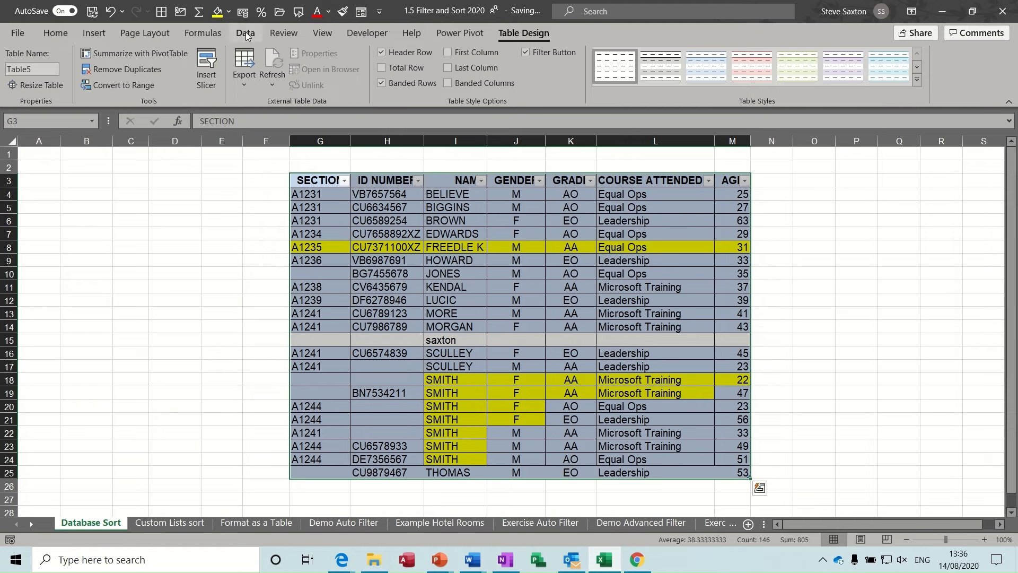
# Remove the table's background fill and apply a dark blue table style.
pyautogui.click(229, 11)
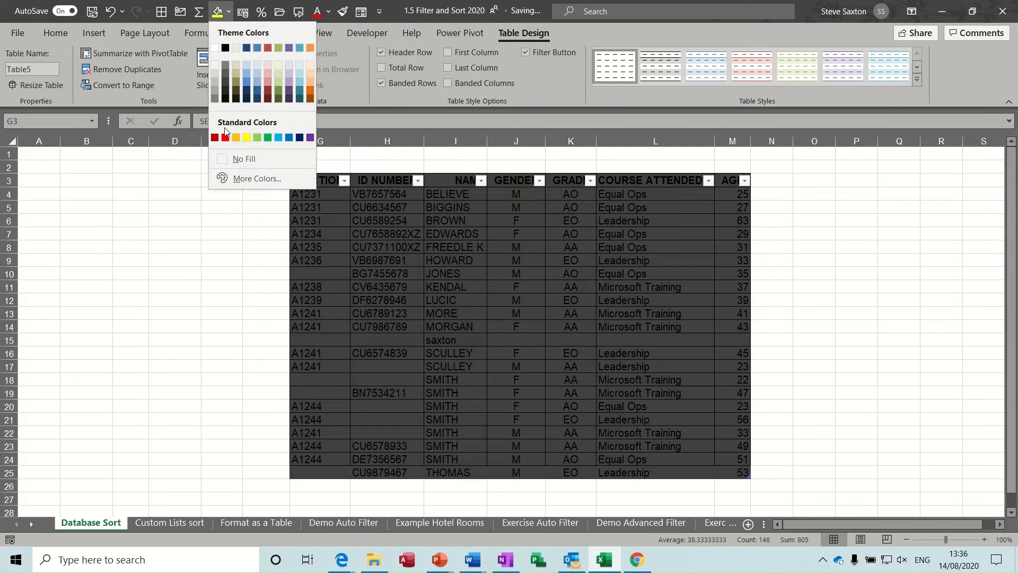
pyautogui.click(244, 159)
pyautogui.click(477, 287)
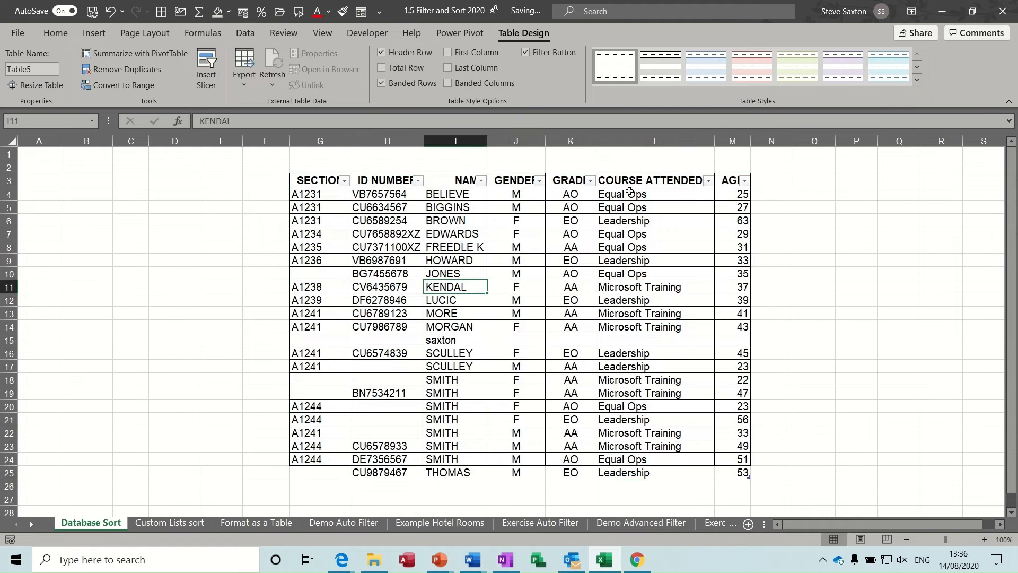
pyautogui.click(917, 80)
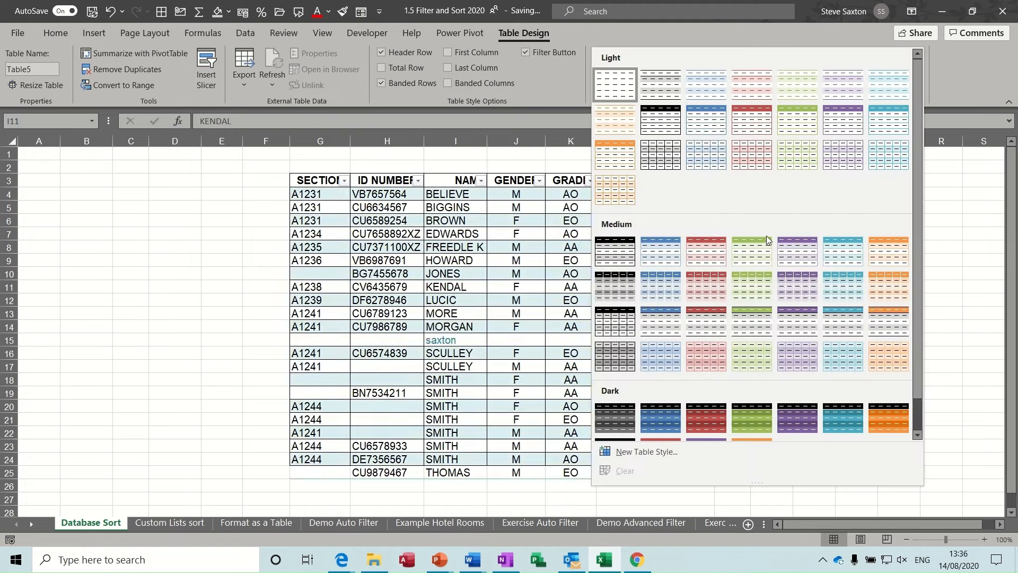
pyautogui.click(661, 418)
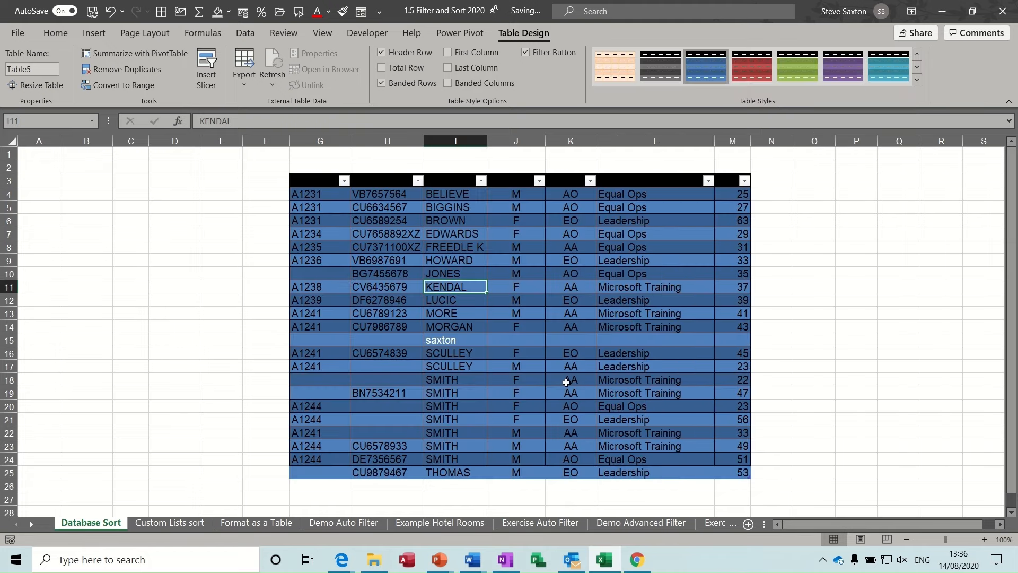
pyautogui.click(479, 379)
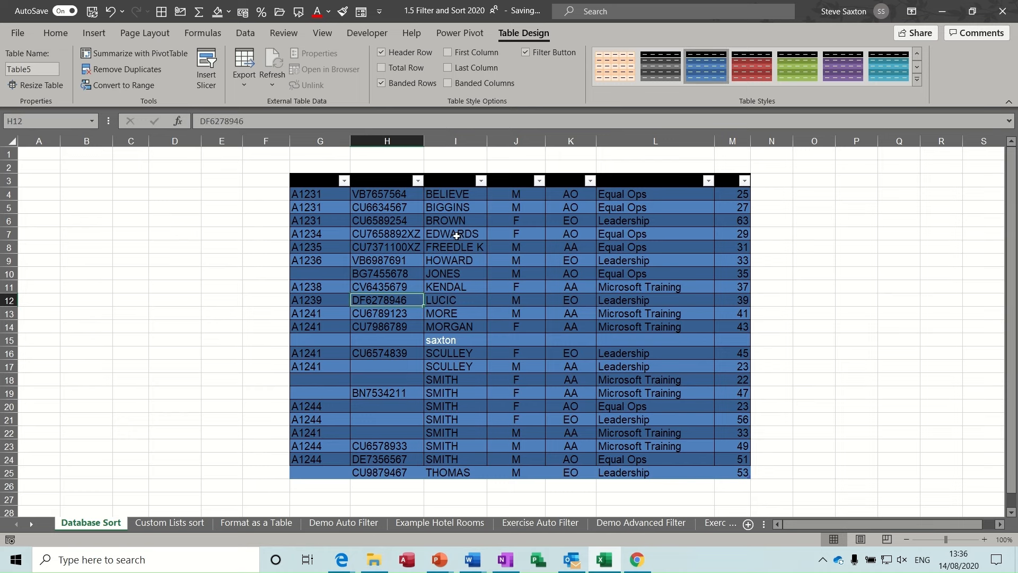
# Select the table from G4 down and make the heading text white.
pyautogui.click(317, 197)
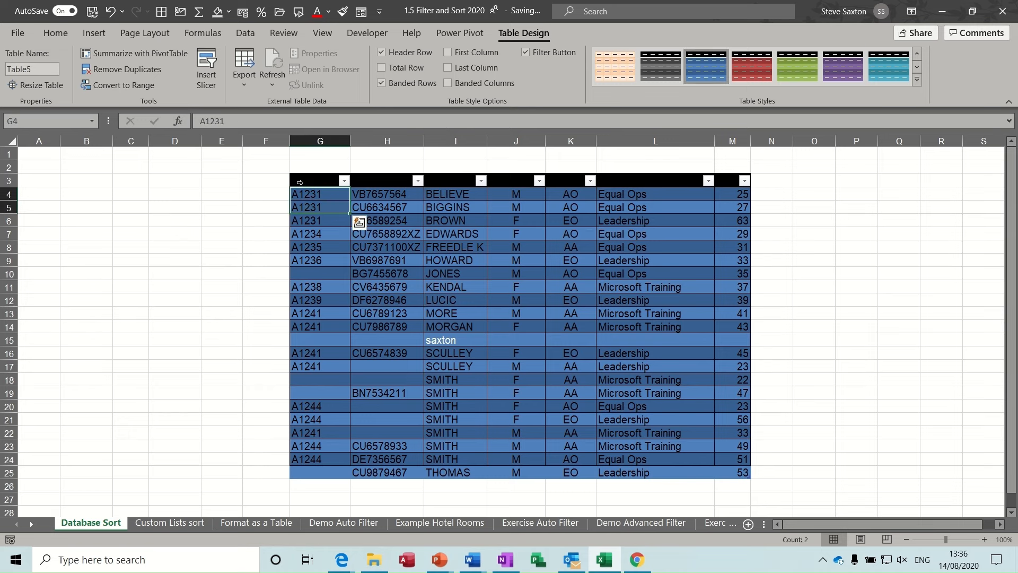
pyautogui.moveTo(334, 180); pyautogui.dragTo(742, 472)
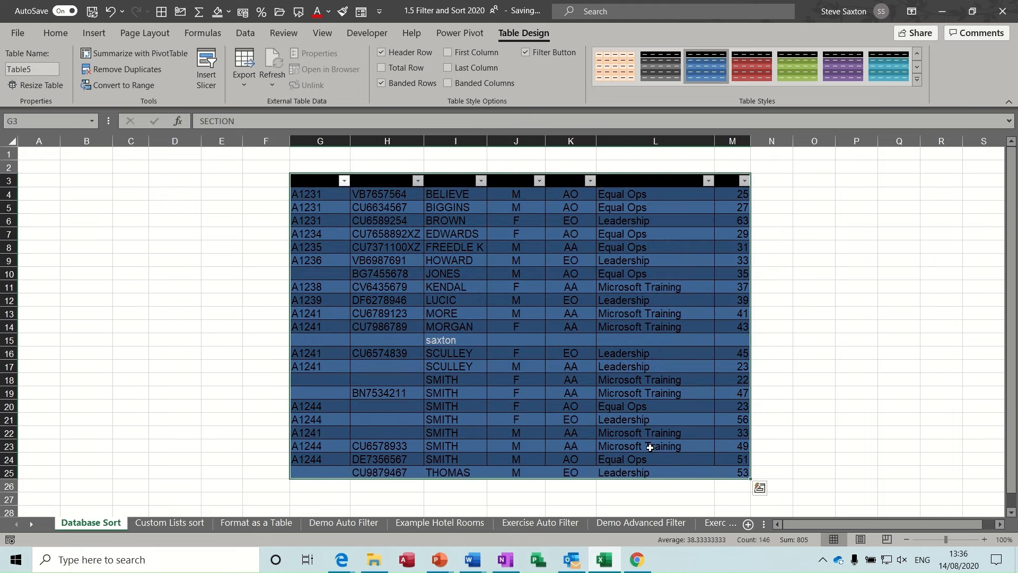
pyautogui.click(329, 11)
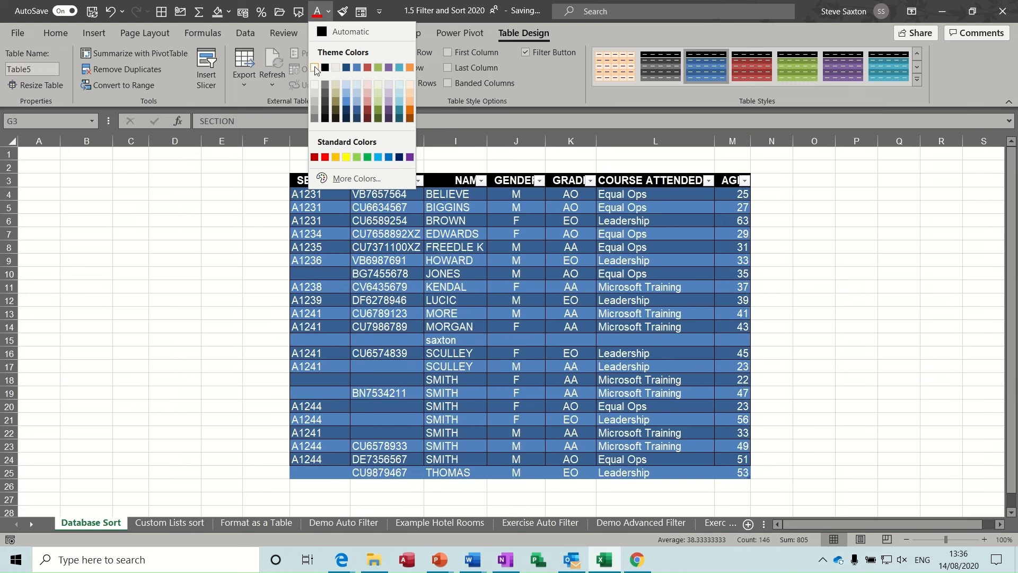
pyautogui.click(316, 68)
pyautogui.click(399, 263)
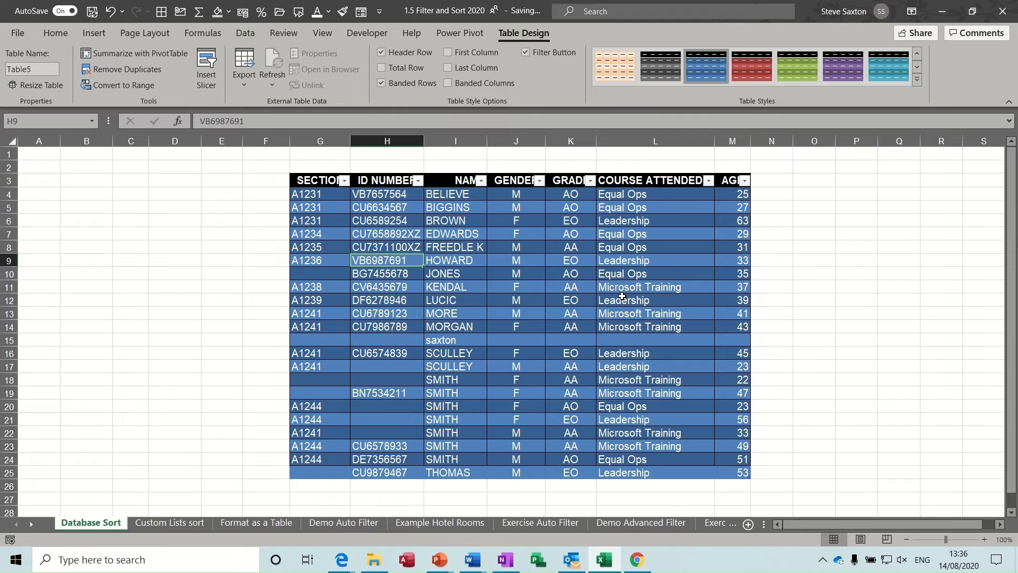
# Undo the recent formatting with Ctrl+Z and clear the selection.
pyautogui.hotkey('ctrl', 'z')
pyautogui.hotkey('ctrl', 'z')
pyautogui.hotkey('ctrl', 'z')
pyautogui.hotkey('ctrl', 'z')
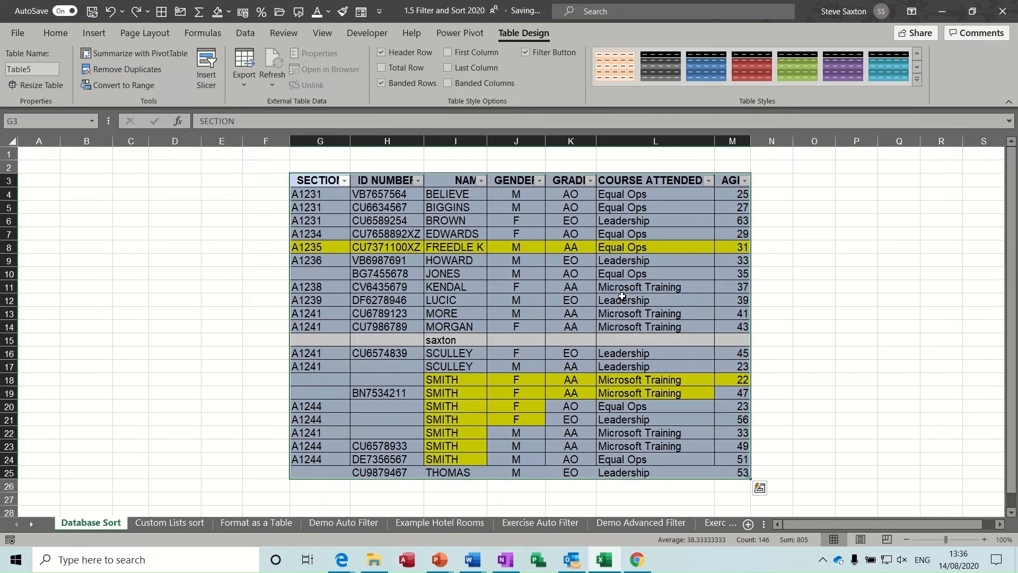
pyautogui.click(590, 294)
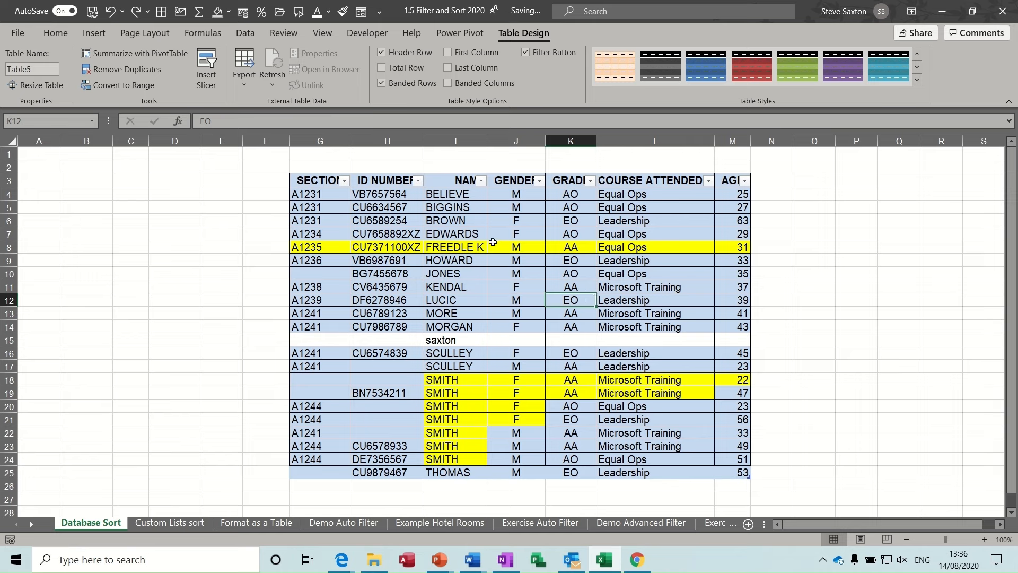
pyautogui.click(447, 207)
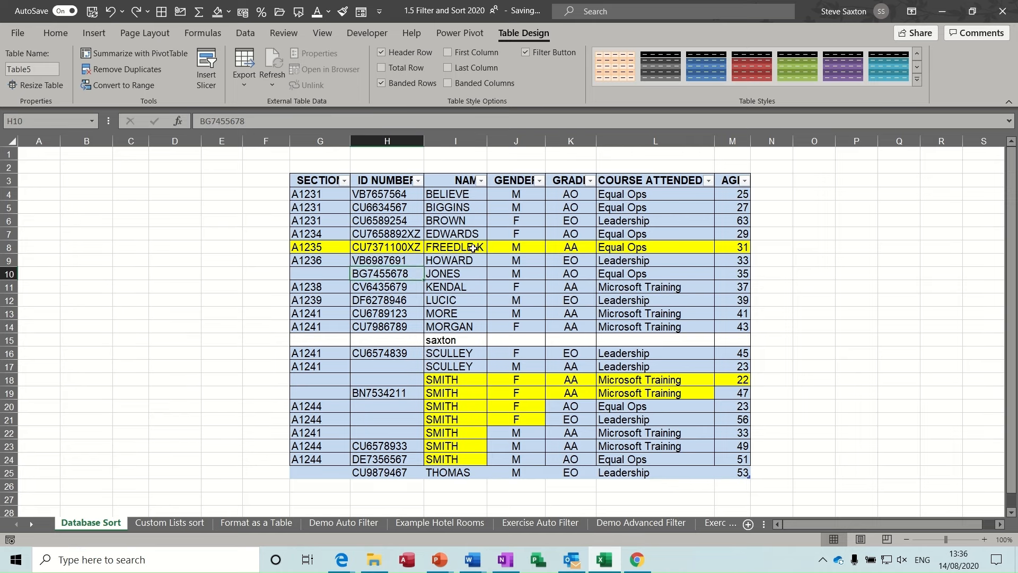
pyautogui.click(410, 245)
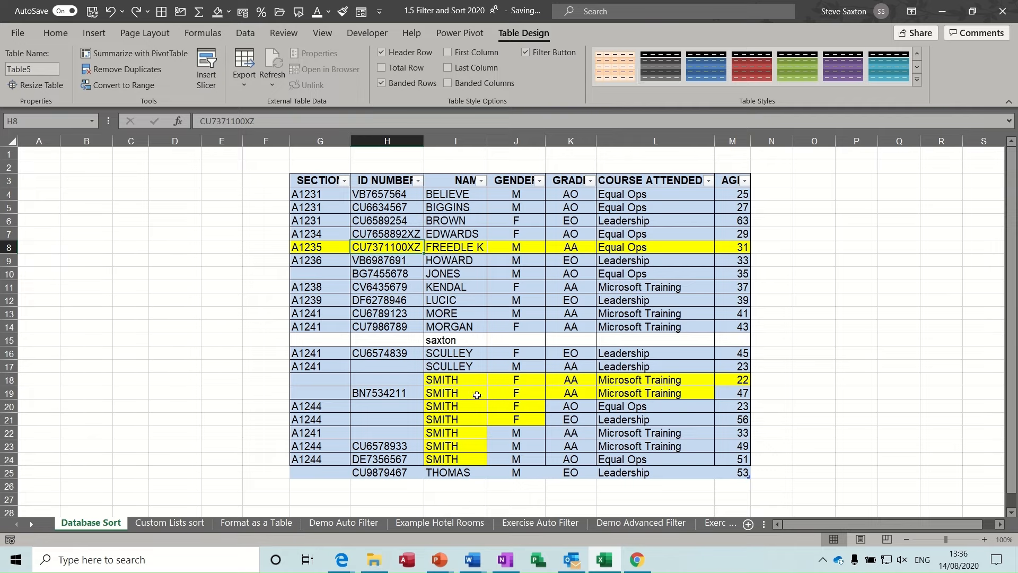
# Check the ID NUMBER filter on Format as a Table, then go to Demo Auto Filter.
pyautogui.click(244, 527)
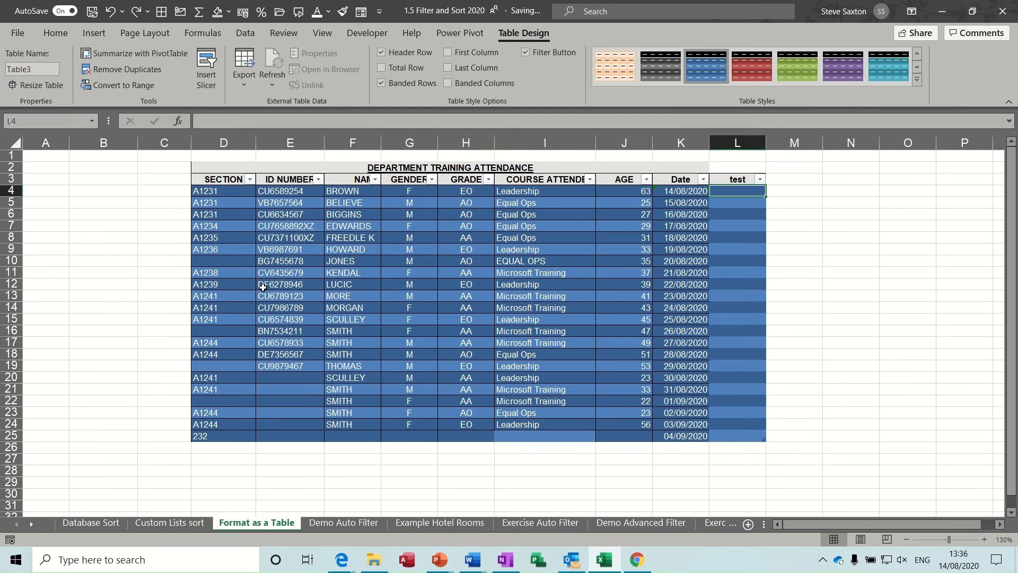
pyautogui.click(318, 179)
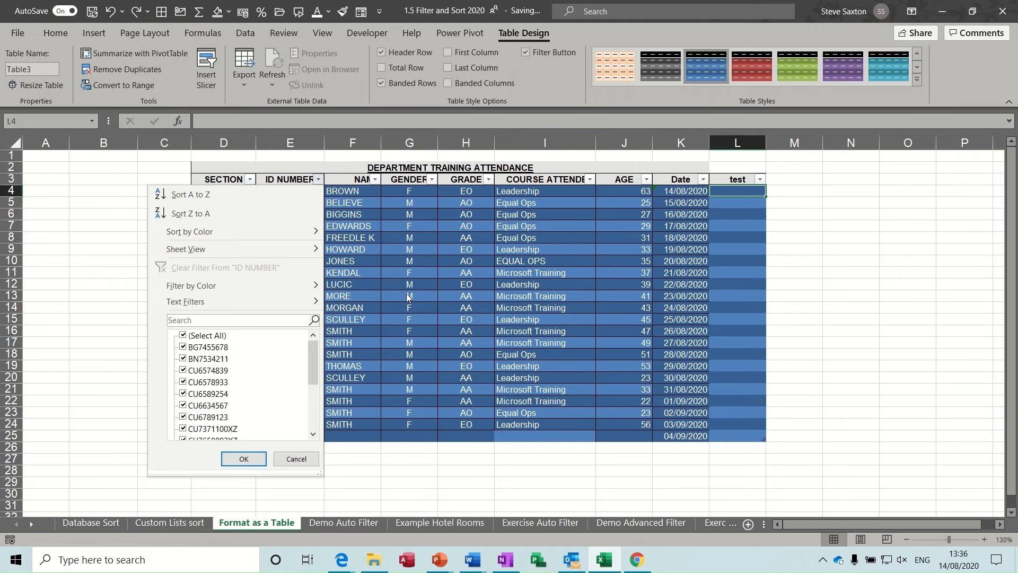
pyautogui.click(402, 256)
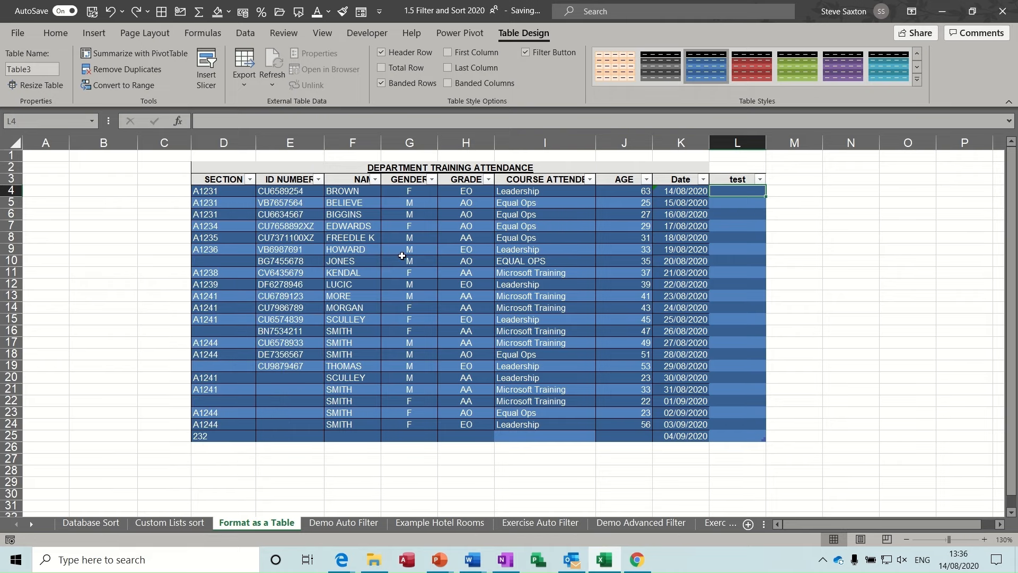
pyautogui.click(339, 524)
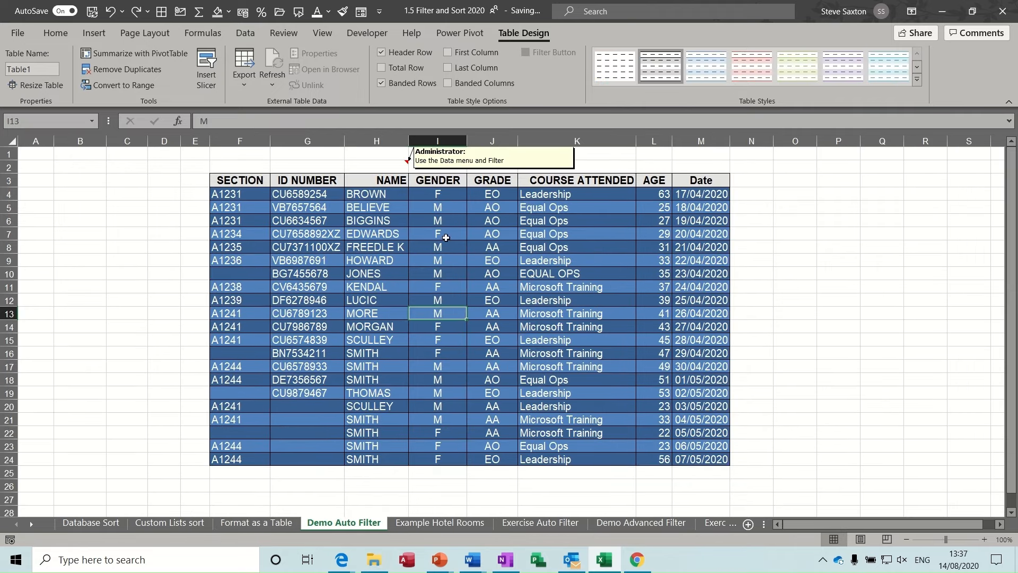
# Turn on Data > Filter so the training table's headings get filter buttons.
pyautogui.click(439, 257)
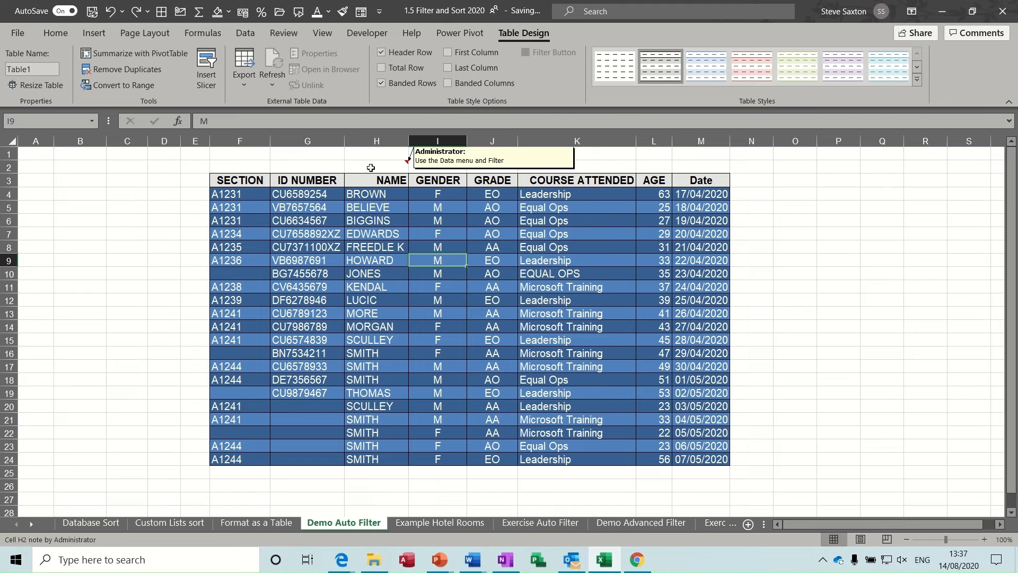
pyautogui.click(246, 34)
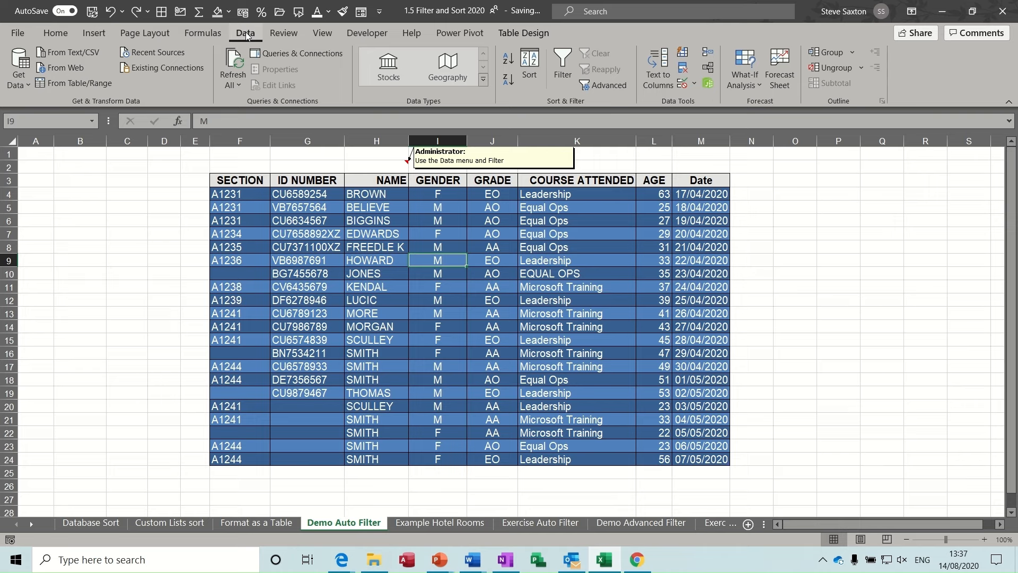
pyautogui.click(562, 57)
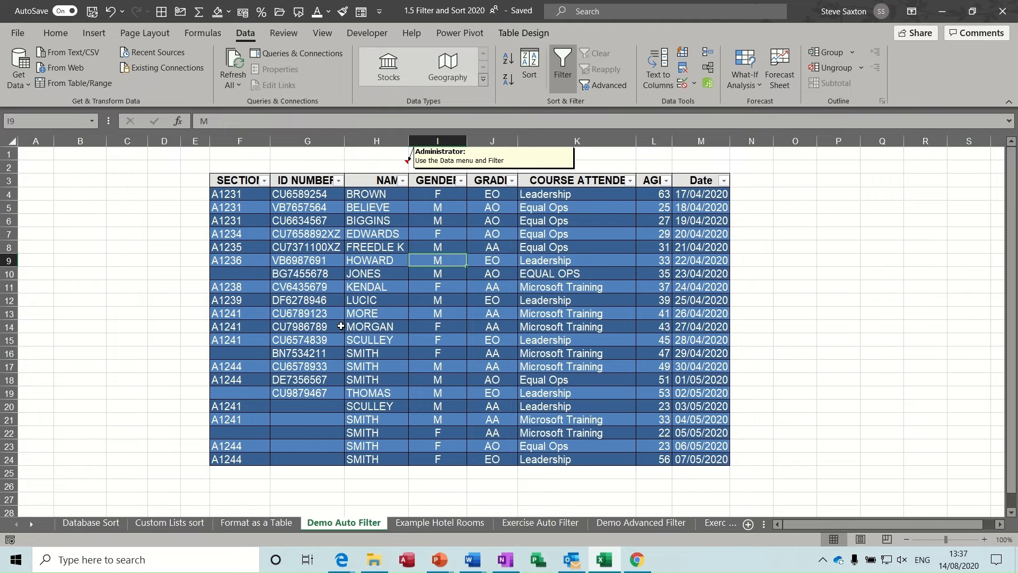
pyautogui.click(249, 522)
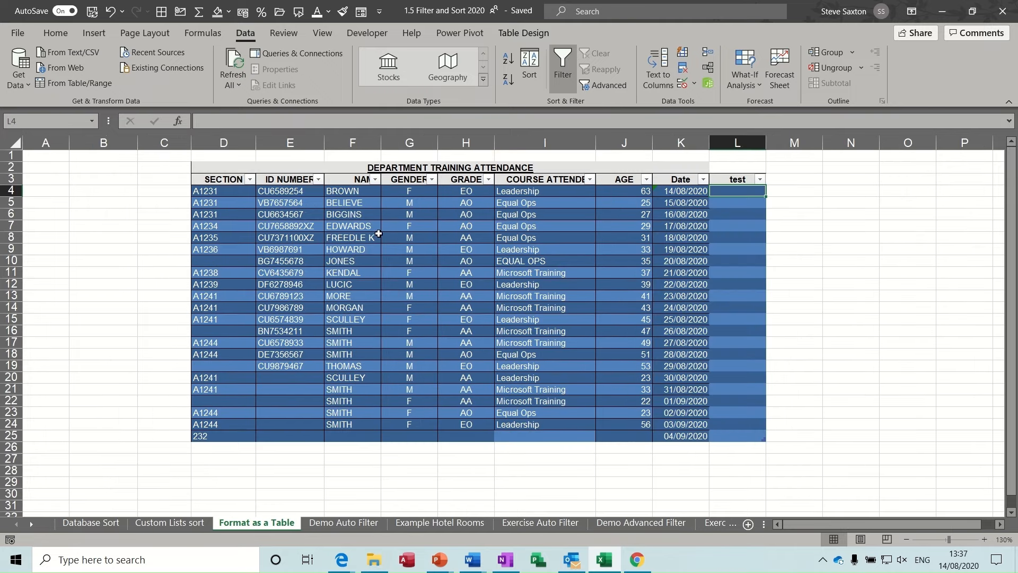
pyautogui.click(342, 523)
pyautogui.click(457, 225)
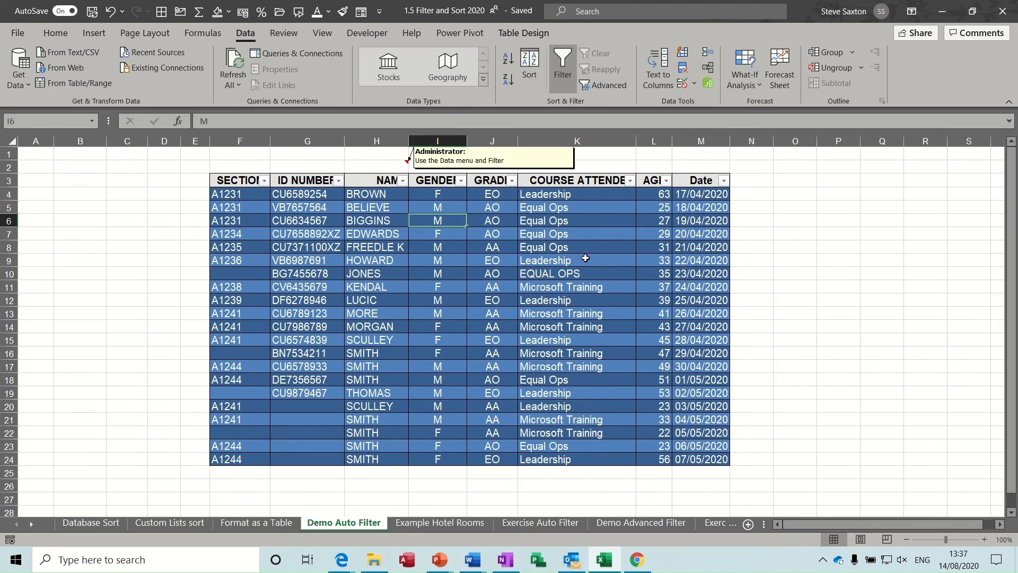
# Add a 'test' heading right of Date, then undo it with Ctrl+Z.
pyautogui.click(743, 181)
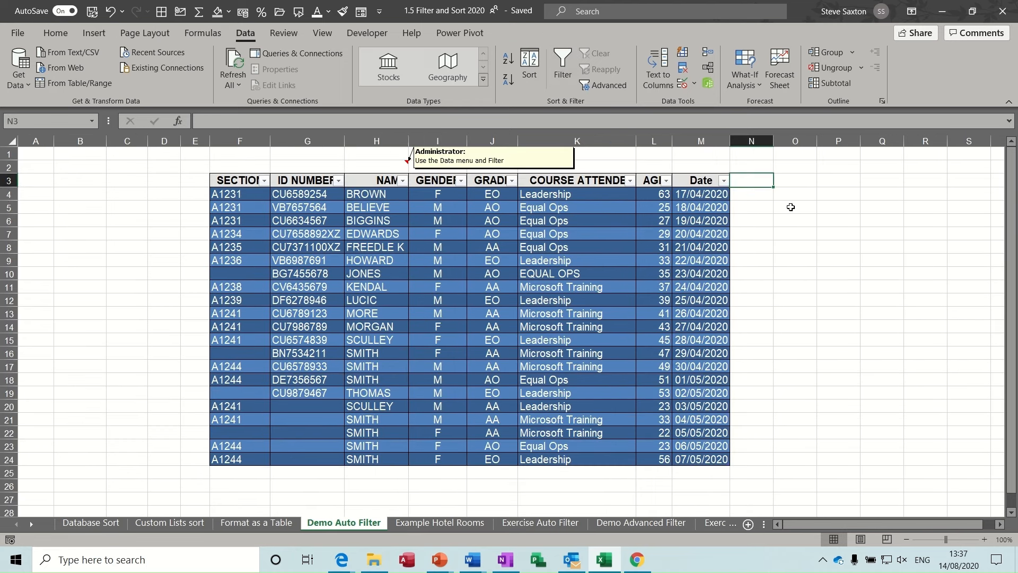
pyautogui.write('test')
pyautogui.press('Return')
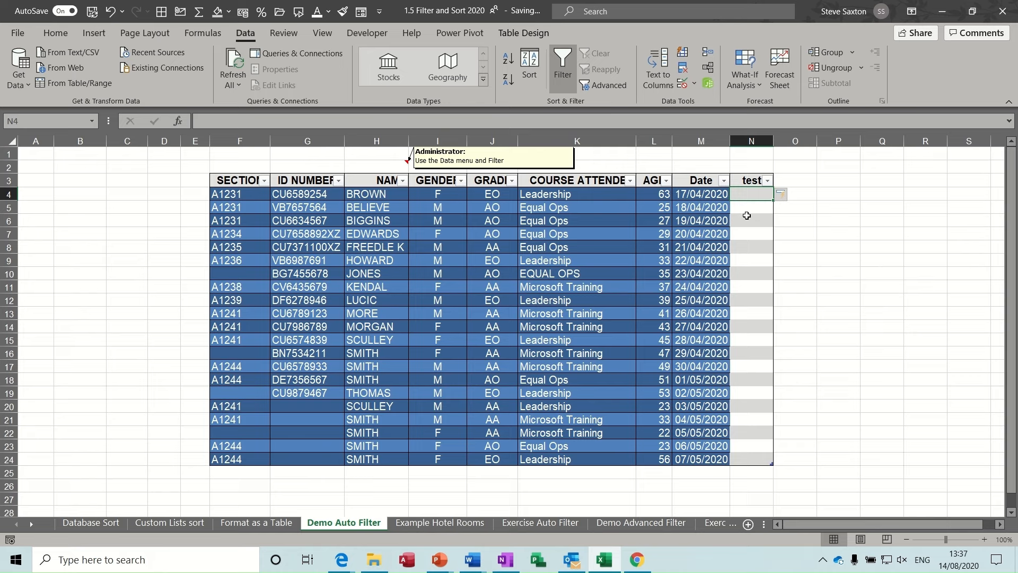
pyautogui.click(610, 268)
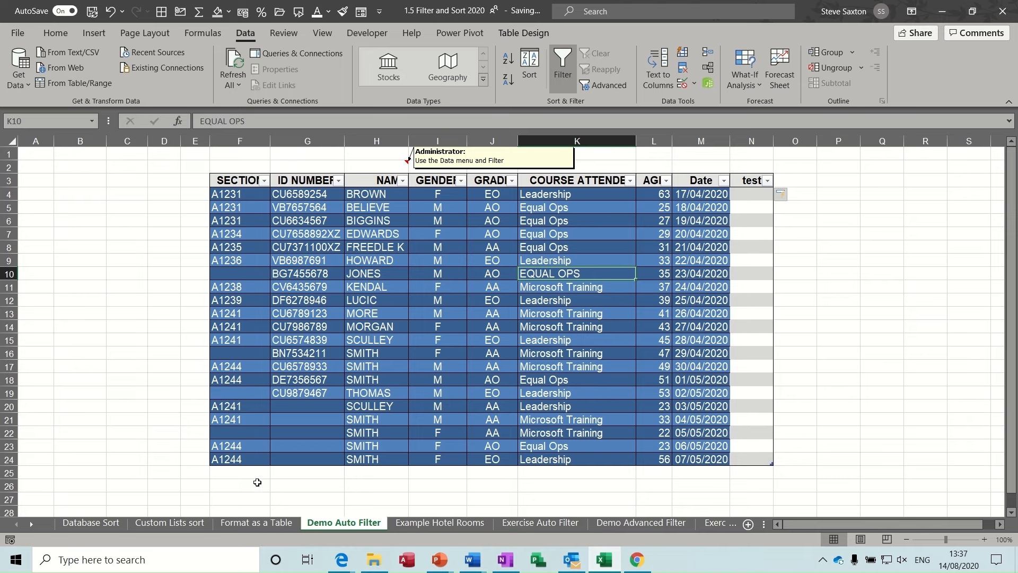
pyautogui.click(234, 482)
pyautogui.click(653, 262)
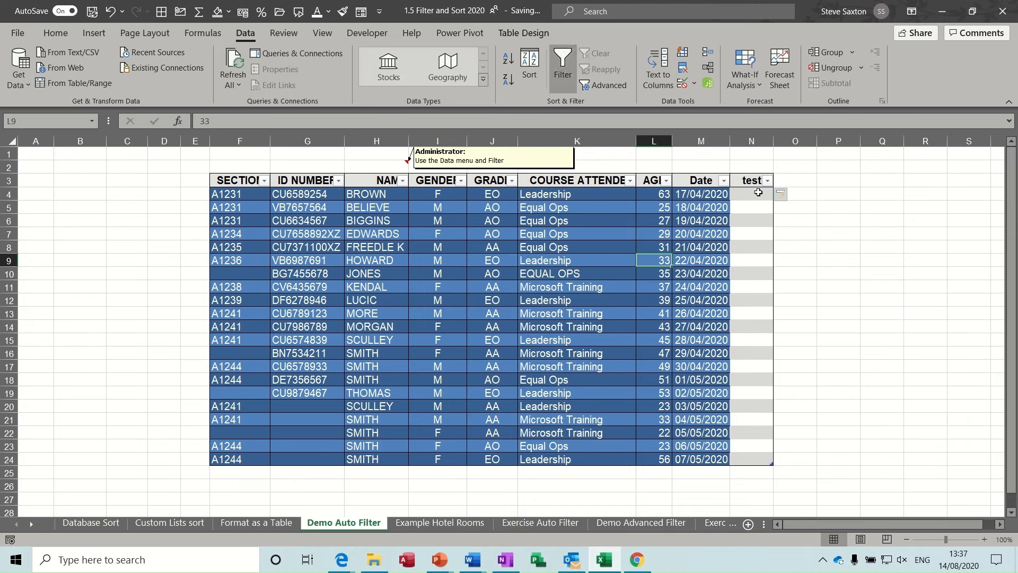
pyautogui.hotkey('ctrl', 'z')
pyautogui.hotkey('ctrl', 'z')
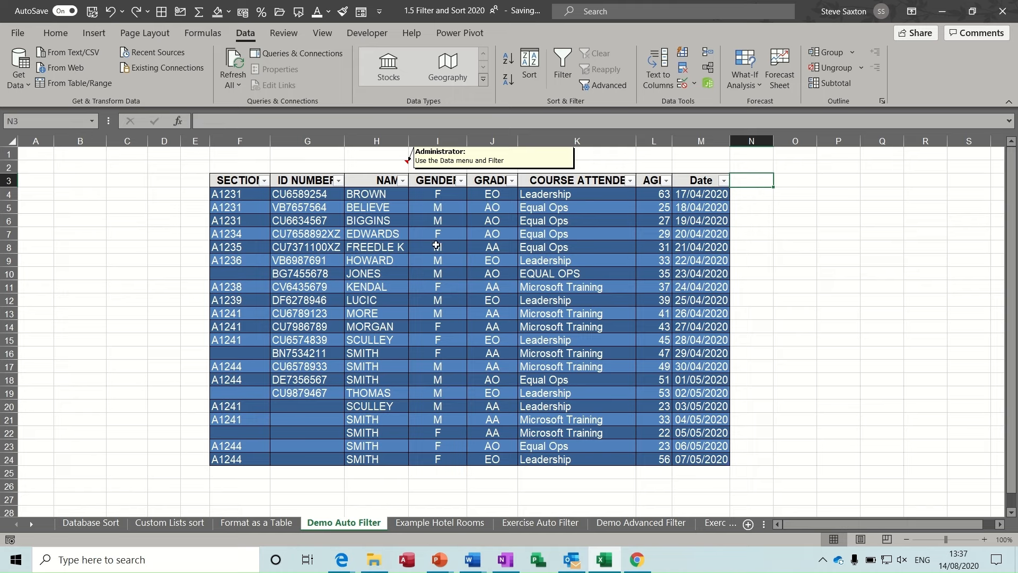
pyautogui.click(380, 236)
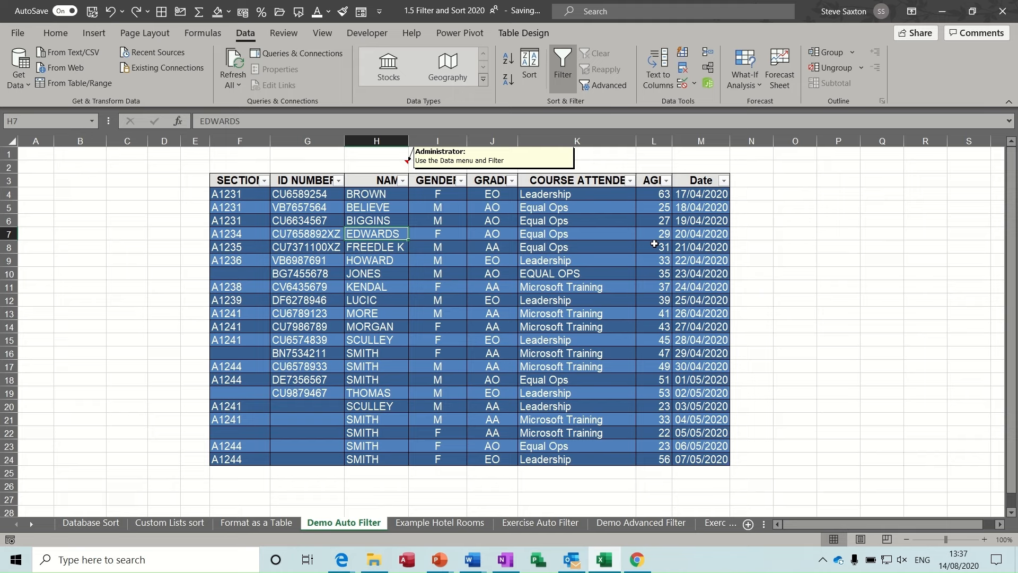
pyautogui.click(630, 181)
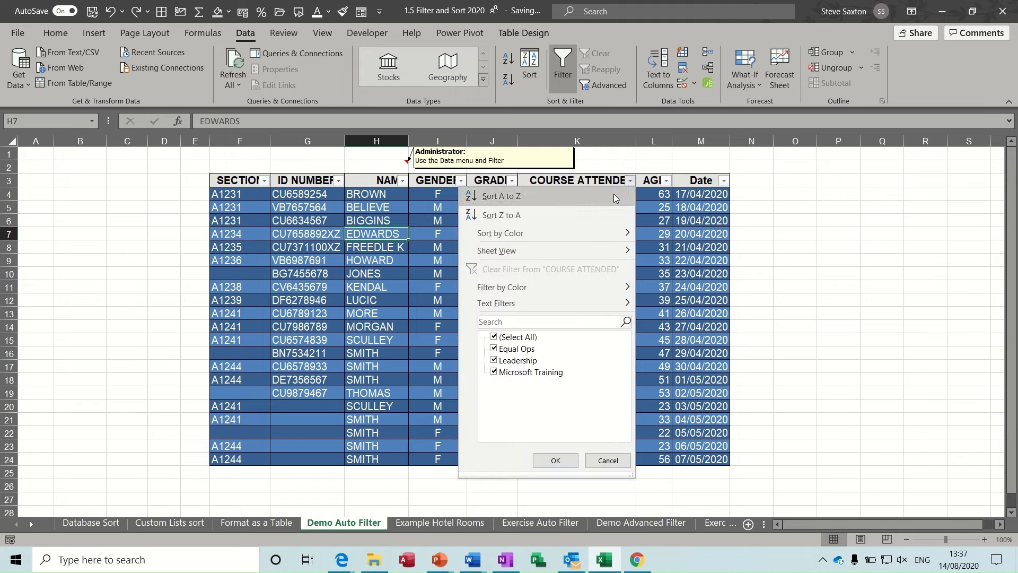
pyautogui.click(494, 338)
pyautogui.click(495, 362)
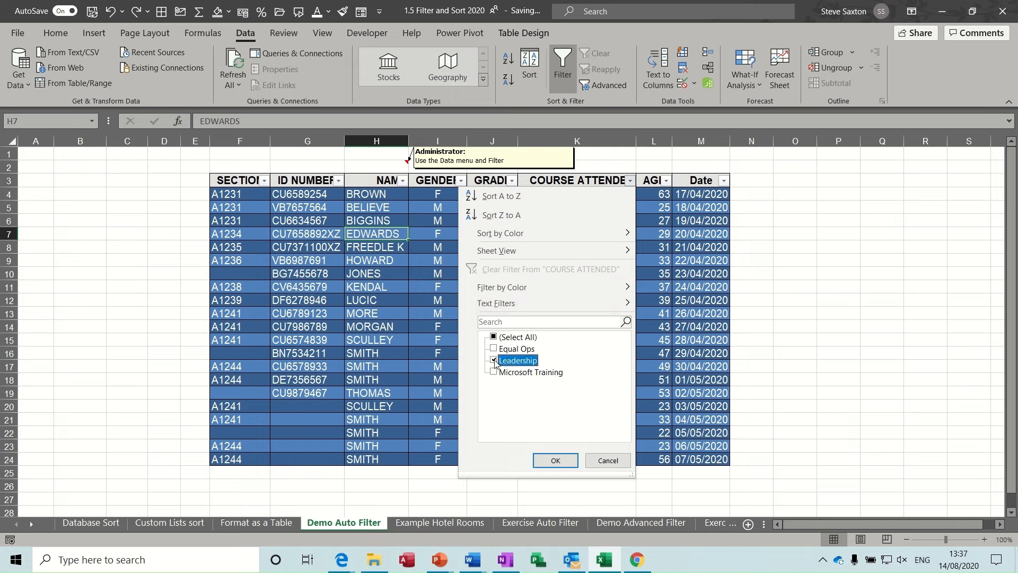
pyautogui.click(555, 459)
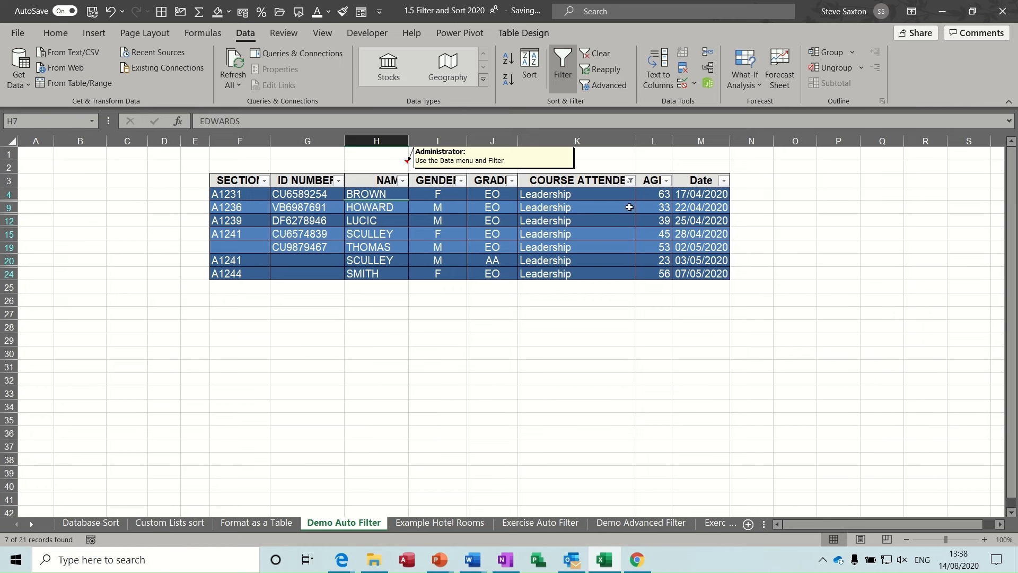
pyautogui.click(608, 54)
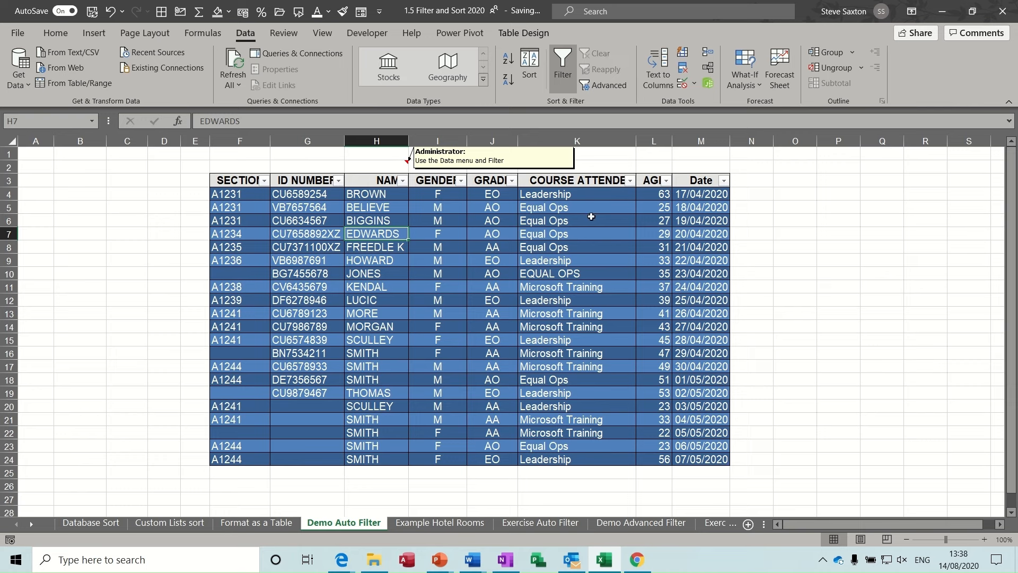
pyautogui.click(460, 181)
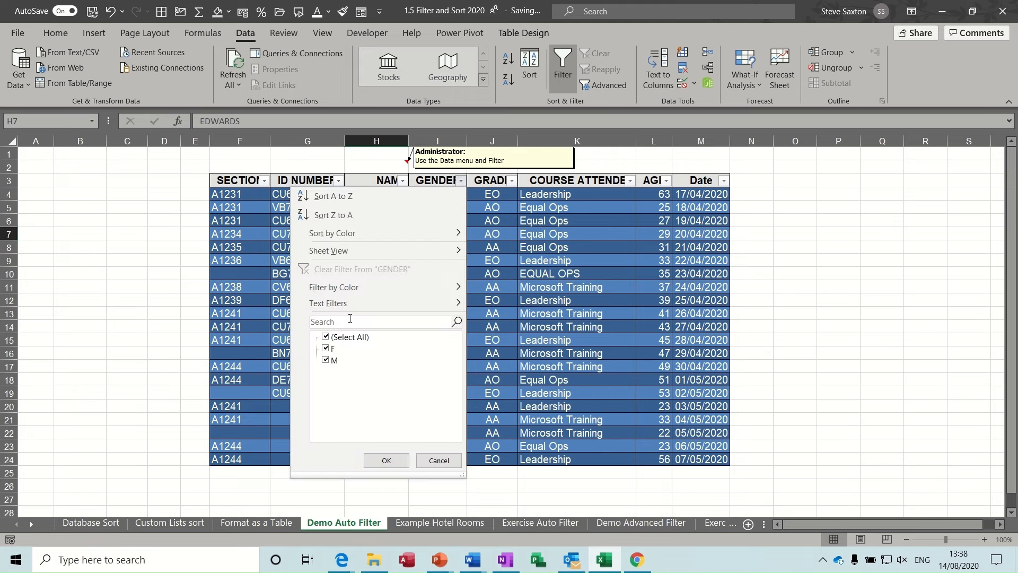
pyautogui.click(329, 337)
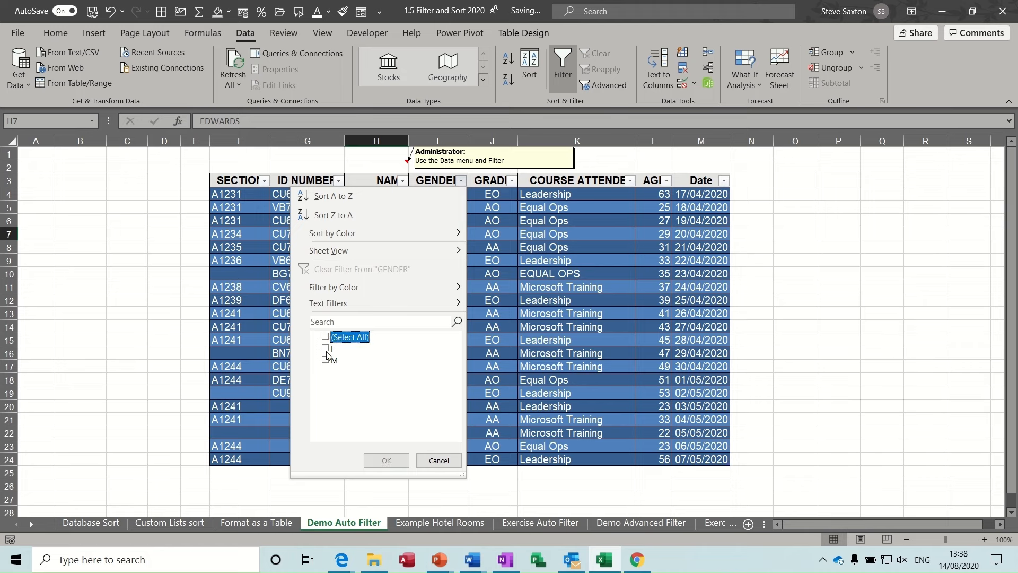
pyautogui.click(326, 349)
pyautogui.click(386, 460)
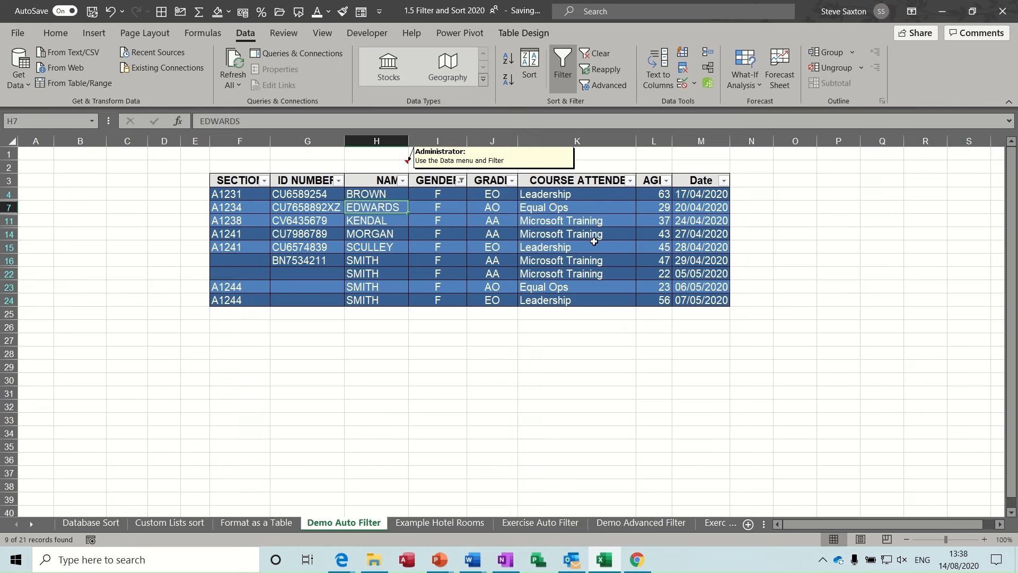
pyautogui.click(630, 181)
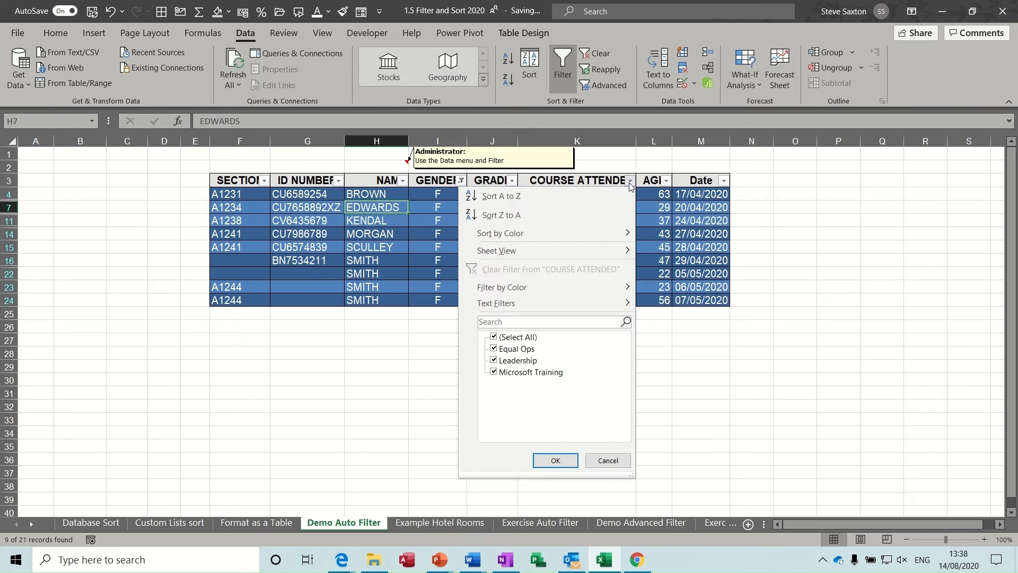
pyautogui.click(499, 338)
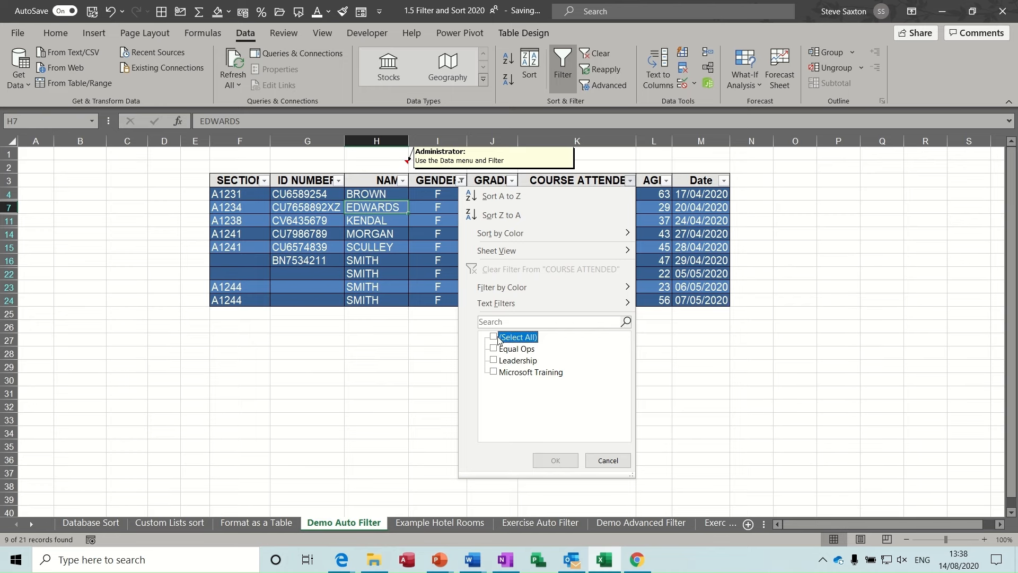
pyautogui.click(494, 348)
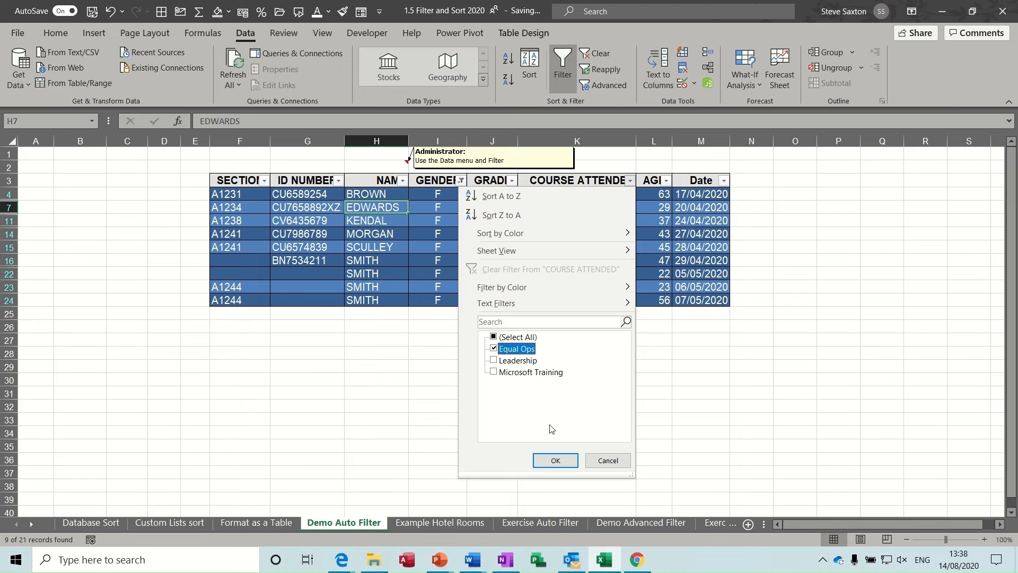
pyautogui.click(555, 460)
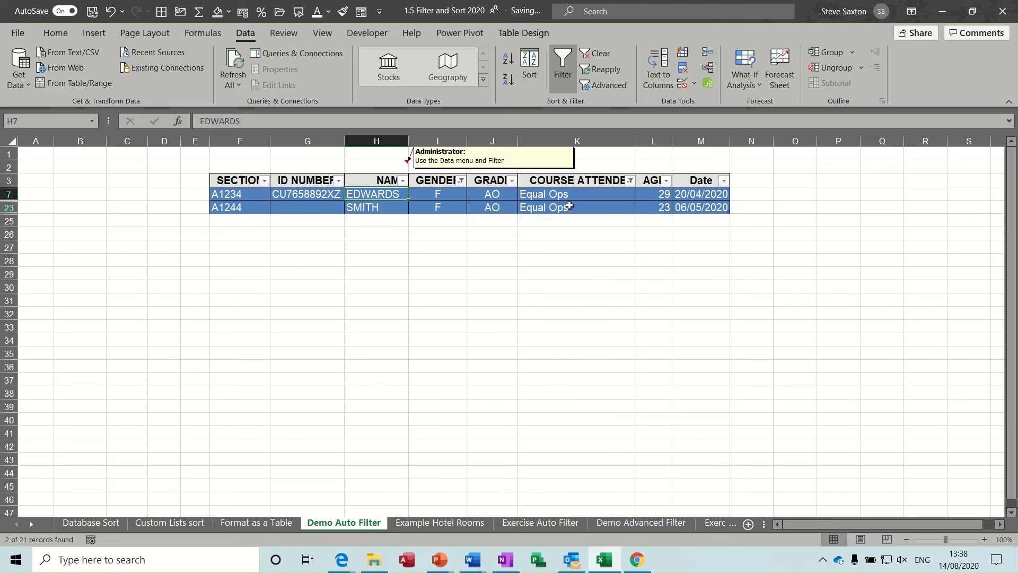
pyautogui.click(598, 53)
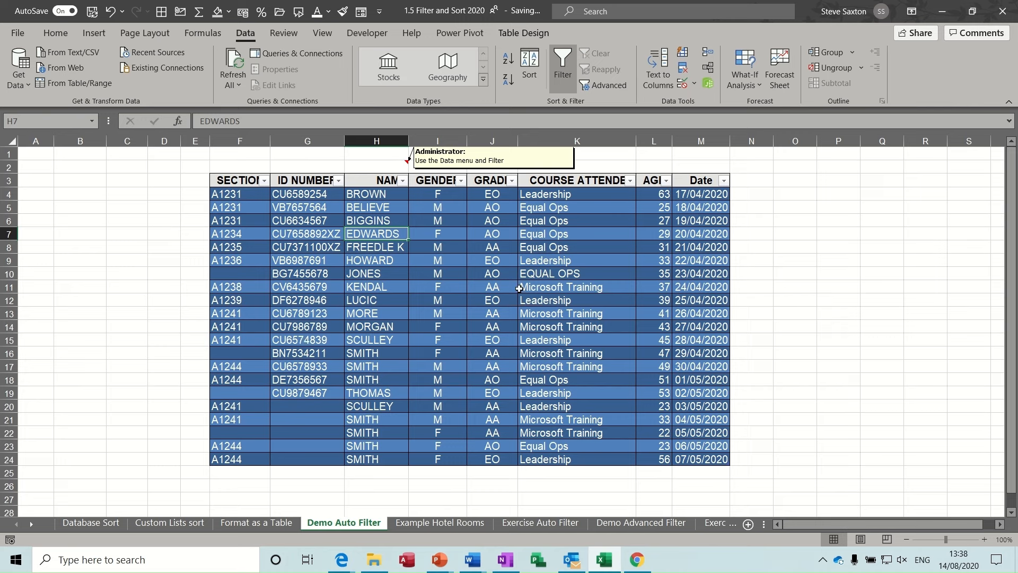
pyautogui.click(666, 182)
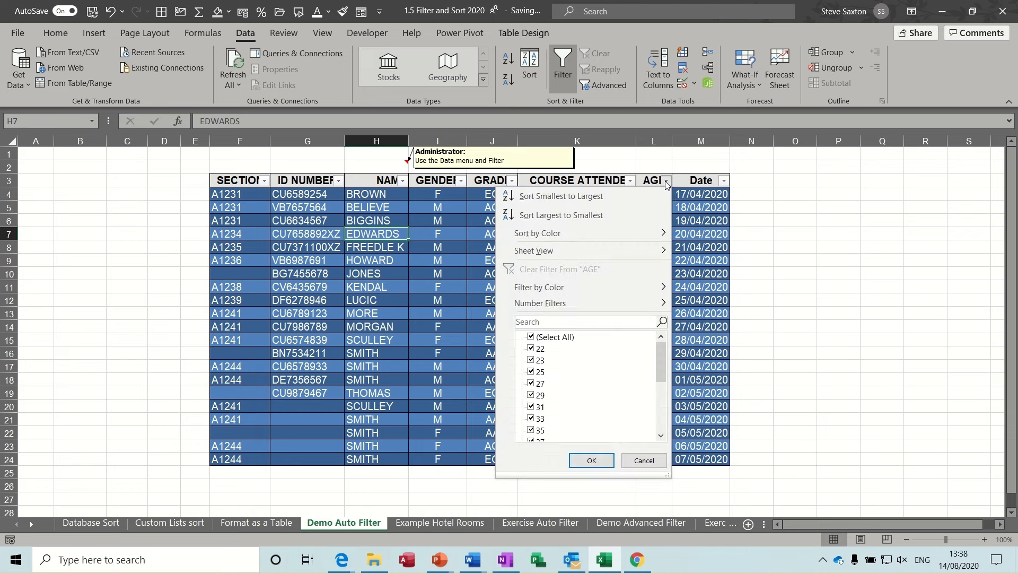
pyautogui.click(698, 211)
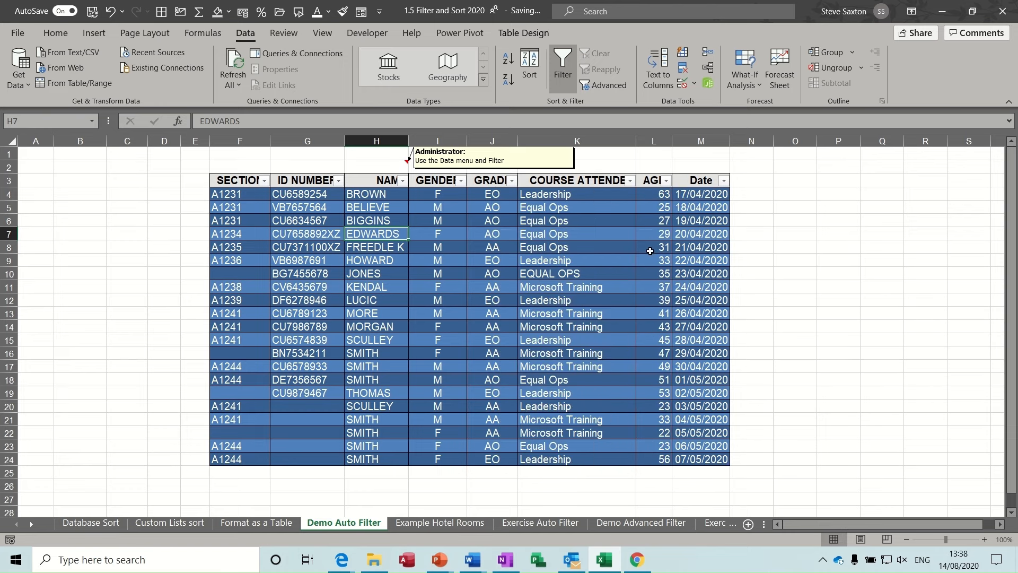
pyautogui.click(665, 182)
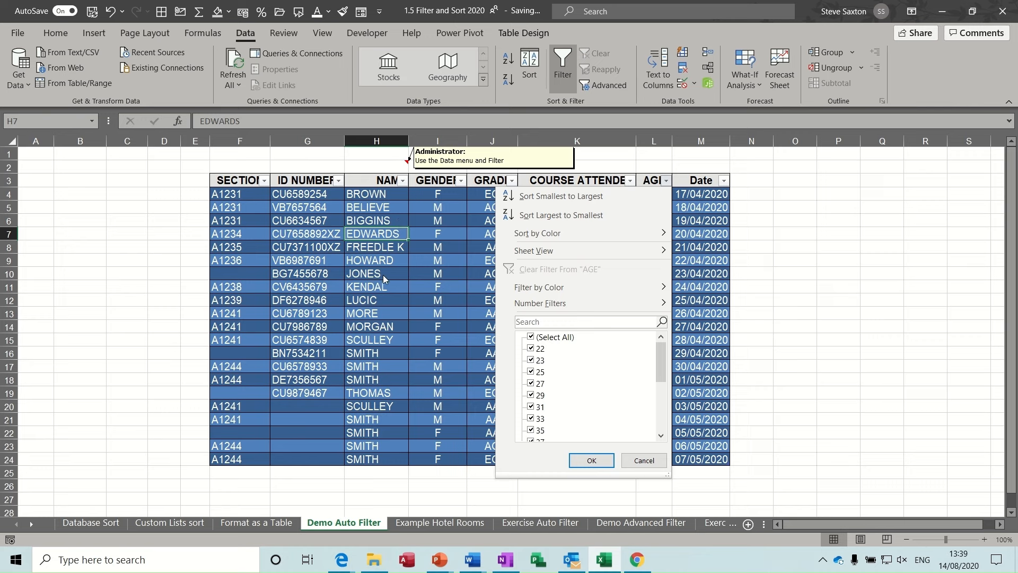
pyautogui.moveTo(534, 303)
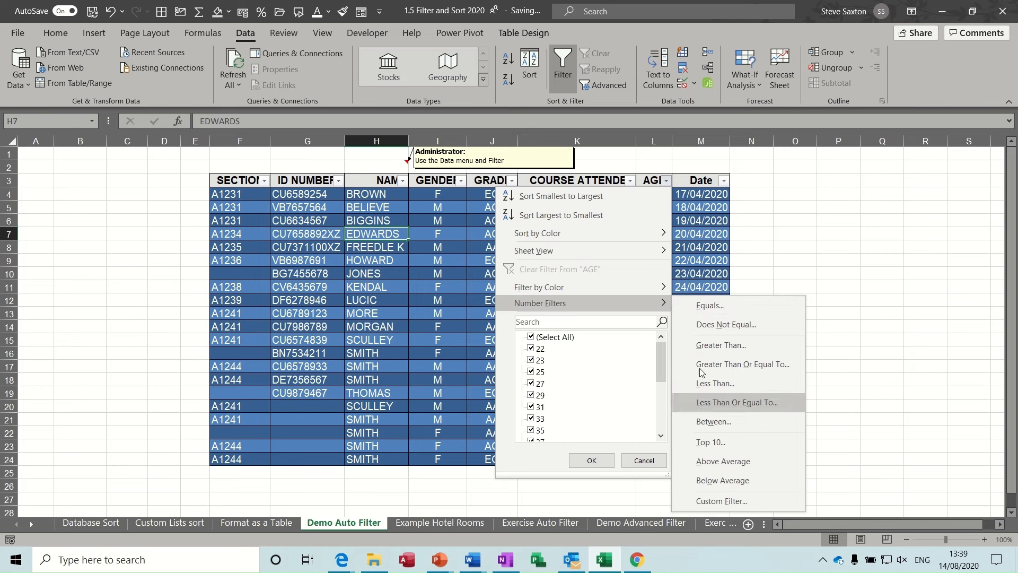
pyautogui.click(719, 501)
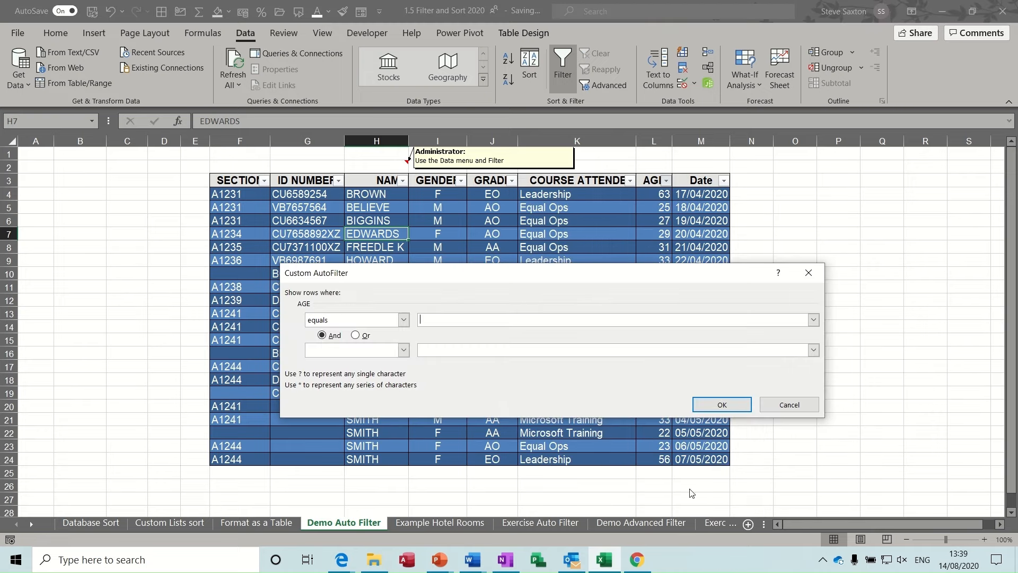
pyautogui.click(403, 321)
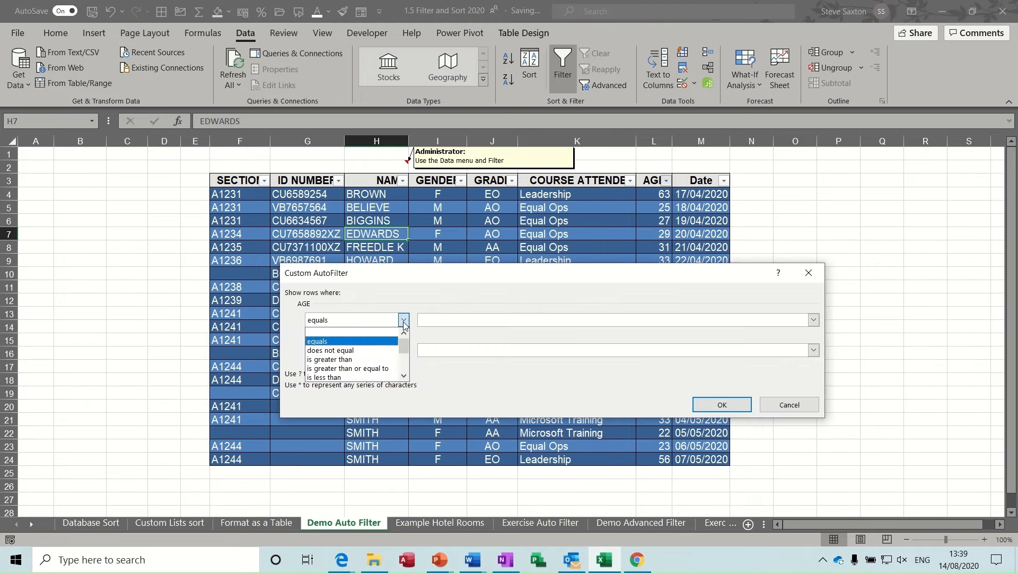
pyautogui.click(373, 362)
pyautogui.click(442, 320)
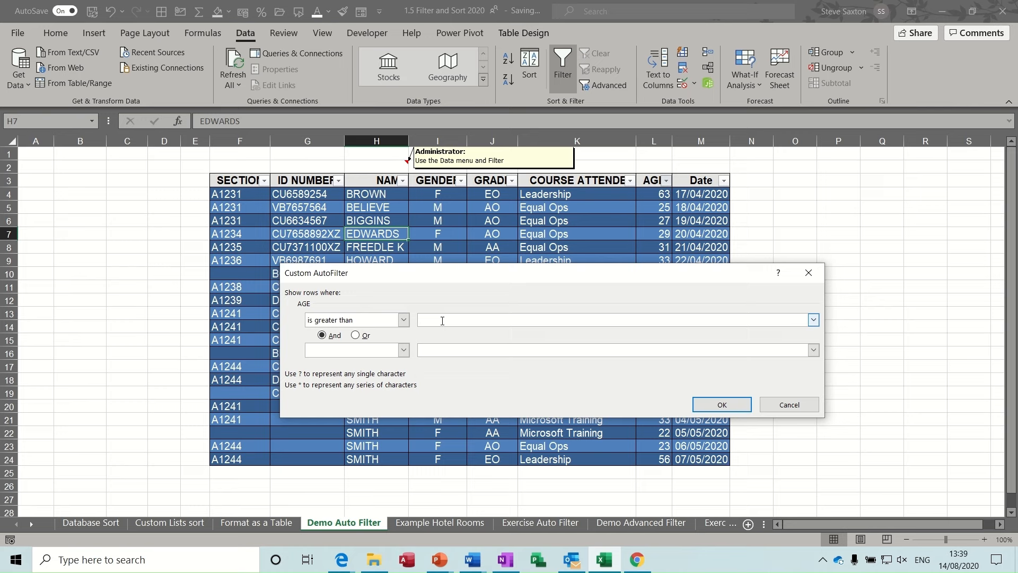
pyautogui.click(403, 350)
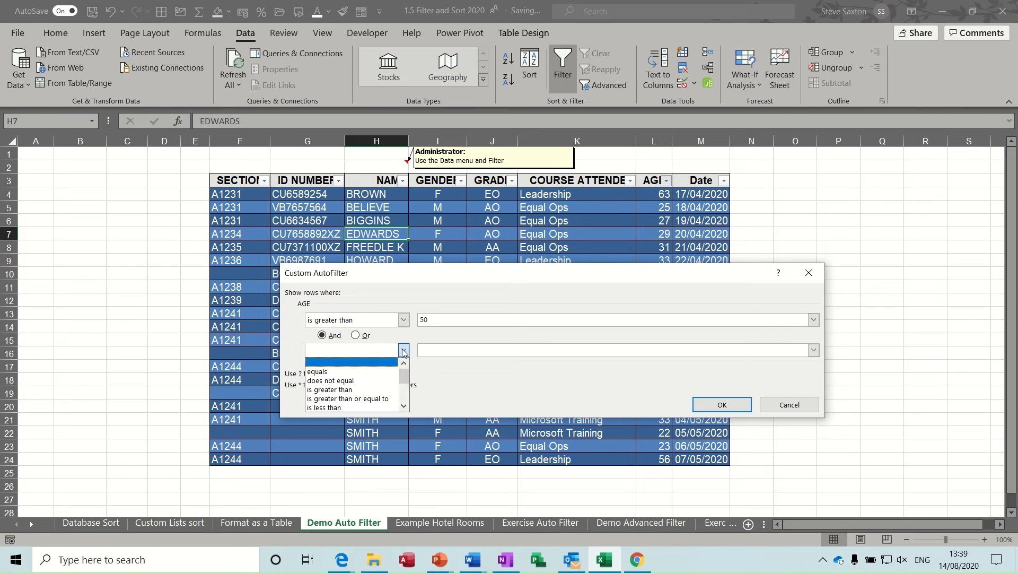
pyautogui.click(342, 407)
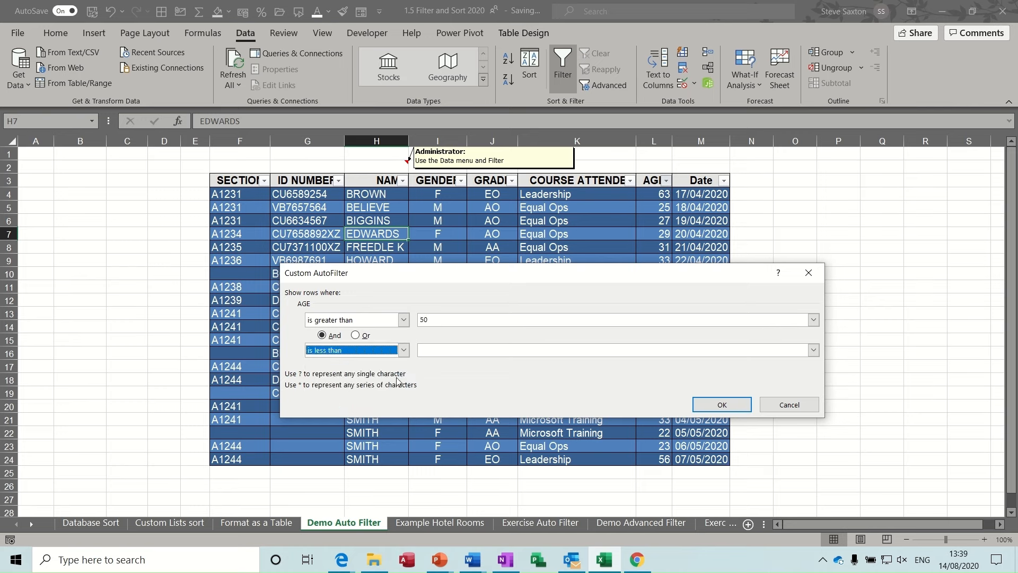
pyautogui.click(441, 349)
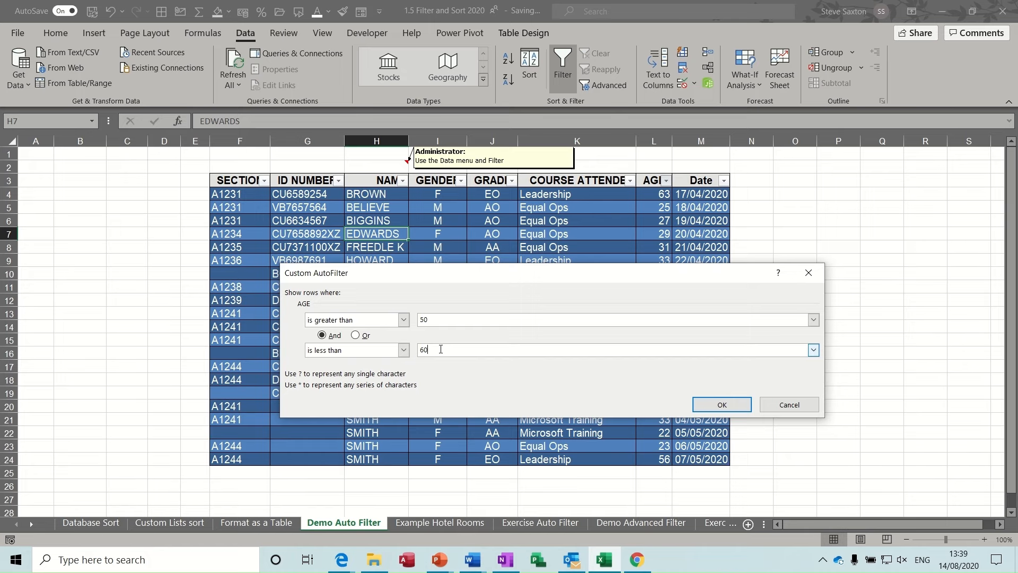
pyautogui.click(713, 405)
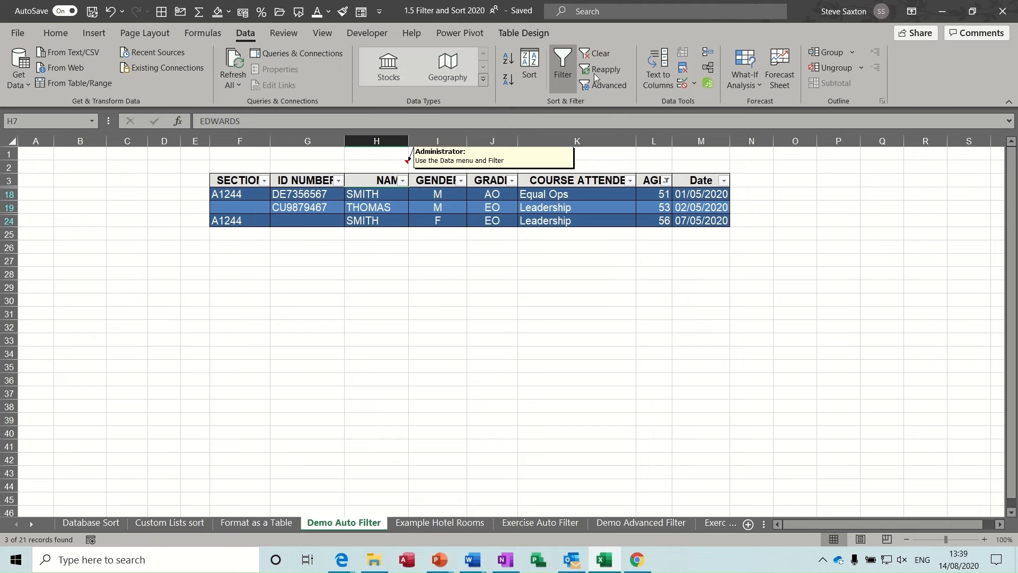
pyautogui.click(592, 54)
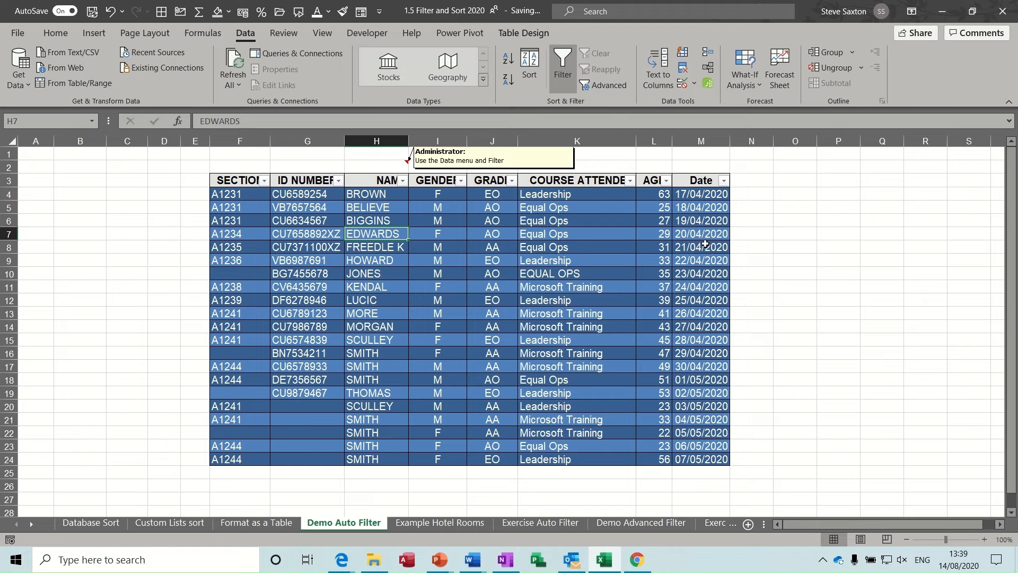
pyautogui.click(723, 181)
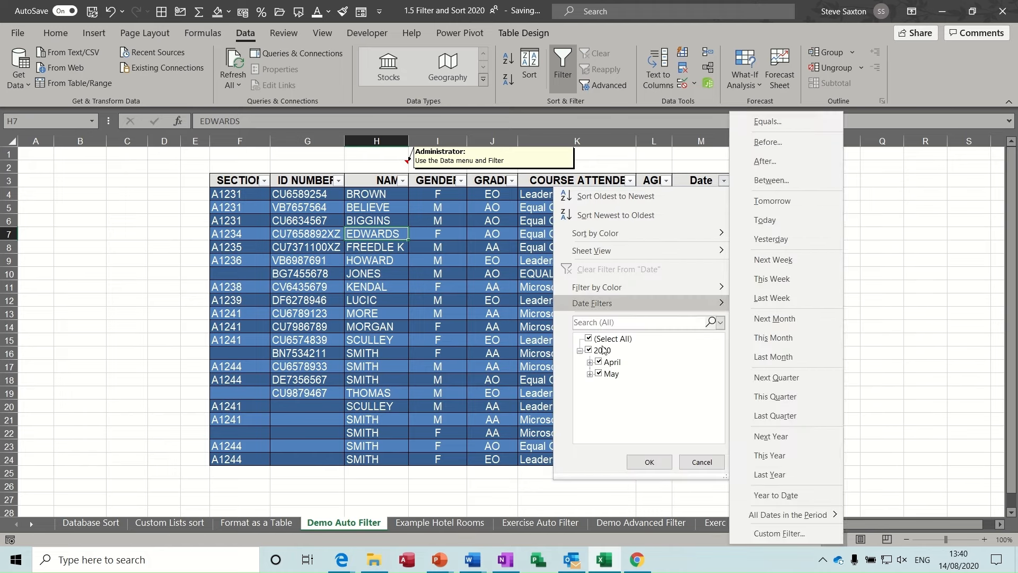
pyautogui.moveTo(596, 301)
pyautogui.click(784, 180)
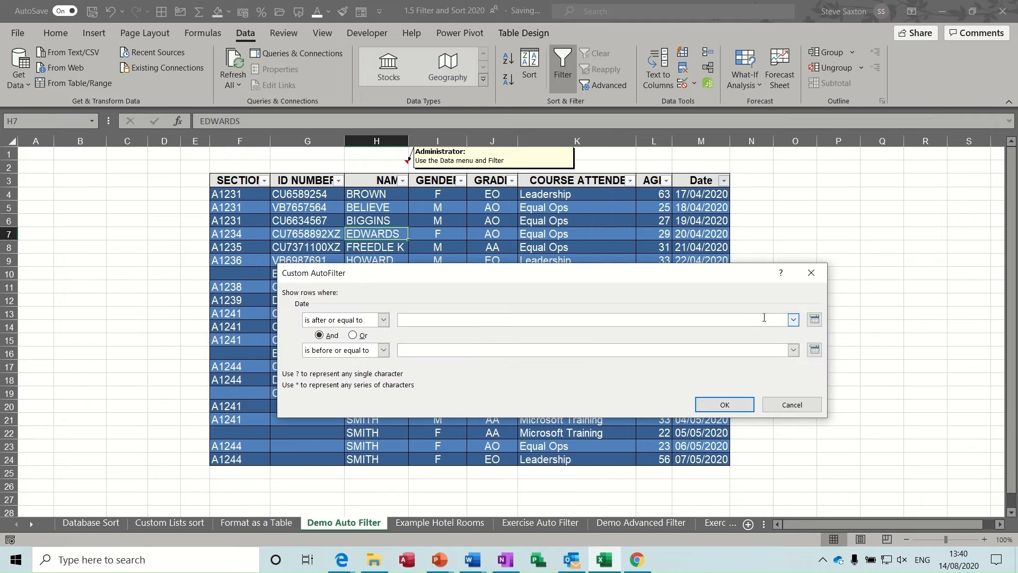
pyautogui.click(815, 320)
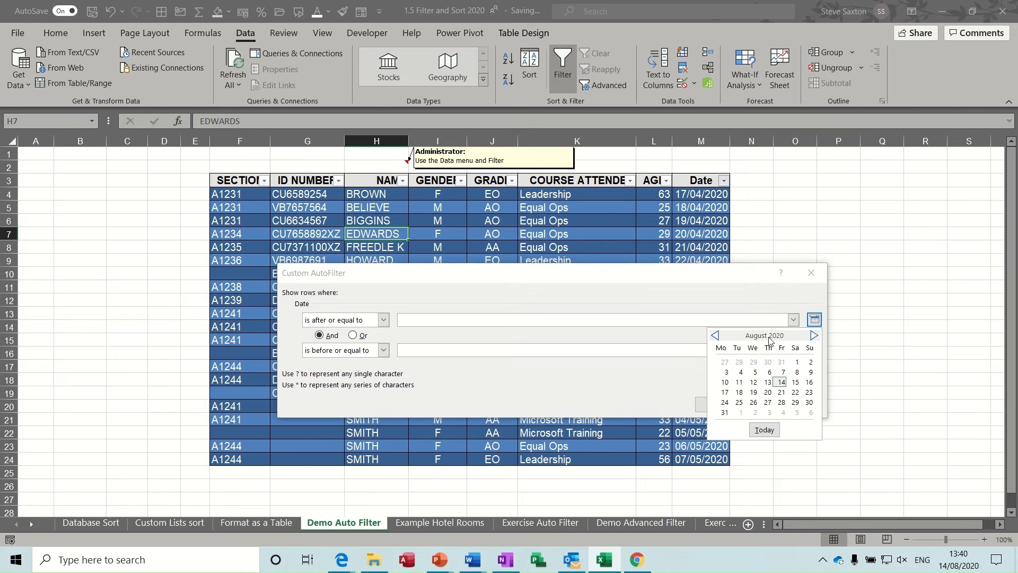
pyautogui.click(716, 335)
pyautogui.click(716, 335)
pyautogui.click(715, 335)
pyautogui.click(716, 336)
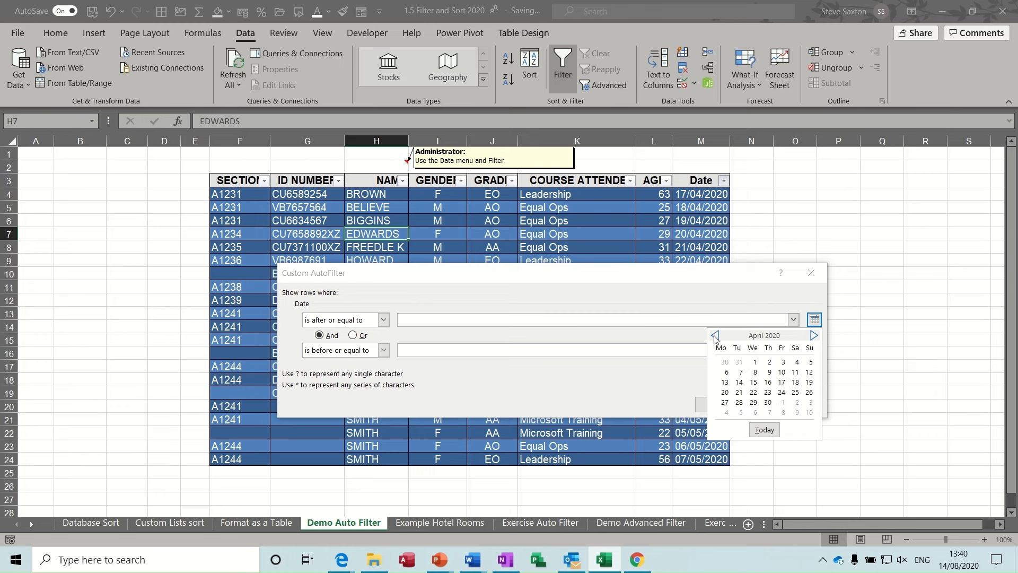
pyautogui.click(781, 382)
pyautogui.click(814, 350)
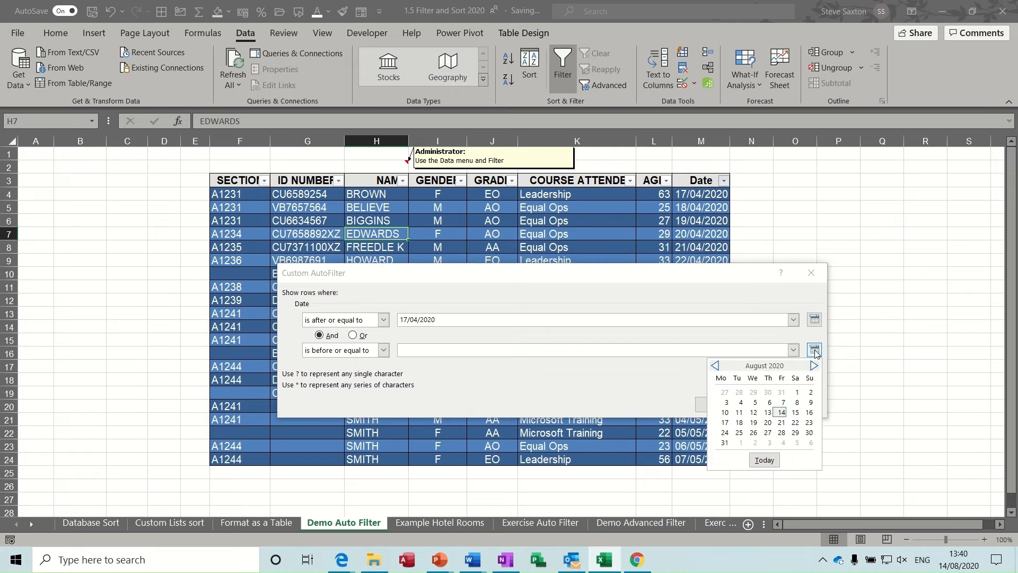
pyautogui.click(719, 368)
pyautogui.click(719, 368)
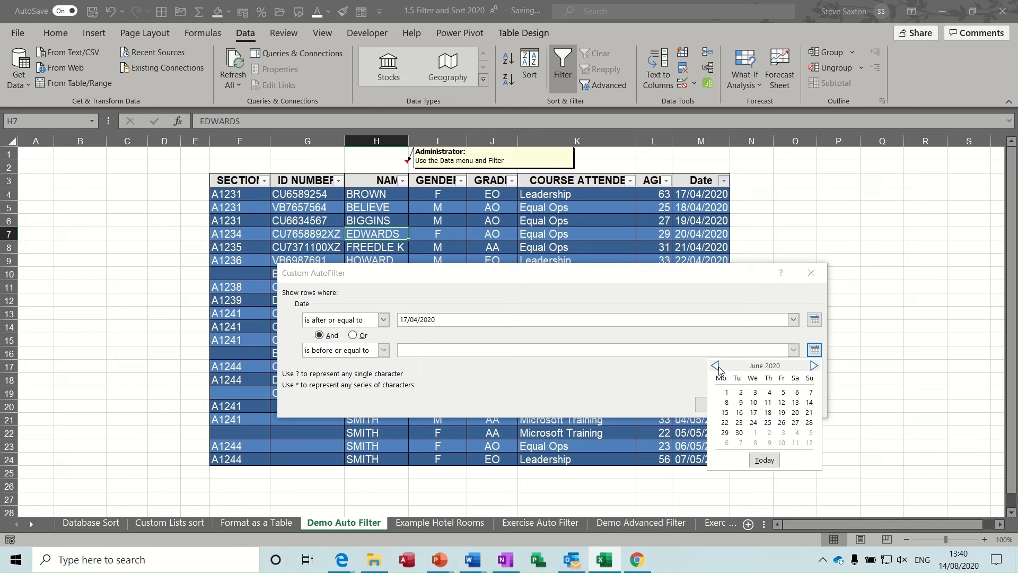
pyautogui.click(719, 369)
pyautogui.click(719, 368)
pyautogui.click(725, 434)
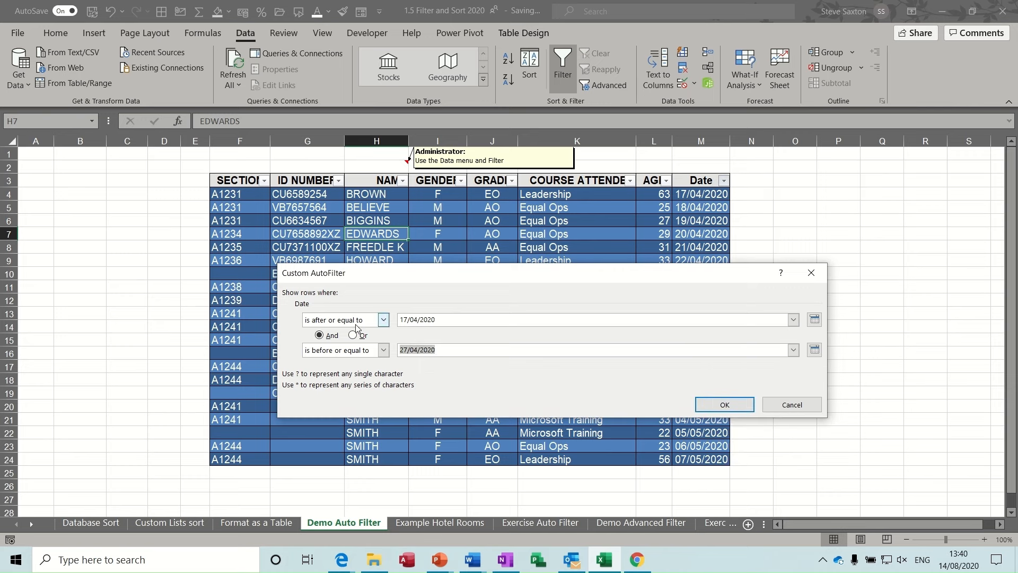
pyautogui.click(715, 404)
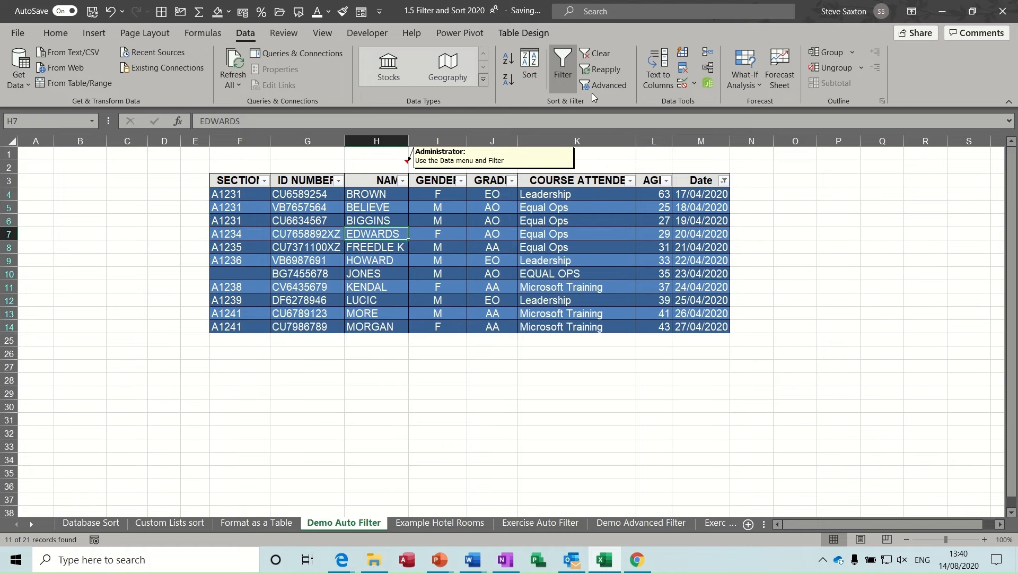
pyautogui.click(594, 53)
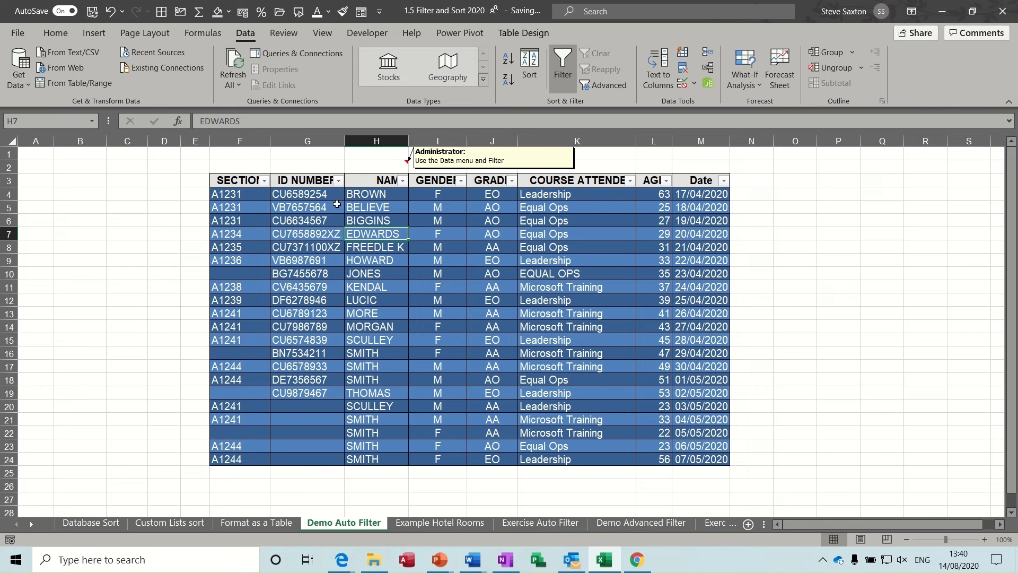
# Open the ID NUMBER Custom AutoFilter and set the first condition to 'begins with'.
pyautogui.click(338, 181)
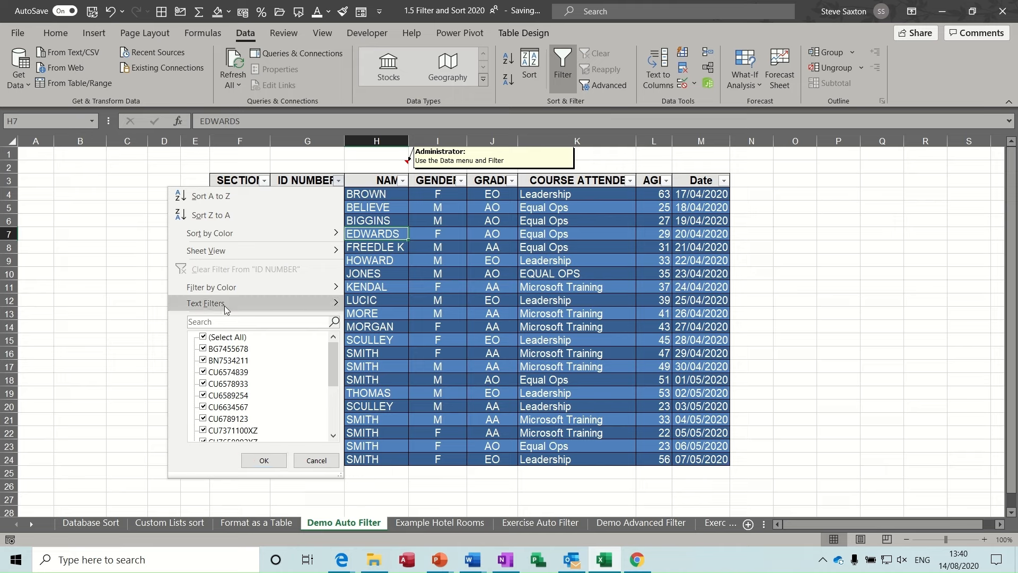
pyautogui.moveTo(222, 304)
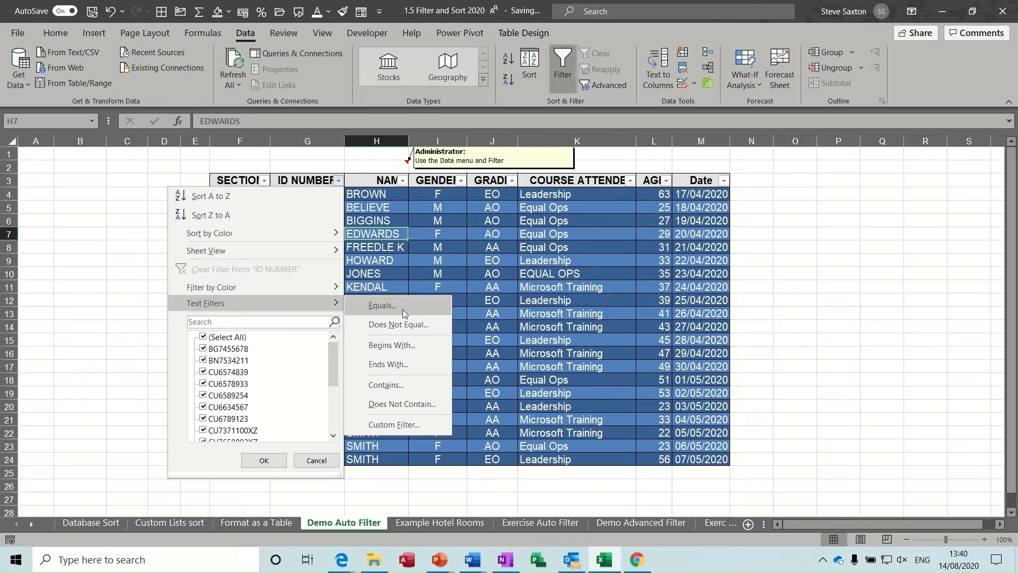
pyautogui.click(392, 424)
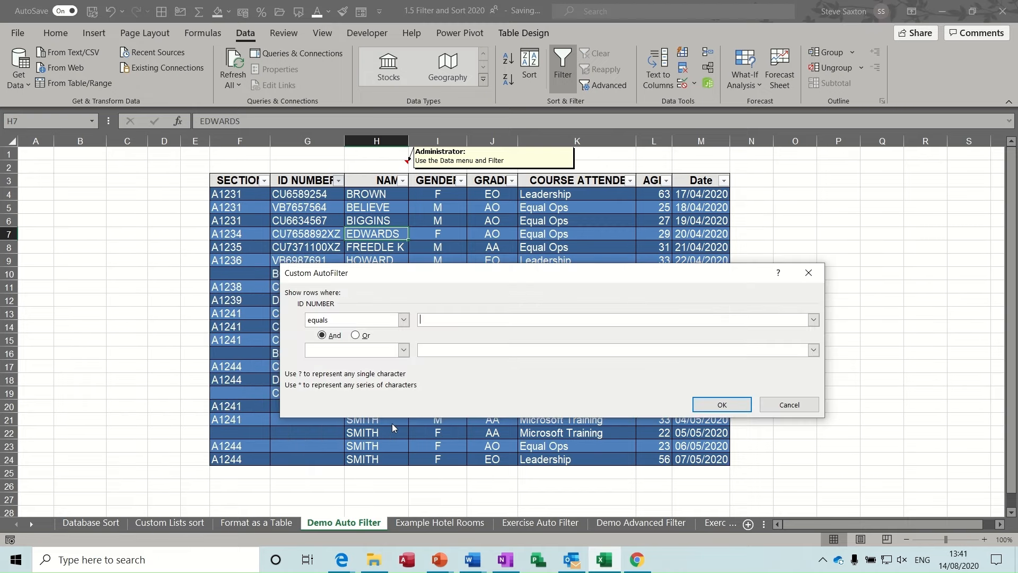
pyautogui.click(403, 320)
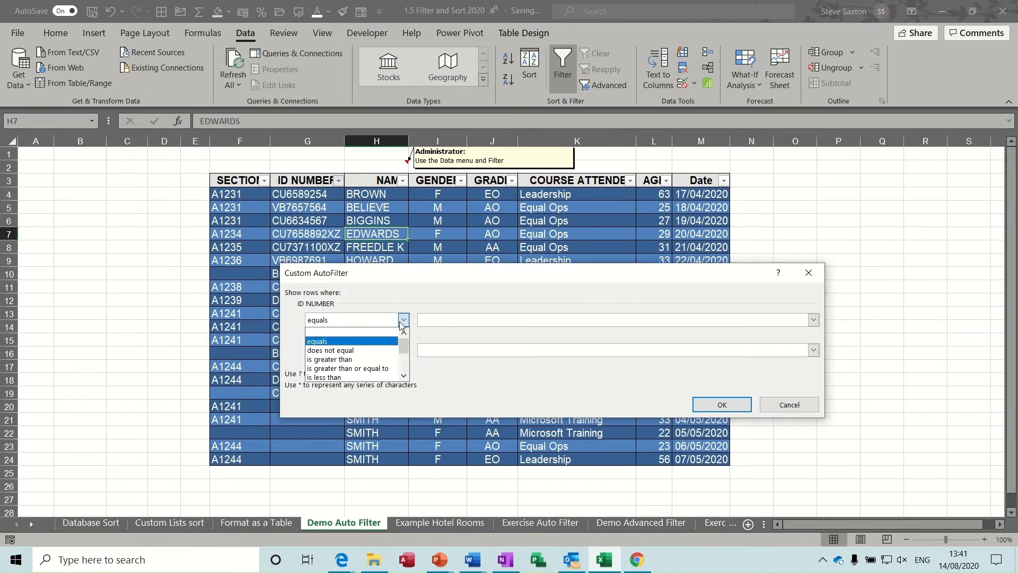
pyautogui.click(404, 376)
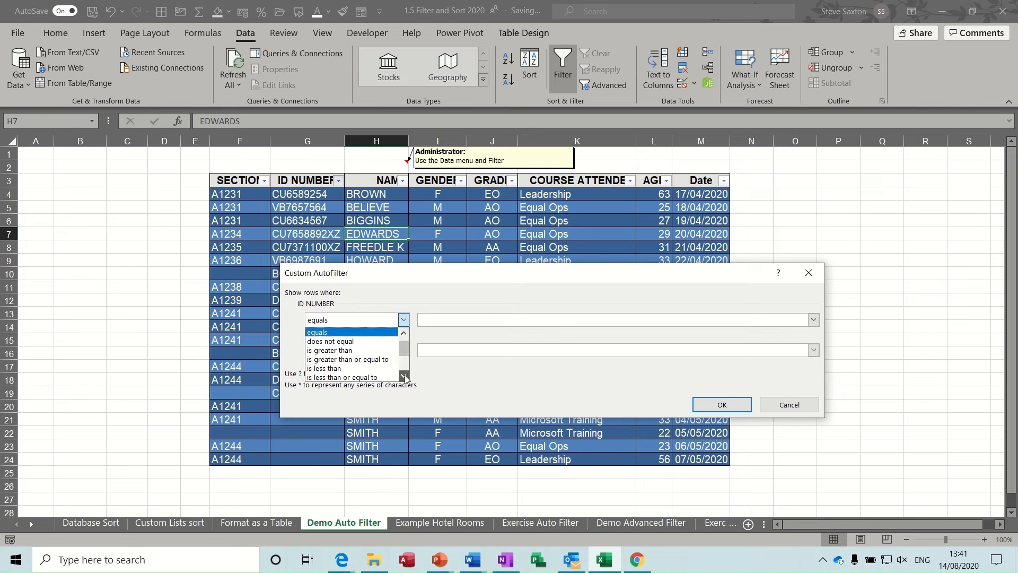
pyautogui.click(404, 376)
pyautogui.click(404, 376)
pyautogui.click(373, 369)
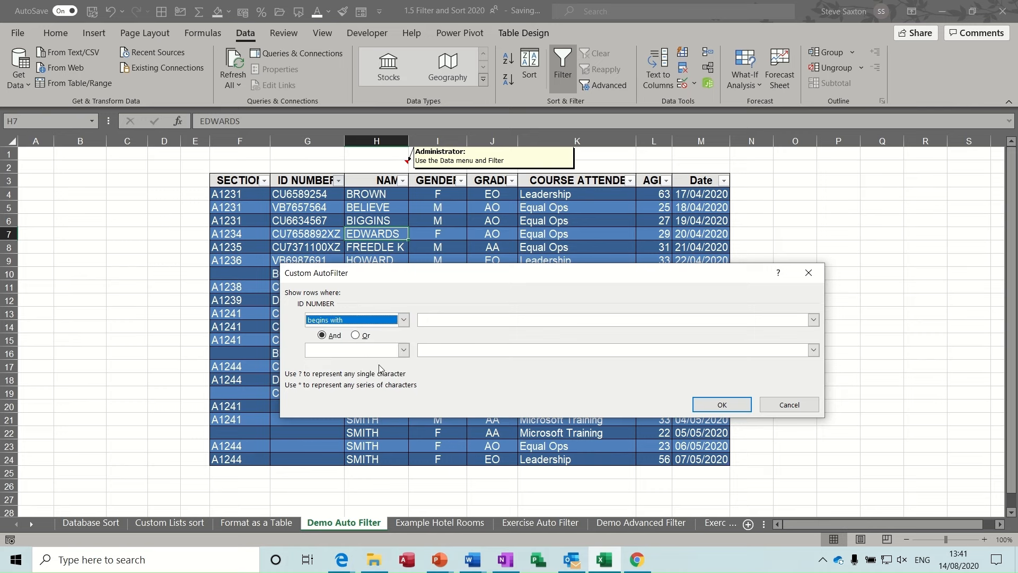
# Enter 'cu' for the first condition and make the second condition 'ends with'.
pyautogui.click(433, 320)
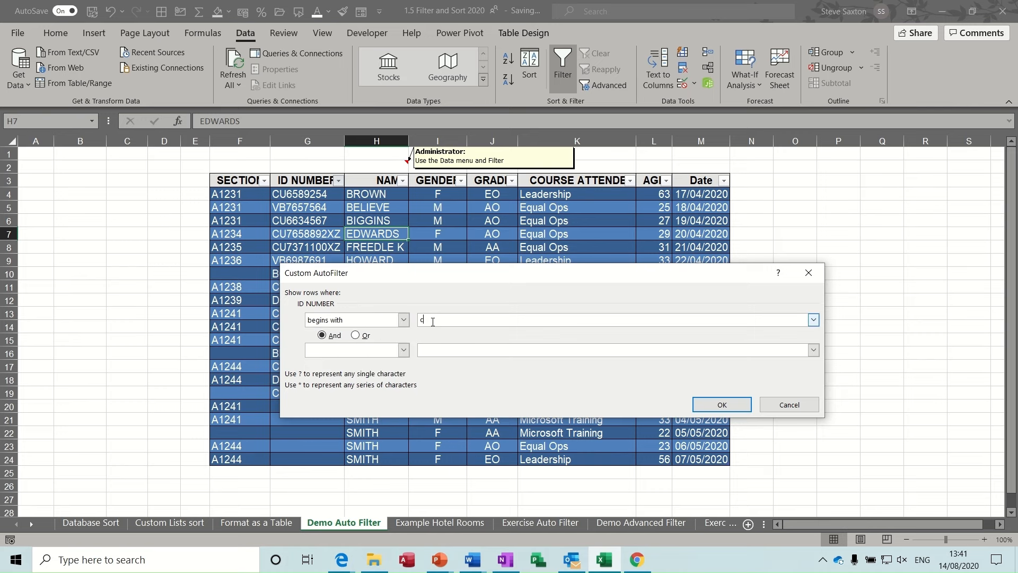
pyautogui.click(403, 350)
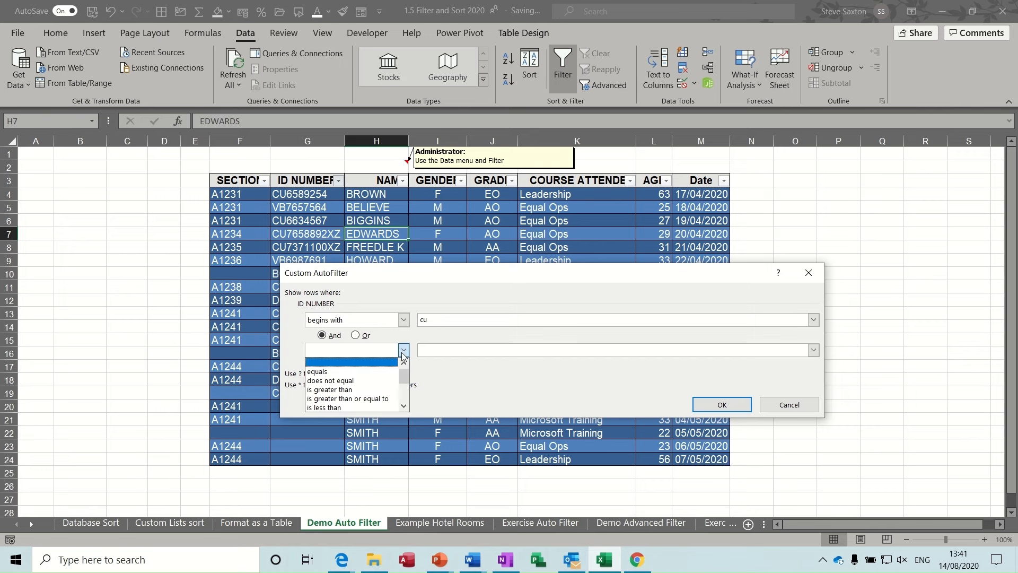
pyautogui.moveTo(403, 374); pyautogui.dragTo(404, 387)
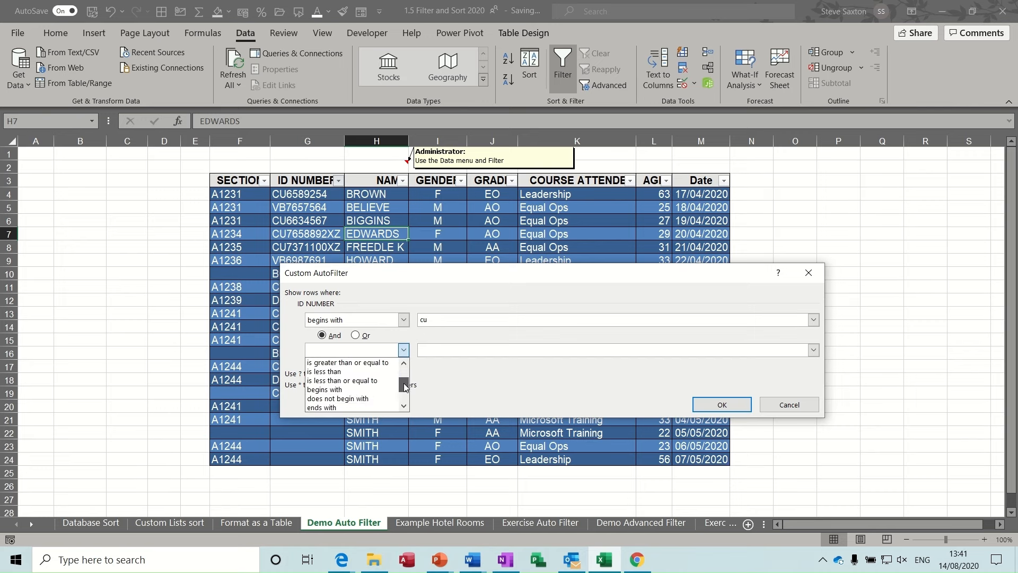
pyautogui.click(358, 402)
pyautogui.click(433, 351)
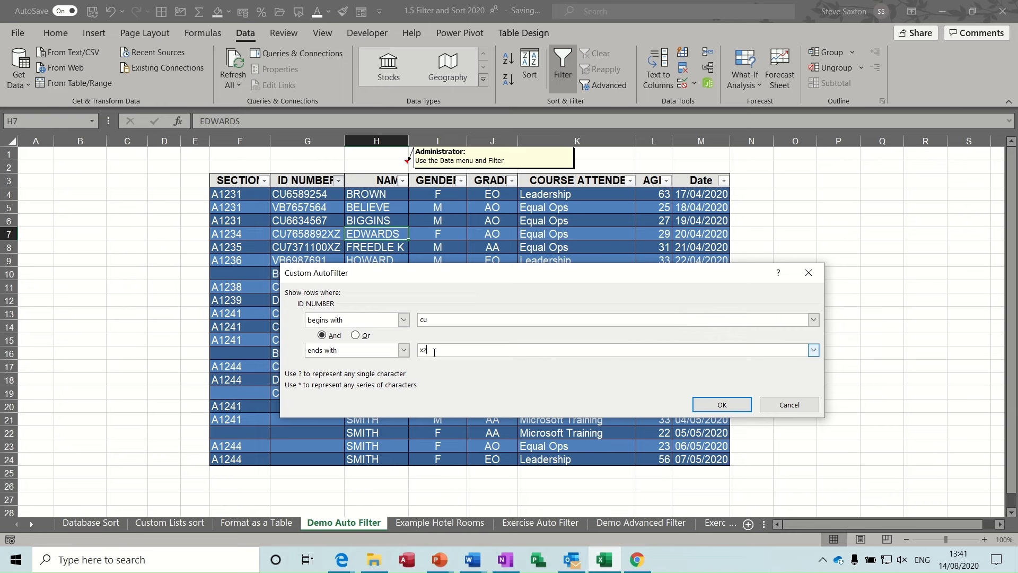
# Apply the CU…XZ ID number filter, clear it, and switch to the Example Hotel Rooms sheet.
pyautogui.click(716, 406)
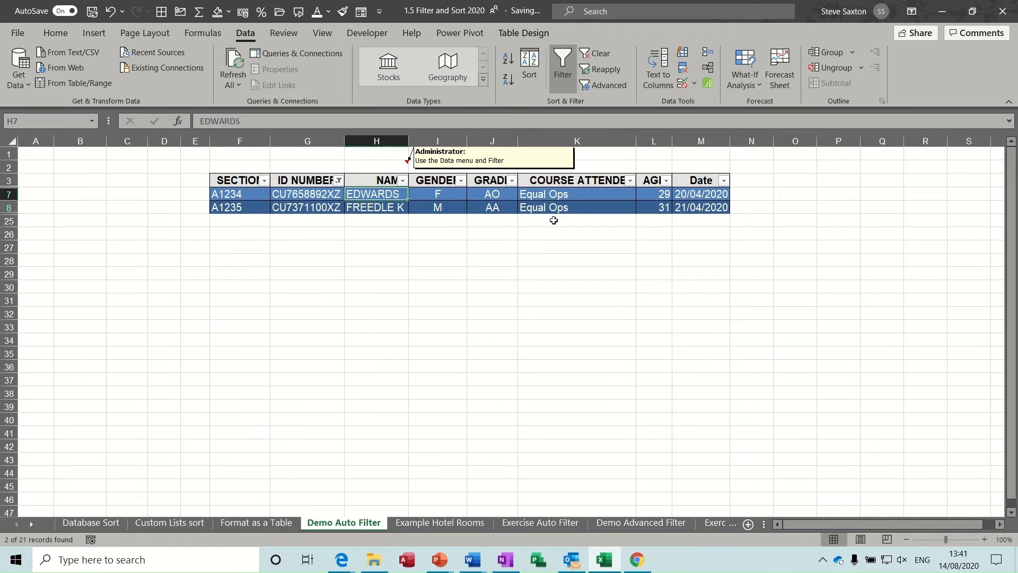
pyautogui.click(595, 56)
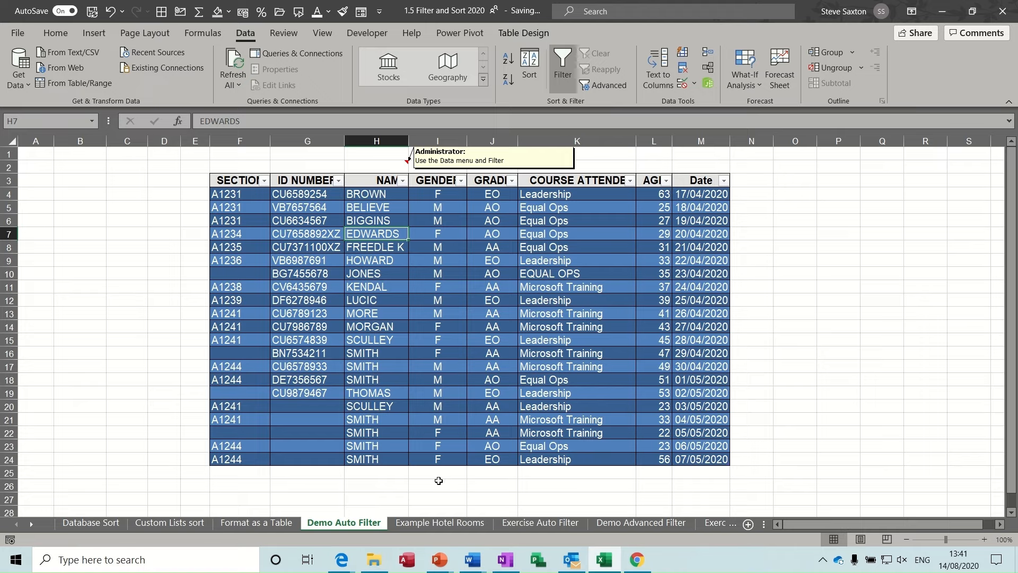
pyautogui.click(439, 522)
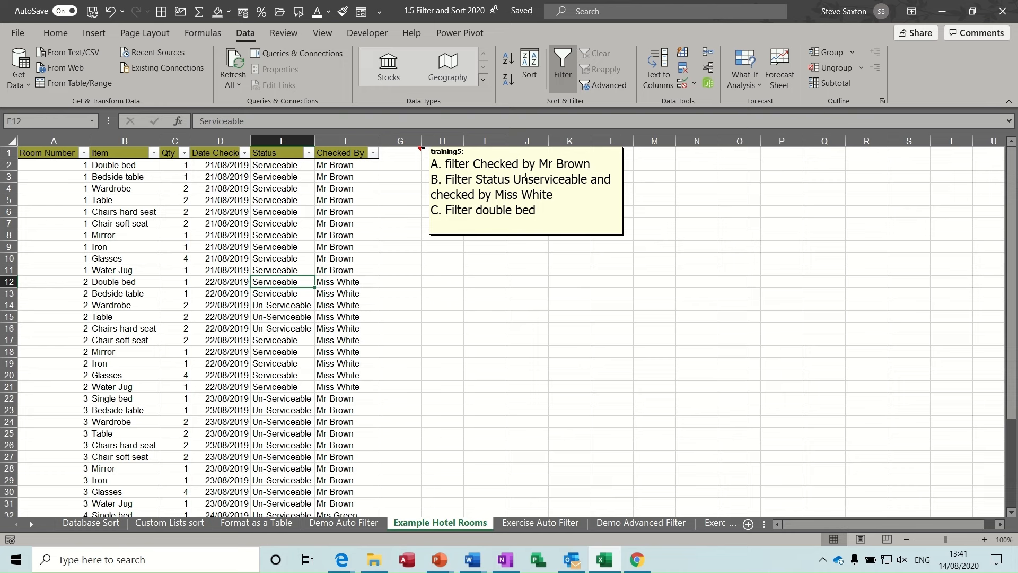
# Filter Checked By to Mr Brown only (20 of 40 records), then clear the filter.
pyautogui.click(373, 153)
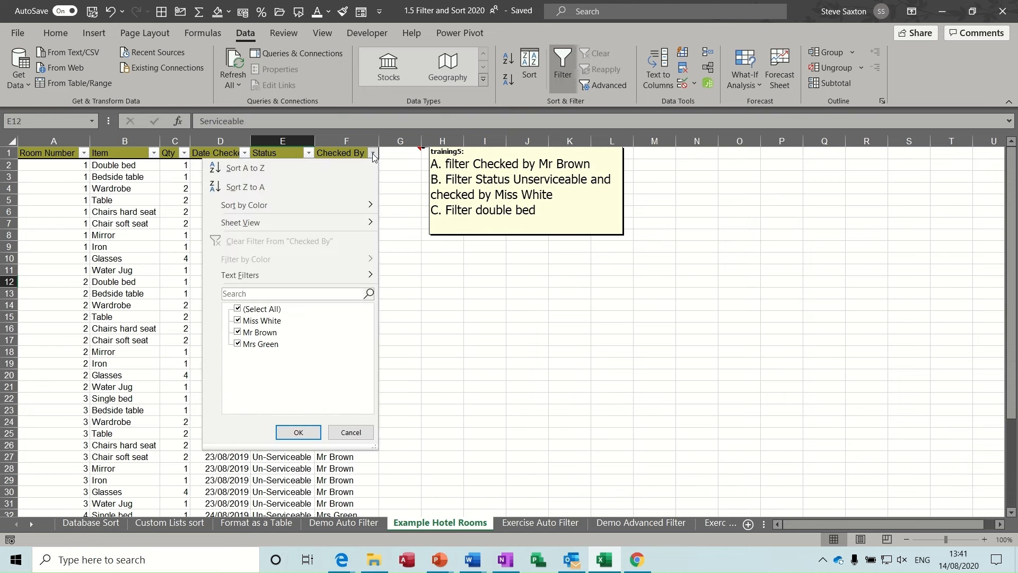
pyautogui.click(238, 309)
pyautogui.click(238, 332)
pyautogui.click(291, 428)
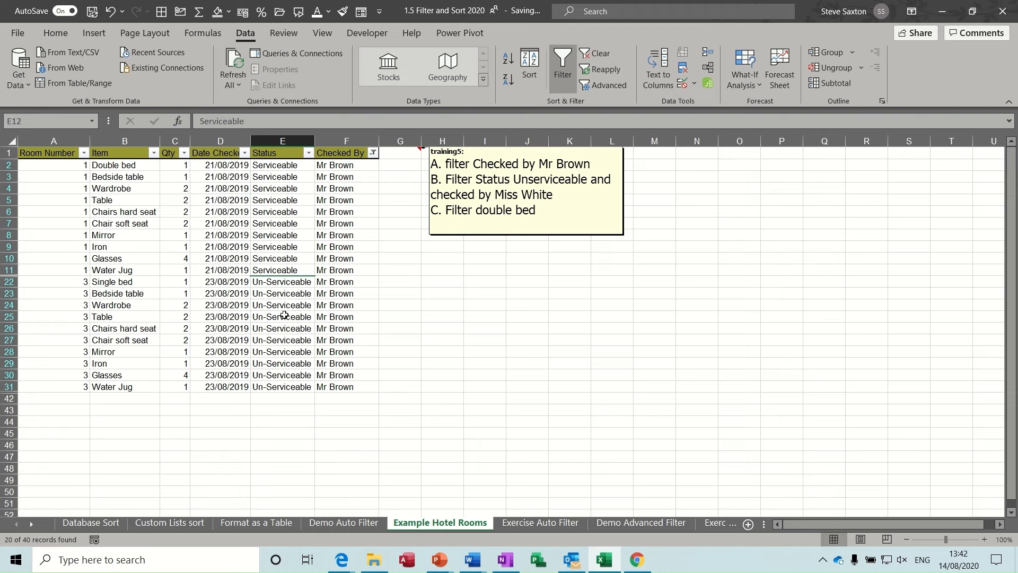
pyautogui.click(594, 56)
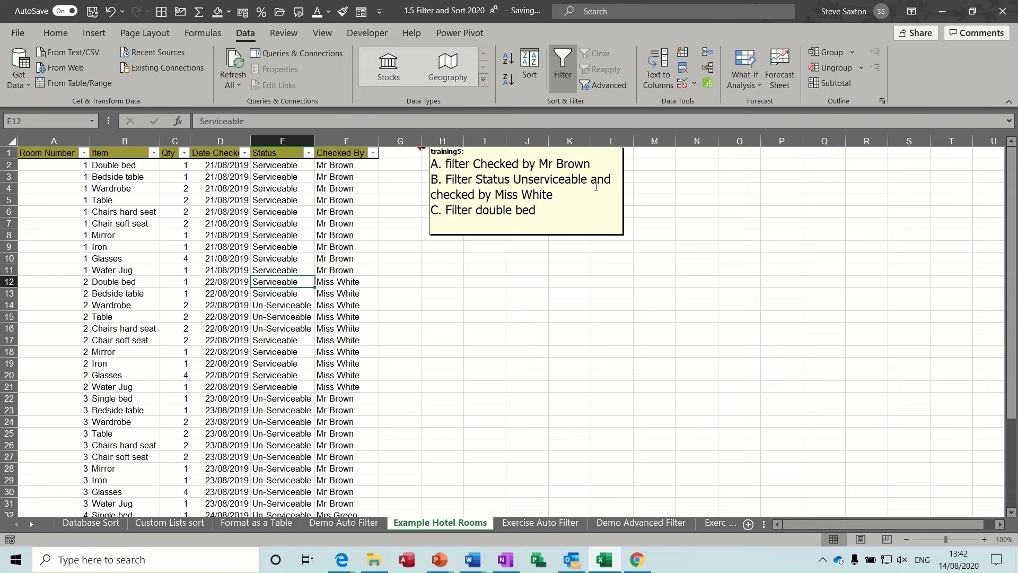
# Filter Status to show only Un-Serviceable items.
pyautogui.click(308, 153)
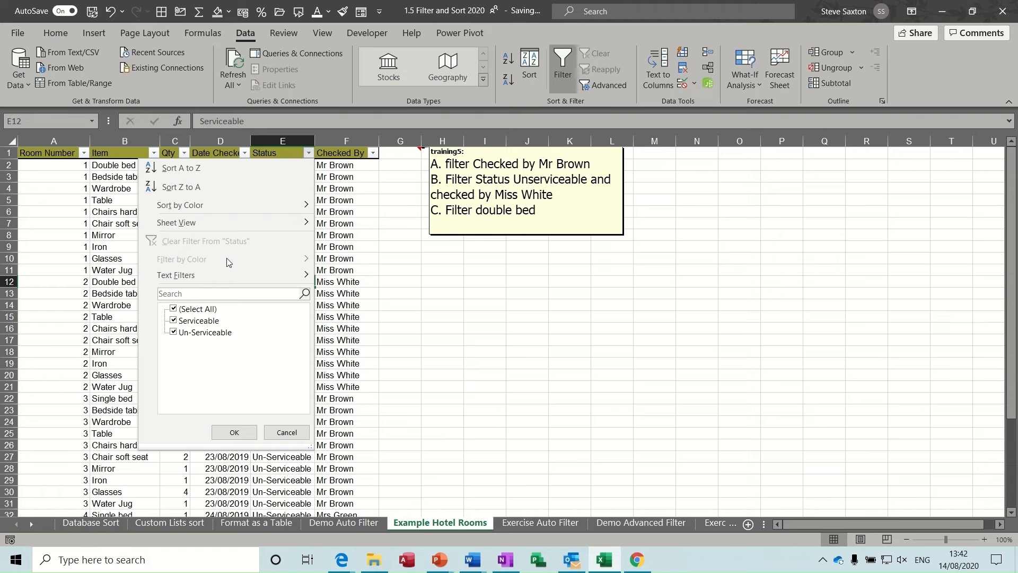
pyautogui.click(175, 321)
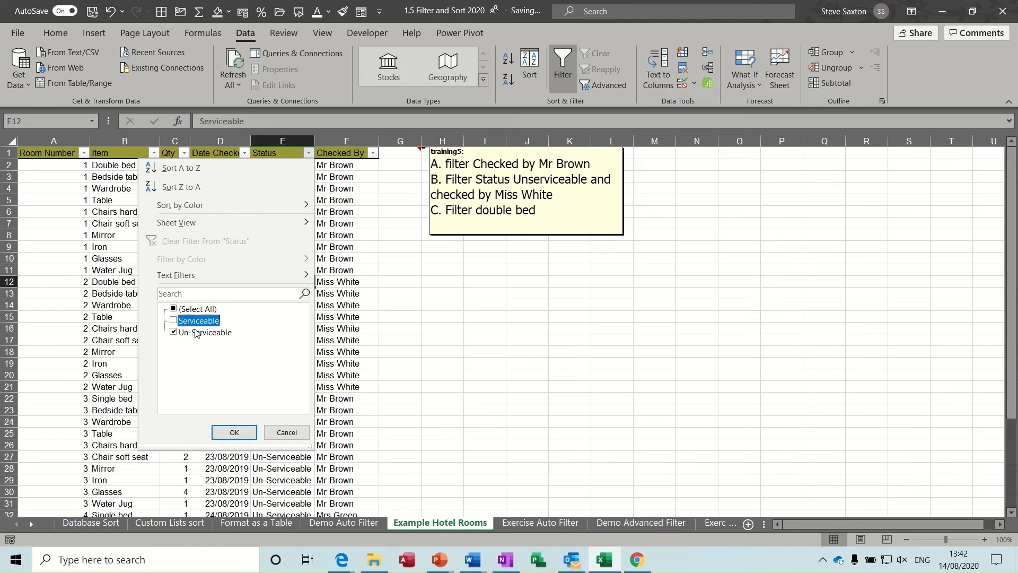
pyautogui.click(222, 431)
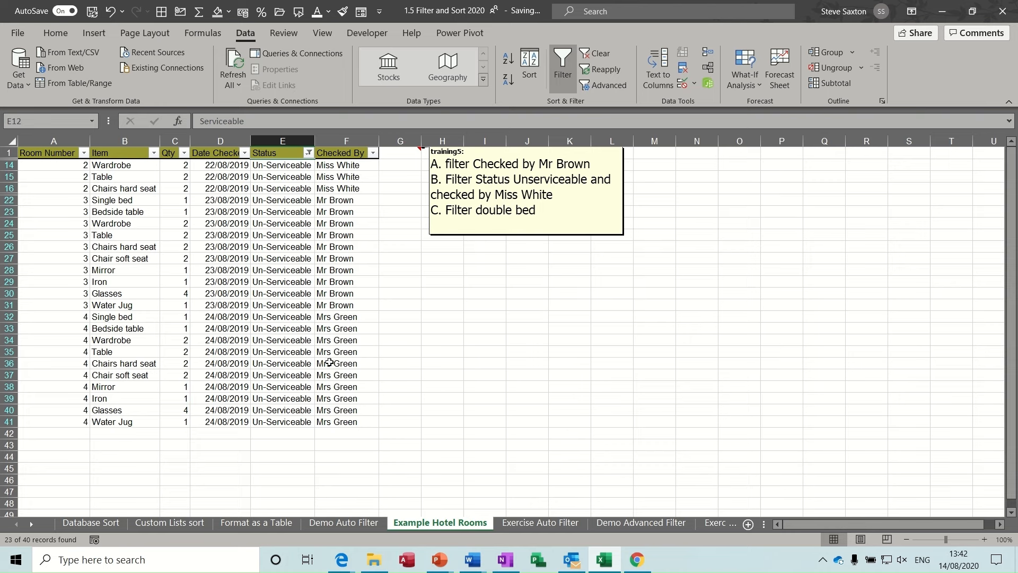
# Narrow Checked By to Miss White (3 of 40 records), then clear all filters.
pyautogui.click(373, 154)
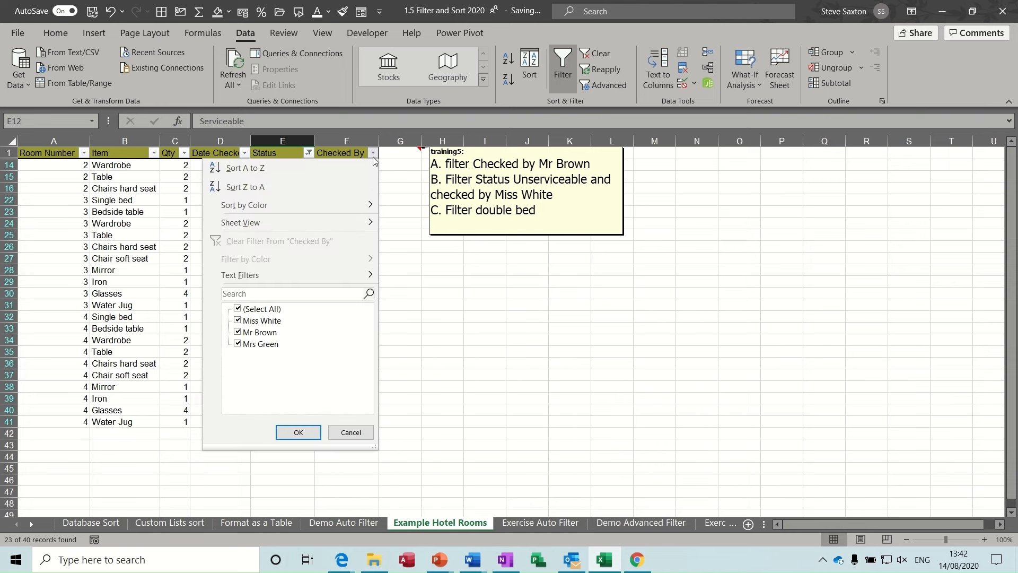
pyautogui.click(238, 309)
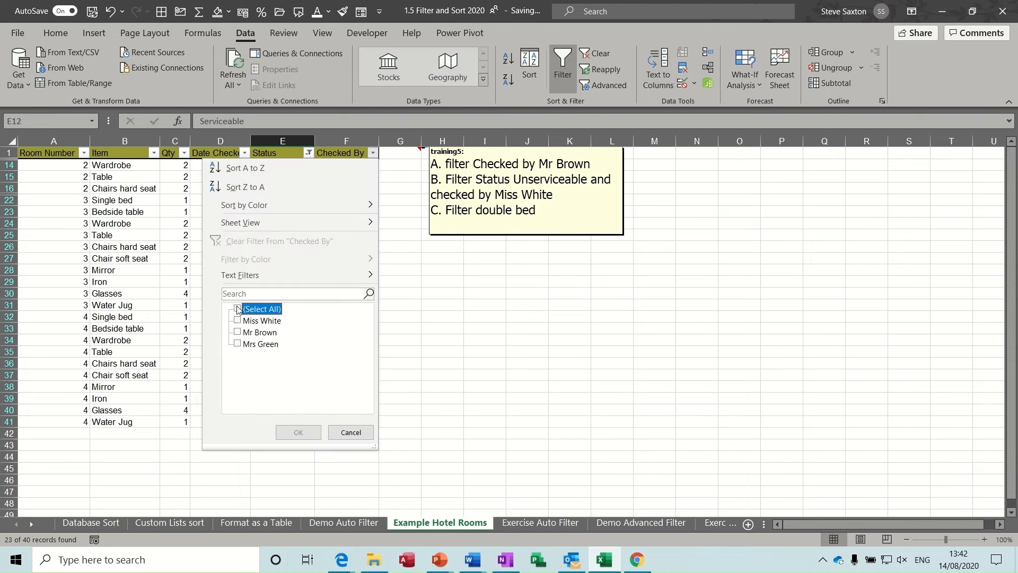
pyautogui.click(237, 321)
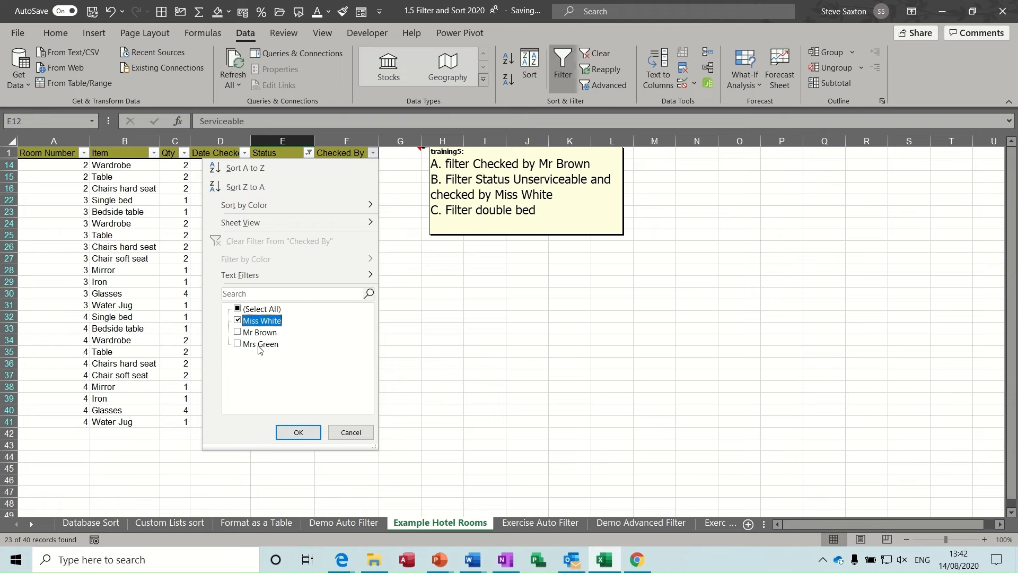
pyautogui.click(297, 432)
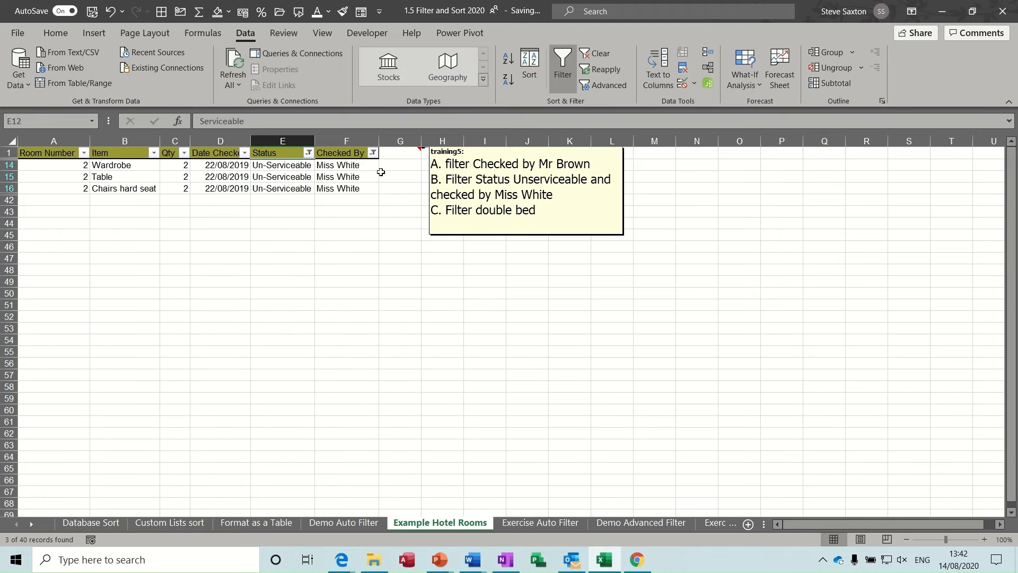
pyautogui.click(595, 54)
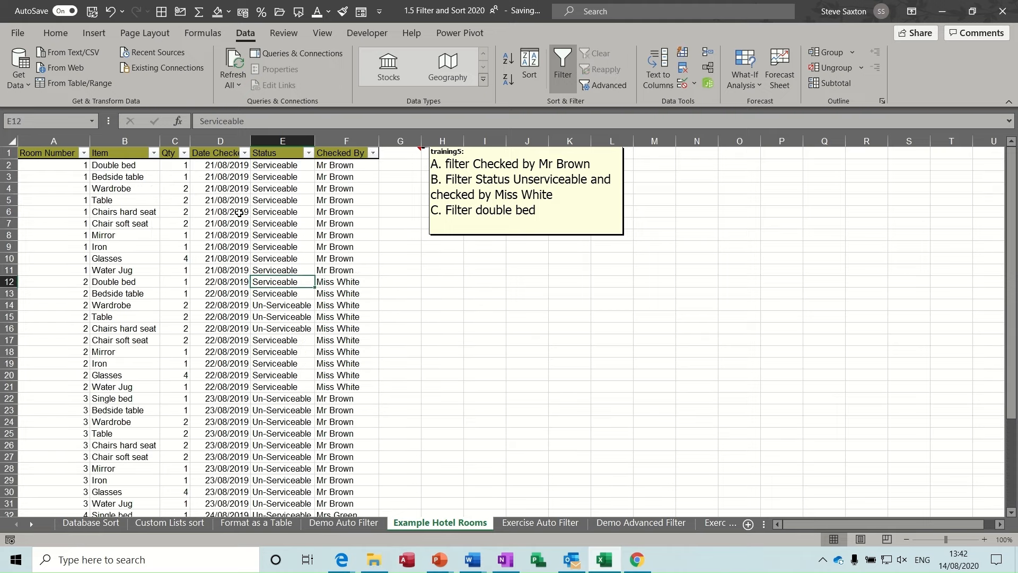
# Filter Item to Double bed, clear it, and switch to the Exercise Auto Filter sheet.
pyautogui.click(153, 153)
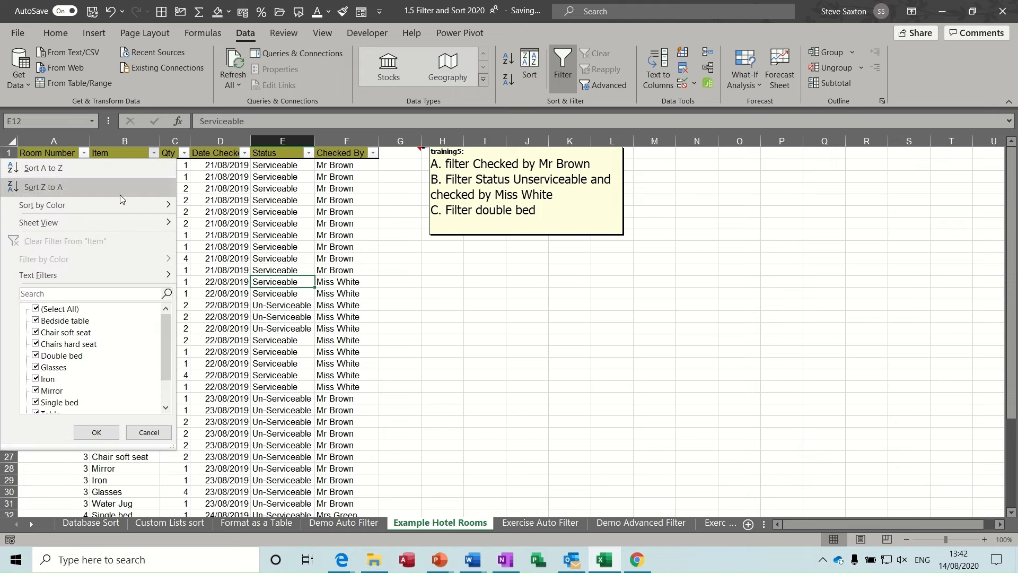
pyautogui.click(36, 309)
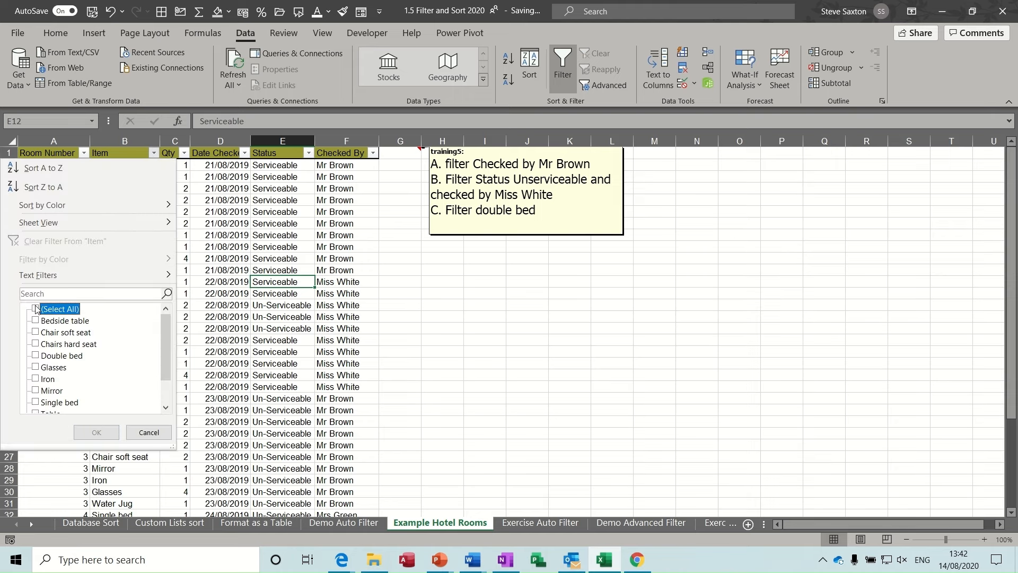
pyautogui.click(36, 355)
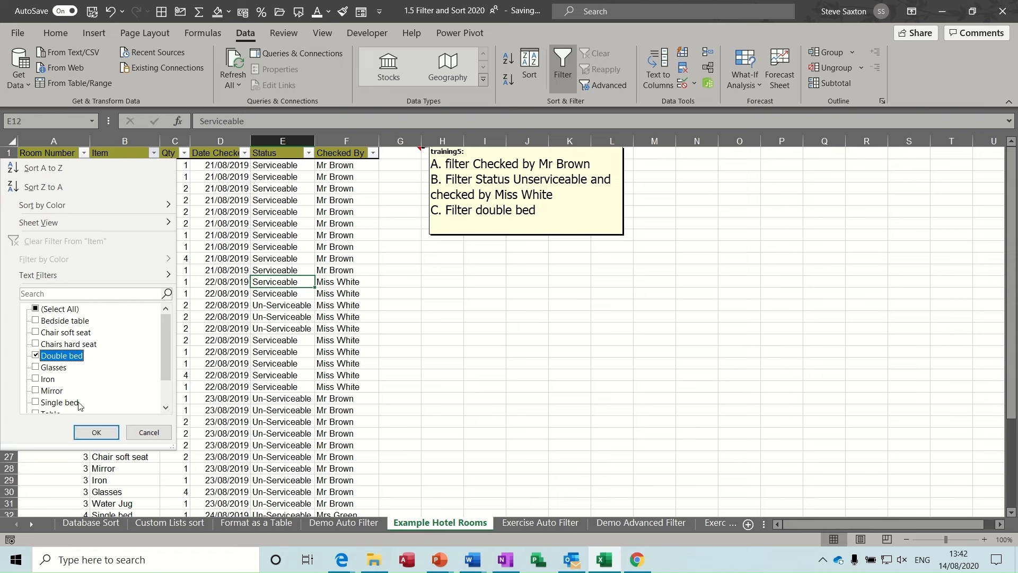
pyautogui.click(96, 433)
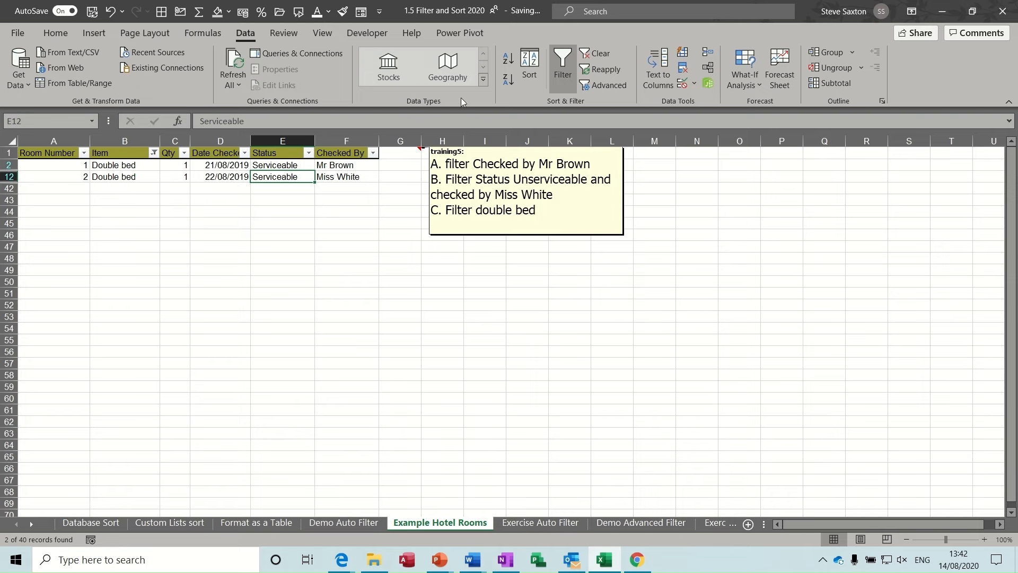
pyautogui.click(598, 55)
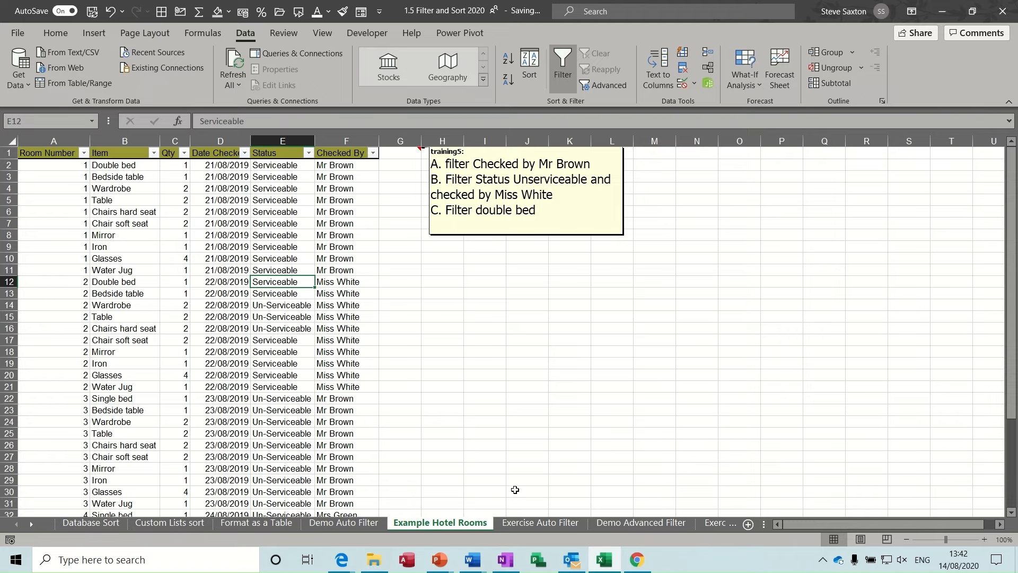
pyautogui.click(526, 524)
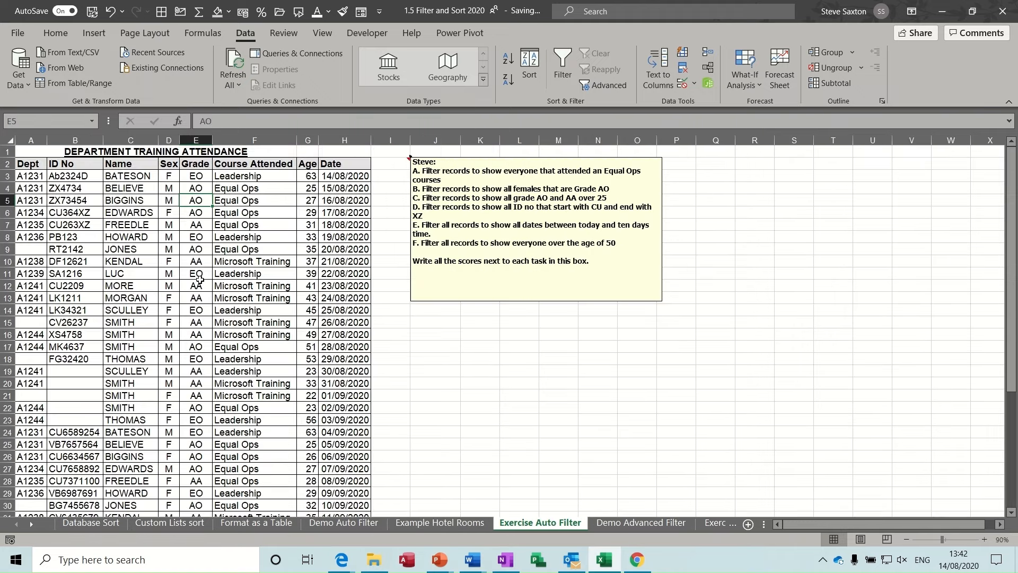
# With cell D6 selected, switch on Data > Filter for the attendance table.
pyautogui.click(143, 204)
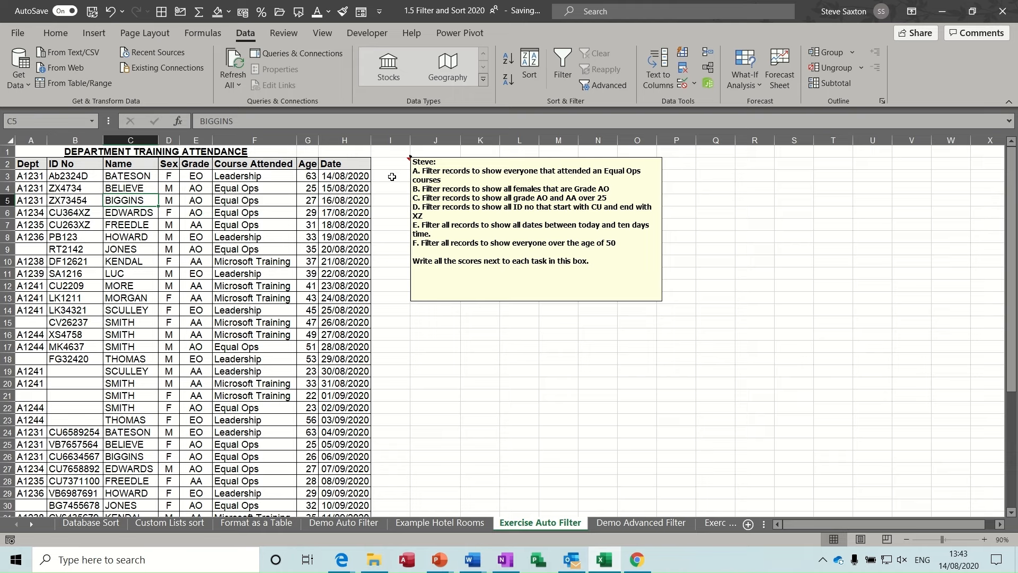
pyautogui.click(232, 208)
pyautogui.click(265, 260)
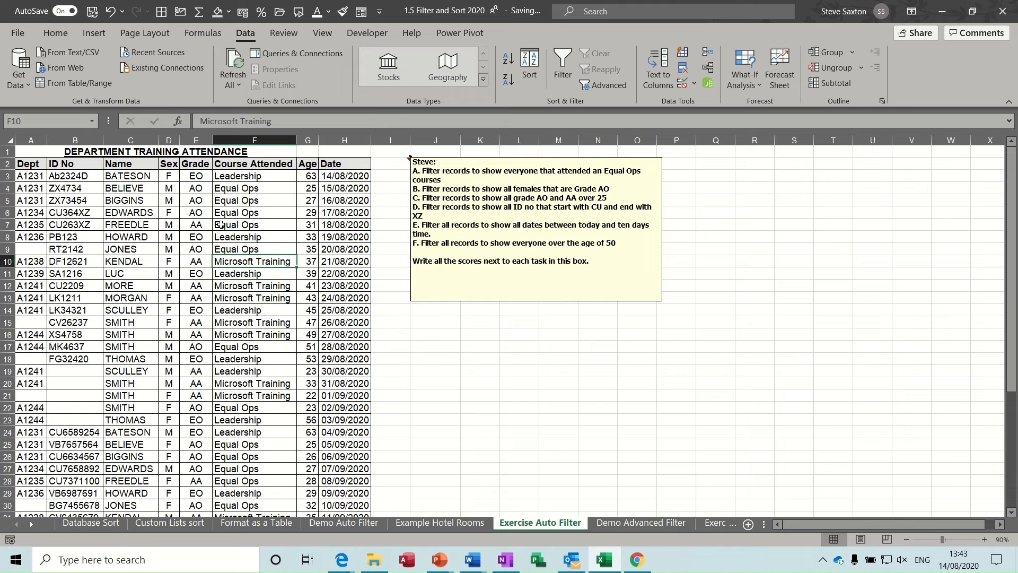
pyautogui.hotkey('alt', 'r')
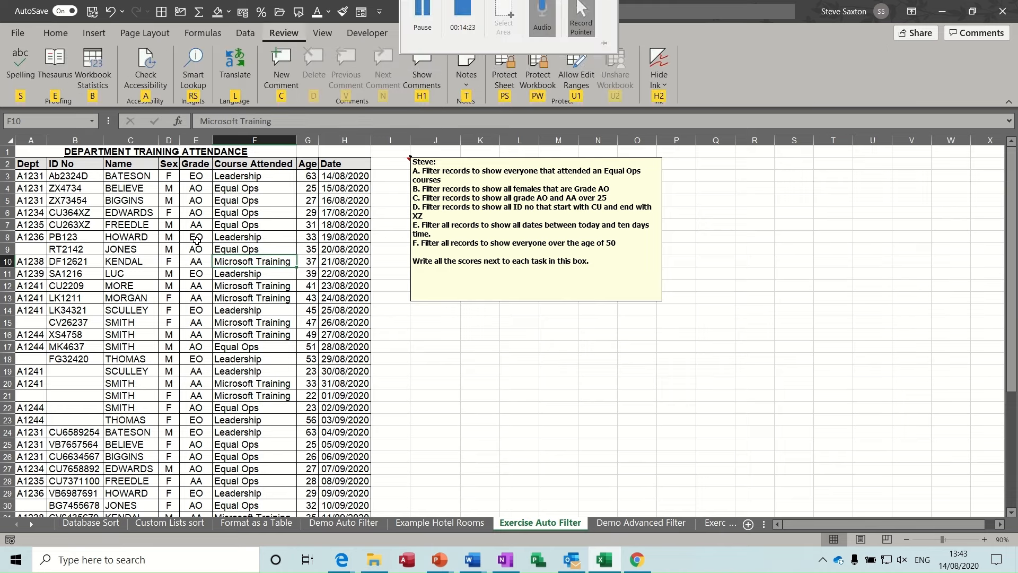
pyautogui.click(171, 210)
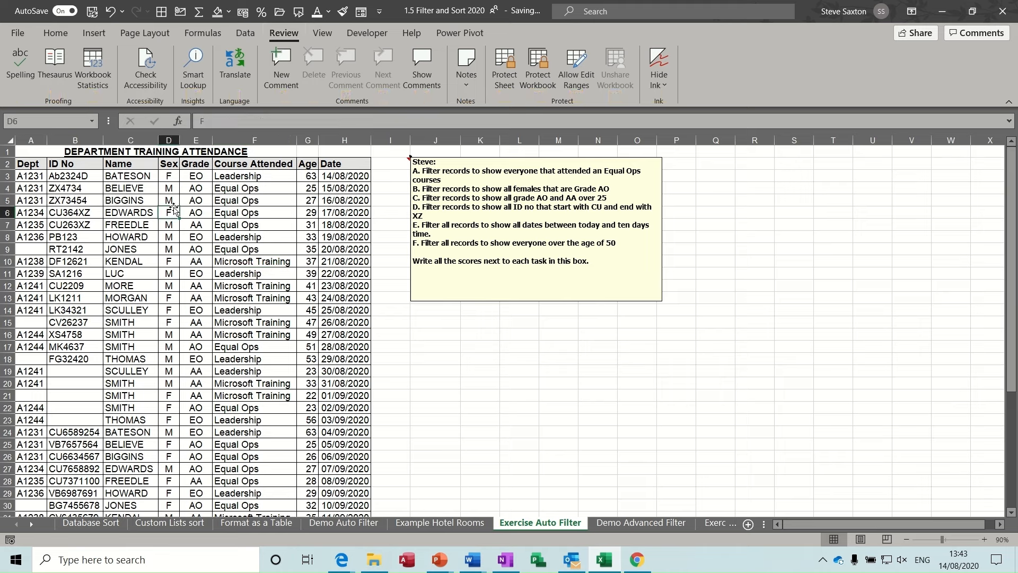
pyautogui.click(245, 35)
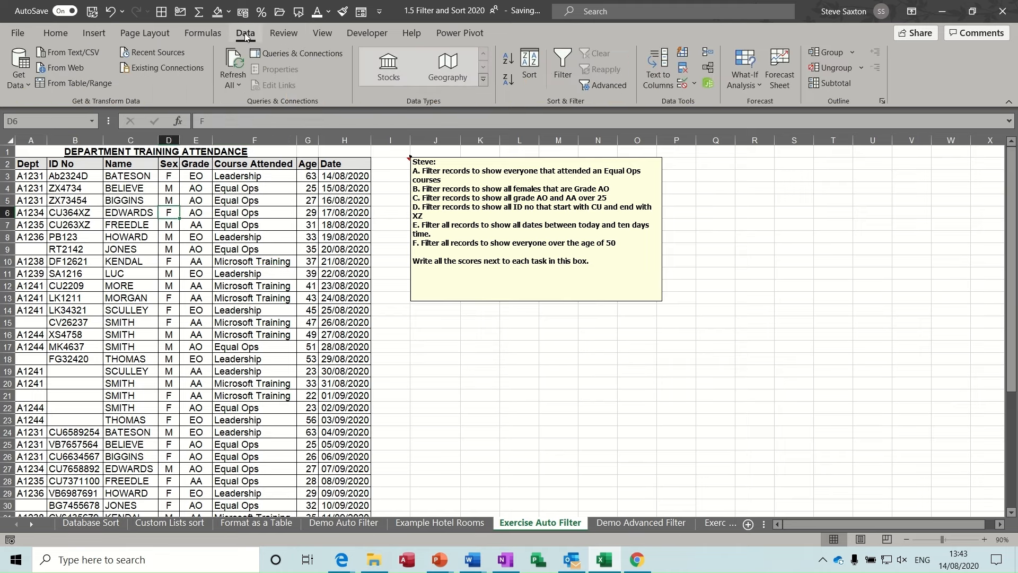
pyautogui.click(560, 71)
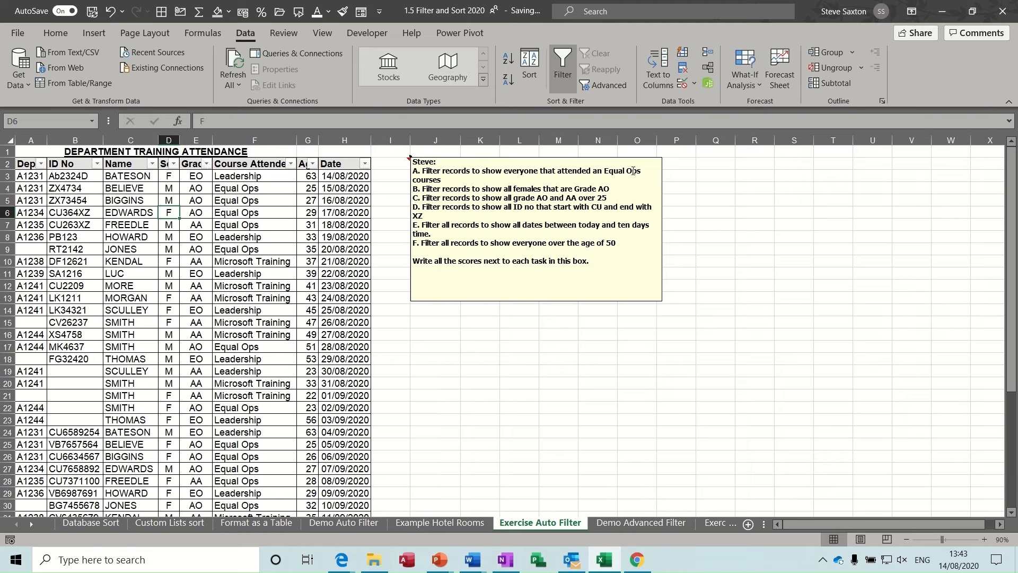
# Filter Course Attended to Equal Ops (14 of 42 records) and note 14 beside task A.
pyautogui.click(290, 164)
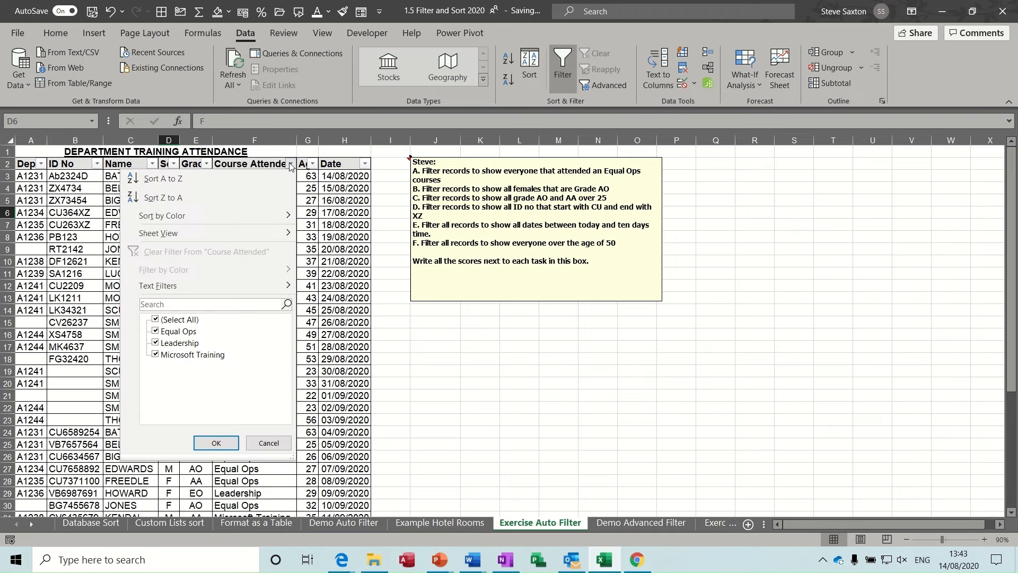
pyautogui.click(155, 319)
pyautogui.click(155, 331)
pyautogui.click(212, 443)
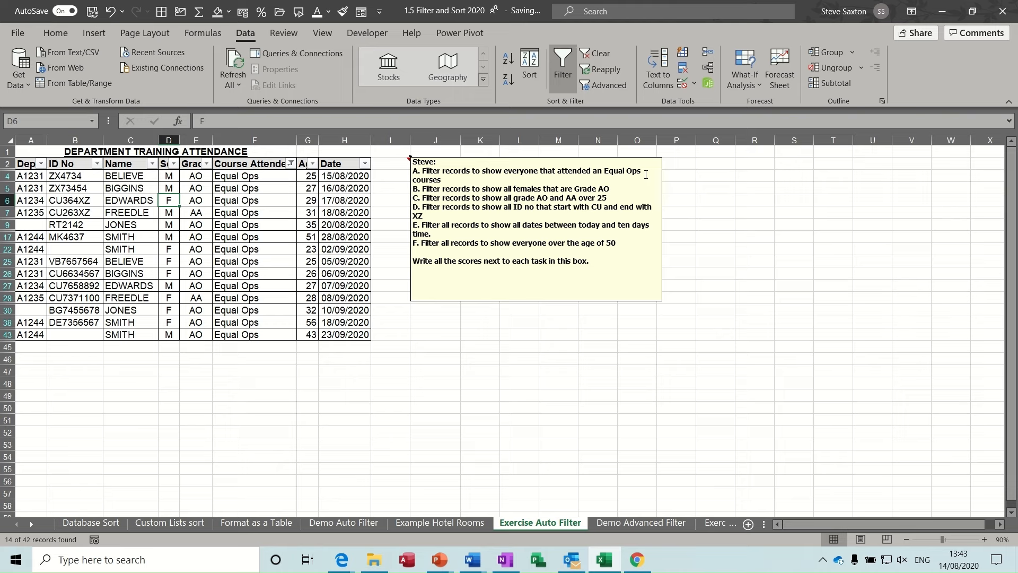
pyautogui.click(476, 180)
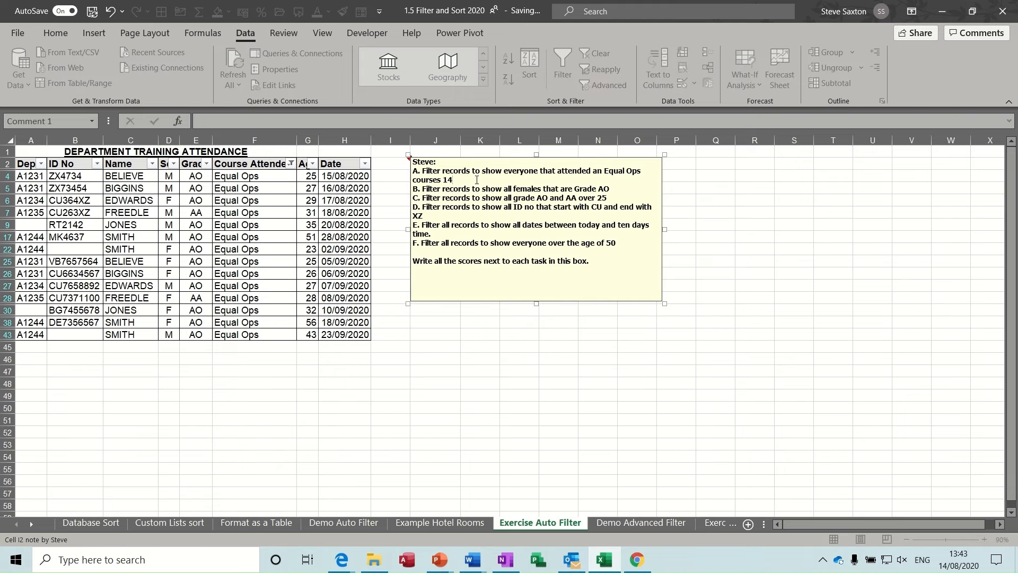
pyautogui.click(302, 215)
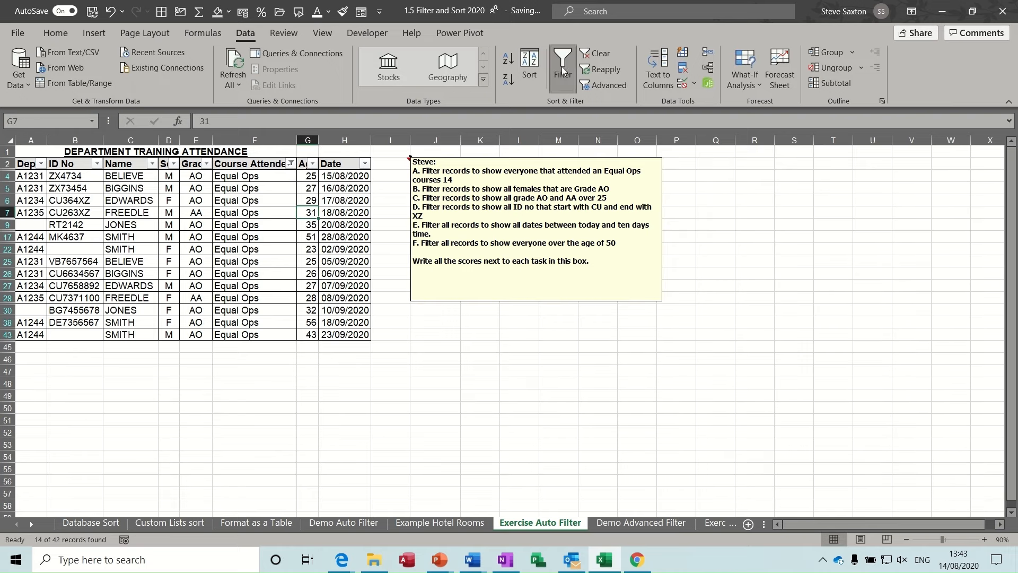
# Clear all filters, then filter the Sex column to F only.
pyautogui.click(591, 58)
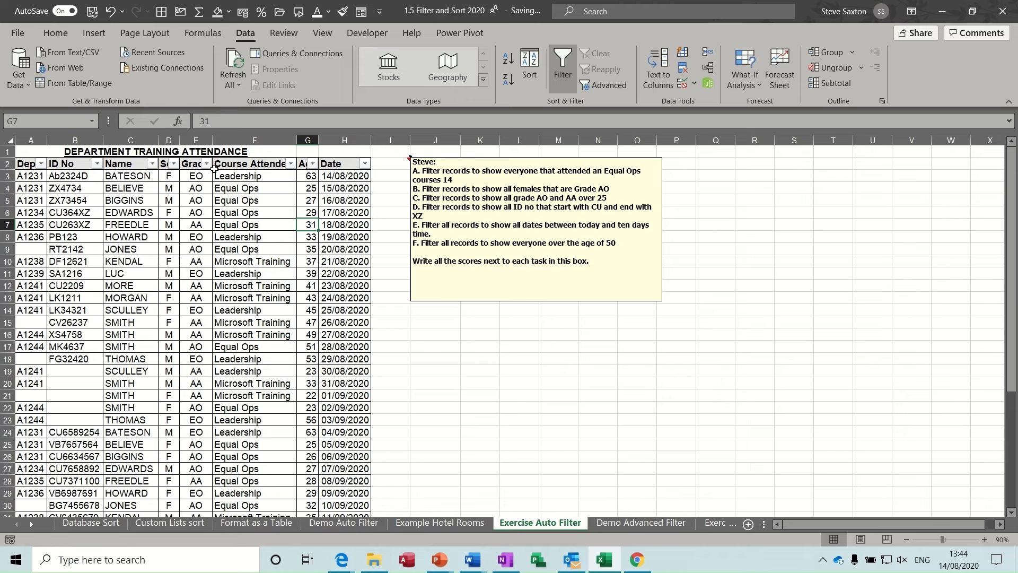
pyautogui.click(174, 163)
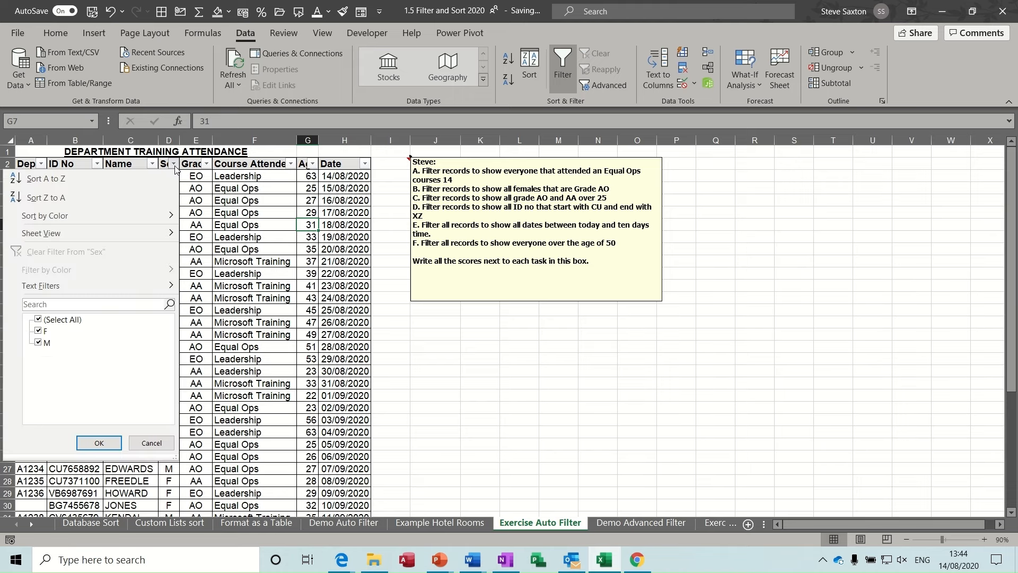
pyautogui.click(38, 342)
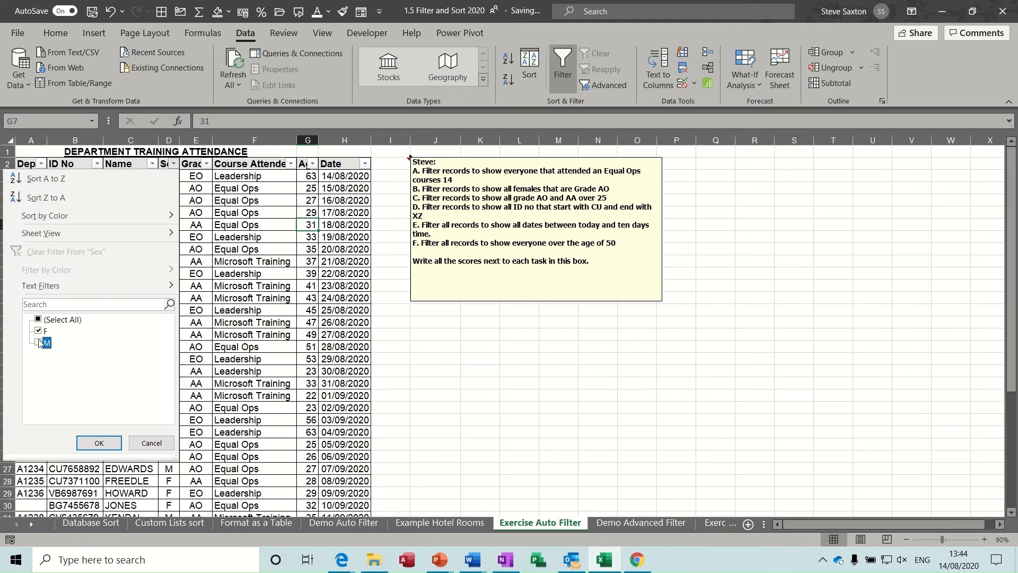
pyautogui.click(99, 444)
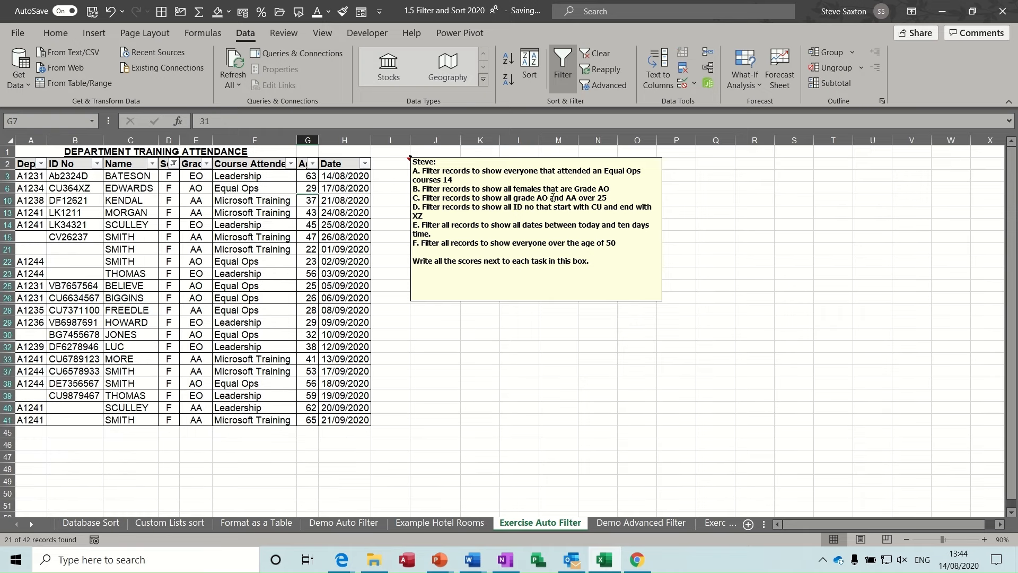
# Filter Grade to AO only (6 of 42 records) and note 6 beside task B.
pyautogui.click(206, 164)
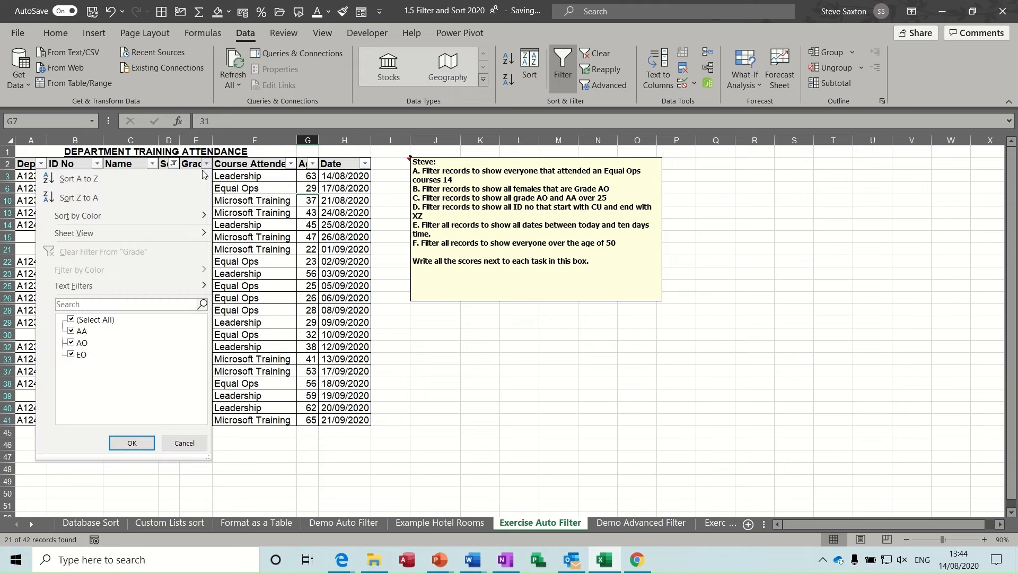
pyautogui.click(73, 320)
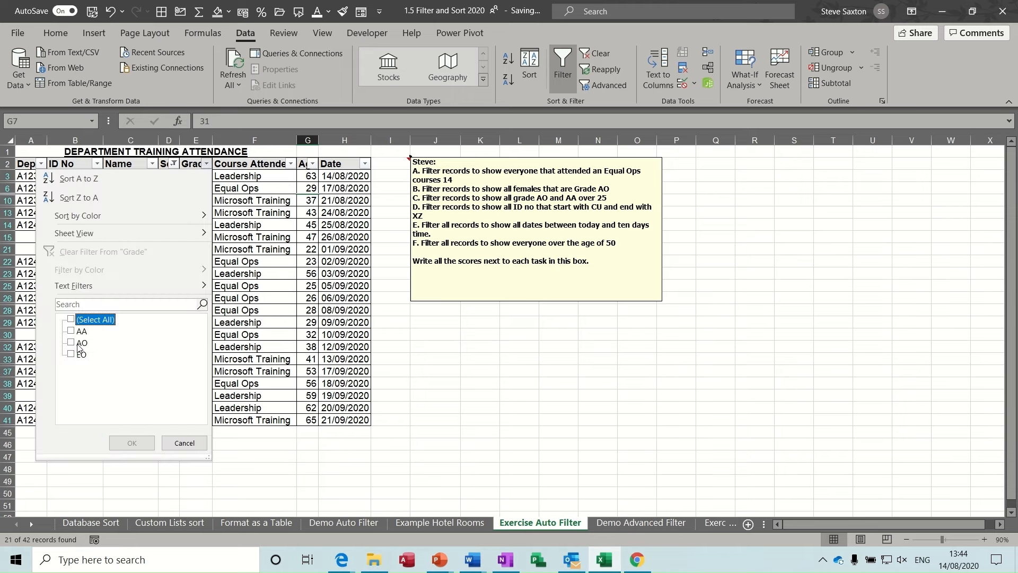
pyautogui.click(80, 343)
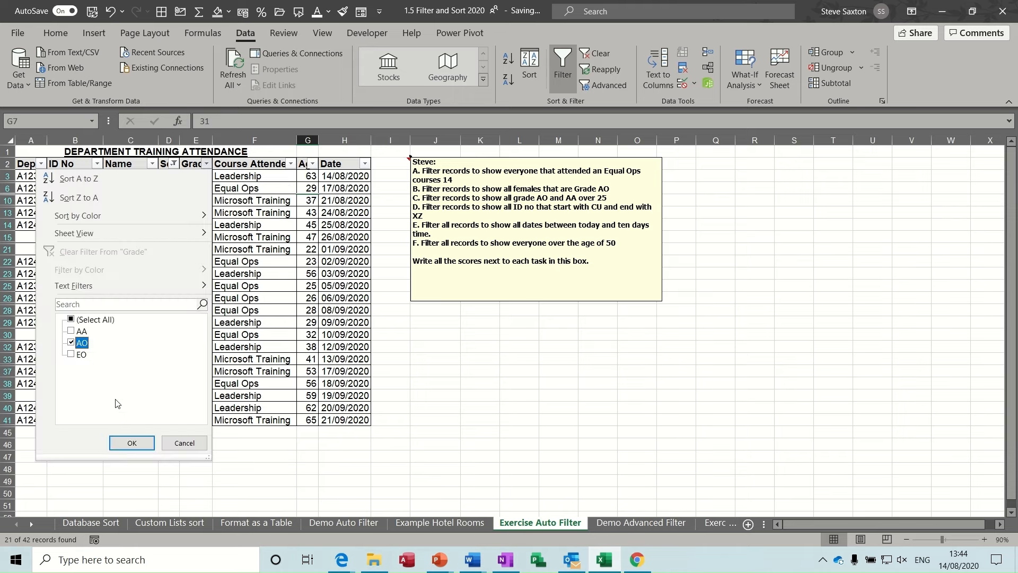
pyautogui.click(132, 442)
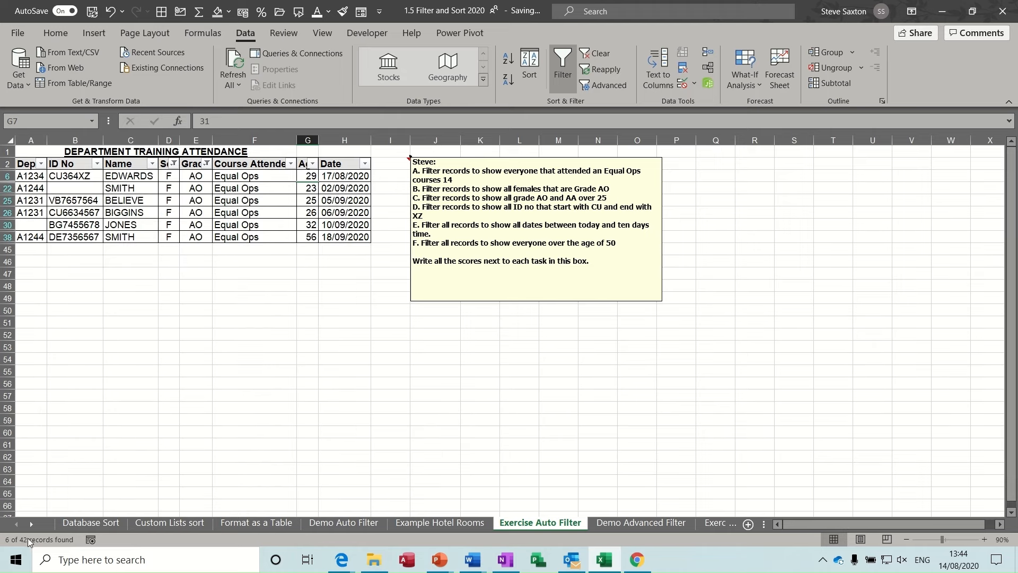
pyautogui.click(614, 189)
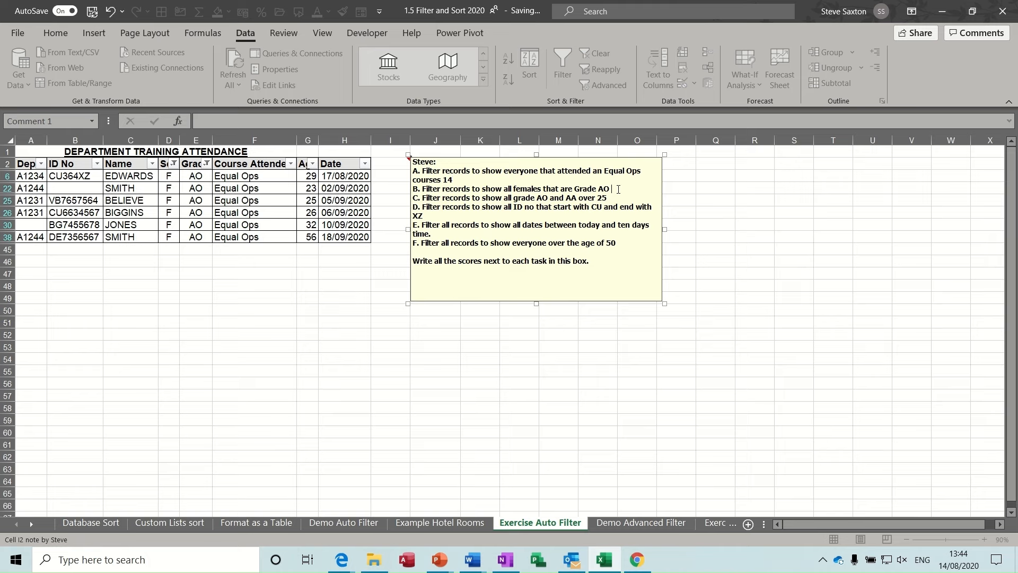
pyautogui.click(259, 211)
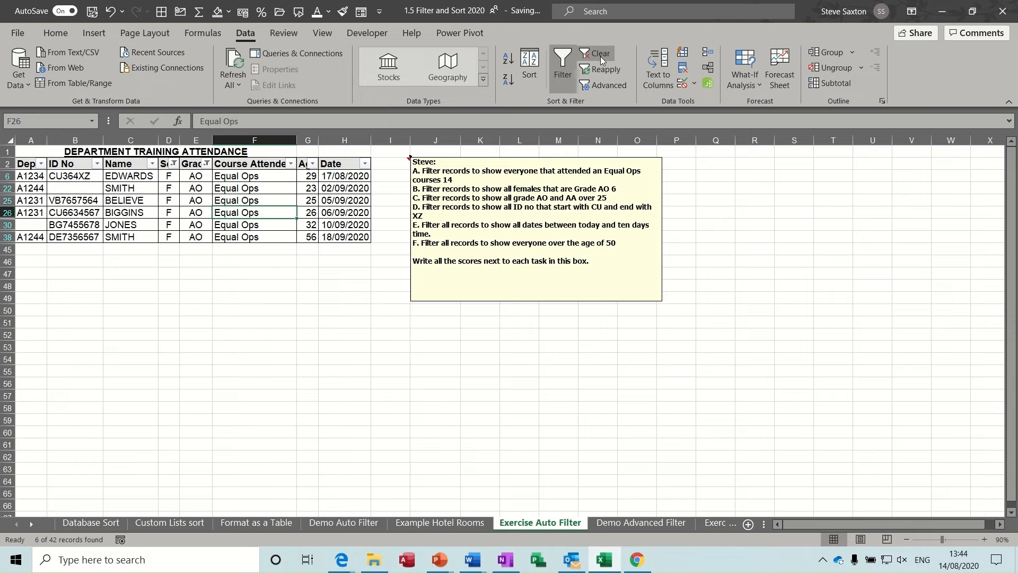
# Clear all filters, then filter Grade to AA and AO by excluding EO.
pyautogui.click(600, 56)
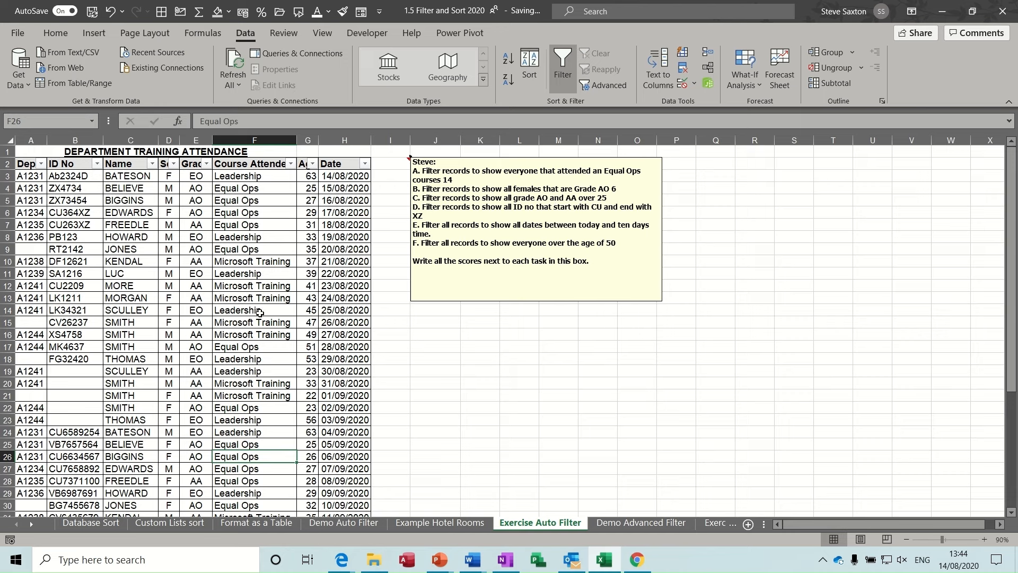
pyautogui.click(204, 164)
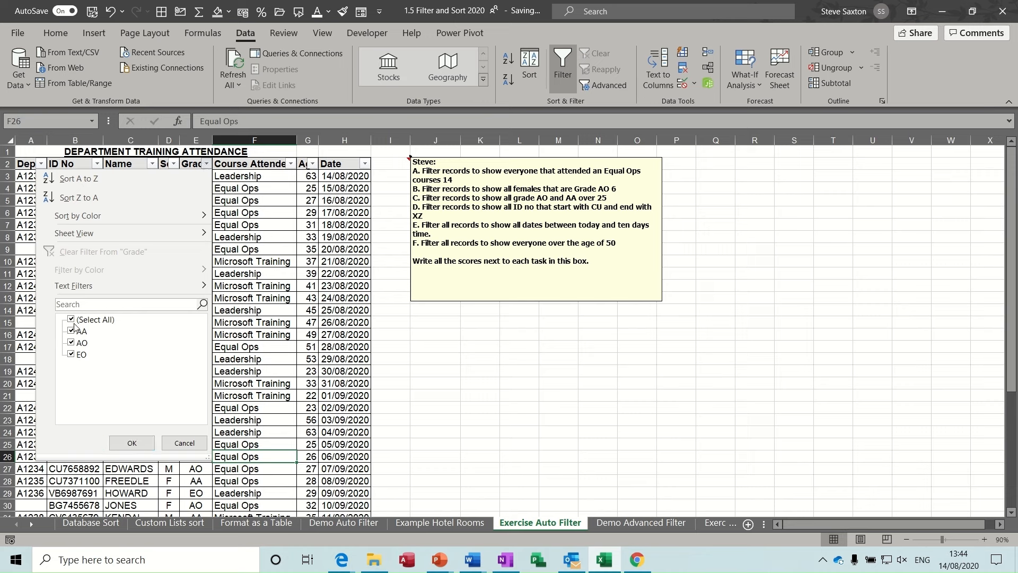
pyautogui.click(71, 354)
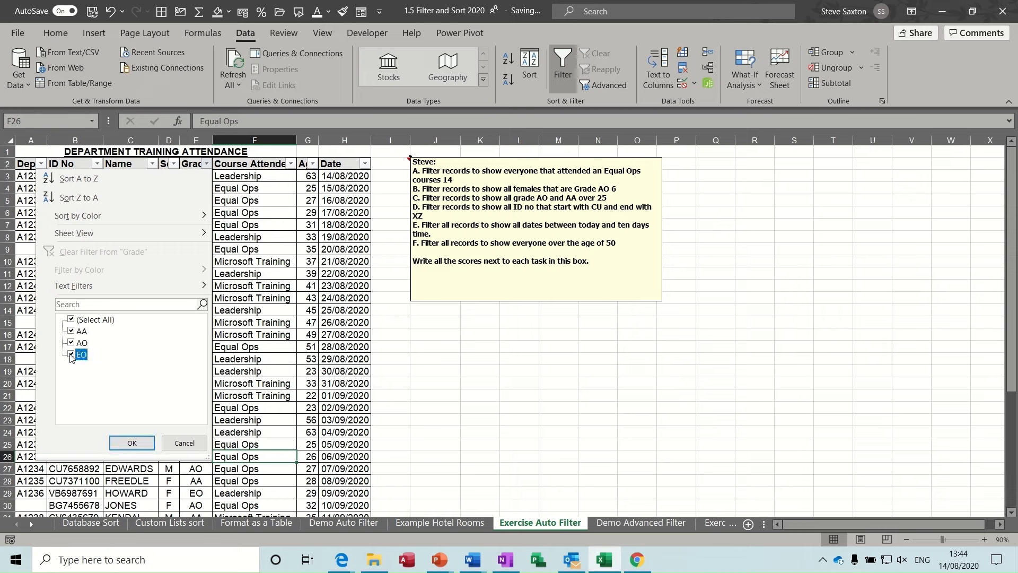
pyautogui.click(131, 442)
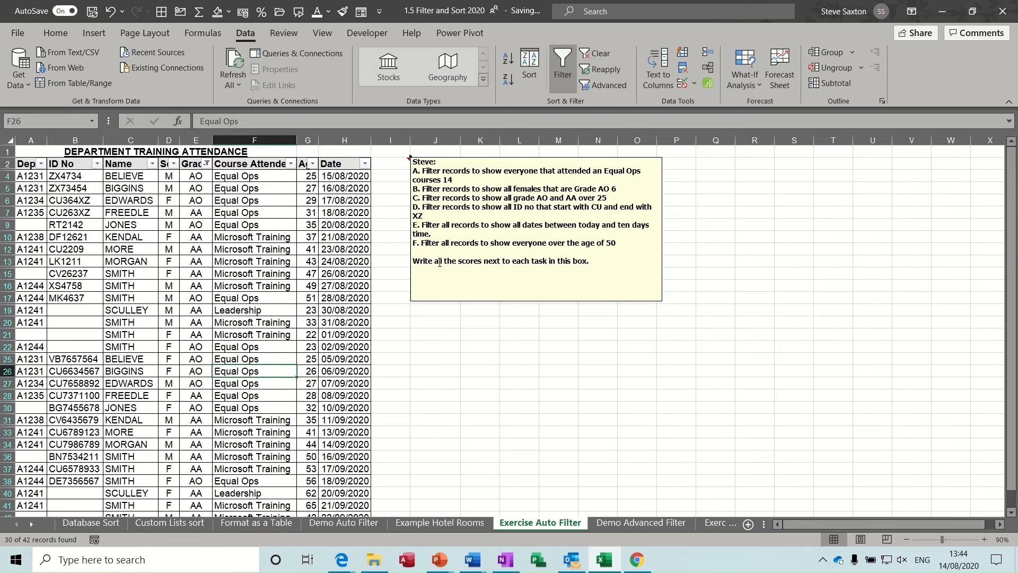
# Browse the comparison operators in a custom Date filter, then cancel it.
pyautogui.click(364, 164)
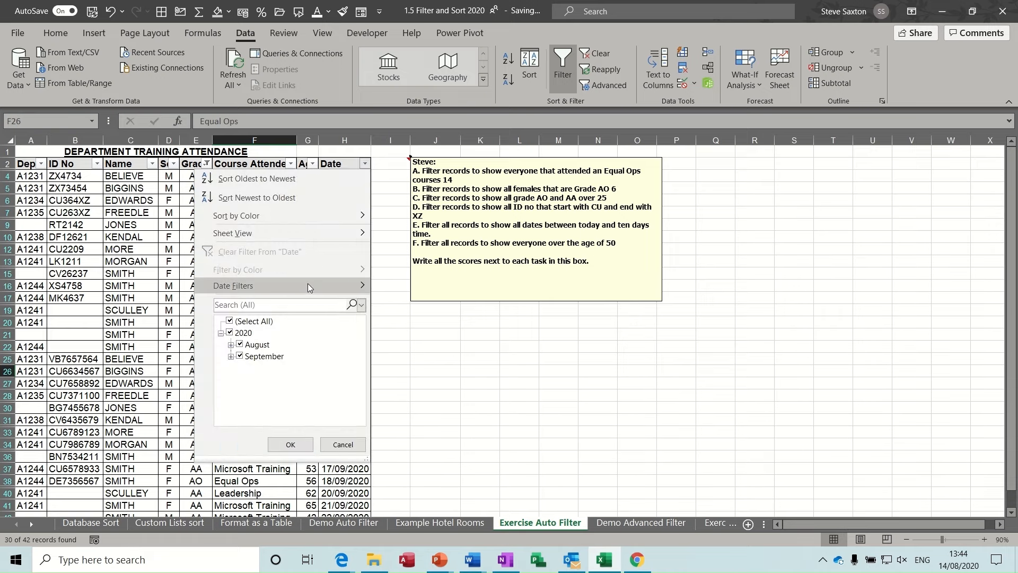
pyautogui.moveTo(309, 282)
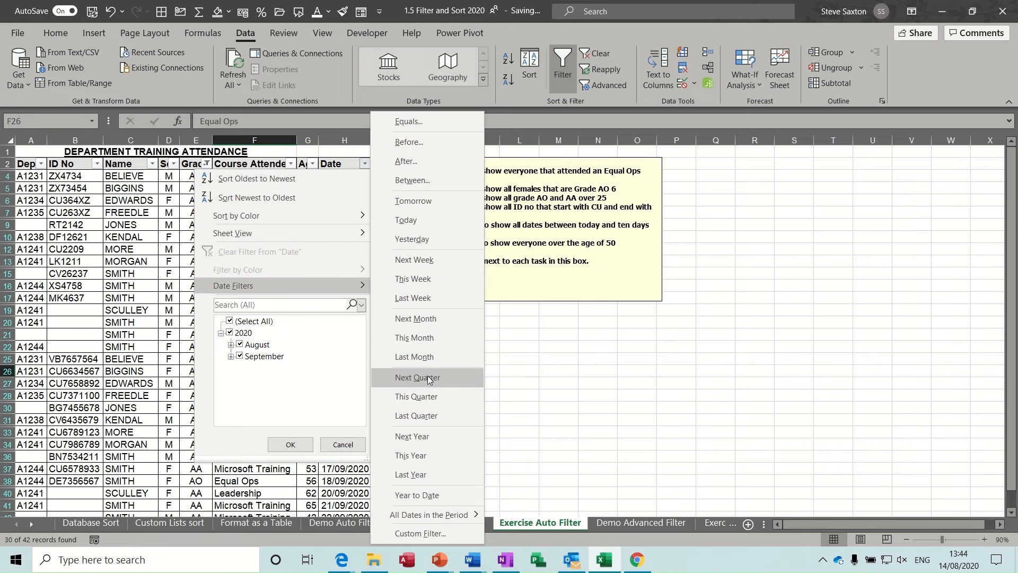
pyautogui.click(412, 532)
pyautogui.click(383, 320)
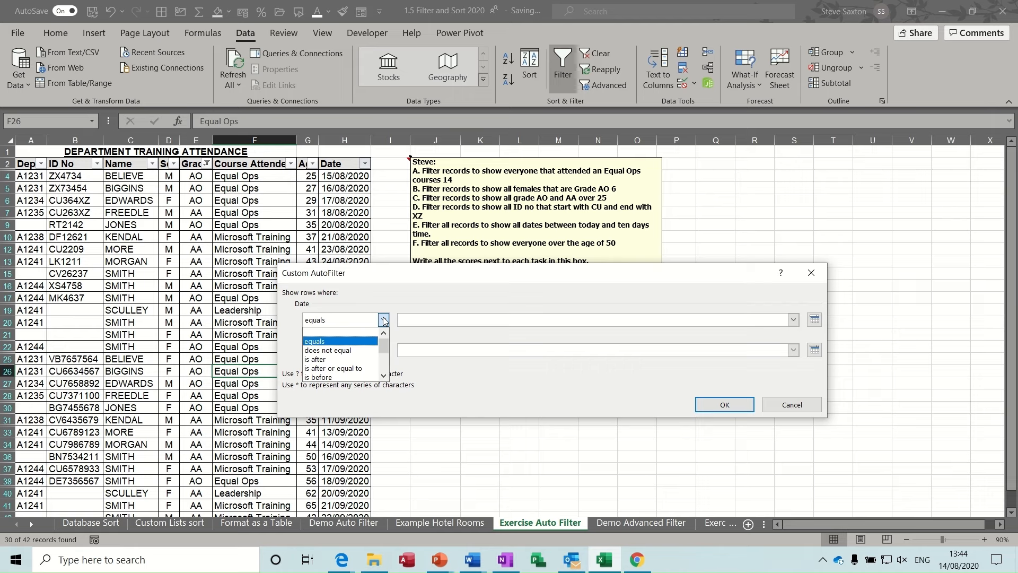
pyautogui.click(383, 375)
pyautogui.click(383, 375)
pyautogui.click(384, 375)
pyautogui.click(383, 376)
pyautogui.click(383, 376)
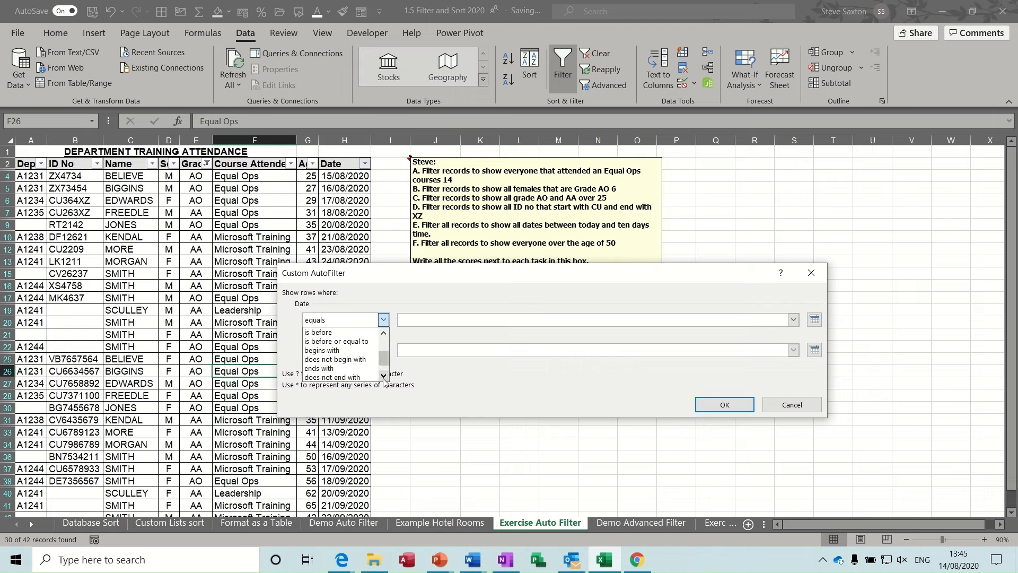
pyautogui.click(384, 376)
pyautogui.click(384, 375)
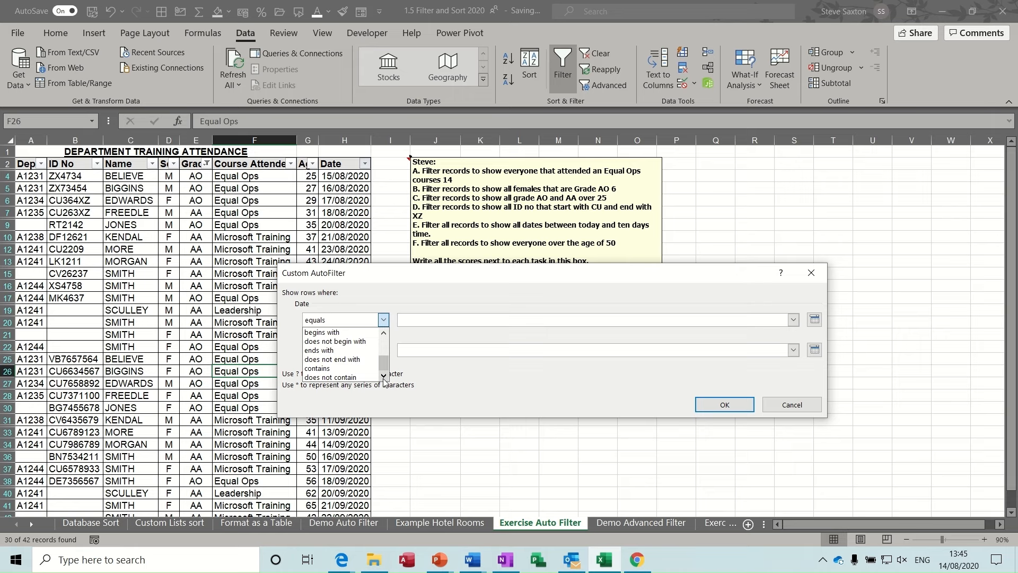
pyautogui.click(384, 333)
pyautogui.click(383, 333)
pyautogui.click(384, 333)
pyautogui.click(383, 332)
pyautogui.click(383, 333)
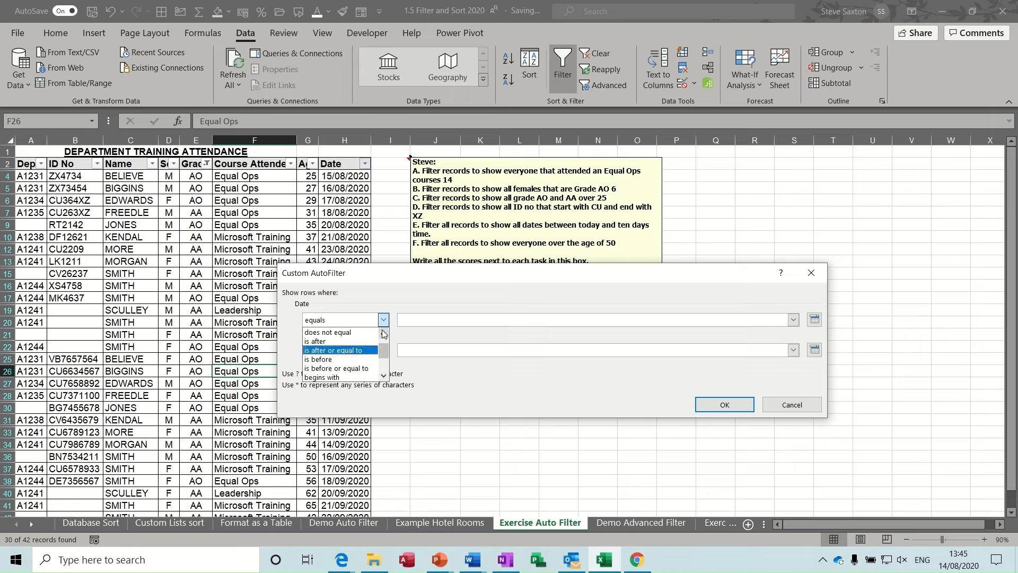
pyautogui.click(792, 405)
# Filter Age to greater than 25 (25 of 42 records) and begin noting 25 beside task C.
pyautogui.click(313, 165)
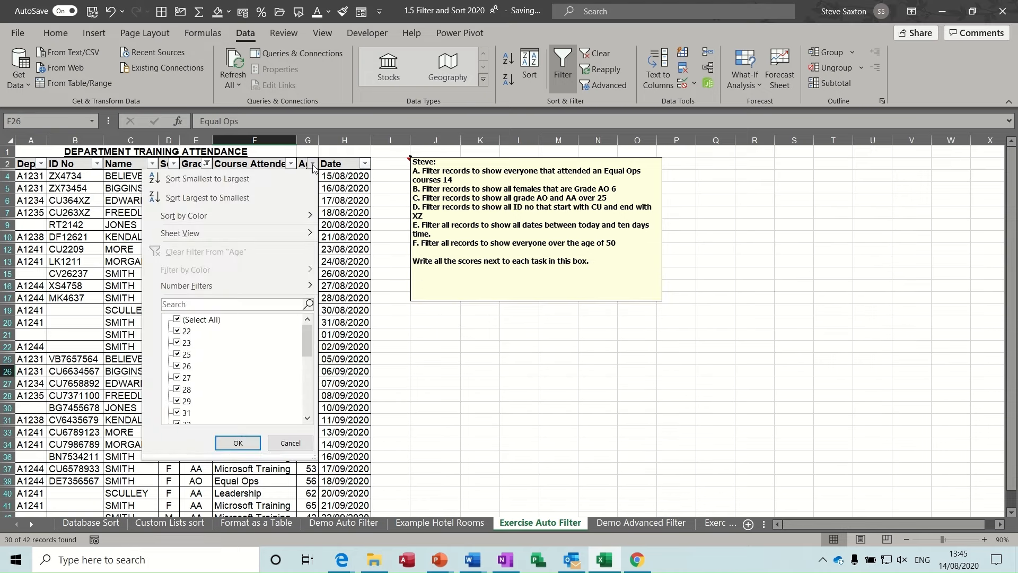
pyautogui.moveTo(204, 289)
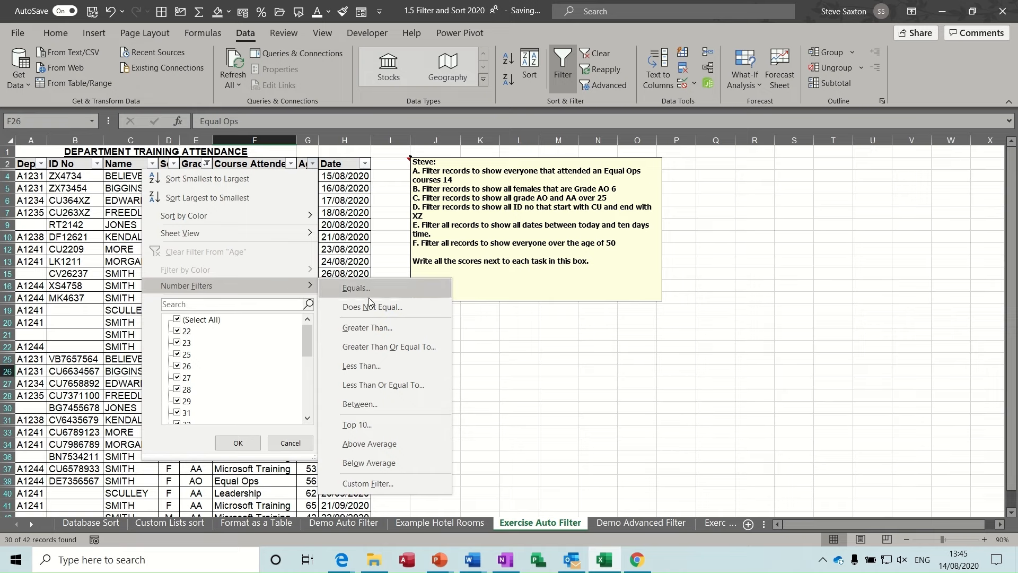
pyautogui.click(369, 328)
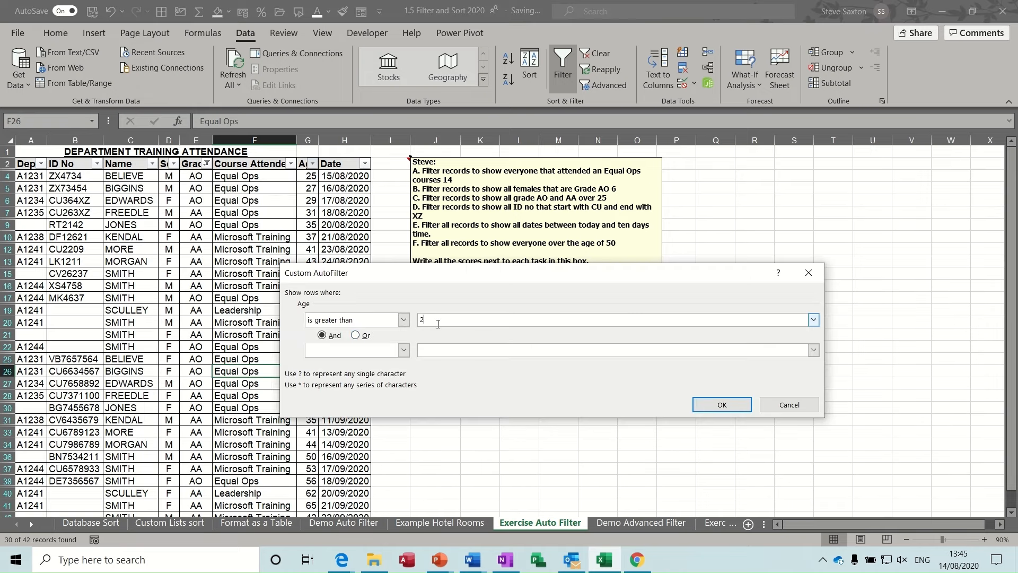
pyautogui.click(706, 403)
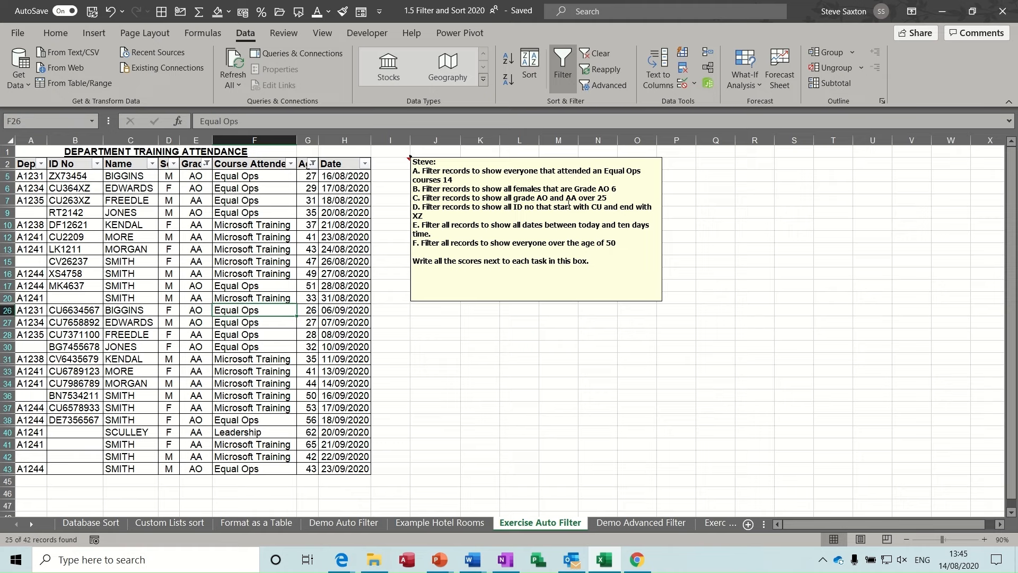
pyautogui.click(624, 197)
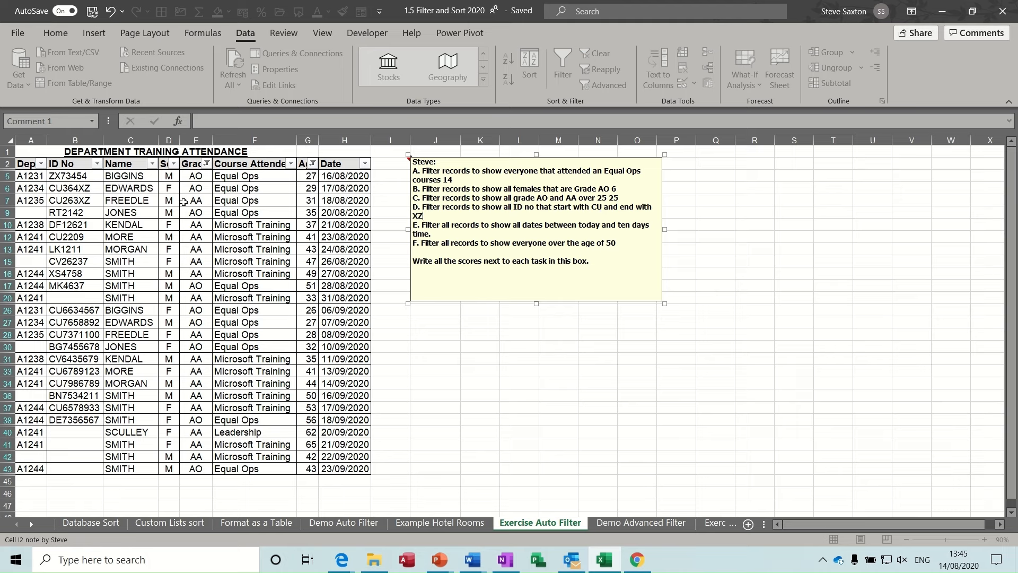
# Finish the task C note and start a custom ID No filter with 'begins with' as first condition.
pyautogui.click(96, 165)
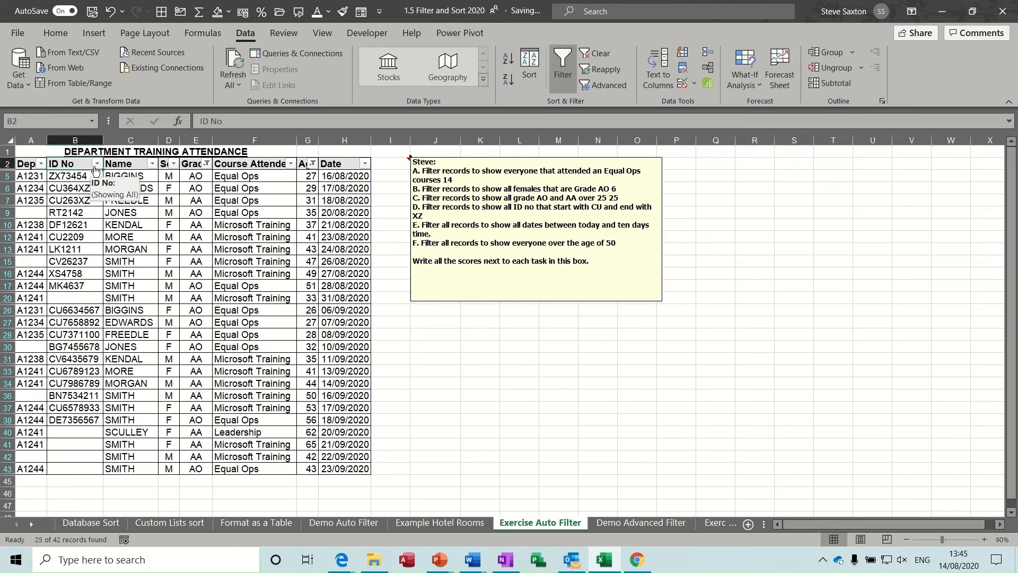
pyautogui.click(97, 164)
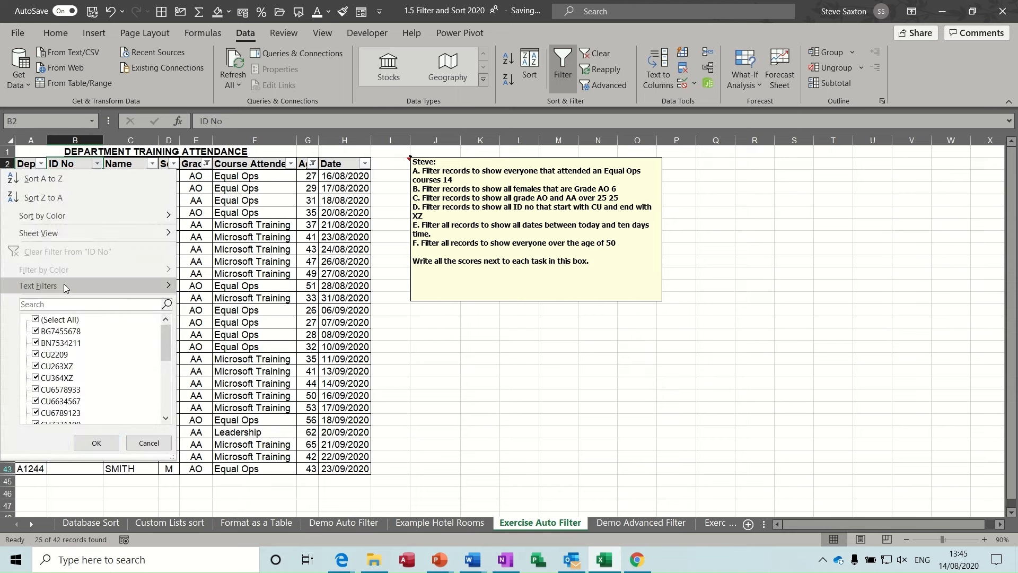
pyautogui.moveTo(62, 285)
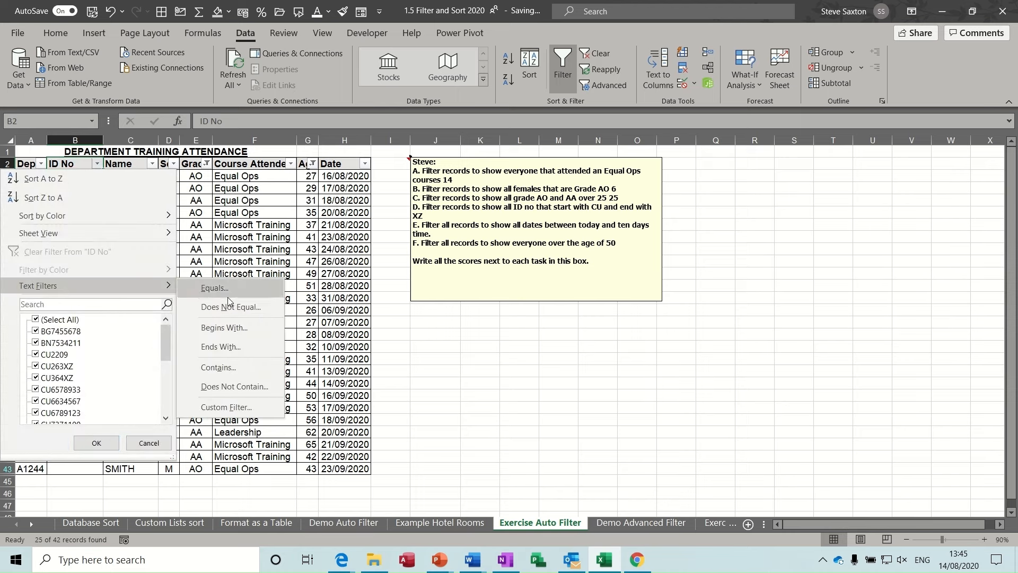
pyautogui.click(220, 407)
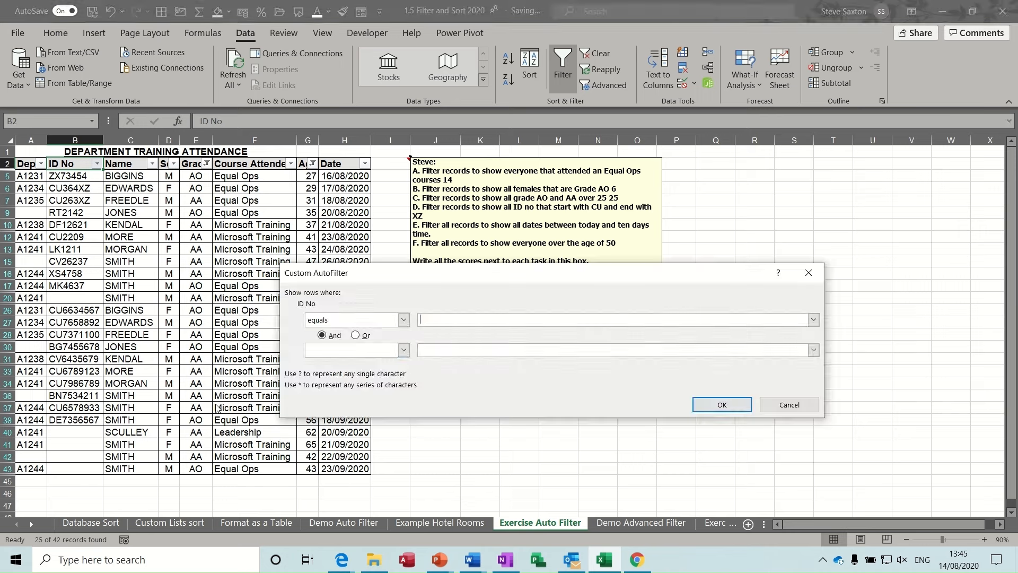
pyautogui.click(404, 320)
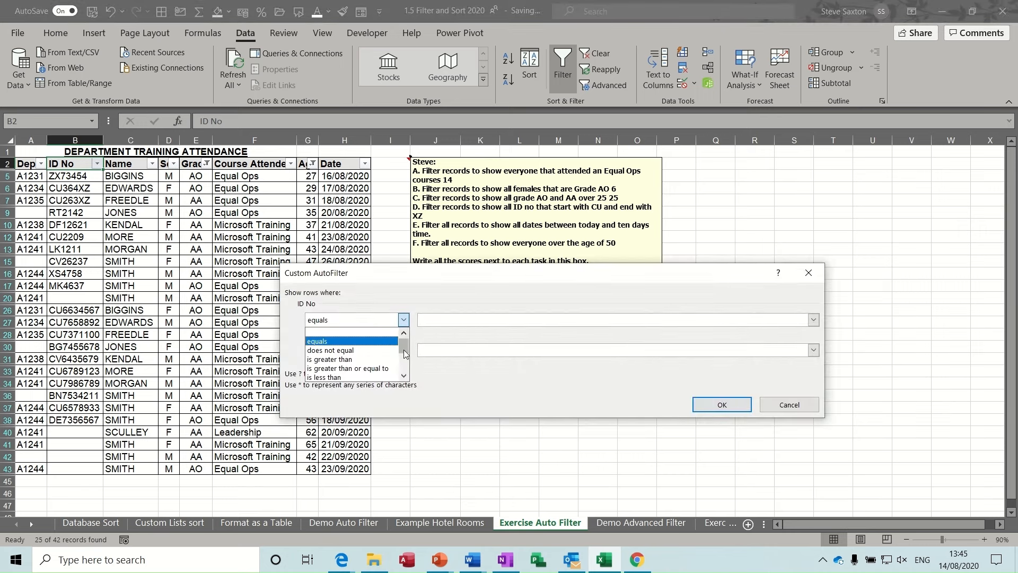
pyautogui.click(404, 375)
pyautogui.click(404, 376)
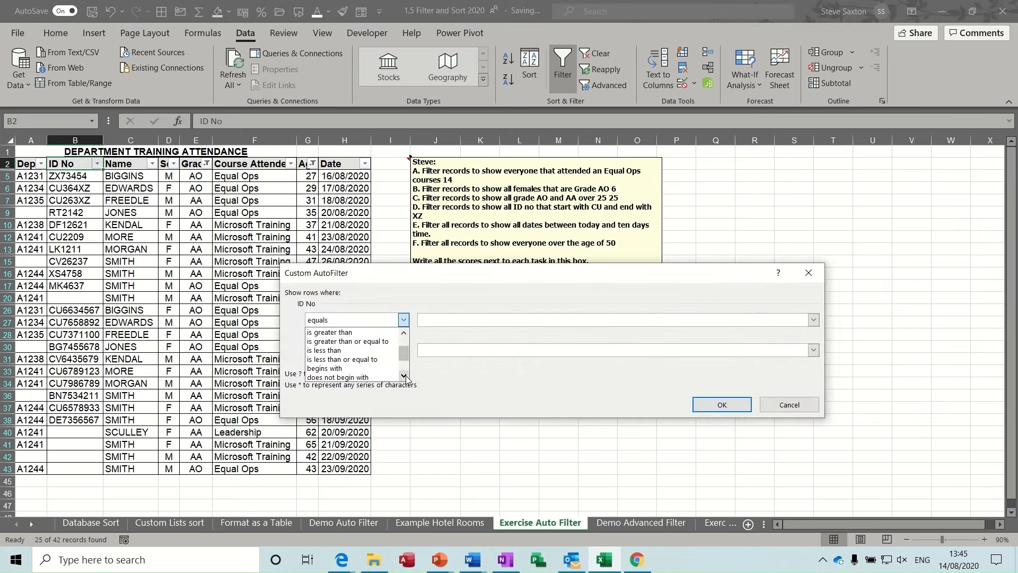
pyautogui.click(382, 374)
pyautogui.click(435, 322)
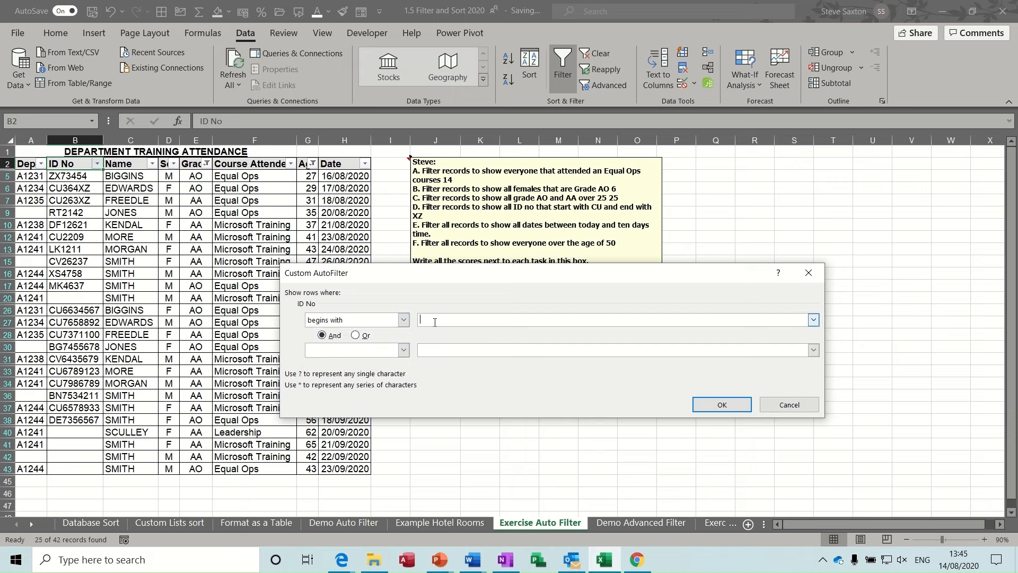
# Add a second 'ends with' xz condition, apply it (2 of 42 records), and note 2 beside task D.
pyautogui.click(404, 350)
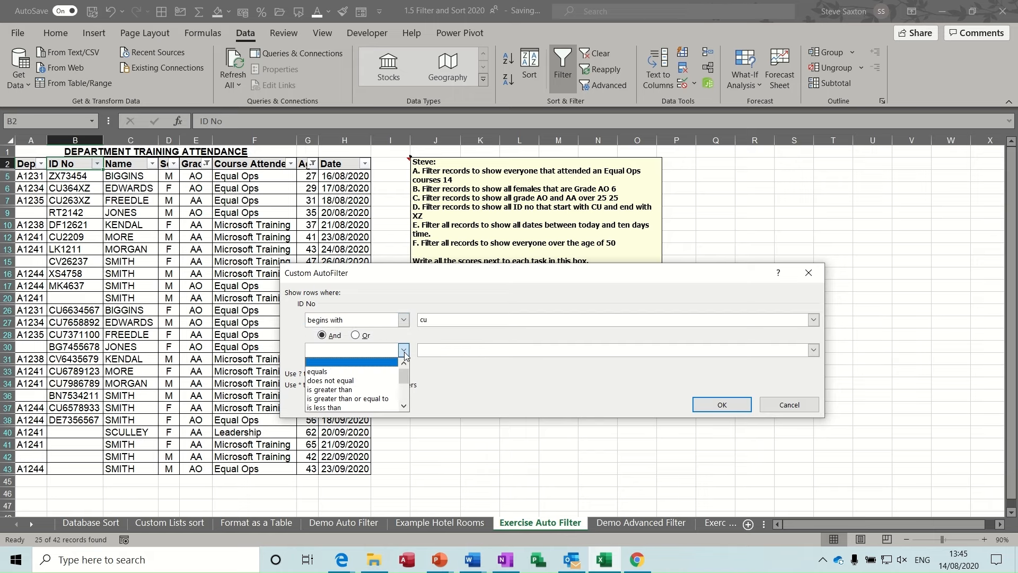
pyautogui.click(404, 406)
pyautogui.click(405, 407)
pyautogui.click(404, 407)
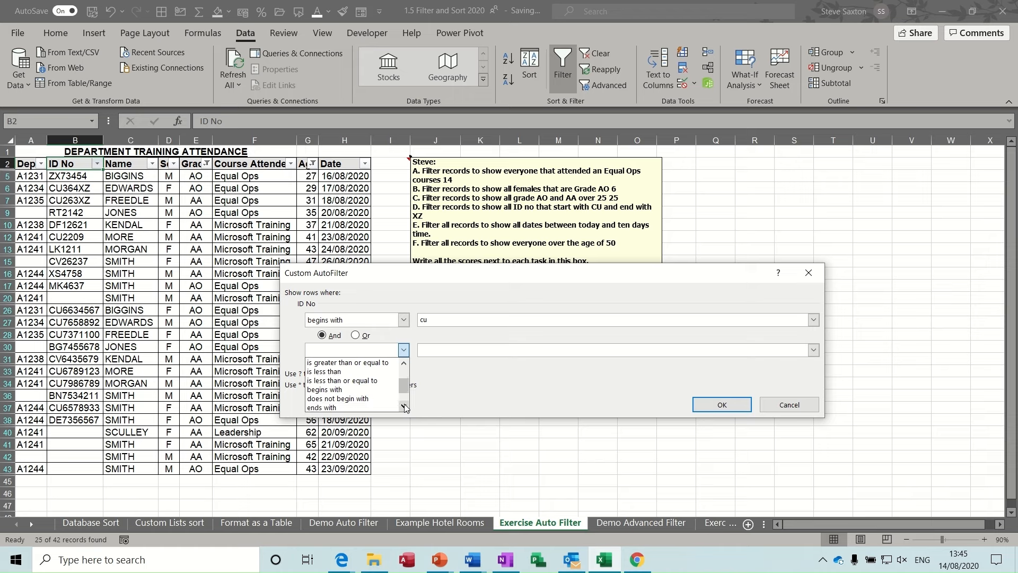
pyautogui.click(392, 406)
pyautogui.click(433, 351)
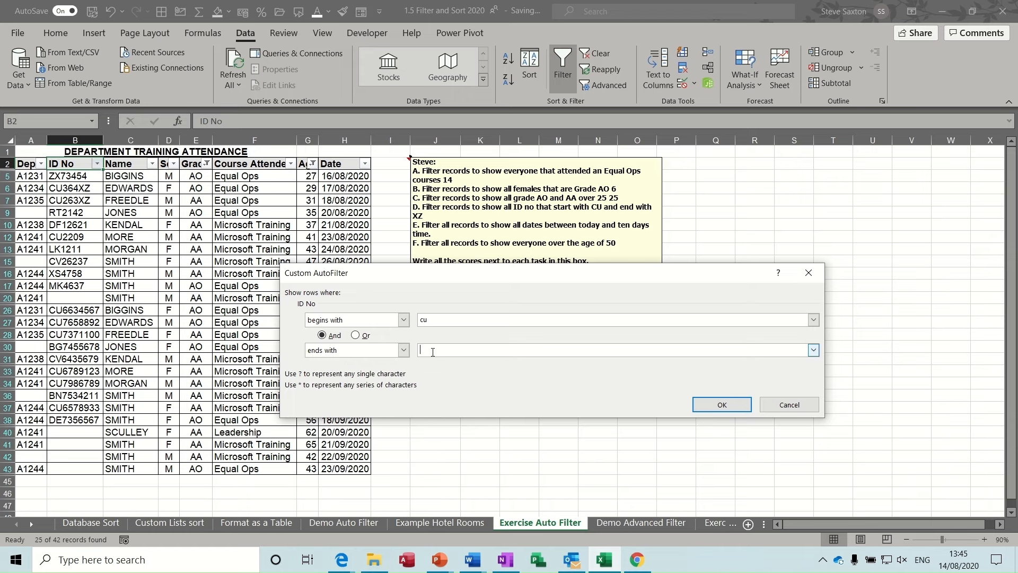
pyautogui.write('xz')
pyautogui.click(704, 404)
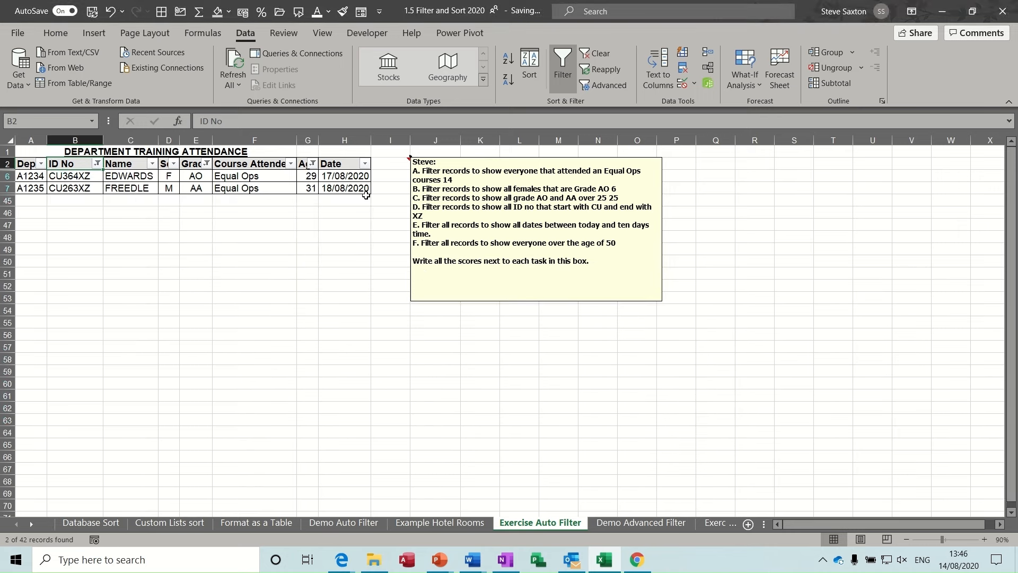
pyautogui.click(483, 217)
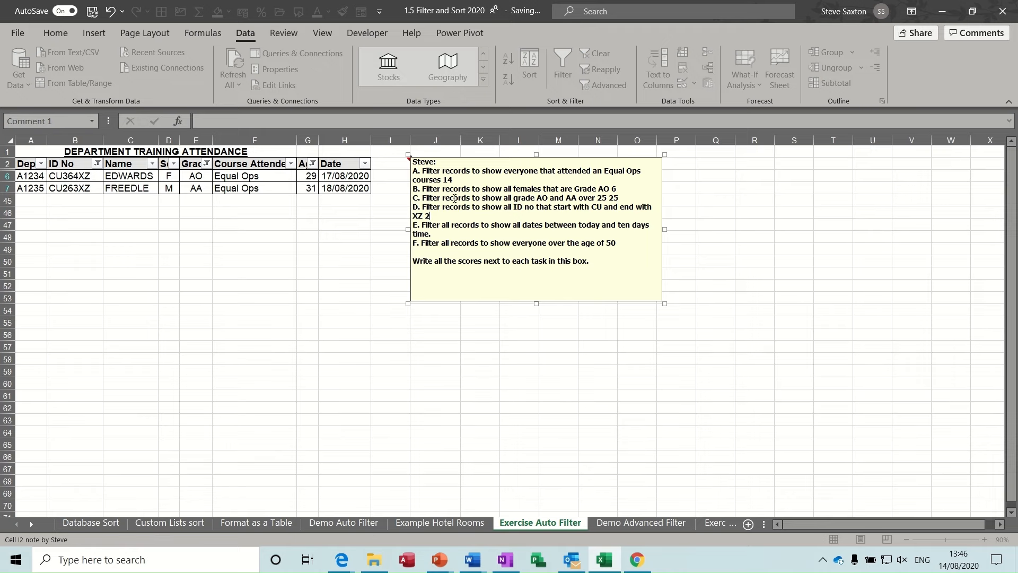
pyautogui.click(345, 187)
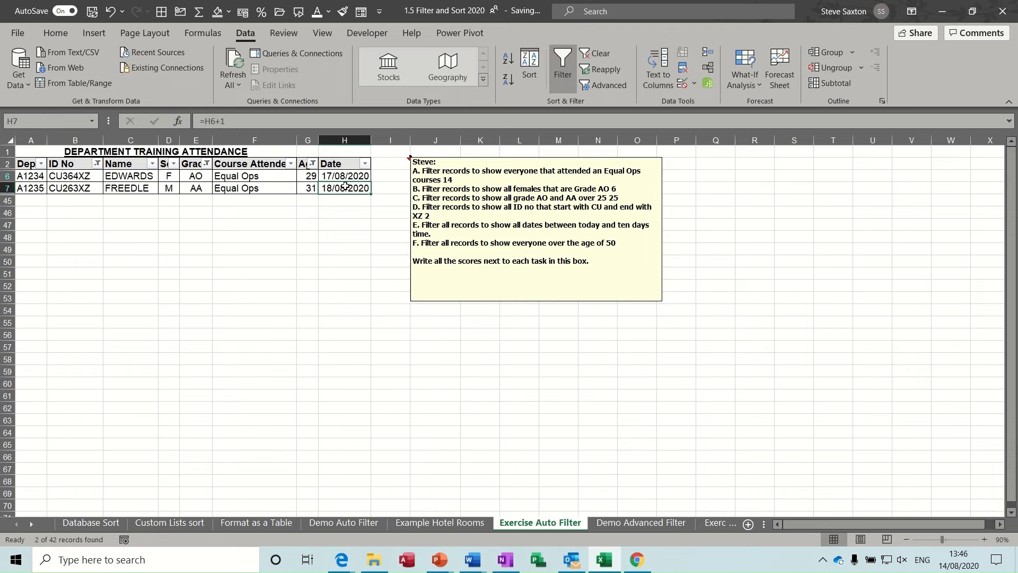
# Filter the Date column to between 14/08/2020 and 24/08/2020, and note 11 for task E.
pyautogui.click(596, 55)
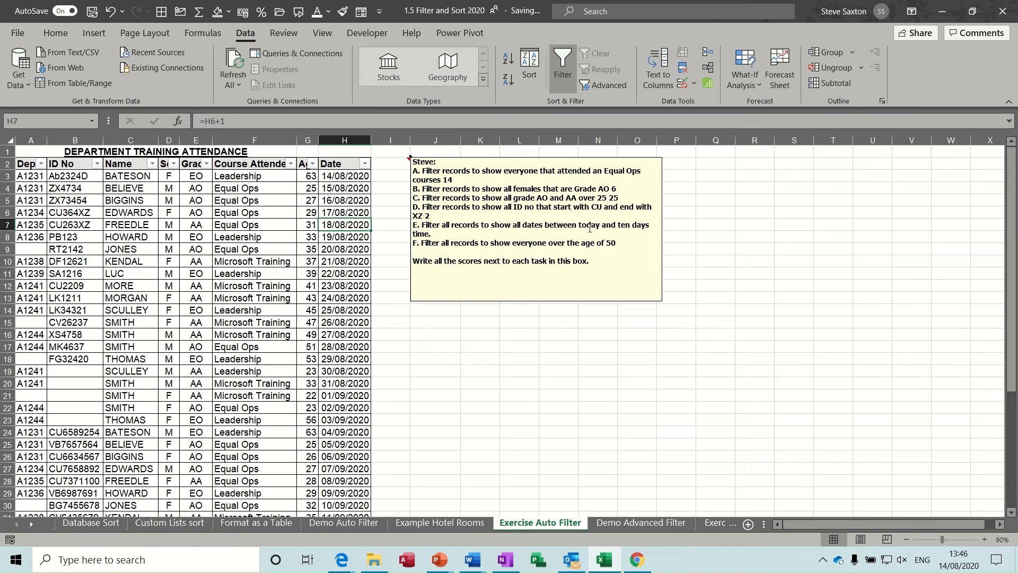
pyautogui.click(366, 165)
pyautogui.moveTo(297, 287)
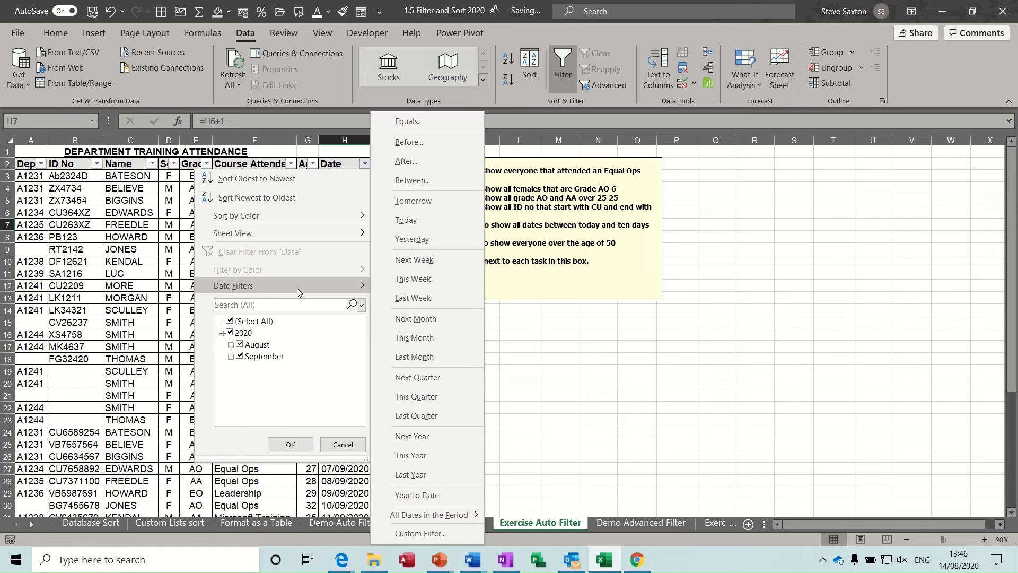
pyautogui.click(413, 180)
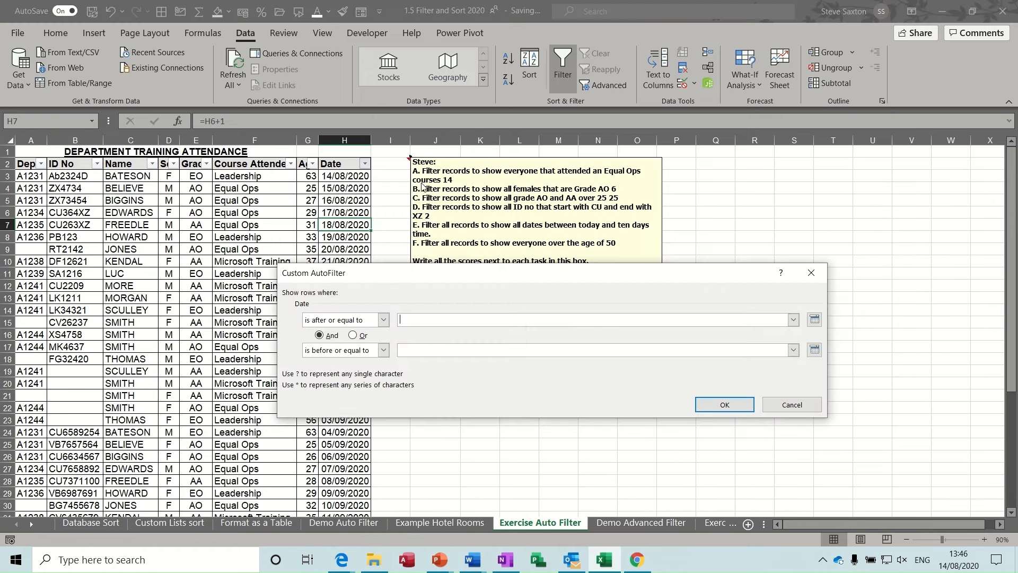
pyautogui.click(815, 319)
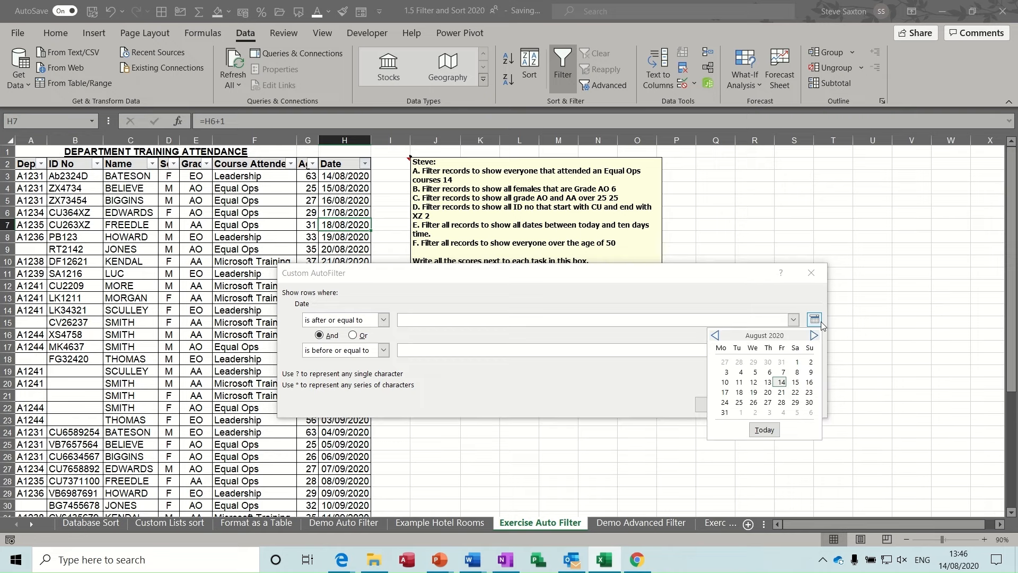
pyautogui.click(785, 381)
pyautogui.click(814, 351)
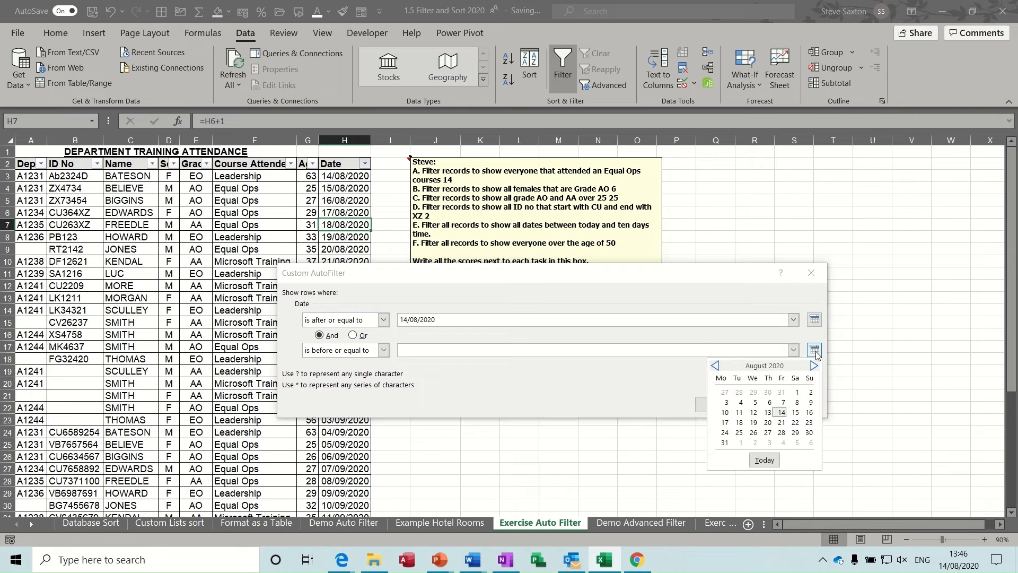
pyautogui.click(724, 432)
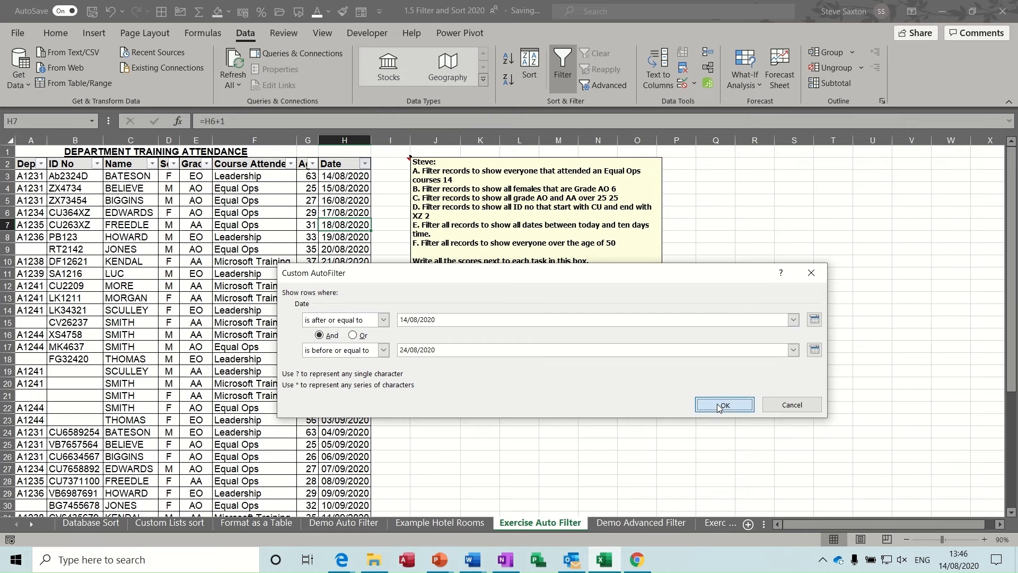
pyautogui.click(718, 404)
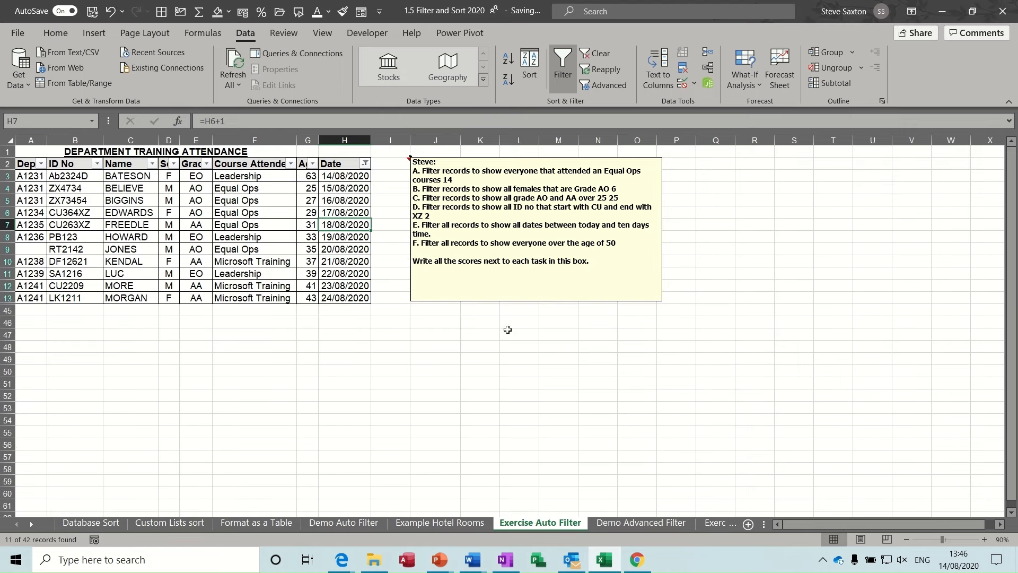
pyautogui.click(505, 237)
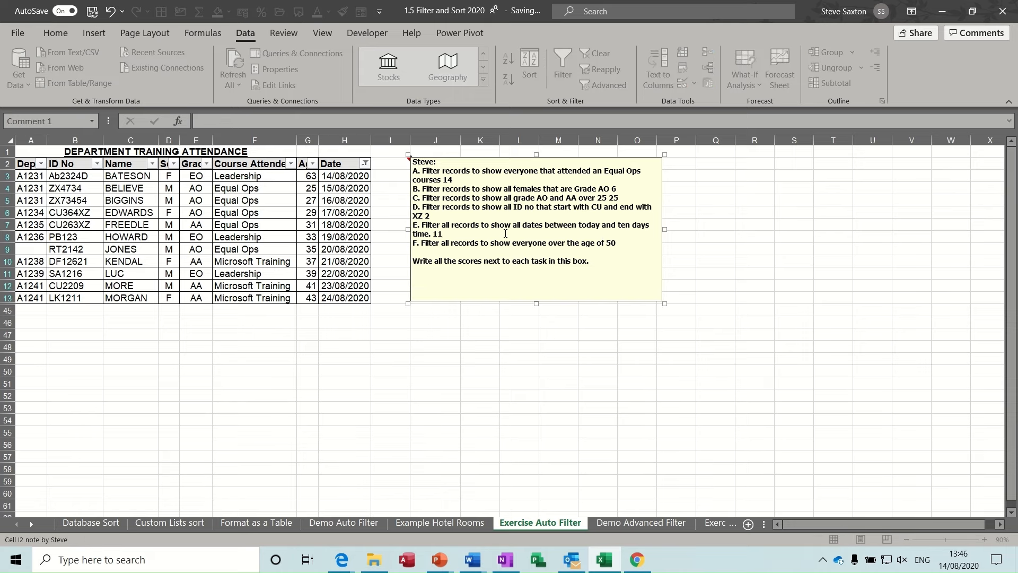
pyautogui.press('Escape')
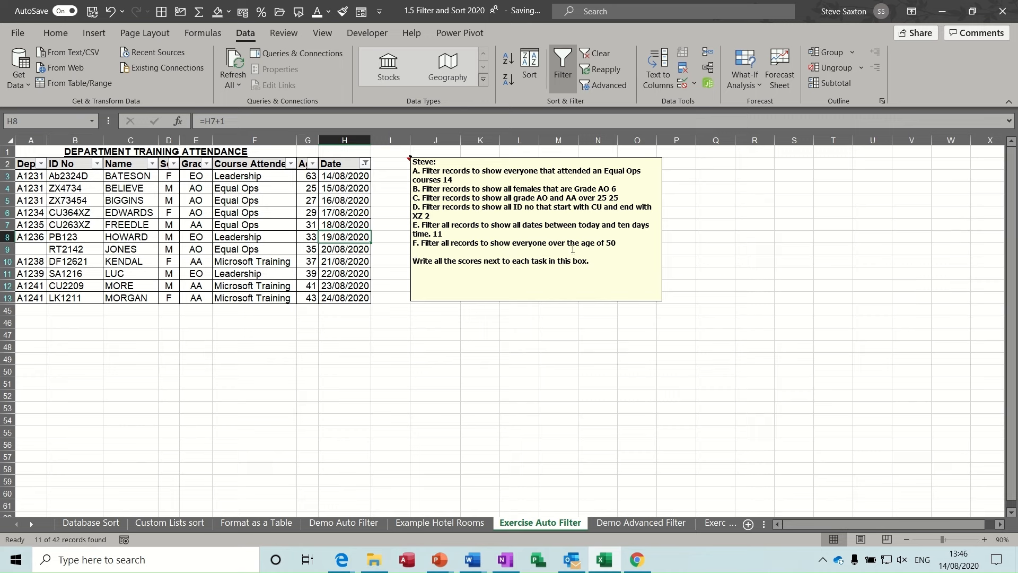
# Replace the Date filter with an Age greater-than-50 number filter.
pyautogui.click(595, 54)
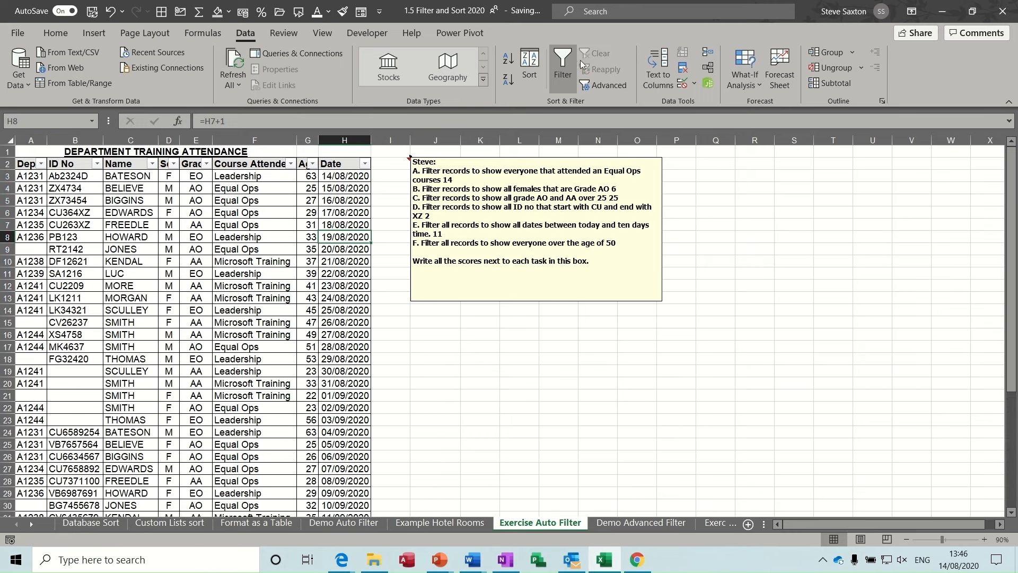
pyautogui.click(309, 164)
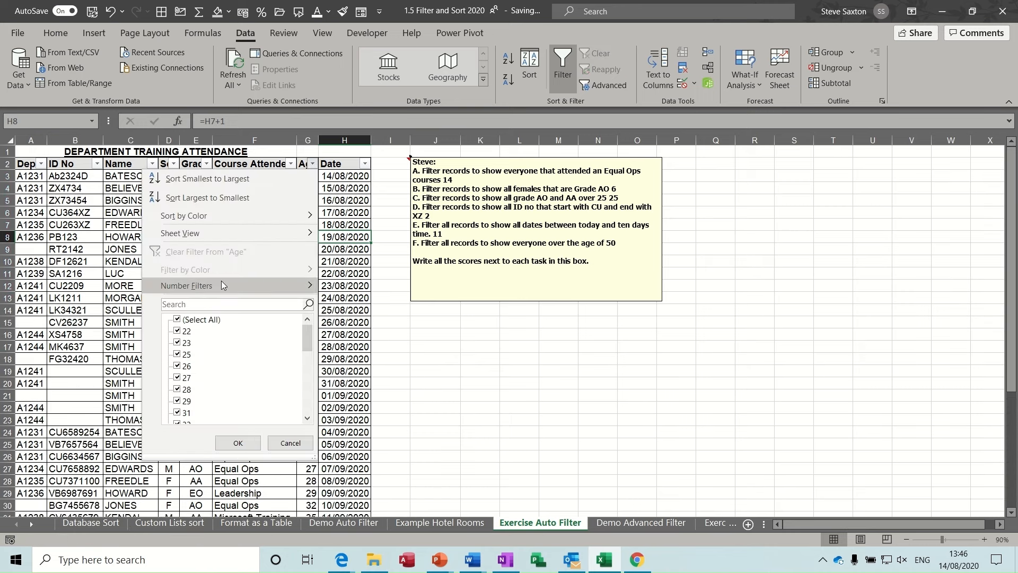
pyautogui.moveTo(223, 285)
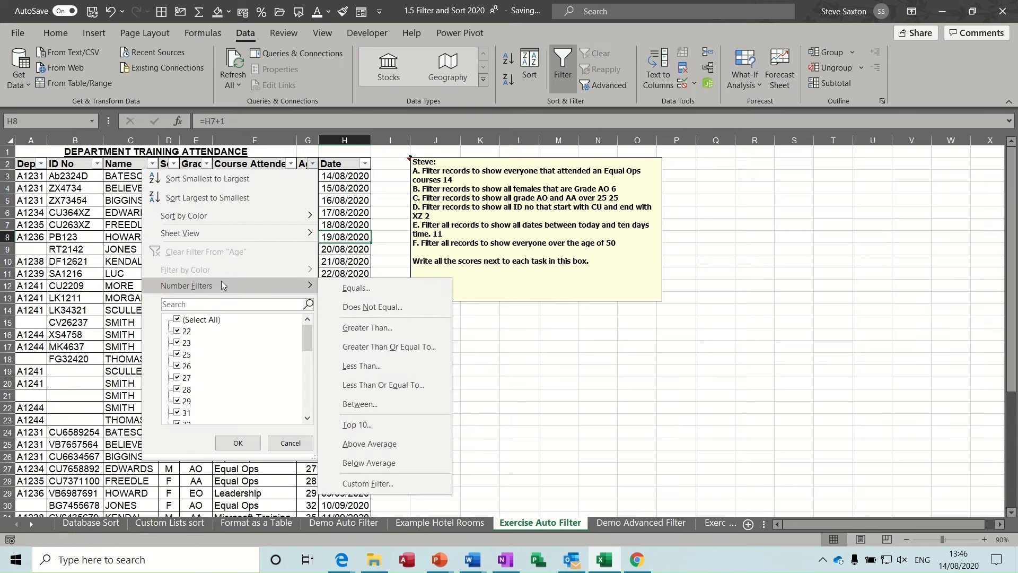
pyautogui.click(345, 327)
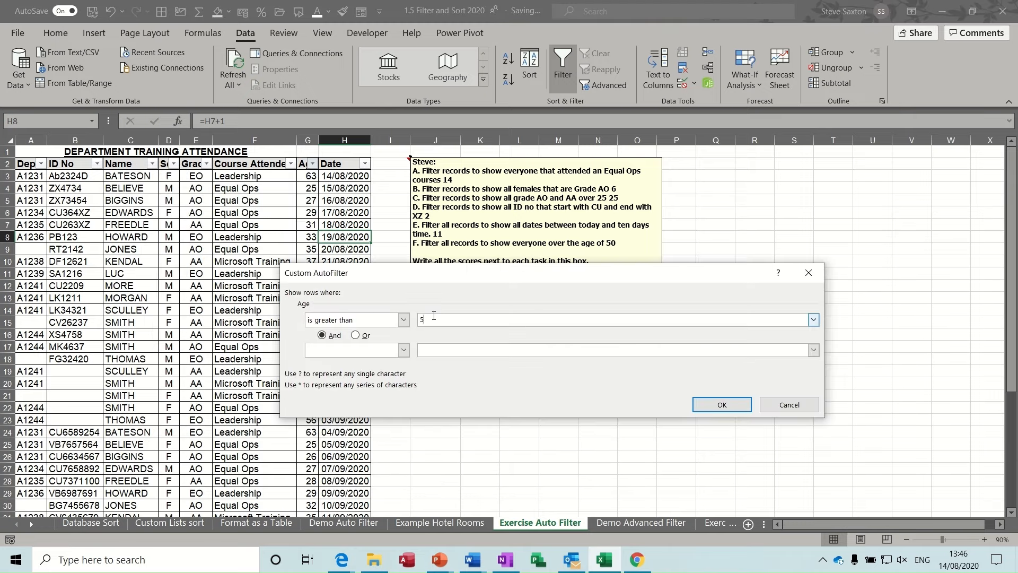
pyautogui.click(704, 405)
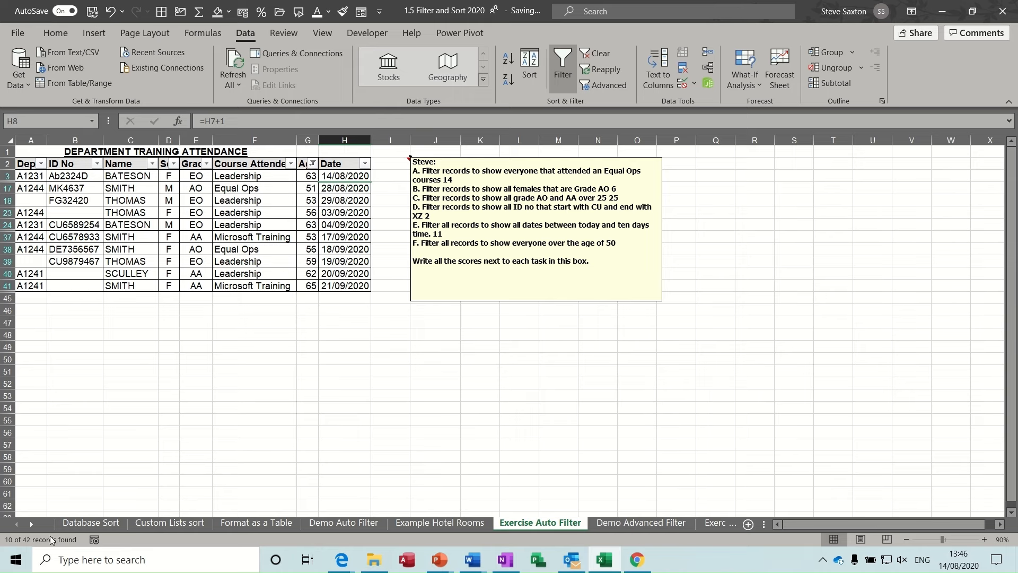
# Record 10 for task F in the note, then clear the filter to show all records.
pyautogui.click(630, 244)
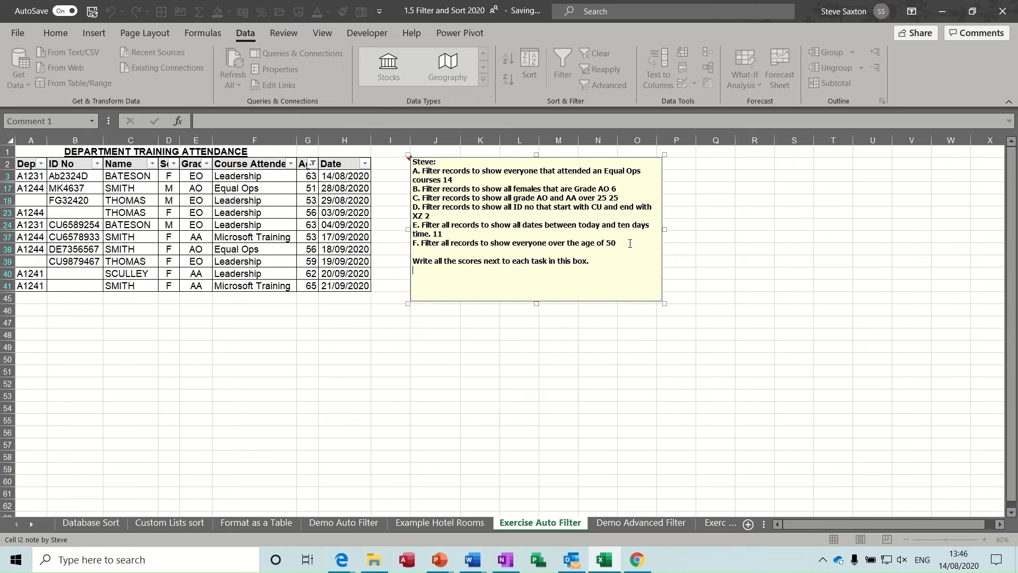
pyautogui.press('Return')
pyautogui.click(286, 226)
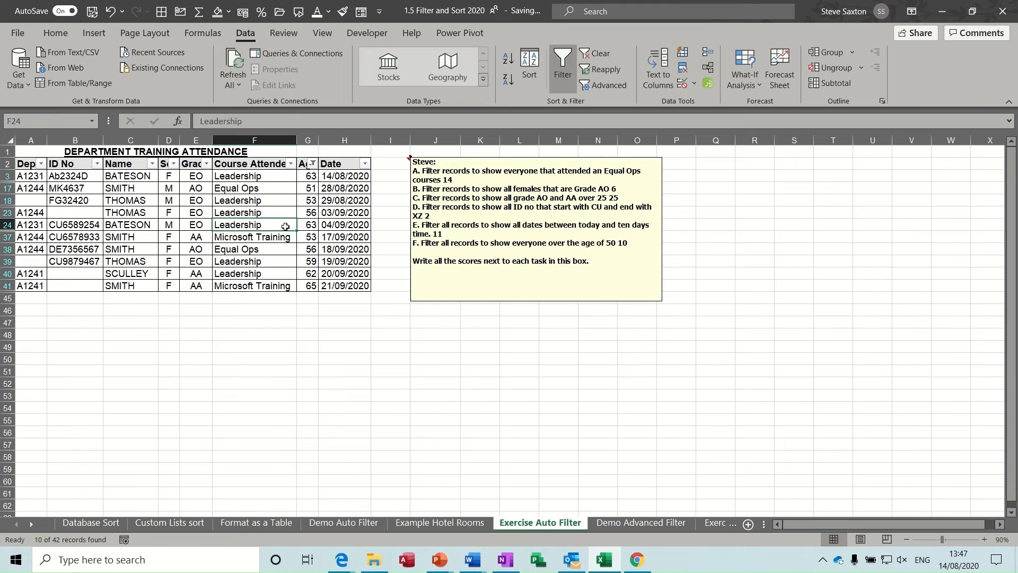
pyautogui.click(597, 55)
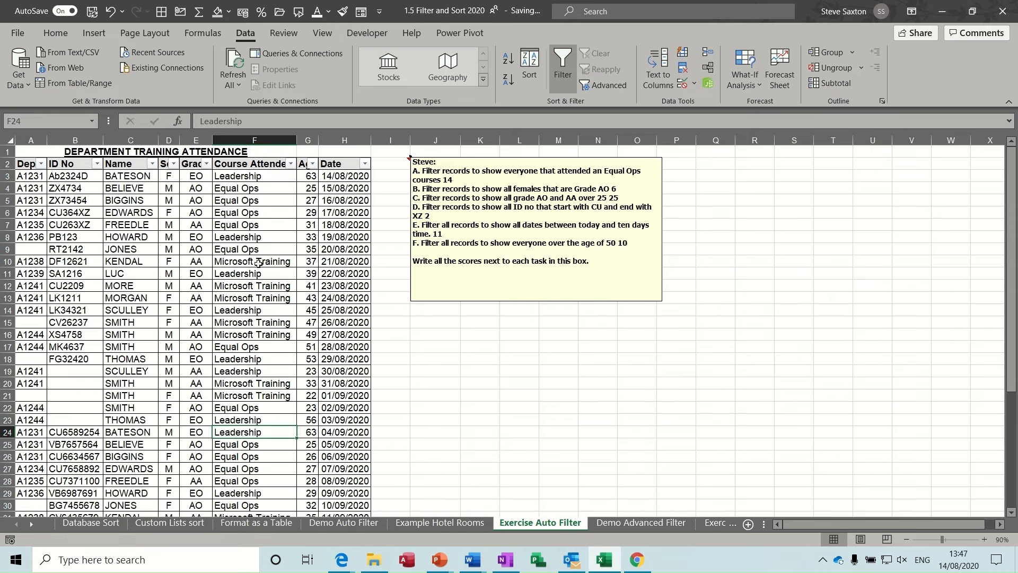
pyautogui.click(243, 286)
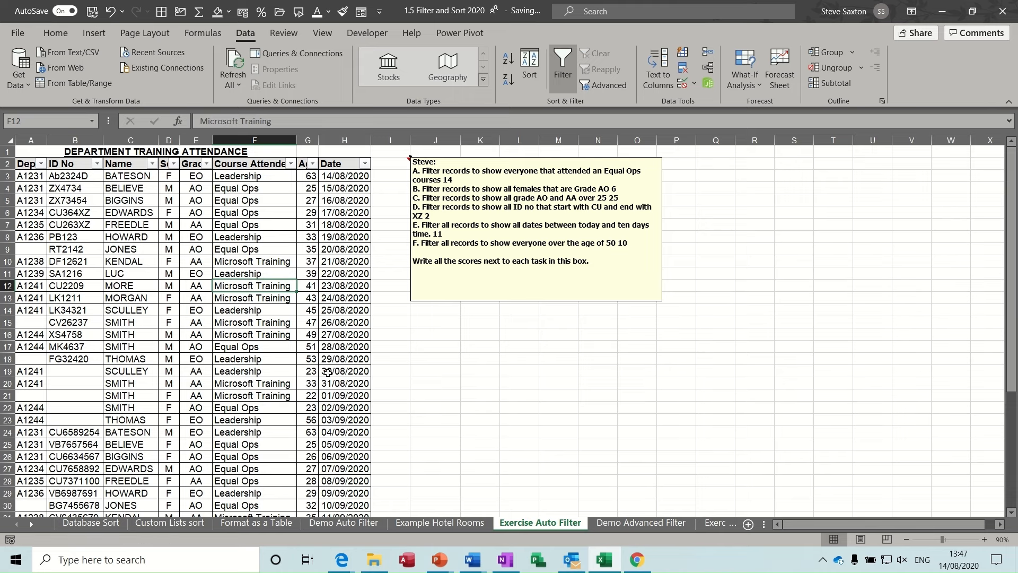
# Check the Age filter on Exercise Auto Filter, then settle on the Demo Advanced Filter sheet.
pyautogui.click(613, 524)
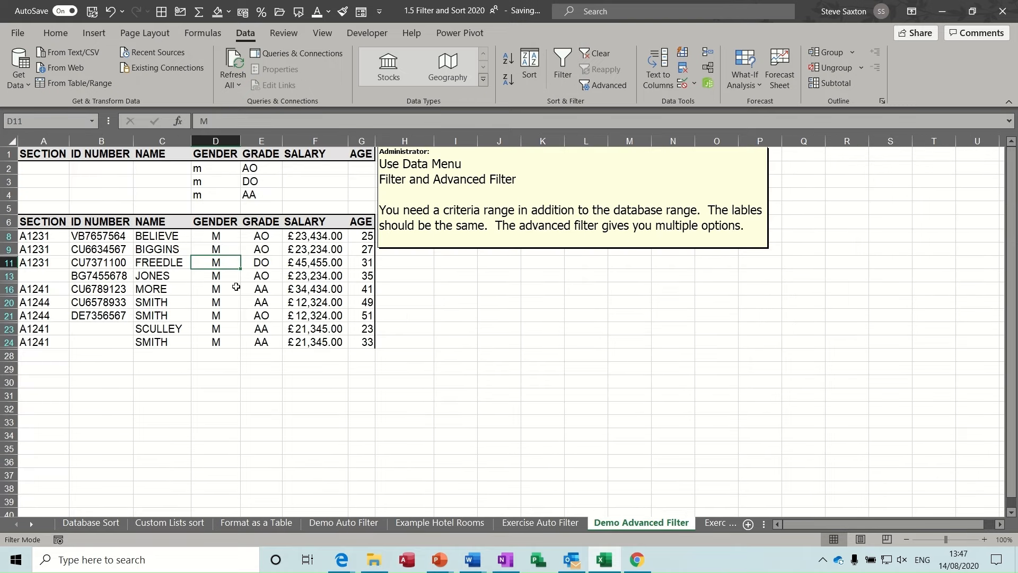
pyautogui.click(215, 277)
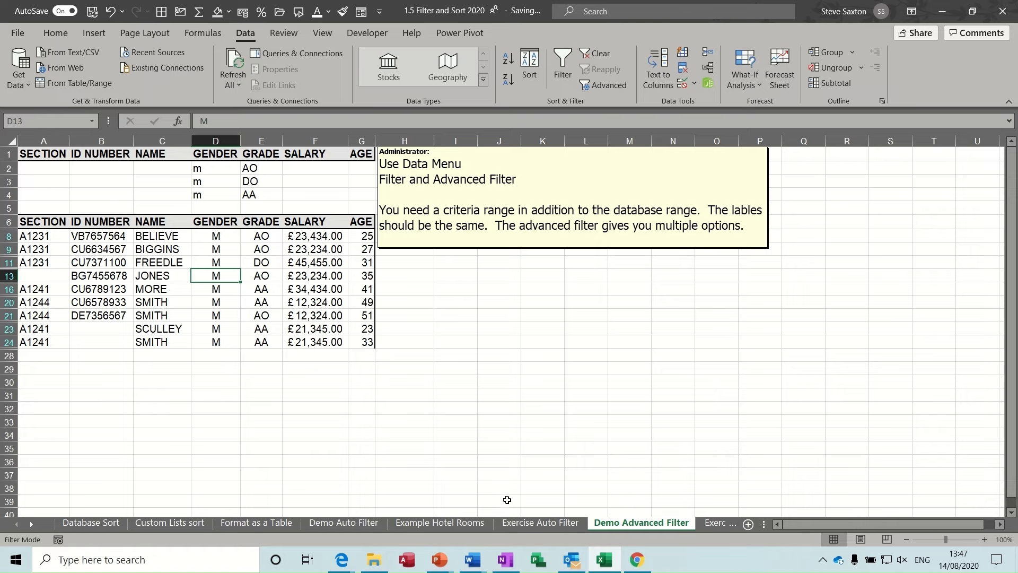
pyautogui.click(518, 524)
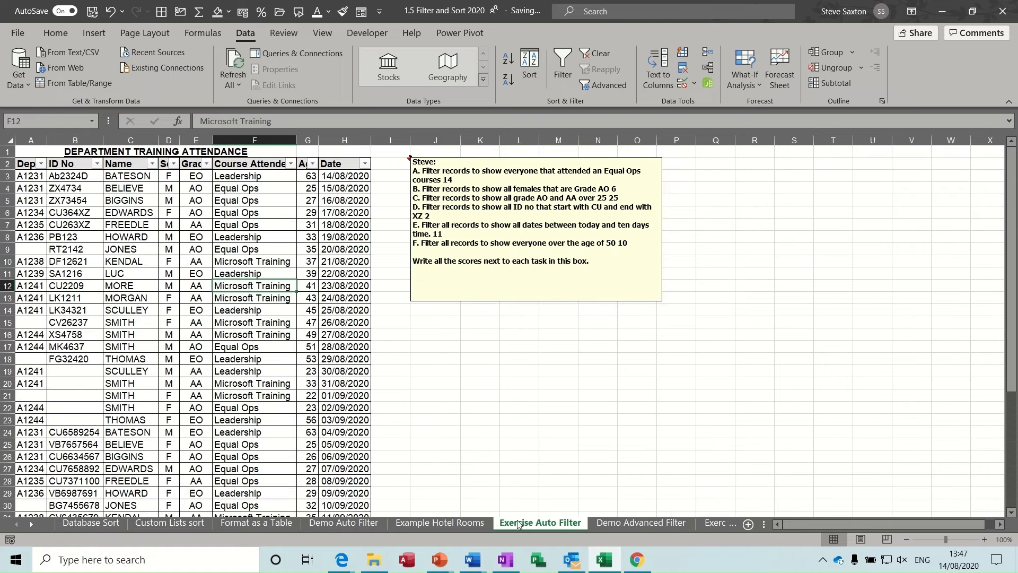
pyautogui.click(313, 163)
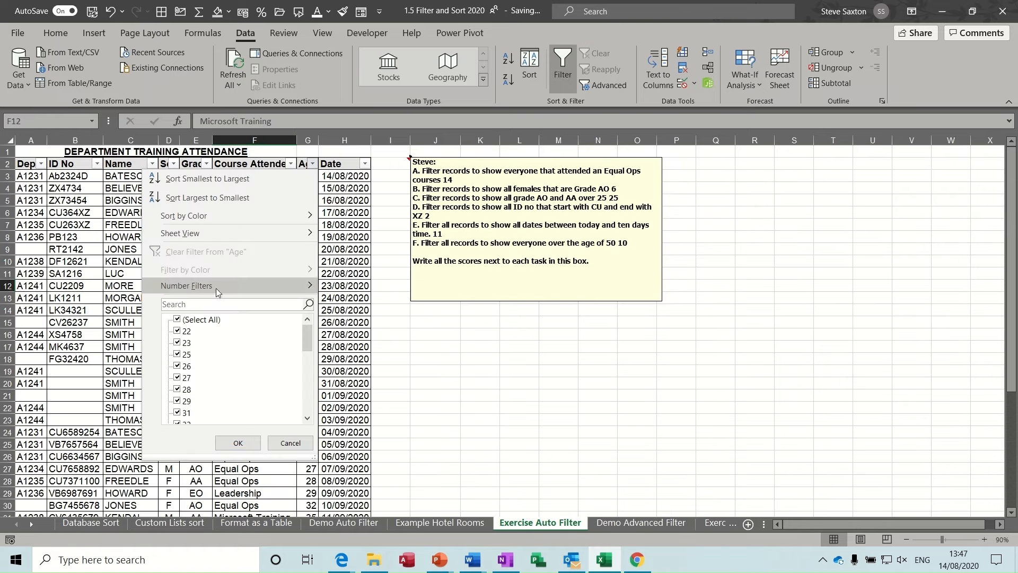
pyautogui.moveTo(244, 285)
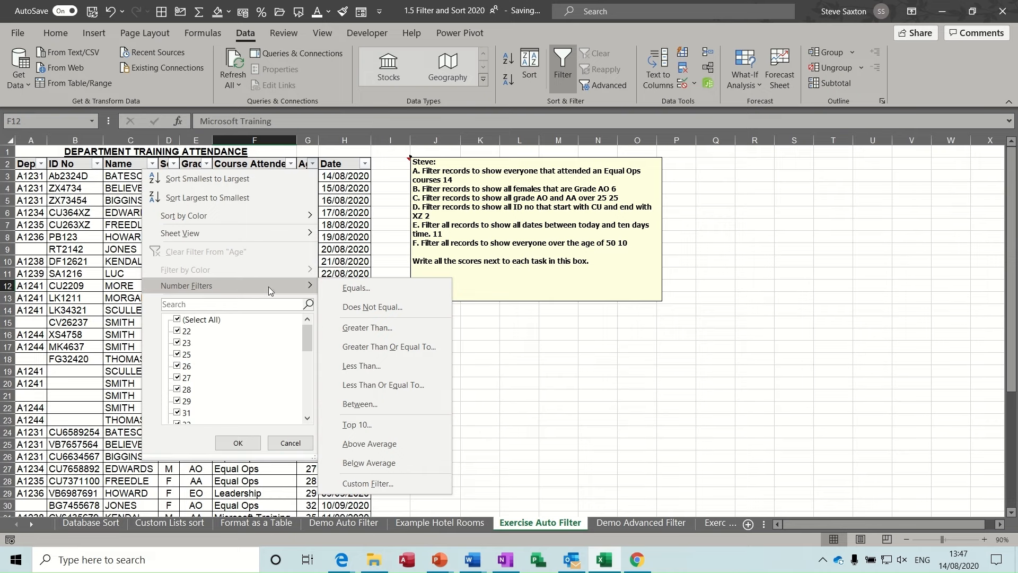
pyautogui.click(346, 227)
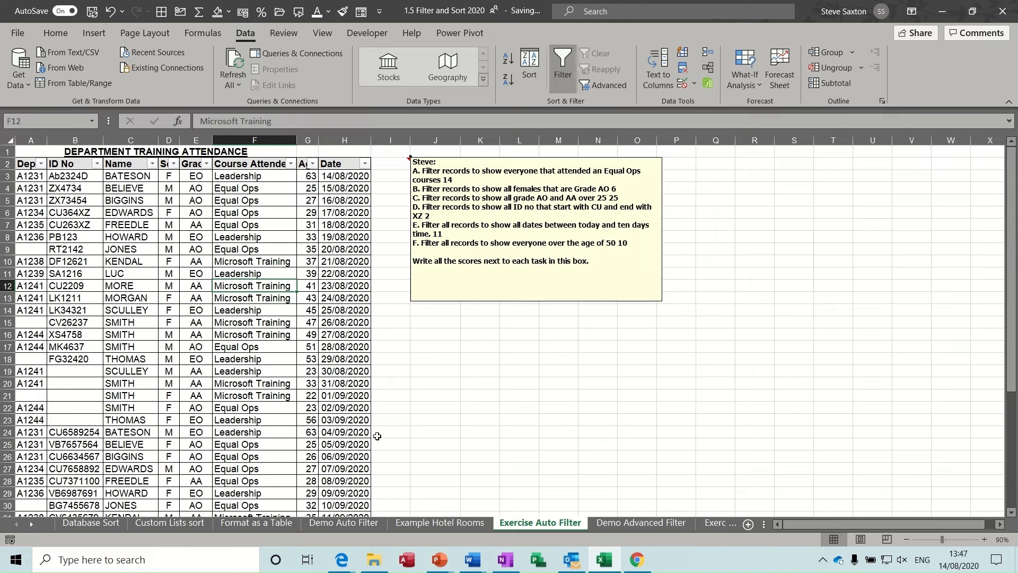
pyautogui.click(612, 524)
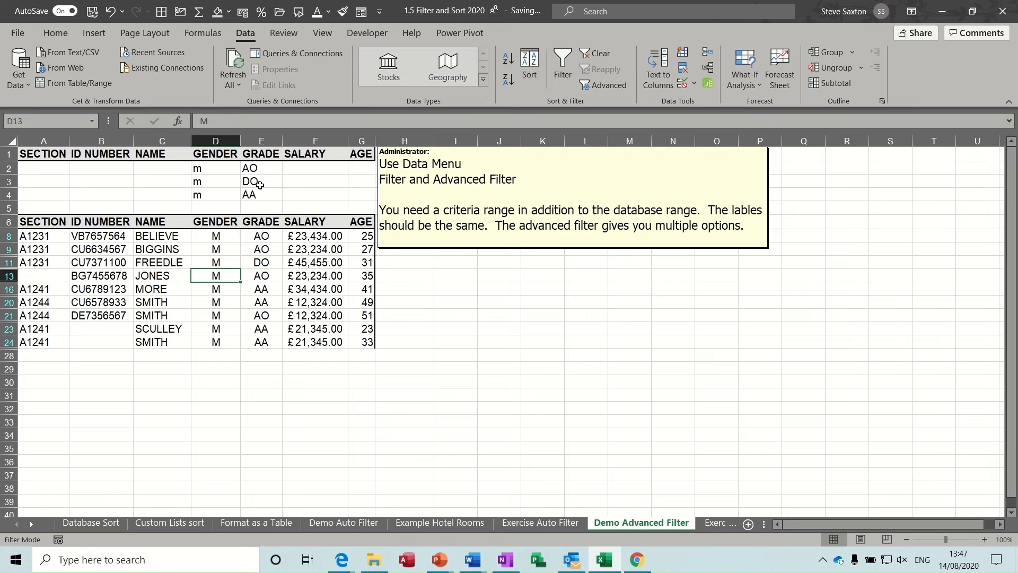
# Reapply the advanced filter, delete the criteria values in D2:E4, and clear the filter.
pyautogui.click(269, 285)
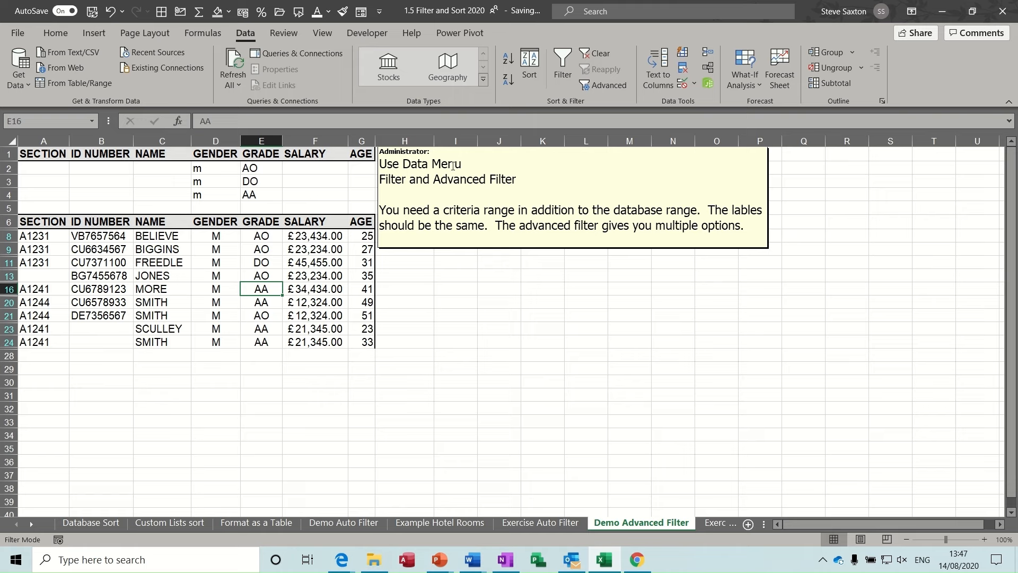
pyautogui.click(599, 87)
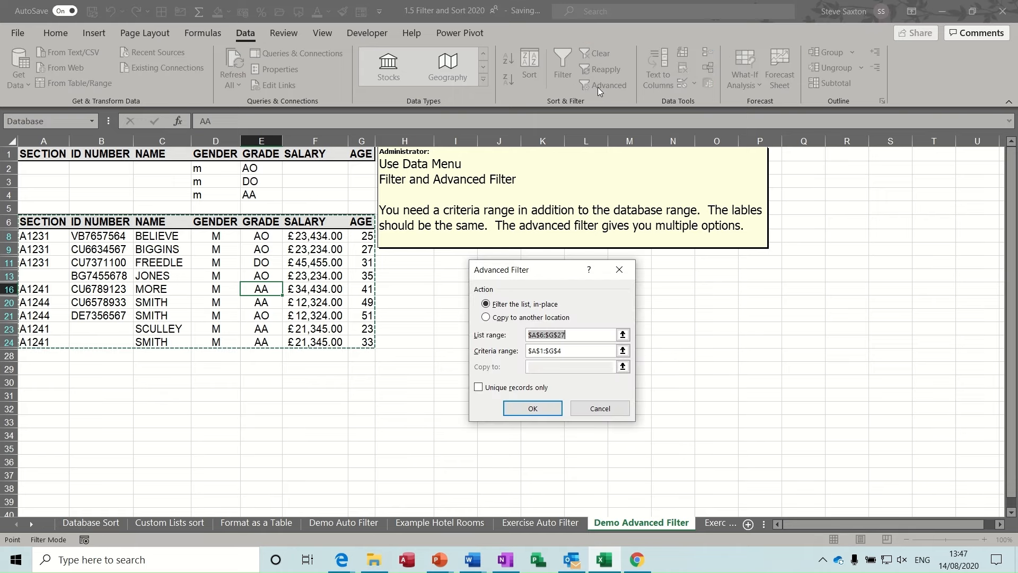
pyautogui.click(536, 410)
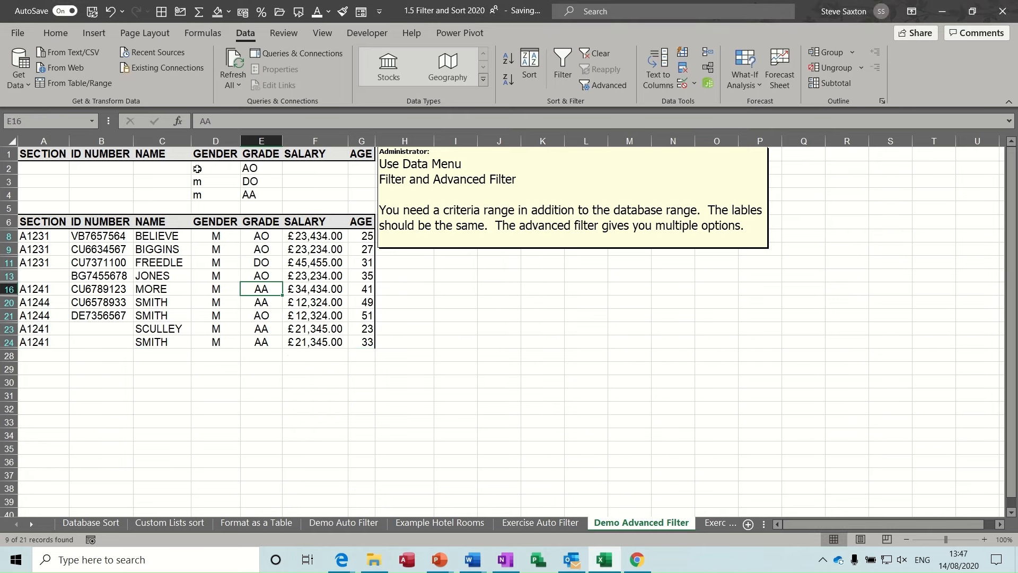
pyautogui.moveTo(197, 173); pyautogui.dragTo(245, 194)
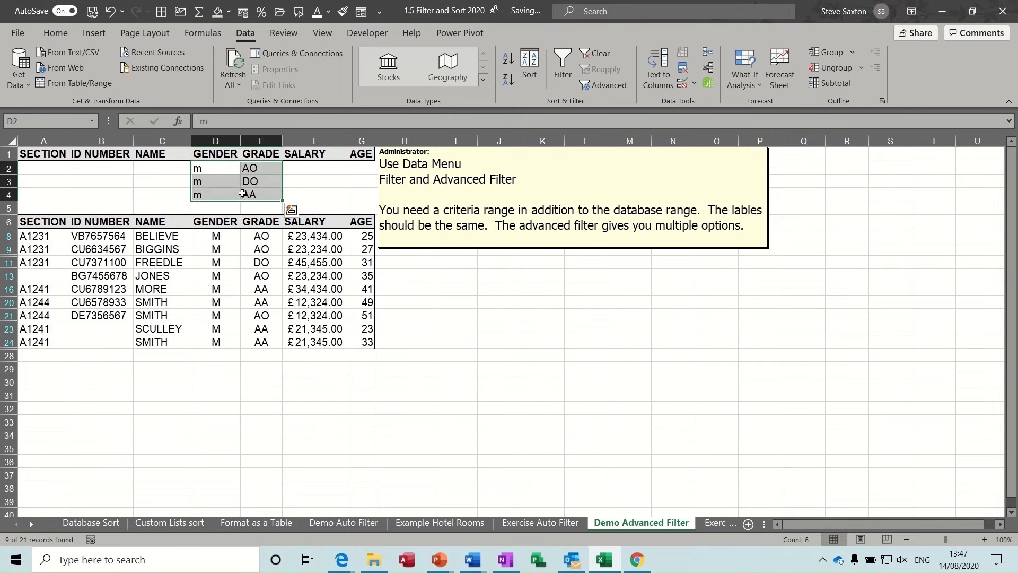
pyautogui.press('Delete')
pyautogui.click(240, 234)
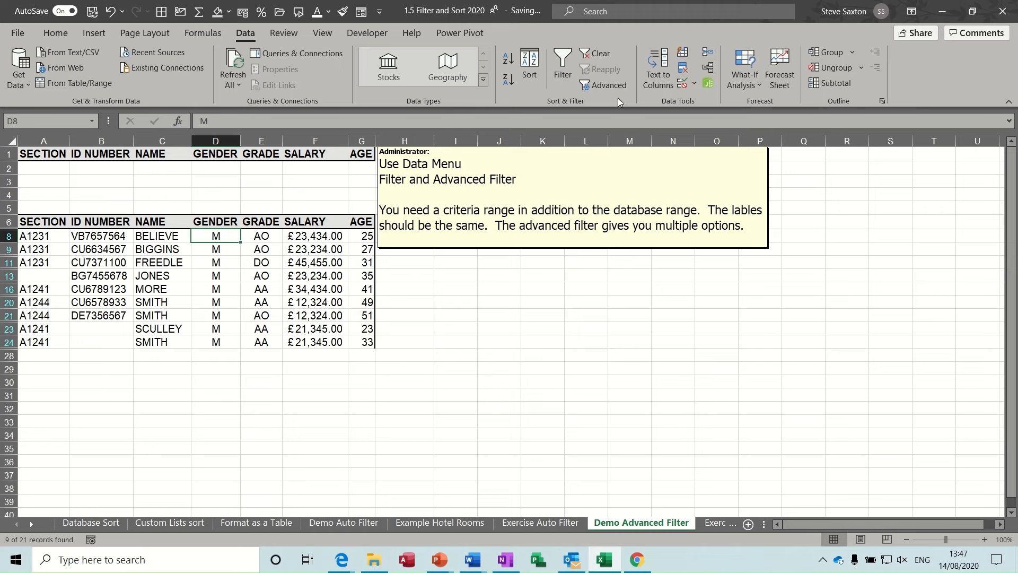
pyautogui.click(598, 54)
pyautogui.click(183, 262)
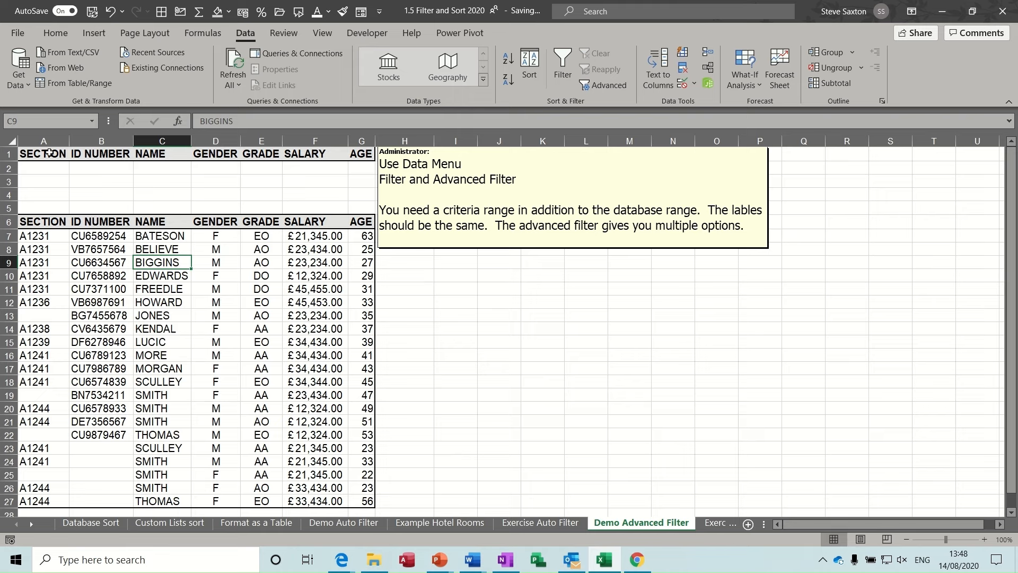
# Inspect the empty criteria rows and the blank separator row 5 above the list.
pyautogui.moveTo(52, 154); pyautogui.dragTo(354, 193)
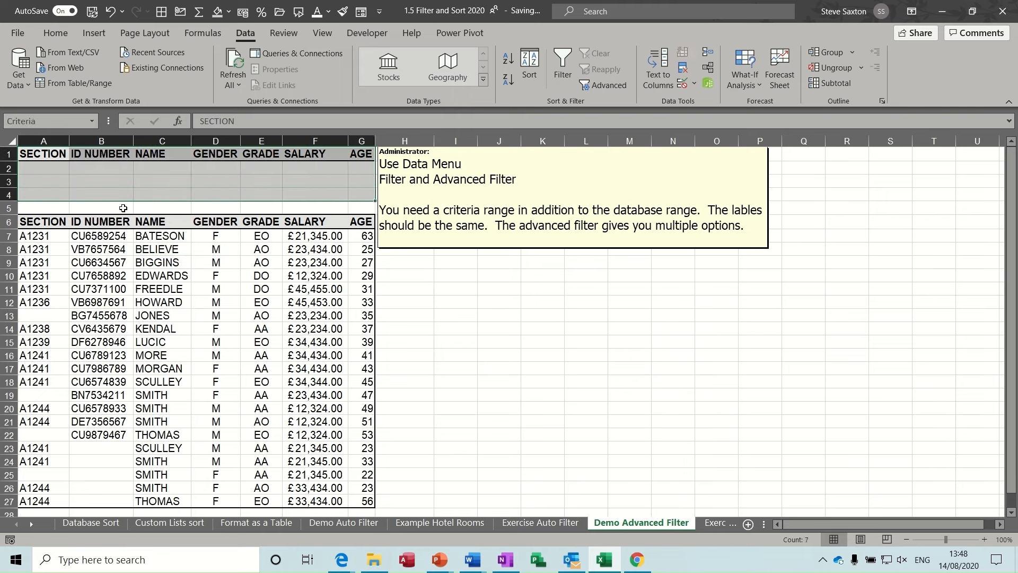
pyautogui.click(8, 207)
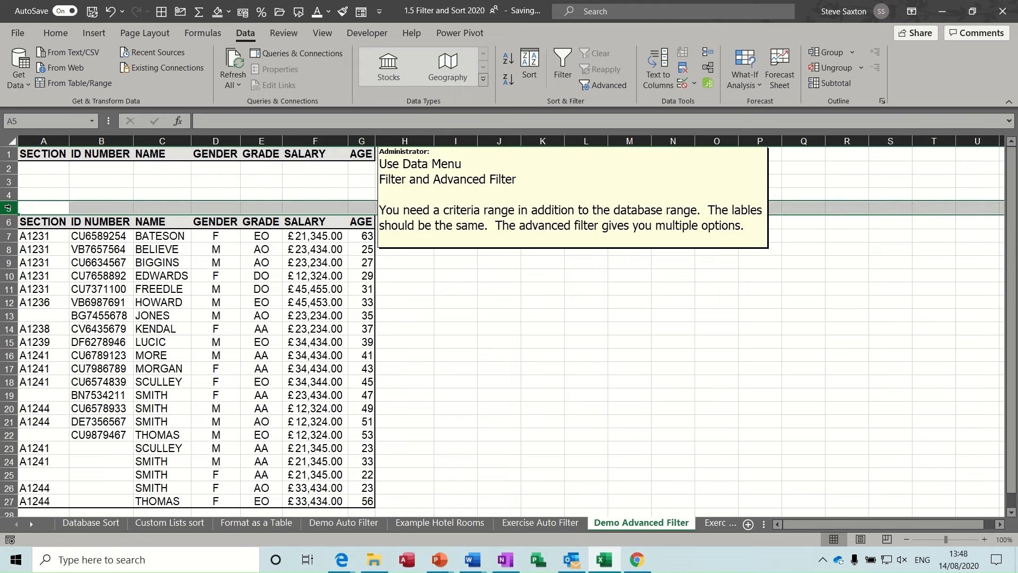
pyautogui.click(259, 174)
pyautogui.click(261, 181)
pyautogui.click(261, 194)
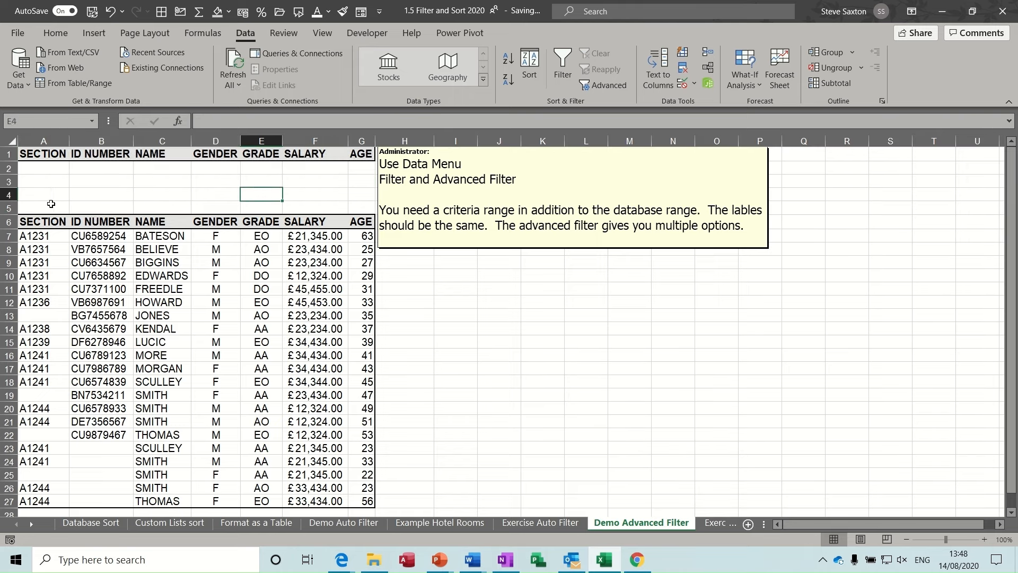
pyautogui.click(8, 208)
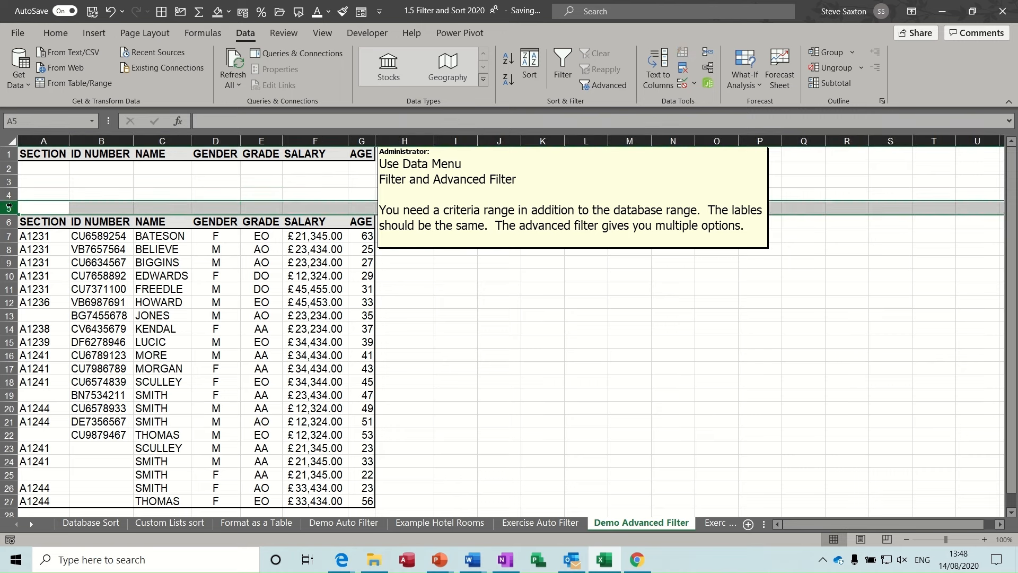
pyautogui.click(217, 248)
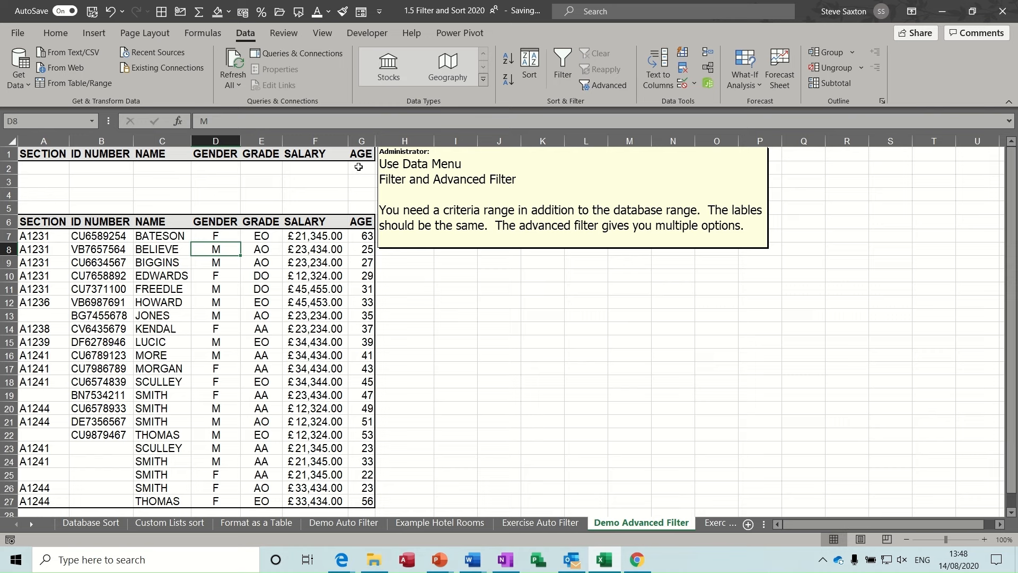
pyautogui.click(263, 166)
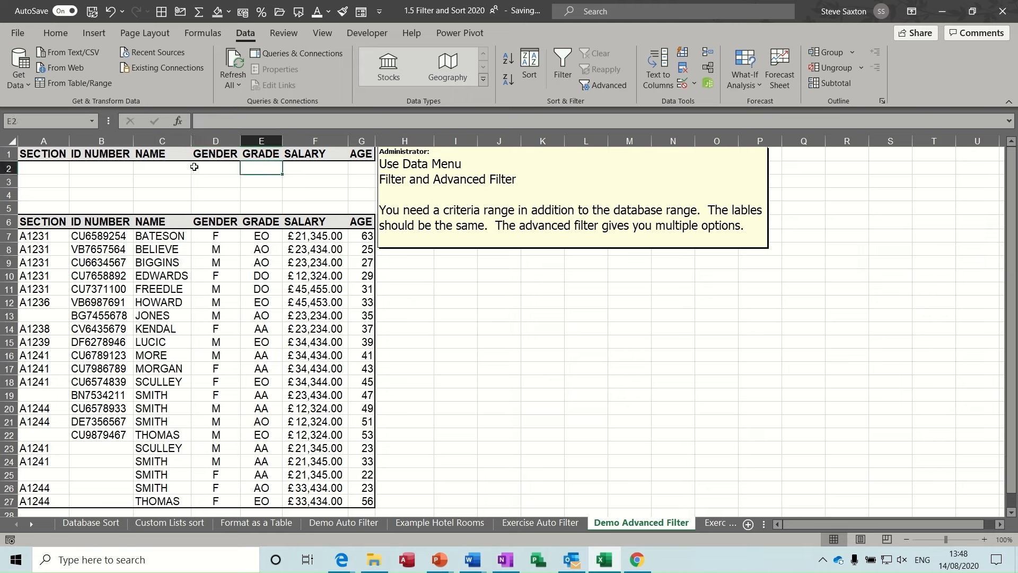
pyautogui.click(219, 170)
# Enter F in D2, D3 and D4, and grades EO, AO and DO in E2:E4.
pyautogui.write('F')
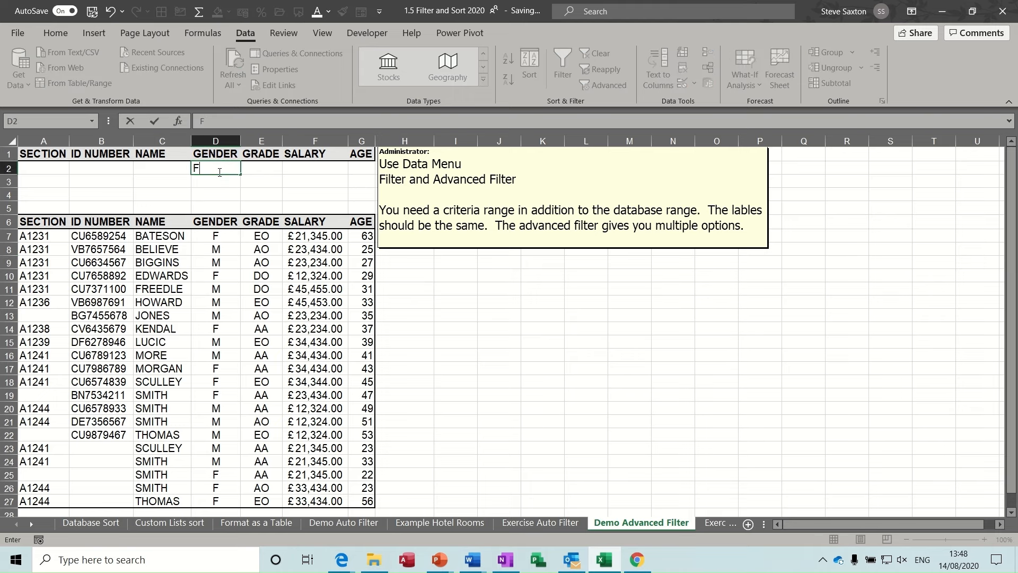
pyautogui.click(227, 183)
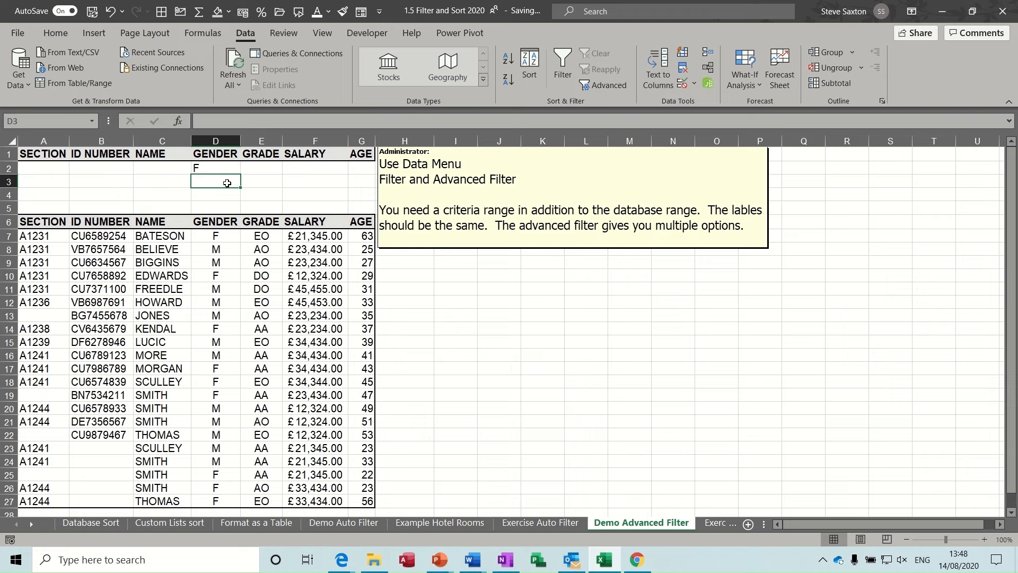
pyautogui.write('F')
pyautogui.click(222, 192)
pyautogui.write('F')
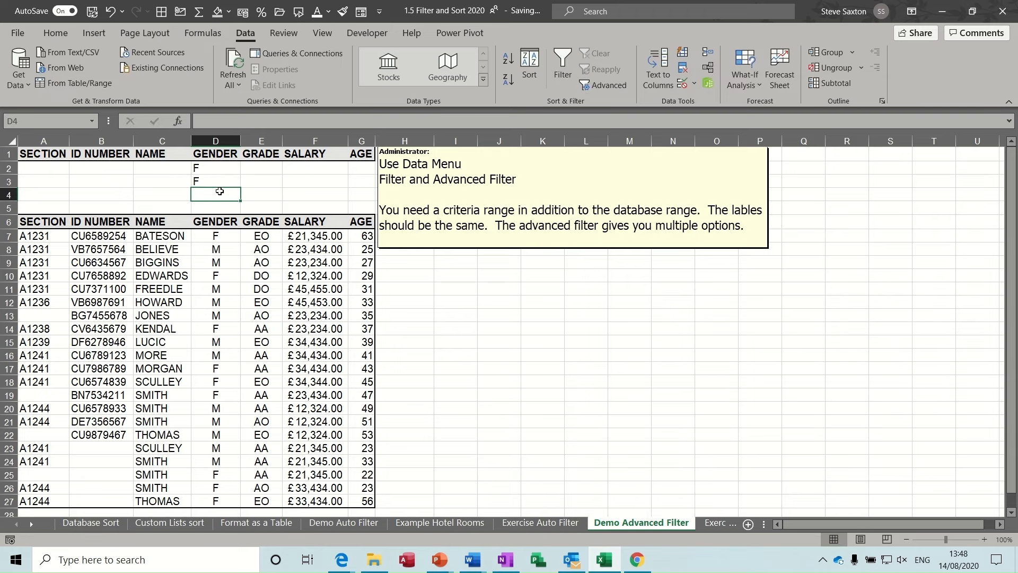
pyautogui.click(256, 170)
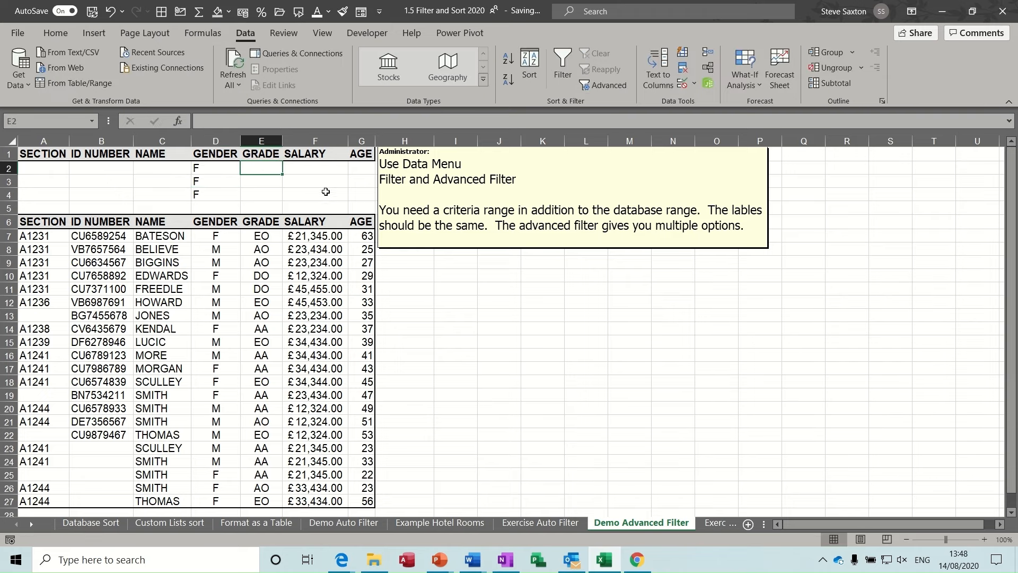
pyautogui.write('EO')
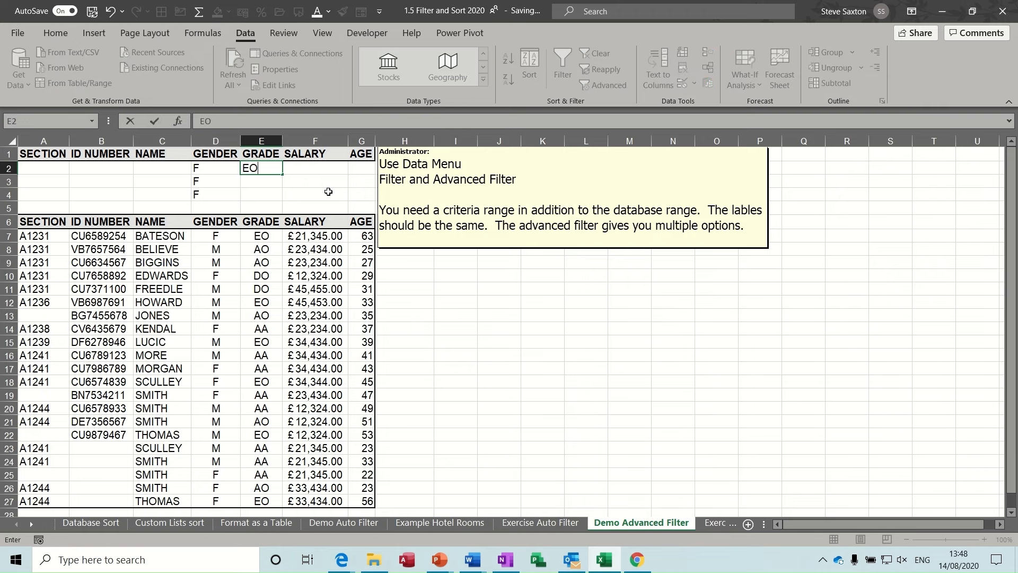
pyautogui.press('Return')
pyautogui.write('AO')
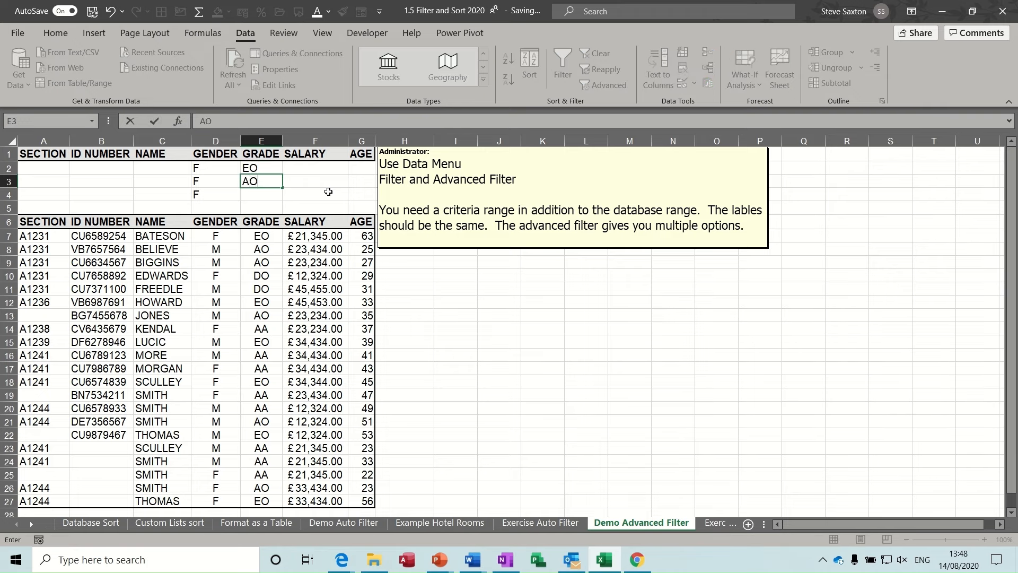
pyautogui.press('Return')
pyautogui.write('D')
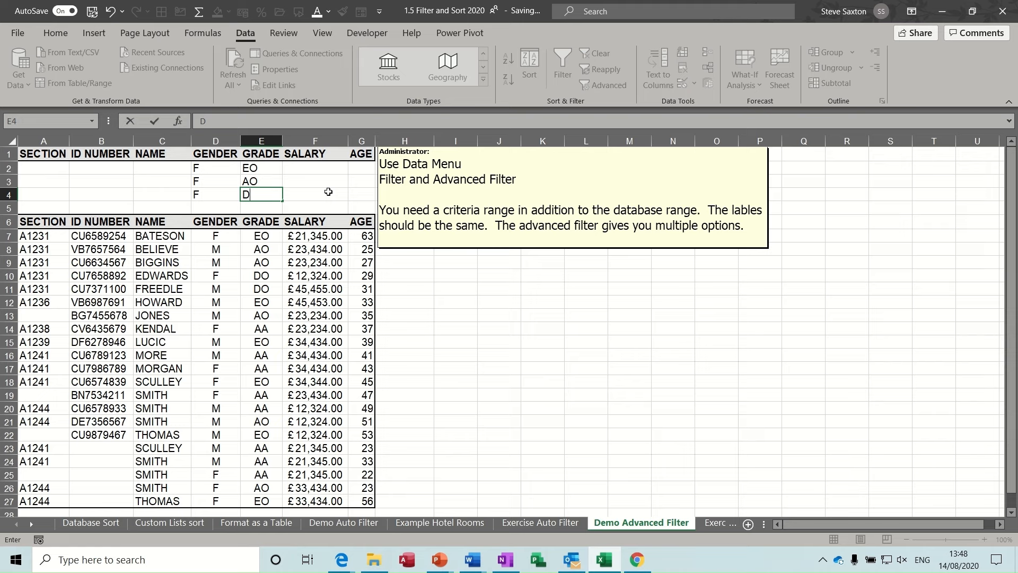
pyautogui.write('O')
# Confirm DO in E4 and review the criteria row across columns A to G.
pyautogui.click(214, 170)
pyautogui.click(218, 181)
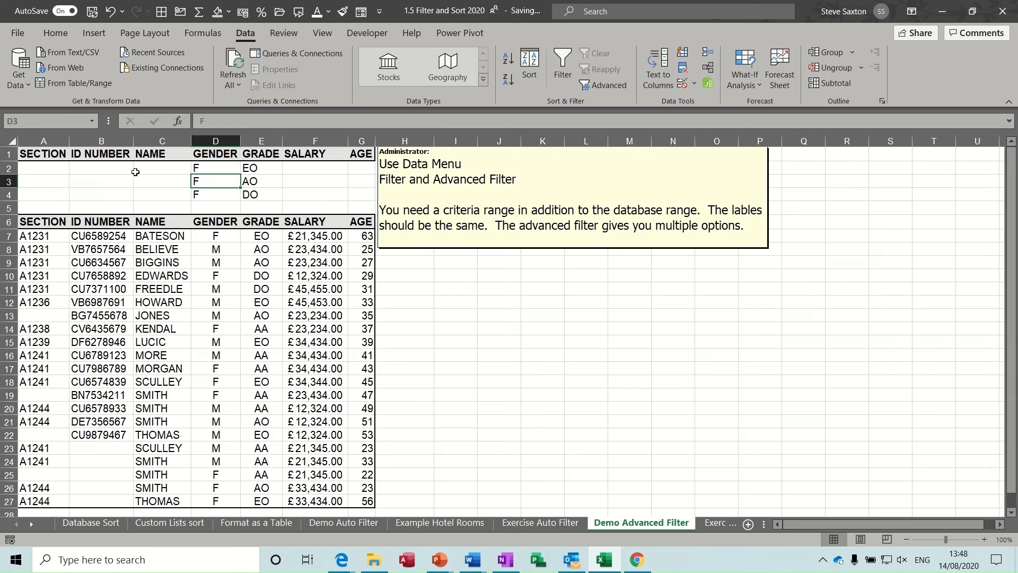
pyautogui.moveTo(38, 167); pyautogui.dragTo(347, 170)
pyautogui.moveTo(353, 169); pyautogui.dragTo(353, 169)
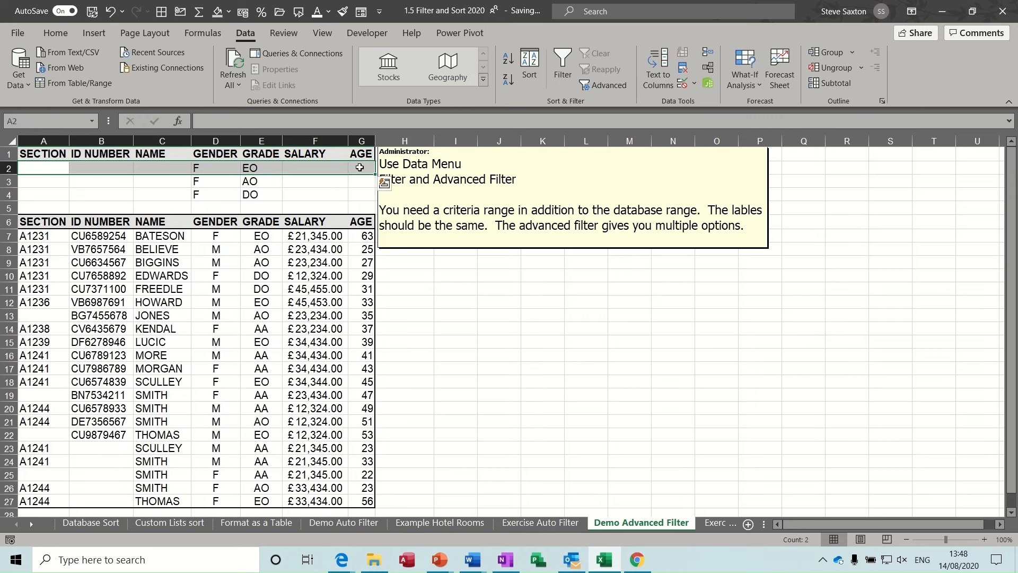
pyautogui.click(360, 169)
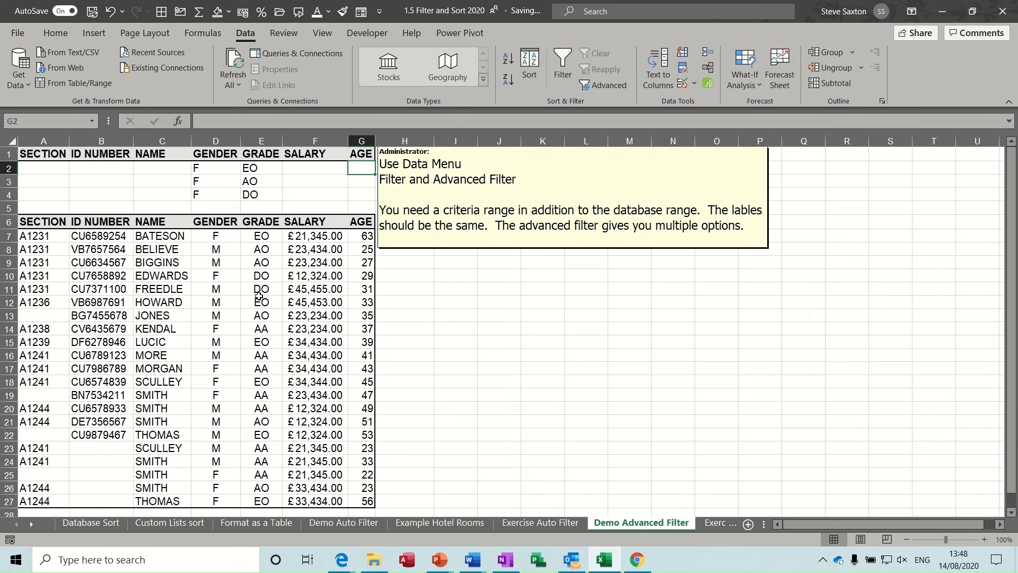
# Run Advanced Filter in place with list range $A$6:$G$27 and criteria range $A$1:$G$4.
pyautogui.click(231, 266)
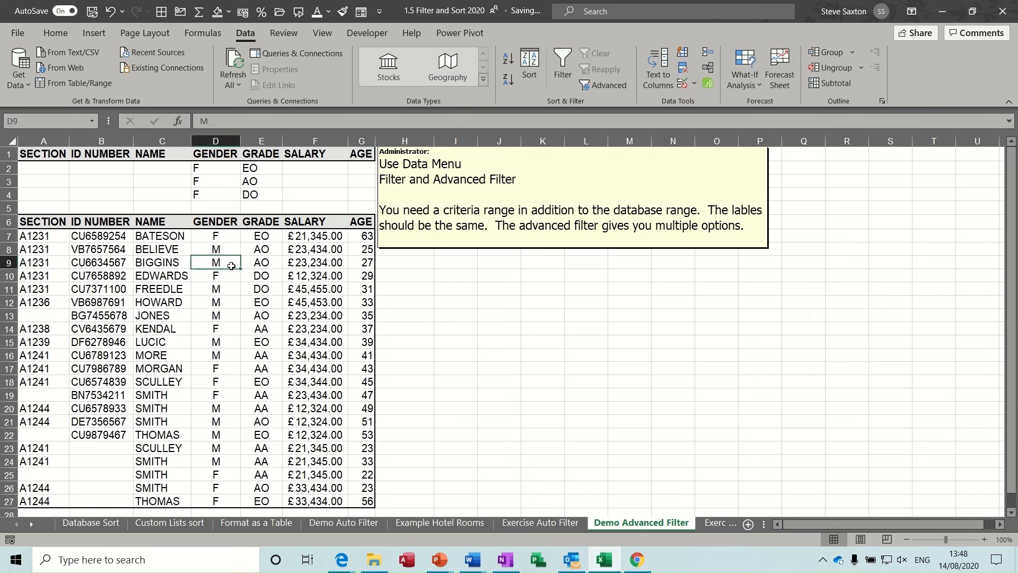
pyautogui.click(609, 87)
pyautogui.moveTo(548, 277); pyautogui.dragTo(495, 269)
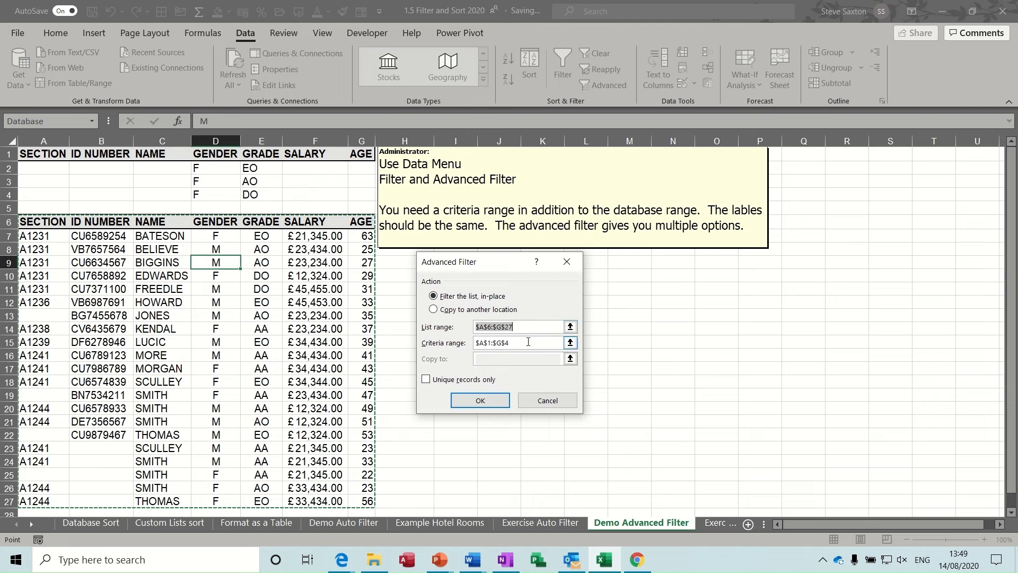
pyautogui.click(528, 341)
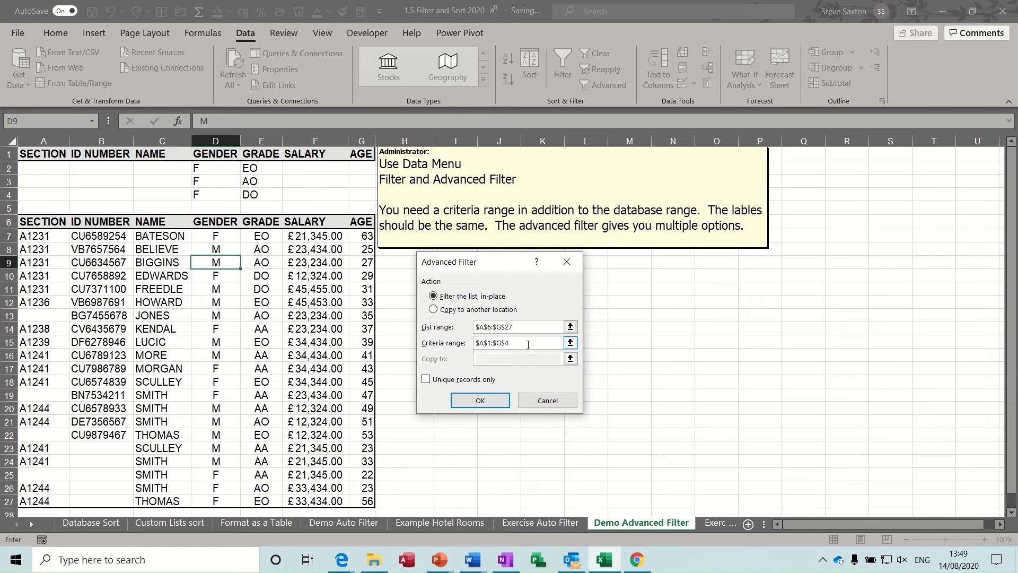
pyautogui.click(570, 343)
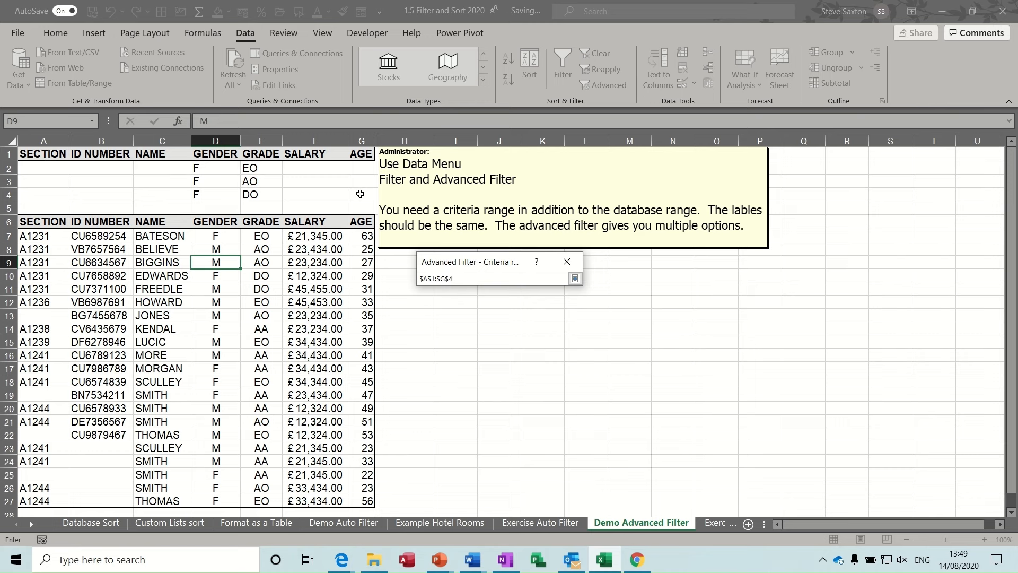
pyautogui.click(574, 279)
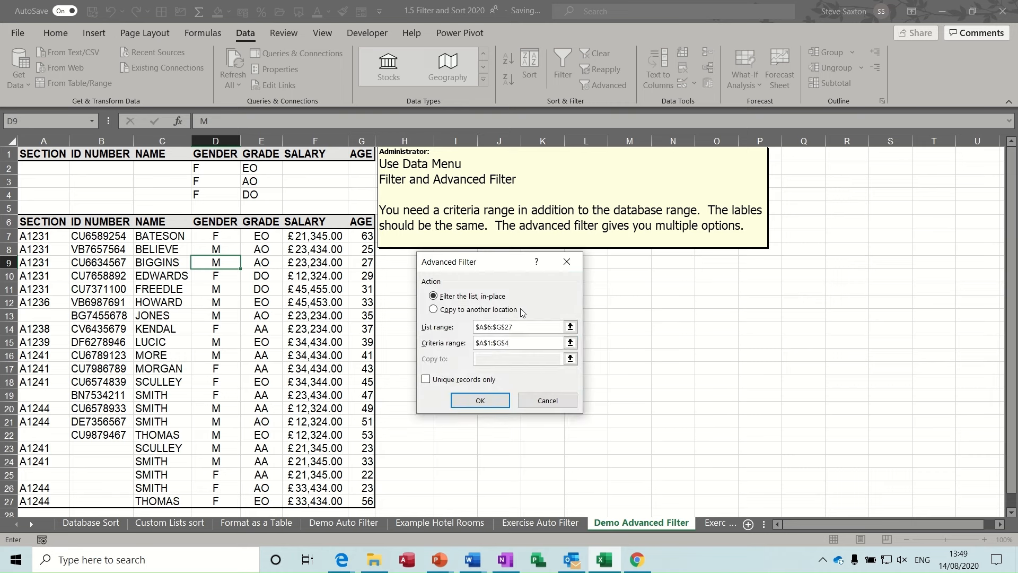
pyautogui.click(480, 401)
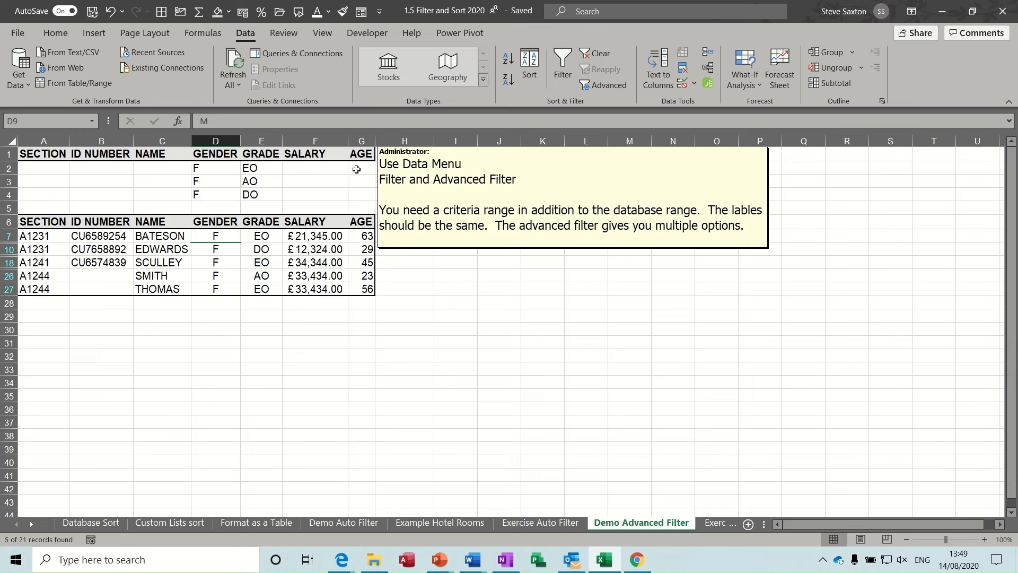
# Add the AGE criterion >50 in G2 and fill it down to G4.
pyautogui.click(356, 169)
pyautogui.write('>')
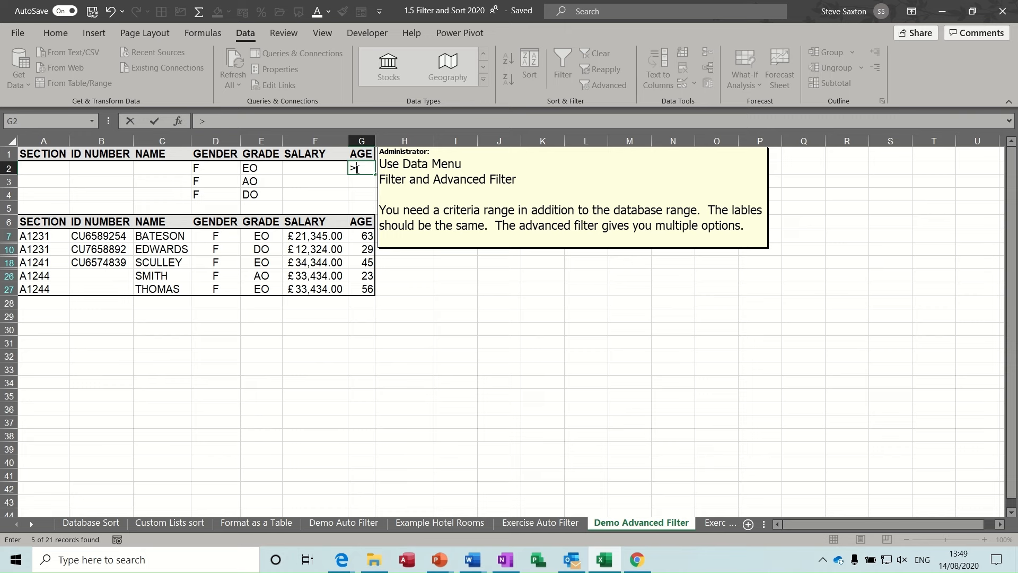
pyautogui.write('50')
pyautogui.click(377, 175)
pyautogui.click(361, 169)
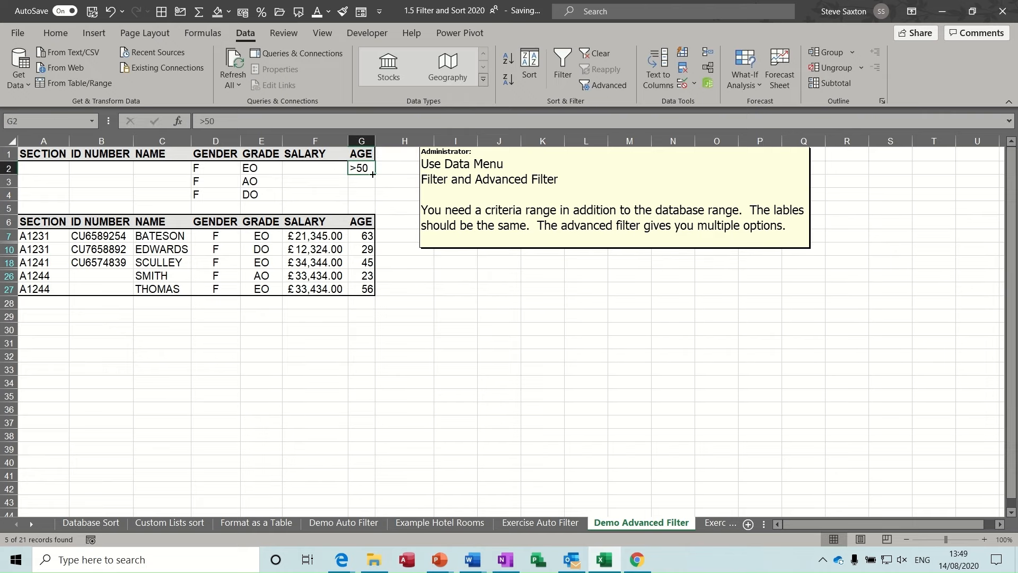
pyautogui.moveTo(375, 175); pyautogui.dragTo(374, 198)
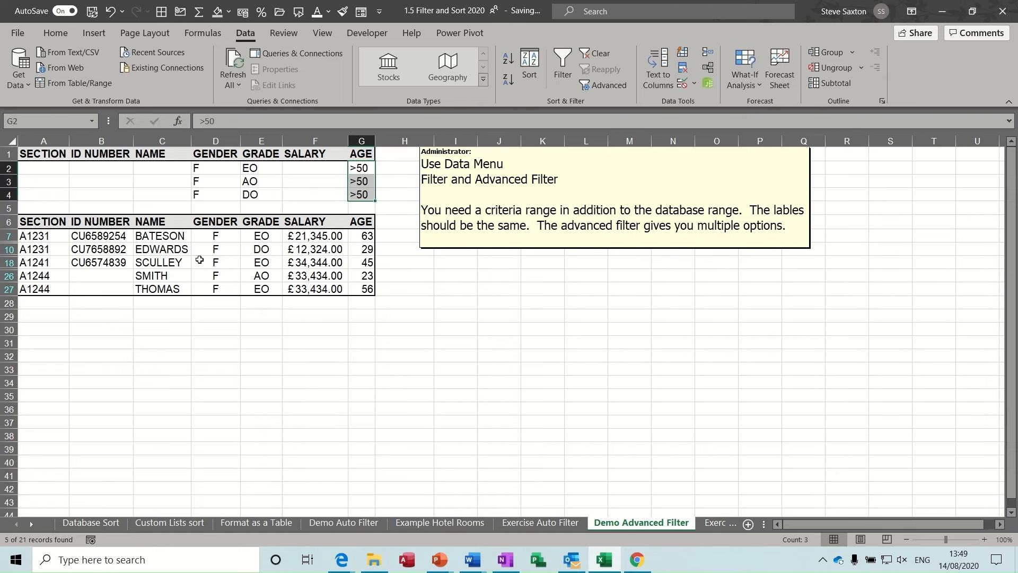
# Rerun the advanced filter with the age condition, then clear it and select D2:G4.
pyautogui.click(198, 258)
pyautogui.click(604, 84)
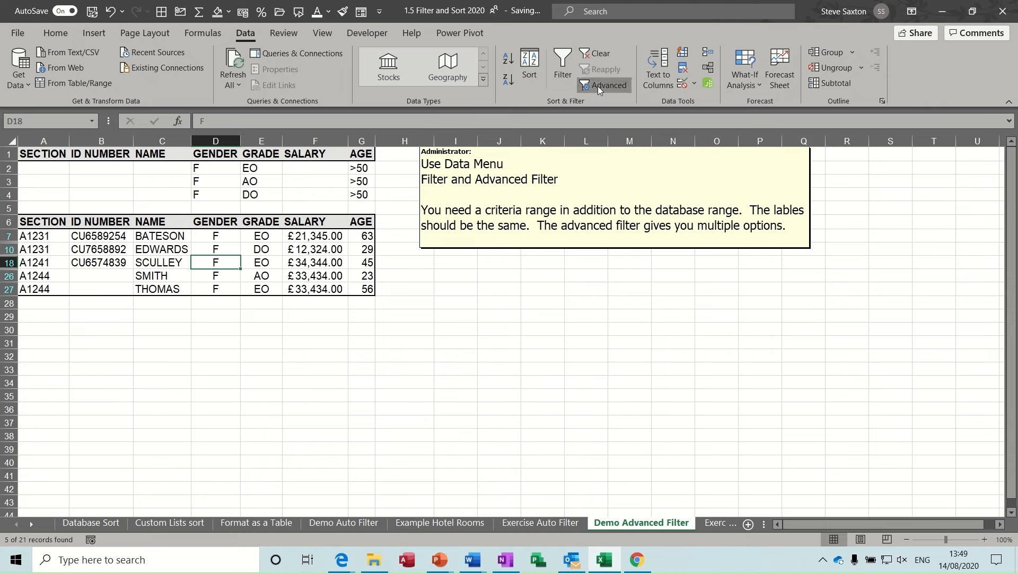
pyautogui.click(481, 400)
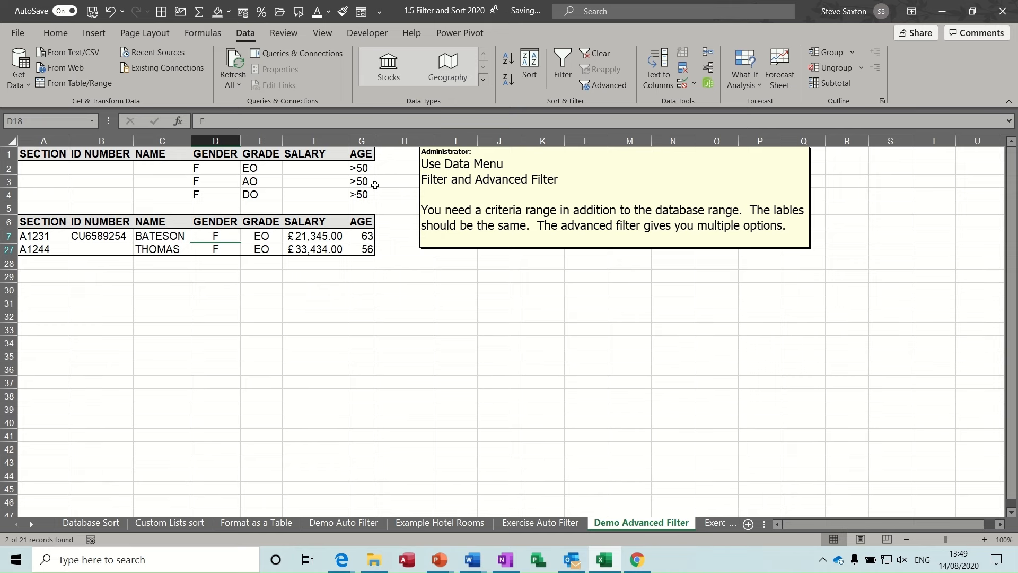
pyautogui.click(595, 54)
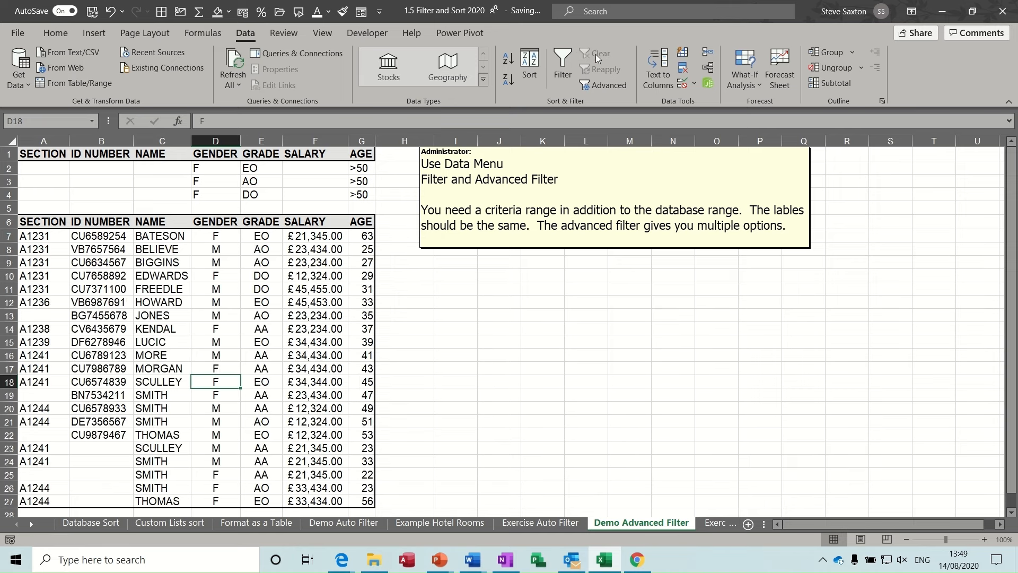
pyautogui.moveTo(195, 168); pyautogui.dragTo(354, 193)
# Delete the old criteria values in D2:G4 and turn on filter dropdowns for the table headers.
pyautogui.press('Delete')
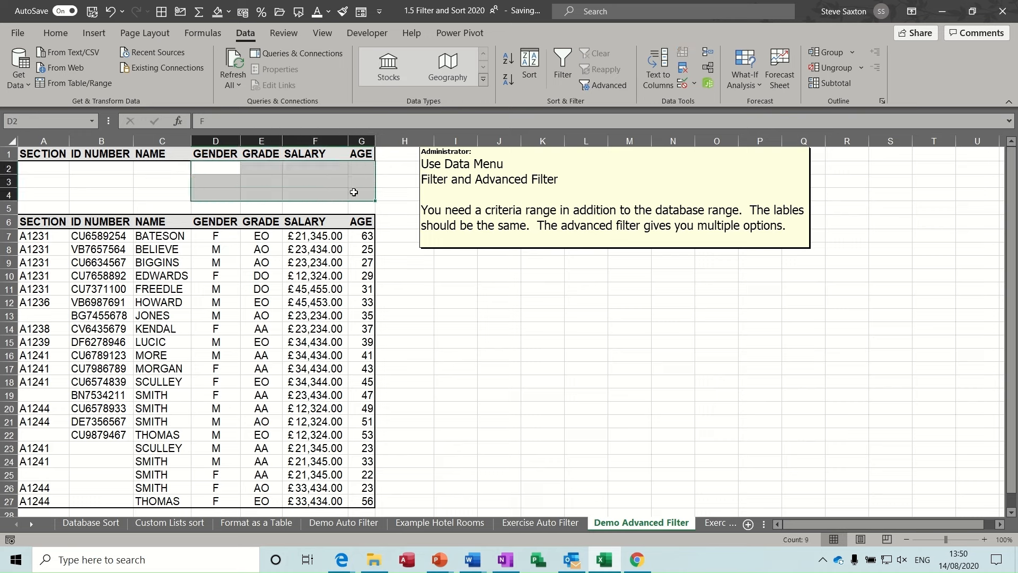
pyautogui.click(254, 240)
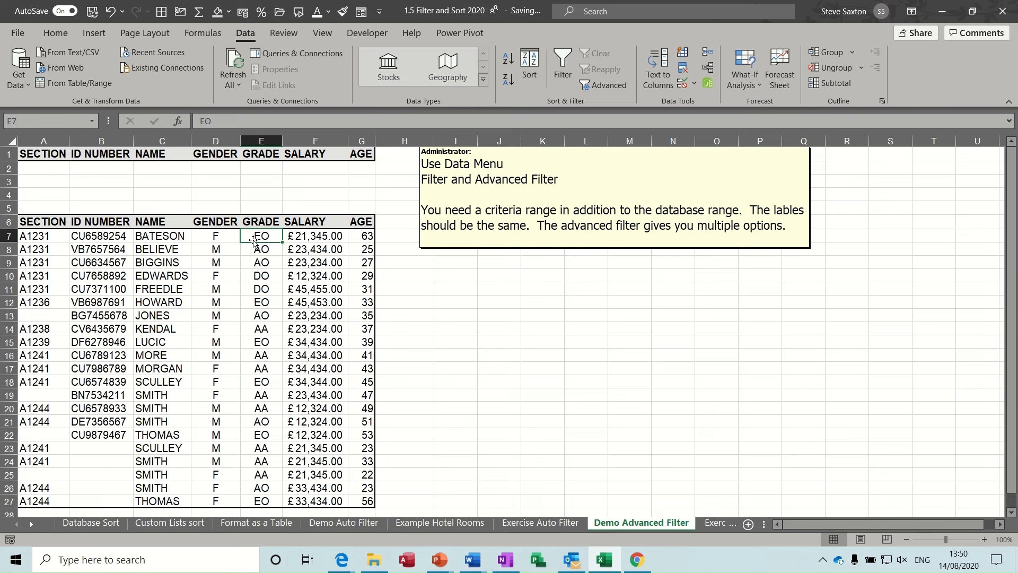
pyautogui.click(137, 272)
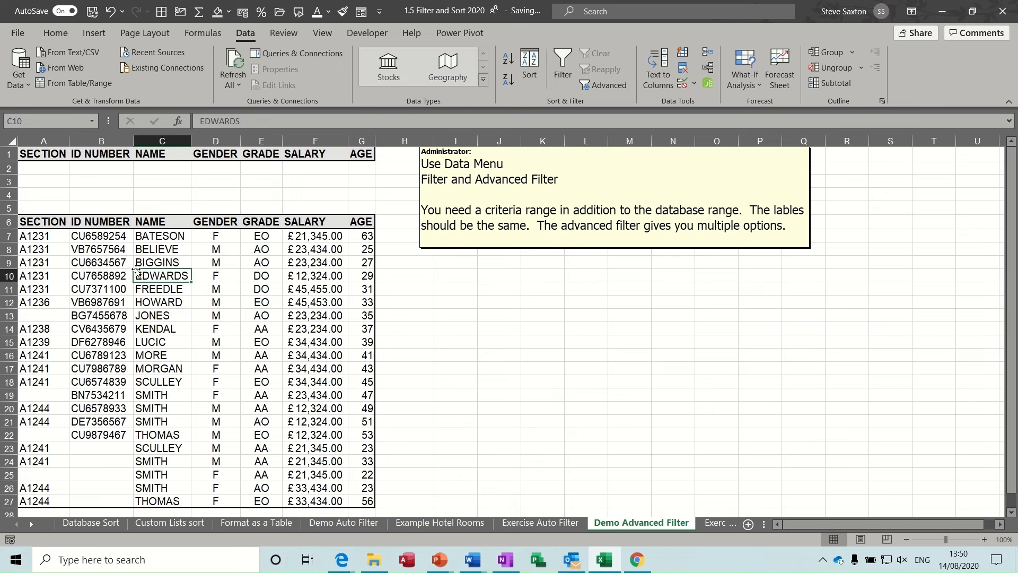
pyautogui.click(563, 69)
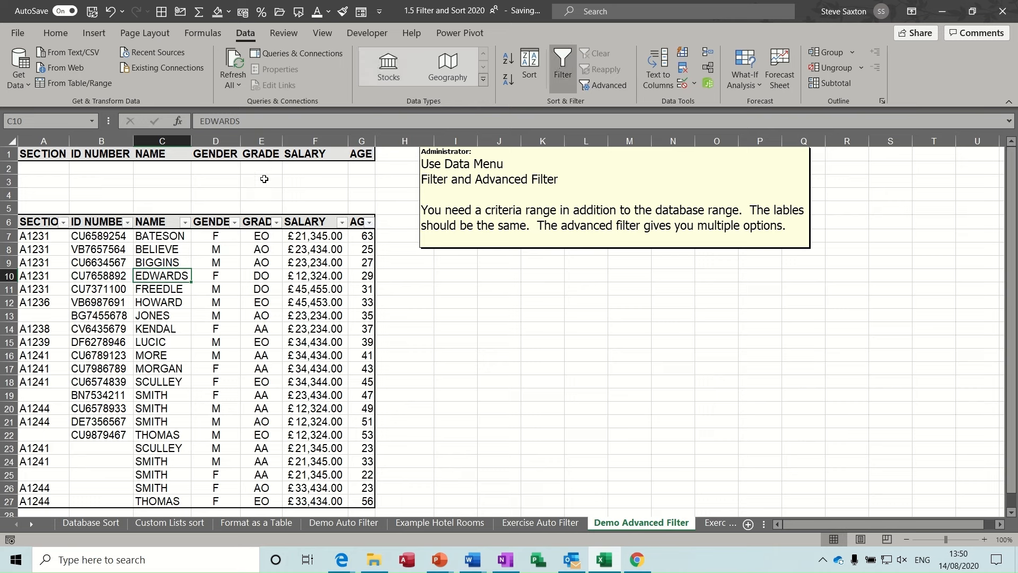
pyautogui.click(79, 275)
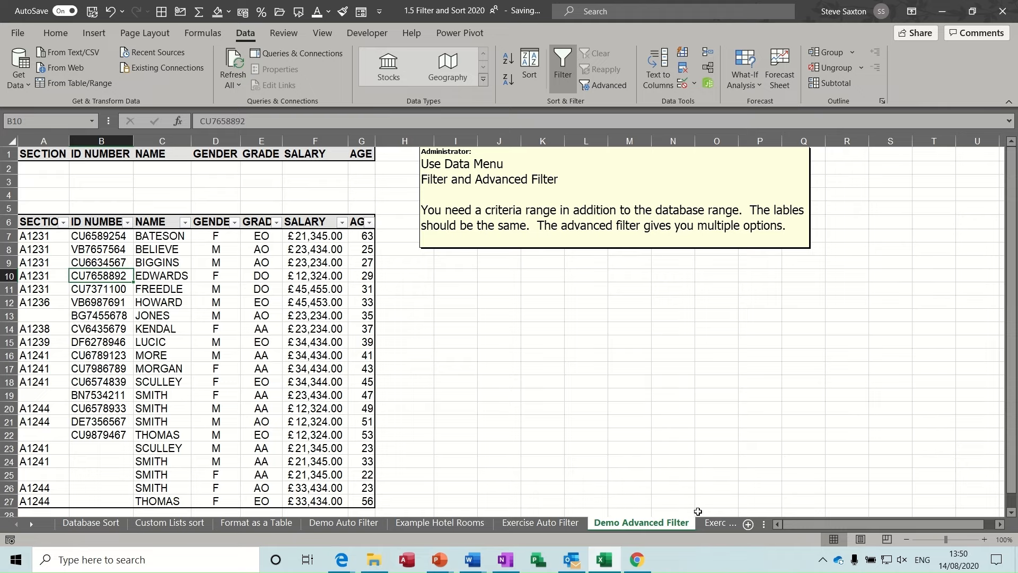
# On the Exercise Advanced Filters sheet, insert five blank rows above the table.
pyautogui.click(705, 526)
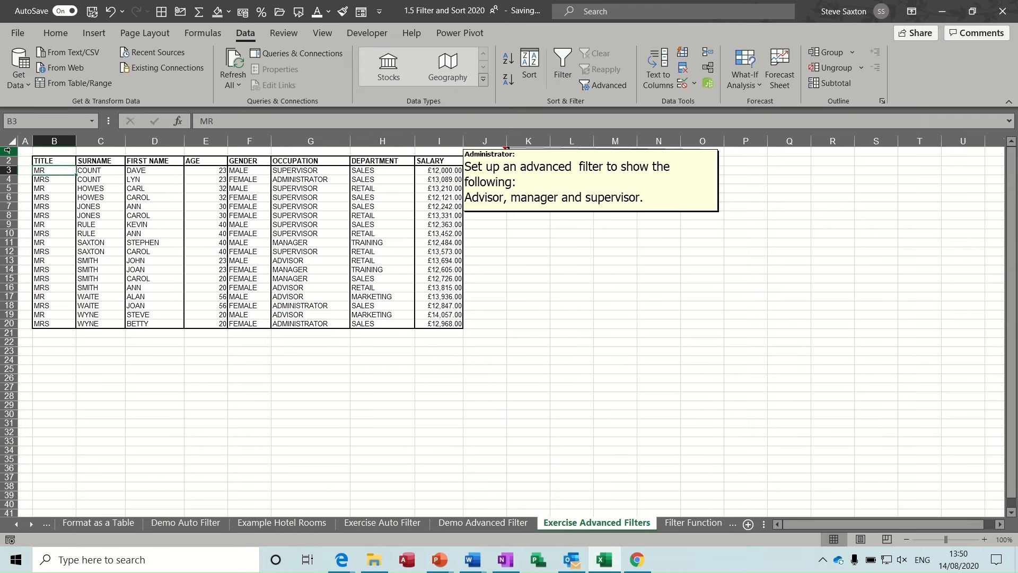
pyautogui.moveTo(8, 150); pyautogui.dragTo(8, 184)
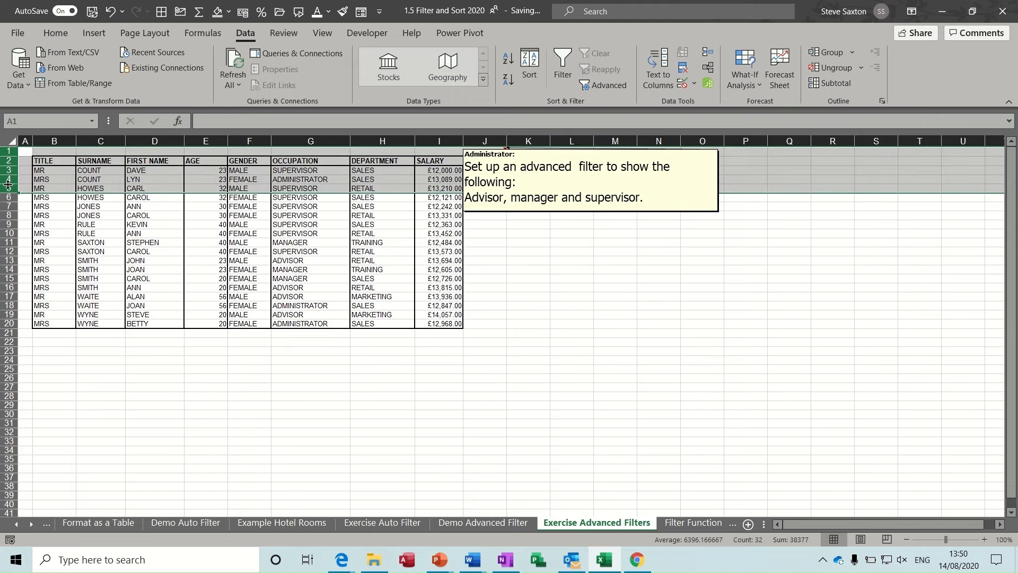
pyautogui.rightClick(59, 181)
pyautogui.click(95, 292)
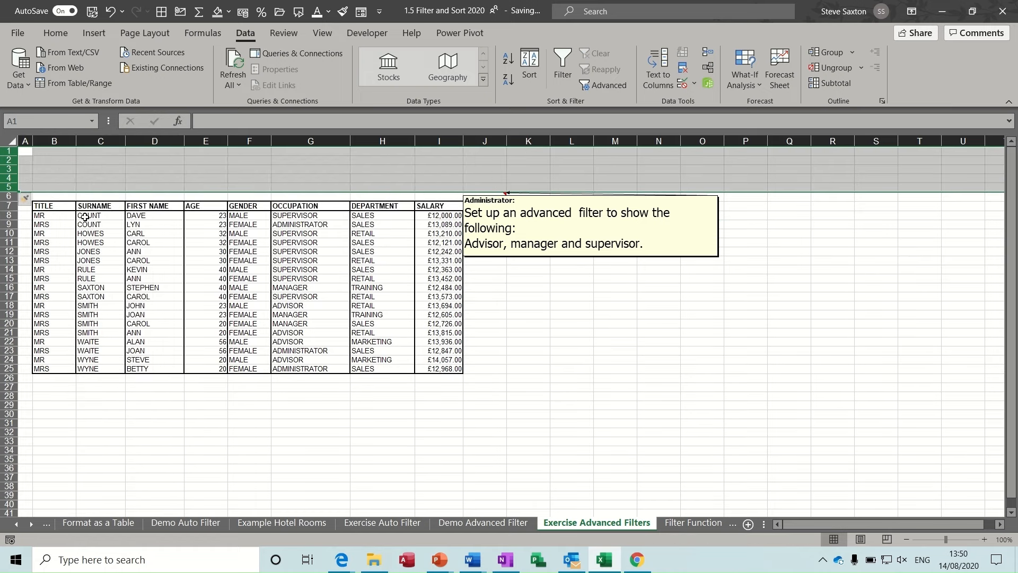
# Copy the header row B7:I7 into B1:I1 as criteria headings.
pyautogui.click(51, 205)
pyautogui.moveTo(51, 206); pyautogui.dragTo(422, 207)
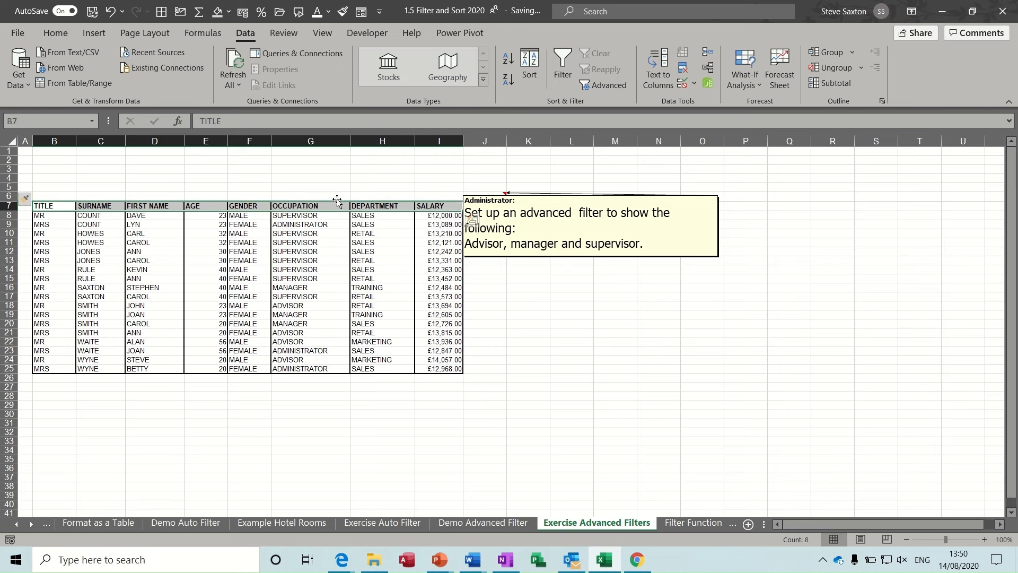
pyautogui.moveTo(337, 202); pyautogui.dragTo(336, 155)
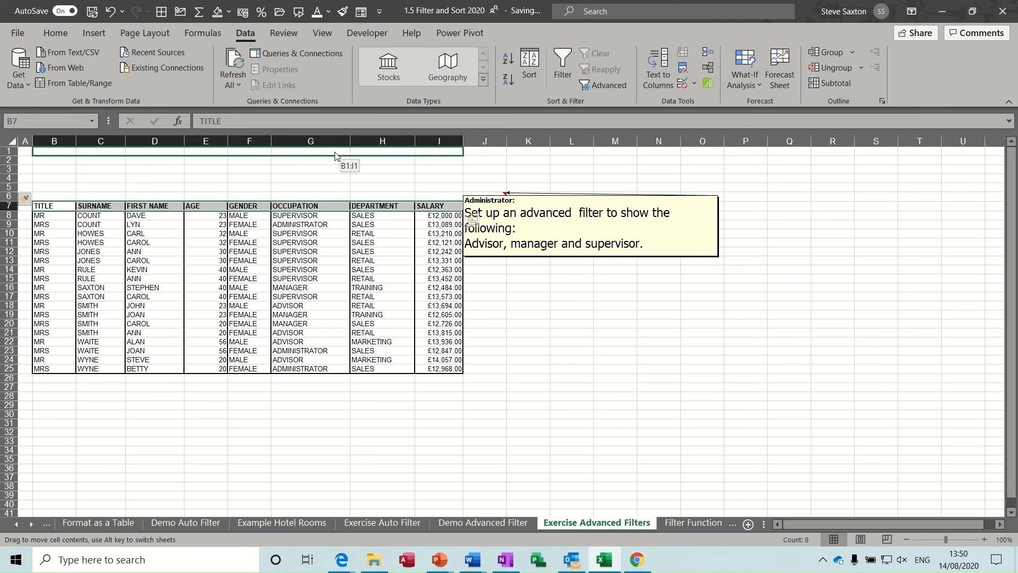
pyautogui.moveTo(335, 154); pyautogui.dragTo(335, 155)
pyautogui.press('ctrl')
pyautogui.moveTo(335, 155); pyautogui.dragTo(335, 153)
pyautogui.hotkey('ctrl', 'q')
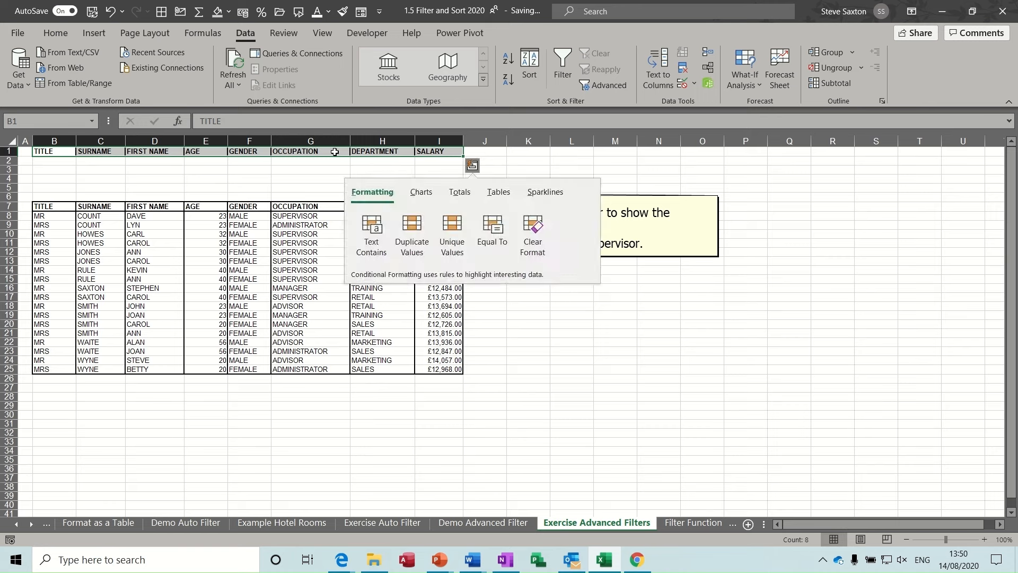
pyautogui.click(210, 187)
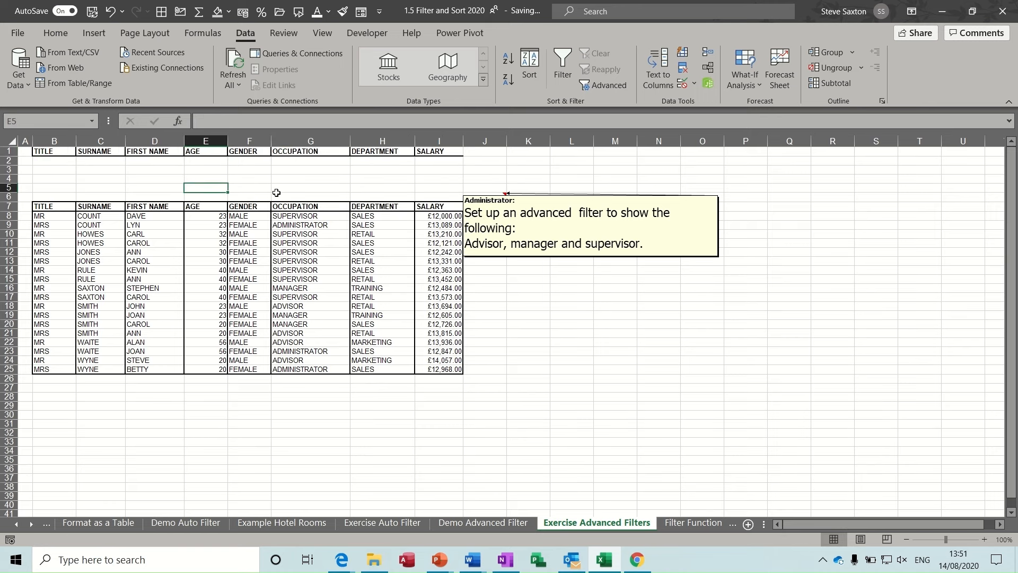
# Copy the occupations SUPERVISOR, ADVISOR and MANAGER into criteria cells G2:G4.
pyautogui.moveTo(314, 280); pyautogui.dragTo(315, 180)
pyautogui.click(316, 297)
pyautogui.press('ctrl')
pyautogui.press('ctrl')
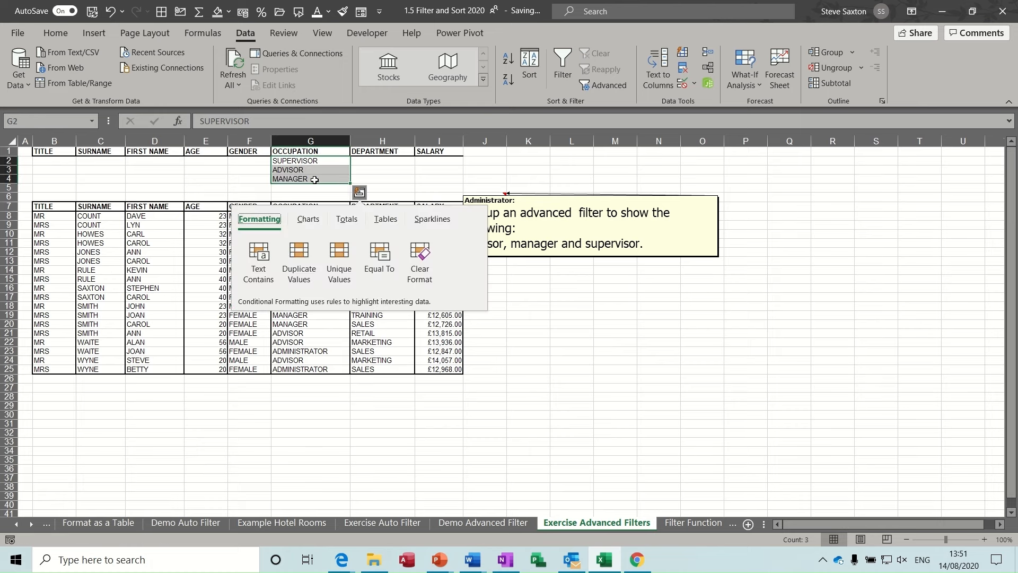
# Delete the blank row 6, then bring up Advanced Filter with list range $B$6:$I$24.
pyautogui.click(7, 196)
pyautogui.rightClick(7, 196)
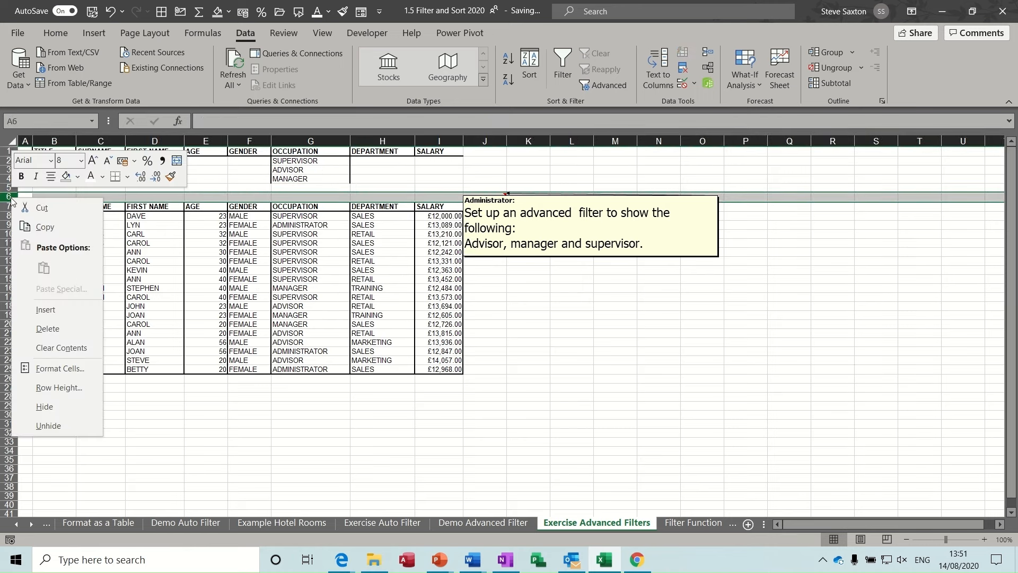
pyautogui.click(47, 328)
pyautogui.click(323, 234)
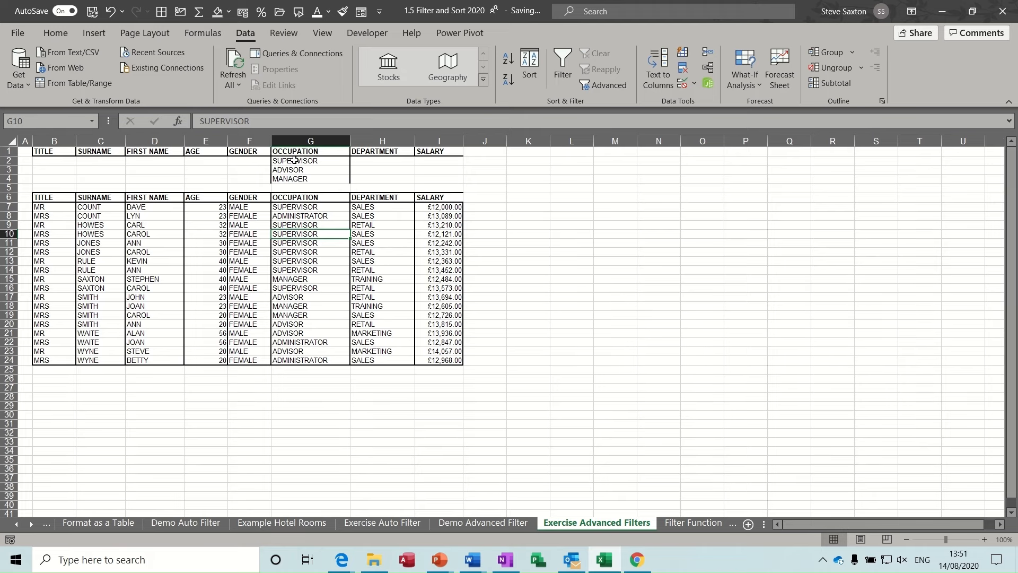
pyautogui.click(306, 225)
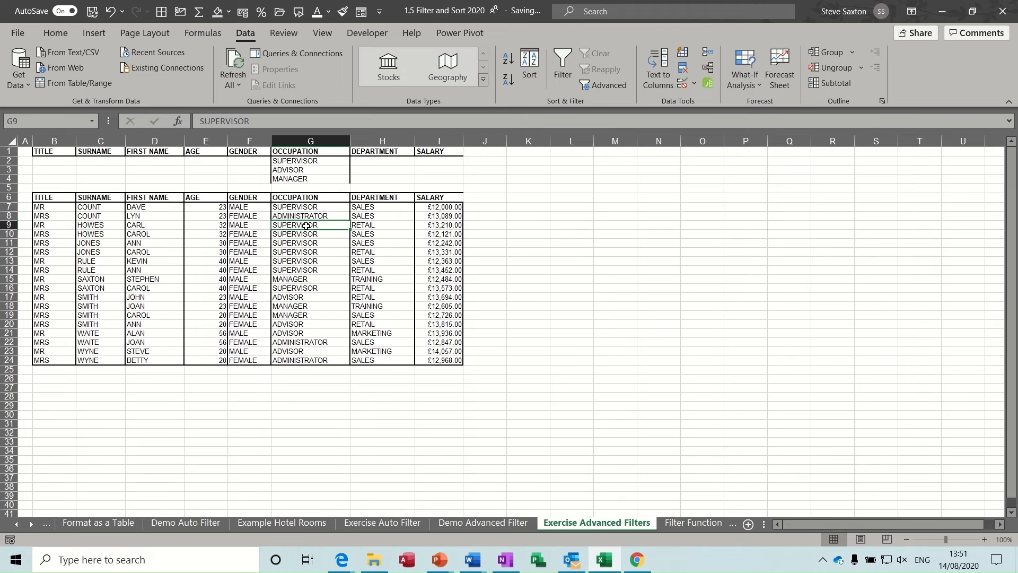
pyautogui.click(606, 87)
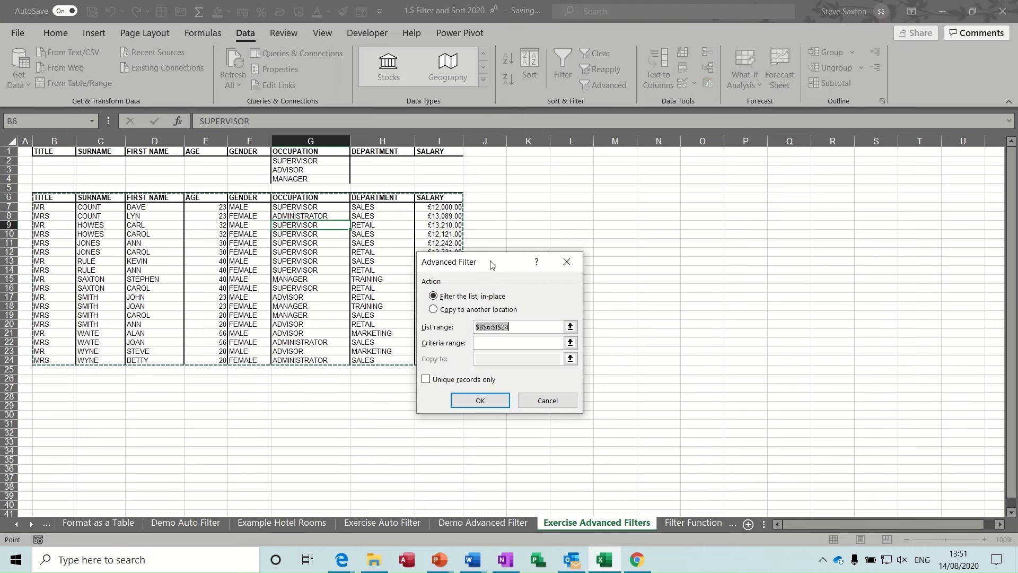
# Run the advanced filter with criteria range $B$1:$I$4, leaving 15 of 18 records.
pyautogui.moveTo(492, 264); pyautogui.dragTo(574, 178)
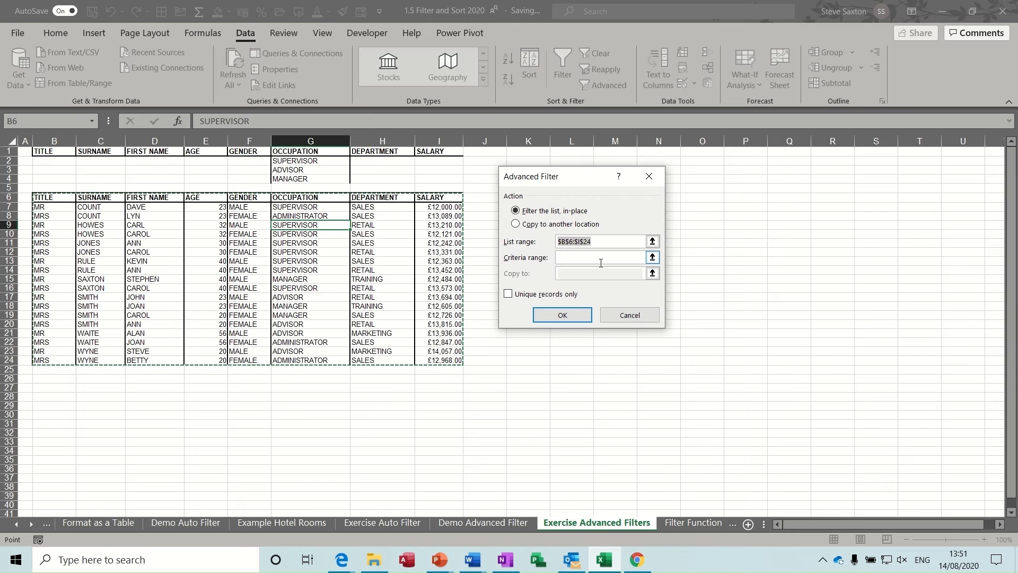
pyautogui.click(655, 260)
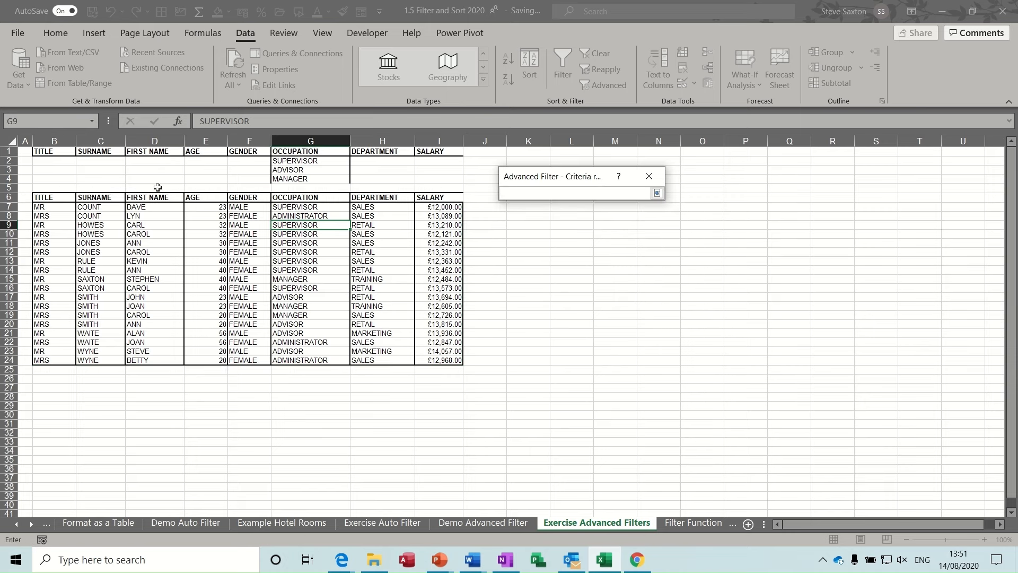
pyautogui.click(47, 151)
pyautogui.moveTo(47, 151); pyautogui.dragTo(432, 178)
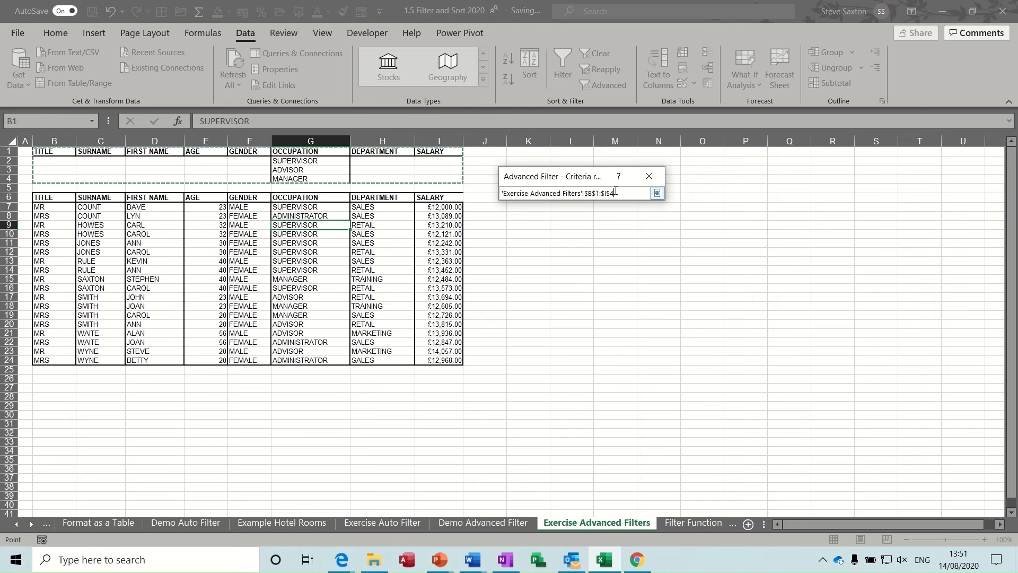
pyautogui.click(658, 194)
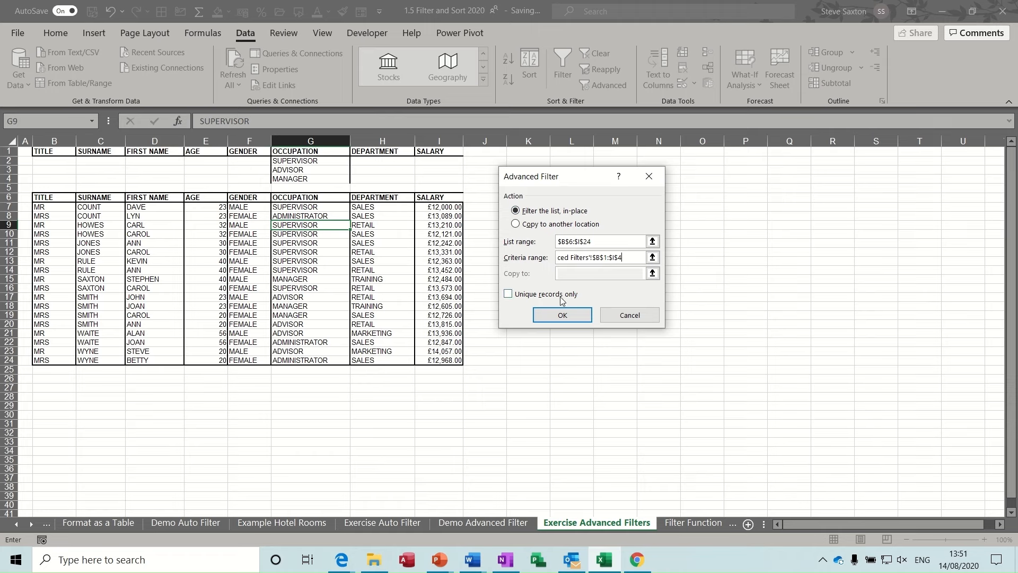
pyautogui.click(563, 316)
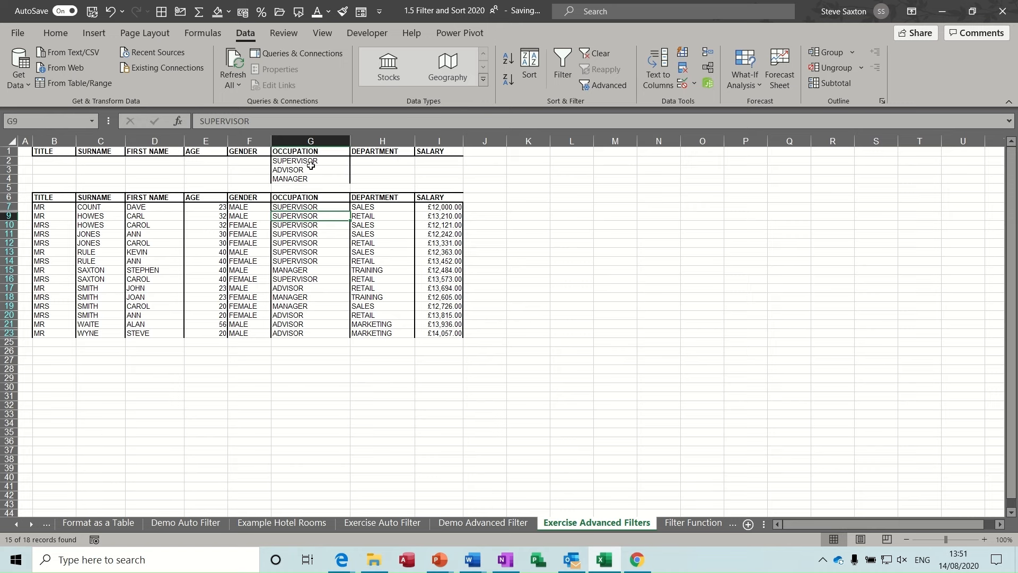
# Try a >30000 salary criterion in I2:I4 and rerun the advanced filter.
pyautogui.click(427, 160)
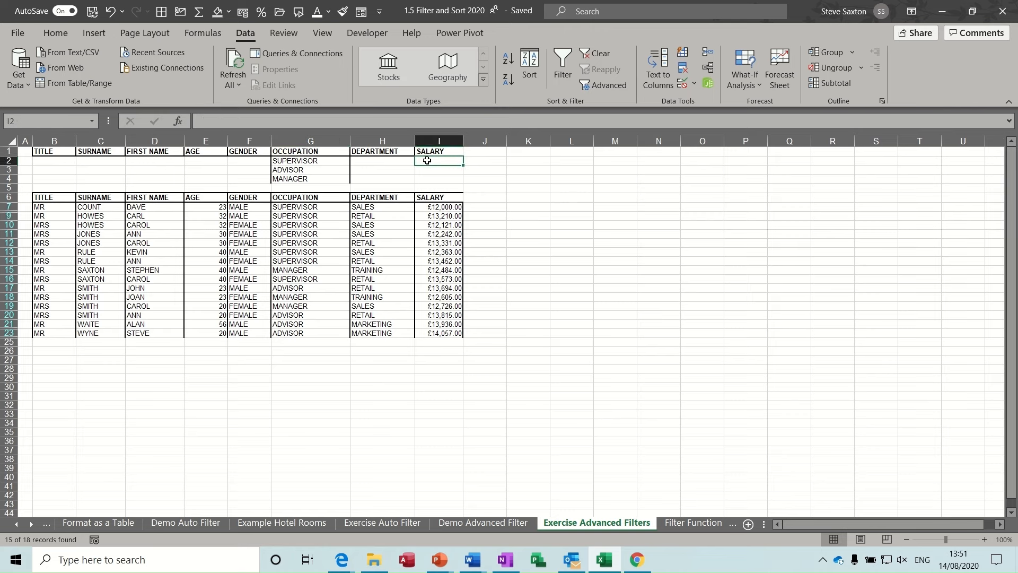
pyautogui.write('>')
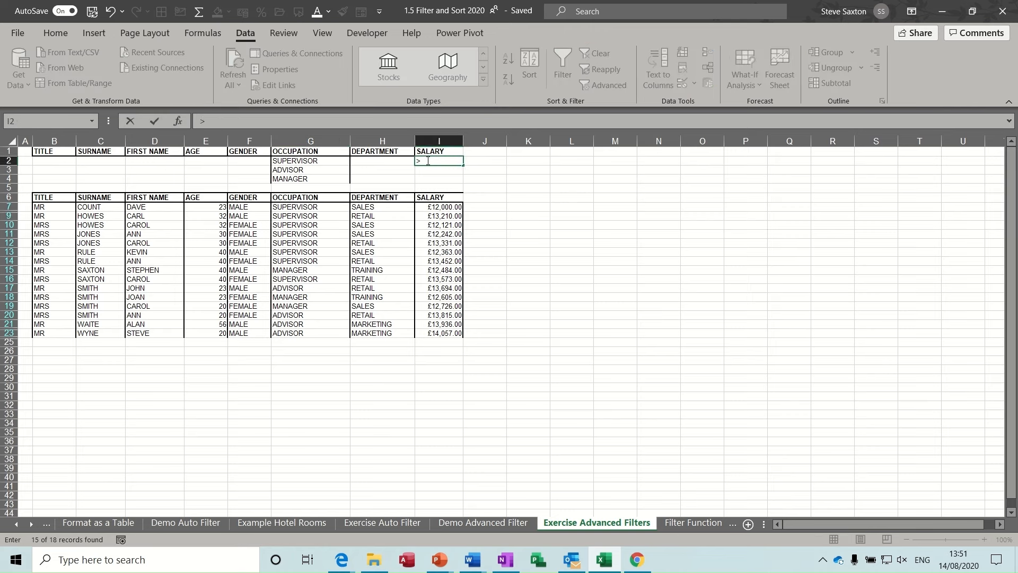
pyautogui.write('30000')
pyautogui.moveTo(464, 167); pyautogui.dragTo(465, 184)
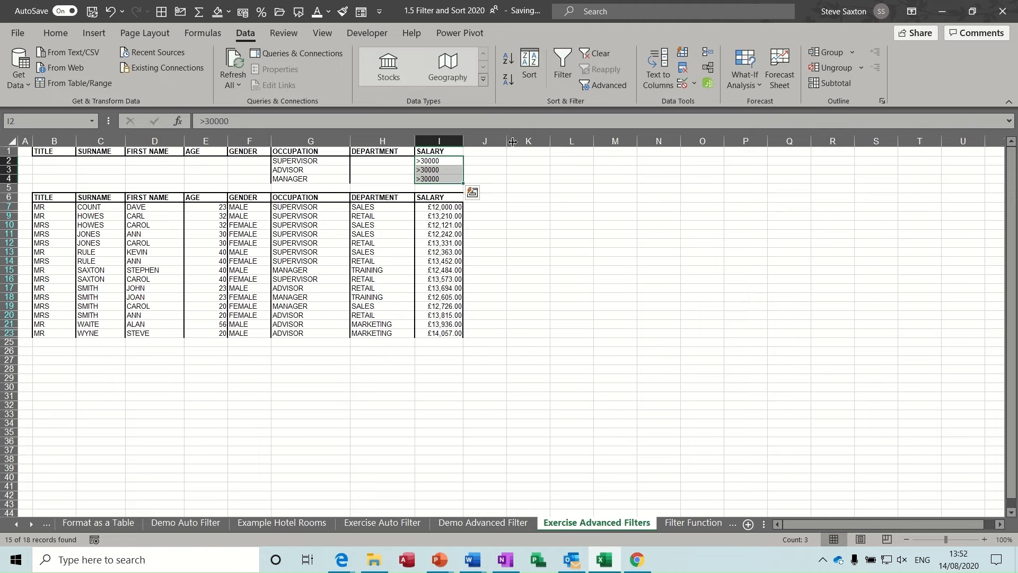
pyautogui.click(605, 85)
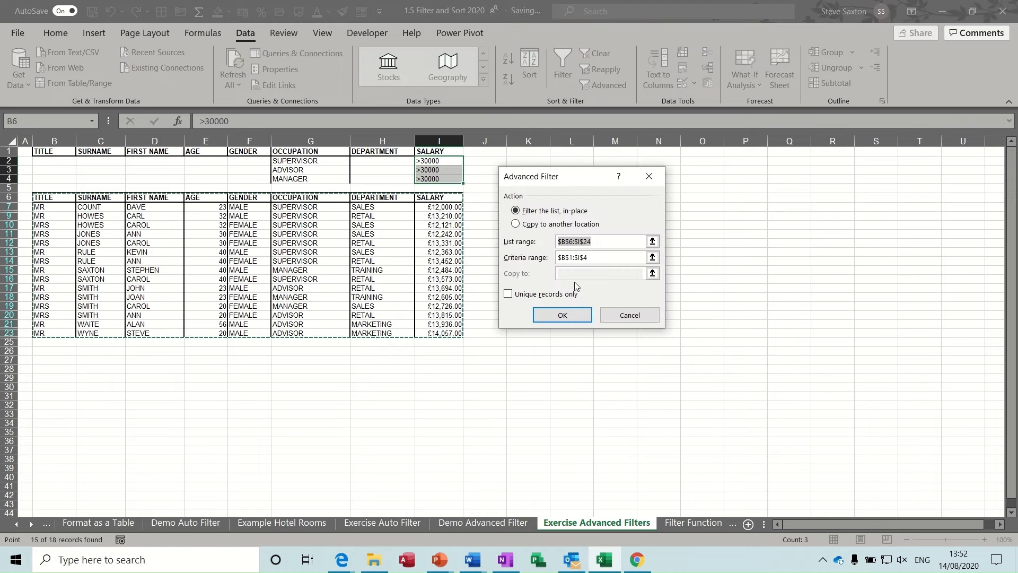
pyautogui.click(561, 316)
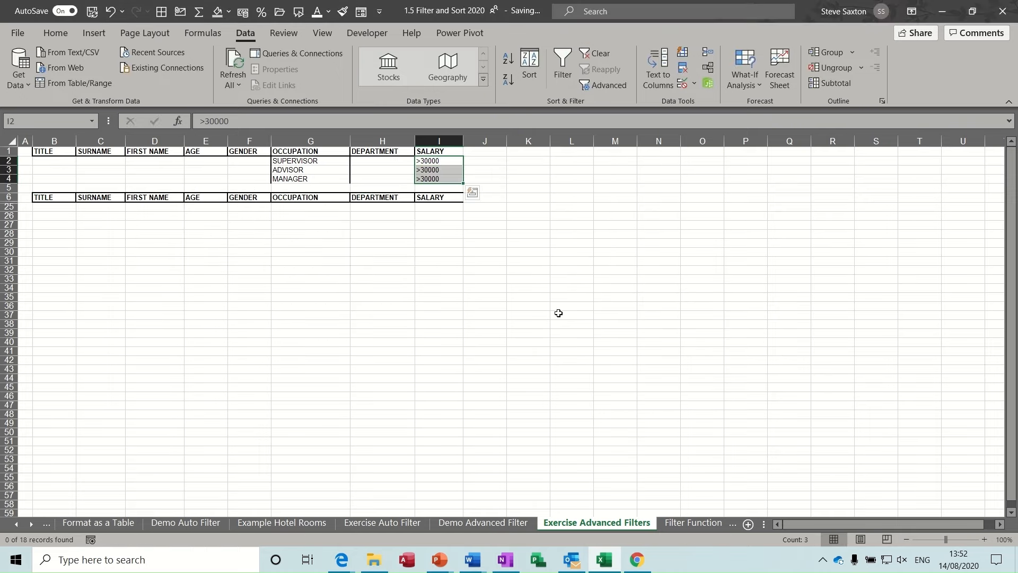
# Clear the filter and fill salary criteria >13000, >13001, >13002 into I2:I4.
pyautogui.click(430, 162)
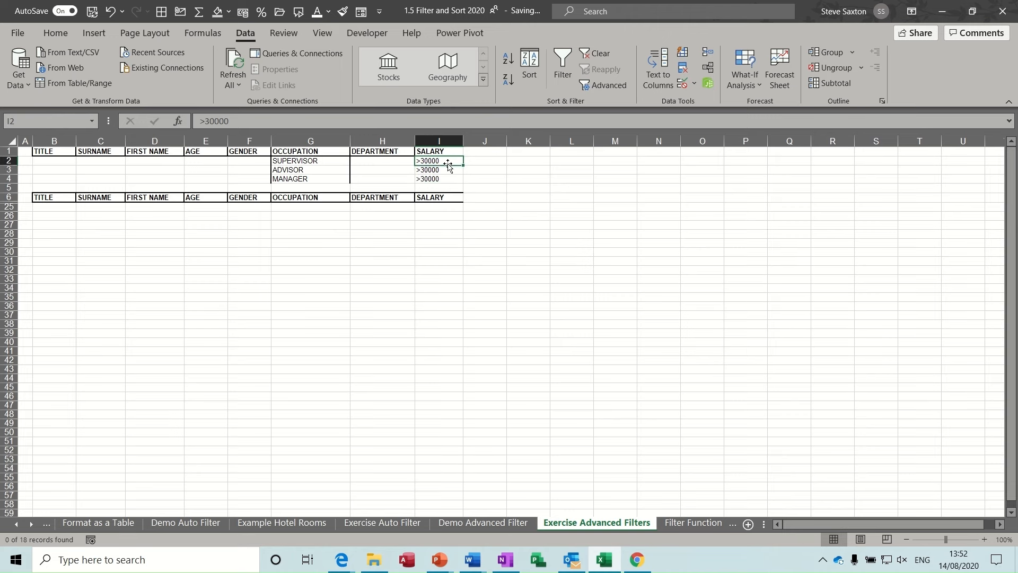
pyautogui.click(607, 55)
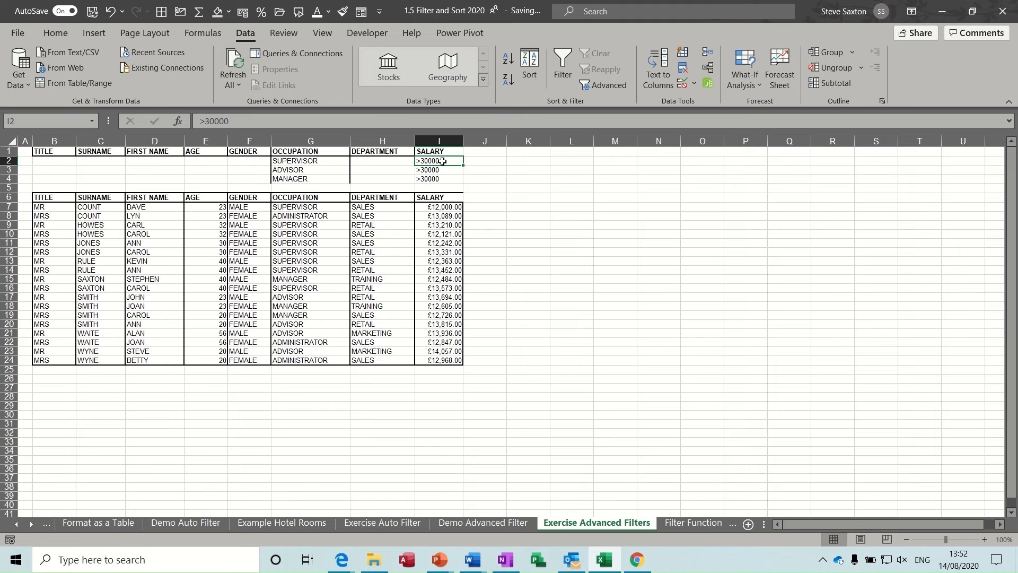
pyautogui.write('>')
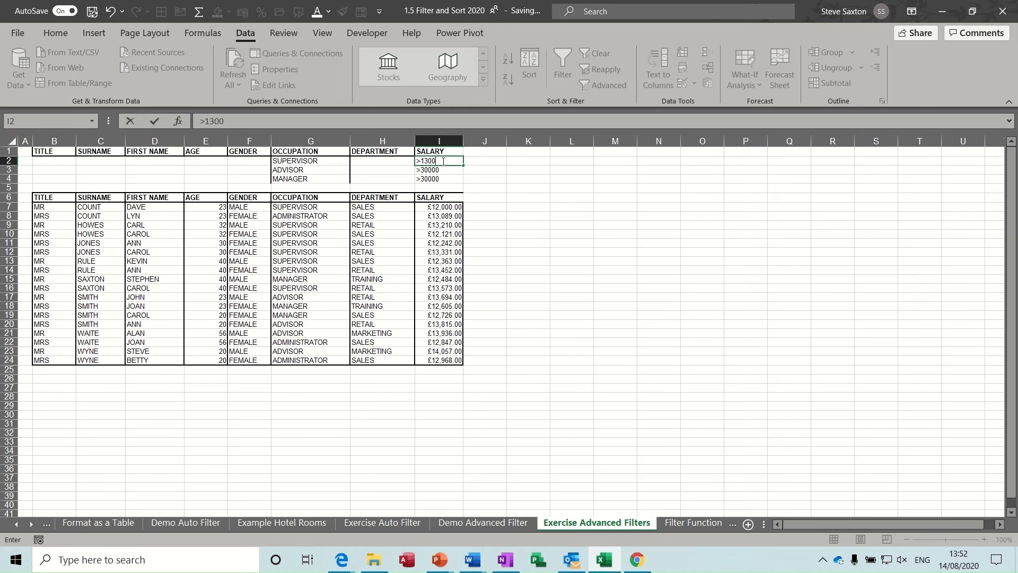
pyautogui.moveTo(464, 166); pyautogui.dragTo(464, 183)
pyautogui.click(594, 84)
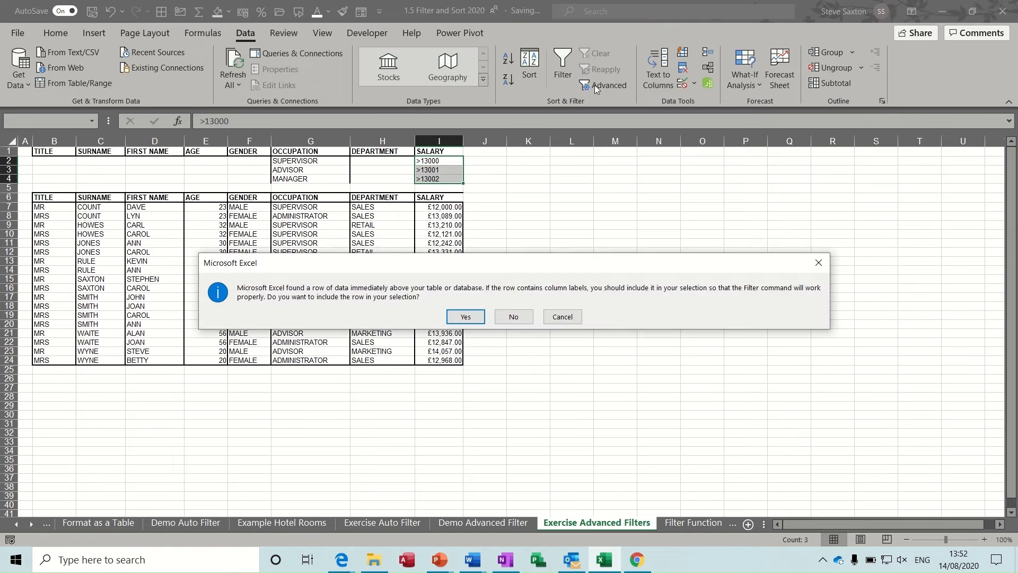
pyautogui.click(505, 316)
pyautogui.click(359, 254)
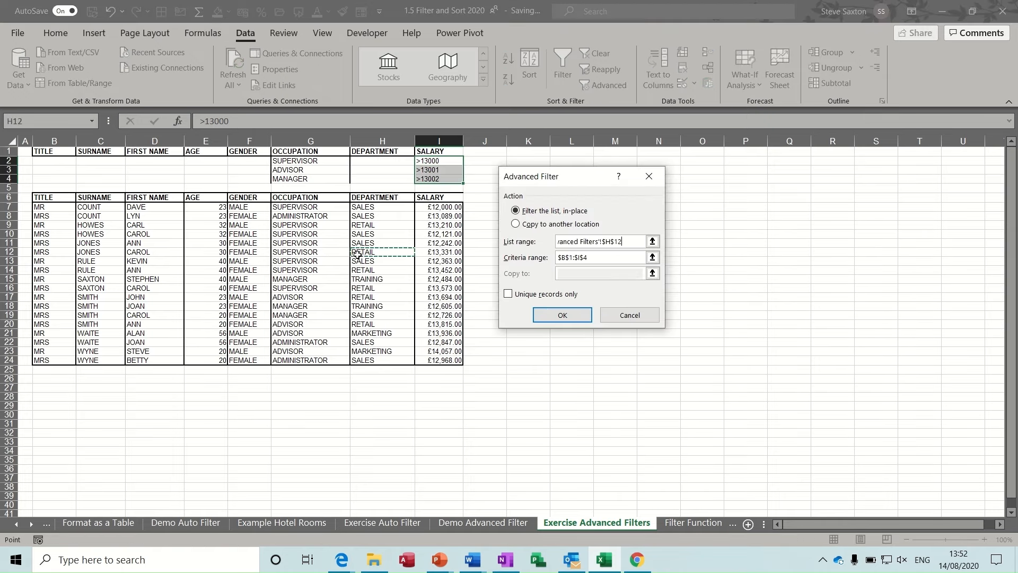
pyautogui.click(630, 314)
pyautogui.click(431, 260)
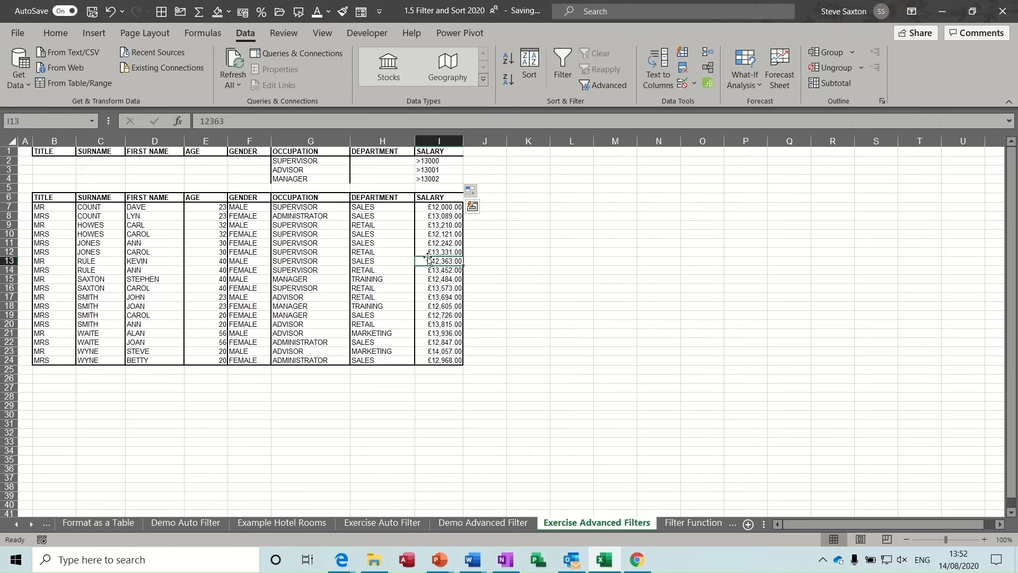
pyautogui.click(593, 86)
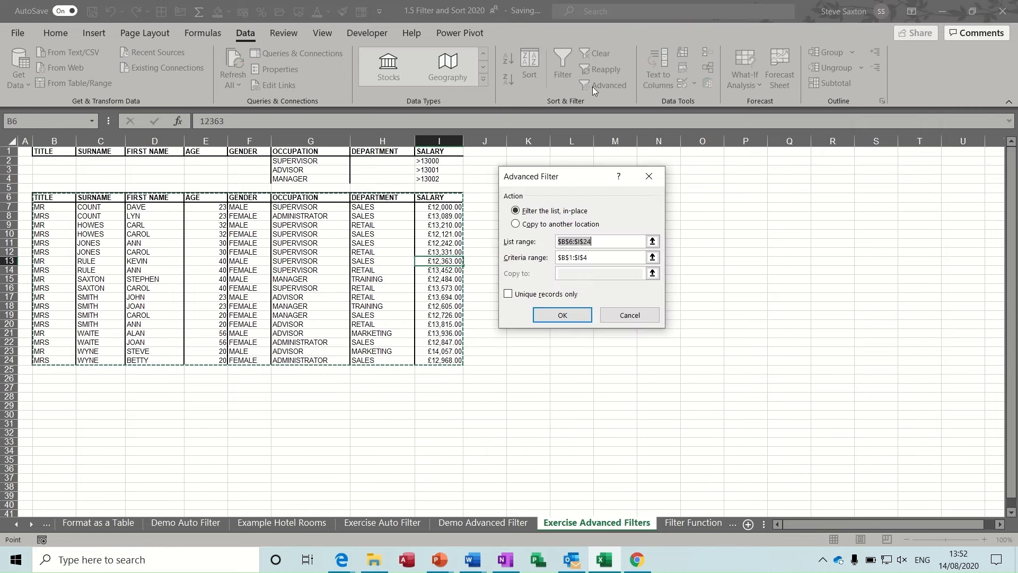
pyautogui.click(562, 315)
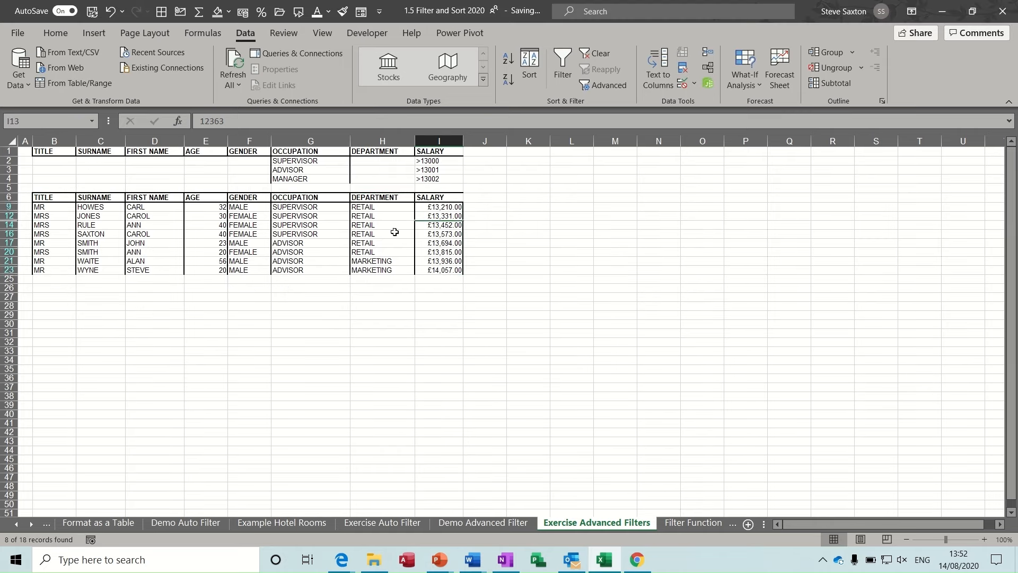
pyautogui.click(599, 56)
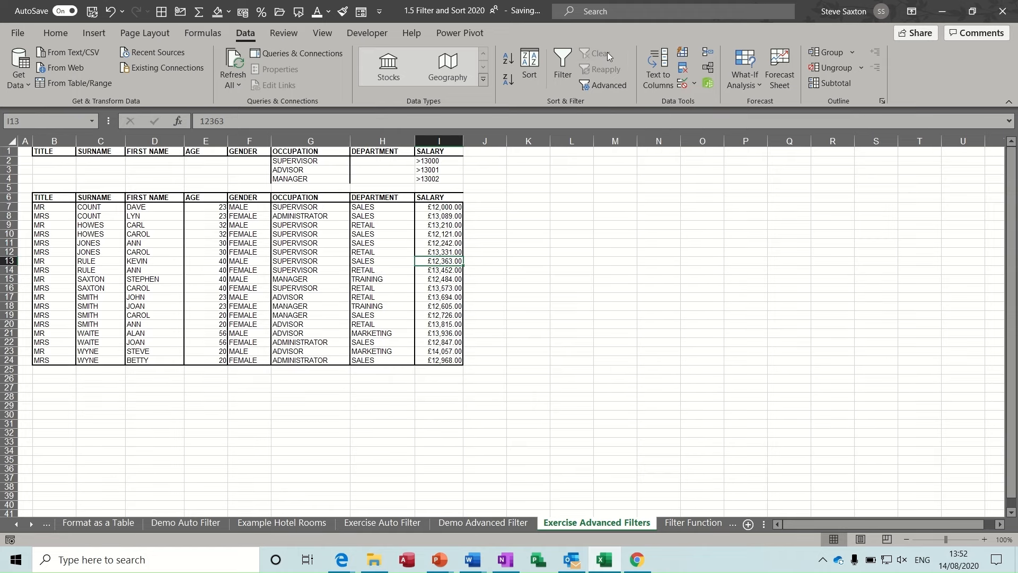
pyautogui.click(279, 261)
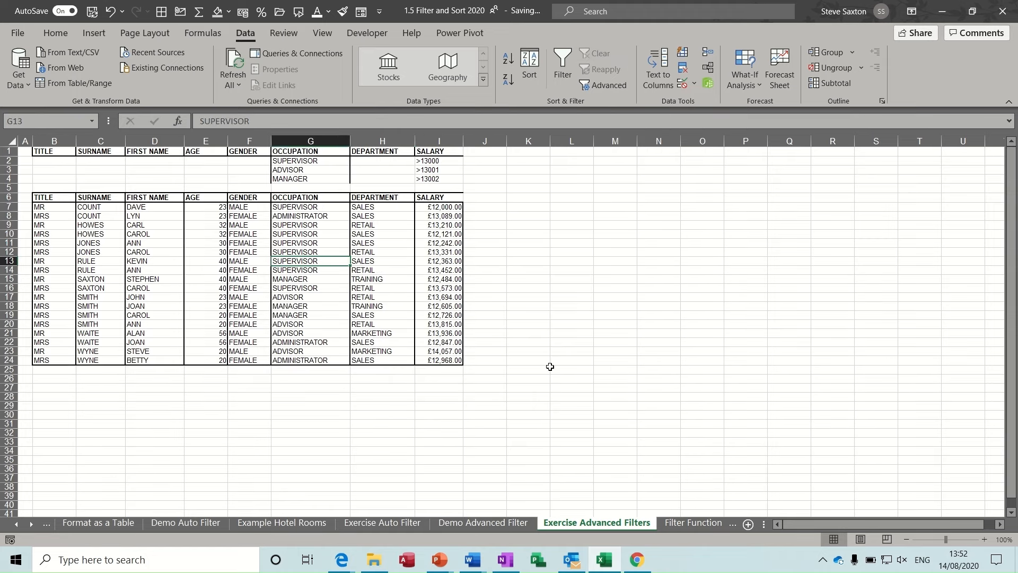
# On the Filter Function sheet, inspect the K2 FILTER formula spilling the 9 AA-grade records.
pyautogui.click(679, 524)
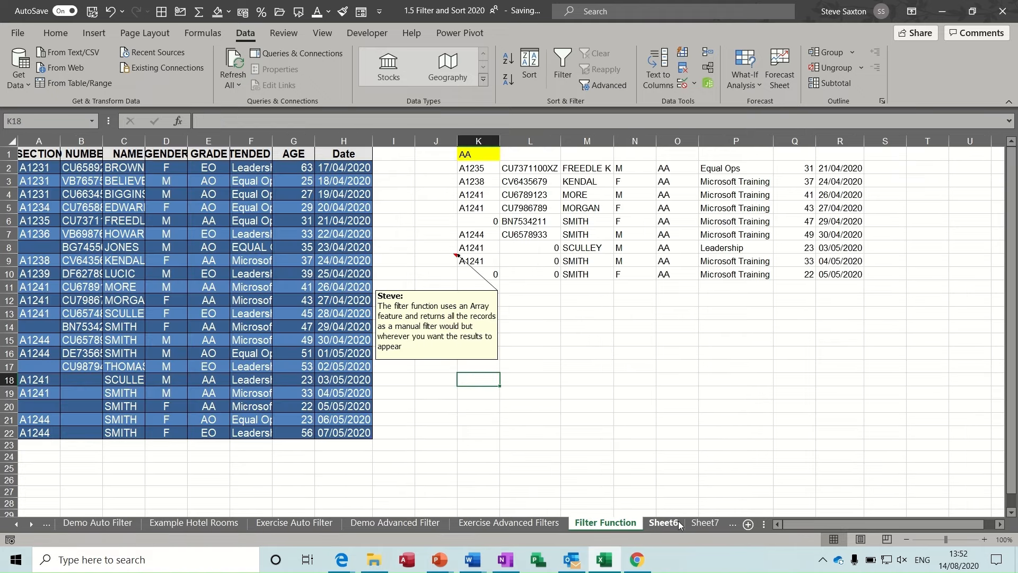
pyautogui.click(473, 168)
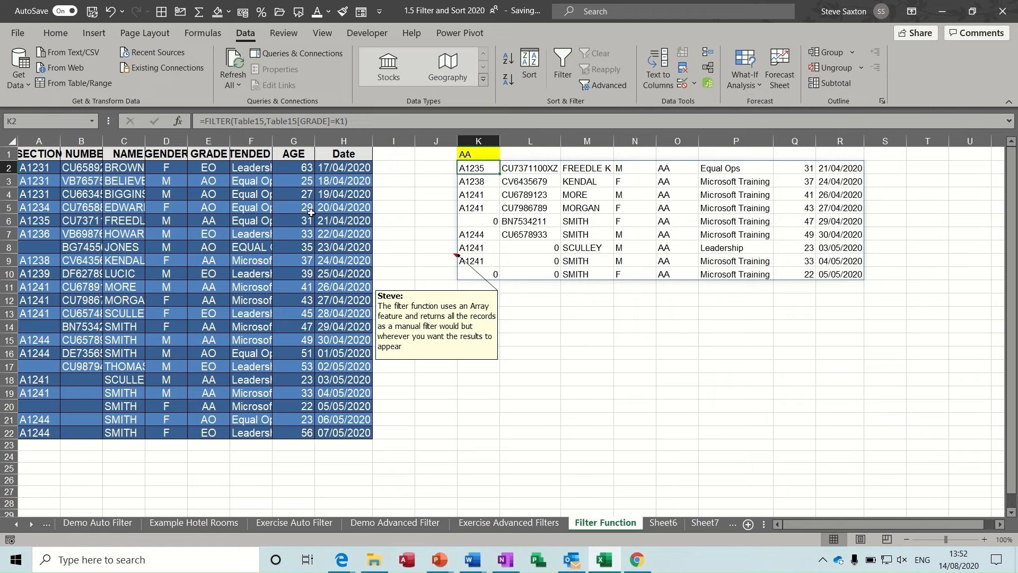
pyautogui.click(209, 221)
pyautogui.click(467, 173)
pyautogui.click(529, 375)
pyautogui.click(529, 365)
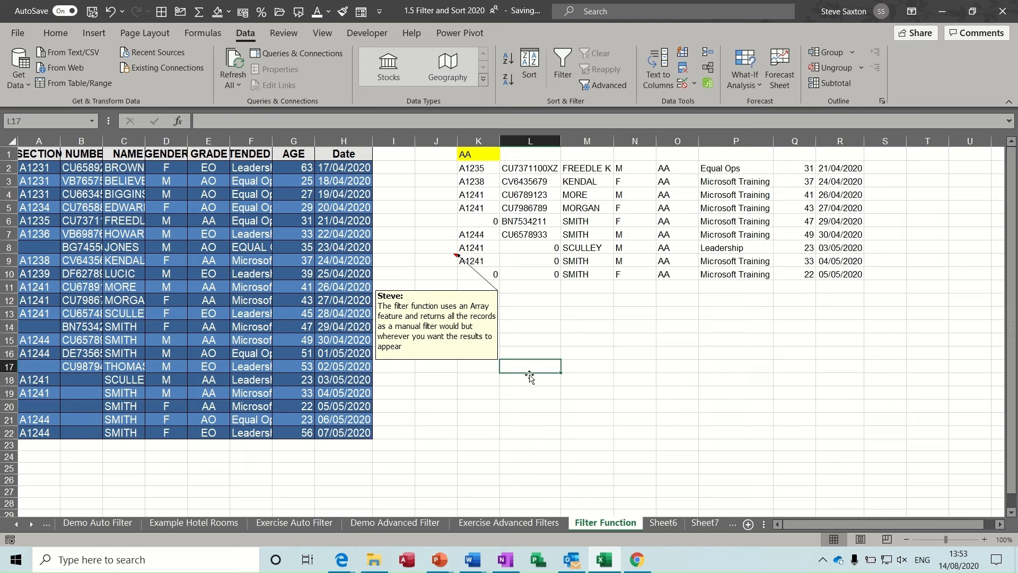
pyautogui.click(530, 378)
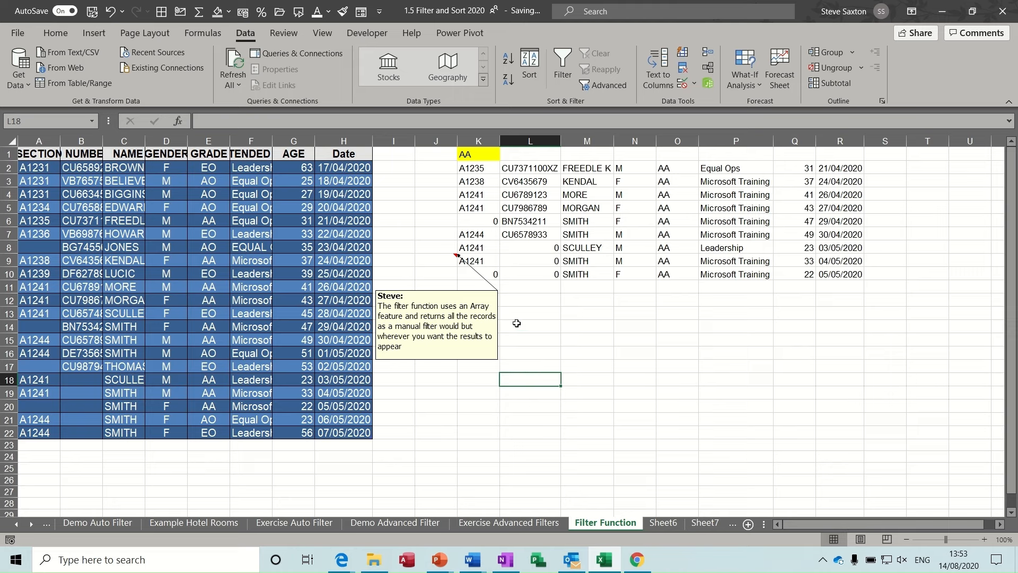
pyautogui.click(478, 168)
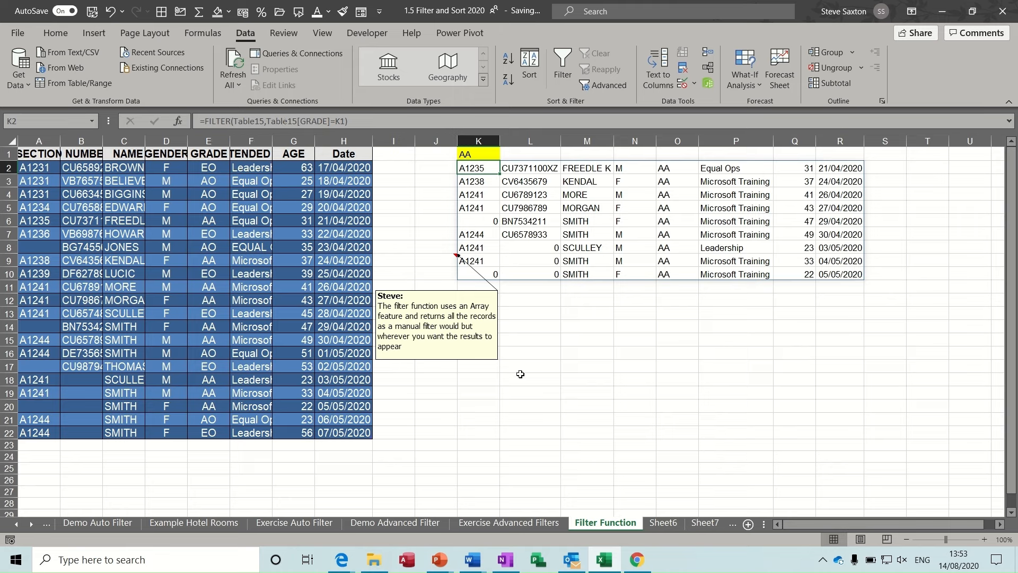
# Enter =FILTER(Table15[#All],Table15[[#All],[GRADE]]=K1) in cell K18.
pyautogui.click(483, 380)
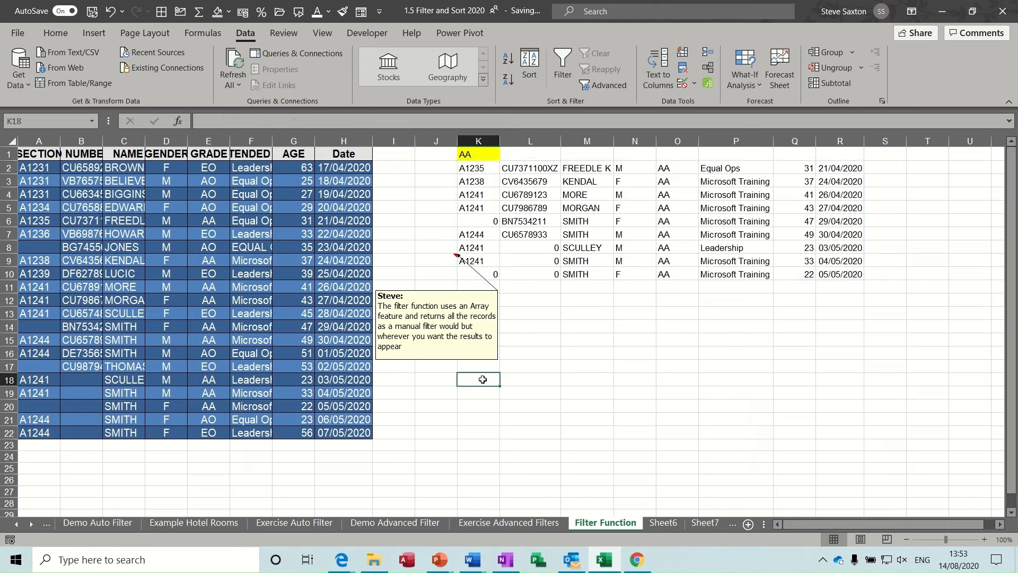
pyautogui.write('=fil')
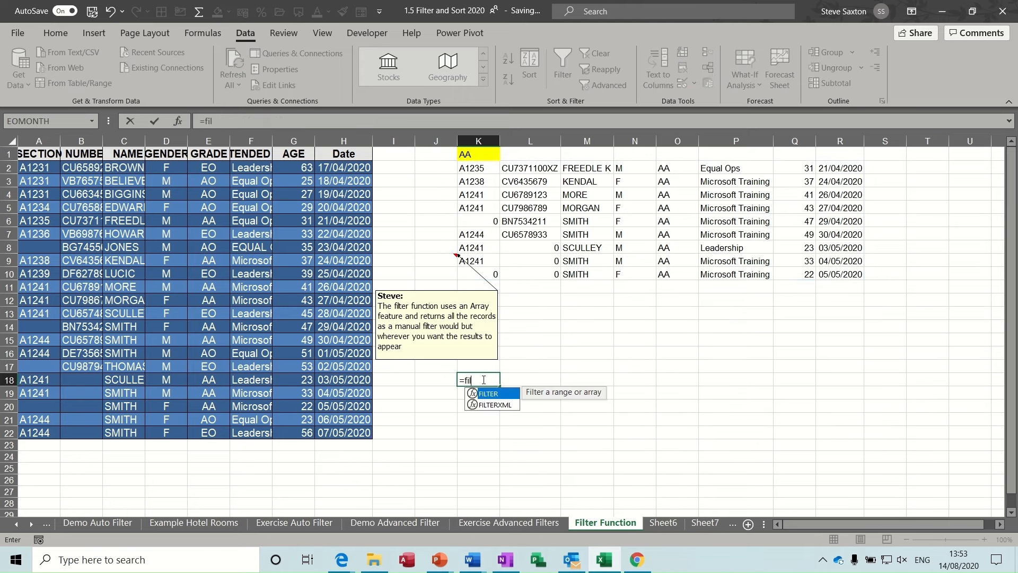
pyautogui.write('ter(')
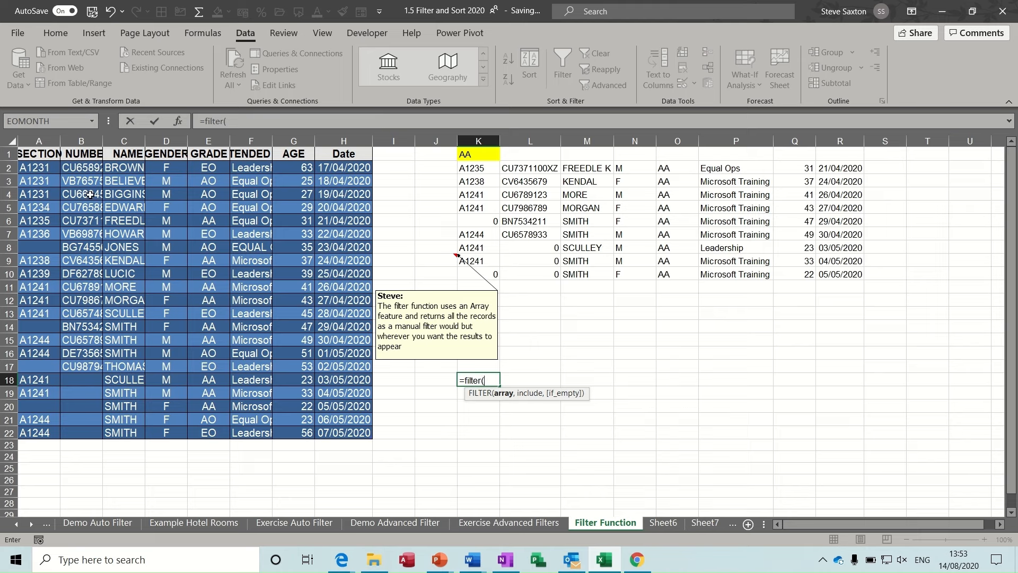
pyautogui.moveTo(38, 156); pyautogui.dragTo(359, 432)
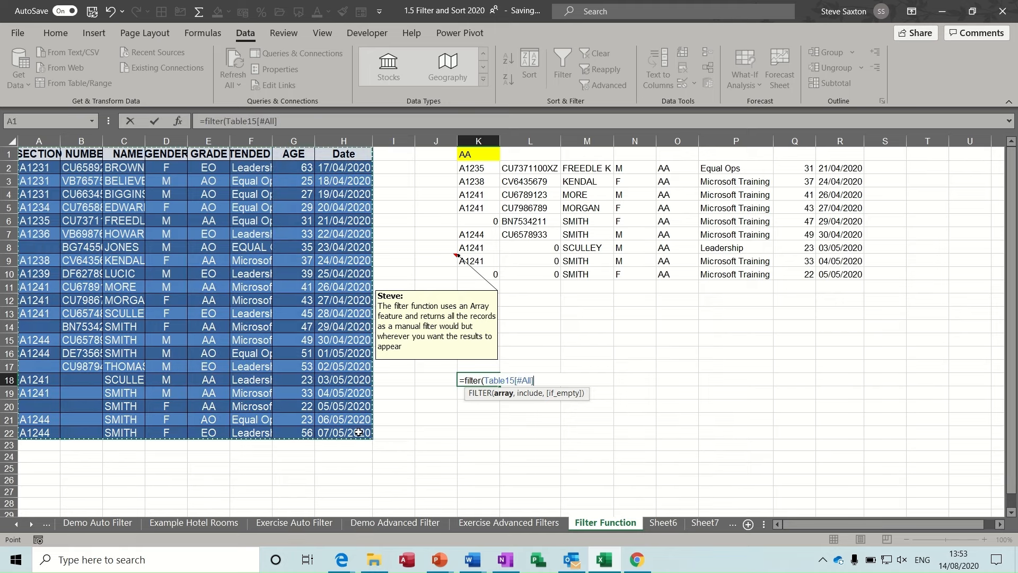
pyautogui.write(',')
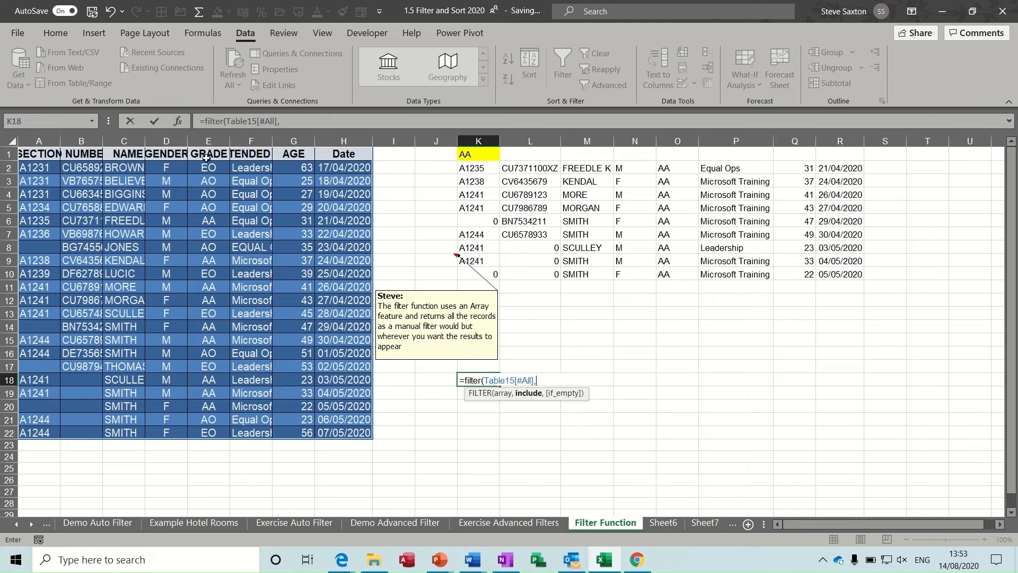
pyautogui.moveTo(207, 155); pyautogui.dragTo(211, 432)
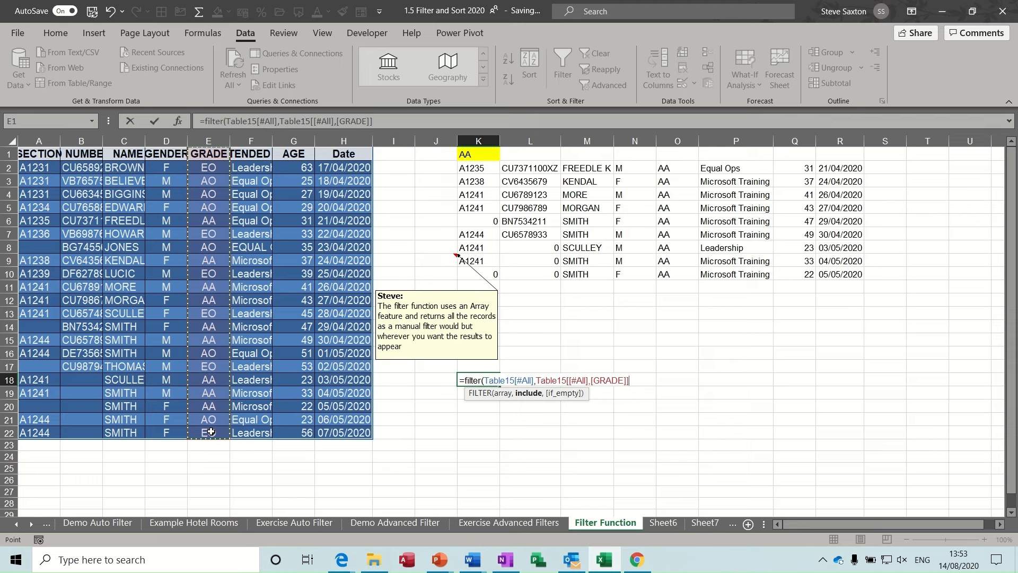
pyautogui.write('=')
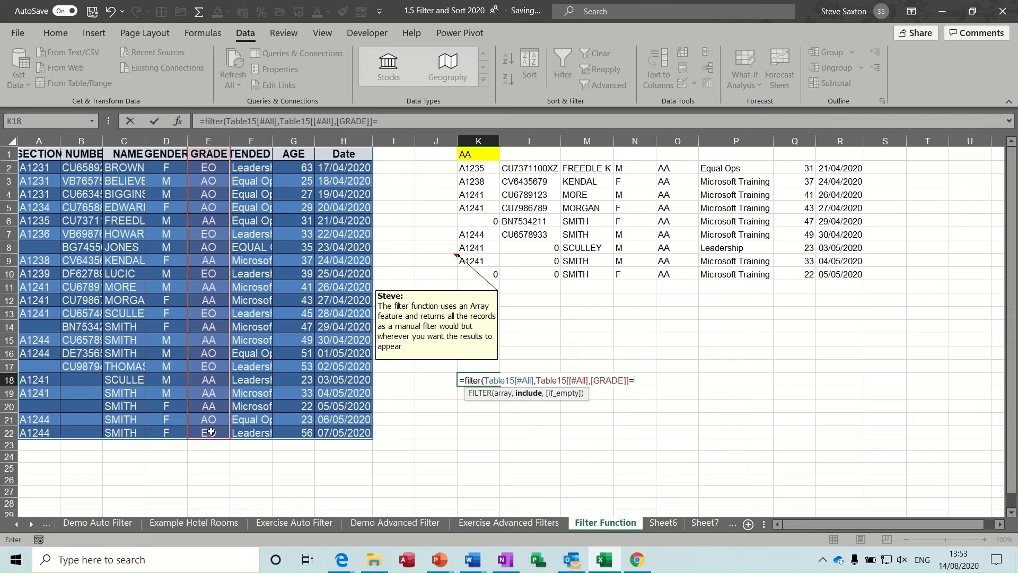
pyautogui.click(469, 159)
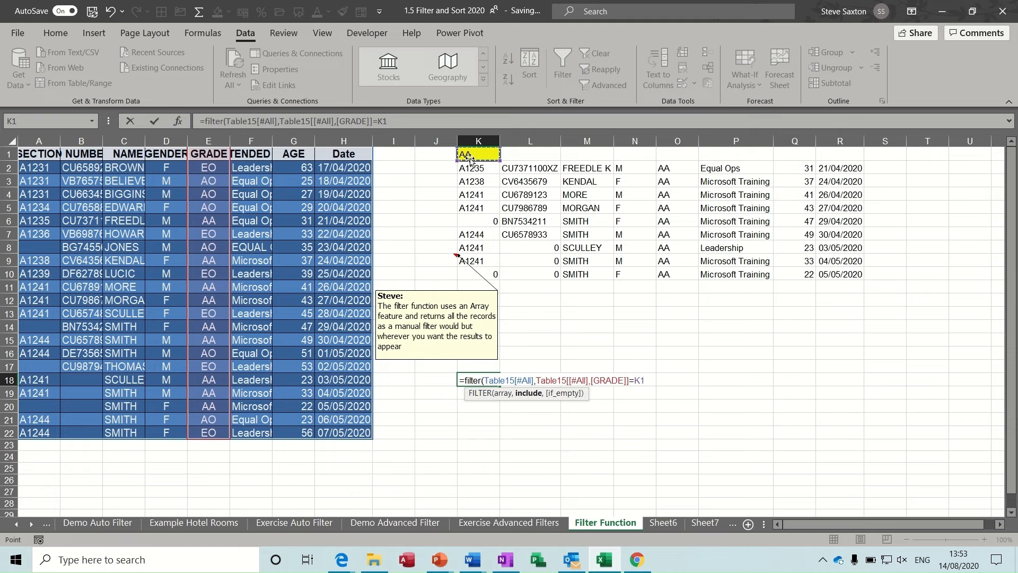
pyautogui.write(')')
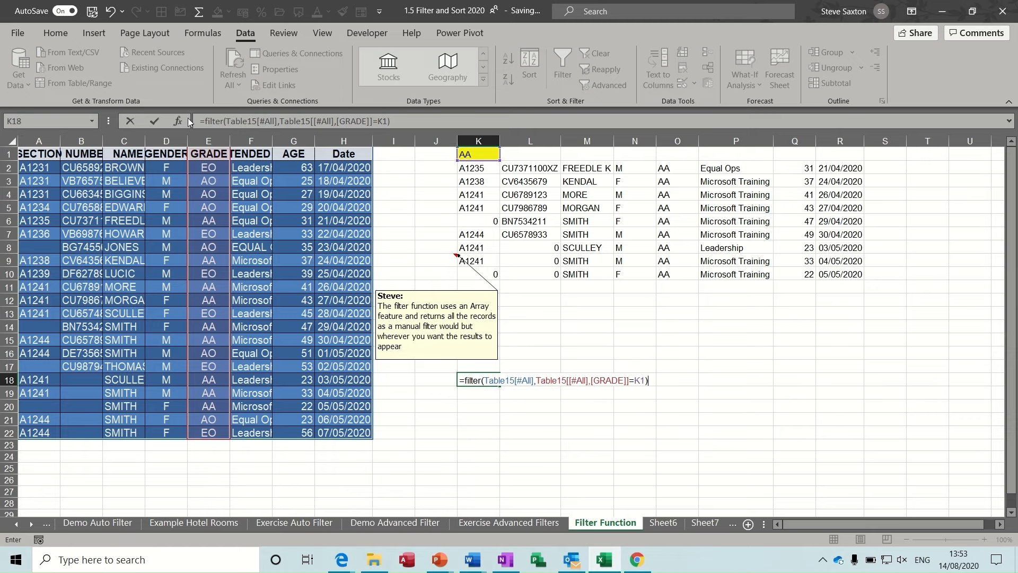
pyautogui.click(155, 122)
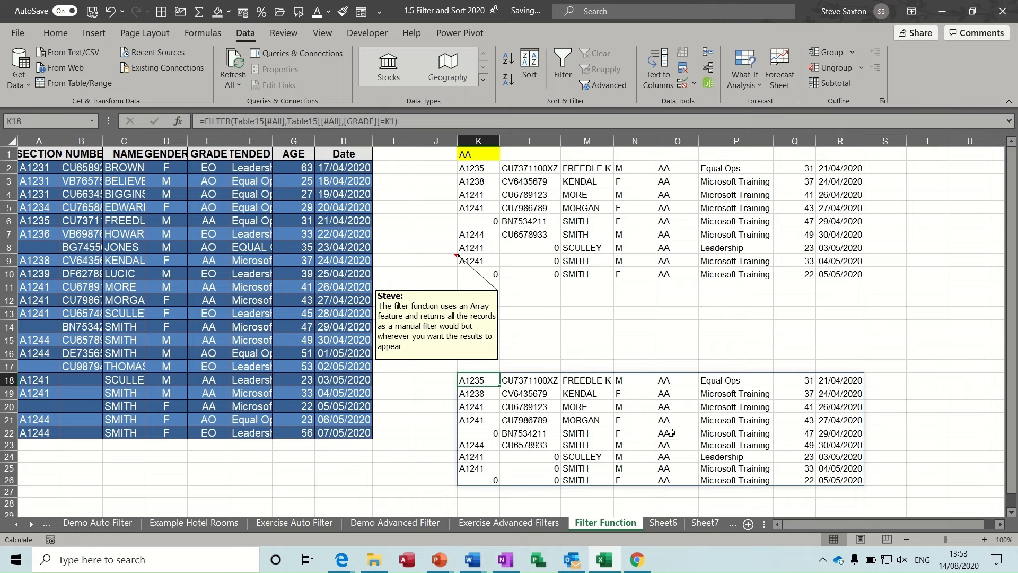
# Change the grade in K1 to AO so both formulas list the 6 AO records.
pyautogui.click(480, 155)
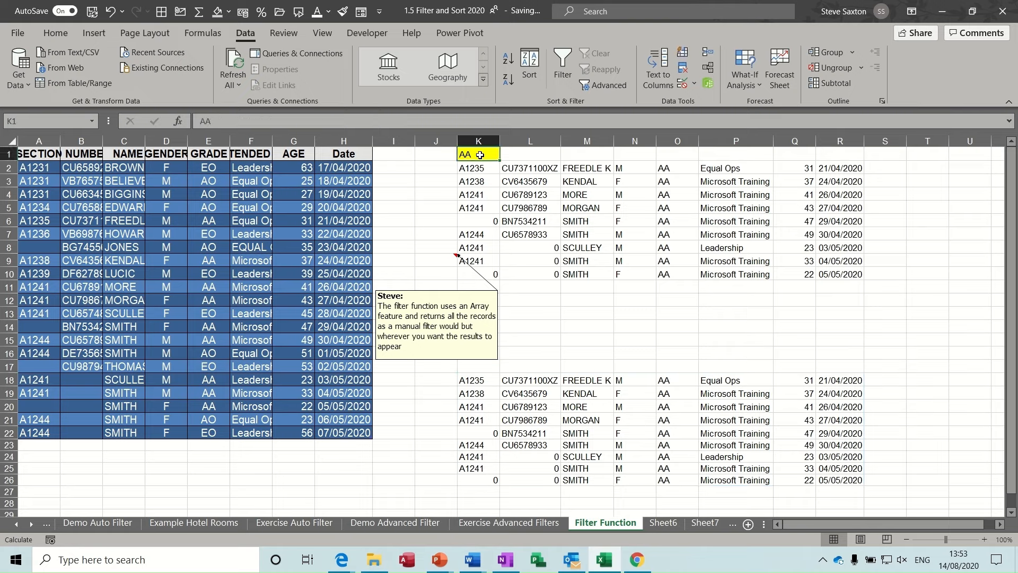
pyautogui.write('AO')
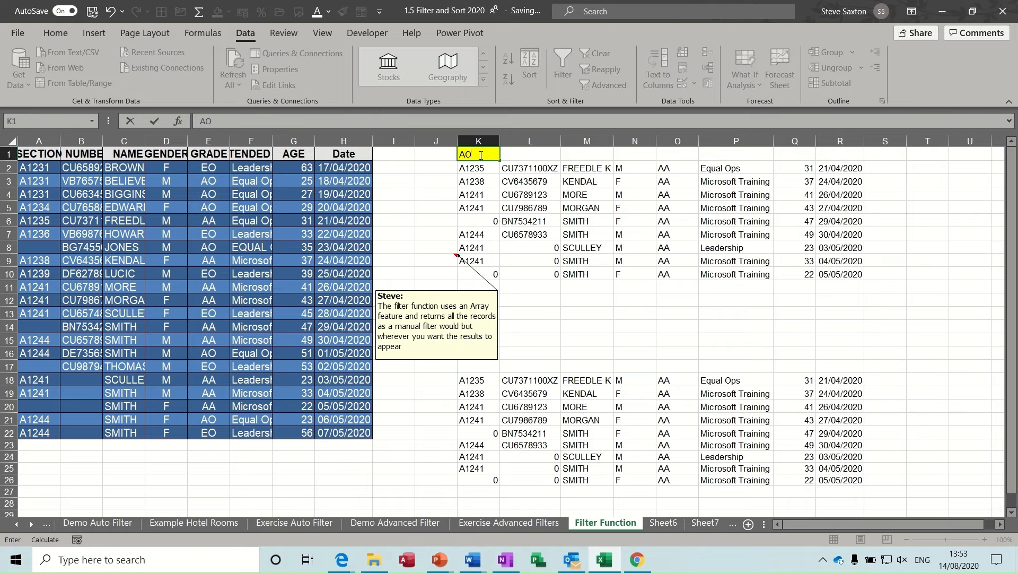
pyautogui.press('Return')
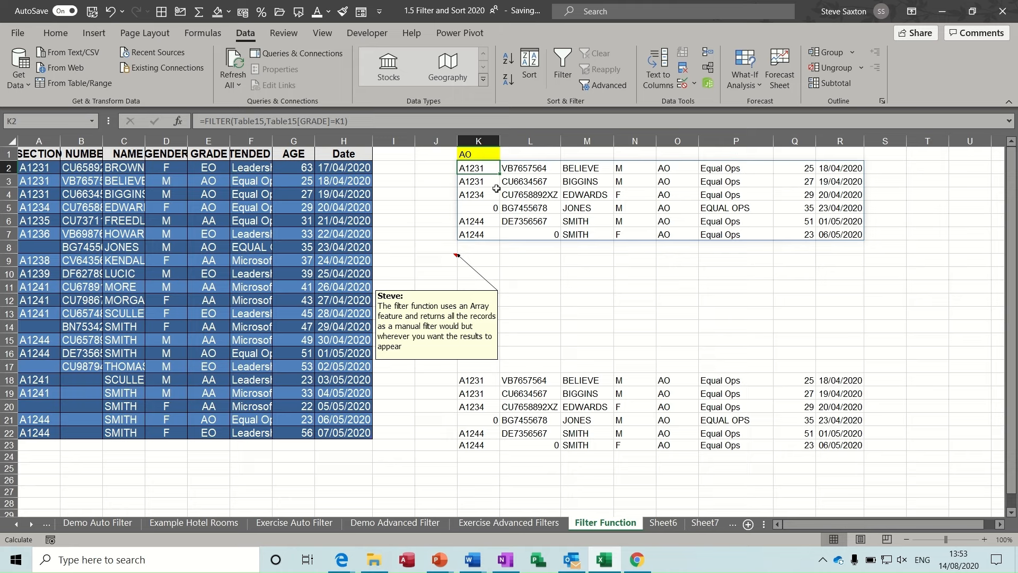
pyautogui.click(478, 182)
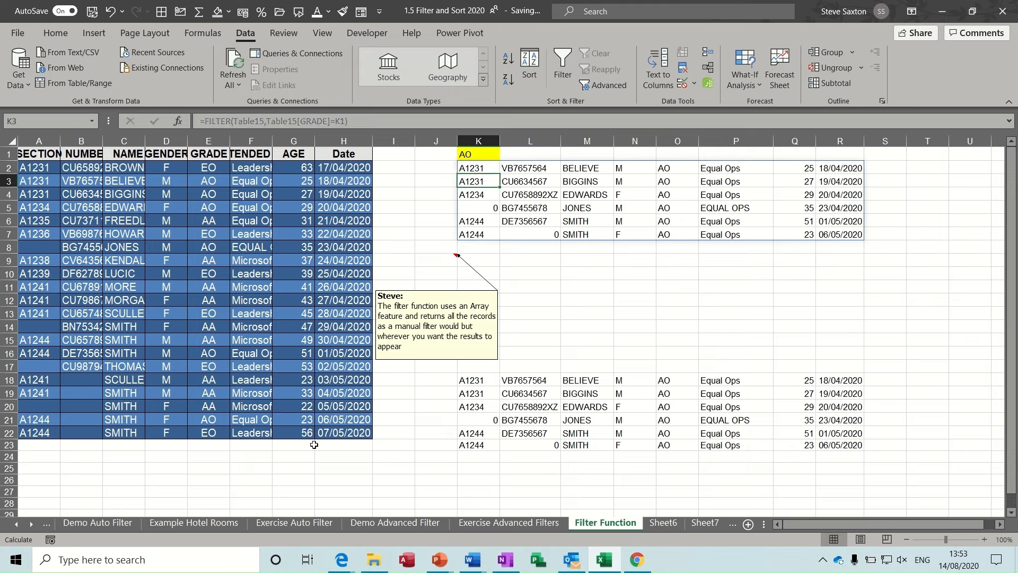
# Scroll back through the sheet tabs to the Database Sort sheet.
pyautogui.click(99, 524)
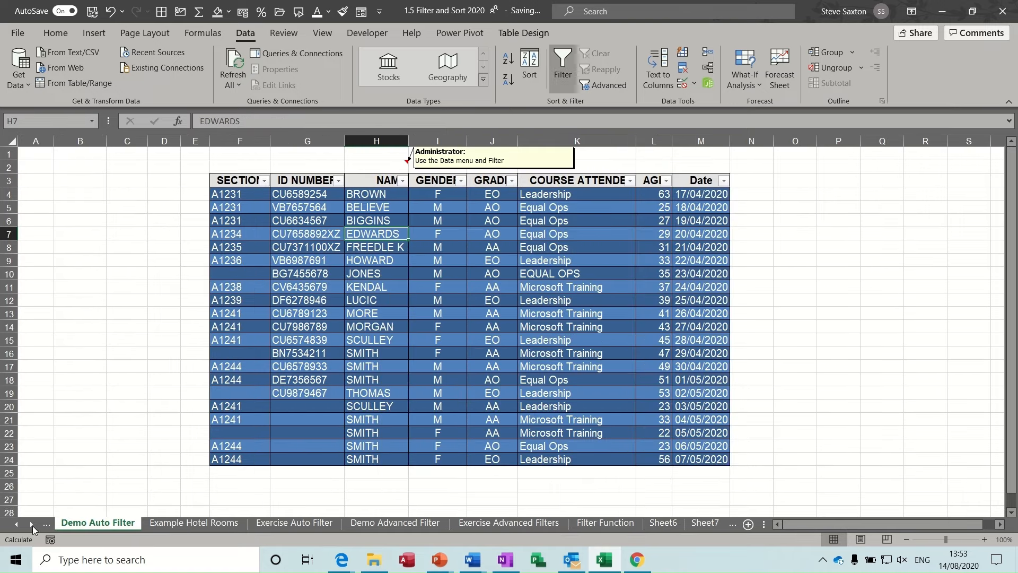
pyautogui.click(20, 527)
pyautogui.click(19, 527)
pyautogui.click(19, 527)
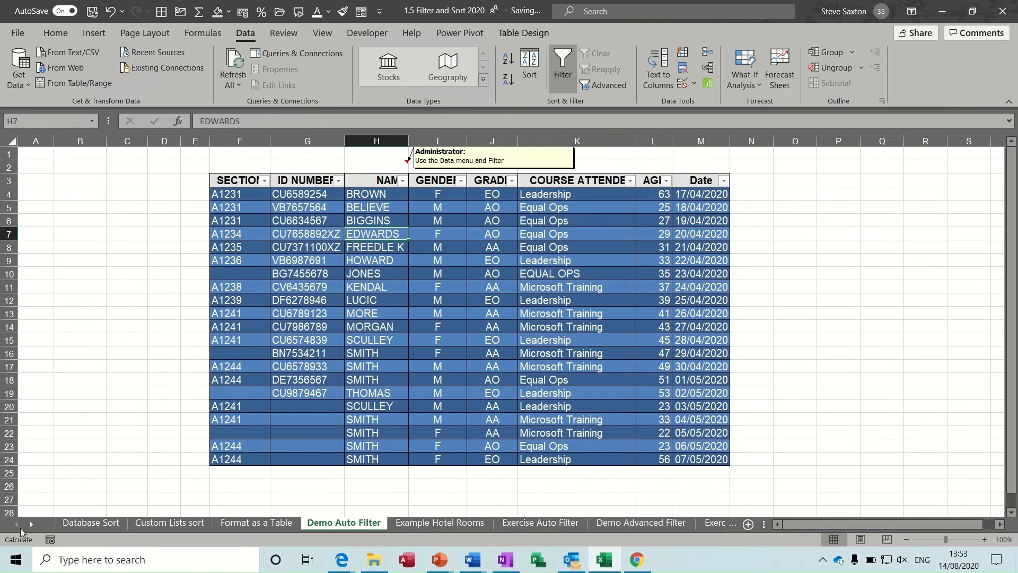
pyautogui.click(91, 523)
pyautogui.click(400, 300)
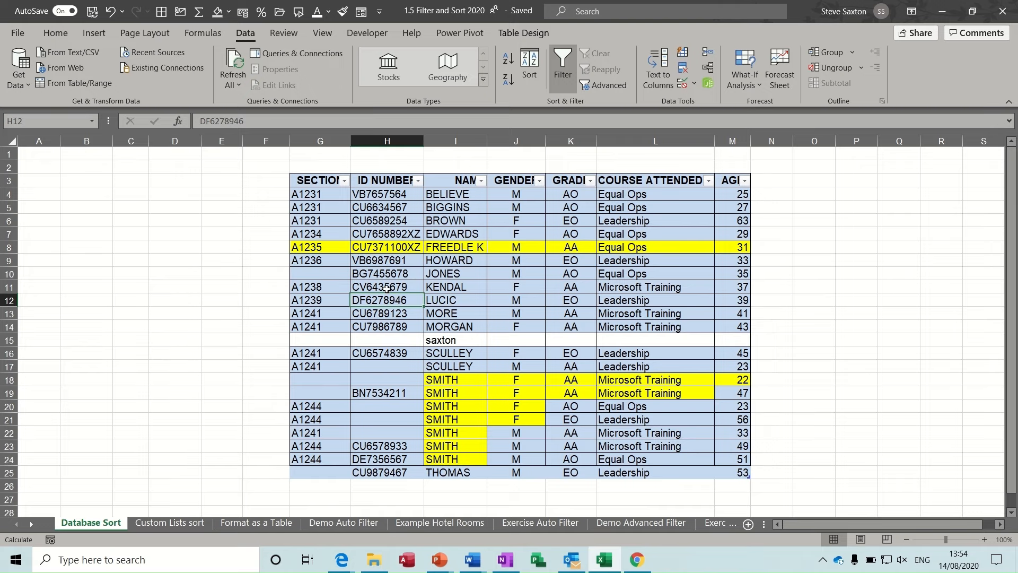
# Set the print preview's orientation to Landscape.
pyautogui.click(22, 37)
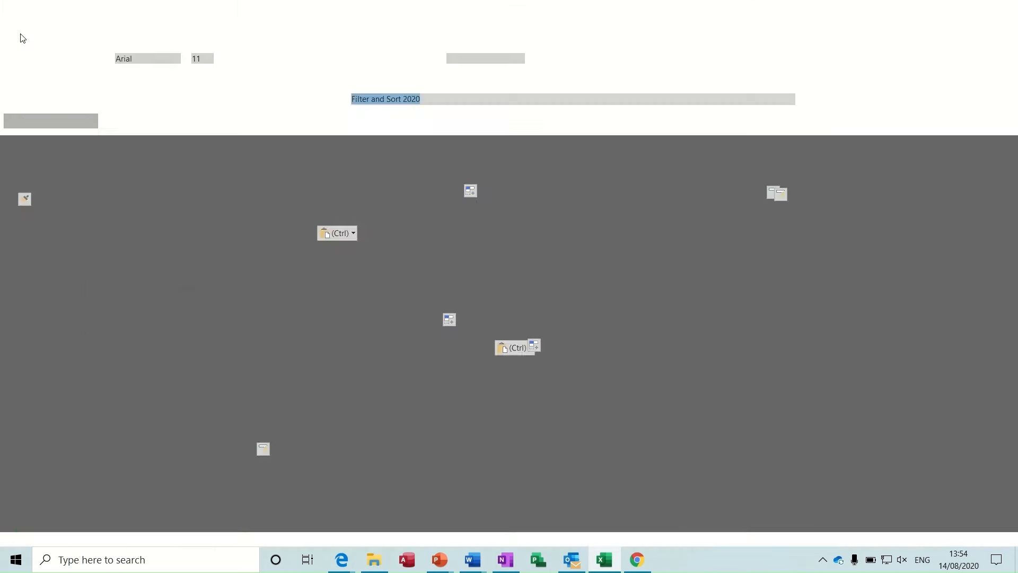
pyautogui.click(45, 209)
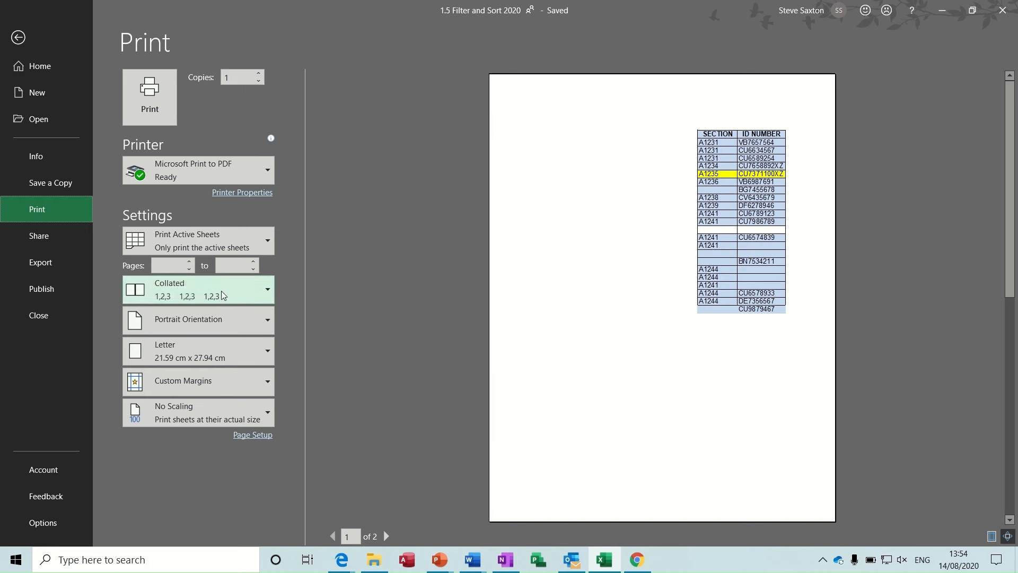
pyautogui.click(267, 322)
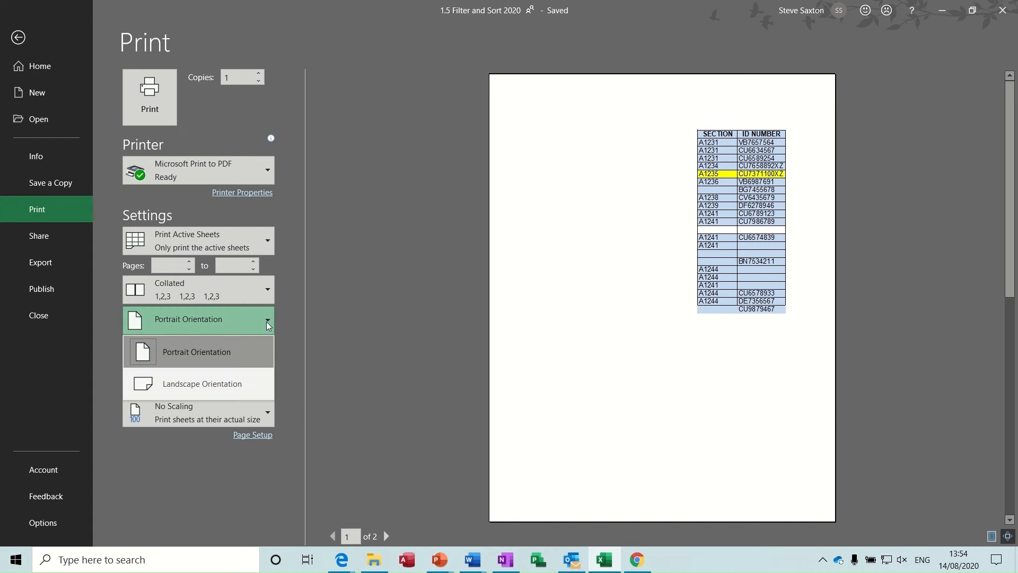
pyautogui.click(225, 383)
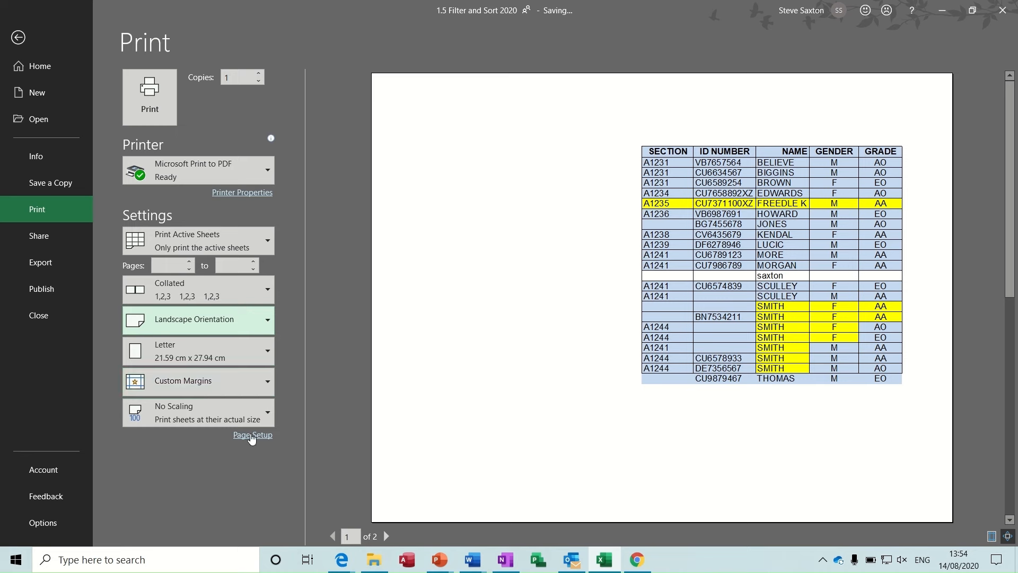
# Scale the printout to fit 1 page wide by 1 page tall.
pyautogui.click(251, 436)
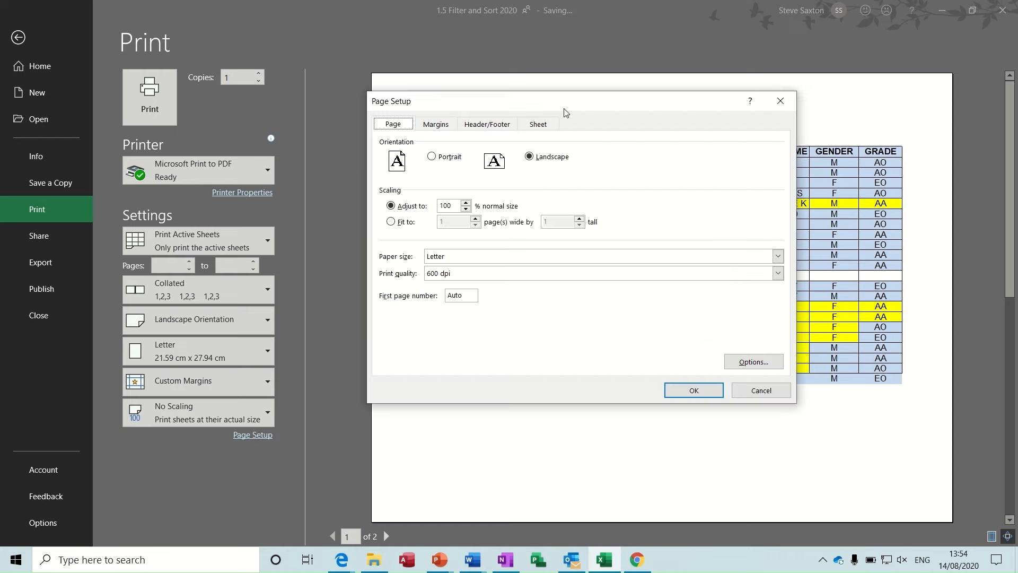
pyautogui.moveTo(563, 106); pyautogui.dragTo(415, 197)
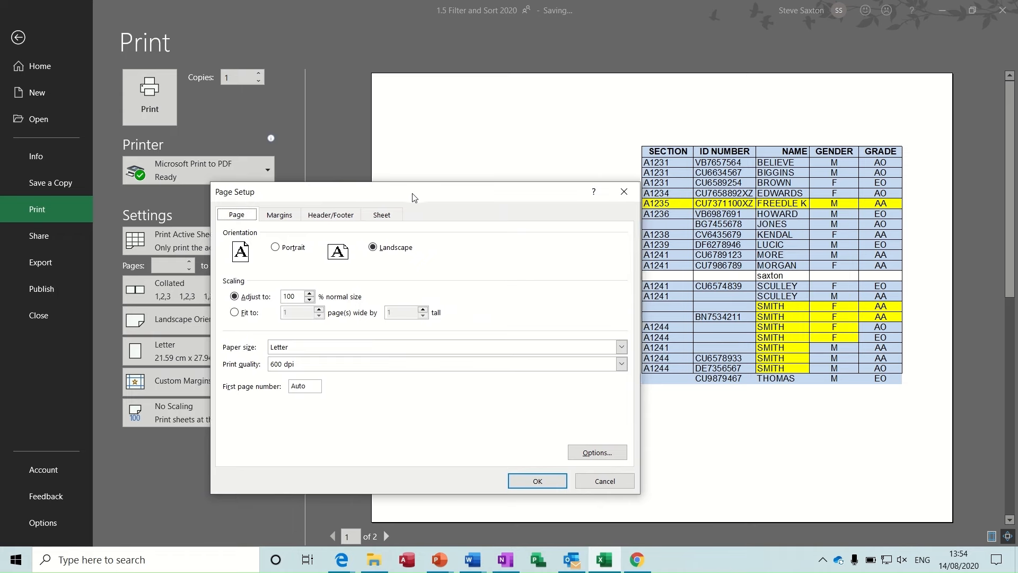
pyautogui.click(235, 313)
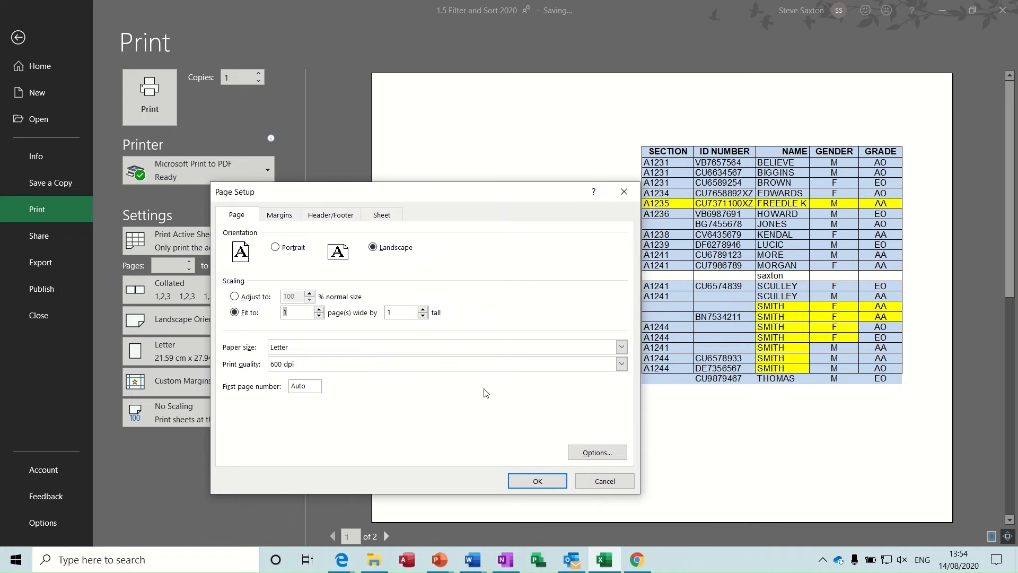
pyautogui.click(537, 480)
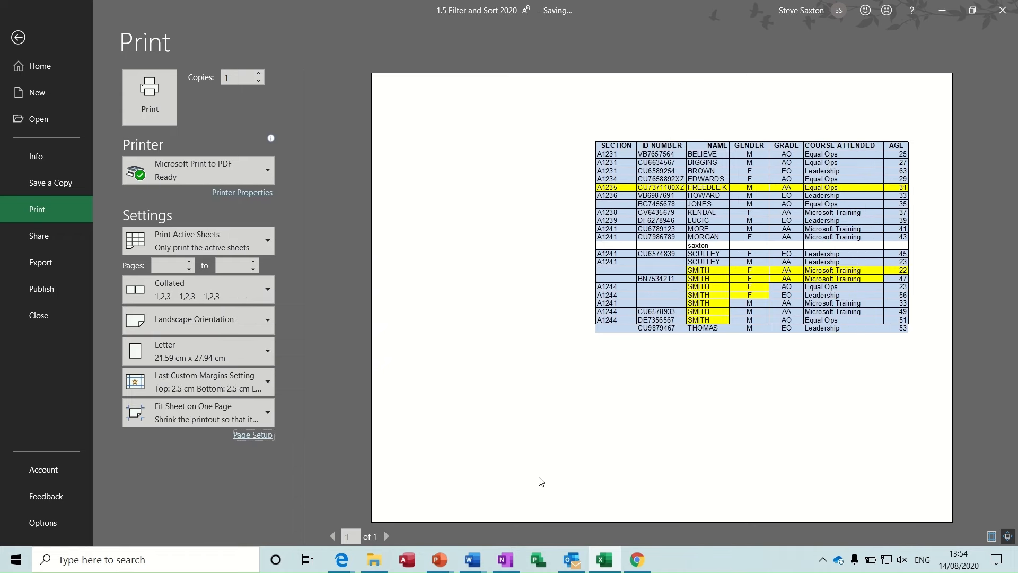
# Centre the printed table both horizontally and vertically on the page.
pyautogui.click(251, 436)
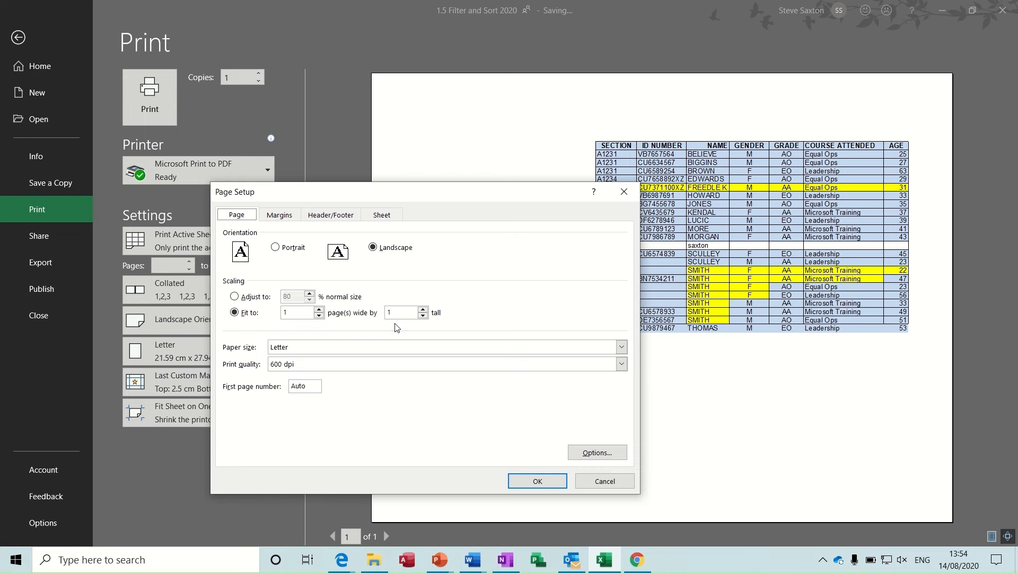
pyautogui.click(280, 215)
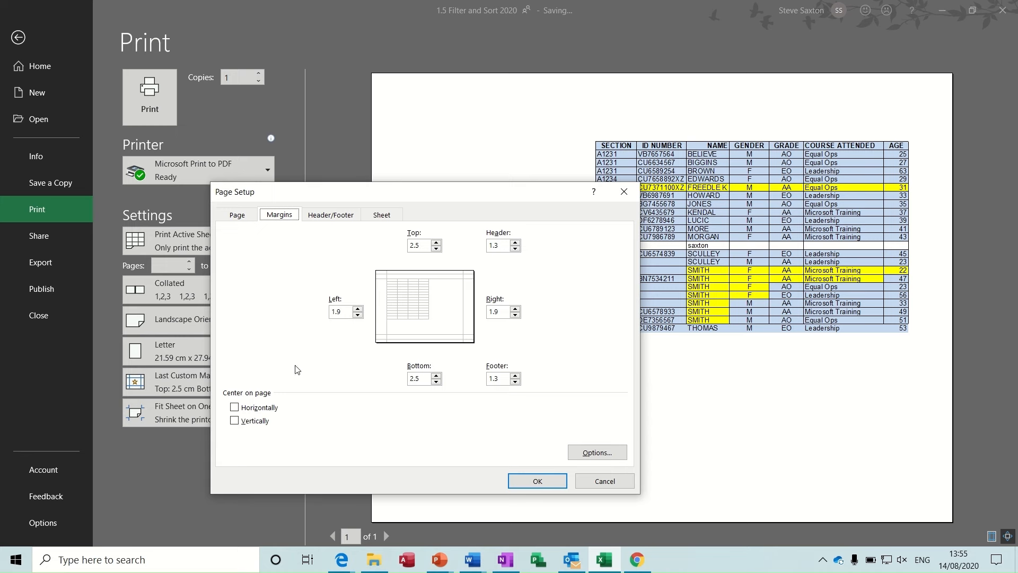
pyautogui.click(235, 409)
pyautogui.click(235, 421)
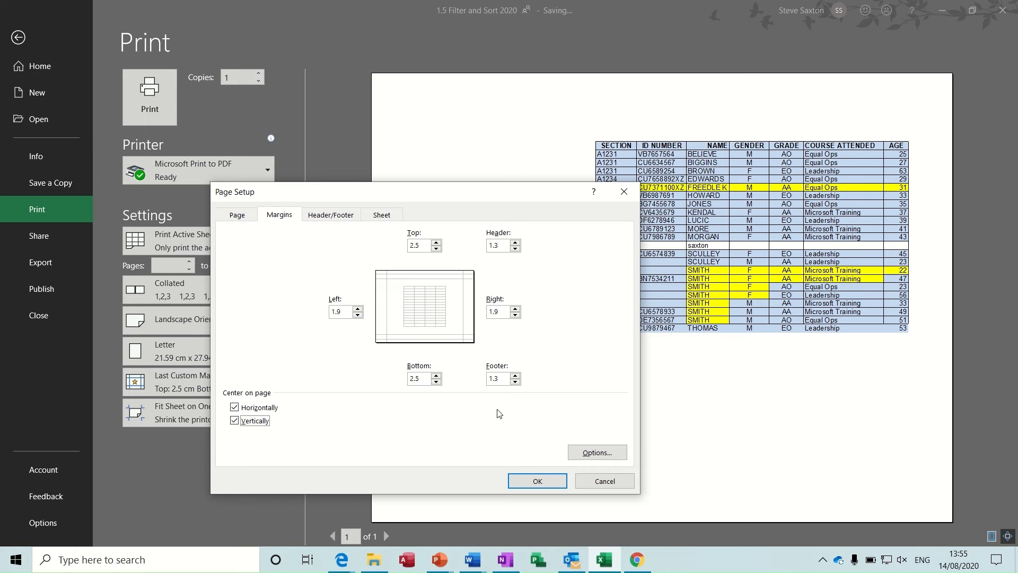
pyautogui.click(528, 479)
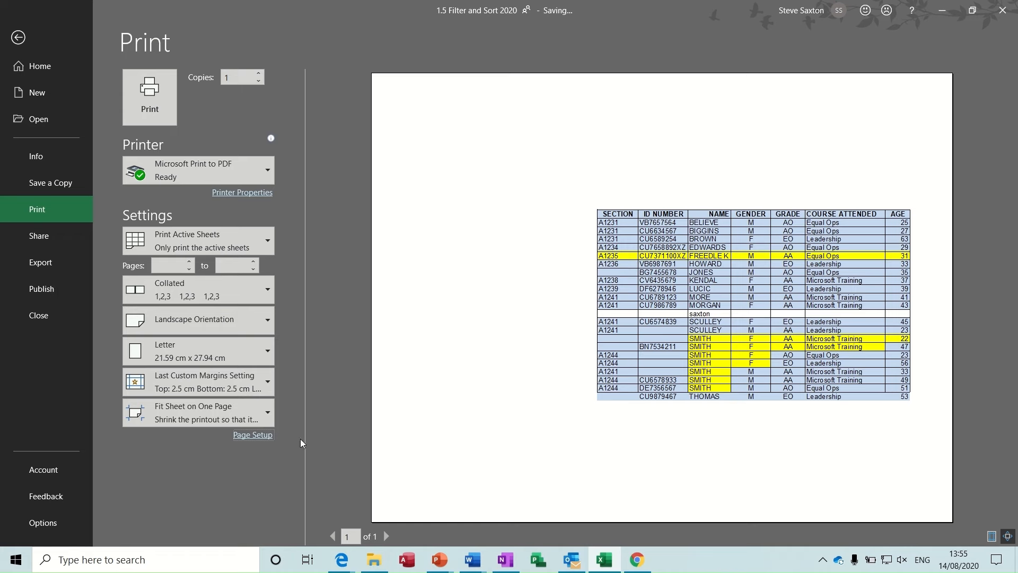
pyautogui.click(253, 435)
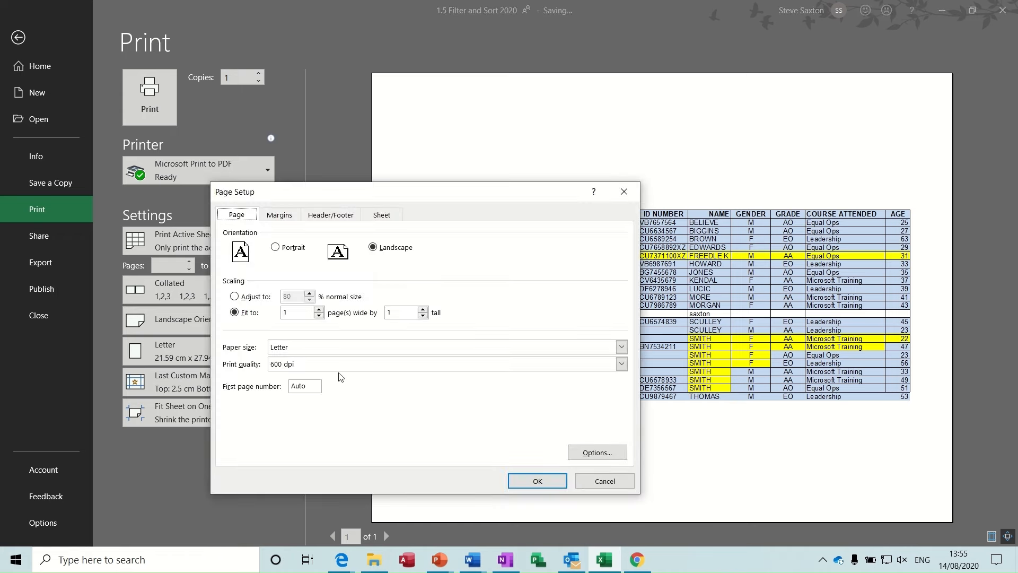
pyautogui.click(280, 214)
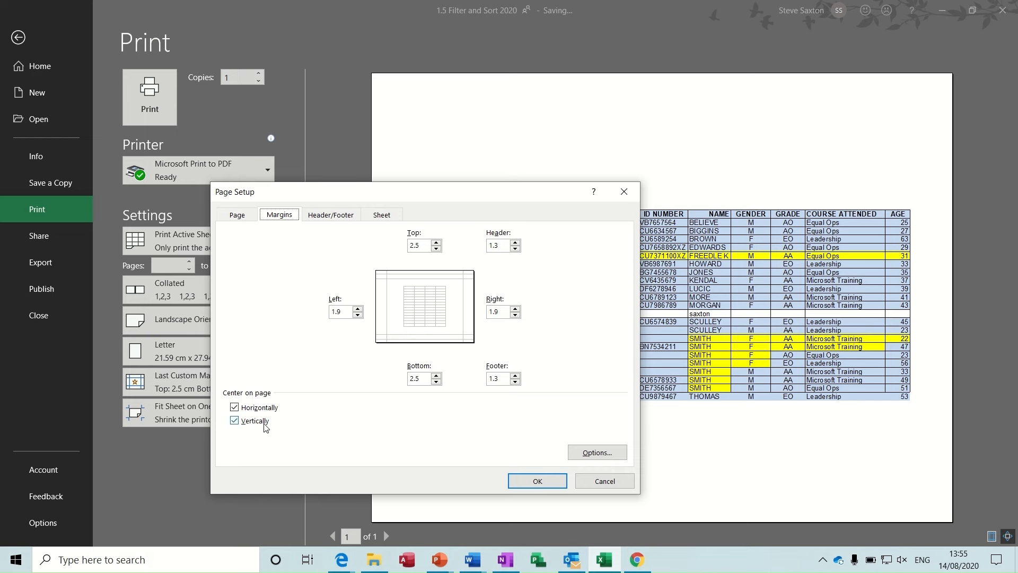
# Build a custom header with the current date, time and file name.
pyautogui.click(331, 216)
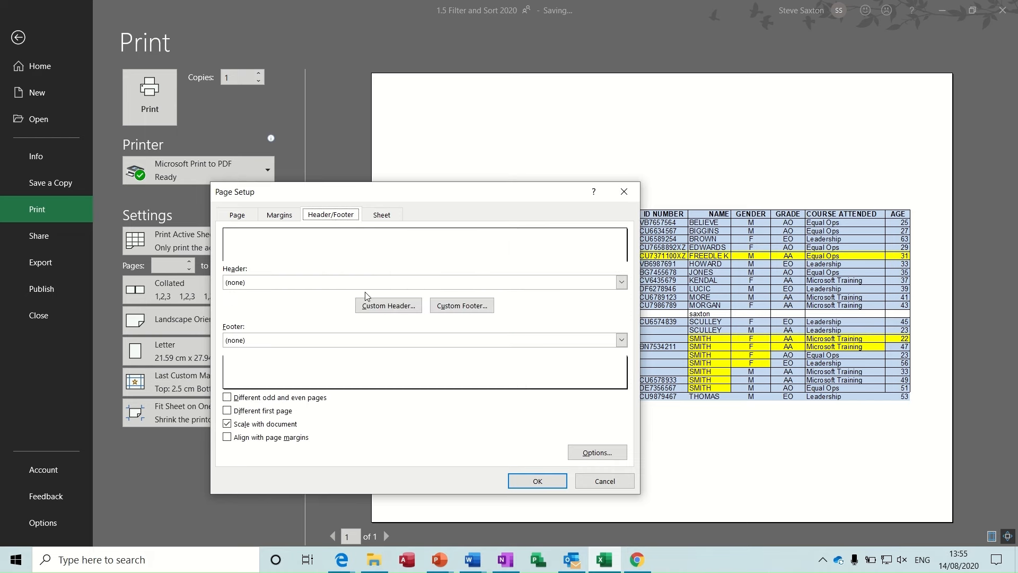
pyautogui.click(388, 306)
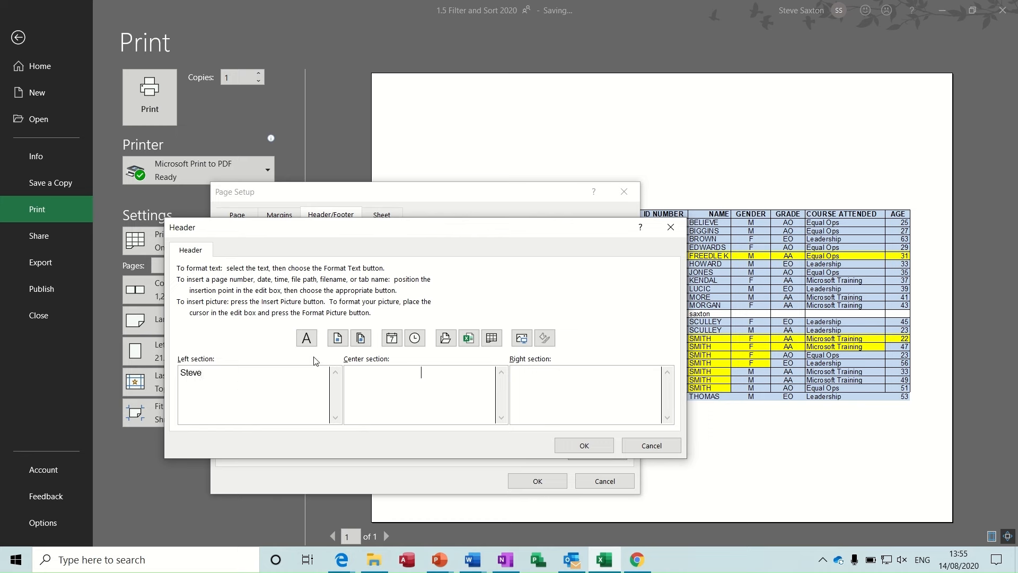
pyautogui.click(391, 338)
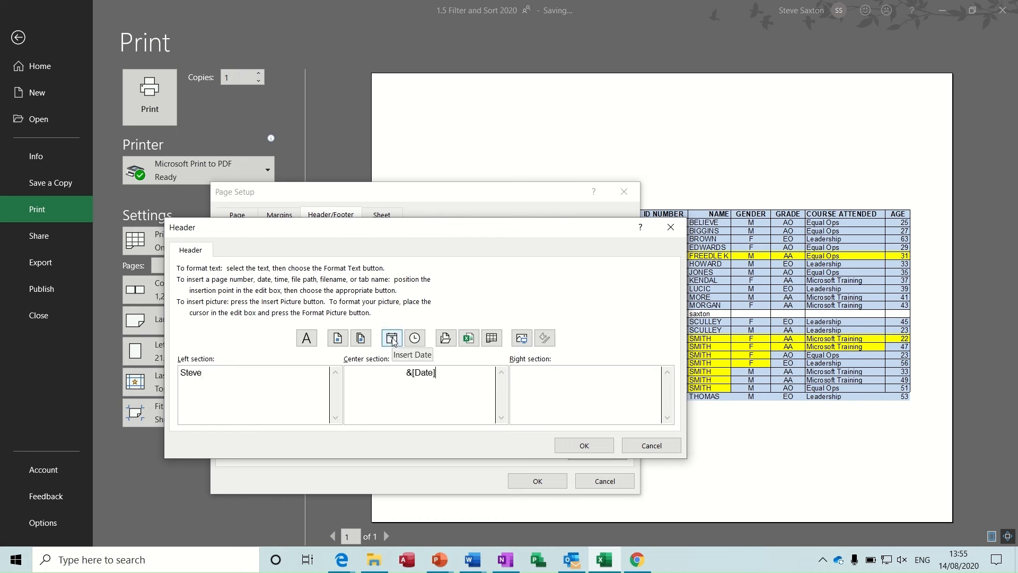
pyautogui.click(415, 339)
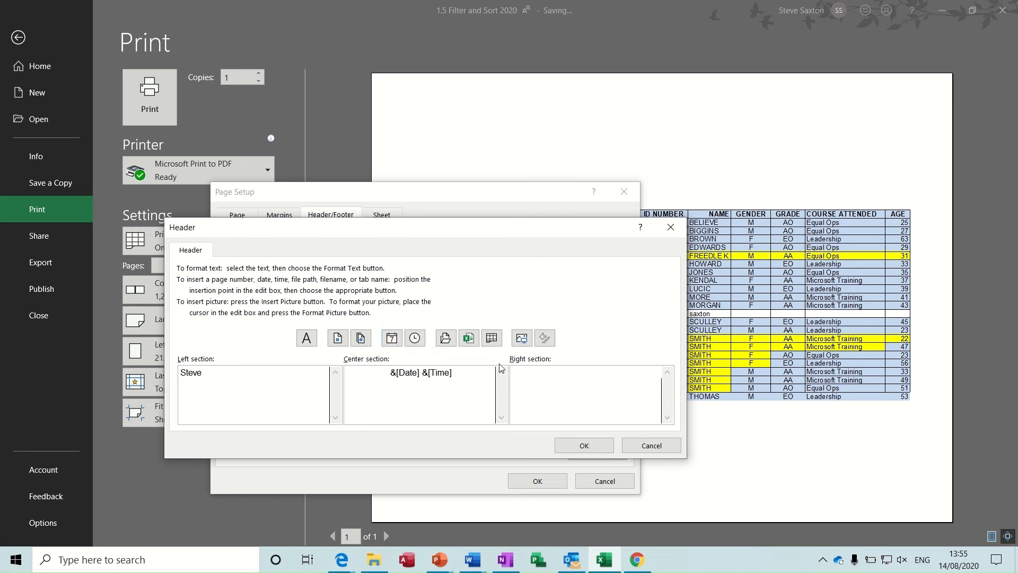
pyautogui.click(468, 340)
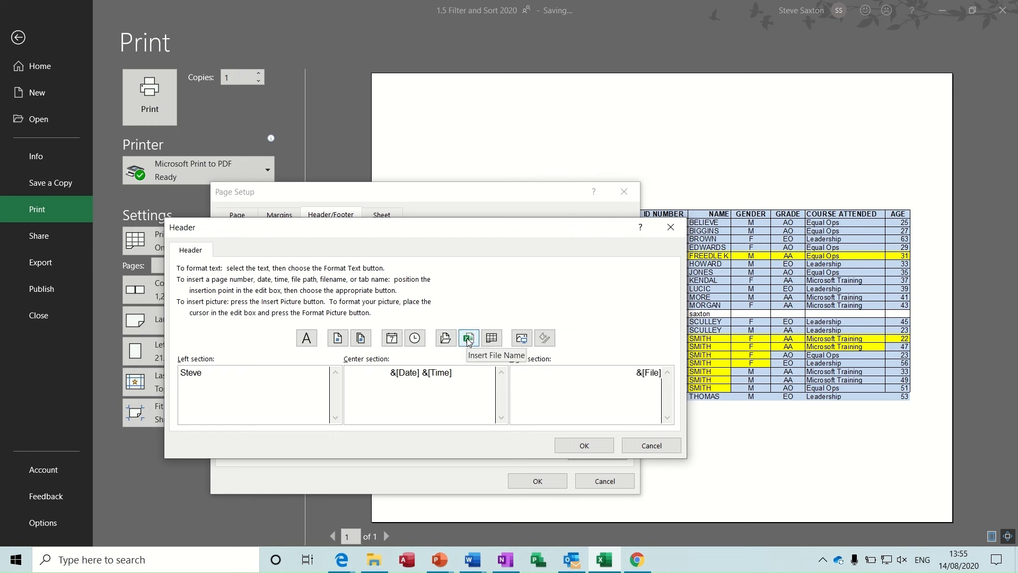
pyautogui.click(574, 446)
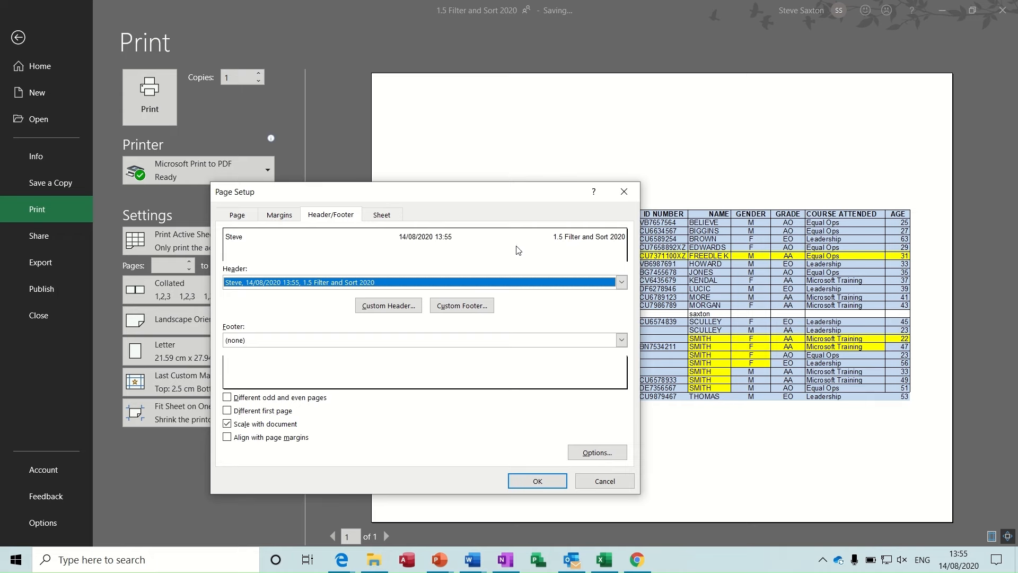
# Add a centred custom footer reading '&[Page] of &[Pages]'.
pyautogui.click(465, 310)
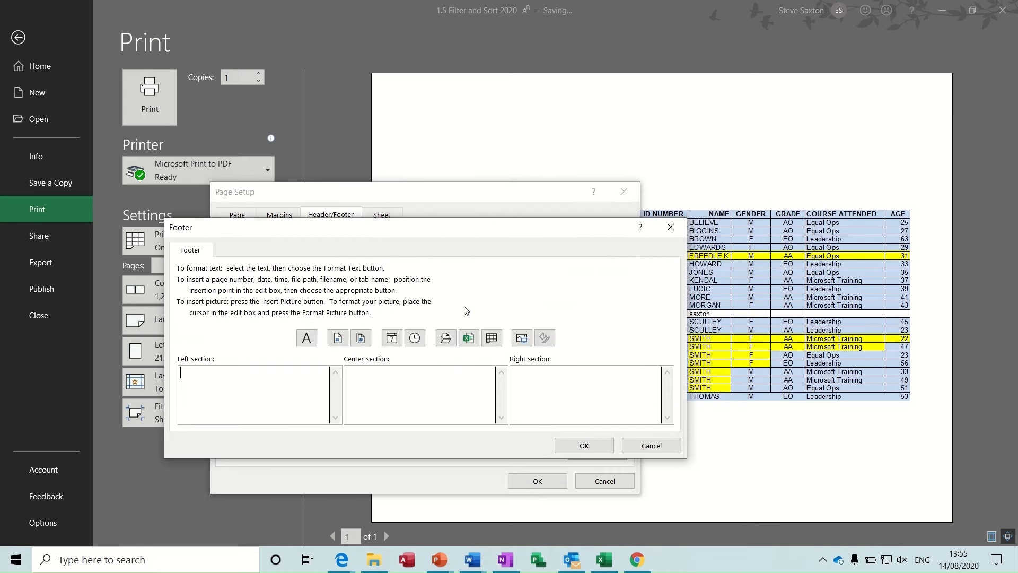
pyautogui.click(416, 375)
pyautogui.click(337, 338)
pyautogui.write('of')
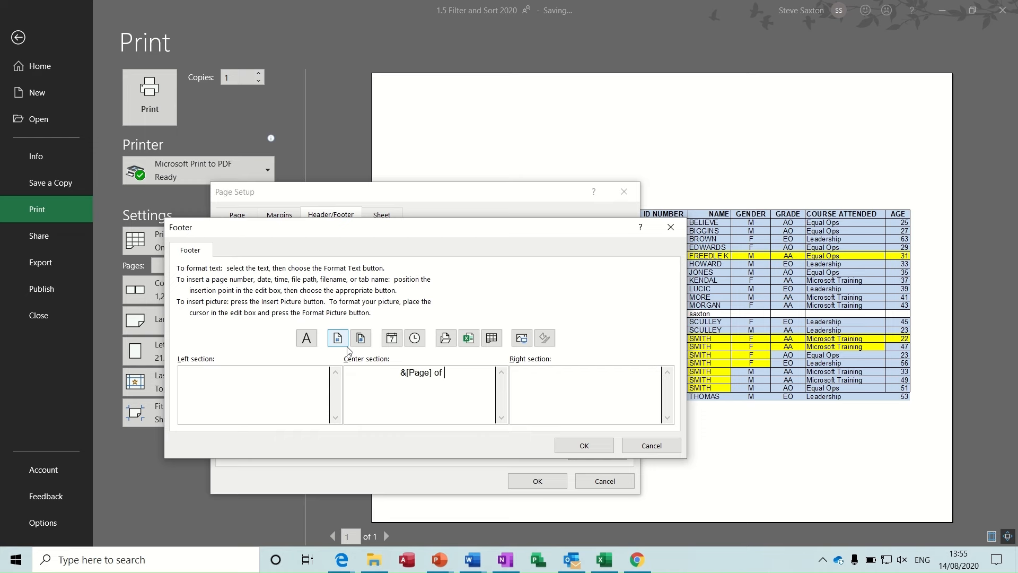
pyautogui.click(361, 337)
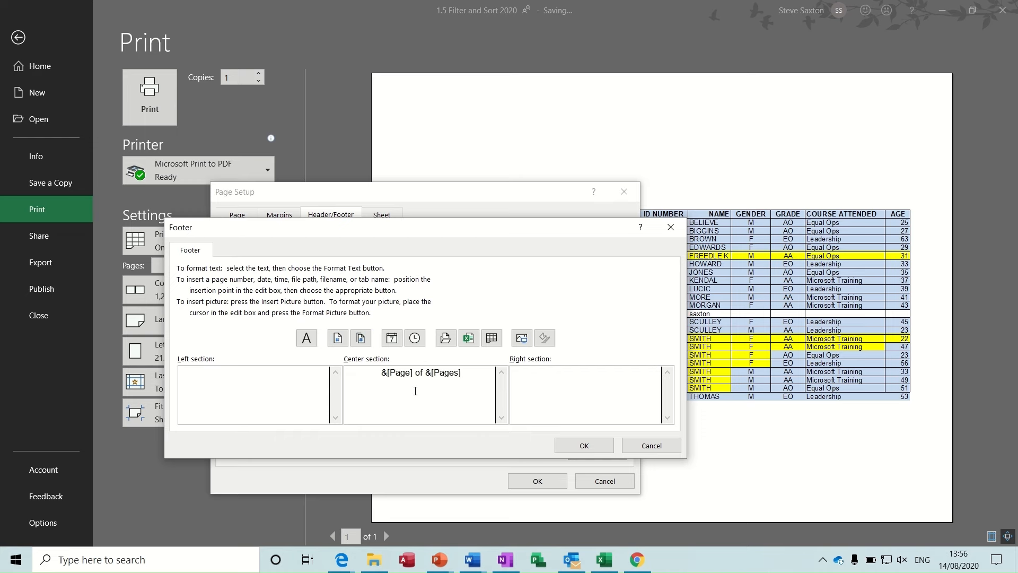
pyautogui.click(584, 445)
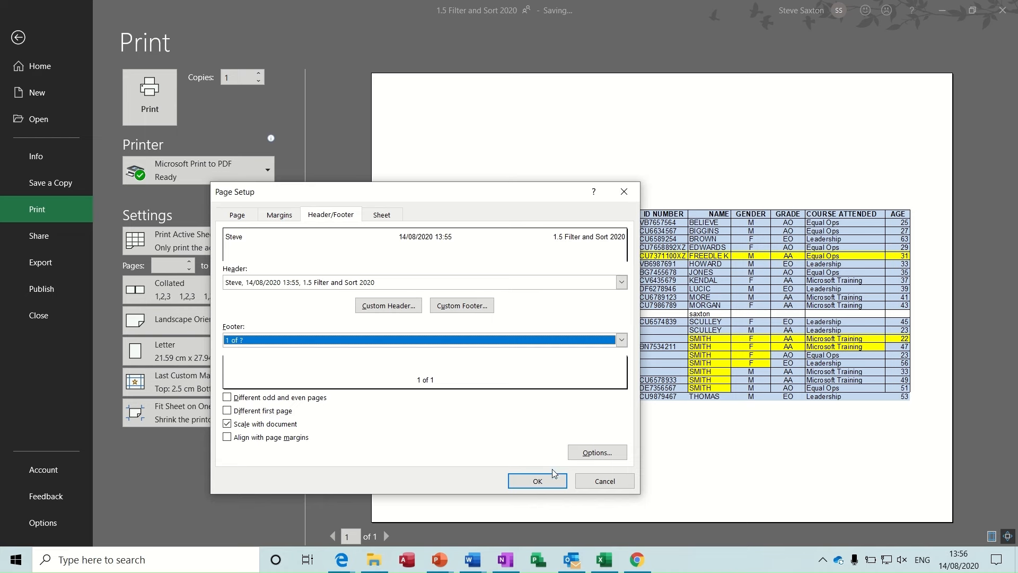
pyautogui.click(537, 481)
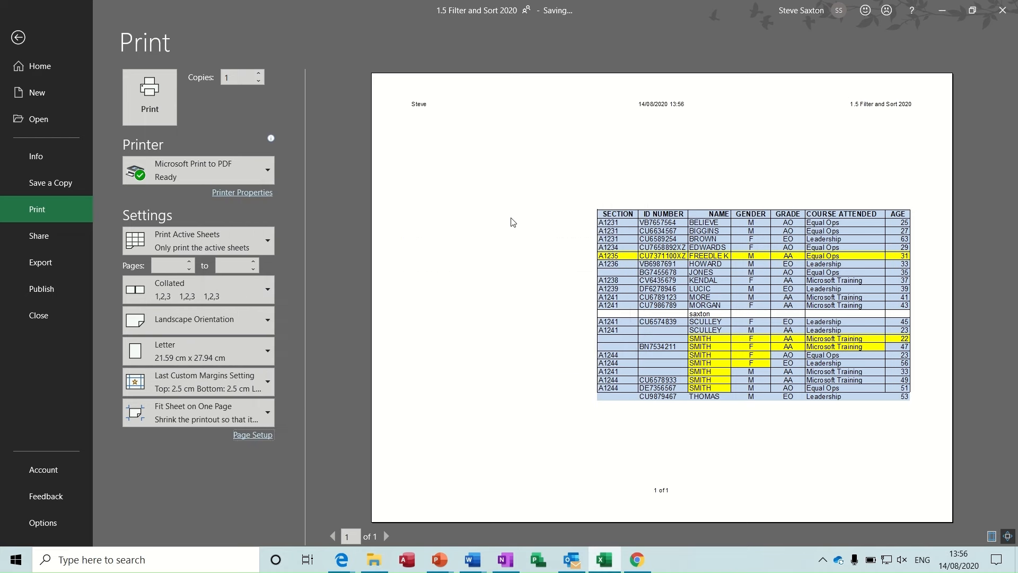
# Reset print scaling to Adjust to 100%, spanning 2 pages, and exit to the worksheet.
pyautogui.click(252, 435)
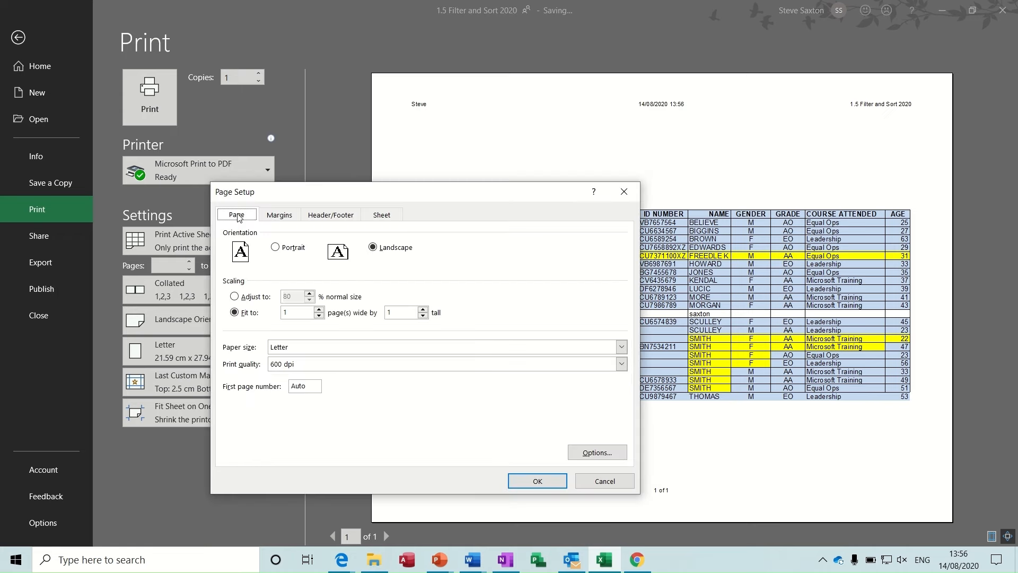
pyautogui.click(248, 298)
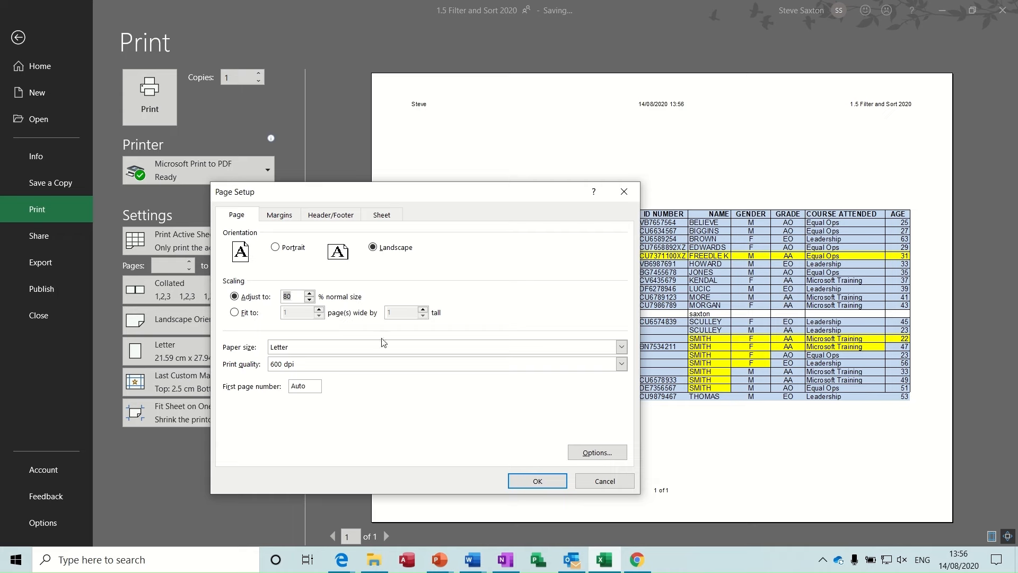
pyautogui.click(309, 292)
pyautogui.click(534, 480)
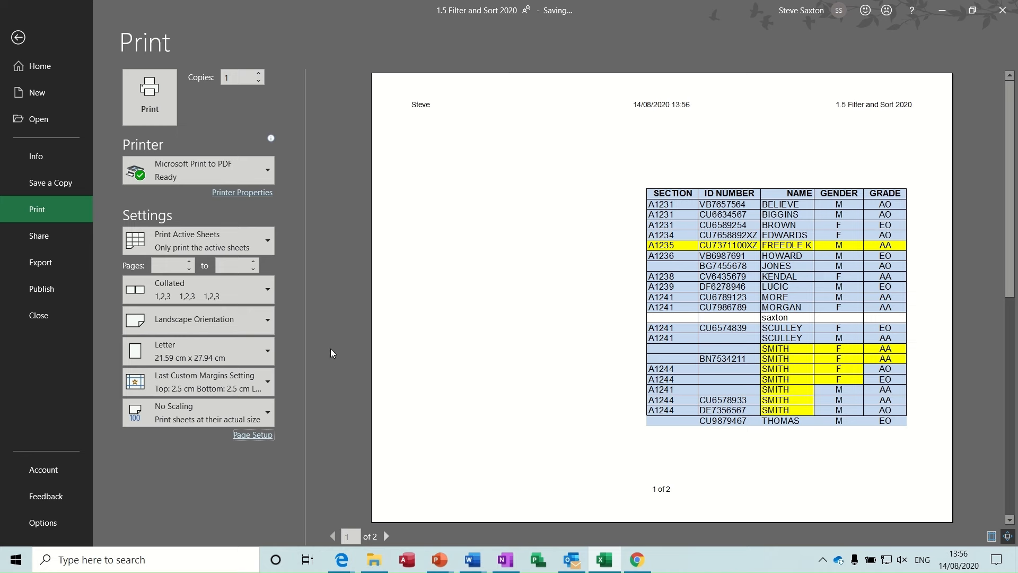
pyautogui.click(20, 40)
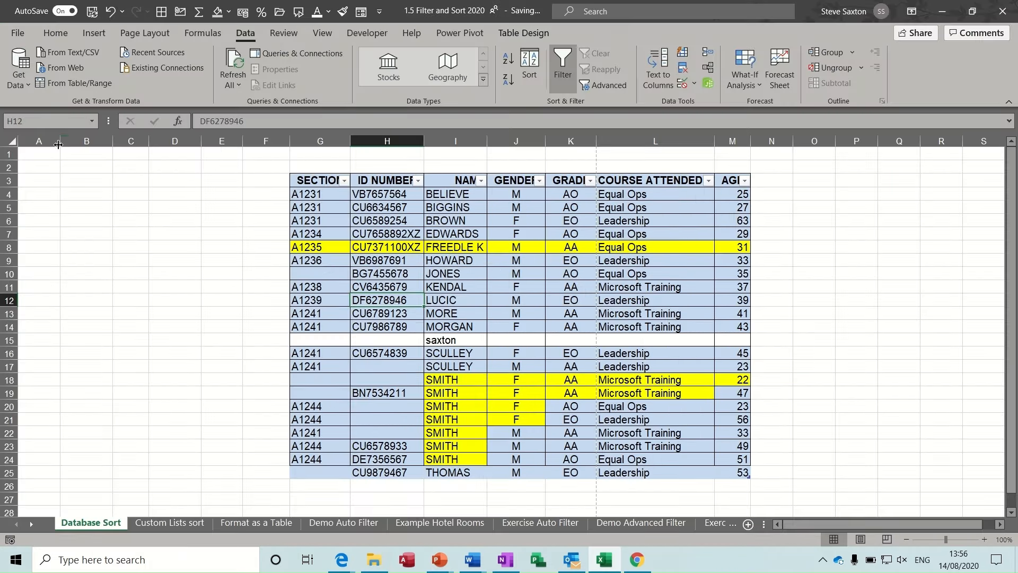
# Delete the empty columns A–F so the Database Sort table begins in column A.
pyautogui.moveTo(44, 141); pyautogui.dragTo(245, 168)
pyautogui.rightClick(198, 212)
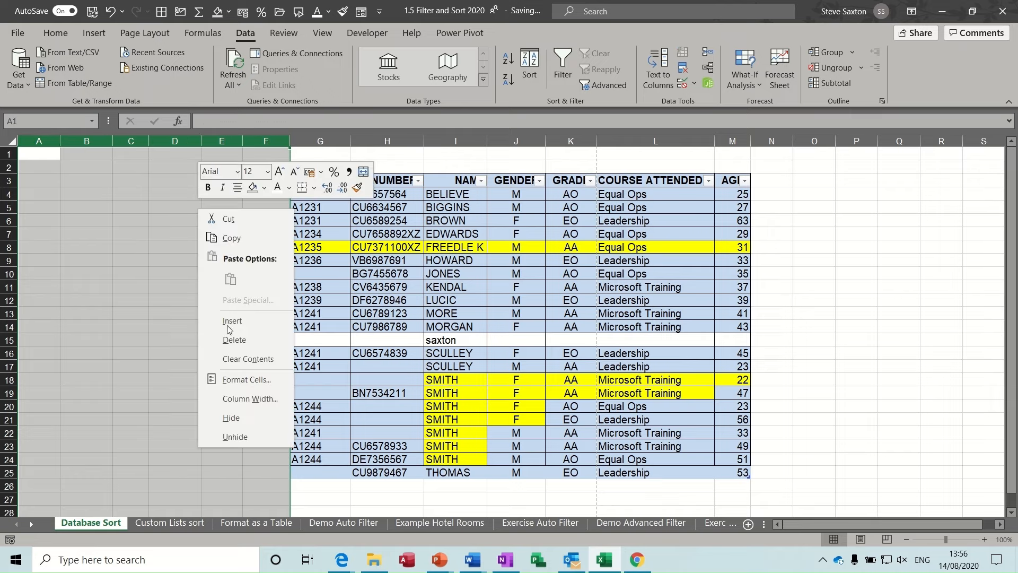
pyautogui.click(232, 342)
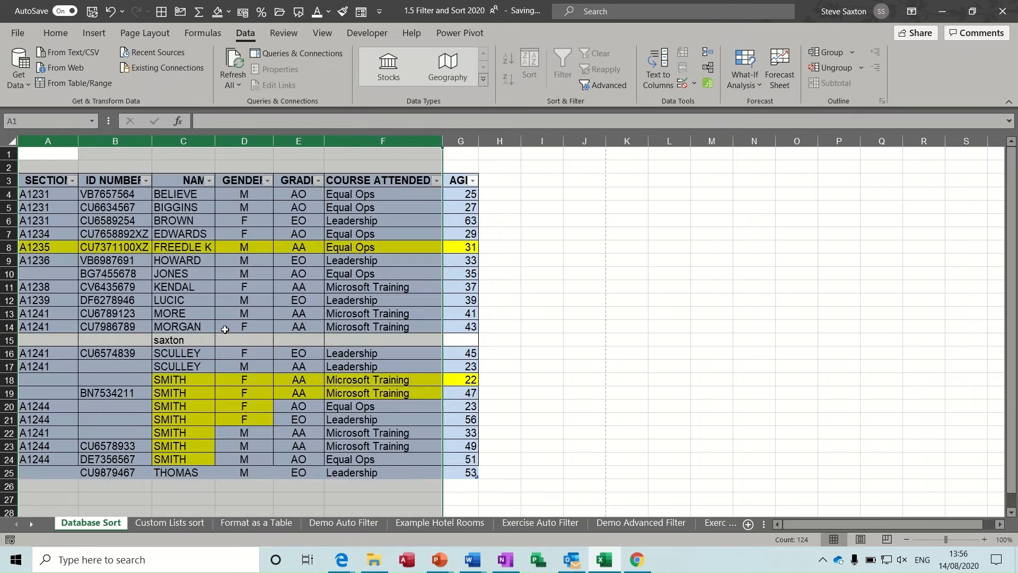
pyautogui.click(502, 233)
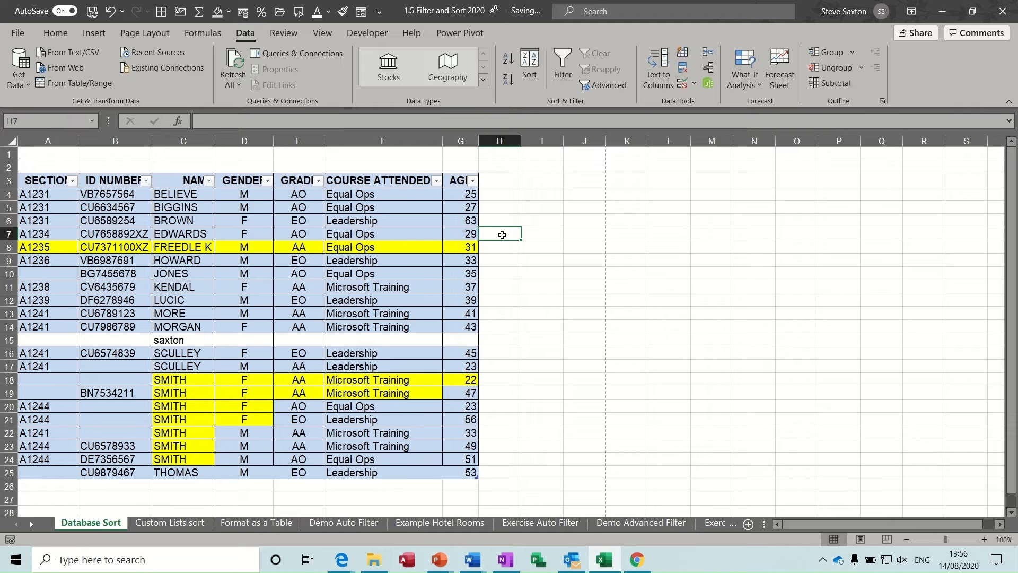
pyautogui.click(23, 36)
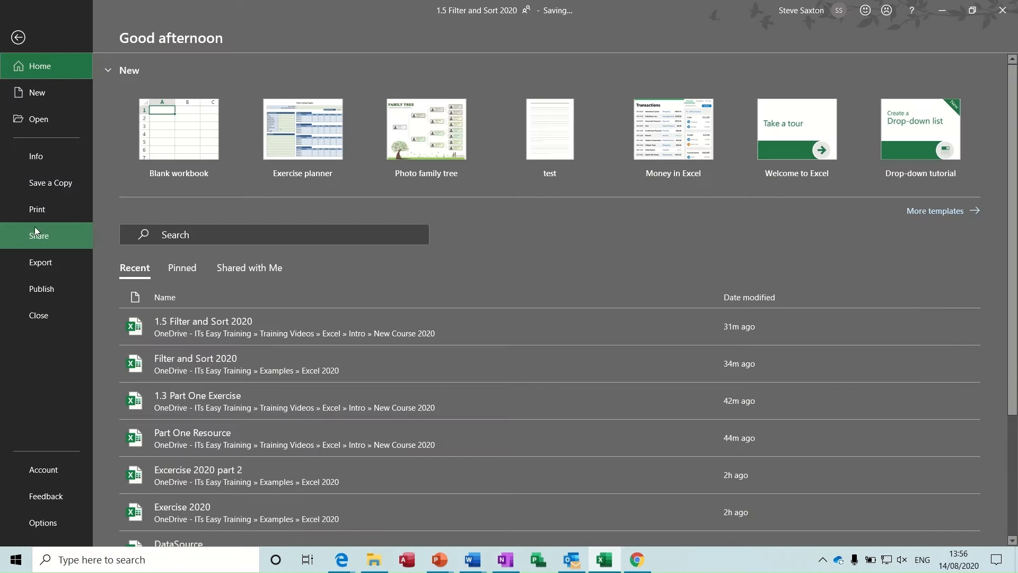
# Review the one-page print preview and Sheet settings, then cancel back to the worksheet.
pyautogui.click(32, 209)
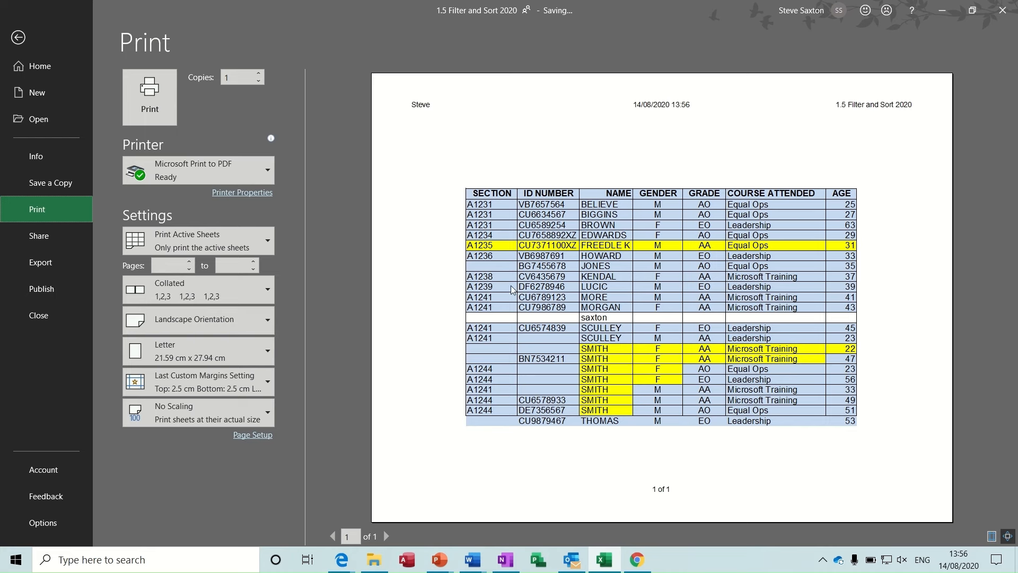
pyautogui.click(267, 436)
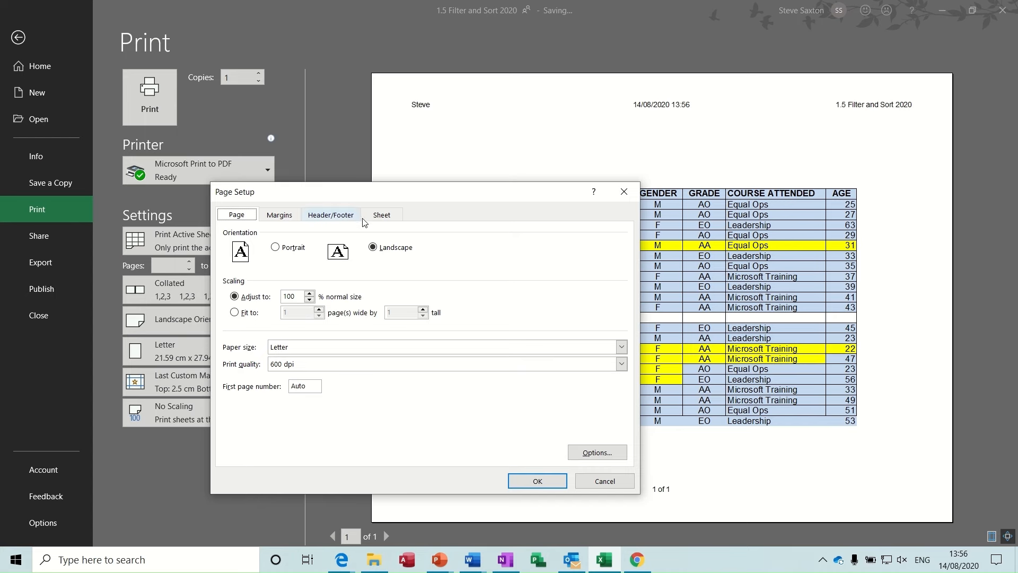
pyautogui.click(381, 215)
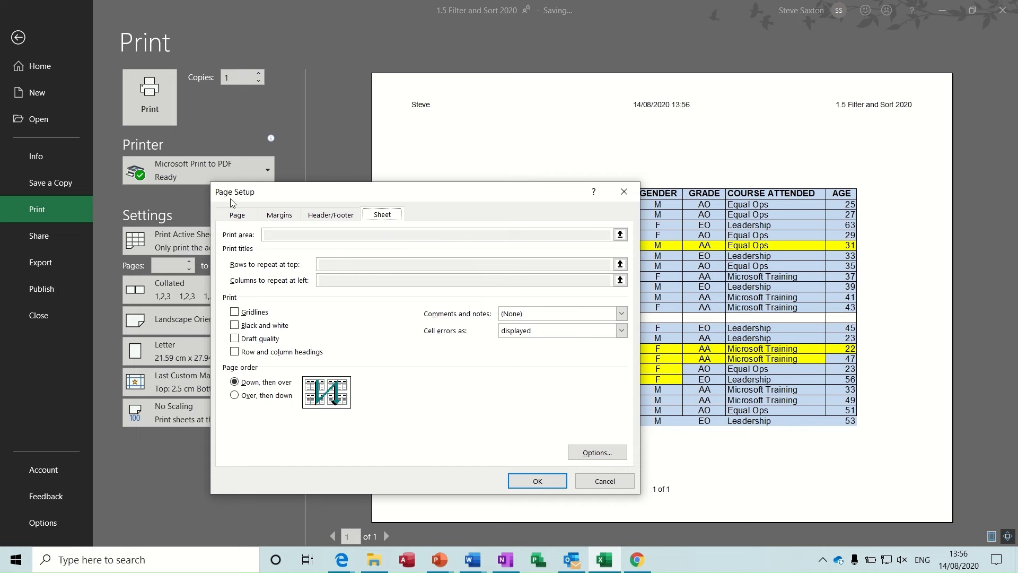
pyautogui.moveTo(356, 196); pyautogui.dragTo(389, 144)
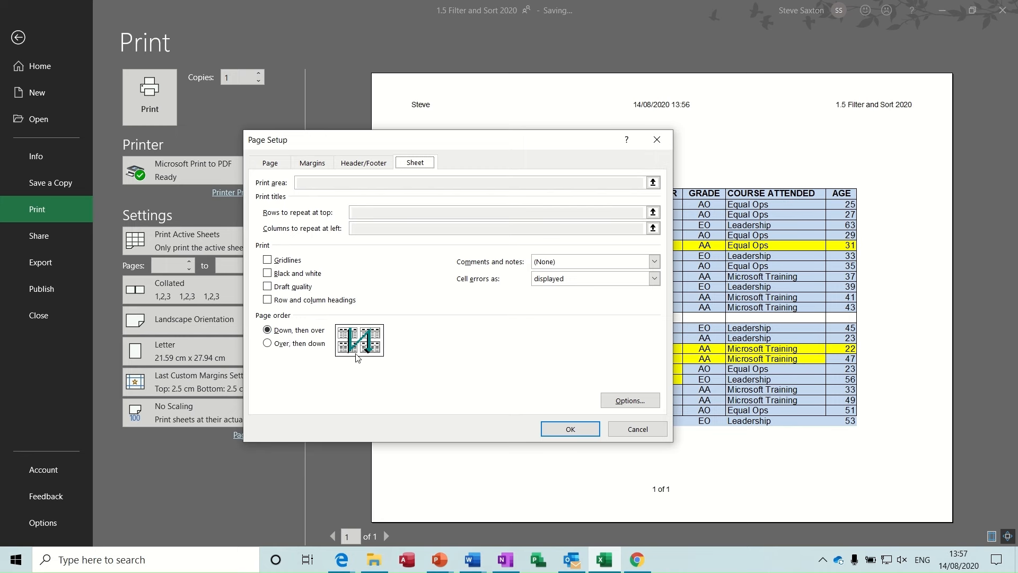
pyautogui.click(632, 427)
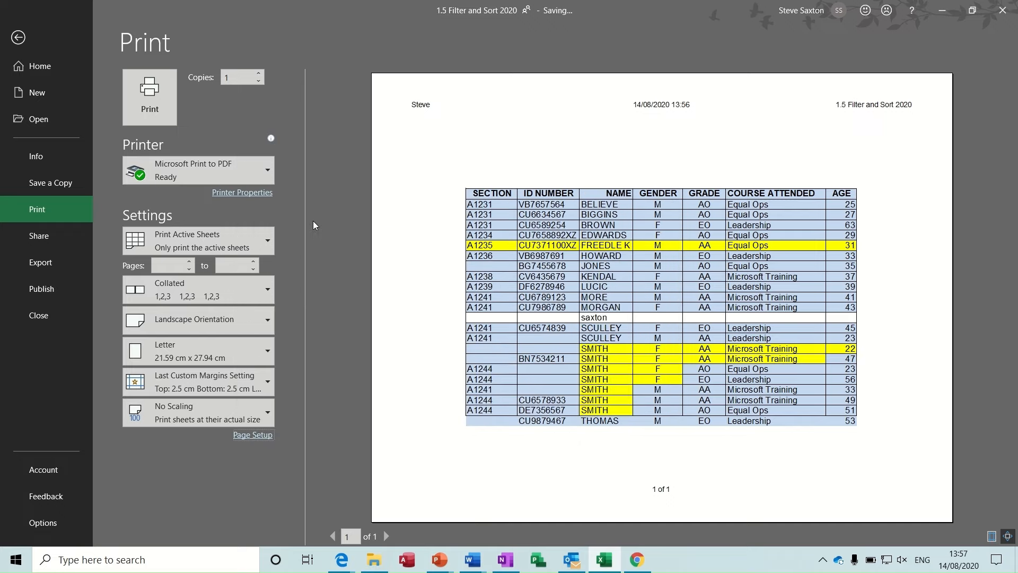
pyautogui.click(26, 42)
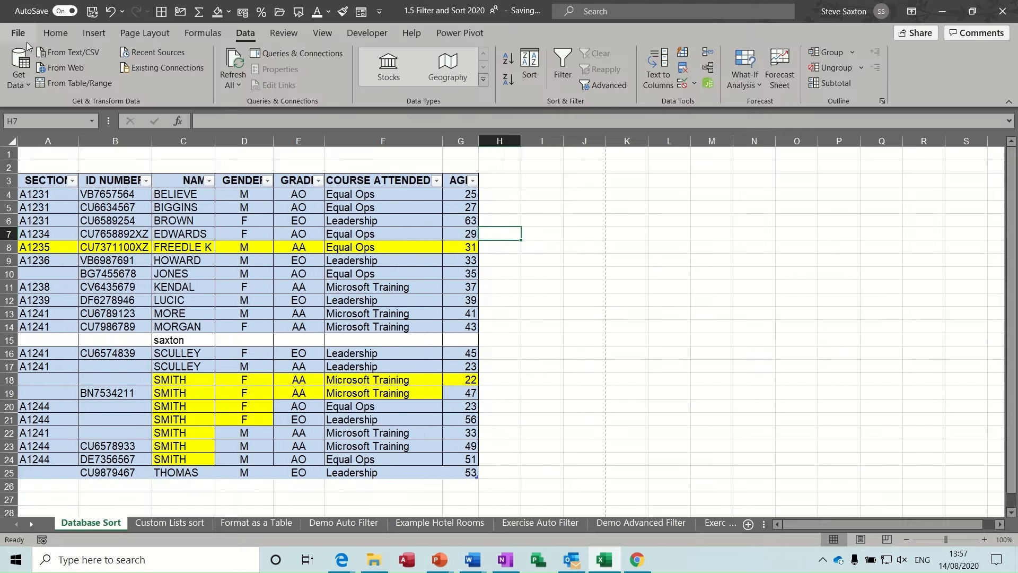
# Review the Sheet options in Page Setup, then close it without changes.
pyautogui.click(260, 266)
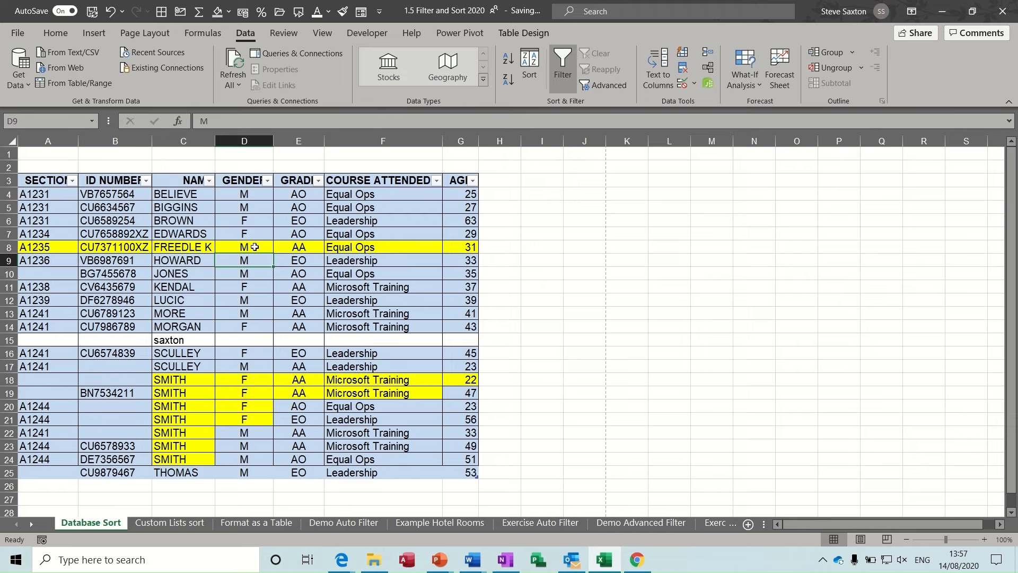
pyautogui.click(154, 33)
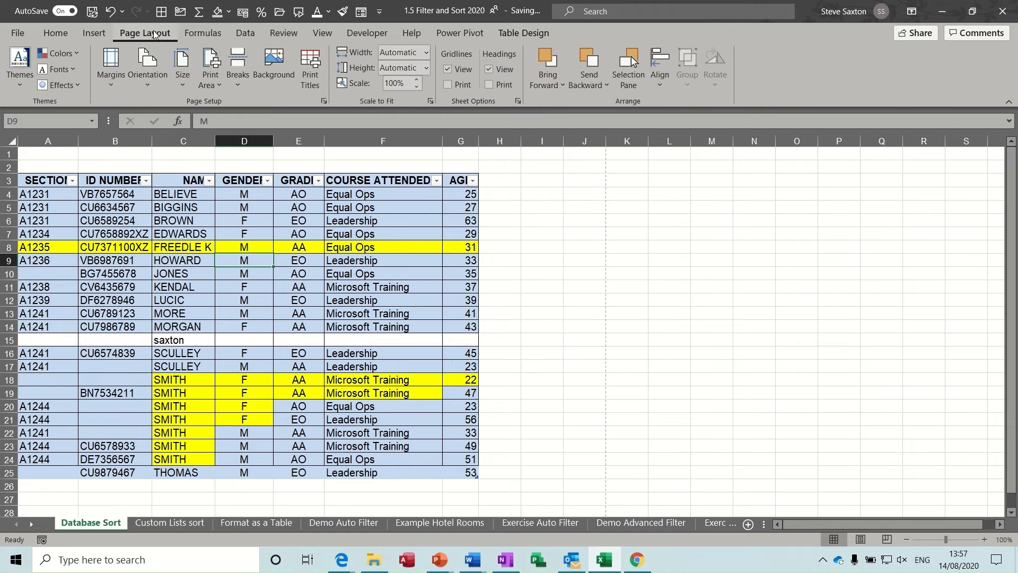
pyautogui.click(324, 101)
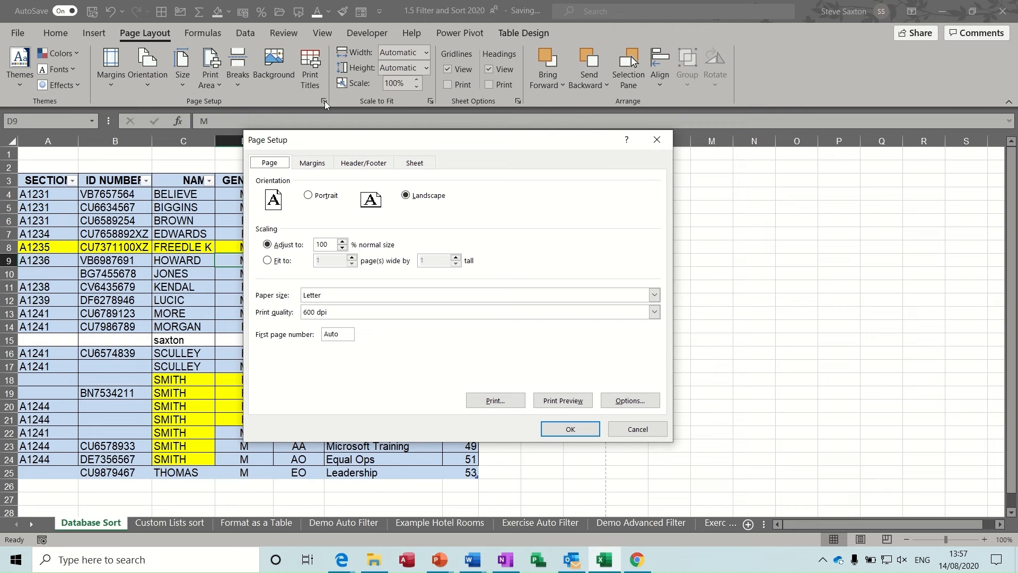
pyautogui.click(411, 166)
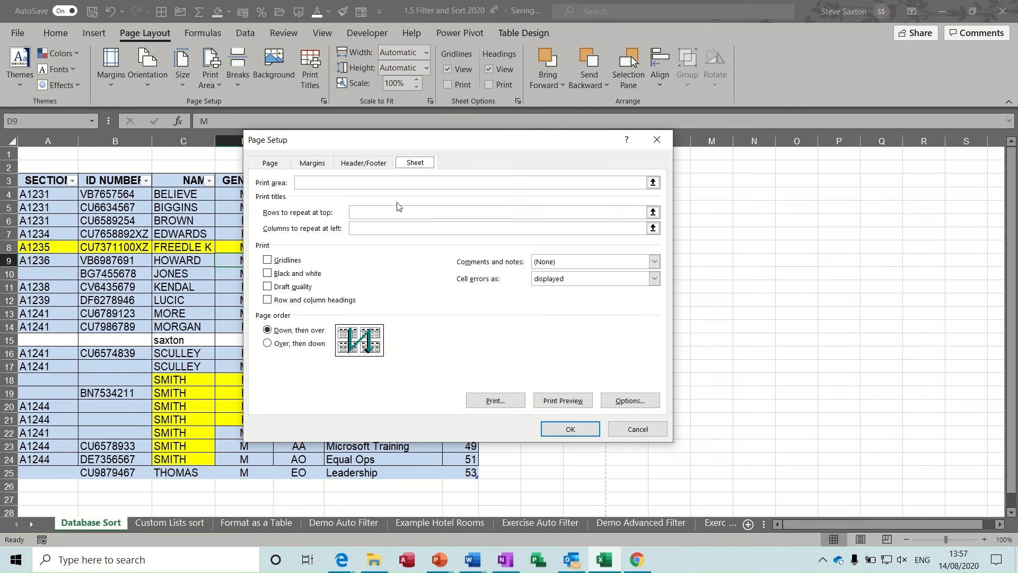
pyautogui.click(640, 430)
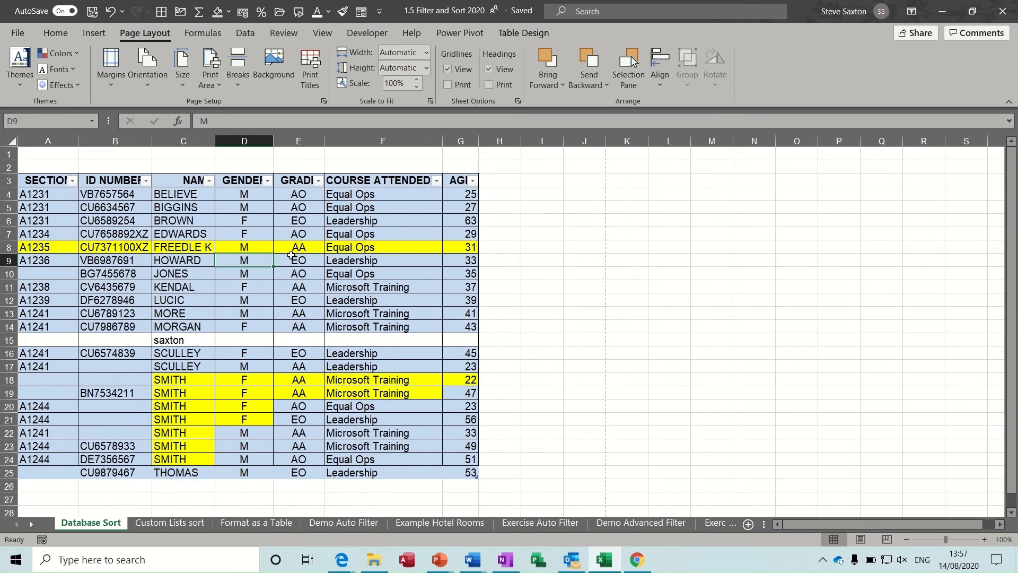
# Check the header cells SECTION through COURSE ATTENDED and row 3, then select cell D6.
pyautogui.click(41, 182)
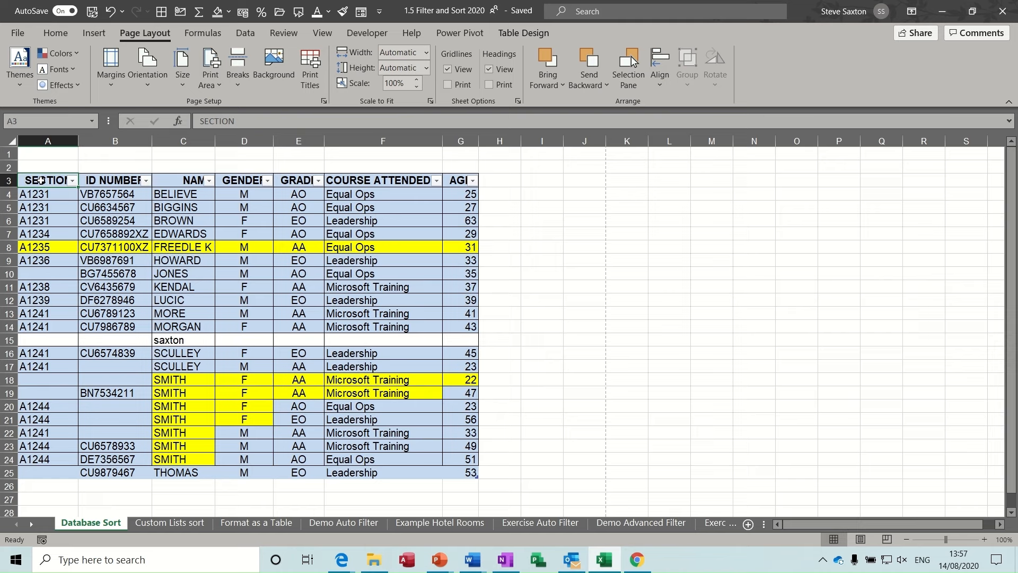
pyautogui.click(101, 179)
pyautogui.click(172, 181)
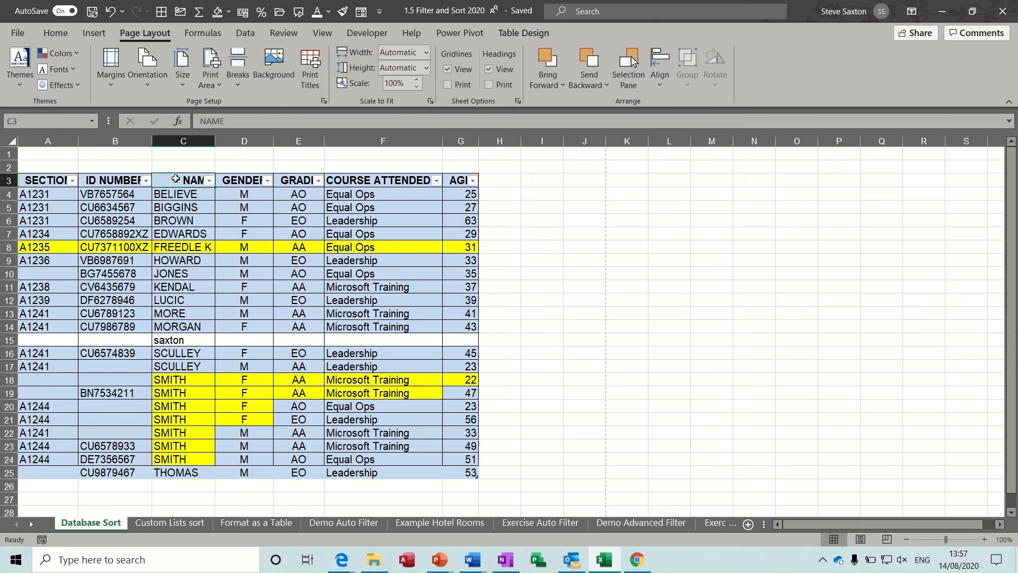
pyautogui.click(223, 180)
pyautogui.click(284, 178)
pyautogui.click(353, 176)
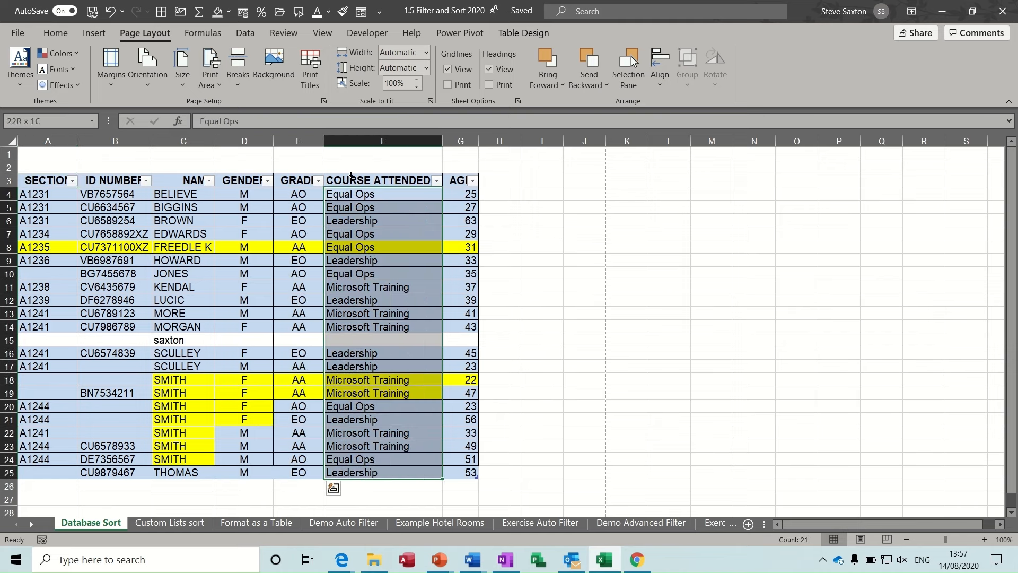
pyautogui.click(353, 179)
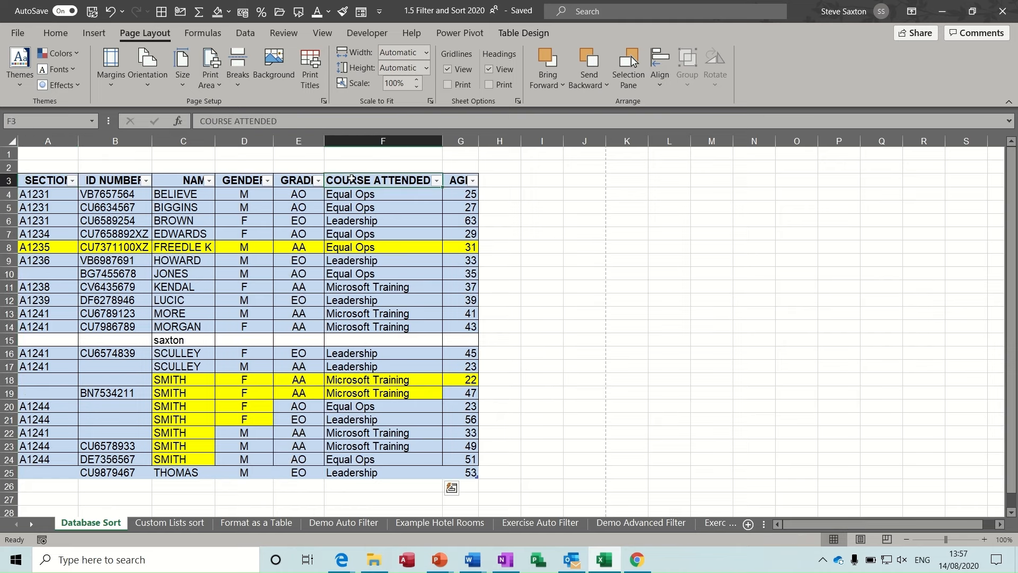
pyautogui.click(9, 181)
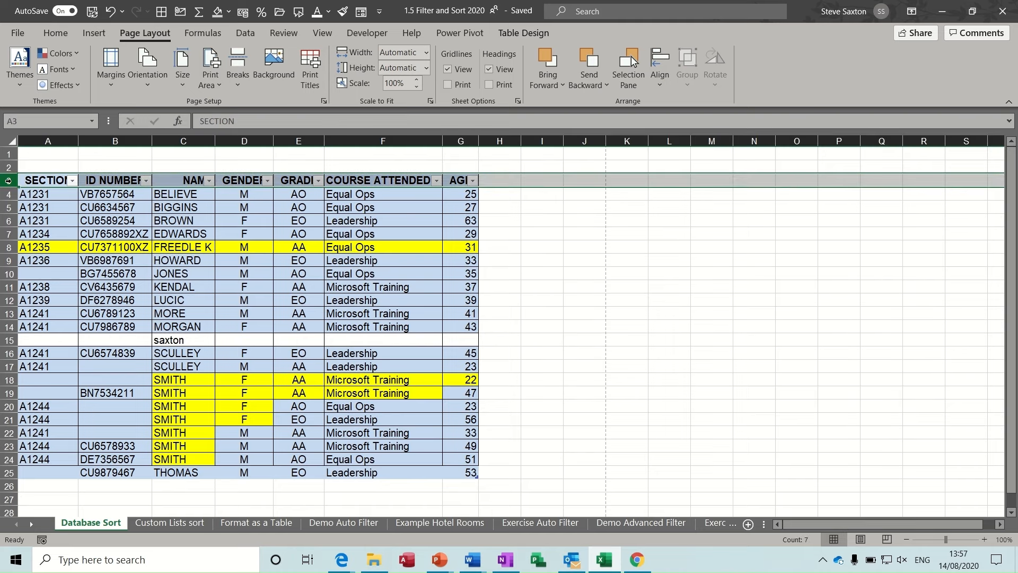
pyautogui.click(236, 221)
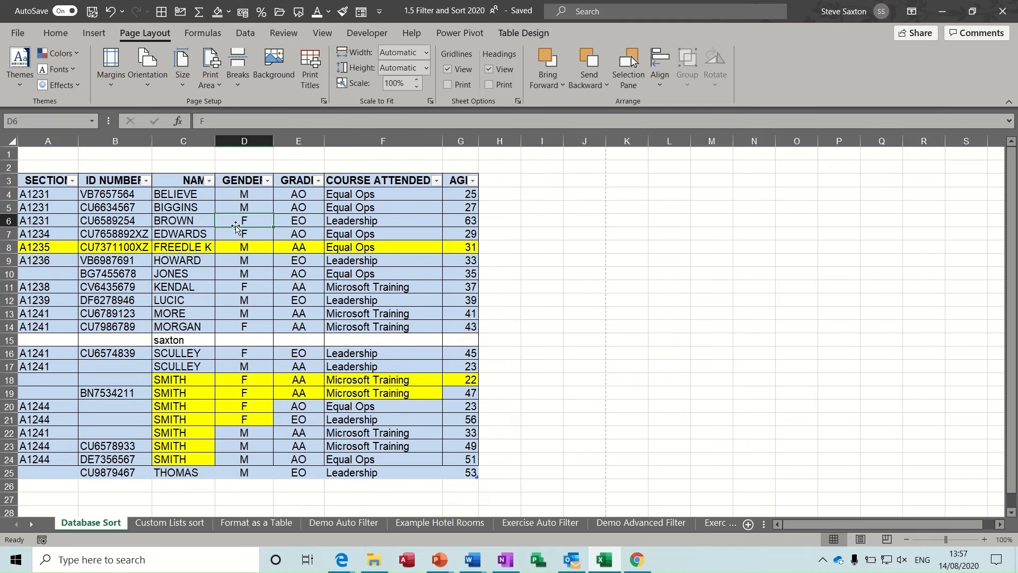
# Set row 3 ($3:$3) as the rows to repeat at top in Print Titles.
pyautogui.click(314, 62)
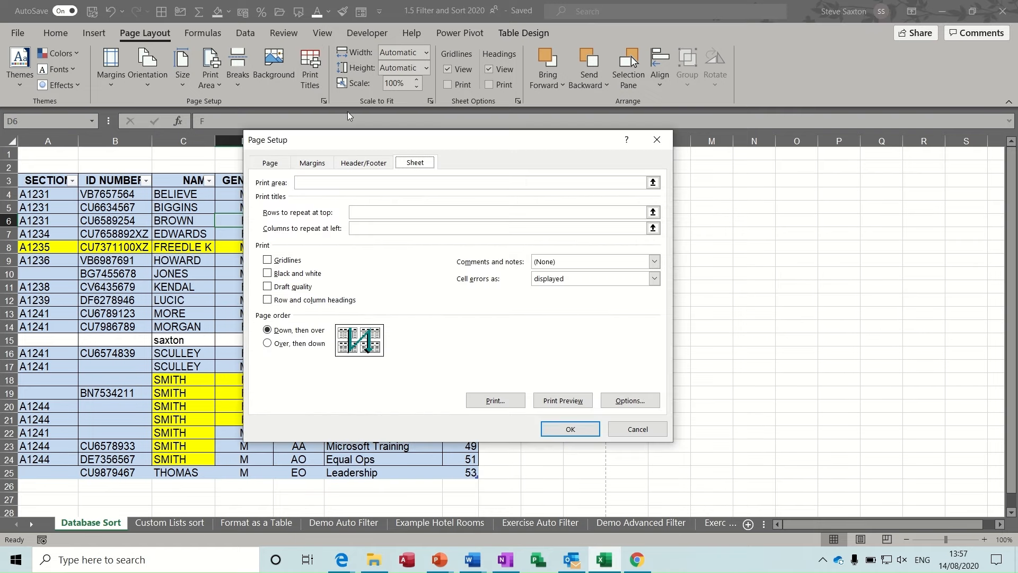
pyautogui.click(360, 212)
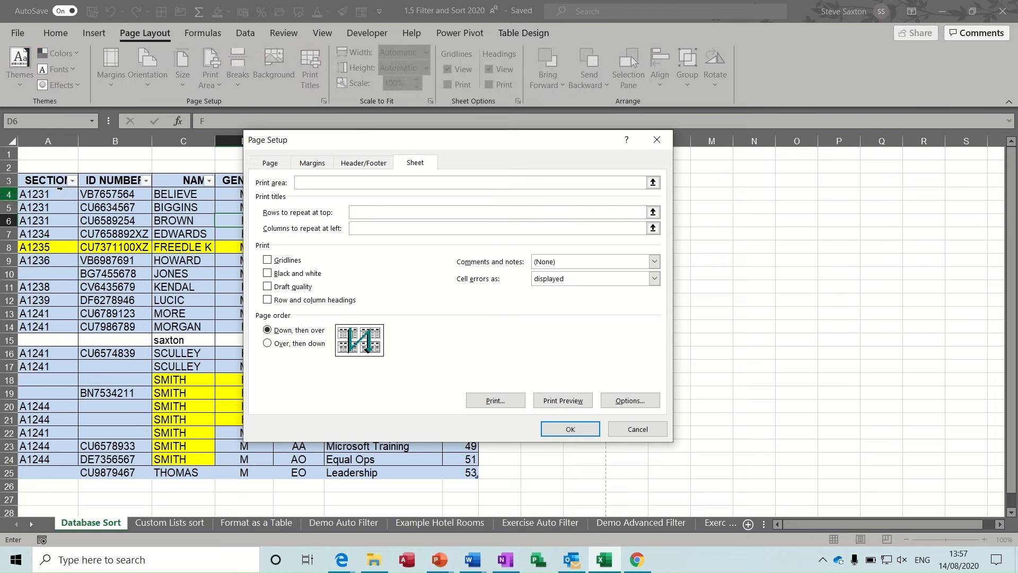
pyautogui.click(6, 180)
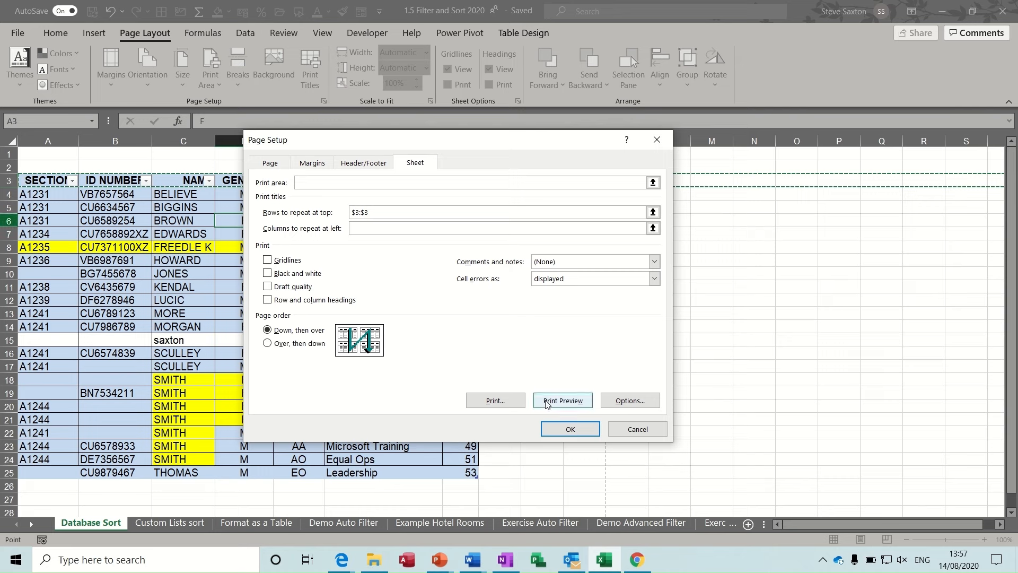
pyautogui.click(565, 429)
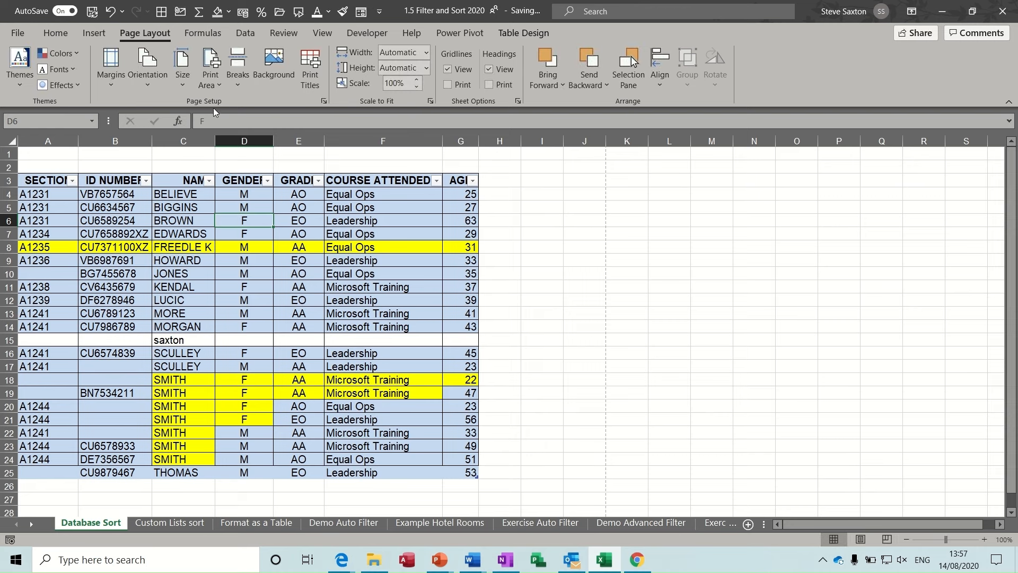
# Set a single-cell print area and accept the warning.
pyautogui.click(218, 86)
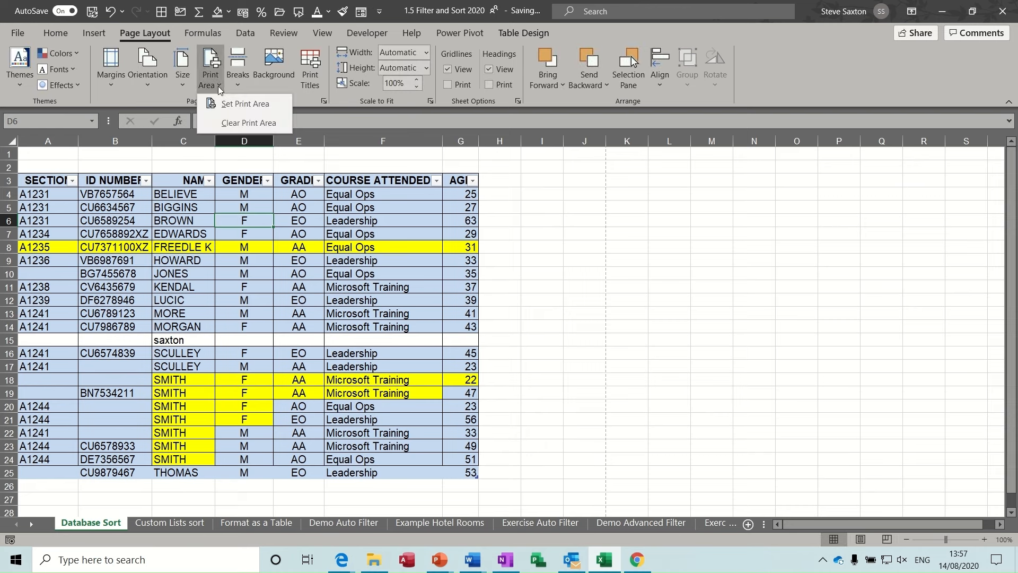
pyautogui.click(235, 104)
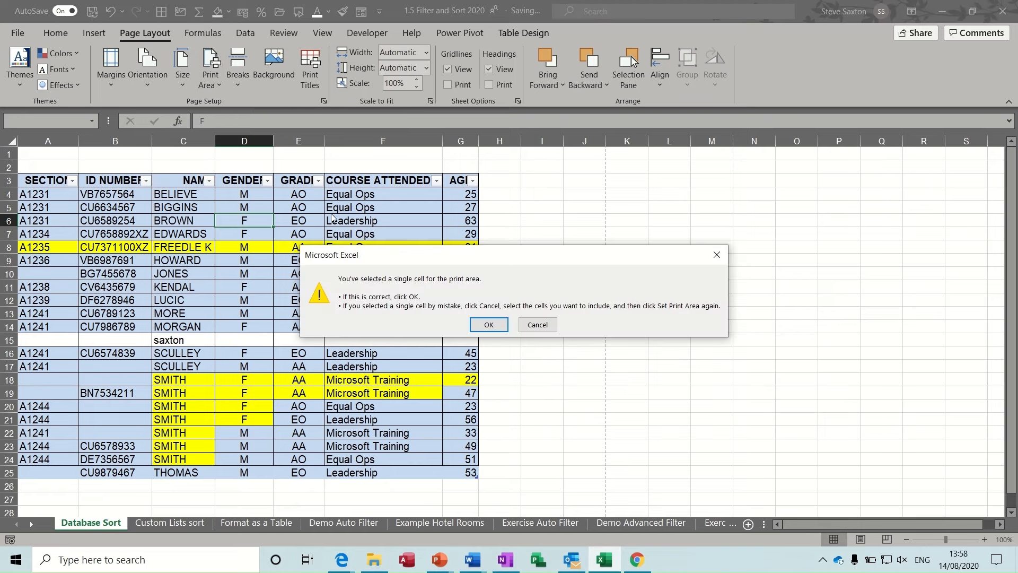
pyautogui.click(488, 324)
# Select rows 9 to 14 of the table and set them as the print area.
pyautogui.click(130, 196)
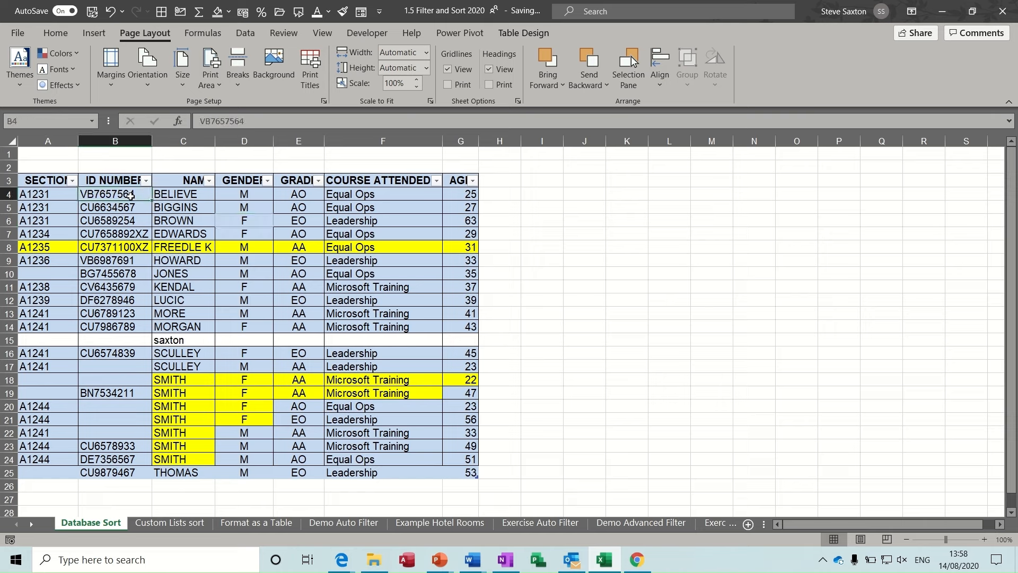
pyautogui.moveTo(40, 257); pyautogui.dragTo(458, 323)
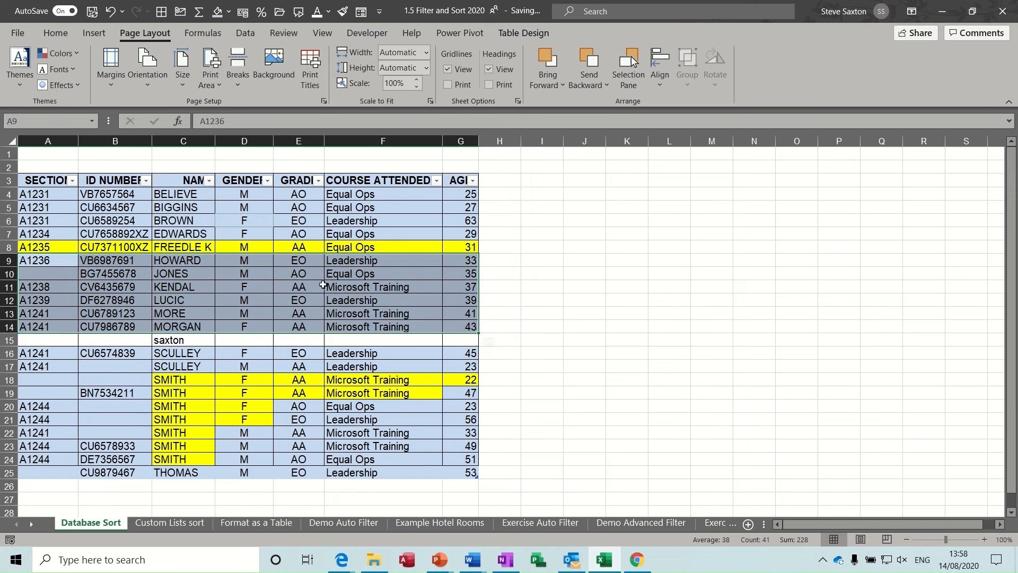
pyautogui.click(214, 84)
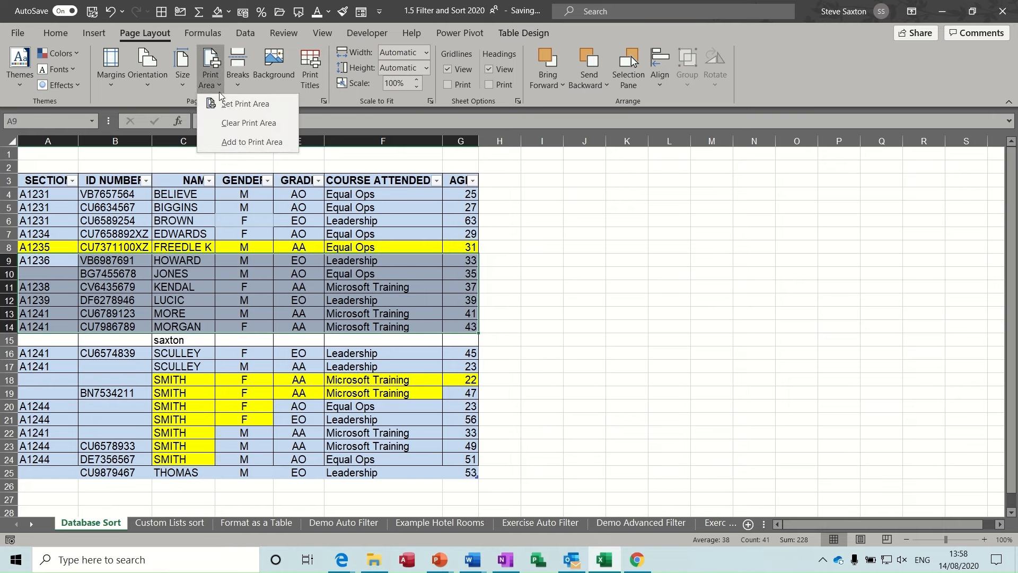
pyautogui.click(255, 104)
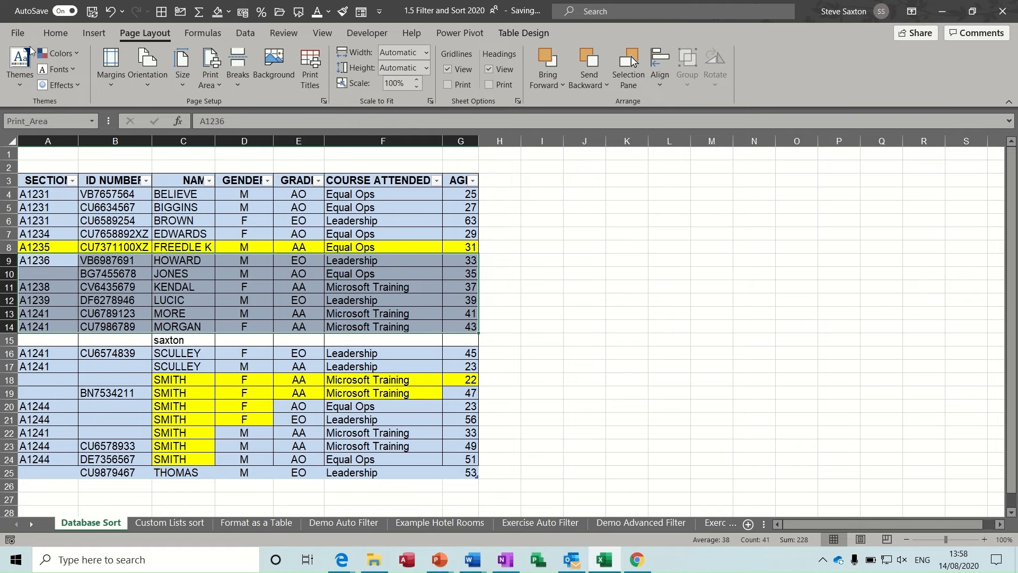
# Preview the printout showing the HOWARD to MORGAN rows under the repeated headers.
pyautogui.click(19, 35)
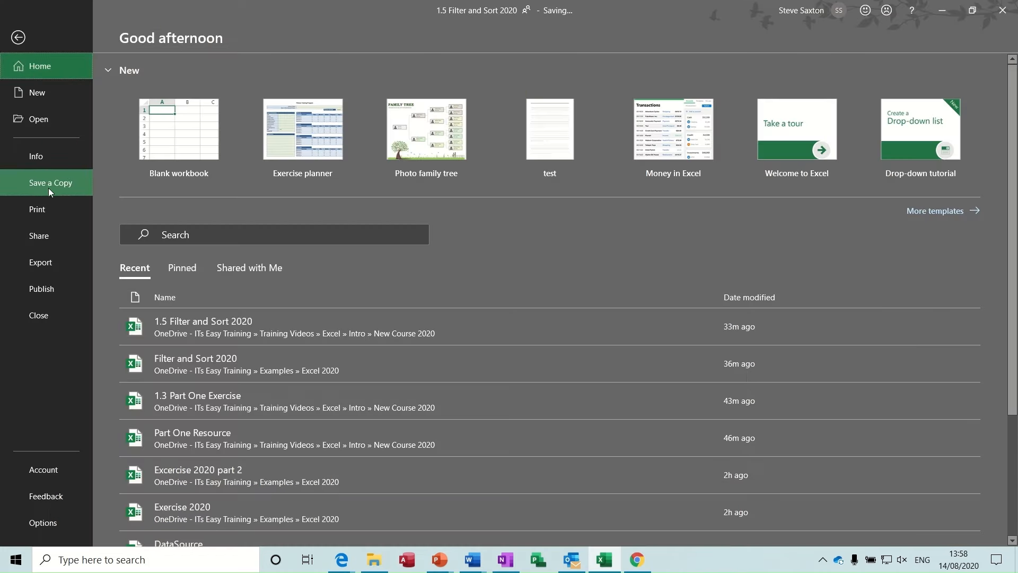
pyautogui.click(47, 209)
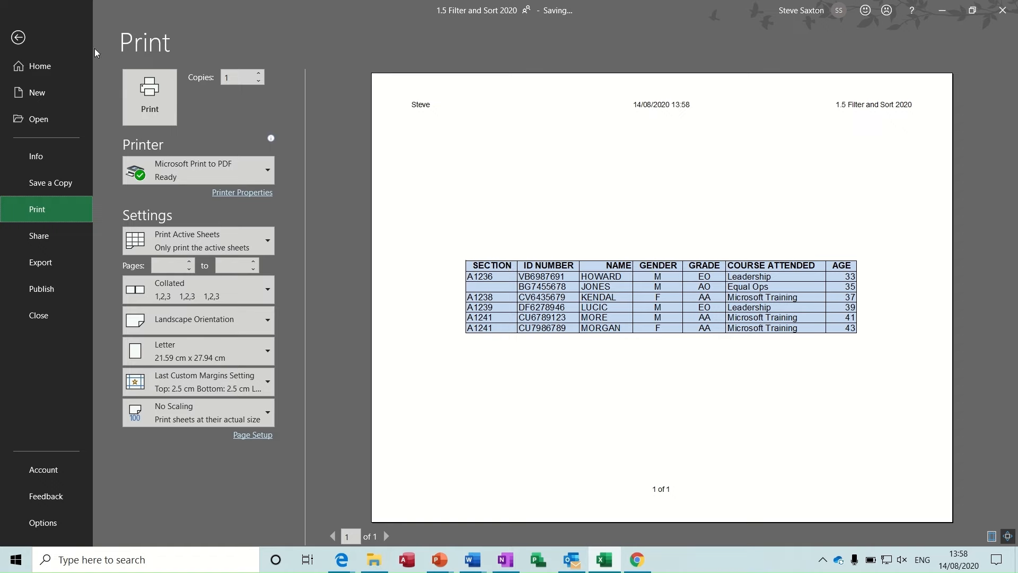
# Exit the rows 9–14 print preview back to the Database Sort worksheet.
pyautogui.click(28, 41)
# Set rows 15–21, the saxton to SMITH records, as the print area.
pyautogui.click(246, 265)
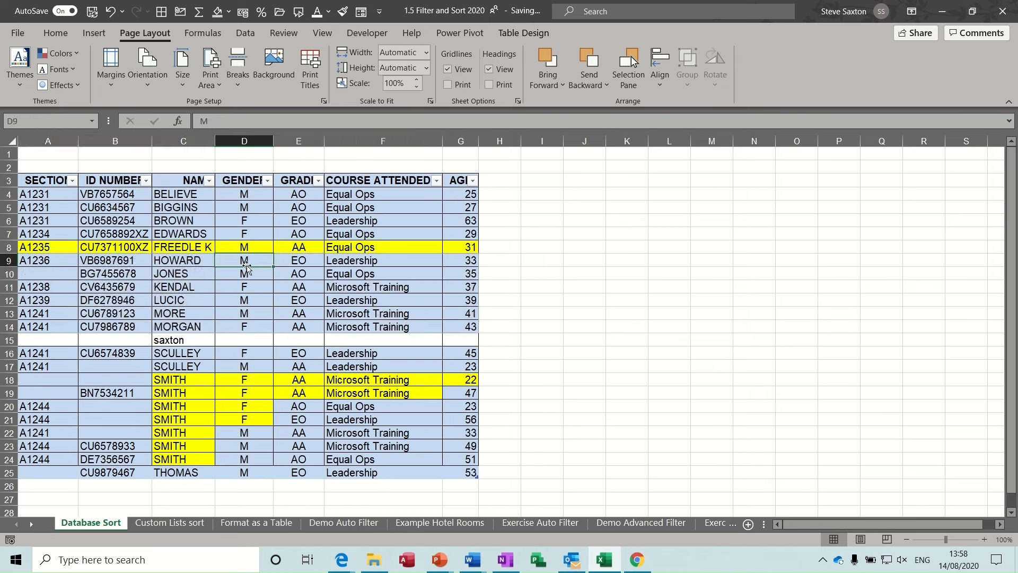
pyautogui.click(216, 82)
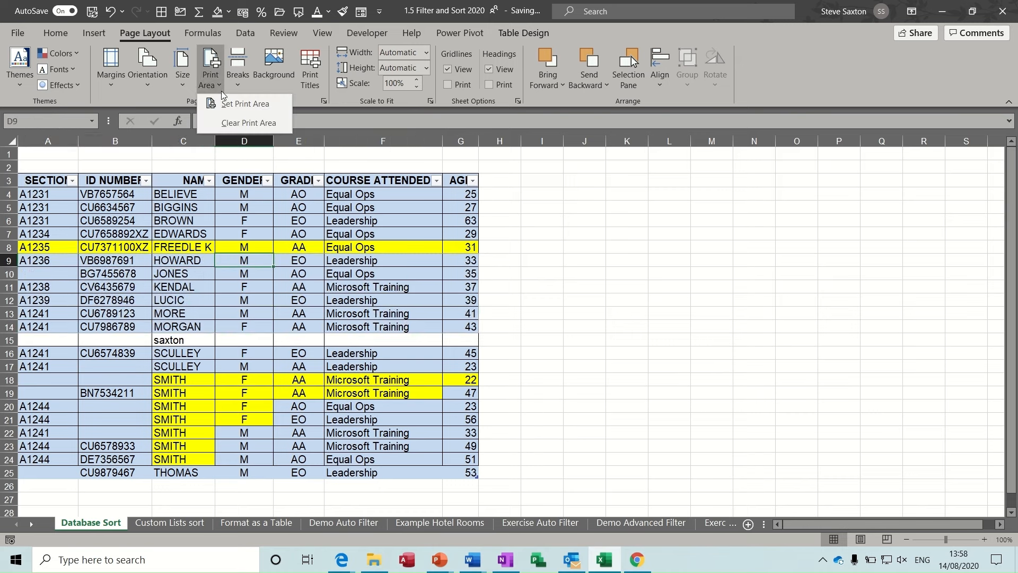
pyautogui.click(235, 121)
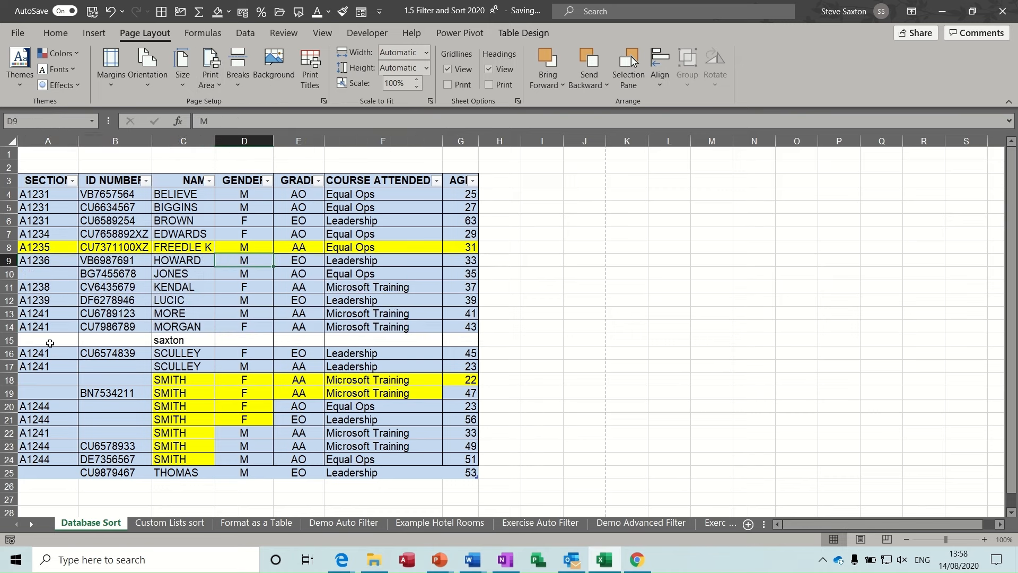
pyautogui.moveTo(48, 340); pyautogui.dragTo(465, 420)
pyautogui.click(219, 84)
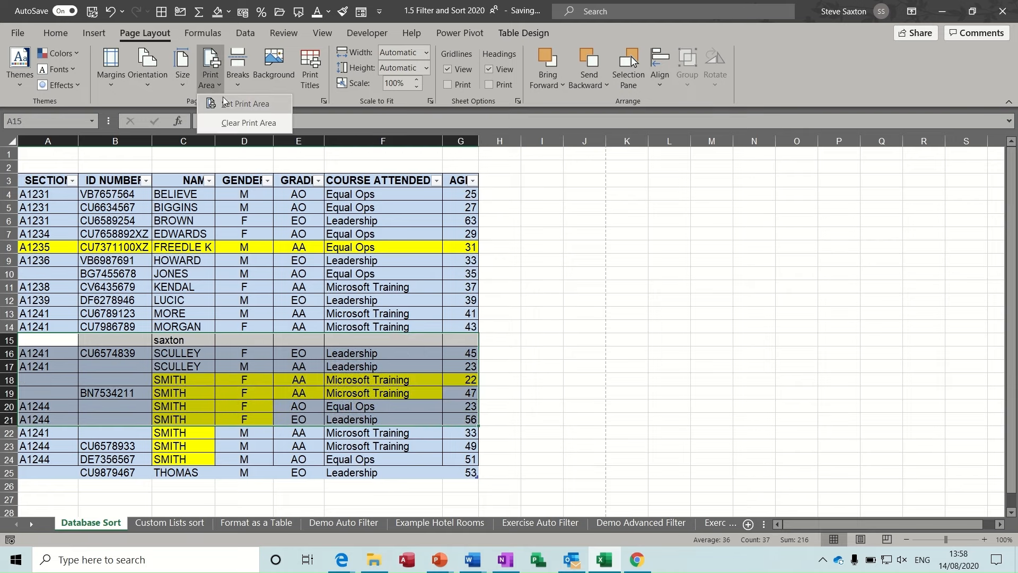
pyautogui.click(226, 104)
# Preview the rows 15–21 printout with headings on one landscape page, then go back.
pyautogui.click(23, 35)
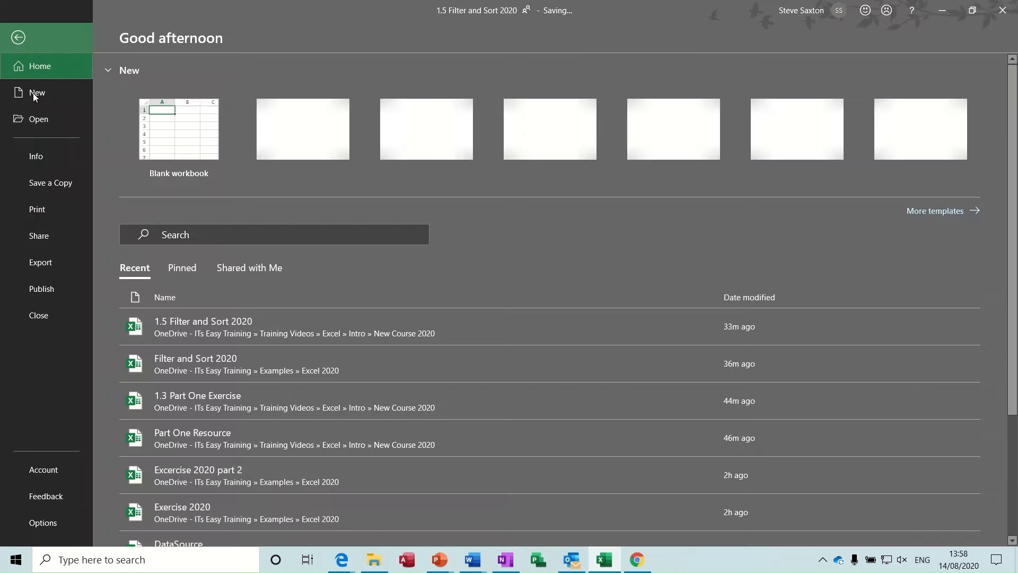
pyautogui.click(44, 212)
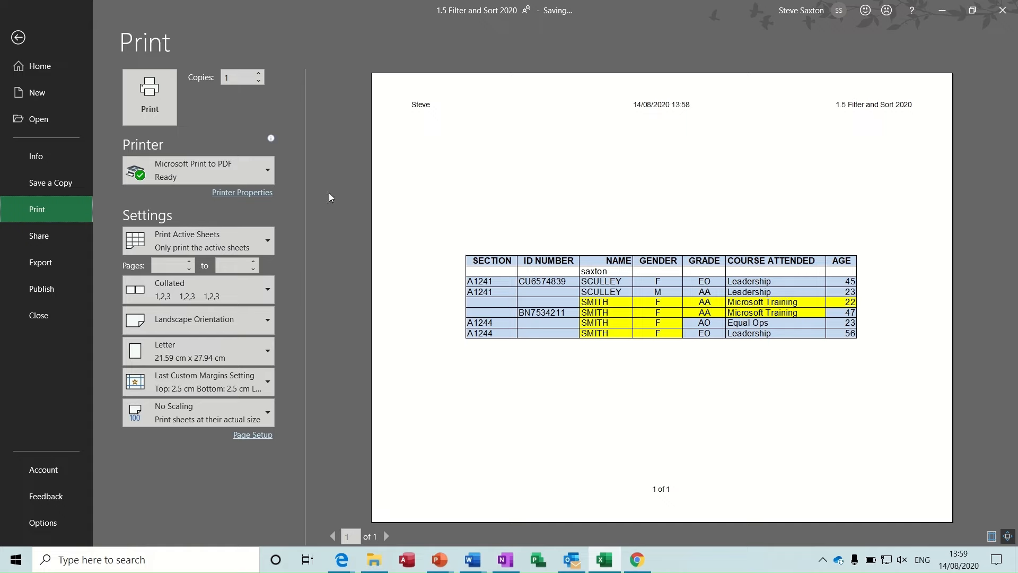
pyautogui.click(23, 43)
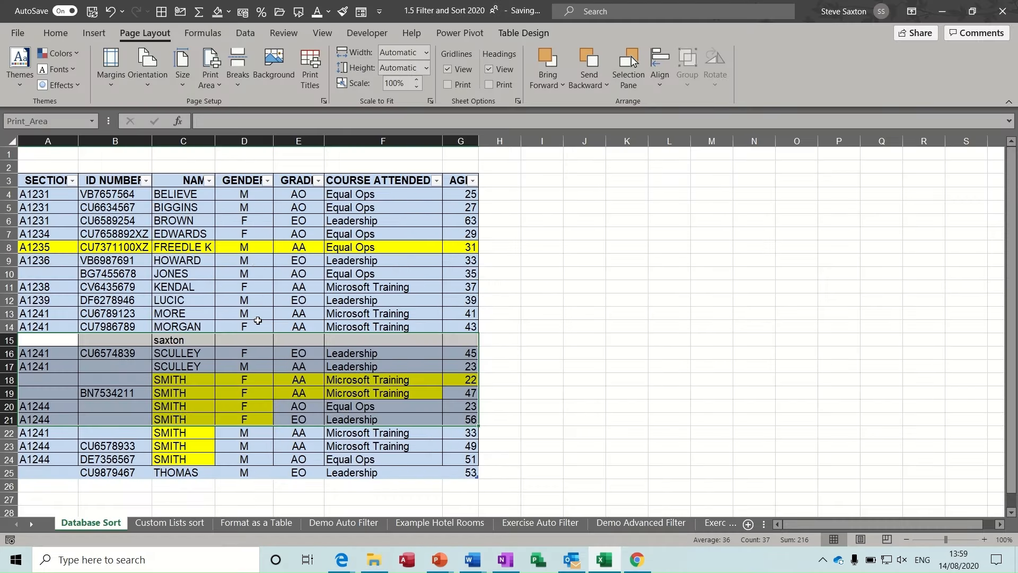
# Clear the print area, select C9, and preview the whole table on one landscape page.
pyautogui.click(258, 320)
pyautogui.click(222, 87)
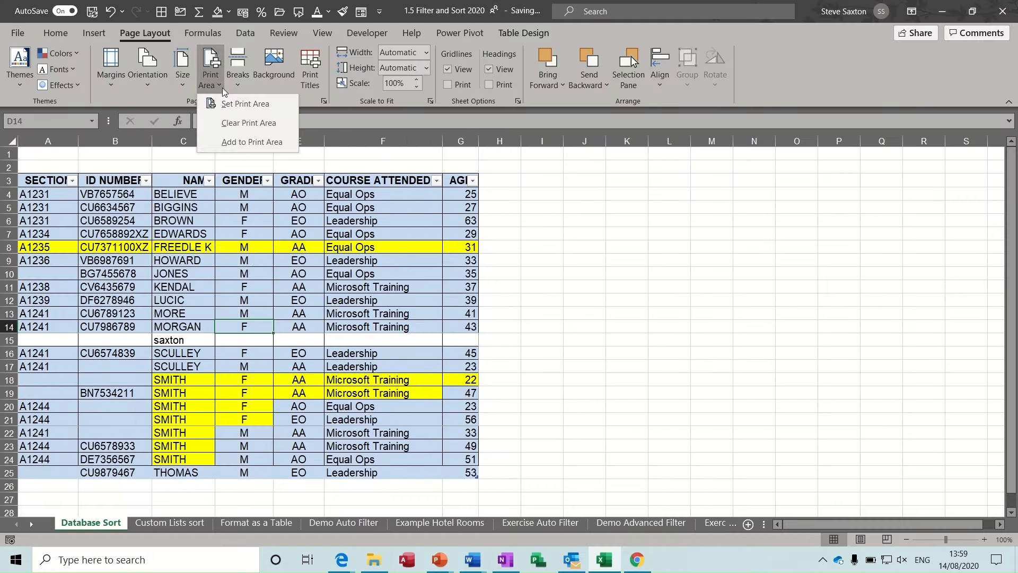
pyautogui.click(269, 123)
pyautogui.click(195, 264)
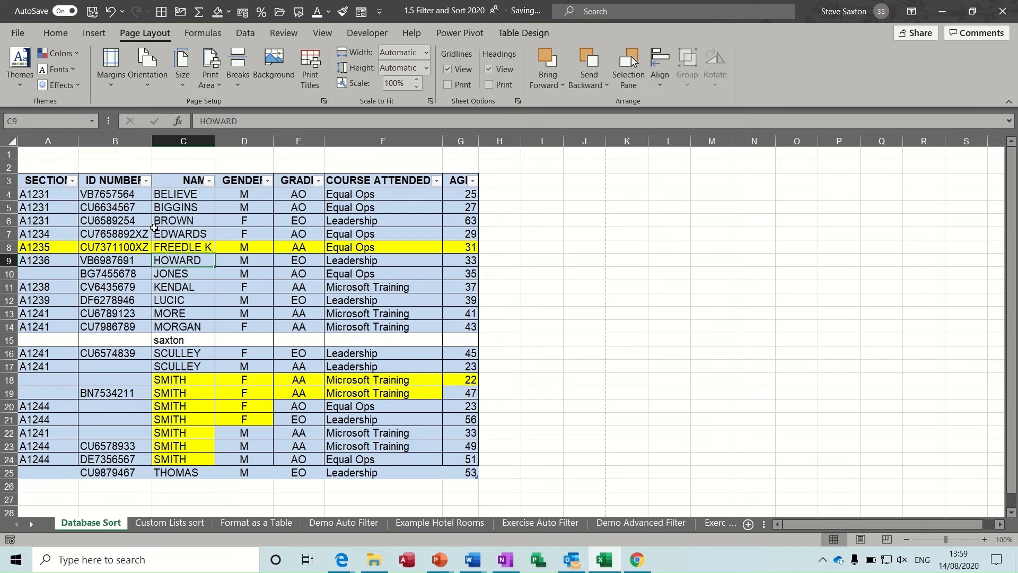
pyautogui.hotkey('ctrl', 'p')
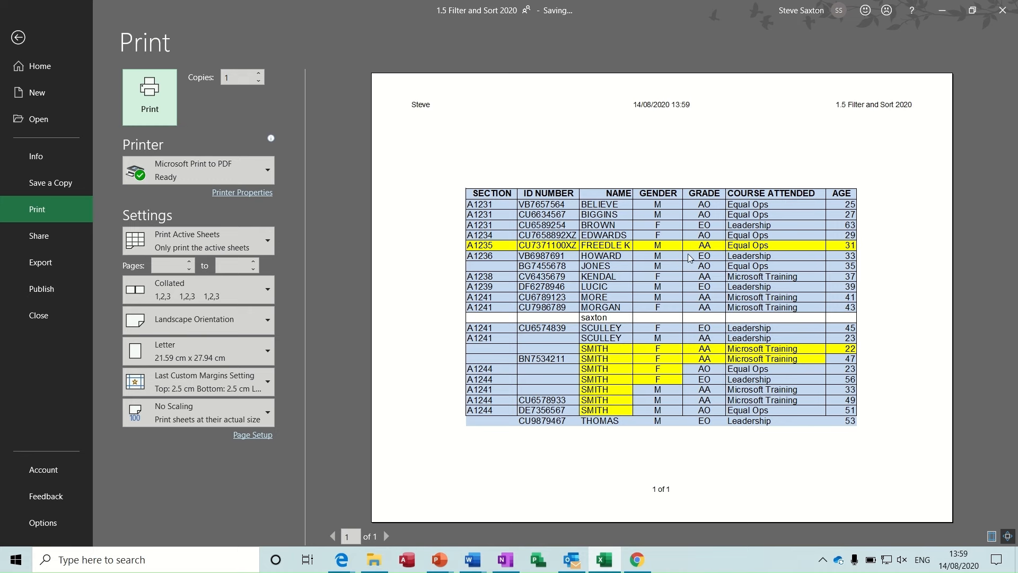
# Inspect the Page Setup Header/Footer tab, cancel without changes, and leave print preview.
pyautogui.click(266, 435)
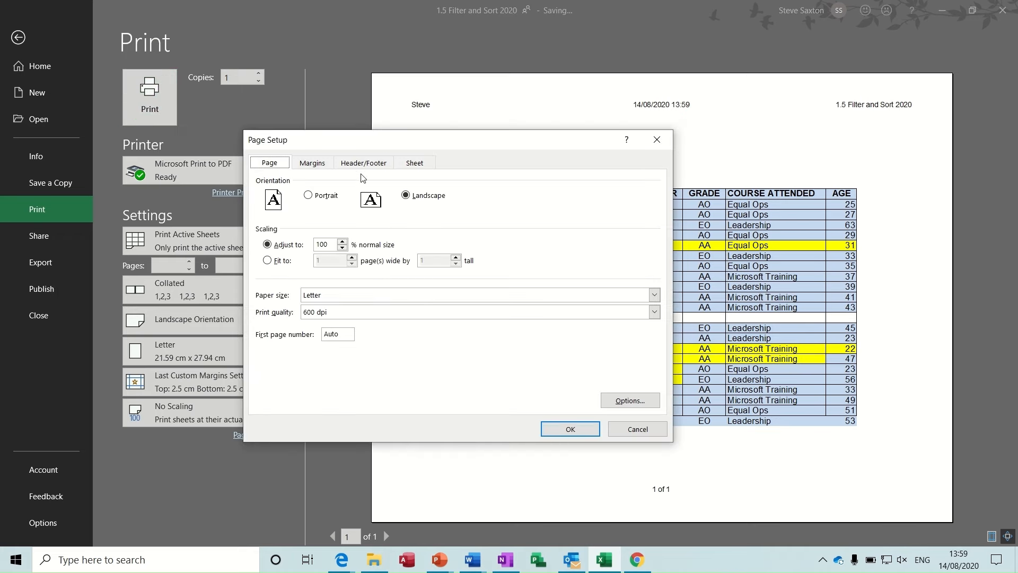
pyautogui.click(361, 164)
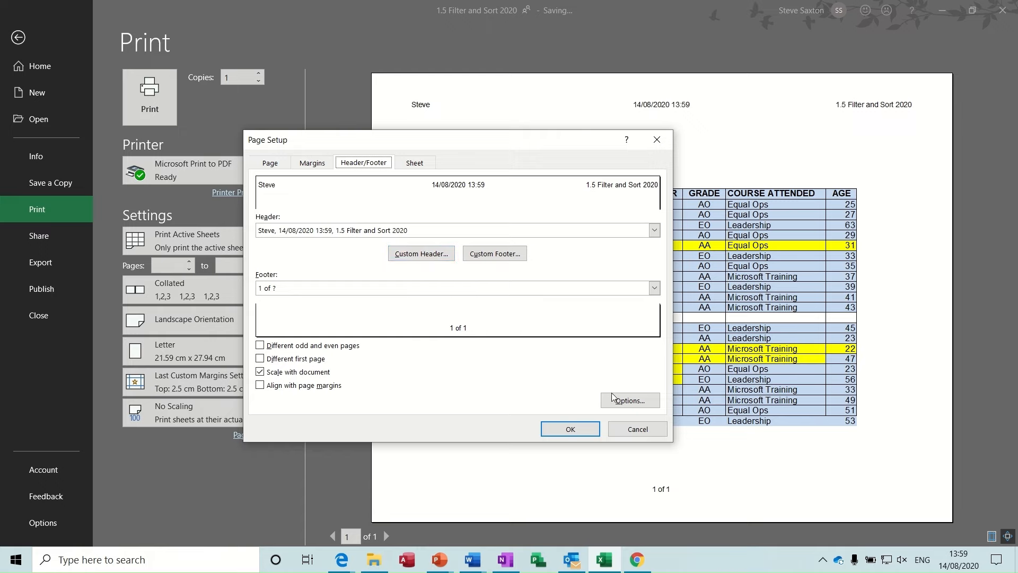
pyautogui.click(635, 430)
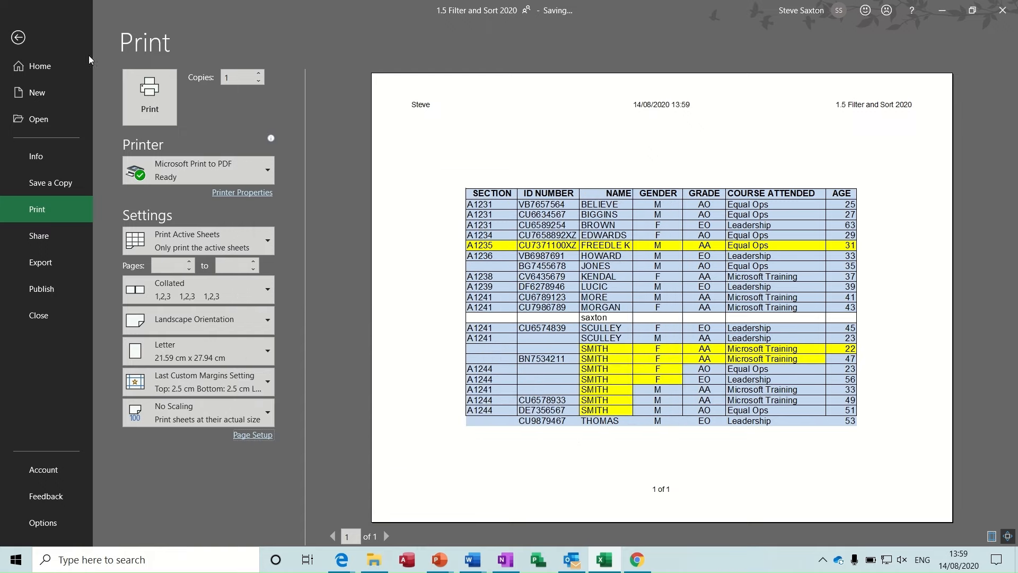
pyautogui.click(24, 38)
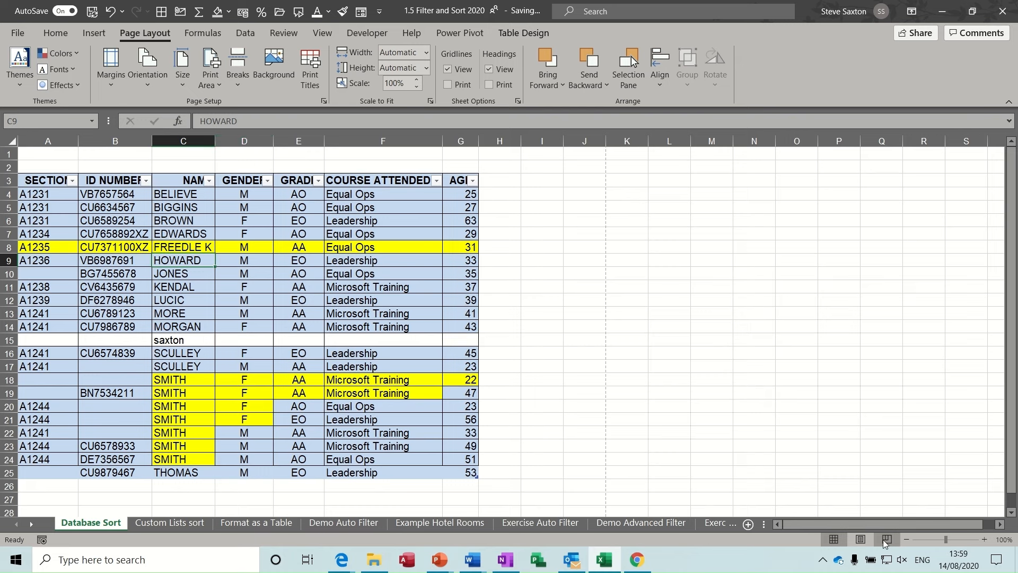
# Show Page Layout view at 50% and inspect the date/time header and '1 of 1' footer.
pyautogui.click(860, 539)
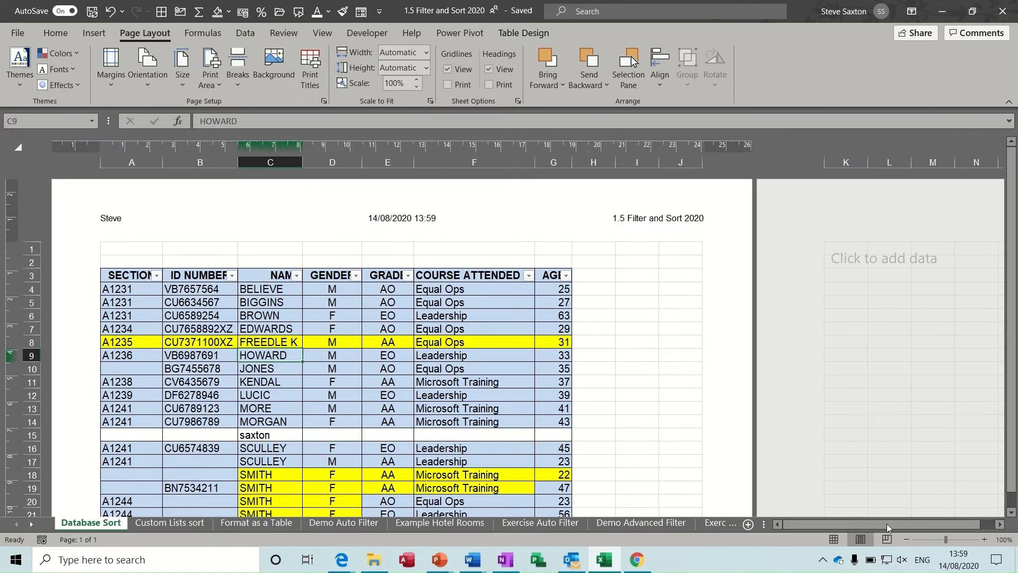
pyautogui.click(905, 539)
pyautogui.click(905, 539)
pyautogui.click(905, 538)
pyautogui.click(905, 539)
pyautogui.click(905, 538)
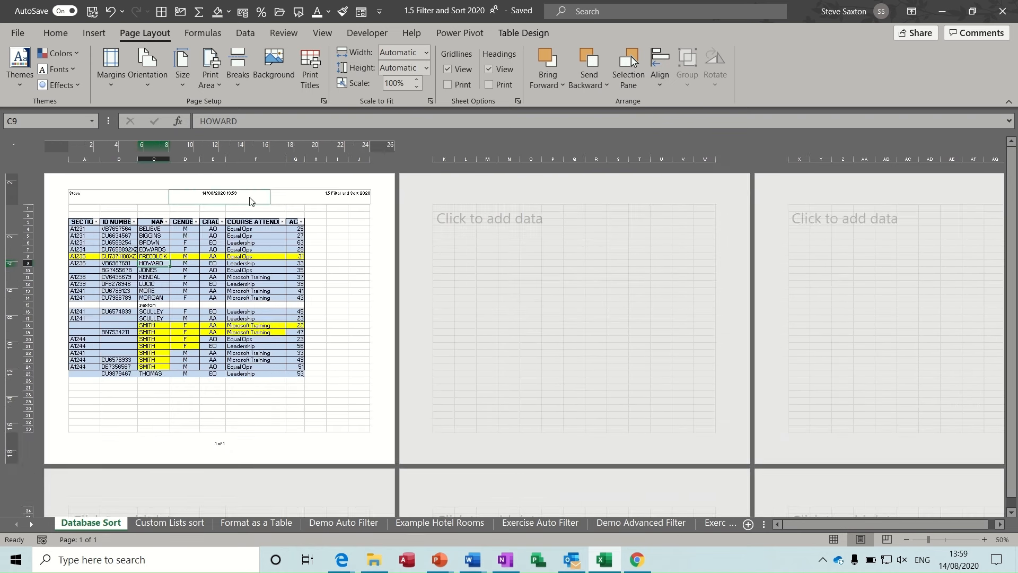
pyautogui.click(215, 196)
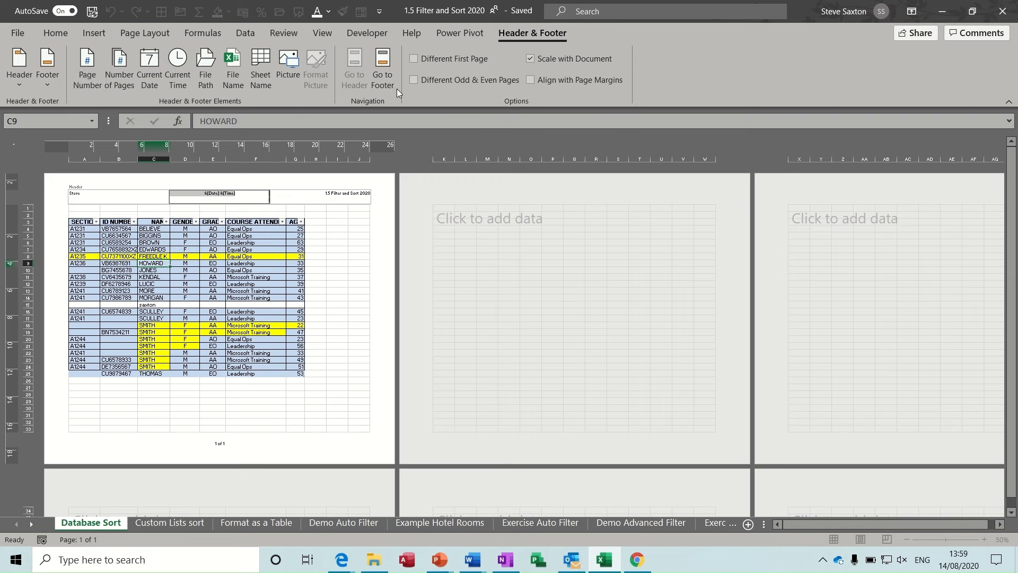
pyautogui.click(224, 445)
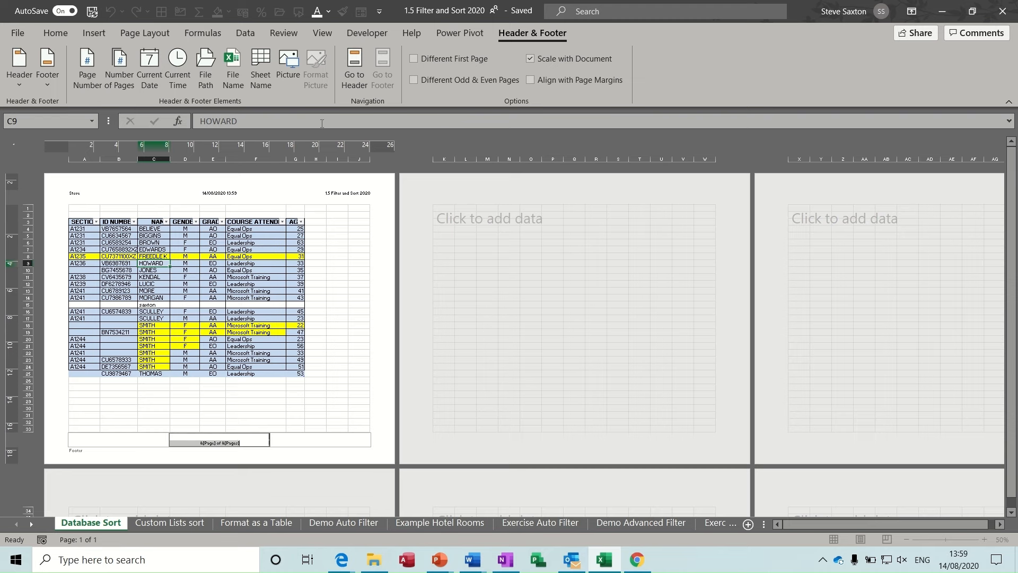
pyautogui.click(358, 353)
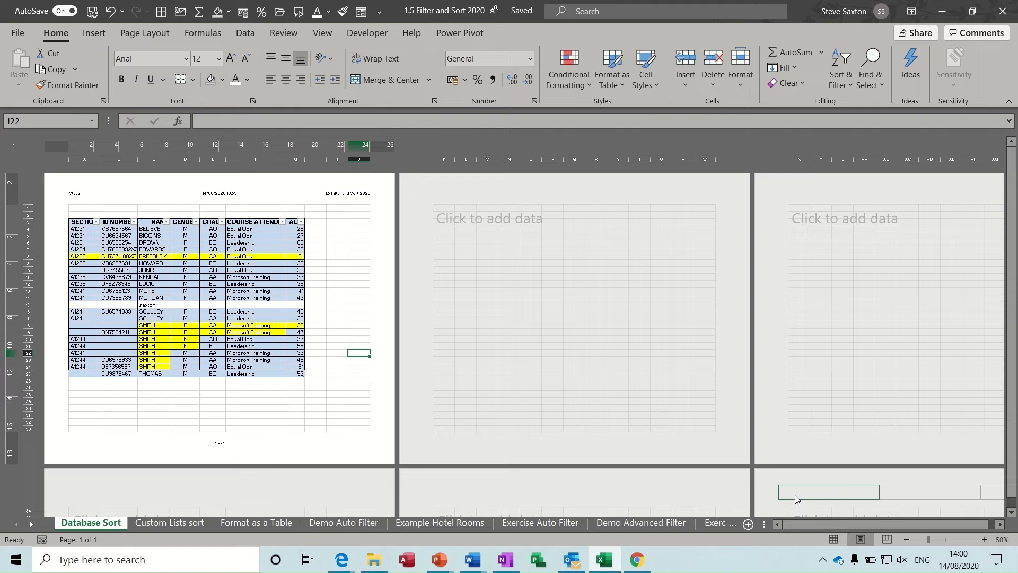
# In Page Break Preview, try shrinking the print area to row 19, then undo it.
pyautogui.click(833, 539)
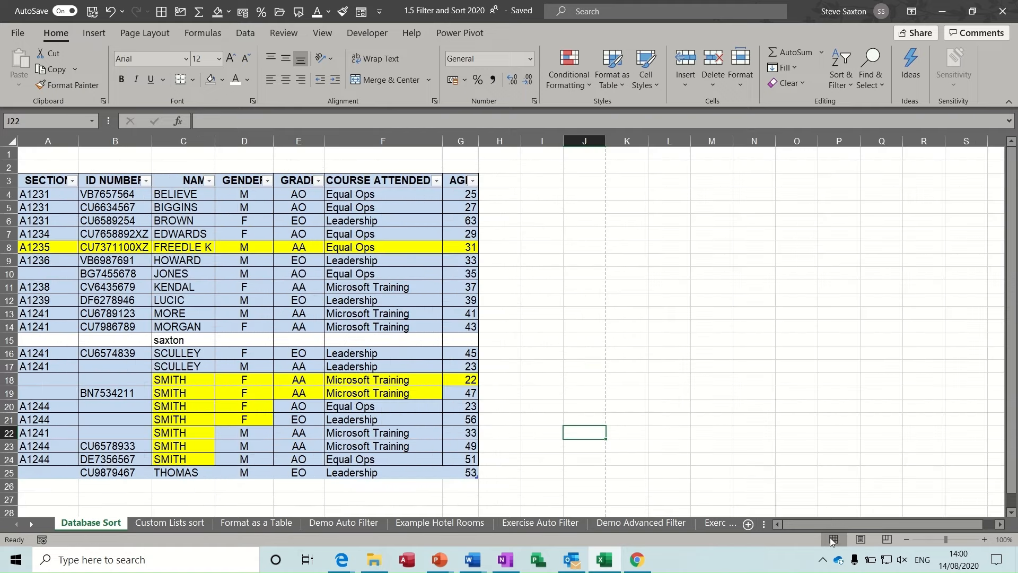
pyautogui.click(860, 540)
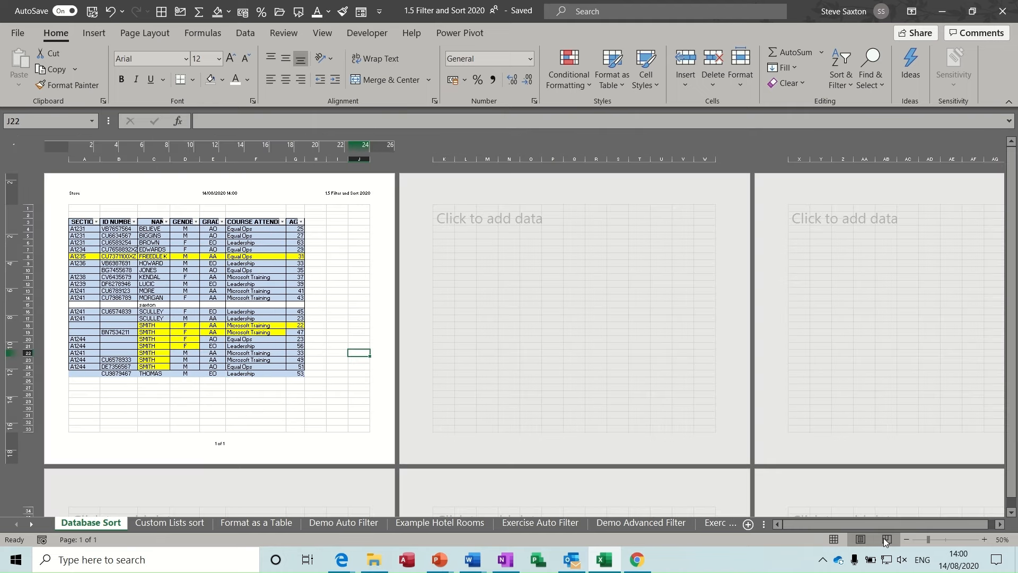
pyautogui.click(884, 538)
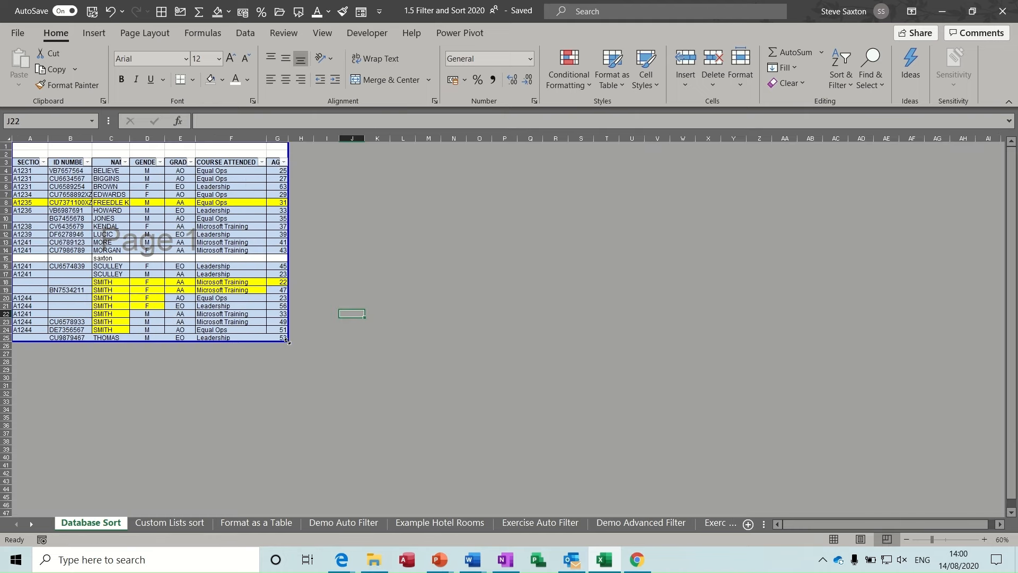
pyautogui.moveTo(286, 341); pyautogui.dragTo(285, 468)
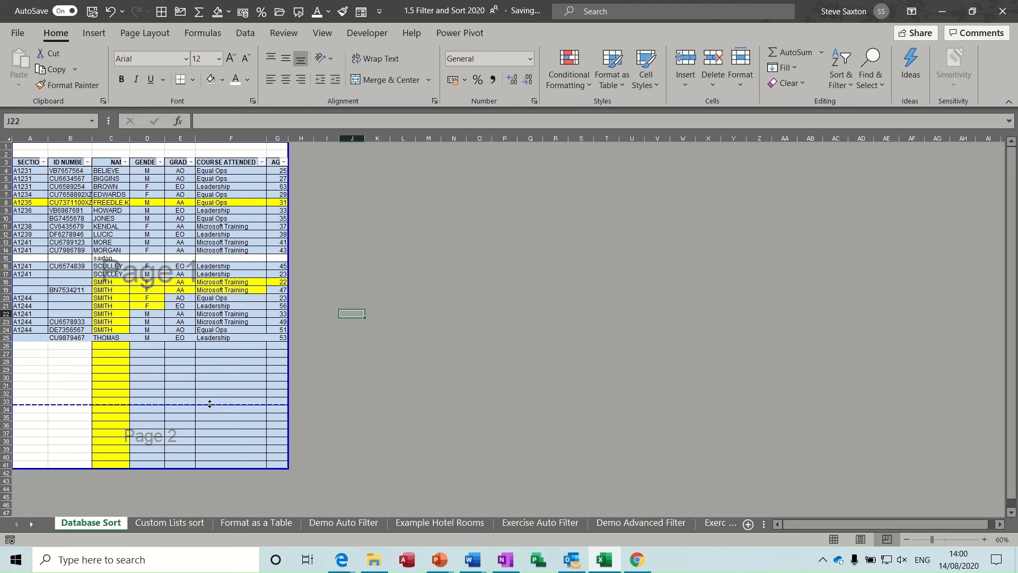
pyautogui.hotkey('ctrl', 'z')
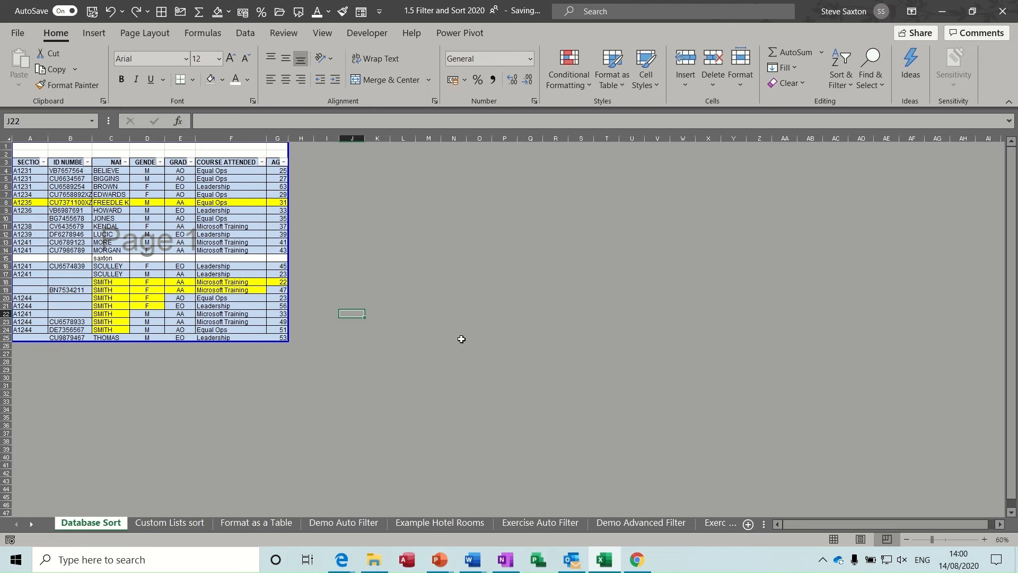
# Cycle through Normal, Page Layout and Page Break Preview views, ending in Normal view.
pyautogui.click(834, 539)
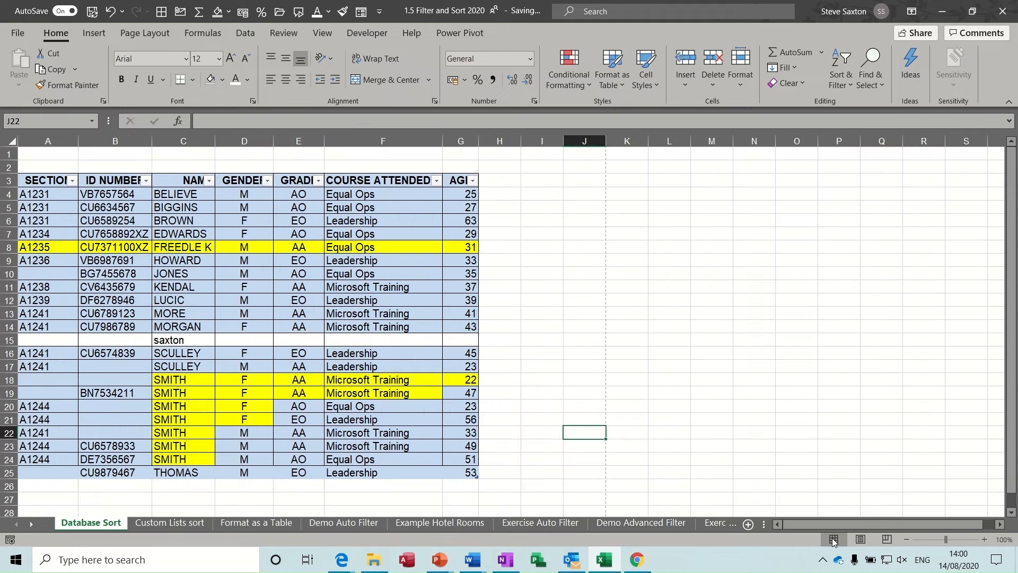
pyautogui.click(861, 538)
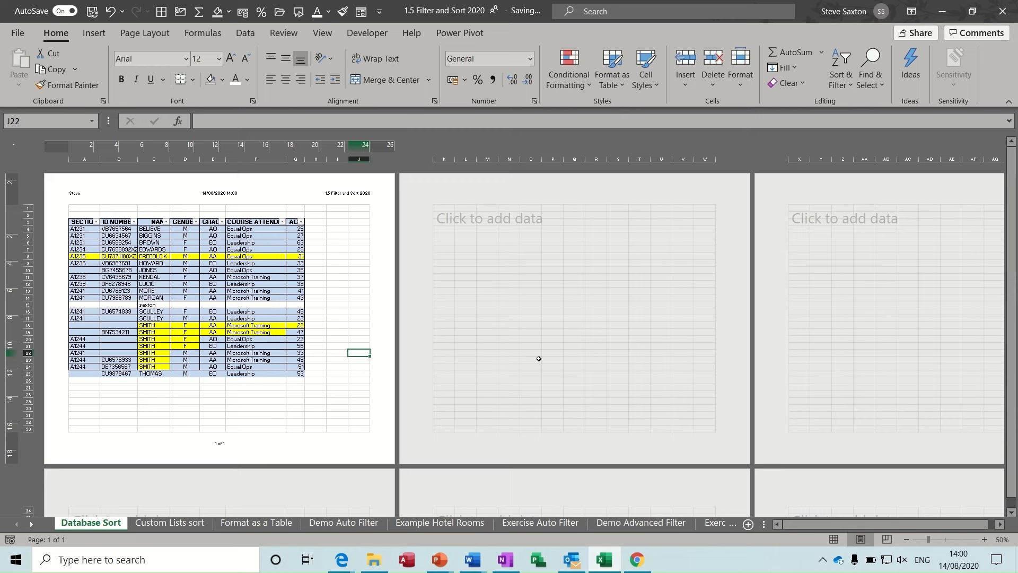
pyautogui.click(887, 538)
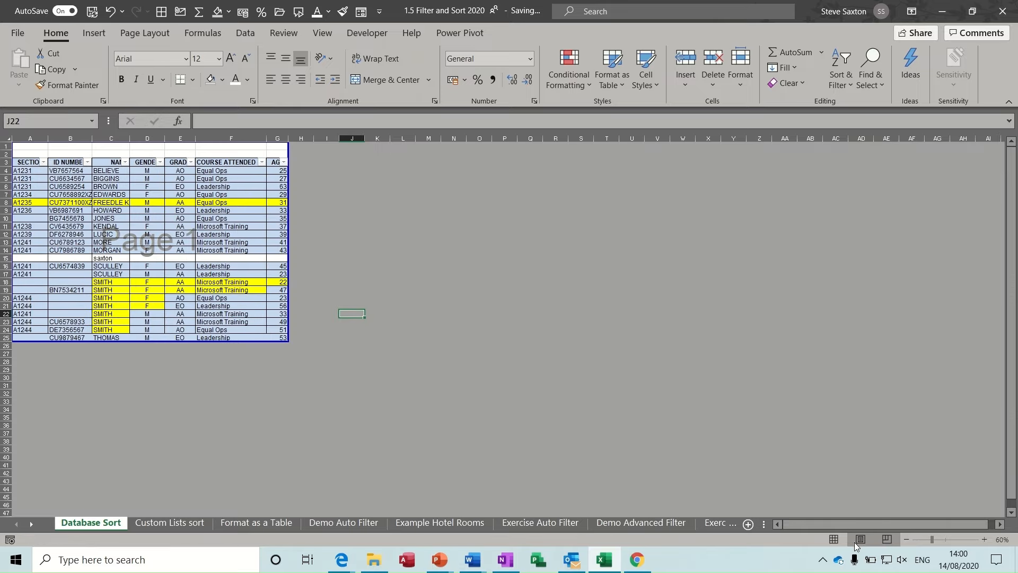
pyautogui.click(836, 538)
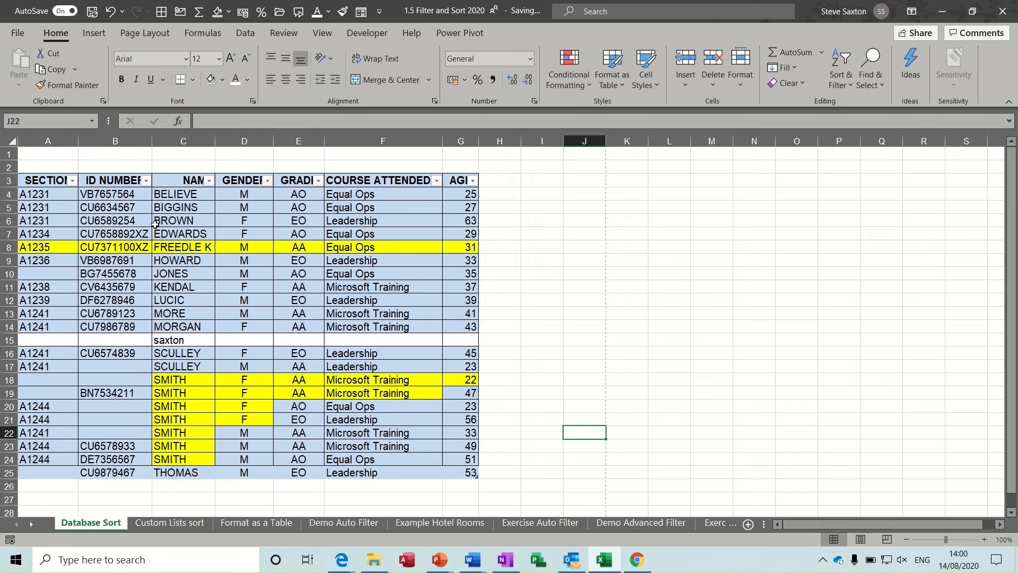
# Copy the A3:G25 table into columns J–P and move the page break between columns I and J.
pyautogui.moveTo(61, 188); pyautogui.dragTo(836, 466)
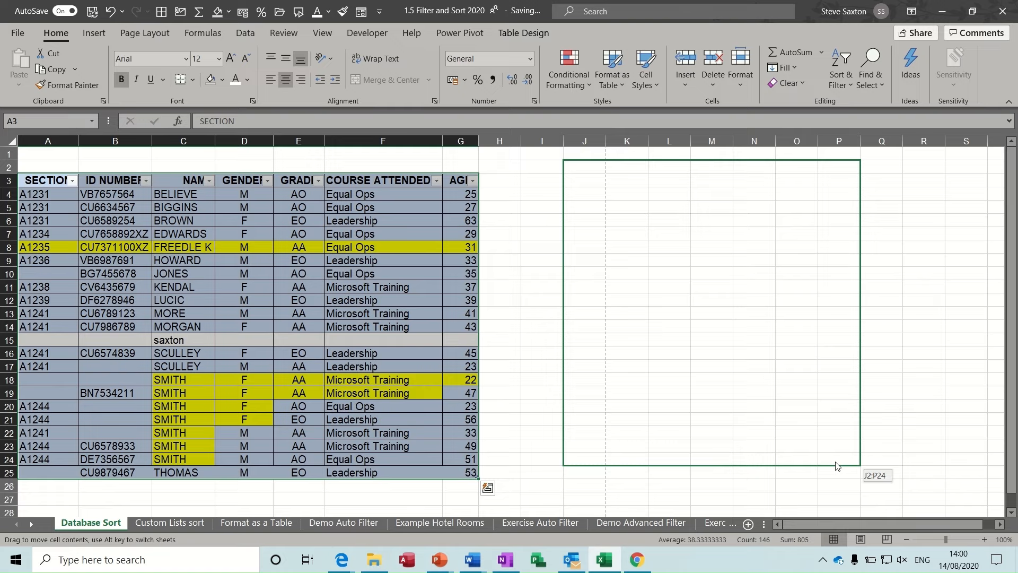
pyautogui.moveTo(837, 466); pyautogui.dragTo(838, 465)
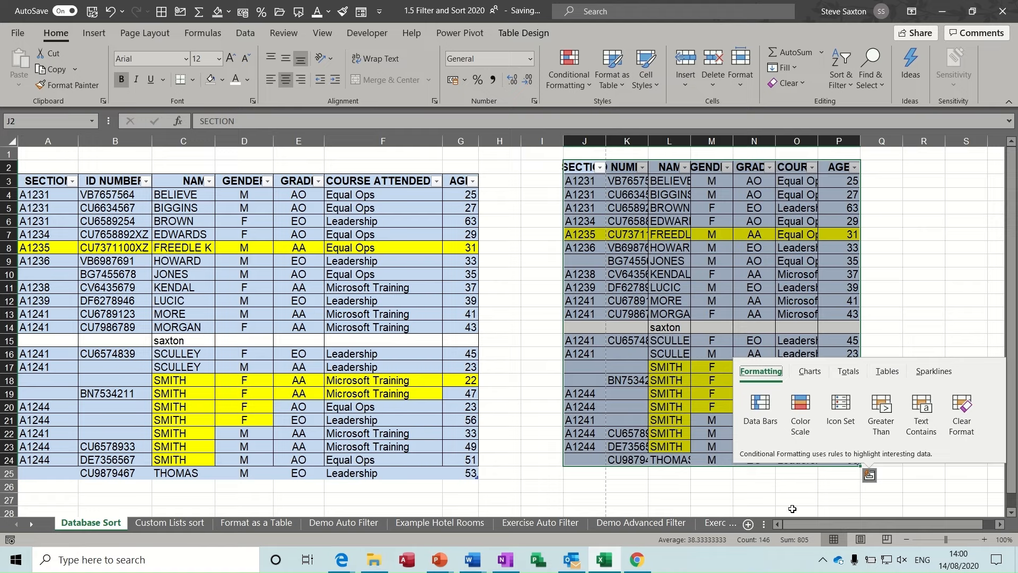
pyautogui.click(860, 539)
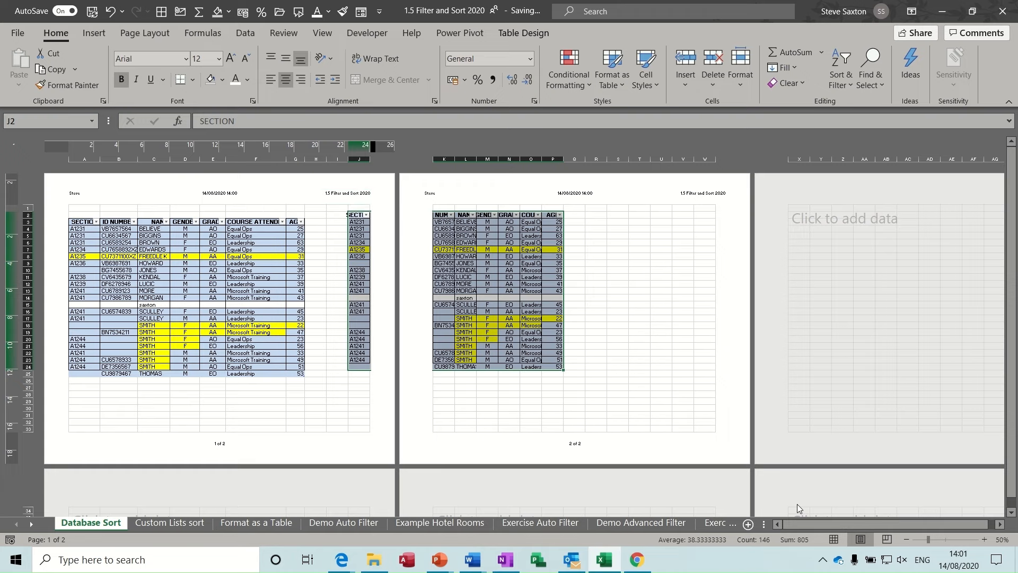
pyautogui.click(887, 540)
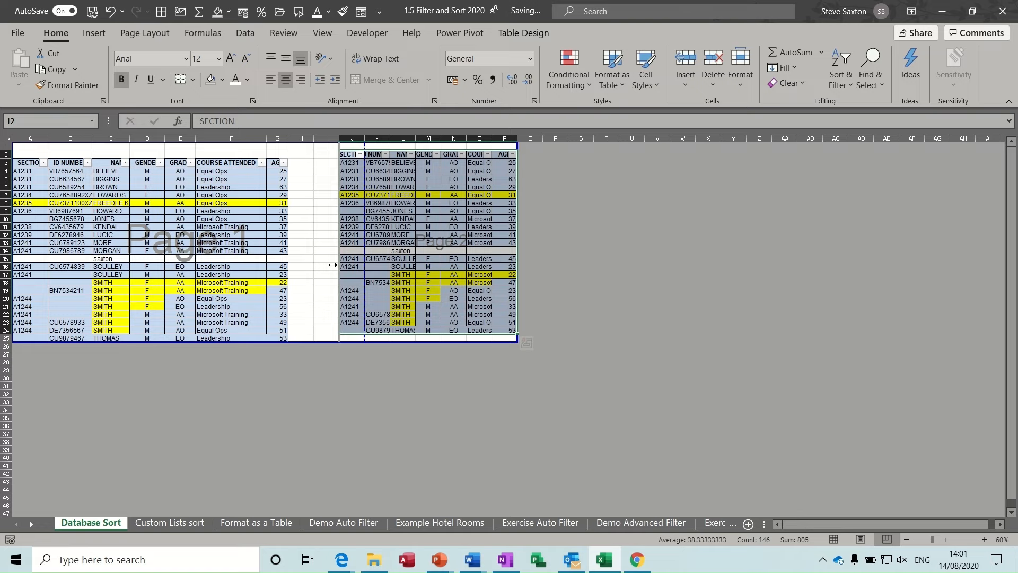
pyautogui.moveTo(332, 264); pyautogui.dragTo(334, 265)
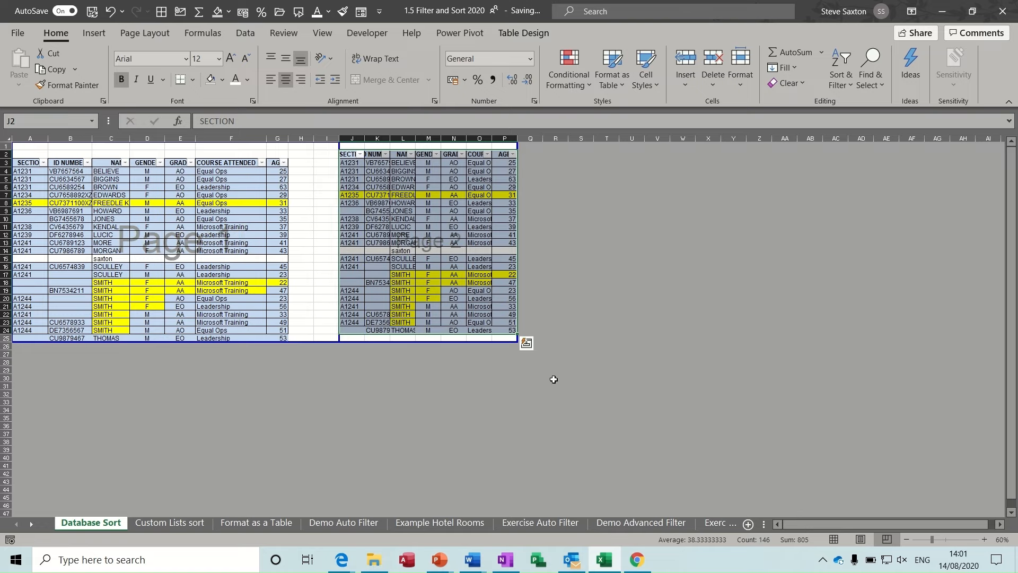
pyautogui.click(834, 539)
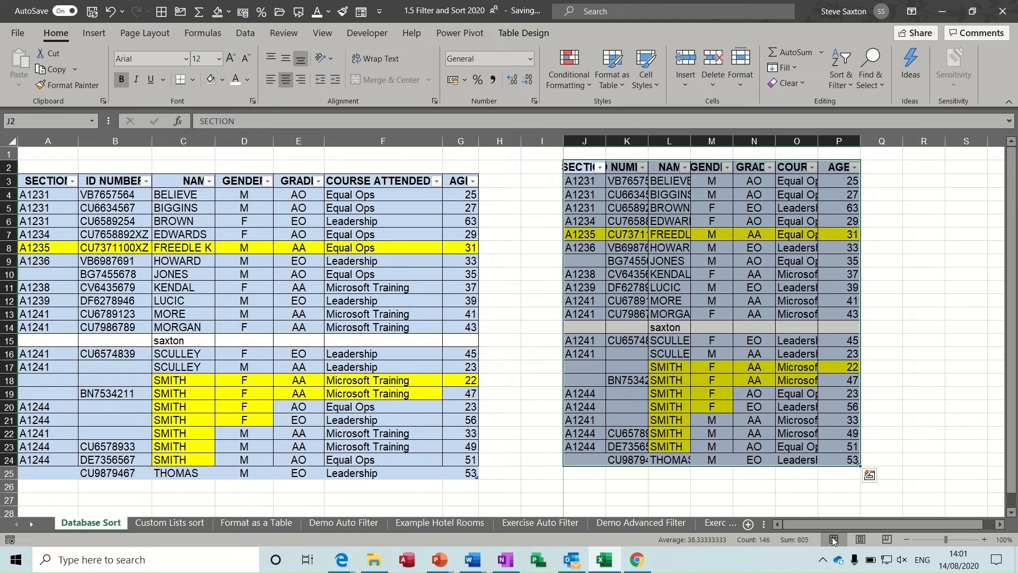
# Confirm in Page Layout view that each table prints on its own page, then deselect.
pyautogui.click(861, 540)
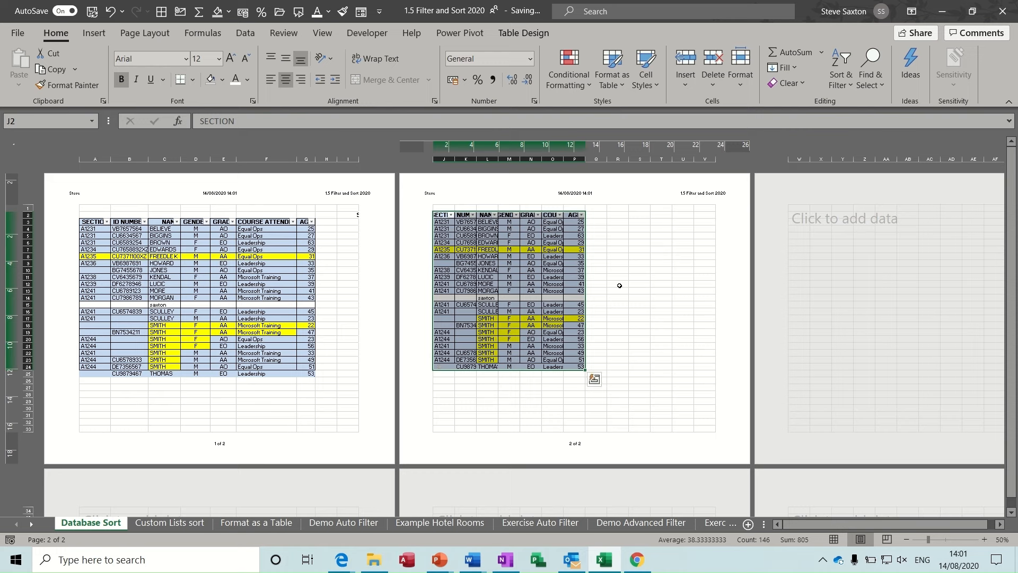
pyautogui.click(834, 539)
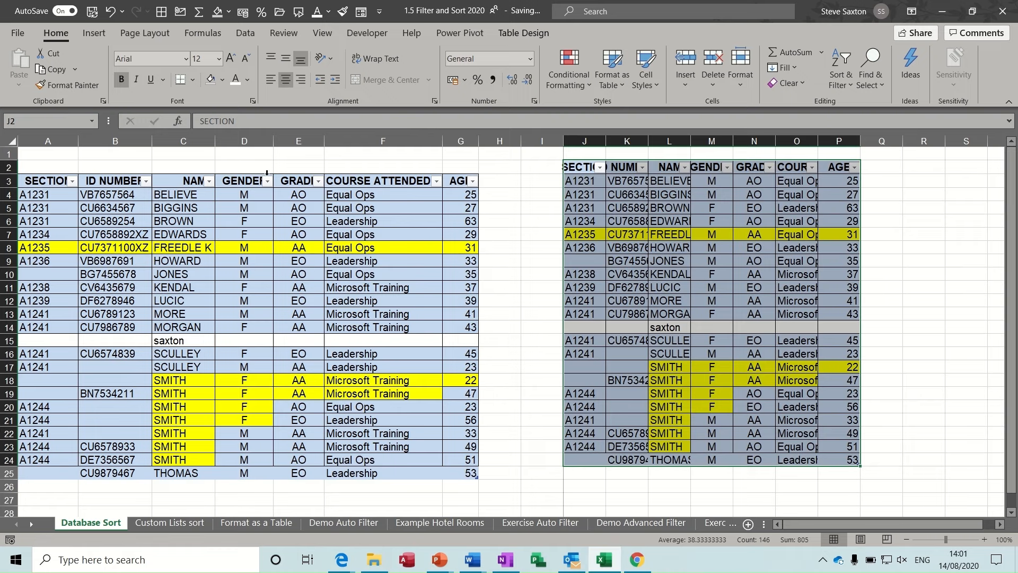
pyautogui.click(240, 296)
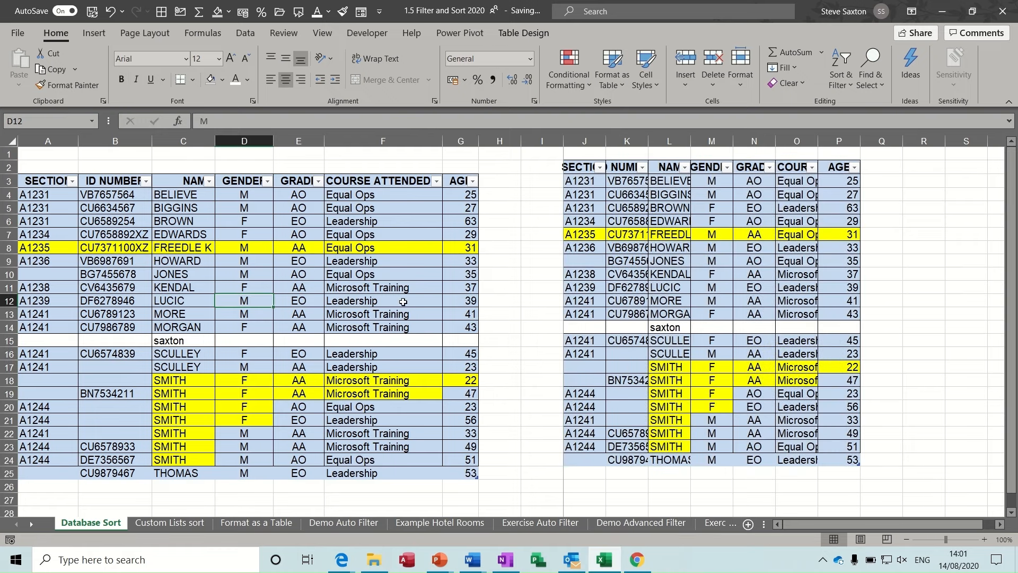
pyautogui.click(254, 286)
pyautogui.click(386, 287)
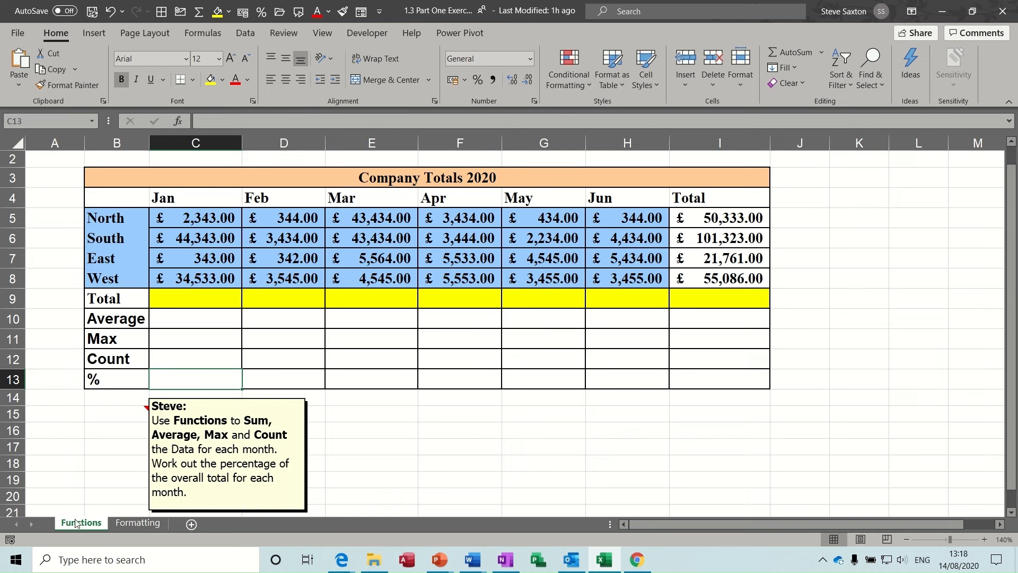
pyautogui.click(183, 302)
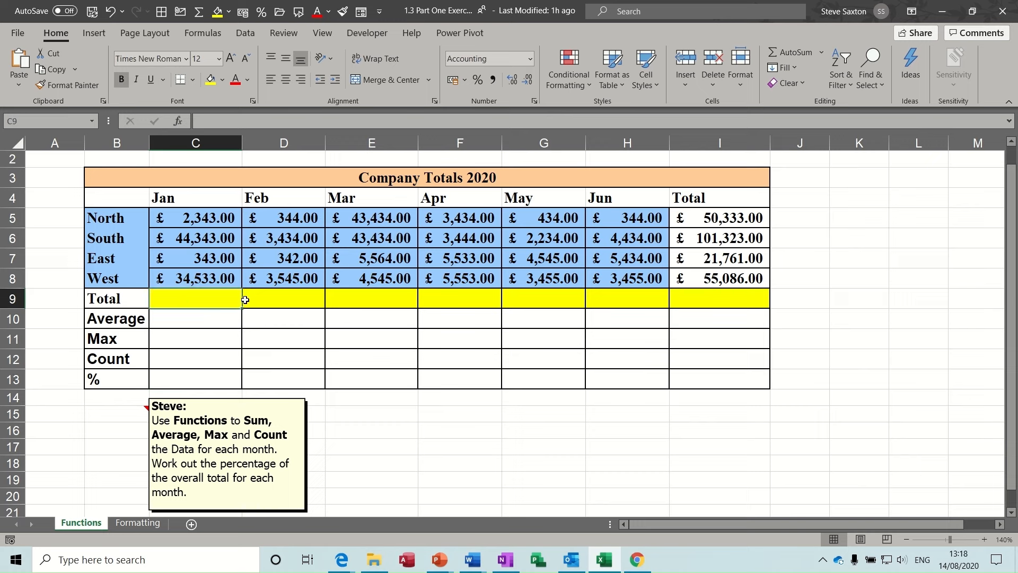
pyautogui.click(183, 323)
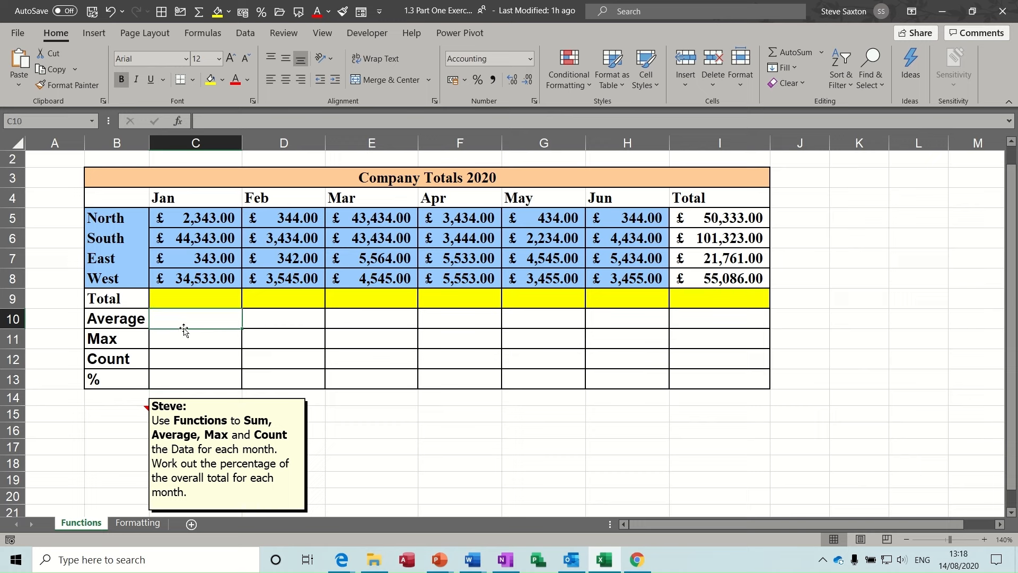
pyautogui.click(187, 303)
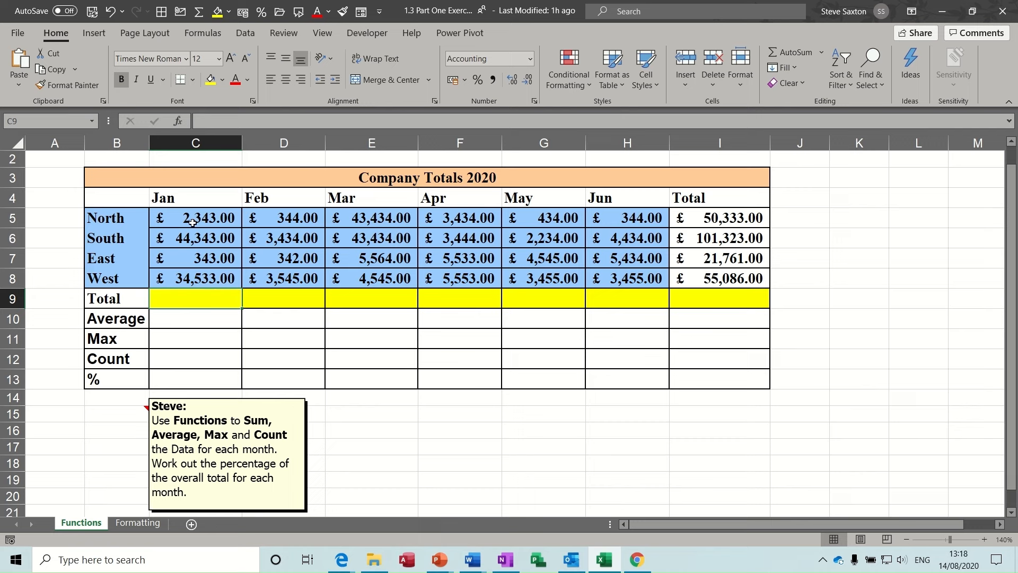
pyautogui.click(186, 318)
pyautogui.click(185, 336)
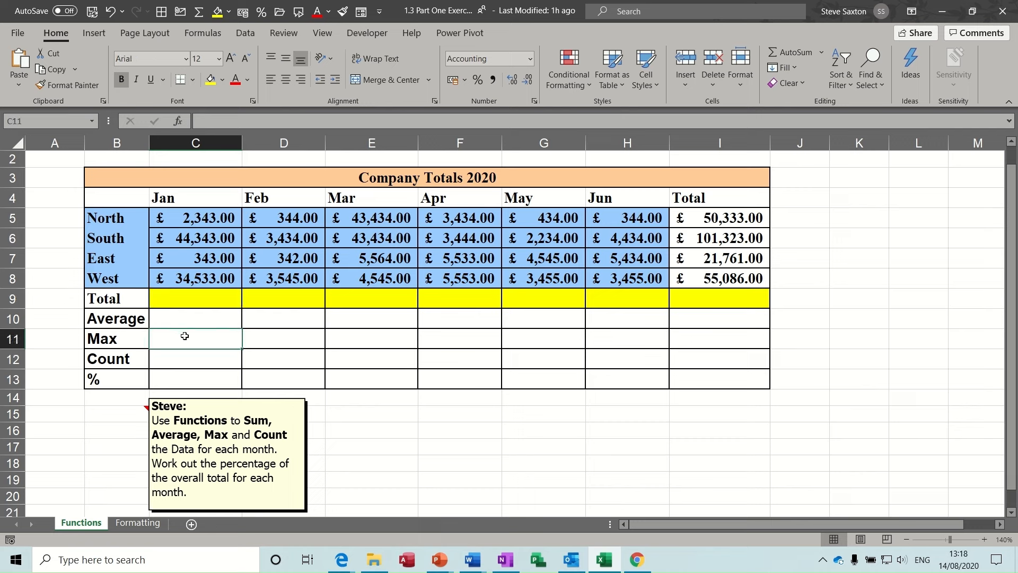
pyautogui.click(193, 301)
pyautogui.click(192, 317)
pyautogui.click(194, 297)
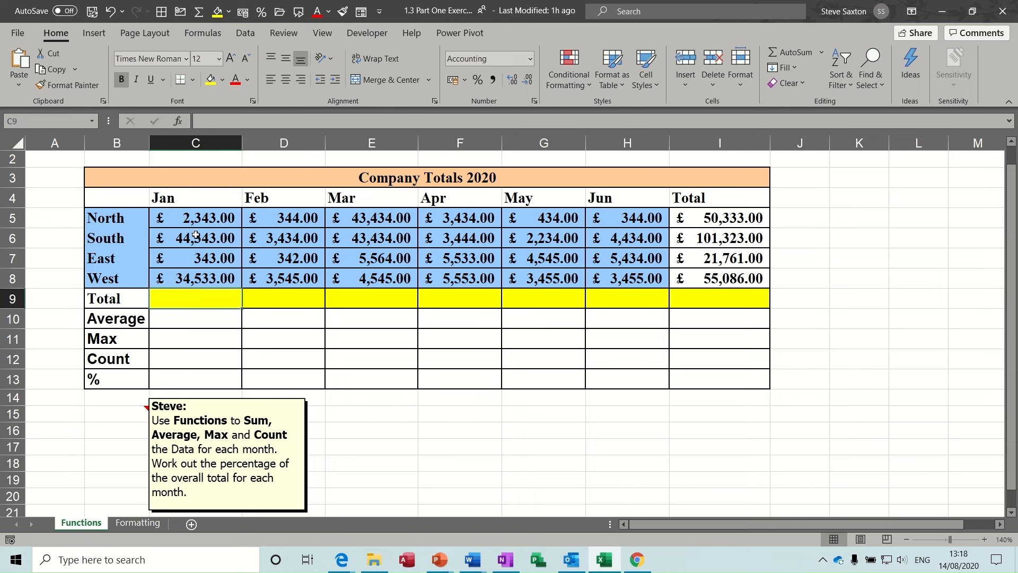
pyautogui.moveTo(195, 219); pyautogui.dragTo(194, 276)
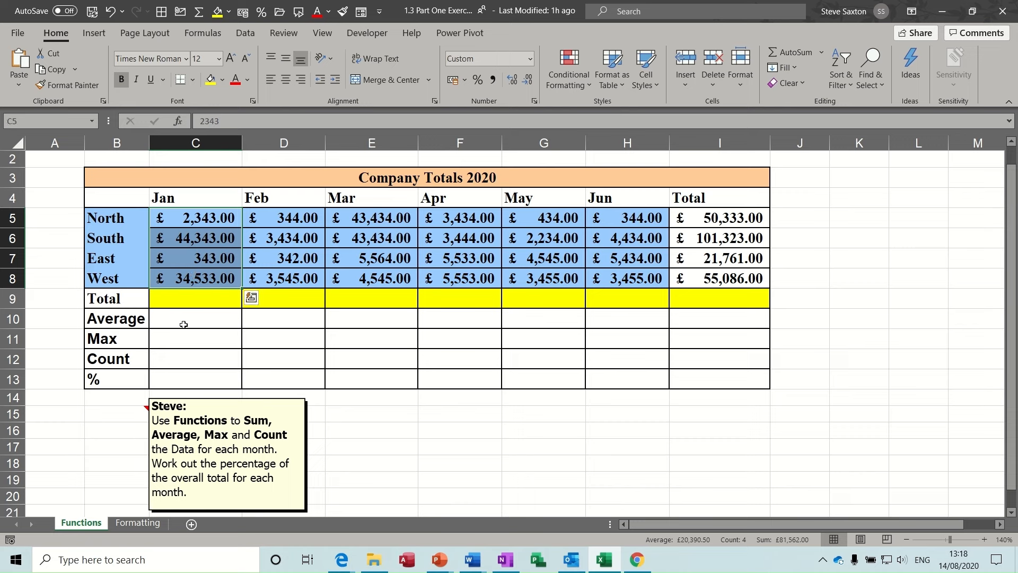
pyautogui.click(184, 359)
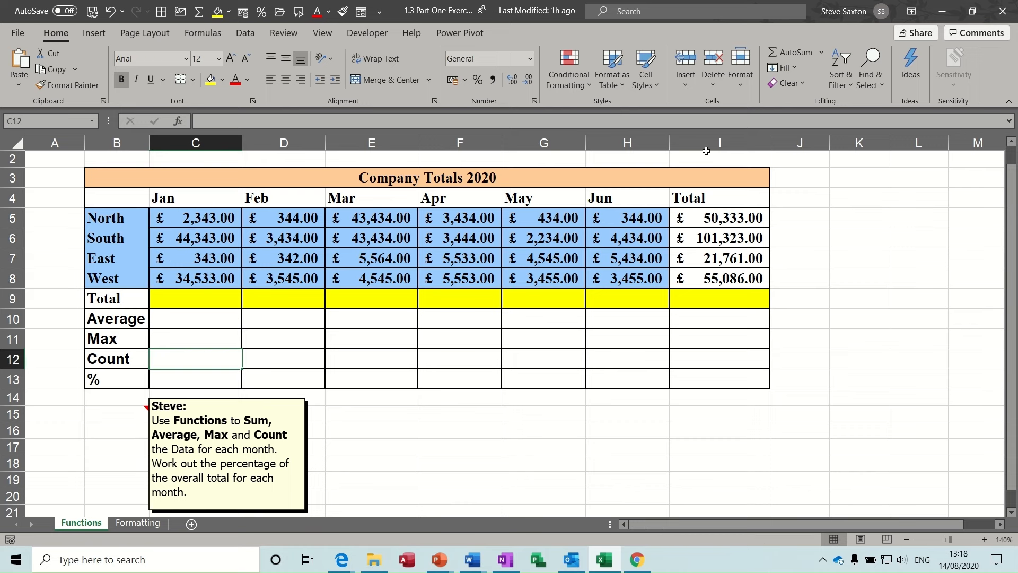
pyautogui.click(823, 53)
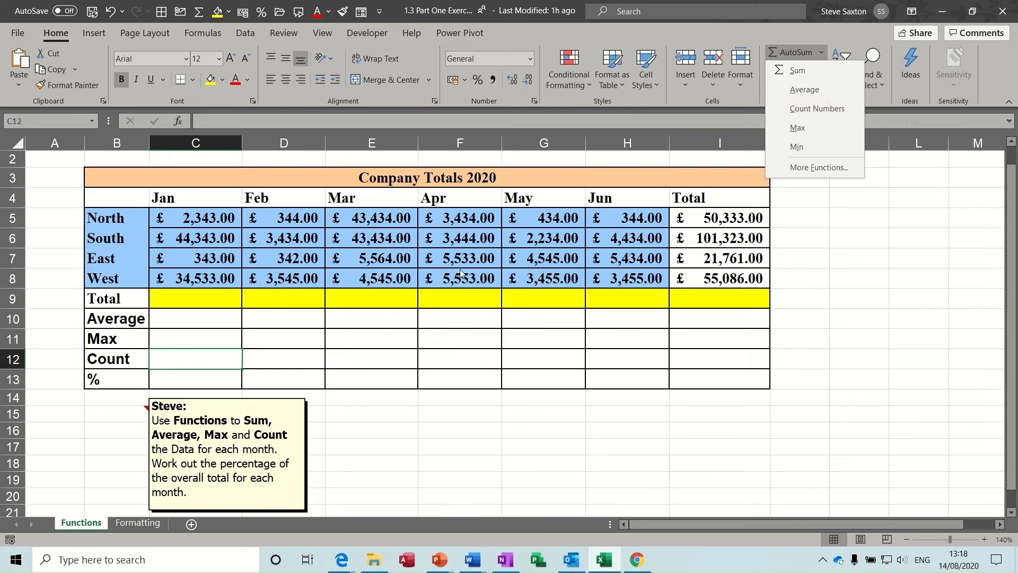
pyautogui.click(205, 379)
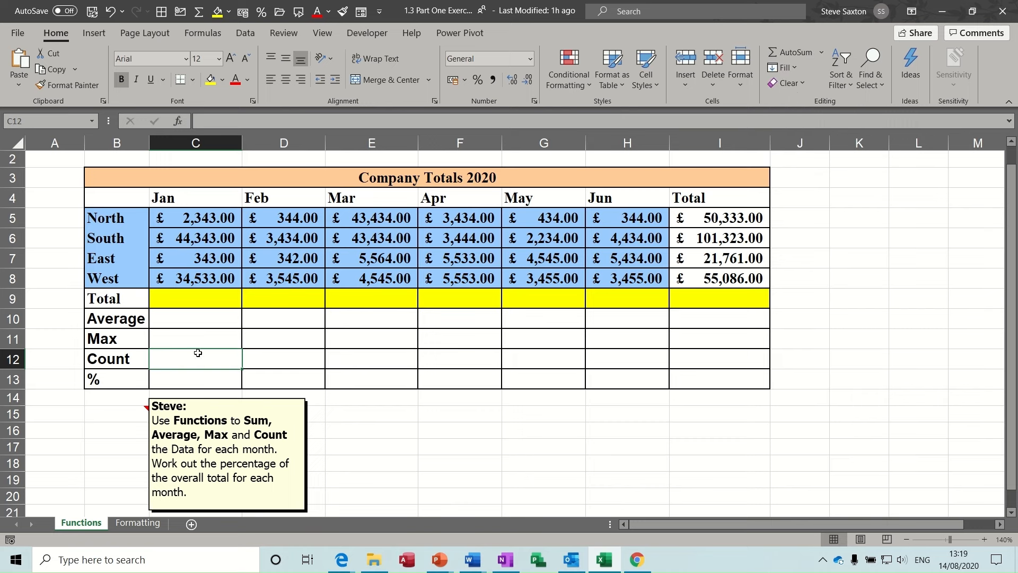
pyautogui.click(172, 300)
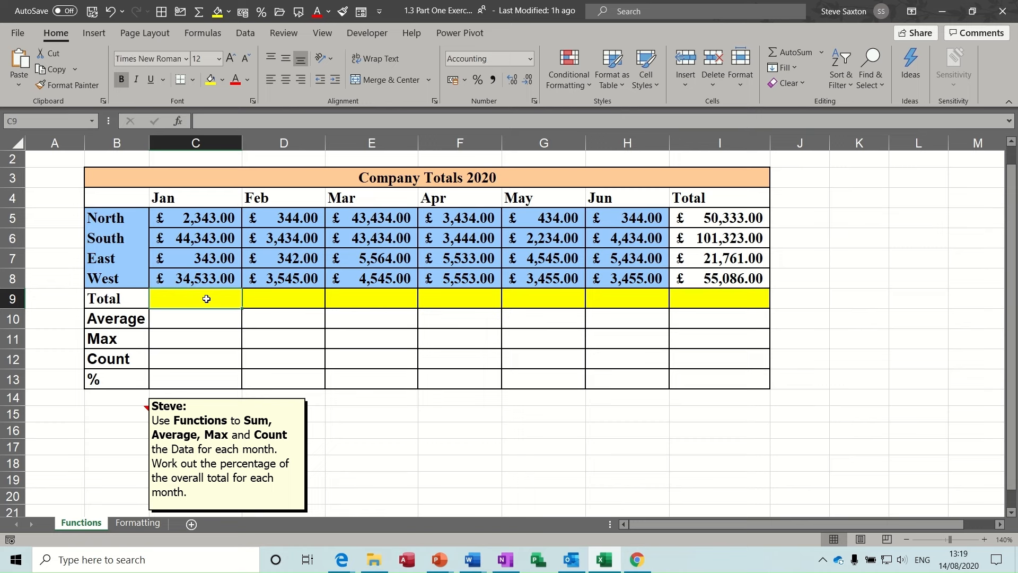
pyautogui.click(720, 302)
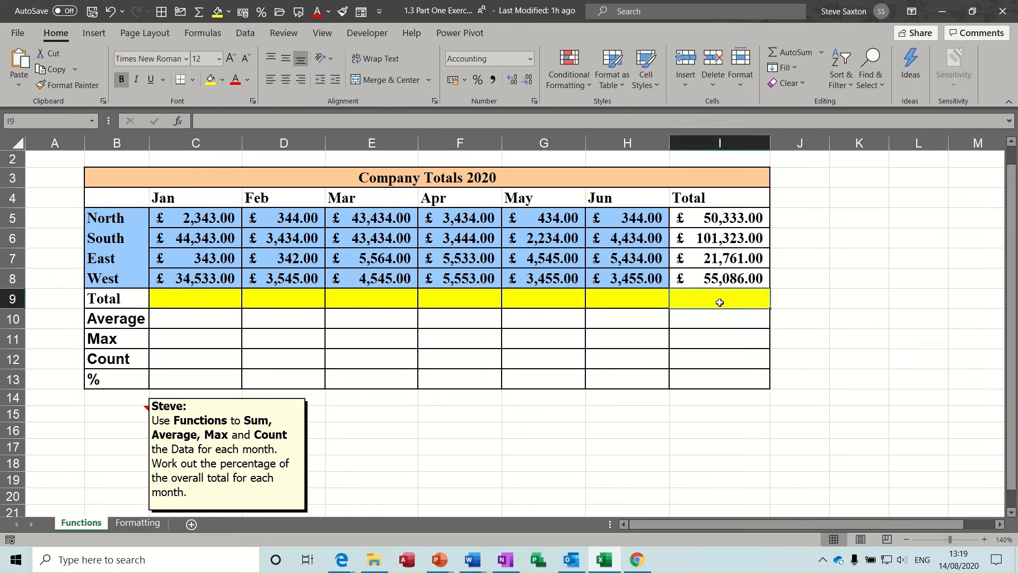
pyautogui.click(205, 376)
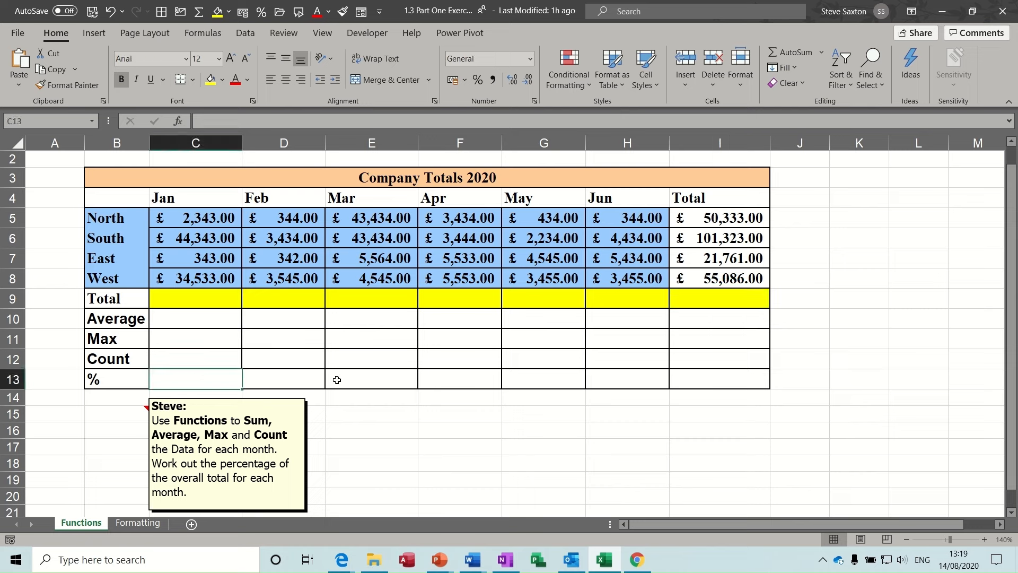
pyautogui.moveTo(301, 379); pyautogui.dragTo(351, 378)
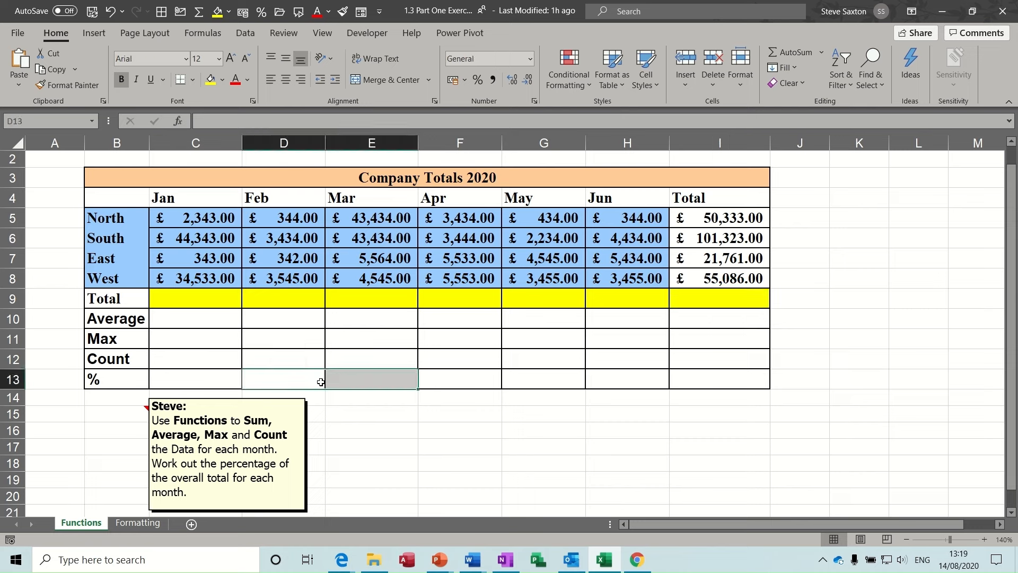
pyautogui.click(194, 382)
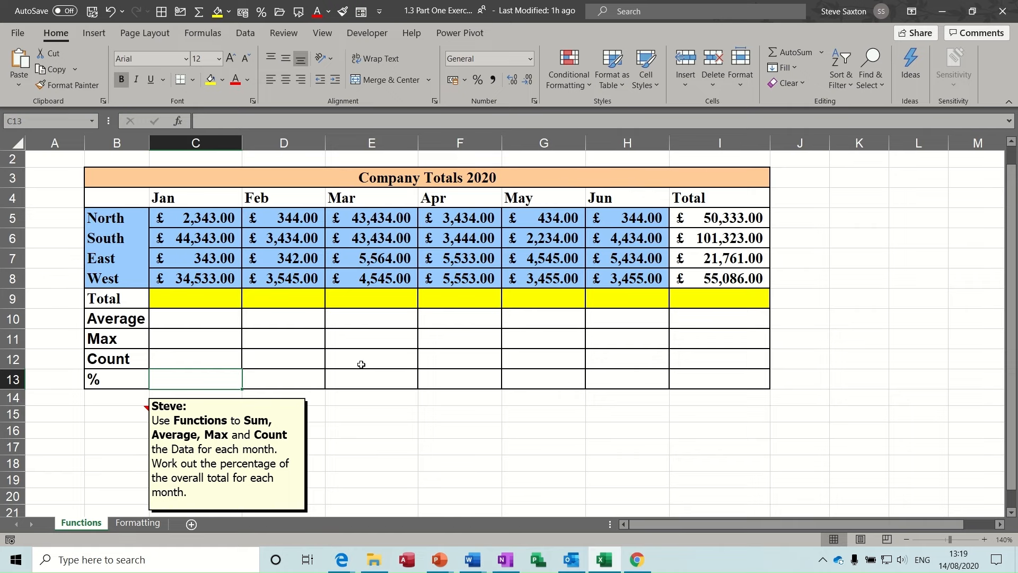
# Open the Formatting sheet and inspect its reference picture of tables and starting cell B2.
pyautogui.click(135, 523)
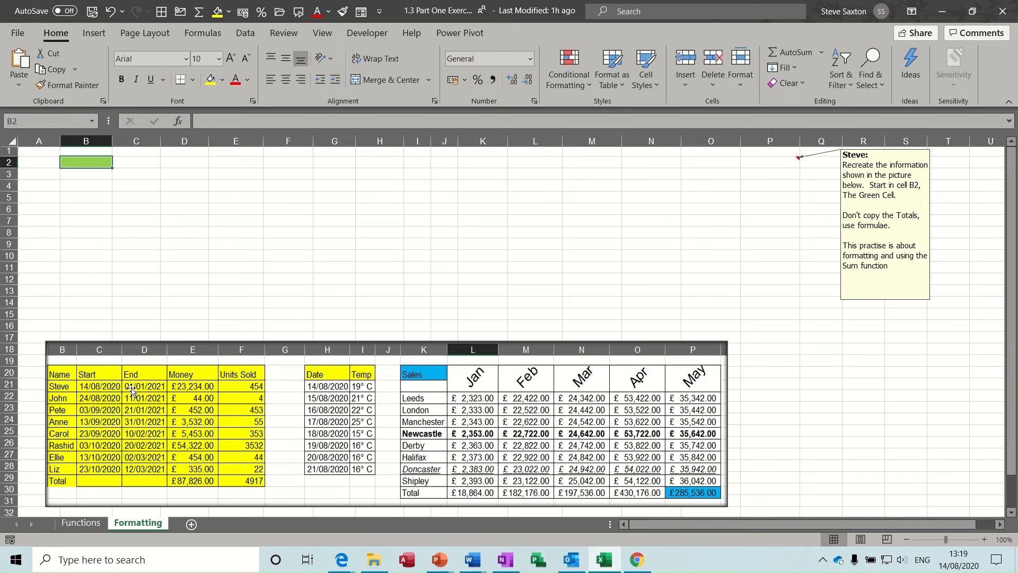
pyautogui.moveTo(151, 387); pyautogui.dragTo(127, 390)
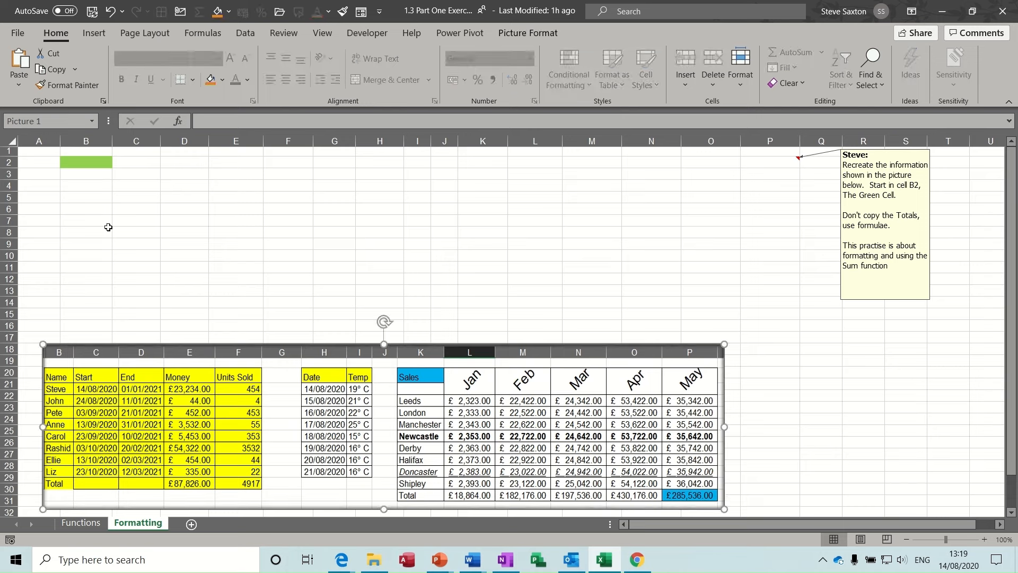
pyautogui.click(91, 165)
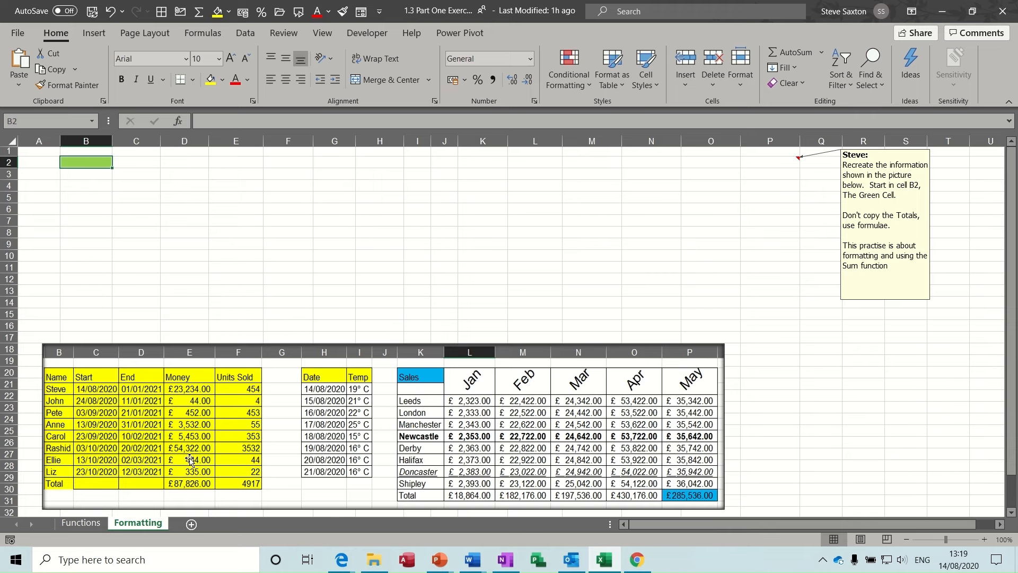
pyautogui.click(94, 389)
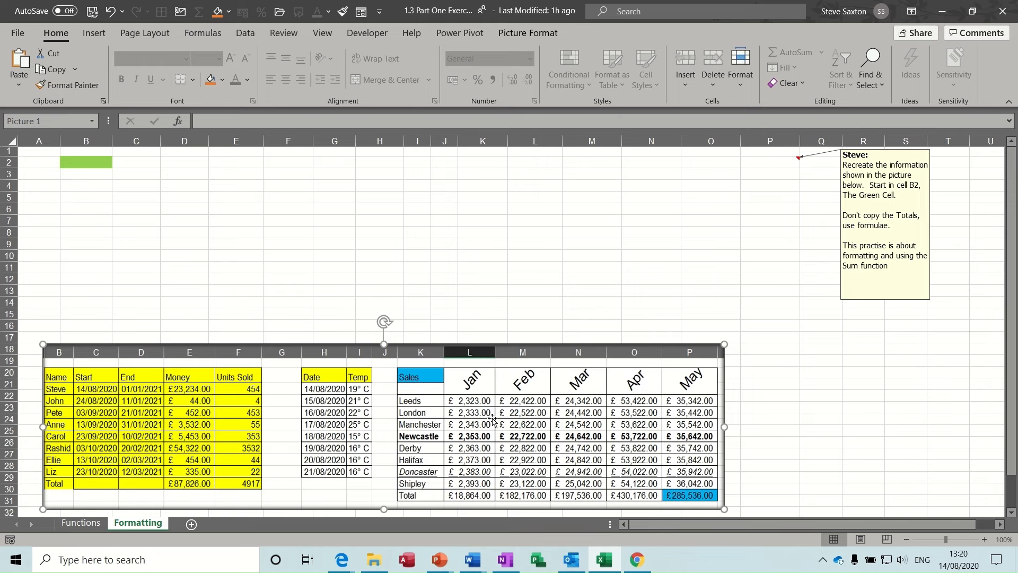
# Nudge the reference picture slightly left, down and then up.
pyautogui.moveTo(461, 387); pyautogui.dragTo(458, 388)
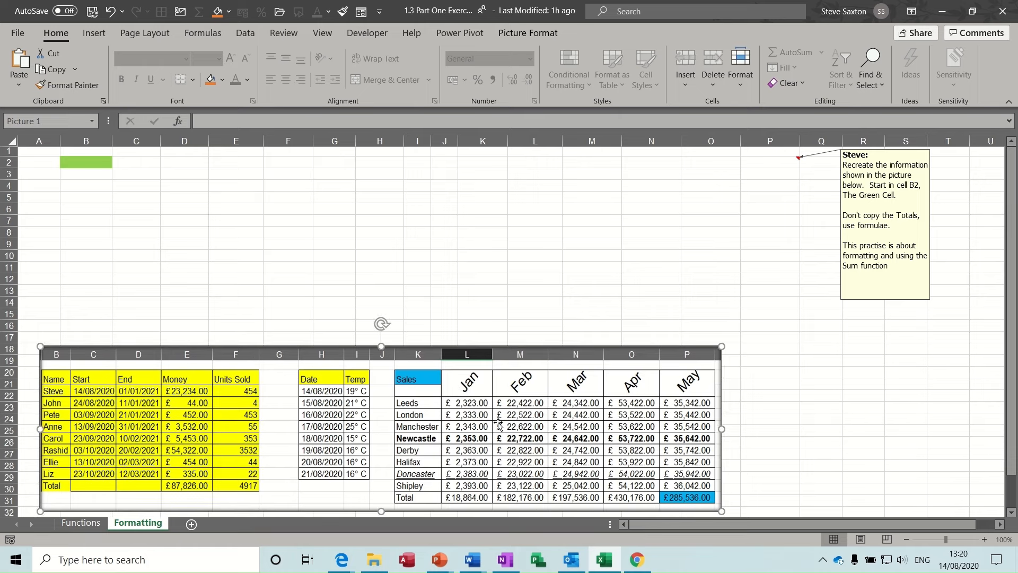
pyautogui.moveTo(521, 426); pyautogui.dragTo(538, 408)
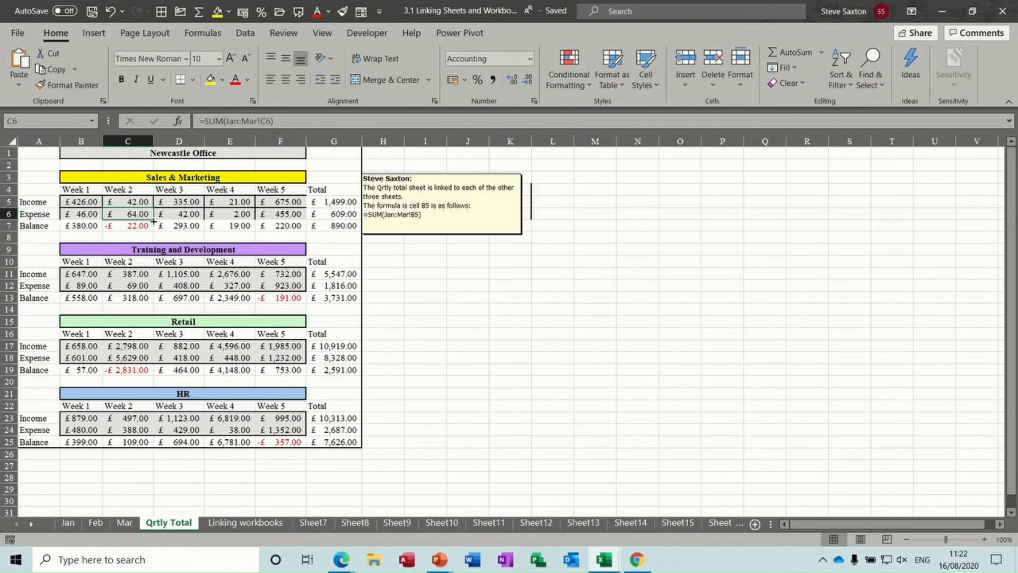
# Browse the Jan, Feb, Mar and Qrtly Total sheets.
pyautogui.click(68, 523)
pyautogui.click(96, 524)
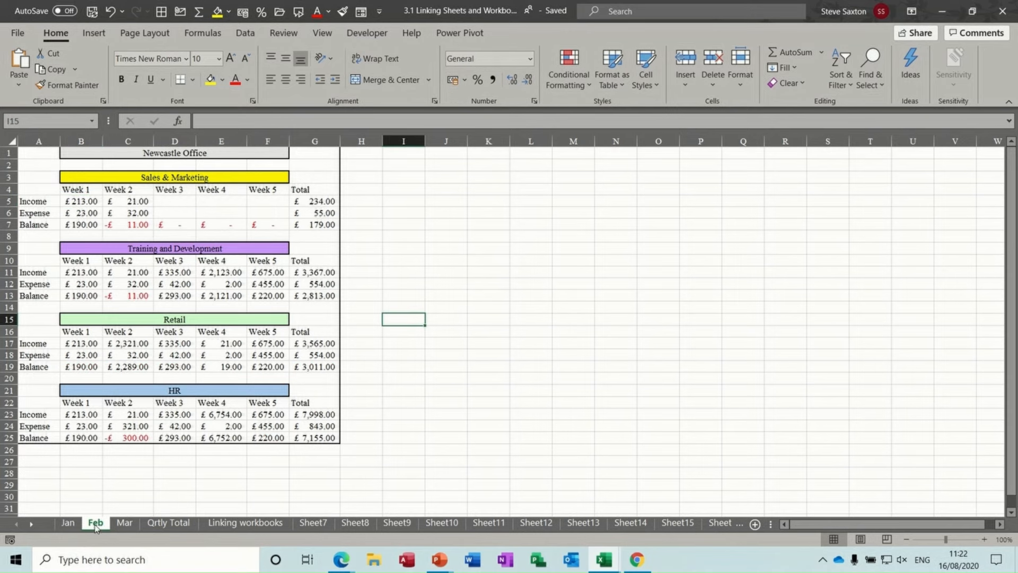
pyautogui.click(123, 523)
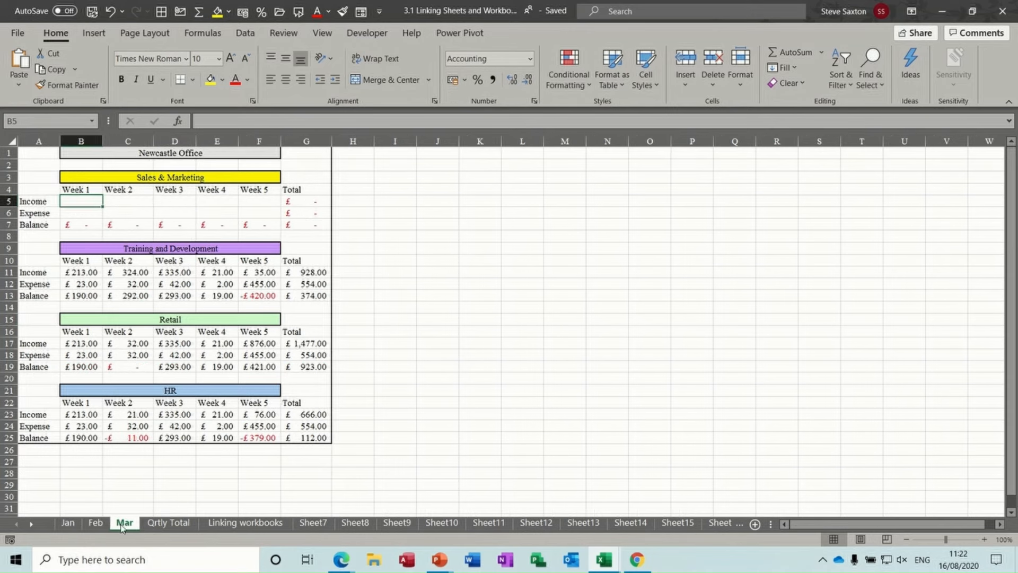
pyautogui.click(163, 524)
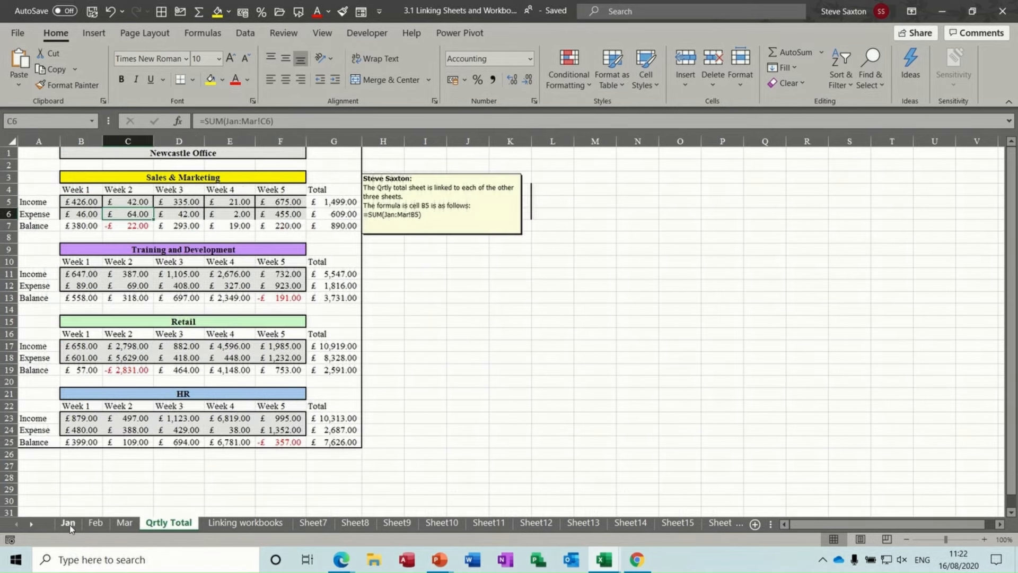
# Read the SUM(Jan:Mar!) formulas in B5 and B6, then show the Jan sheet.
pyautogui.click(81, 202)
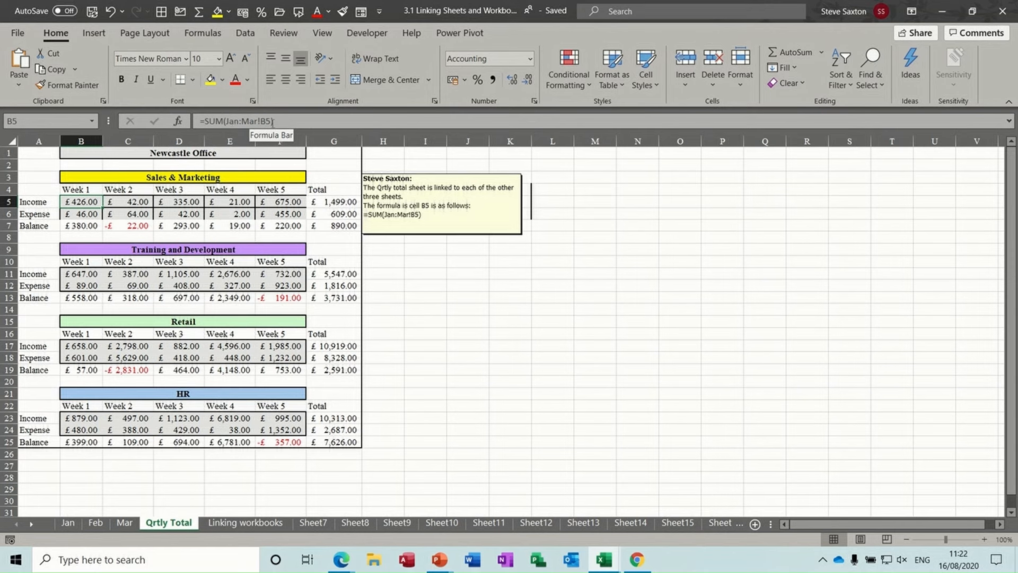
pyautogui.click(88, 214)
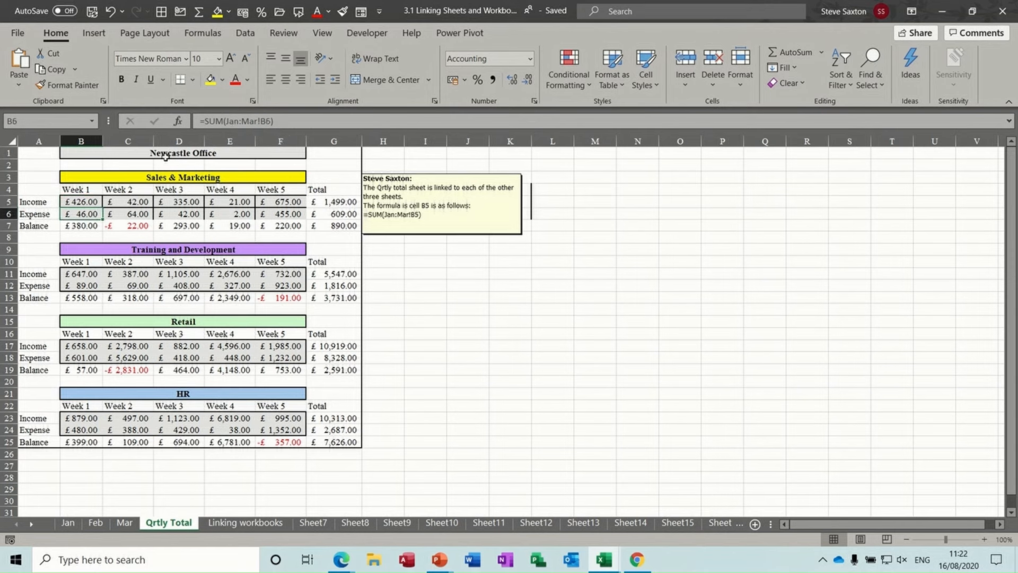
pyautogui.click(92, 202)
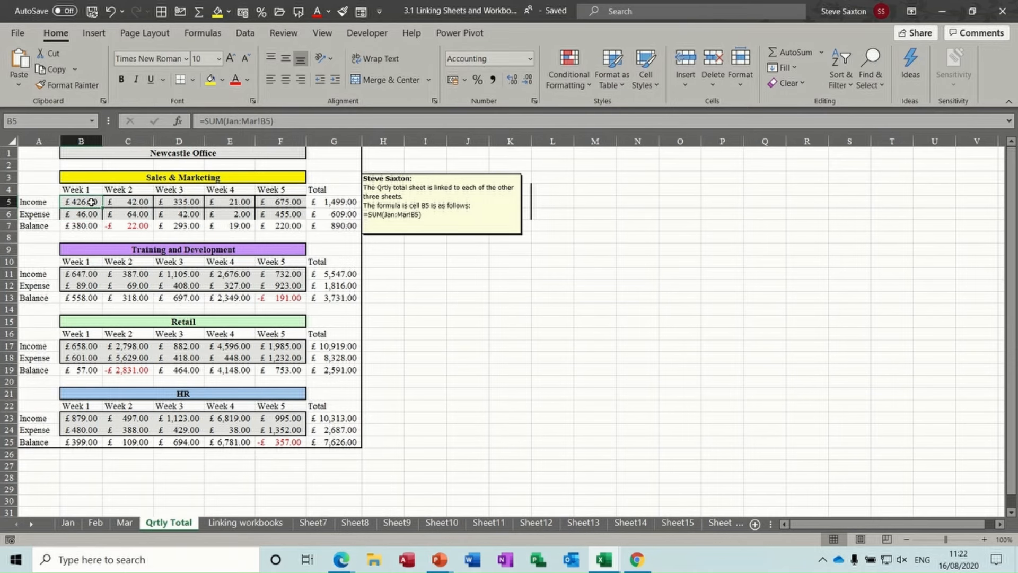
pyautogui.click(67, 524)
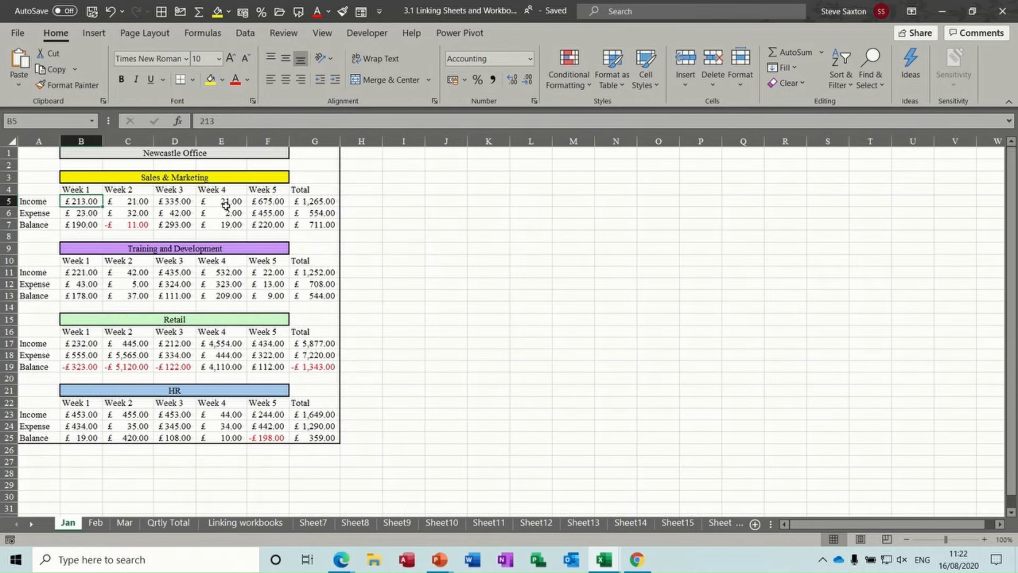